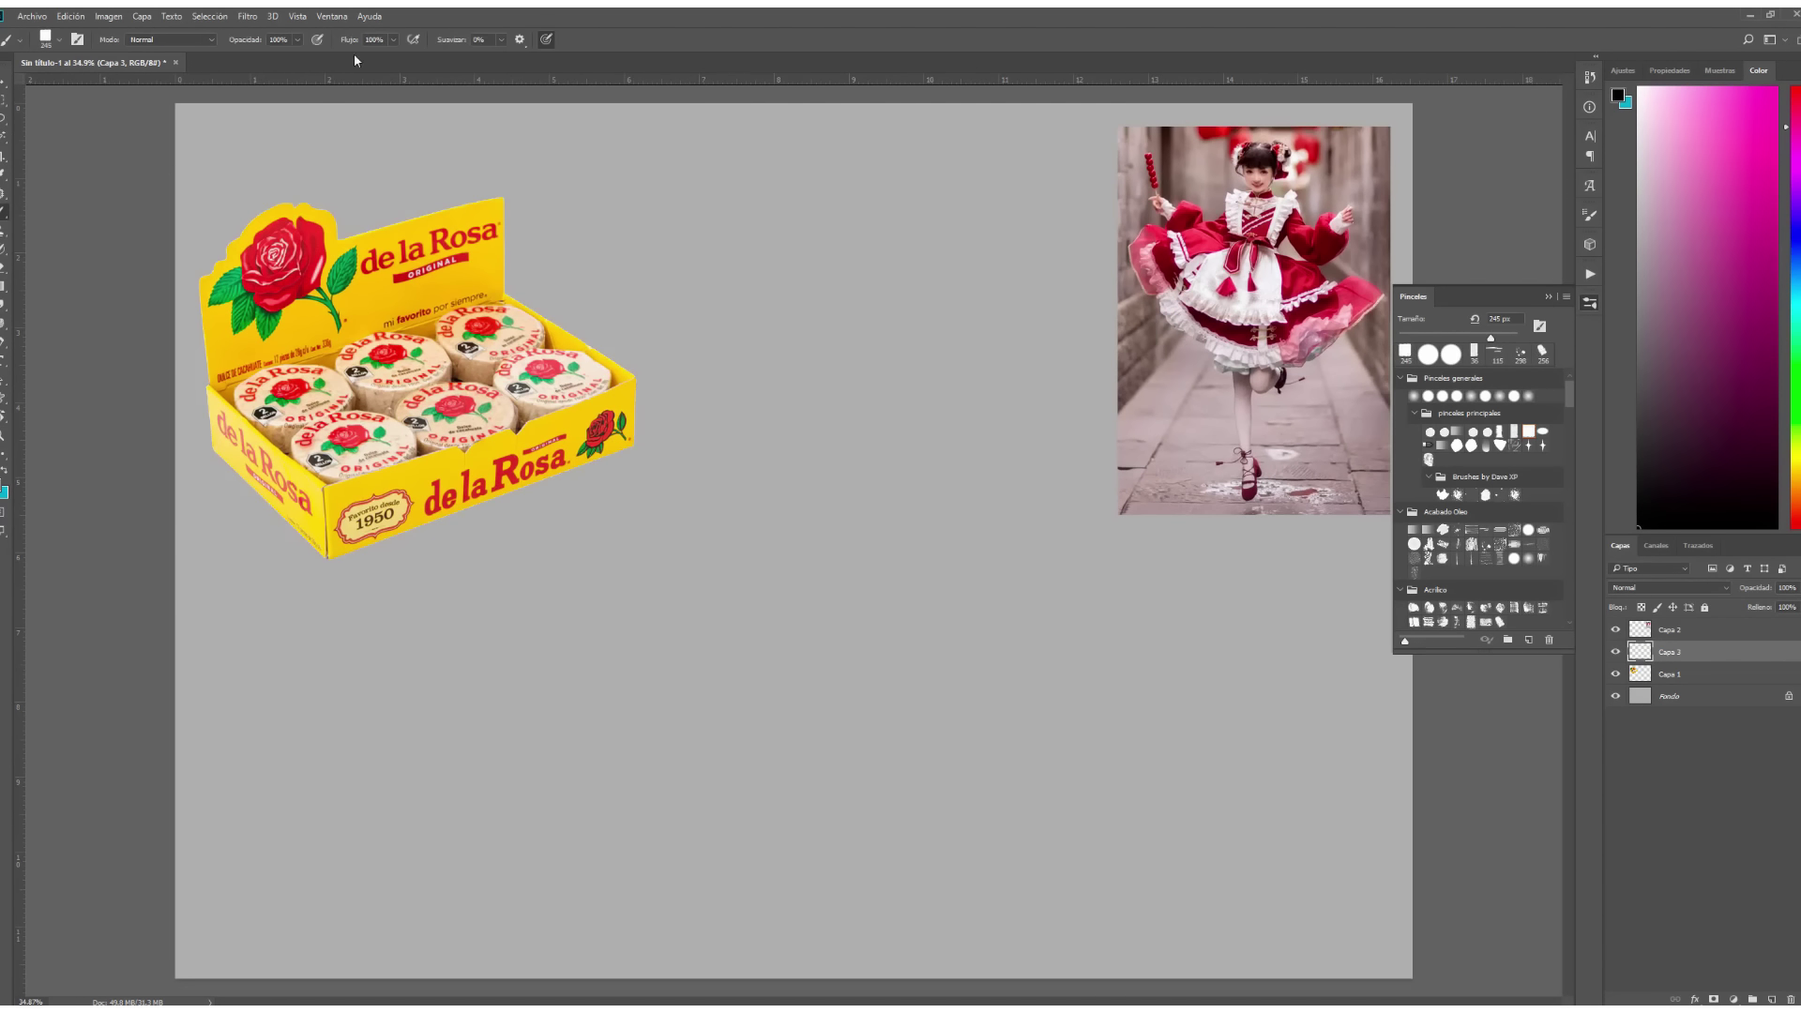
Paint a grey leaping mannequin with head, torso, arms and legs, then add a new sketch layer.
mouse_move(849, 272)
mouse_down()
mouse_move(881, 329)
mouse_move(863, 361)
mouse_move(896, 374)
mouse_move(859, 460)
mouse_move(872, 493)
mouse_up()
mouse_move(826, 376)
mouse_down()
mouse_move(783, 422)
mouse_move(703, 370)
mouse_up()
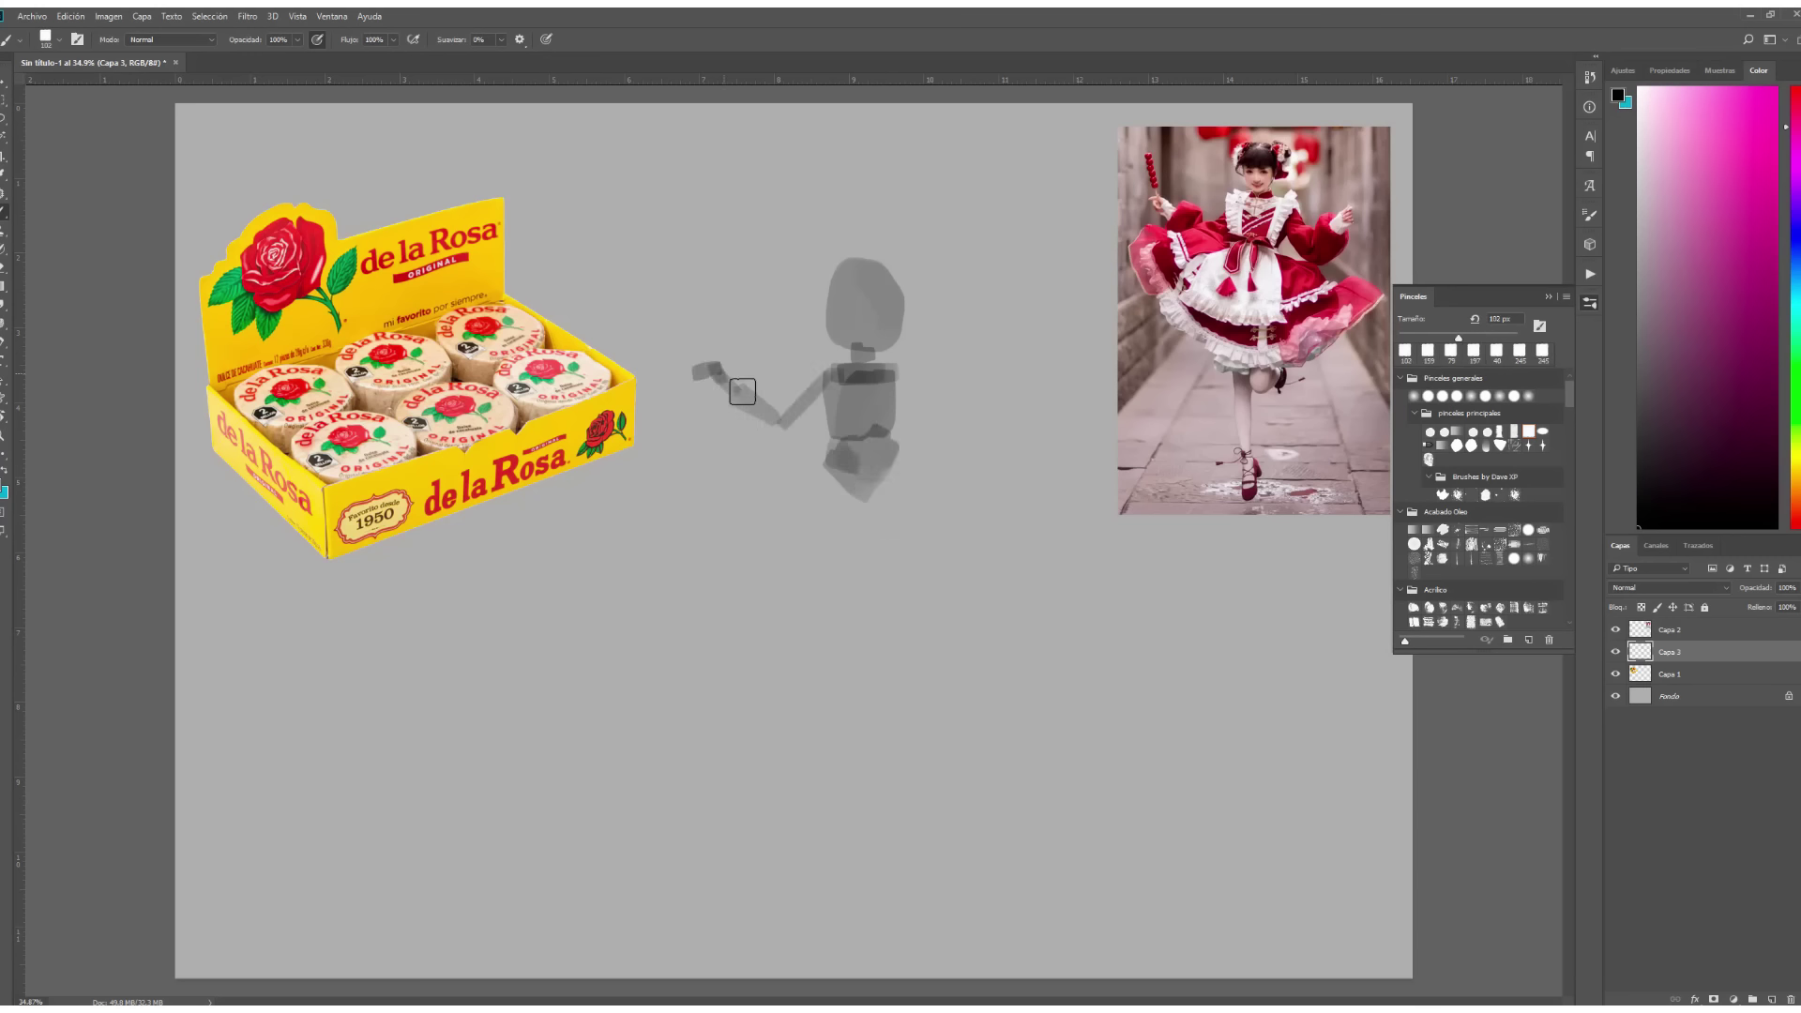
mouse_move(896, 376)
mouse_down()
mouse_move(965, 414)
mouse_move(985, 375)
mouse_up()
drag(838, 469, 845, 694)
drag(878, 549, 882, 562)
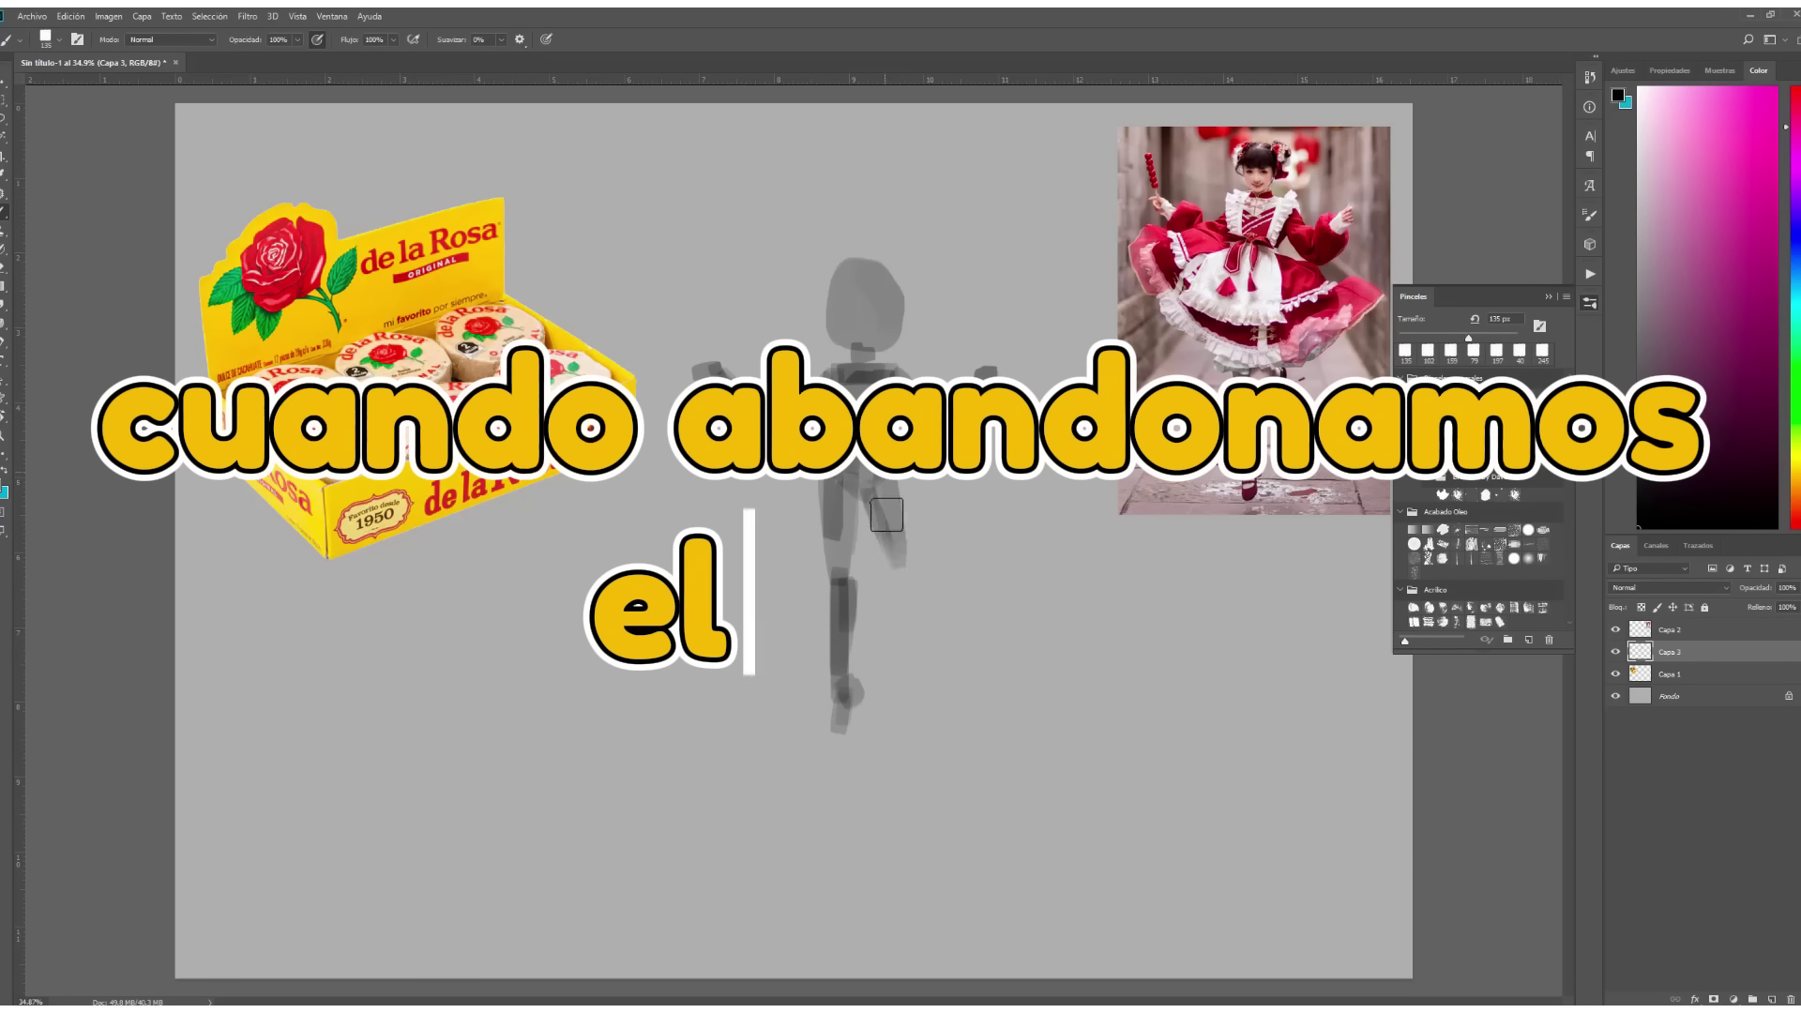
key(ctrl+shift+alt+n)
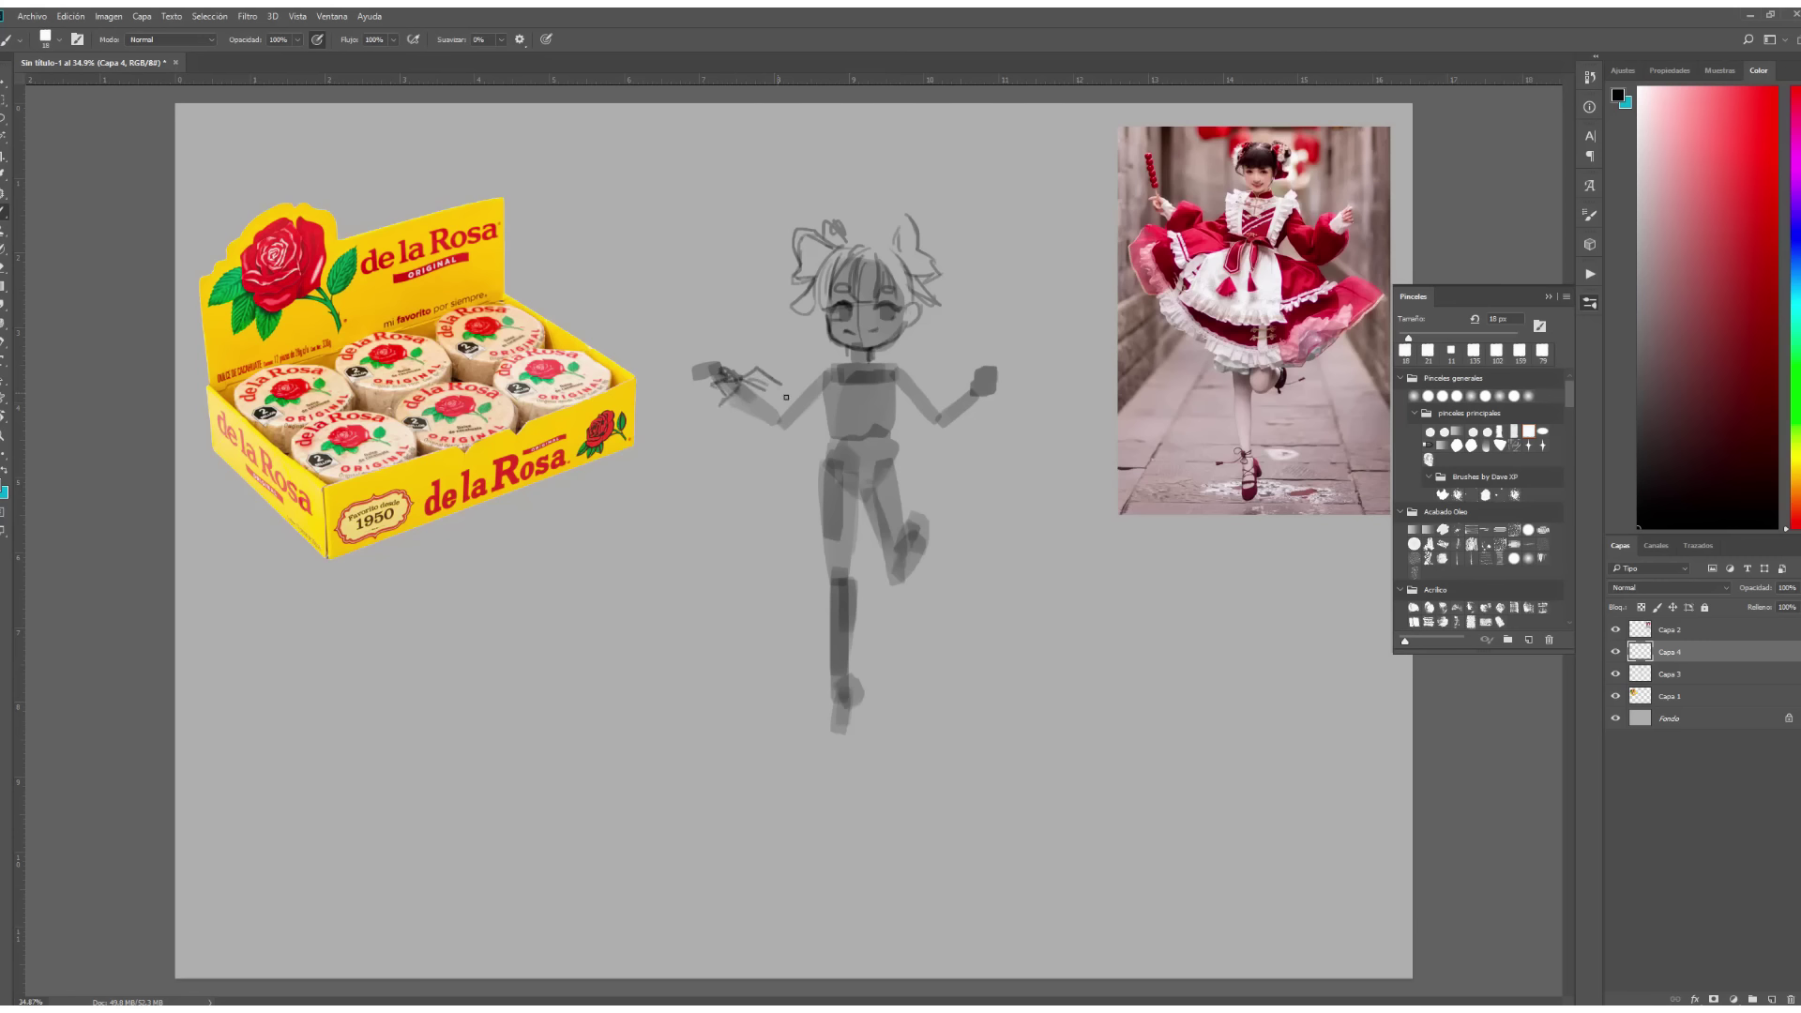
Sketch the raised hand, a small rose in the other hand, and two hair buns.
mouse_move(922, 378)
mouse_down()
mouse_move(976, 436)
mouse_move(998, 386)
mouse_up()
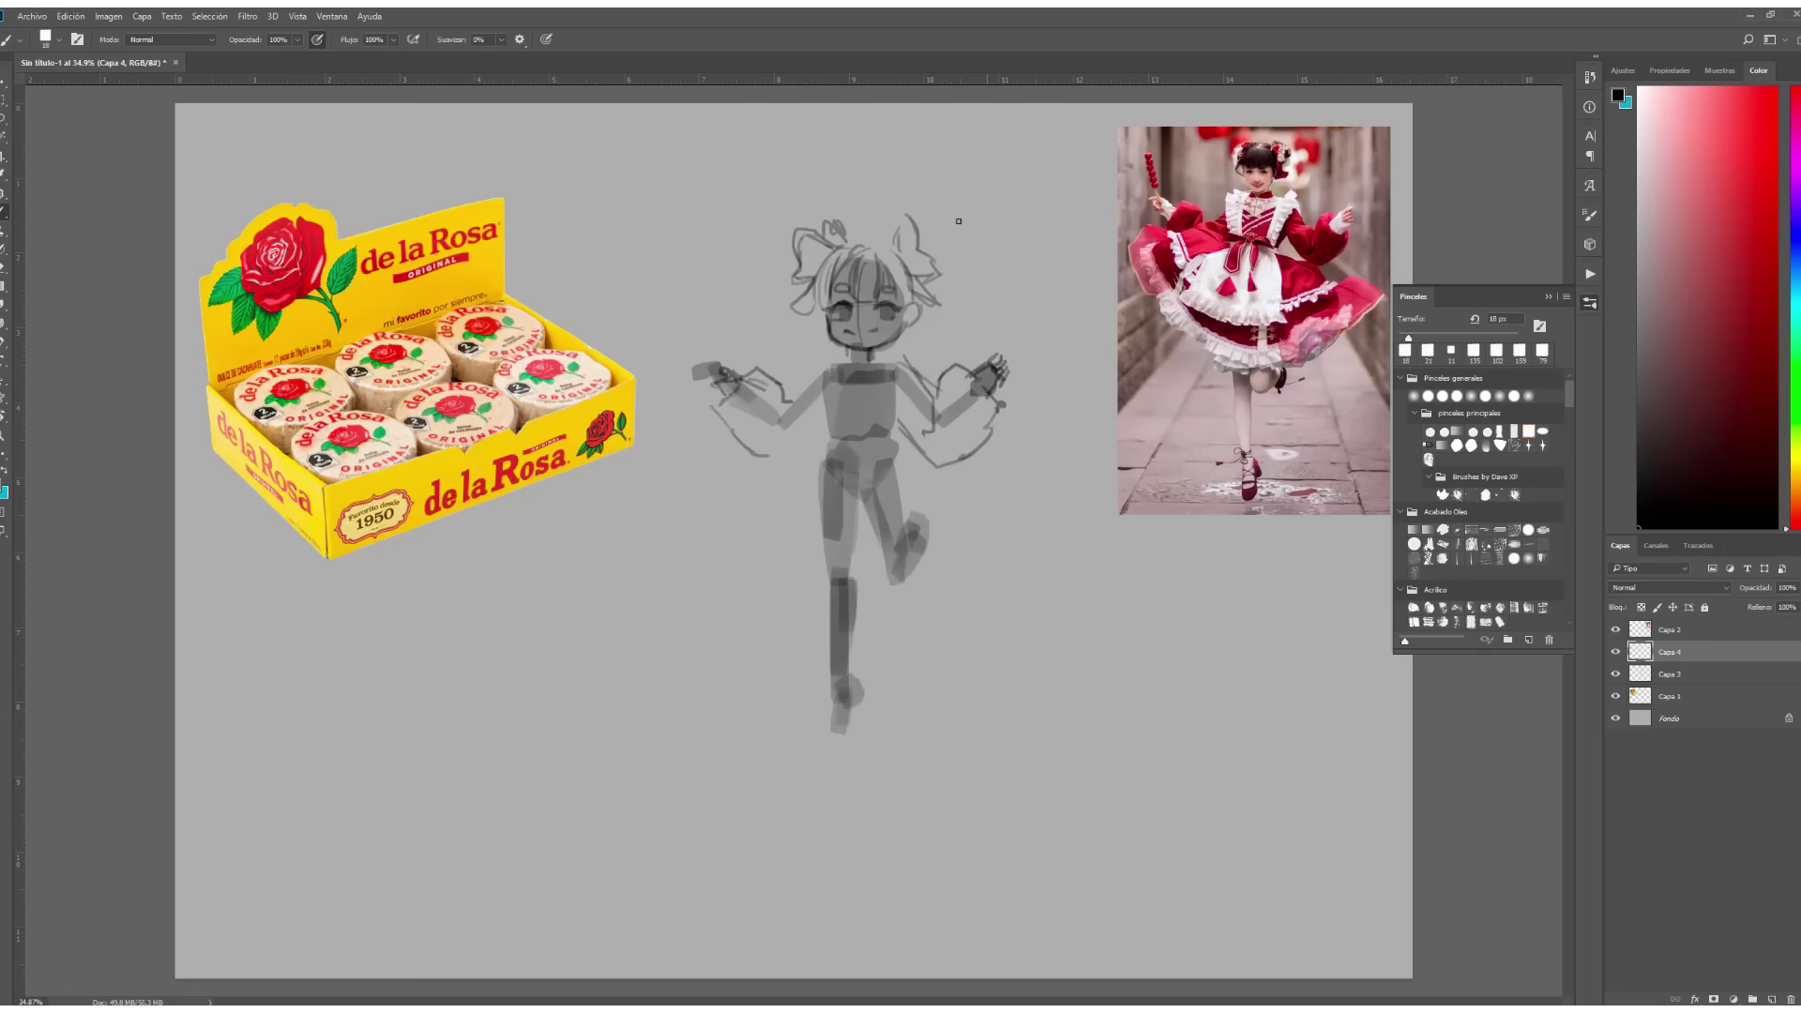
drag(706, 372, 721, 316)
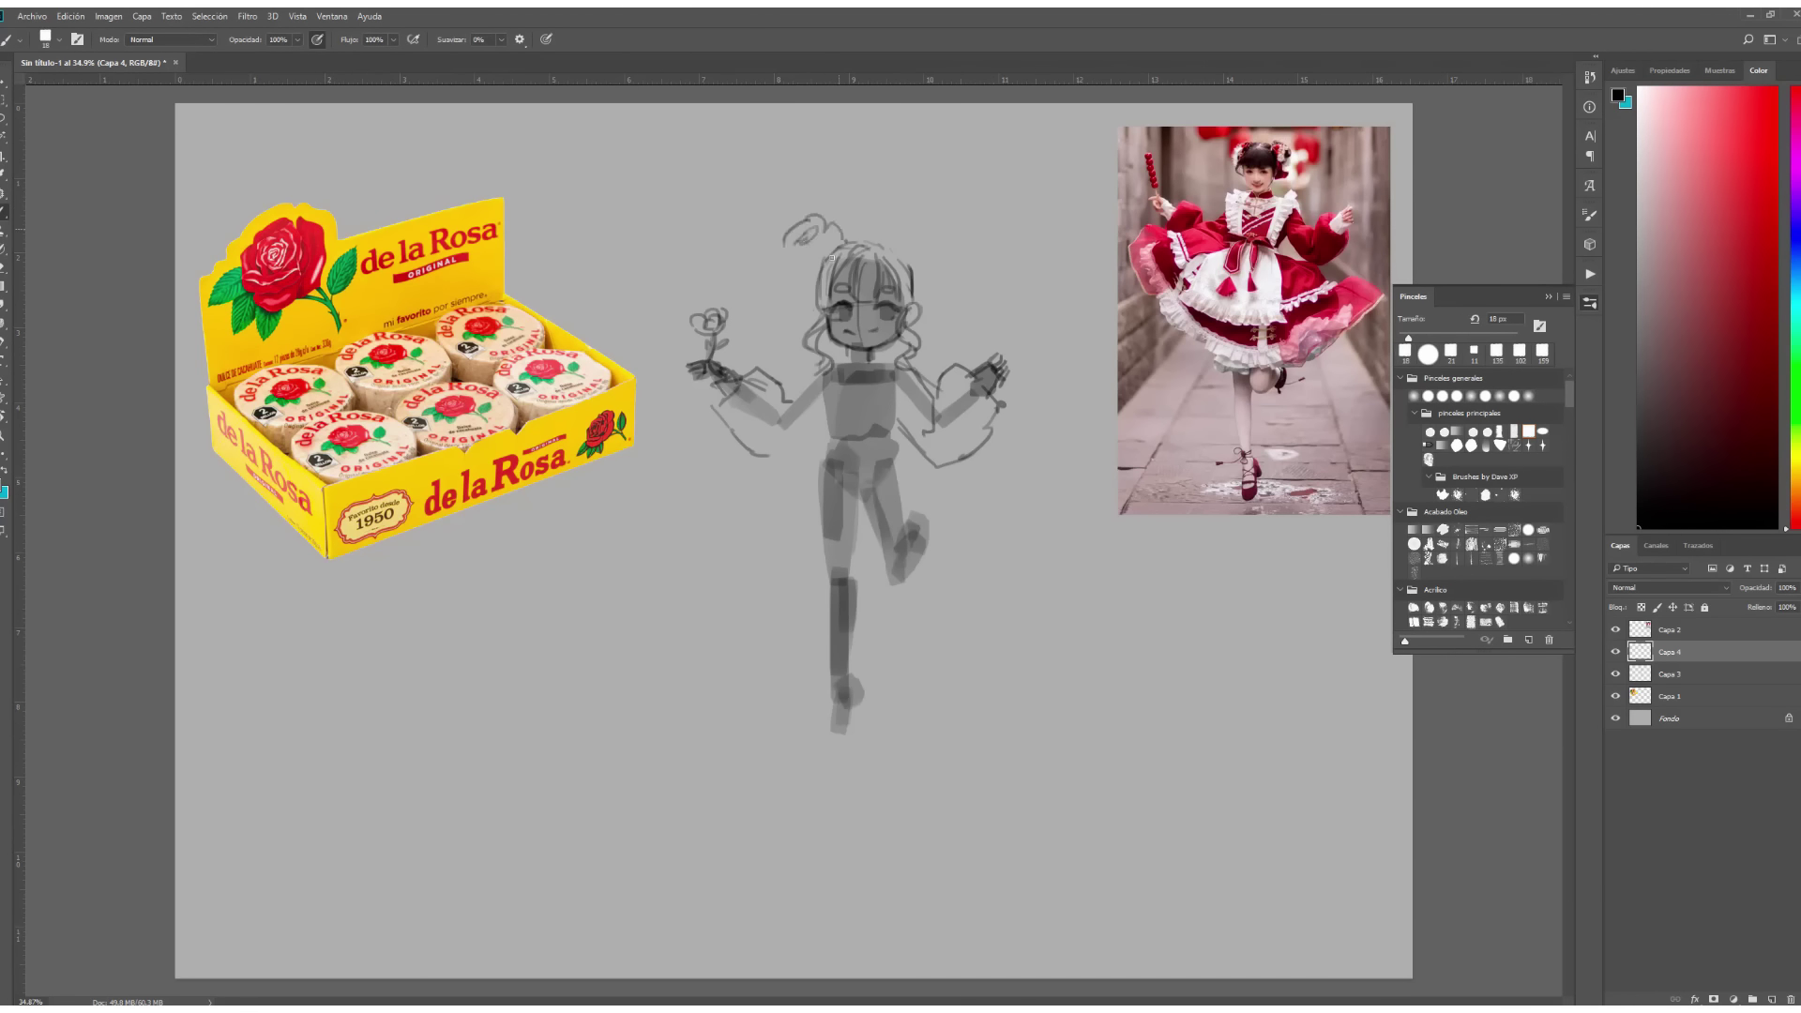
drag(832, 258, 817, 226)
mouse_move(924, 229)
mouse_down()
mouse_move(883, 244)
mouse_move(1032, 483)
mouse_up()
Sketch long flowing twin tails, side curls and the skirt outline from the waist.
drag(941, 279, 1078, 432)
drag(793, 281, 722, 535)
drag(741, 464, 694, 507)
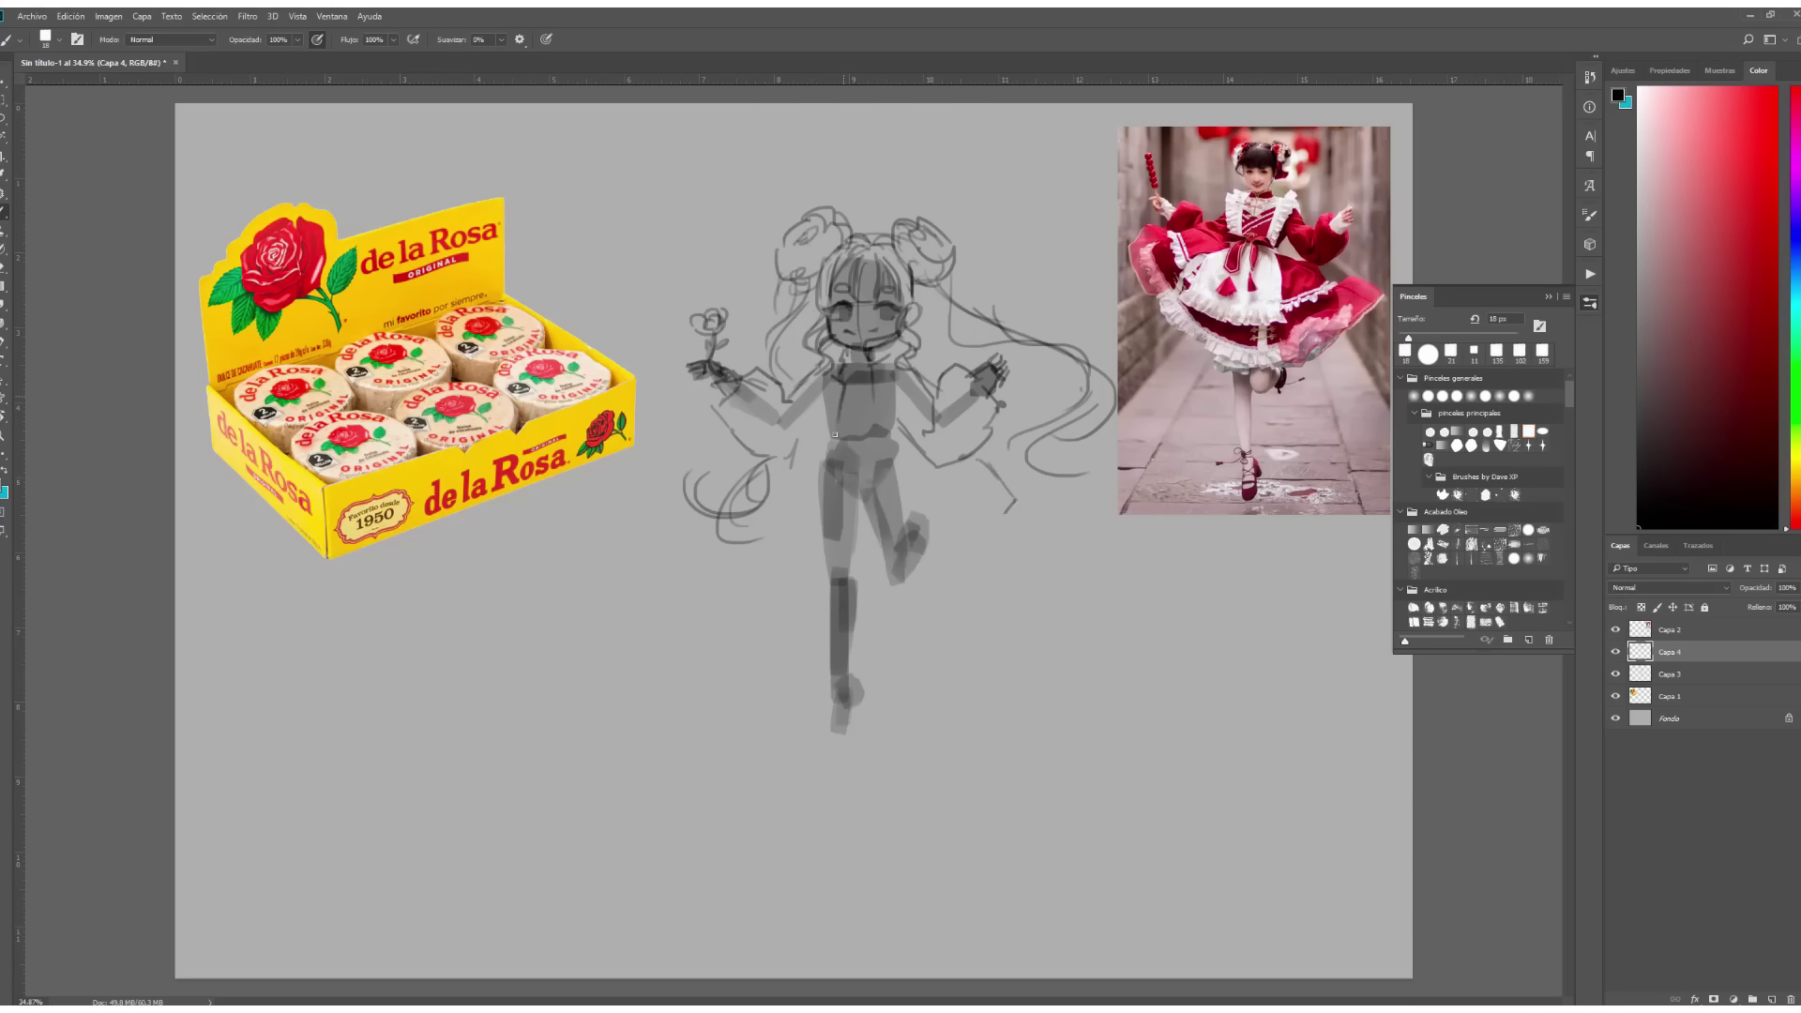
drag(796, 441, 809, 561)
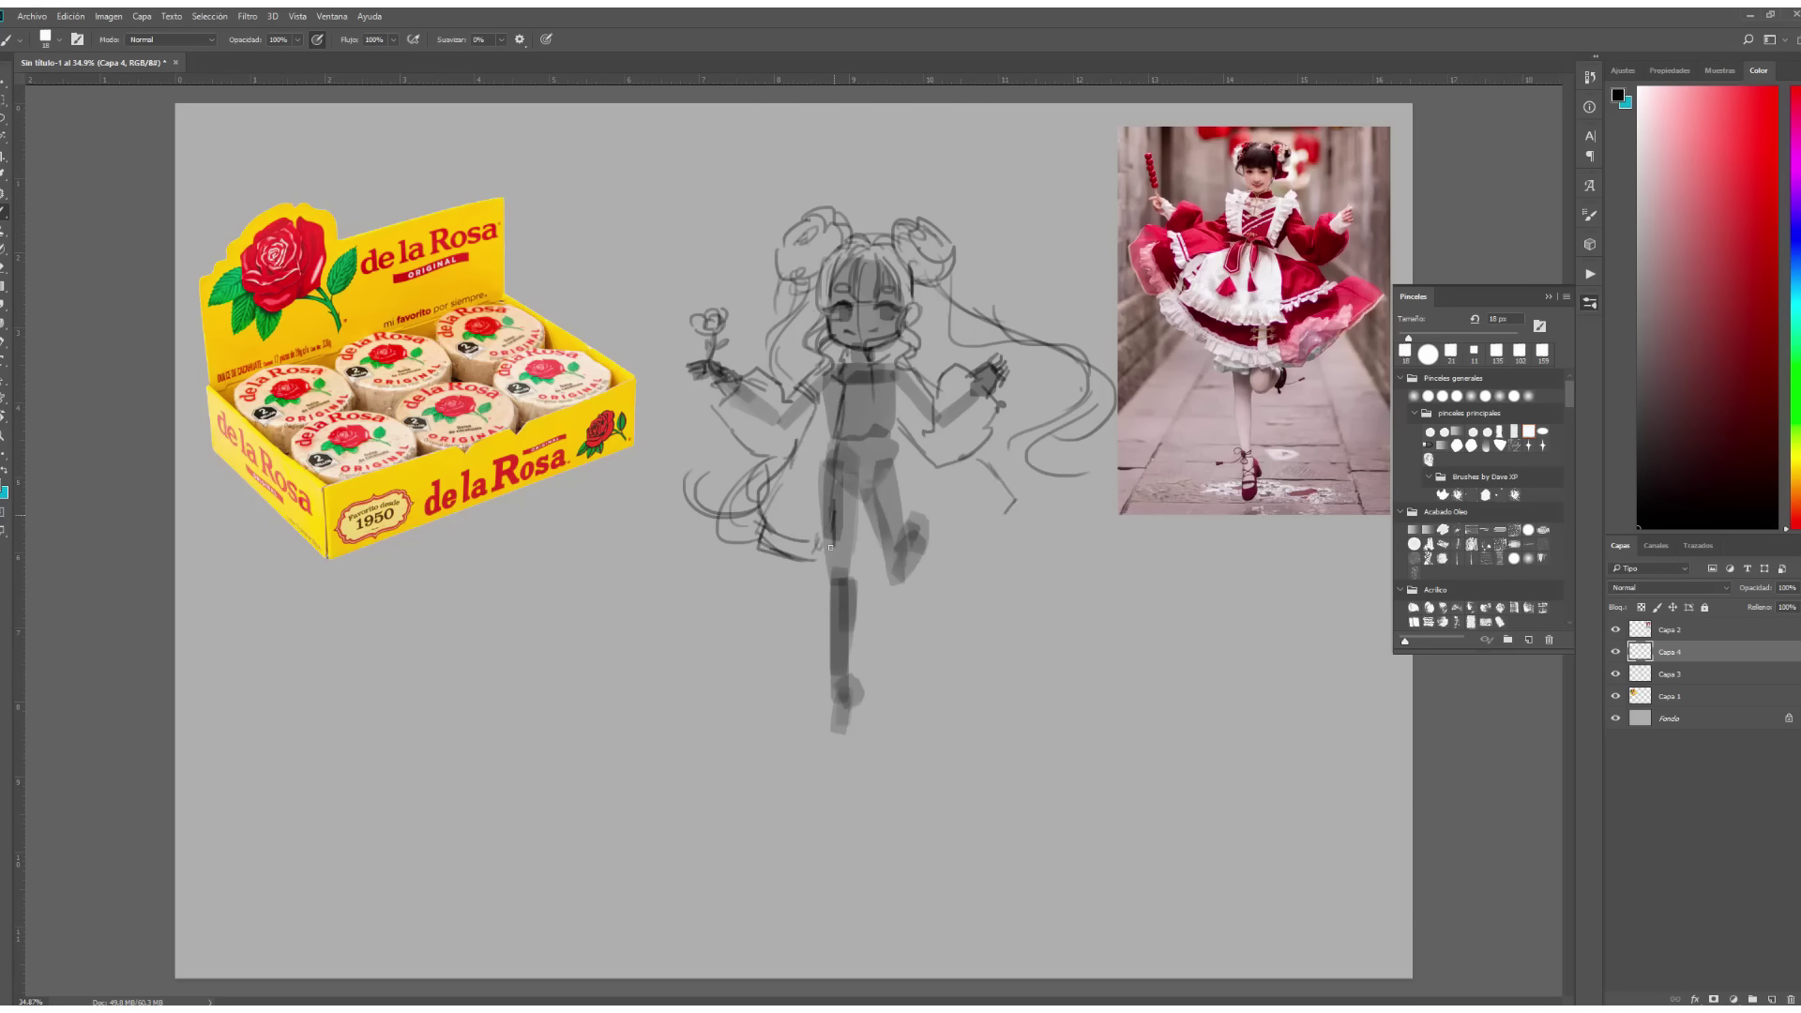
mouse_move(904, 476)
mouse_down()
mouse_move(915, 553)
mouse_move(961, 446)
mouse_up()
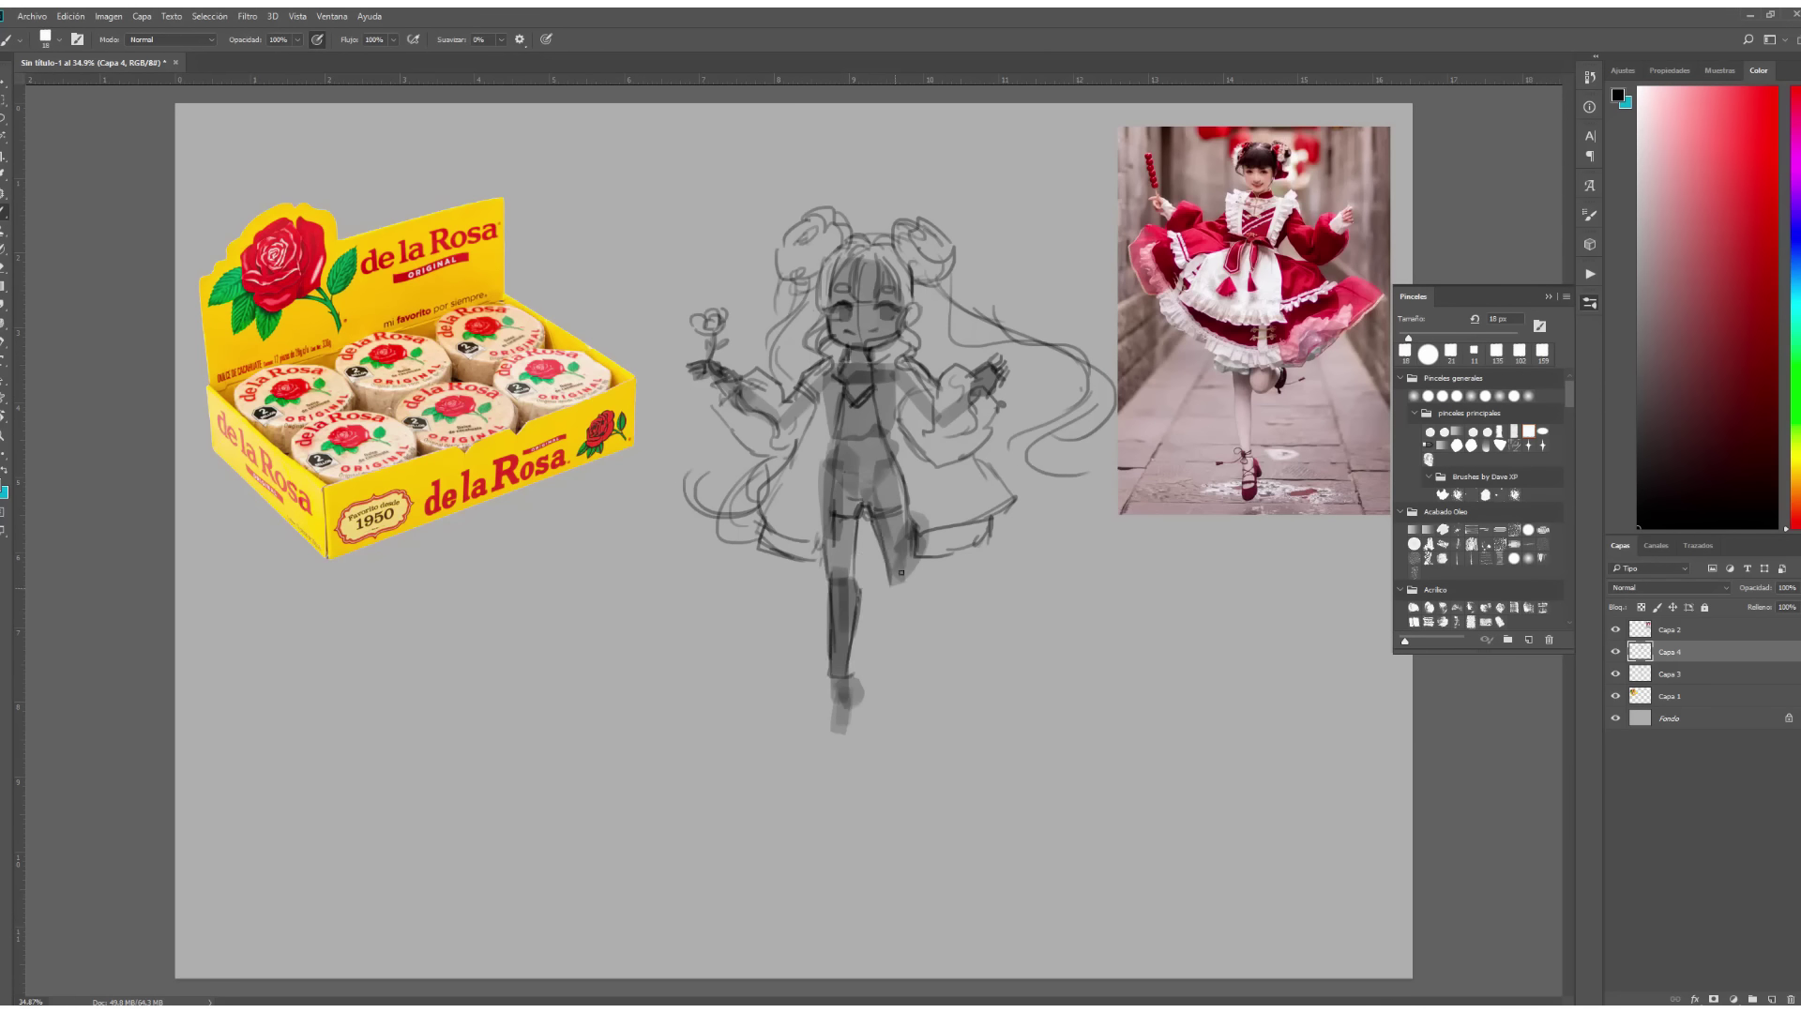
Reposition the leg with Free Transform, redraw the right leg, and merge the sketch layers.
drag(820, 677, 836, 701)
key(ctrl+t)
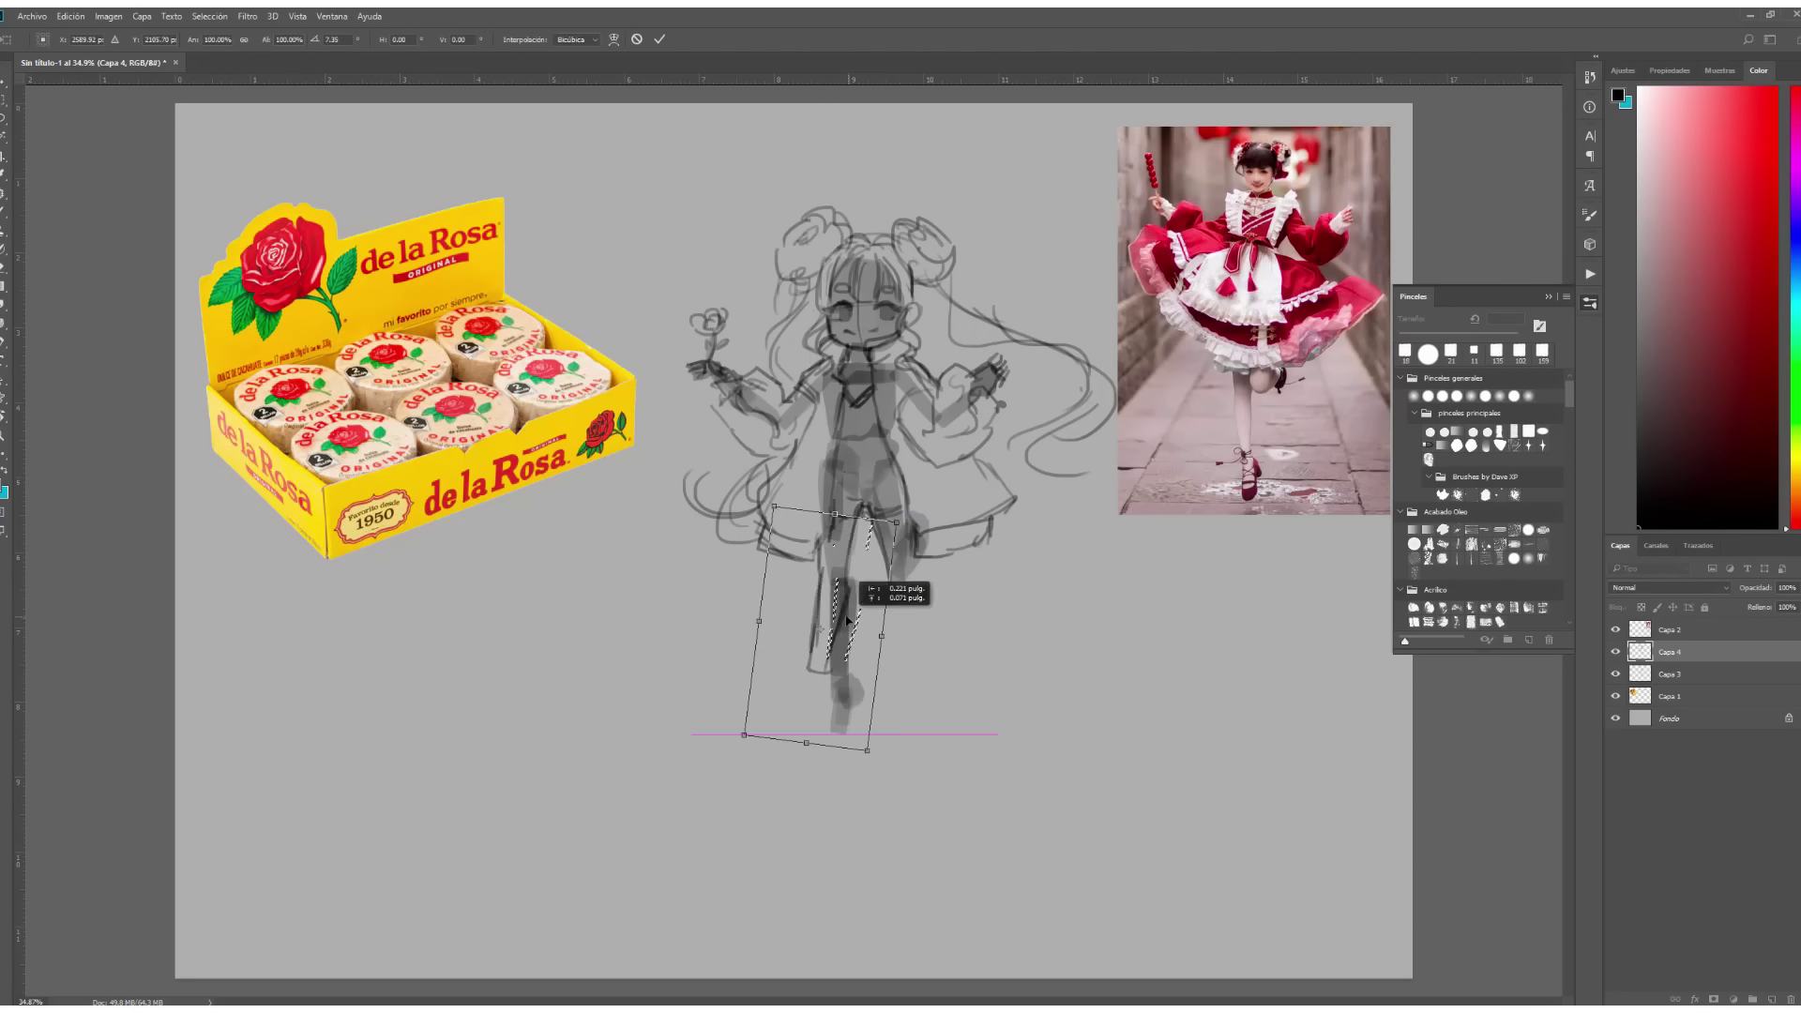
drag(863, 581, 827, 685)
key(Return)
drag(877, 528, 910, 692)
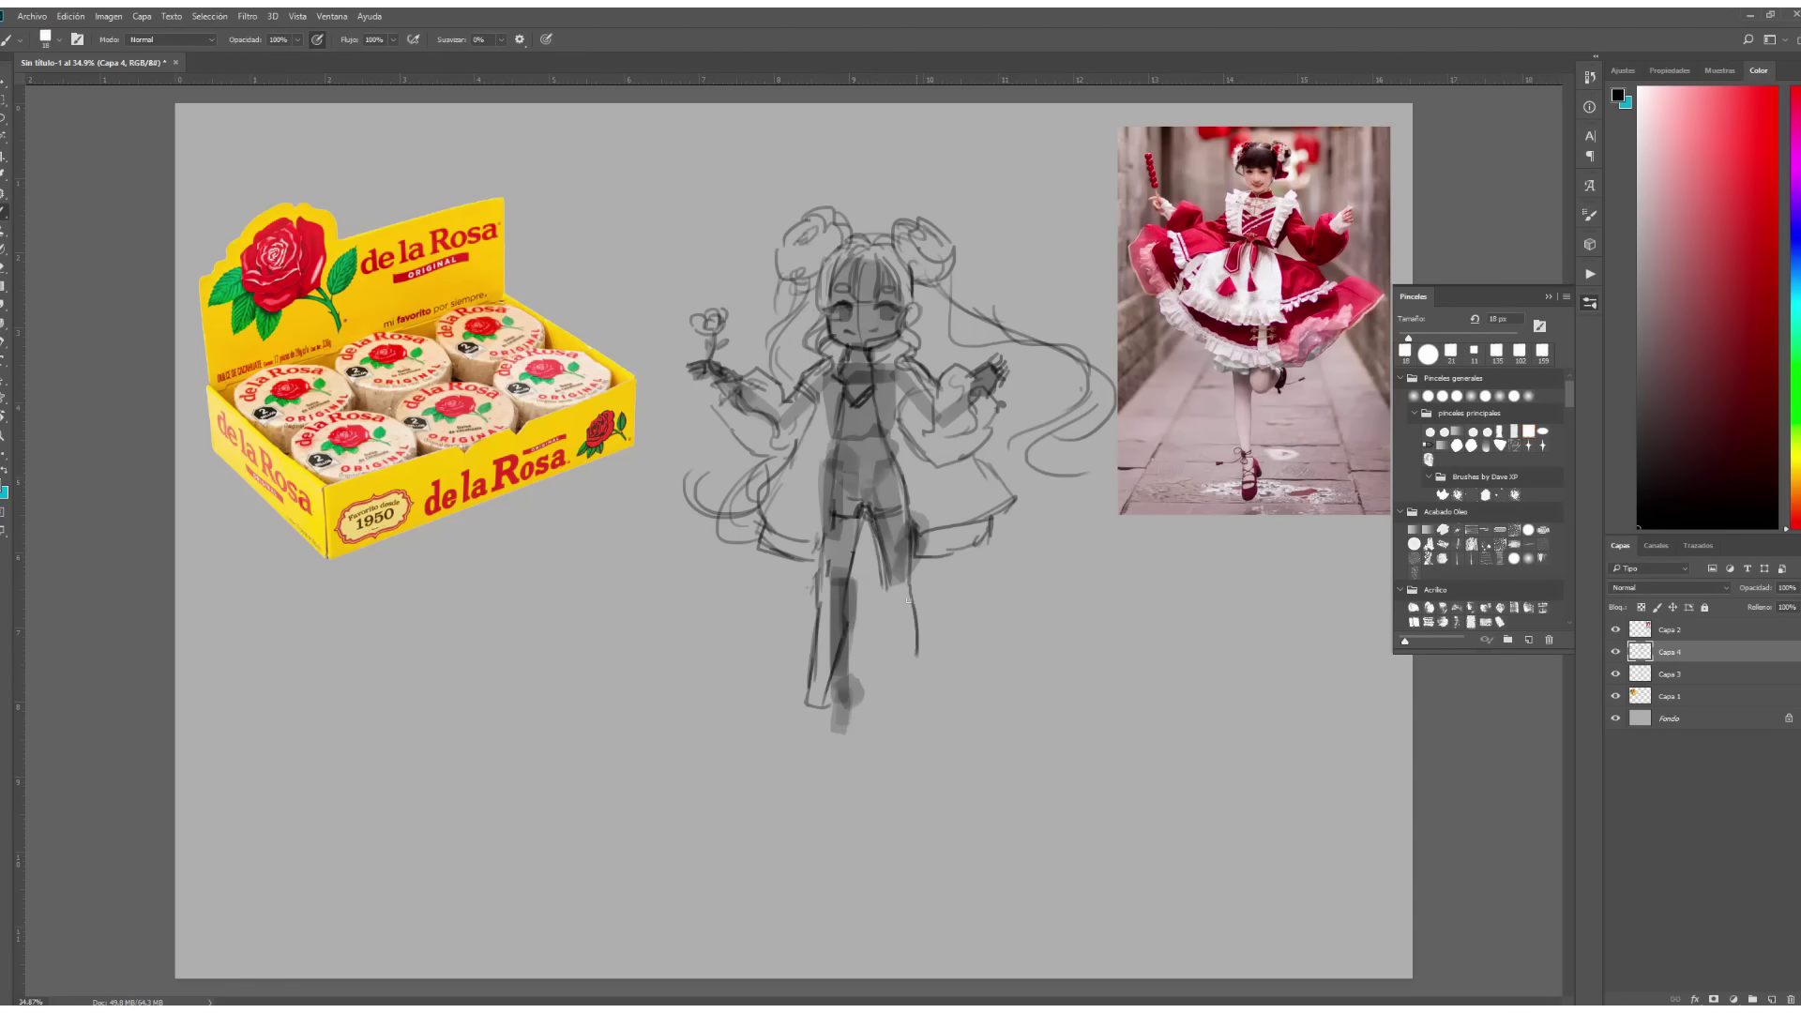
key(ctrl+e)
Erase the old right arm and sketch the coat's right side and sleeve.
key(e)
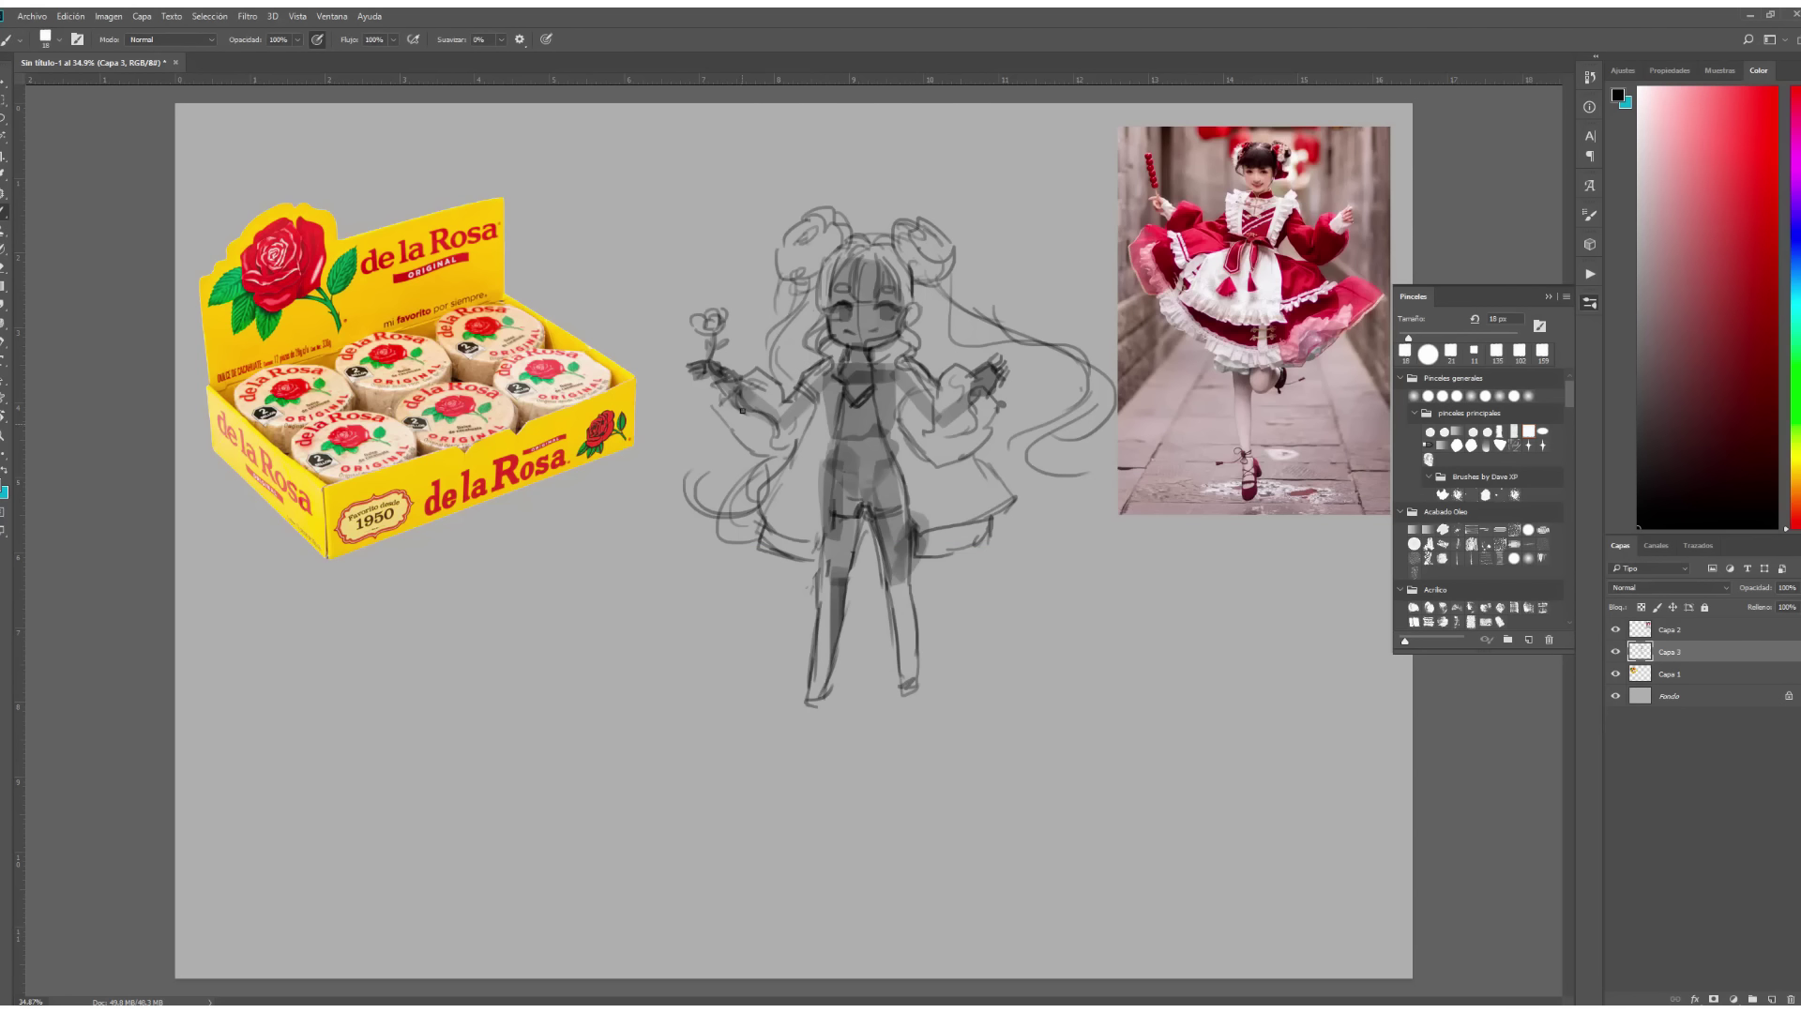
mouse_move(985, 366)
mouse_down()
mouse_move(914, 465)
mouse_move(924, 554)
mouse_up()
key(b)
mouse_move(908, 549)
mouse_down()
mouse_move(938, 544)
mouse_move(905, 554)
mouse_up()
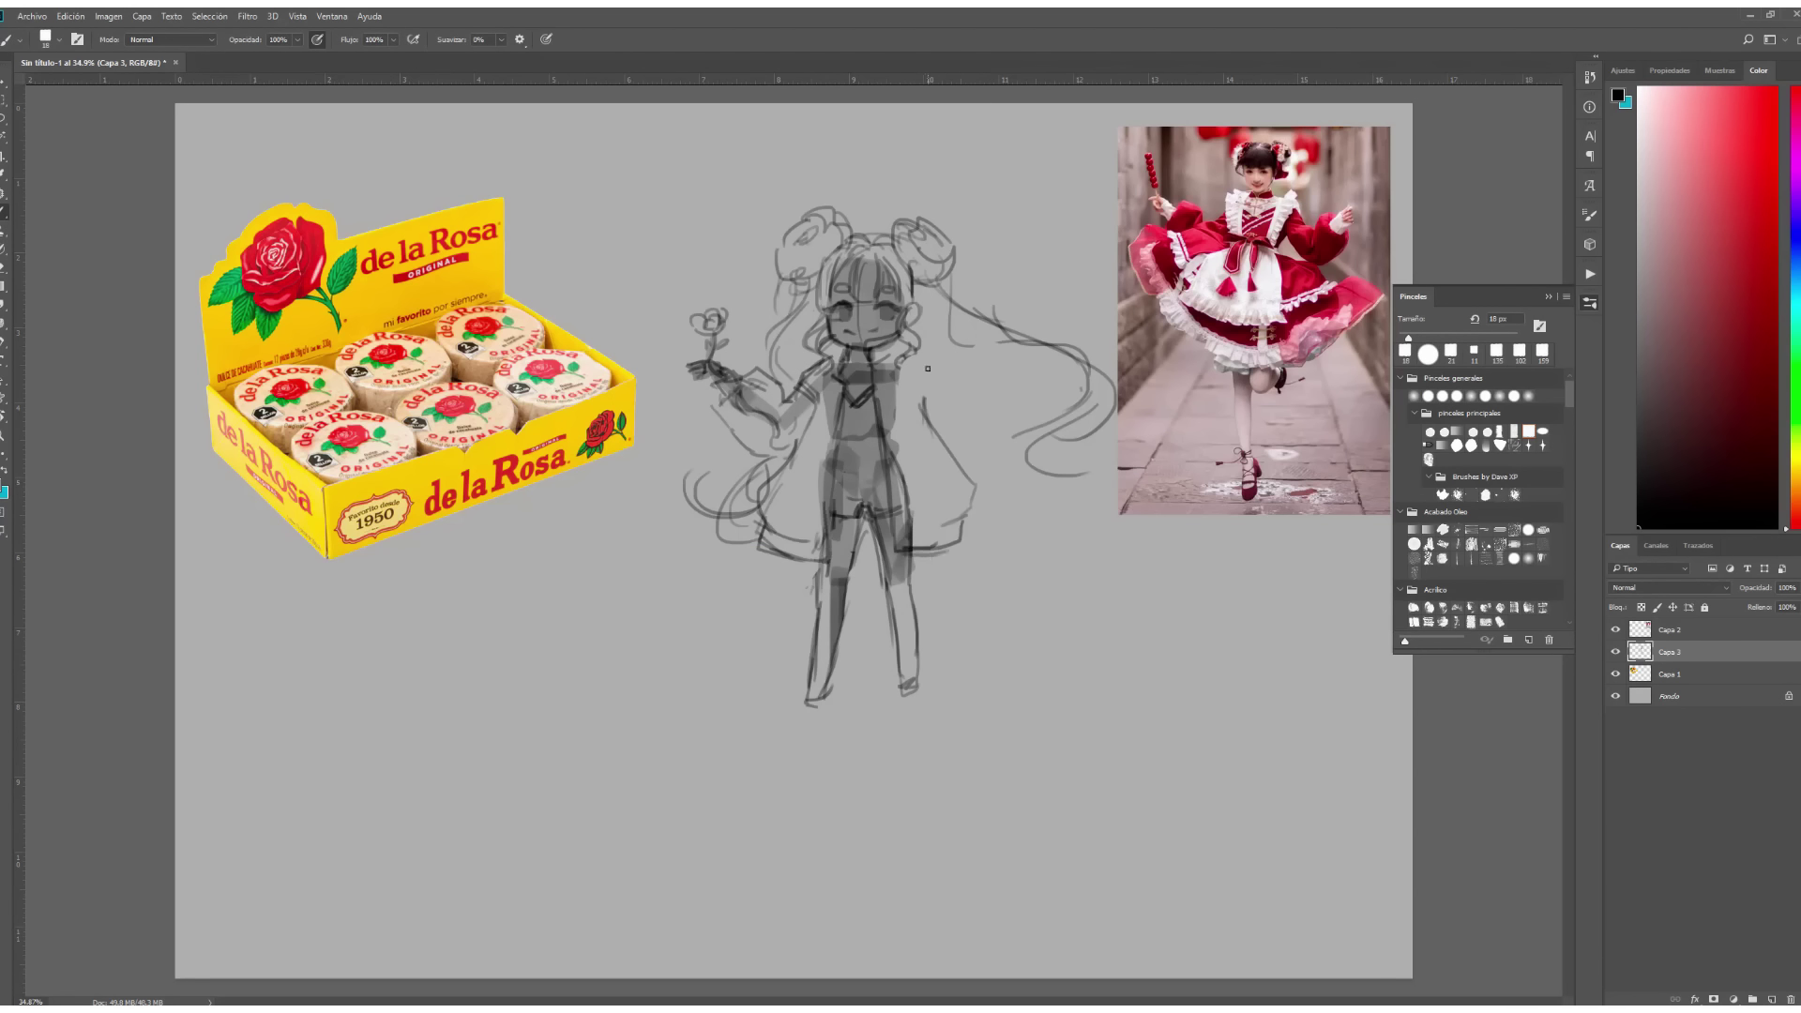
mouse_move(981, 361)
mouse_down()
mouse_move(915, 507)
mouse_move(1022, 540)
mouse_up()
drag(995, 563, 952, 581)
Replace the rose-holding arm with a left arm and hand hanging downward.
key(e)
drag(715, 298, 717, 403)
key(b)
drag(811, 366, 722, 562)
drag(727, 567, 799, 582)
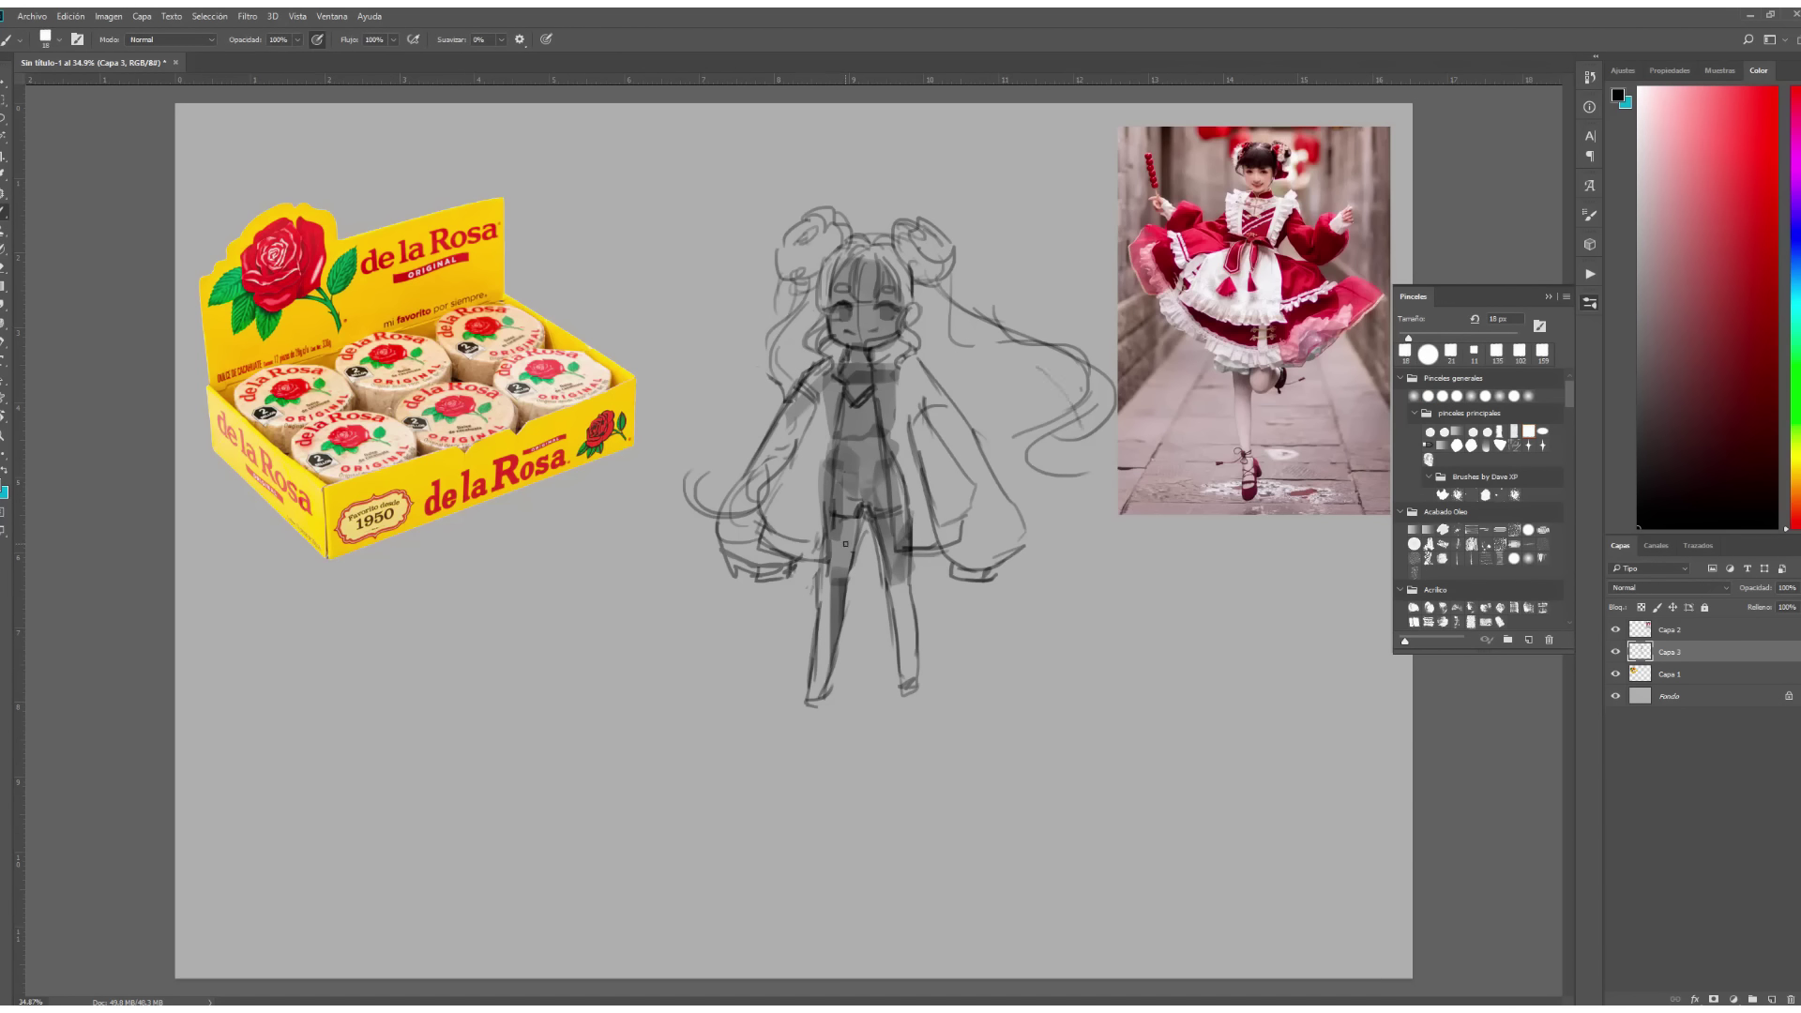
Add cross-stitch X marks down the sleeve and strokes on the left shoulder.
drag(936, 410, 961, 431)
drag(947, 436, 1020, 530)
drag(794, 390, 776, 427)
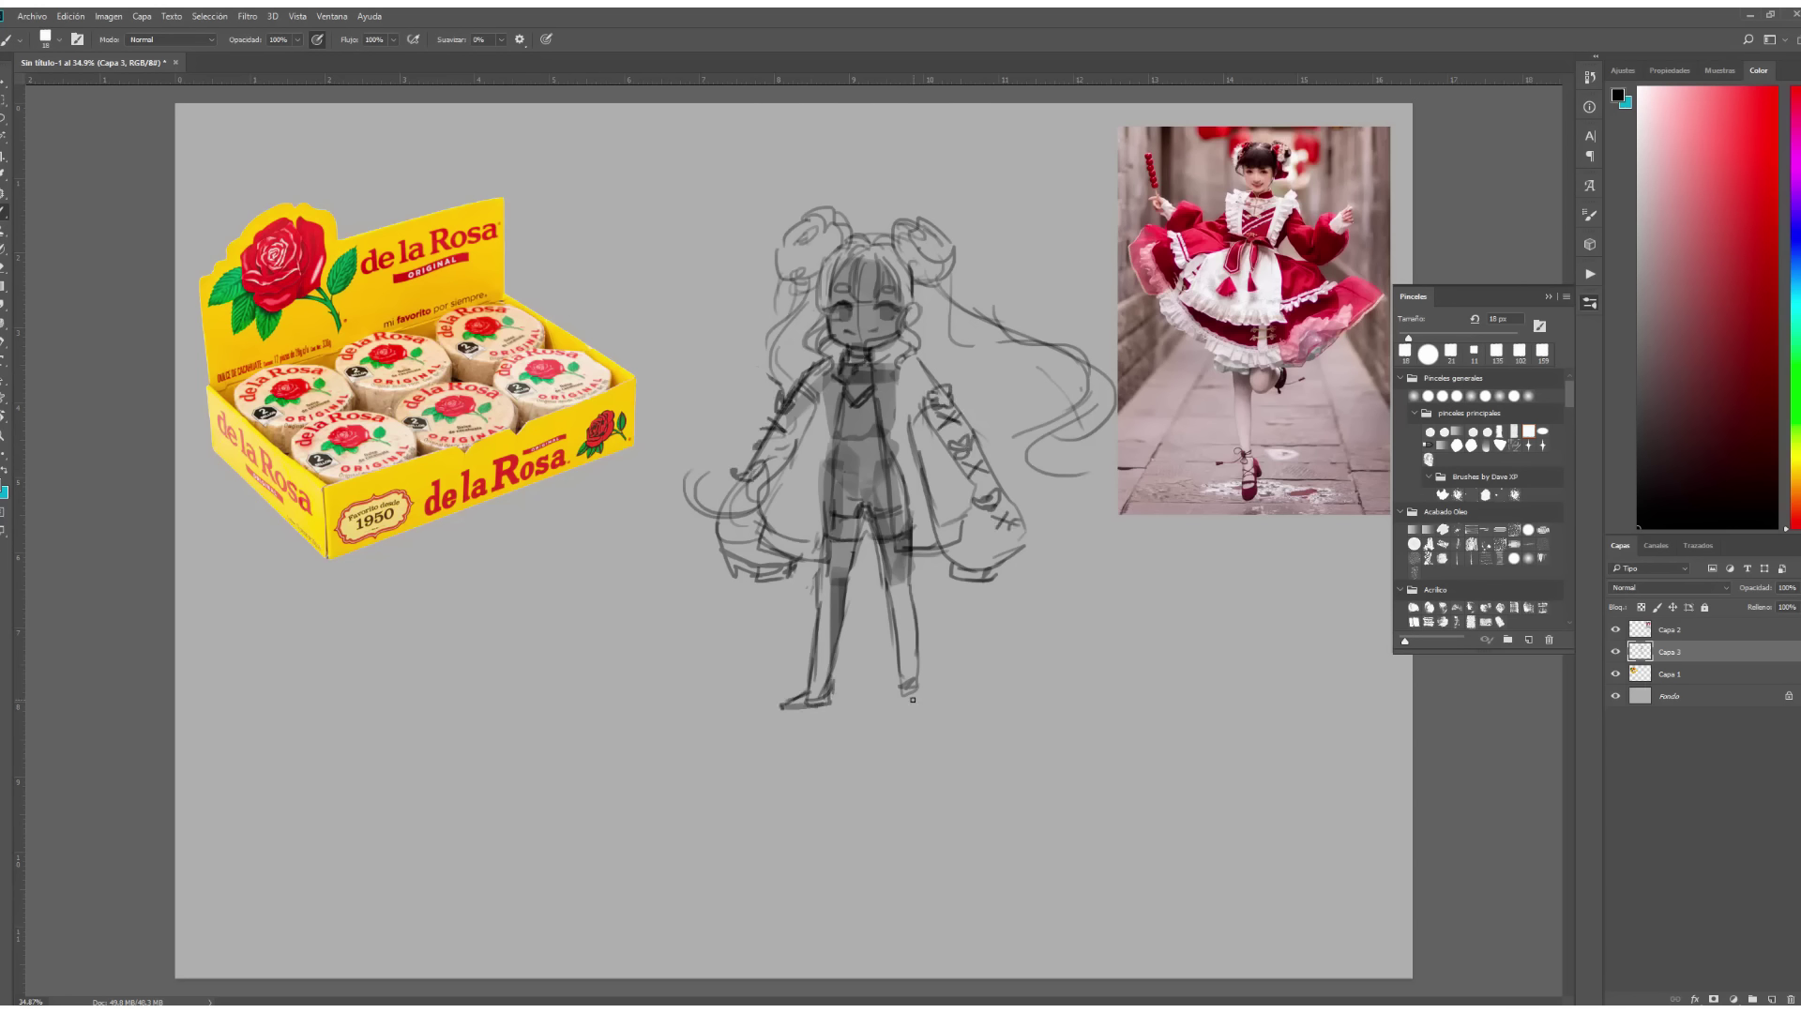
Reinforce the right leg with a boot top and sketch rough bangs on the head.
drag(912, 610, 922, 736)
drag(896, 647, 918, 663)
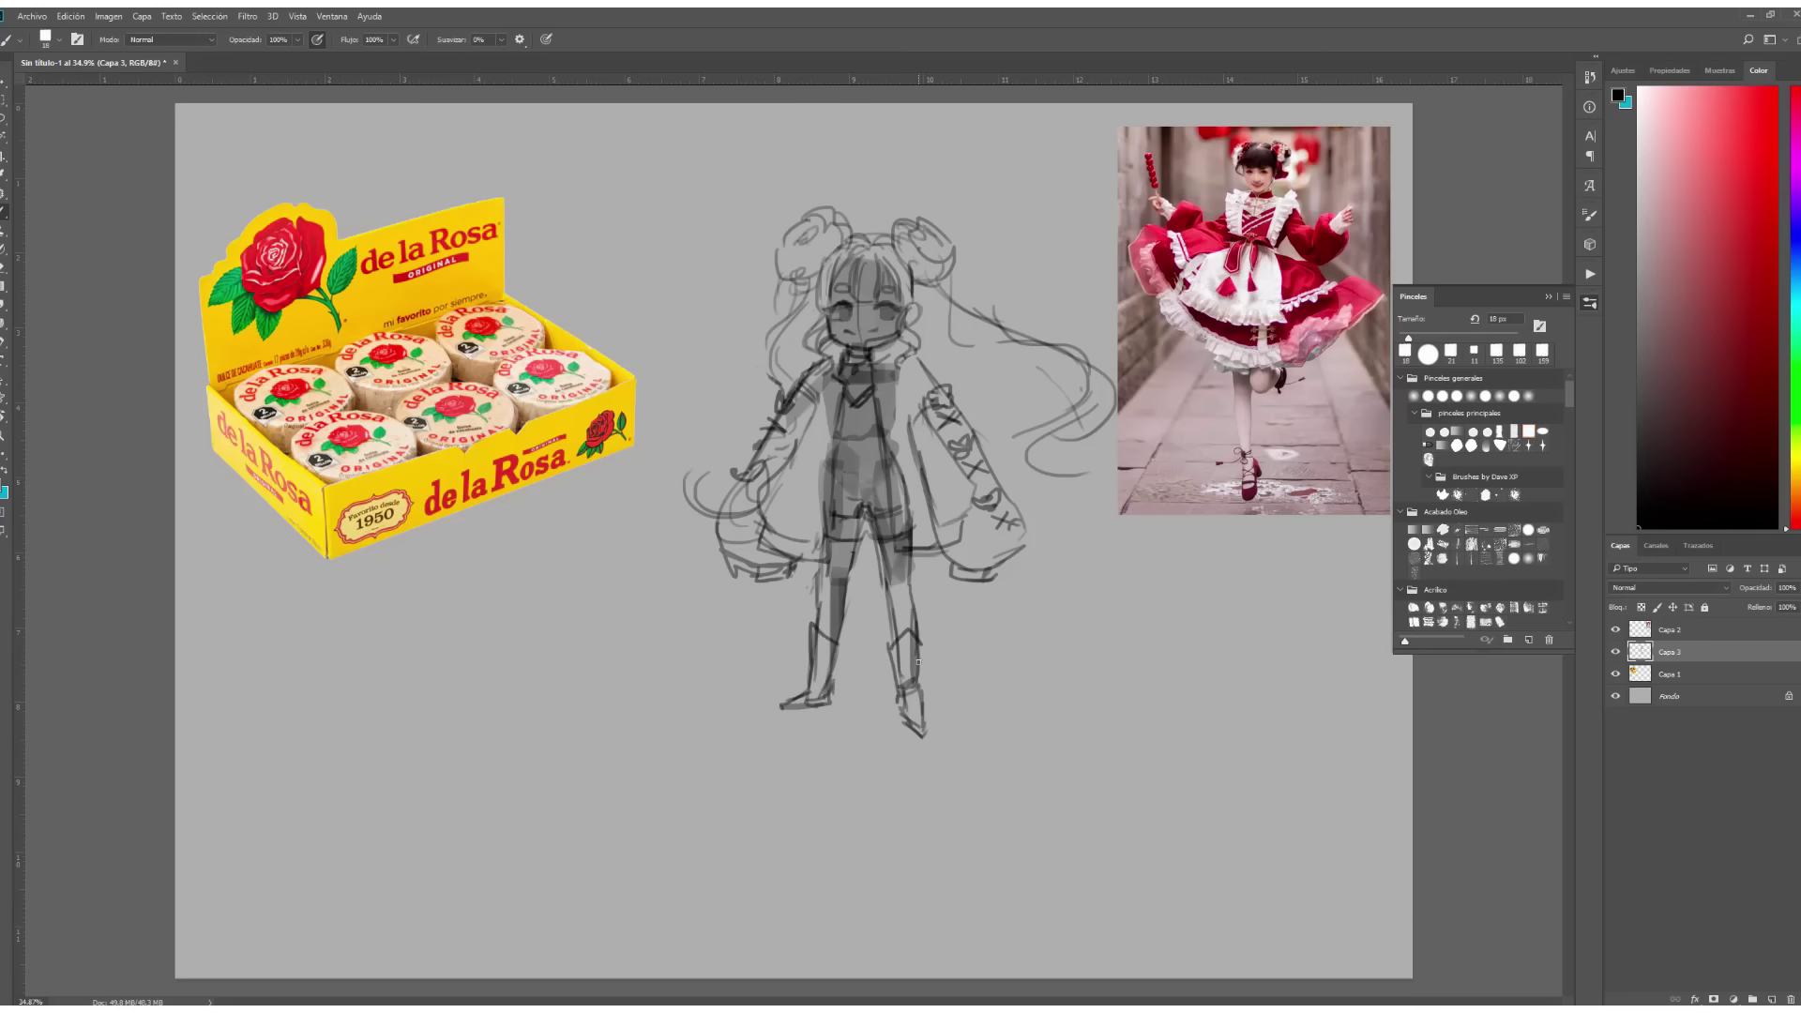
drag(875, 266, 858, 313)
drag(849, 255, 833, 302)
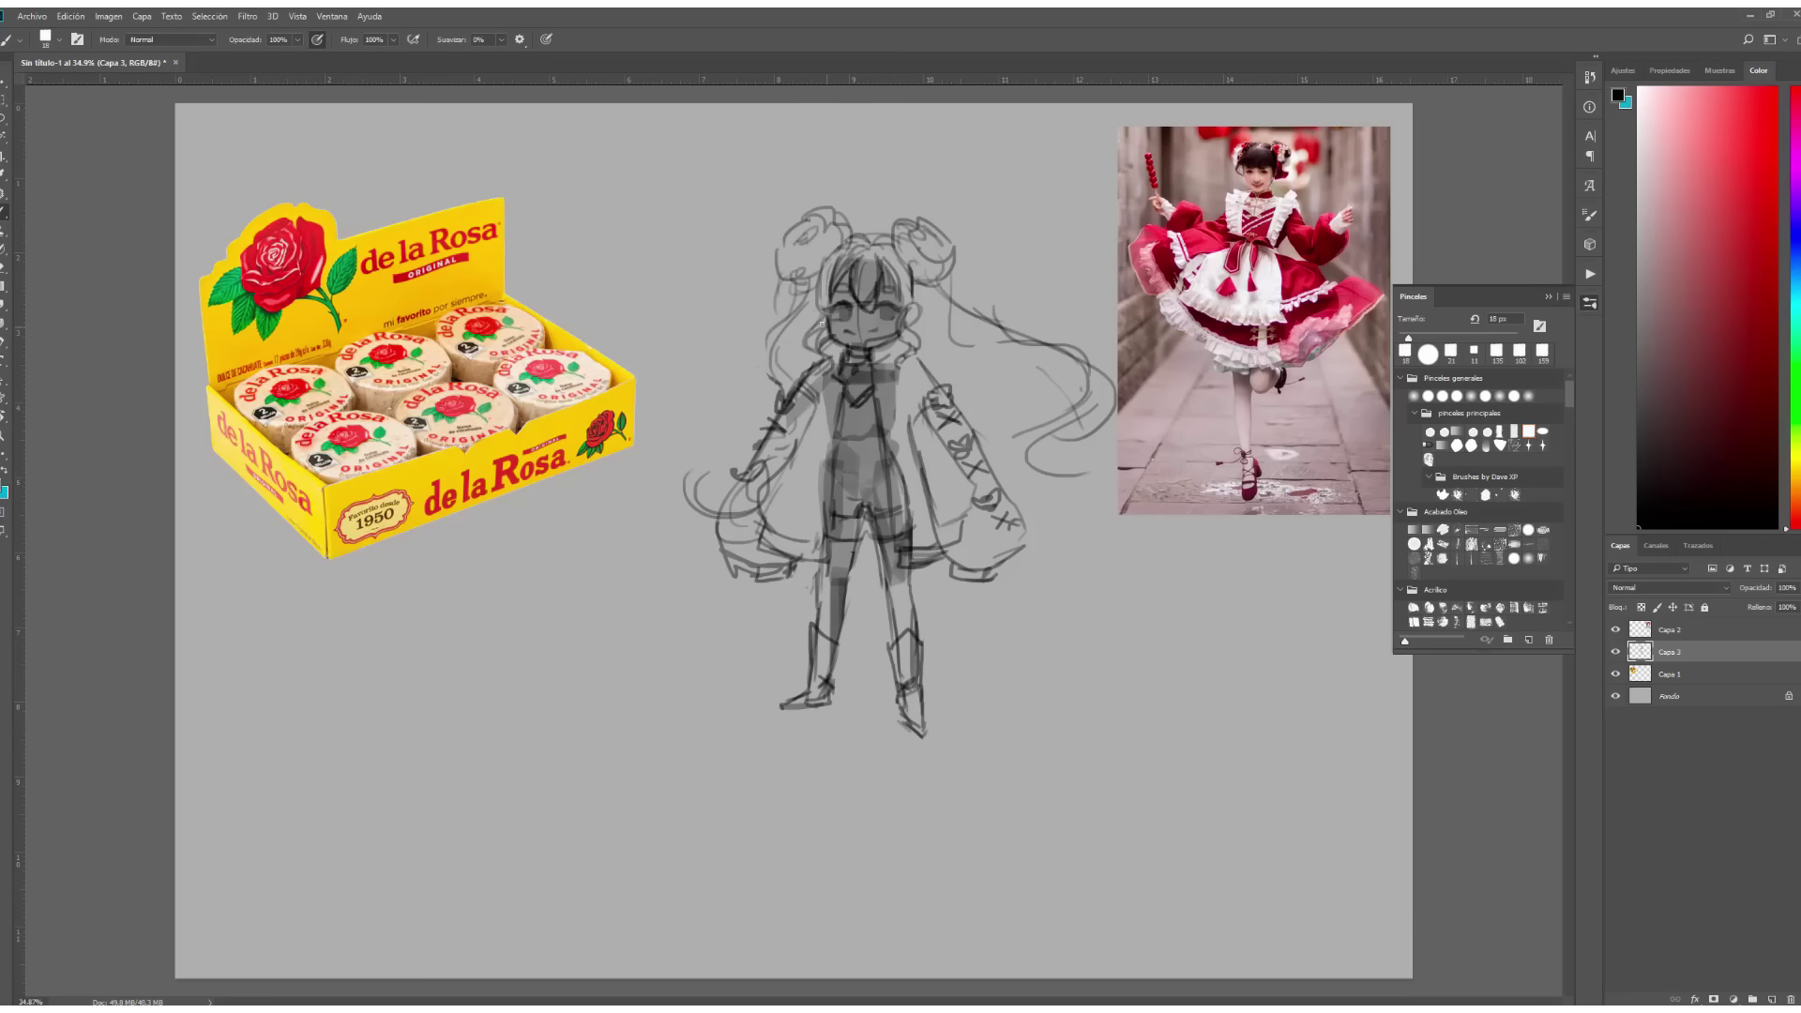
Fade the sketch, turn the background white, and enlarge the sketch to about 129%.
key(ctrl+u)
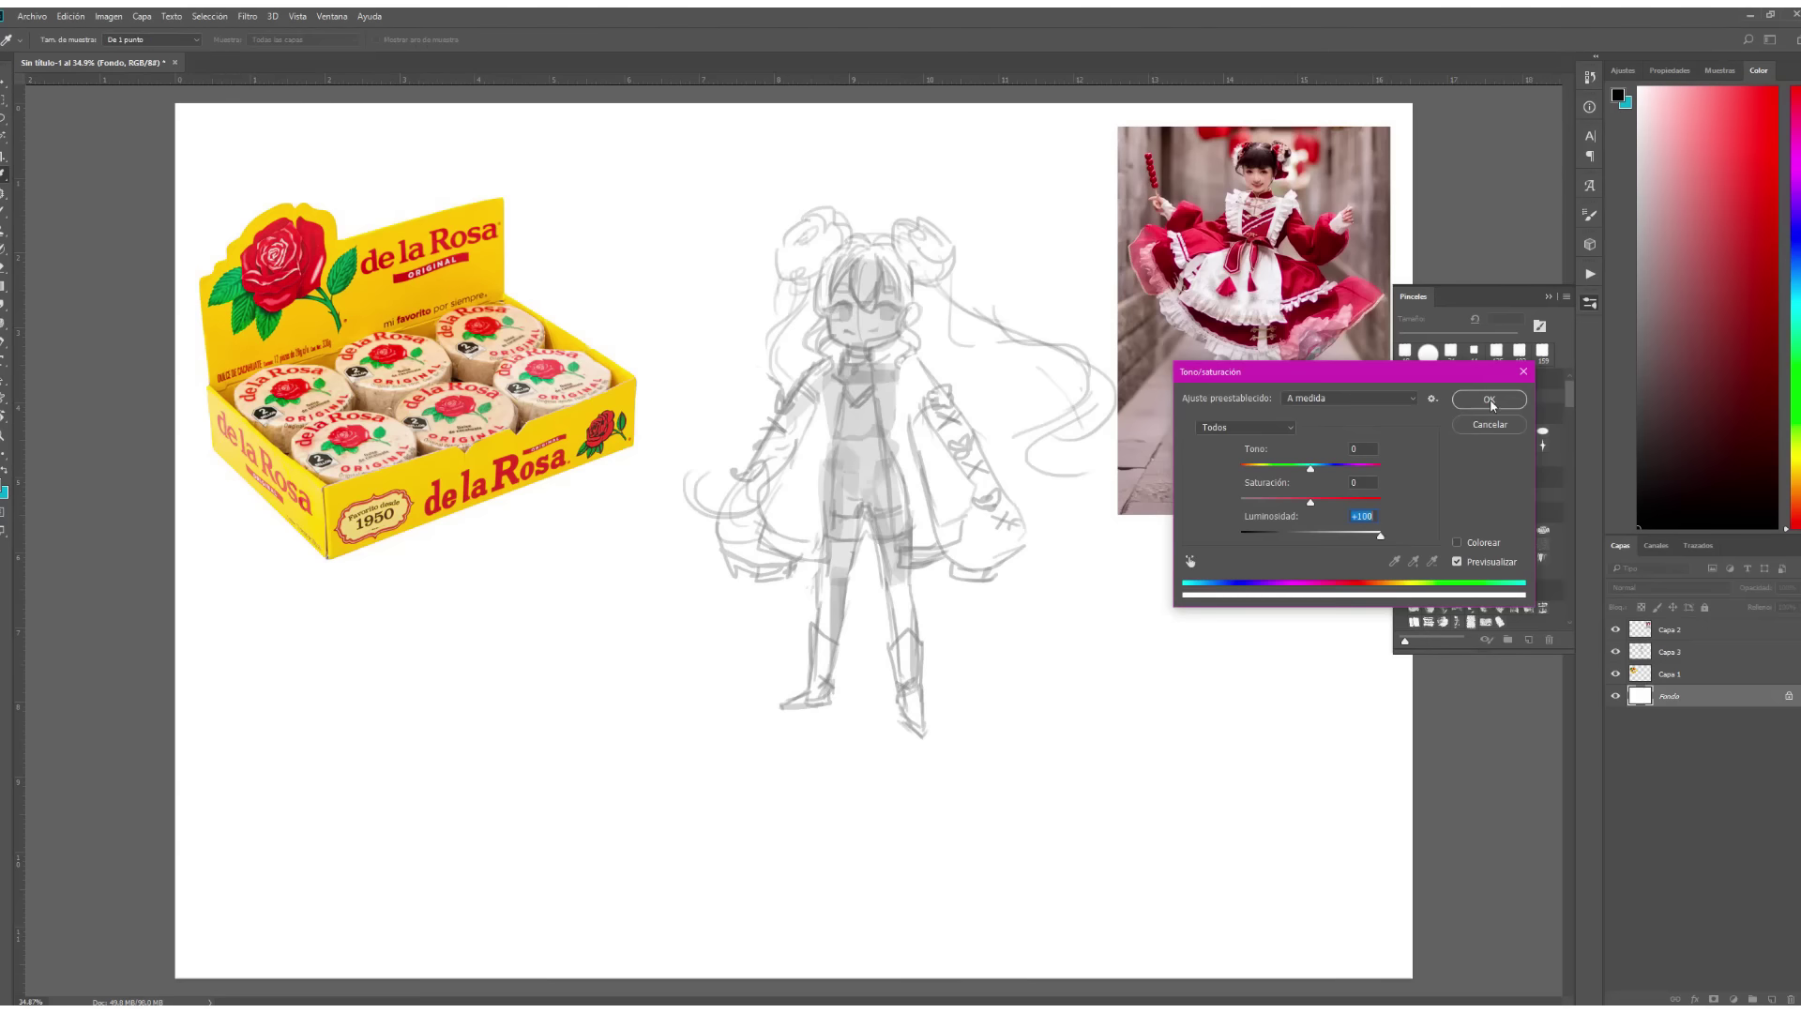
key(Return)
key(ctrl+t)
drag(683, 742, 582, 894)
key(Return)
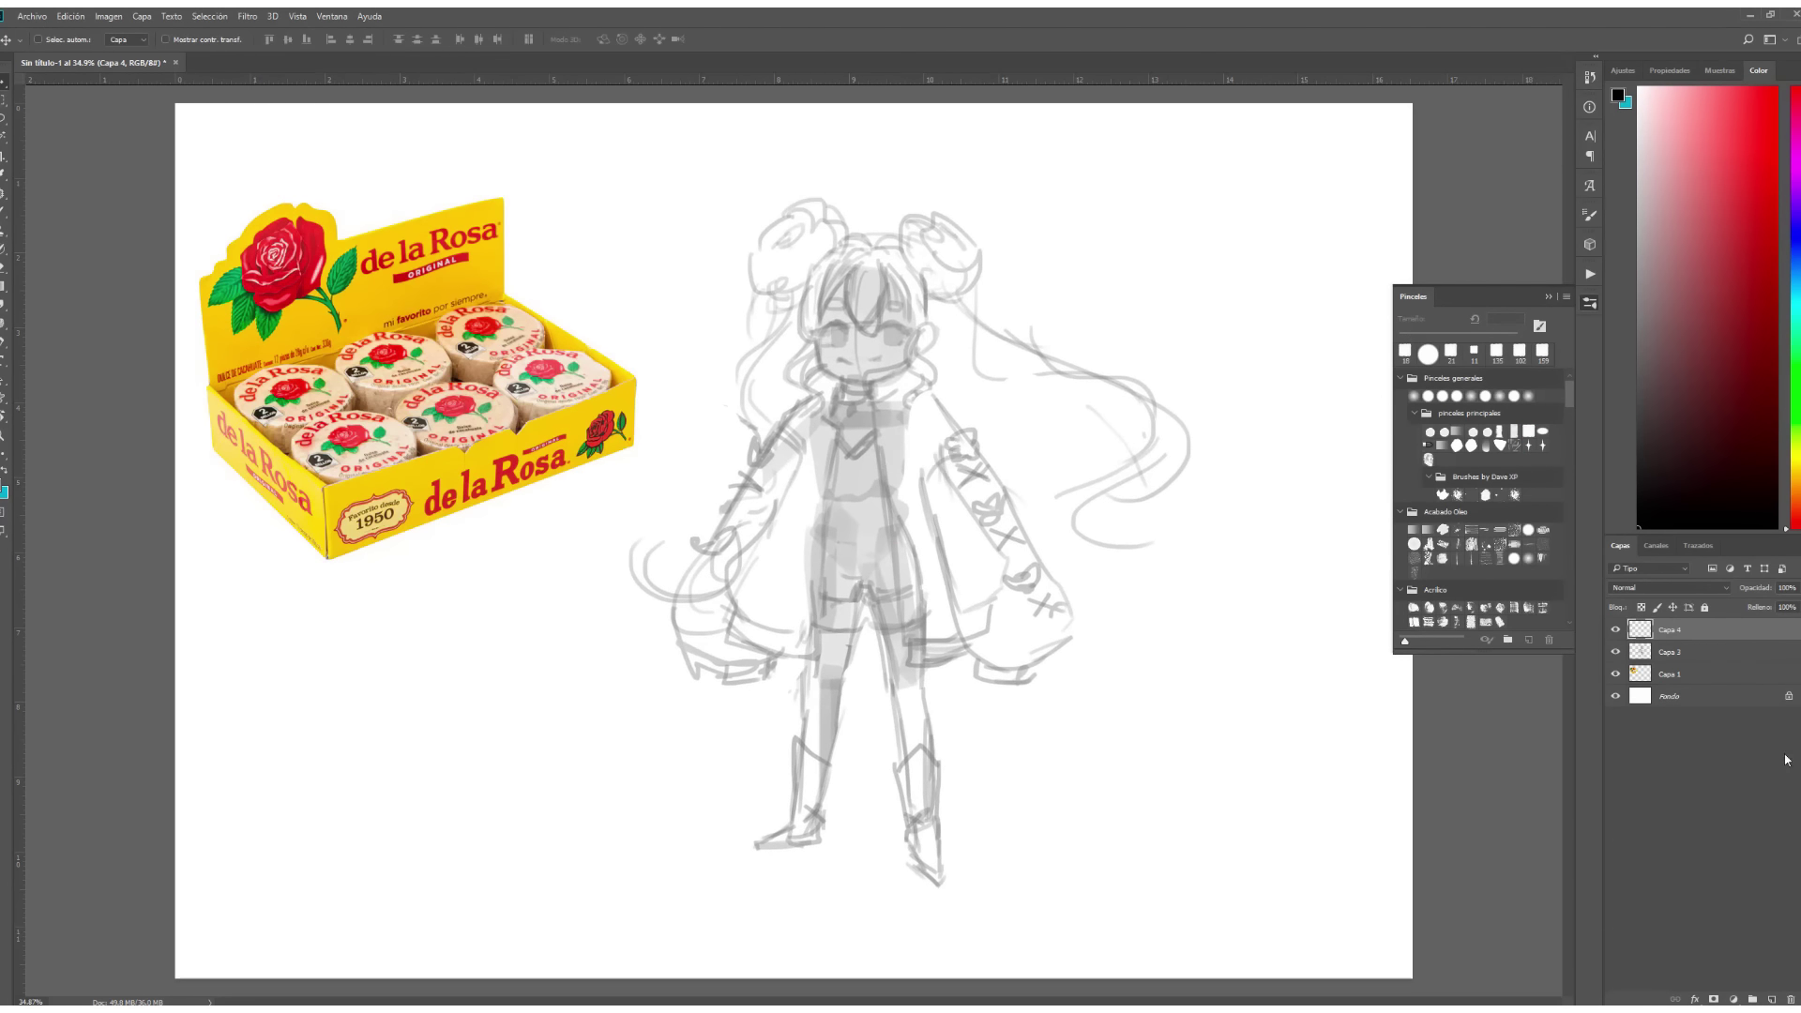
Ink the left eyelash and eyebrow, then duplicate and mirror them onto the right side.
drag(901, 513, 965, 513)
drag(667, 412, 713, 413)
key(b)
drag(567, 469, 668, 456)
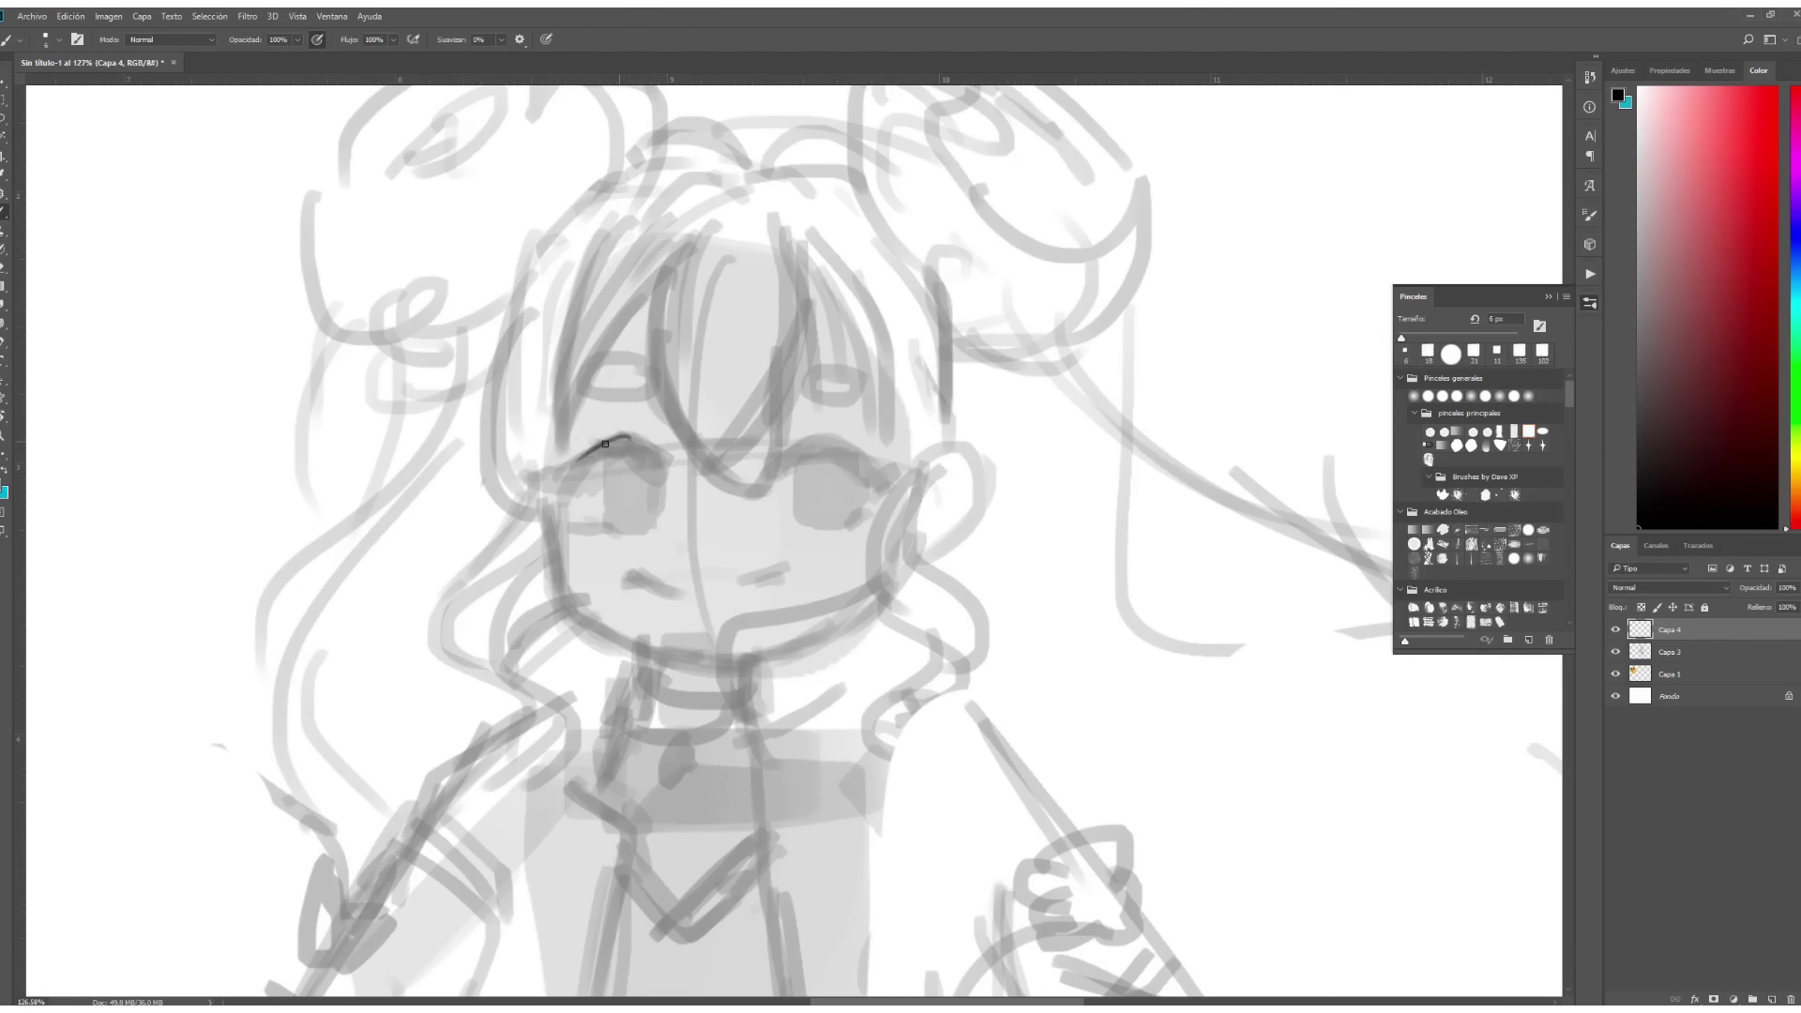
drag(574, 490, 672, 476)
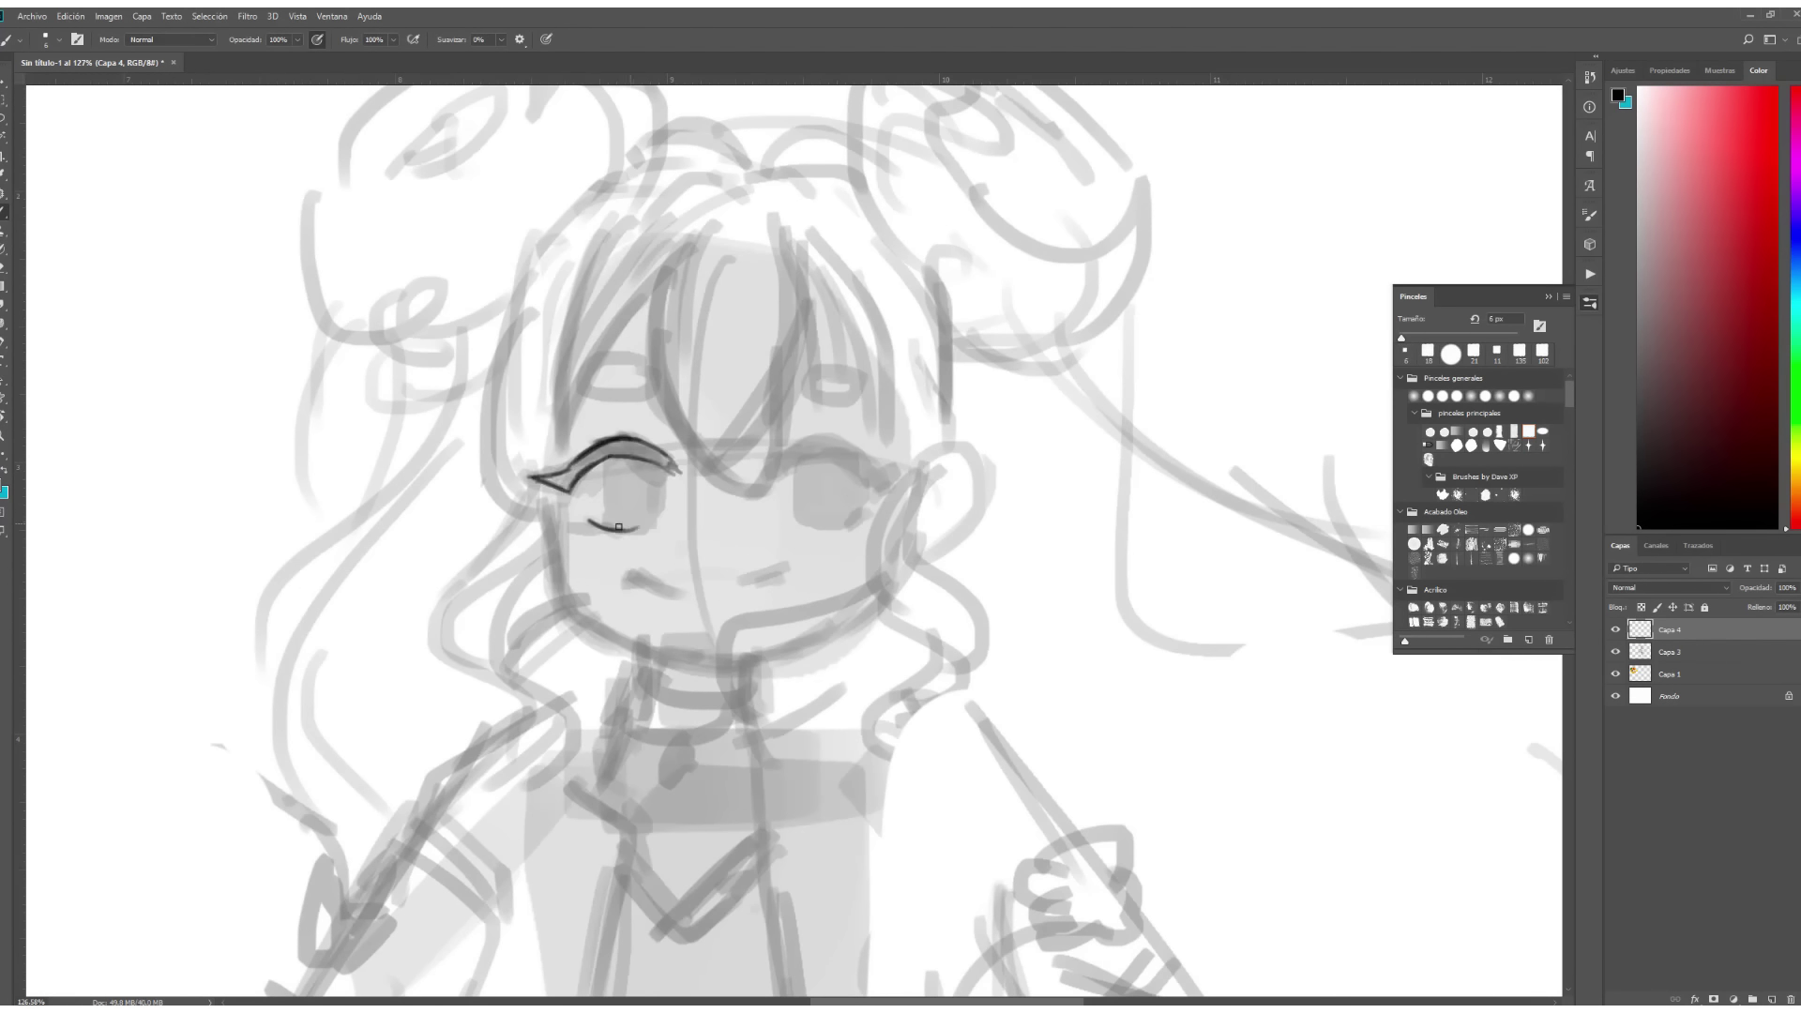
mouse_move(586, 394)
mouse_down()
mouse_move(667, 375)
mouse_move(593, 366)
mouse_up()
key(ctrl+alt+t)
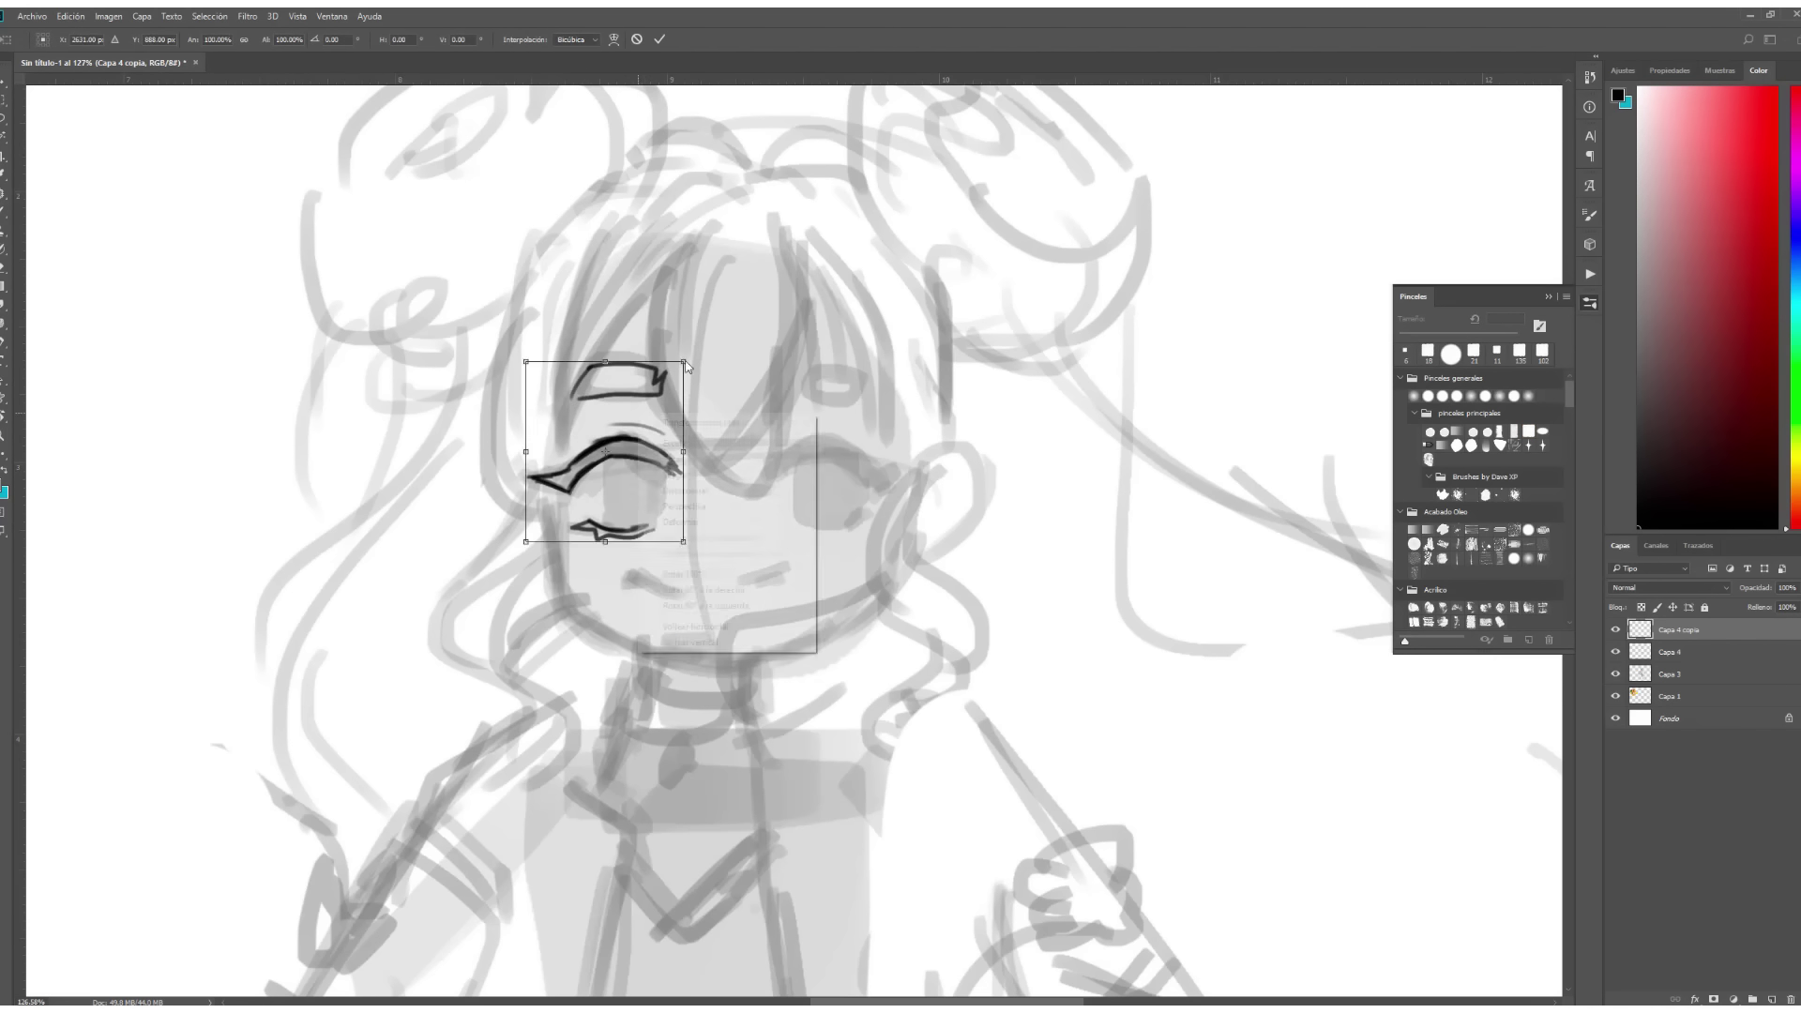
drag(526, 450, 901, 450)
key(Return)
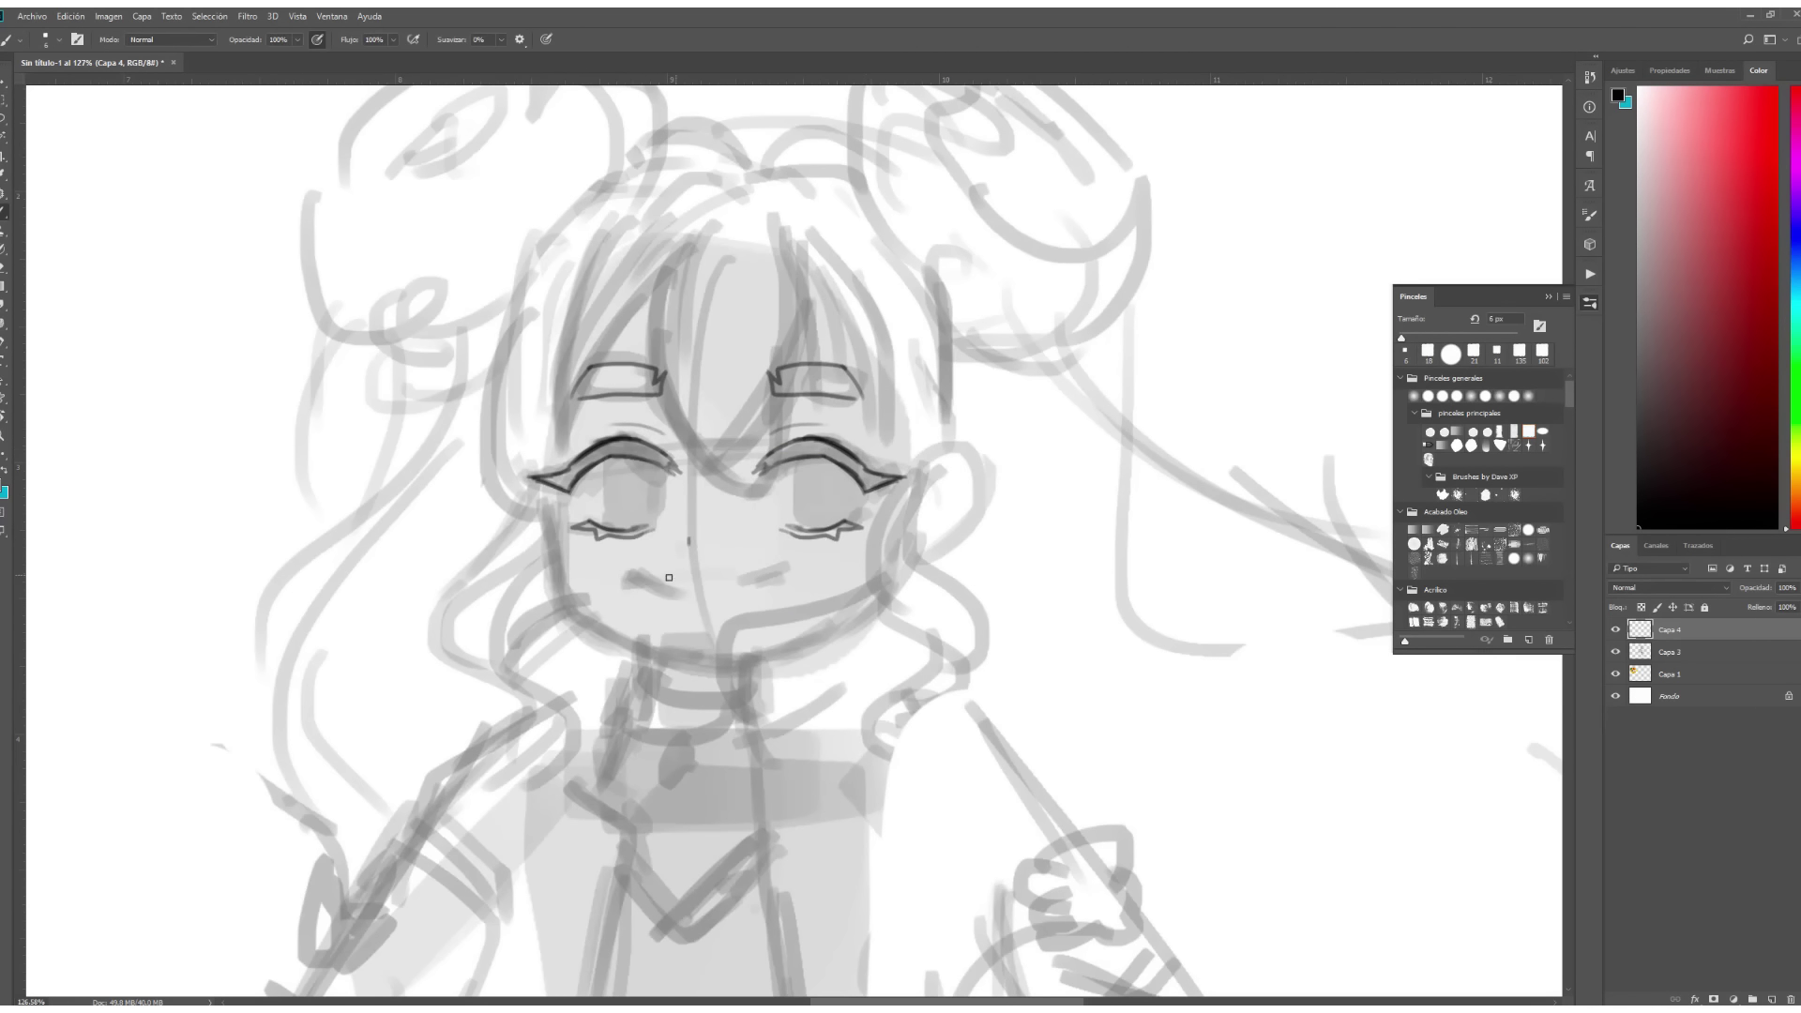
Ink a smiling mouth, the left jawline with a thicker brush, and the ear.
mouse_move(643, 576)
mouse_down()
mouse_move(773, 573)
mouse_move(702, 603)
mouse_up()
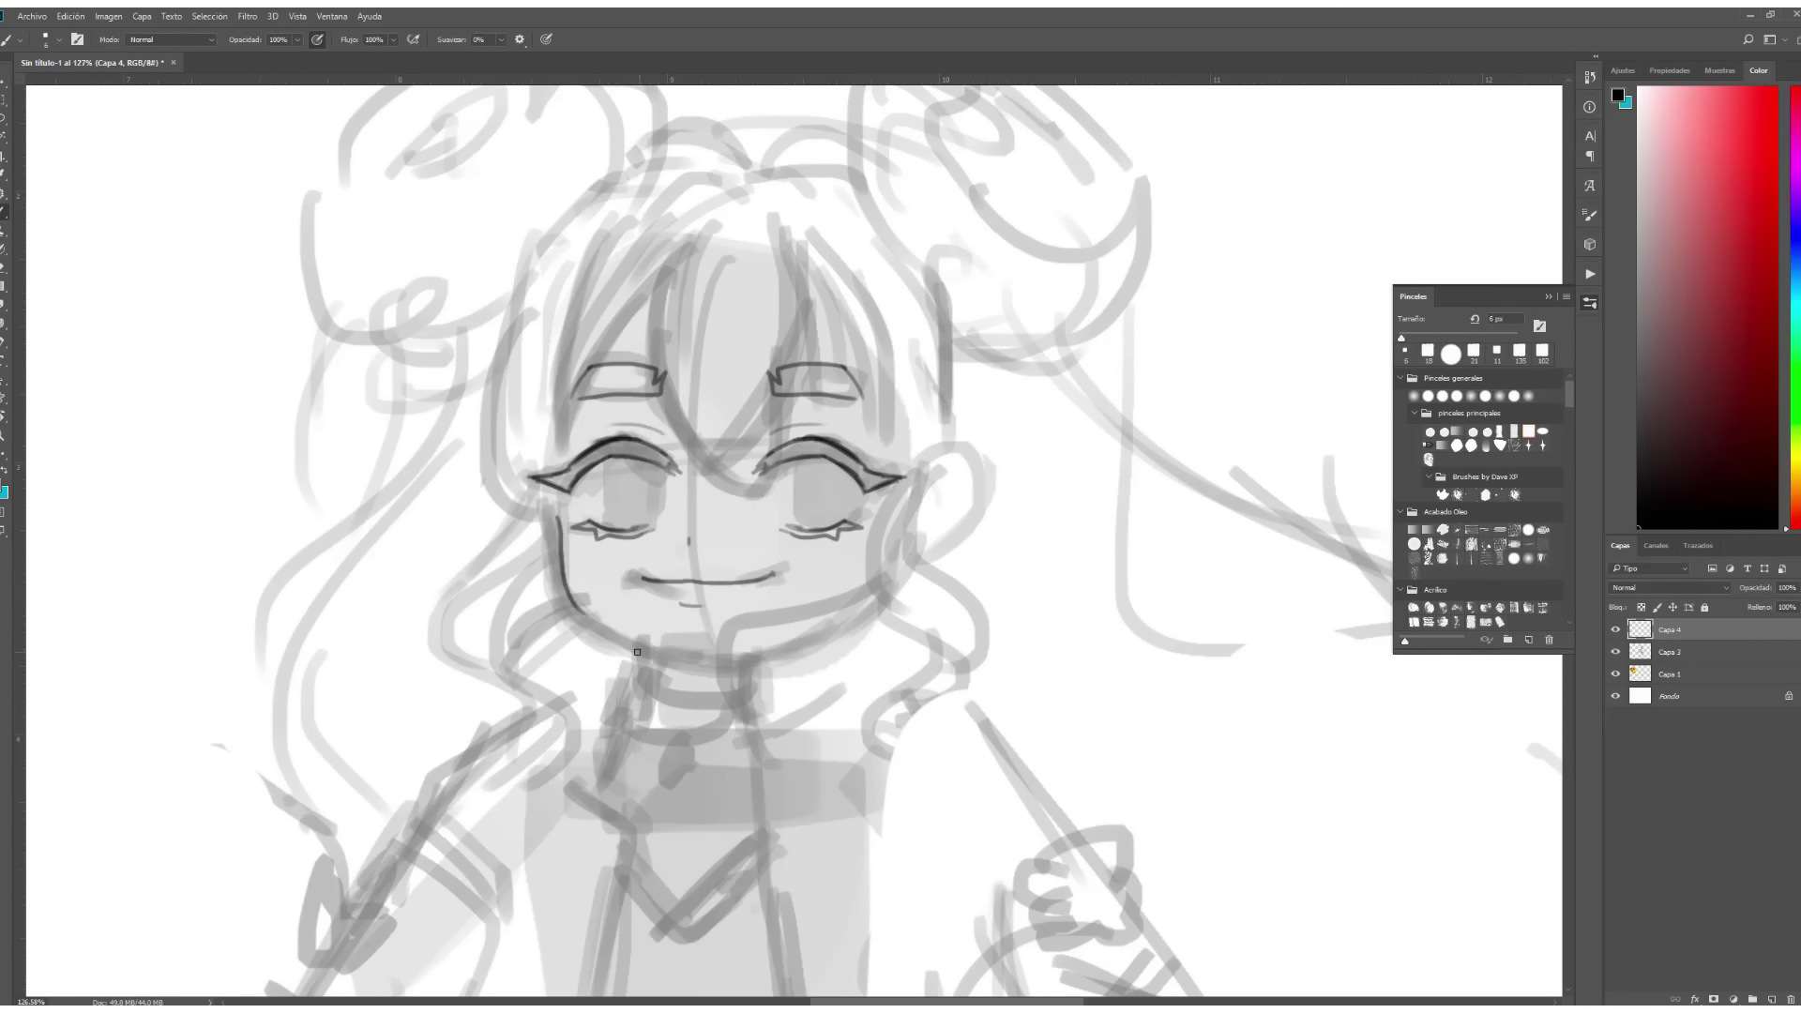
drag(561, 516, 661, 659)
key(ctrl+z)
key(bracketright)
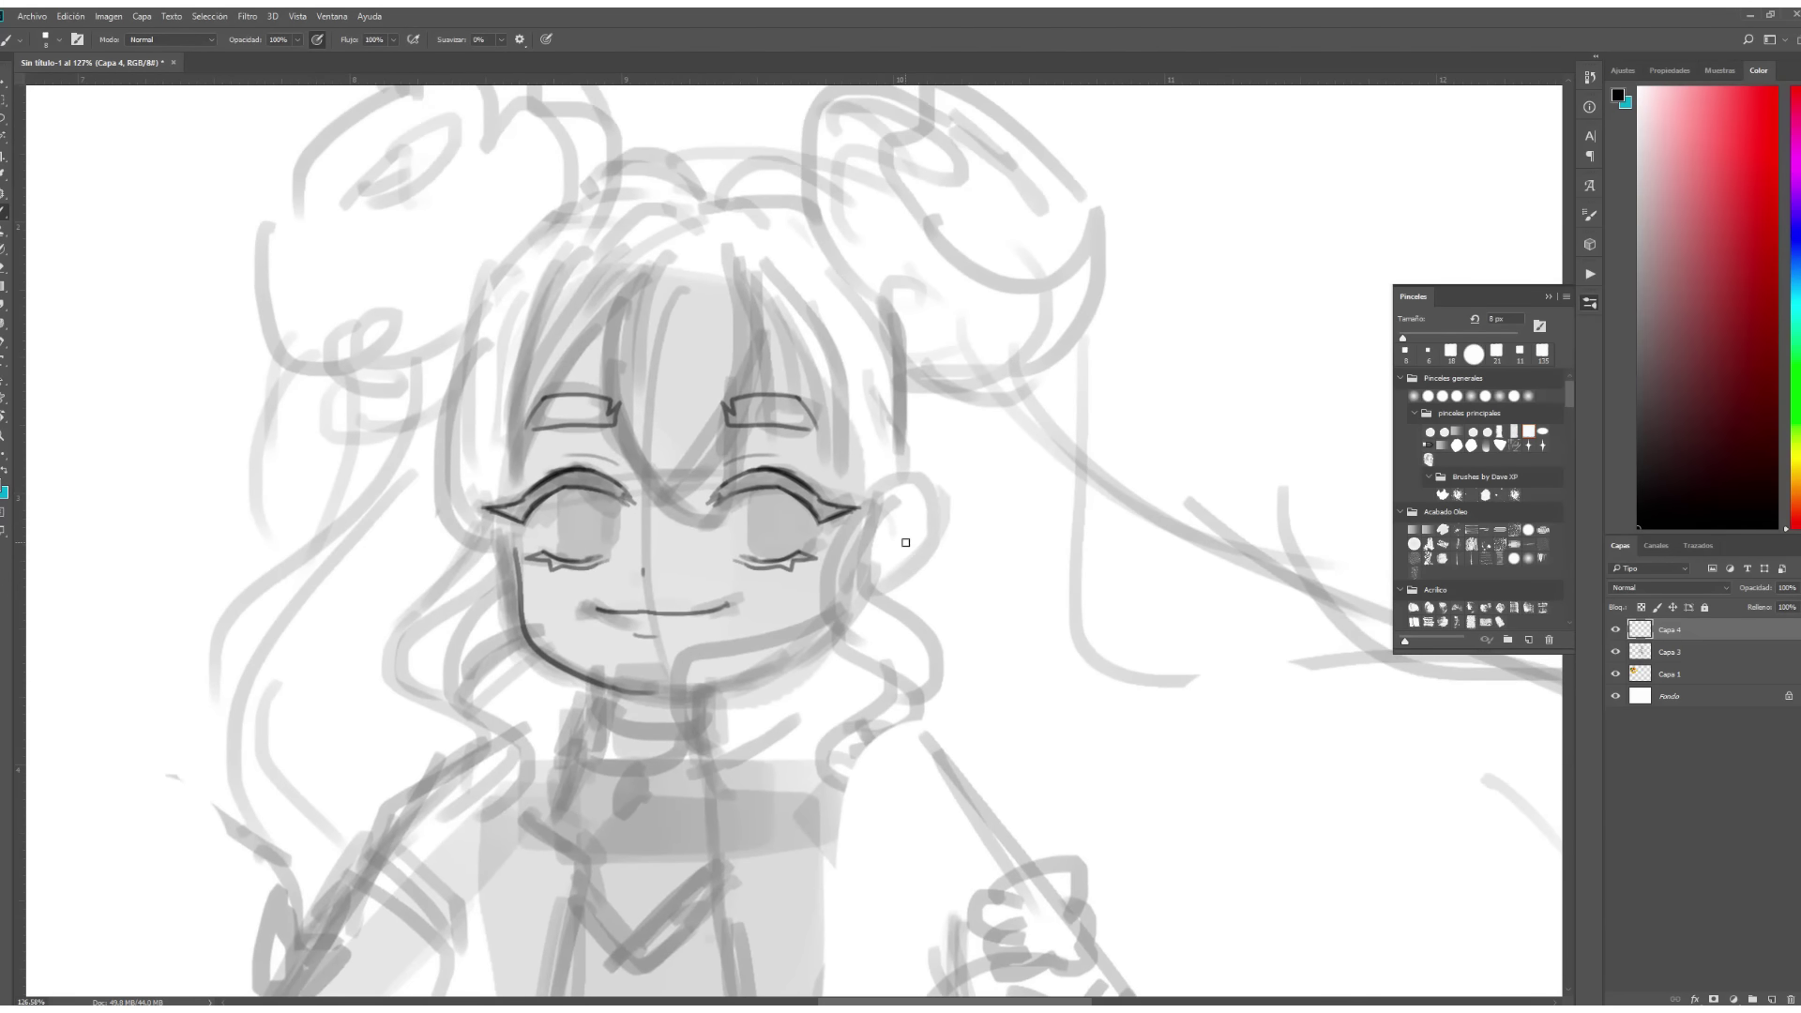
mouse_move(928, 507)
mouse_down()
mouse_move(933, 576)
mouse_move(947, 563)
mouse_up()
drag(914, 460, 853, 723)
Ink long hair strands beside the ear and wavy strands beside the face.
mouse_move(943, 460)
mouse_down()
mouse_move(892, 459)
mouse_move(844, 723)
mouse_up()
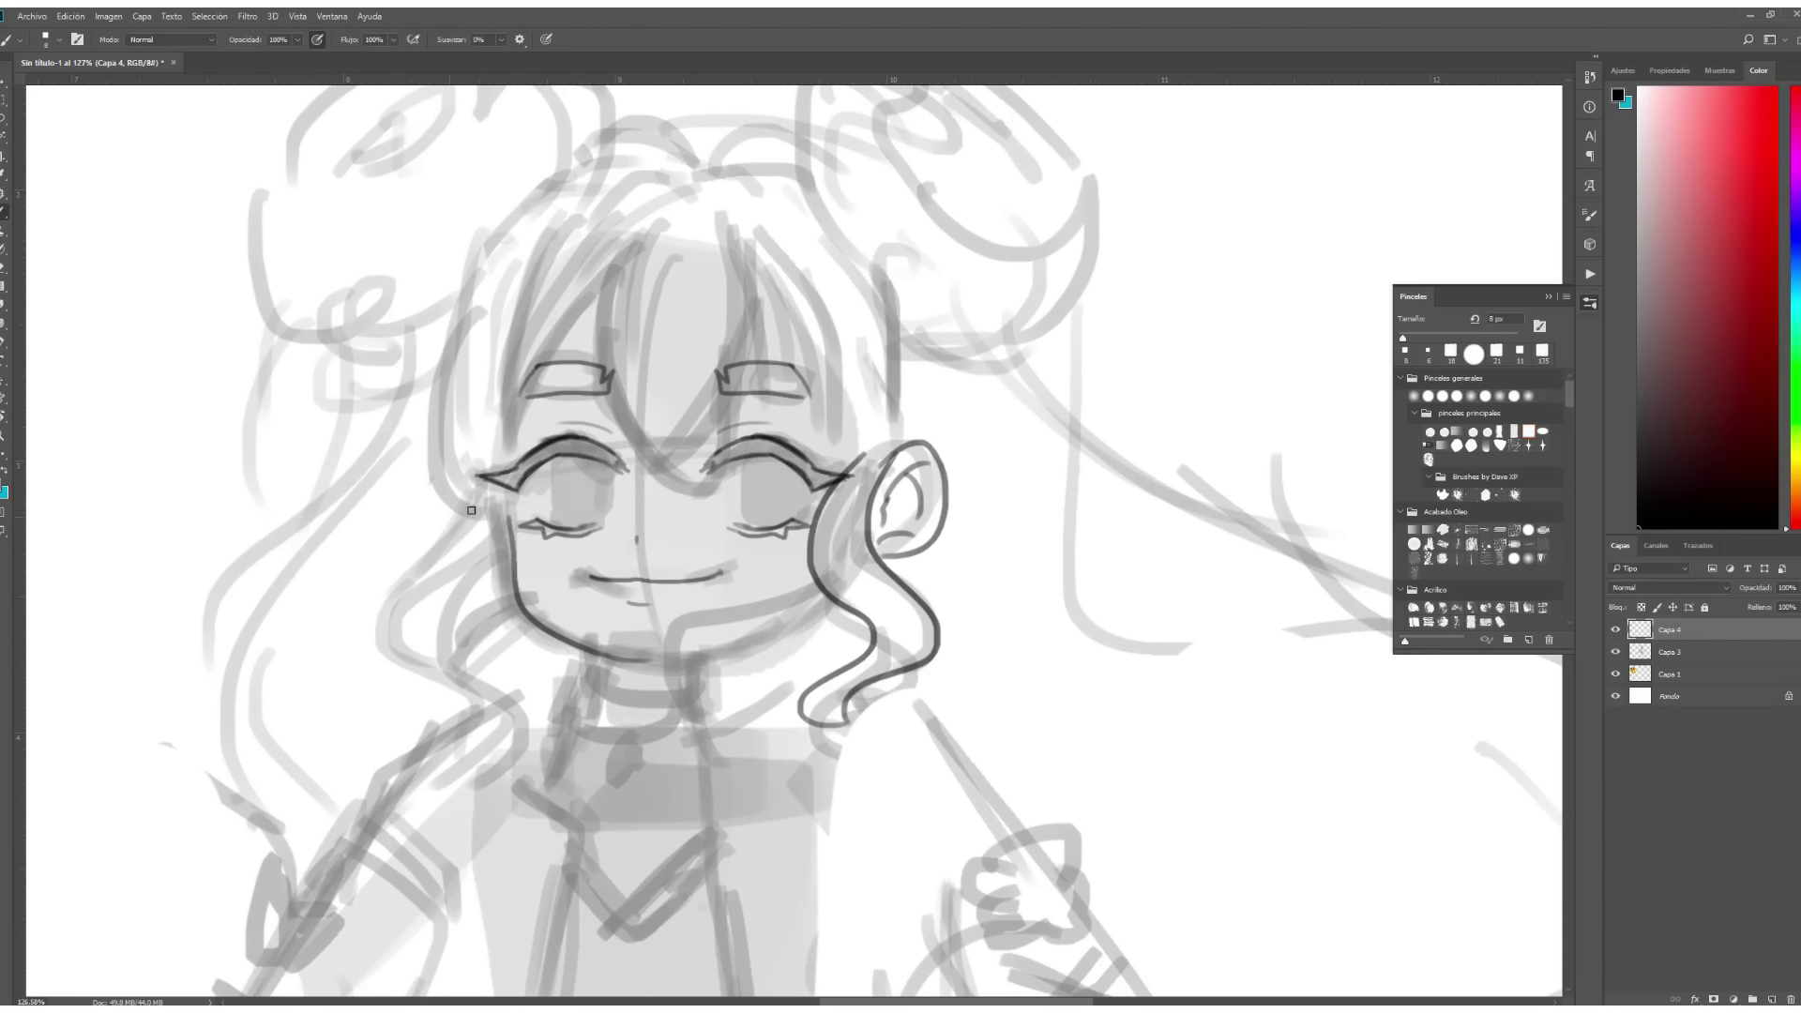
drag(516, 487, 432, 778)
mouse_move(530, 563)
mouse_down()
mouse_move(469, 750)
mouse_move(562, 793)
mouse_up()
drag(657, 469, 691, 562)
mouse_move(676, 328)
mouse_down()
mouse_move(746, 596)
mouse_move(713, 605)
mouse_up()
key(ctrl+z)
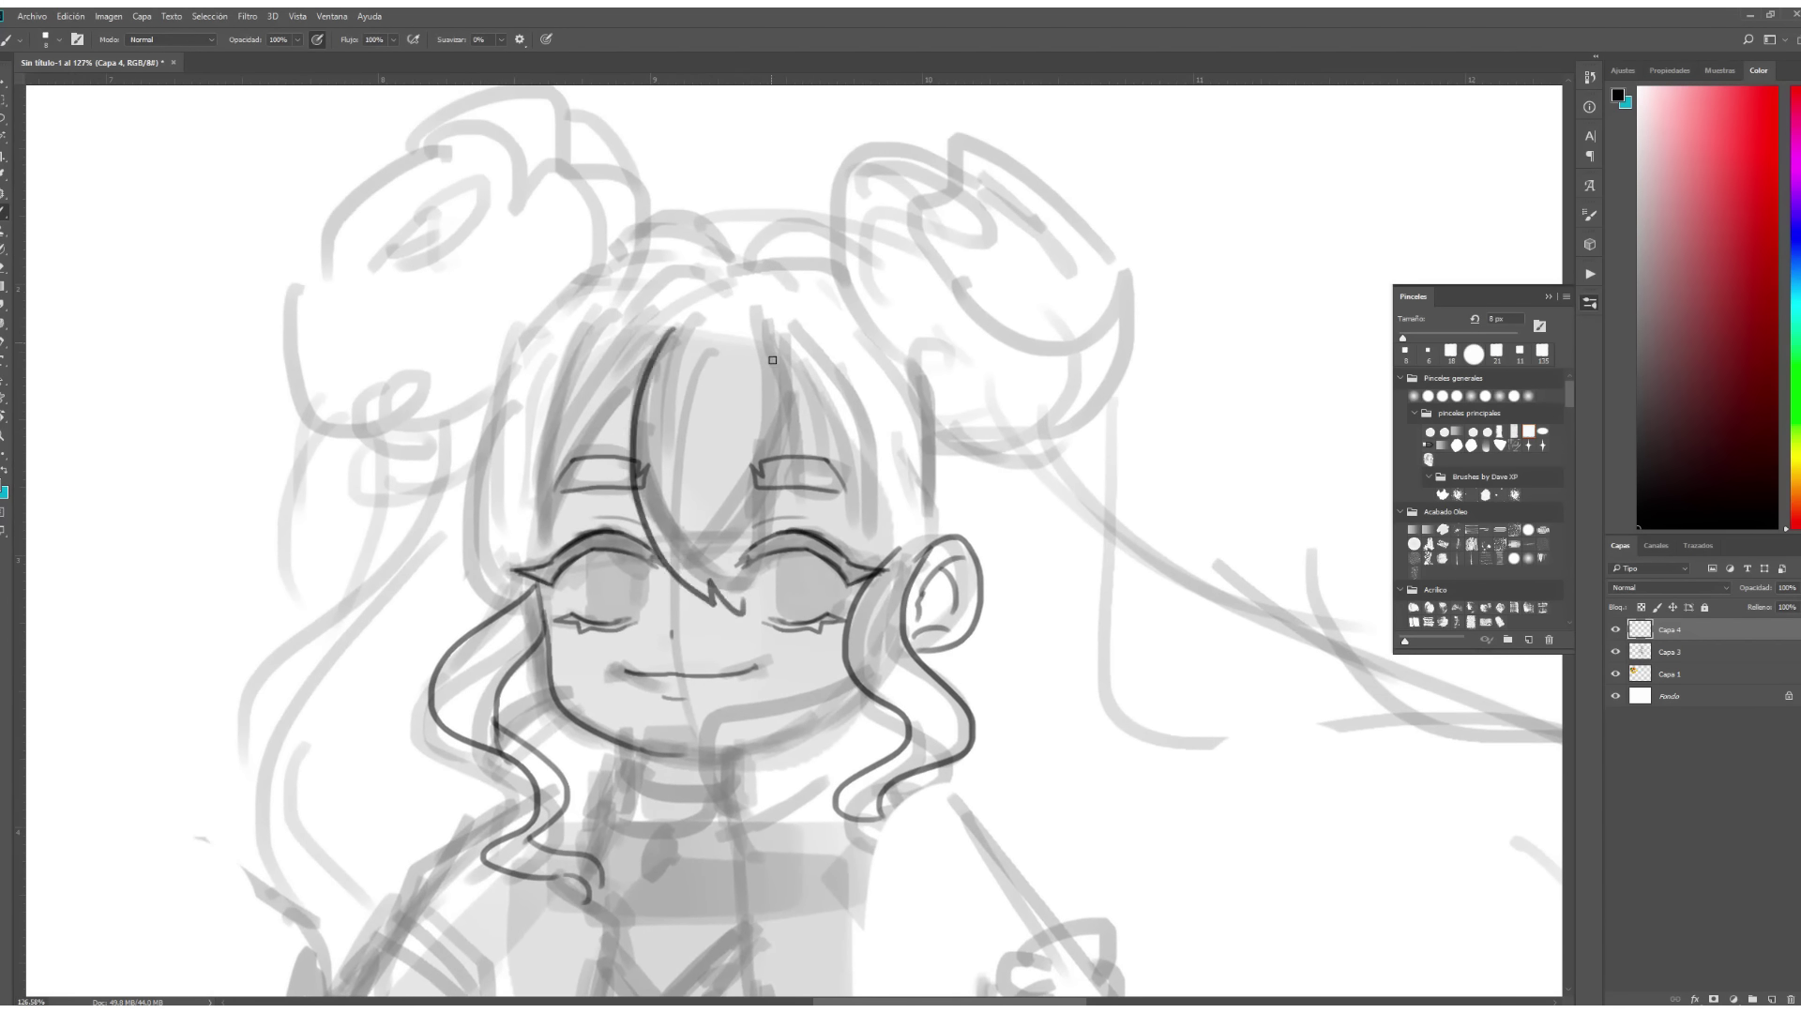
Ink the bangs as several strands, the long left hair, and the top-of-head outline.
drag(769, 342, 744, 608)
drag(769, 345, 845, 493)
mouse_move(644, 252)
mouse_down()
mouse_move(441, 582)
mouse_move(722, 260)
mouse_move(830, 237)
mouse_up()
drag(844, 470, 716, 453)
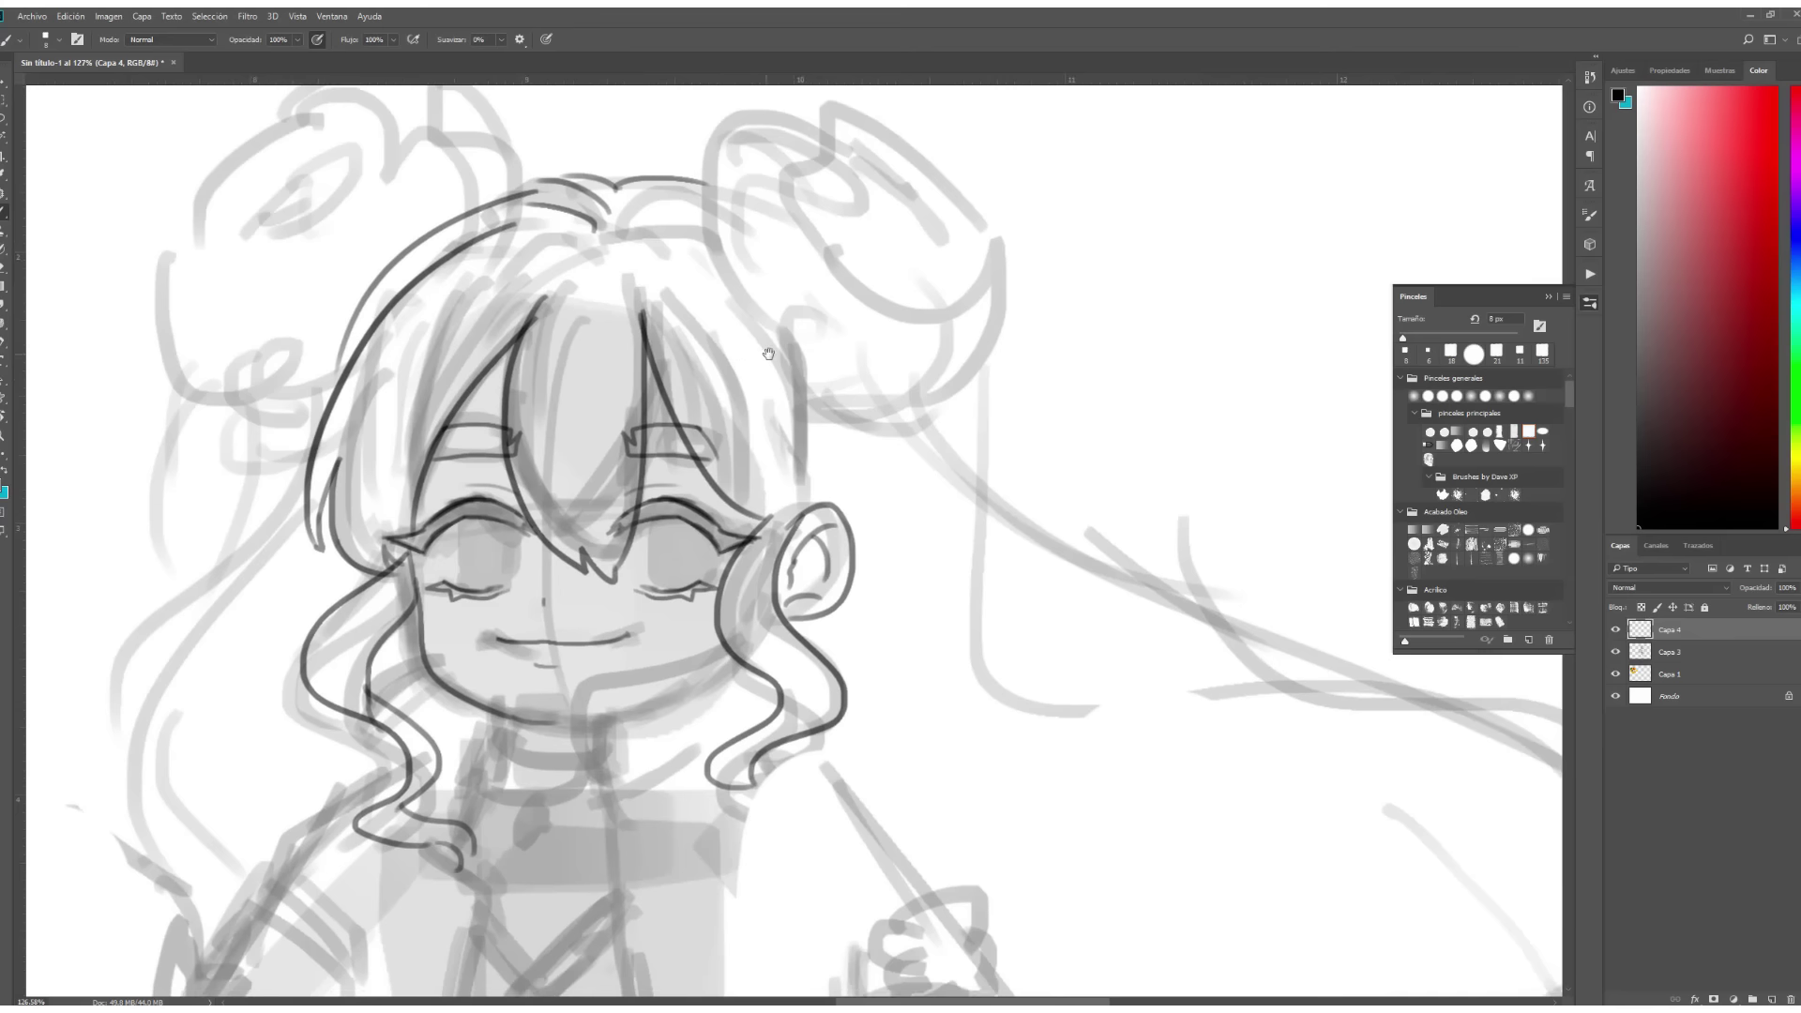
mouse_move(713, 281)
mouse_down()
mouse_move(863, 488)
mouse_move(844, 502)
mouse_up()
drag(632, 737, 526, 738)
Zoom out to check the whole figure, then zoom in and refine the eye lines.
key(z)
key(ctrl+minus)
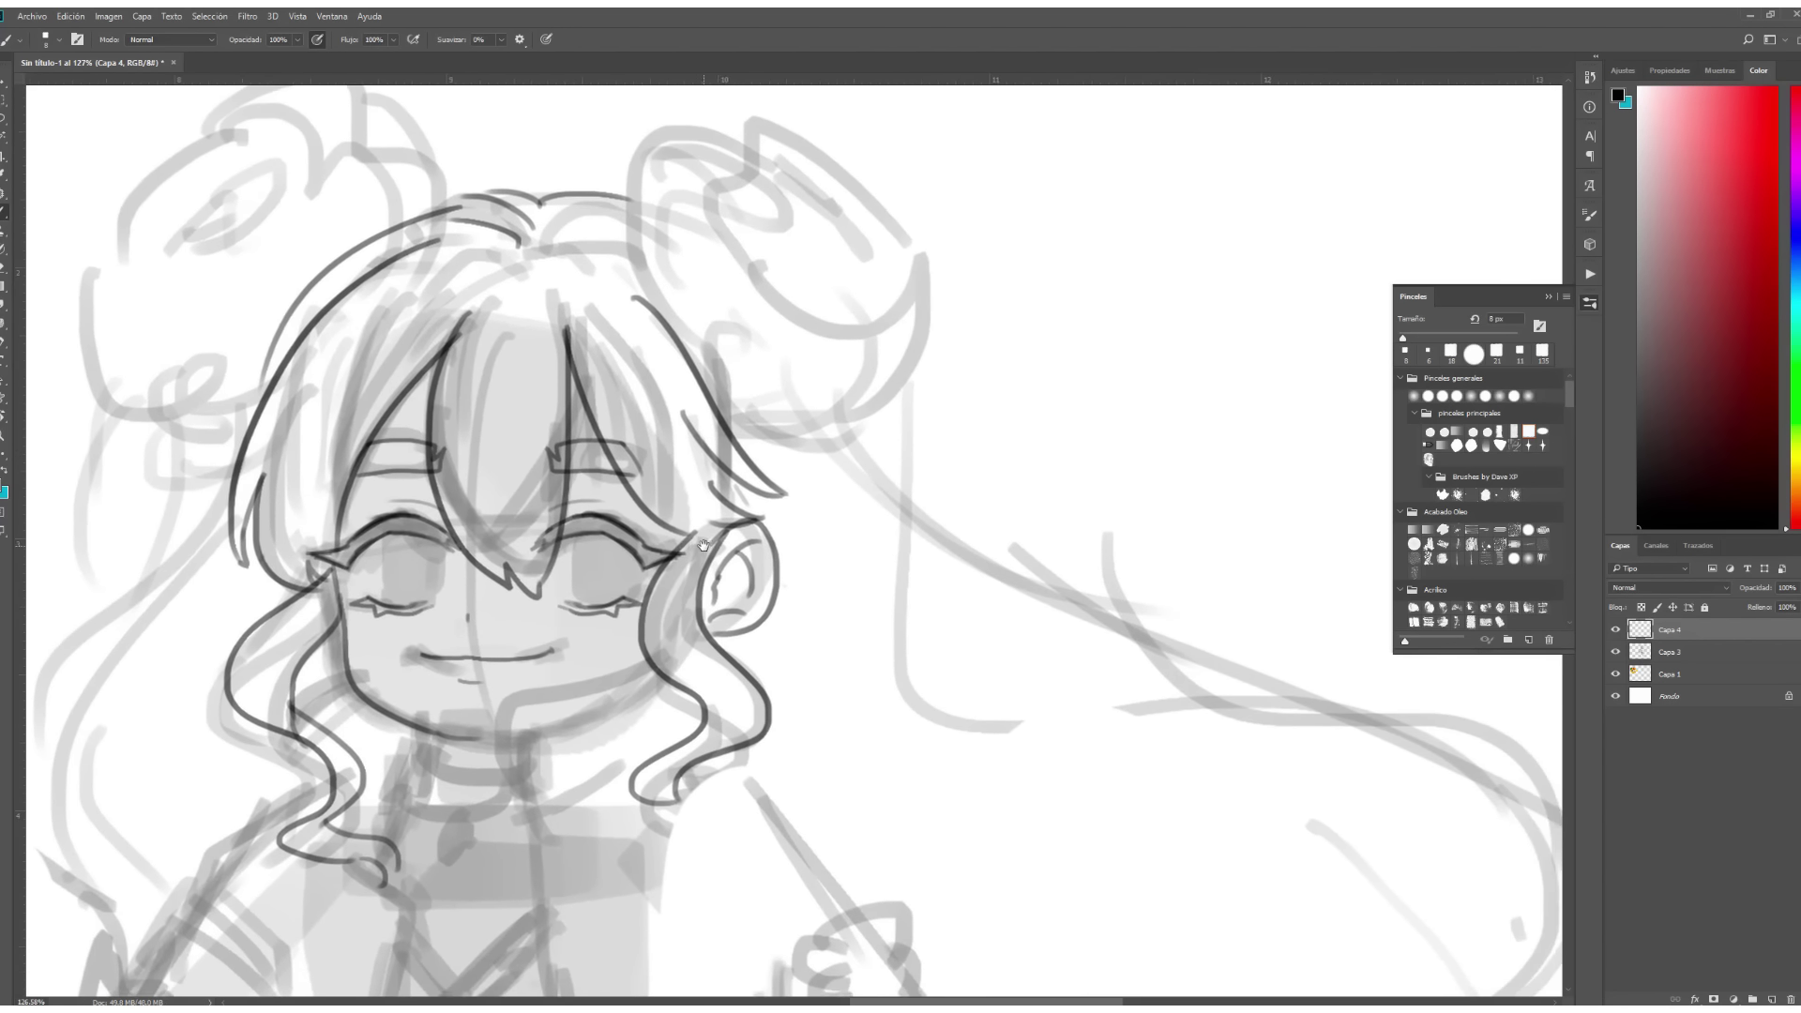
mouse_move(798, 544)
mouse_down()
mouse_move(760, 538)
mouse_move(844, 538)
mouse_up()
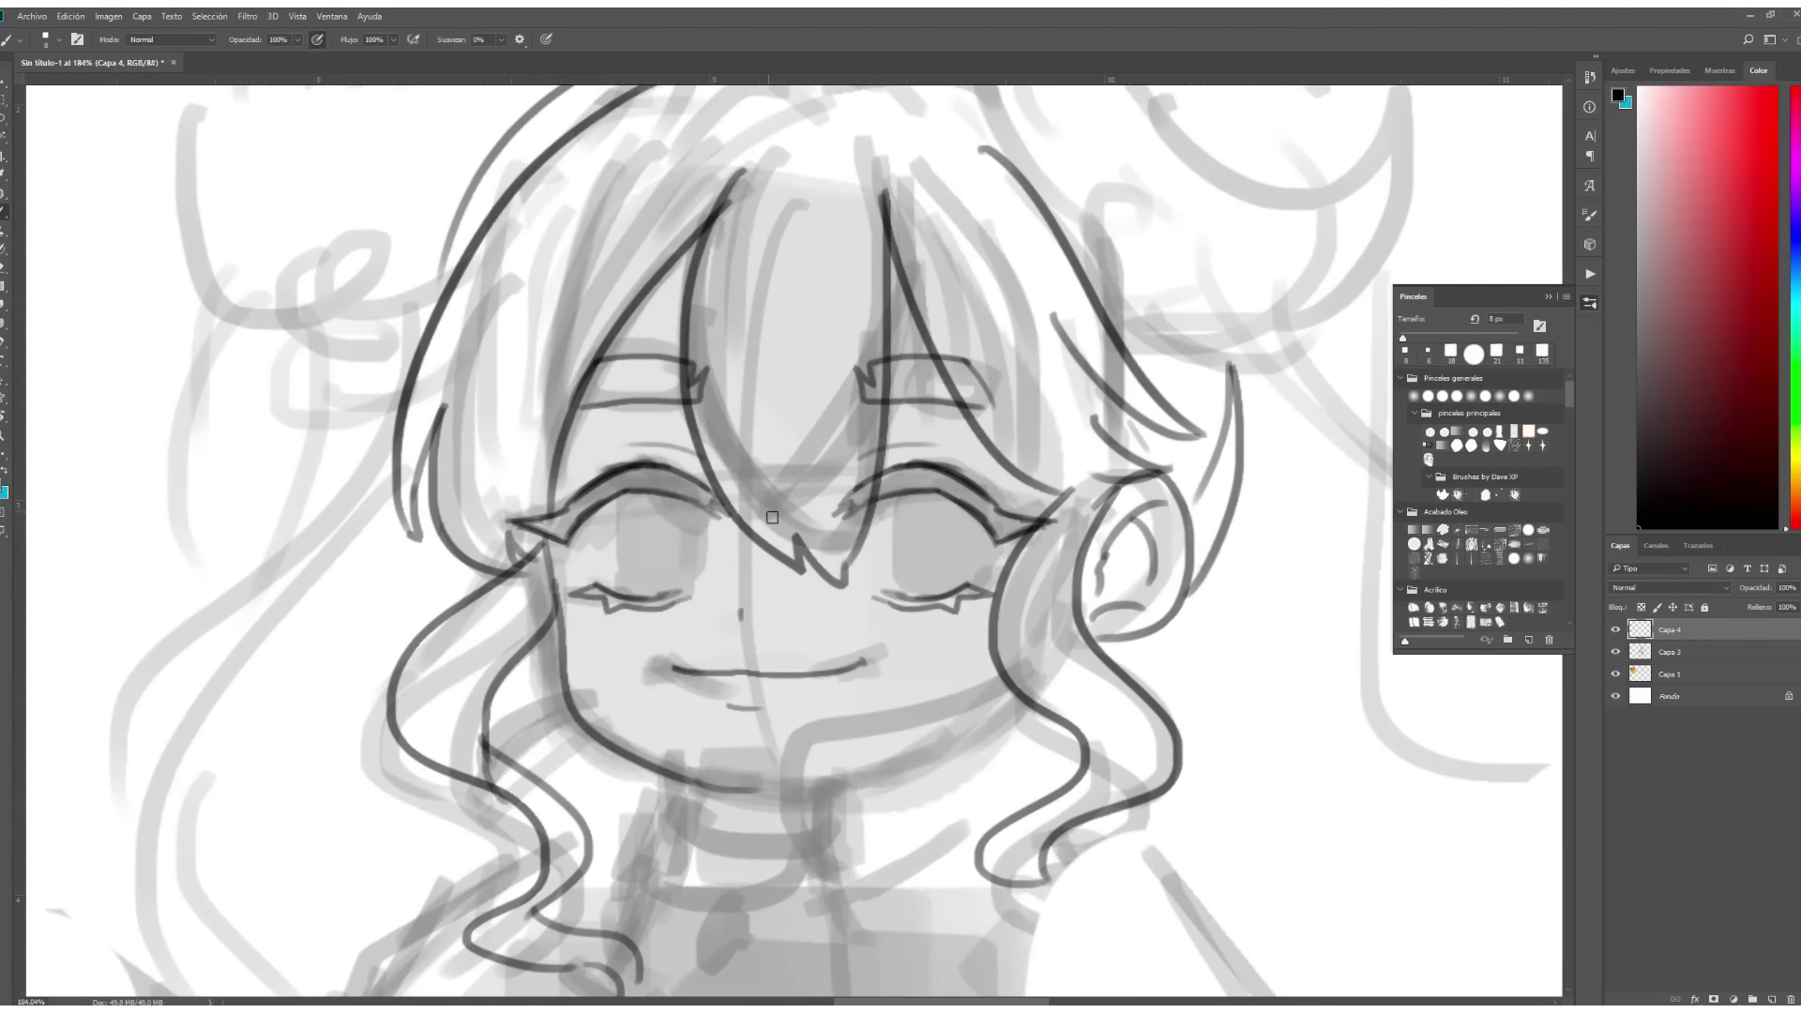
key(b)
drag(644, 582, 824, 583)
drag(945, 582, 1126, 595)
key(z)
drag(779, 515, 563, 515)
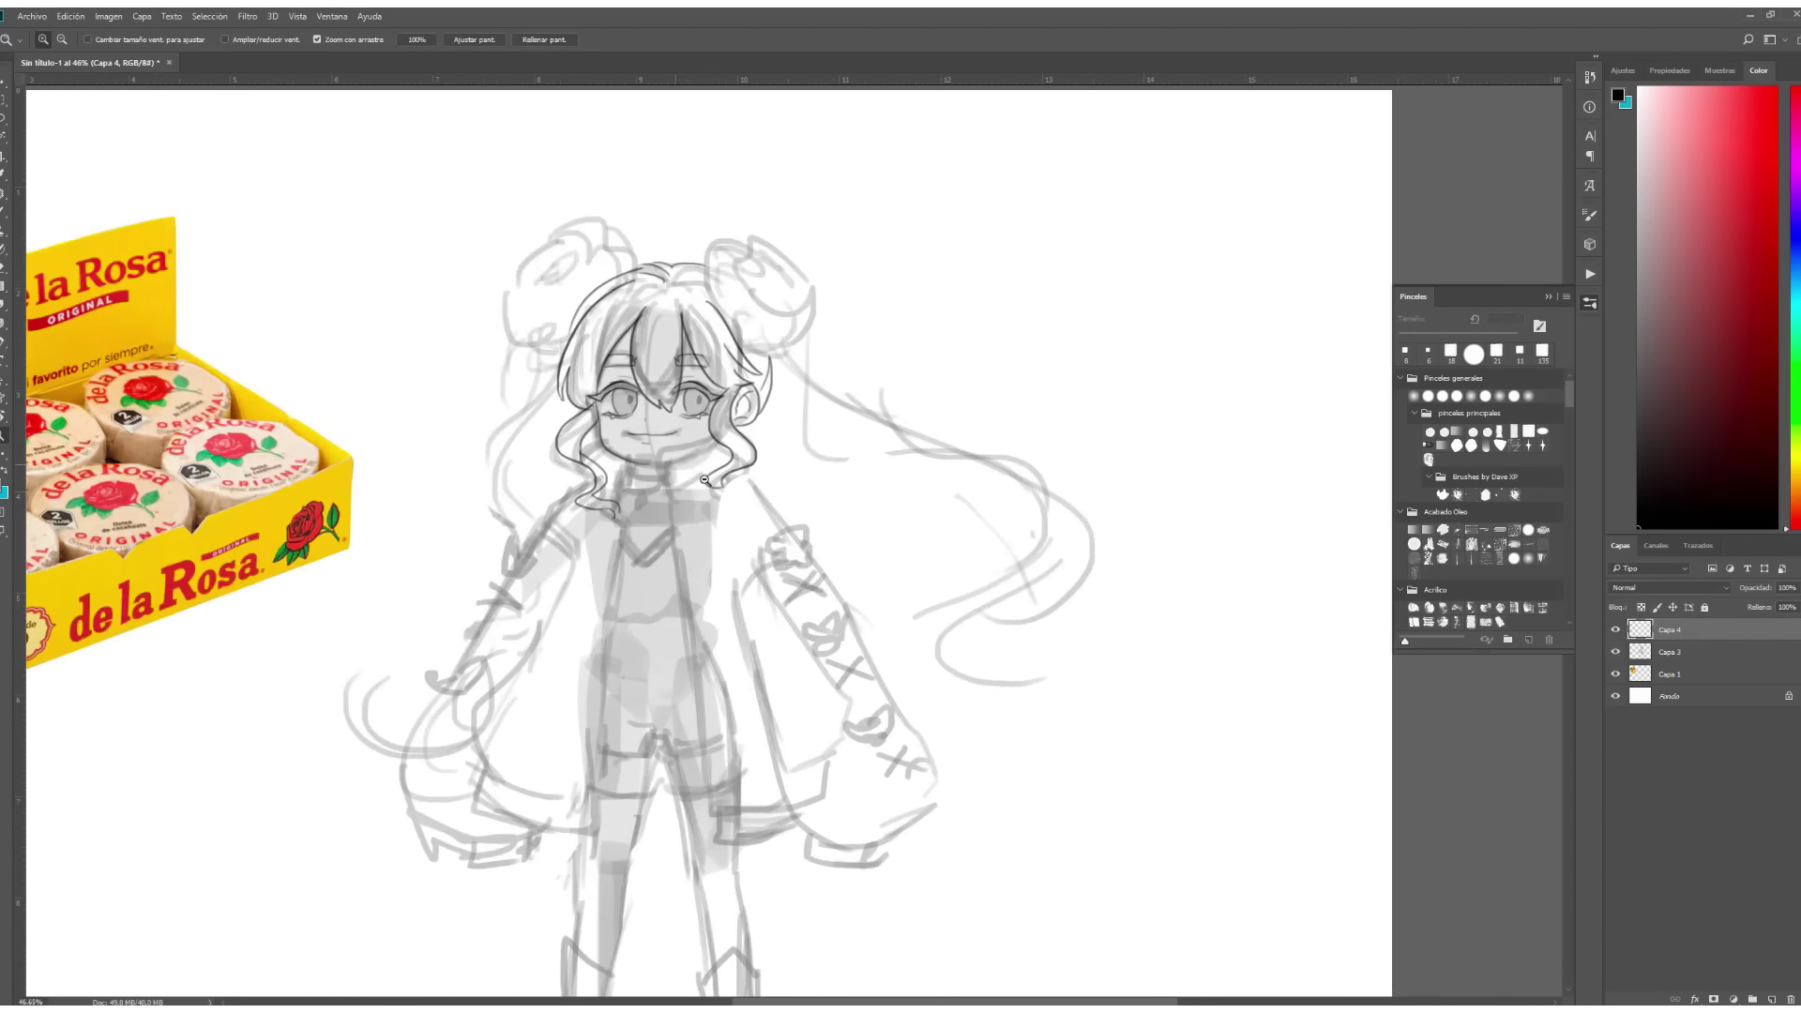
Set the brush to 10 px and outline the edge of the left rose bun.
key(b)
drag(653, 297, 723, 329)
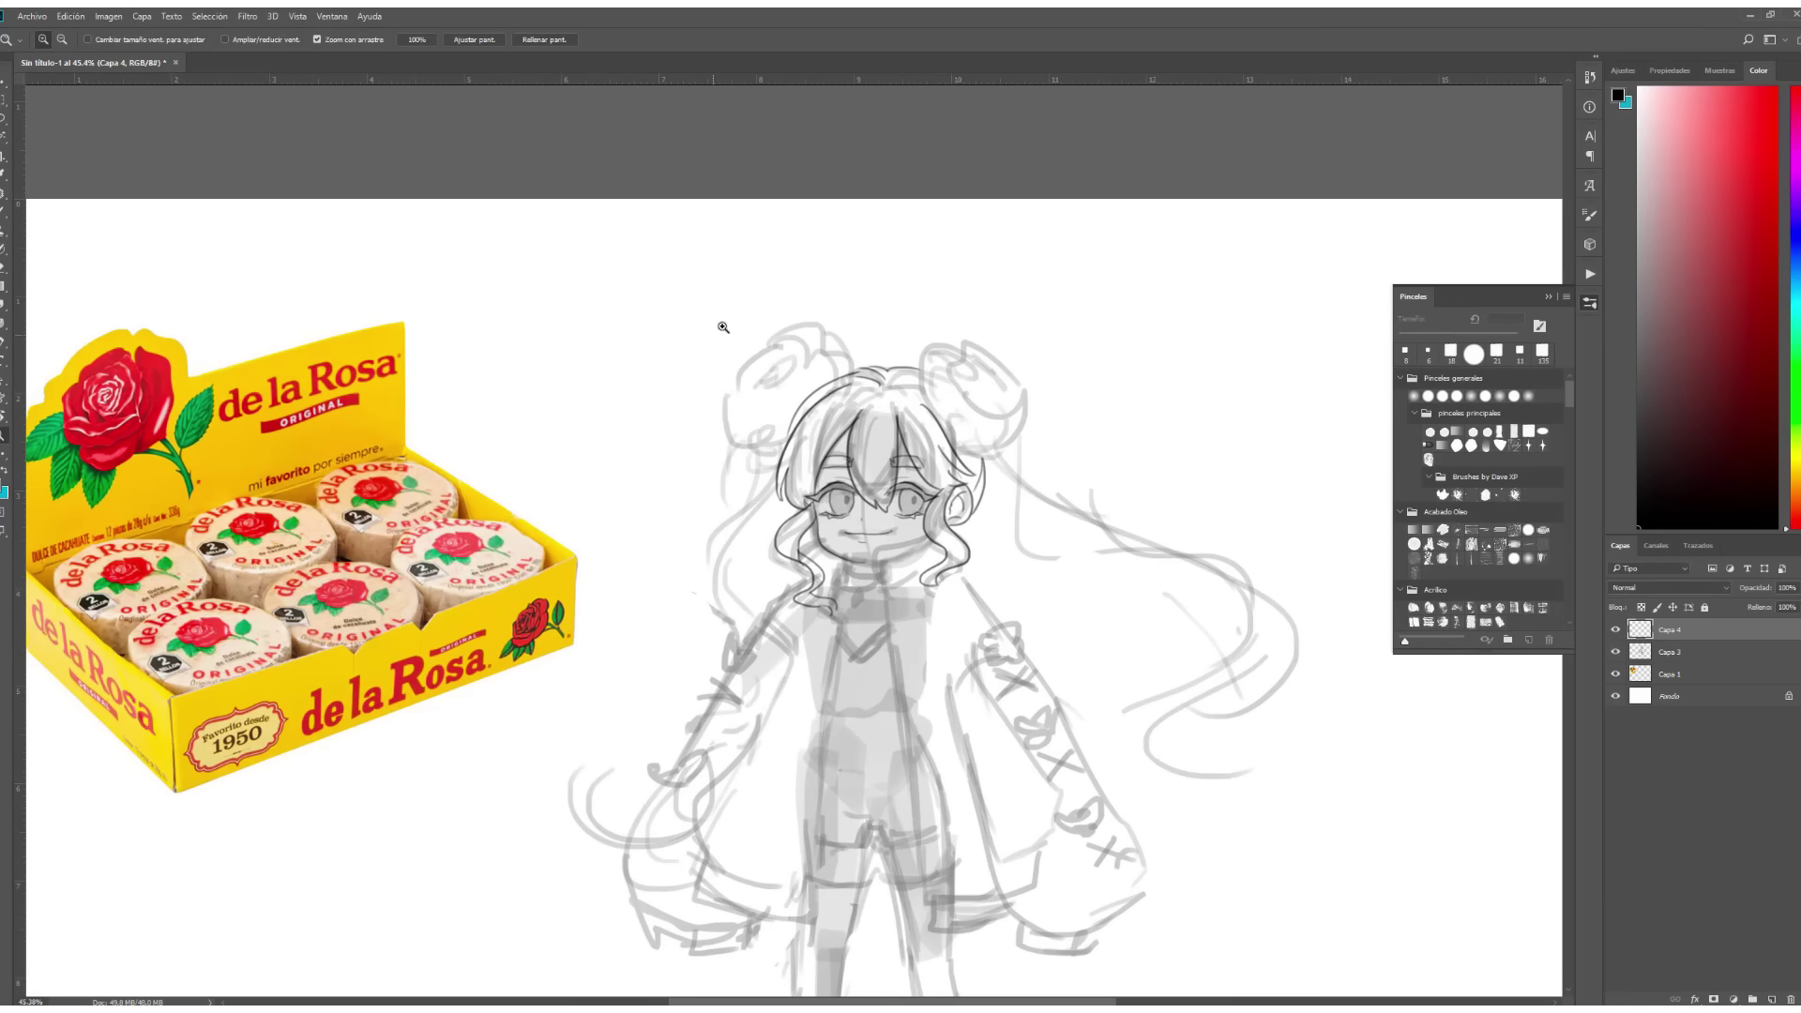
text(10)
key(Return)
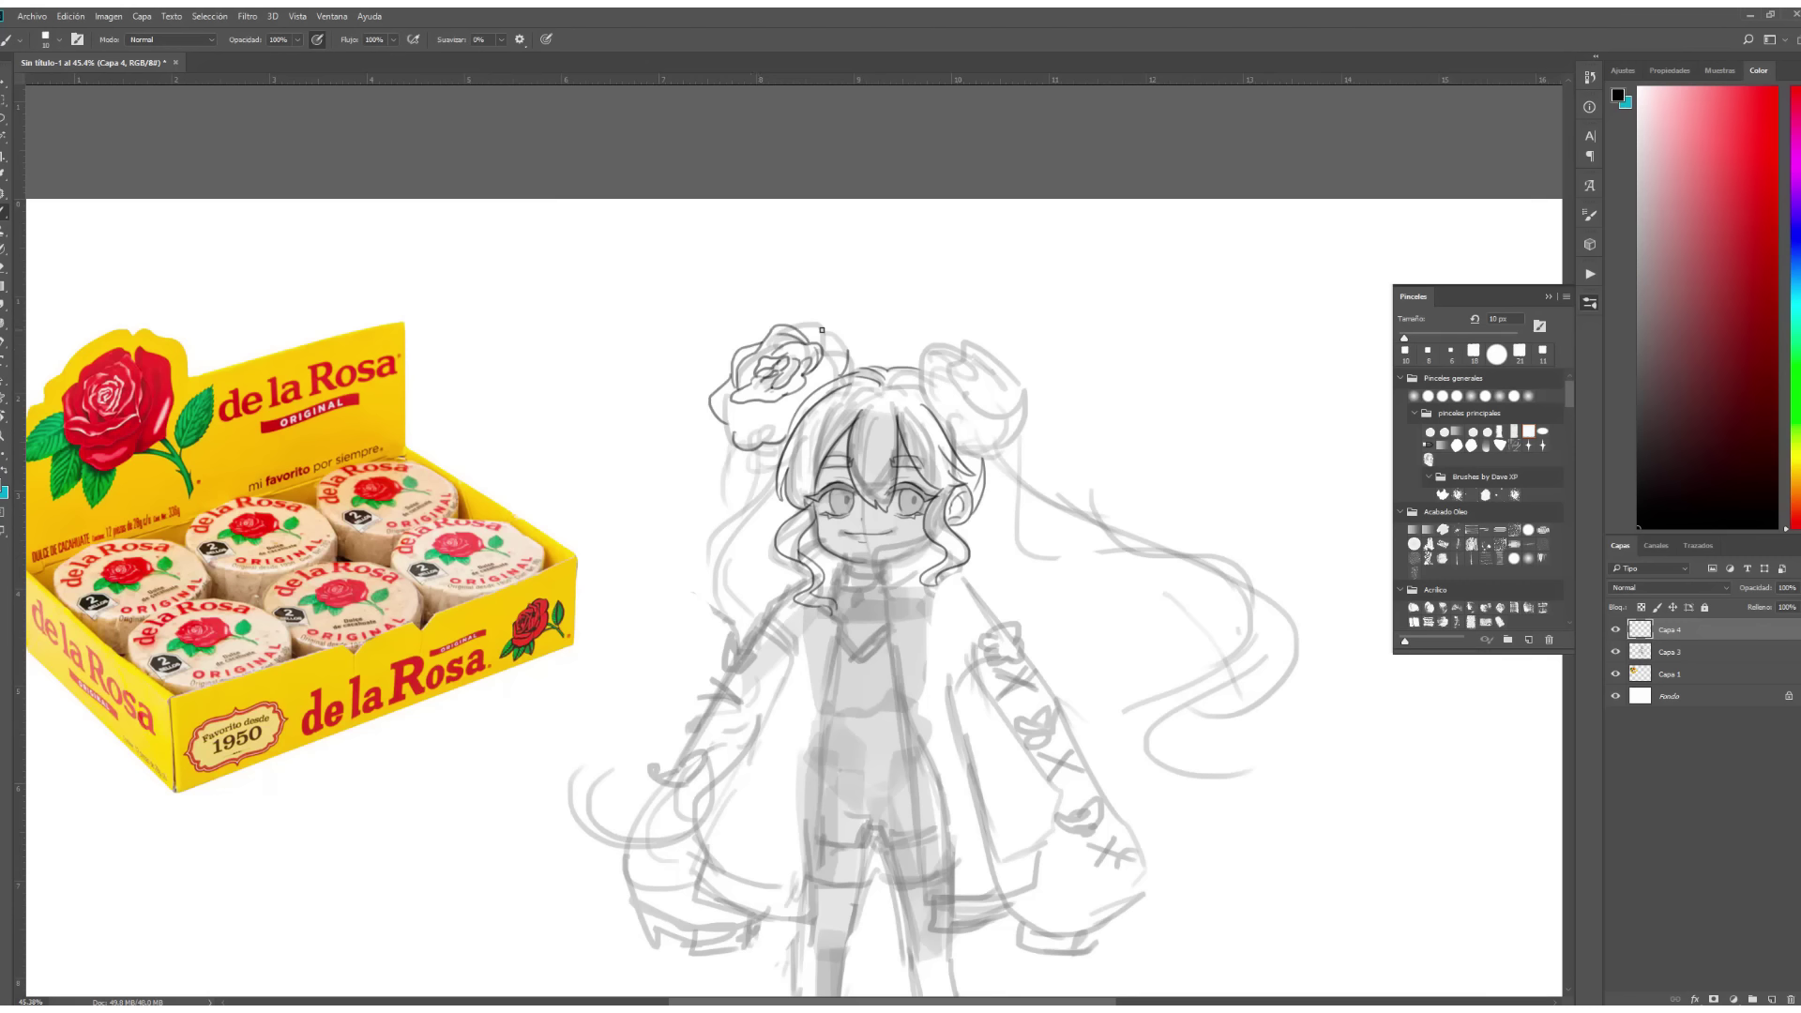
drag(822, 330, 818, 383)
Lasso and duplicate the left rose, flip it horizontally, and place it right of the head.
key(l)
drag(713, 323, 718, 328)
right_click(816, 341)
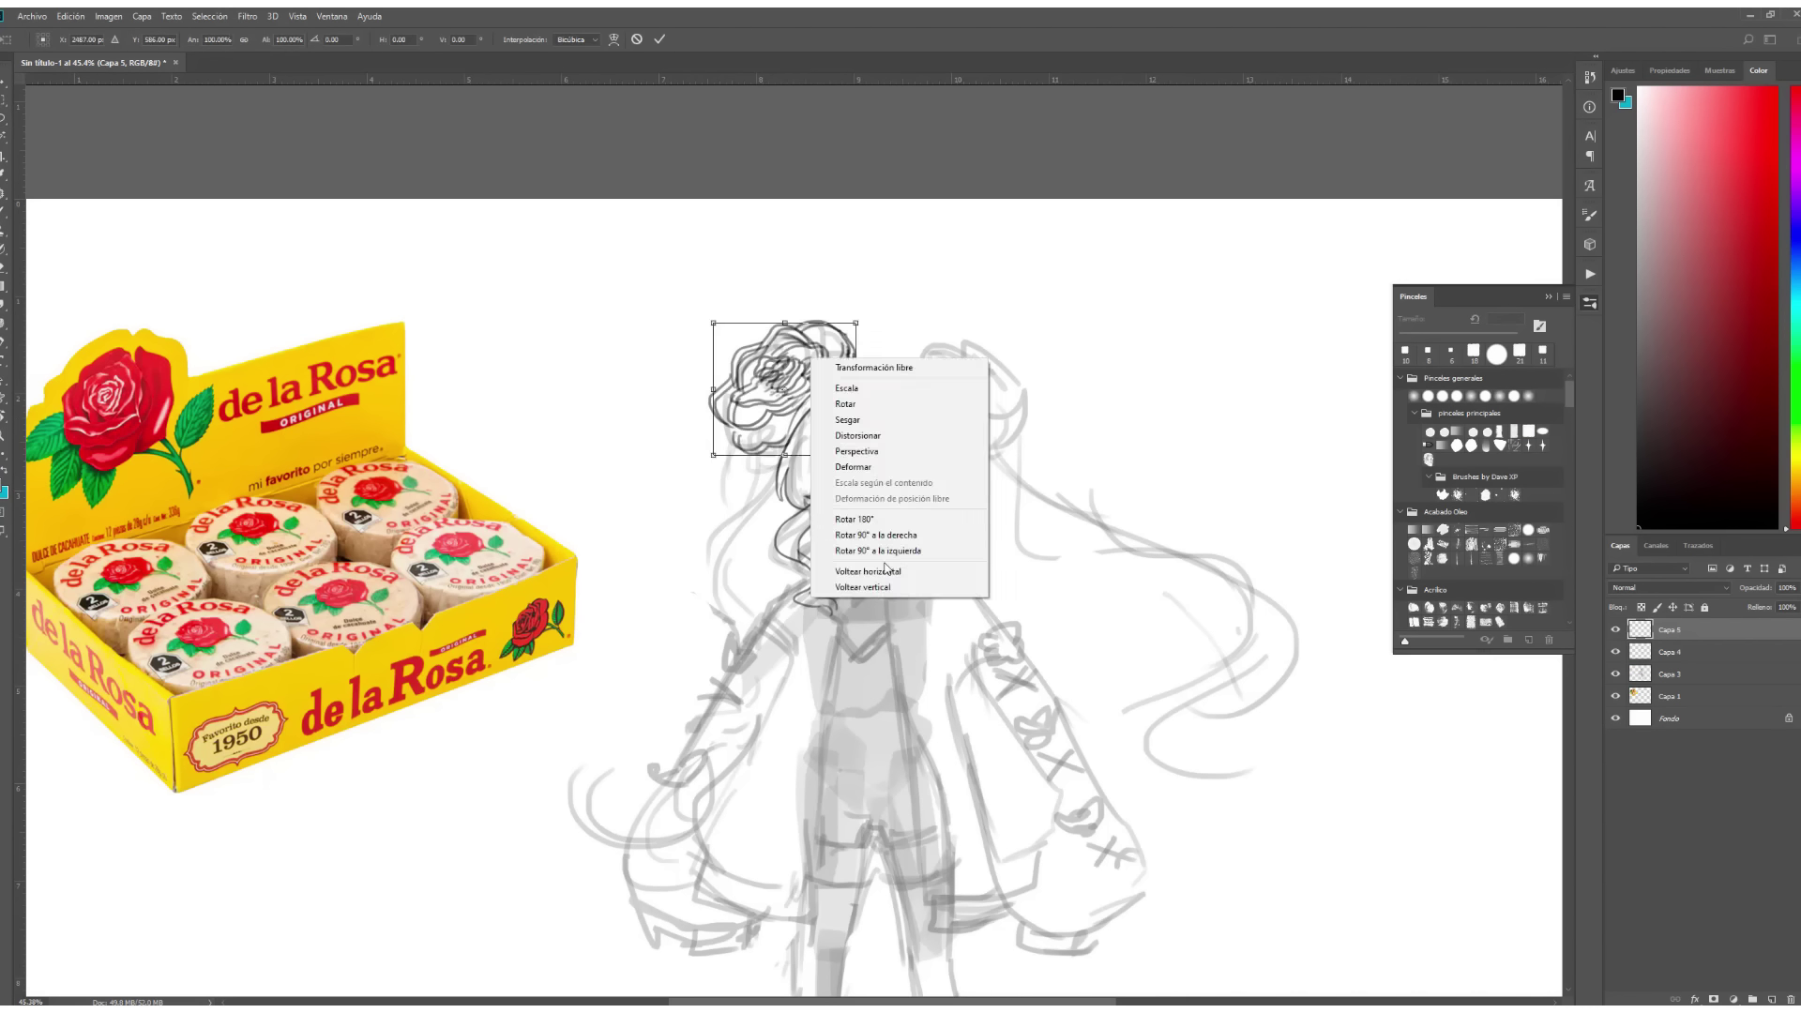
click(844, 441)
drag(778, 385, 992, 385)
key(Return)
Ink the coat-front edge running down the torso.
key(b)
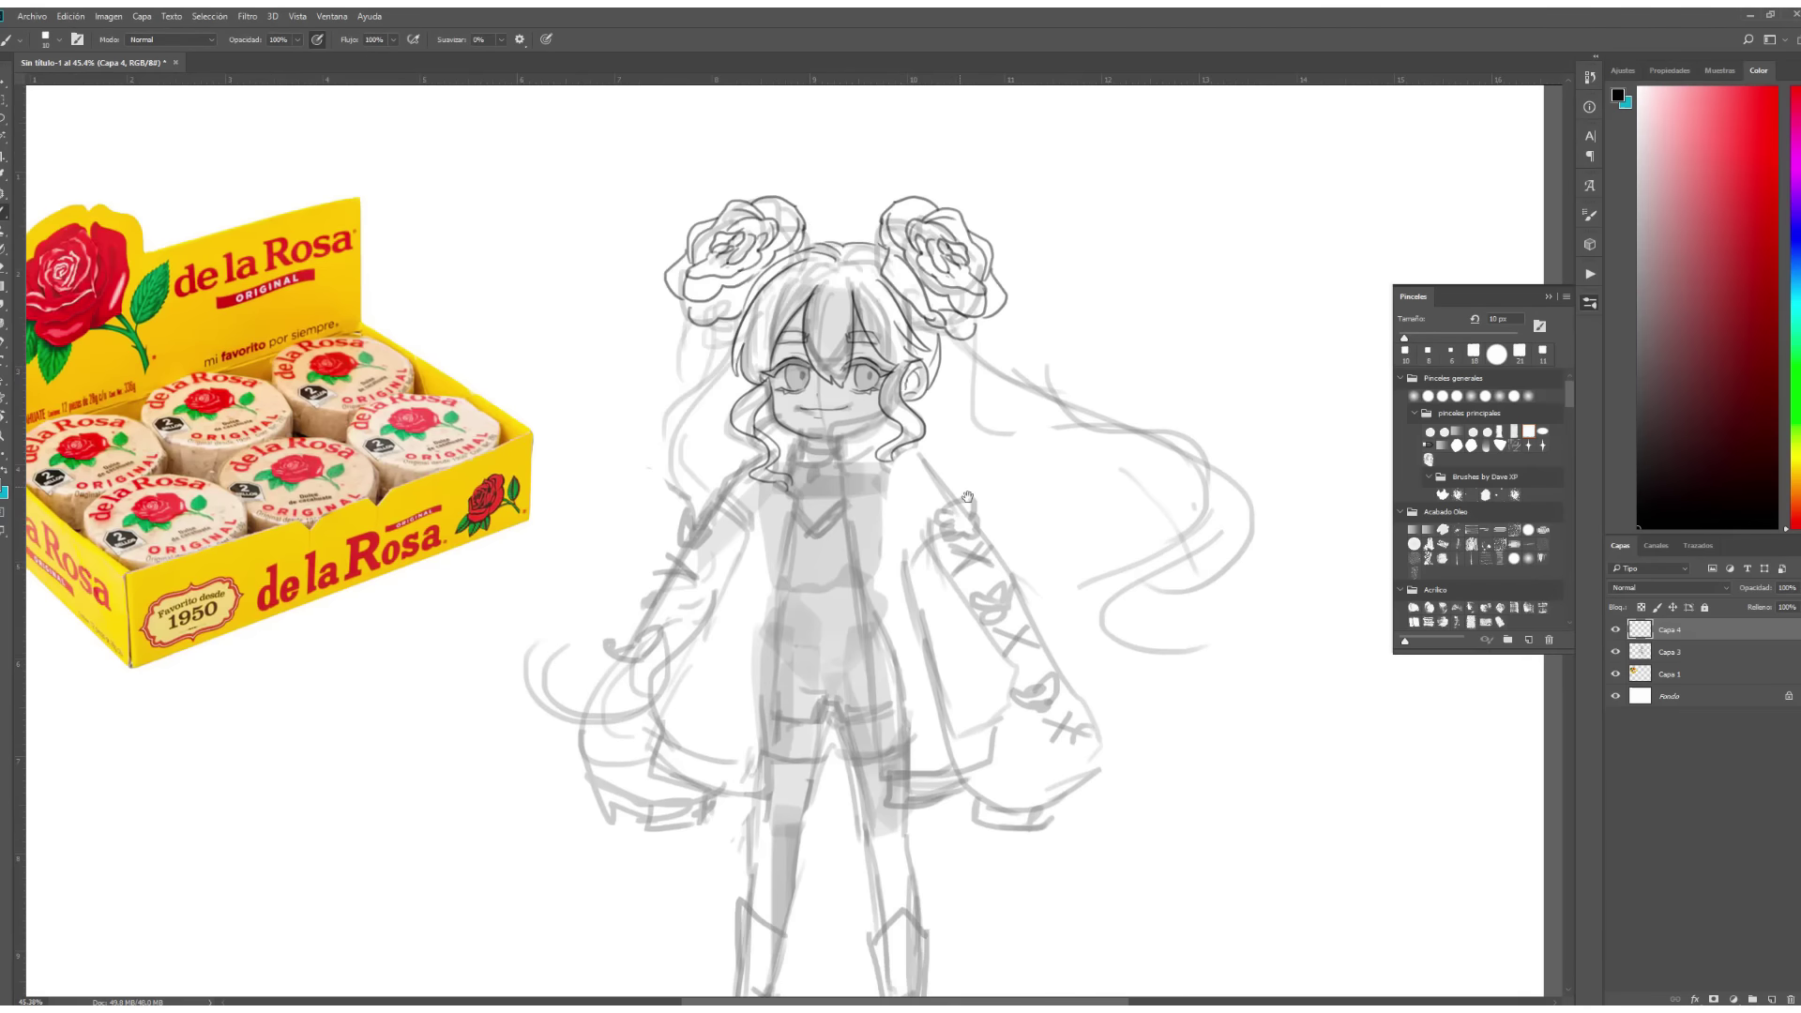
mouse_move(975, 566)
mouse_down()
mouse_move(934, 395)
mouse_move(889, 392)
mouse_up()
drag(730, 292, 788, 659)
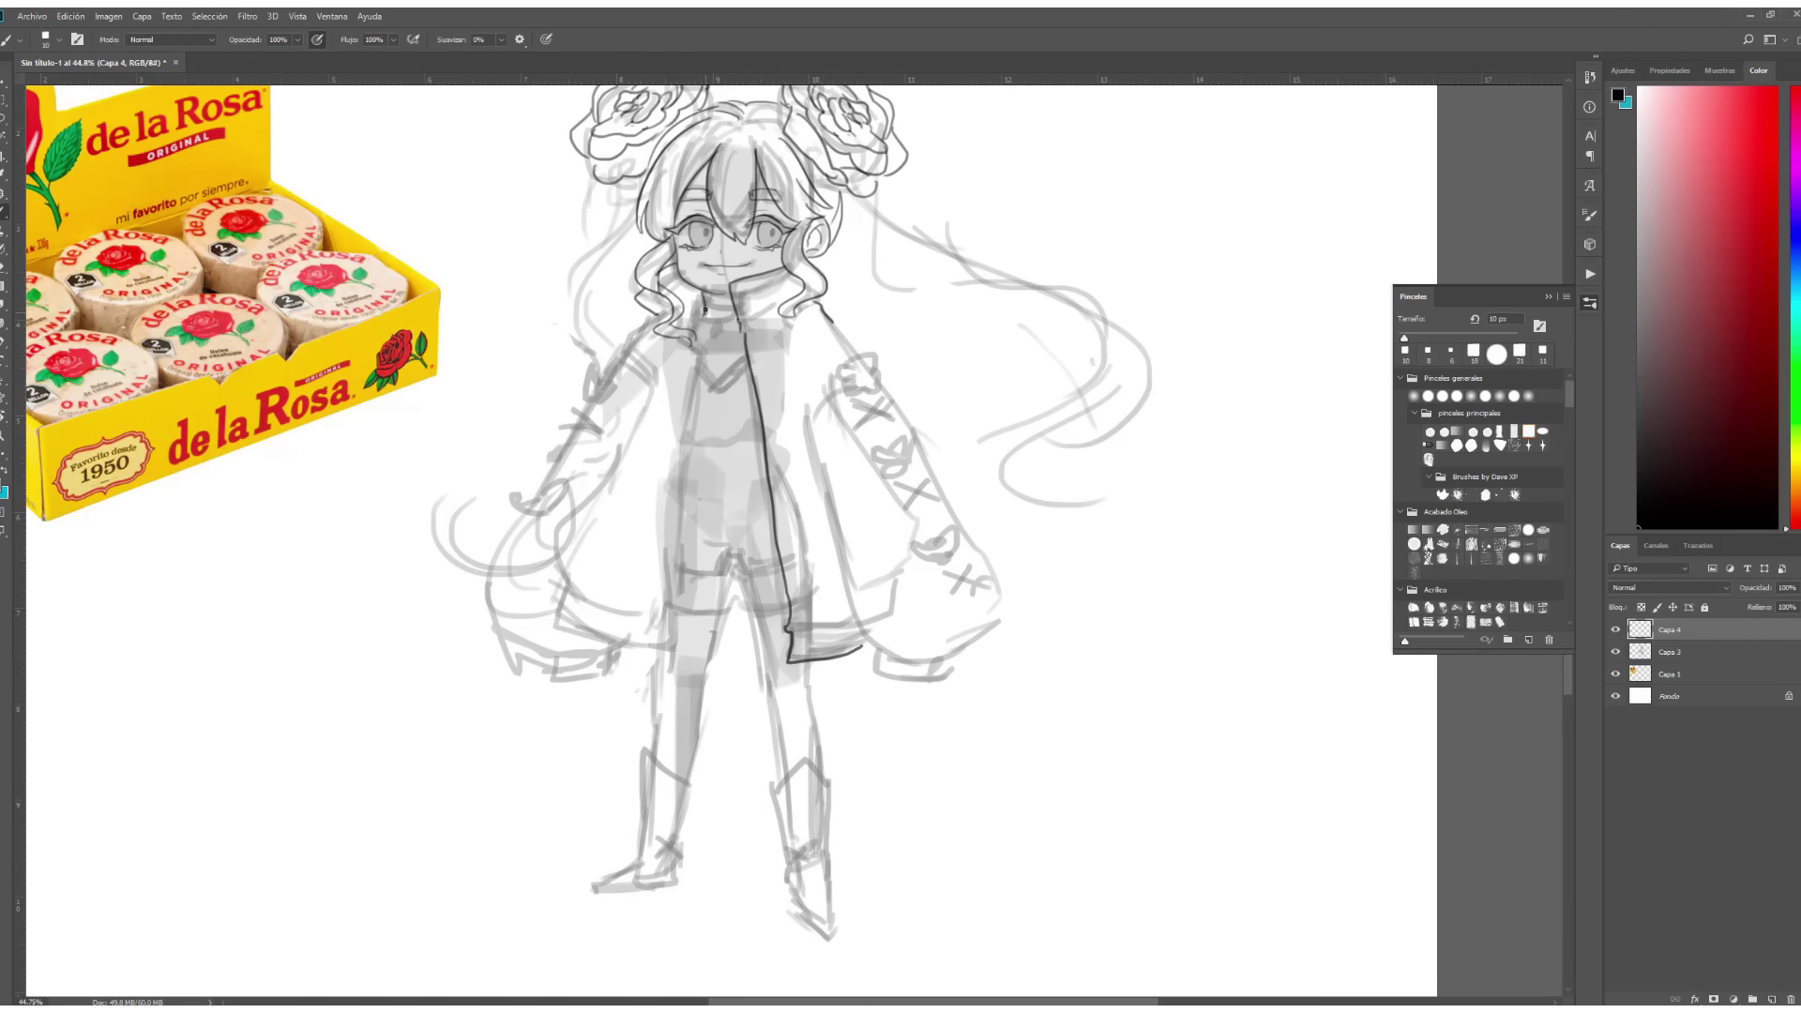
Ink the jacket opening and the outer, inner and hem edges of both sleeves.
drag(704, 342, 675, 648)
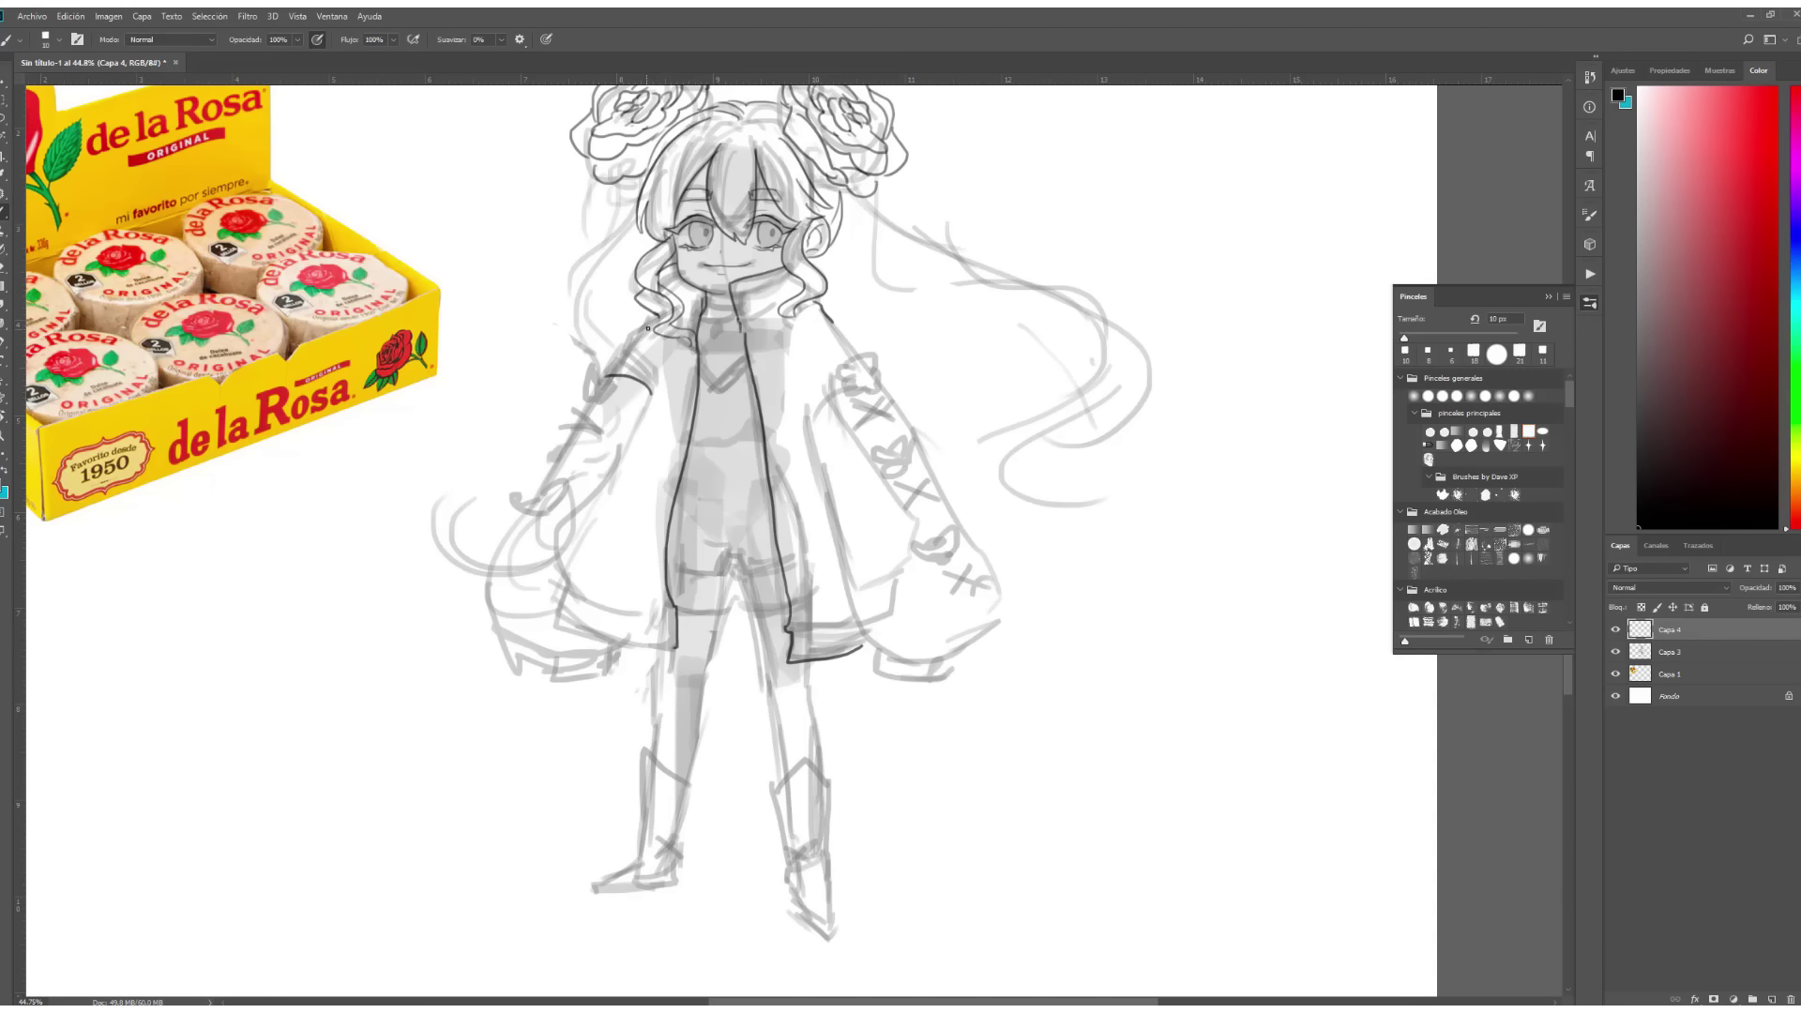
drag(647, 328, 575, 680)
mouse_move(642, 385)
mouse_down()
mouse_move(553, 596)
mouse_move(642, 612)
mouse_up()
drag(845, 563, 816, 571)
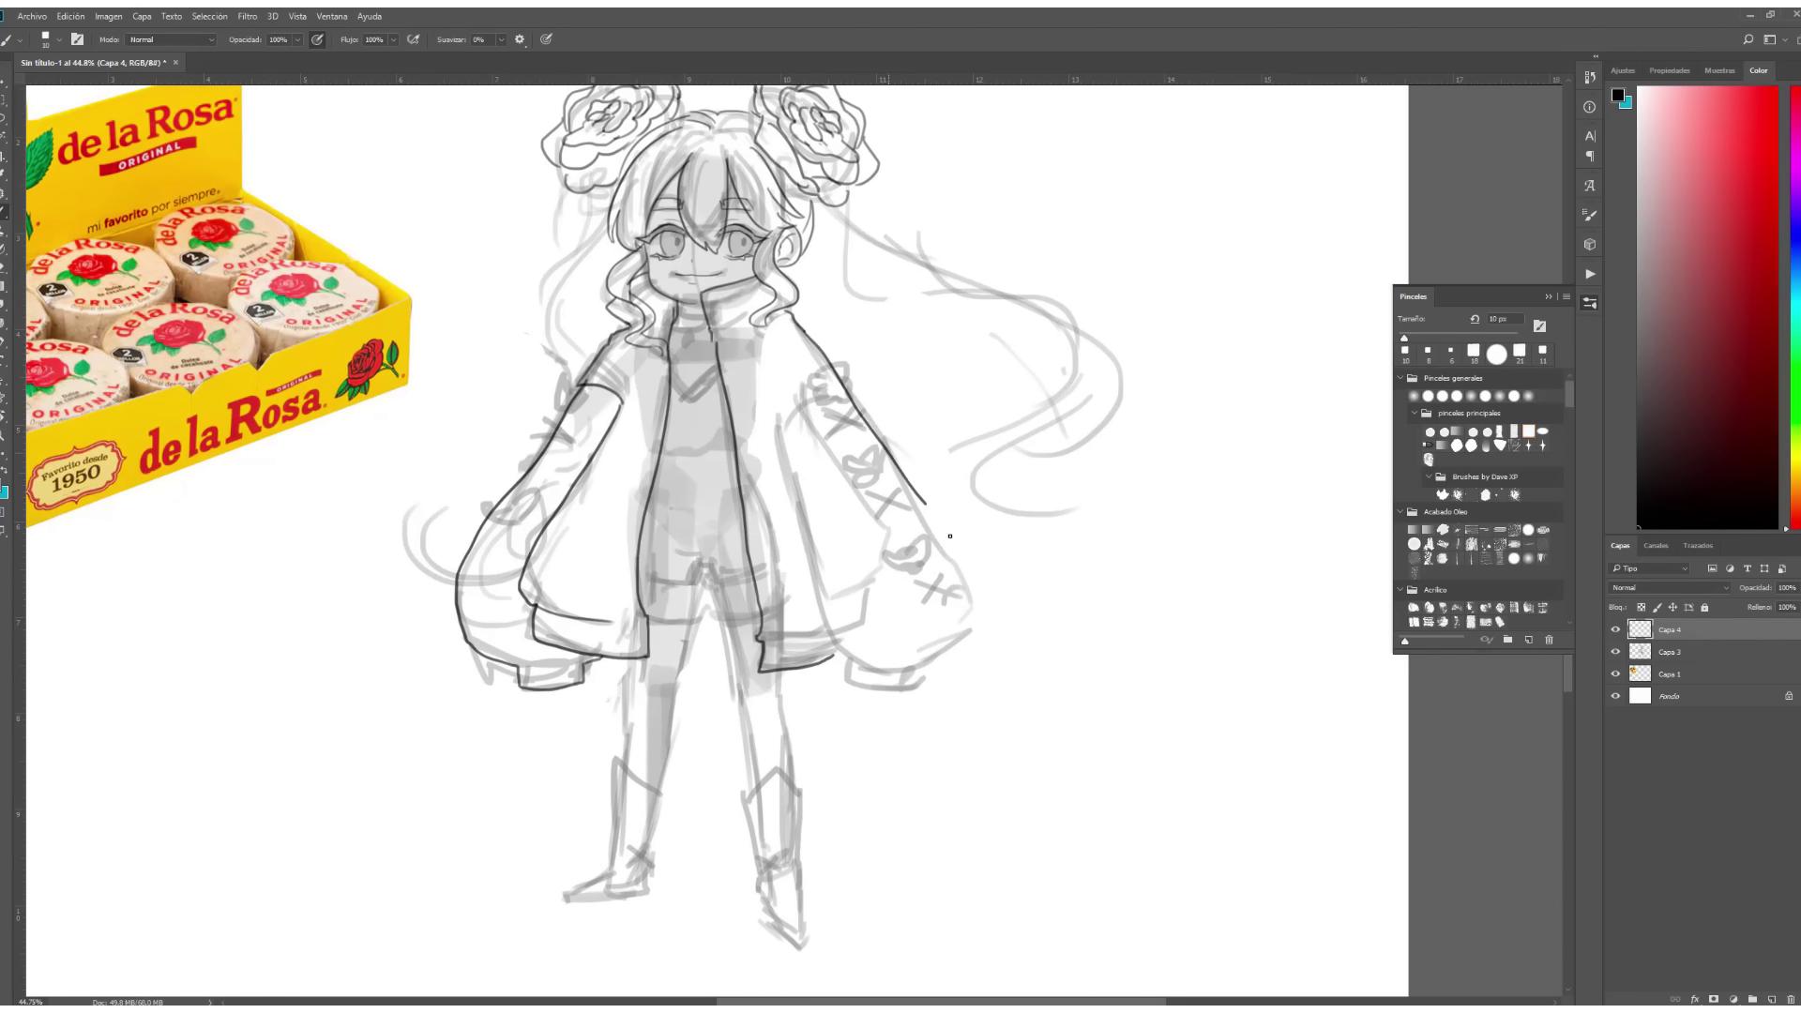
drag(938, 507, 886, 688)
drag(777, 424, 840, 657)
drag(767, 340, 781, 427)
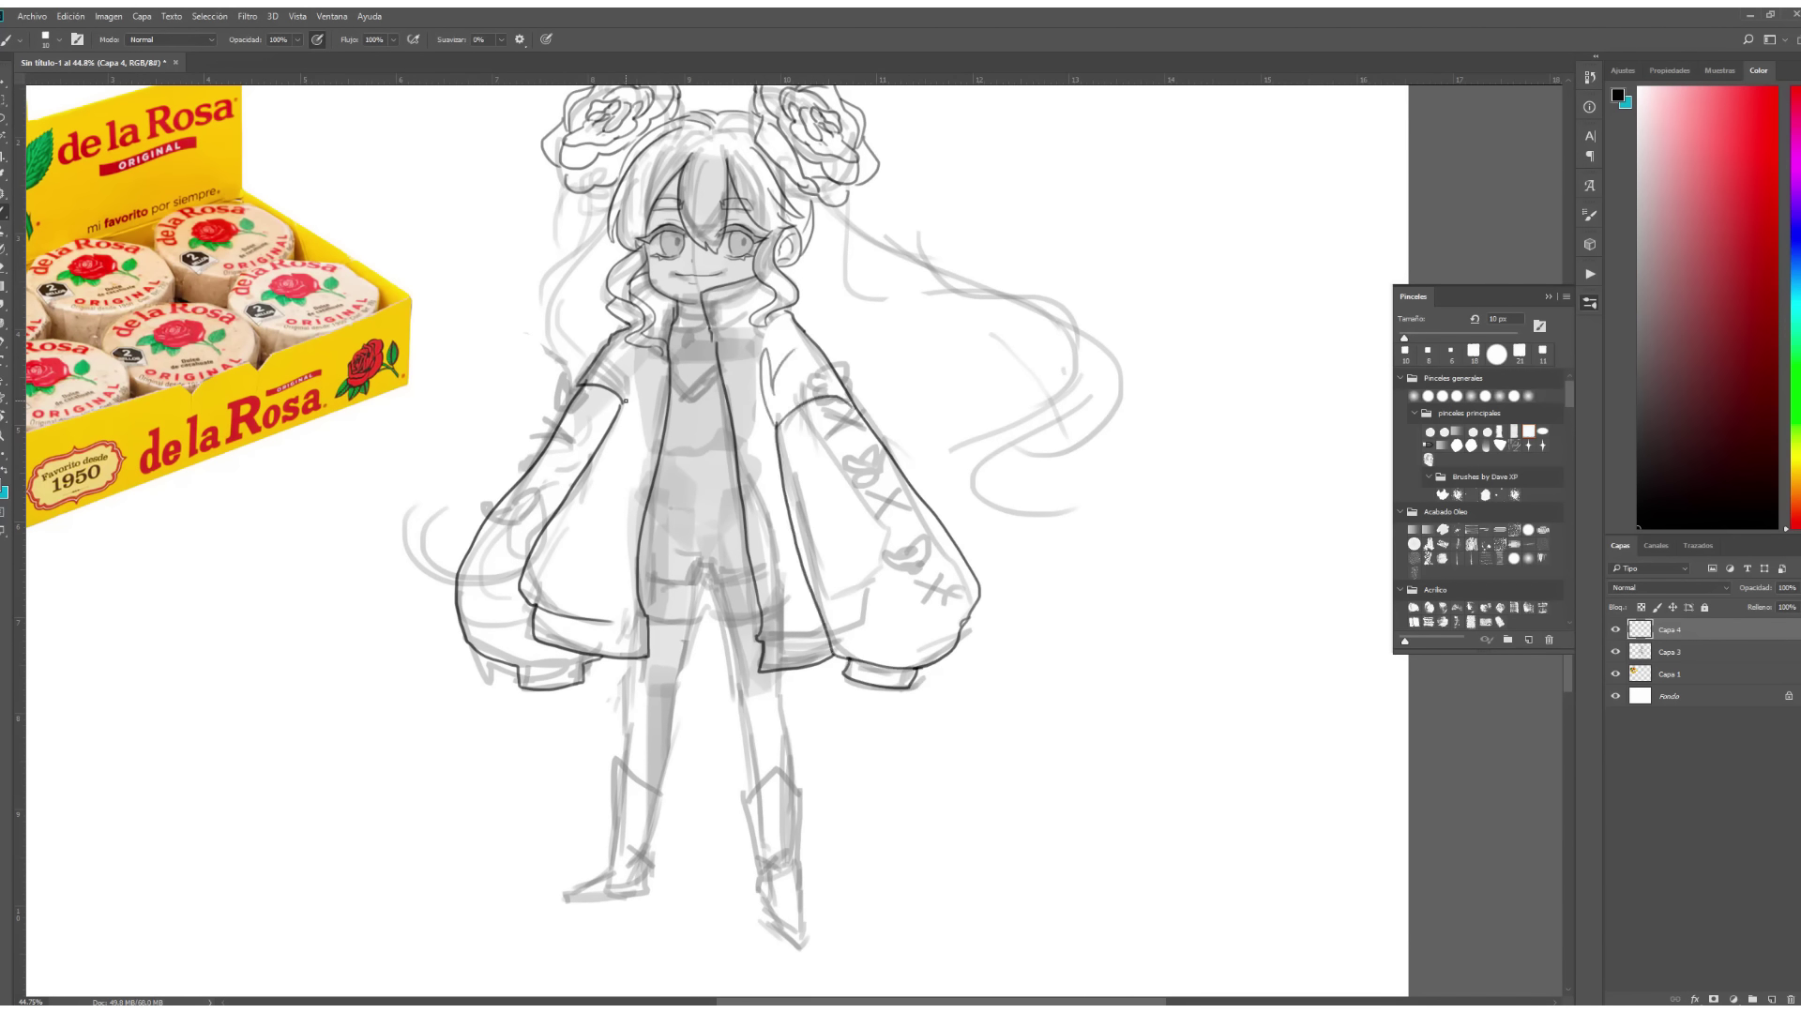
Zoom in on the face, touch up its lines with a fine brush, then zoom out.
key(z)
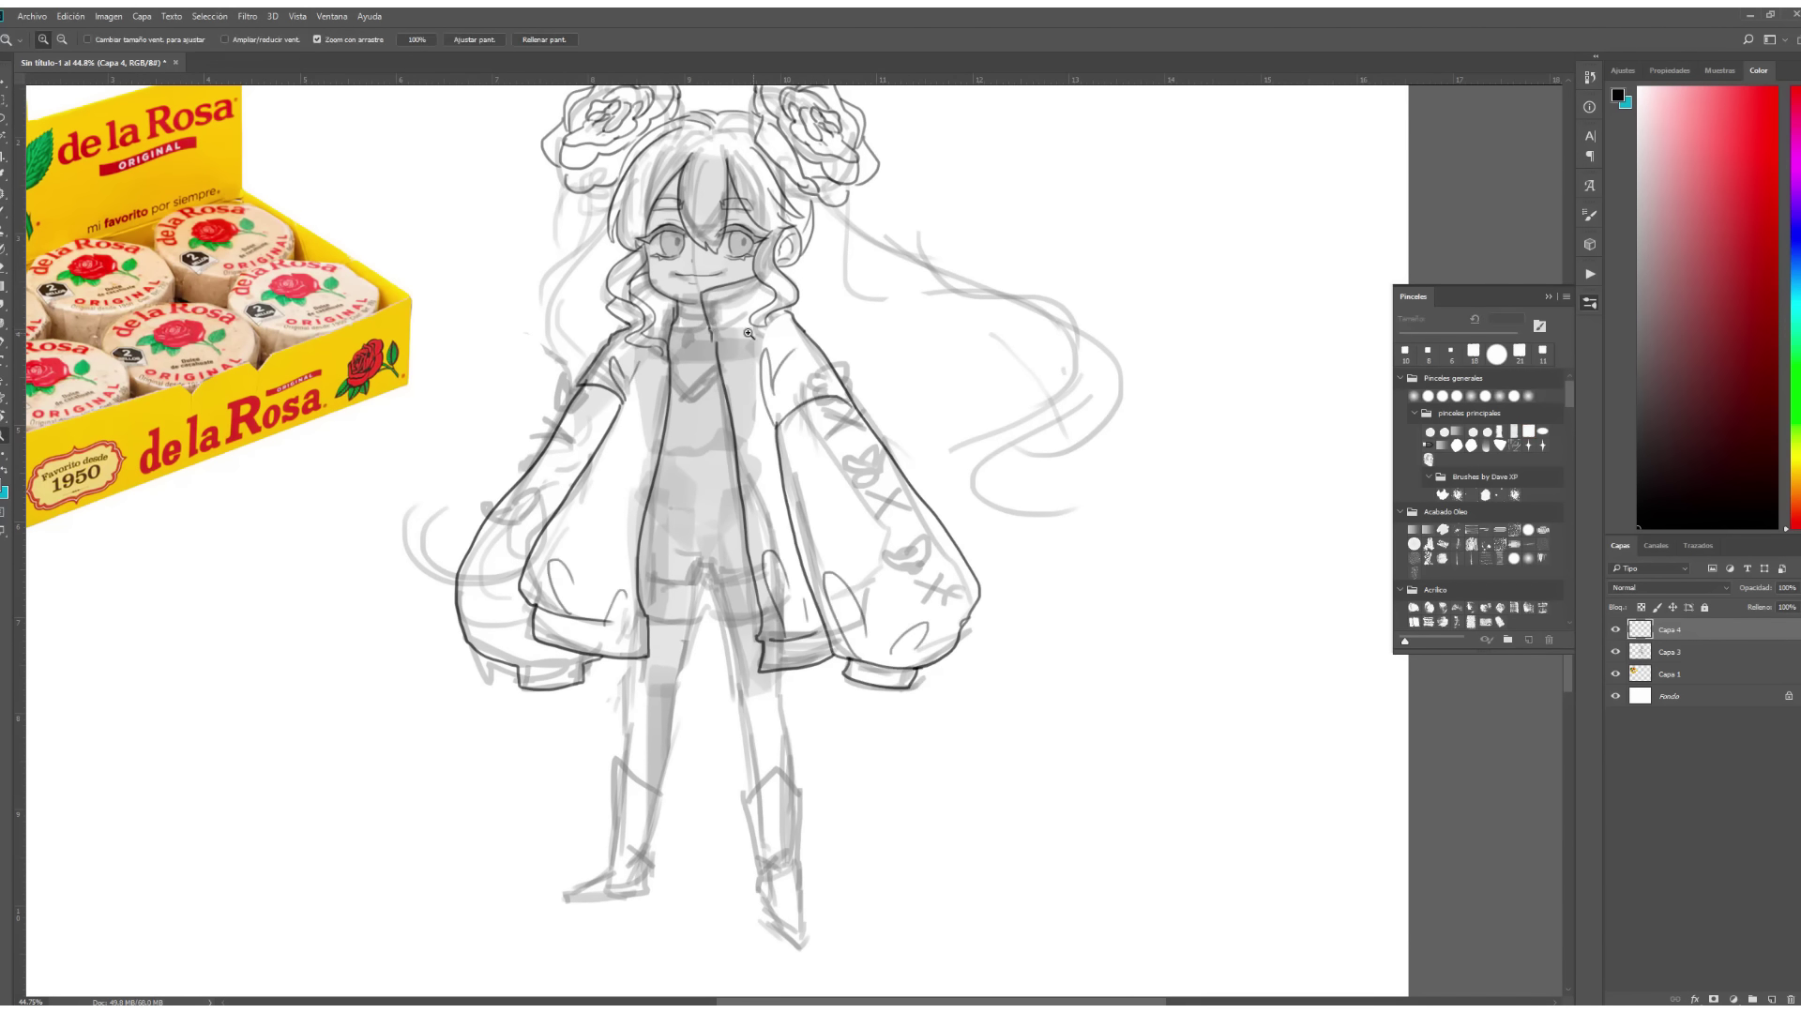
drag(642, 207, 882, 407)
key(e)
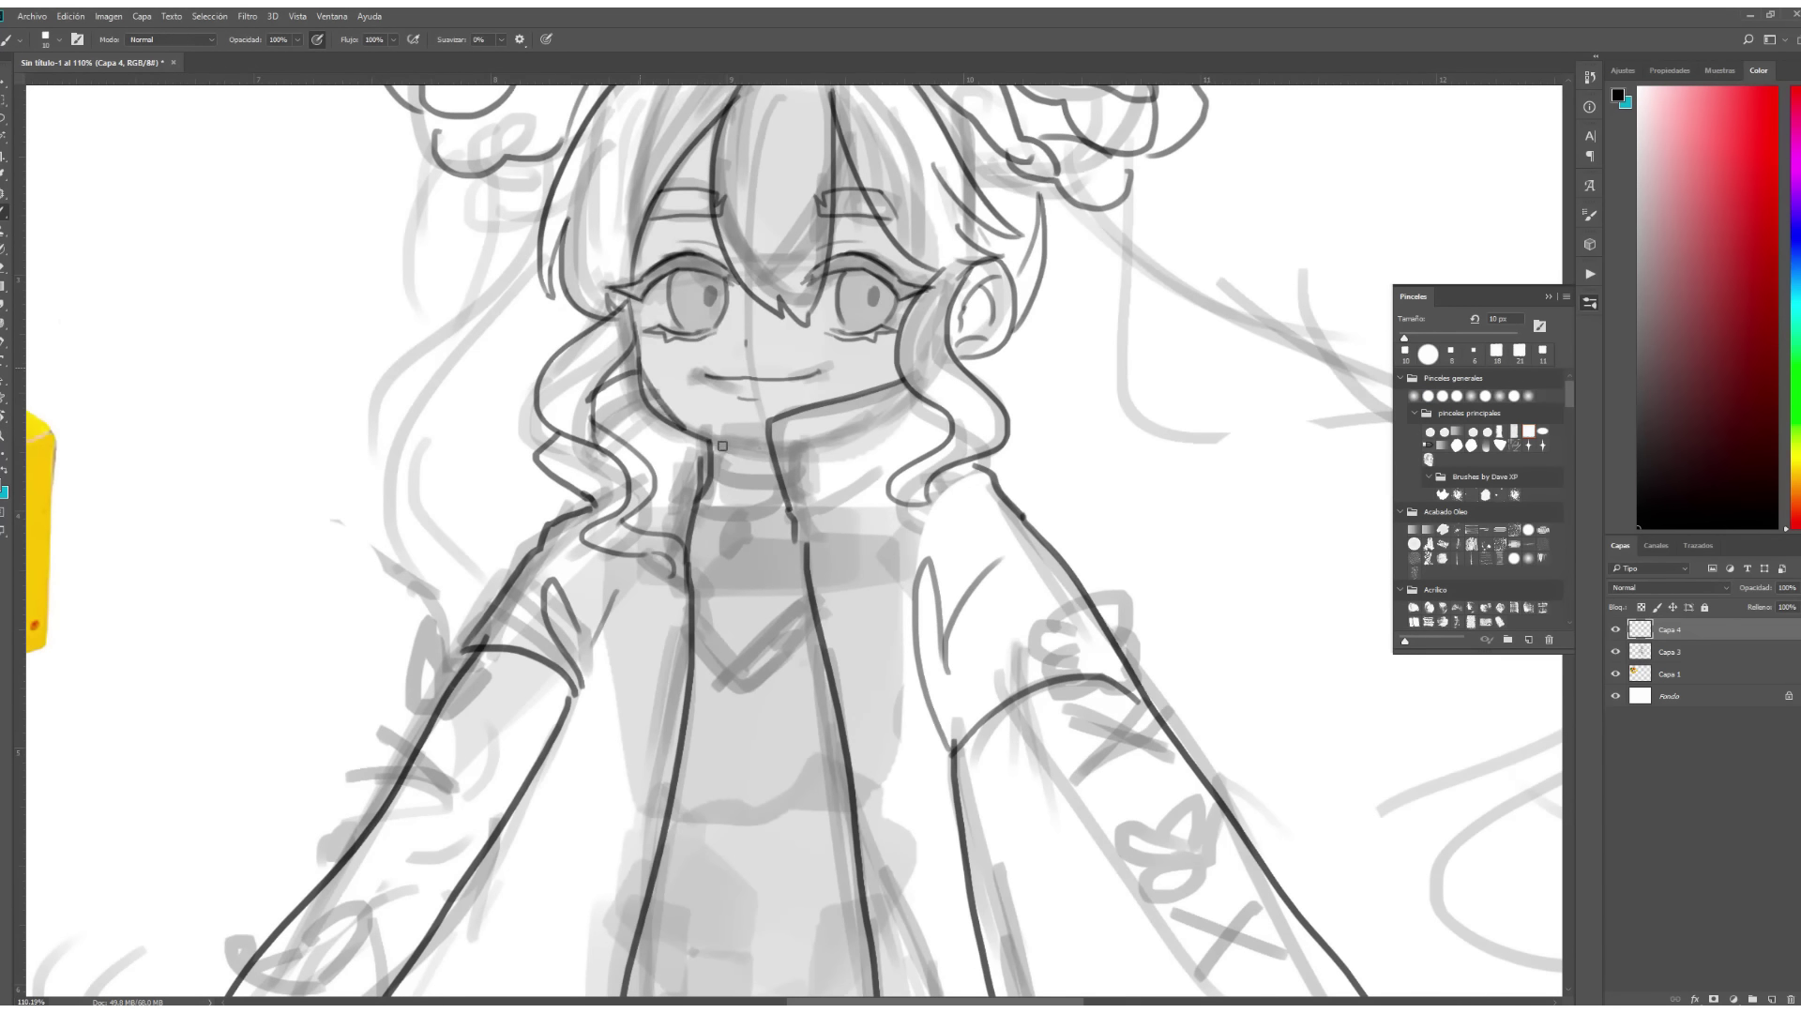
key(b)
drag(640, 365, 639, 360)
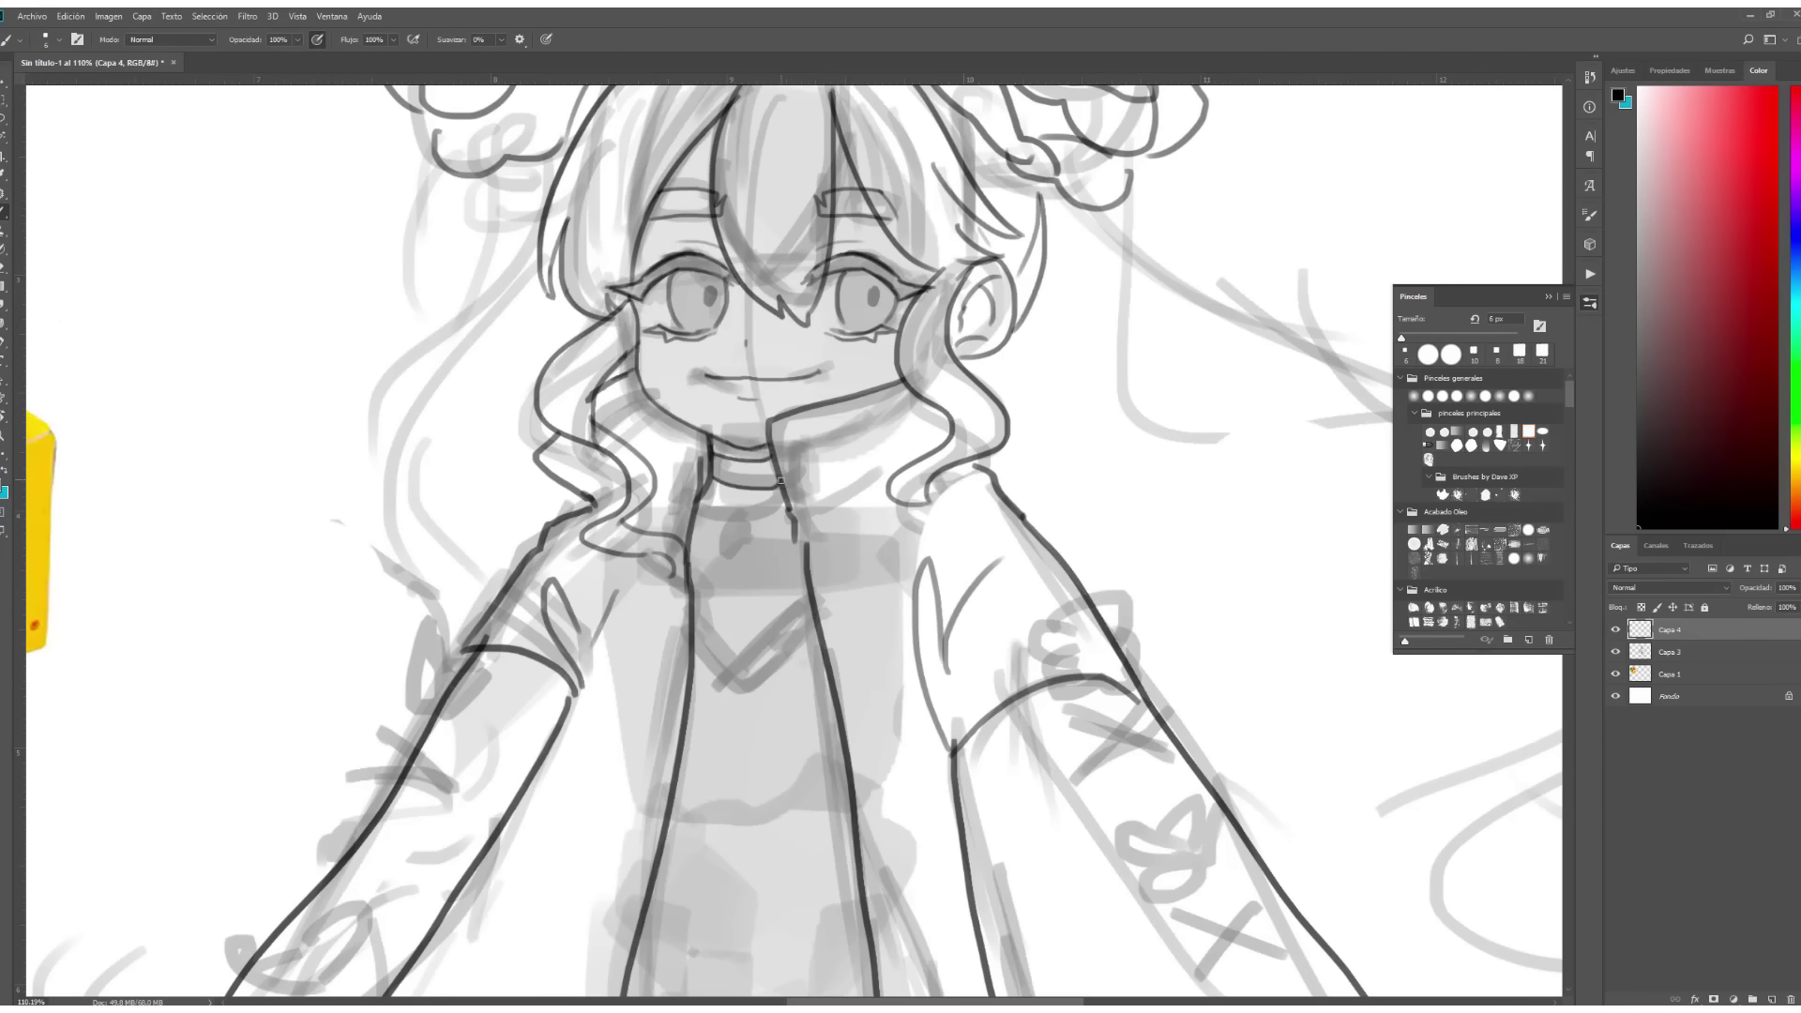
drag(710, 444, 640, 356)
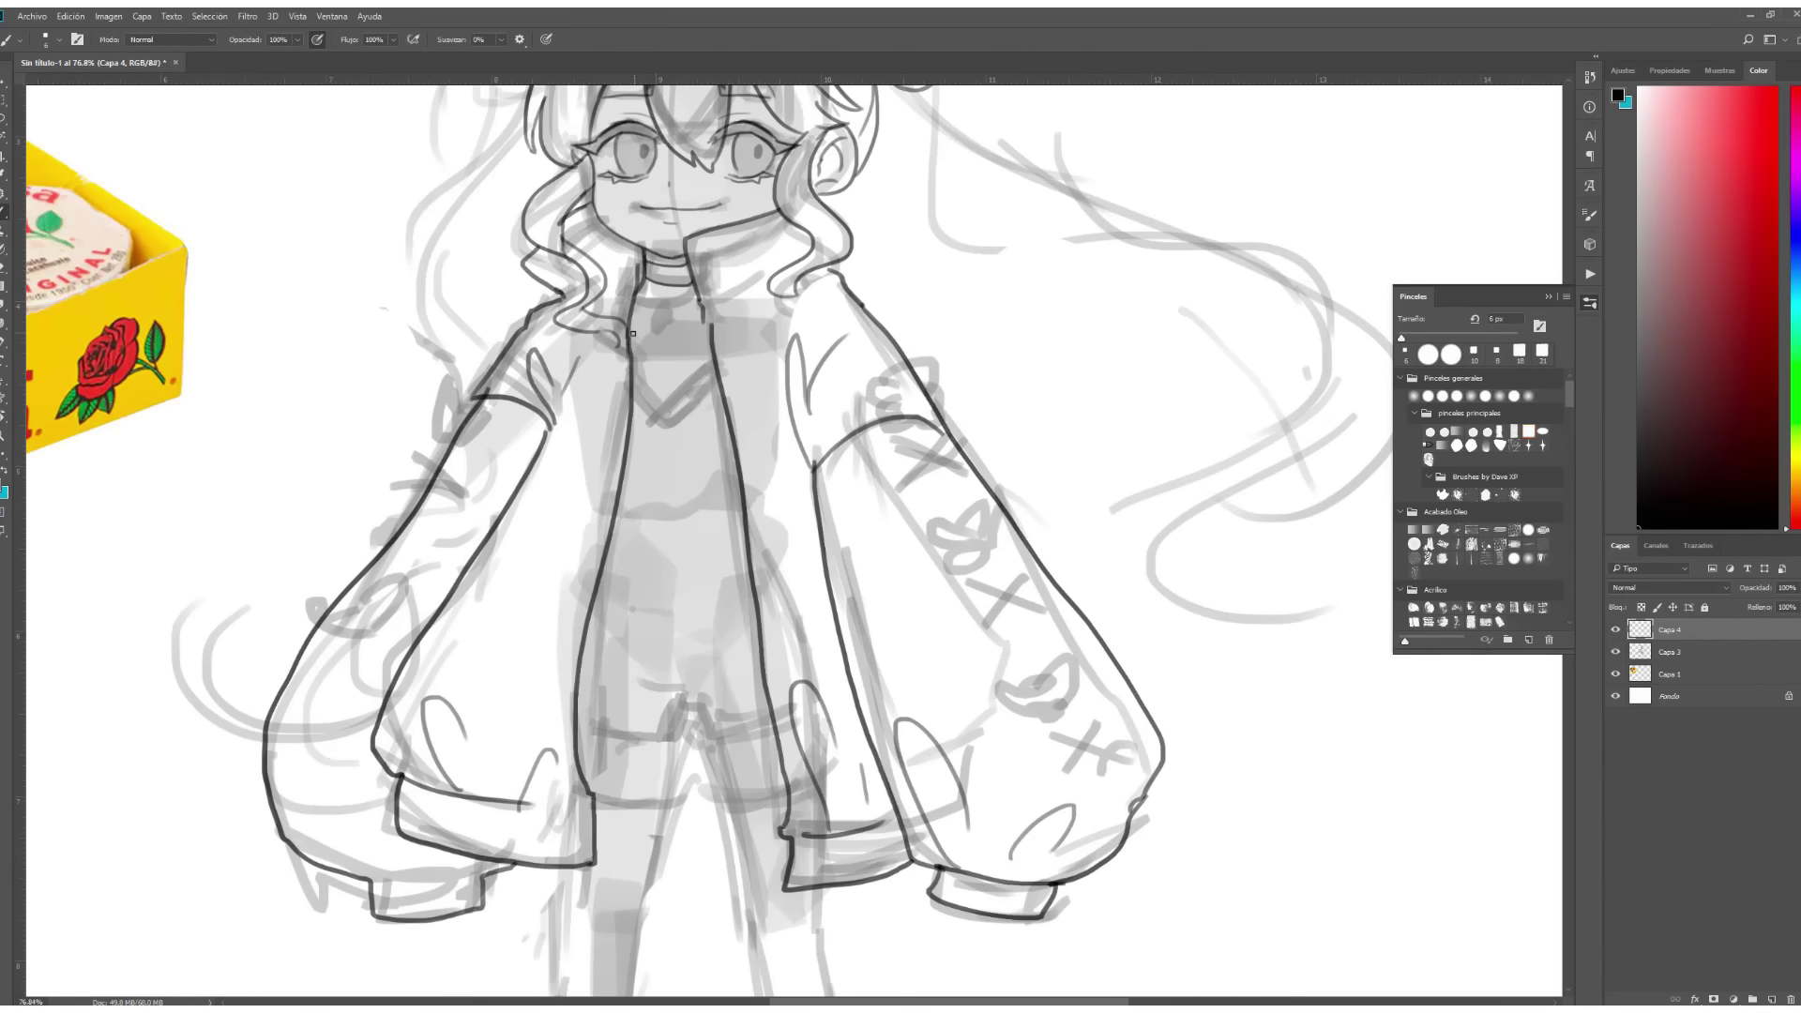
drag(750, 420, 713, 418)
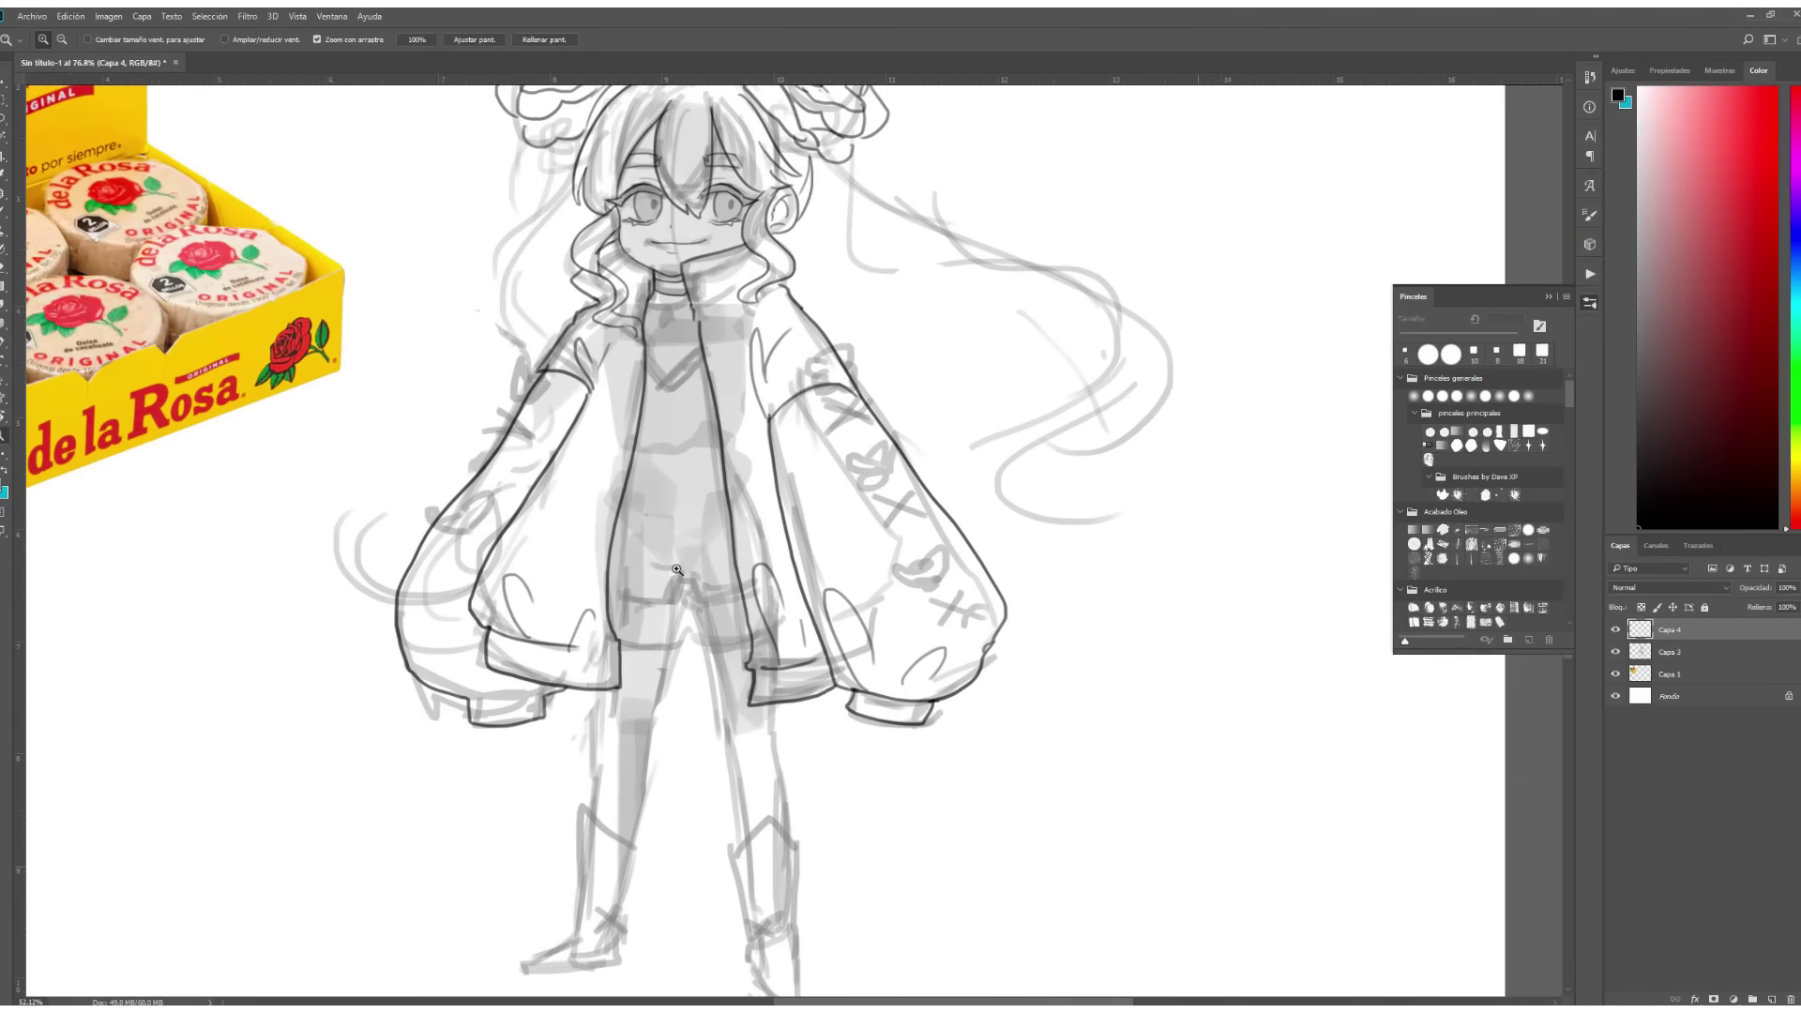
Ink the jacket's inner bottom hem, the centre zipper line and small pocket strokes.
drag(641, 592, 719, 572)
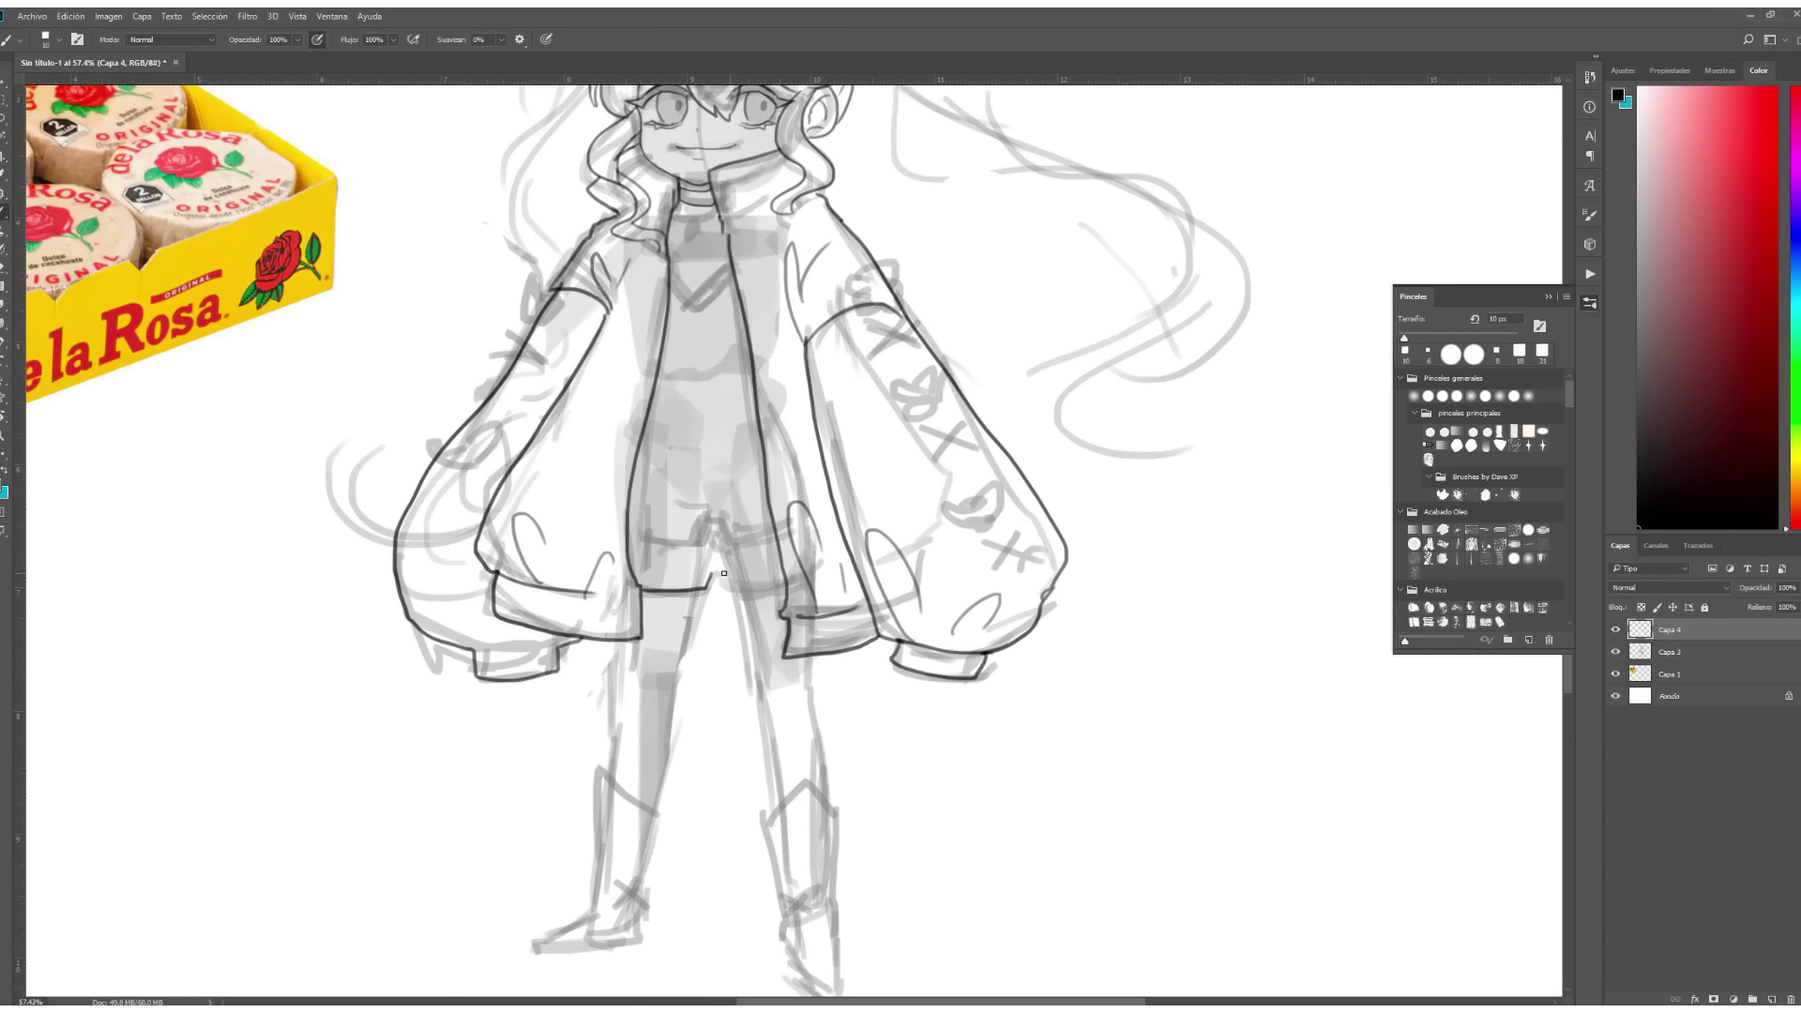
scroll(734, 480, up, 1)
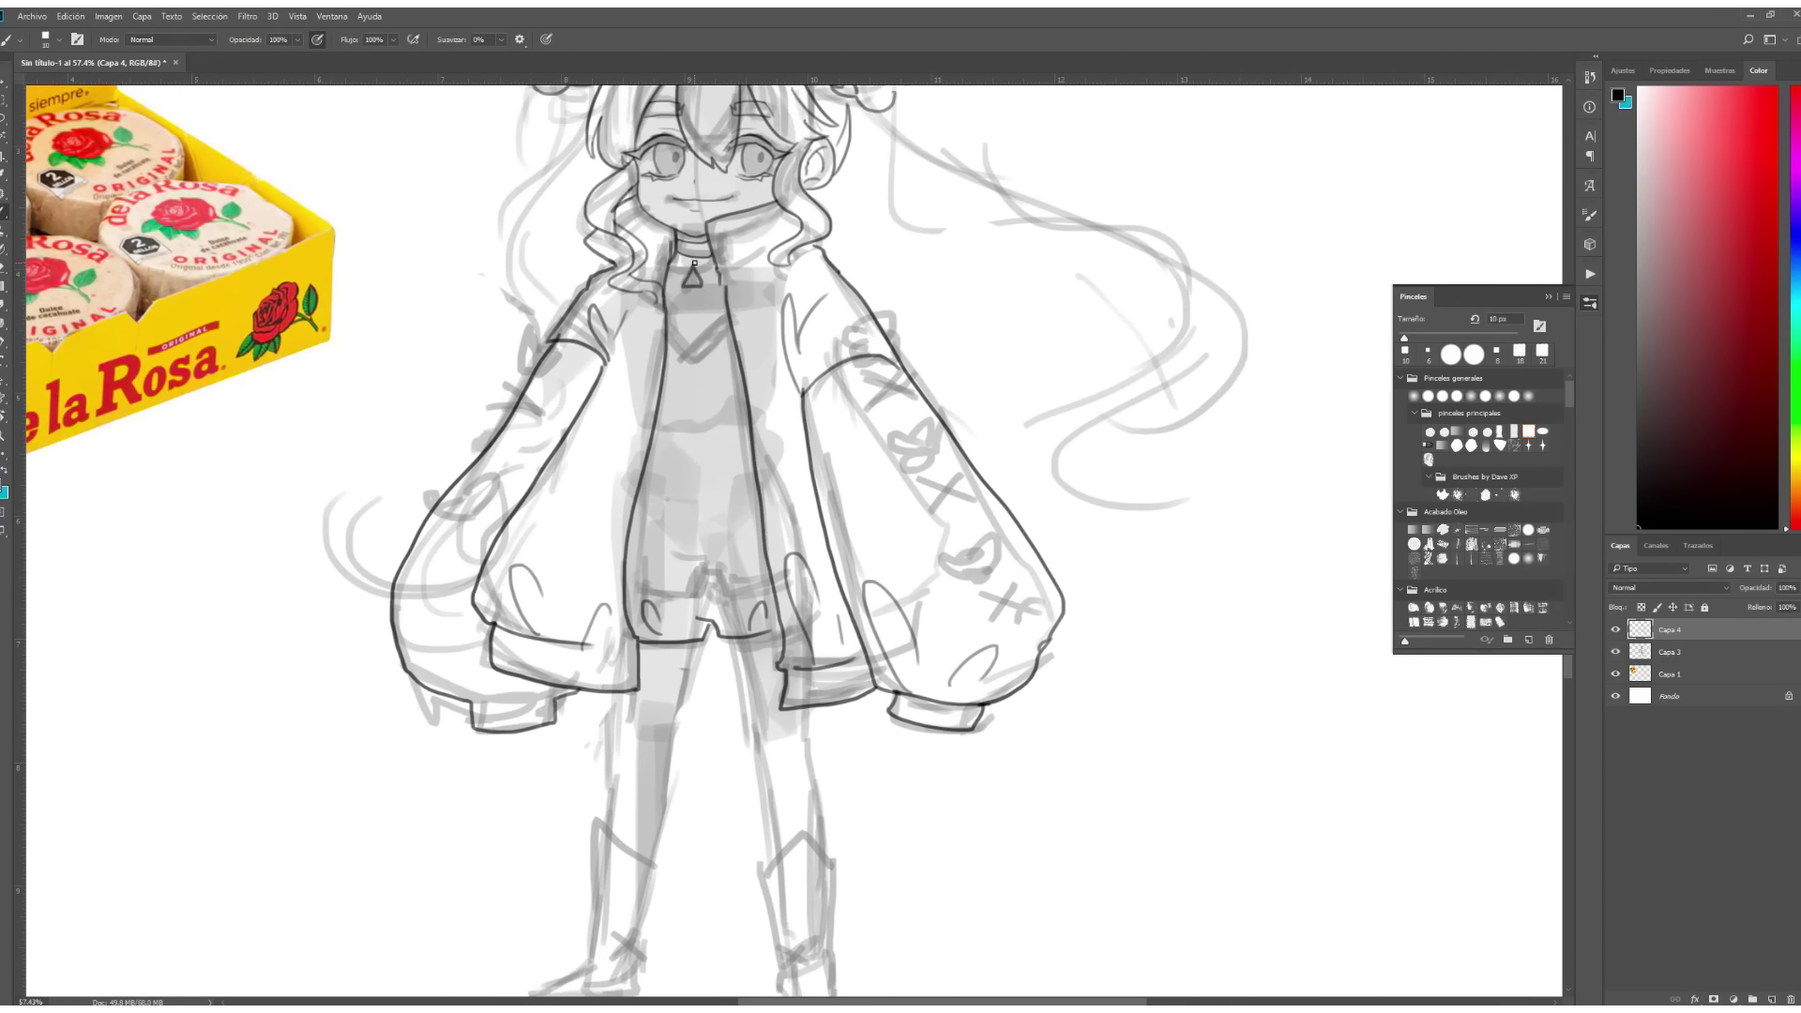
drag(694, 270, 701, 625)
key(ctrl+z)
mouse_move(691, 281)
mouse_down()
mouse_move(695, 451)
mouse_move(700, 281)
mouse_up()
drag(759, 527, 790, 581)
drag(761, 505, 766, 527)
mouse_move(687, 509)
mouse_down()
mouse_move(692, 528)
mouse_move(643, 302)
mouse_move(635, 414)
mouse_move(674, 303)
mouse_up()
Ink the outlines of both legs and the top edge of the boot.
drag(673, 486, 628, 689)
drag(591, 532, 586, 675)
drag(718, 486, 746, 693)
drag(770, 524, 797, 693)
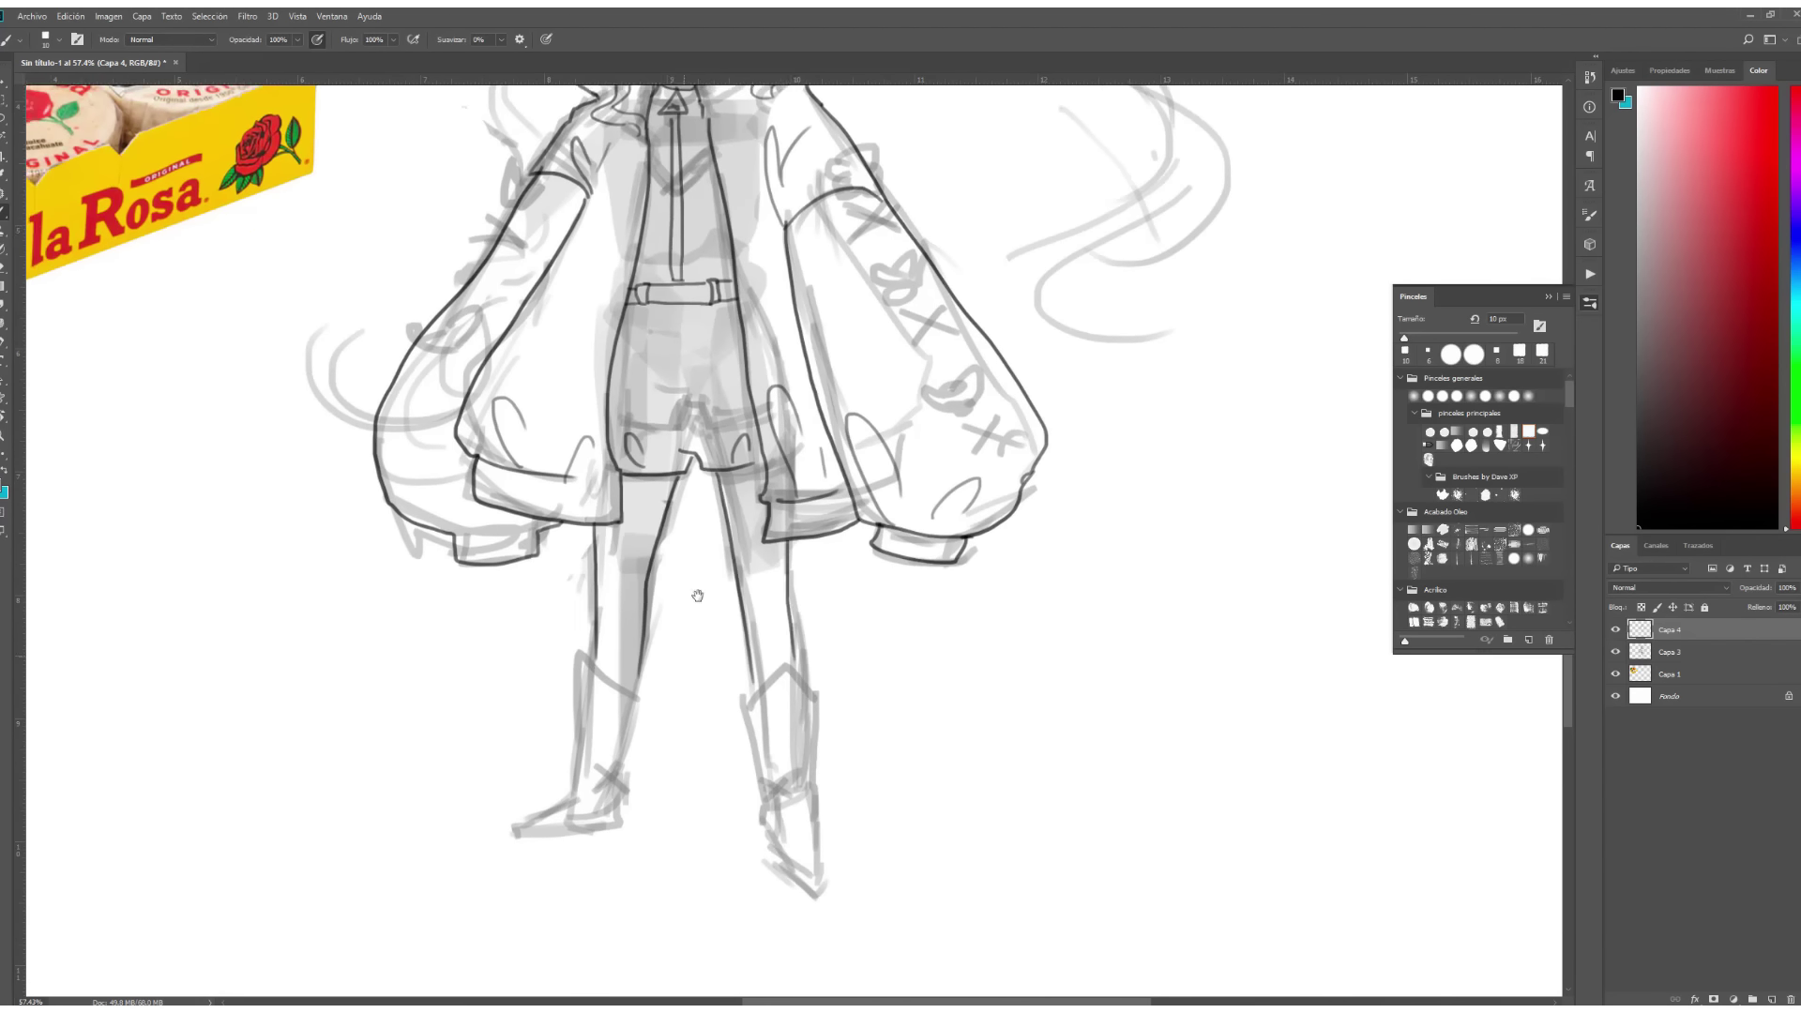
drag(566, 662, 645, 552)
drag(646, 551, 715, 598)
Lasso the left boot, nudge it into better position, then ink the boot outlines.
drag(650, 706, 552, 745)
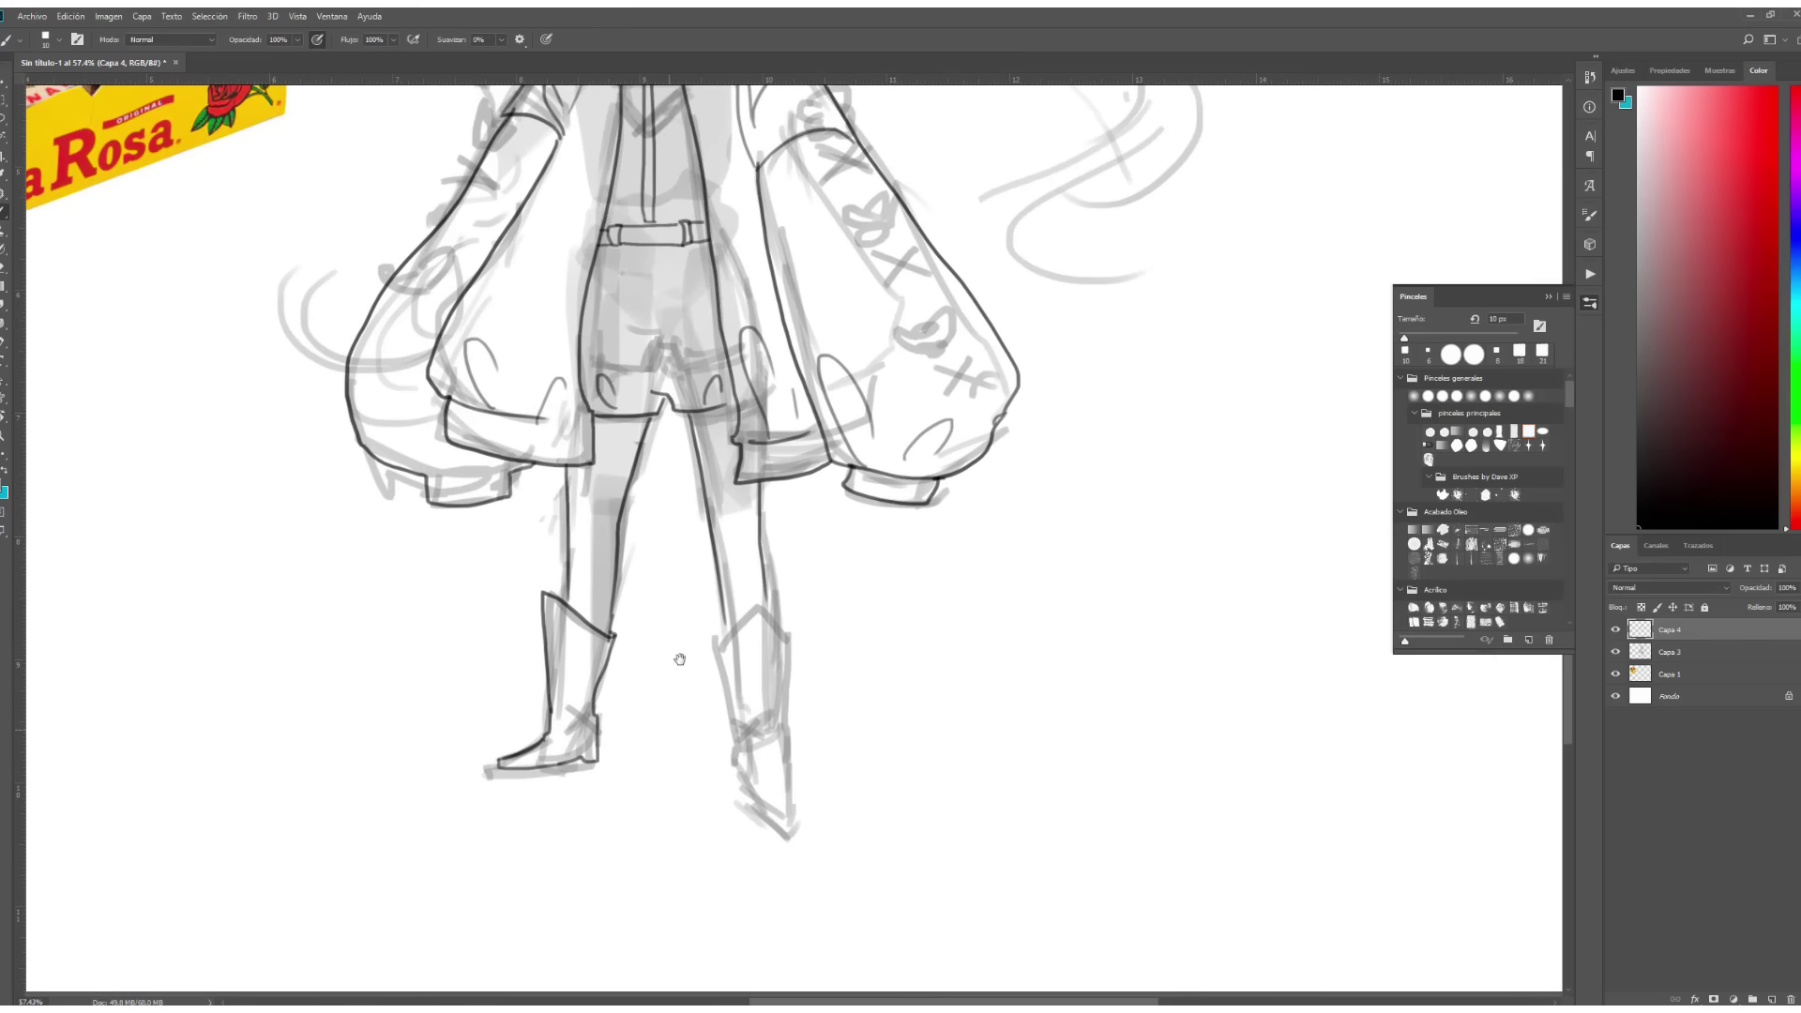
key(l)
drag(547, 592, 549, 600)
drag(595, 700, 597, 700)
key(ctrl+d)
key(b)
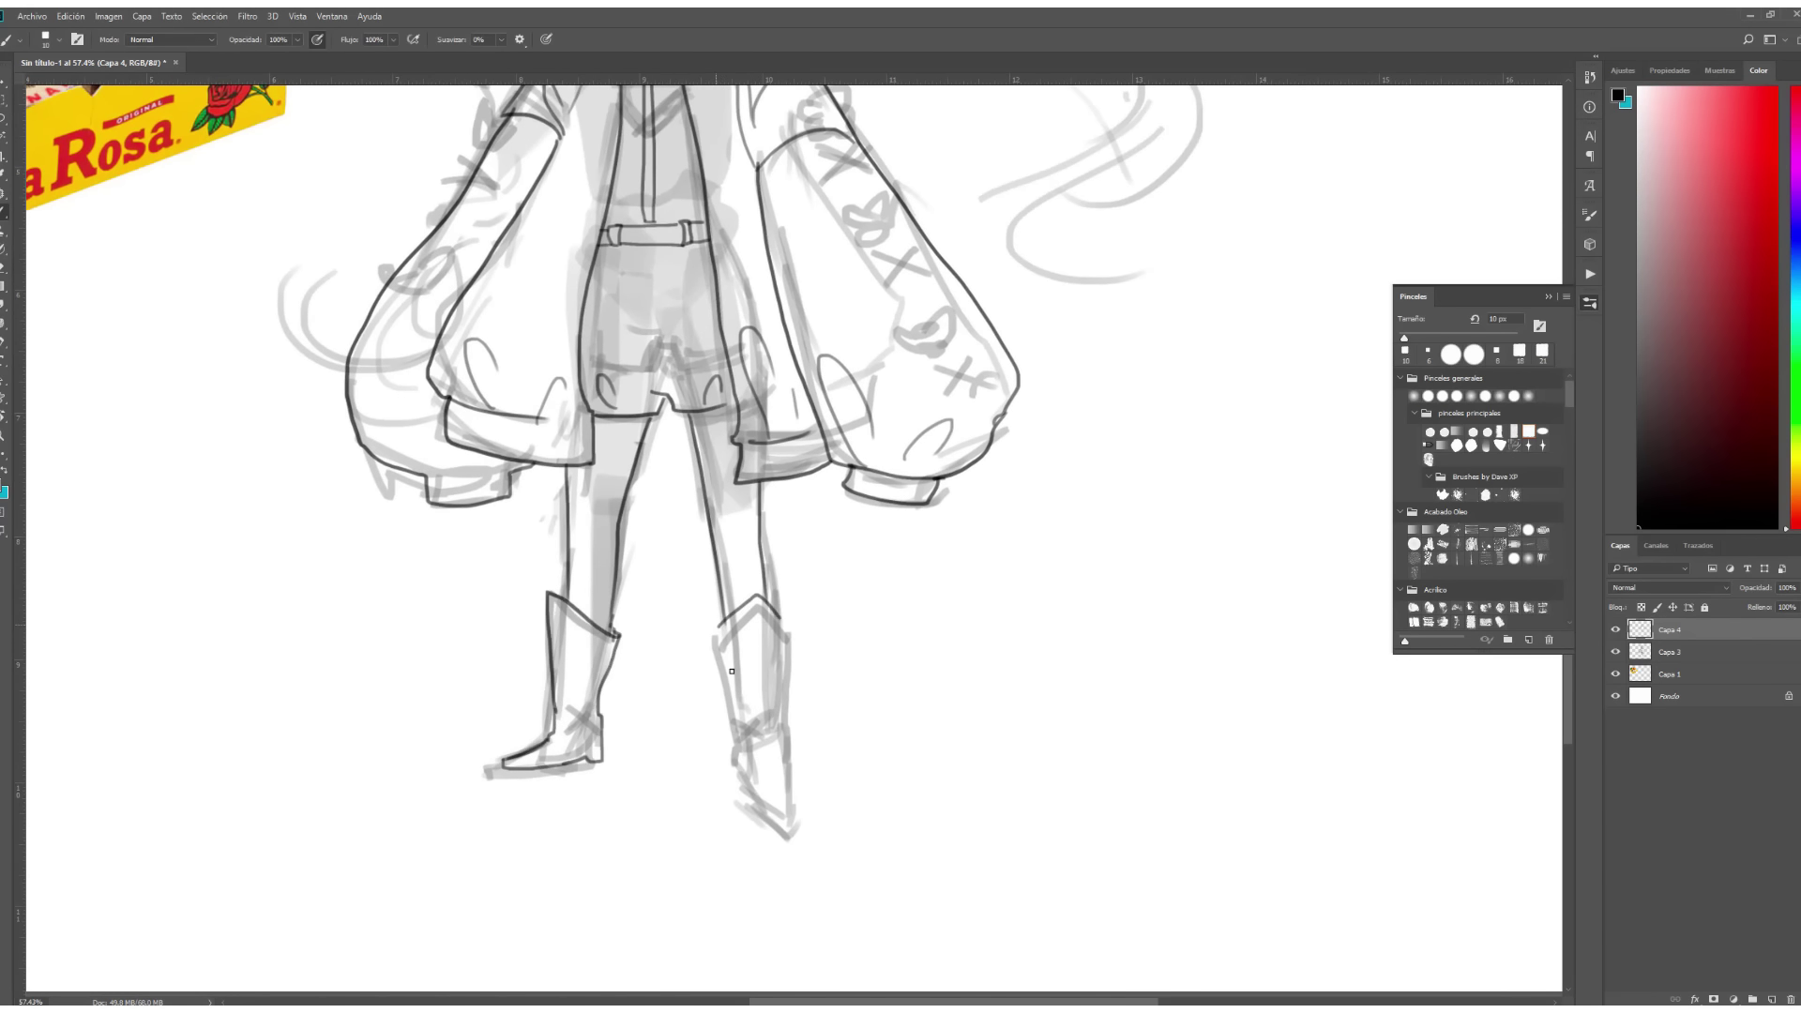
drag(742, 760, 779, 814)
Ink the long flowing hair strands of the twin tails.
key(z)
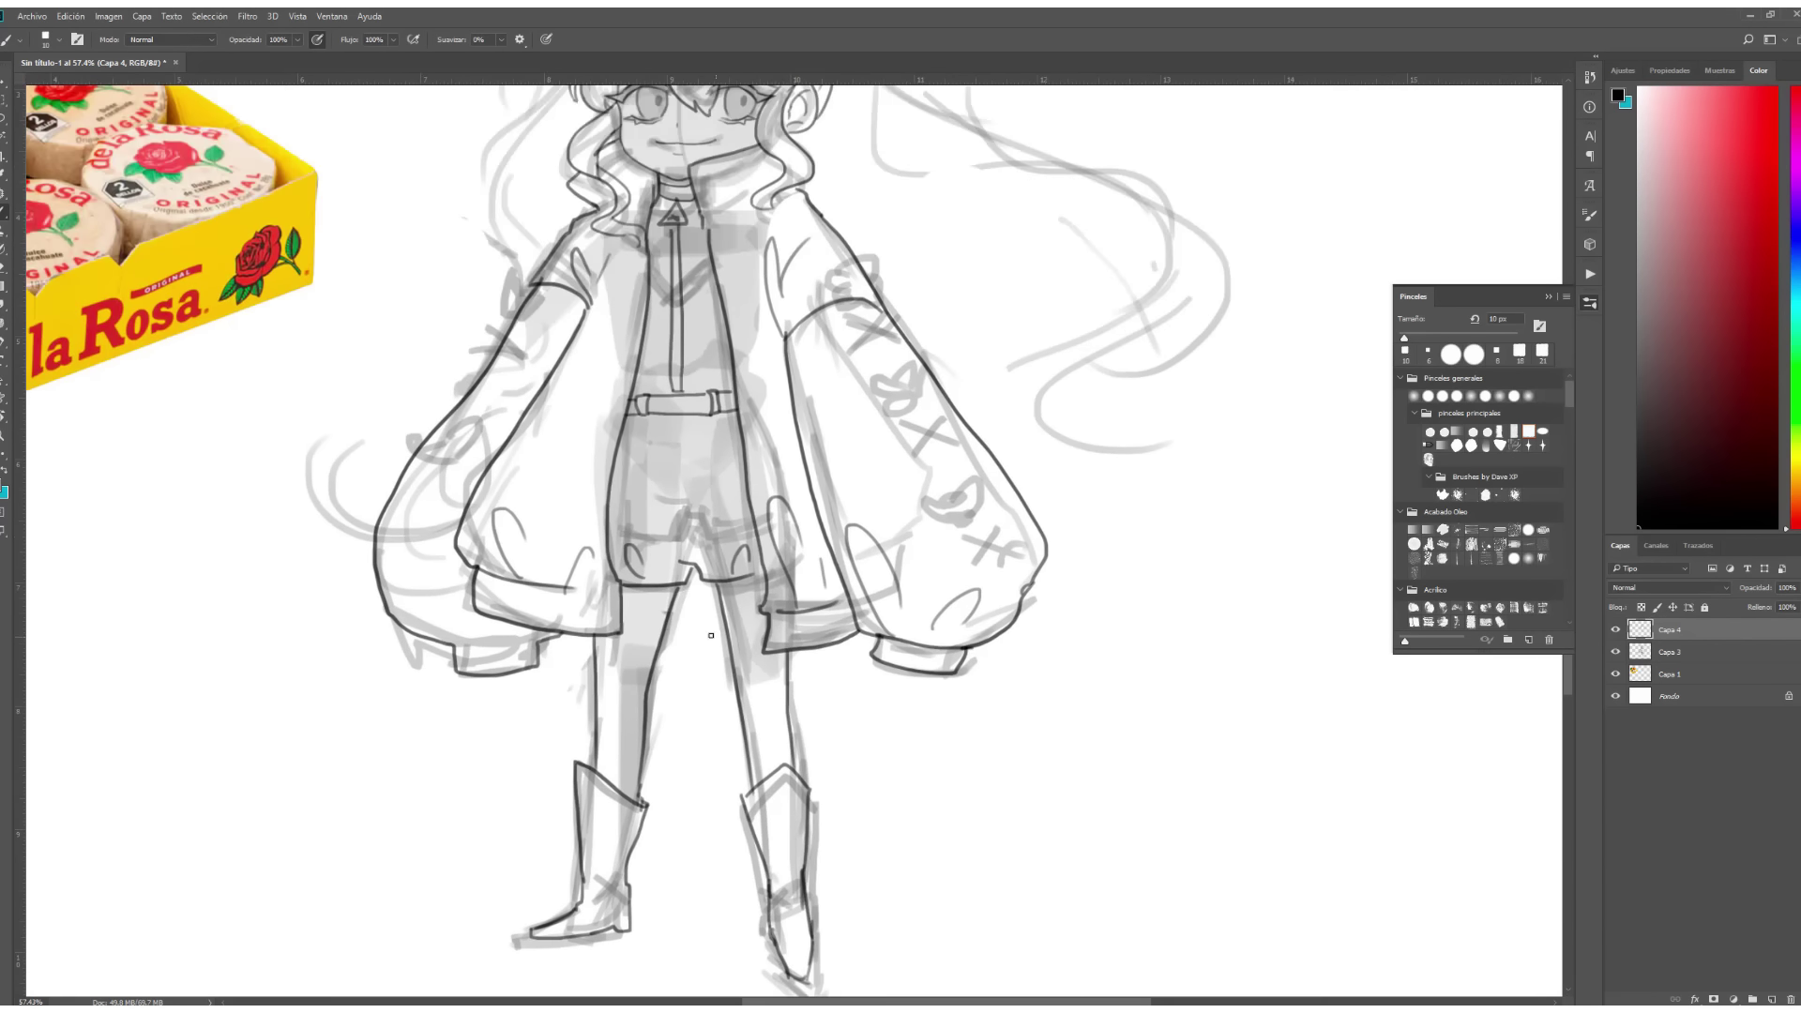
scroll(1142, 566, down, 3)
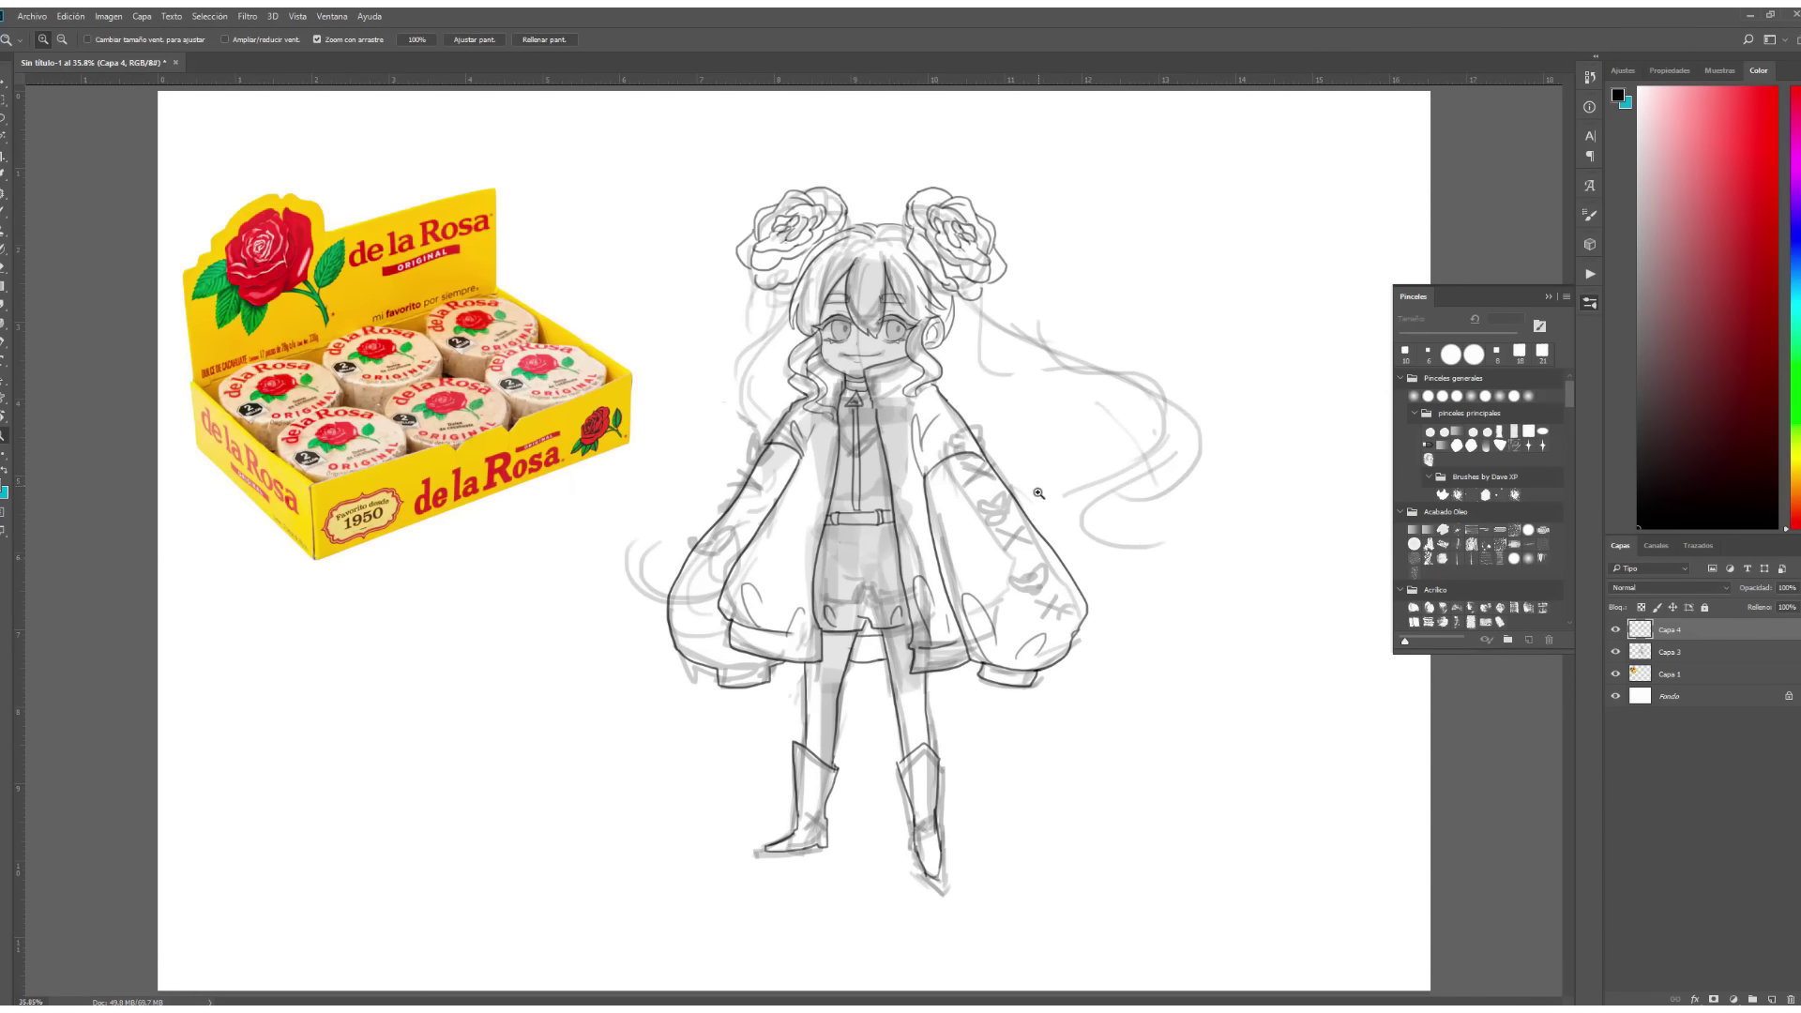
scroll(1038, 492, up, 2)
key(b)
drag(872, 319, 1126, 610)
drag(891, 376, 1023, 488)
drag(877, 438, 1126, 437)
Hide the rough sketch layer Capa 3 and bring up Filter > Licuar.
key(z)
scroll(235, 516, down, 1)
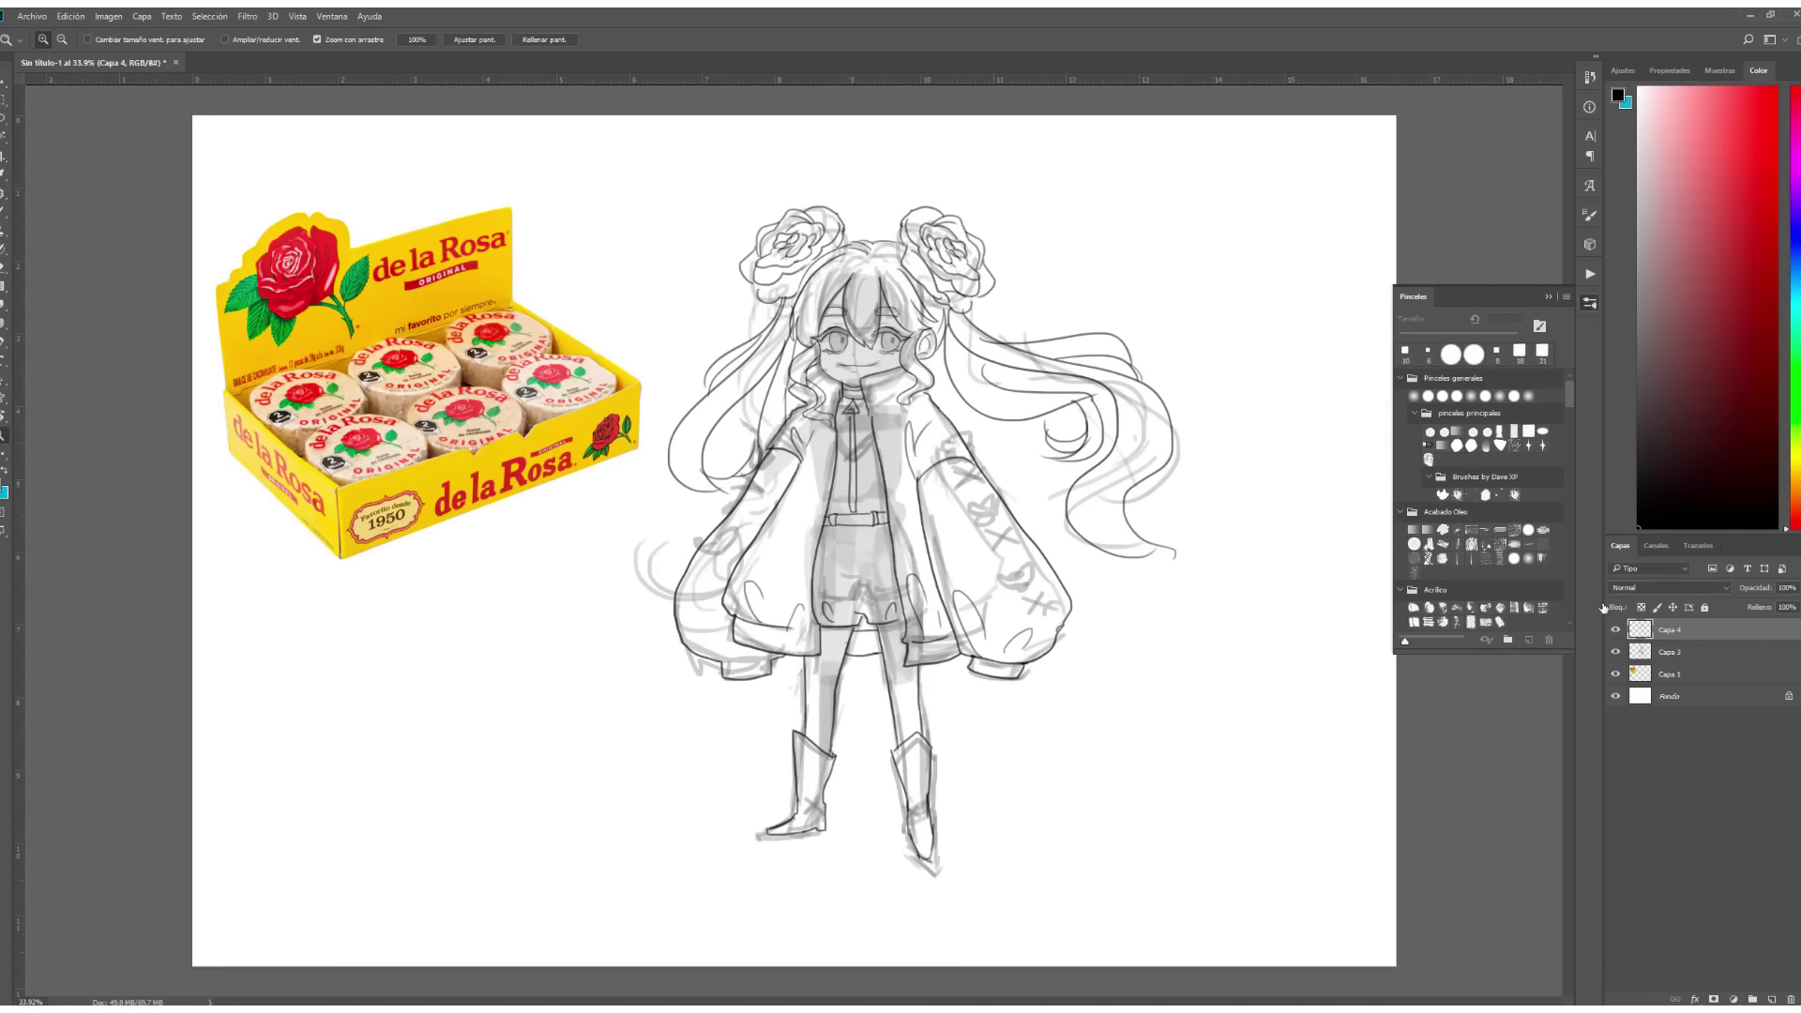
click(1616, 652)
scroll(844, 469, up, 2)
scroll(844, 469, down, 3)
key(shift+ctrl+x)
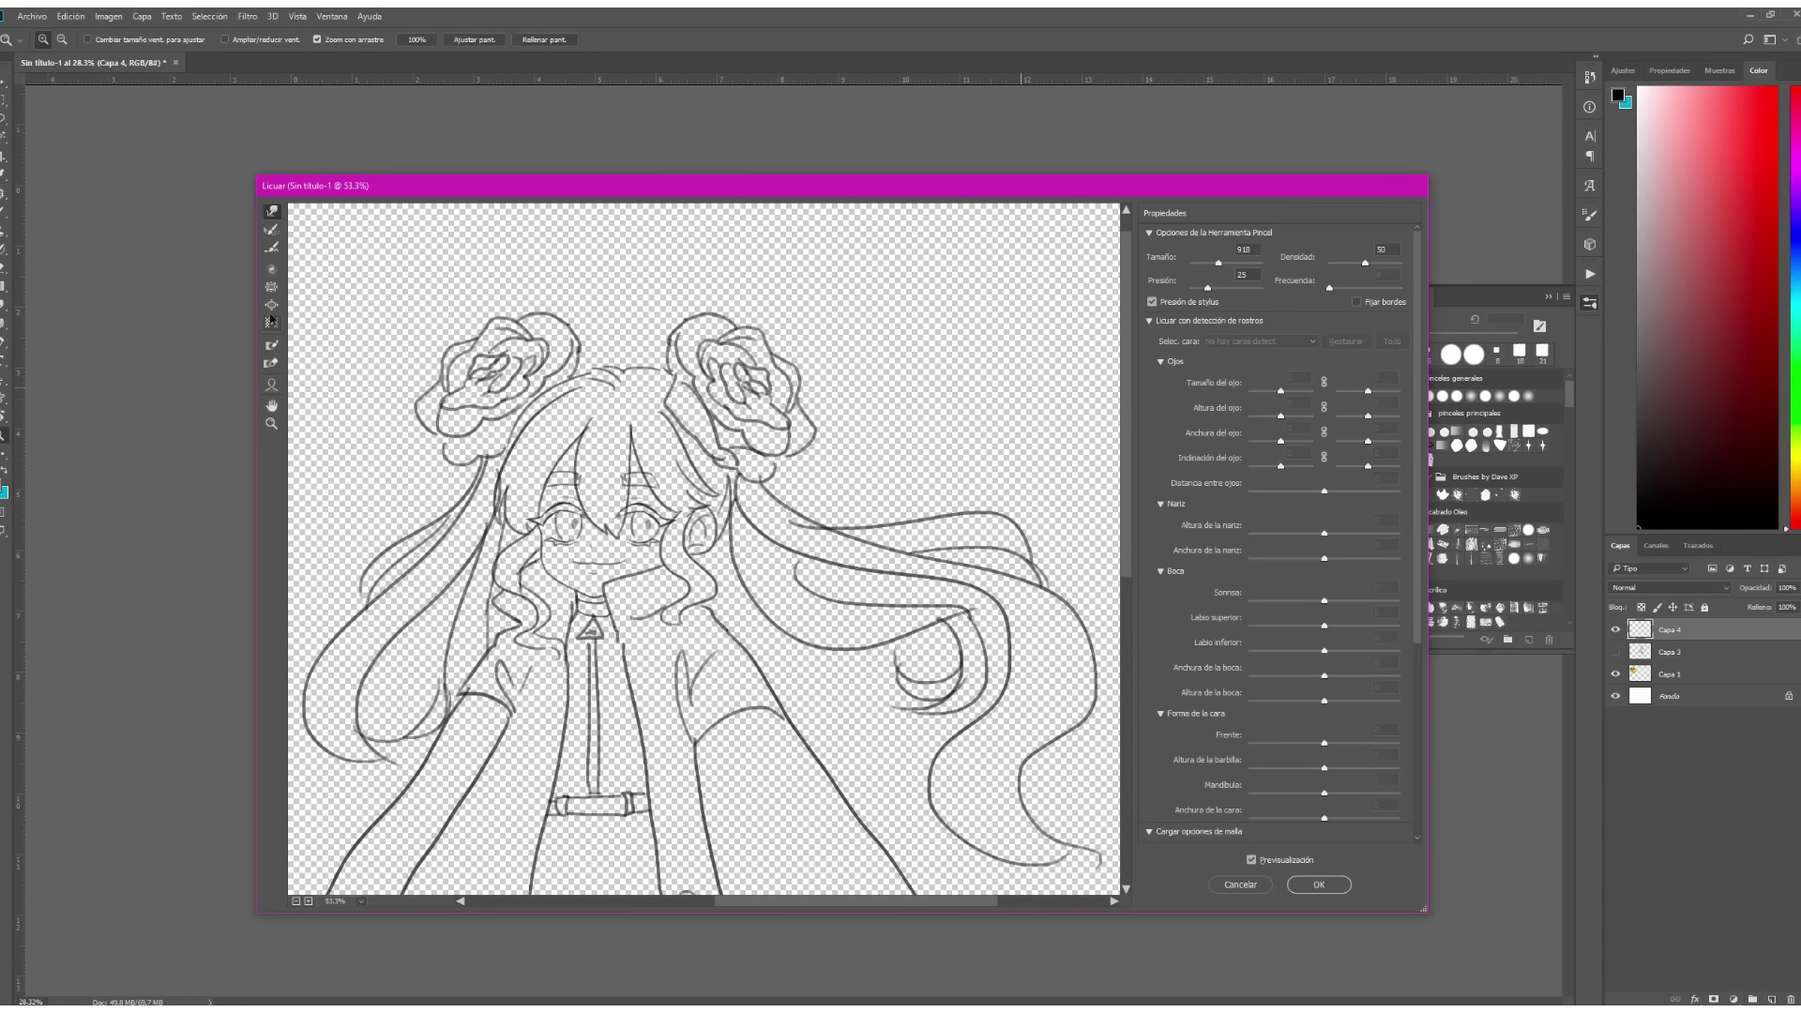
Reshape the head with a smaller Forward Warp brush and apply the Liquify.
key(bracketleft)
key(bracketleft)
key(bracketleft)
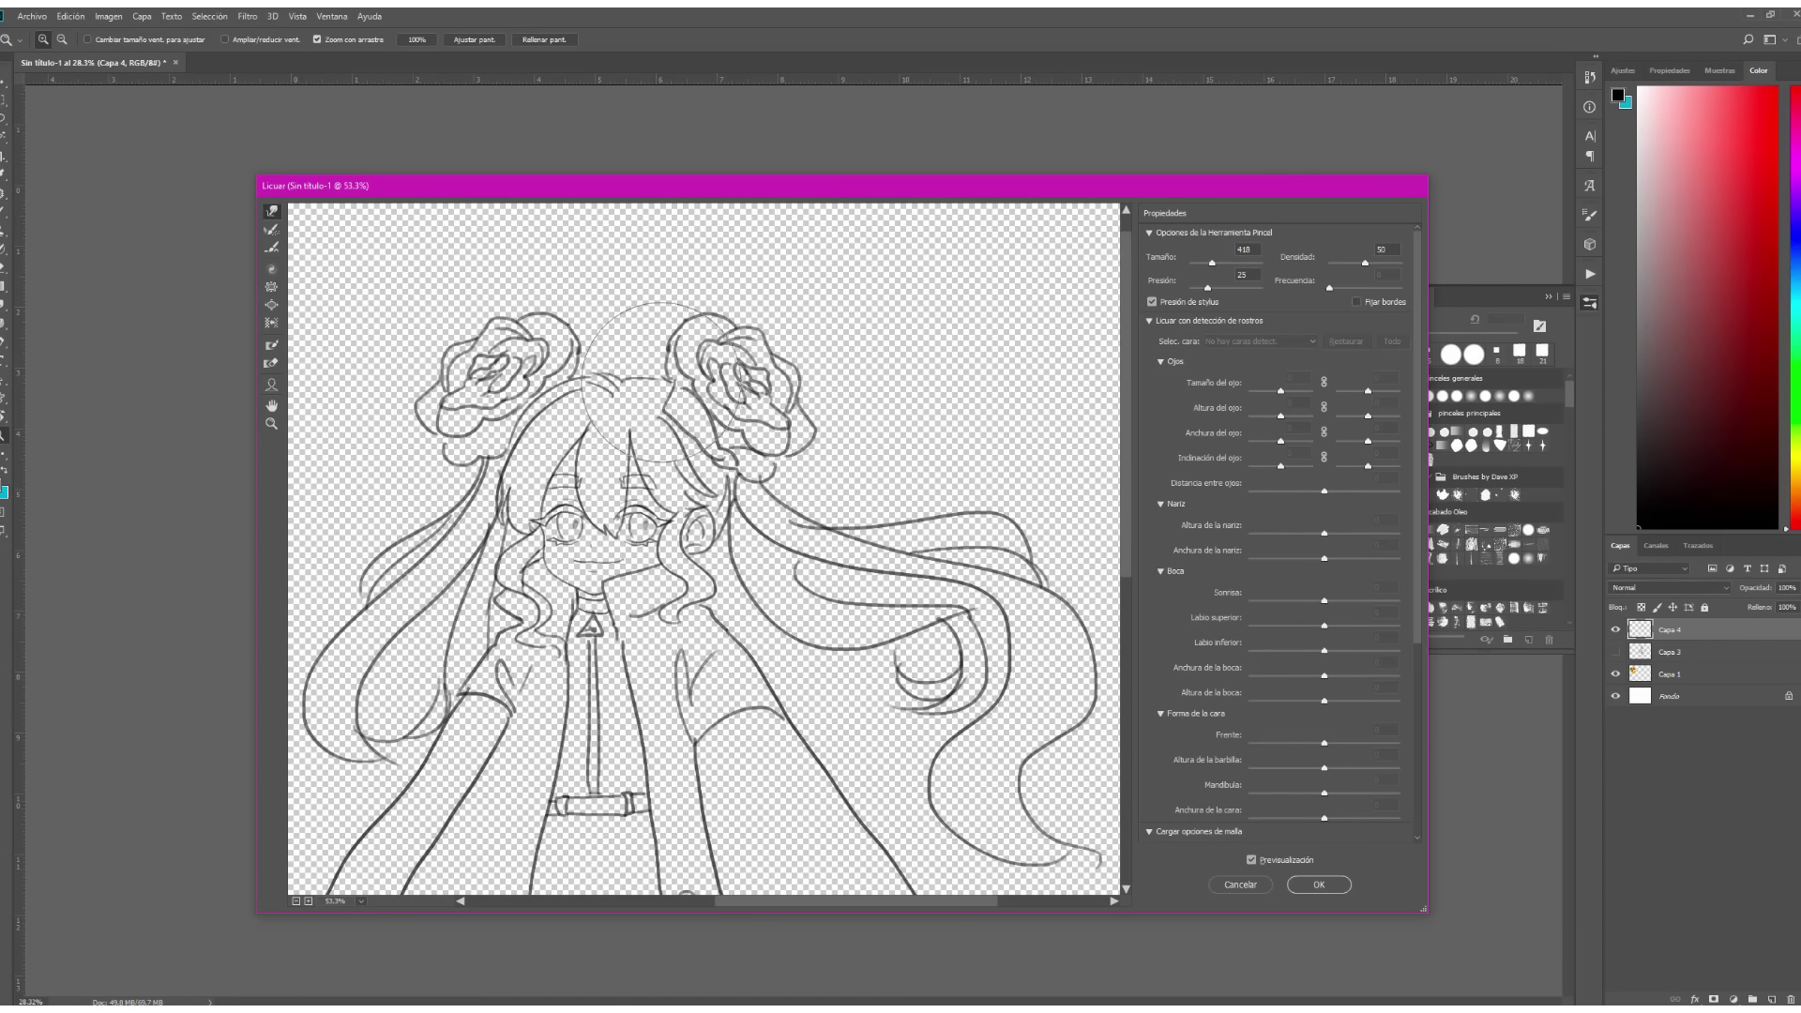
drag(657, 382, 713, 417)
key(Return)
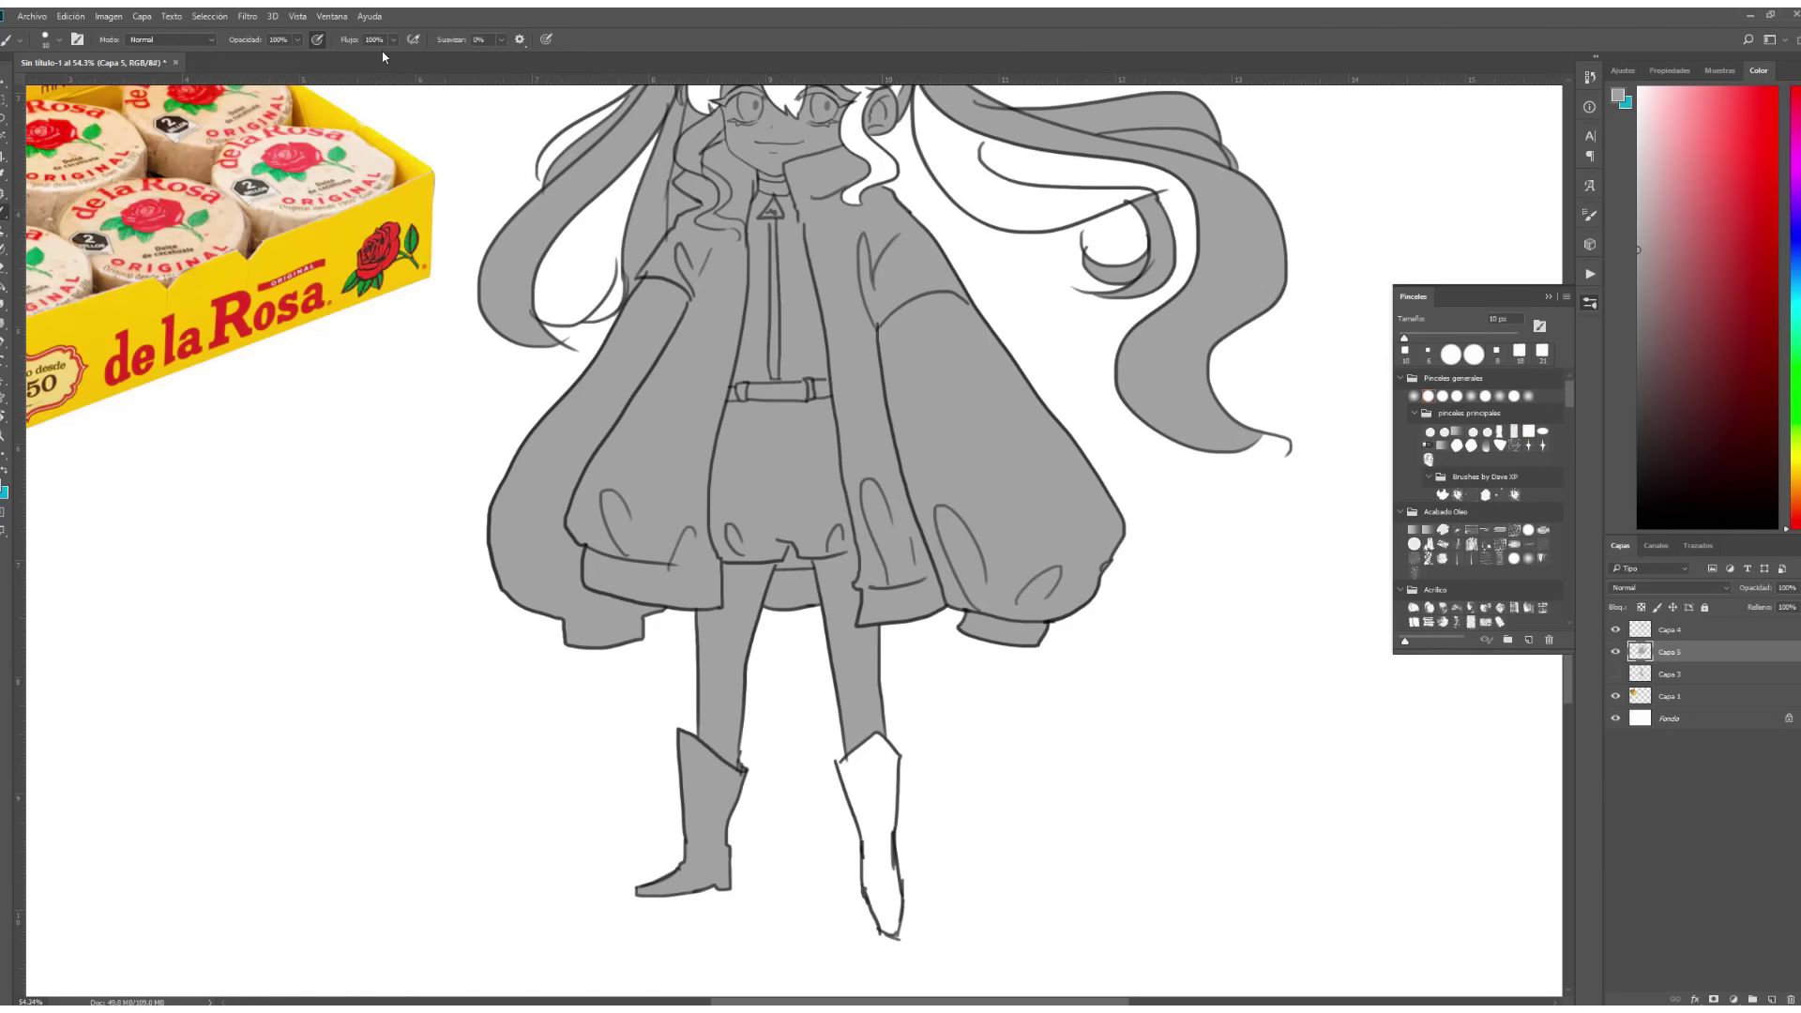
Paint flat grey into the right boot and across the hair strands on Capa 5.
mouse_move(870, 803)
mouse_down()
mouse_move(849, 768)
mouse_move(877, 901)
mouse_up()
drag(863, 835, 877, 915)
drag(849, 423, 814, 779)
mouse_move(600, 394)
mouse_down()
mouse_move(720, 376)
mouse_move(798, 394)
mouse_move(900, 525)
mouse_move(844, 572)
mouse_up()
drag(985, 563, 848, 404)
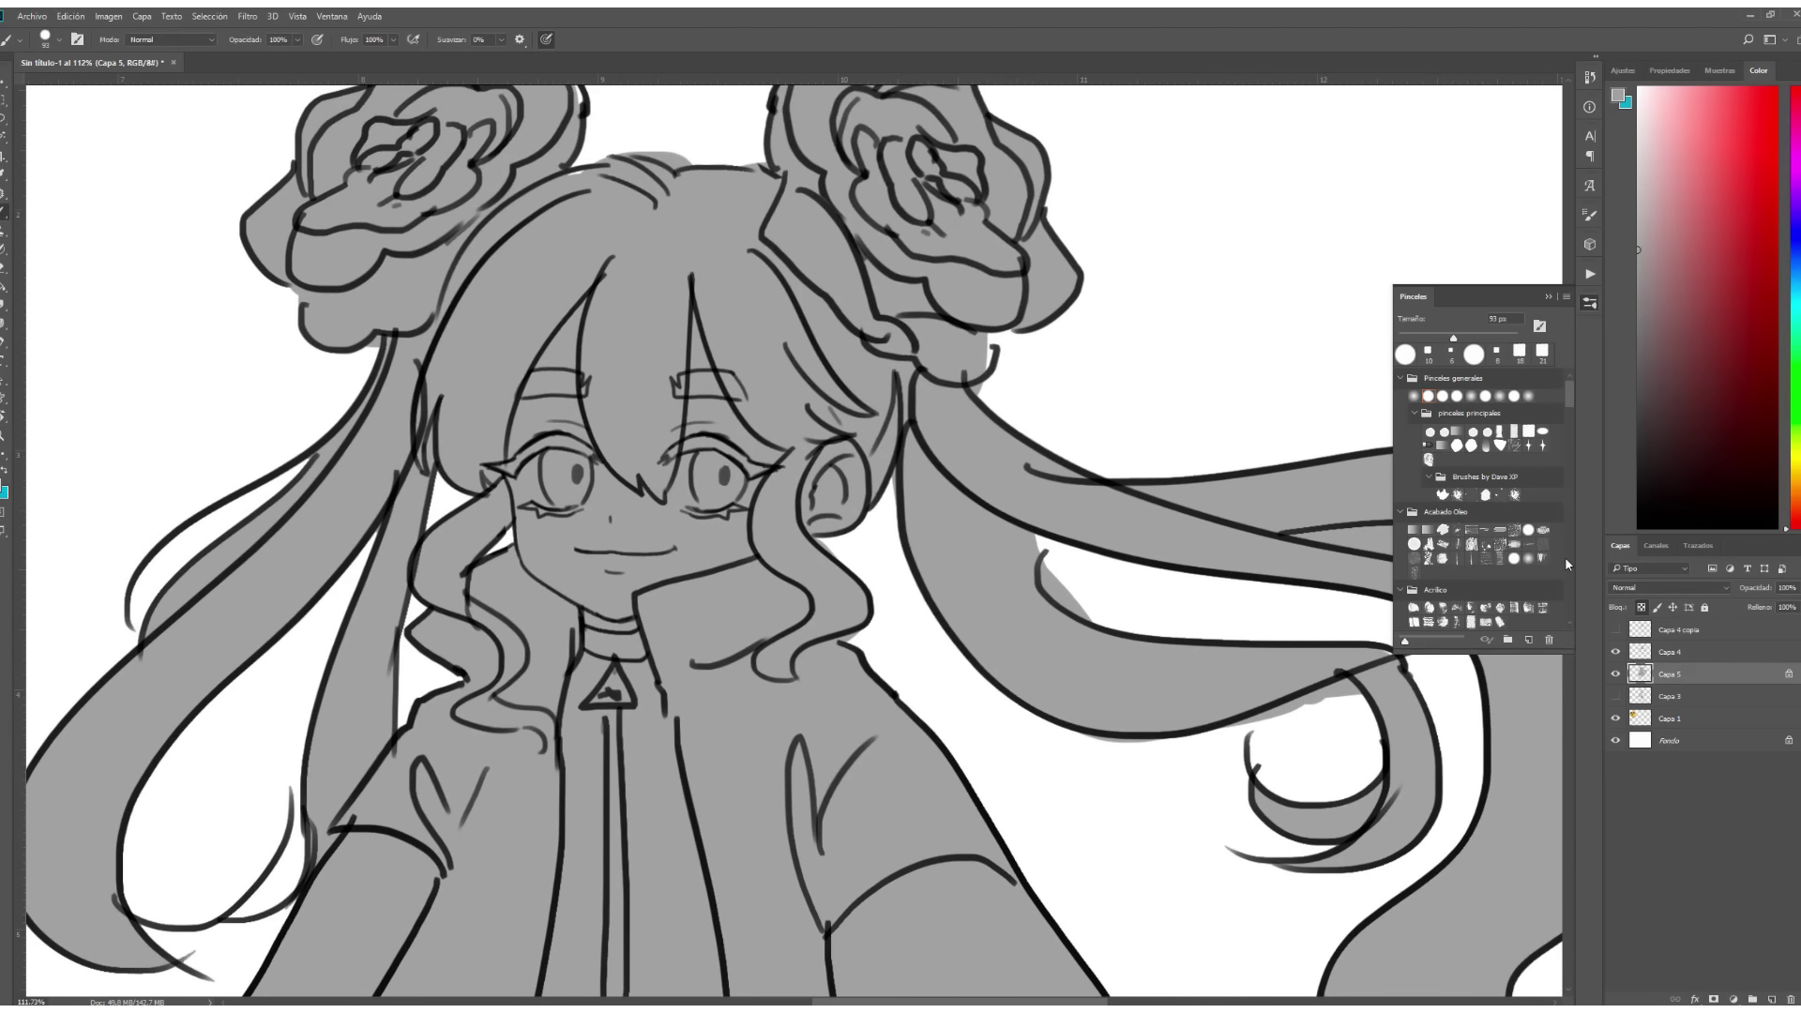
Lighten the grey base fill with Hue/Saturation.
key(ctrl+u)
drag(1307, 515, 1351, 515)
key(Return)
Airbrush dark shading under the bangs, along the hair, over both eyes and the left cheek.
drag(713, 319, 741, 469)
drag(563, 300, 525, 488)
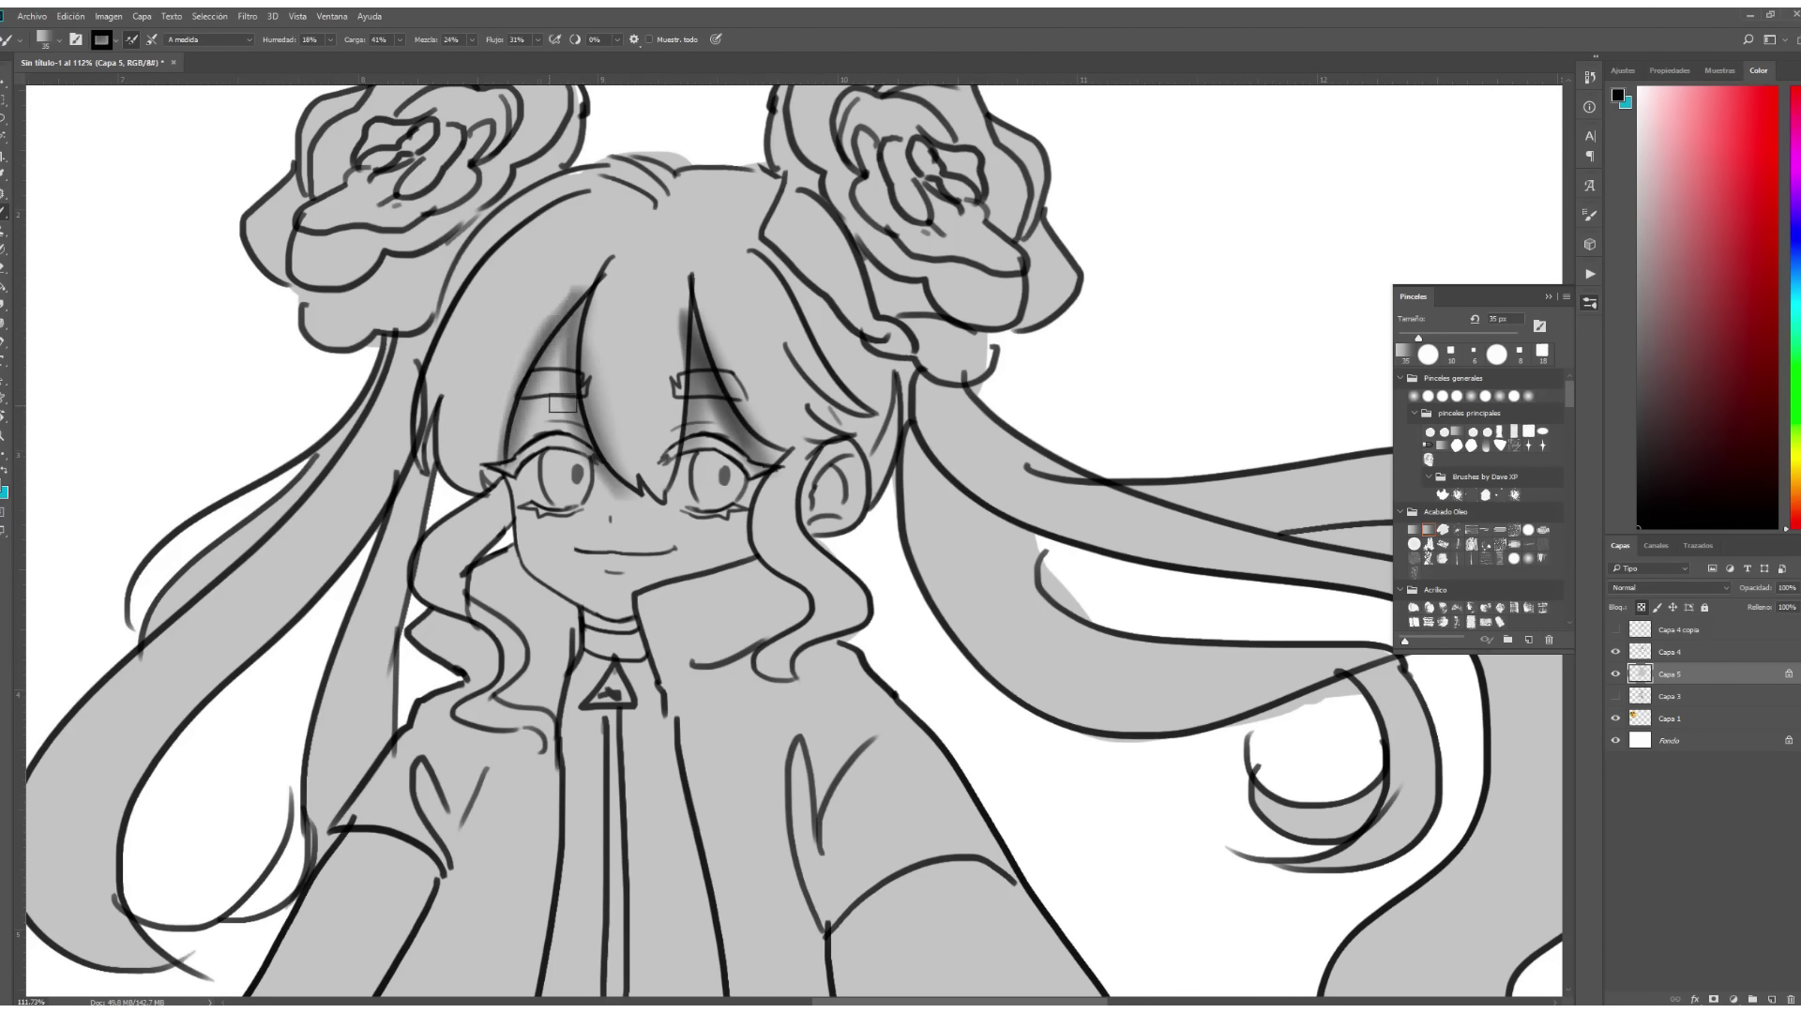
drag(713, 451, 741, 497)
drag(554, 451, 577, 498)
drag(1412, 343, 1406, 344)
drag(506, 441, 572, 464)
drag(675, 441, 739, 460)
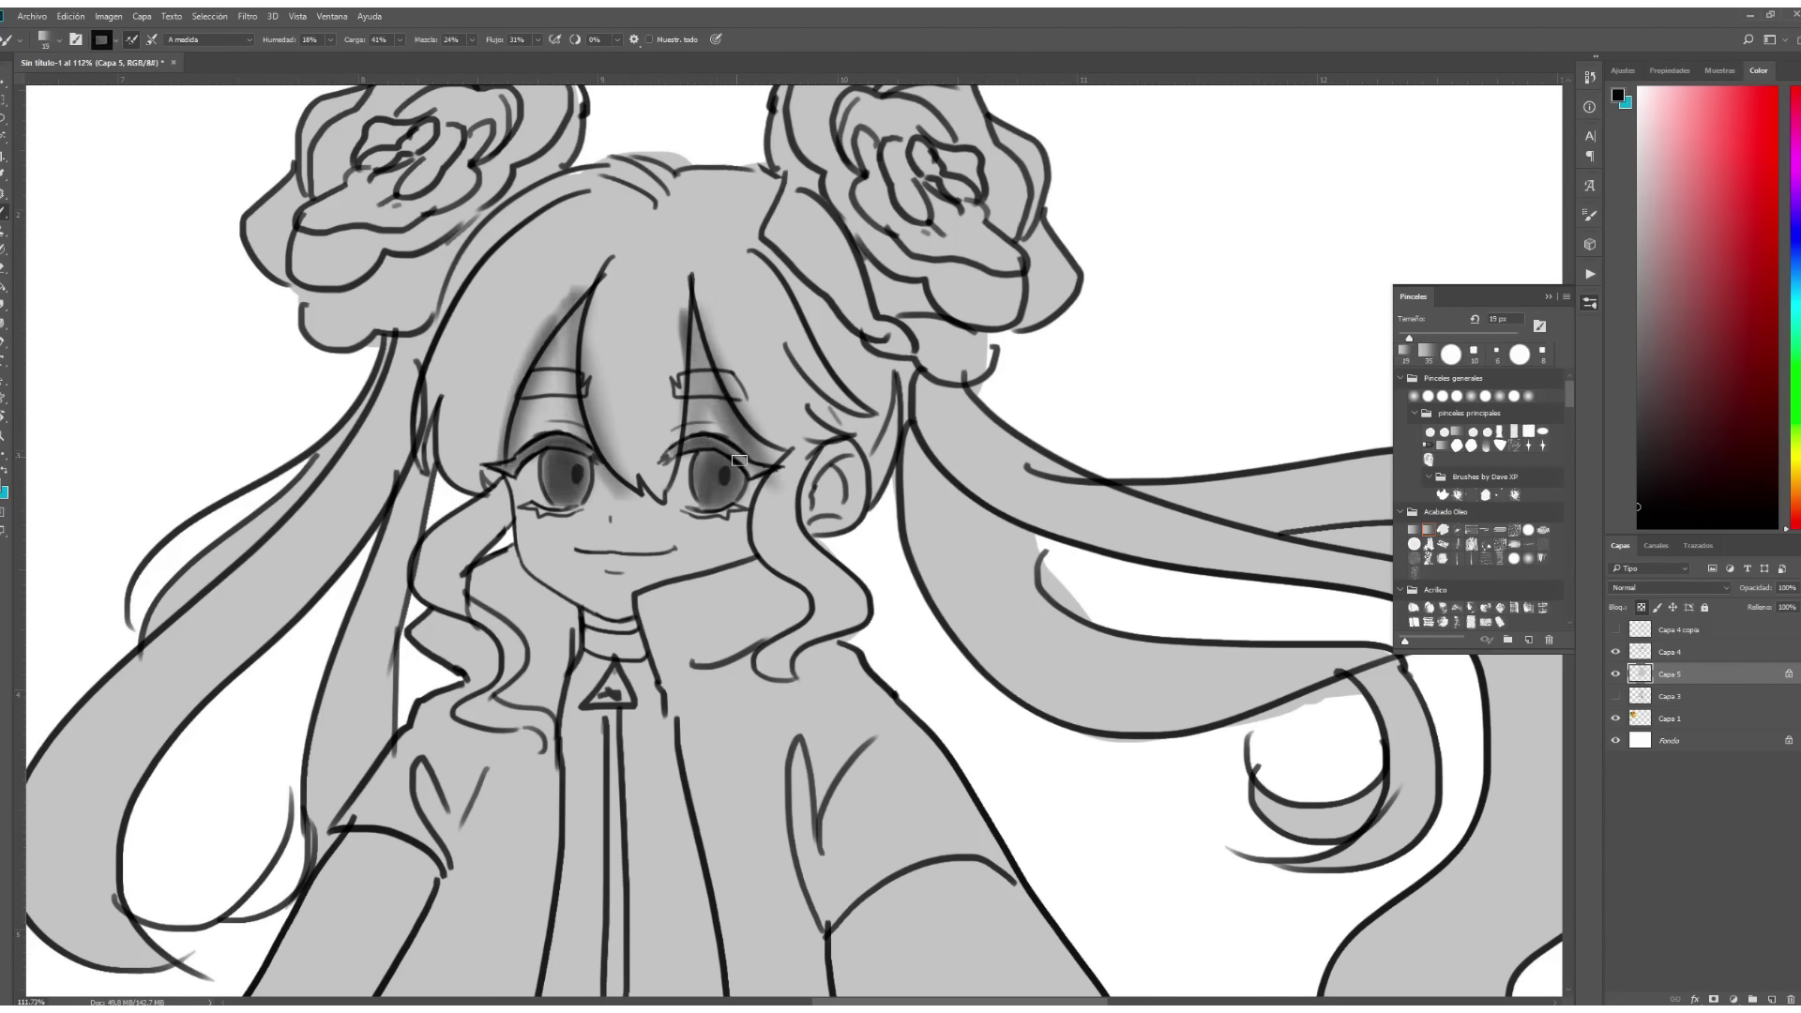
drag(530, 512, 553, 577)
On Capa 4, darken both eyes with a sampled grey and spread it across them.
click(1670, 651)
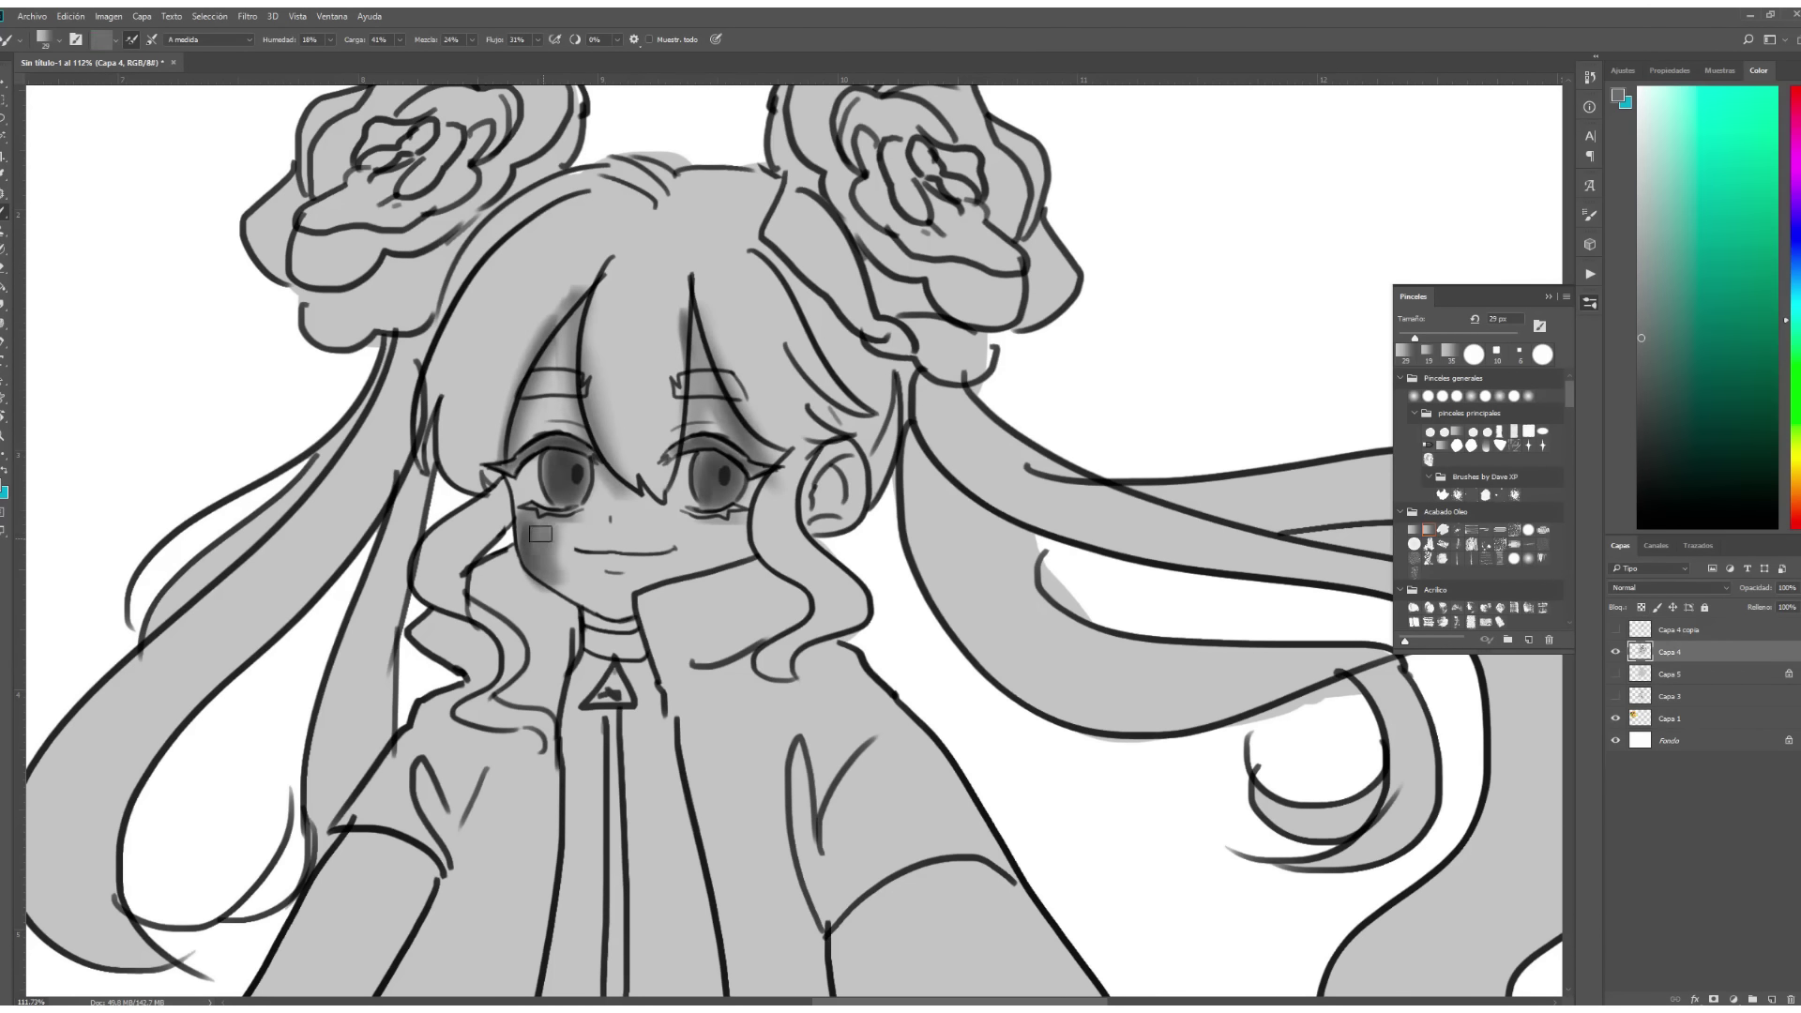
alt+click(676, 484)
mouse_move(563, 464)
mouse_down()
mouse_move(561, 502)
mouse_move(624, 516)
mouse_up()
drag(694, 460, 723, 507)
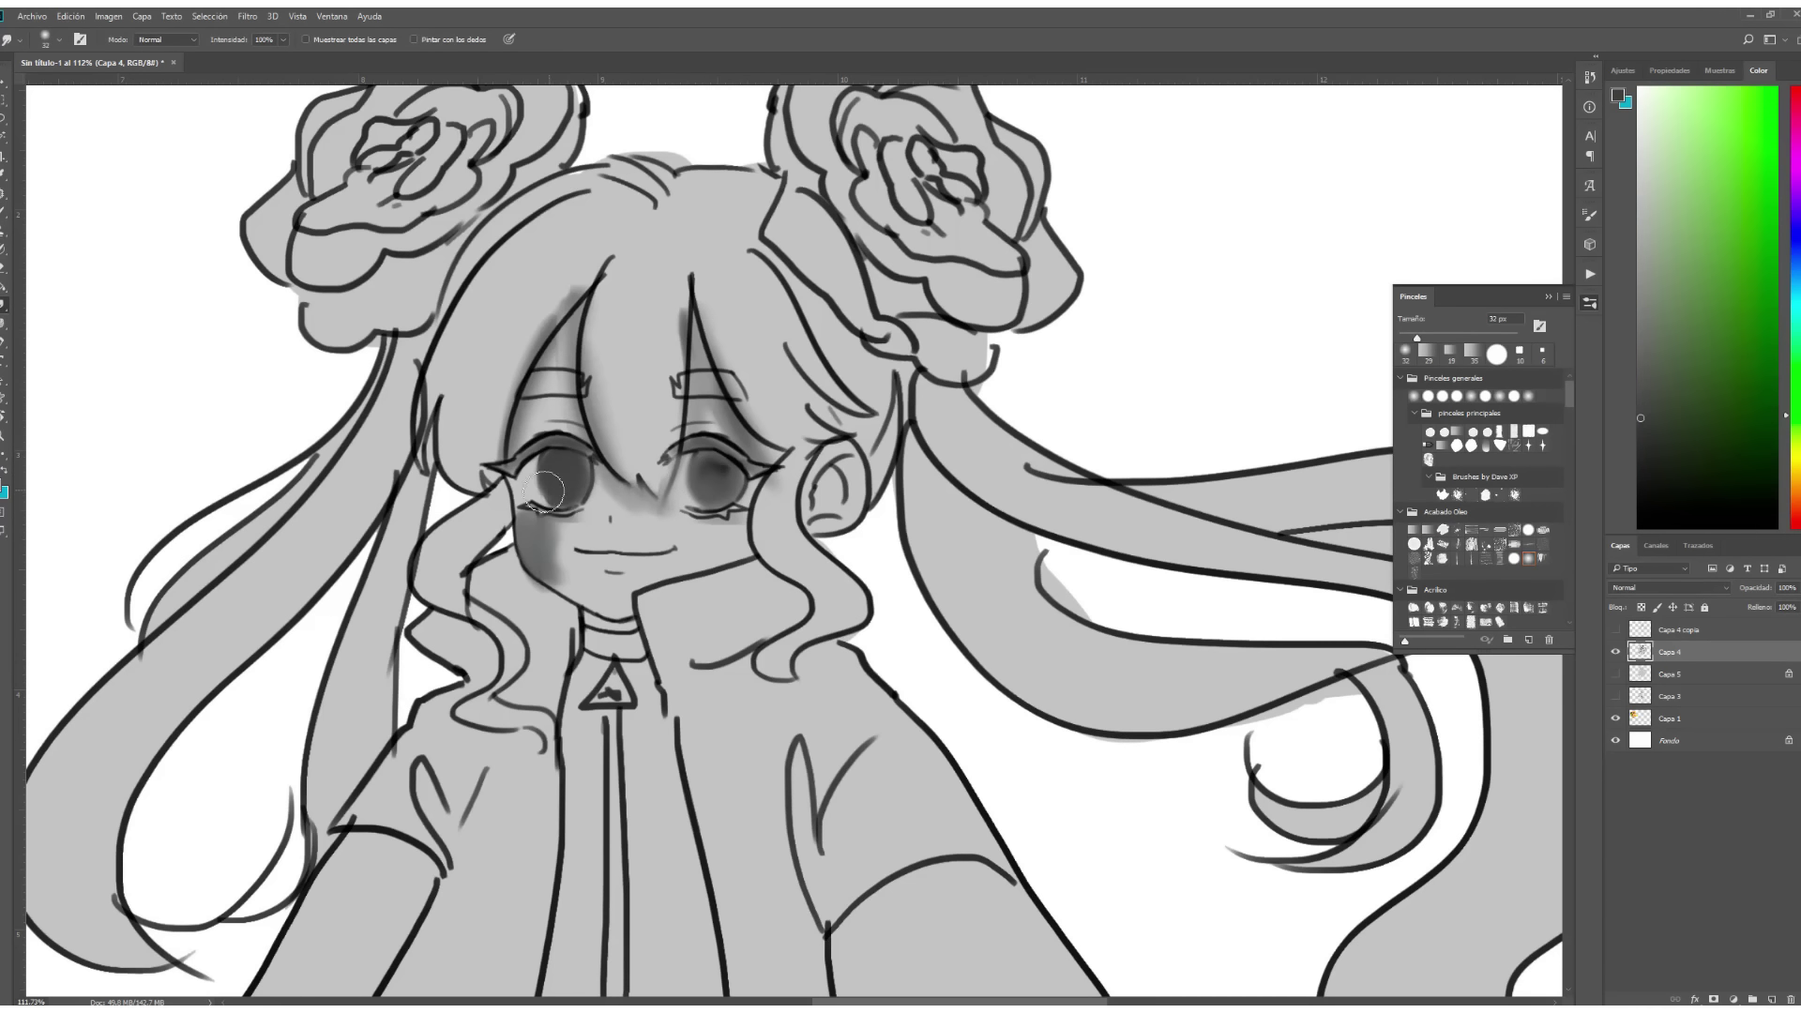
mouse_move(535, 474)
mouse_down()
mouse_move(563, 591)
mouse_move(530, 577)
mouse_move(633, 619)
mouse_up()
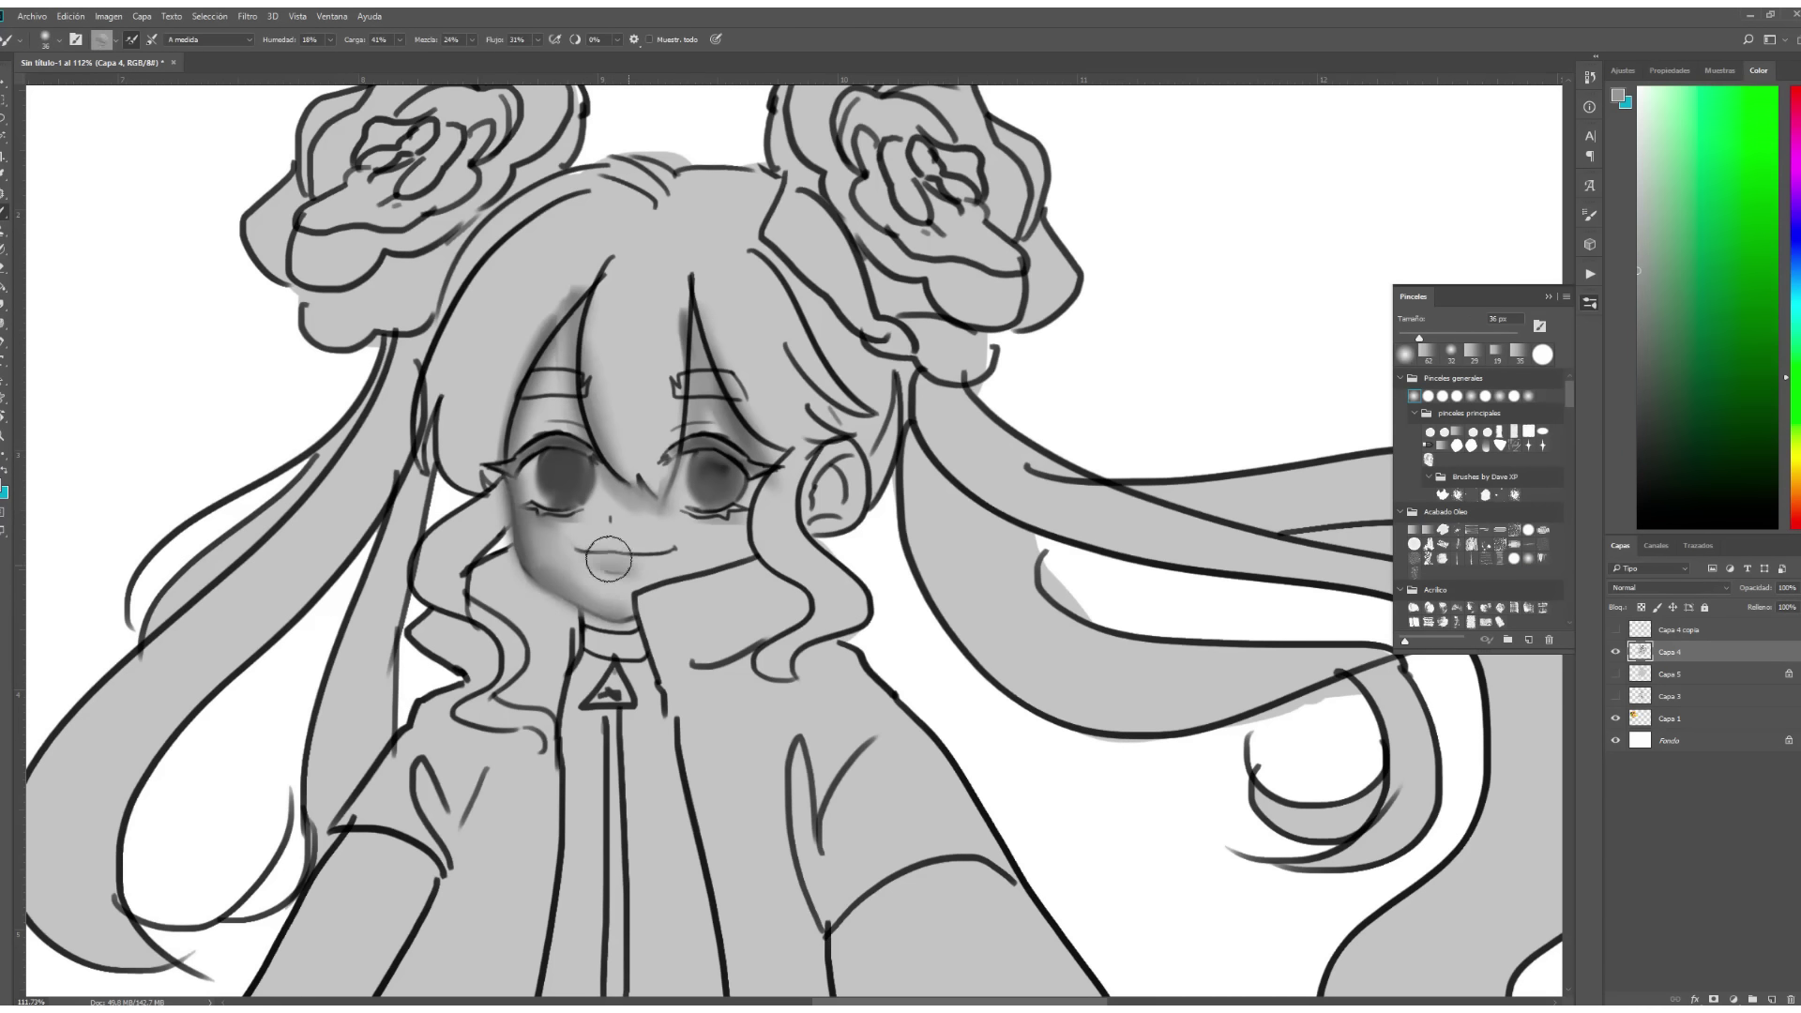
Blend the cheek and mouth shading, then sample greys and set the colour to black.
click(1414, 395)
mouse_move(581, 544)
mouse_down()
mouse_move(685, 549)
mouse_move(581, 563)
mouse_up()
click(1428, 529)
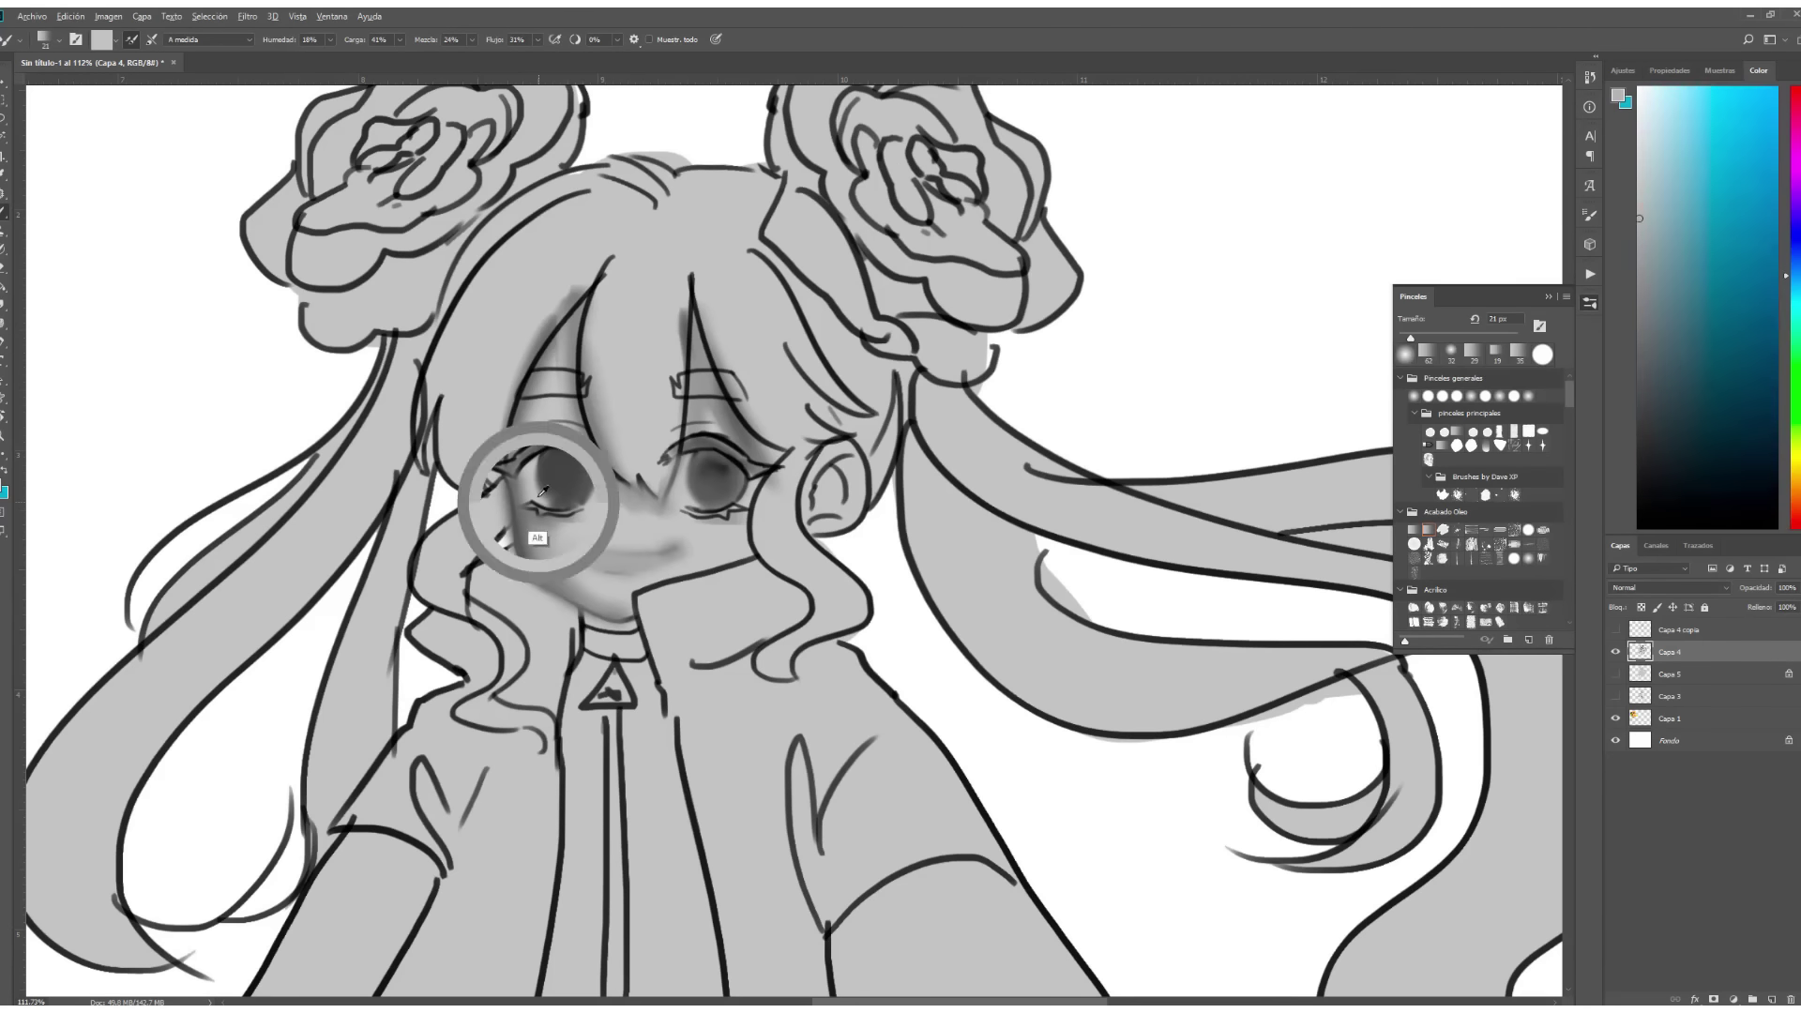
alt+click(523, 503)
alt+click(713, 456)
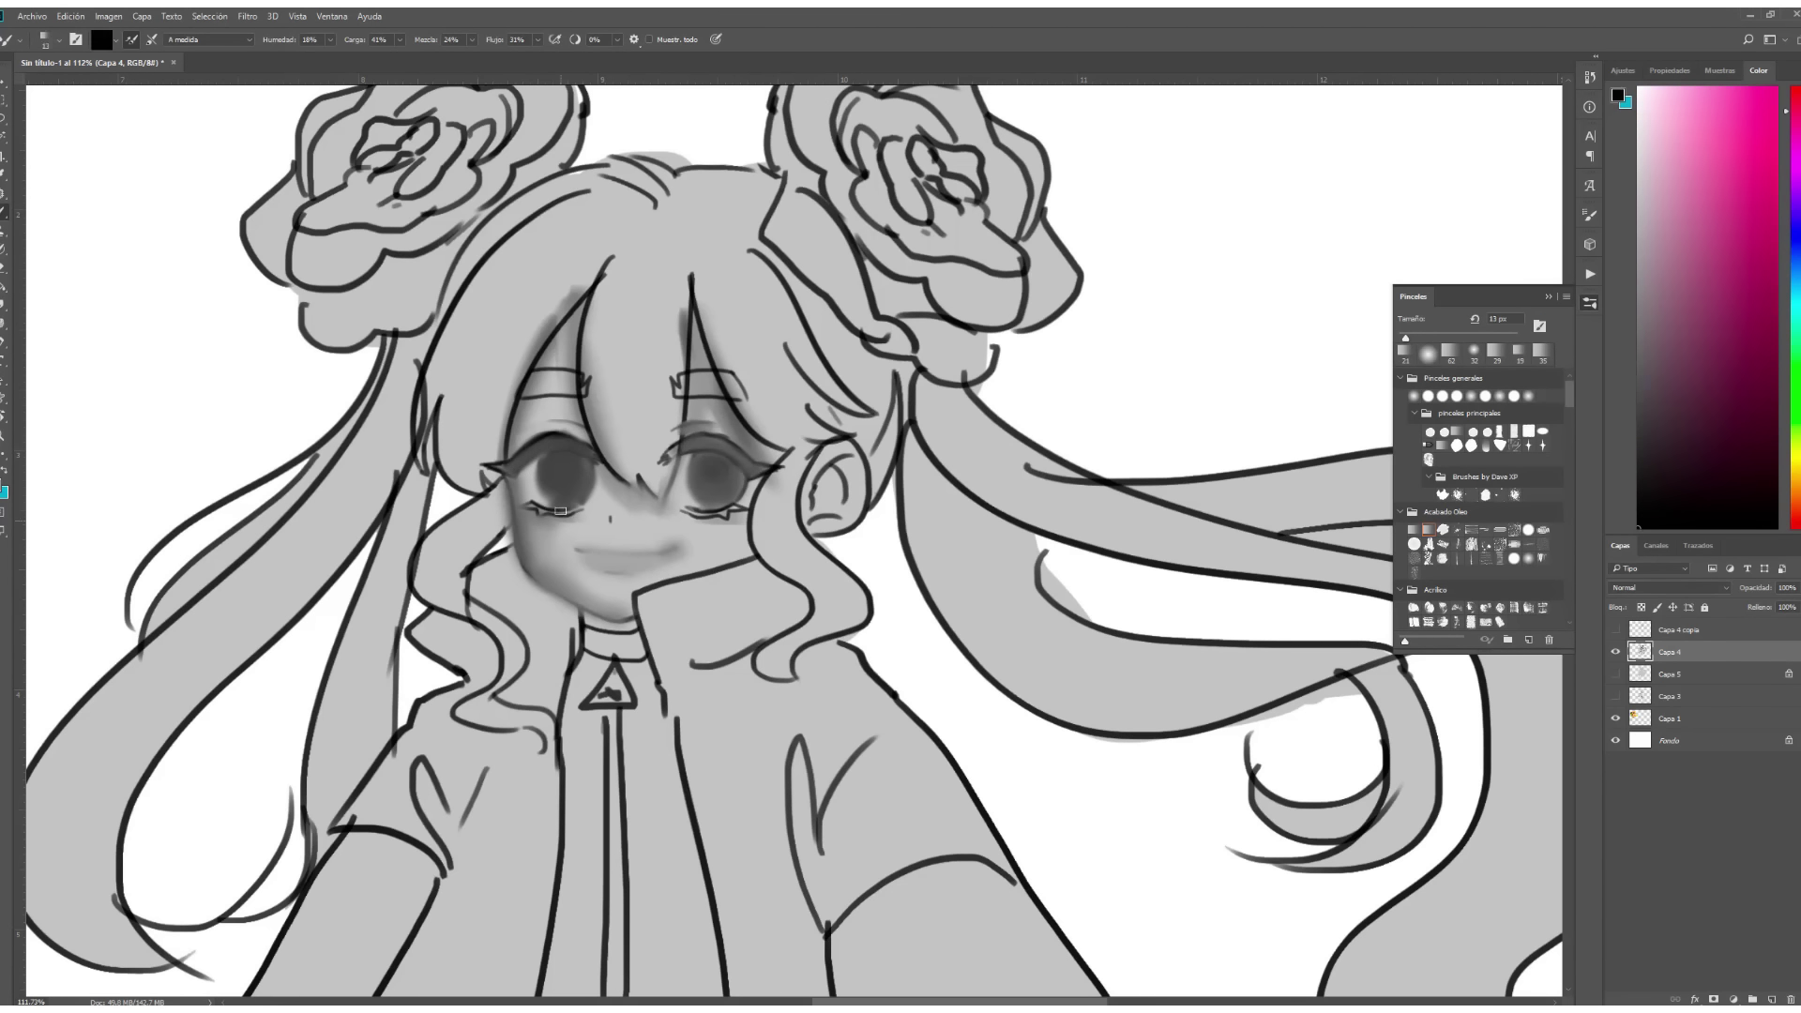
alt+click(613, 521)
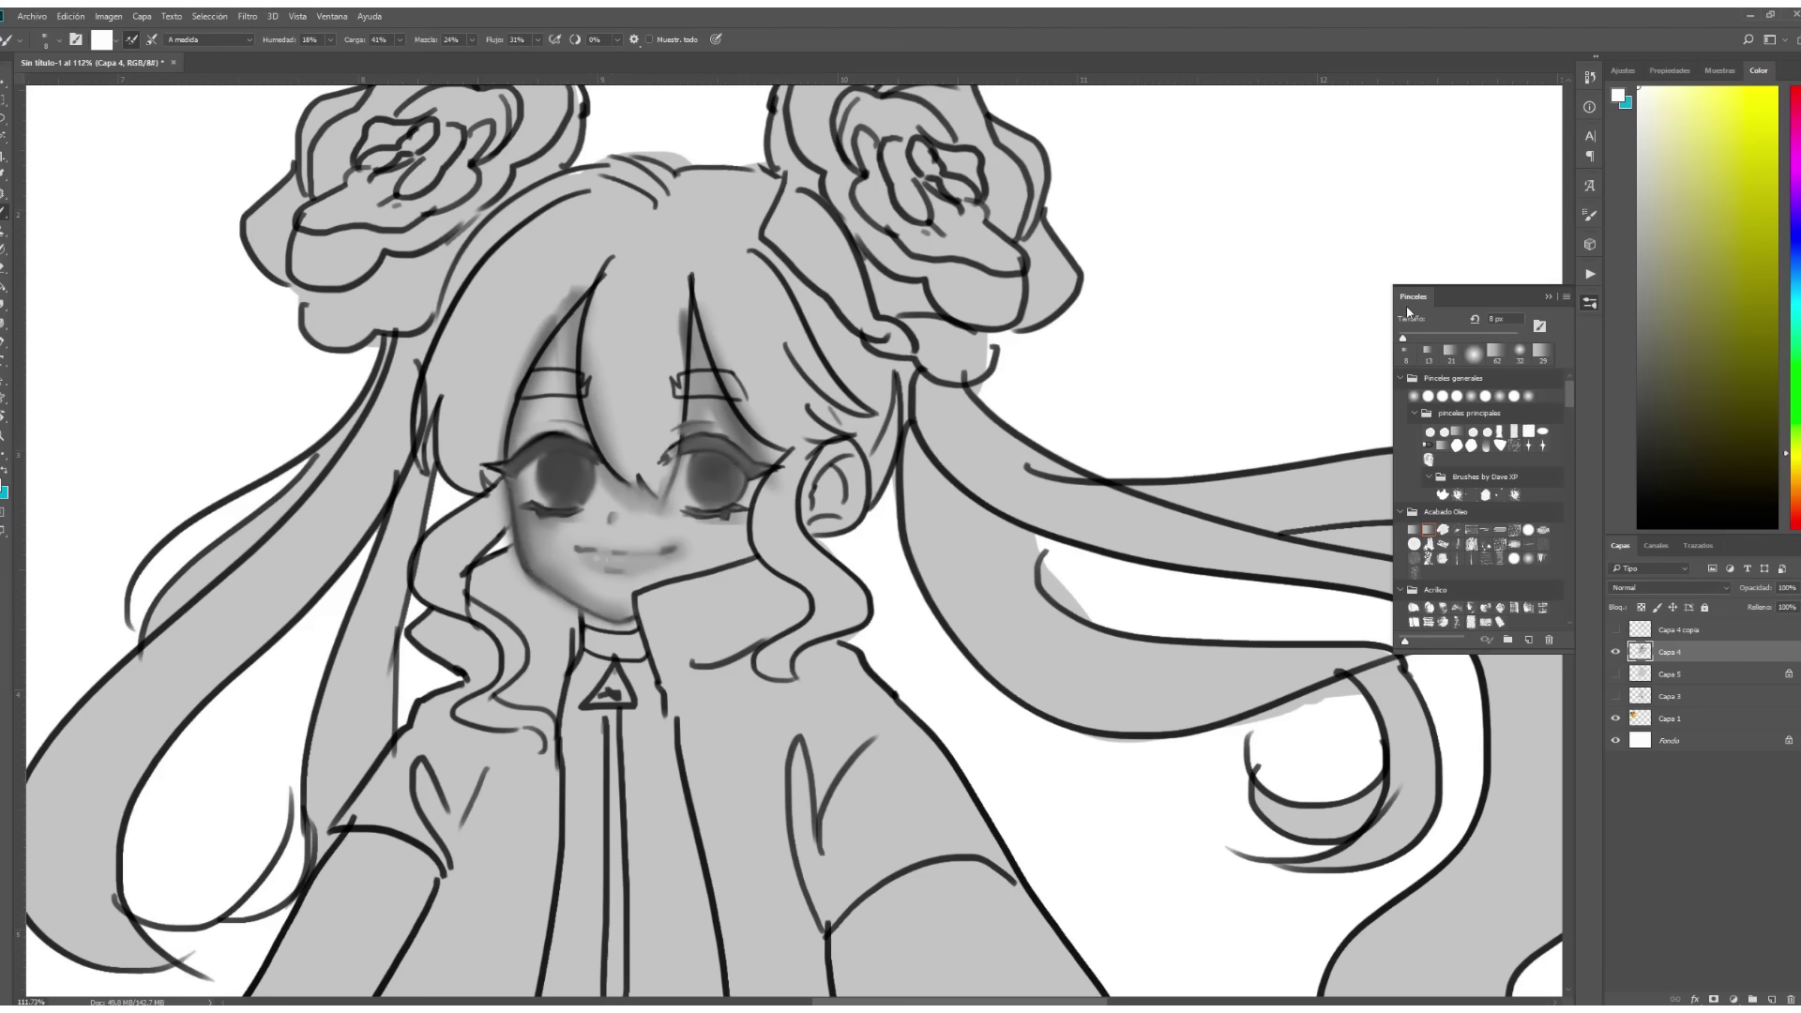
alt+click(568, 483)
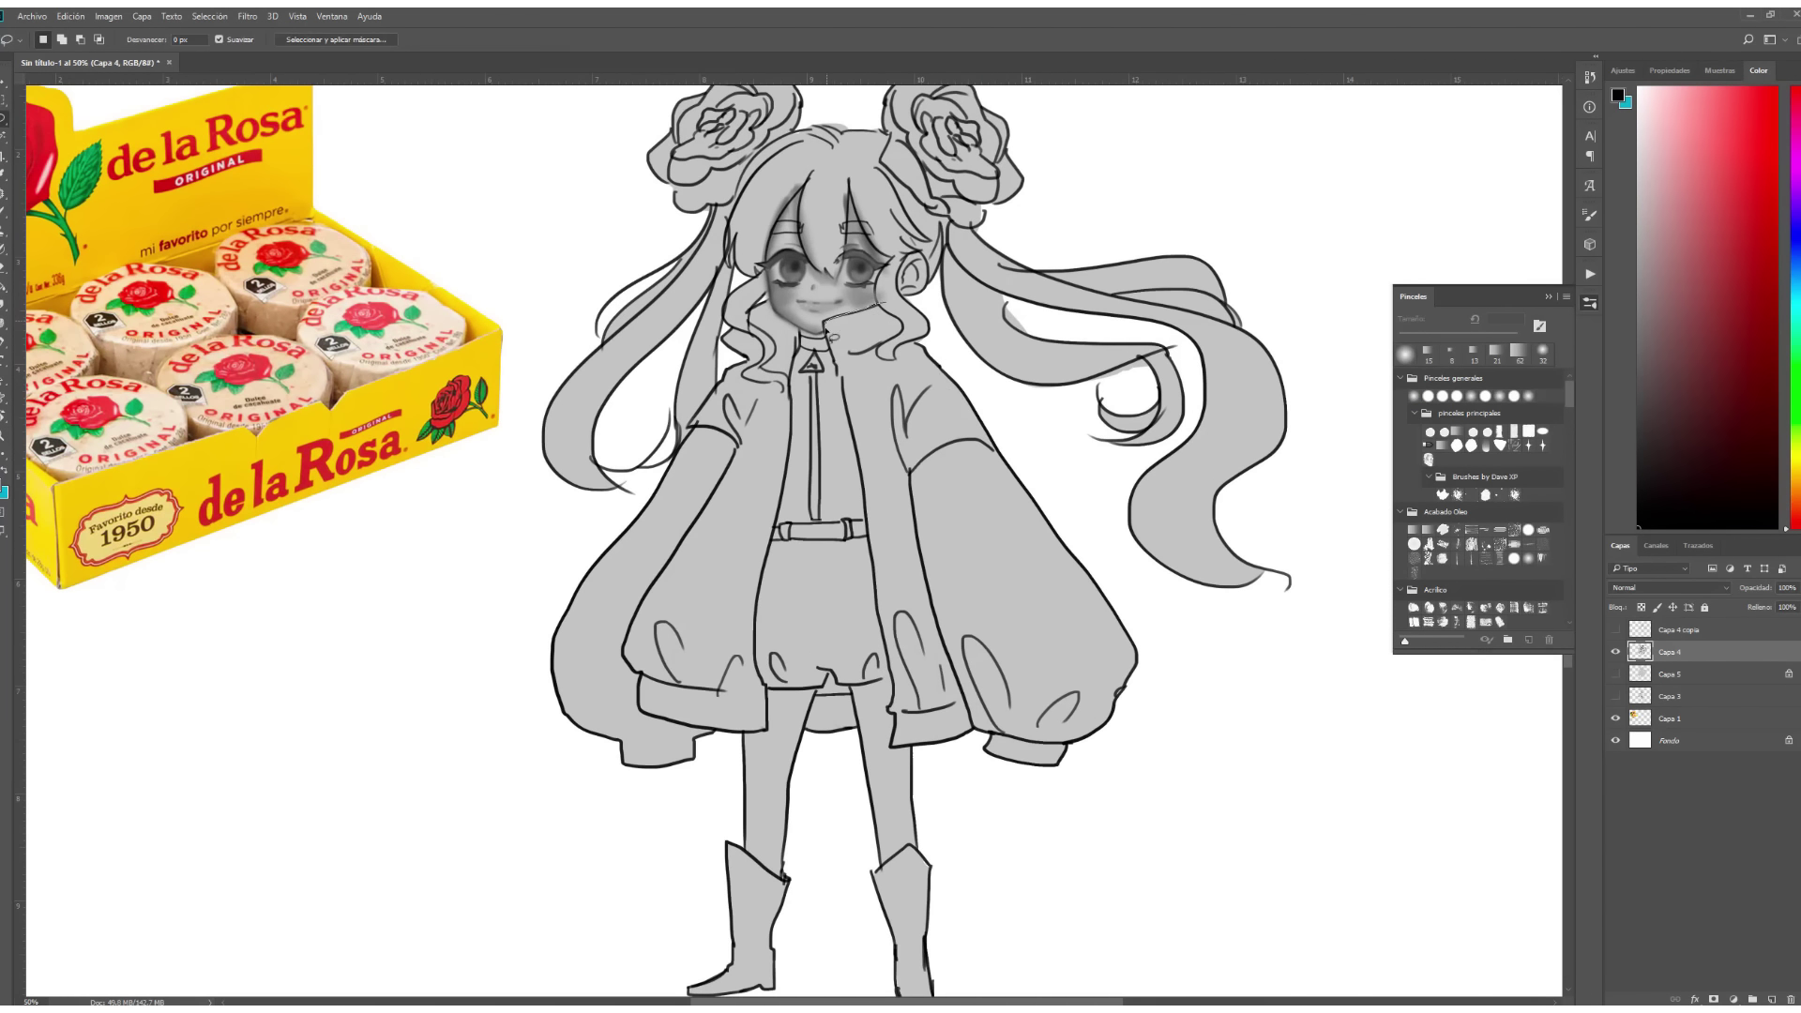
Blend and darken the coat shading on both sleeves, the shoulder and the collar.
drag(829, 330, 737, 743)
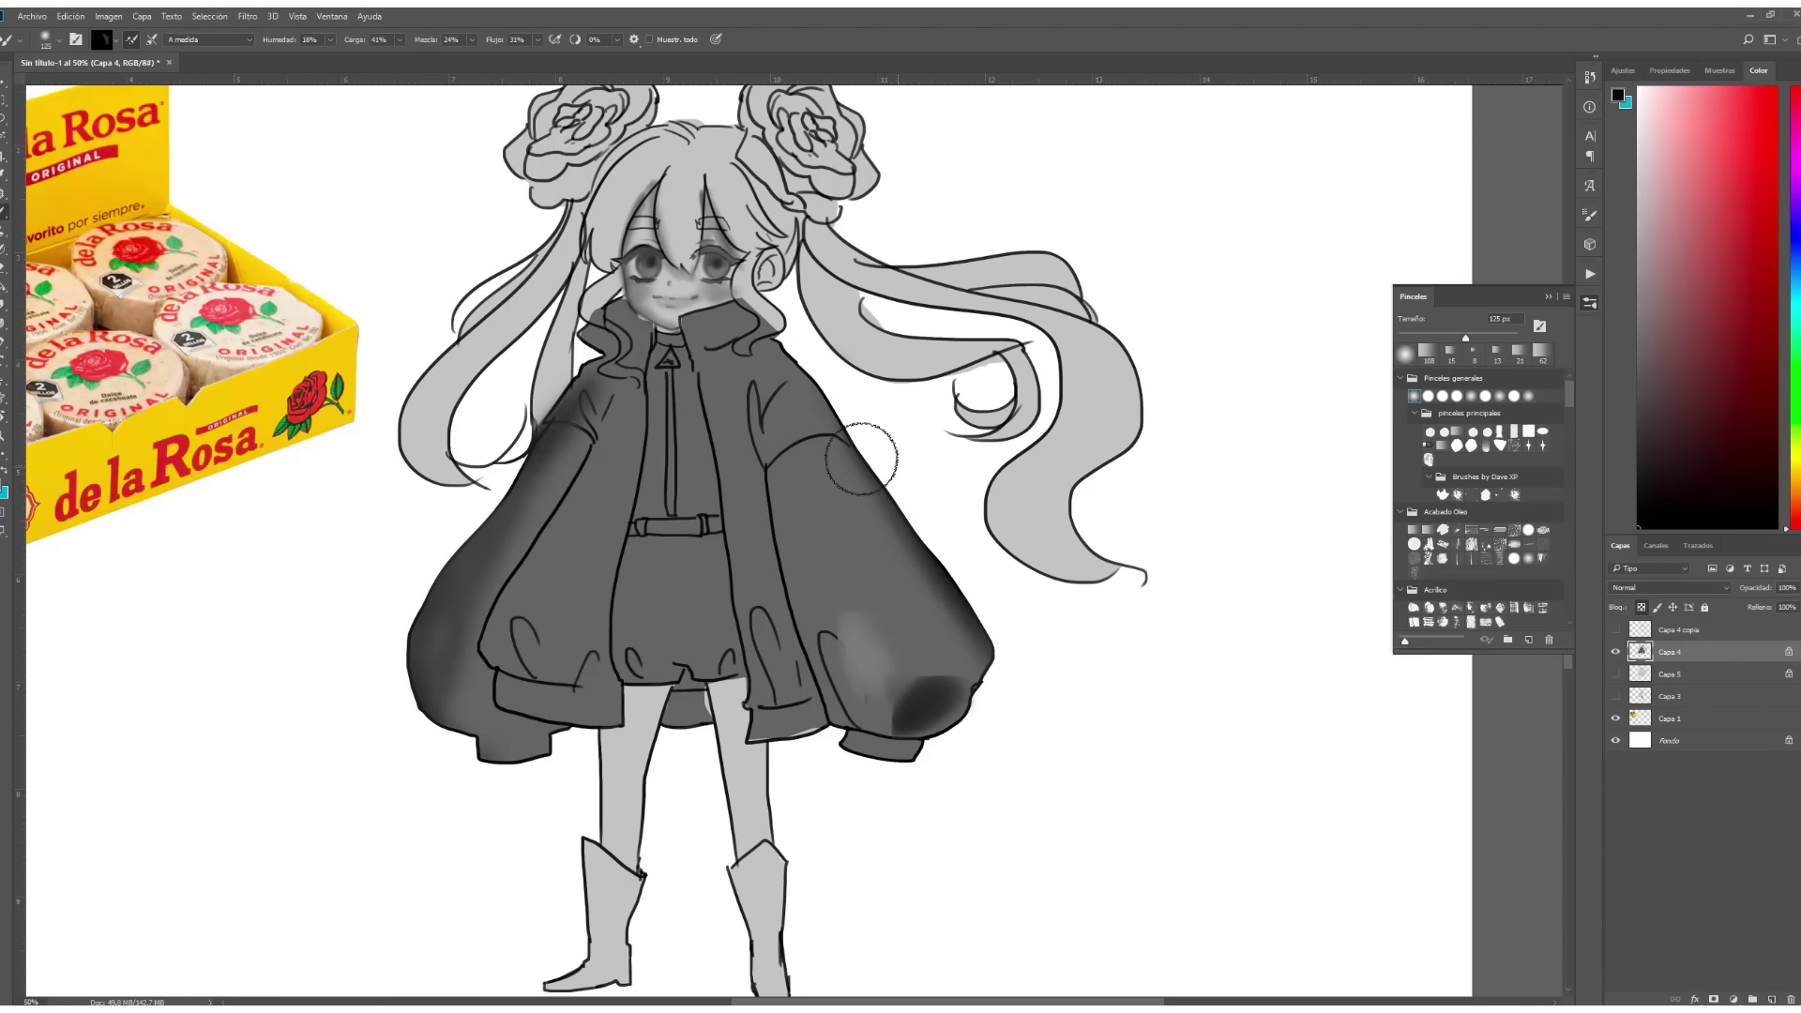
drag(850, 679, 797, 441)
drag(525, 713, 477, 635)
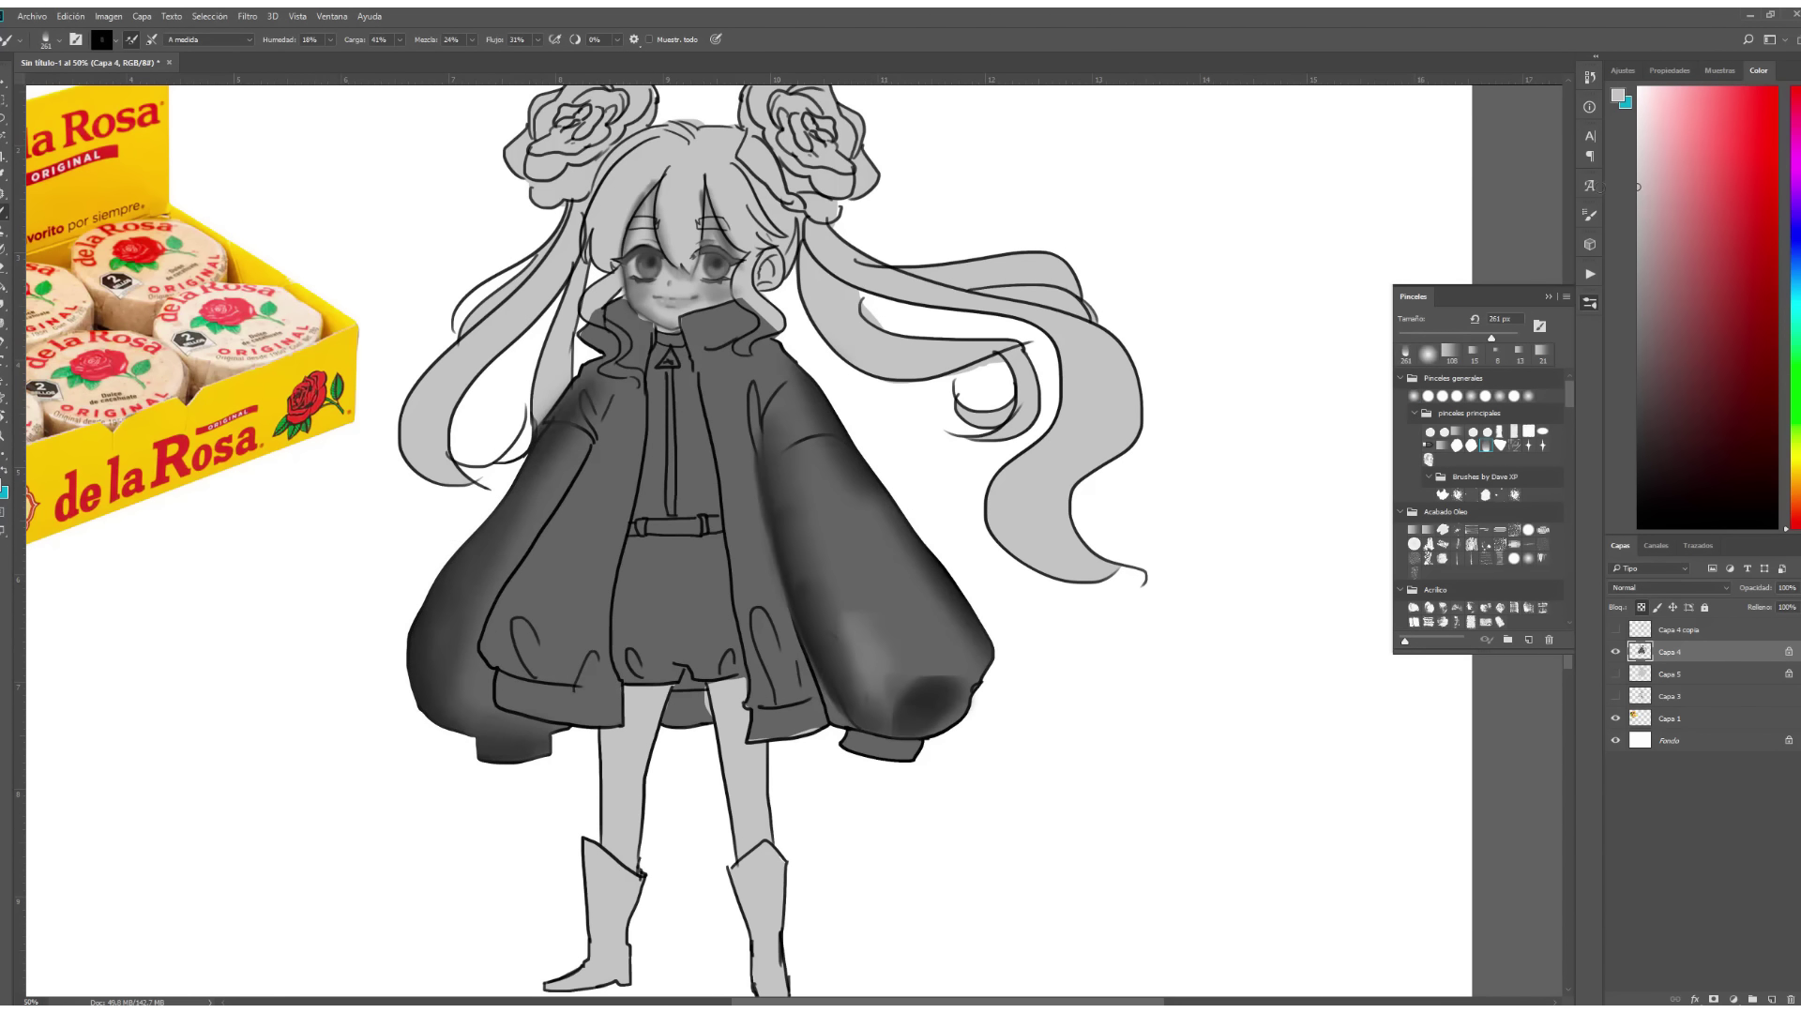
drag(901, 675, 826, 525)
drag(966, 713, 920, 581)
drag(825, 431, 765, 344)
Add dark shading to the lower coat with a smaller brush.
key(bracketleft)
key(bracketleft)
key(bracketleft)
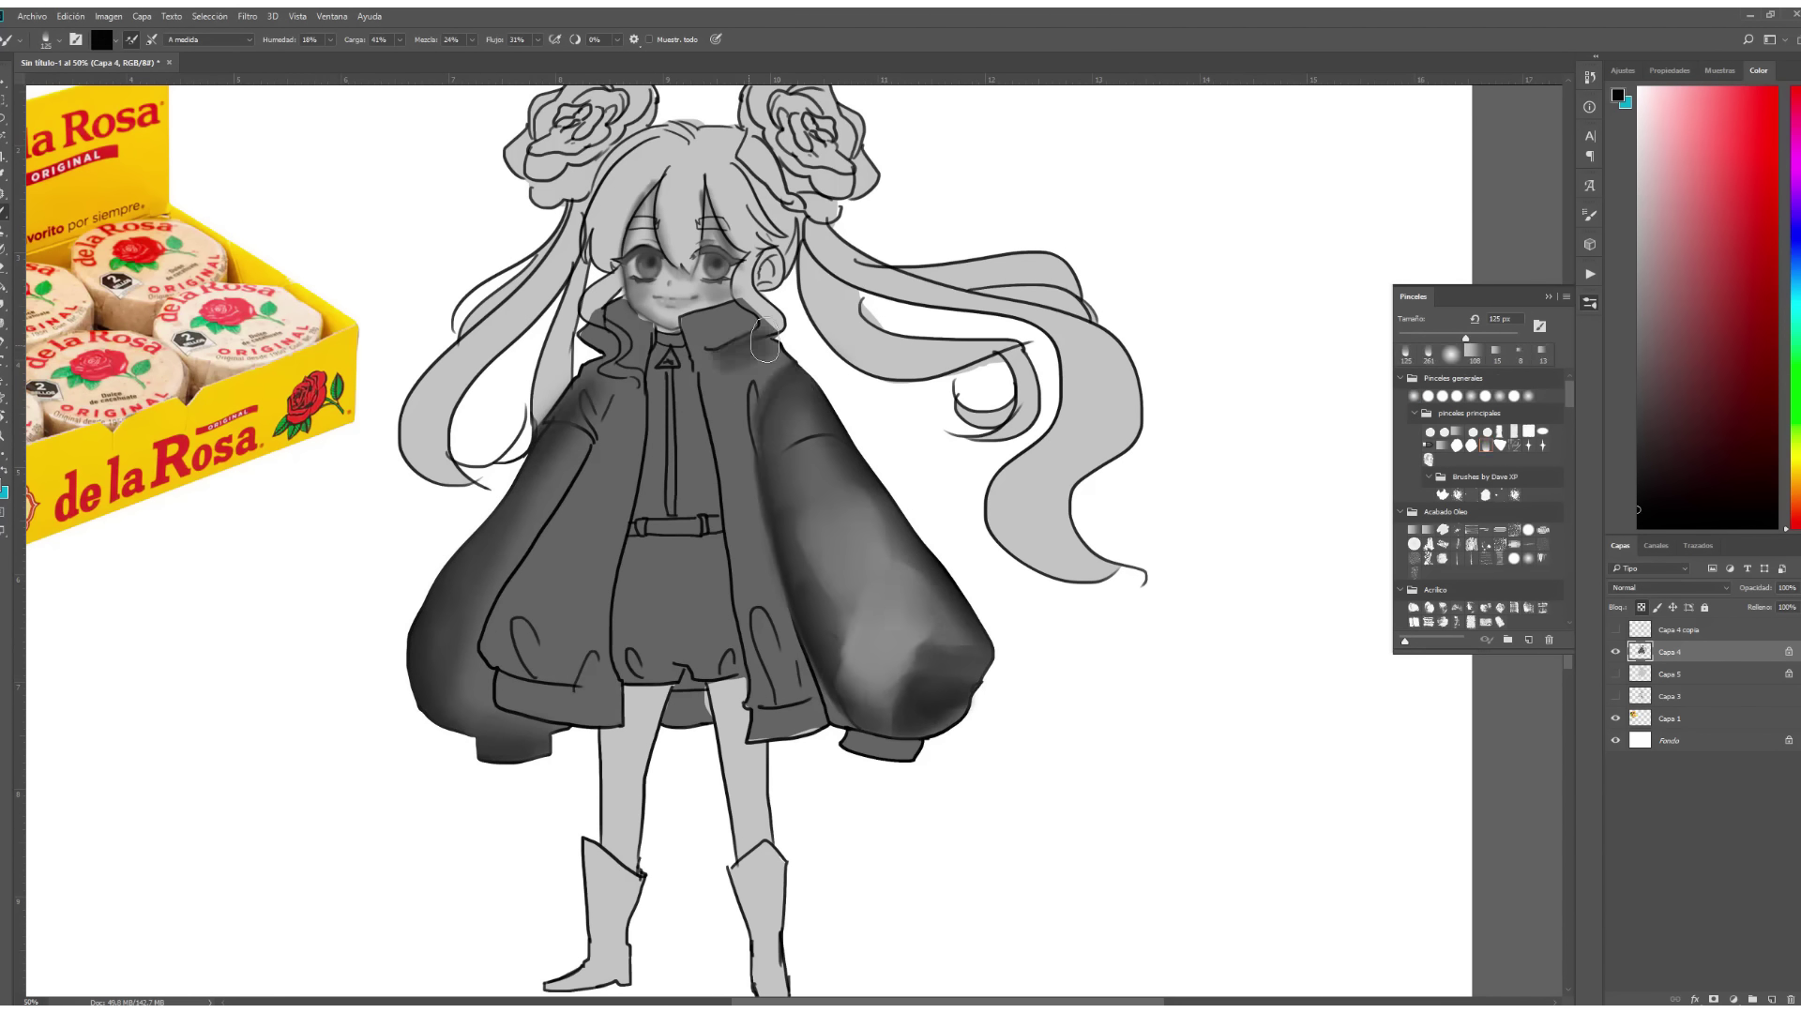
drag(788, 713, 770, 638)
drag(779, 572, 798, 695)
drag(506, 675, 582, 619)
drag(834, 279, 882, 307)
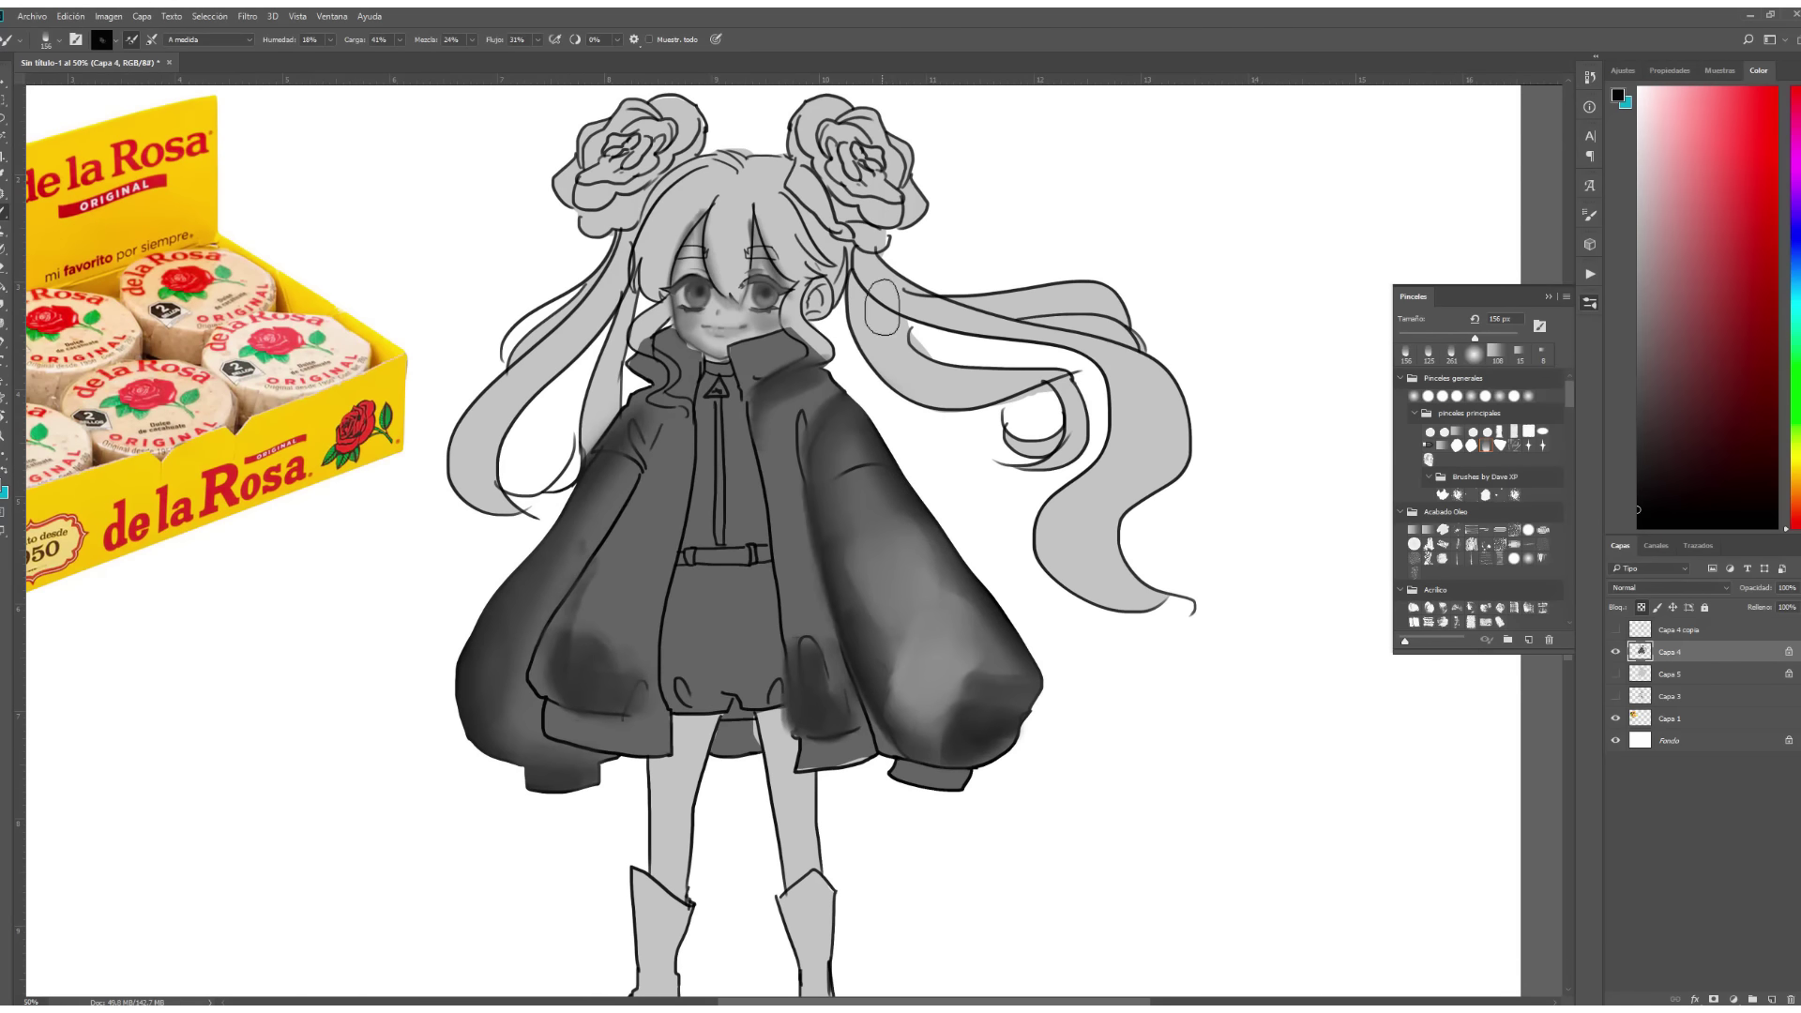
Darken the lassoed shirt, shorts and both boots with Hue/Saturation.
key(l)
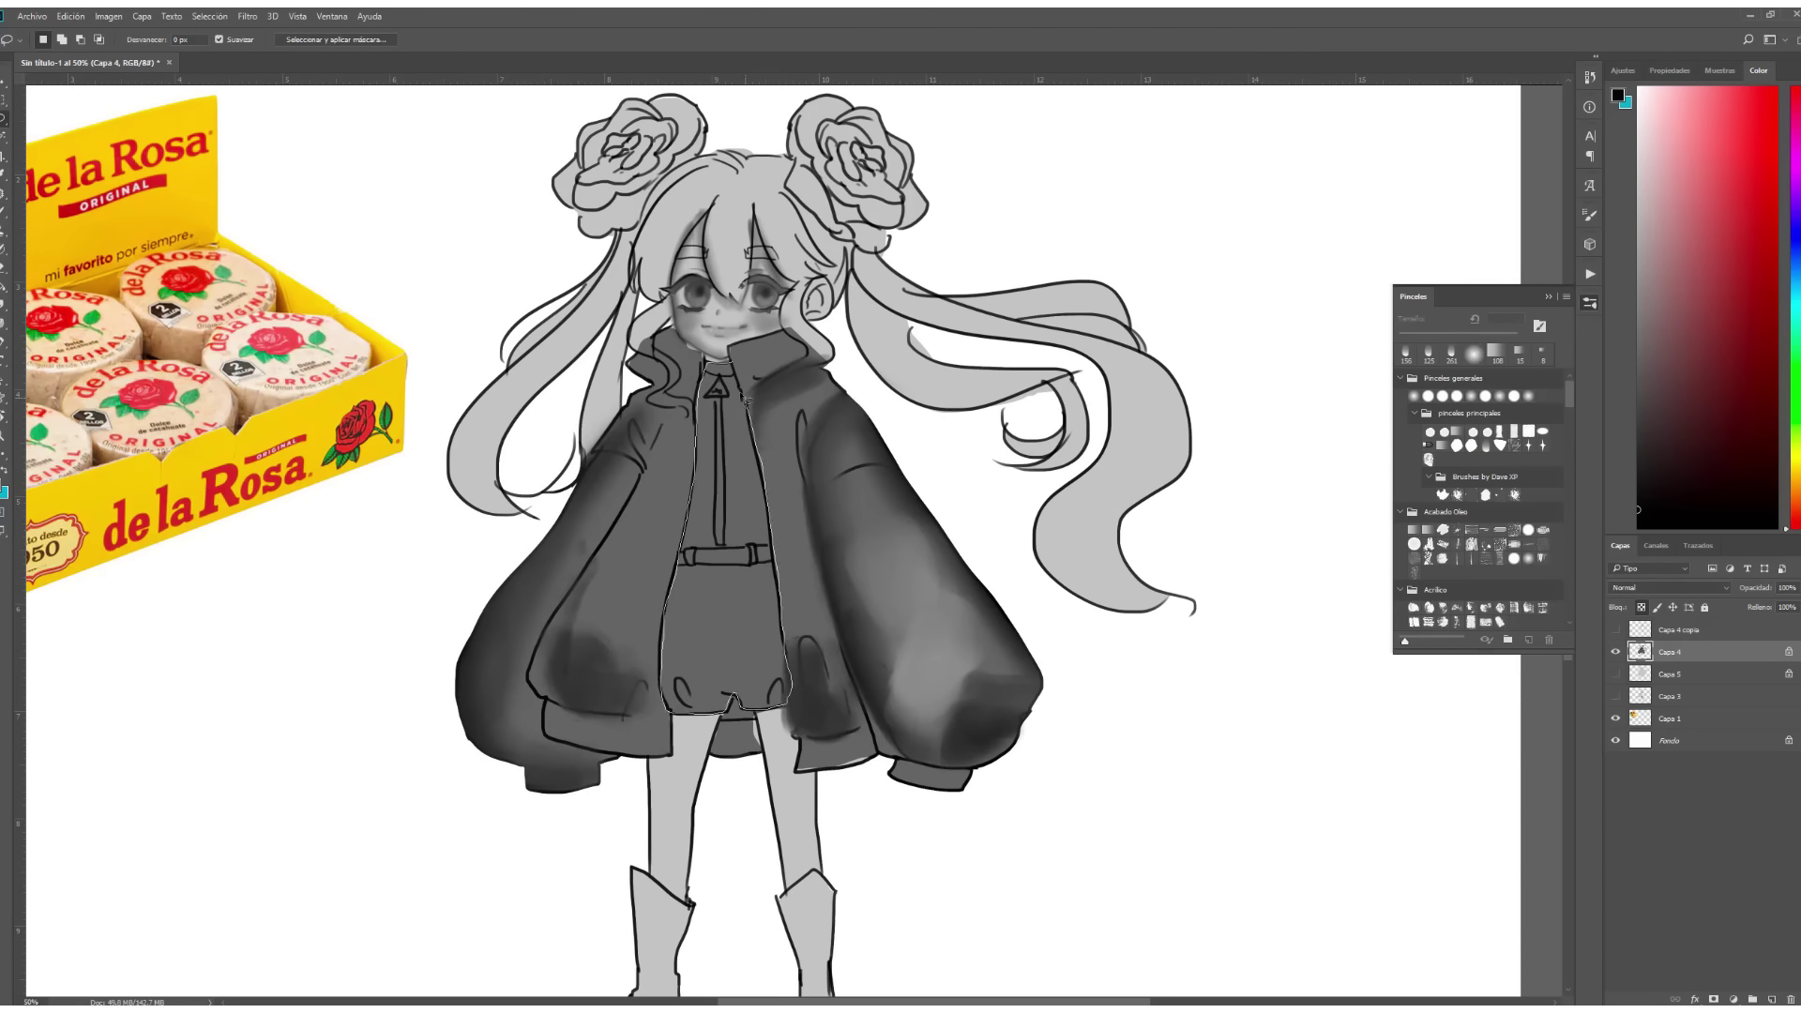
key(ctrl+u)
key(Return)
scroll(770, 534, down, 2)
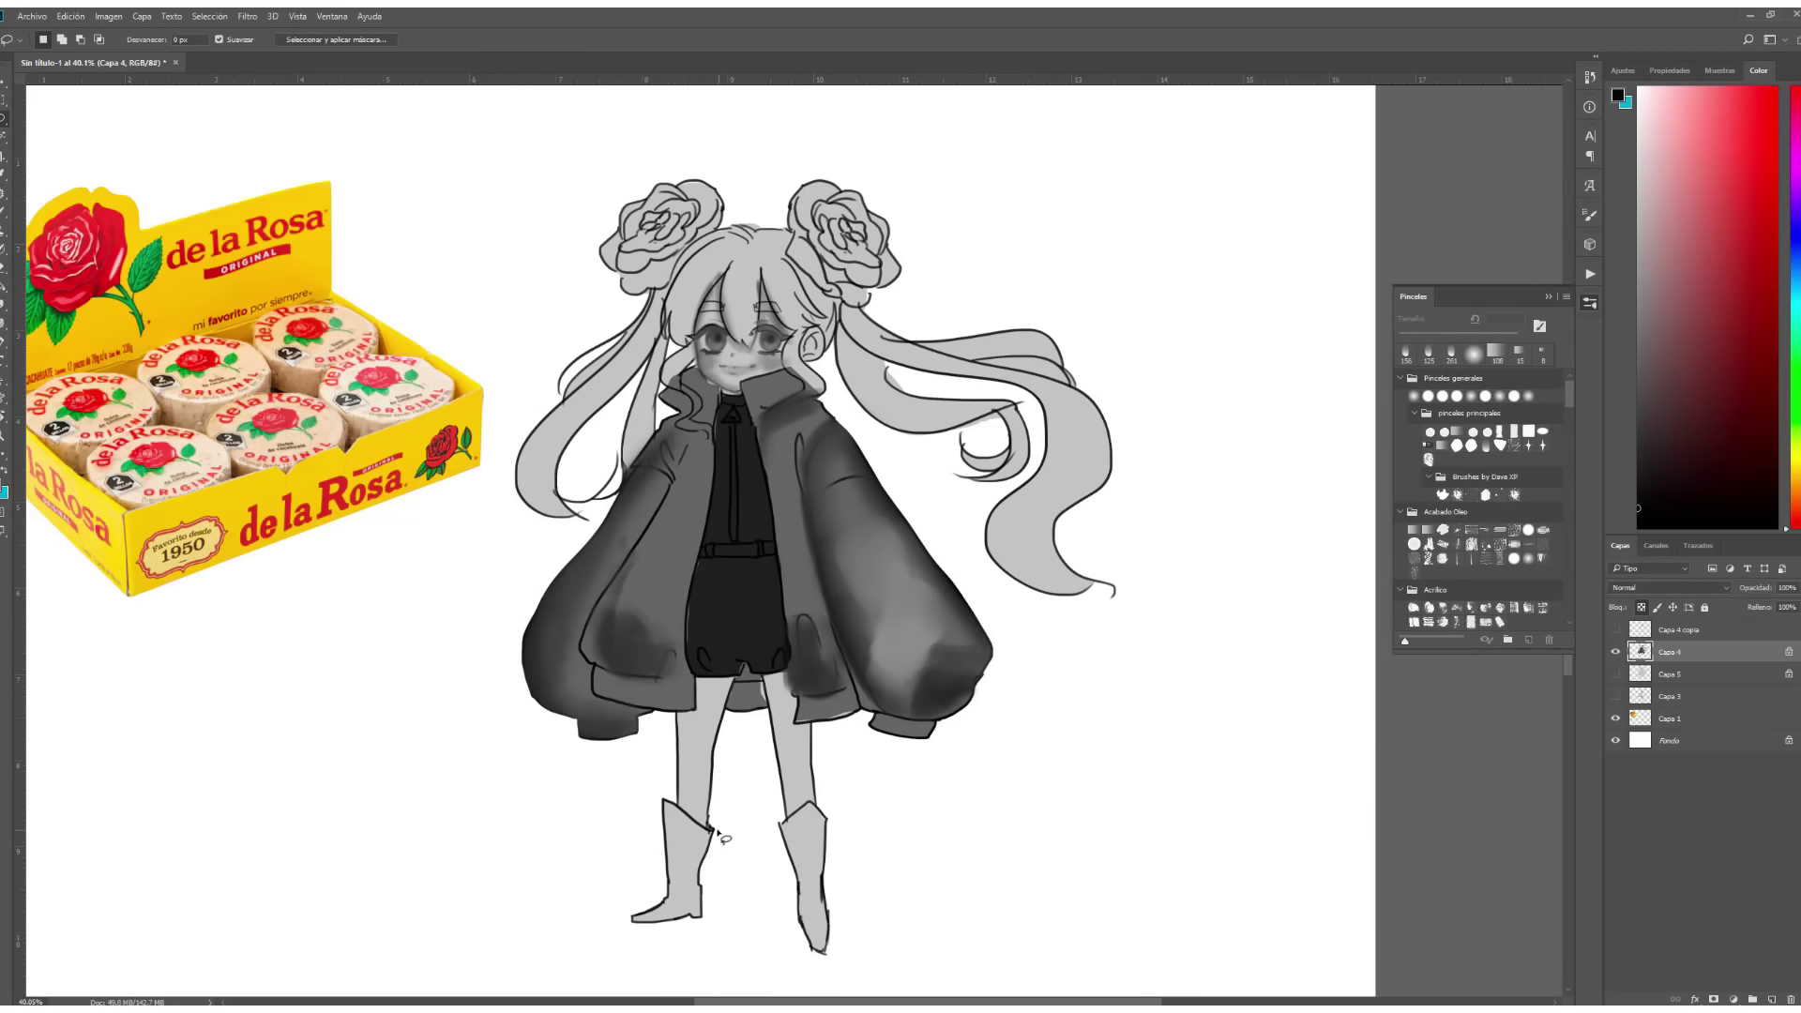
drag(821, 811, 816, 807)
key(ctrl+u)
key(Return)
key(ctrl+d)
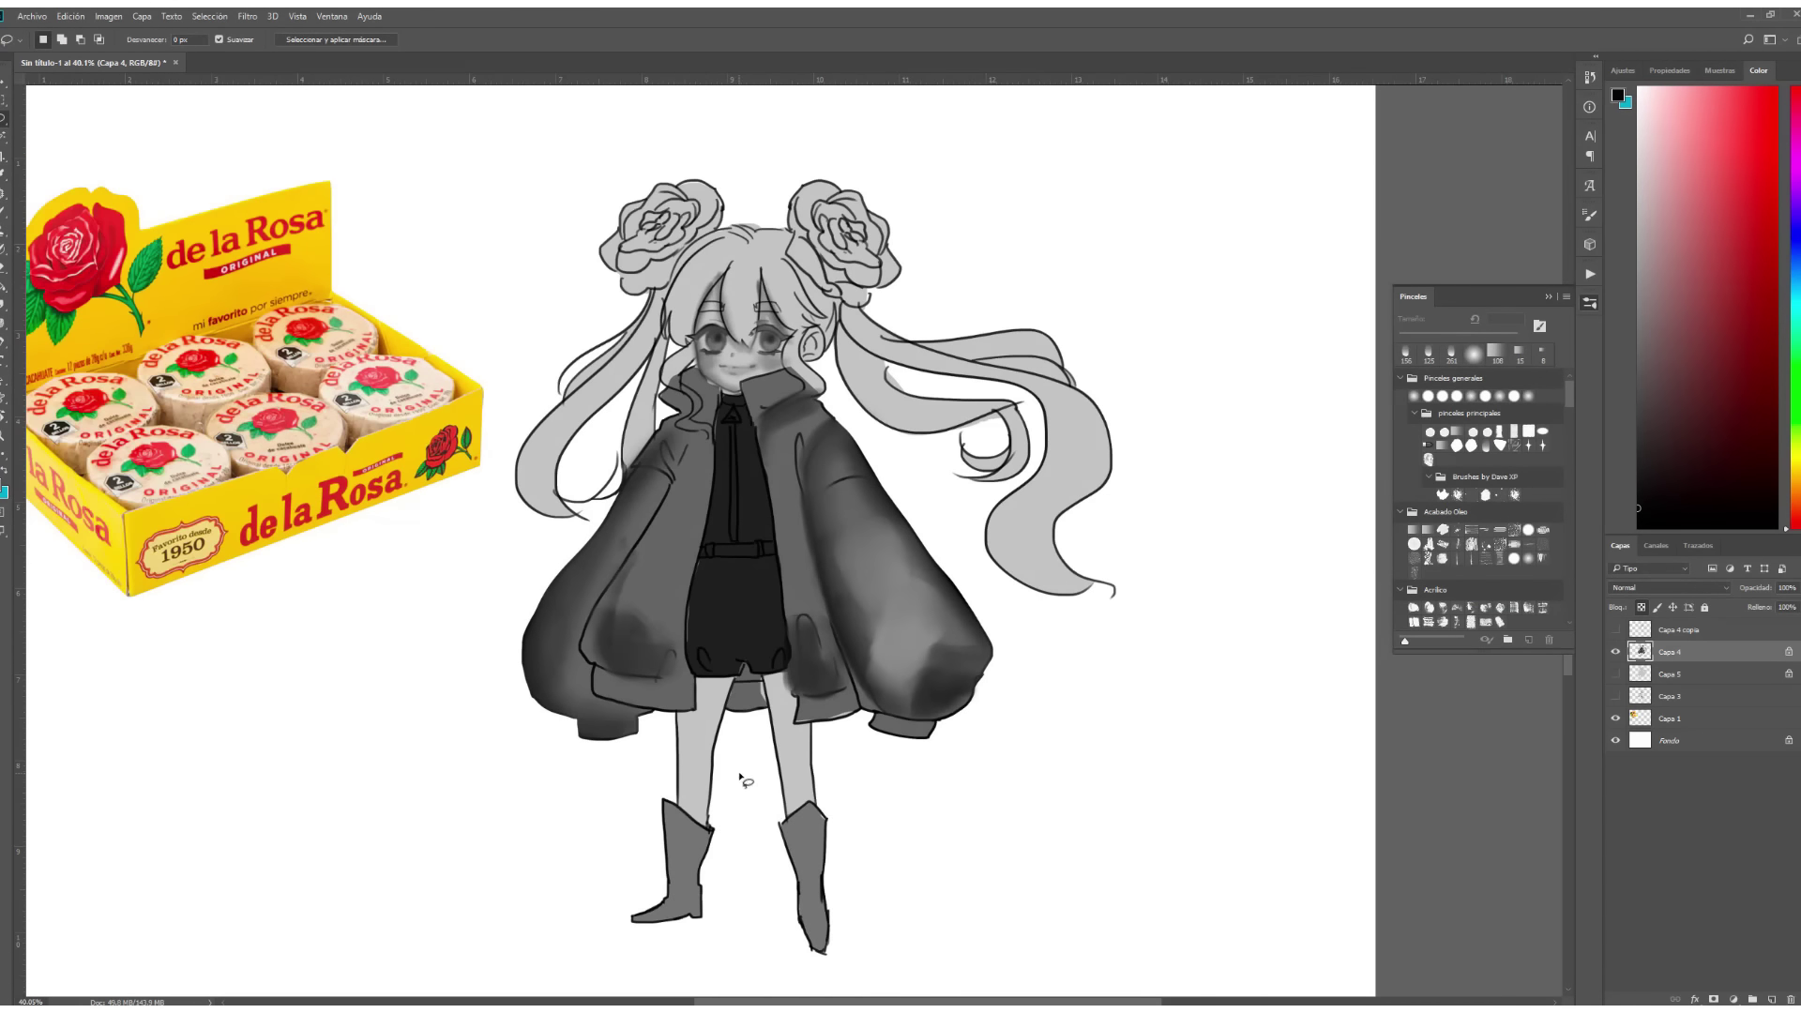
scroll(905, 688, up, 2)
Repaint the jacket in blended mid grey with a light highlight on the lower right sleeve.
key(b)
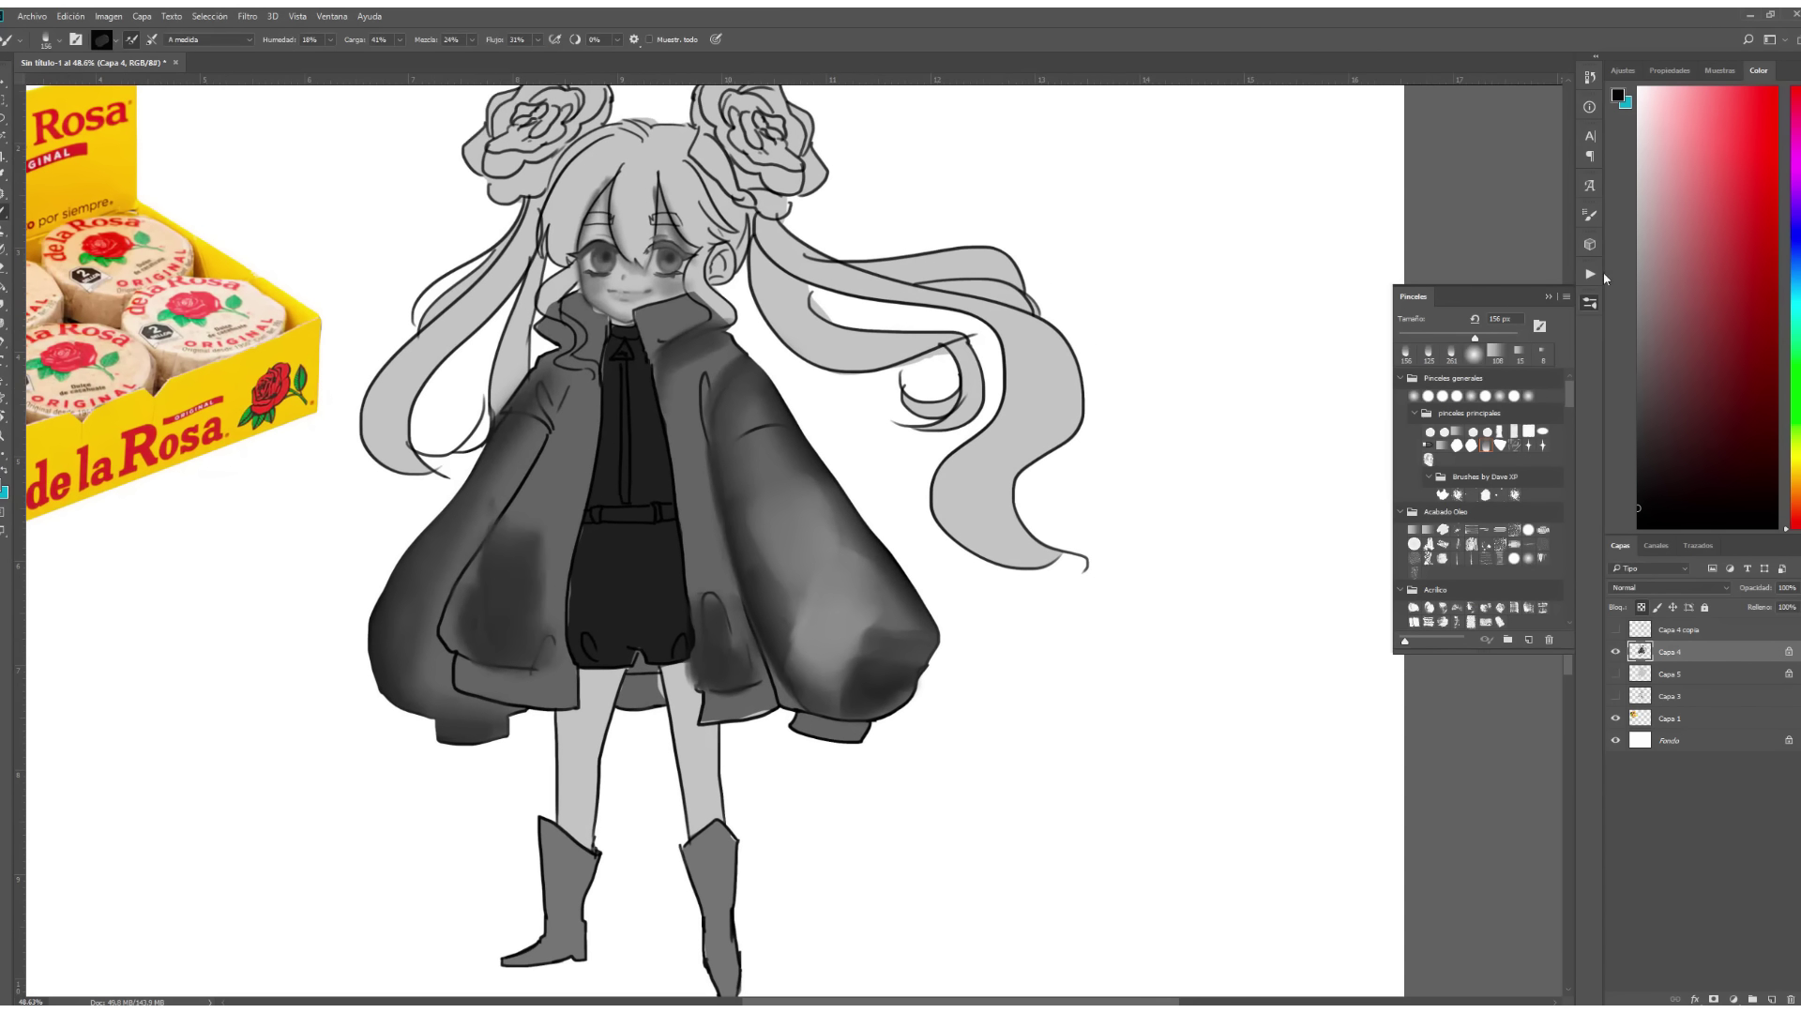
click(1639, 171)
mouse_move(753, 418)
mouse_down()
mouse_move(813, 474)
mouse_move(871, 687)
mouse_move(856, 673)
mouse_up()
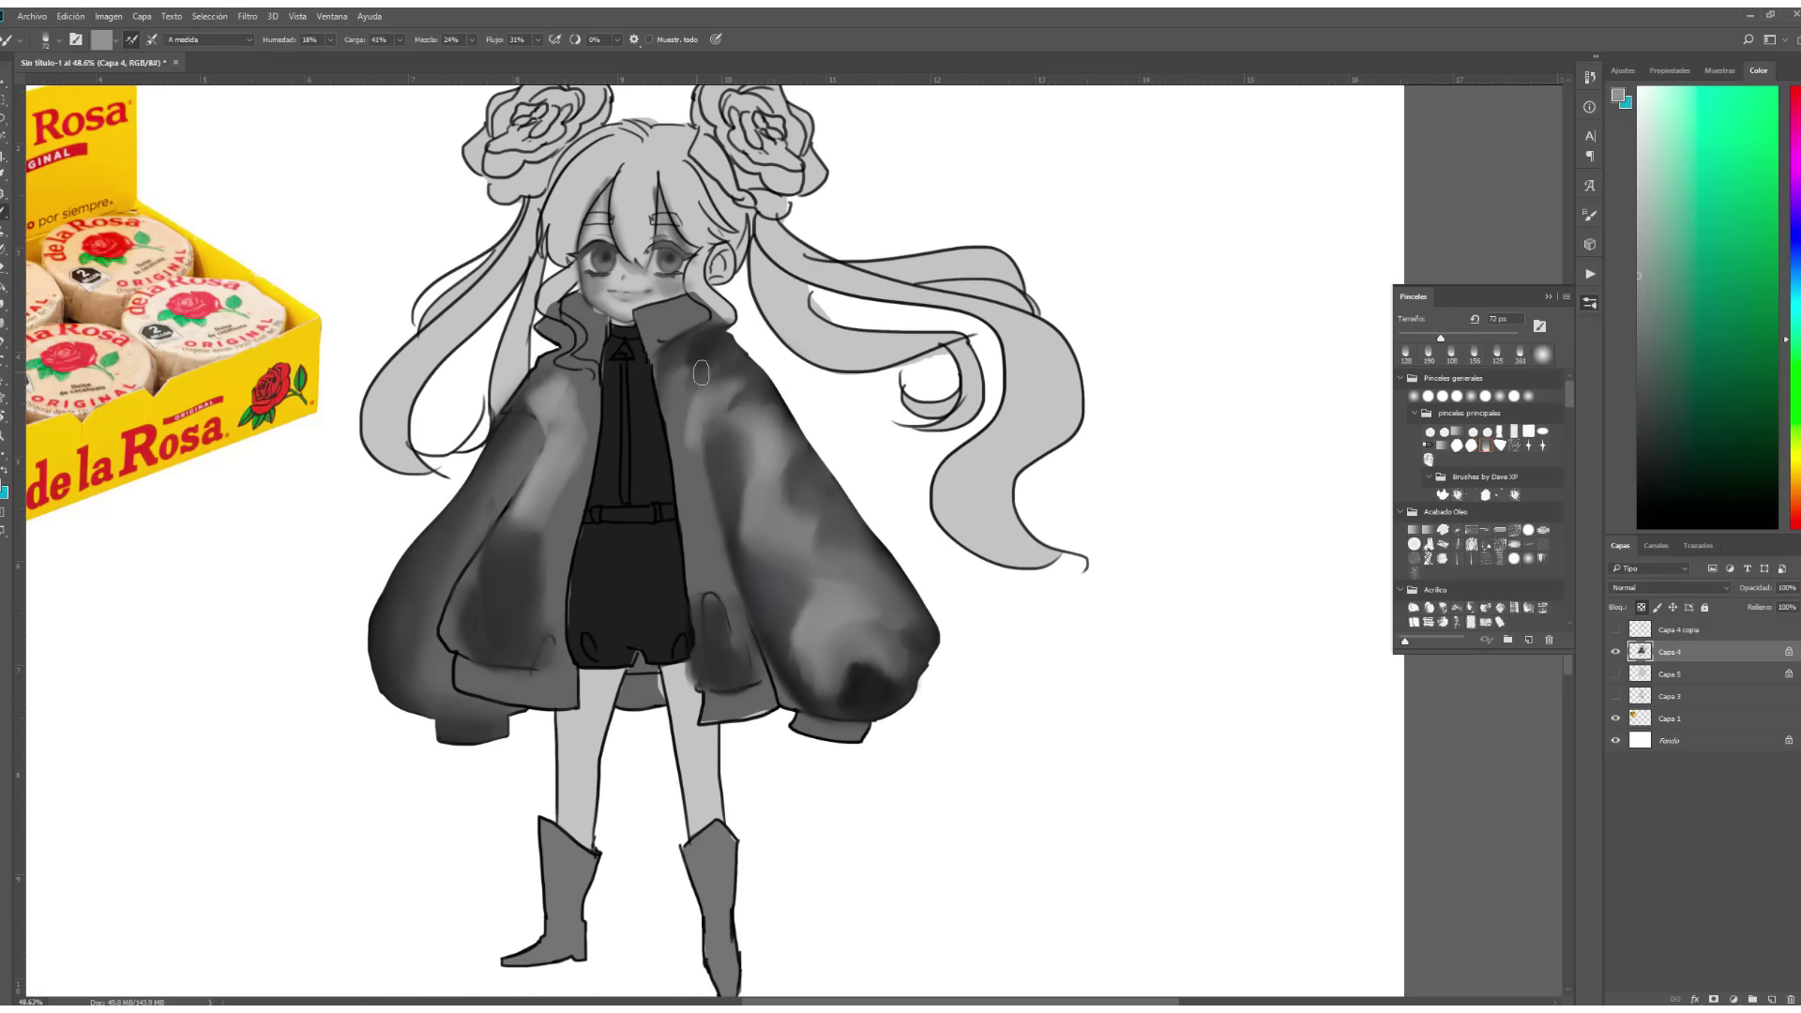
alt+click(688, 359)
alt+click(805, 643)
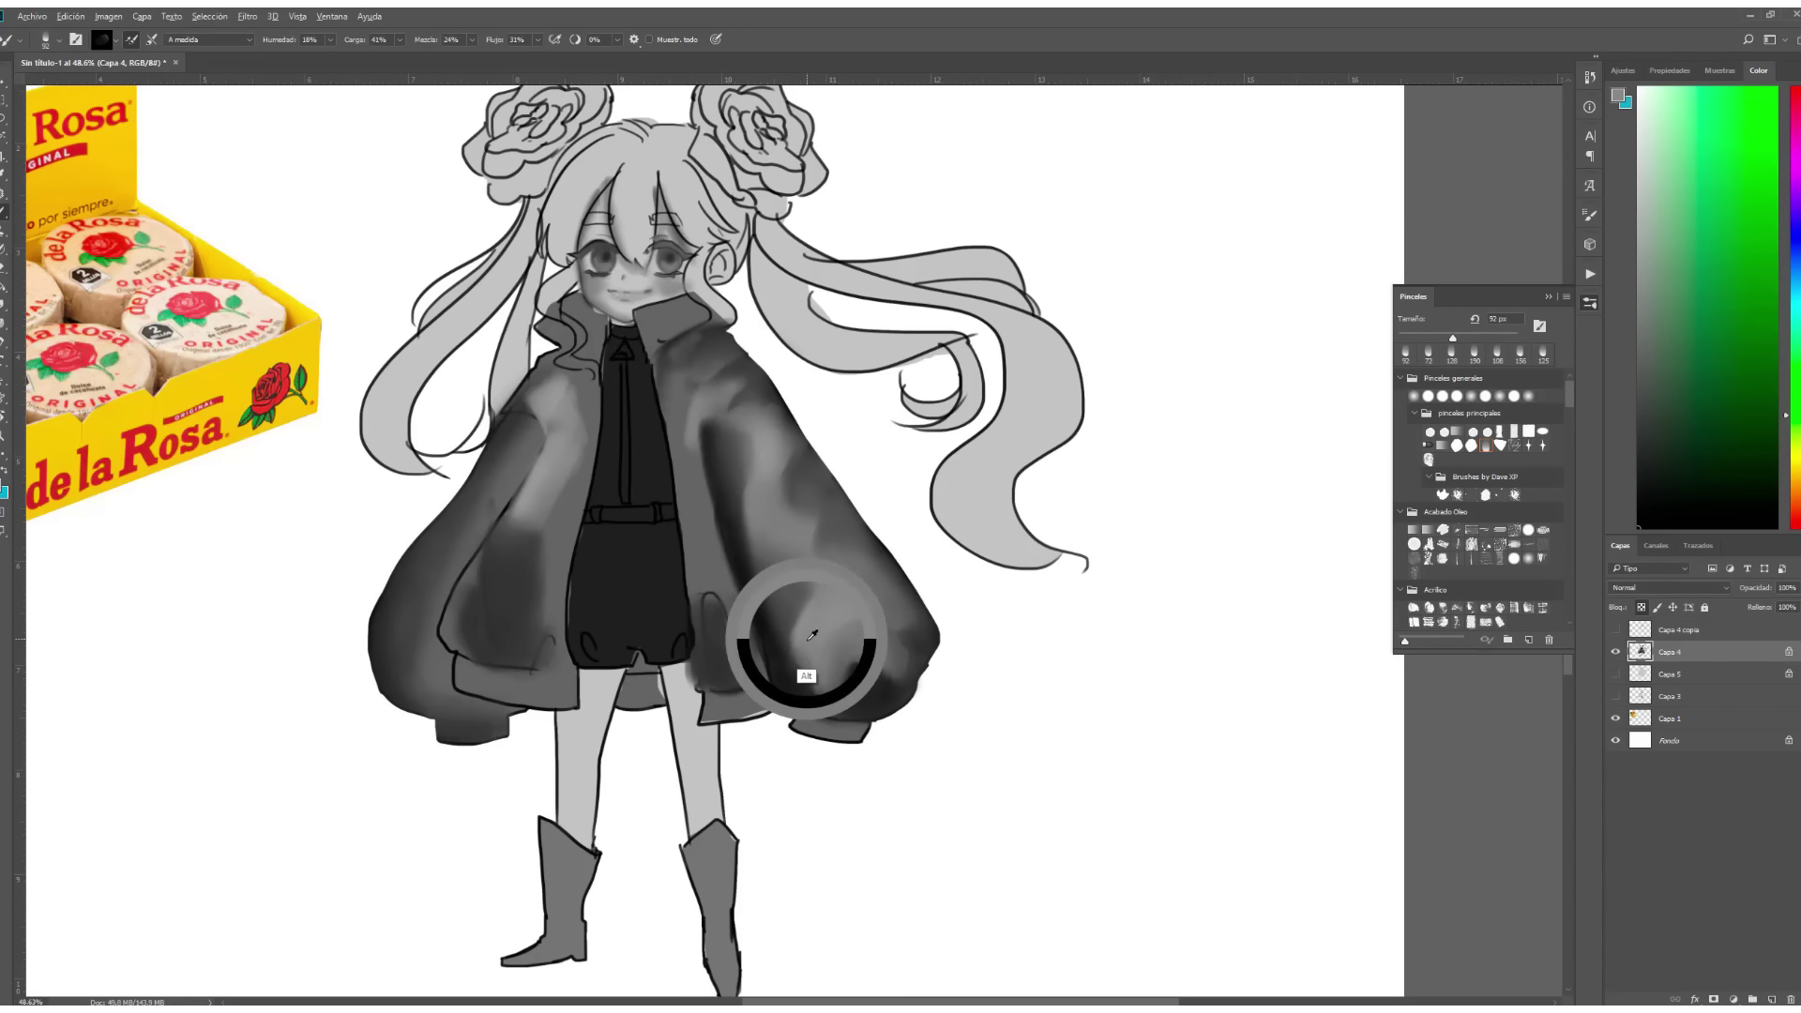
drag(848, 578, 796, 627)
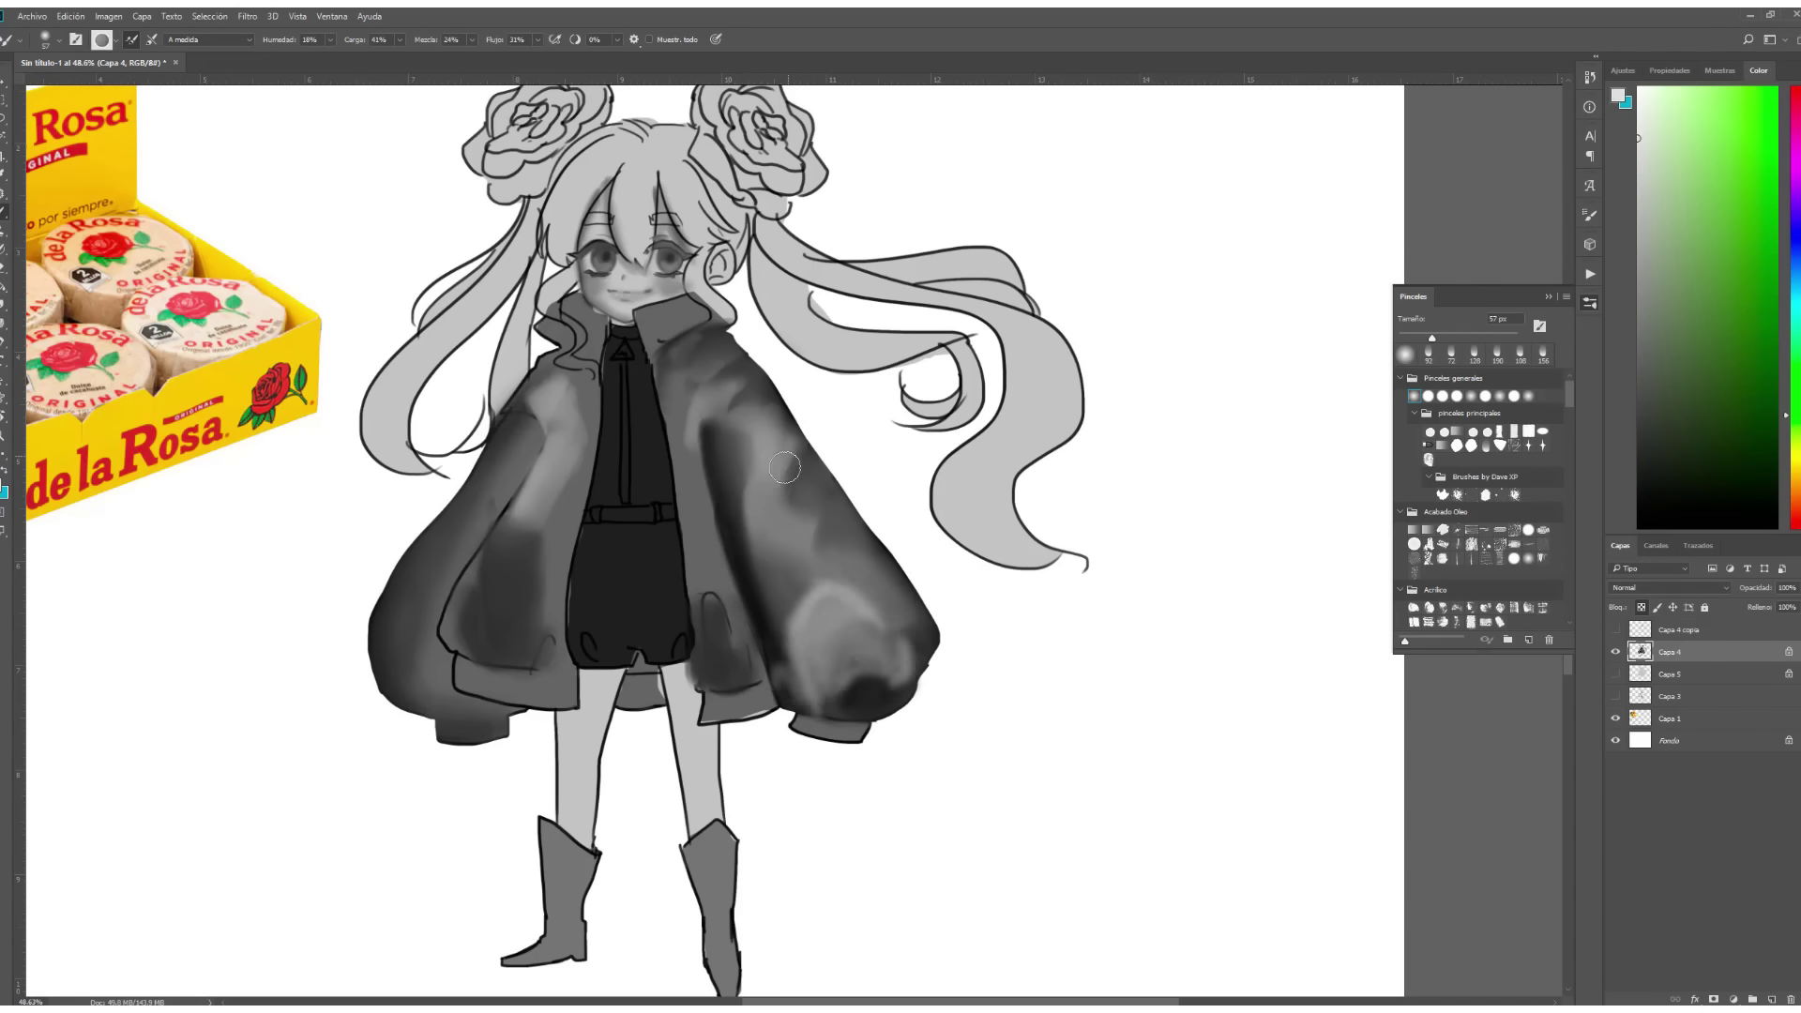
drag(736, 392, 894, 444)
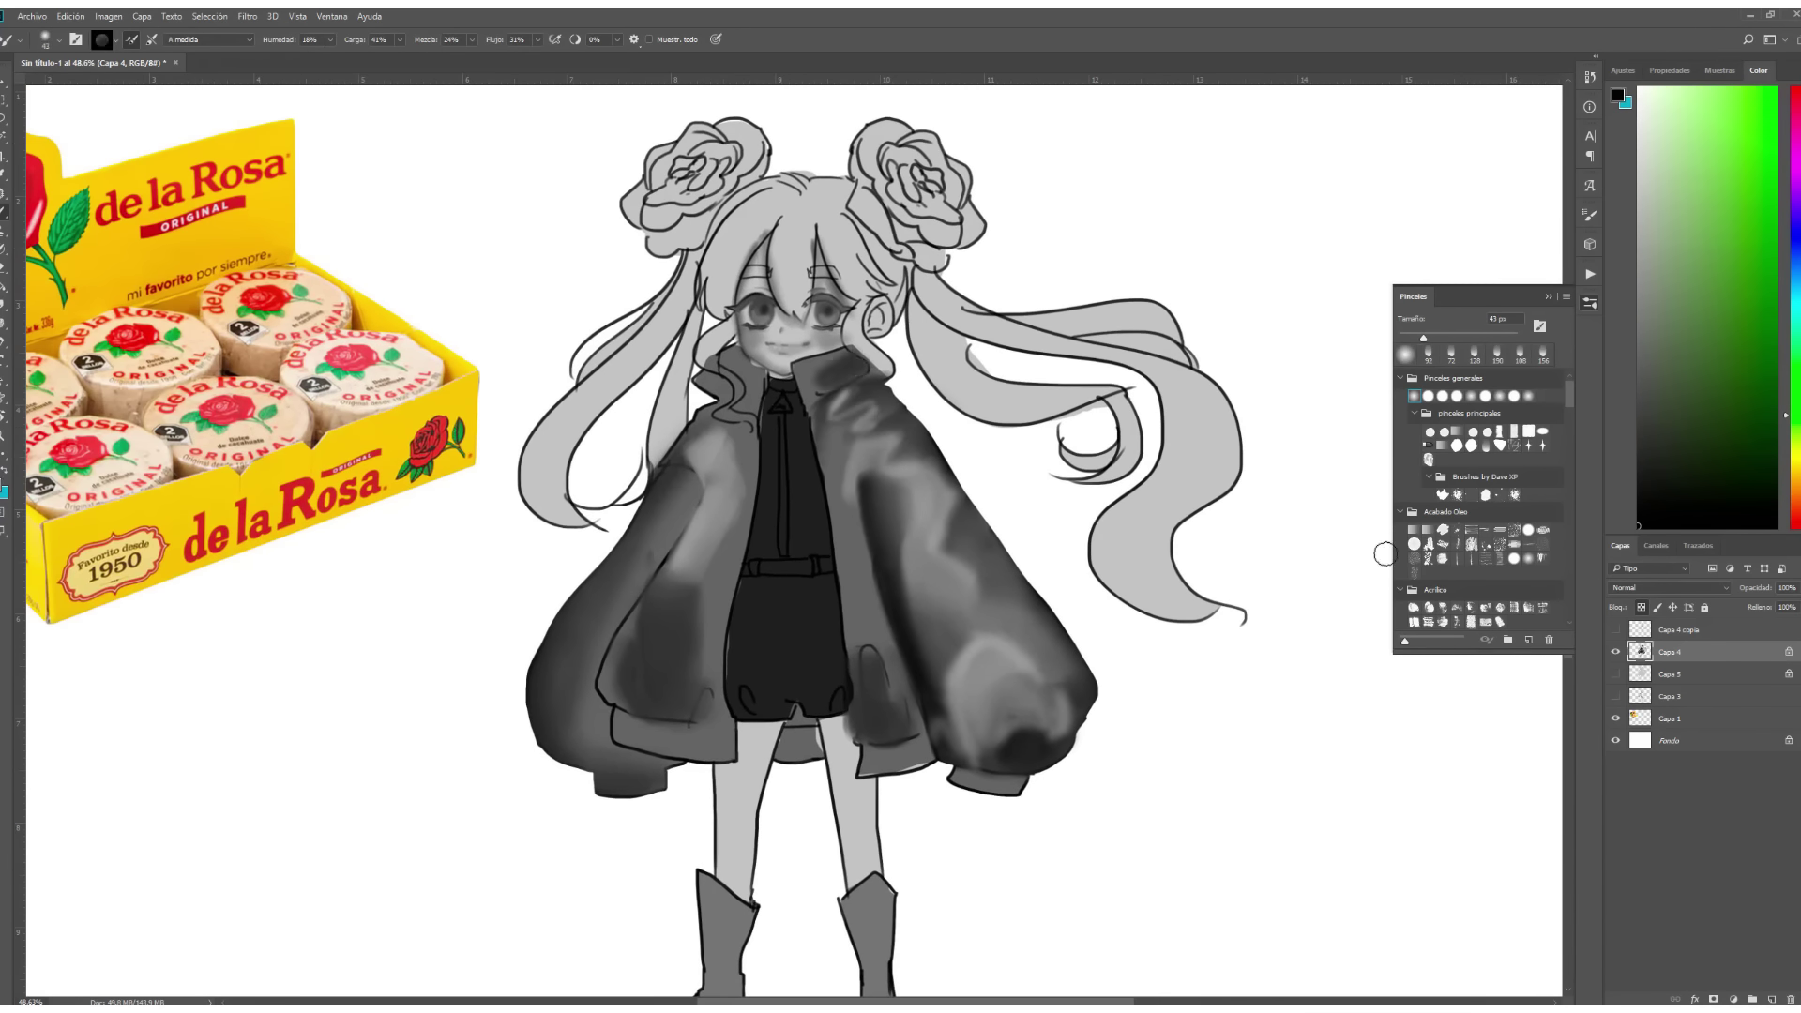
Switch between oil-paint brushes and darken the coat sleeve with sampled greys.
click(1428, 529)
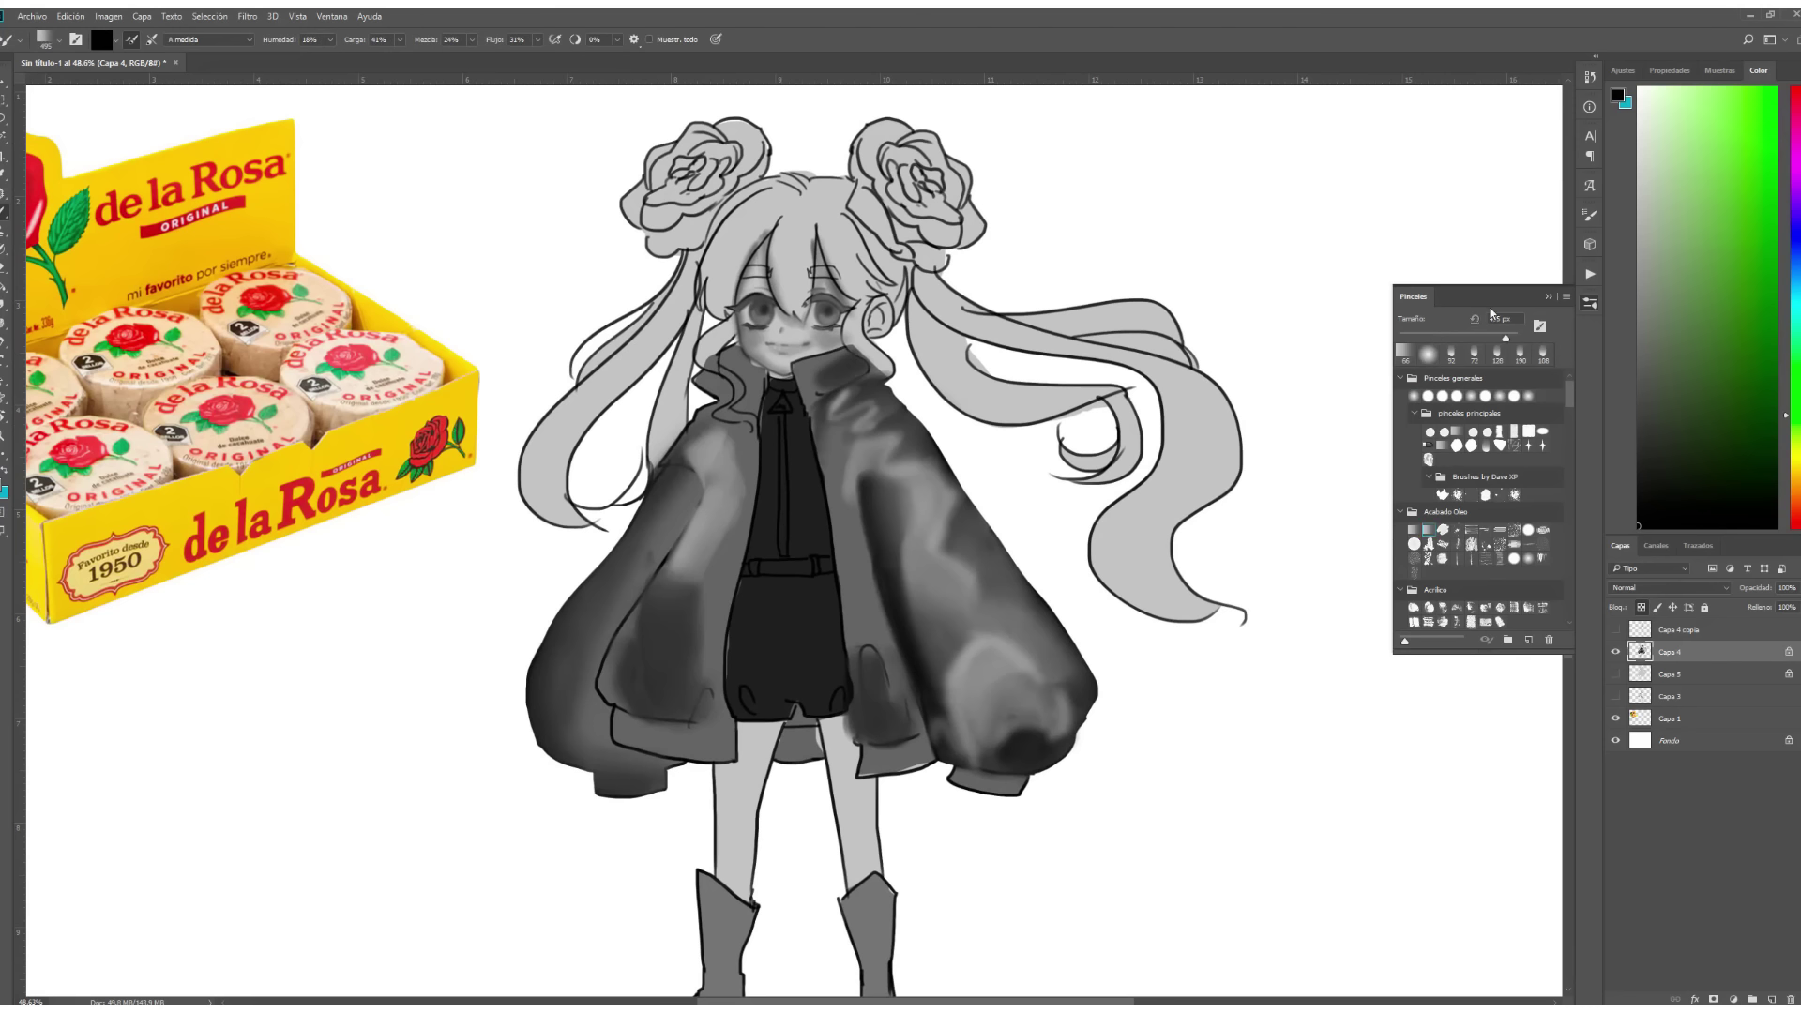
alt+click(824, 368)
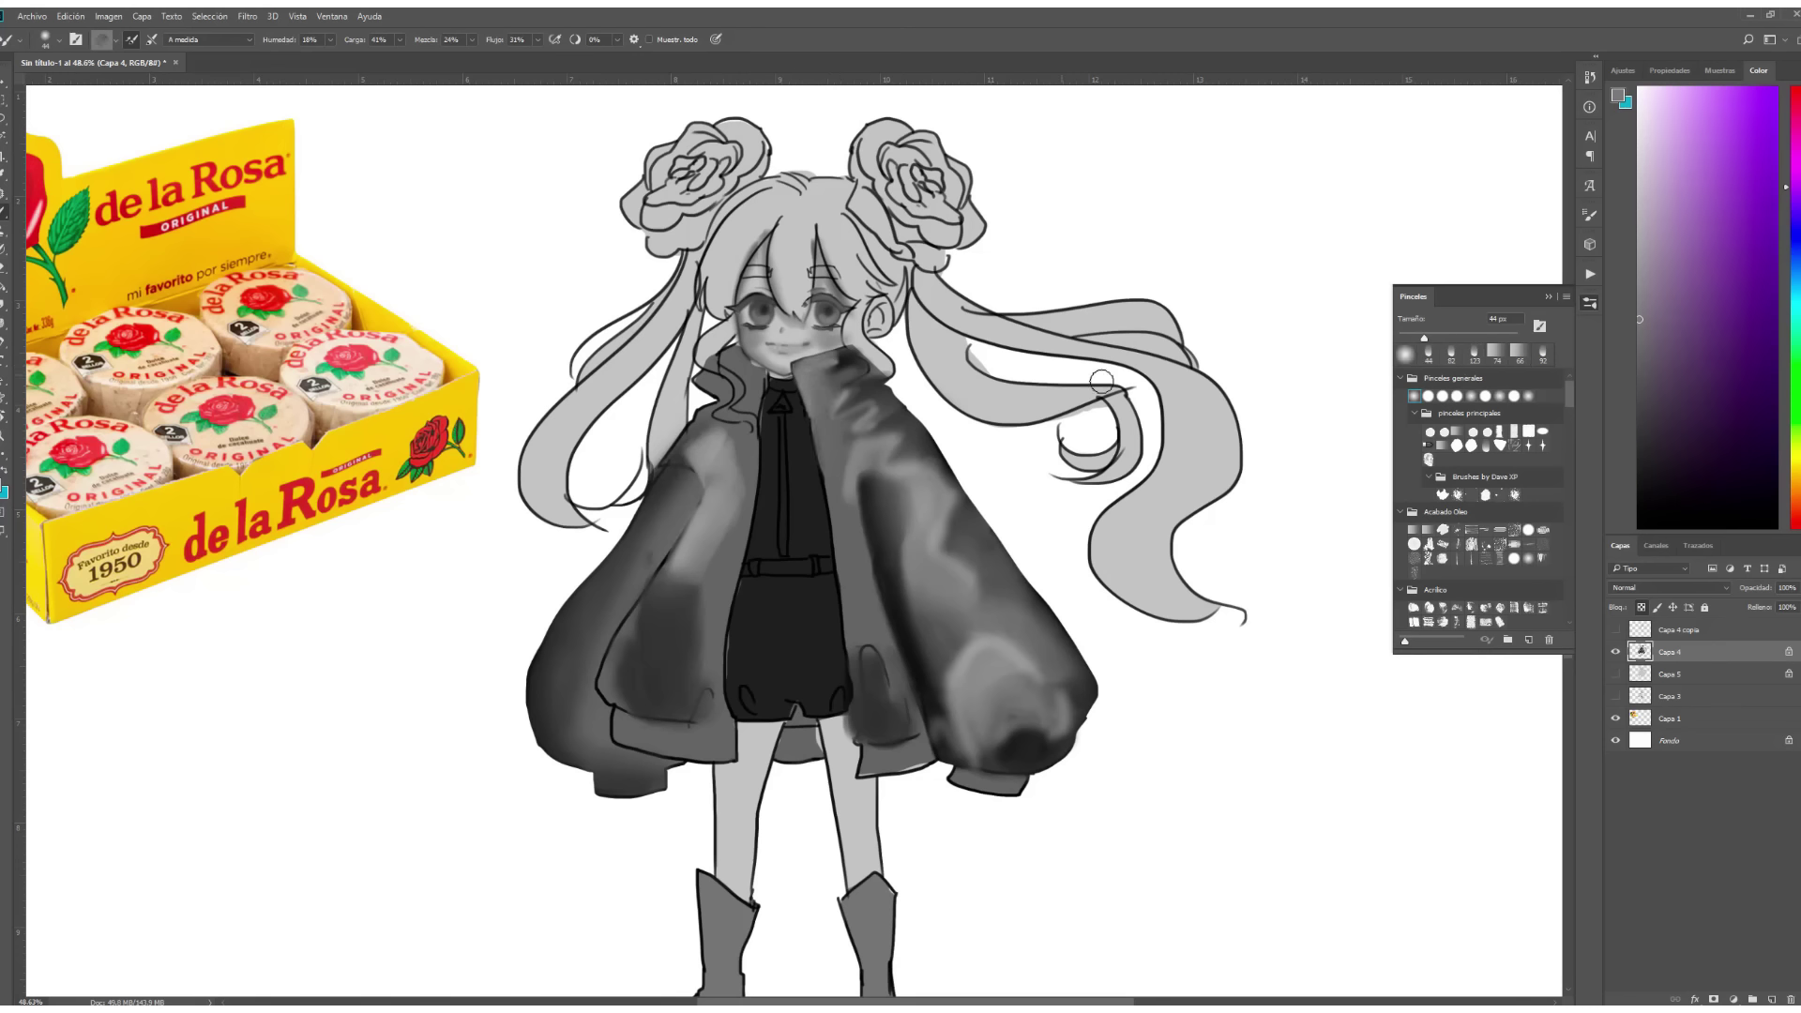
click(1427, 529)
alt+click(833, 423)
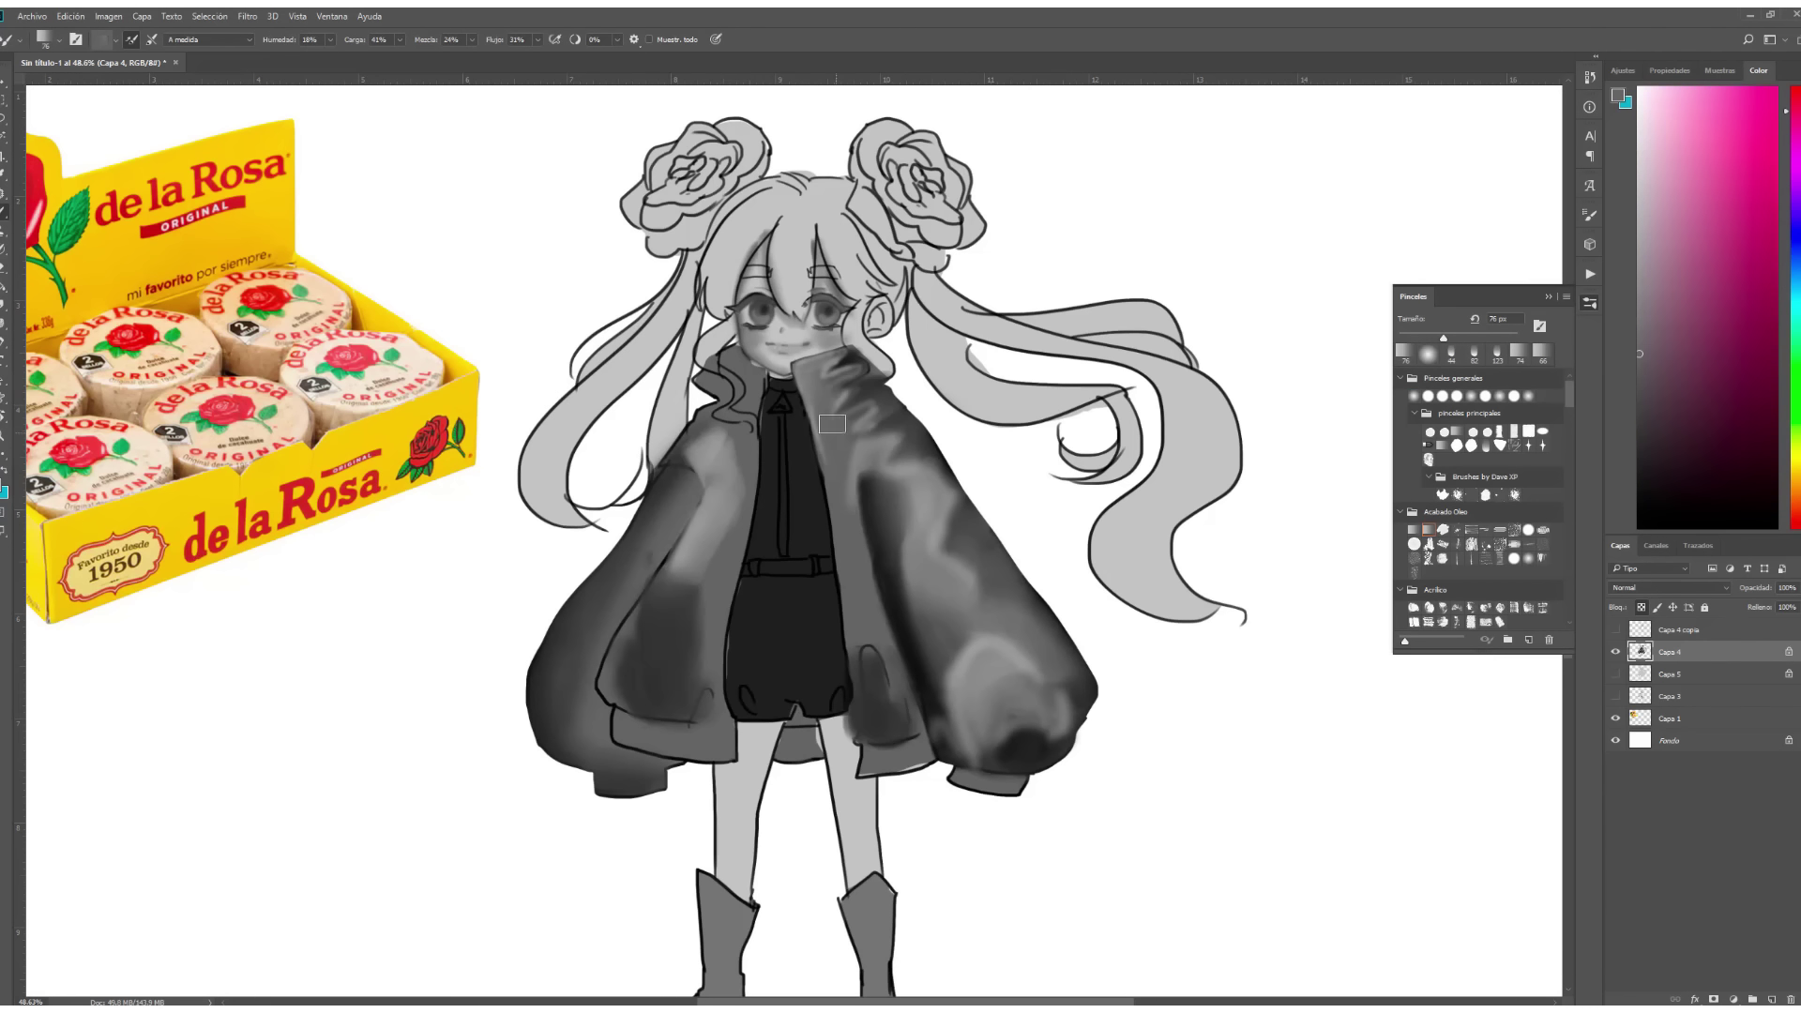
click(1428, 529)
alt+click(902, 466)
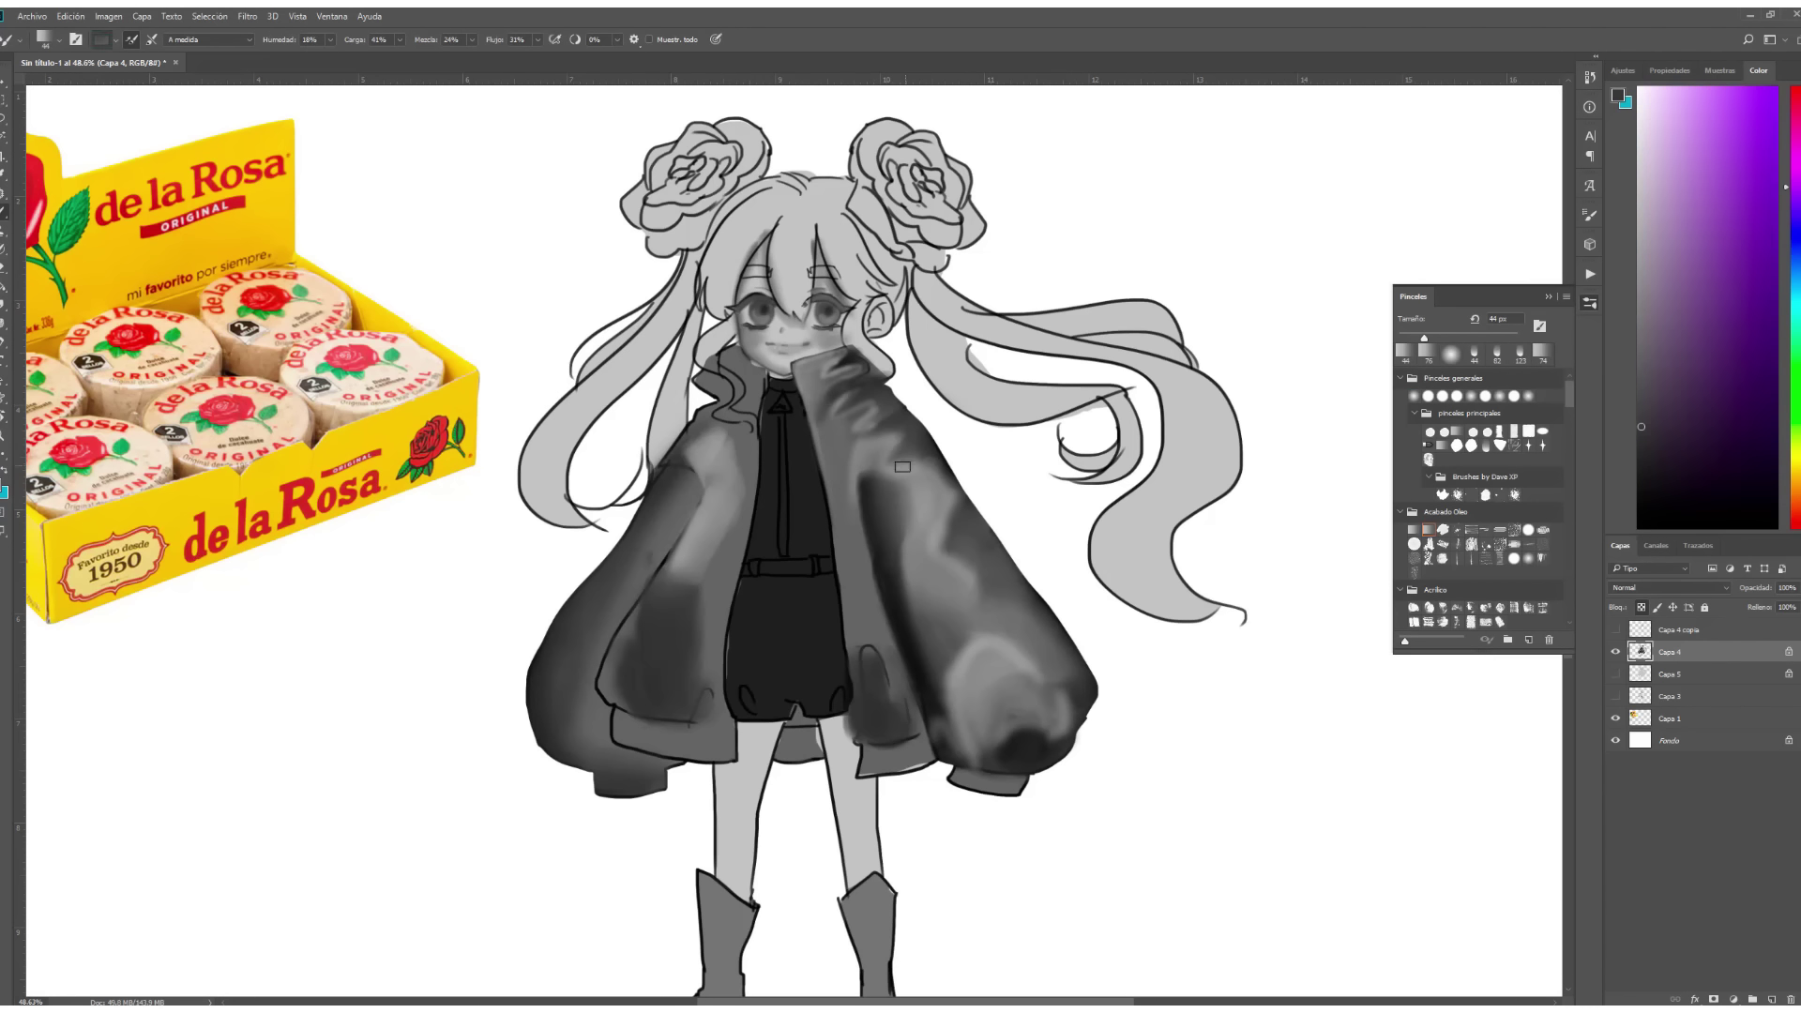
alt+click(854, 479)
alt+click(884, 713)
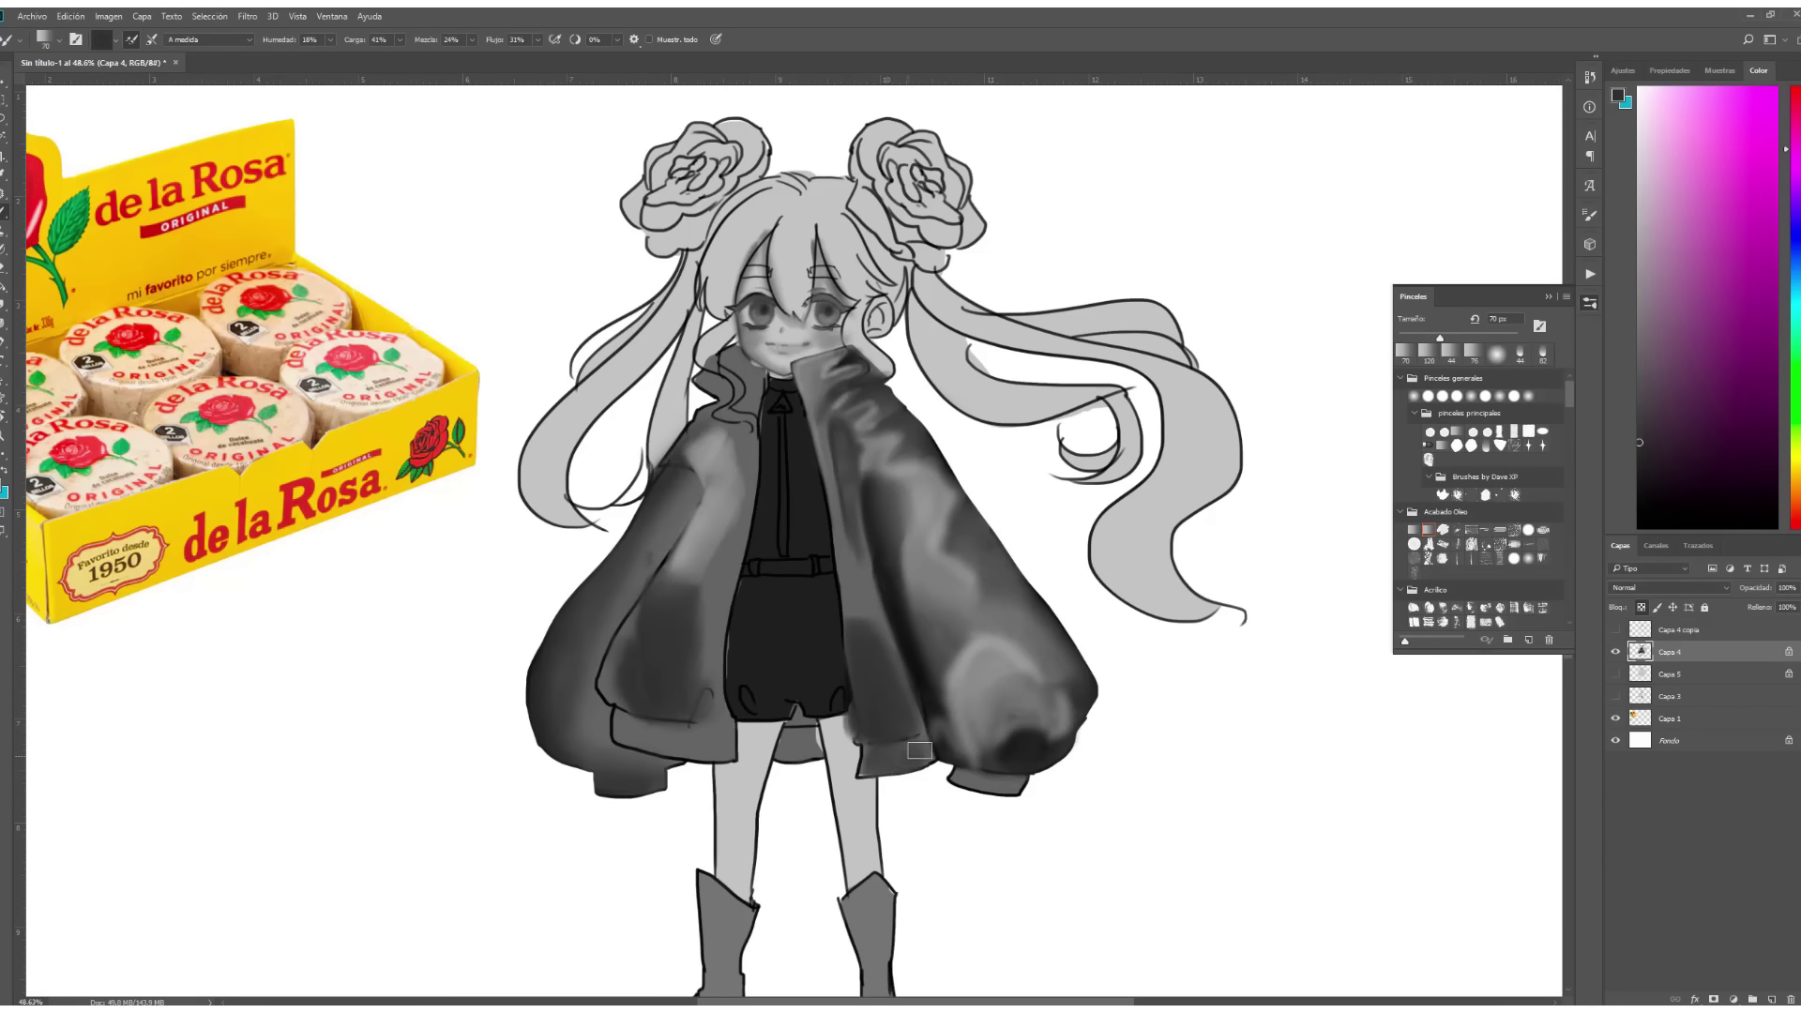
click(1638, 224)
alt+click(856, 434)
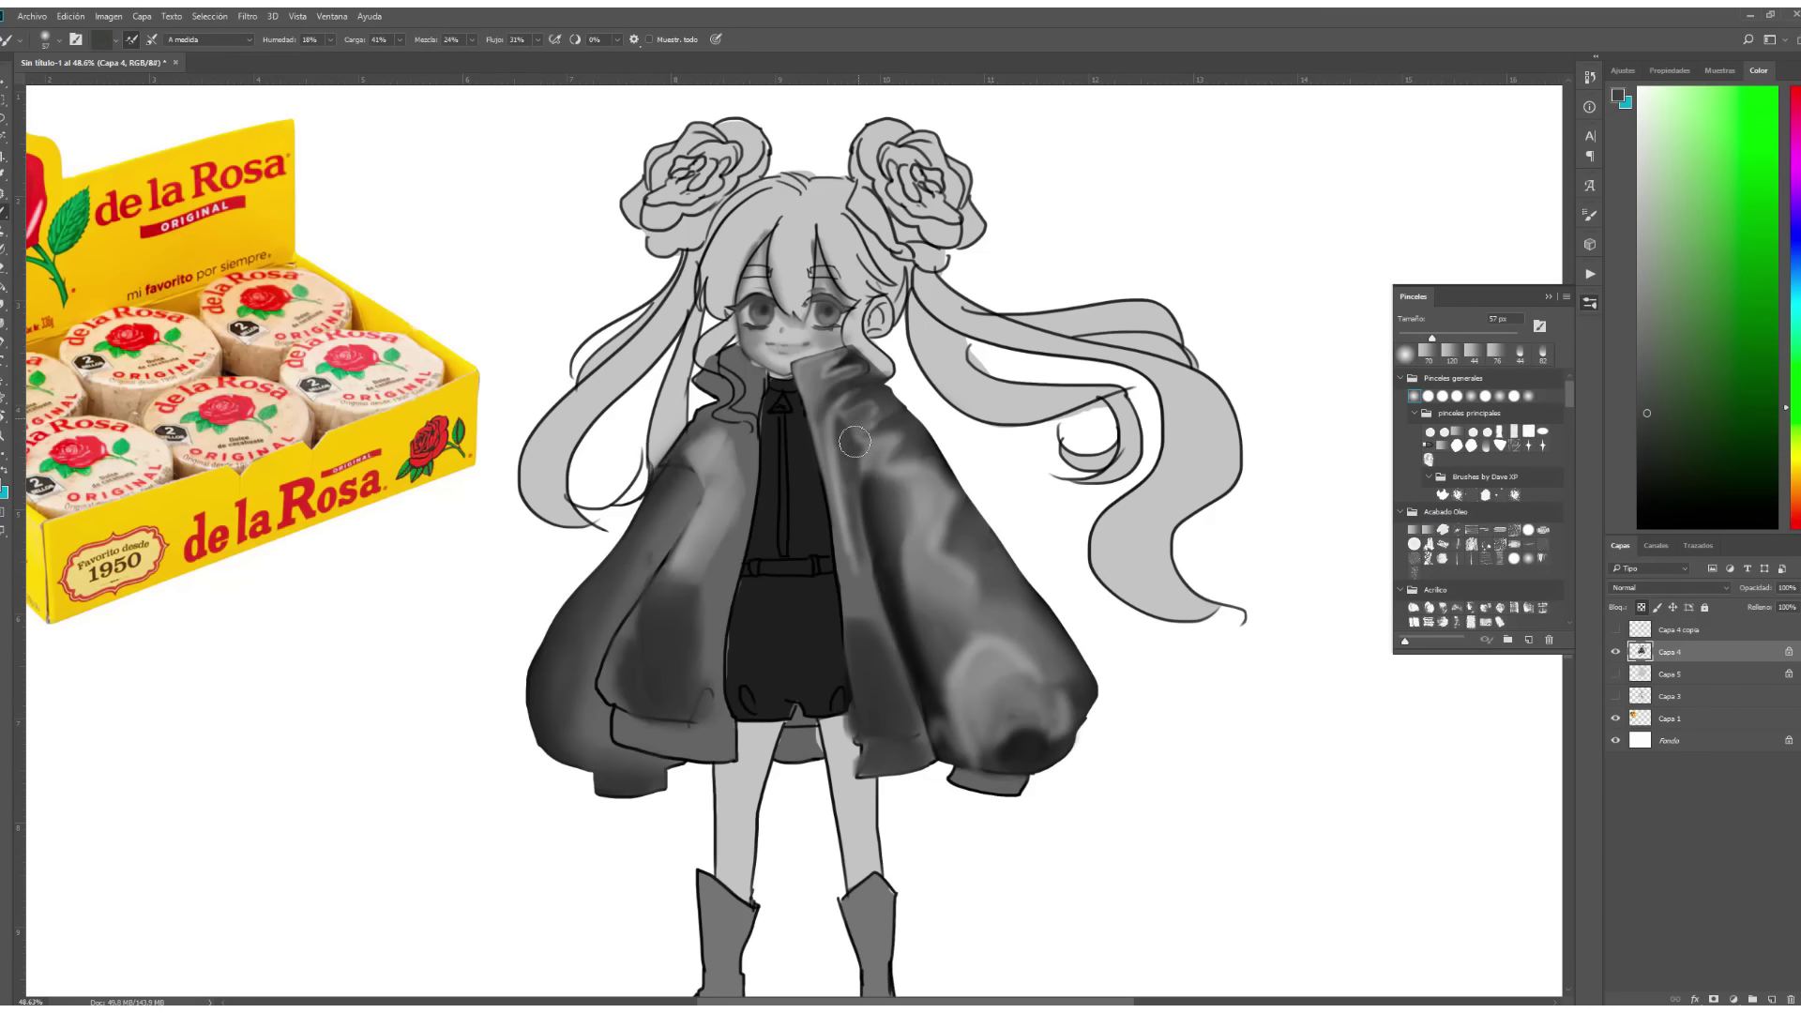
alt+click(865, 577)
alt+click(829, 377)
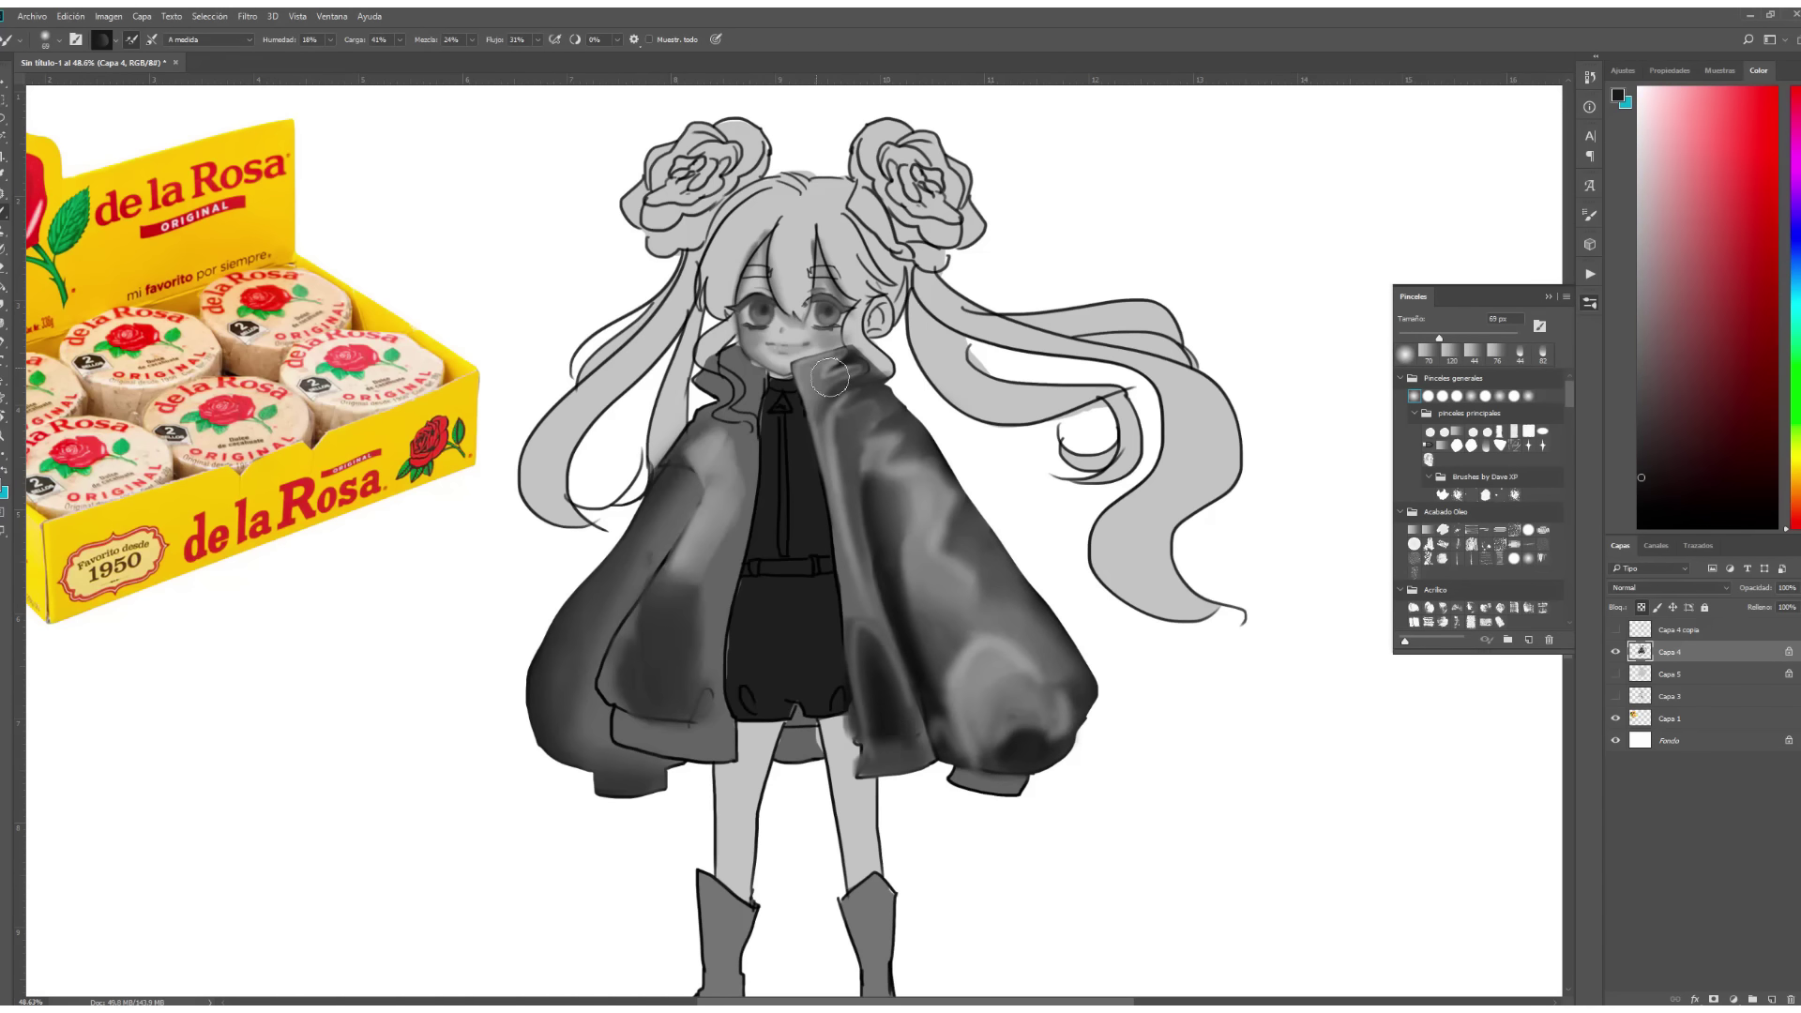
Paint and blend dark shading on the lower-left coat.
scroll(934, 461, down, 2)
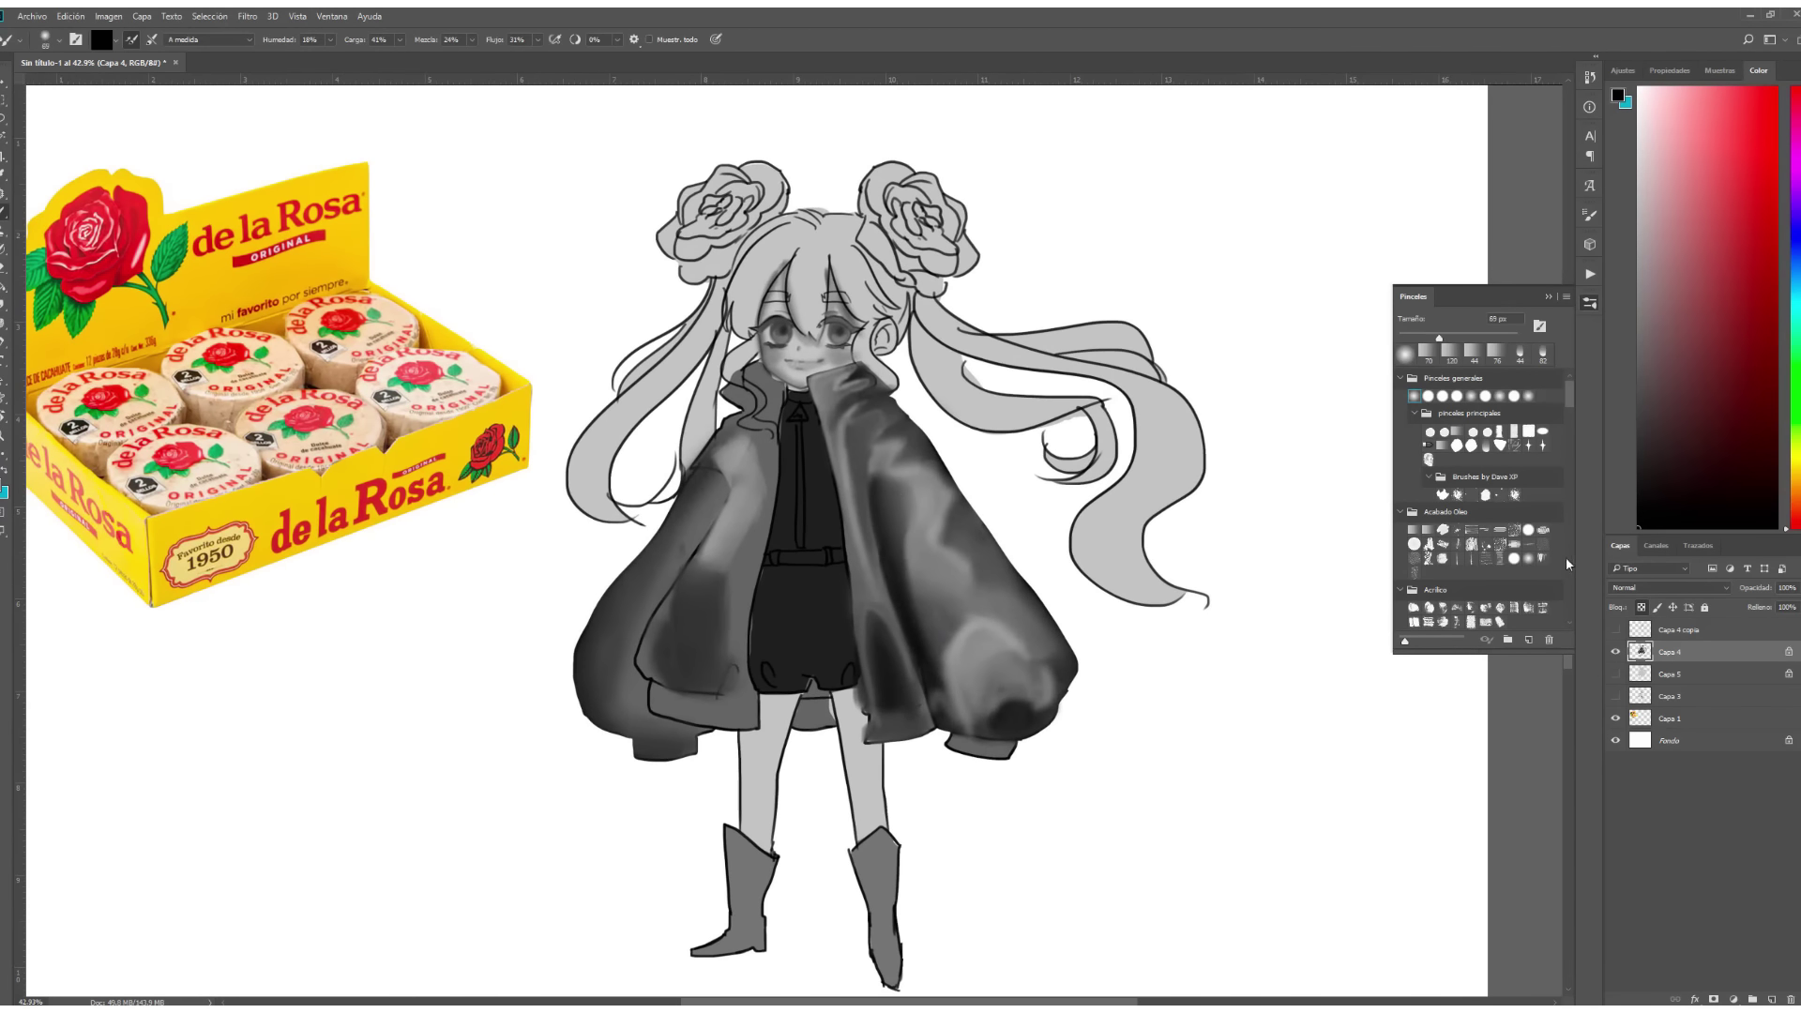
mouse_move(698, 678)
mouse_down()
mouse_move(732, 668)
mouse_move(656, 635)
mouse_up()
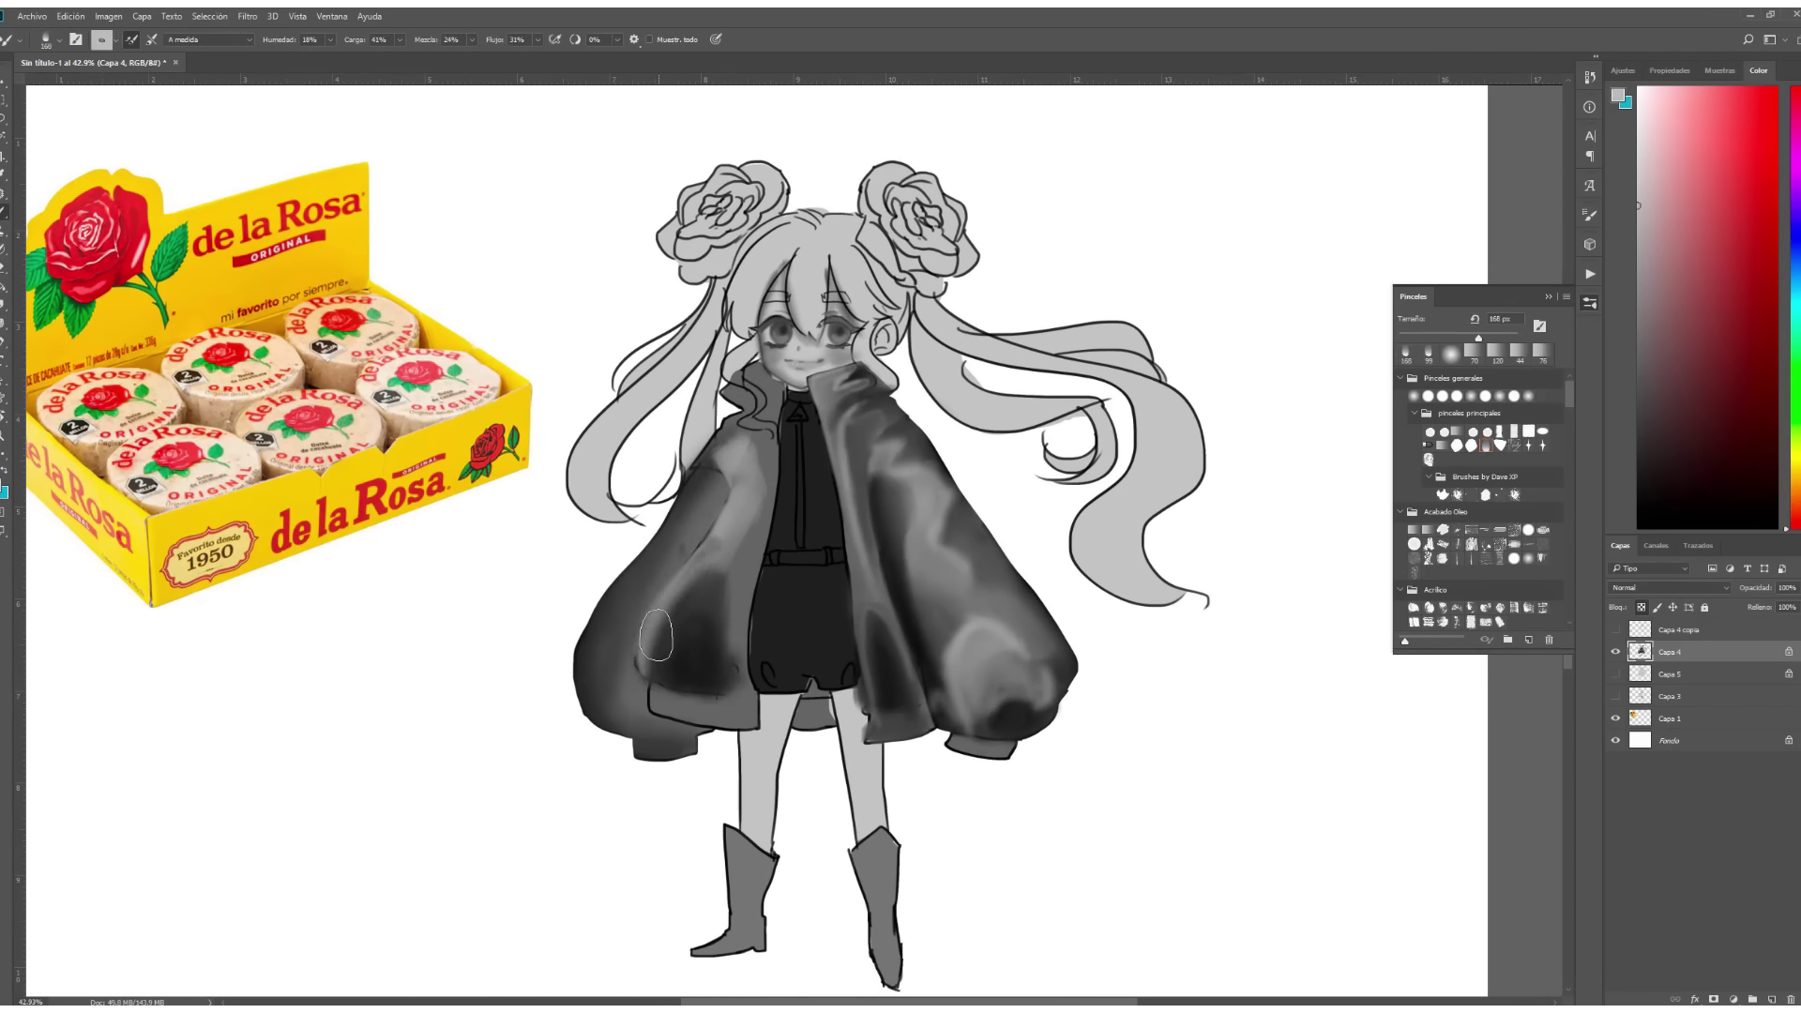
drag(755, 485, 739, 441)
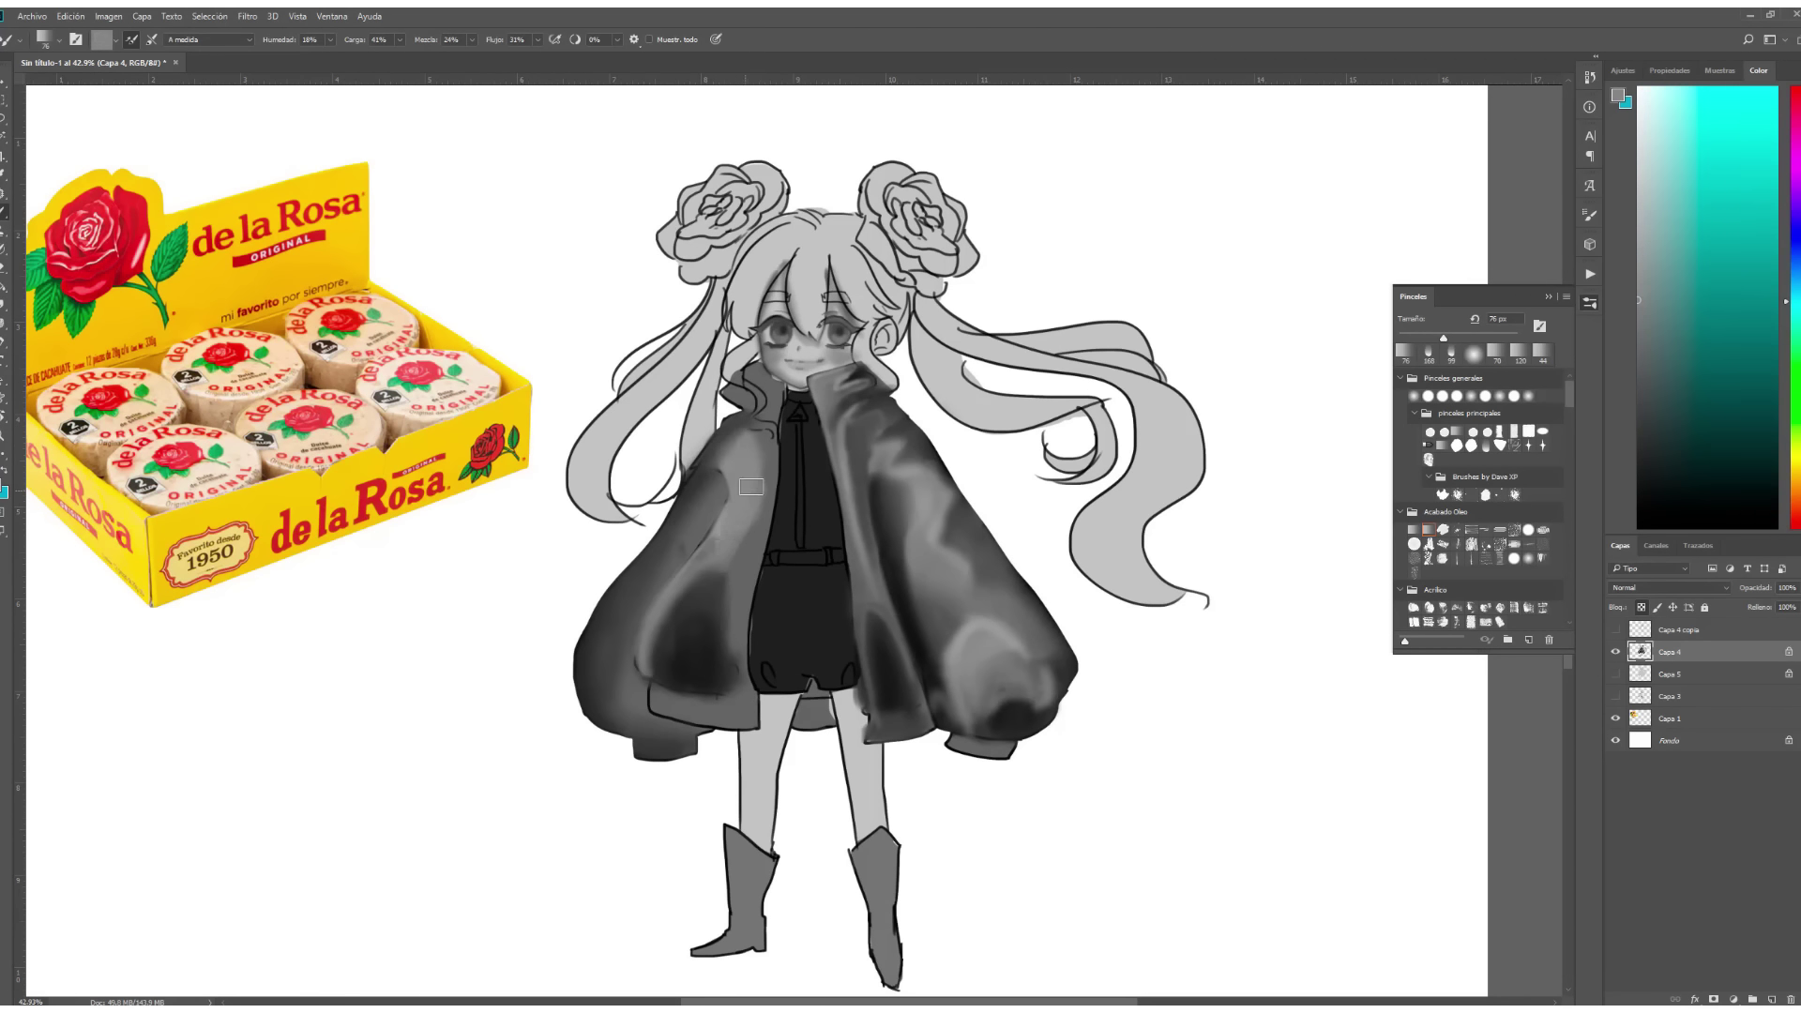
alt+click(711, 611)
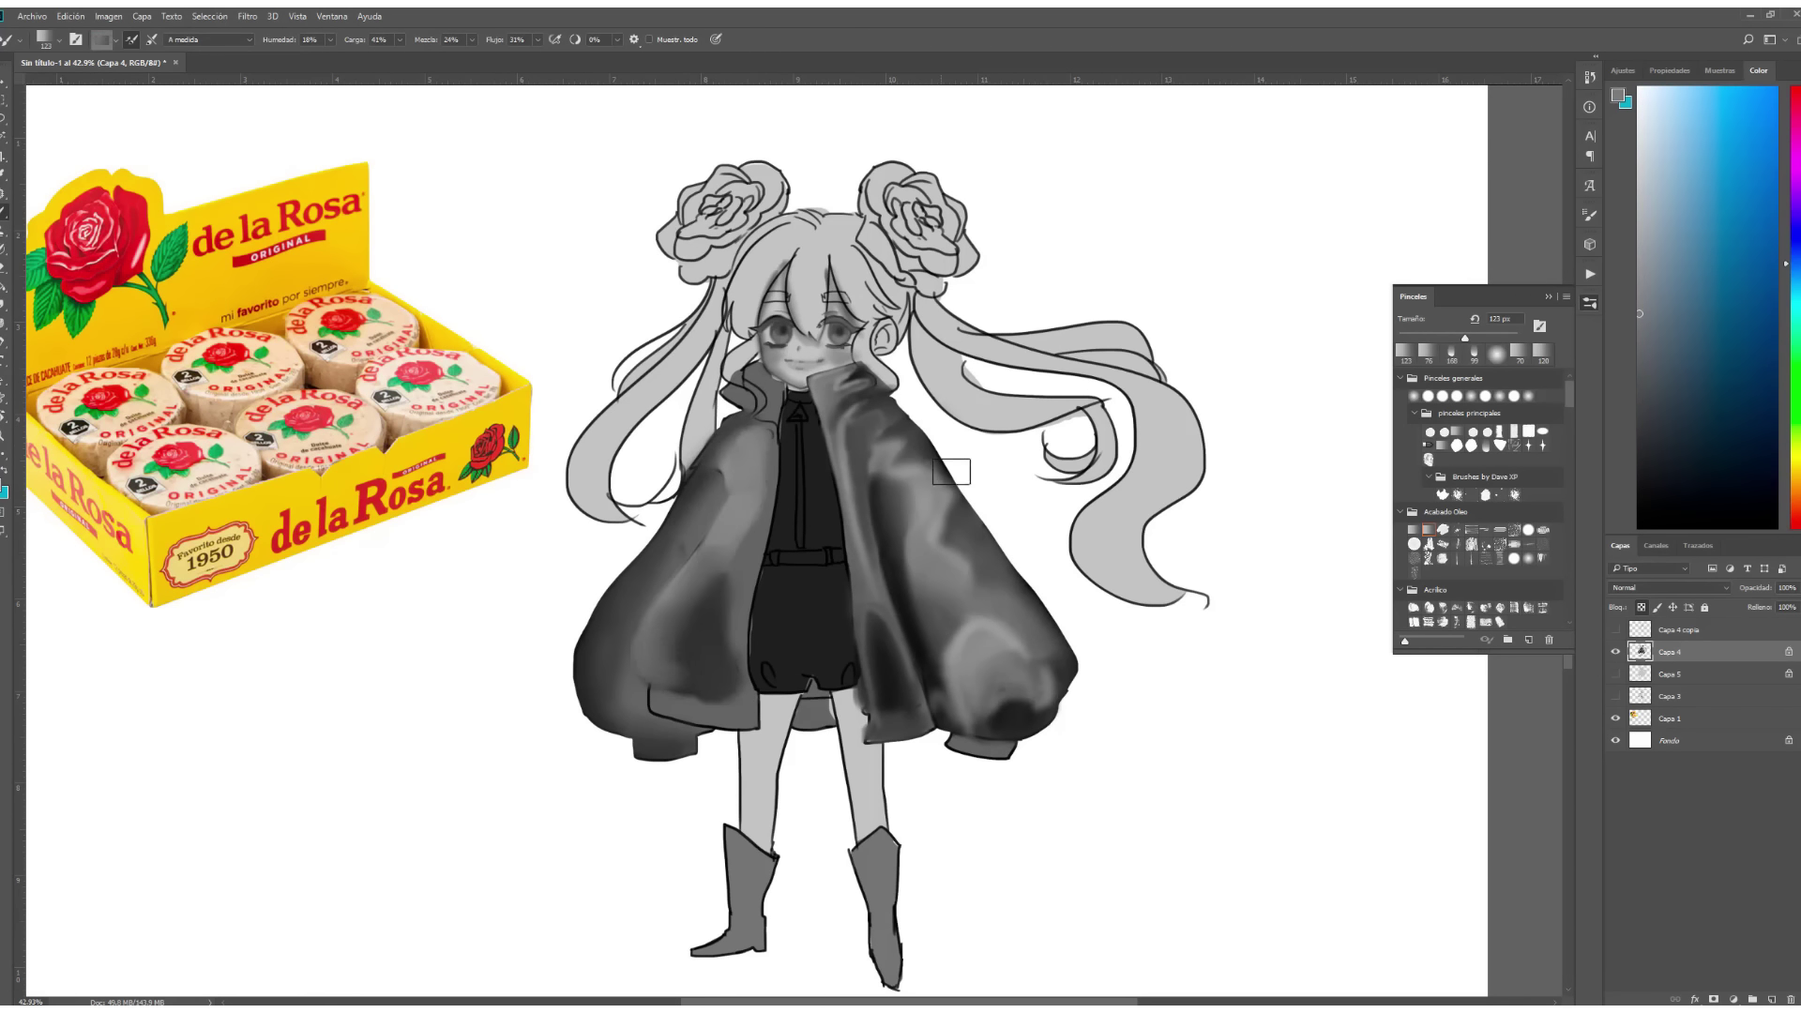
alt+click(989, 661)
alt+click(1004, 703)
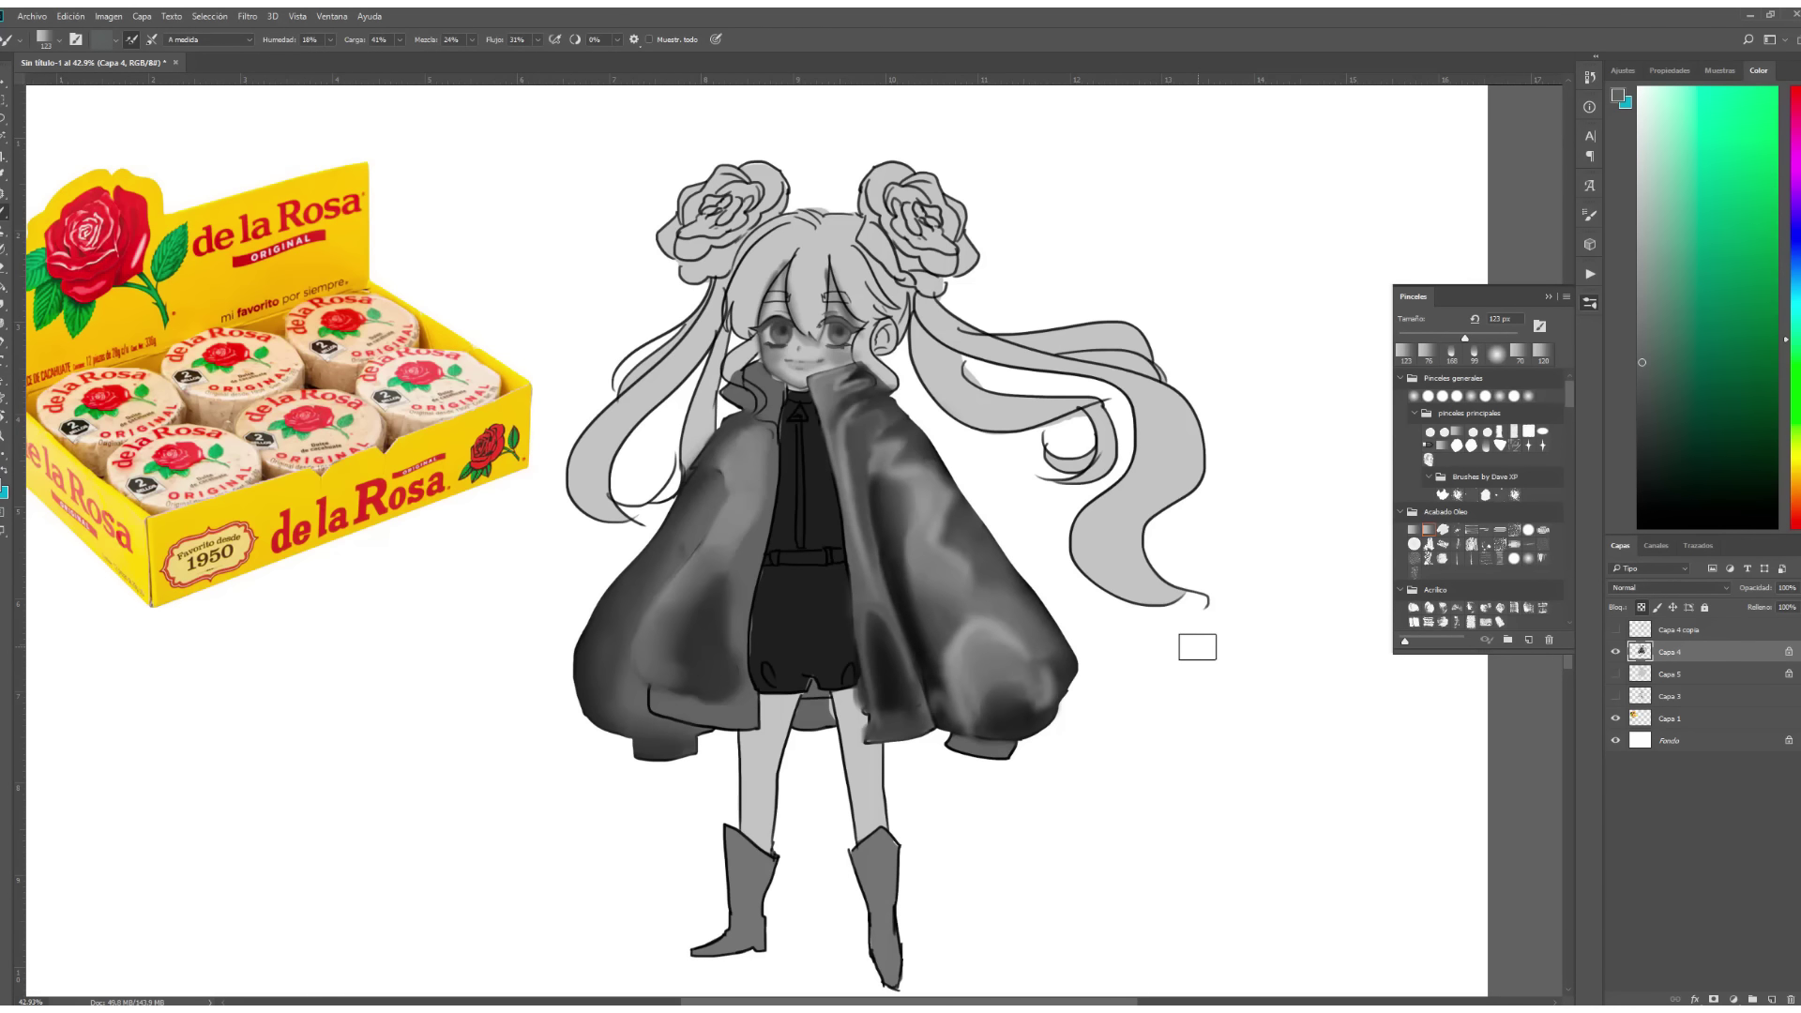
drag(648, 724, 707, 708)
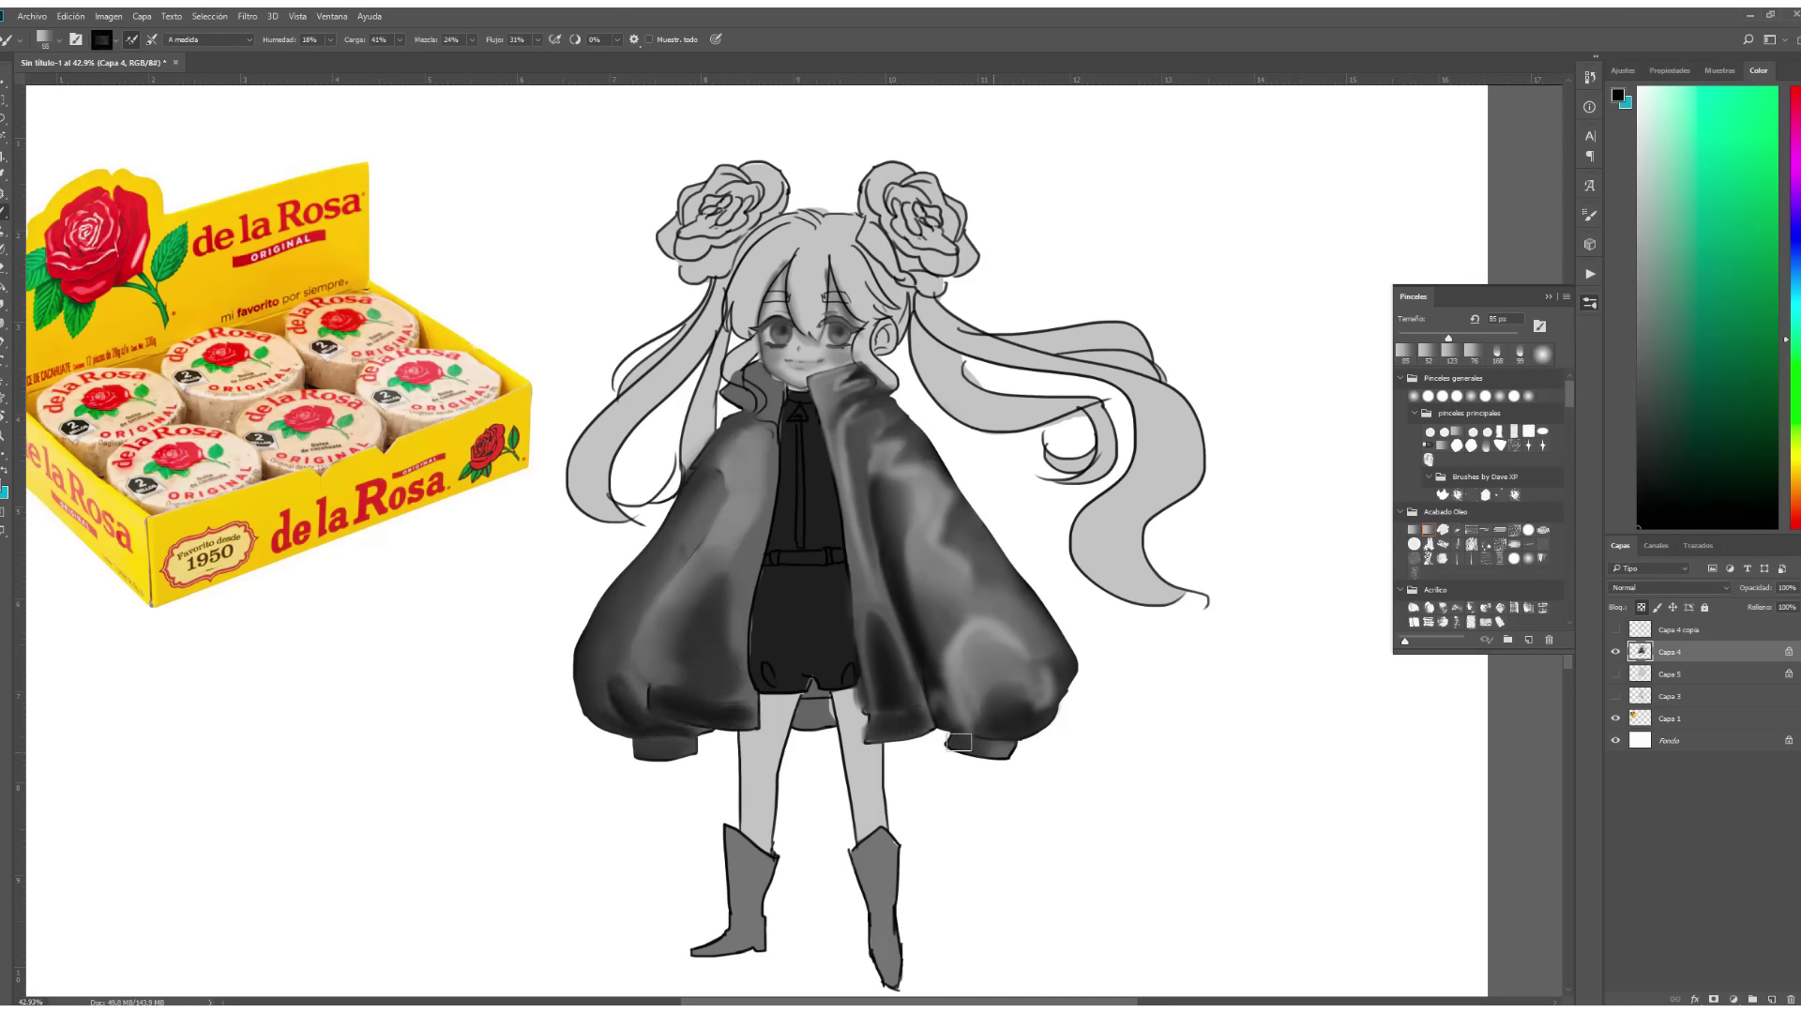
Sample a range of coat greys, from black to a near-white light grey.
alt+click(750, 713)
alt+click(884, 715)
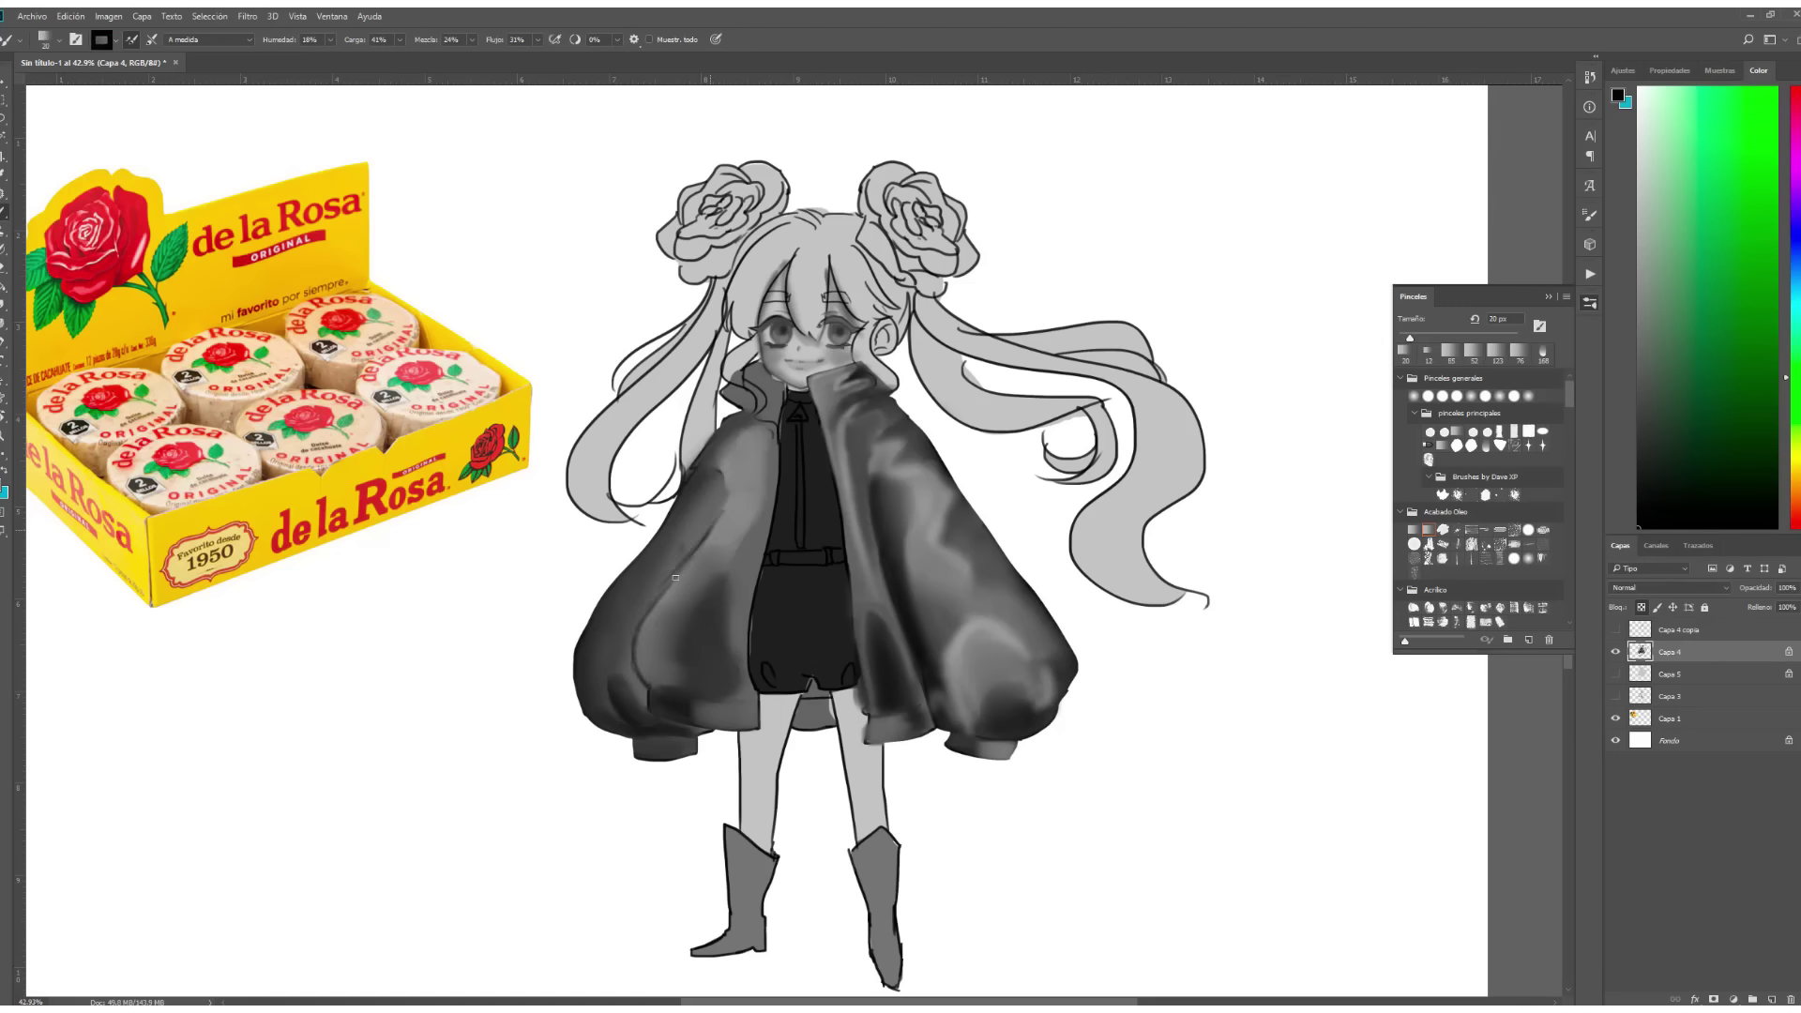
alt+click(631, 682)
alt+click(624, 680)
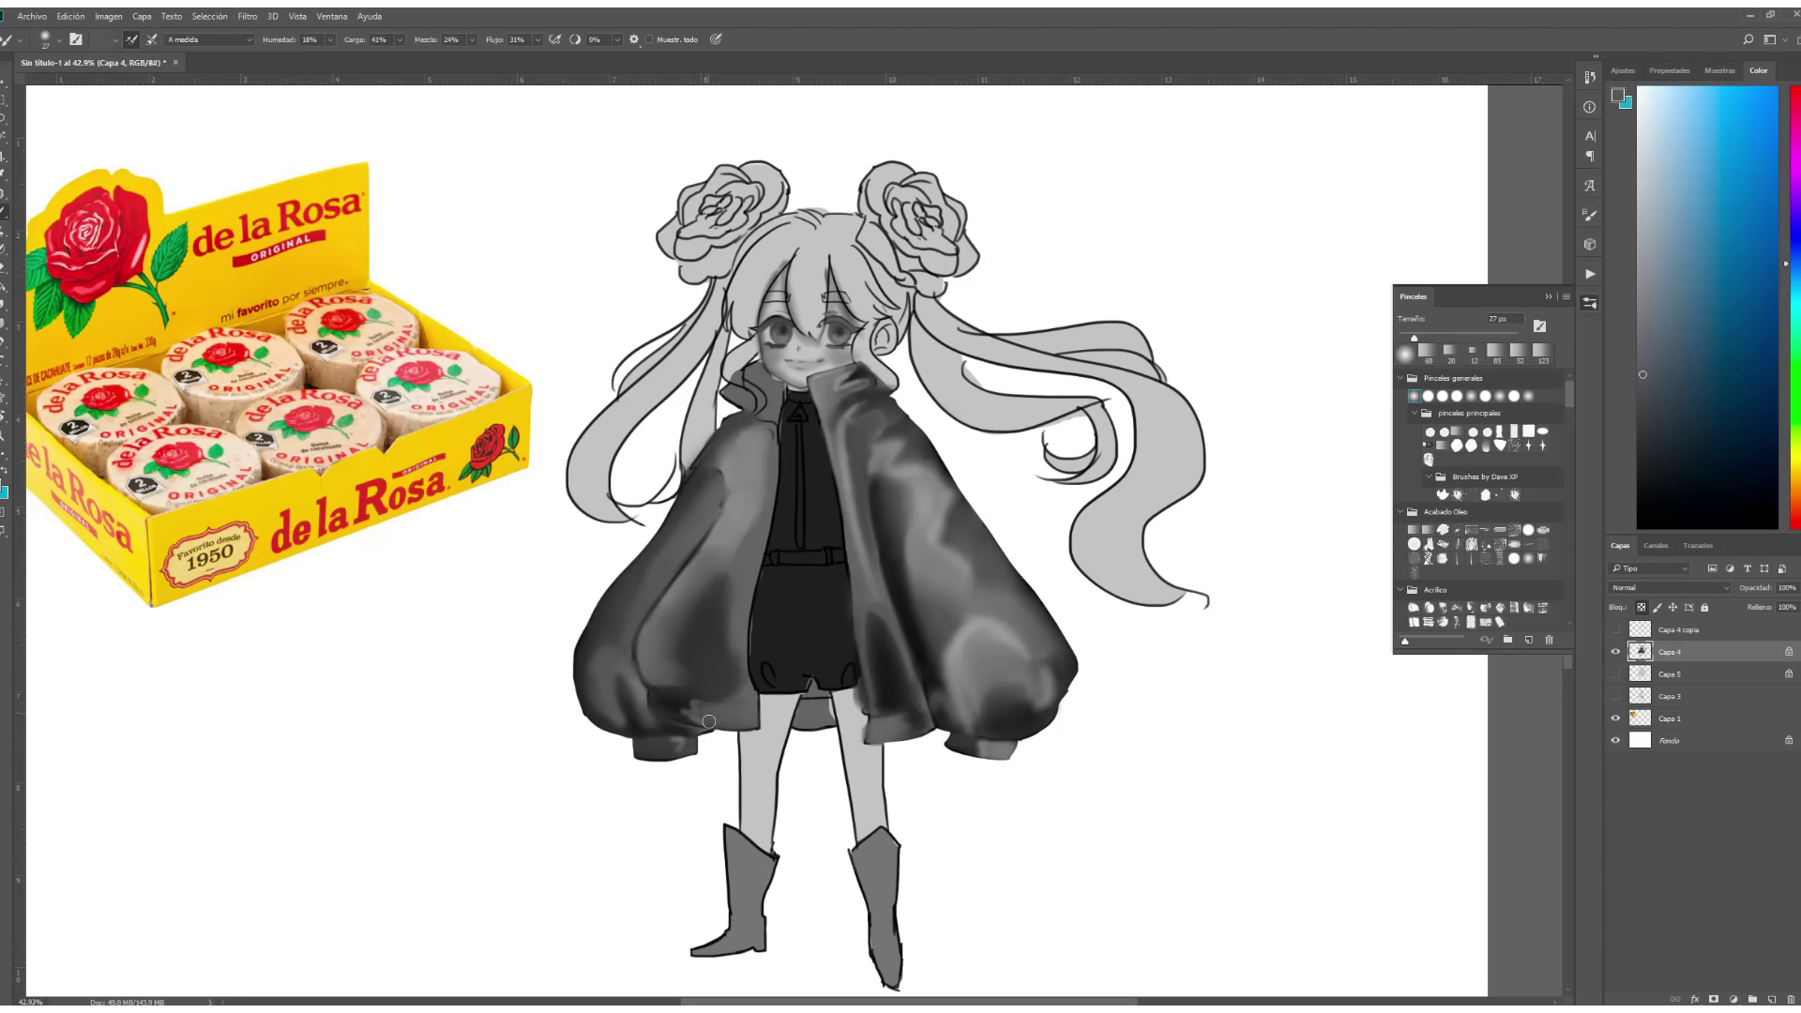
alt+click(906, 733)
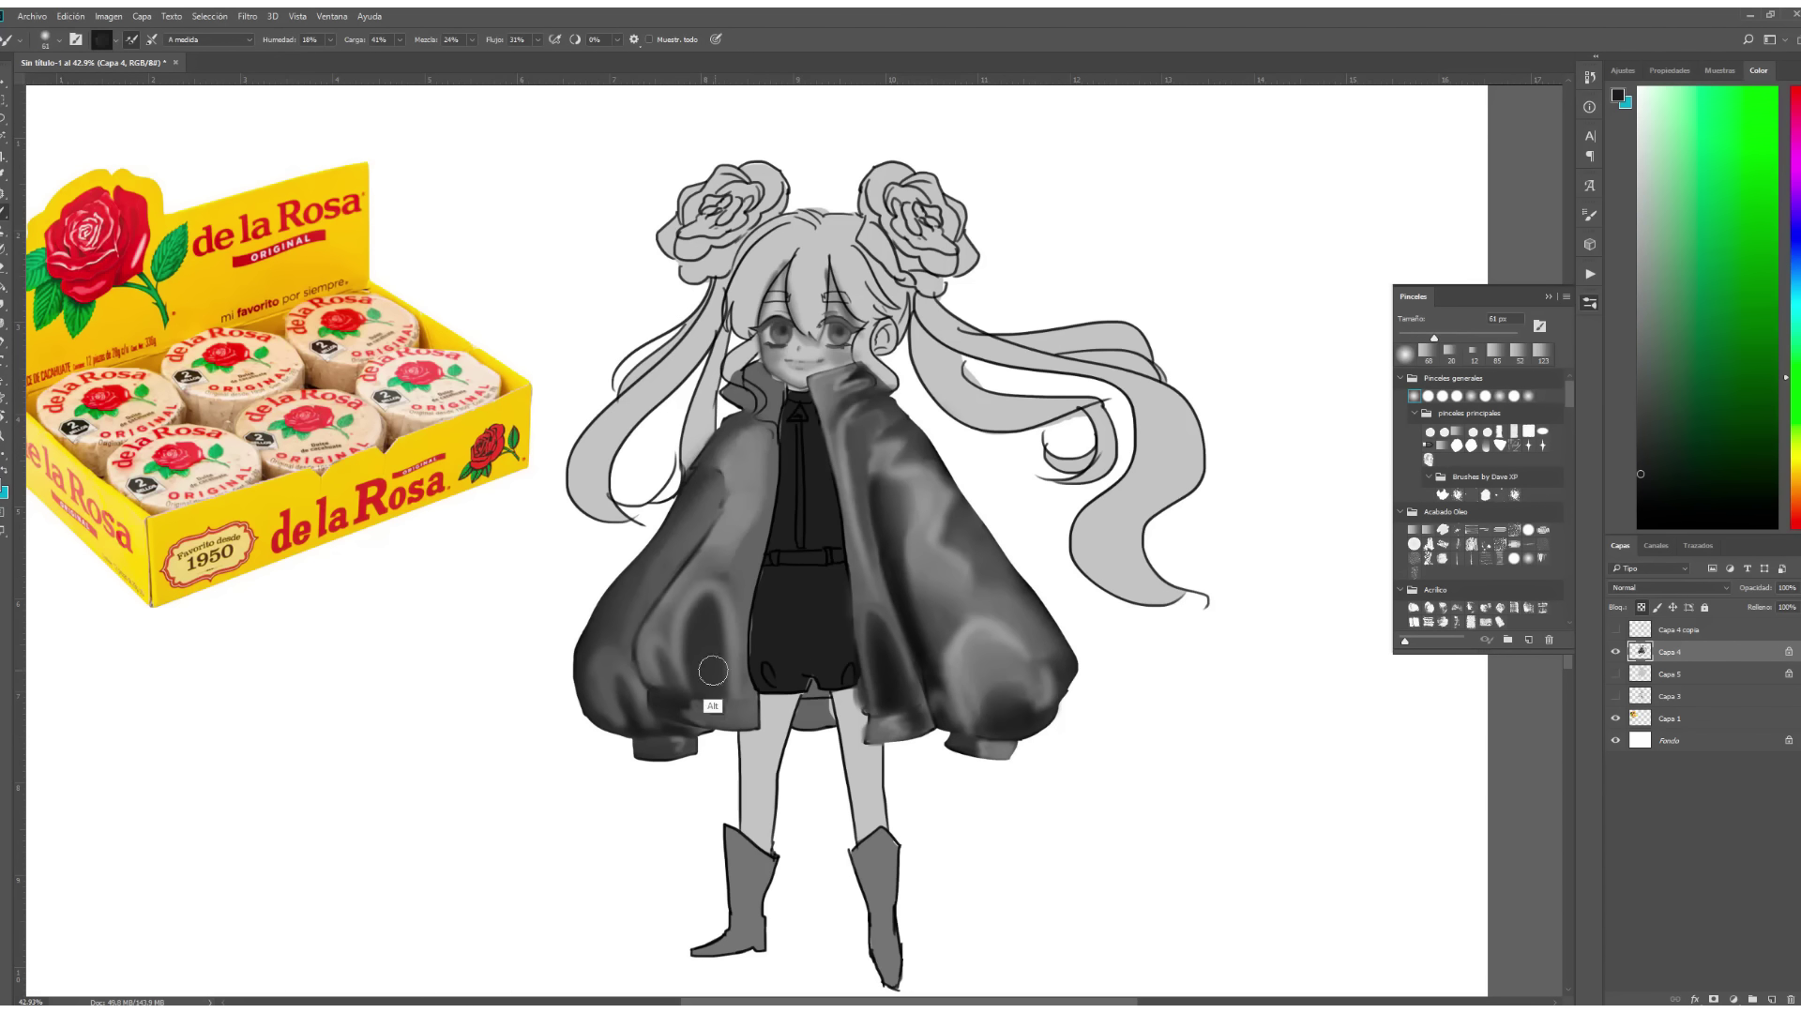
alt+click(708, 641)
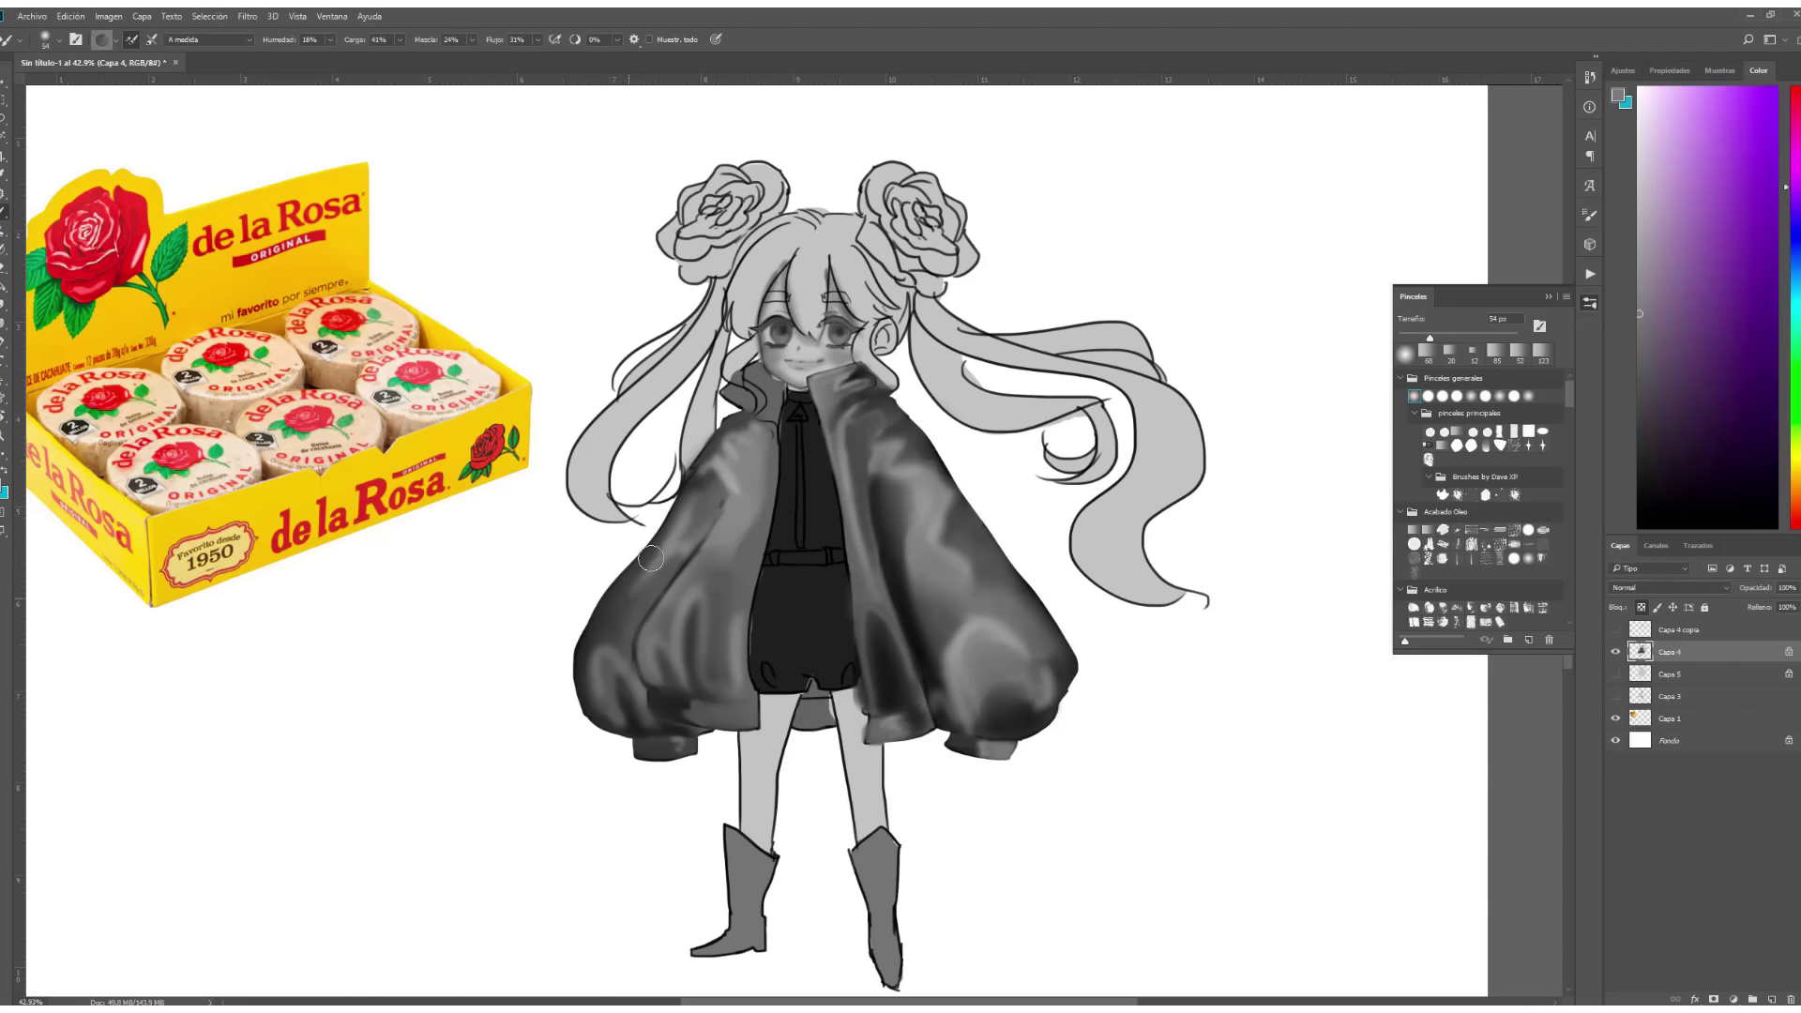
alt+click(690, 567)
alt+click(748, 531)
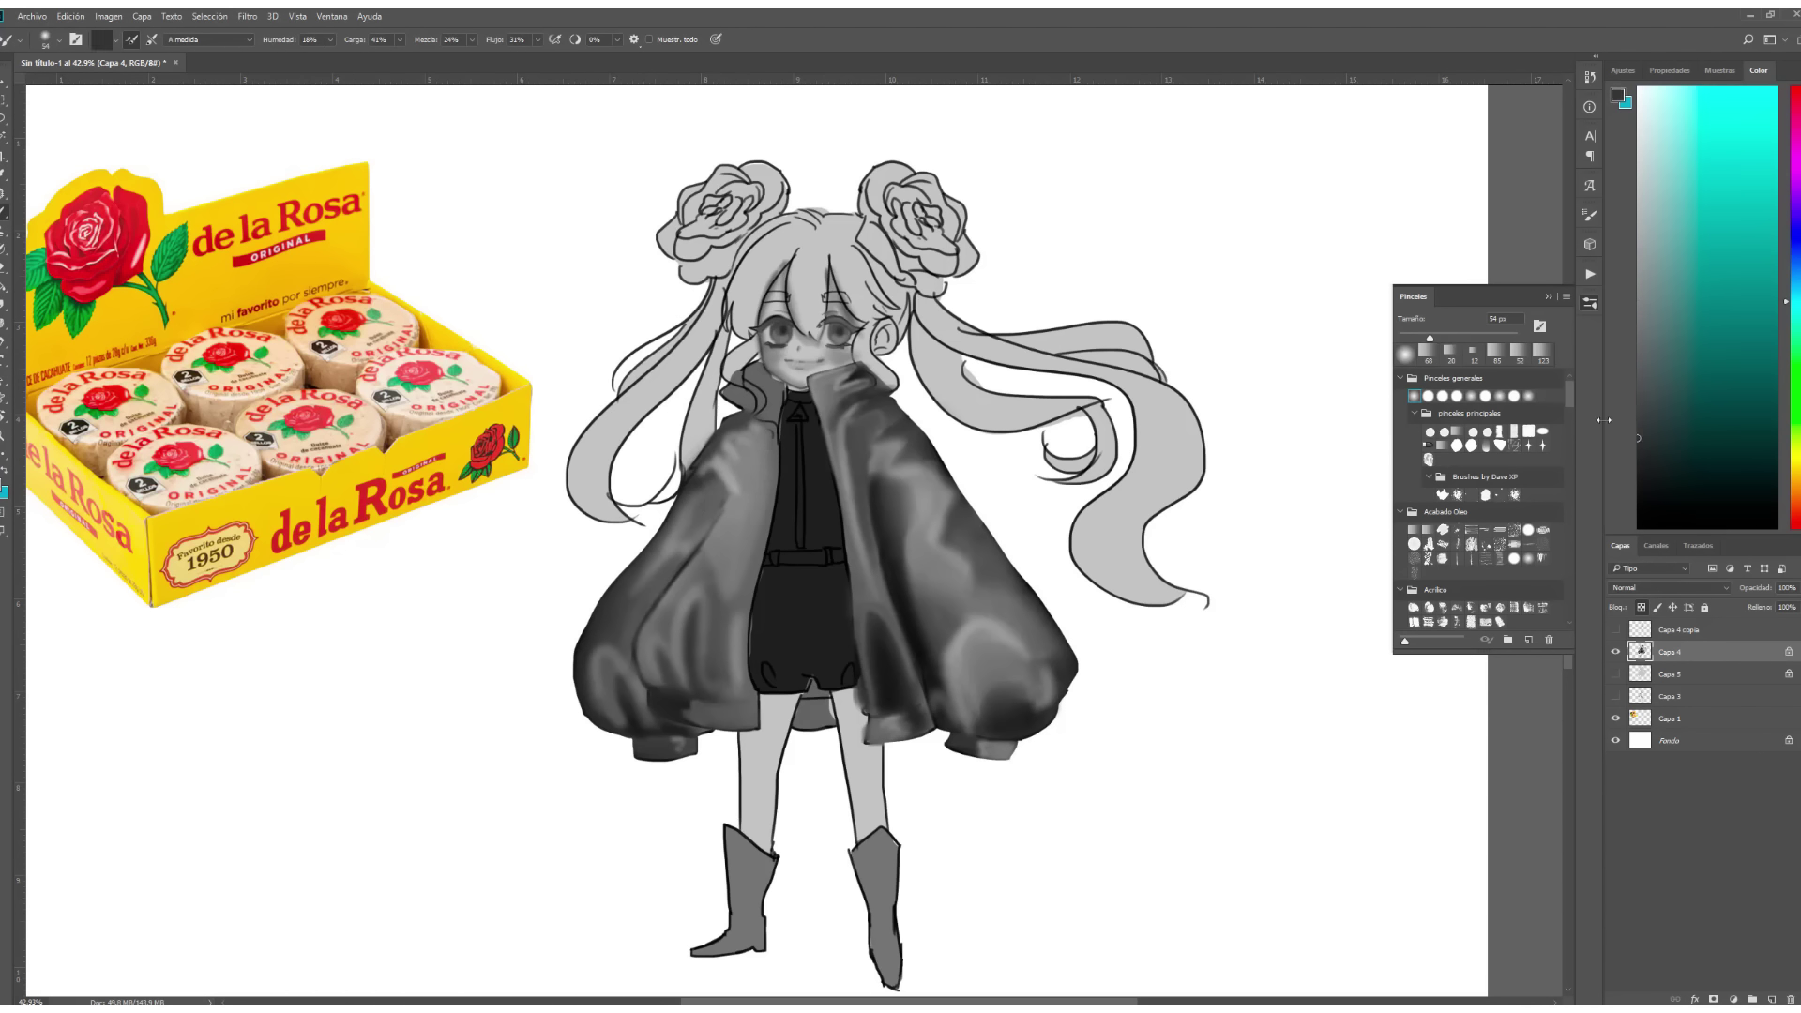
alt+click(713, 563)
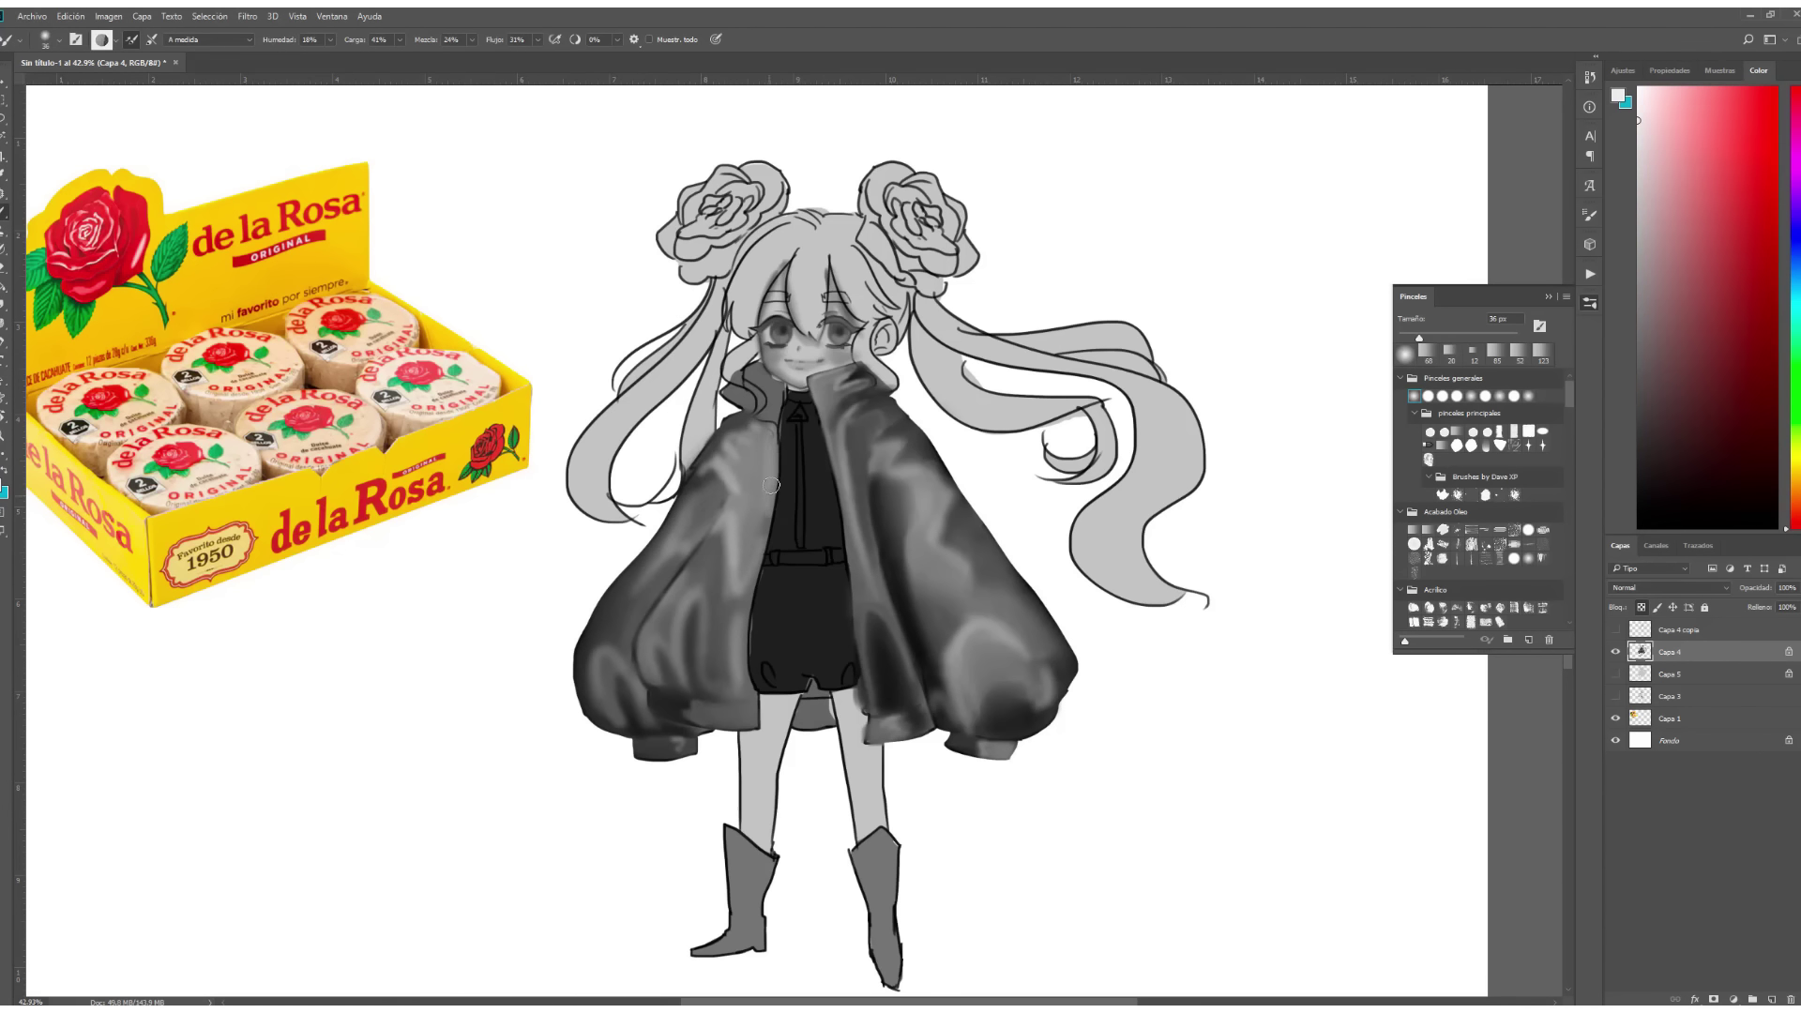
Shade the shorts with deep black strokes.
scroll(754, 689, up, 3)
alt+click(770, 713)
drag(788, 713, 844, 770)
drag(723, 735, 845, 741)
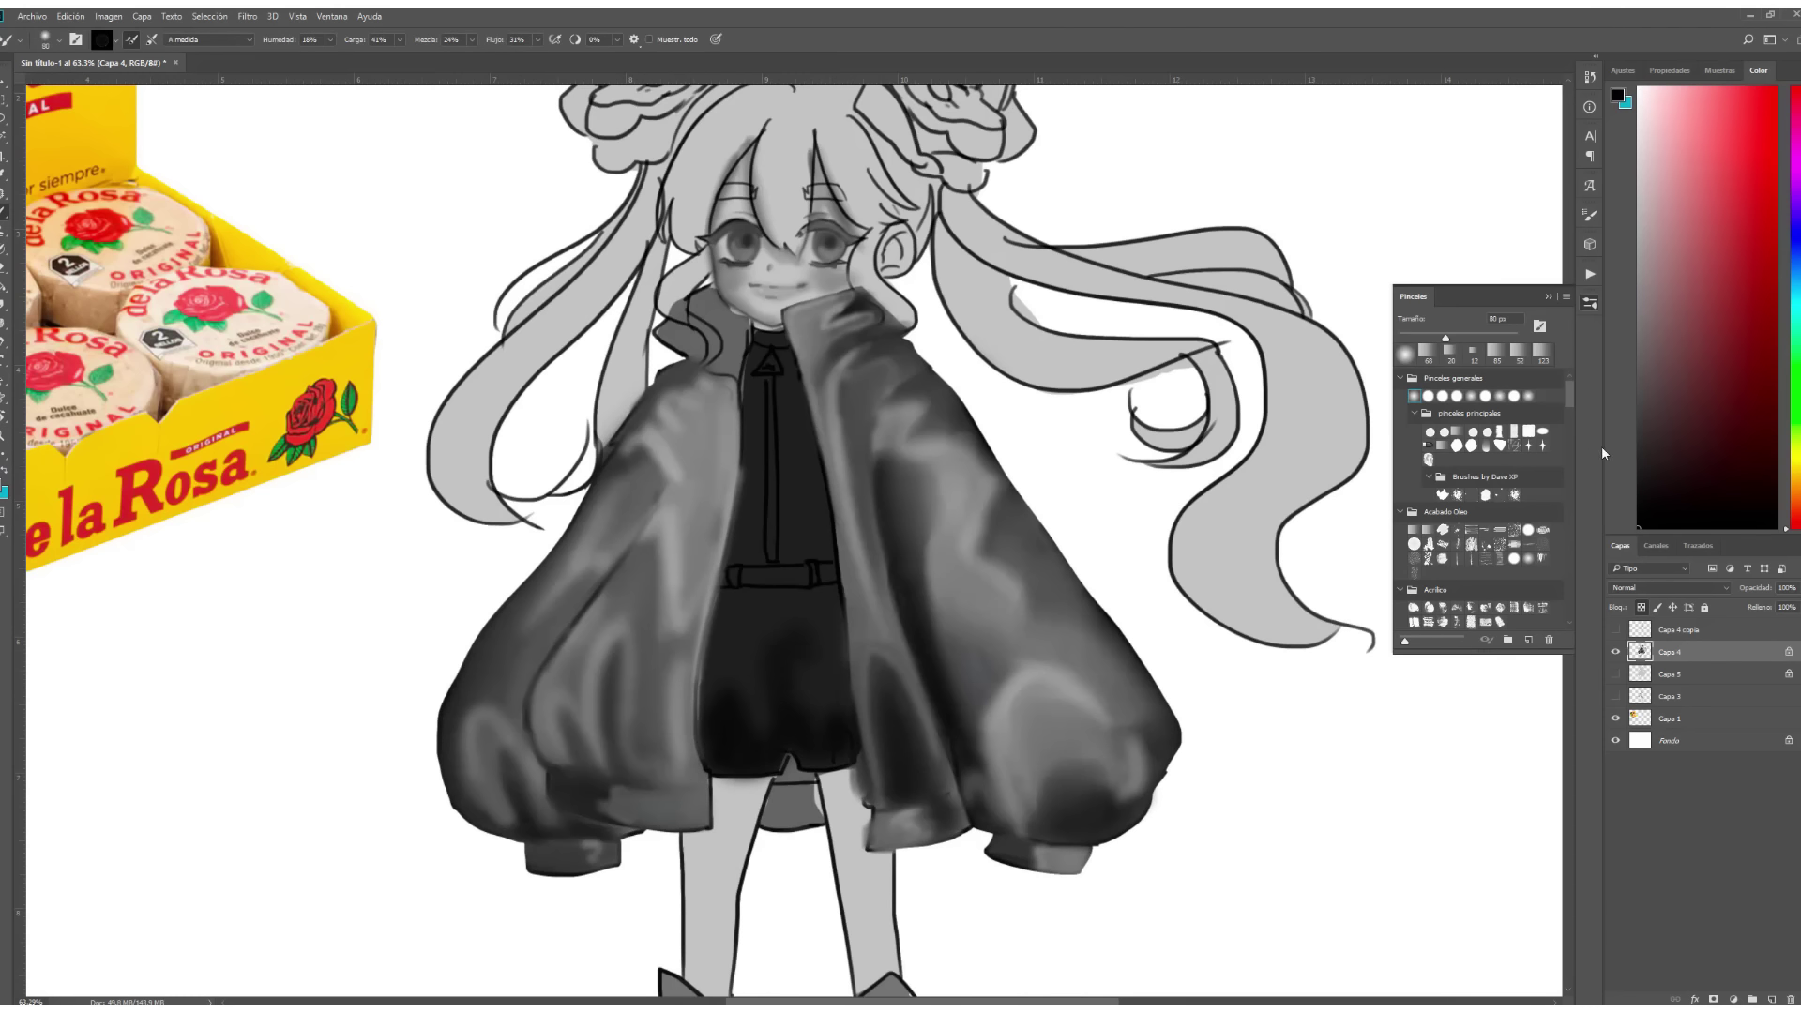
With a larger soft brush, shade both boots in dark grey down to the toes.
click(1485, 446)
alt+click(746, 704)
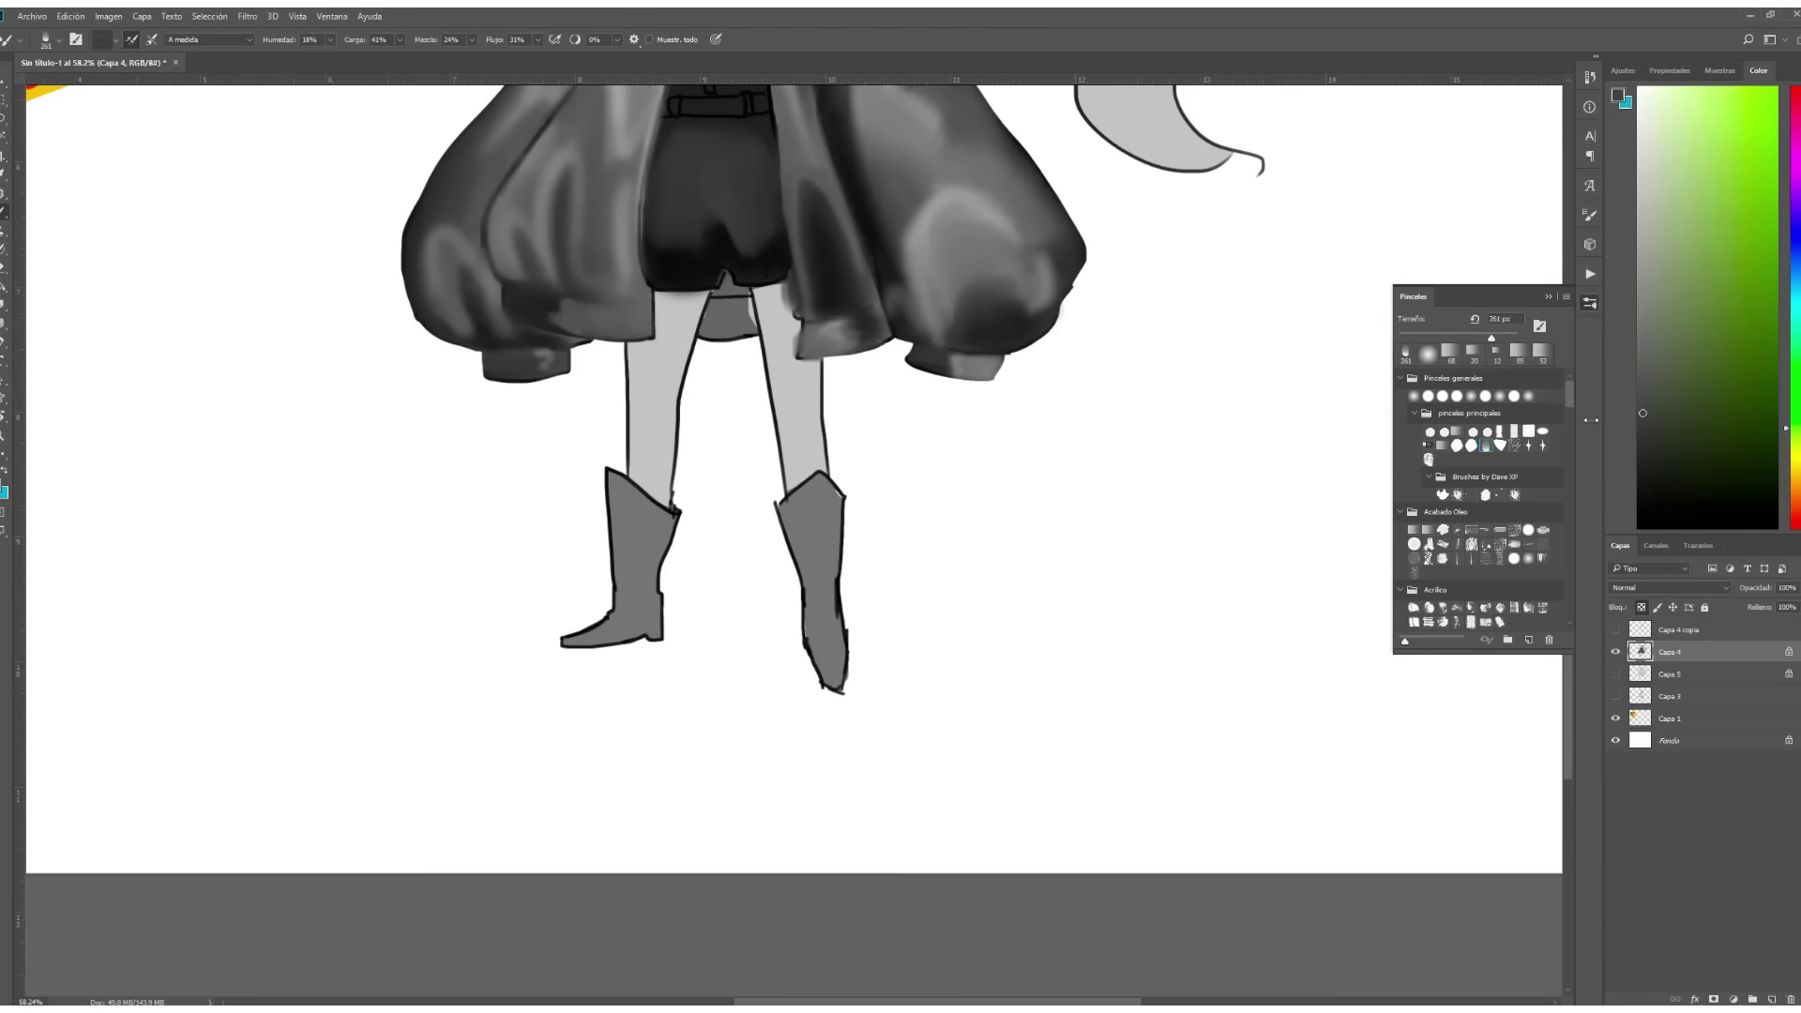
mouse_move(666, 525)
mouse_down()
mouse_move(657, 647)
mouse_move(680, 546)
mouse_move(614, 610)
mouse_up()
mouse_move(806, 544)
mouse_down()
mouse_move(784, 583)
mouse_move(846, 671)
mouse_up()
Shrink the brush to about 25 px and shade both legs in blended grey.
click(1413, 336)
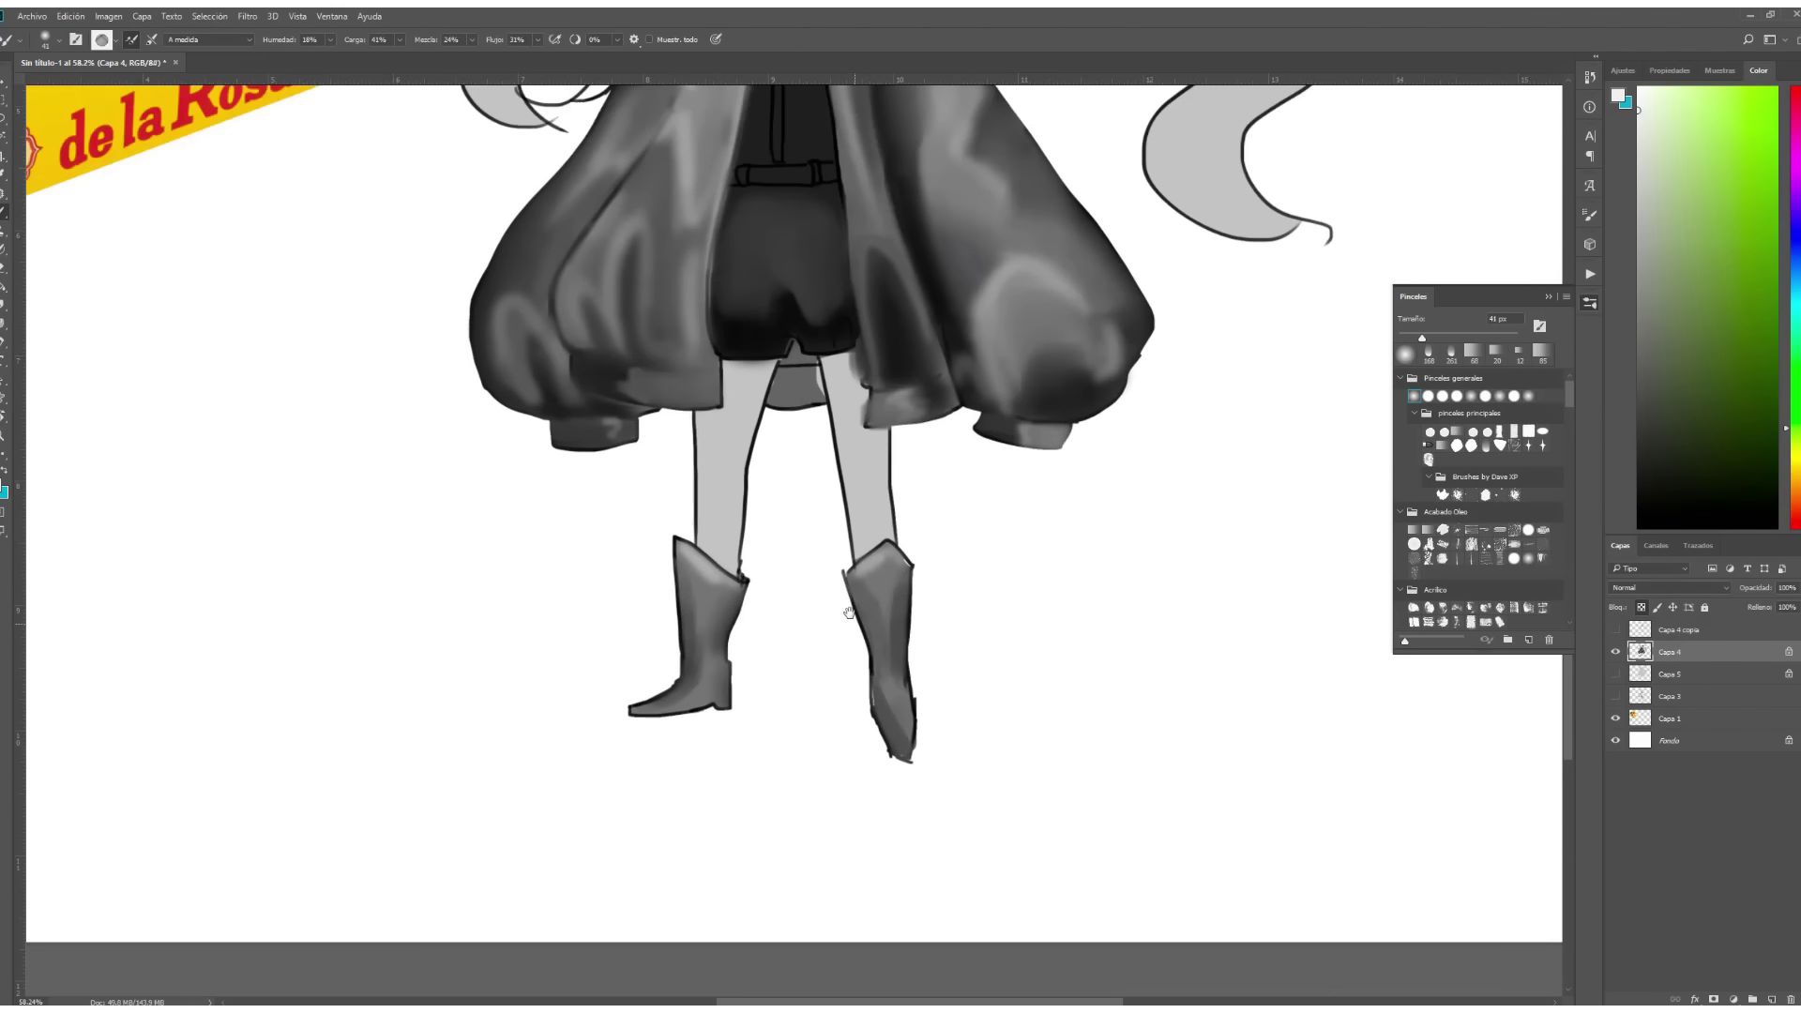
drag(799, 559, 889, 643)
drag(652, 730, 657, 526)
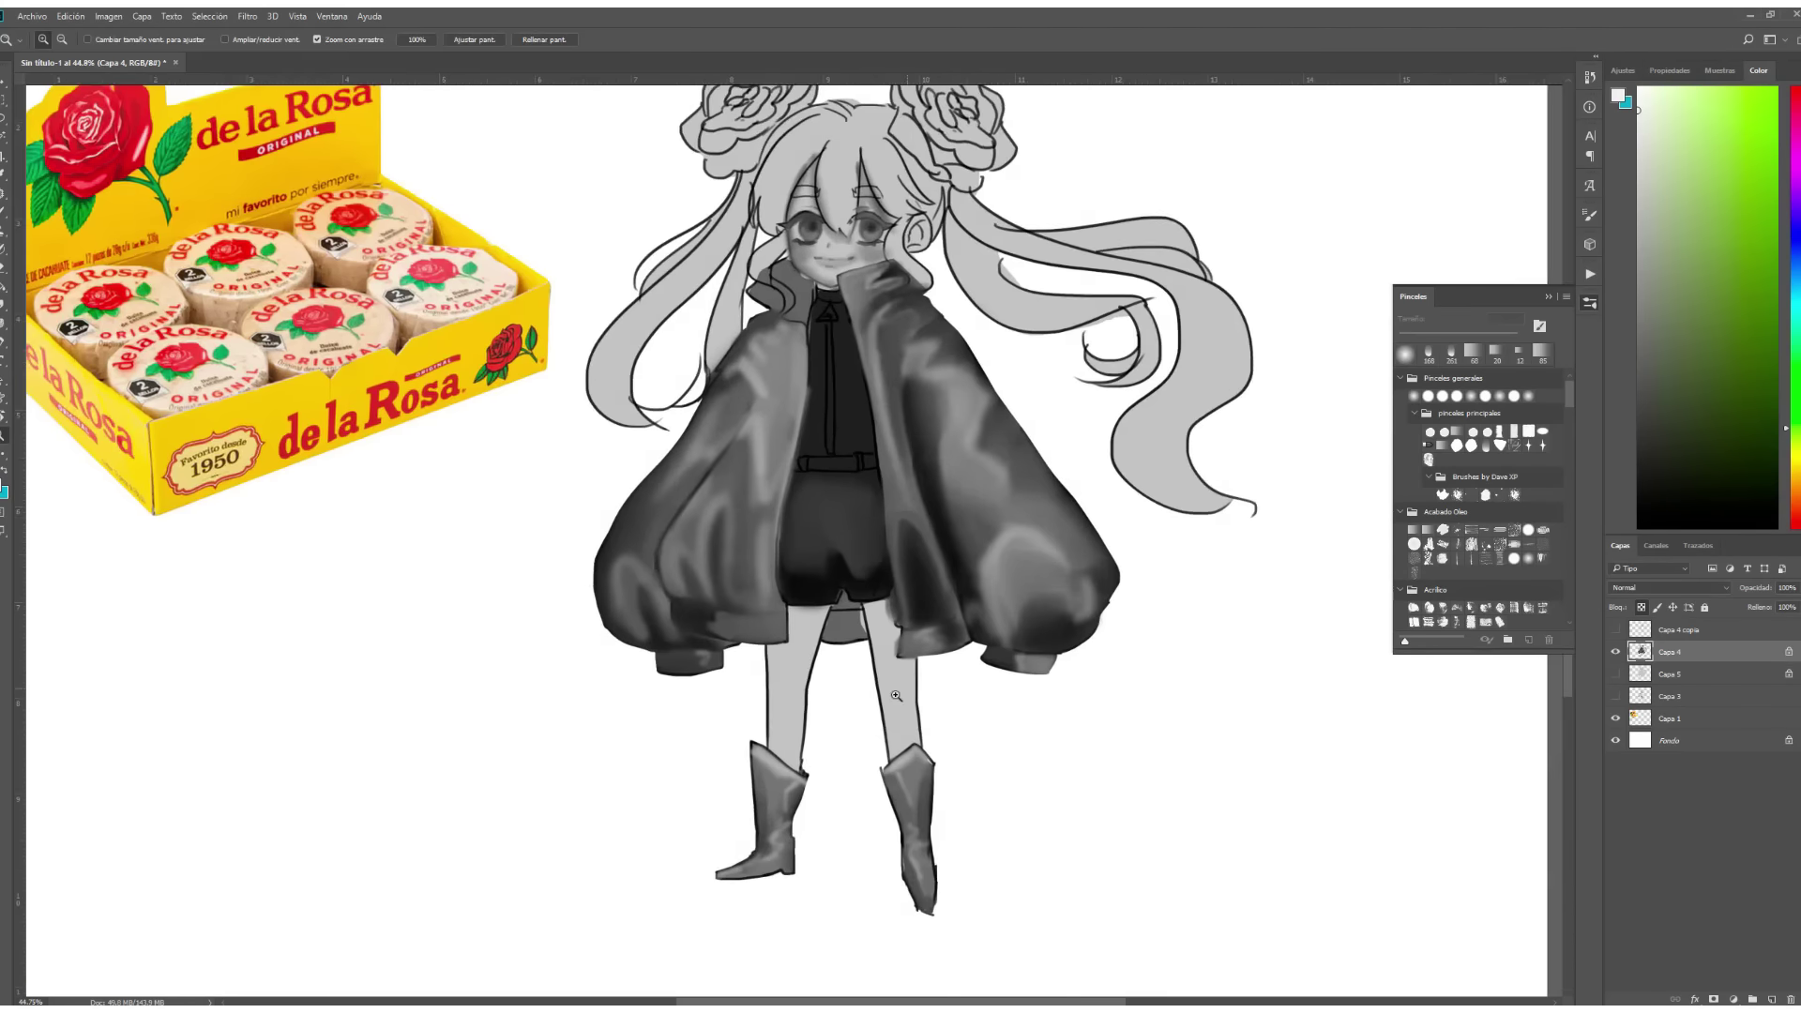
drag(769, 600, 778, 760)
drag(872, 638, 864, 737)
mouse_move(746, 751)
mouse_down()
mouse_move(760, 641)
mouse_move(772, 691)
mouse_move(755, 737)
mouse_move(778, 797)
mouse_up()
Soften and lighten the upper legs with a smaller brush and light grey.
key(bracketleft)
key(bracketleft)
key(bracketleft)
alt+click(728, 760)
alt+click(748, 706)
alt+click(769, 779)
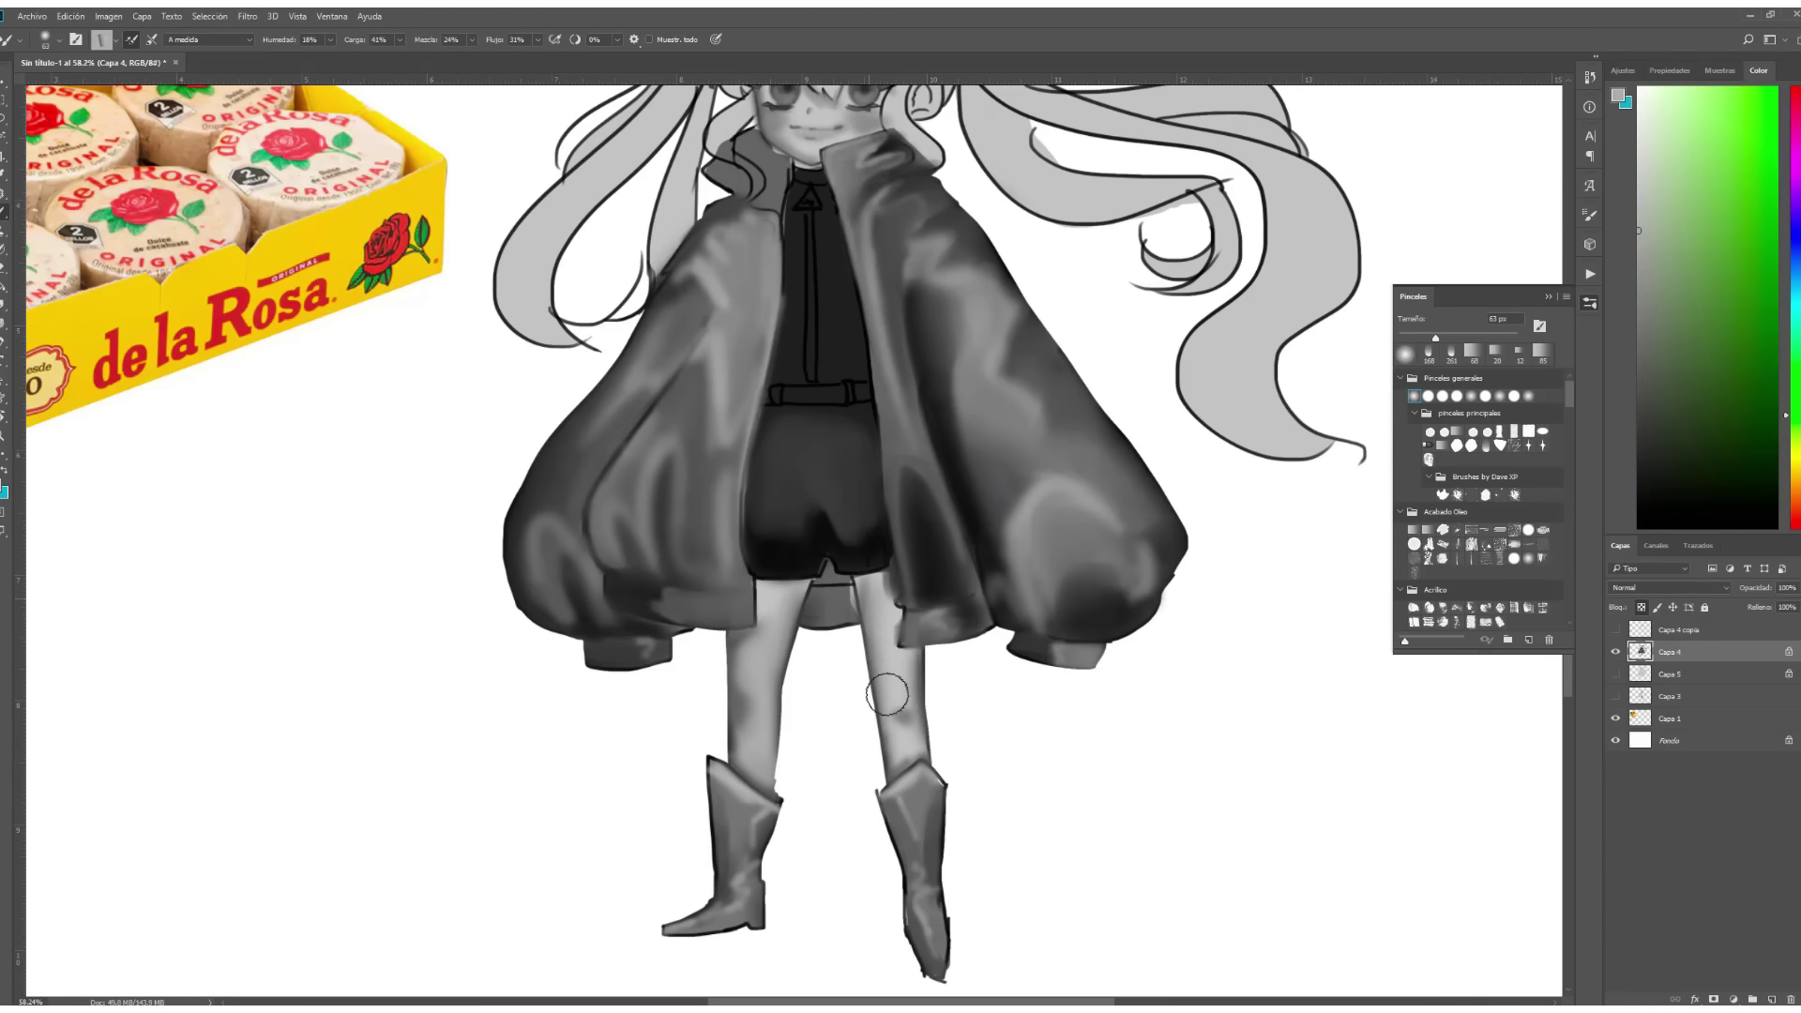
drag(882, 647, 896, 750)
alt+click(758, 705)
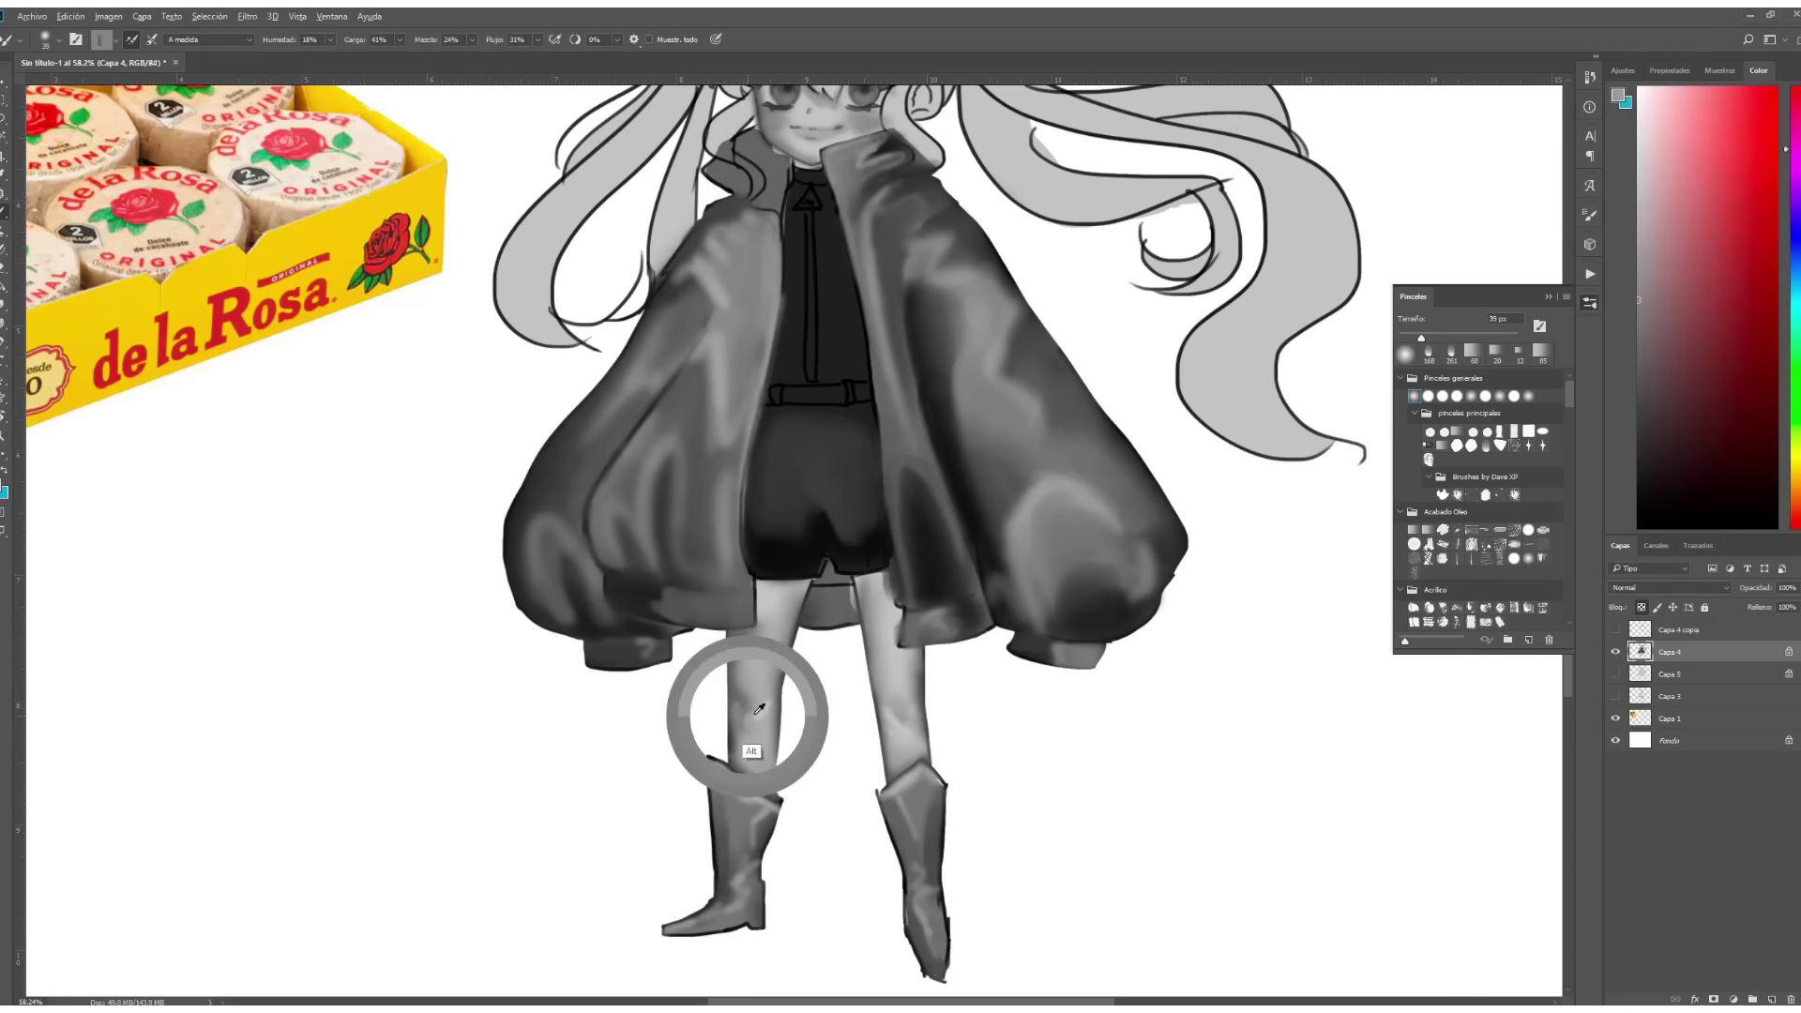
key(bracketright)
key(bracketright)
key(bracketright)
drag(758, 743, 699, 760)
Switch to the Lasso tool and zoom out to see the whole image.
key(l)
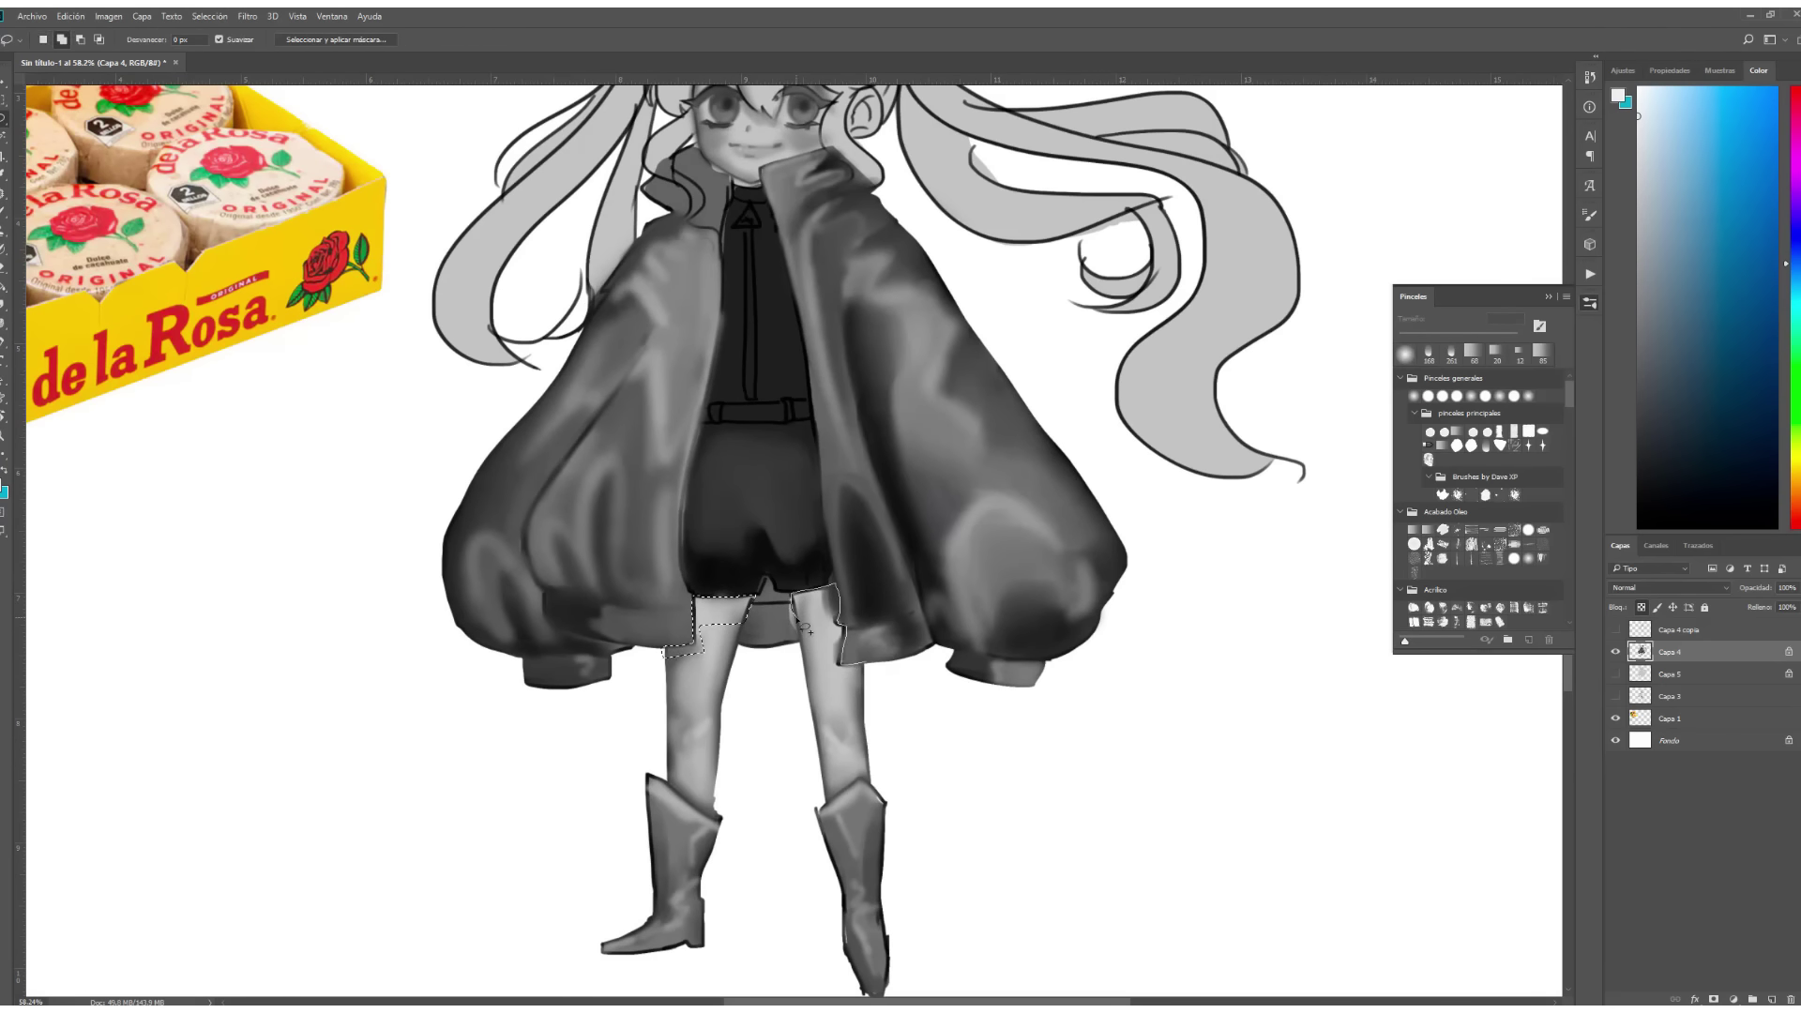
key(z)
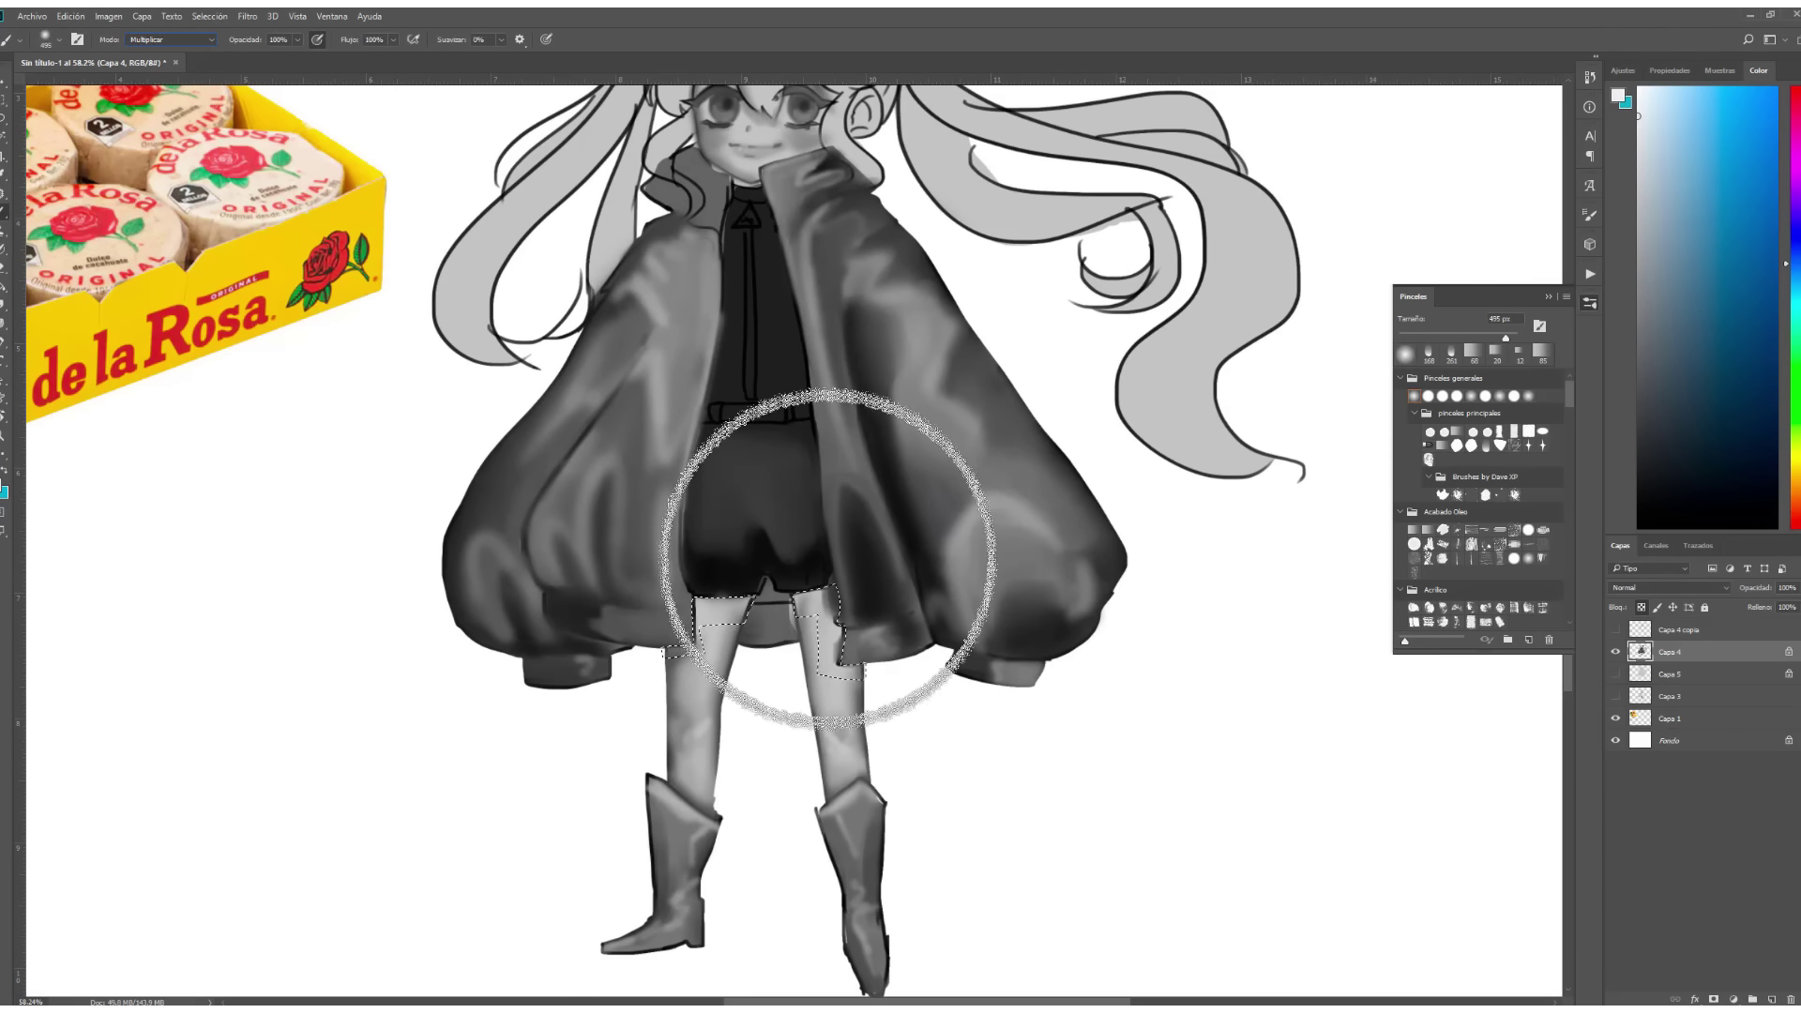
scroll(804, 563, down, 3)
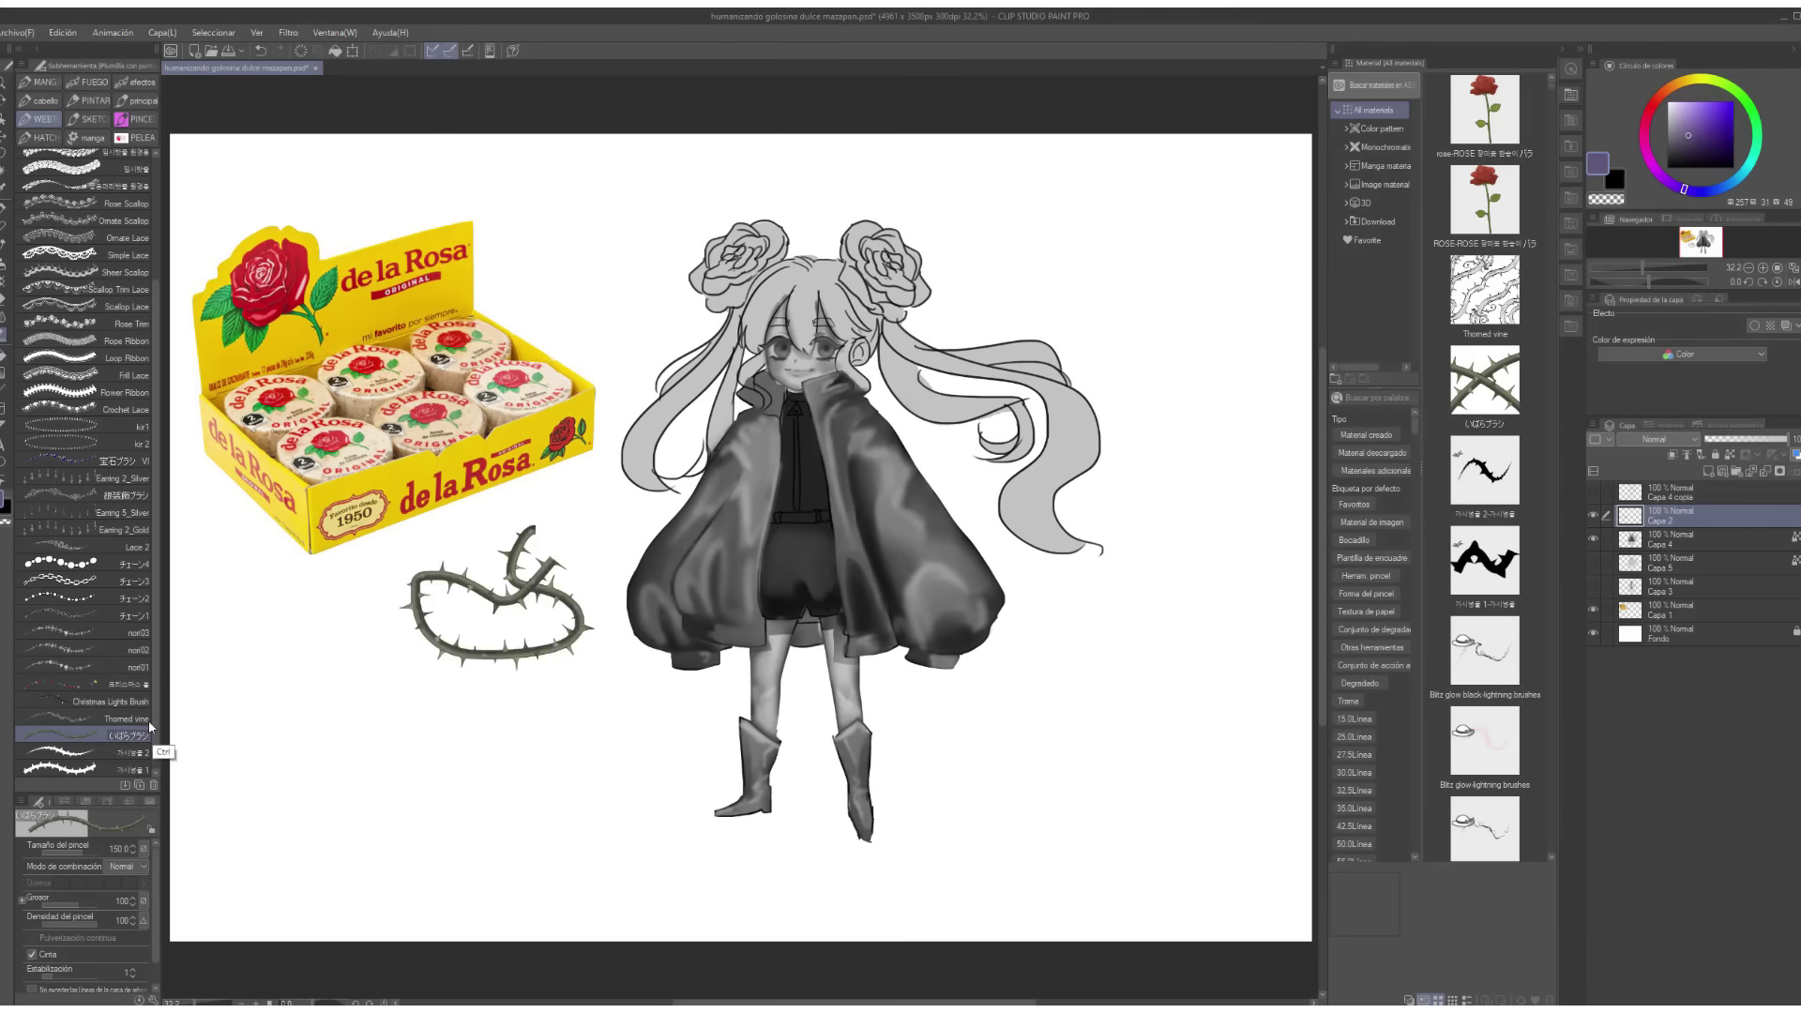
Draw thorned vines down the coat's right side and around both sleeves.
click(84, 689)
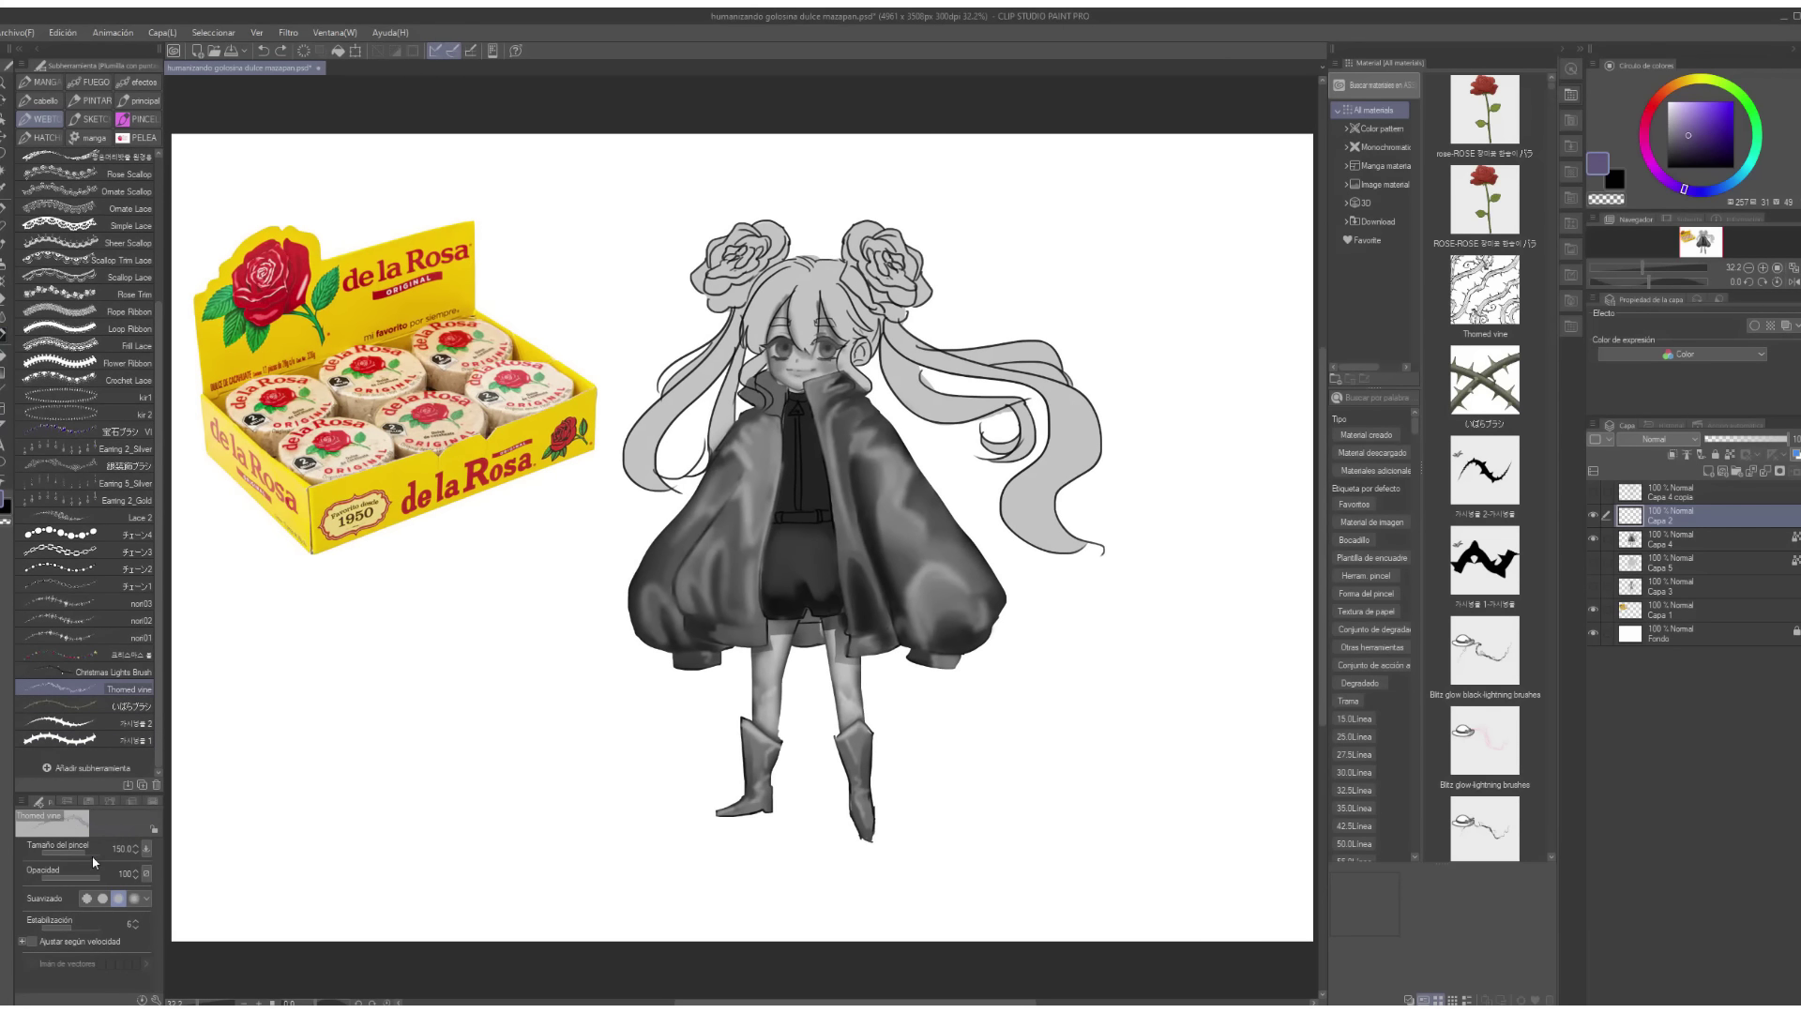
key(ctrl+z)
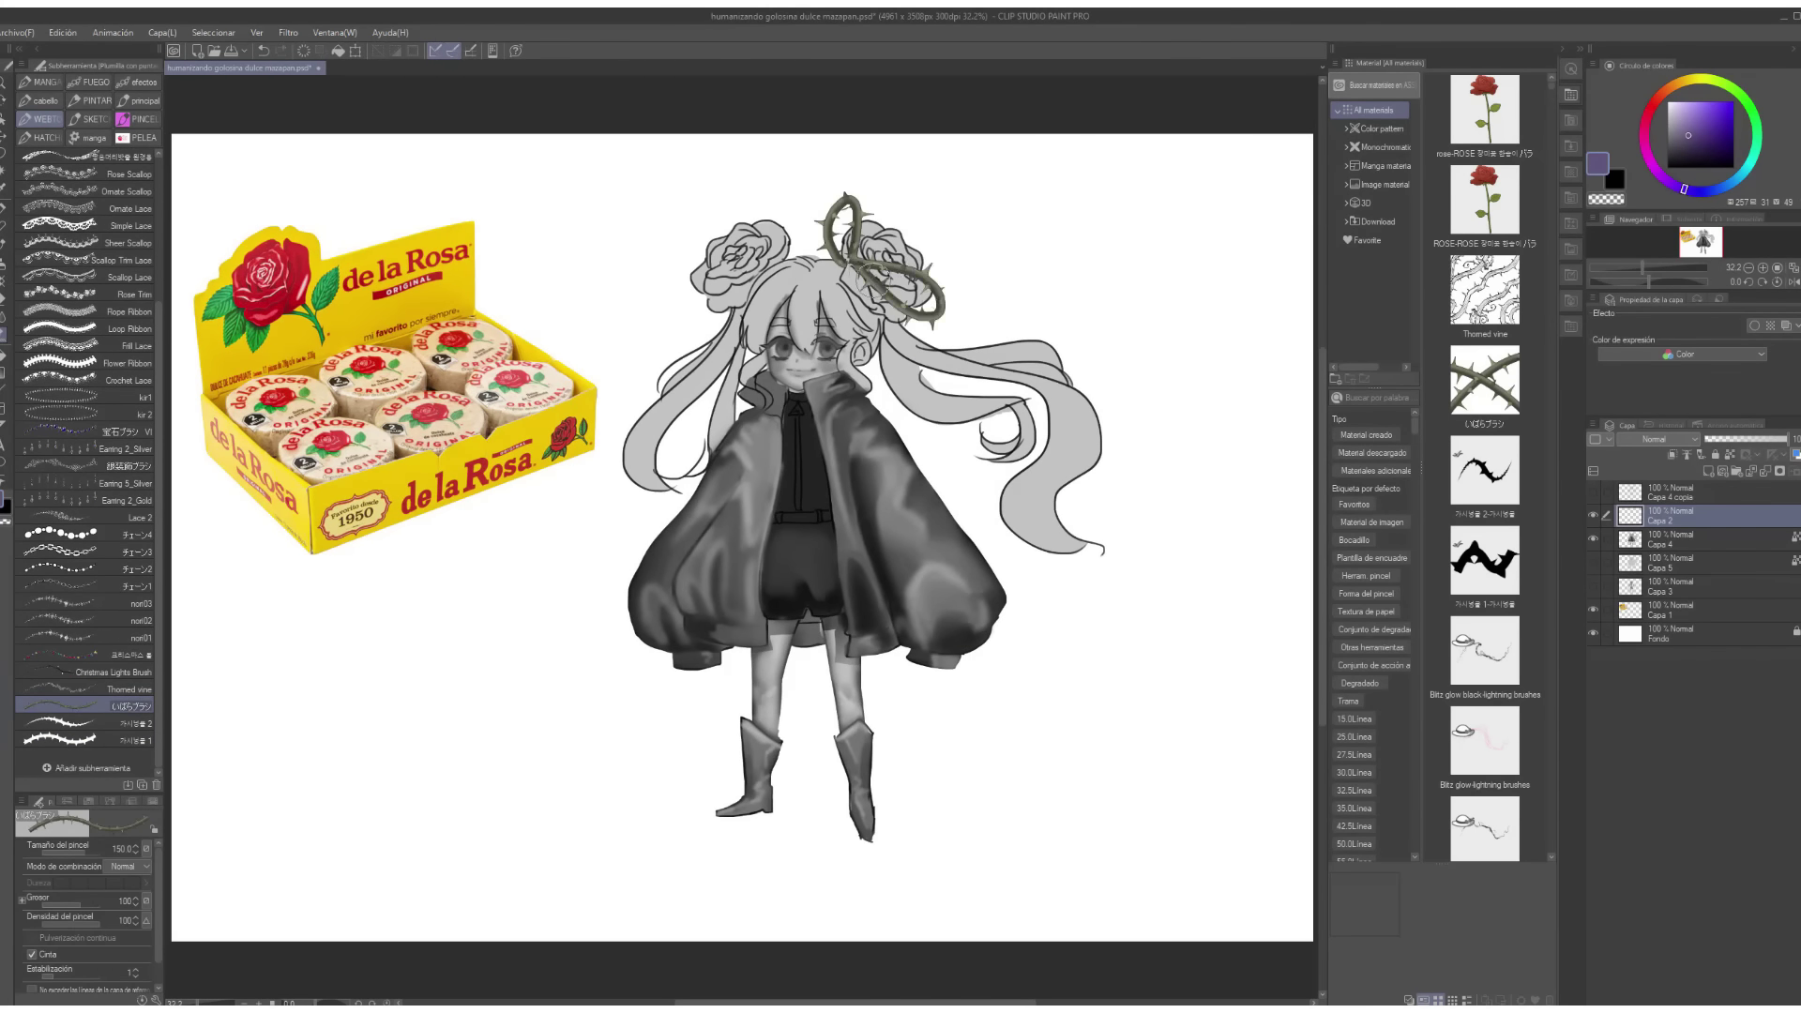
click(84, 723)
scroll(844, 718, up, 1)
scroll(844, 718, up, 1)
drag(835, 361, 938, 728)
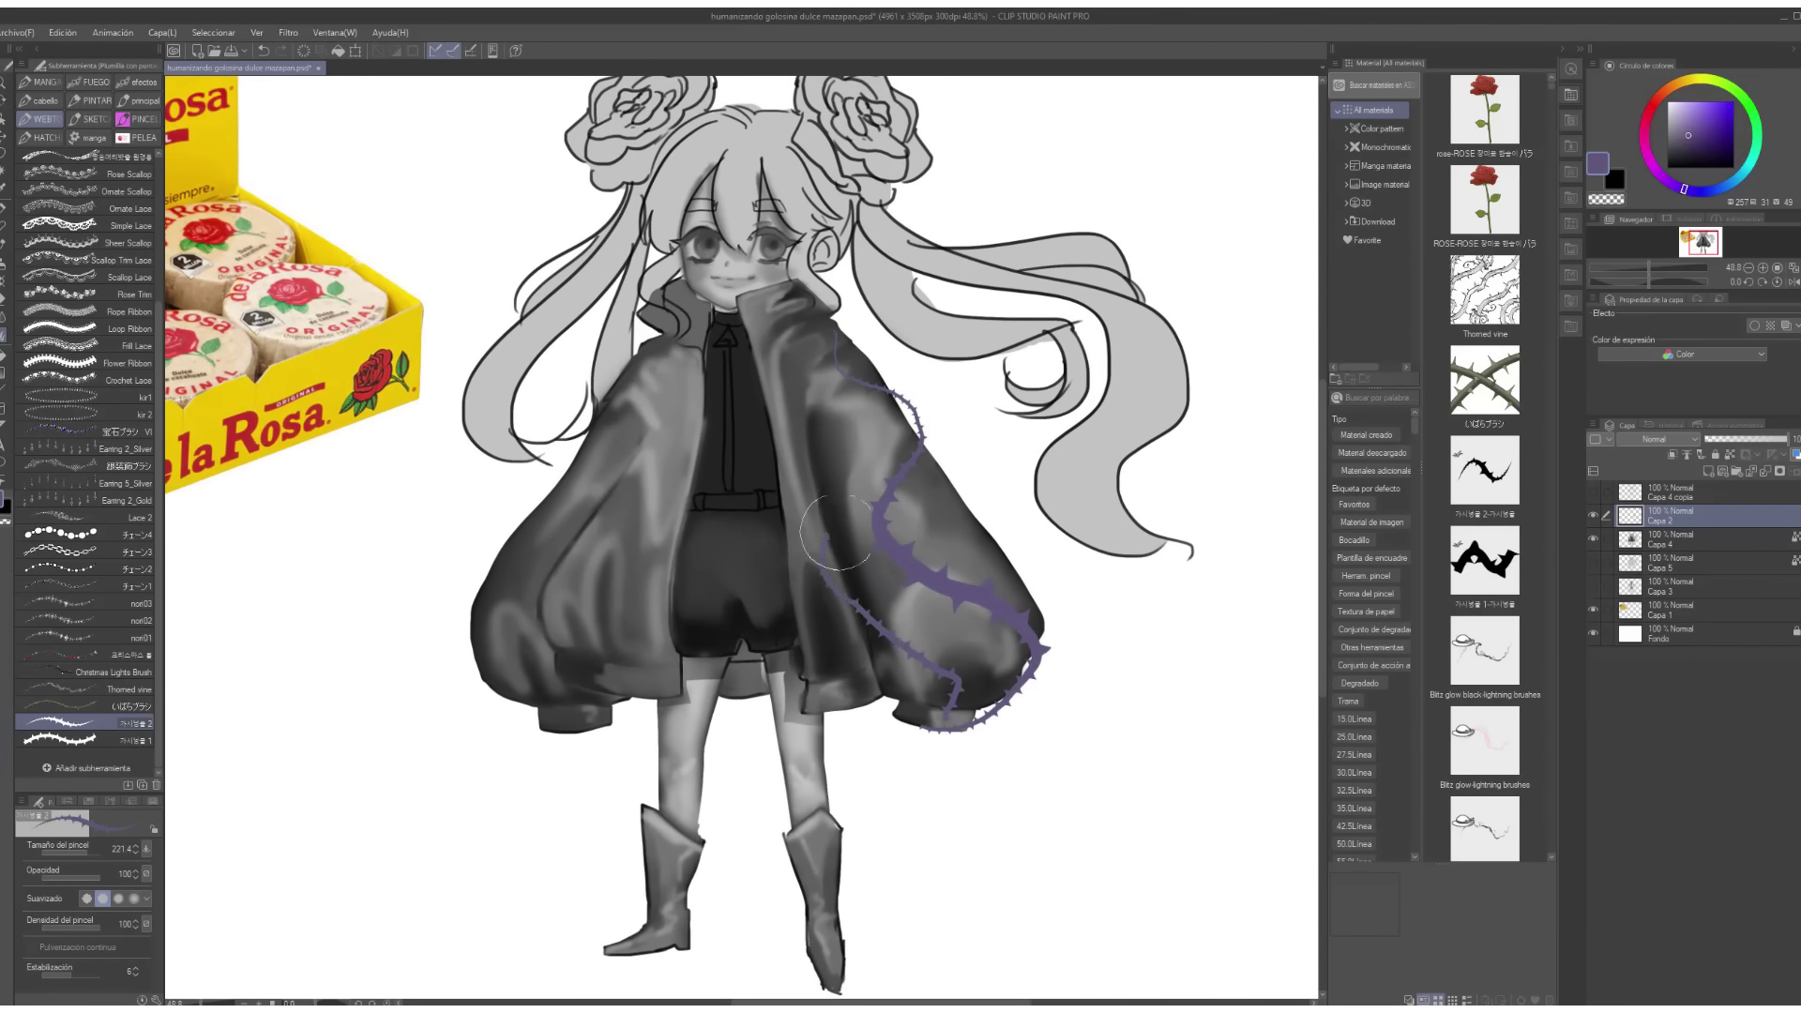
drag(801, 431, 966, 722)
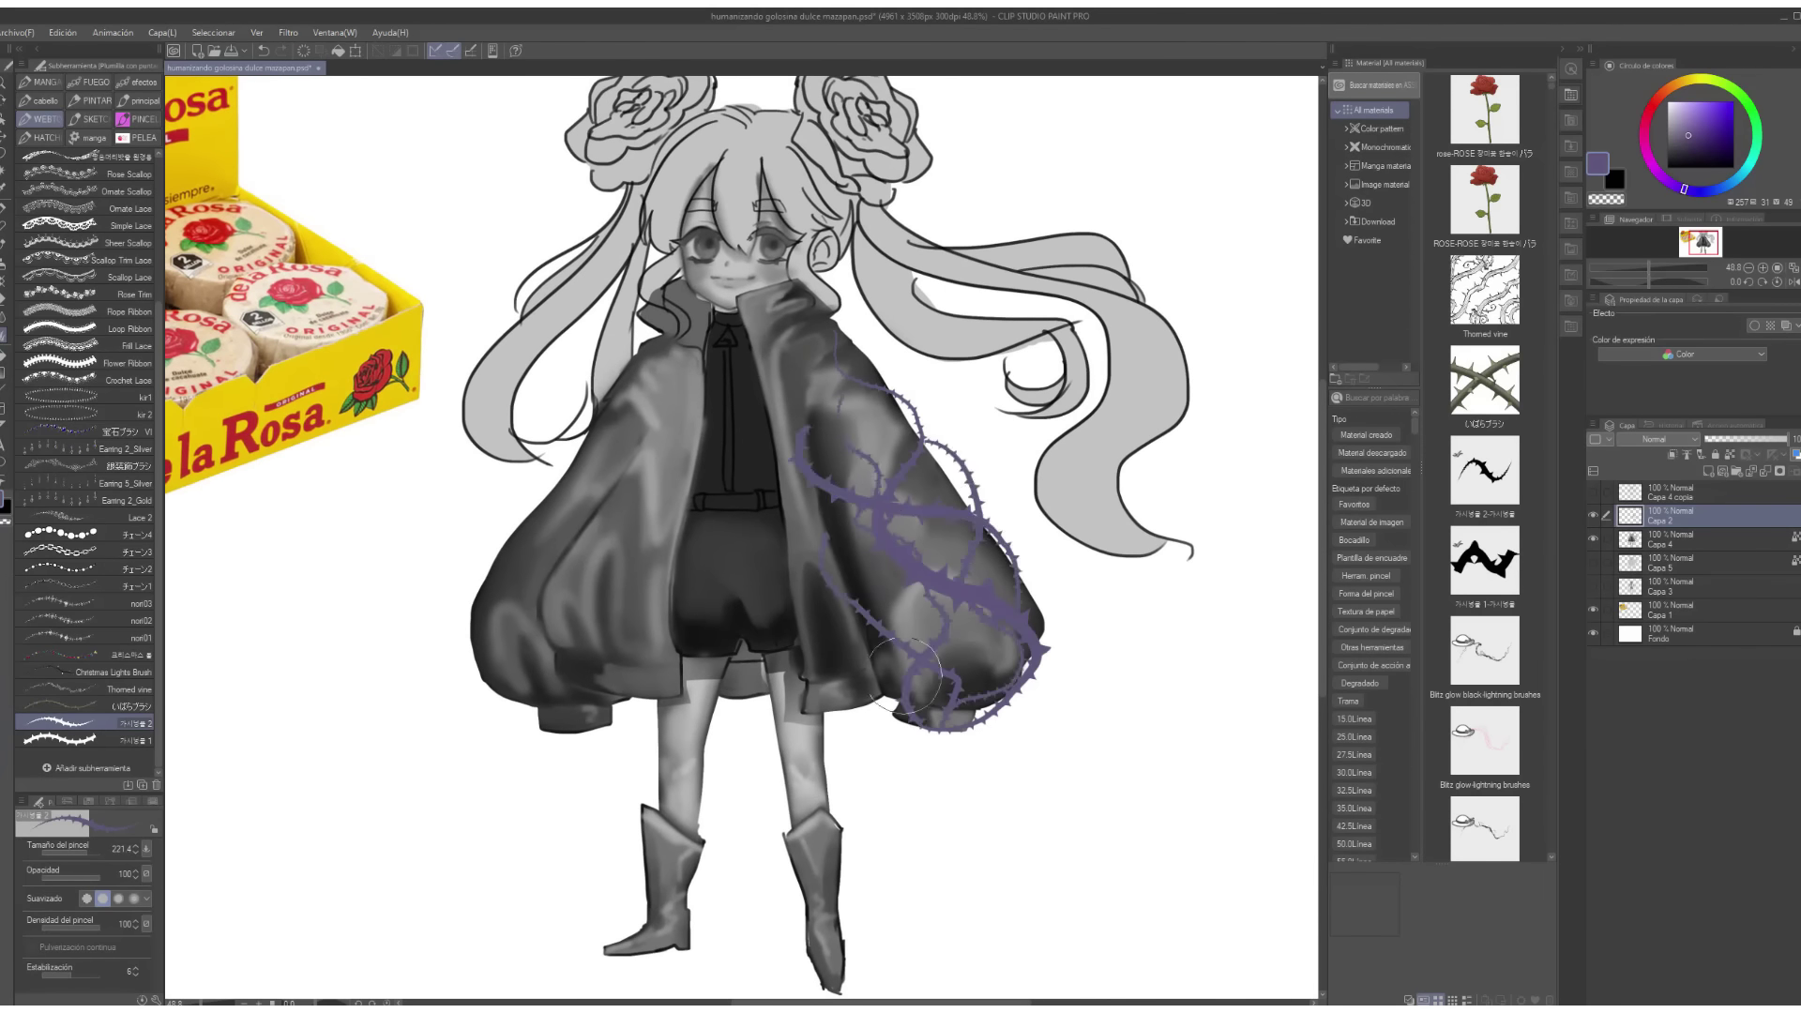
drag(656, 777, 608, 615)
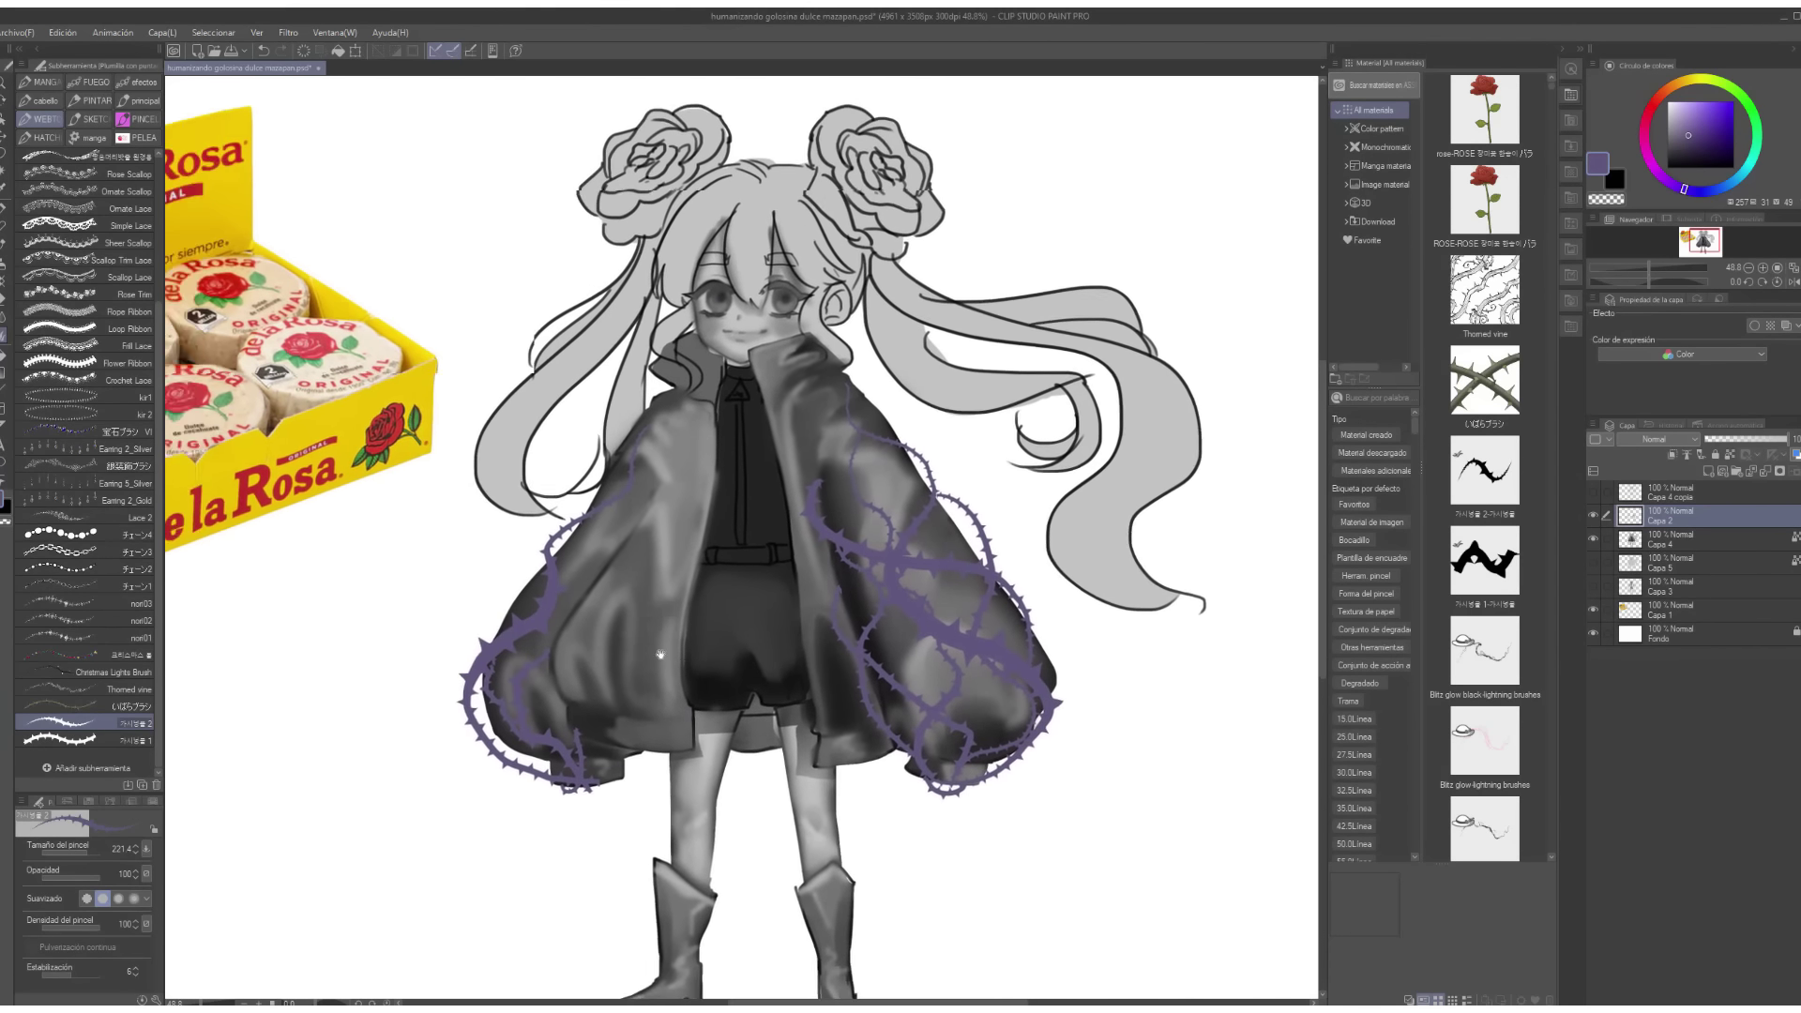
drag(762, 932, 673, 763)
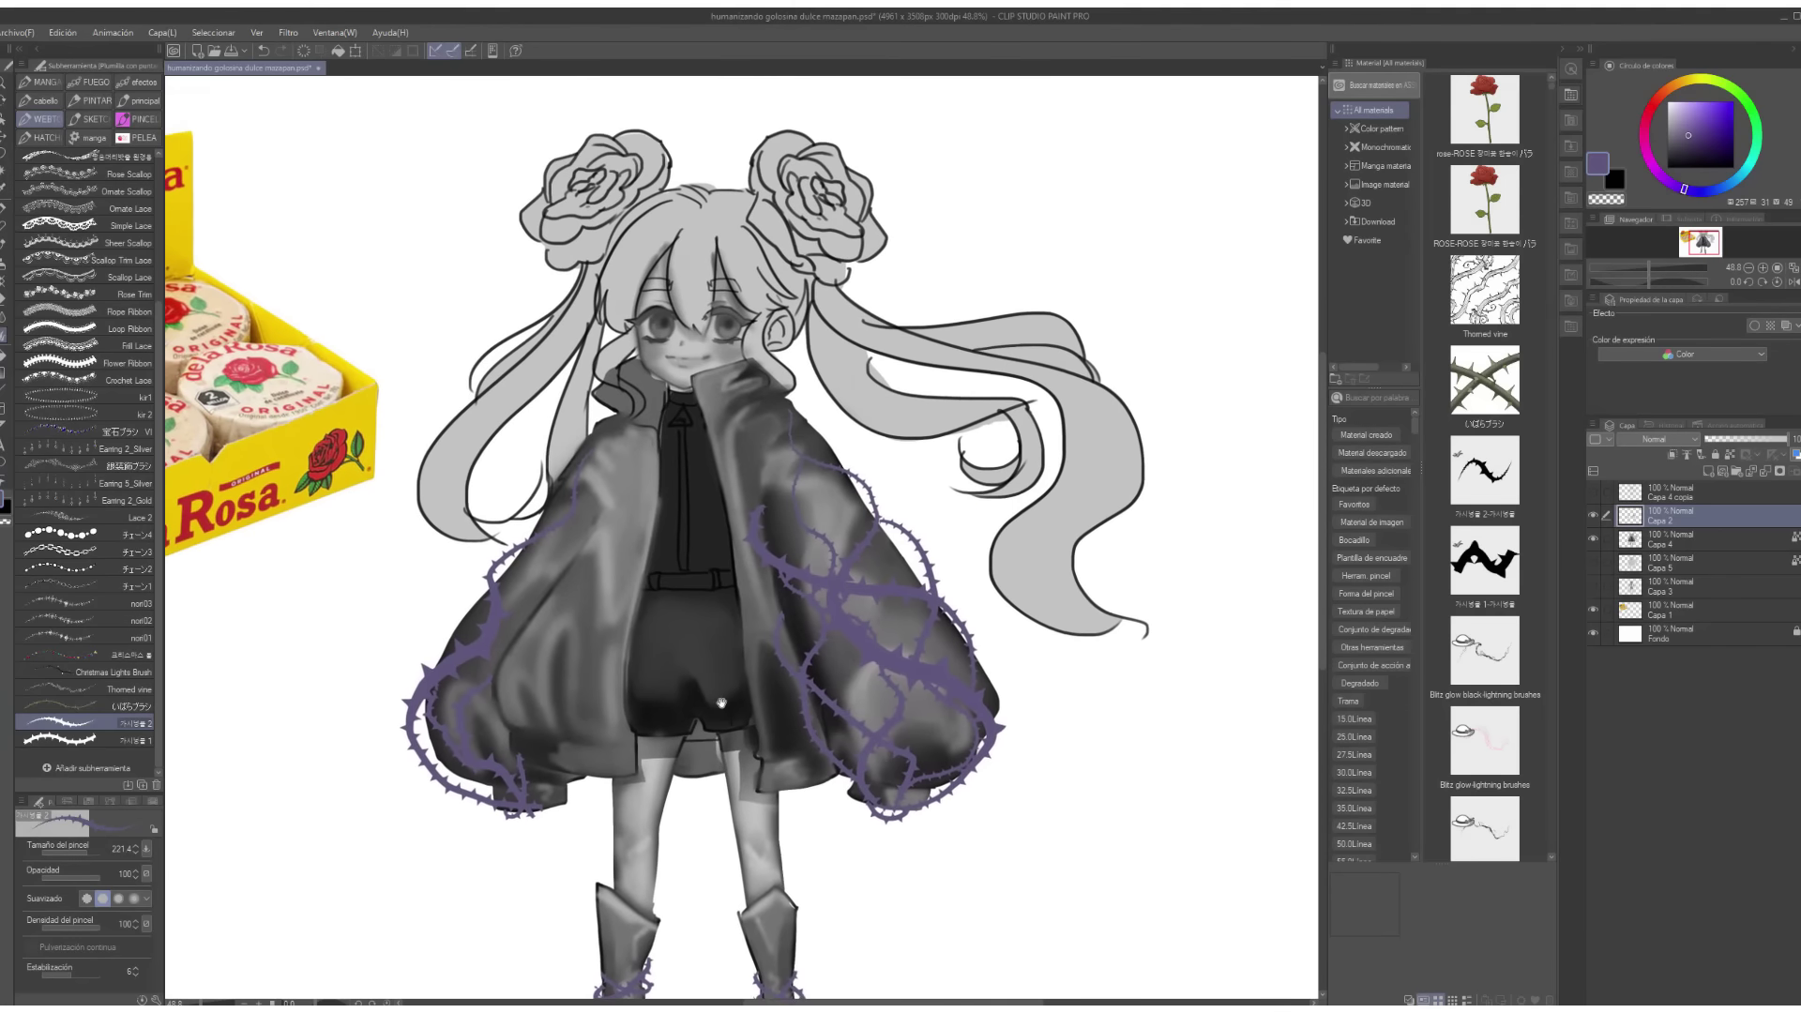
Place the rose material on the drawing, enlarged and tilted.
click(87, 139)
mouse_move(1485, 108)
mouse_down()
mouse_move(1066, 301)
mouse_move(699, 514)
mouse_up()
mouse_move(704, 599)
mouse_down()
mouse_move(741, 657)
mouse_move(666, 394)
mouse_up()
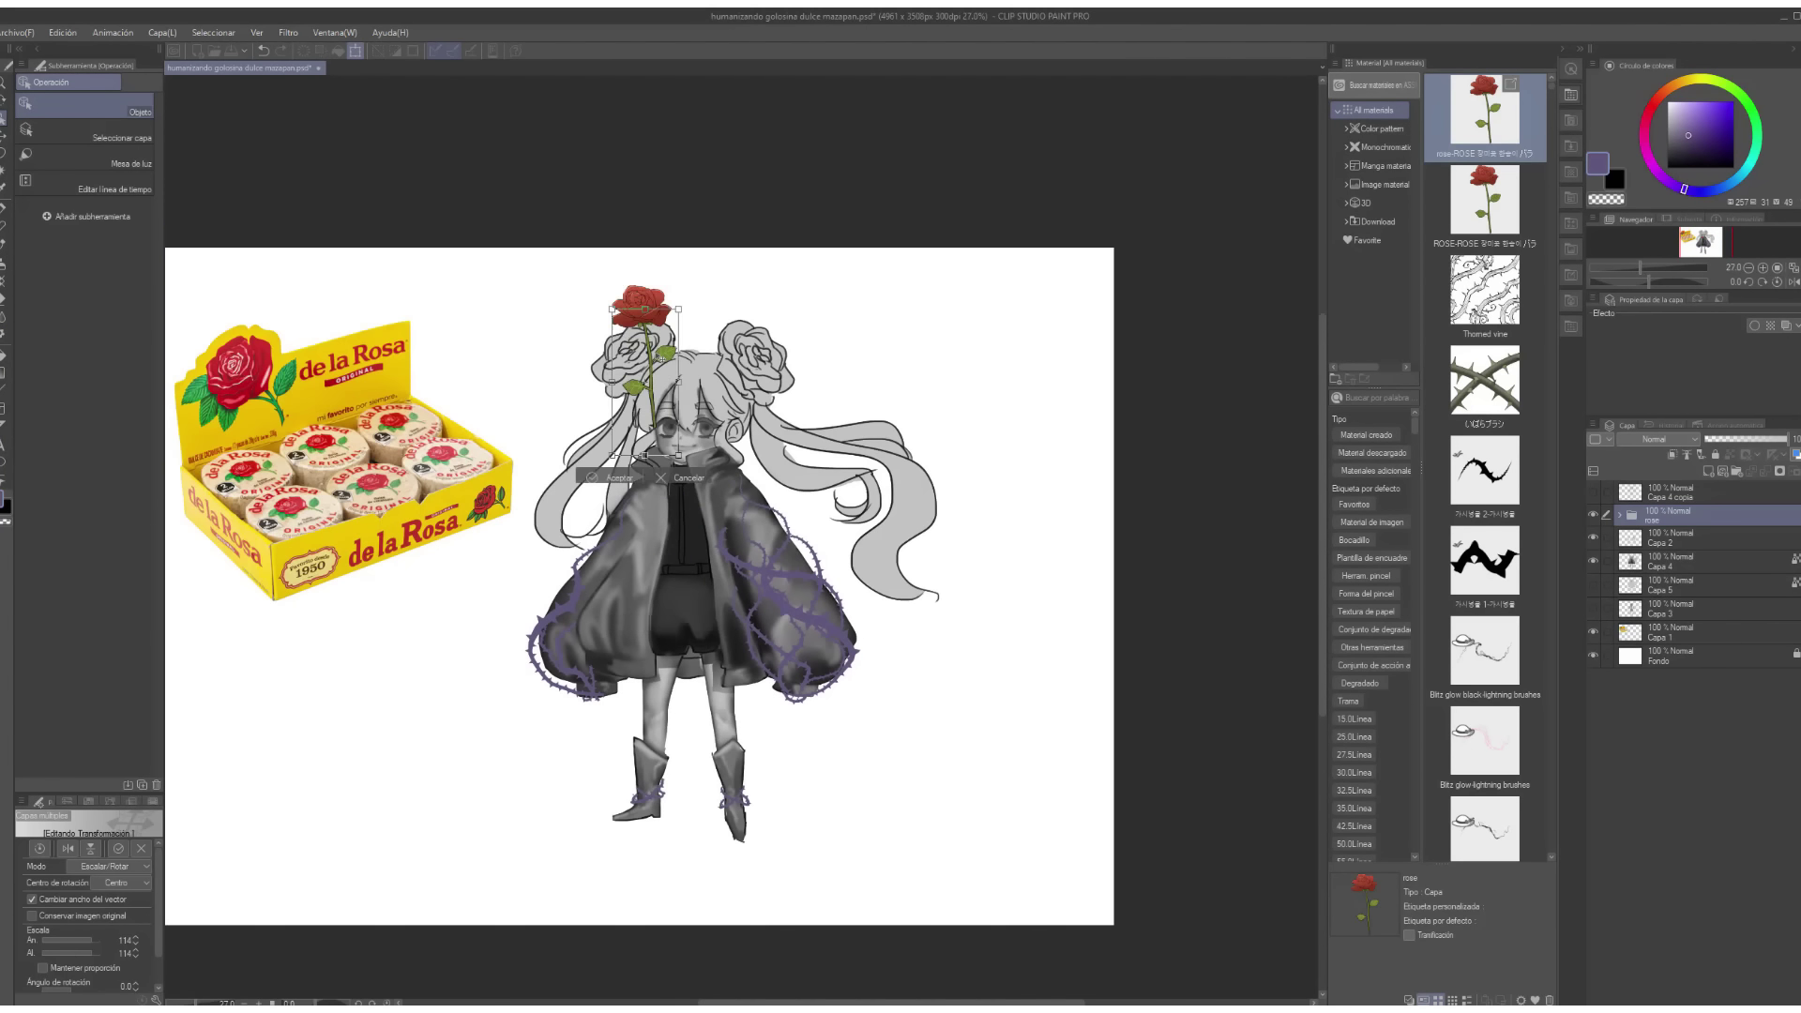
Move the rose onto the left hair bun, rasterize it and commit its size and angle.
mouse_move(722, 310)
mouse_down()
mouse_move(695, 281)
mouse_move(695, 364)
mouse_up()
click(1661, 531)
key(ctrl+t)
key(Return)
key(e)
scroll(827, 481, up, 3)
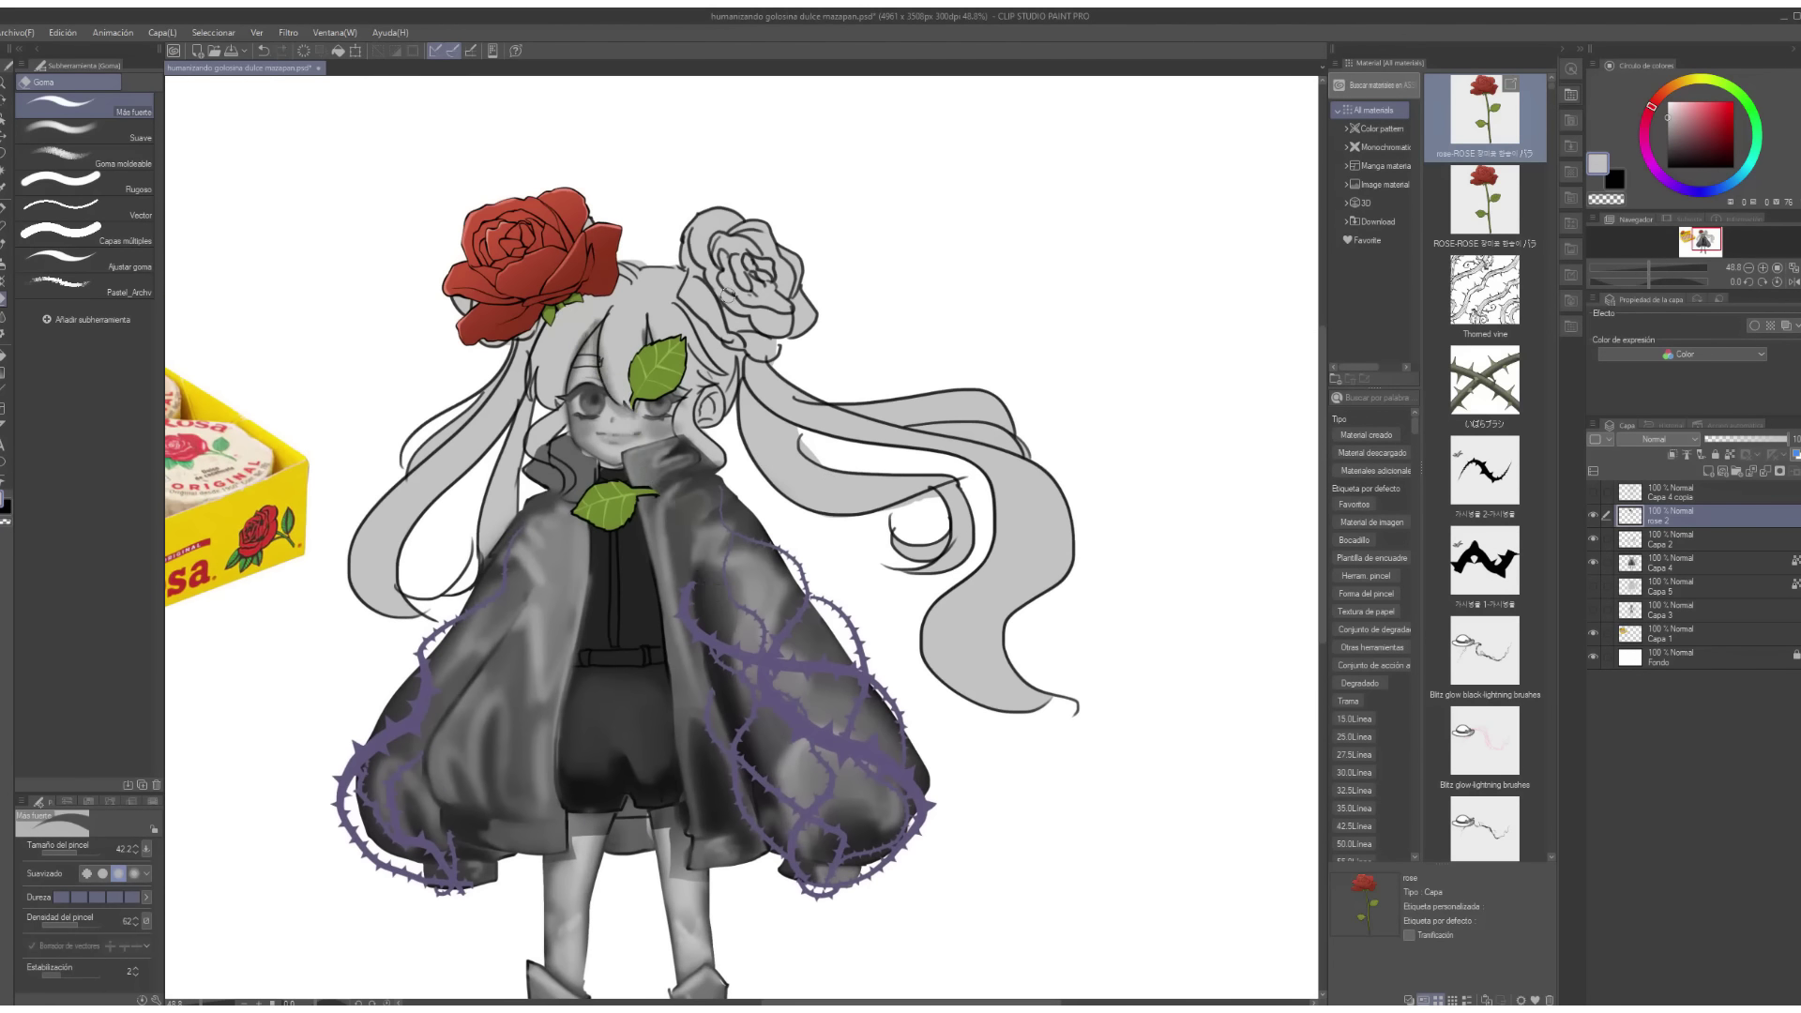
Lasso the rose's leaves and paste scaled, rotated copies along the right sleeve vines.
key(m)
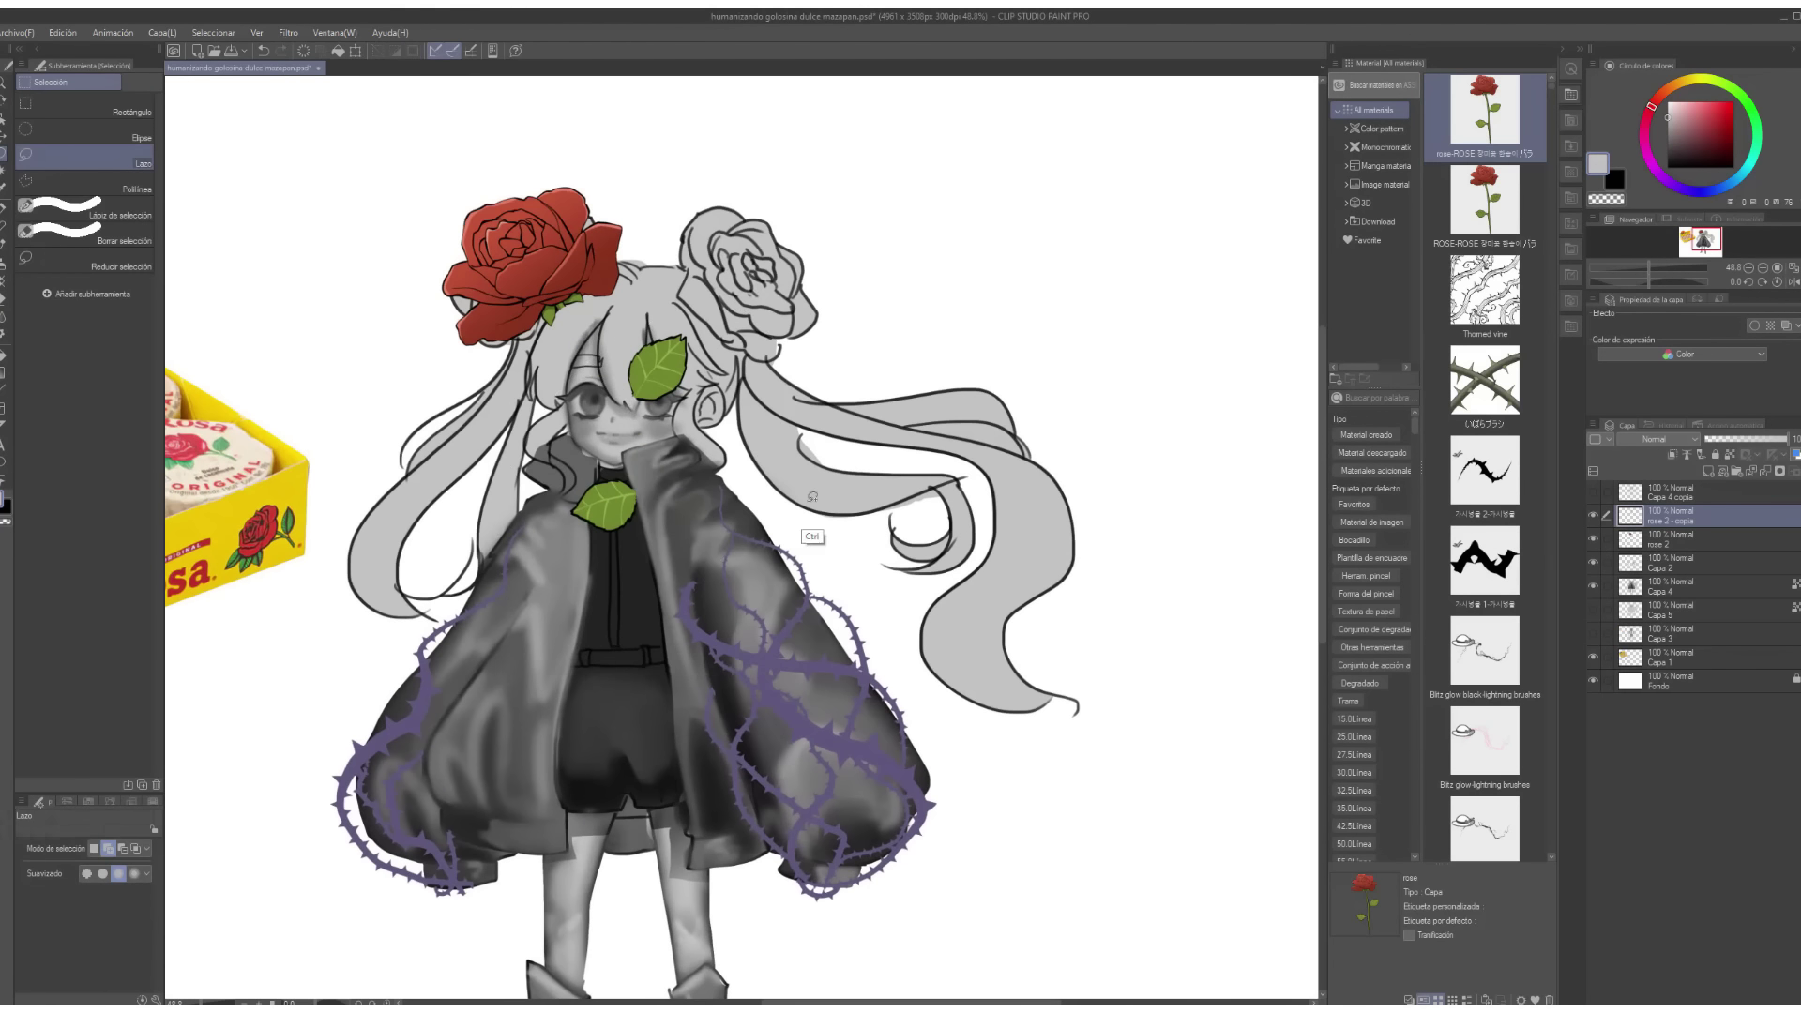
drag(605, 502, 642, 594)
drag(779, 732, 783, 737)
key(ctrl+c)
key(ctrl+v)
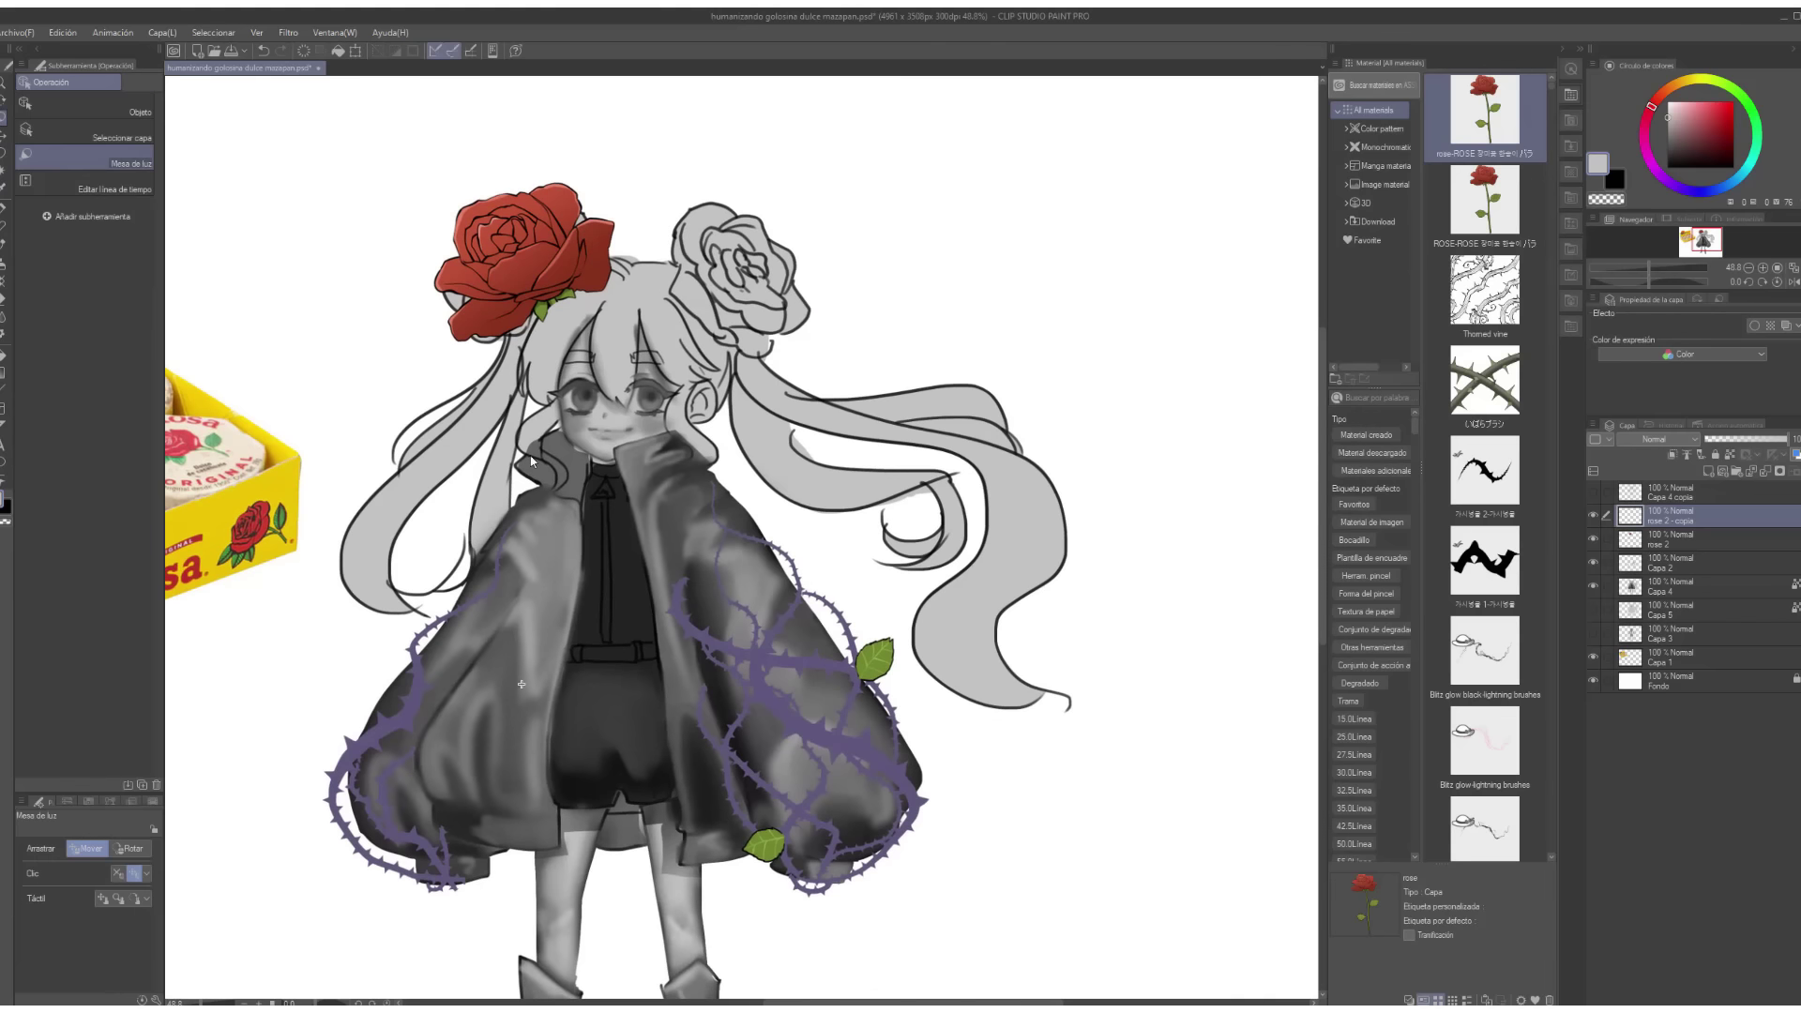
key(ctrl+t)
mouse_move(806, 657)
mouse_down()
mouse_move(753, 702)
mouse_move(729, 598)
mouse_up()
key(Return)
key(ctrl+c)
key(ctrl+v)
key(ctrl+t)
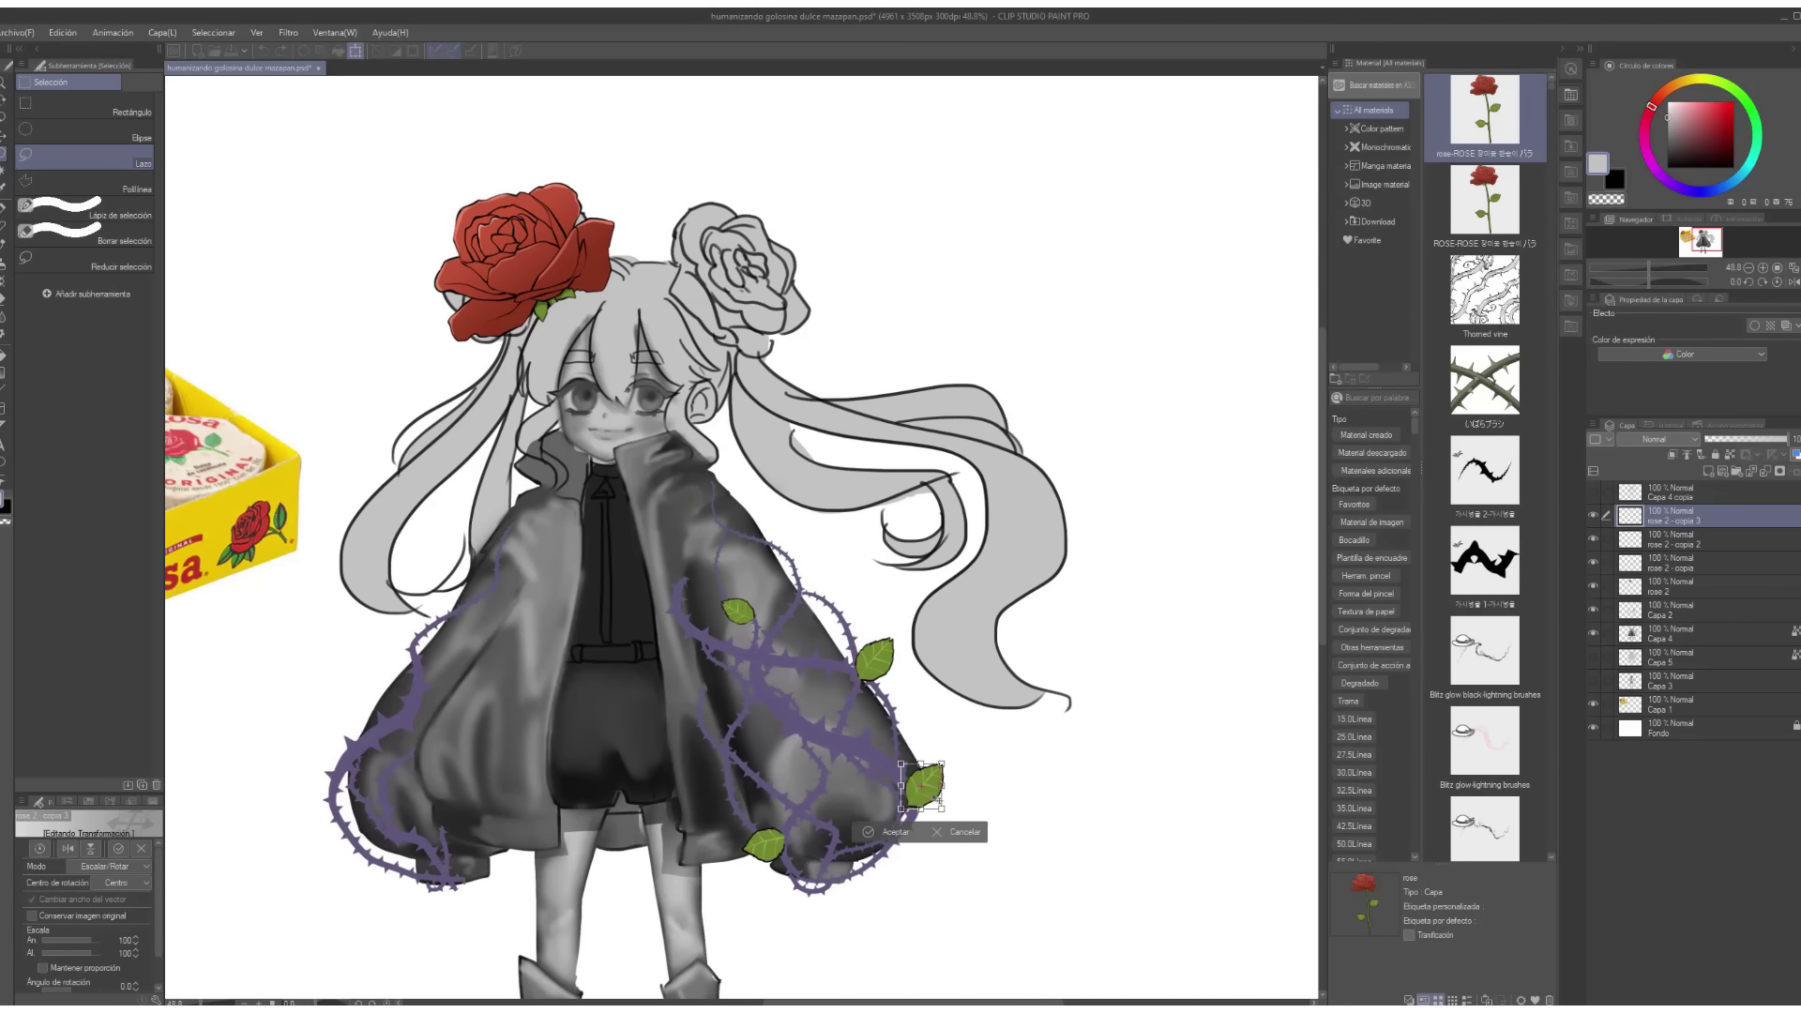
mouse_move(919, 778)
mouse_down()
mouse_move(889, 824)
mouse_move(807, 751)
mouse_move(915, 840)
mouse_move(776, 526)
mouse_up()
key(Return)
Add more leaf copies at the coat's upper right and left side.
key(ctrl+c)
key(ctrl+v)
key(ctrl+t)
key(Return)
key(ctrl+c)
key(ctrl+v)
key(ctrl+t)
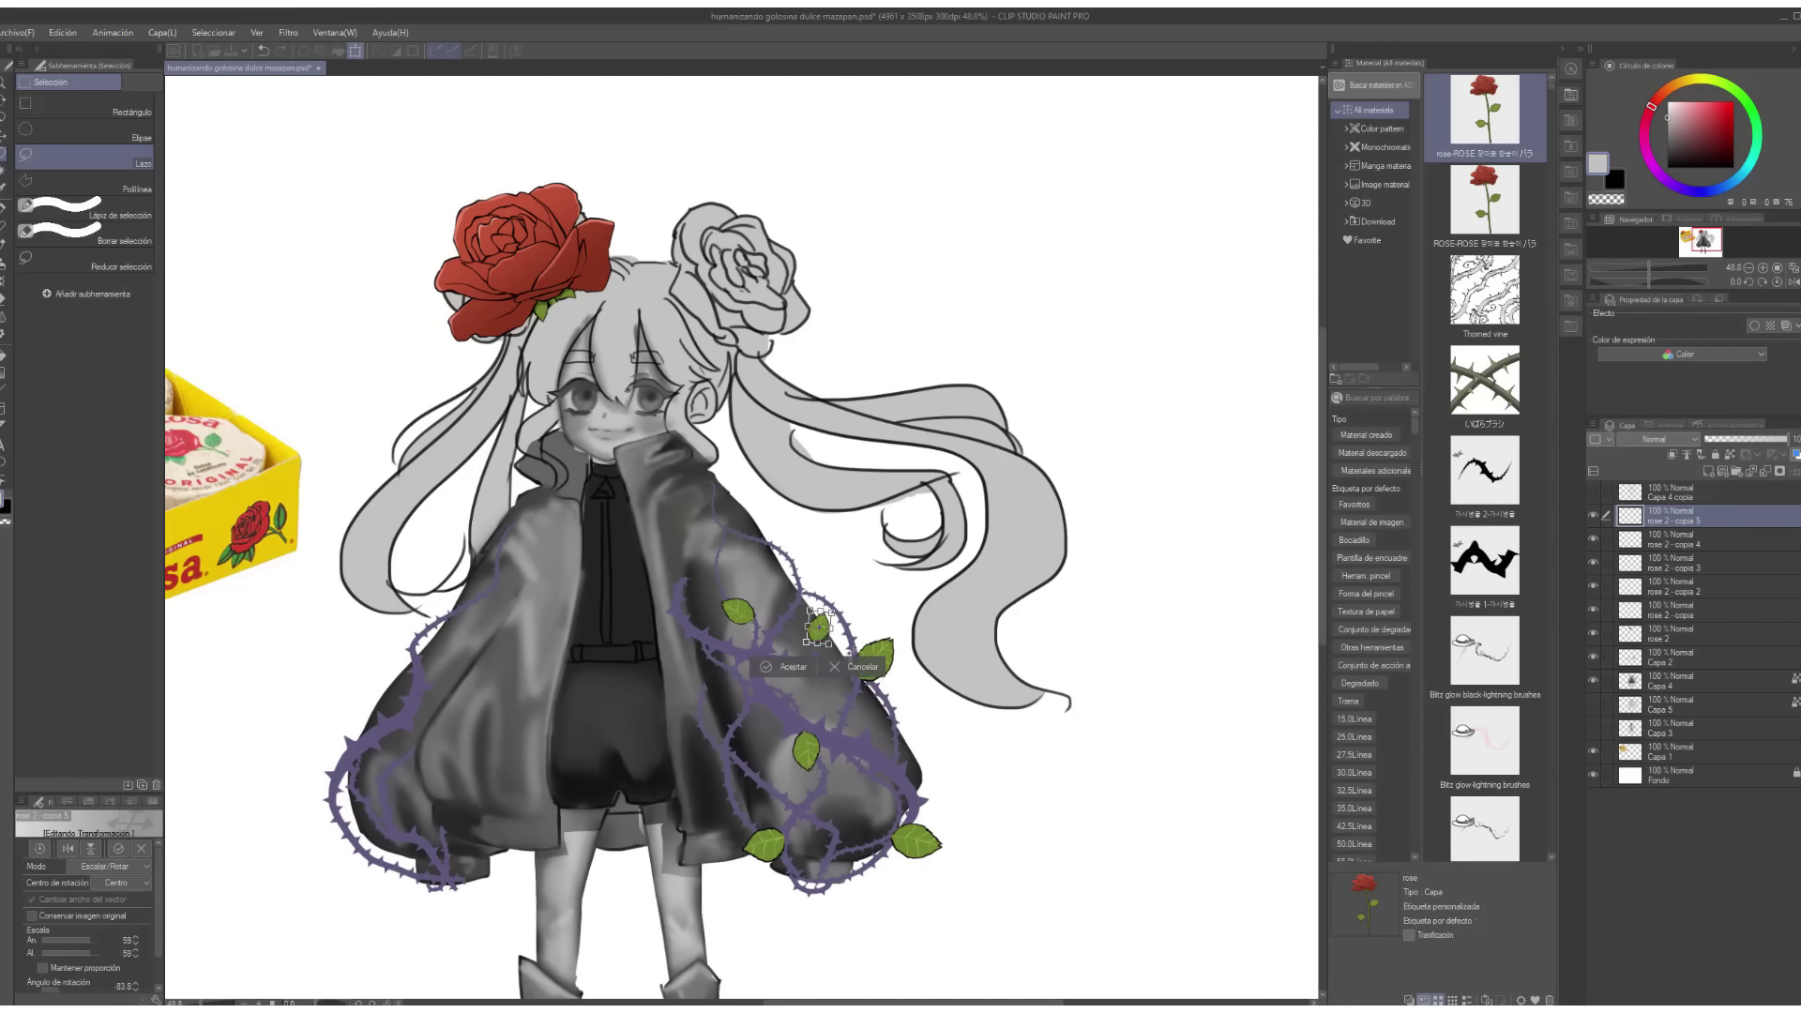
key(Return)
key(k)
drag(858, 711, 981, 701)
mouse_move(563, 887)
mouse_down()
mouse_move(533, 856)
mouse_move(532, 647)
mouse_up()
Paste further leaves onto the left sleeve vine and the coat's left edge.
key(ctrl+c)
key(ctrl+v)
mouse_move(616, 582)
mouse_down()
mouse_move(560, 661)
mouse_move(951, 829)
mouse_move(453, 732)
mouse_up()
key(ctrl+c)
key(ctrl+v)
key(ctrl+t)
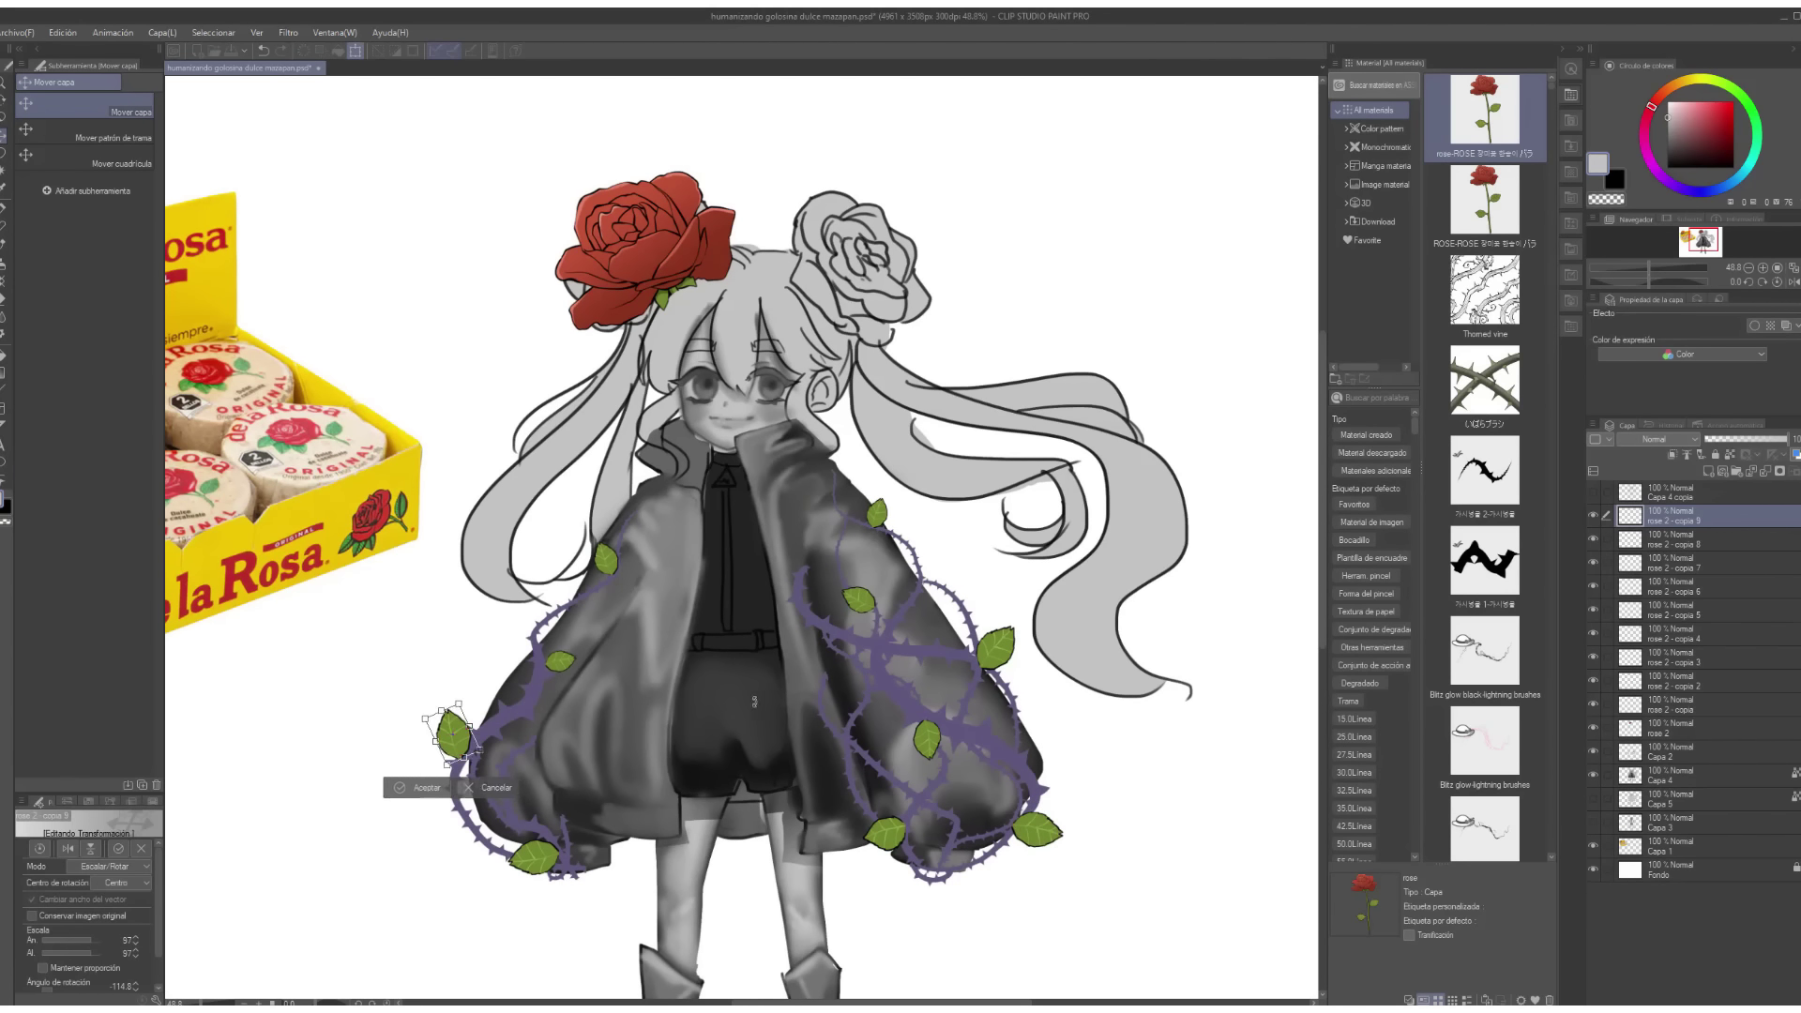
key(Return)
click(1670, 728)
Duplicate the rose onto the right hair bun and merge the rose and leaf layers.
key(ctrl+c)
key(ctrl+v)
key(ctrl+t)
drag(647, 246, 915, 267)
key(Return)
key(e)
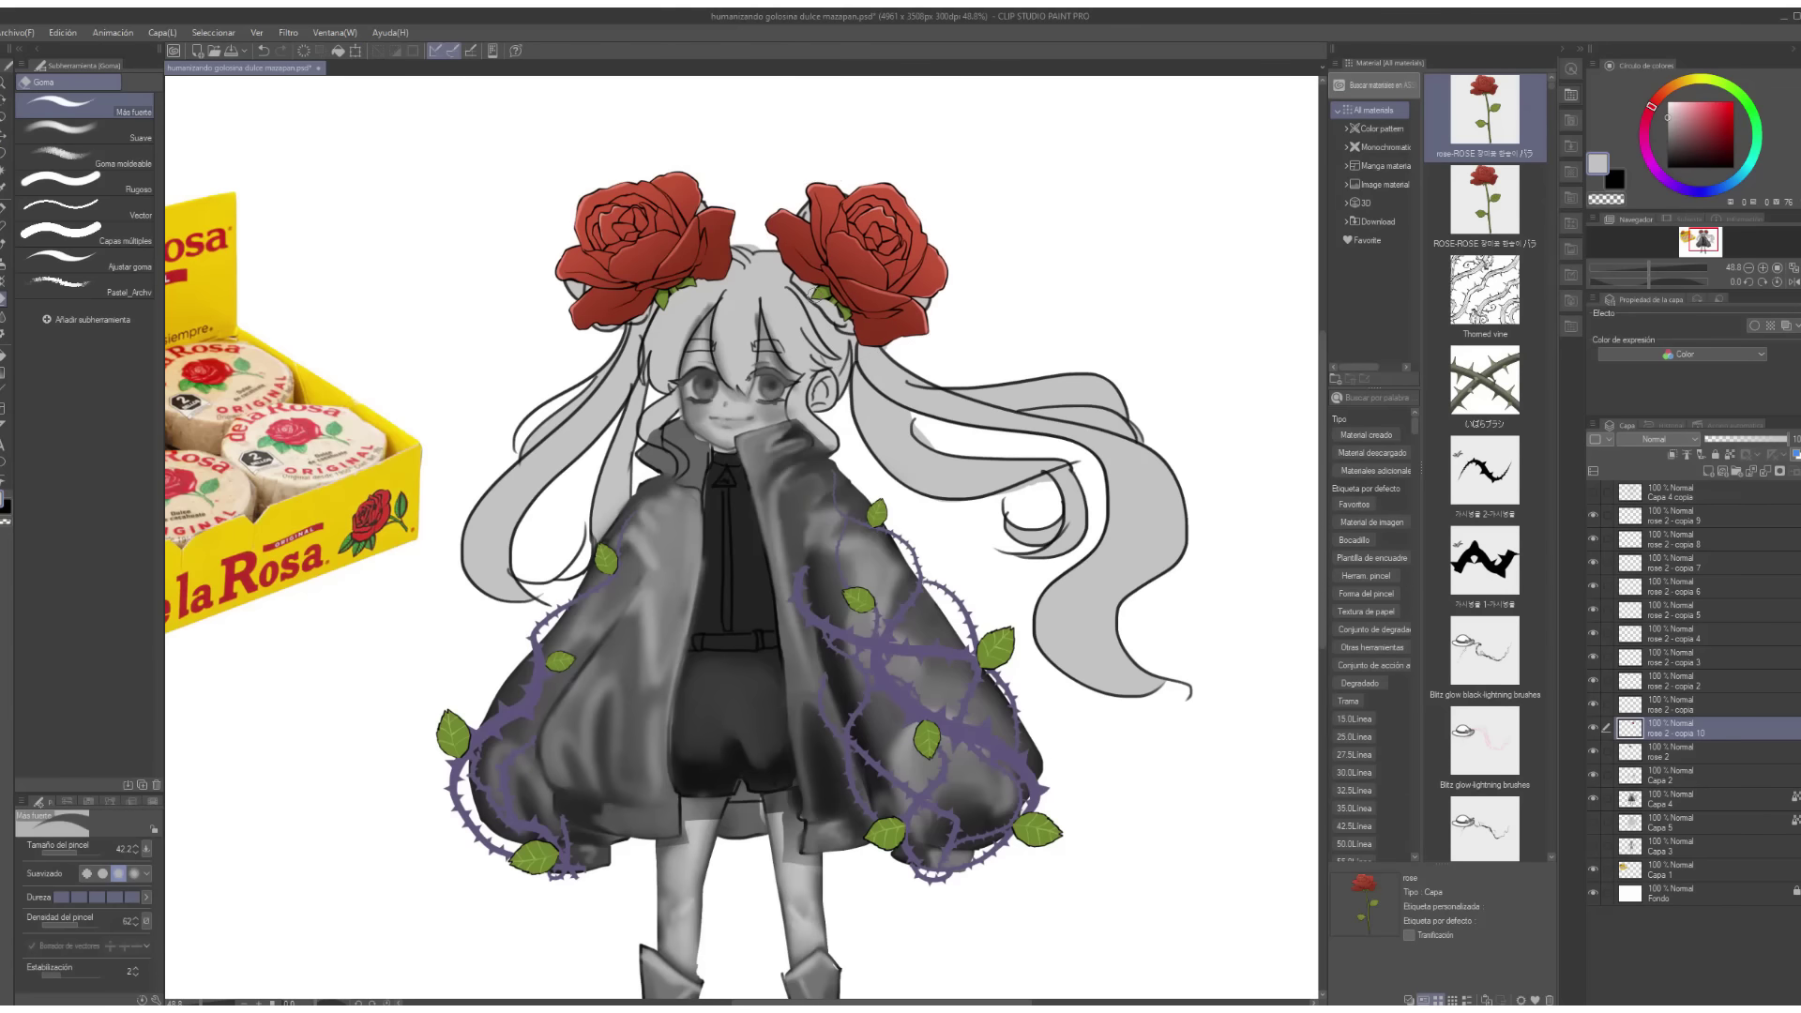
shift+click(1698, 516)
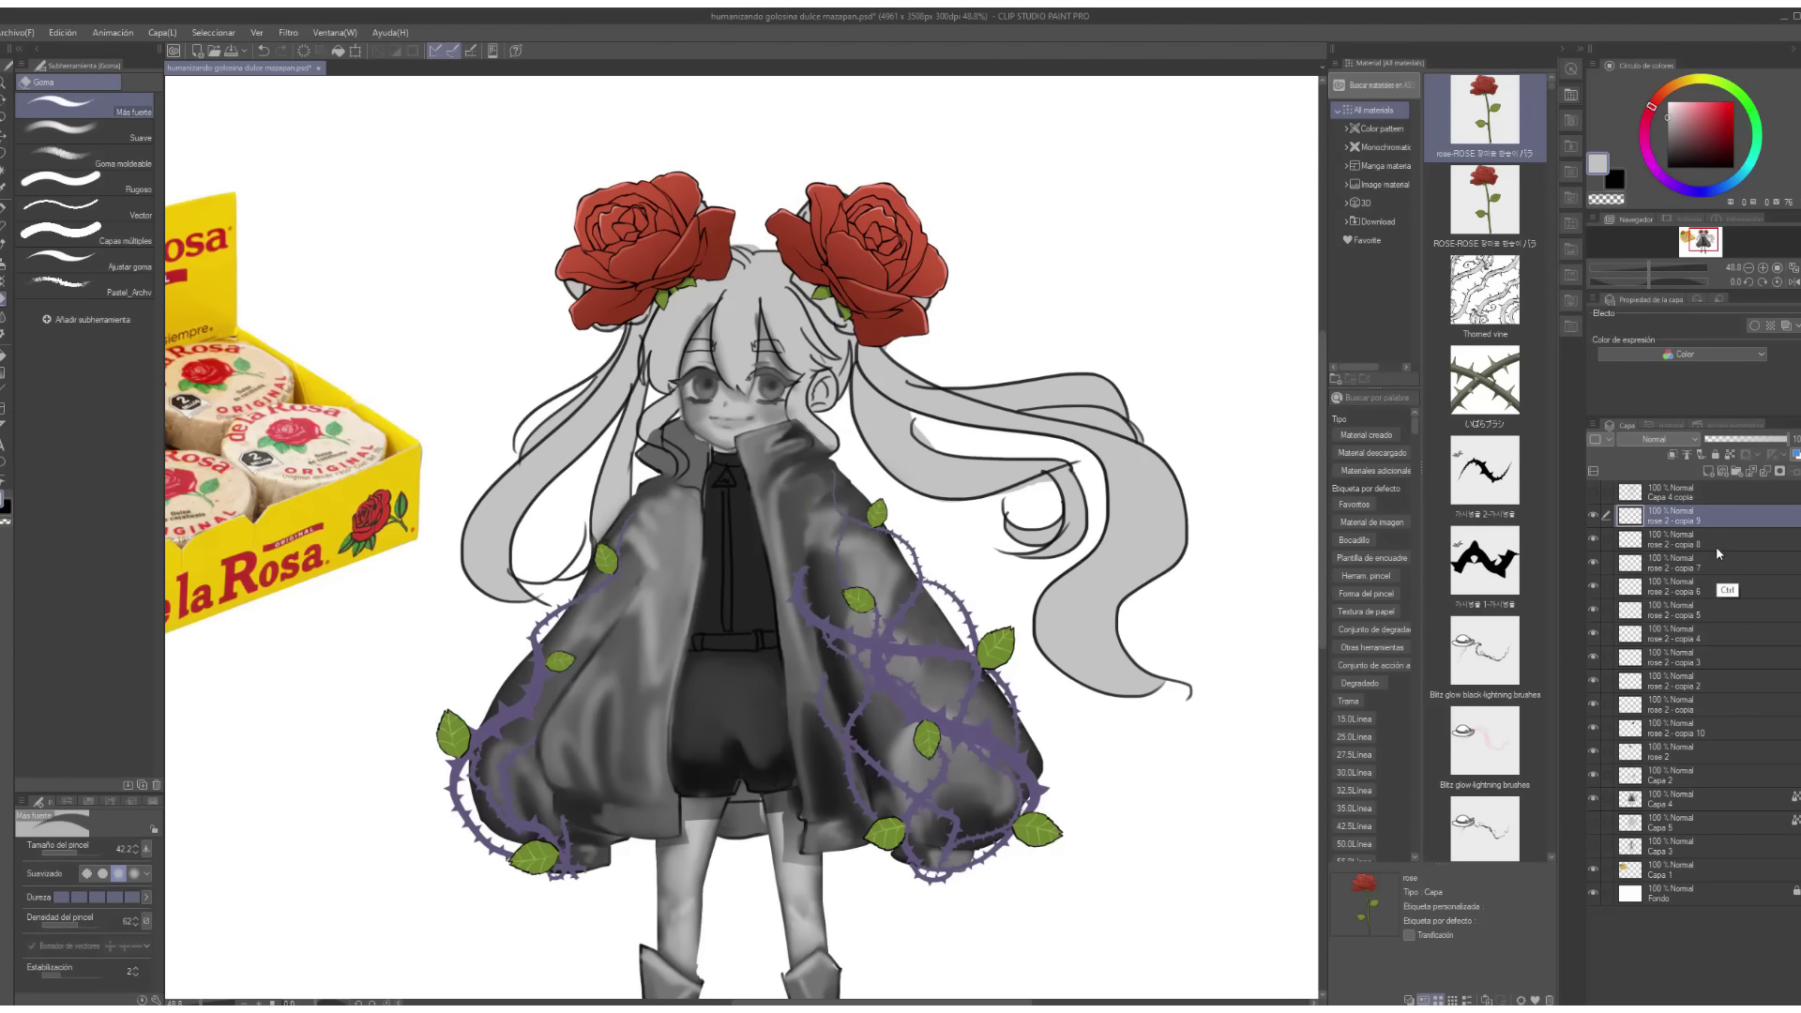
key(ctrl+e)
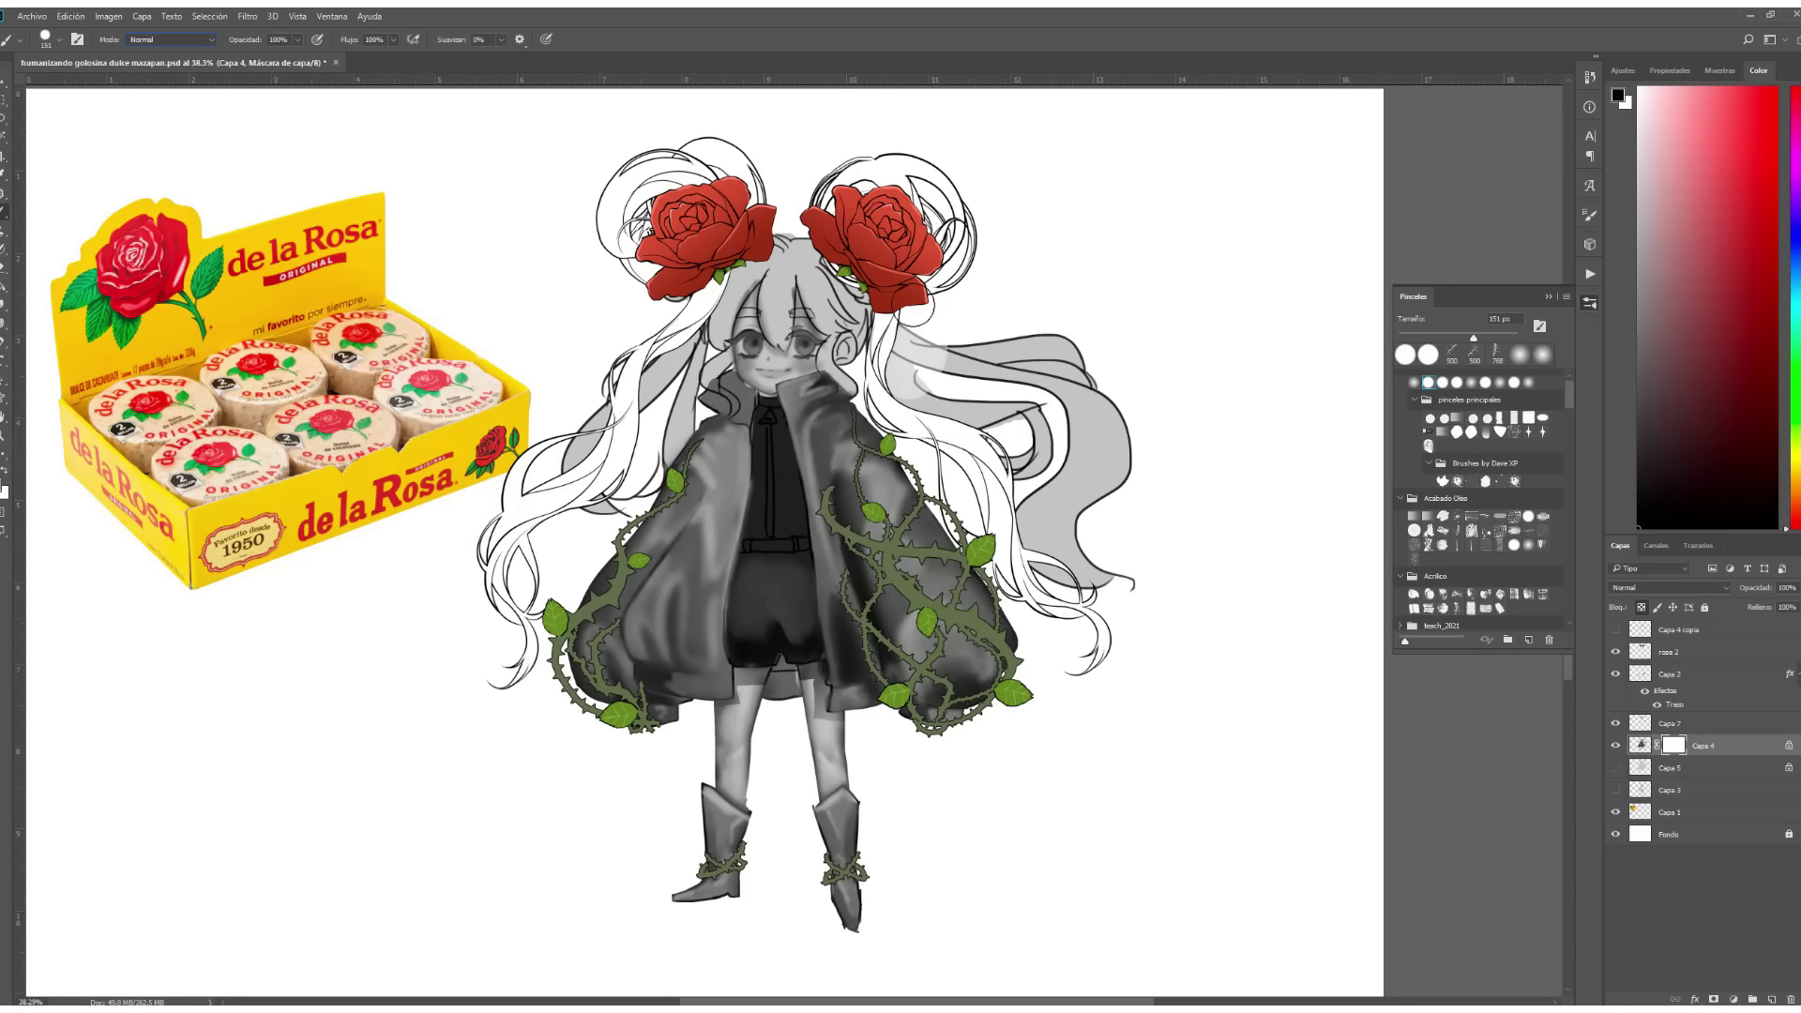
Remove grey shading from the right and left outer hair, then reset colours to black and white.
drag(938, 310, 1107, 582)
drag(591, 394, 644, 472)
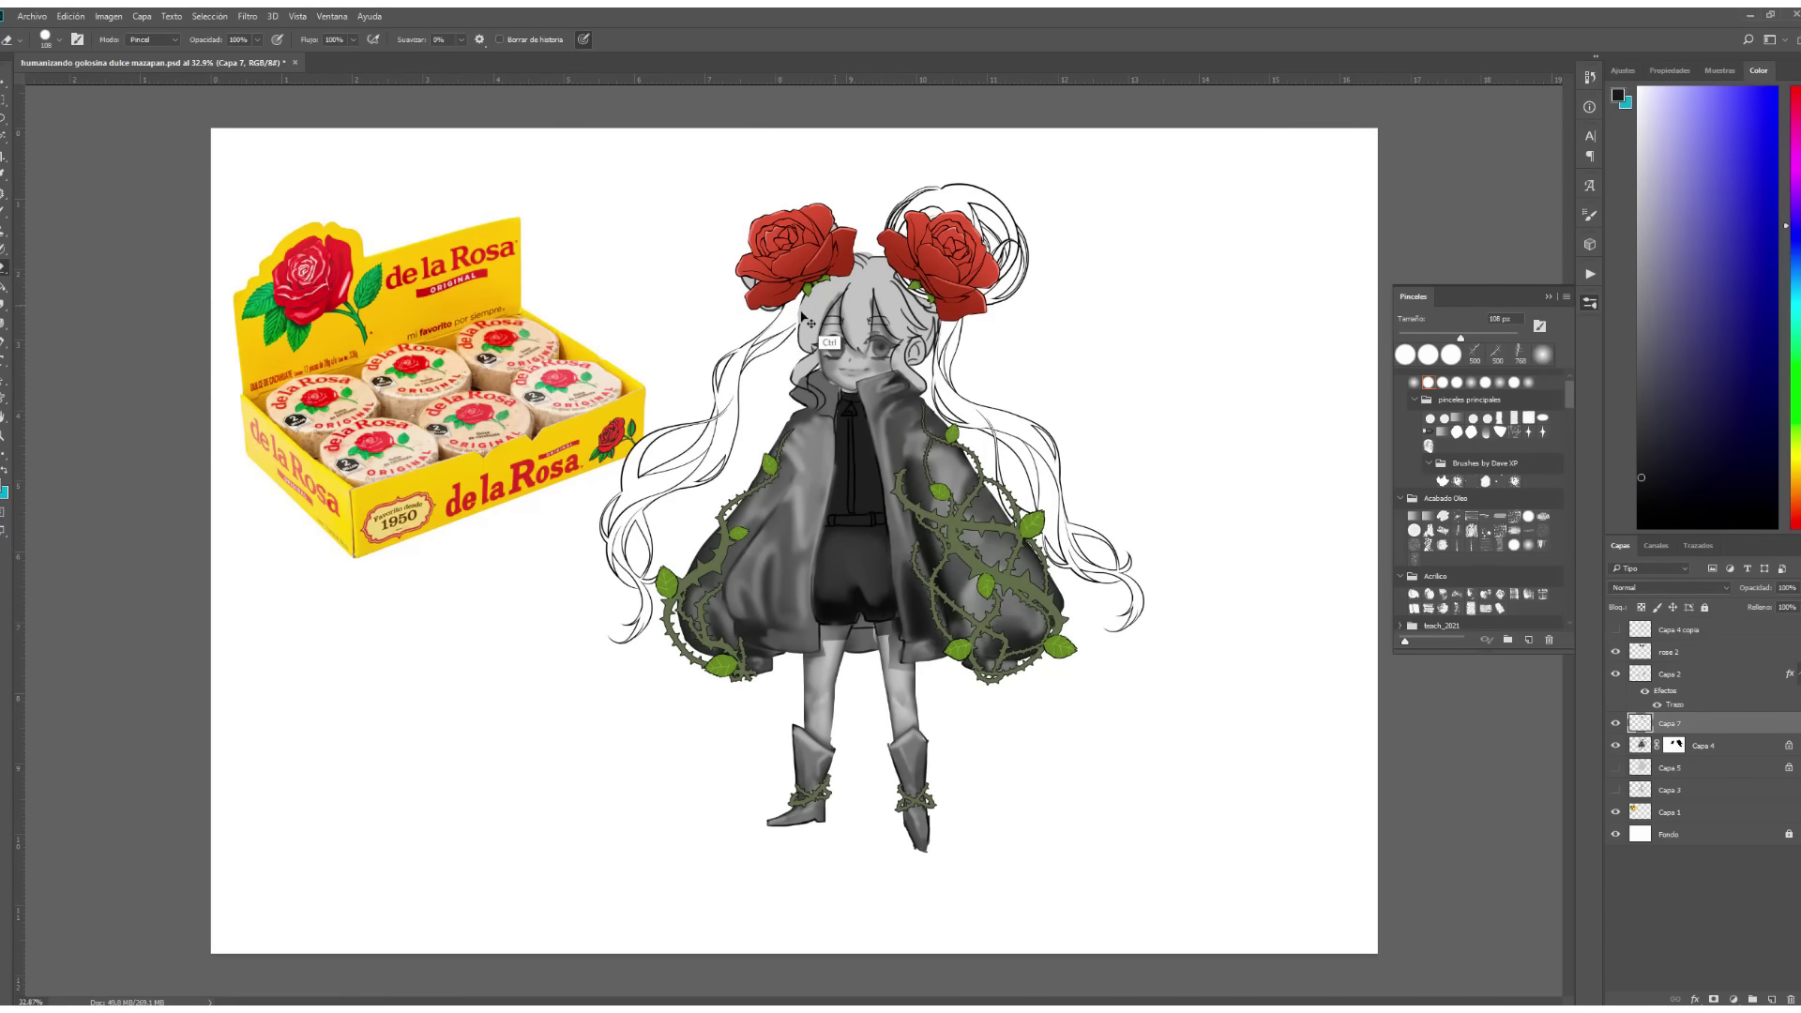
key(alt+bracketleft)
key(b)
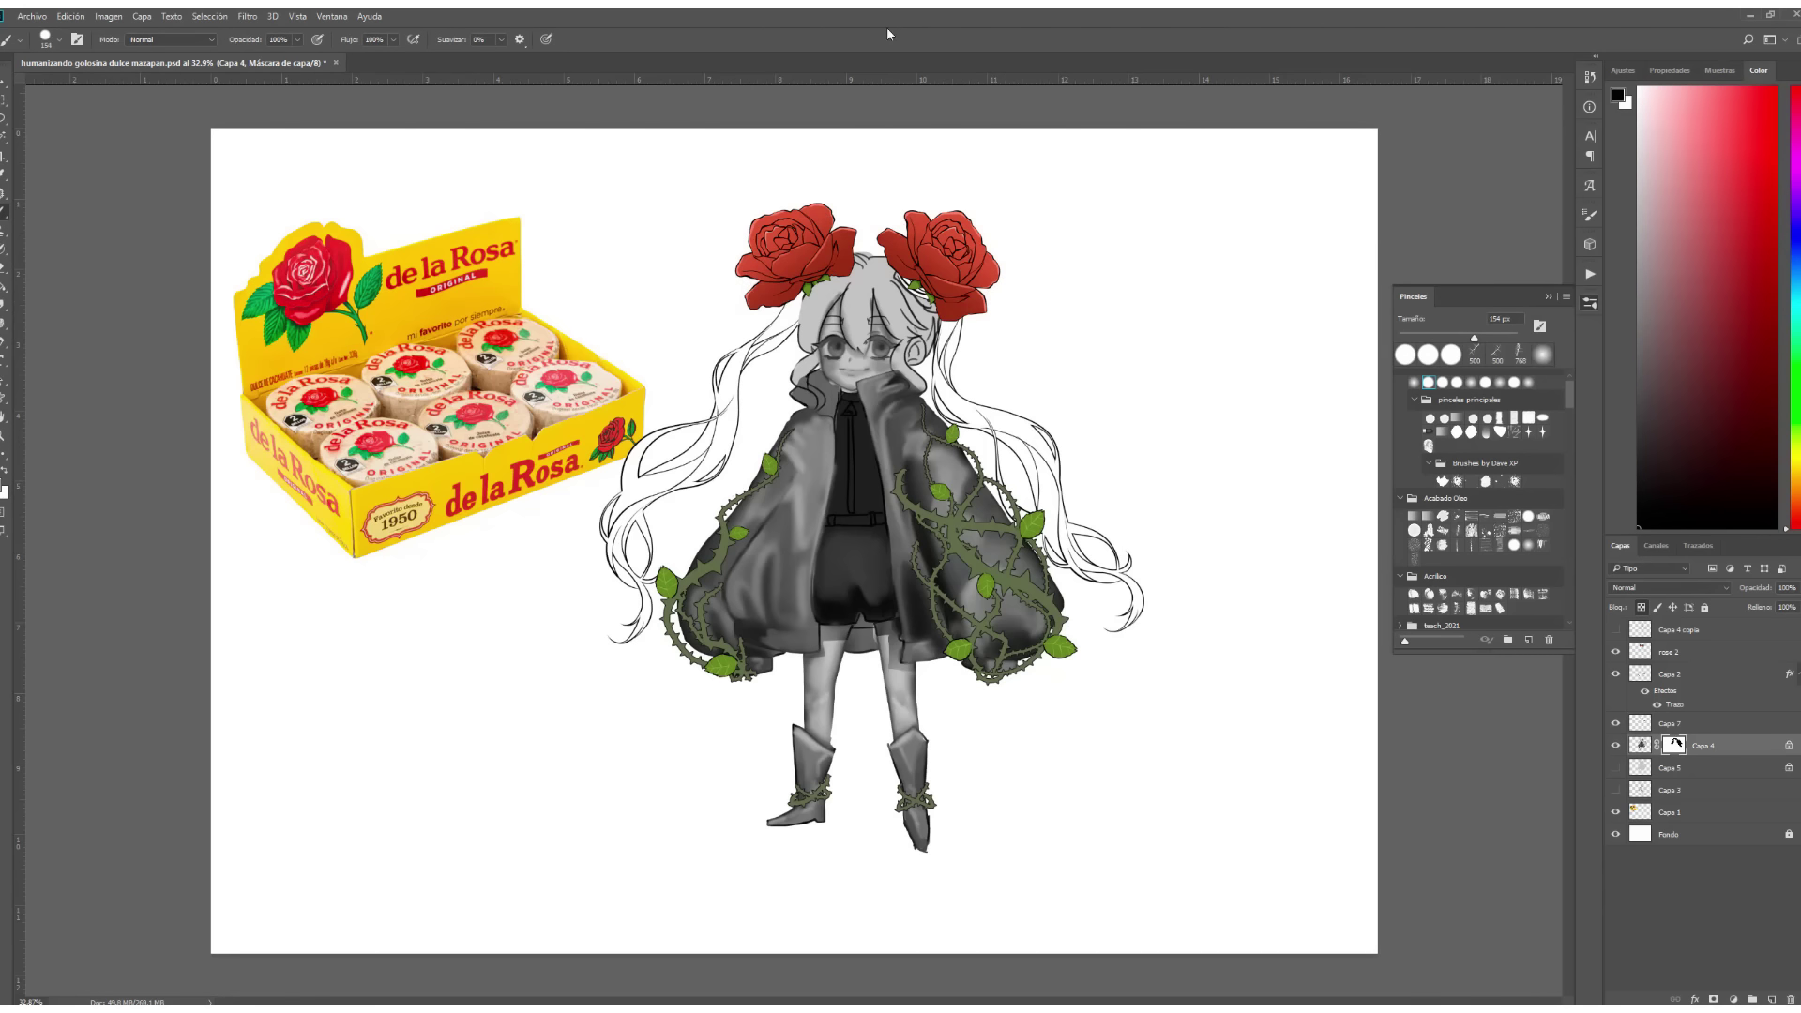
scroll(1016, 550, up, 1)
Enlarge the brush and frame the shirt and shorts under the coat.
scroll(1015, 550, up, 2)
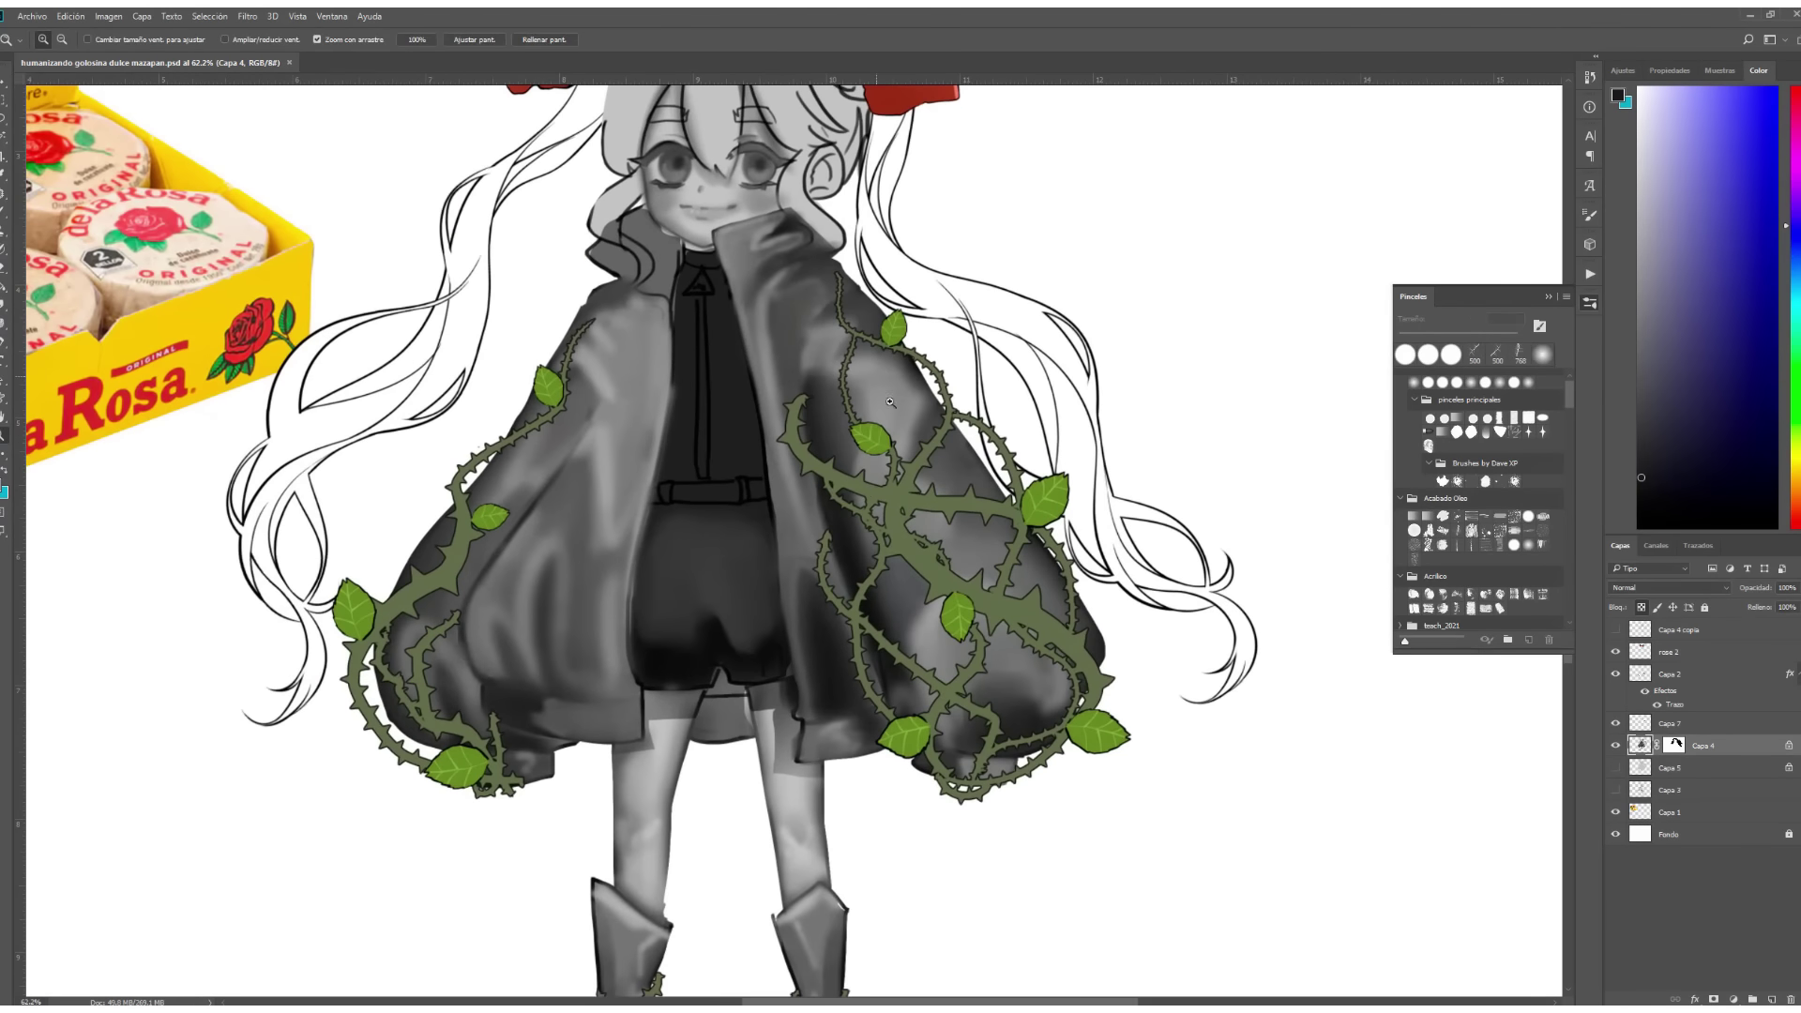
key(l)
scroll(717, 254, up, 2)
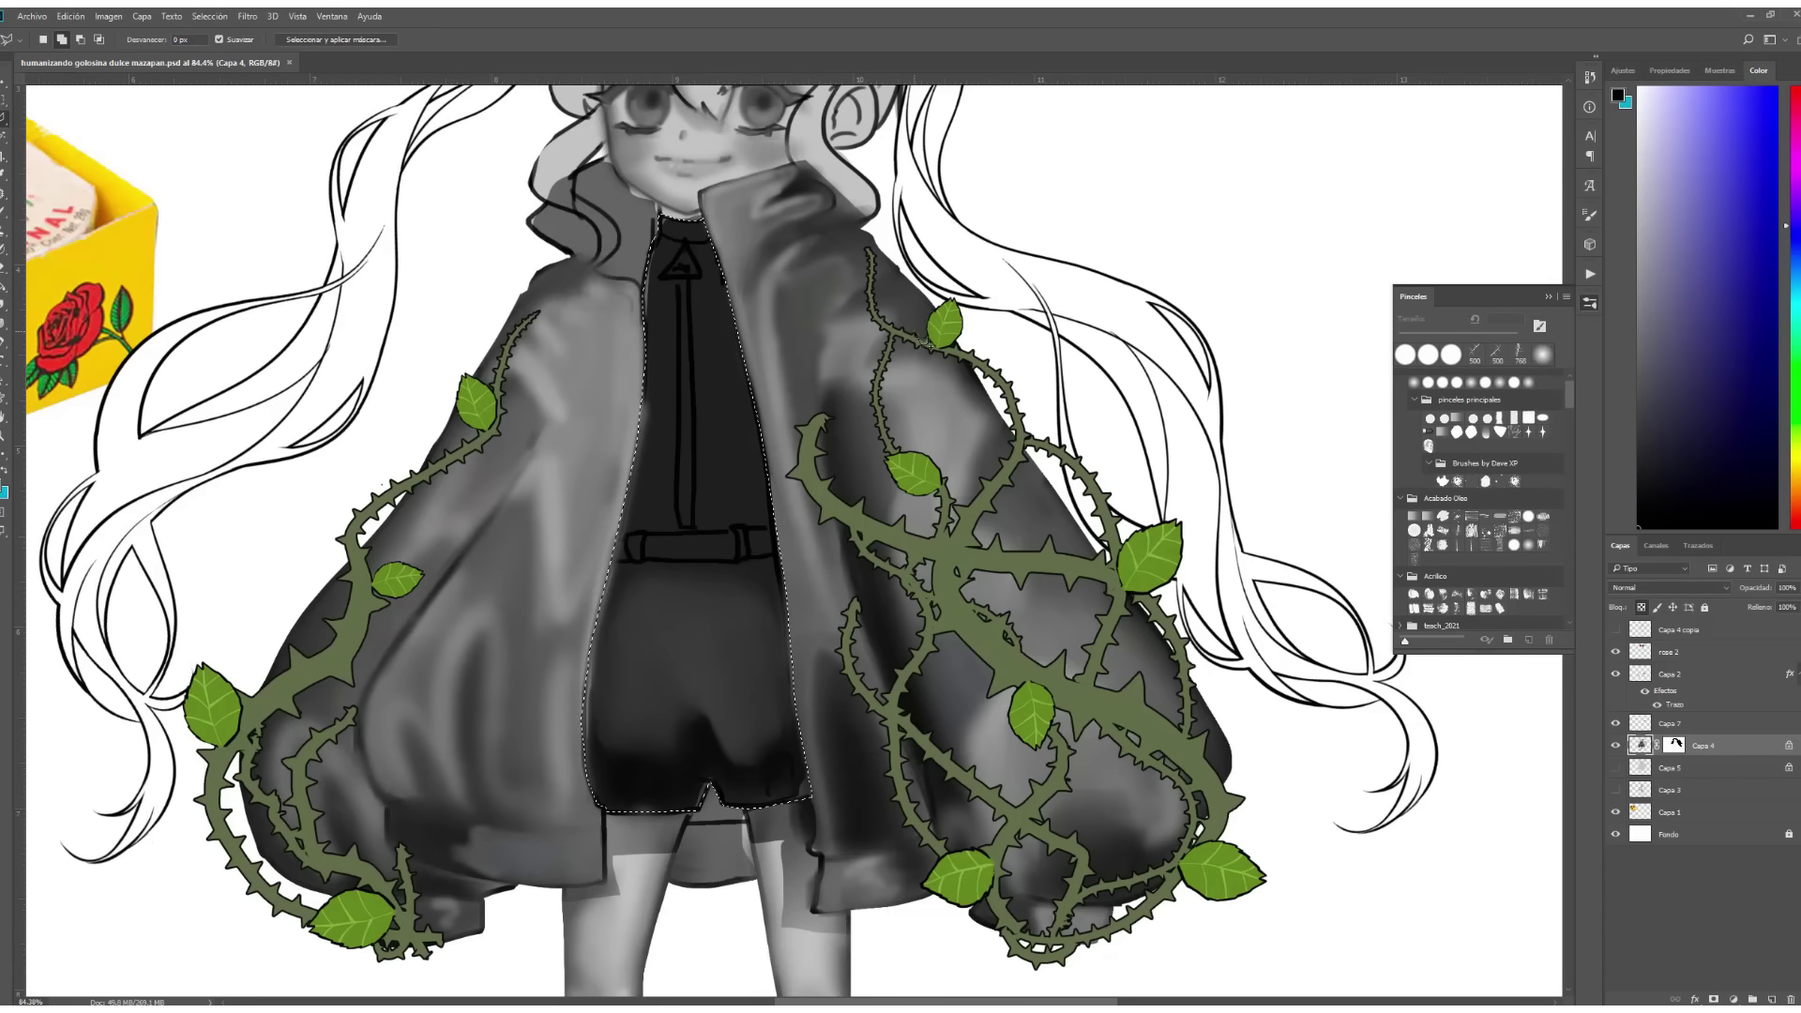
key(b)
drag(565, 734, 535, 765)
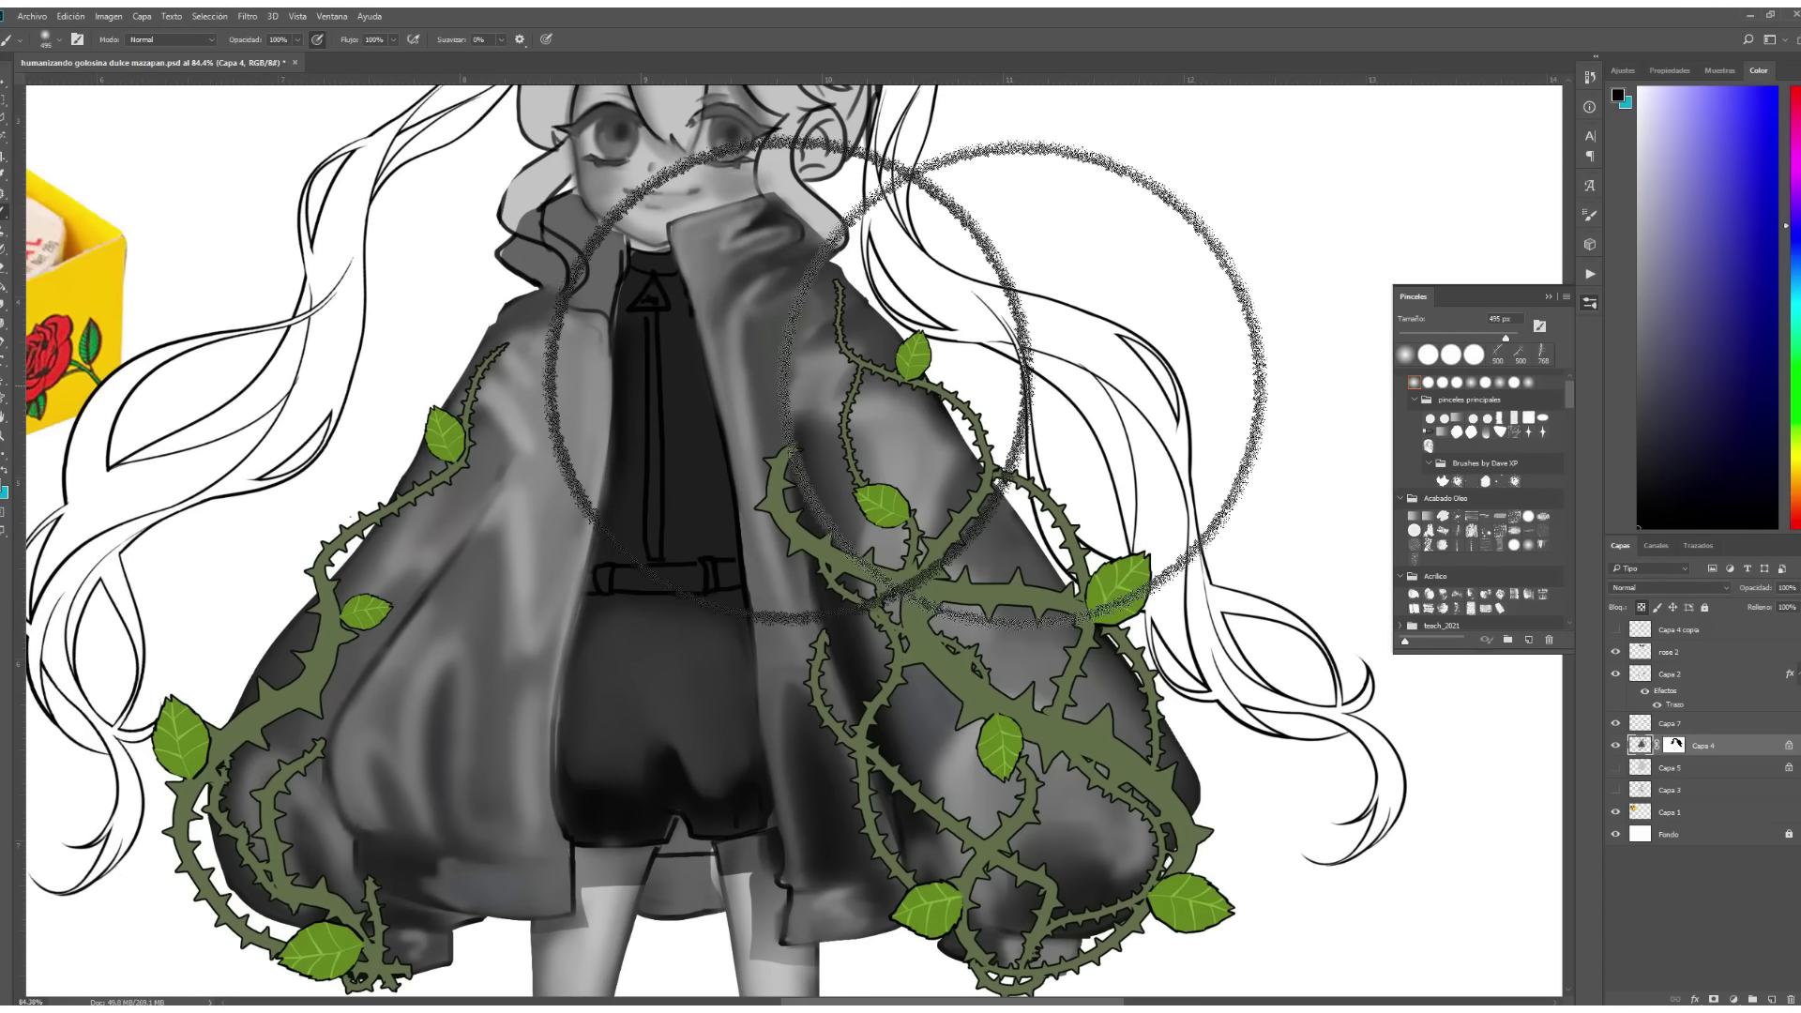
drag(716, 635, 764, 661)
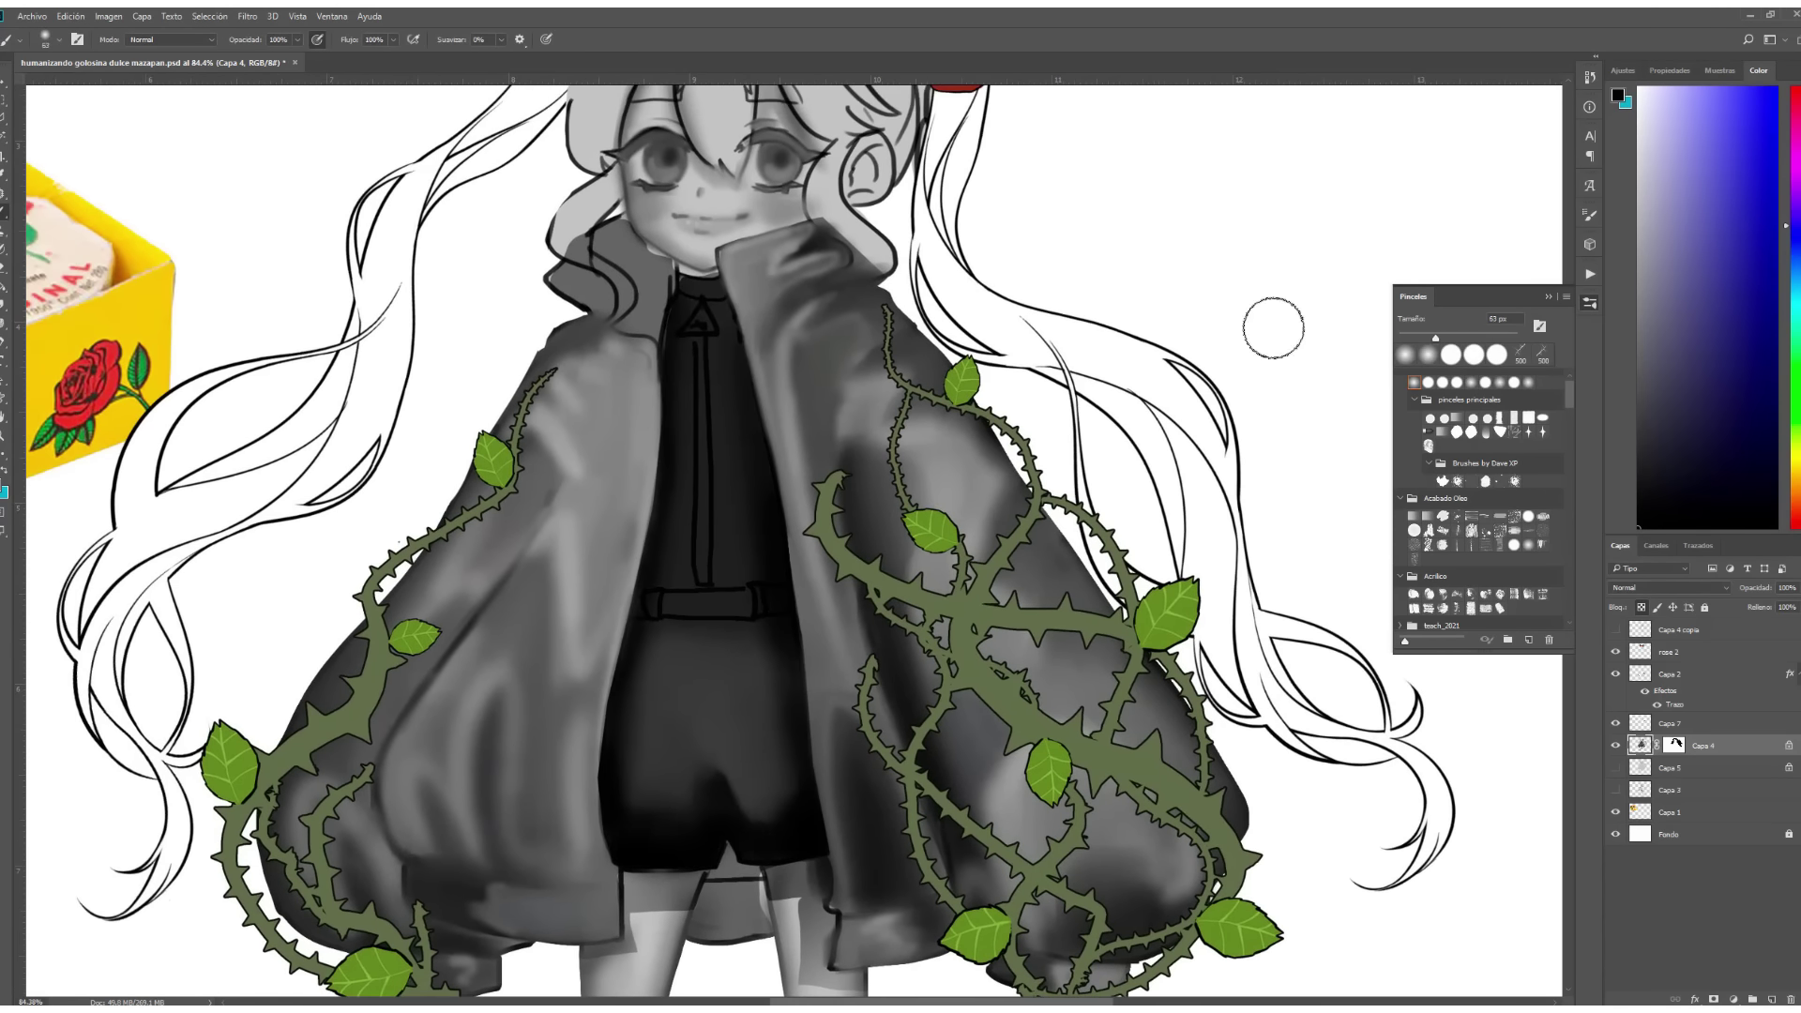
key(z)
drag(863, 393, 840, 393)
key(b)
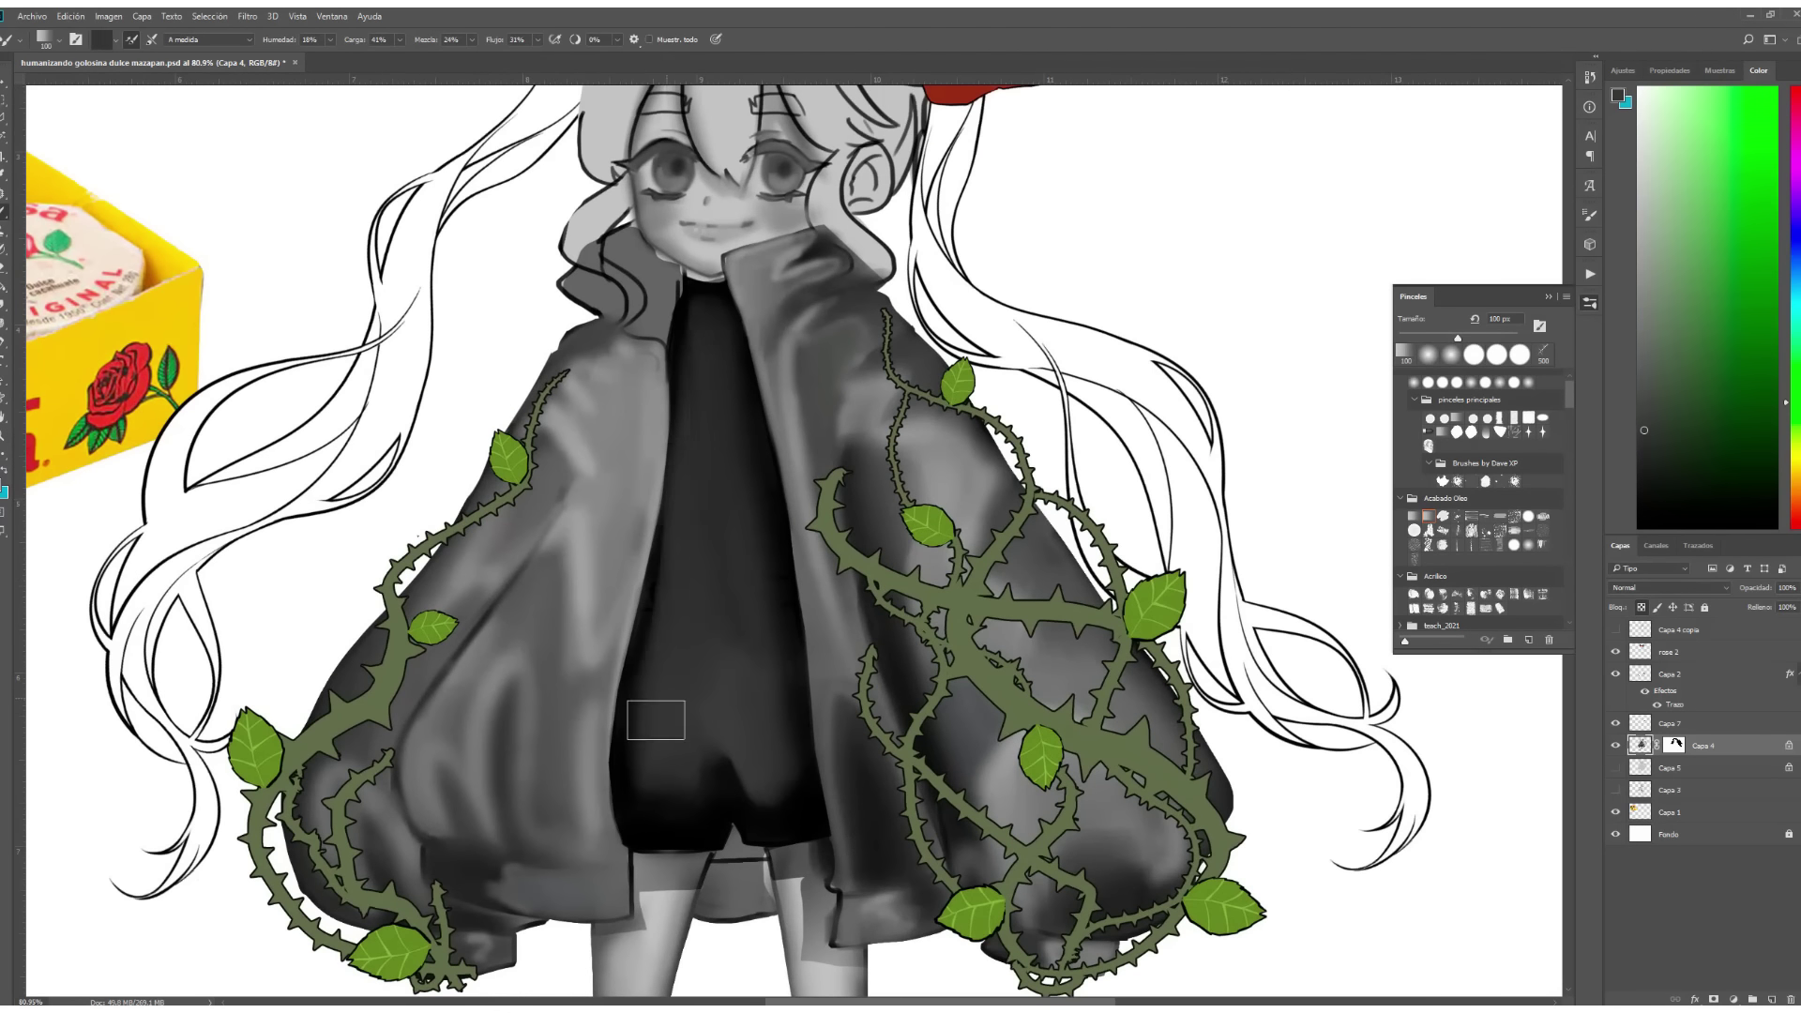
drag(757, 592, 802, 477)
Shade the dark shirt and shorts with a soft round brush, sampling the shorts' near-black.
click(1451, 354)
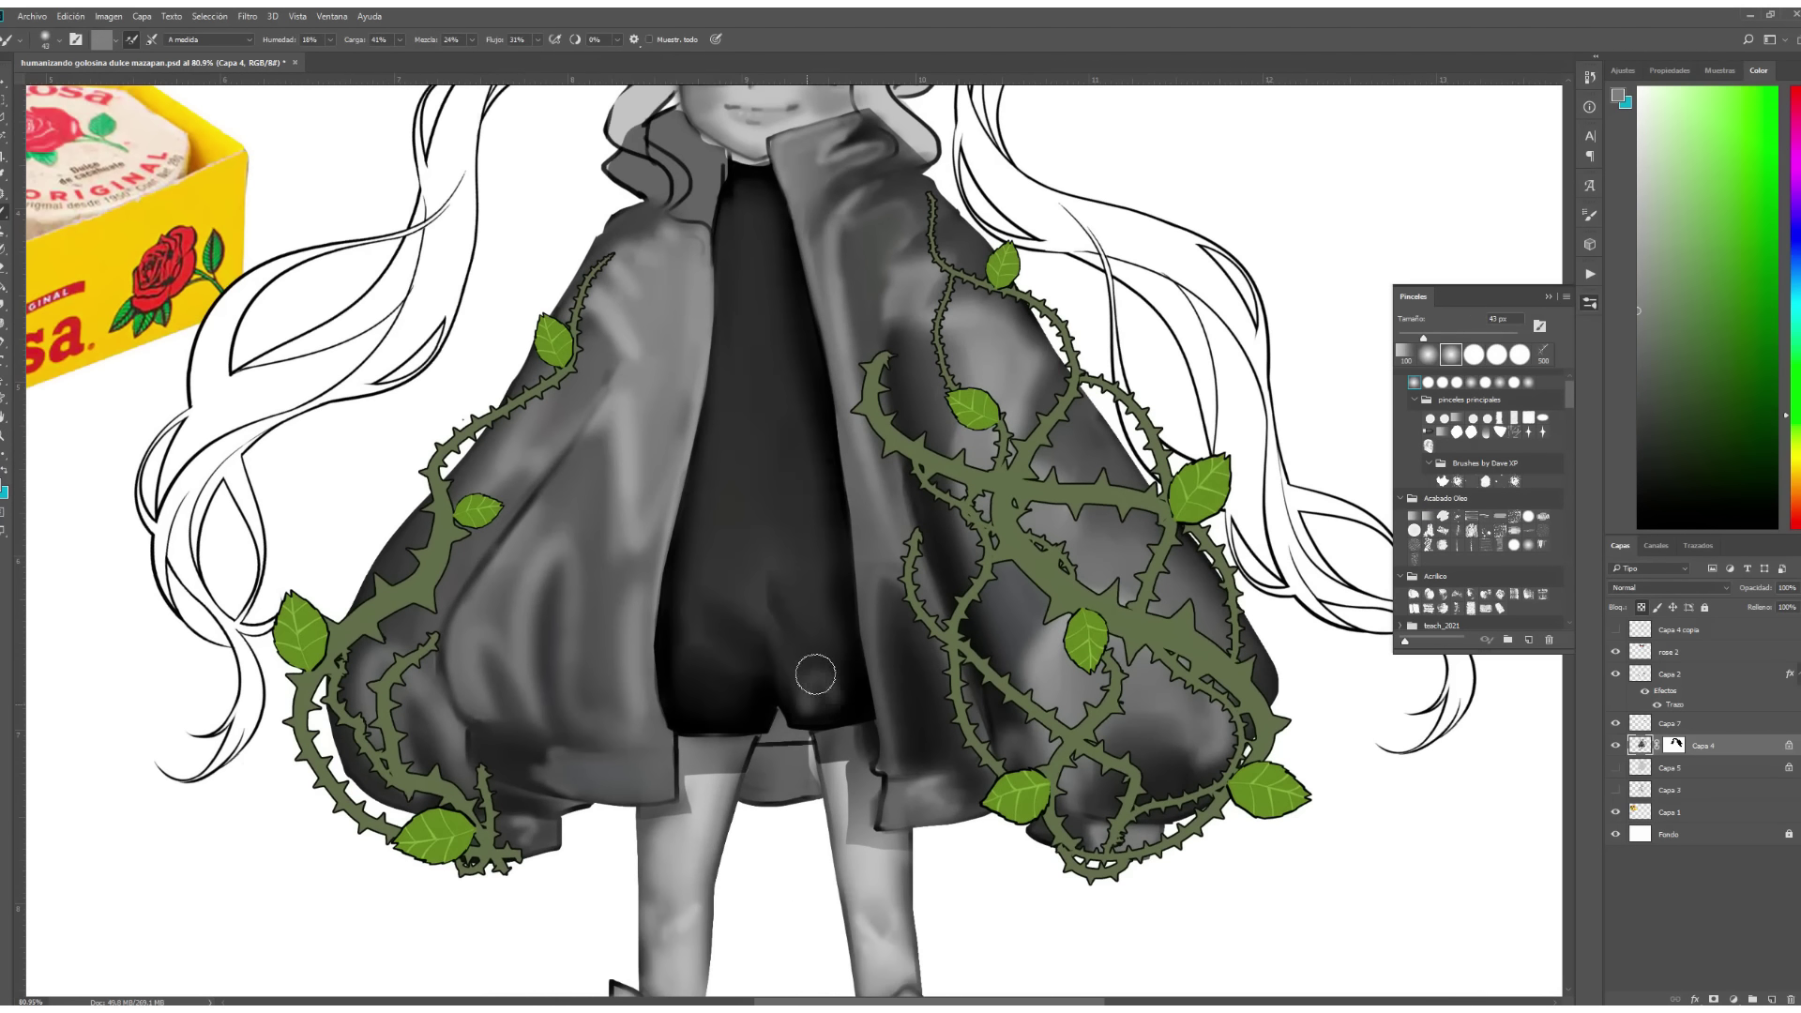
alt+click(725, 665)
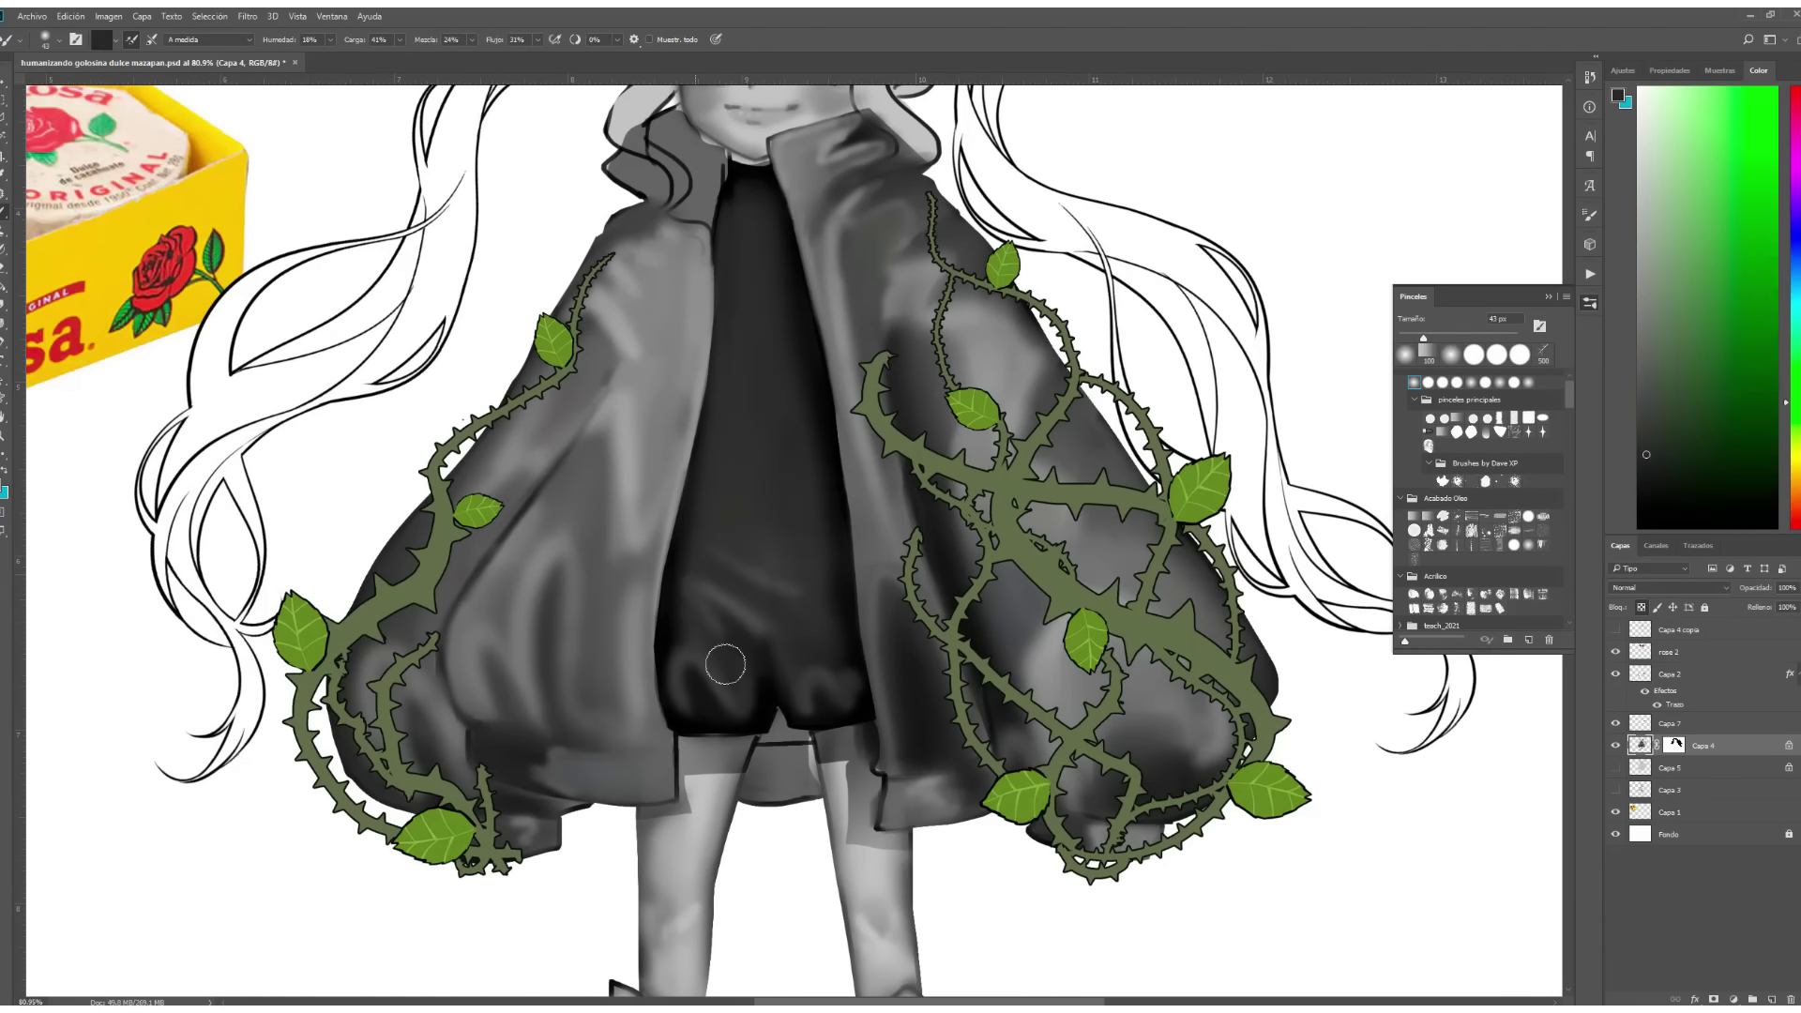
drag(725, 664, 744, 743)
drag(823, 563, 807, 460)
drag(722, 553, 773, 478)
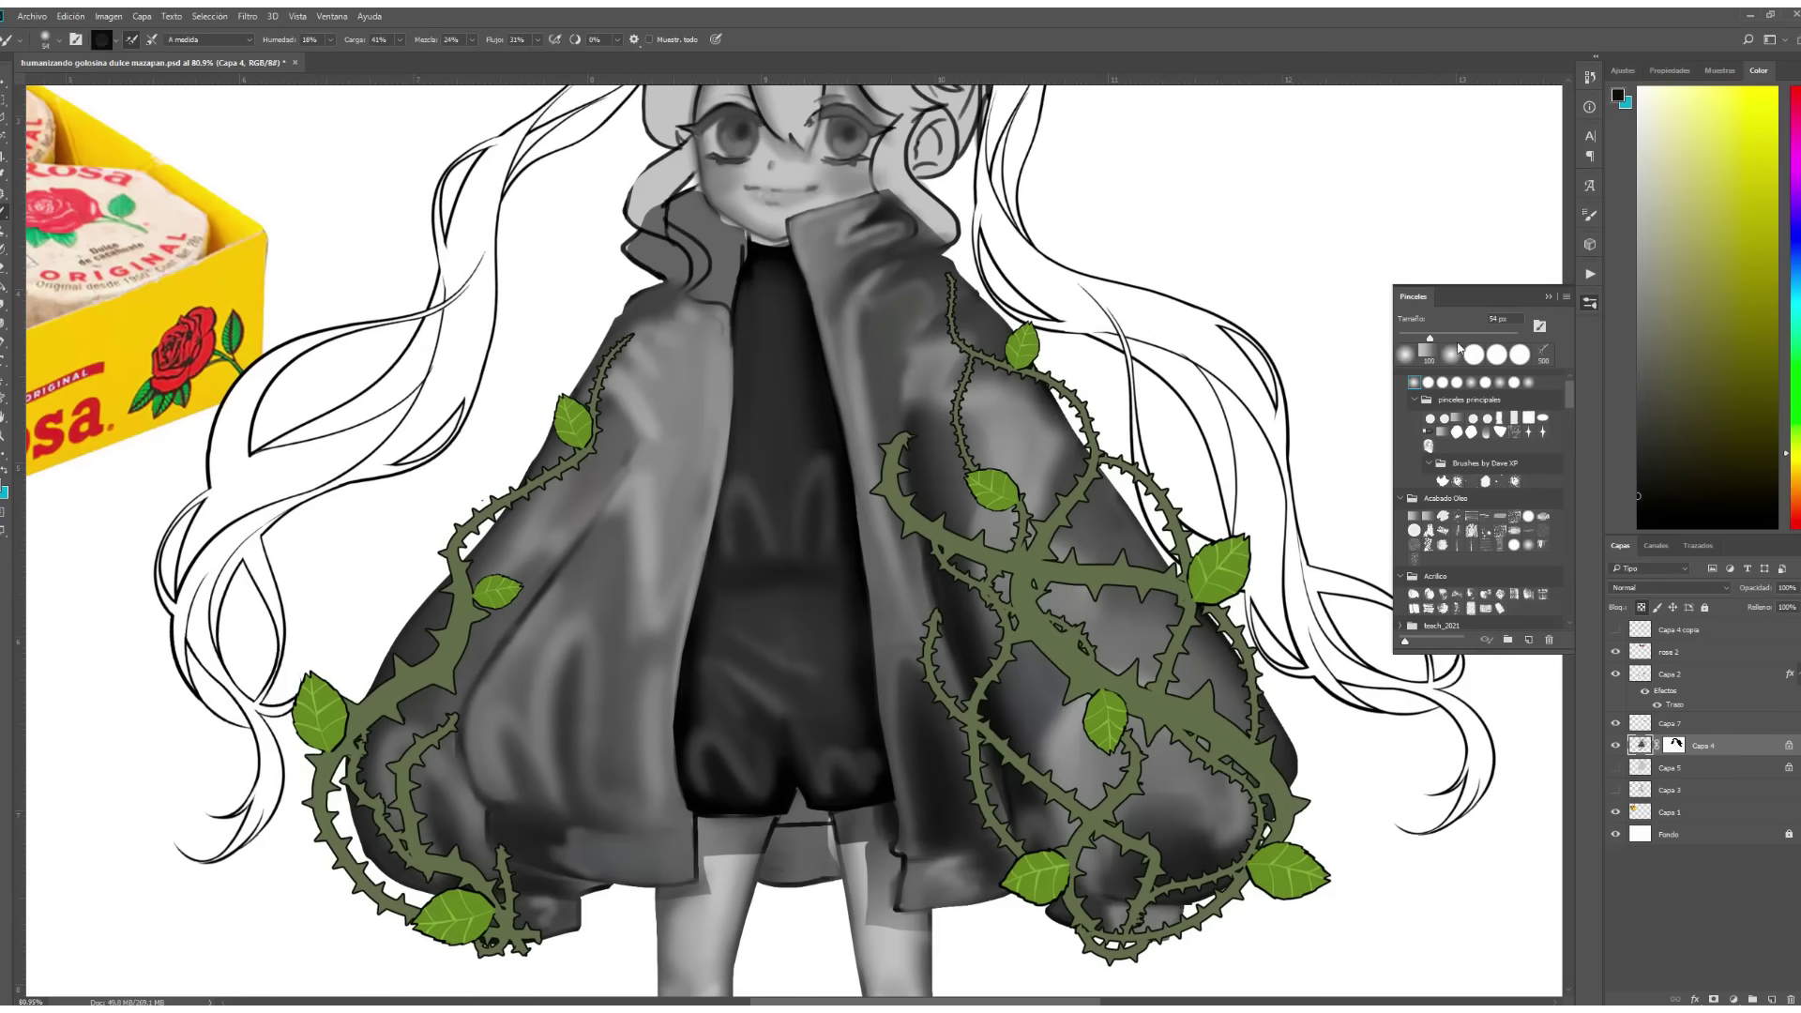
alt+click(816, 623)
mouse_move(816, 623)
mouse_down()
mouse_move(845, 688)
mouse_move(638, 525)
mouse_move(722, 519)
mouse_up()
Switch to a larger normal brush in black for the belt and seam details.
key(shift+b)
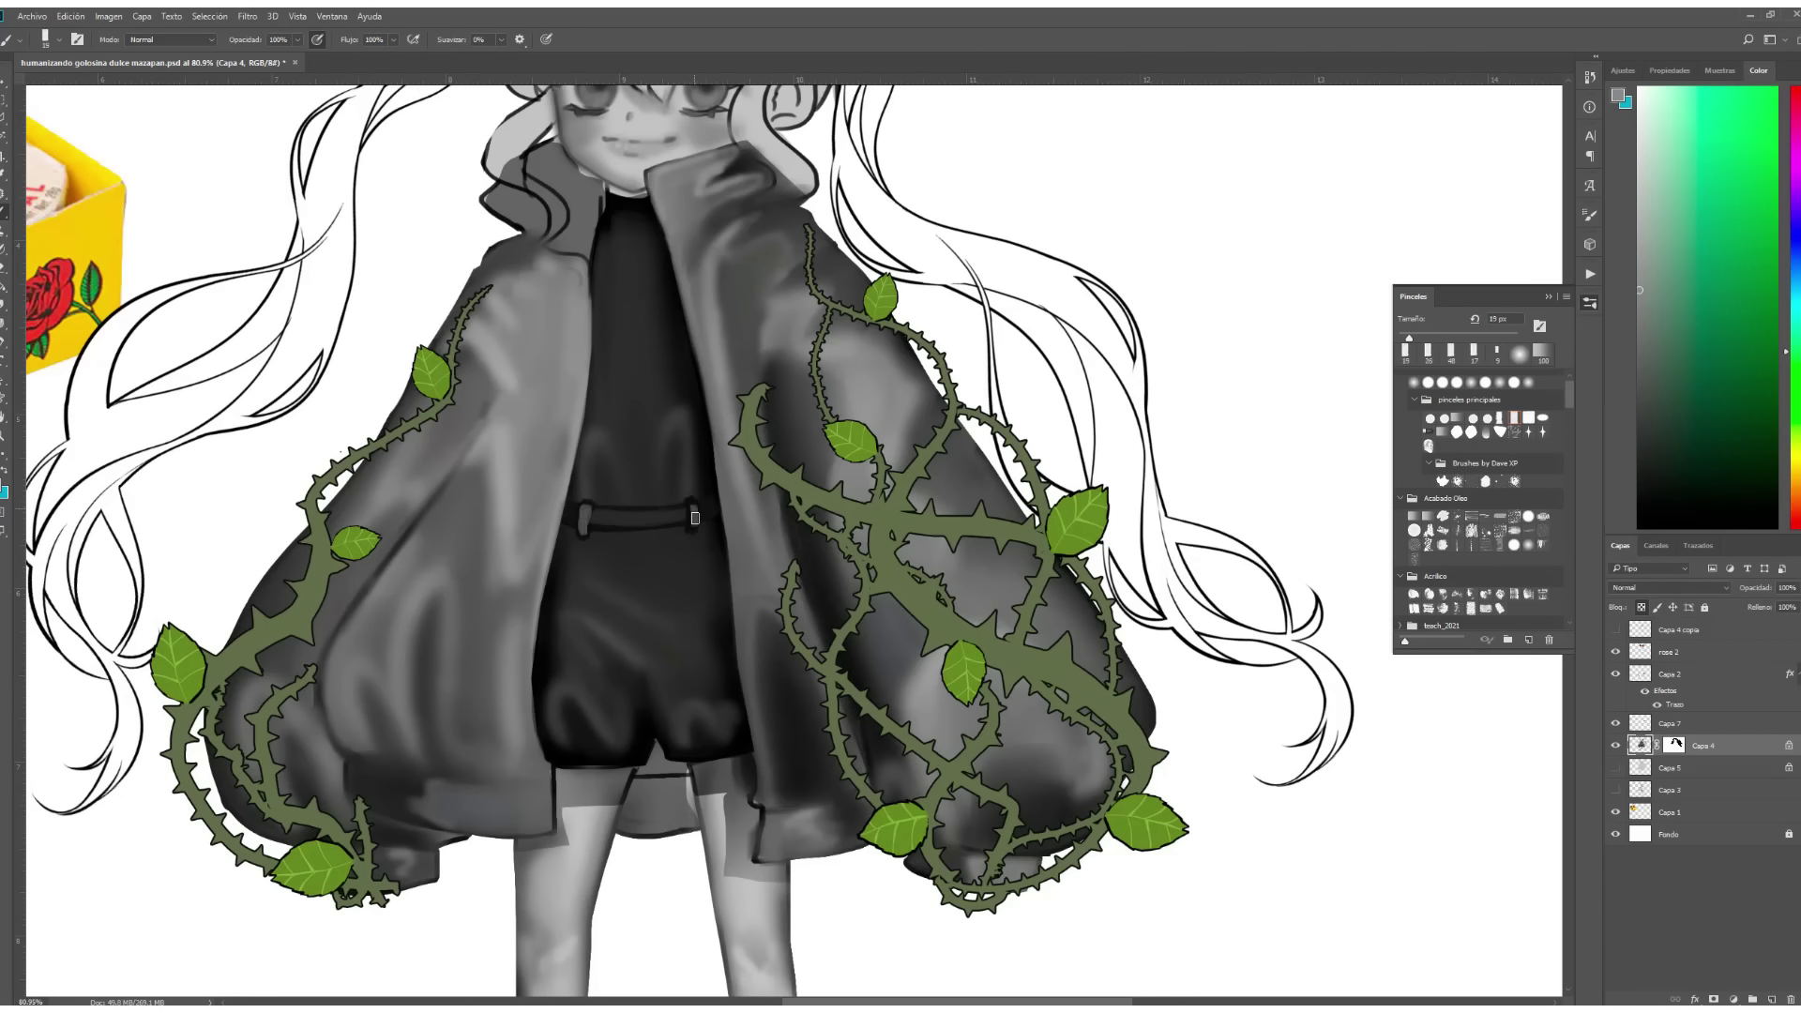
scroll(695, 518, down, 1)
key(bracketright)
key(bracketright)
key(bracketright)
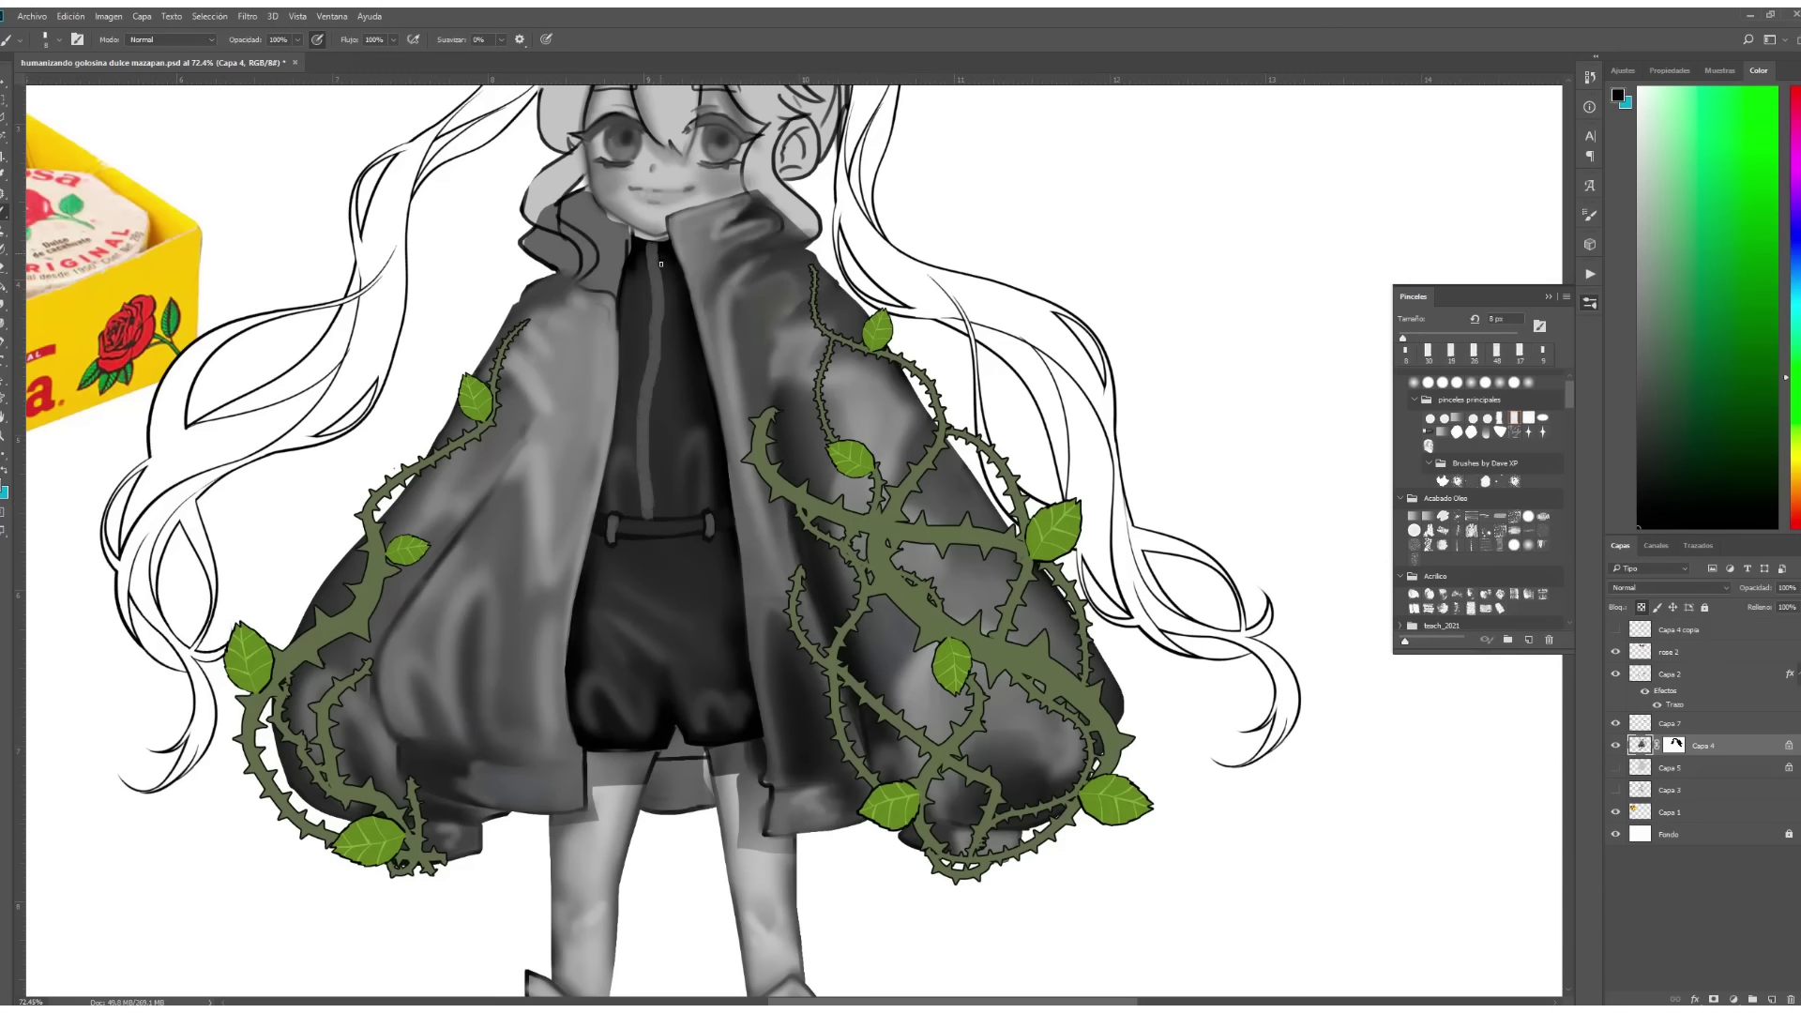
alt+click(565, 508)
Pick light grey and add a new layer with a Stroke outline style for the zippers.
alt+click(654, 258)
scroll(1478, 497, down, 3)
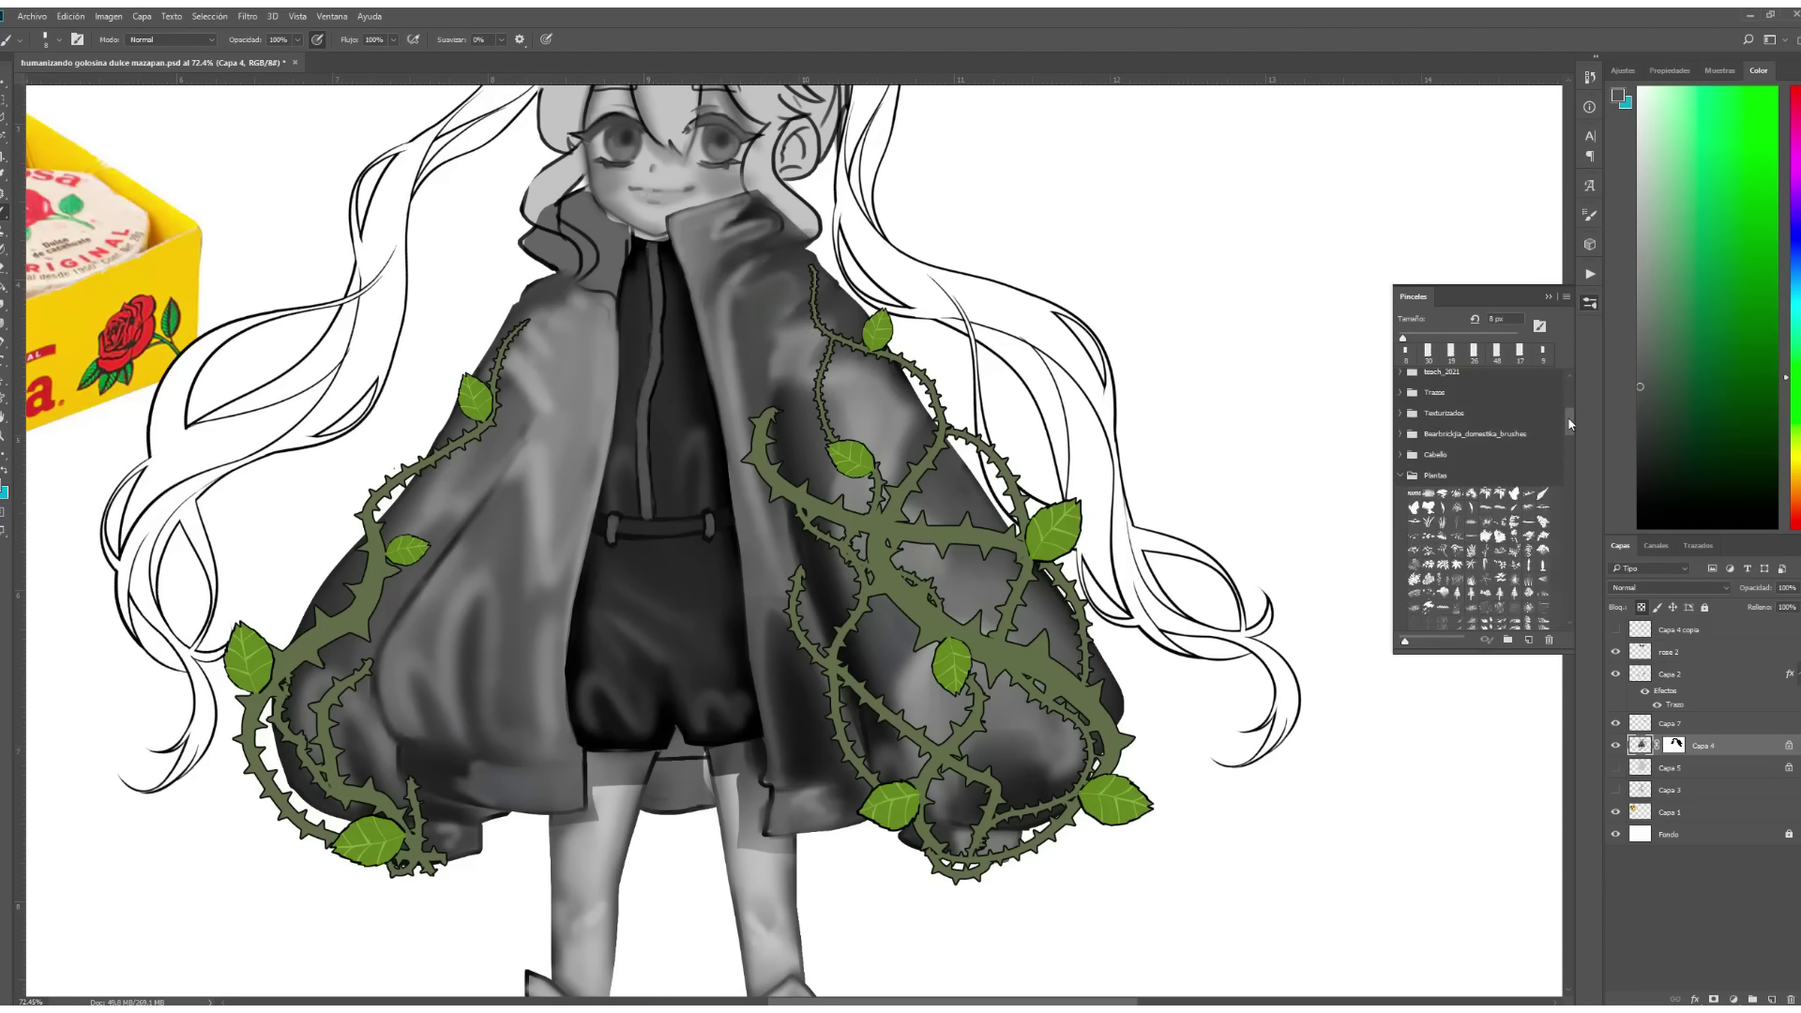
scroll(1478, 498, down, 3)
scroll(654, 352, down, 1)
scroll(657, 319, down, 1)
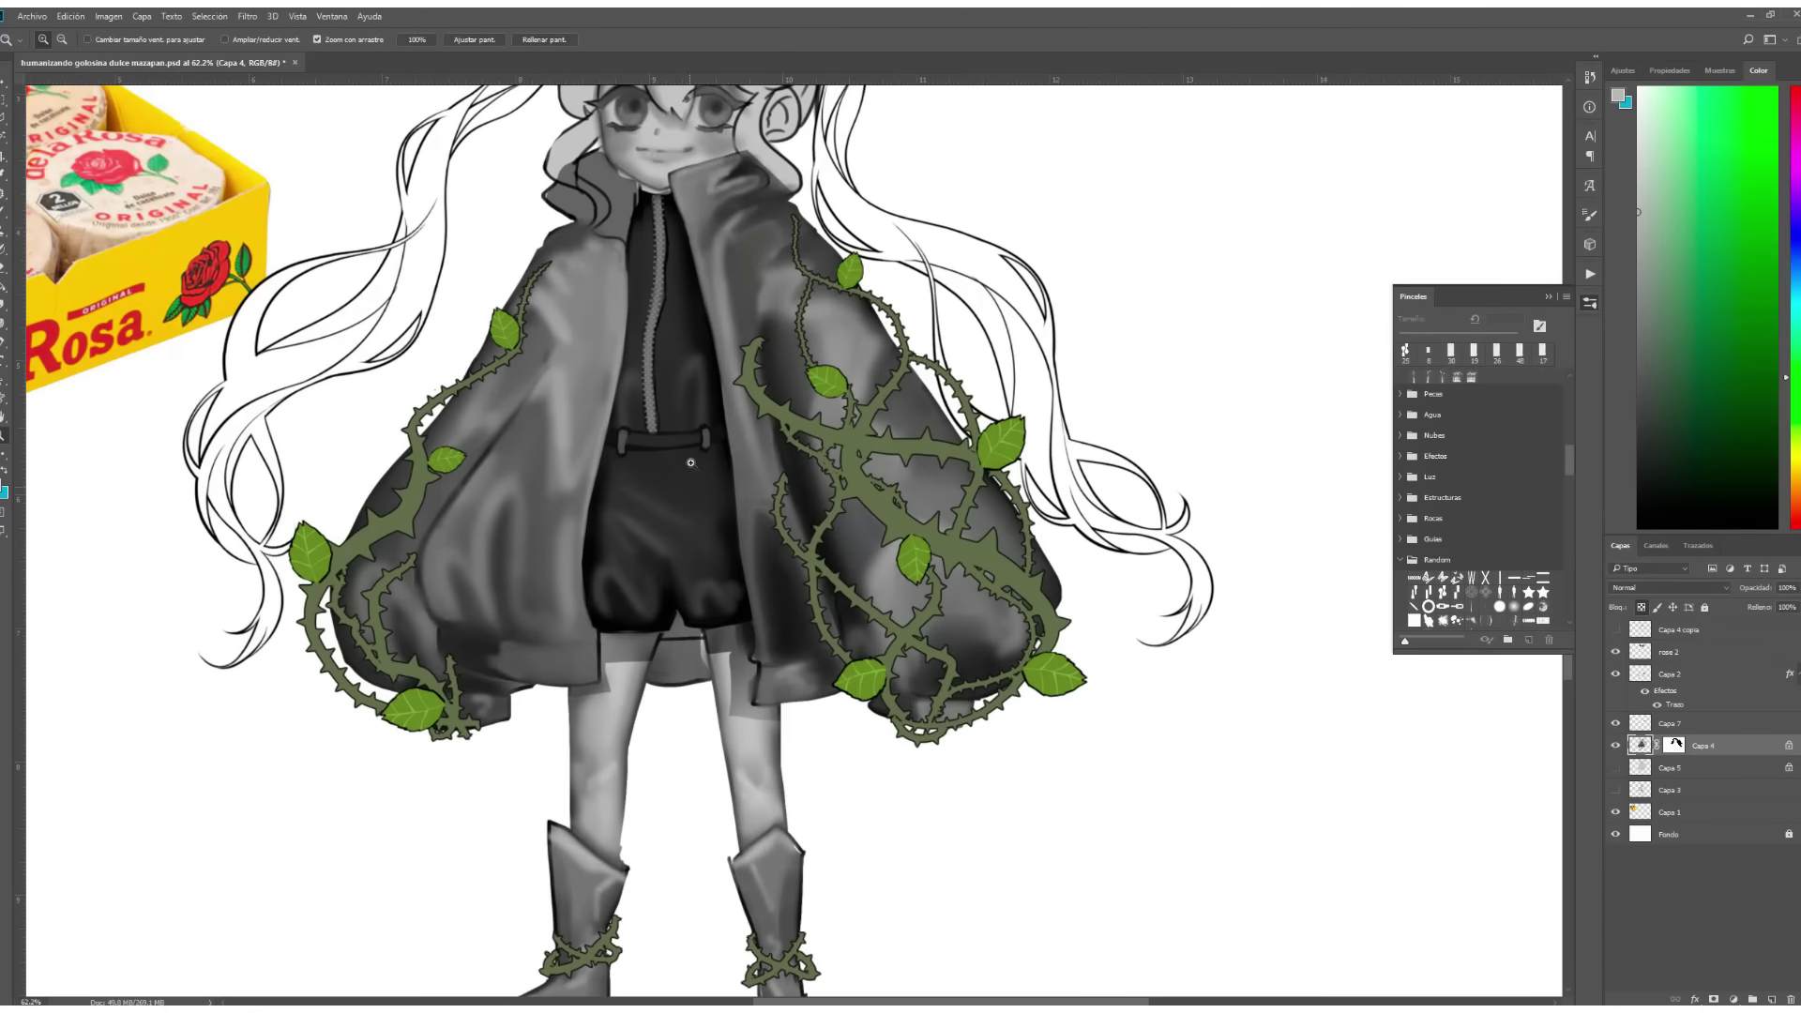
key(bracketright)
drag(769, 582, 796, 649)
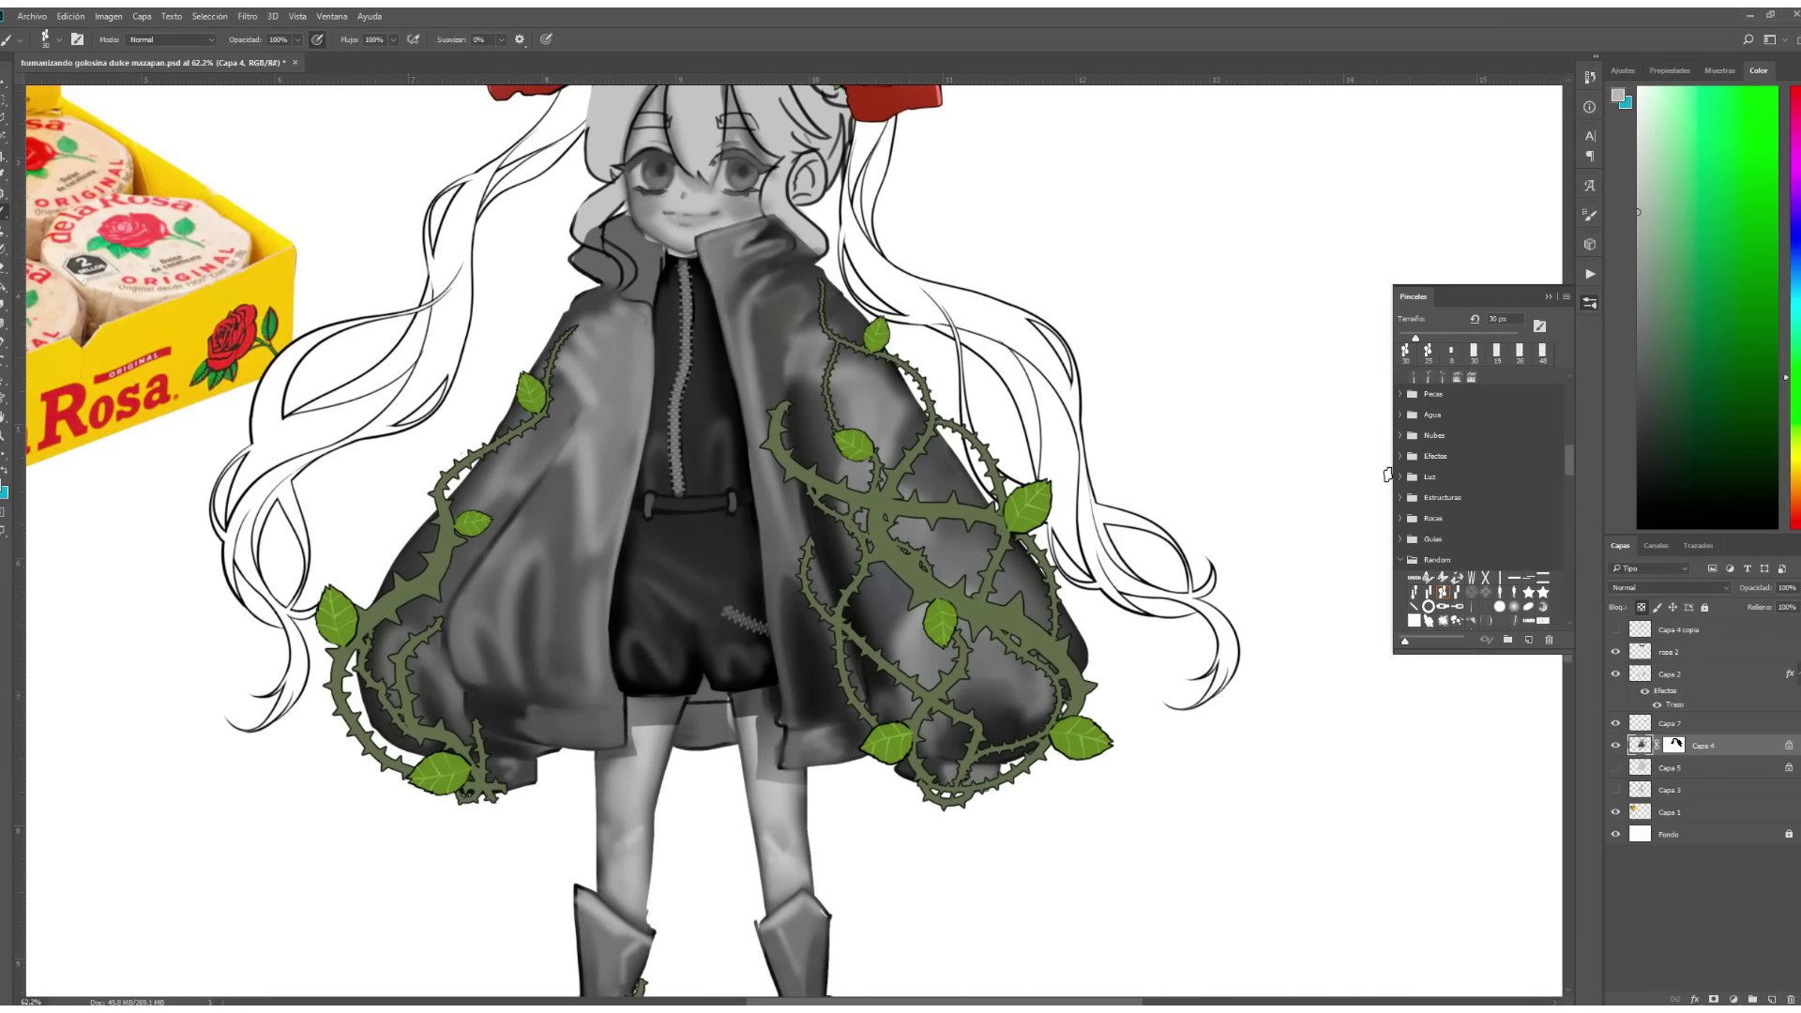
click(1771, 999)
double_click(1688, 746)
key(Return)
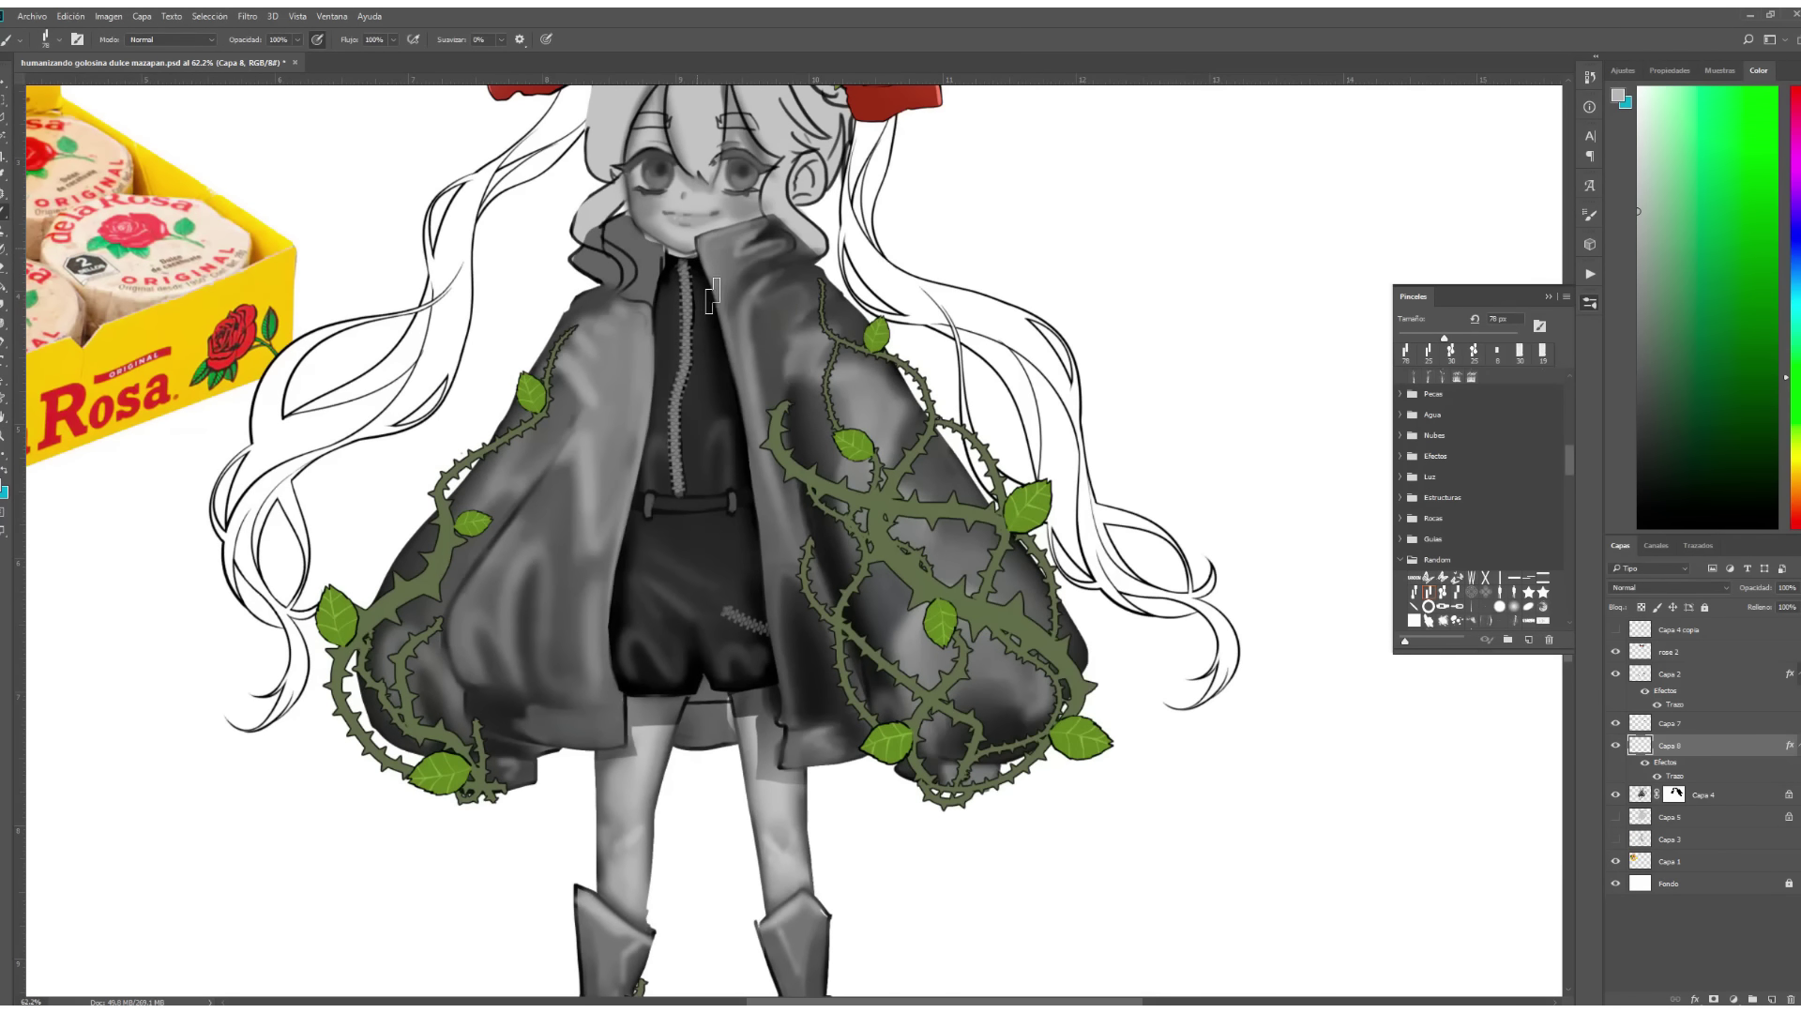
Paint zipper teeth down both front edges of the coat and along the collar.
mouse_move(711, 268)
mouse_down()
mouse_move(736, 553)
mouse_move(783, 713)
mouse_up()
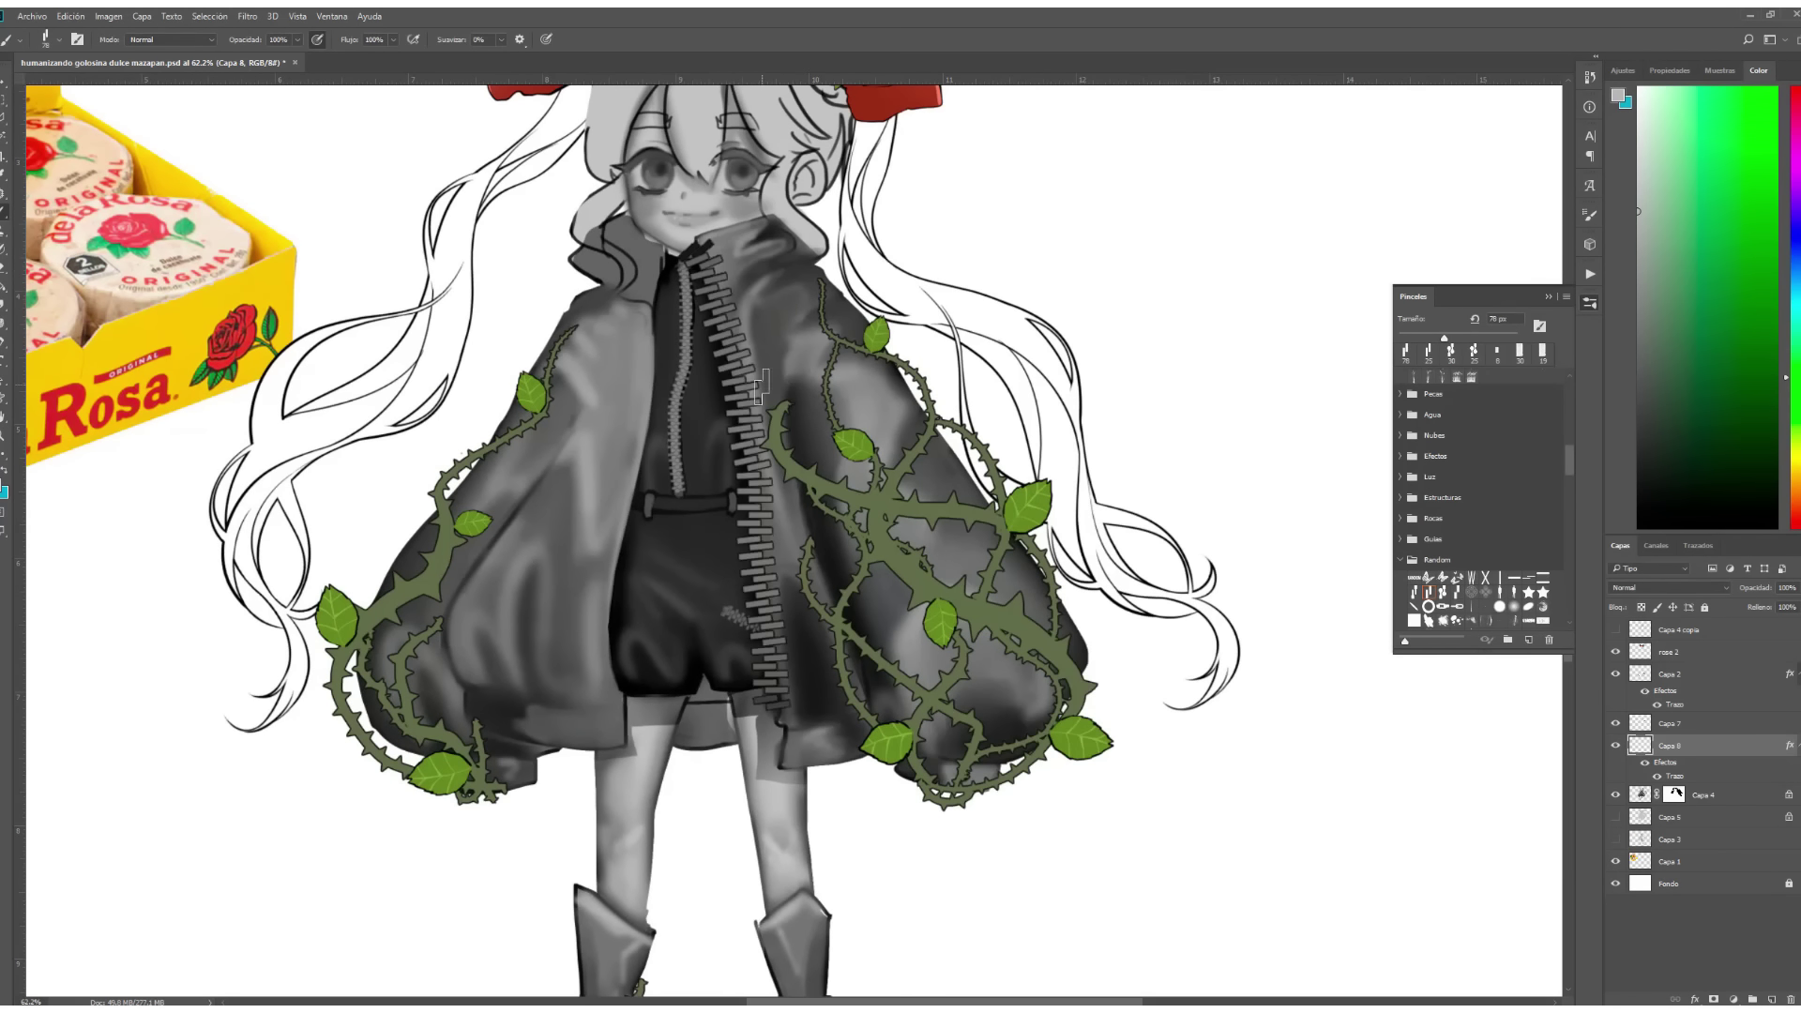
drag(680, 248, 619, 713)
key(e)
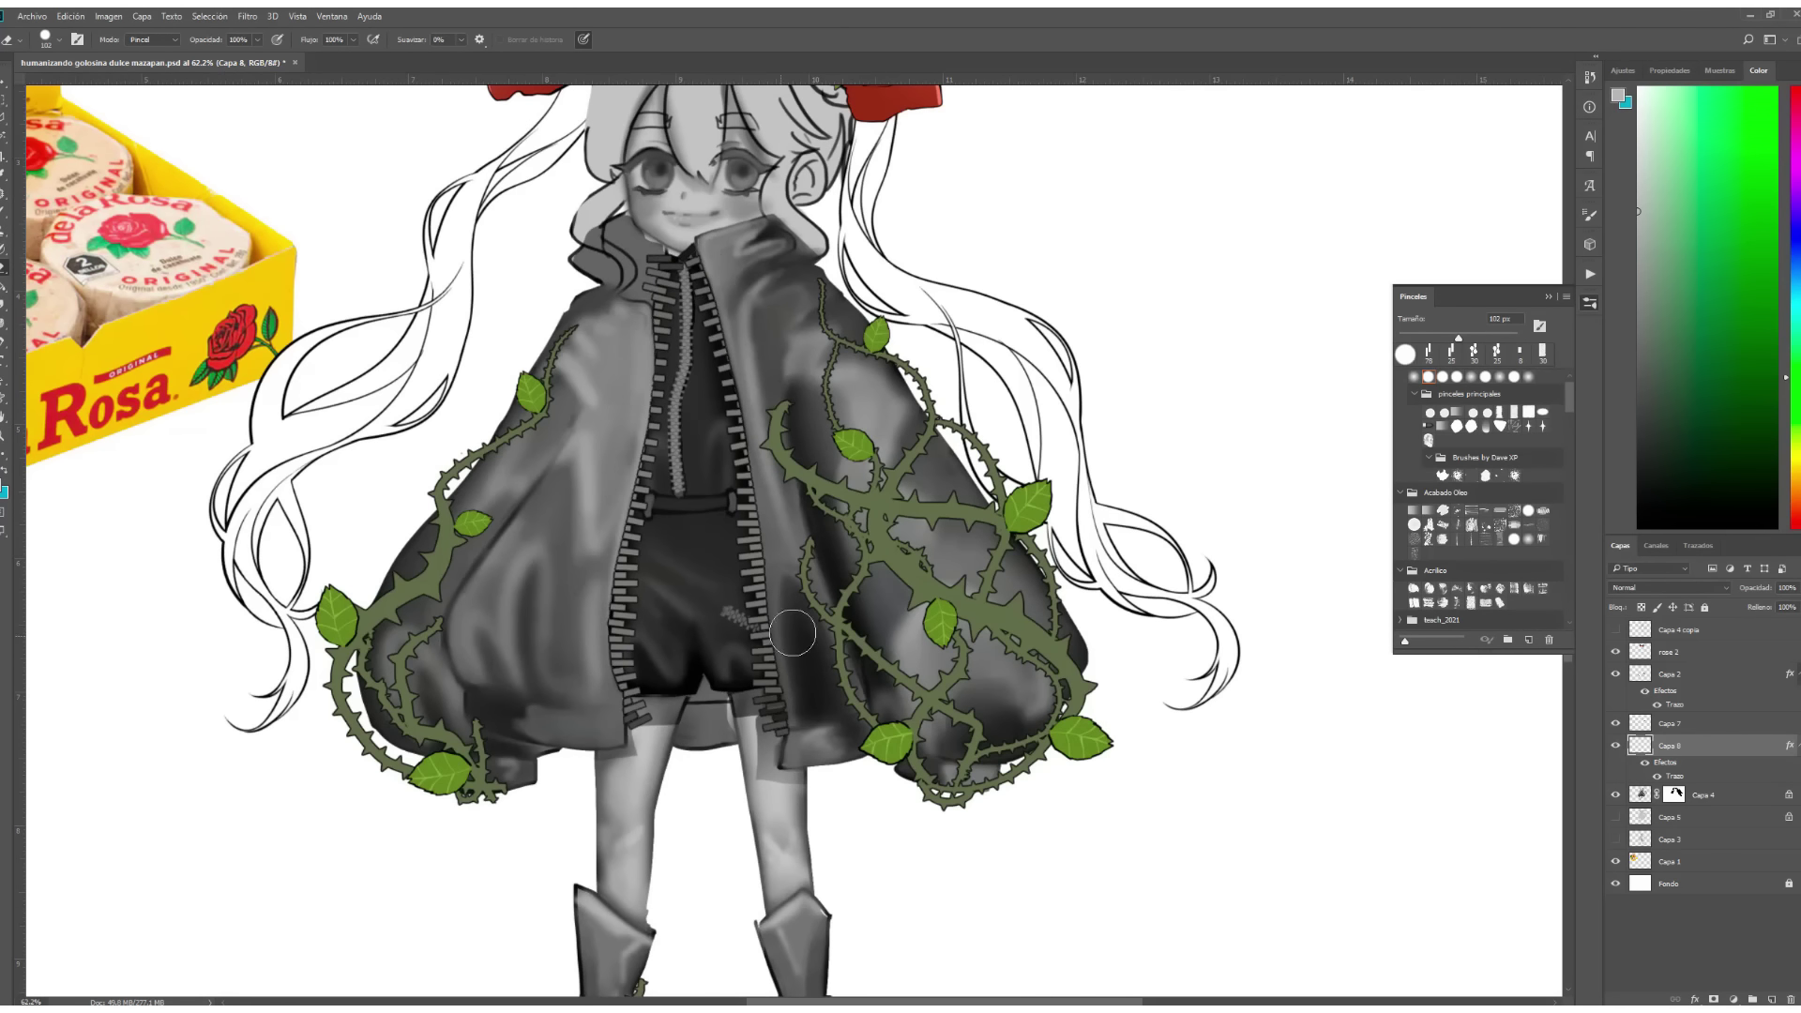
scroll(705, 211, up, 1)
drag(670, 317, 558, 246)
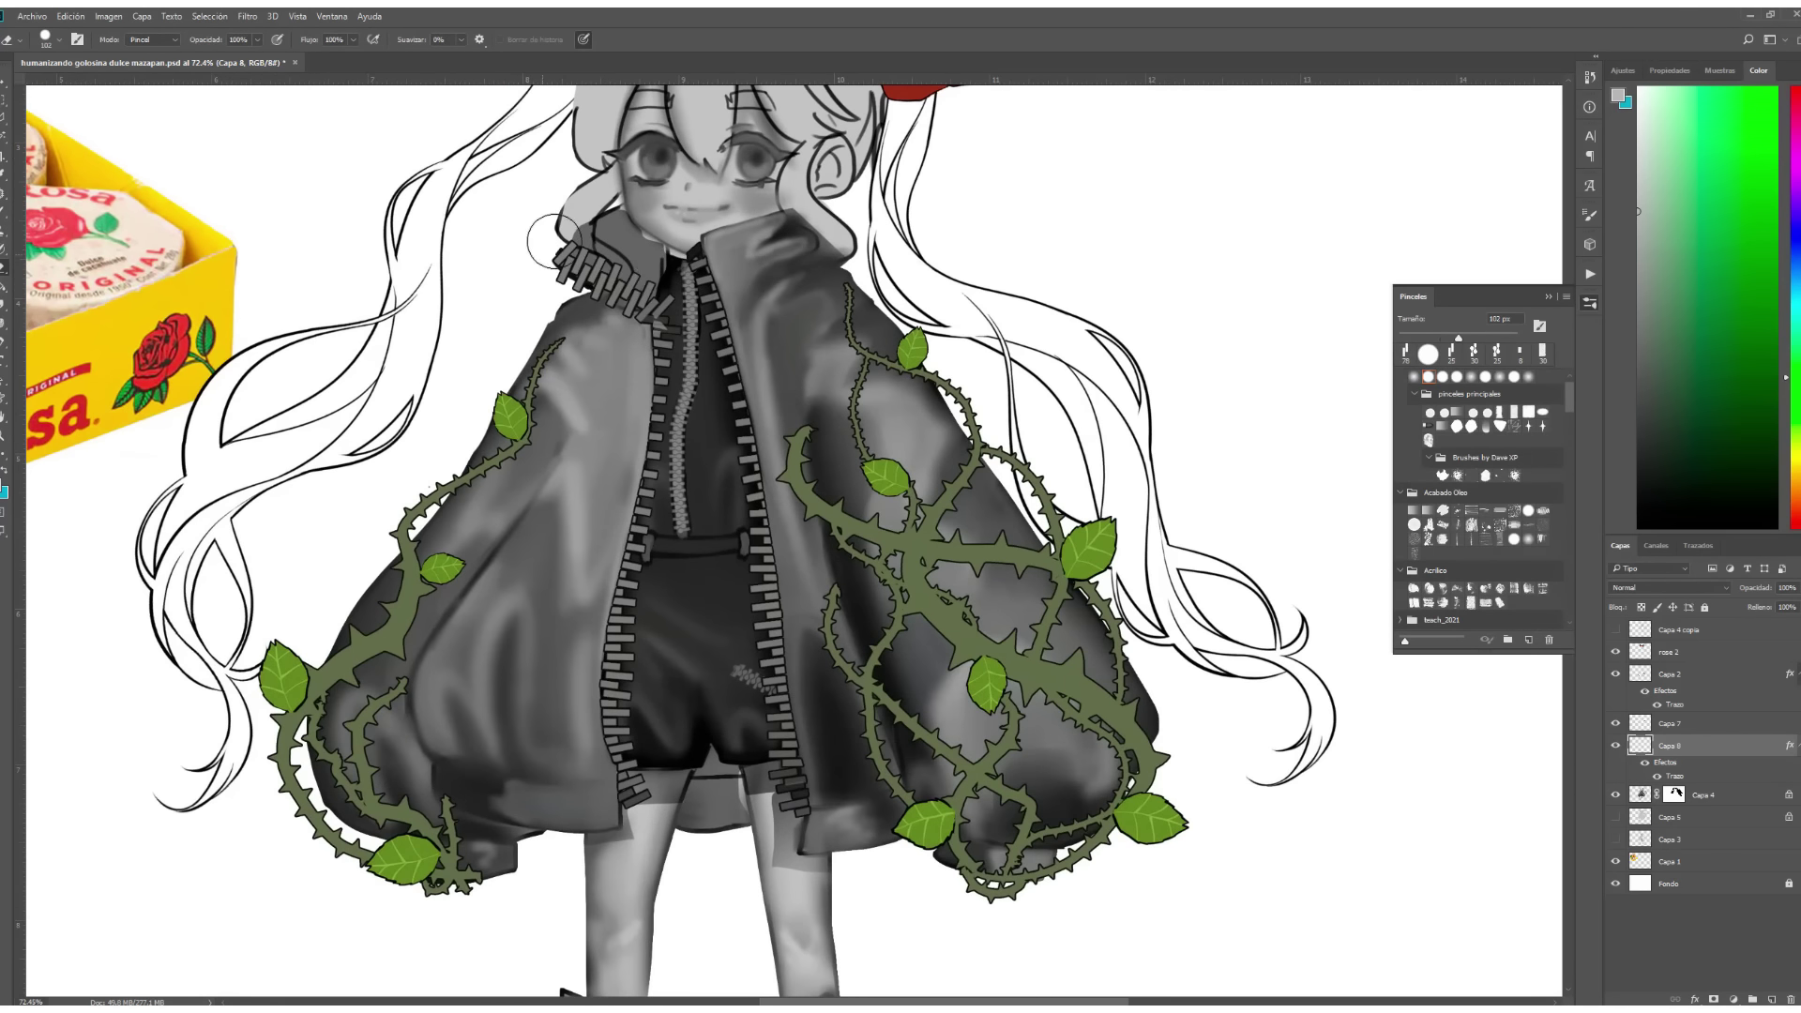
drag(720, 295, 655, 311)
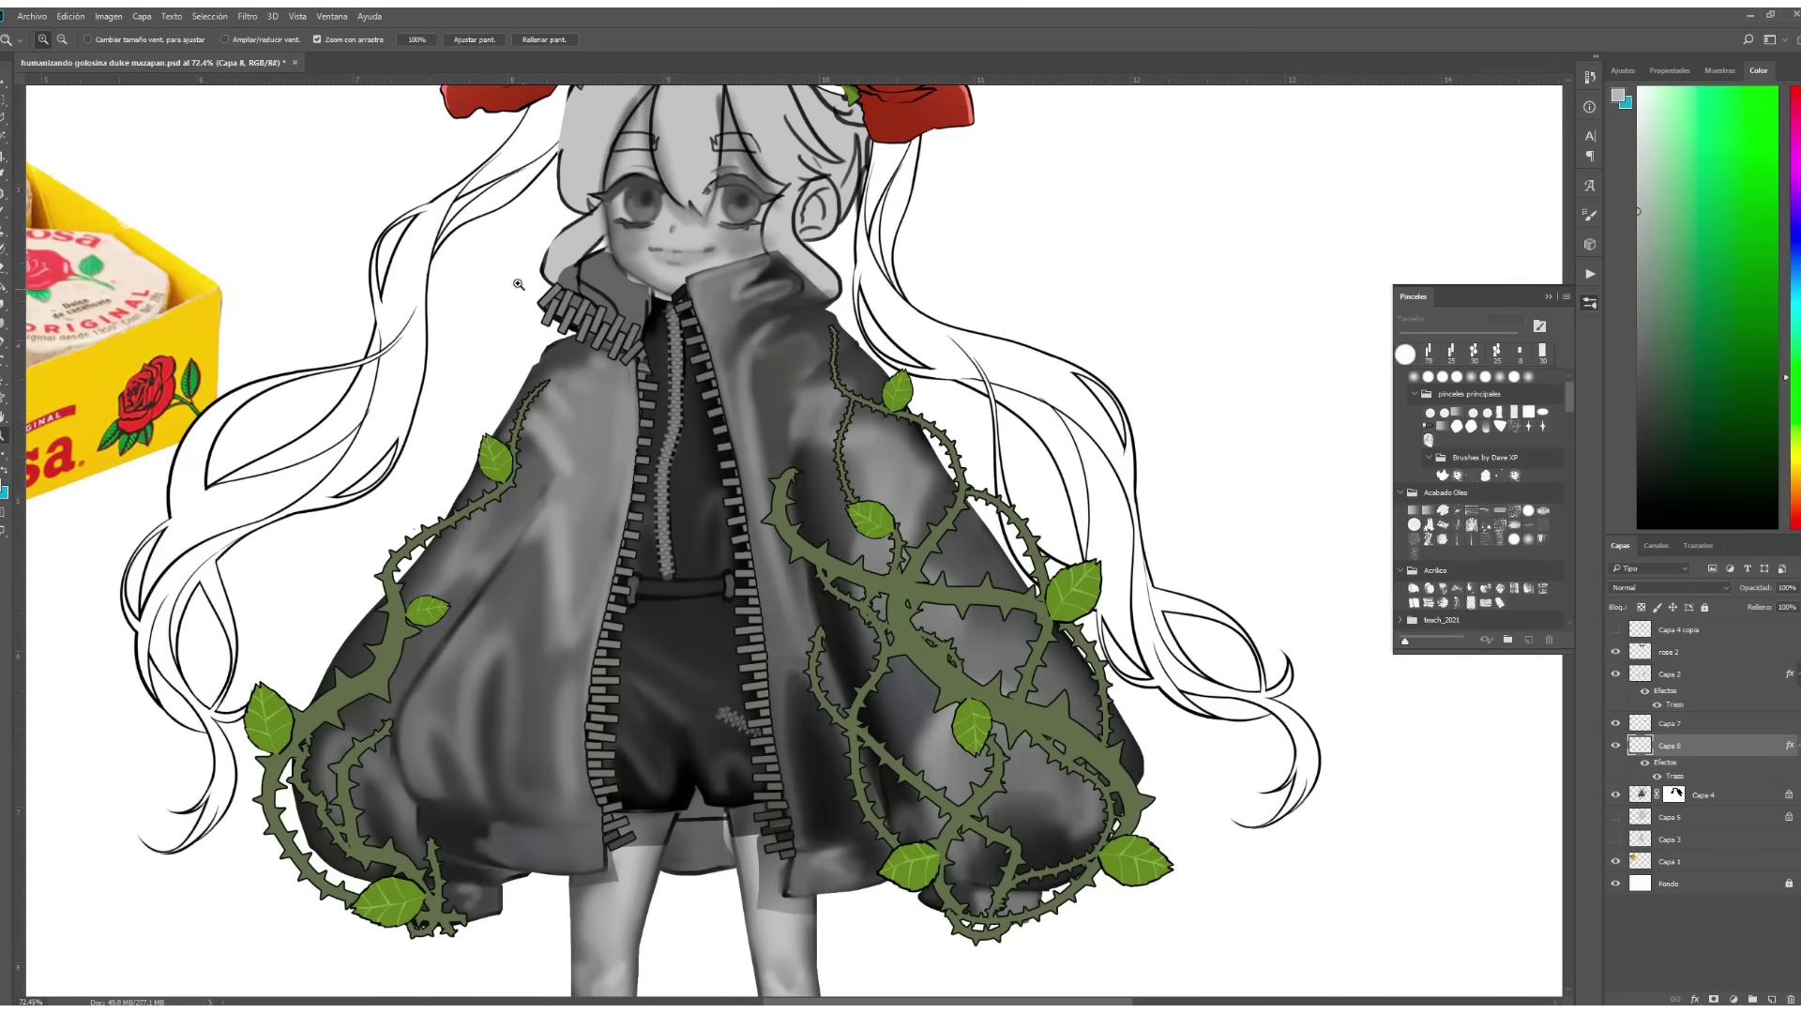
key(z)
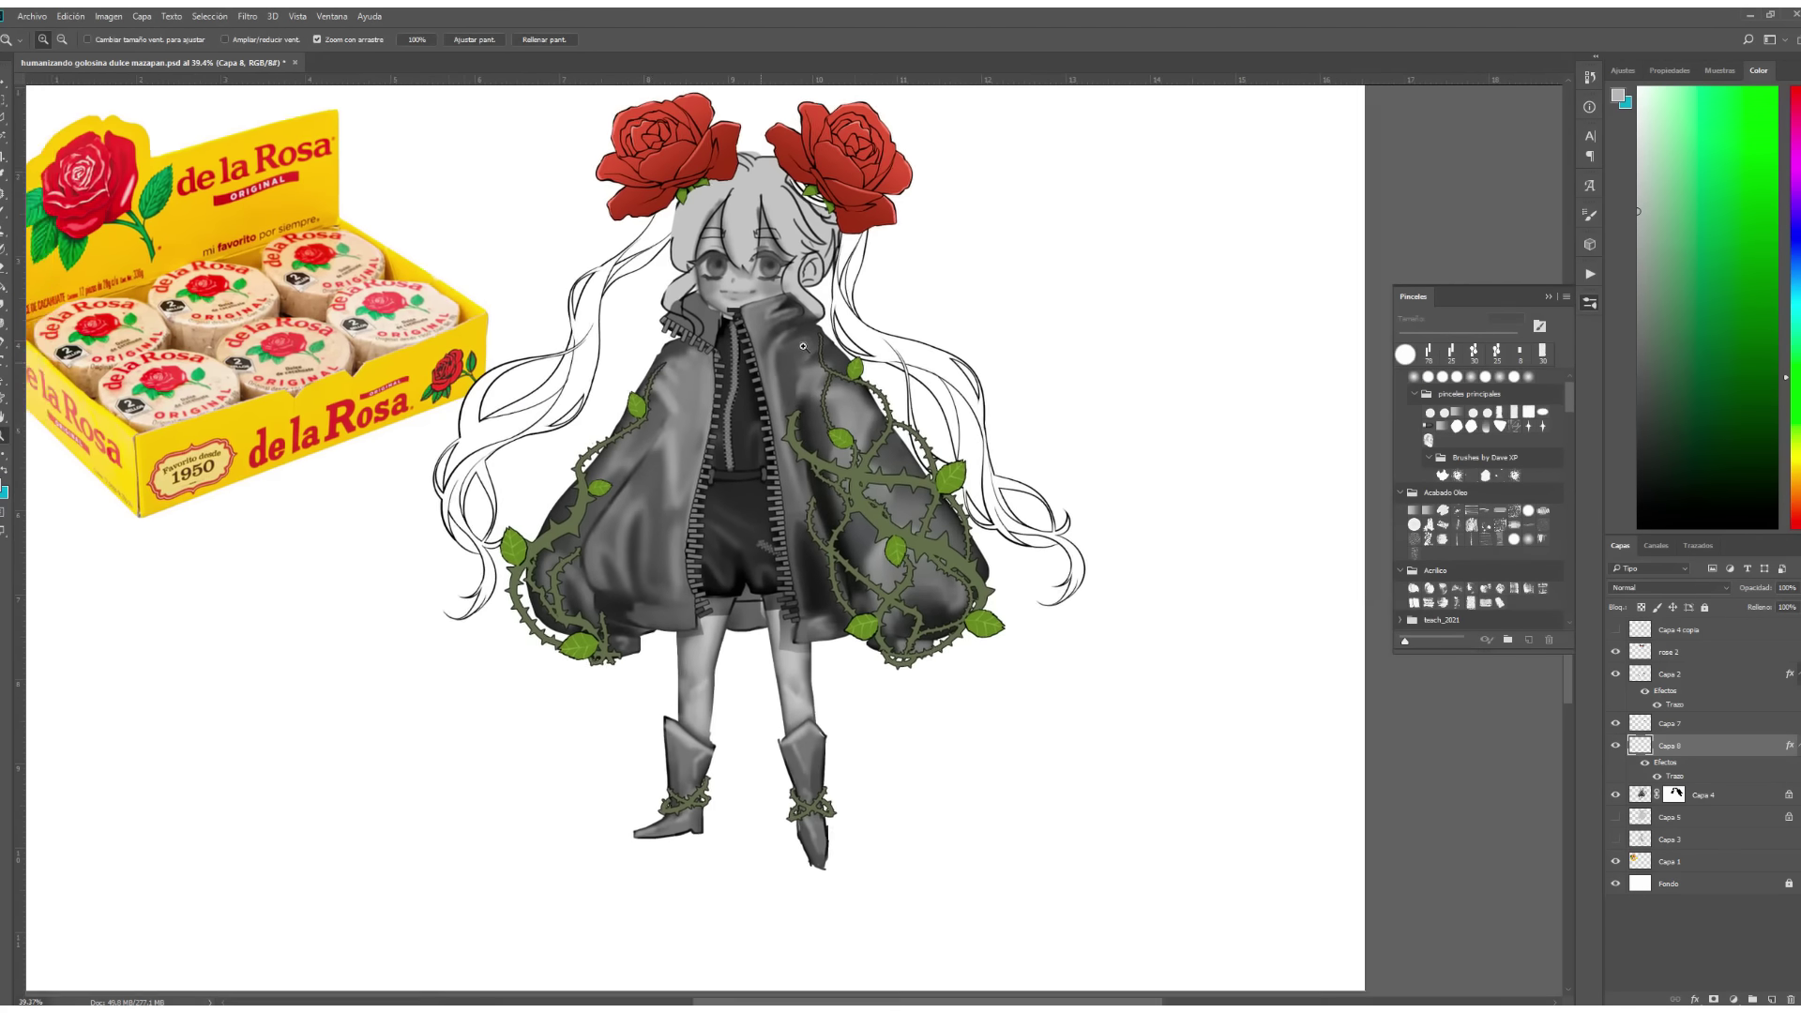
mouse_move(718, 311)
mouse_down()
mouse_move(657, 310)
mouse_move(938, 342)
mouse_up()
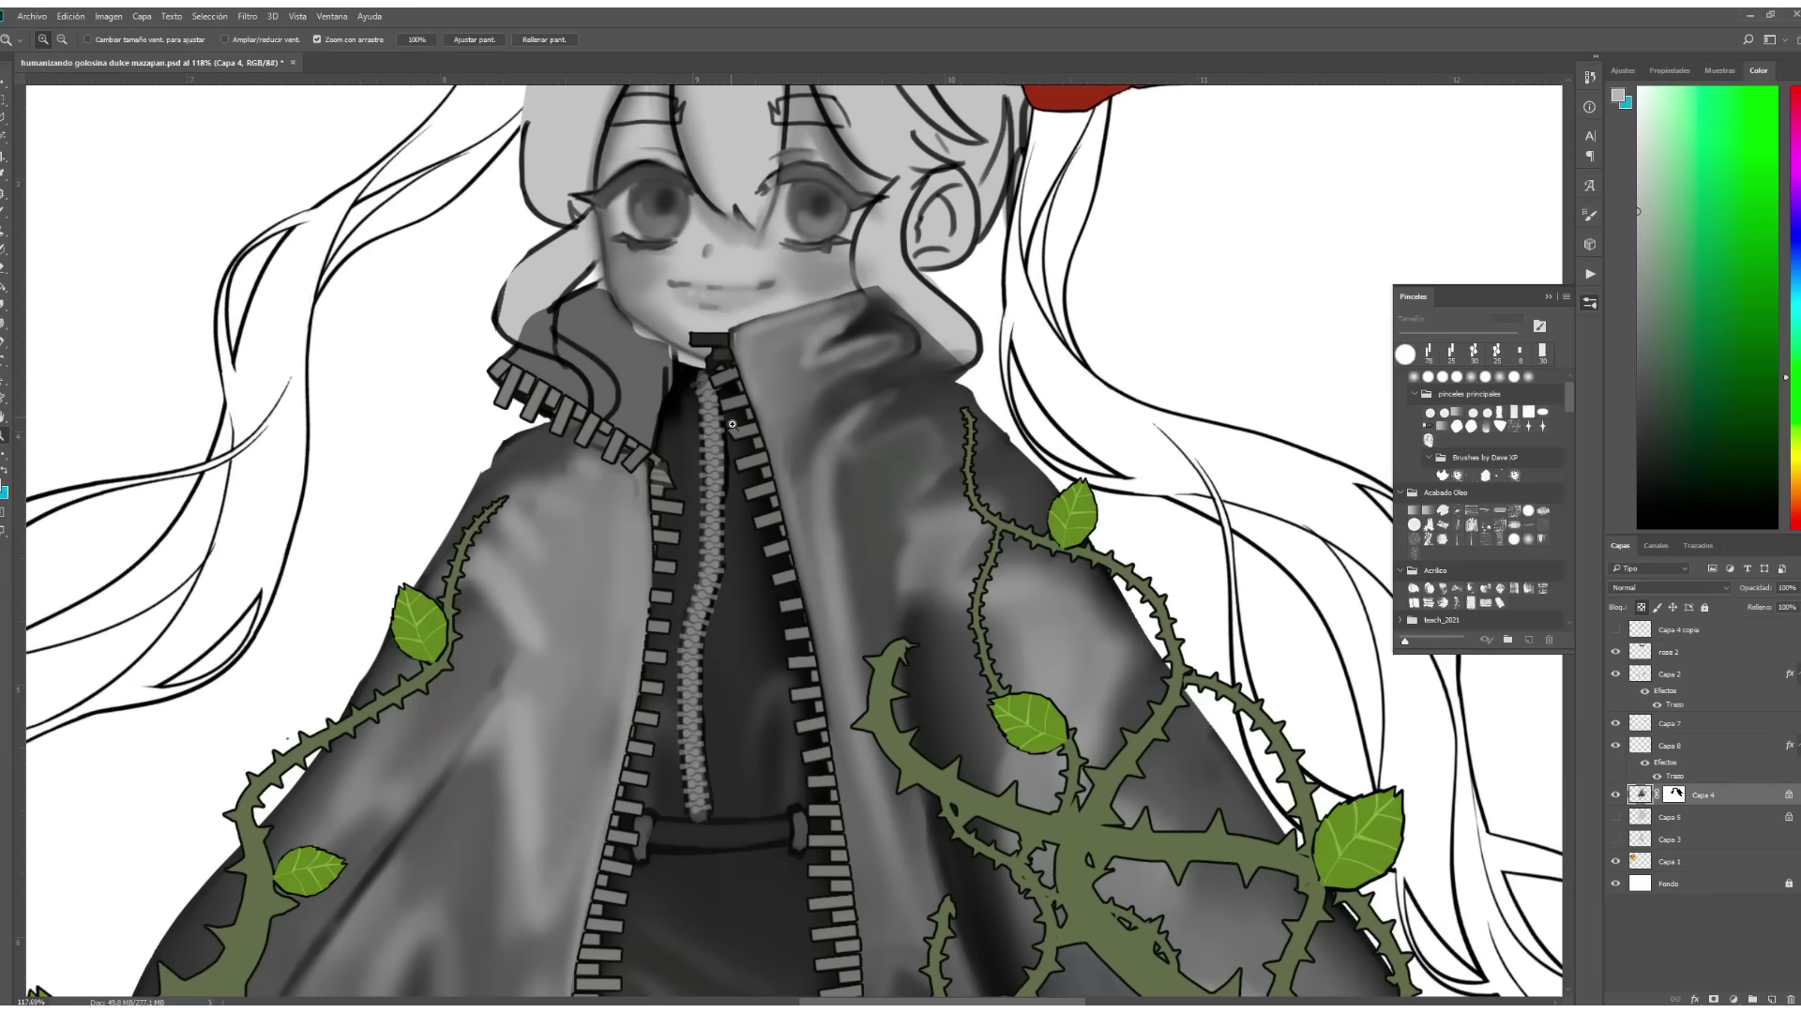
key(b)
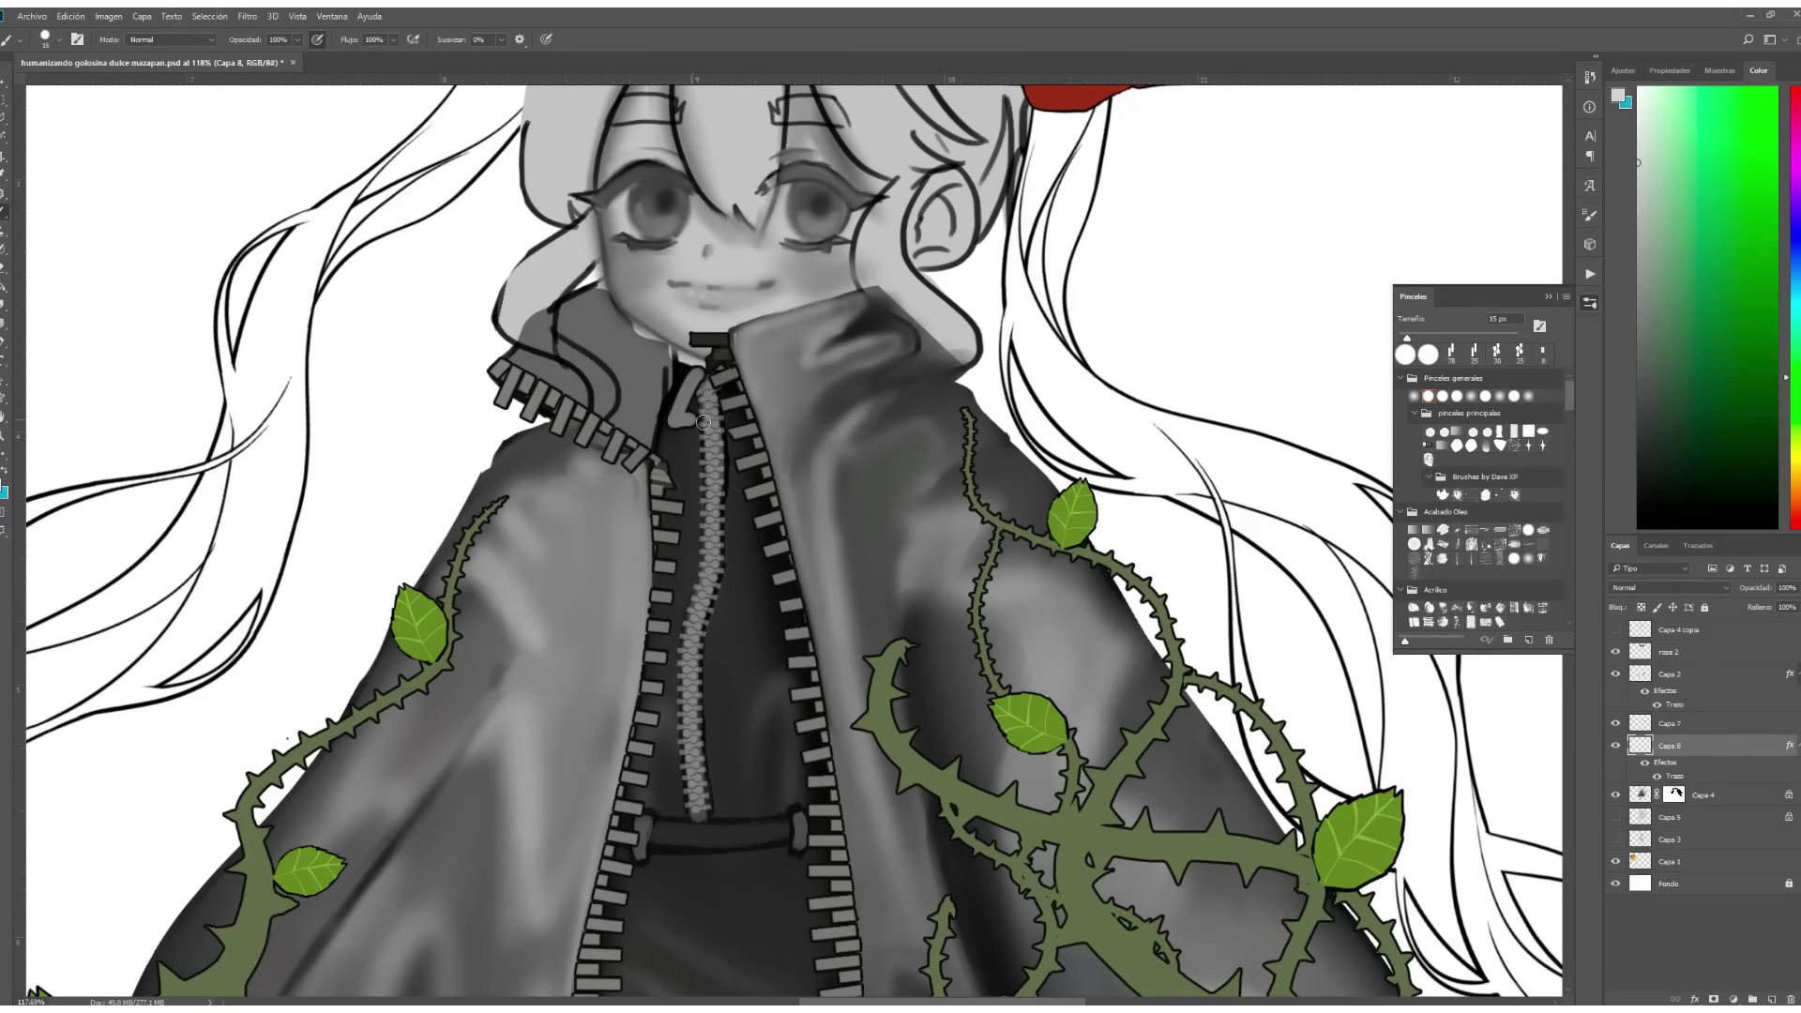
drag(687, 406, 501, 710)
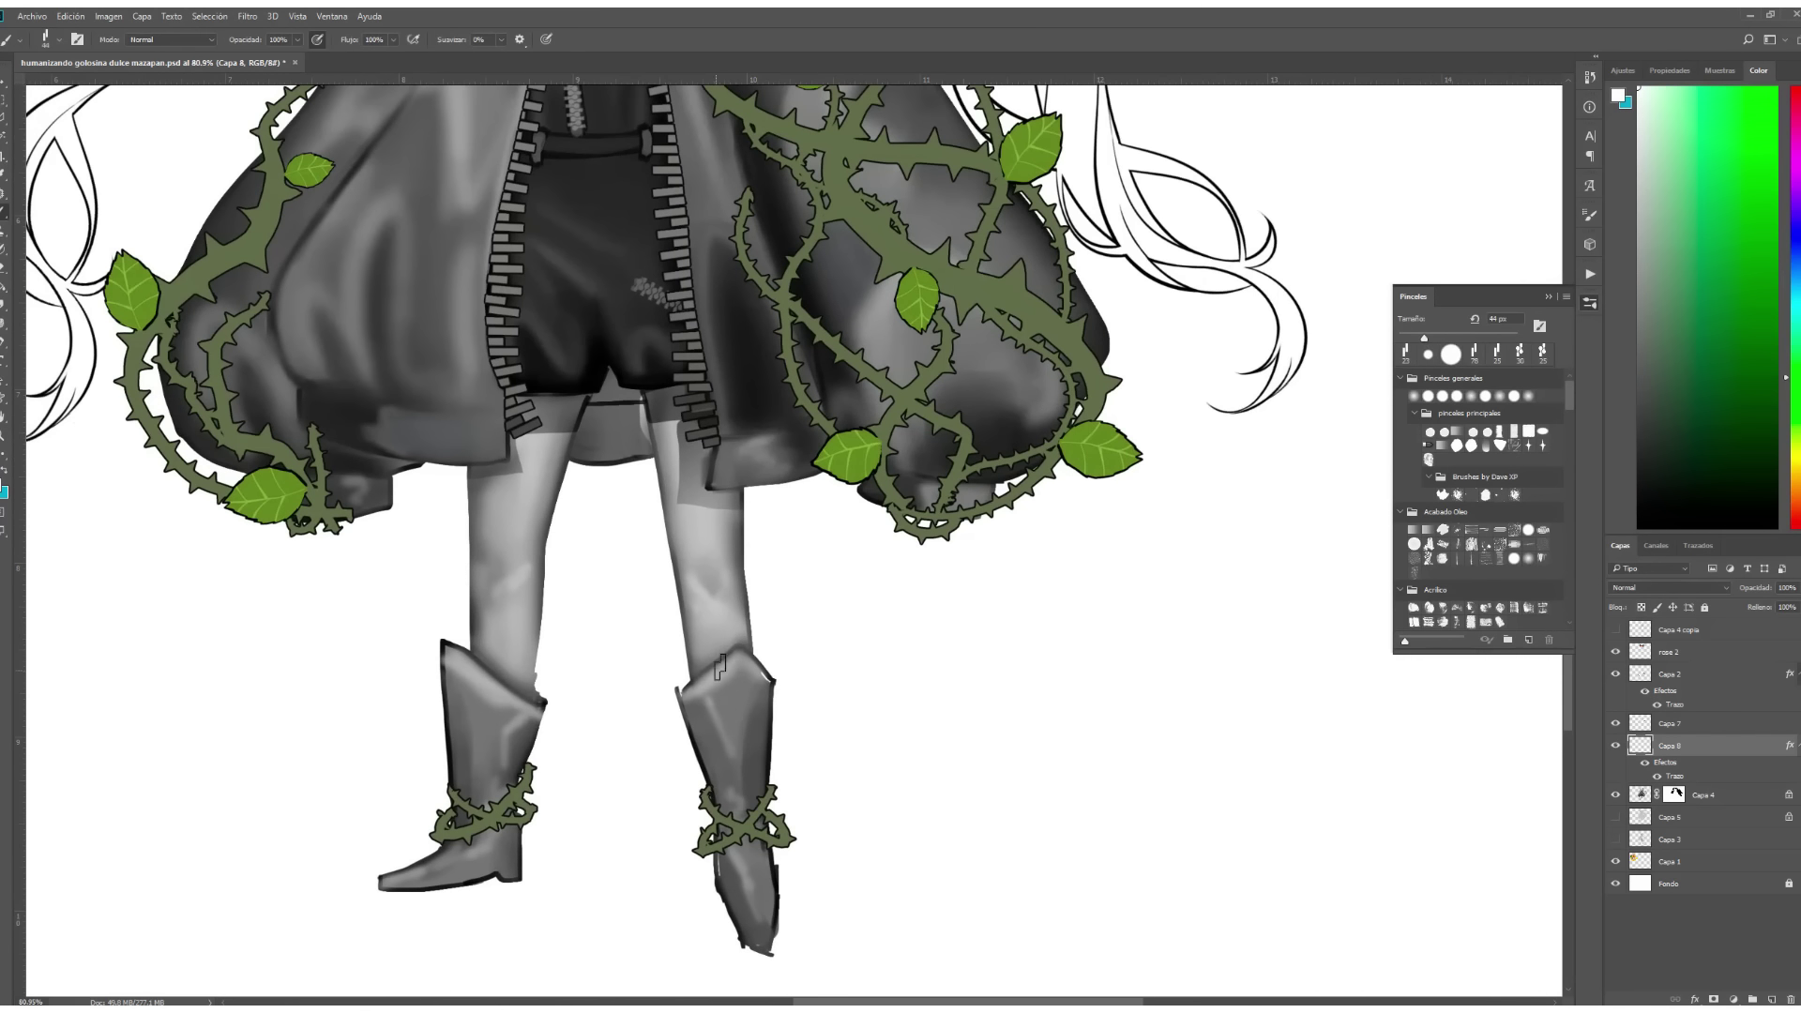
scroll(1482, 469, down, 5)
Stamp X-shaped stitches on the right sleeve, shorts, boot and coat.
click(1485, 491)
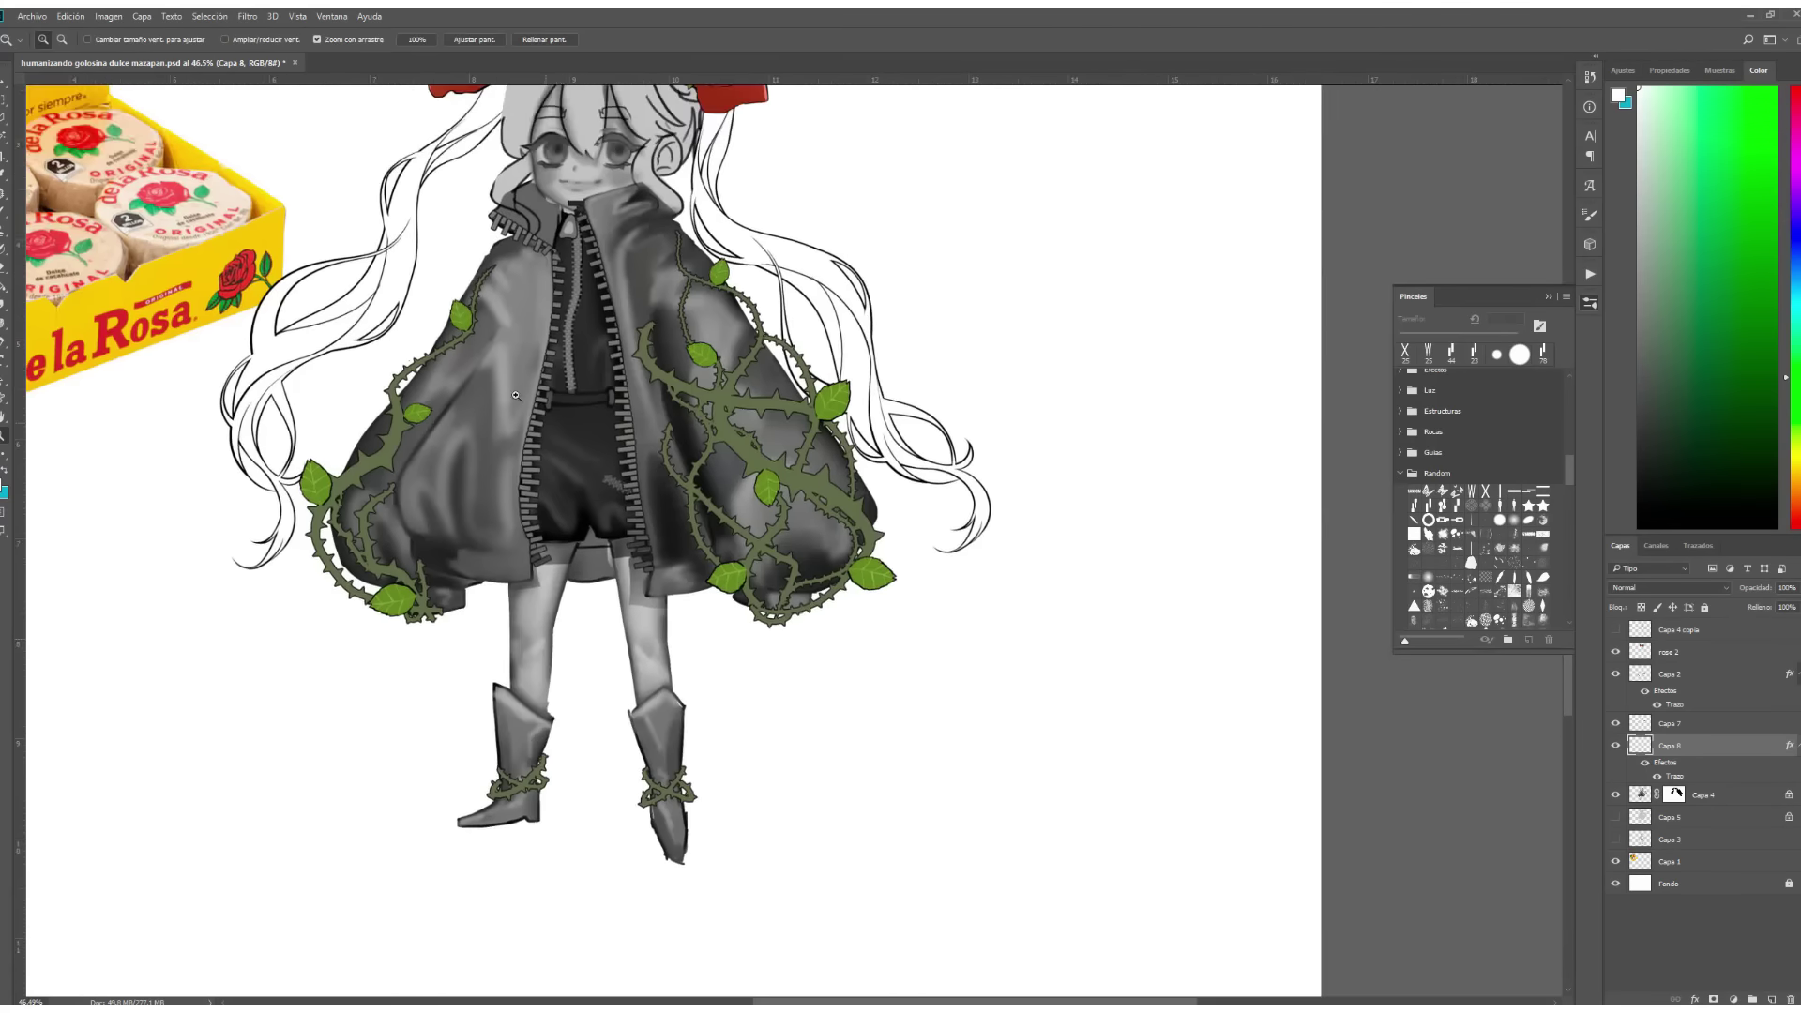
mouse_move(751, 282)
mouse_down()
mouse_move(706, 273)
mouse_move(756, 382)
mouse_up()
click(891, 560)
click(929, 665)
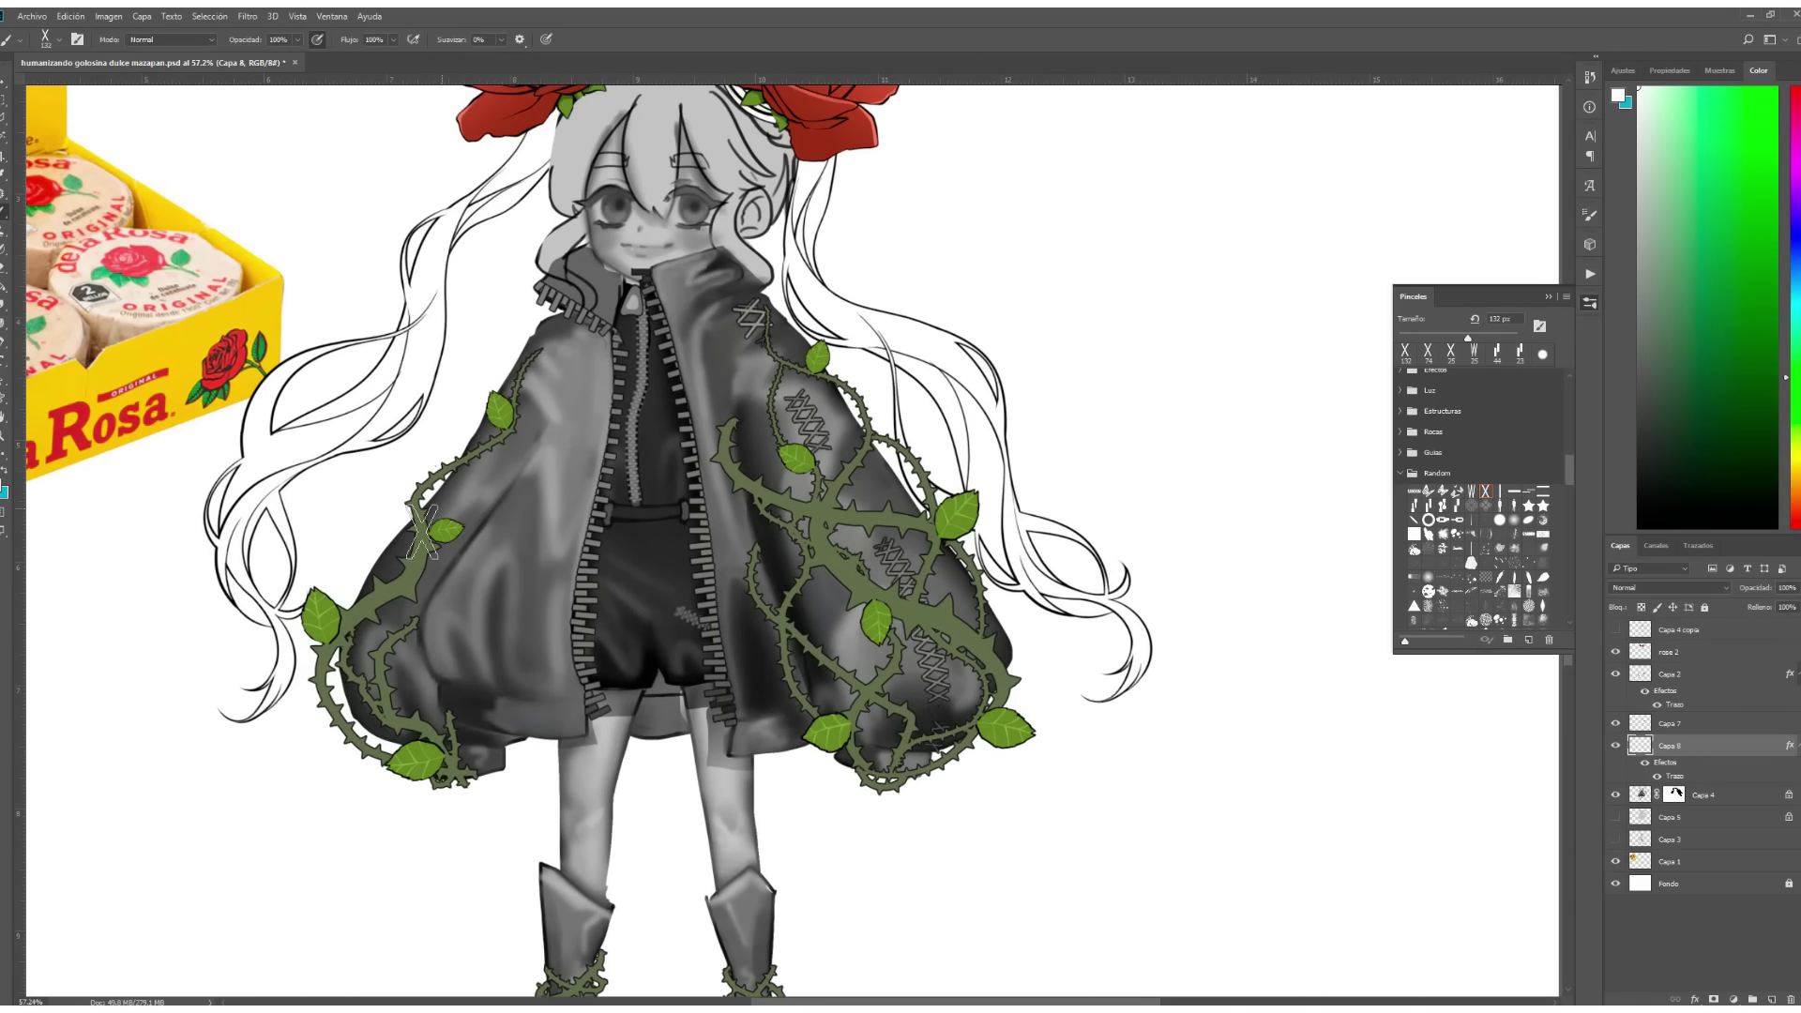
click(585, 711)
scroll(575, 670, down, 5)
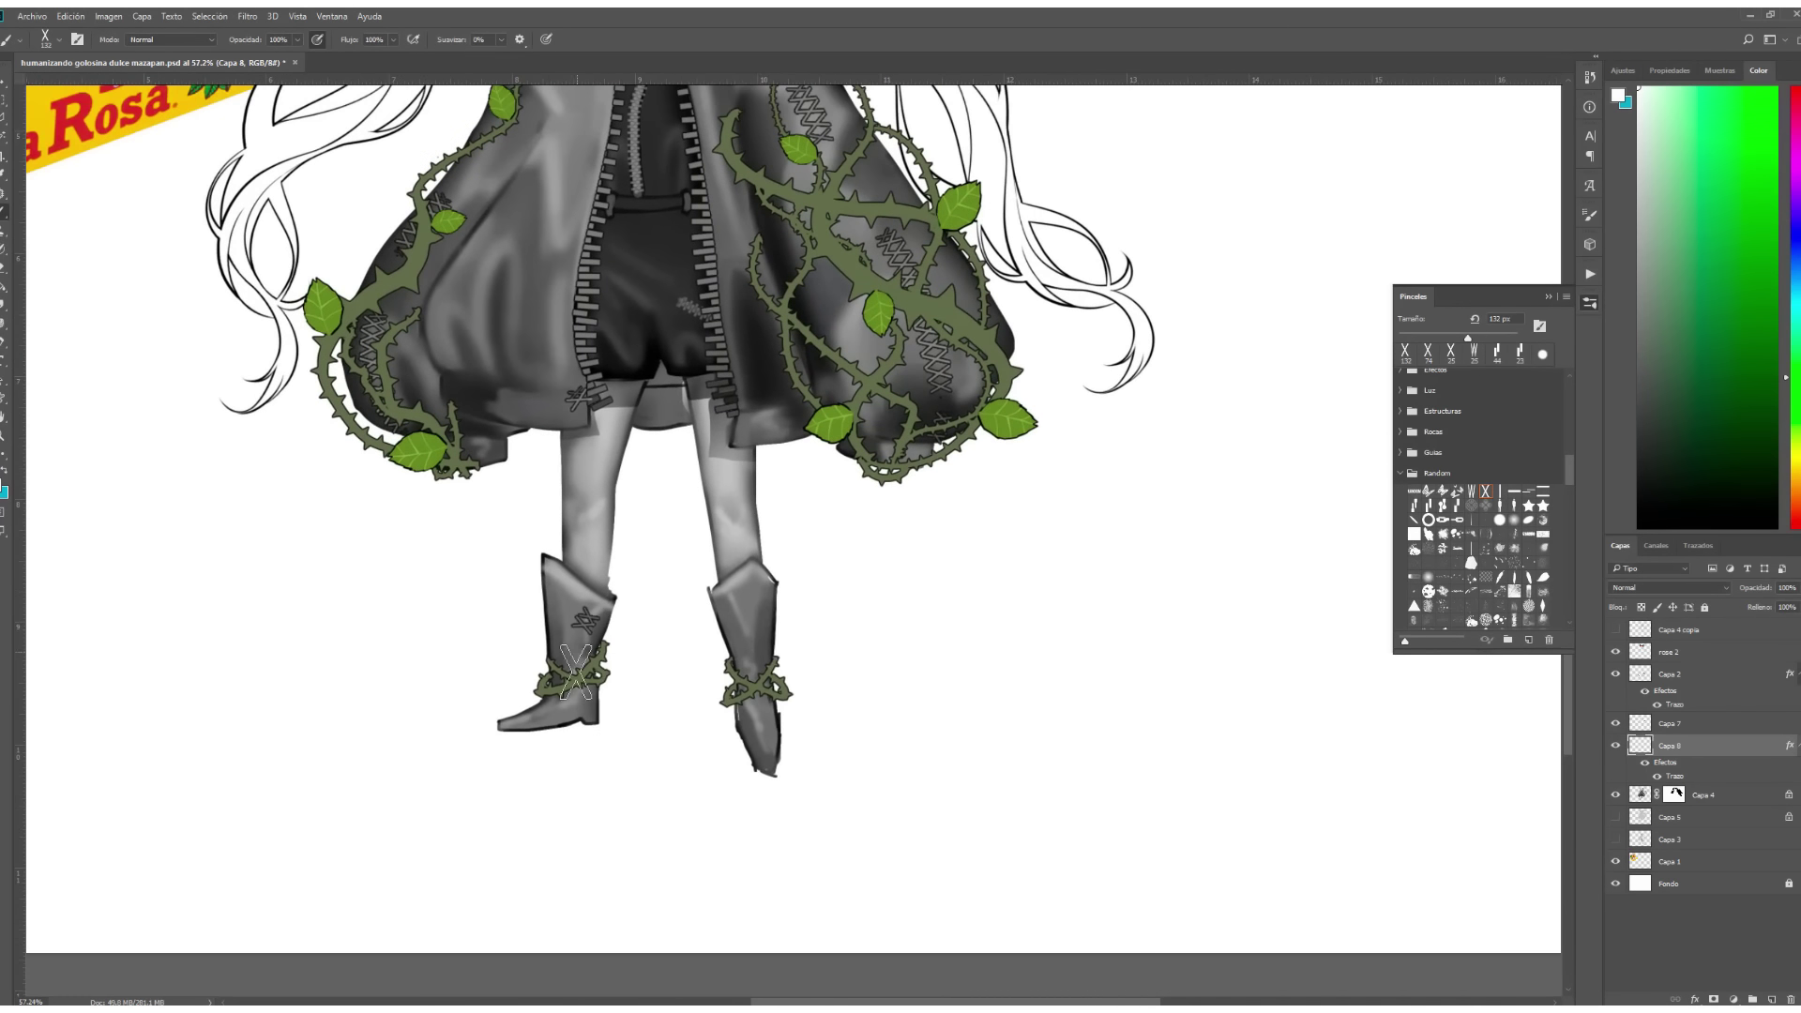
scroll(765, 713, up, 5)
scroll(706, 455, up, 1)
click(586, 442)
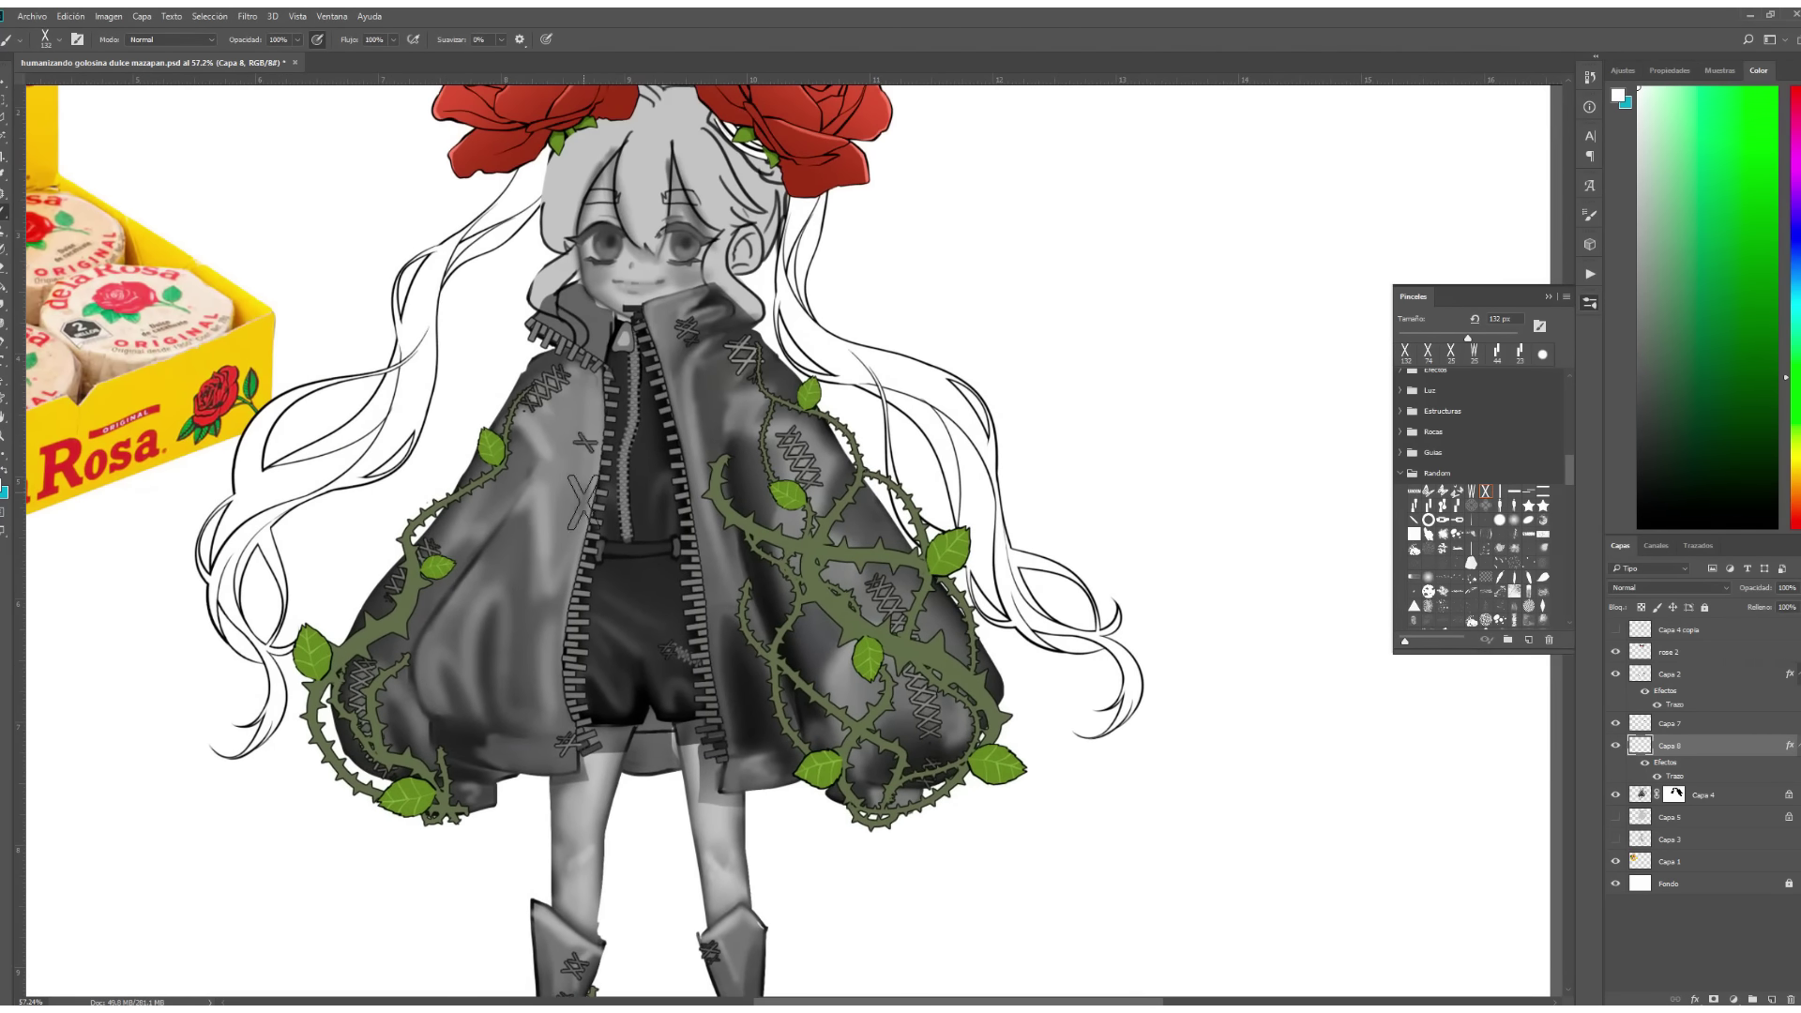
key(z)
drag(751, 568, 735, 357)
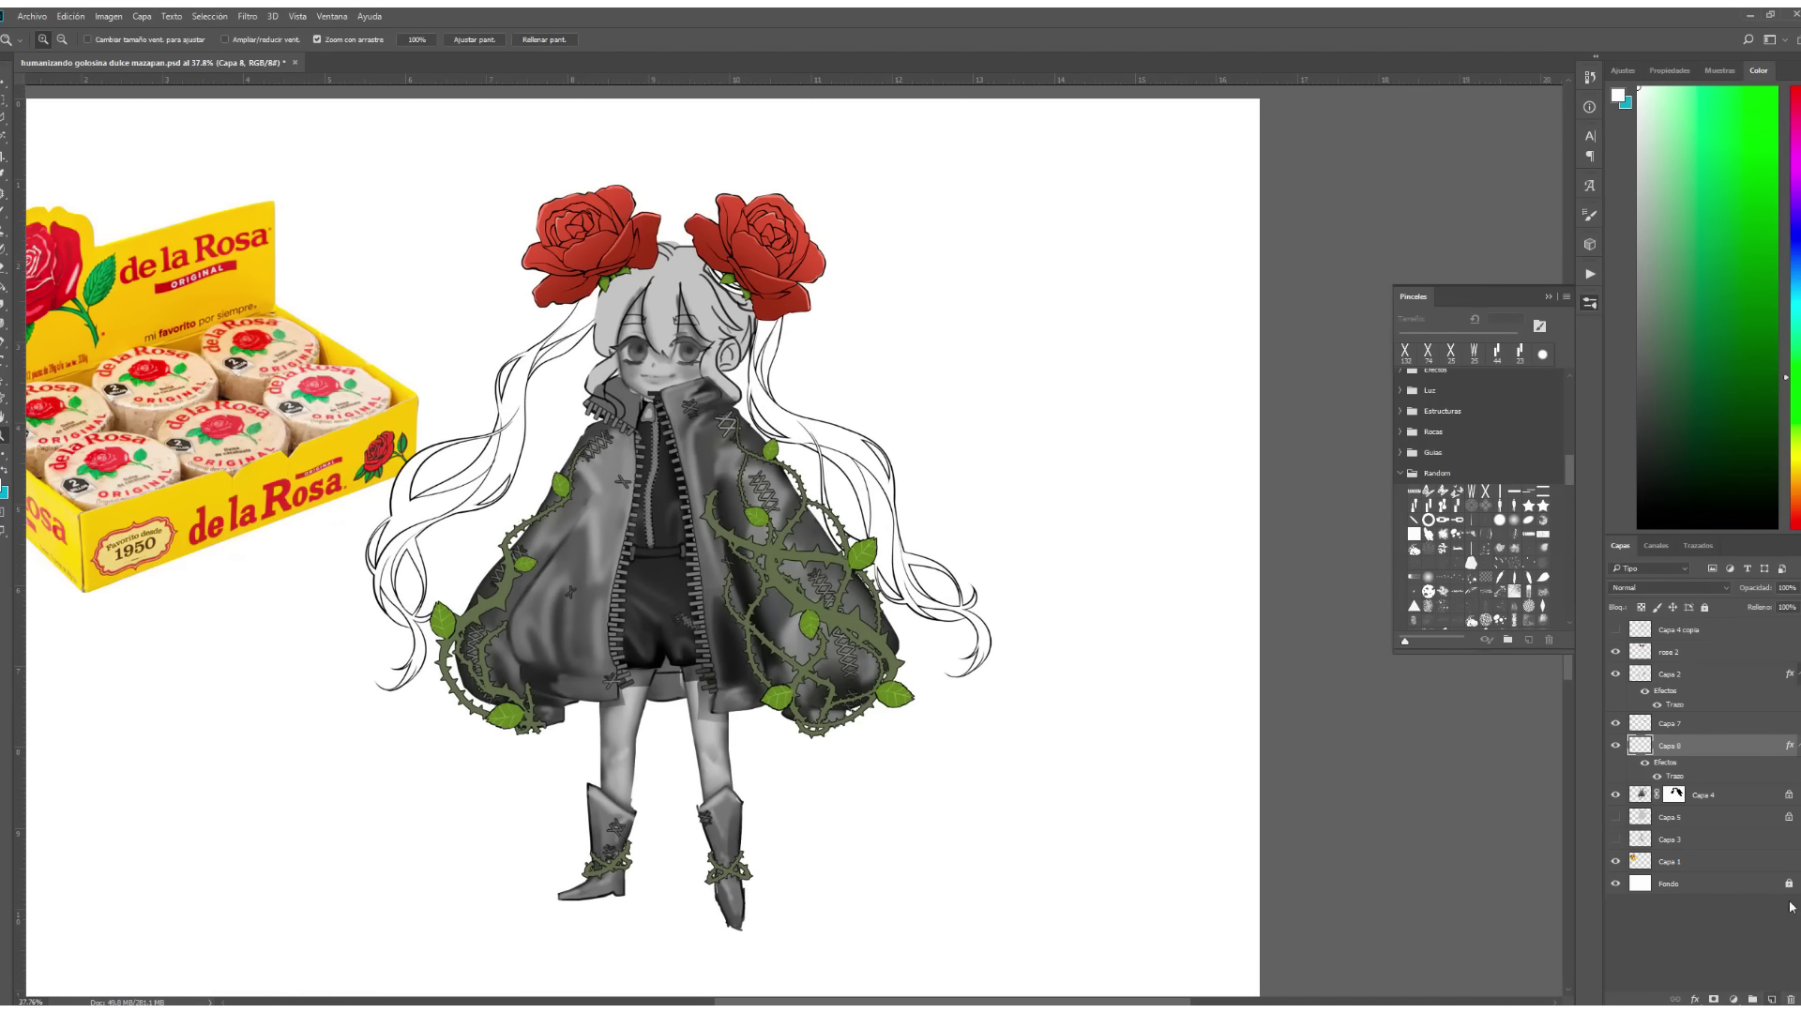
click(1669, 674)
On a new outlined layer, brush a chest strap and round bag, then flip and rotate them.
click(1771, 999)
double_click(1736, 674)
key(Return)
key(b)
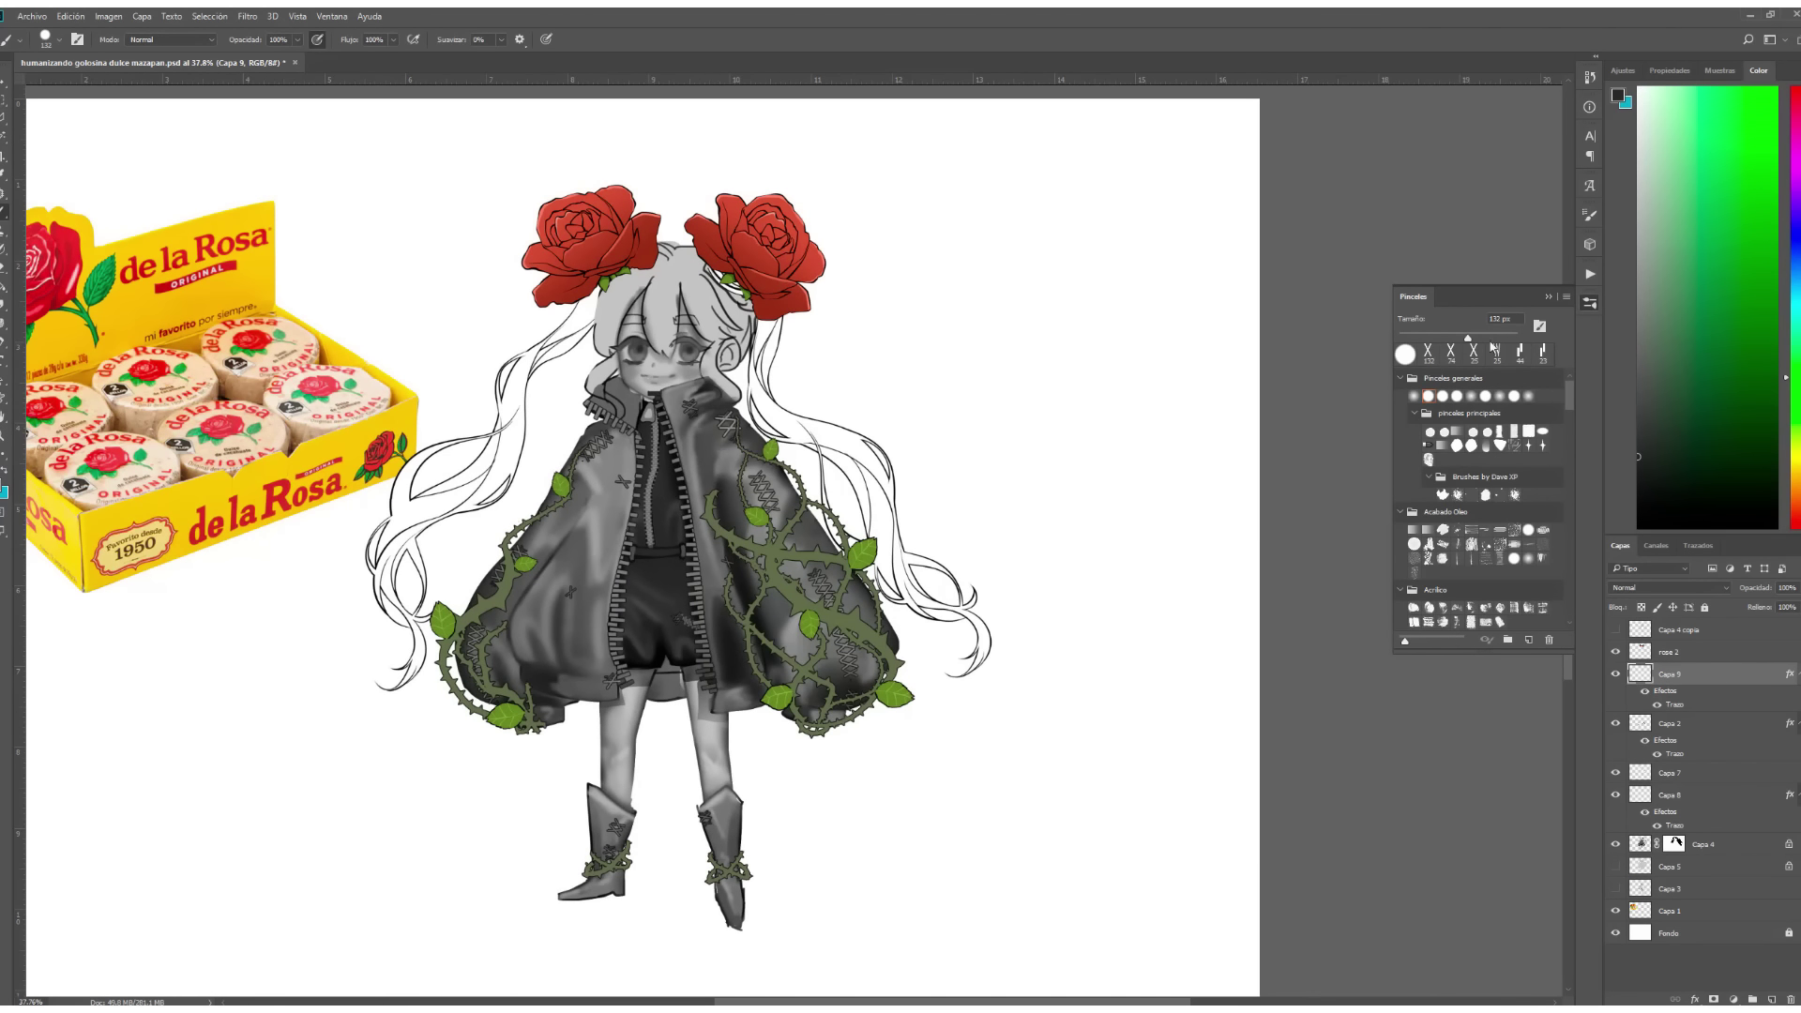
drag(600, 419, 675, 525)
click(701, 566)
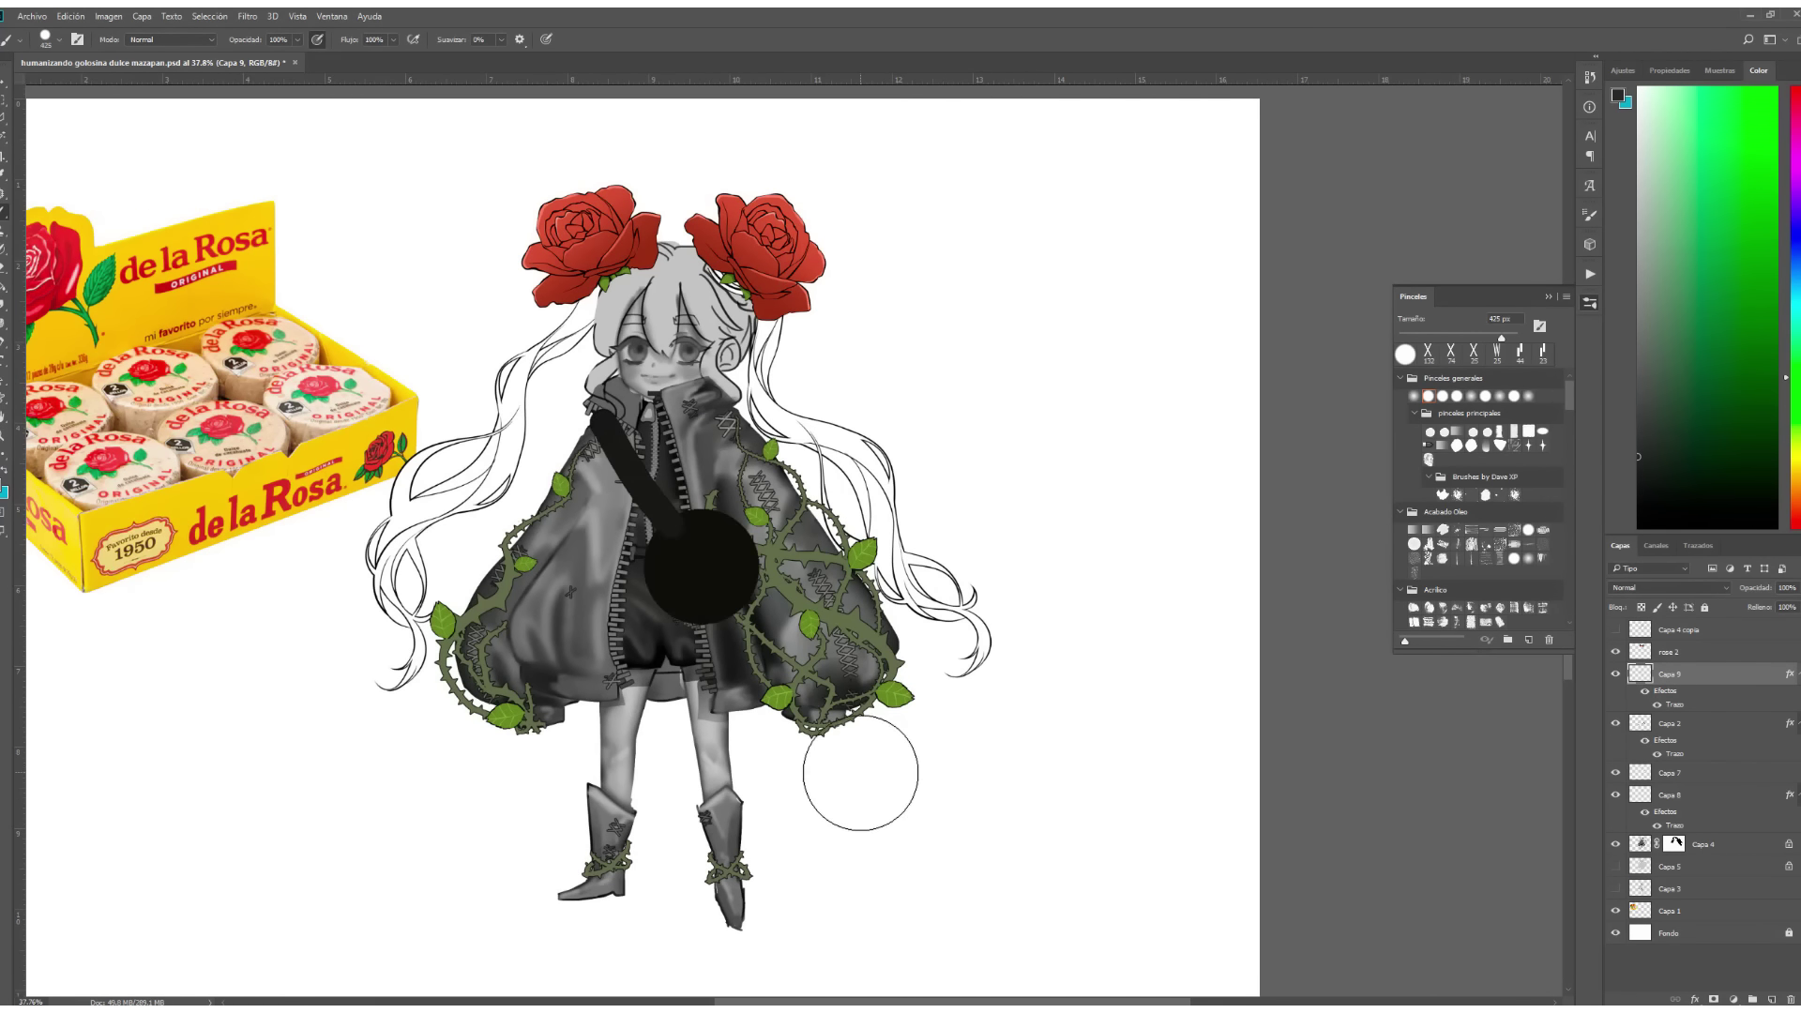
key(ctrl+t)
right_click(704, 515)
click(746, 708)
drag(713, 600, 674, 531)
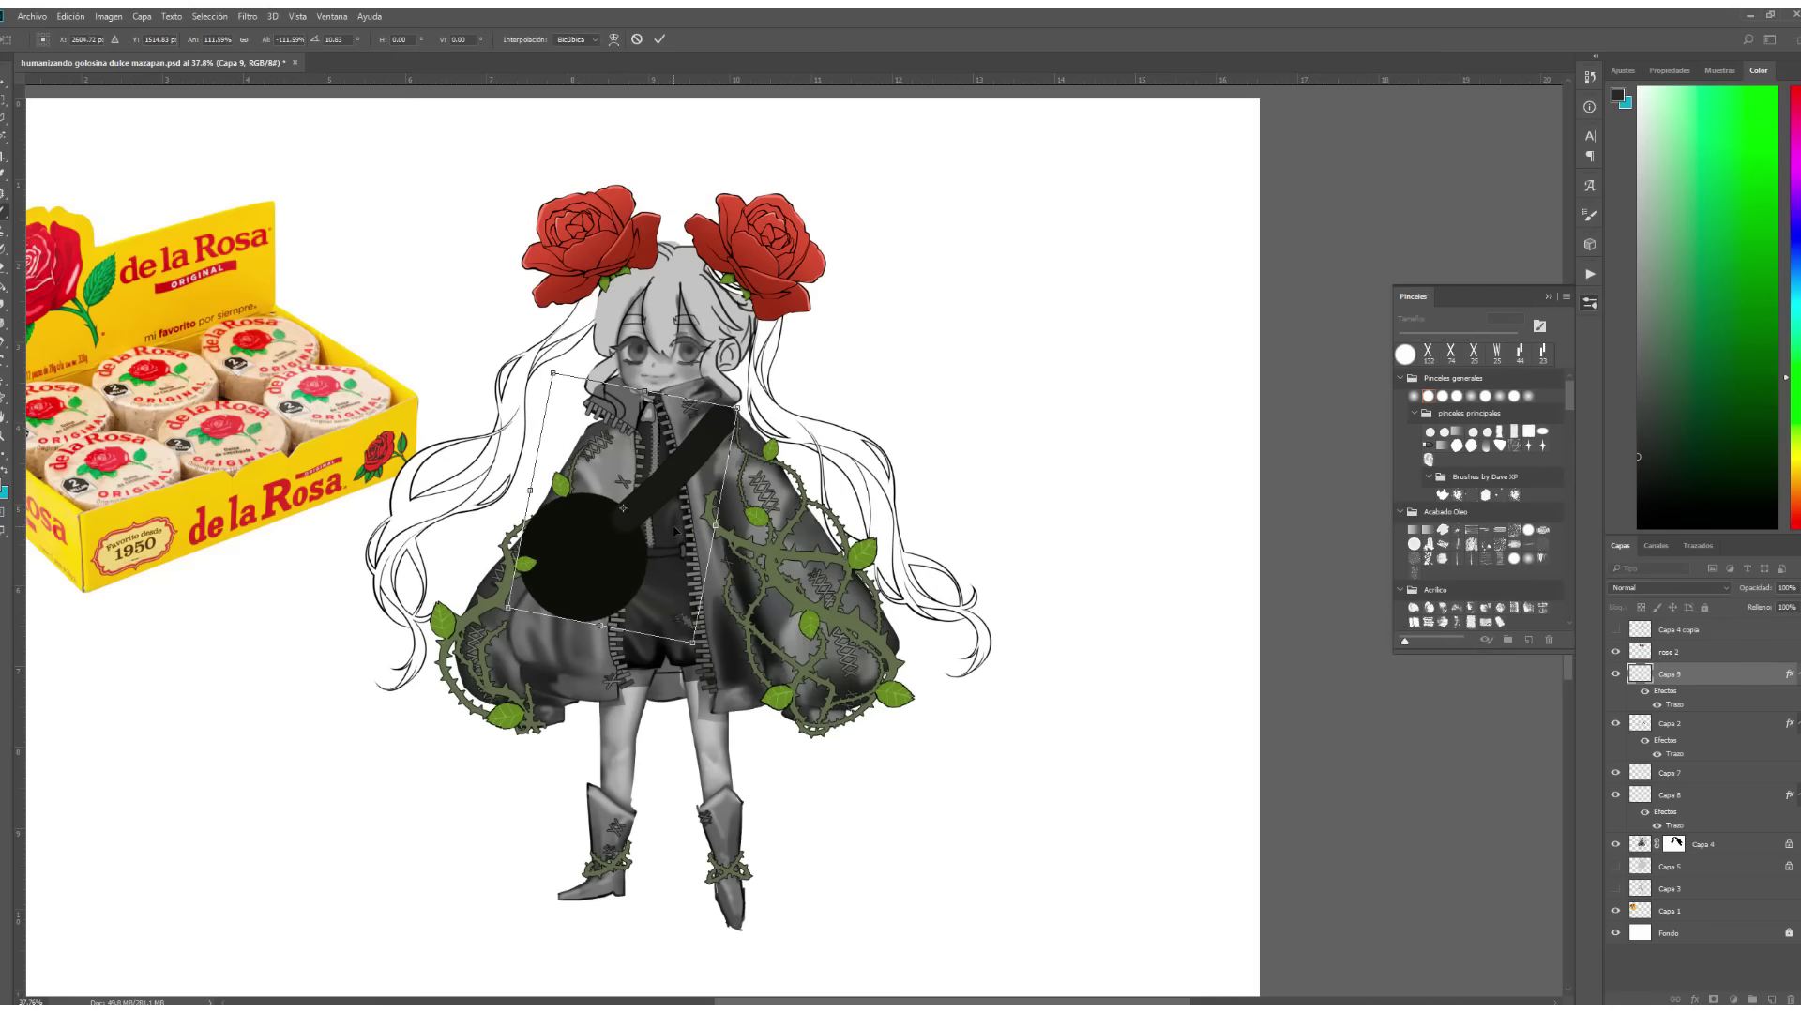
key(Return)
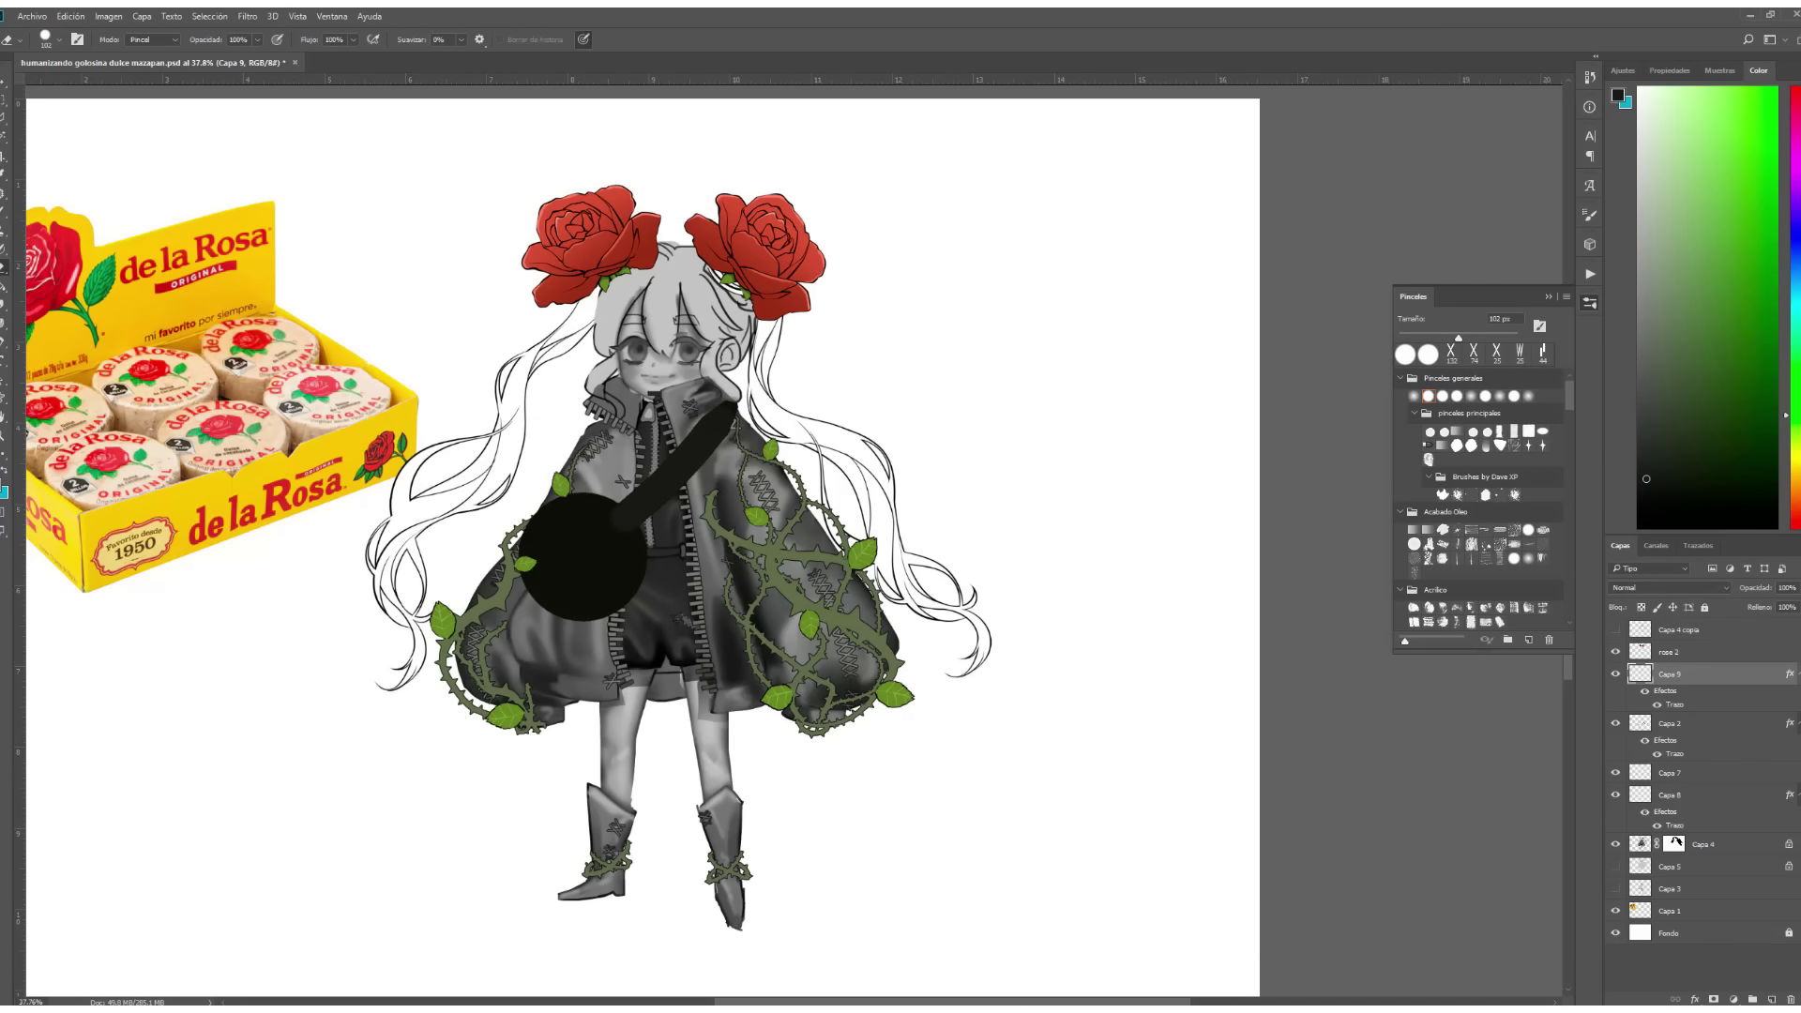
Paste the de la Rosa mazapán image and flip it horizontally.
key(ctrl+v)
key(ctrl+t)
right_click(704, 475)
click(750, 687)
drag(661, 549, 992, 444)
right_click(1045, 457)
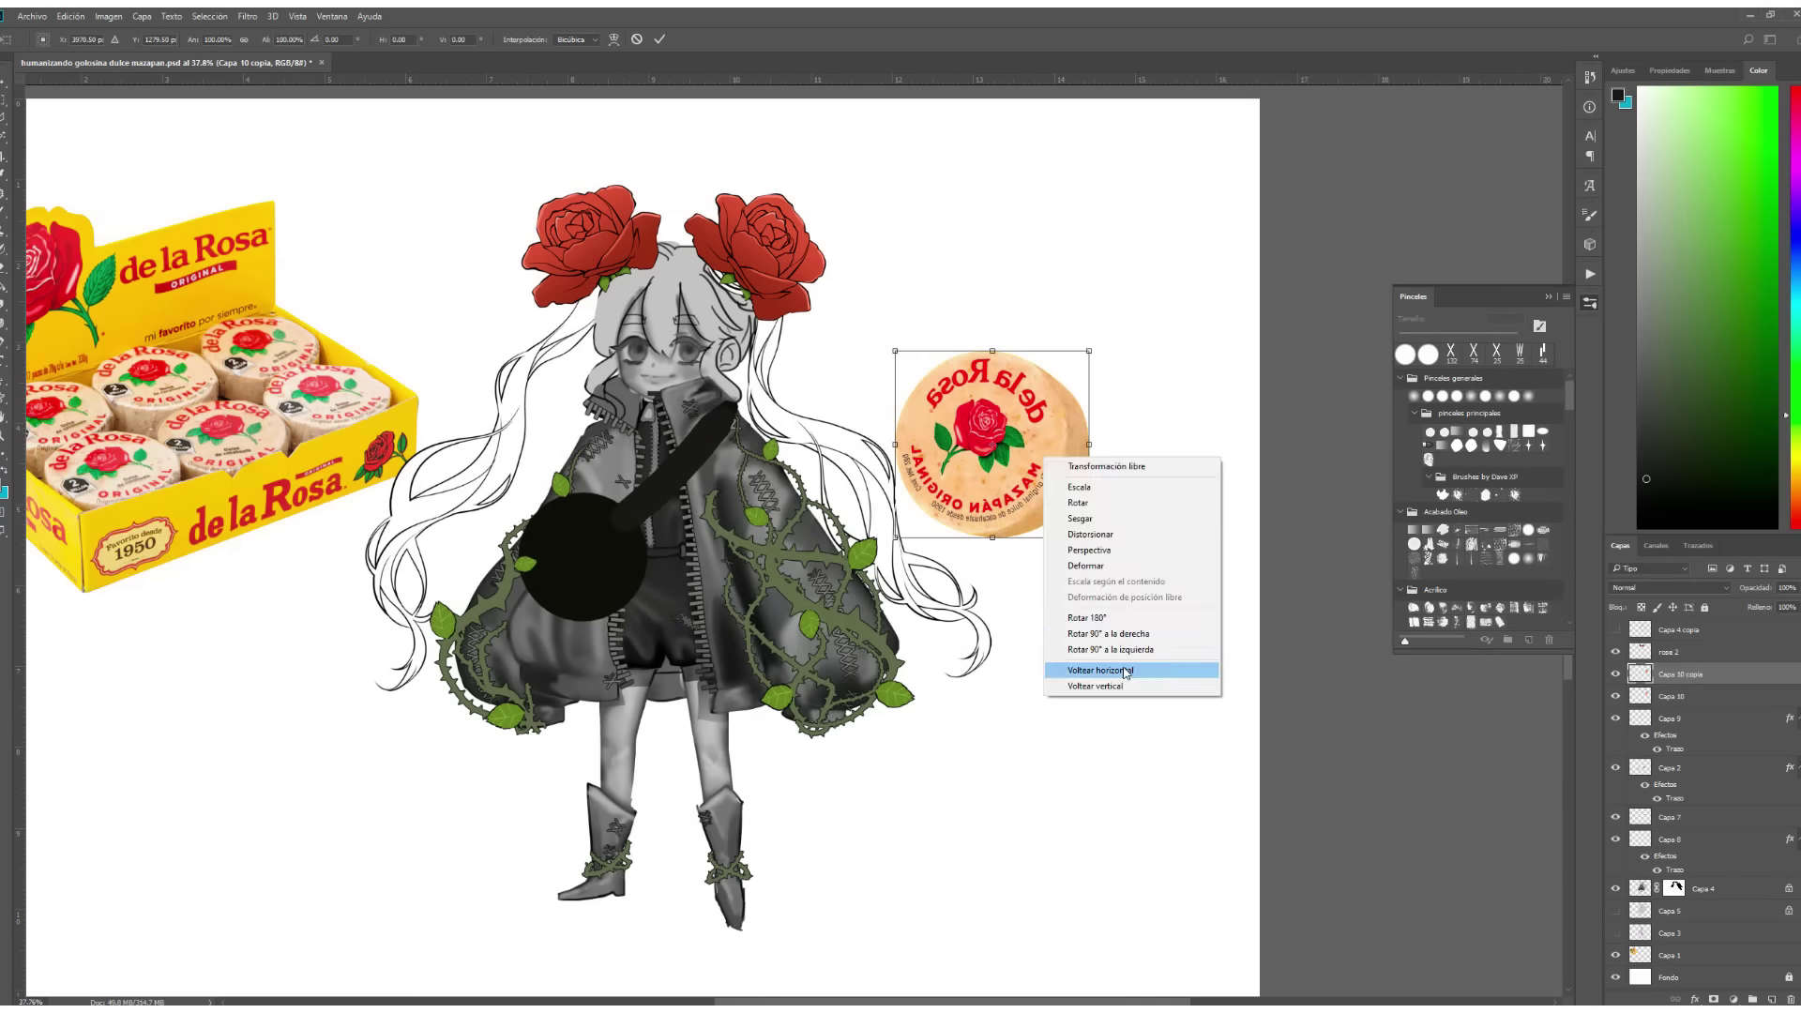
click(1126, 672)
key(Return)
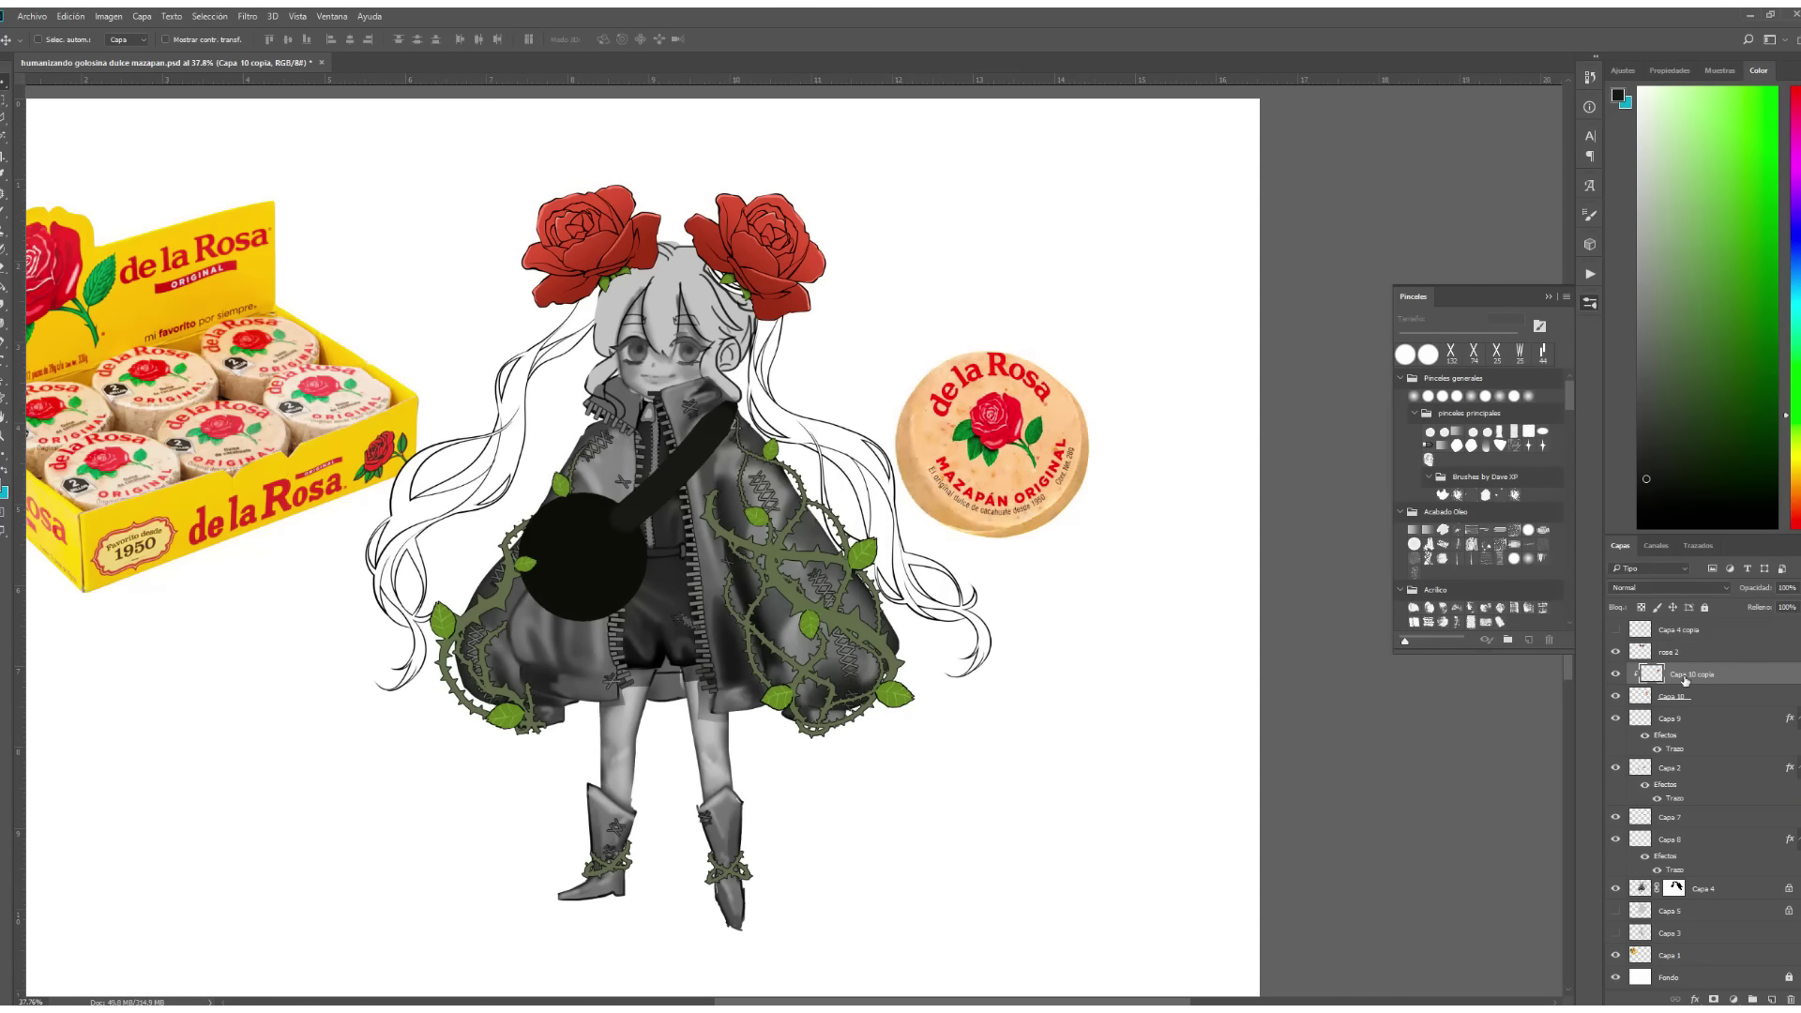
Move the round mazapán candy onto the black bag.
key(e)
drag(1043, 496, 1161, 668)
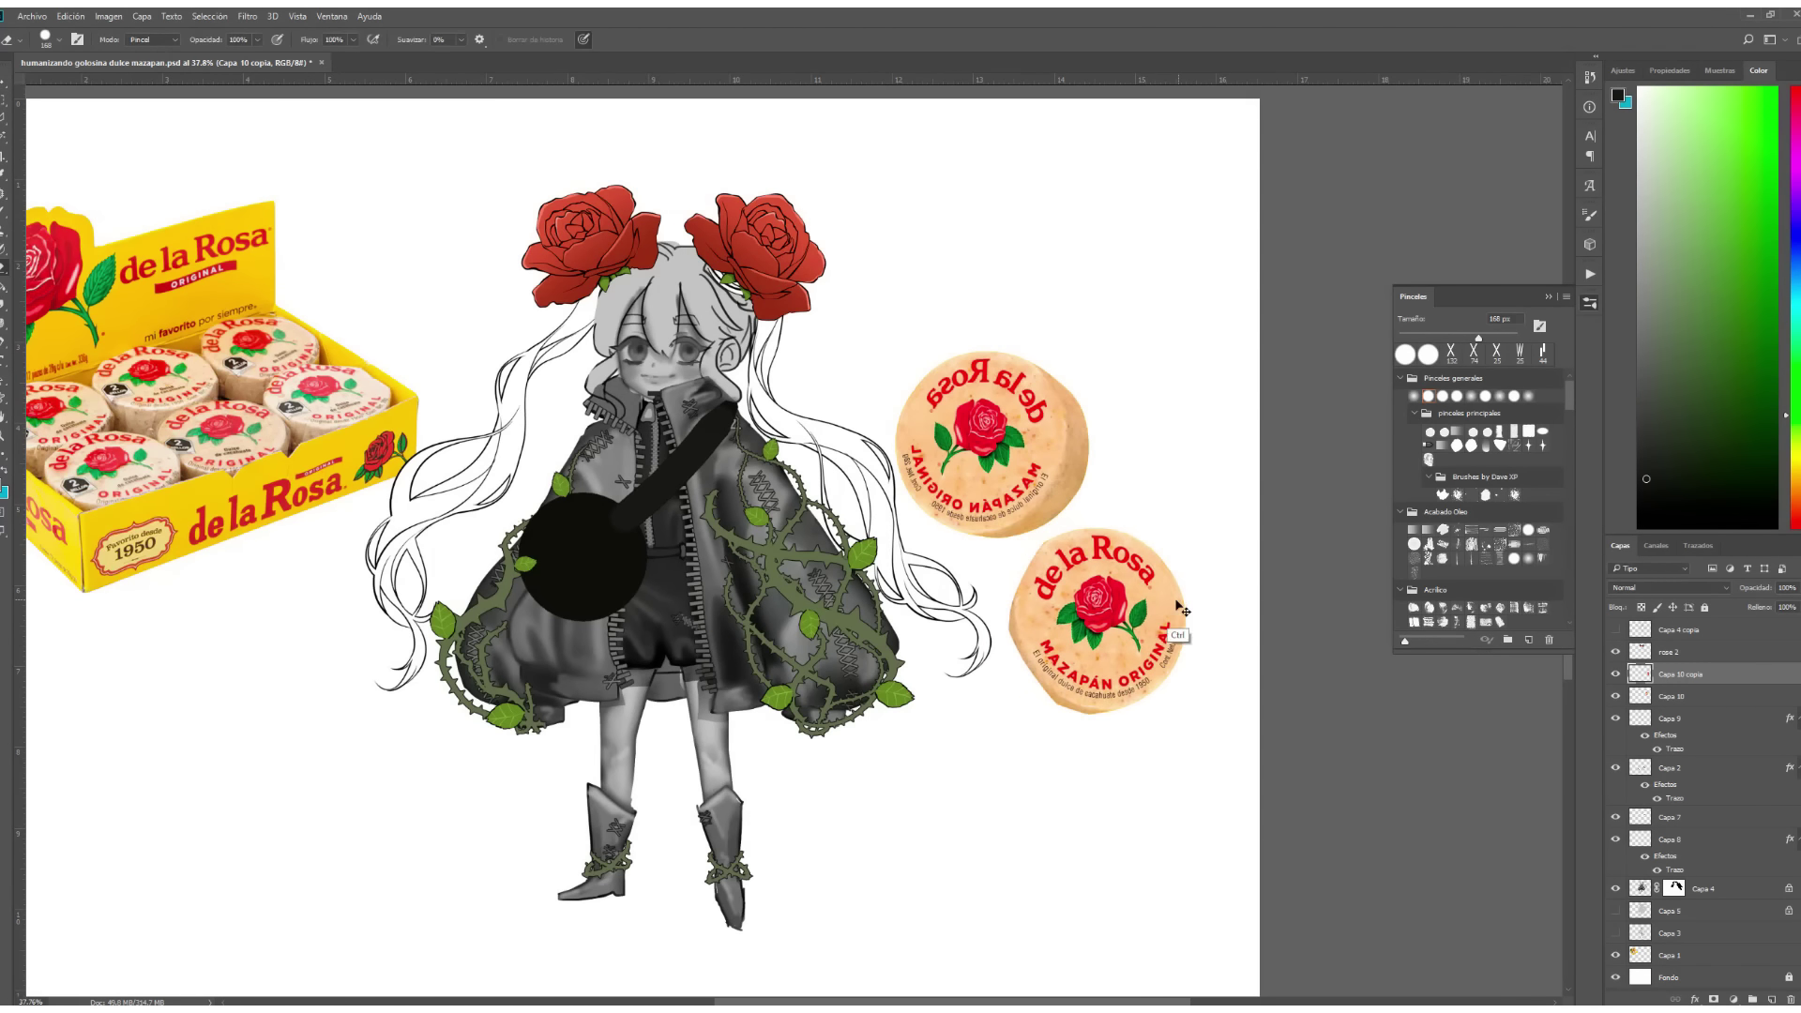
key(ctrl+z)
right_click(1679, 673)
click(1538, 615)
click(910, 422)
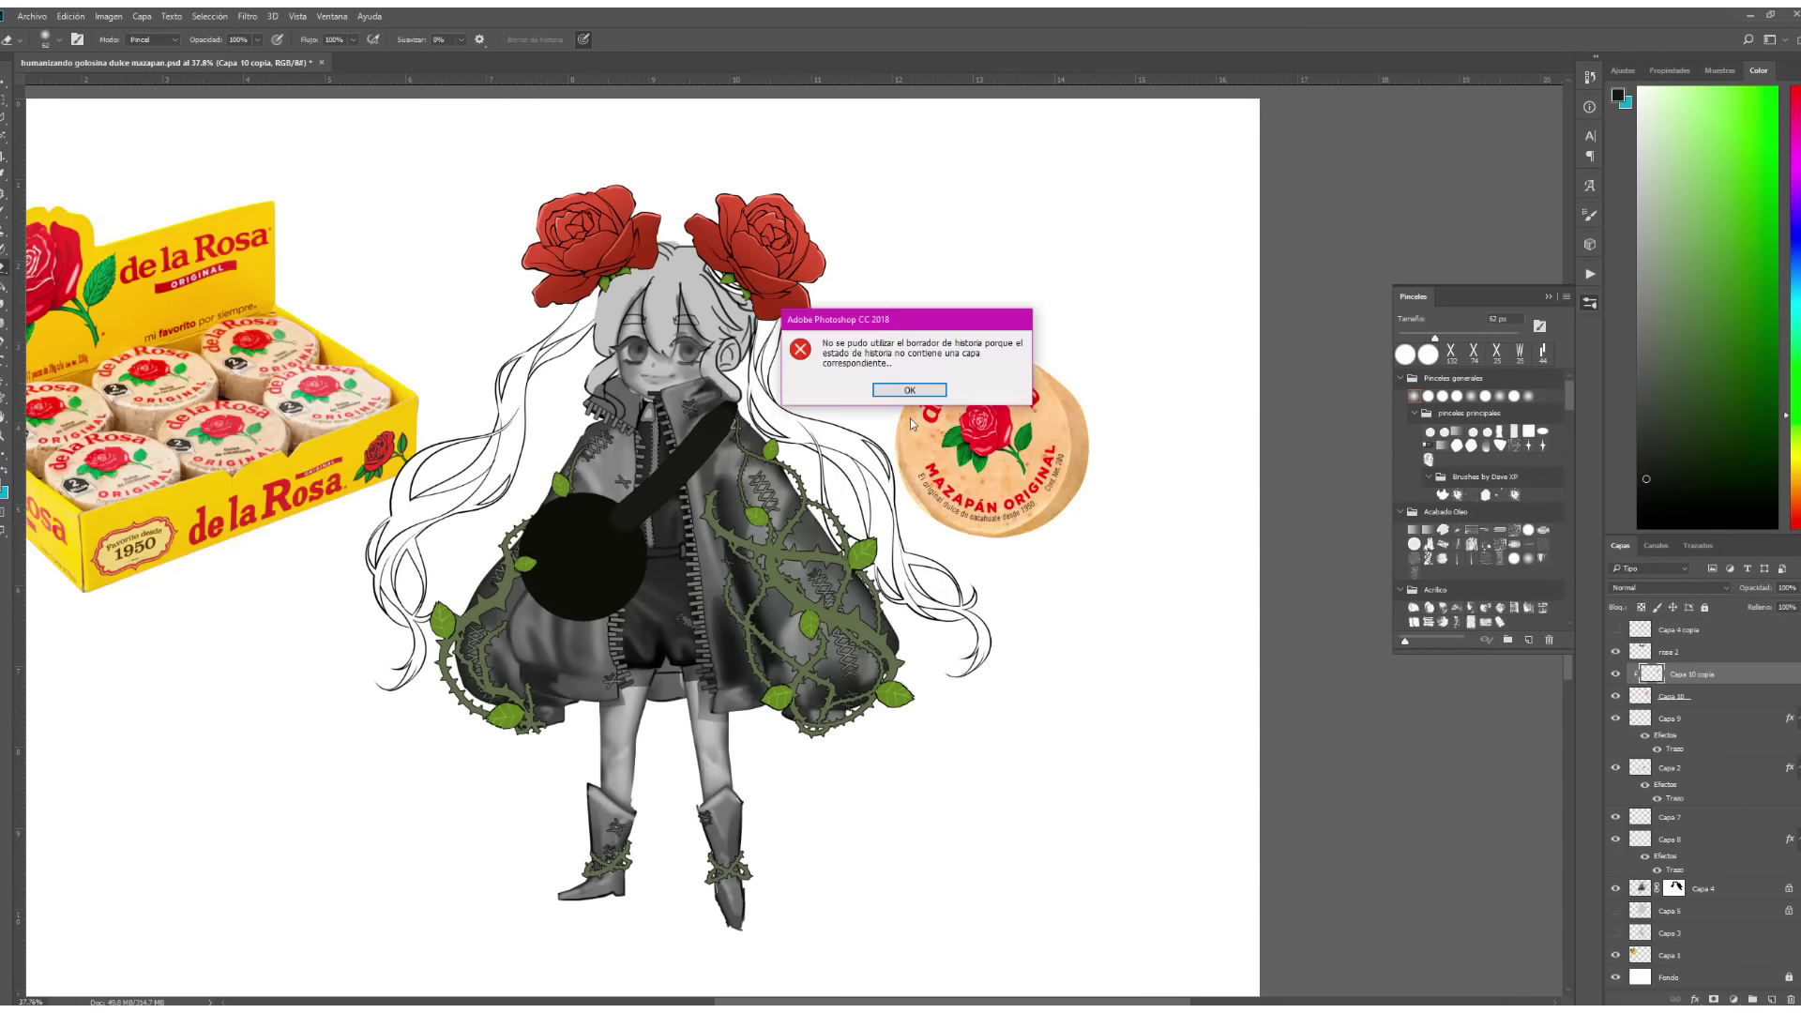
key(Return)
key(b)
alt+click(920, 507)
drag(1158, 567, 749, 676)
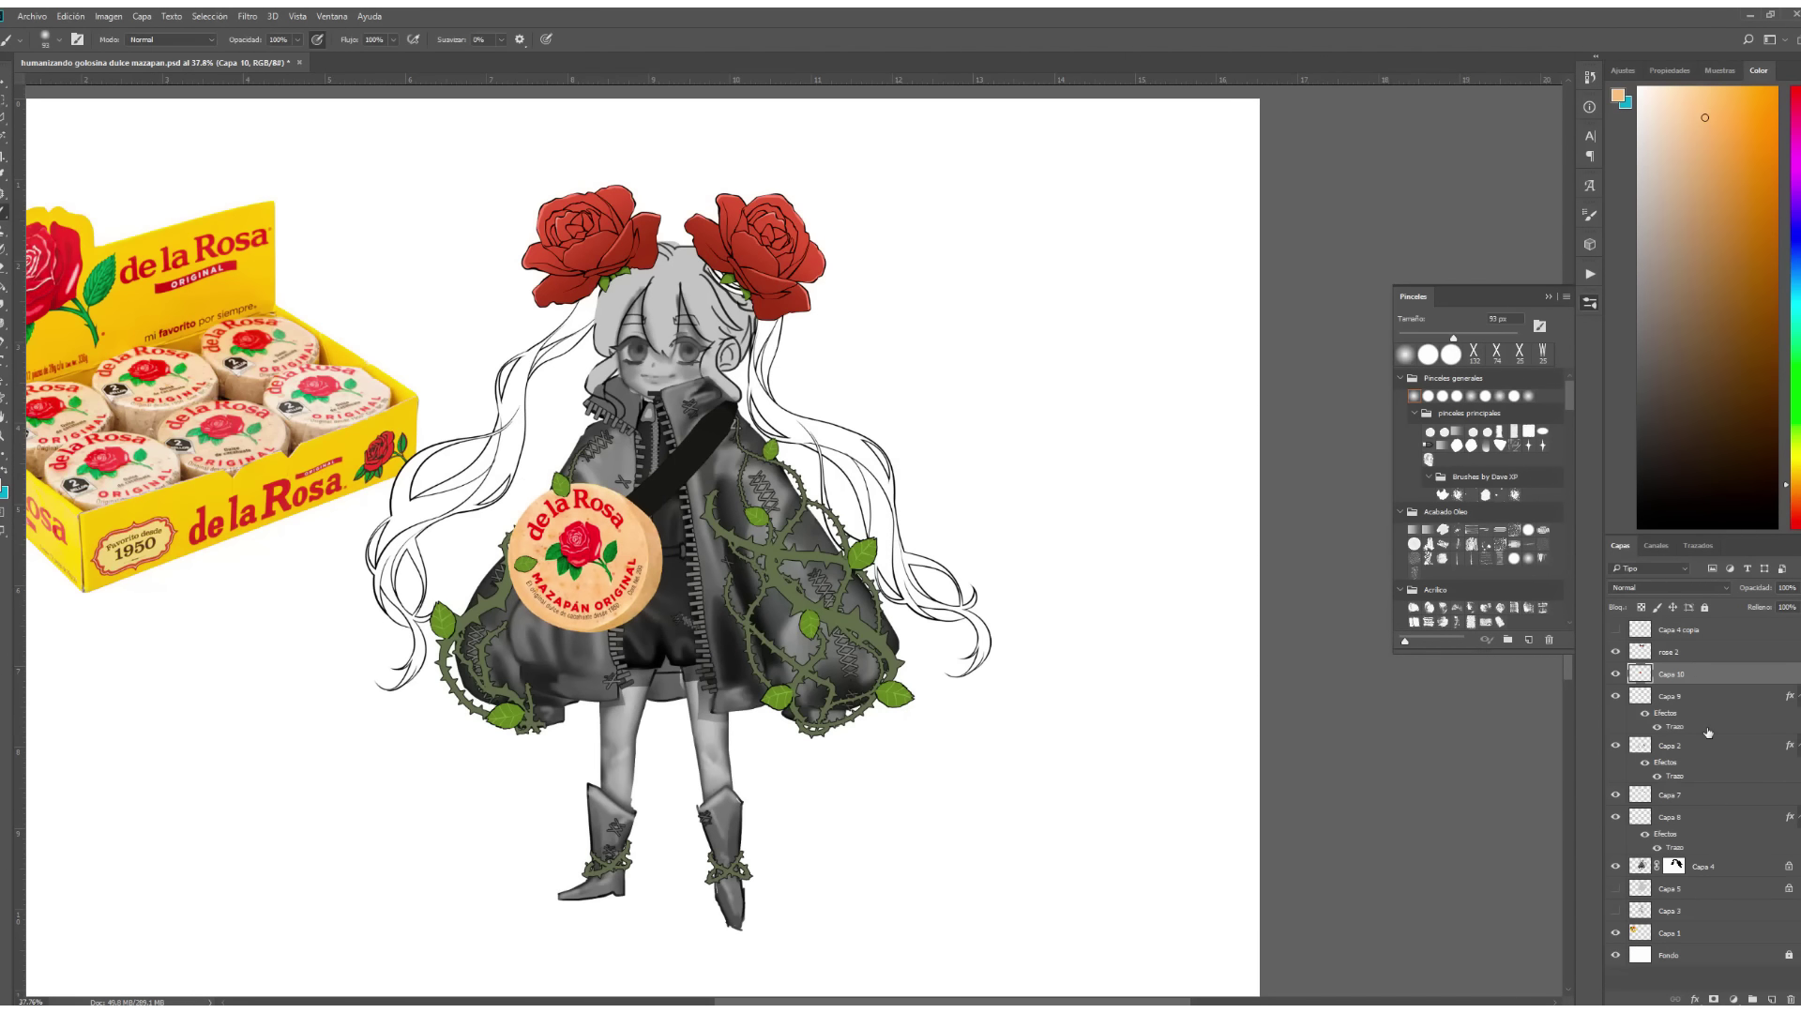
Merge the candy layer, preview Bas Relief and Accented Edges filters, then cancel the Filter Gallery.
key(ctrl+e)
key(ctrl+alt+g)
click(247, 16)
click(281, 75)
key(Escape)
key(d)
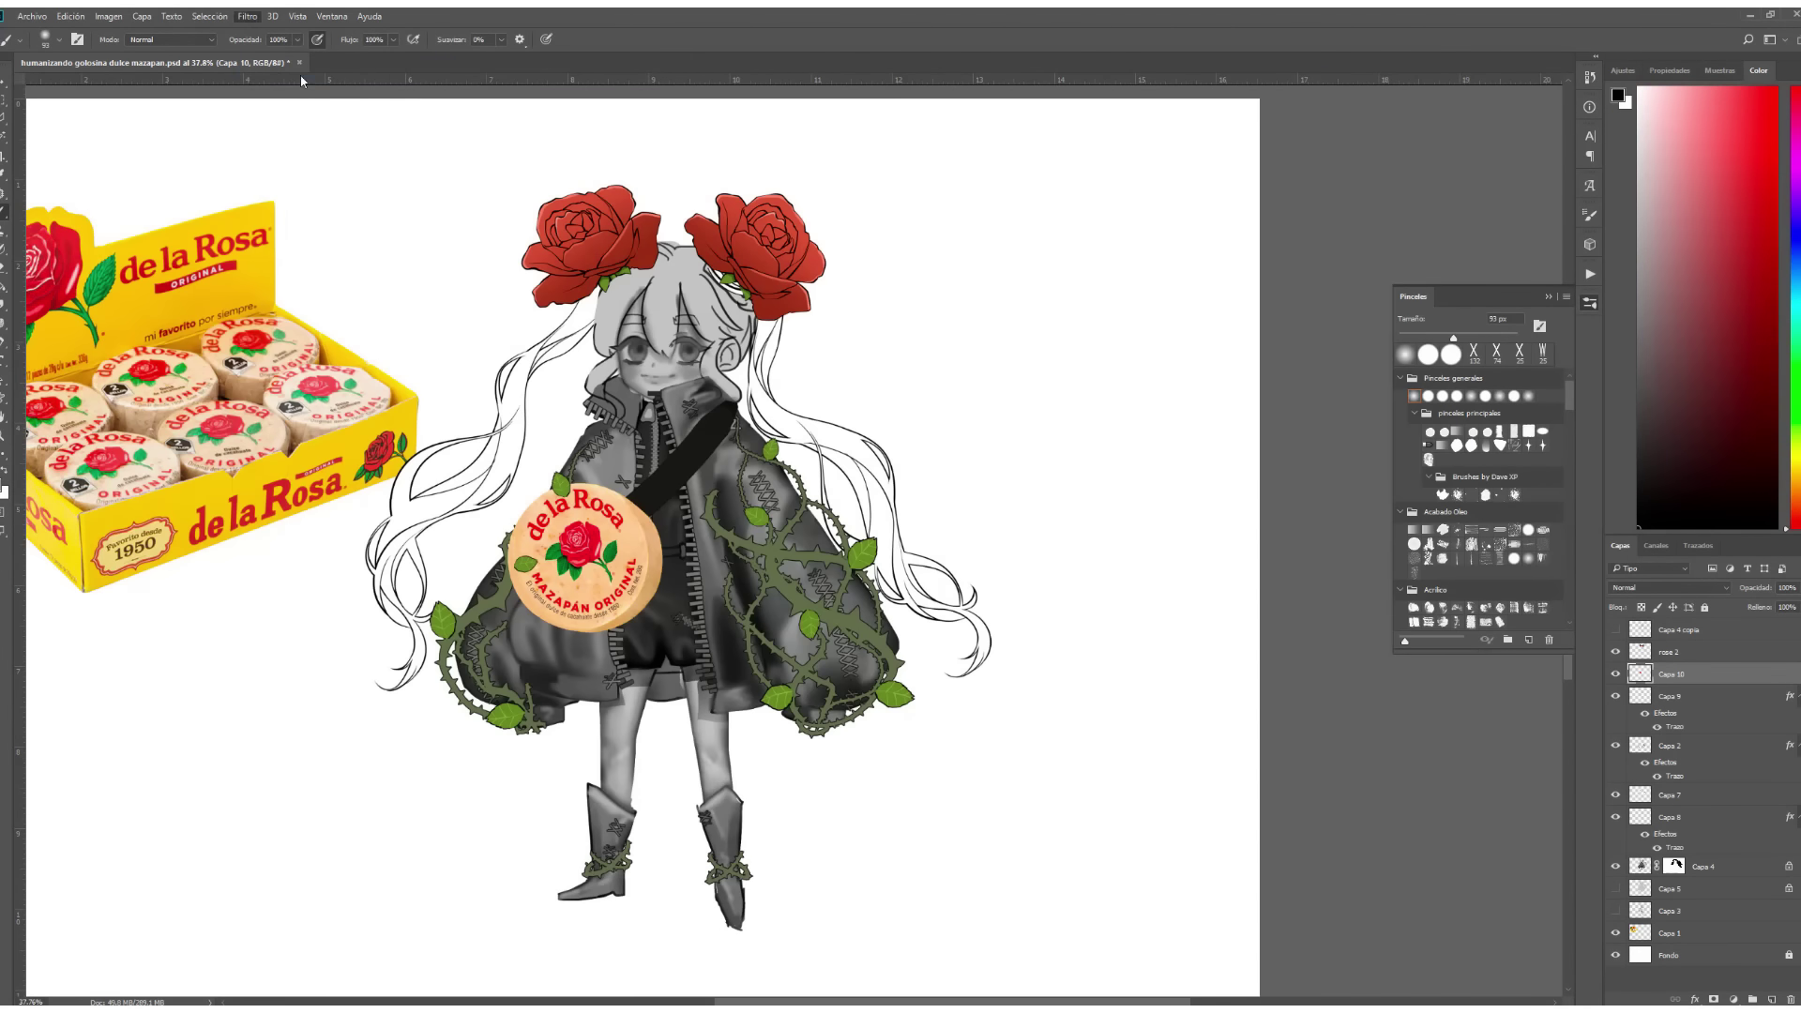
key(ctrl+alt+f)
click(1112, 169)
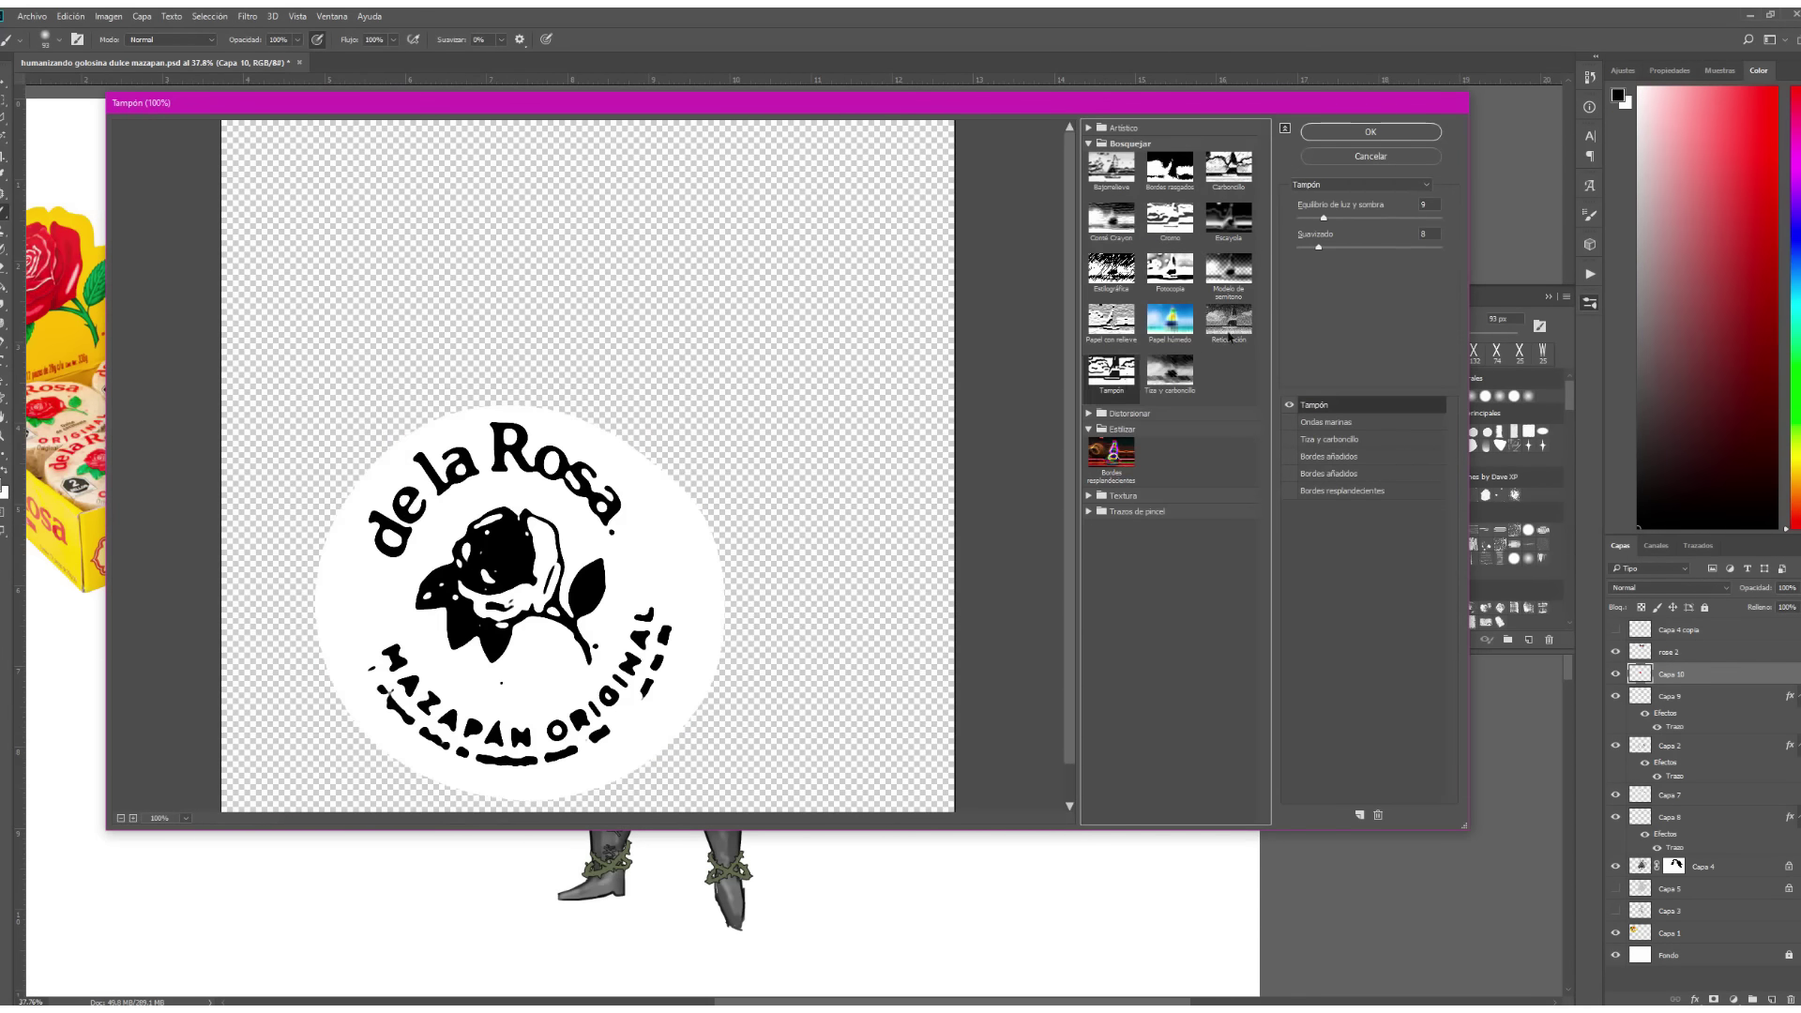
click(1089, 127)
click(1106, 150)
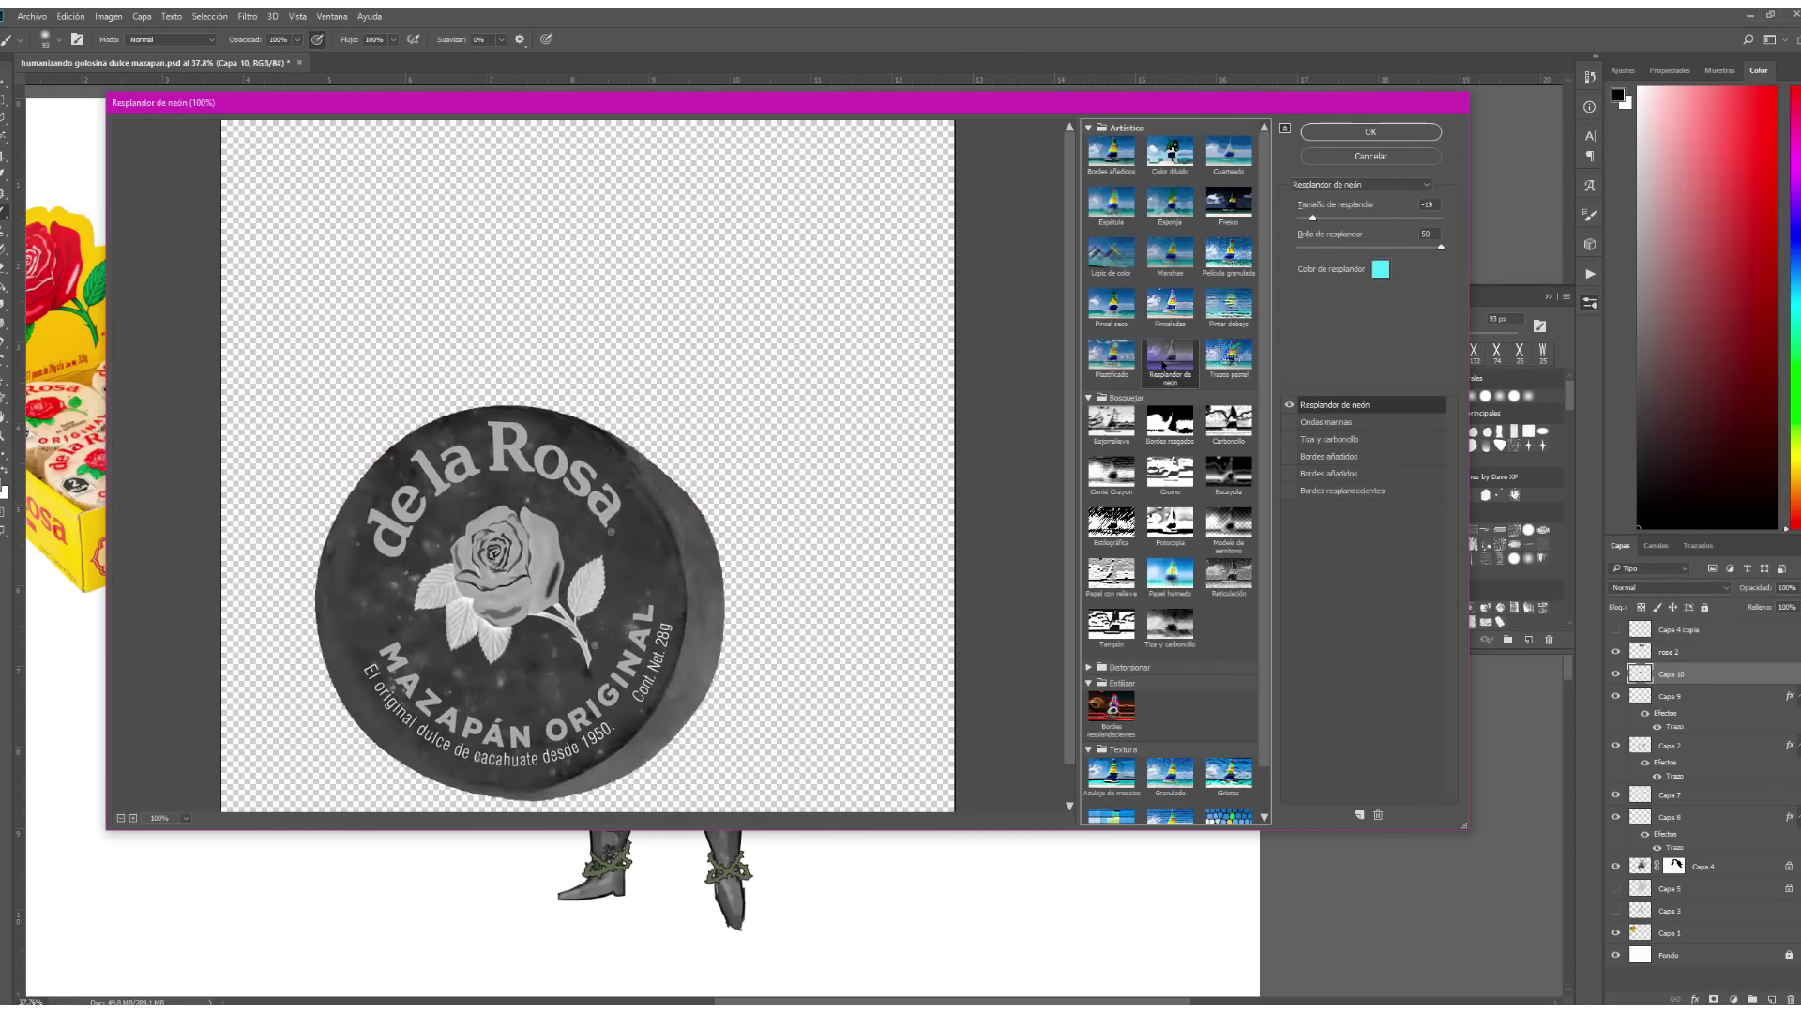
key(Escape)
Desaturate the badge with Hue/Saturation at -100 and give it a Stroke outline.
key(ctrl+alt+u)
key(Return)
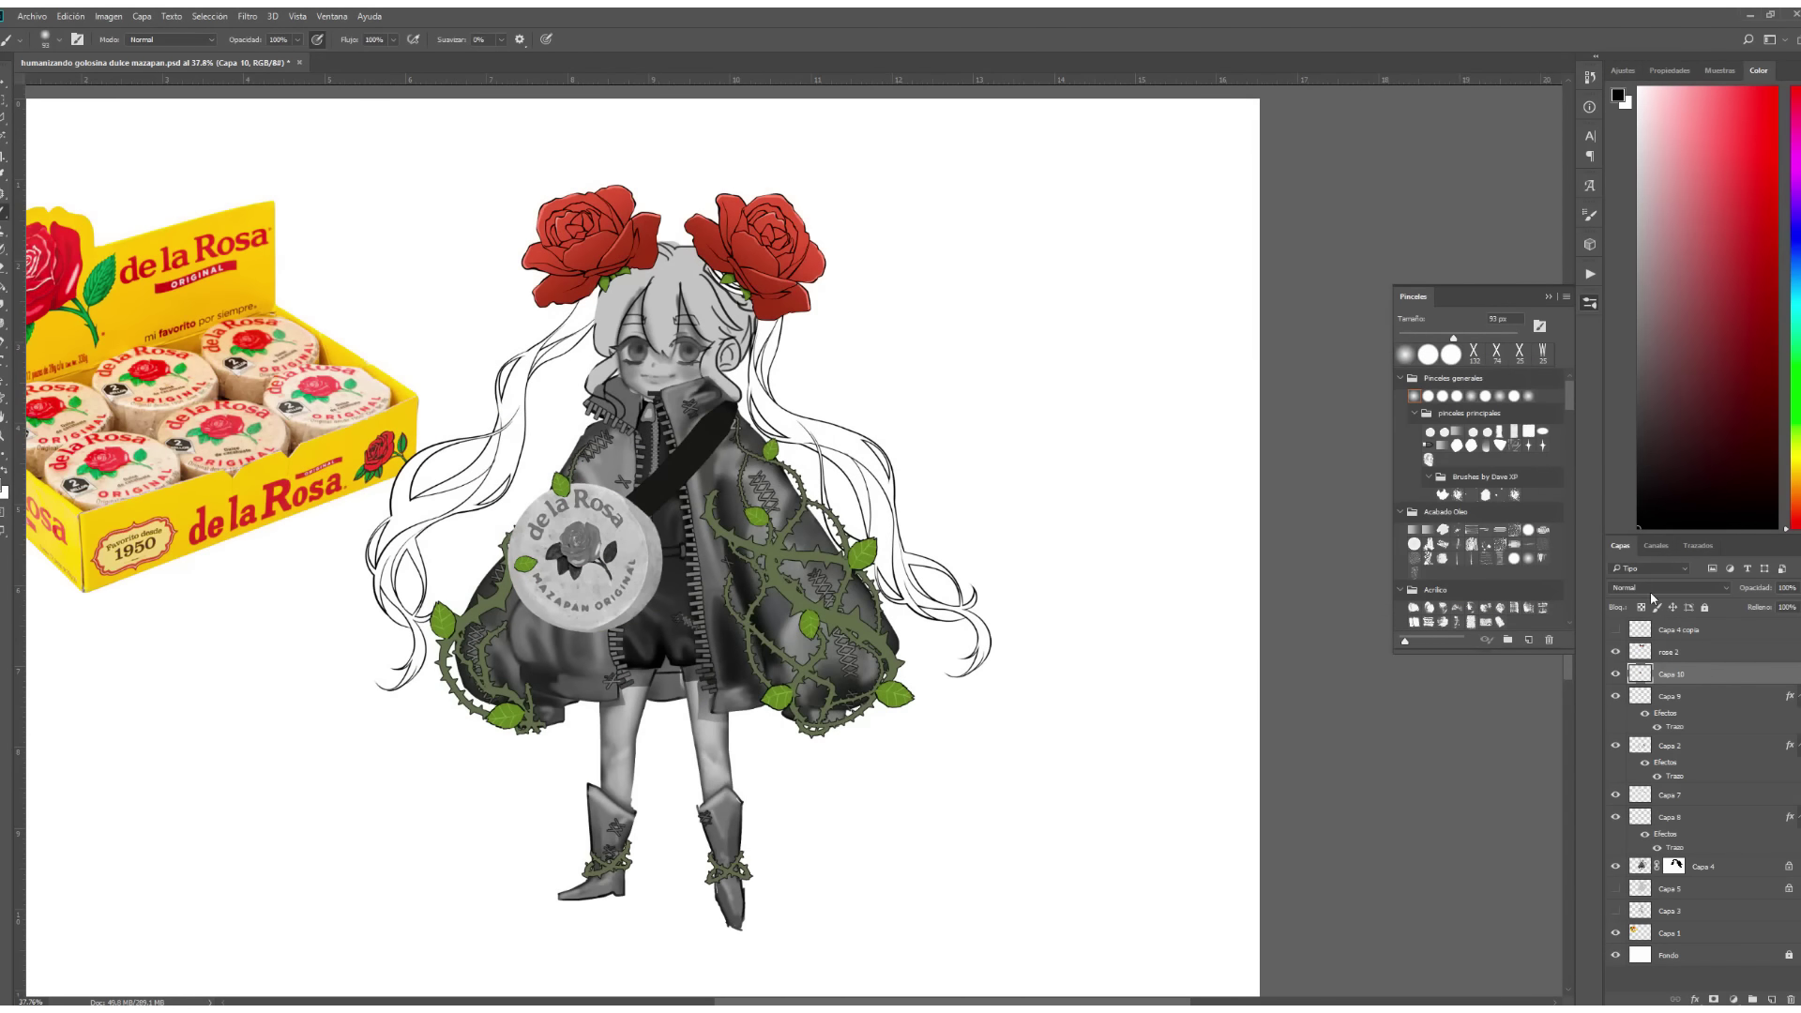
click(1696, 1000)
key(Return)
Create a new layer above the badge and choose the zipper brush at 90 px.
key(b)
scroll(593, 538, up, 4)
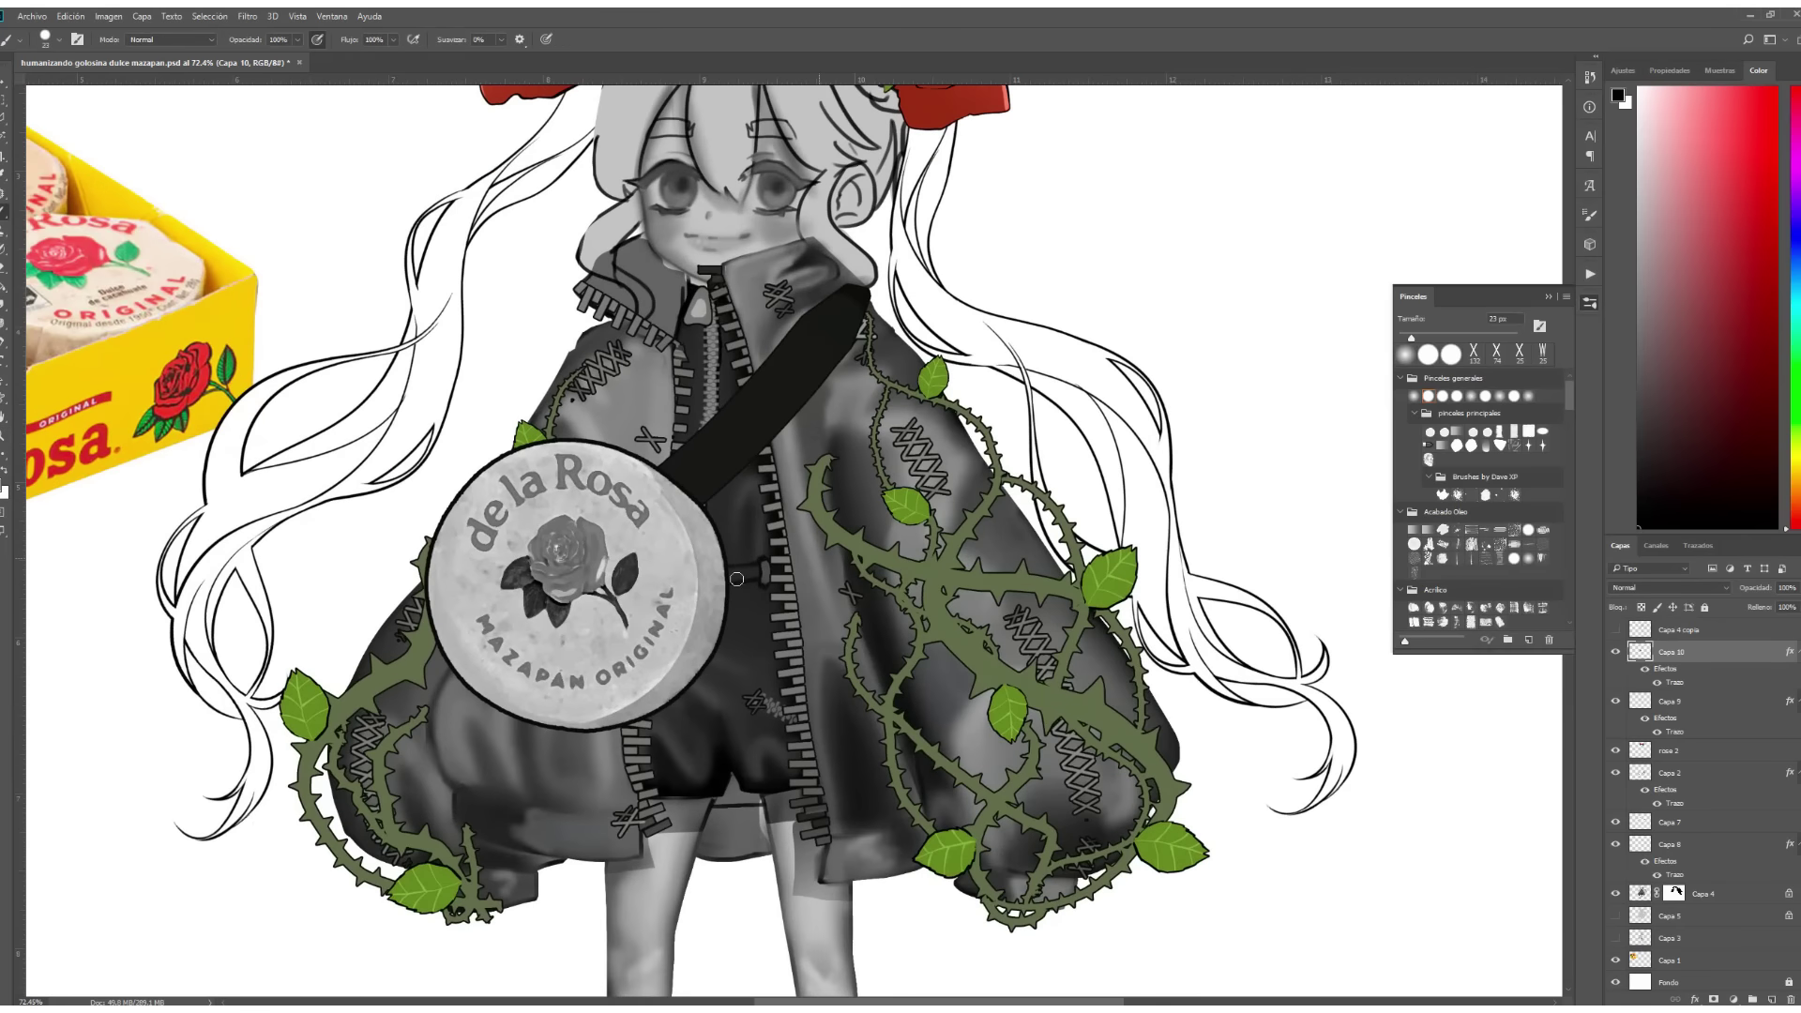
key(ctrl+j)
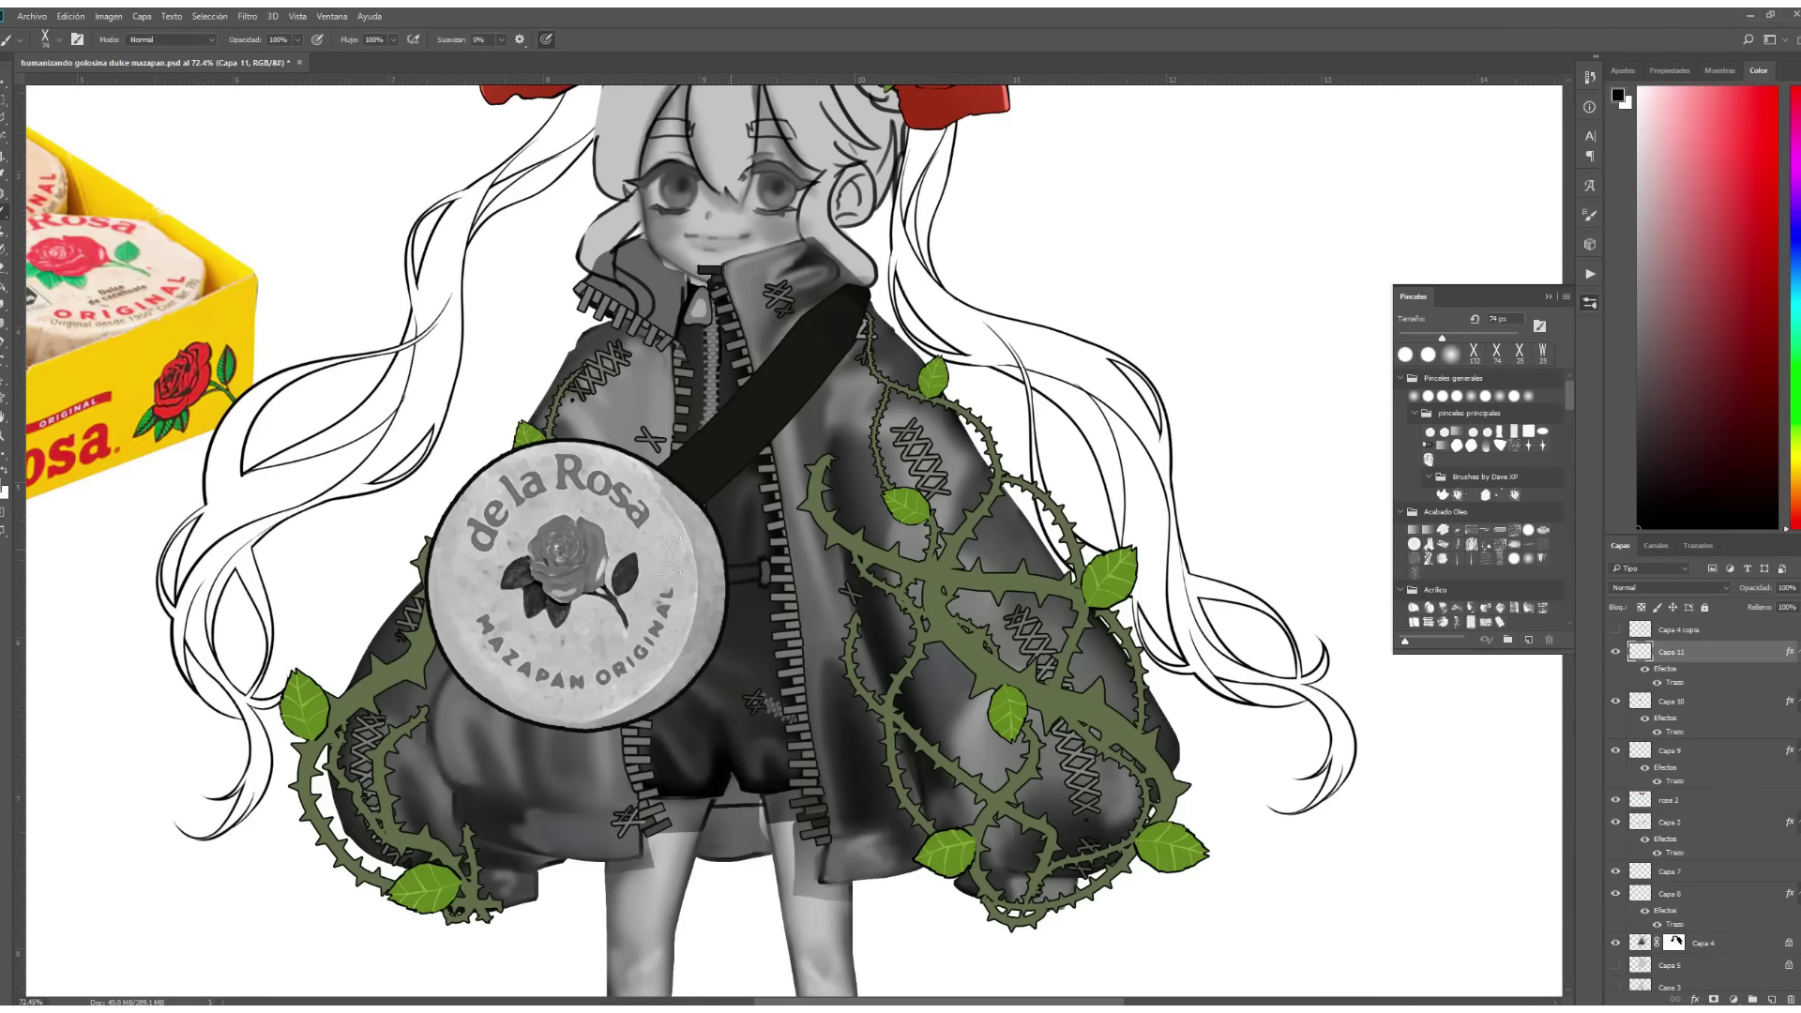
key(x)
click(1496, 352)
drag(1568, 394, 1566, 474)
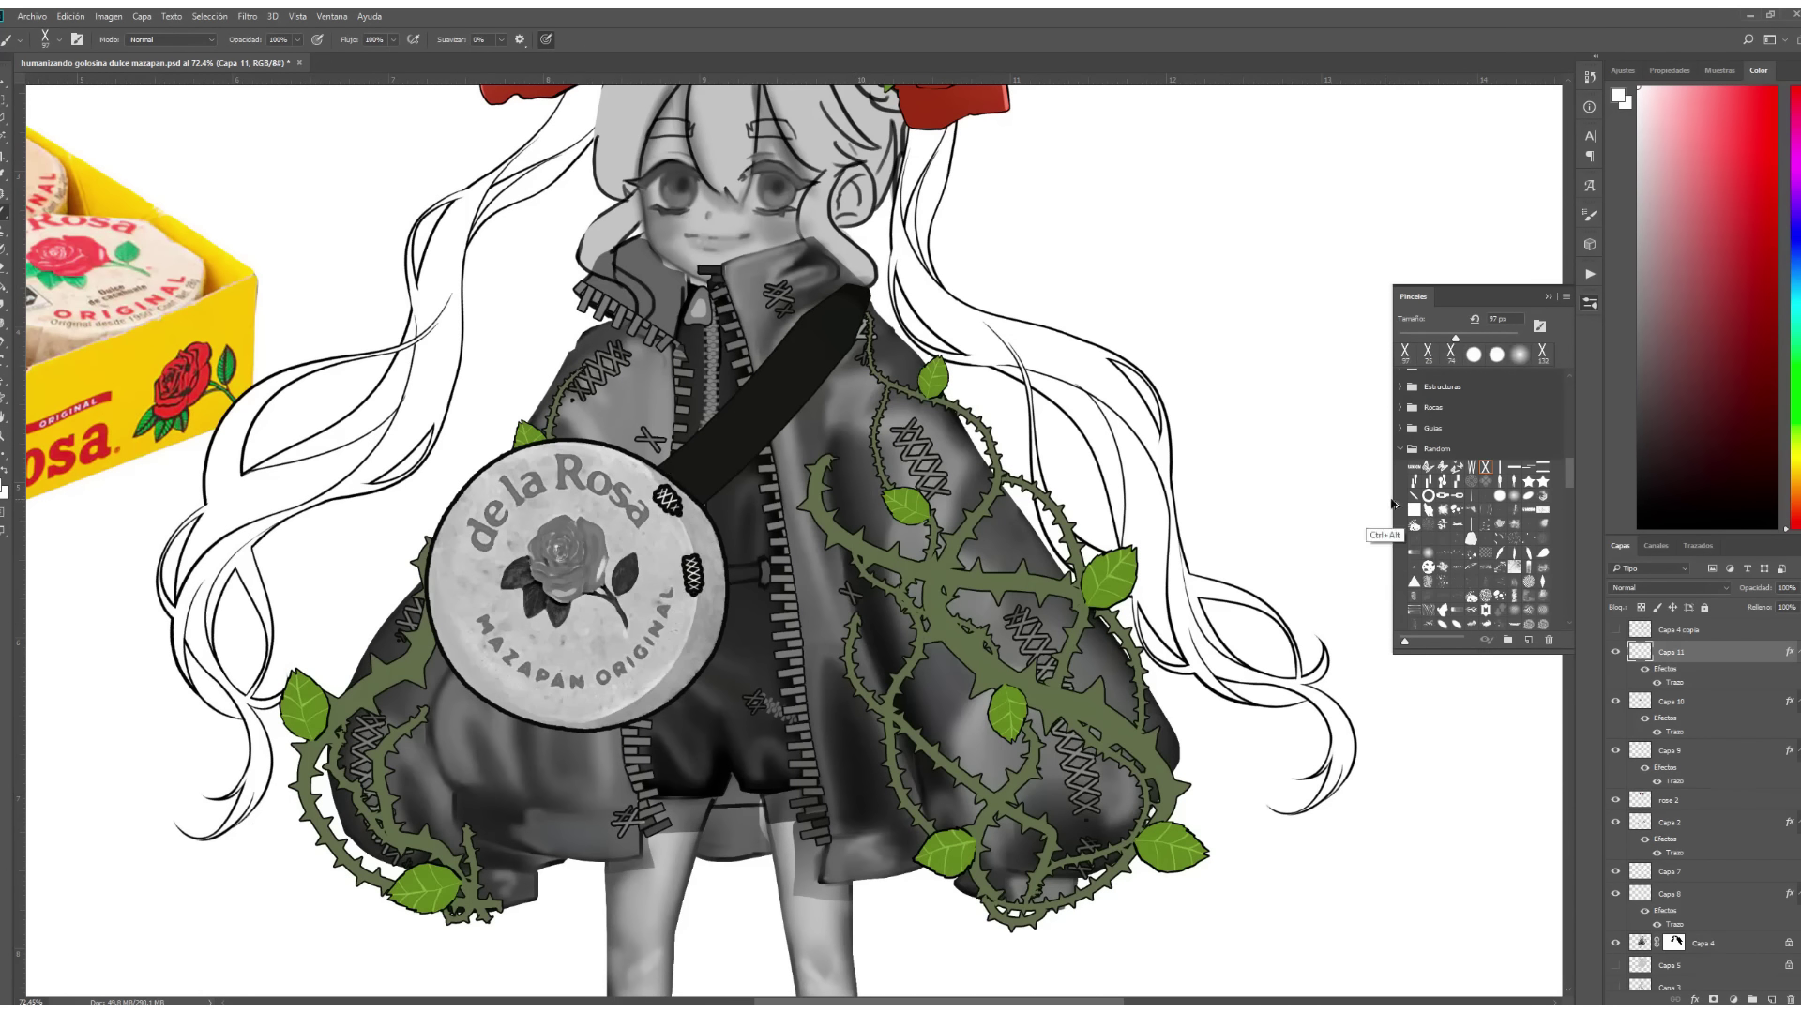
key(bracketright)
key(bracketright)
key(bracketright)
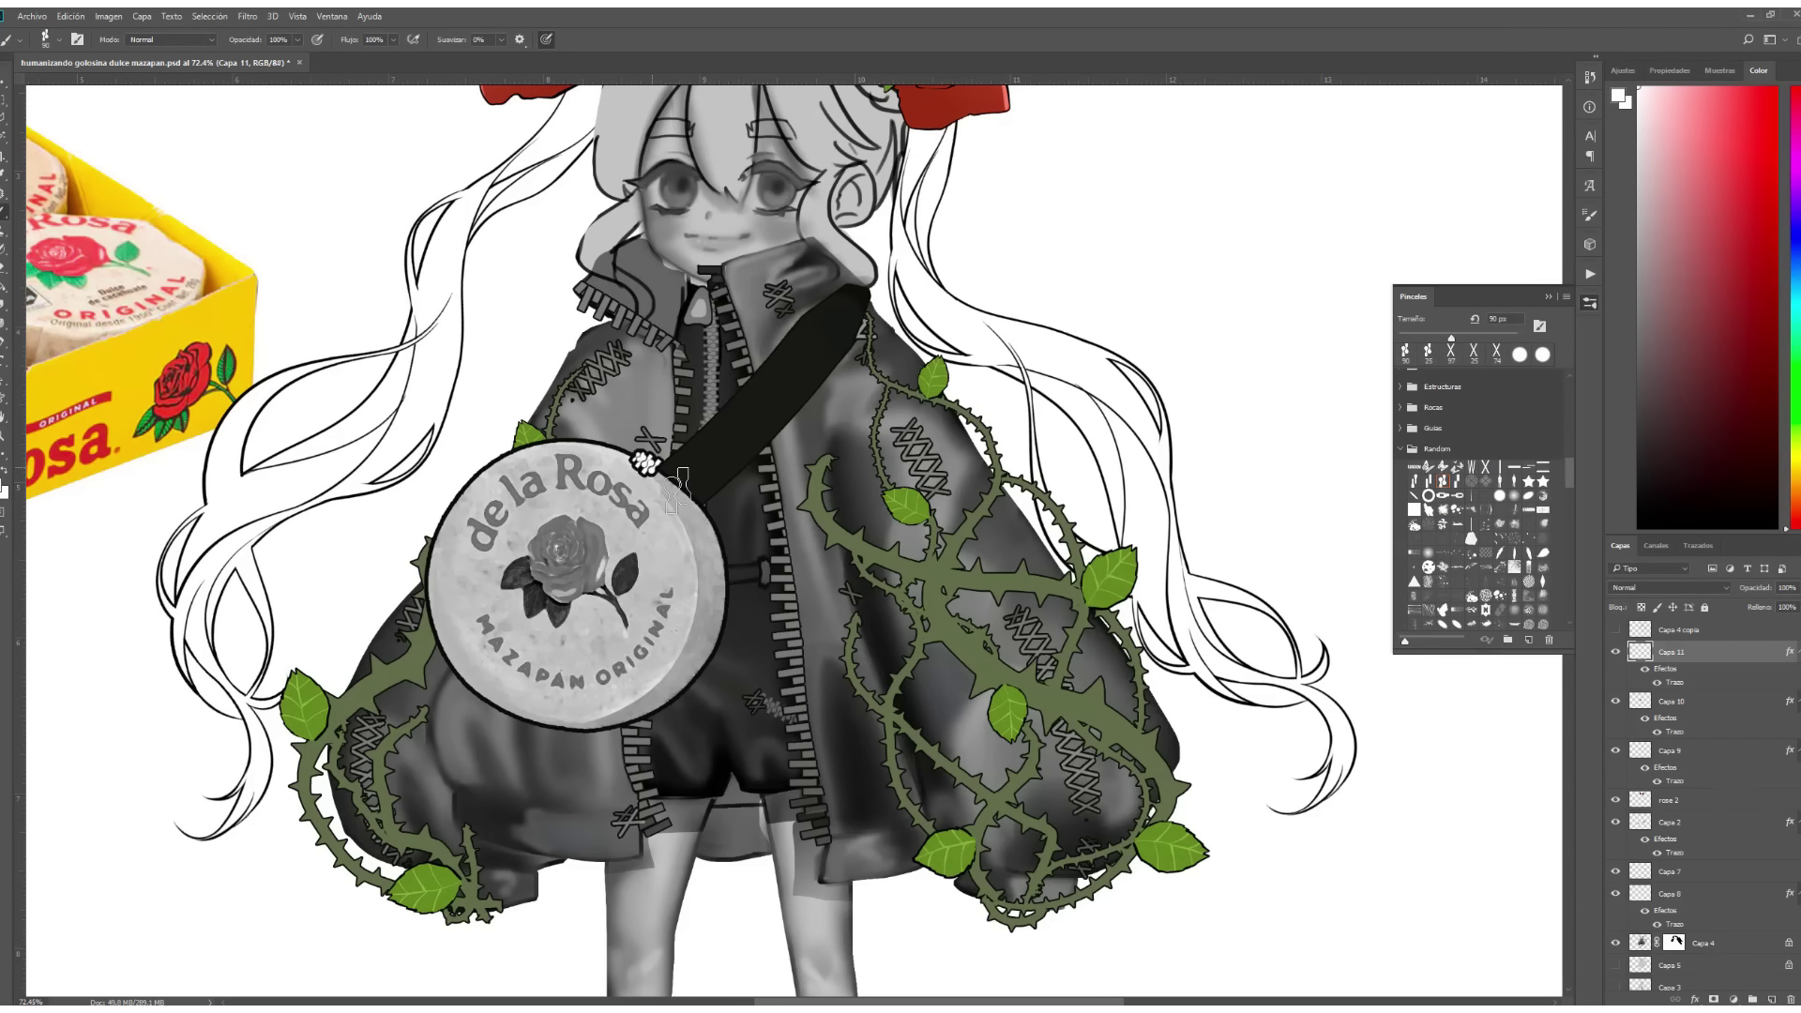
alt+click(666, 474)
Paint zipper teeth down the bag's right edge, retrying a horizontal zipper across its lower half.
drag(661, 465, 718, 648)
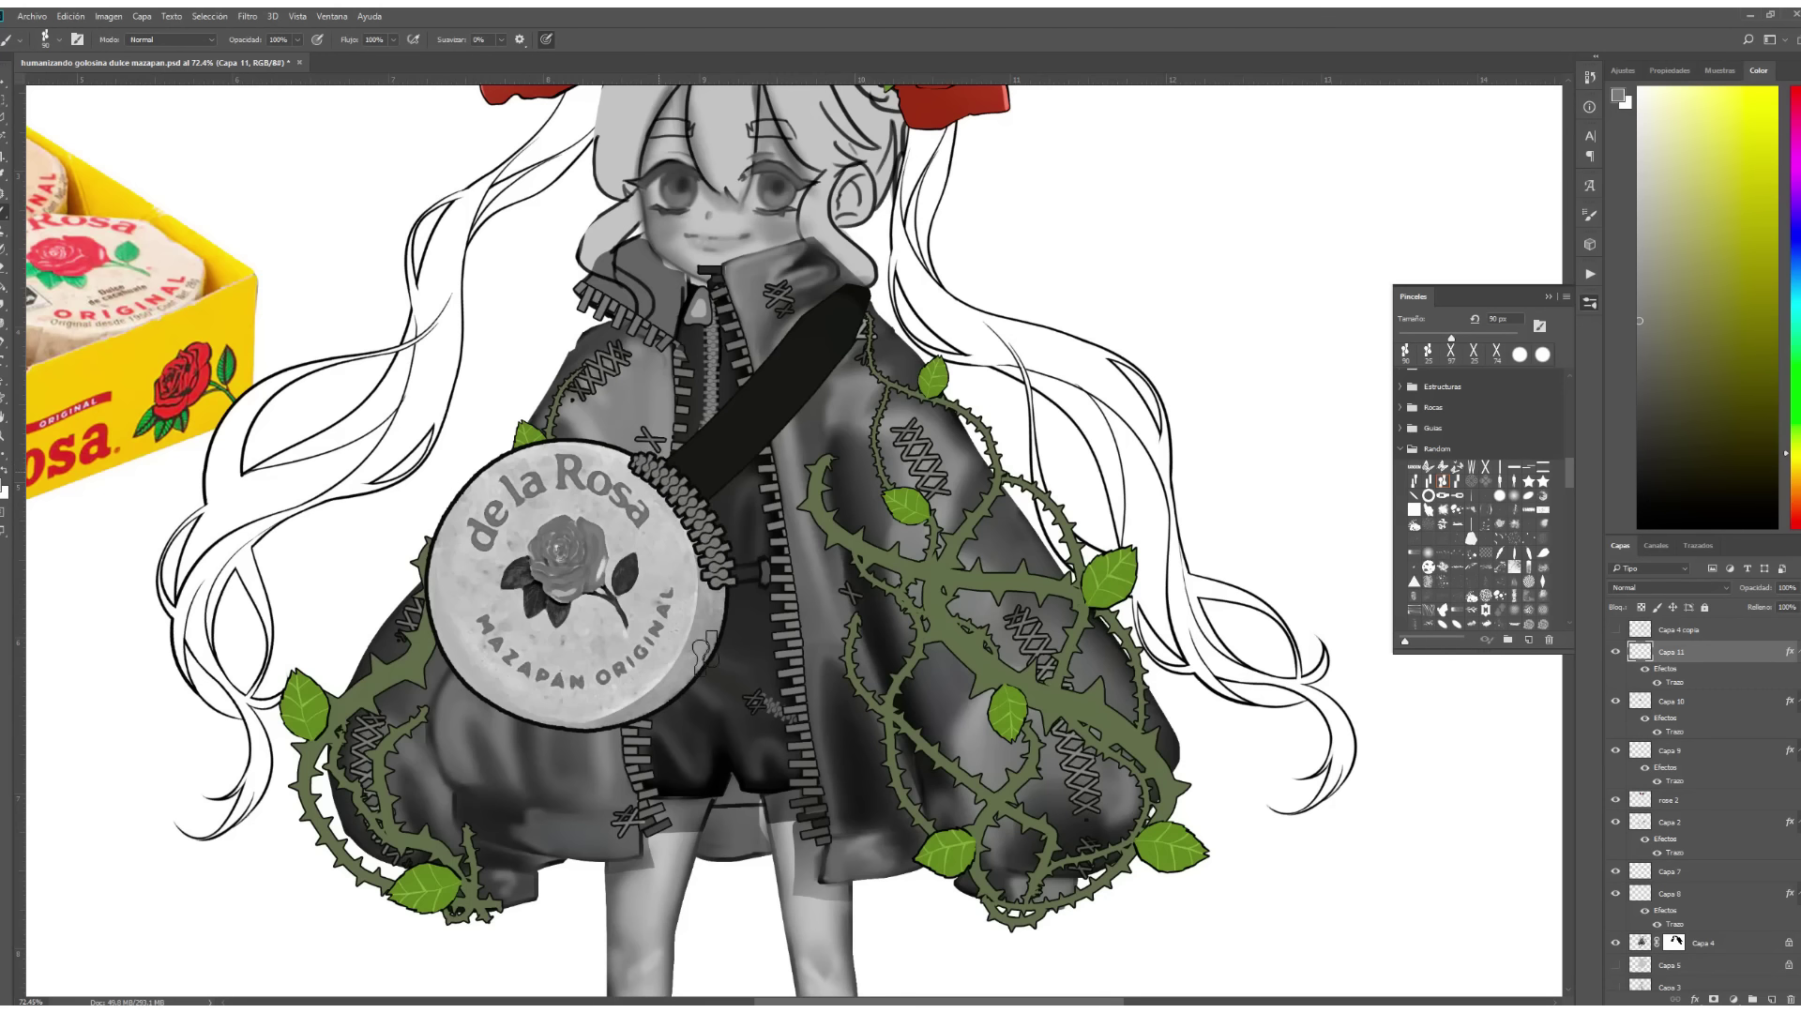
key(e)
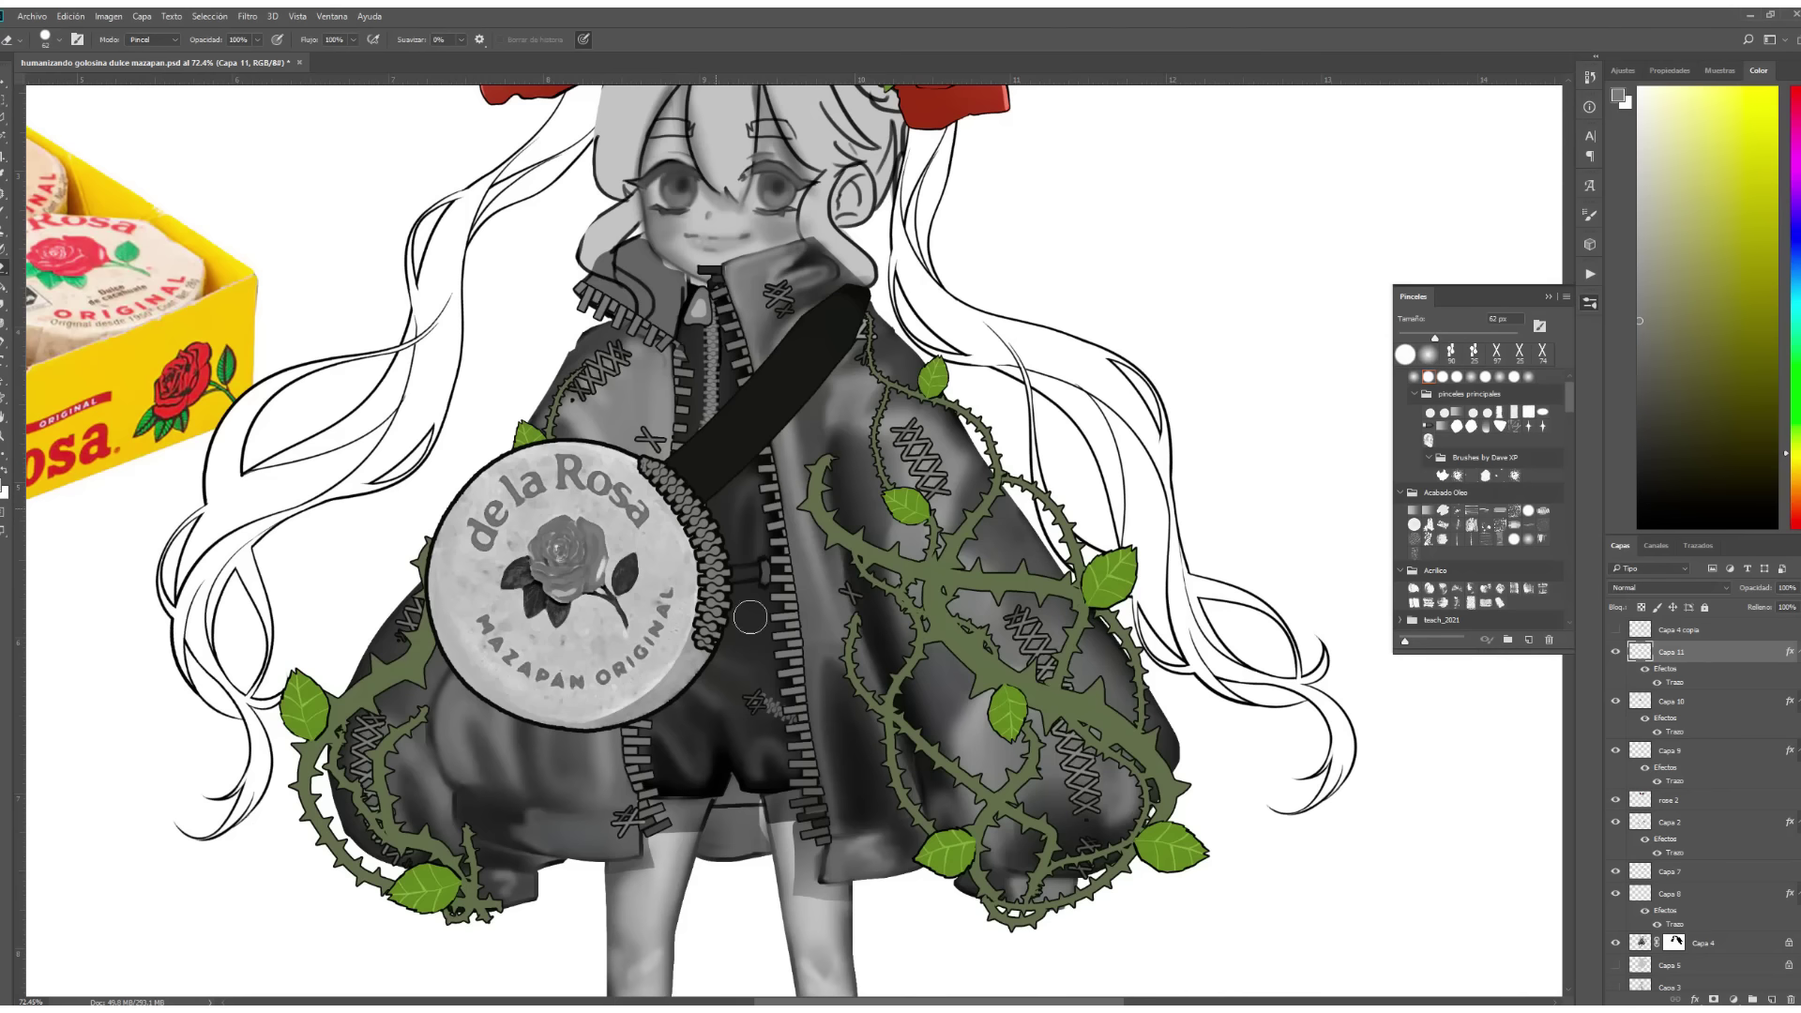
key(b)
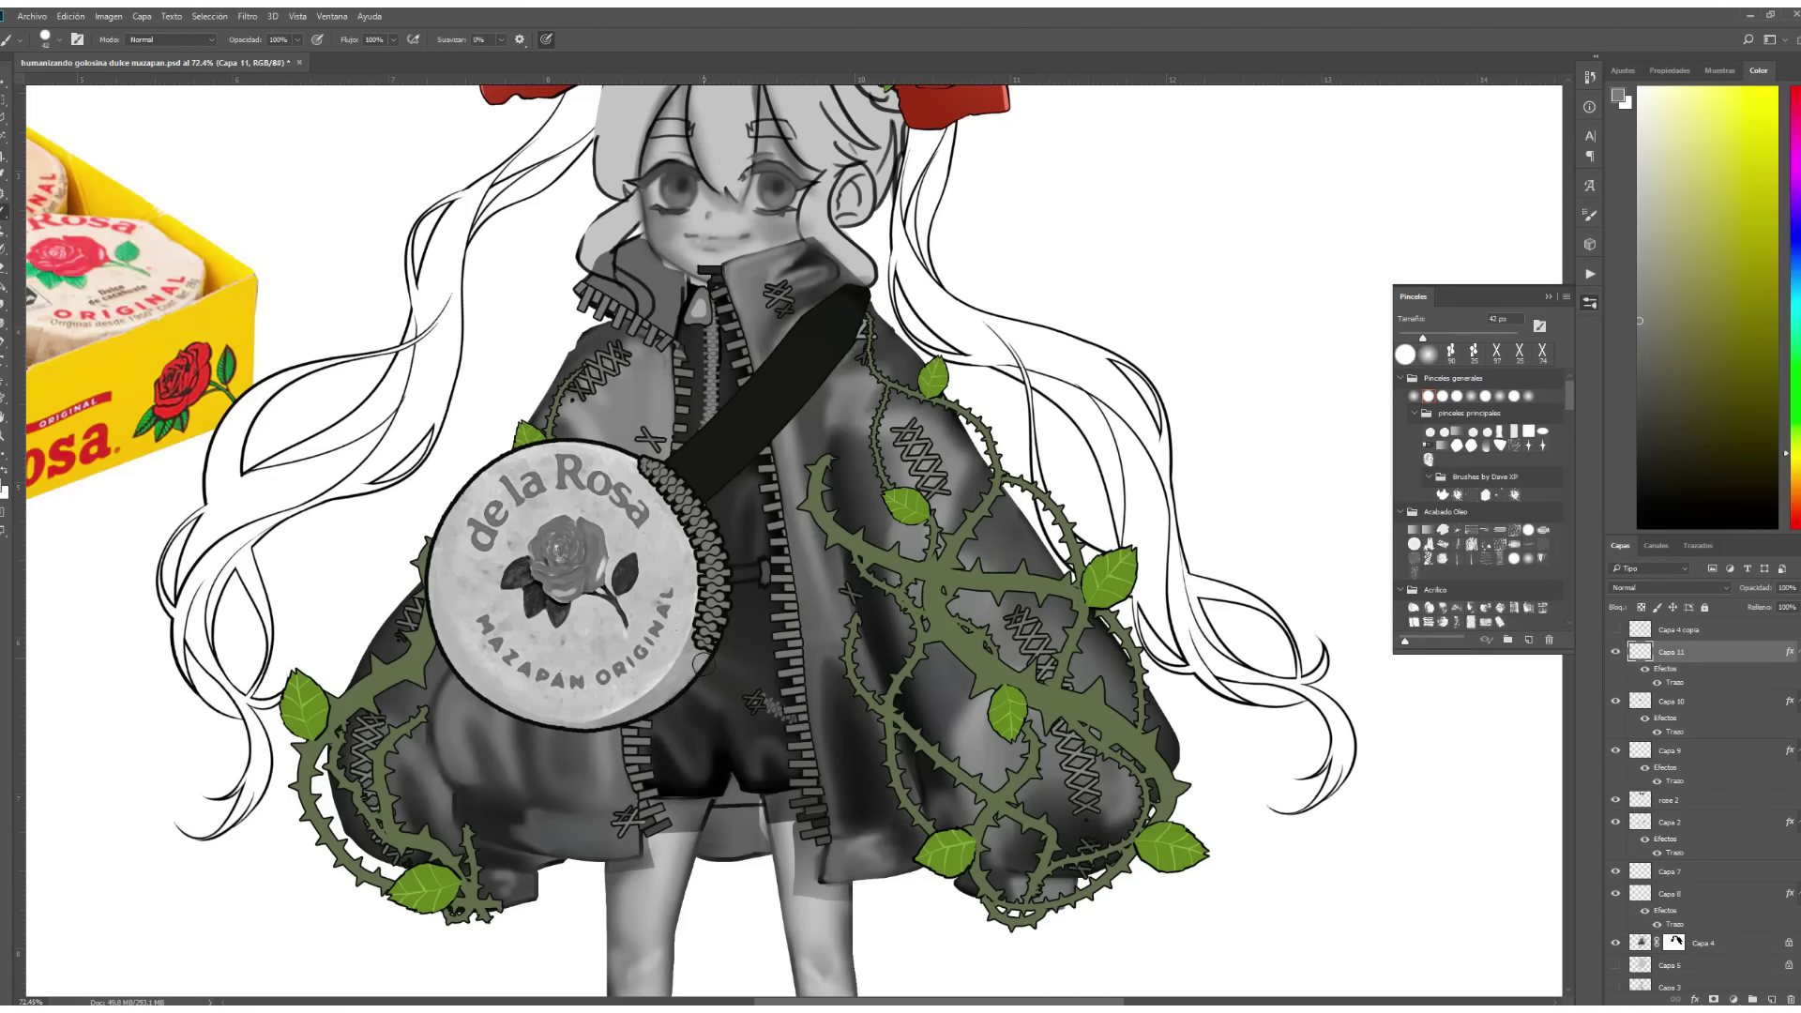
drag(459, 577, 600, 656)
key(ctrl+z)
drag(455, 619, 647, 624)
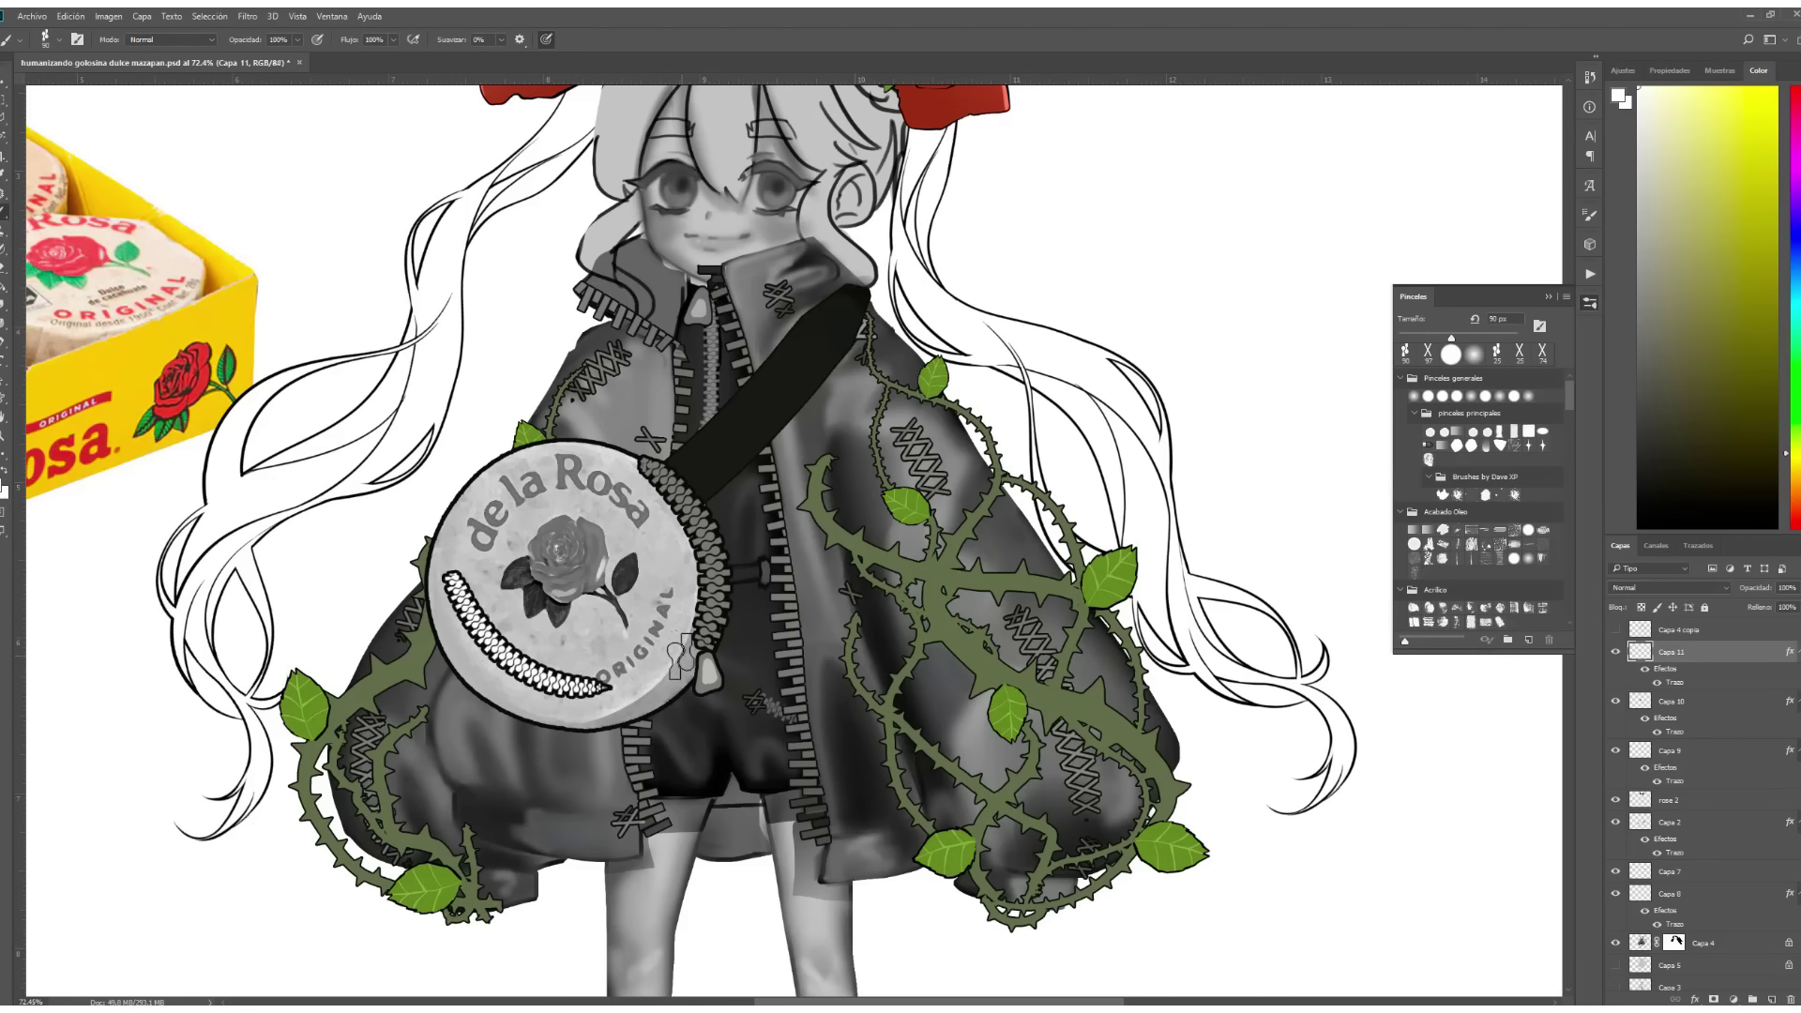
key(ctrl+z)
drag(464, 614, 681, 622)
scroll(638, 544, down, 2)
Undo the horizontal zipper and paint darker texture over the badge in Multiply mode.
key(ctrl+z)
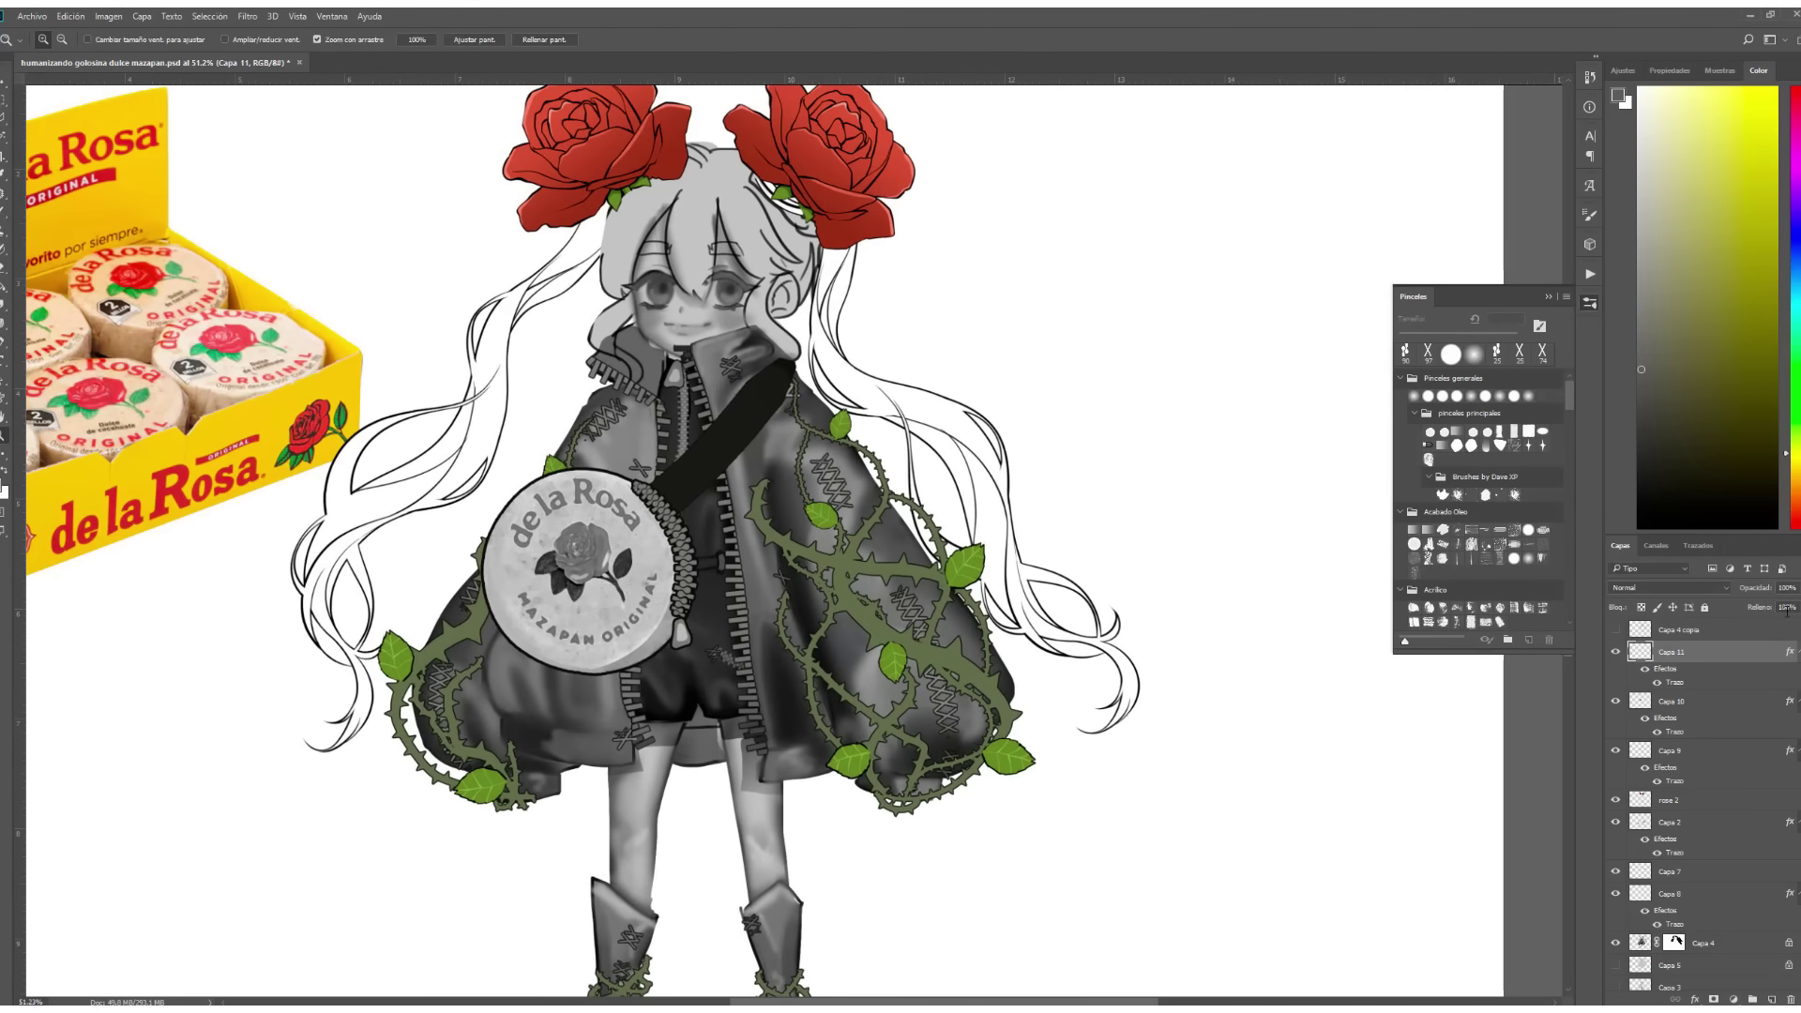
key(alt+bracketleft)
key(shift+alt+m)
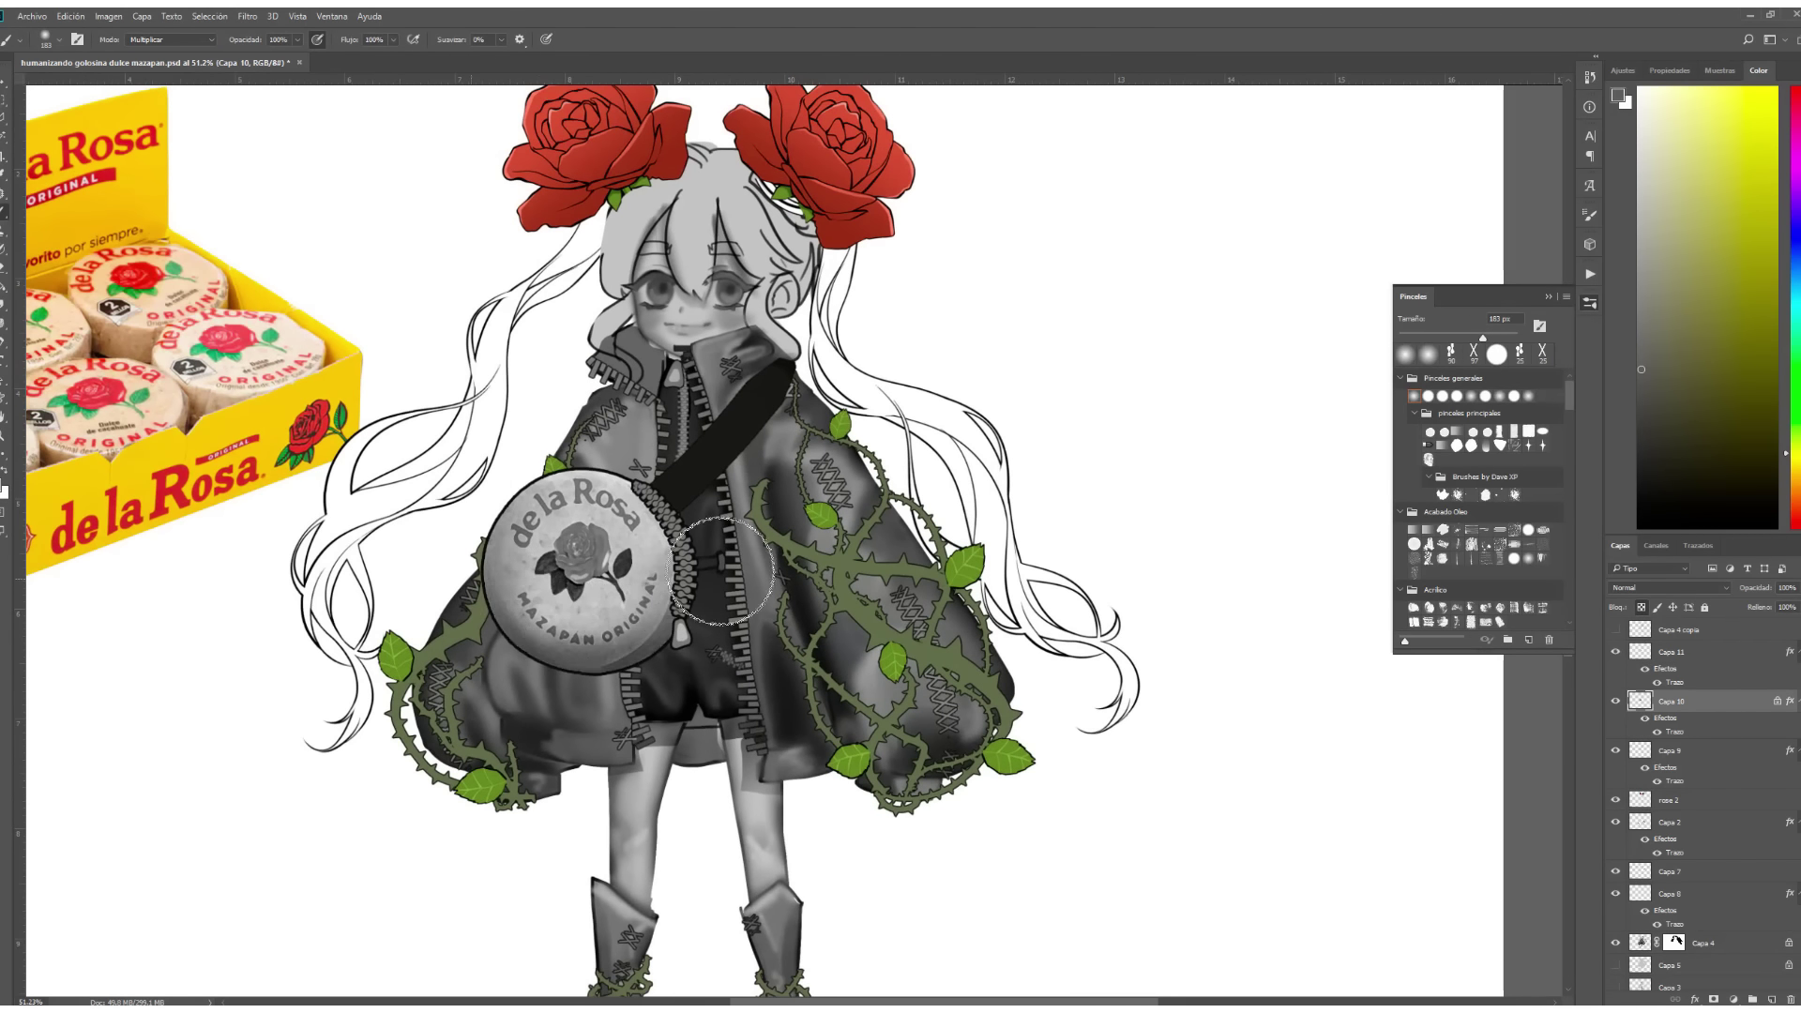
scroll(549, 506, up, 1)
drag(549, 503, 657, 638)
Darken the badge with a Levels adjustment, then select the Capa 9 layer.
key(ctrl+l)
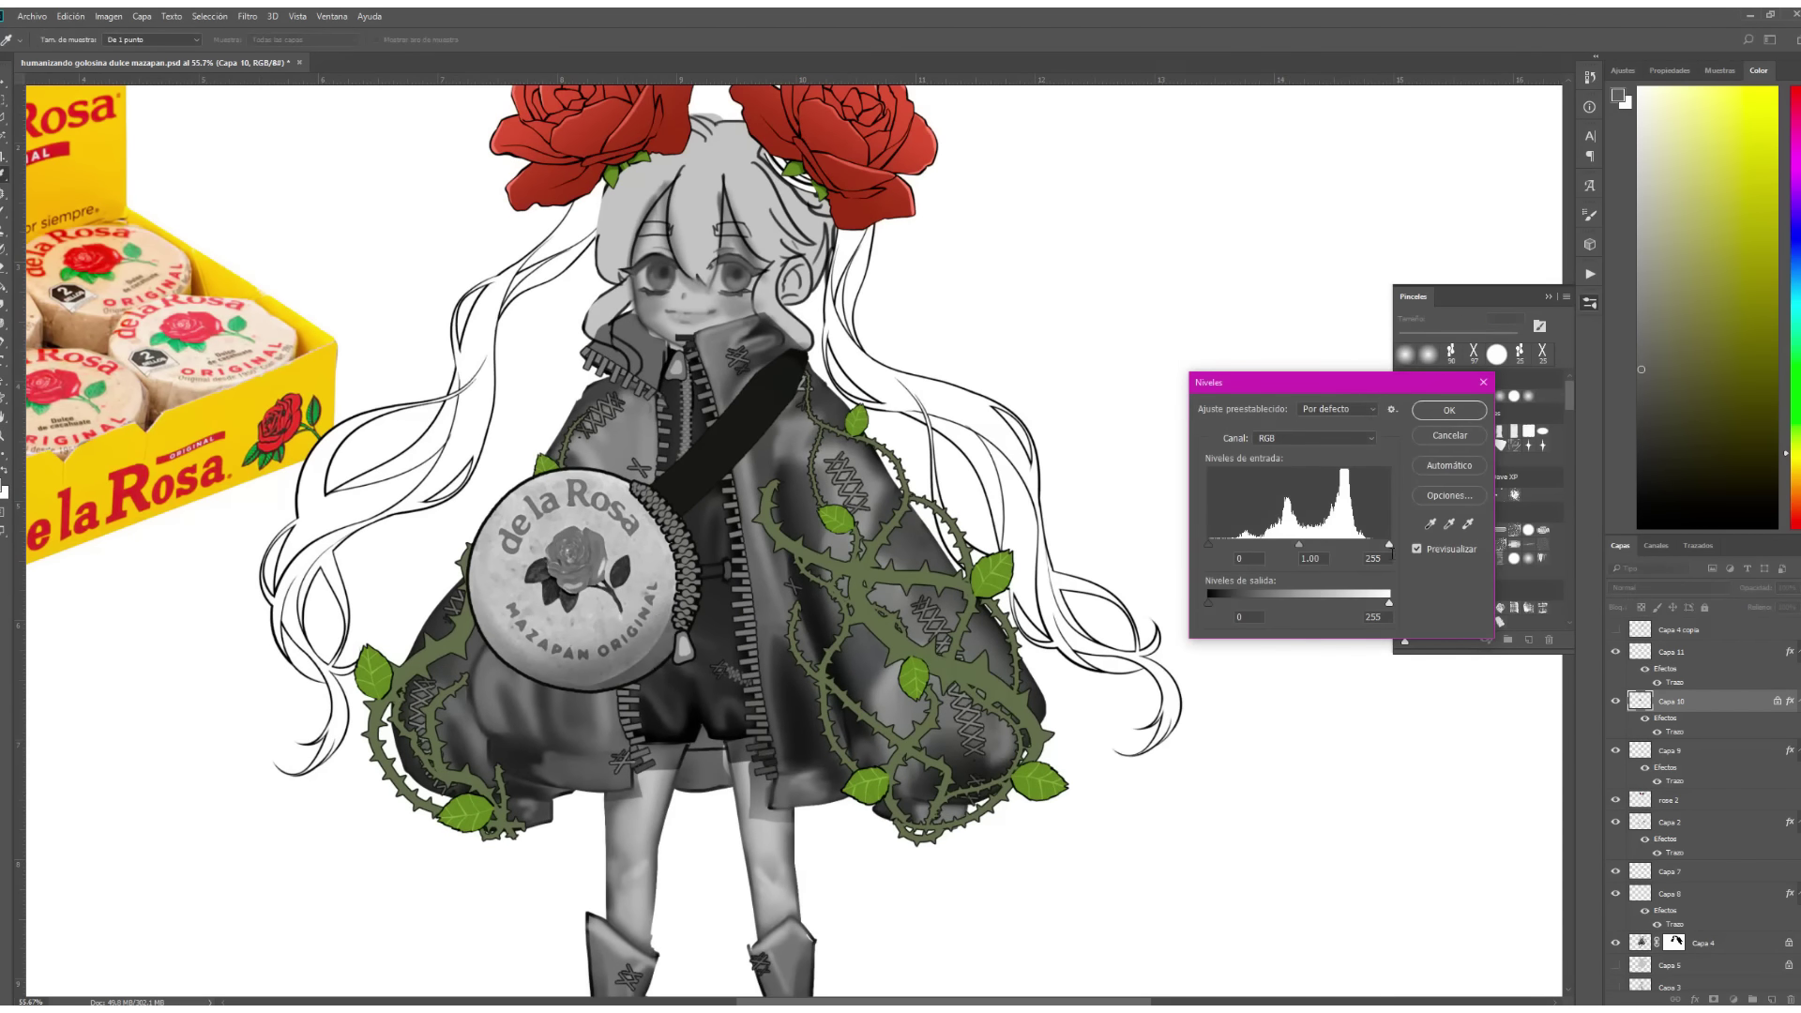
key(Return)
drag(685, 562, 851, 476)
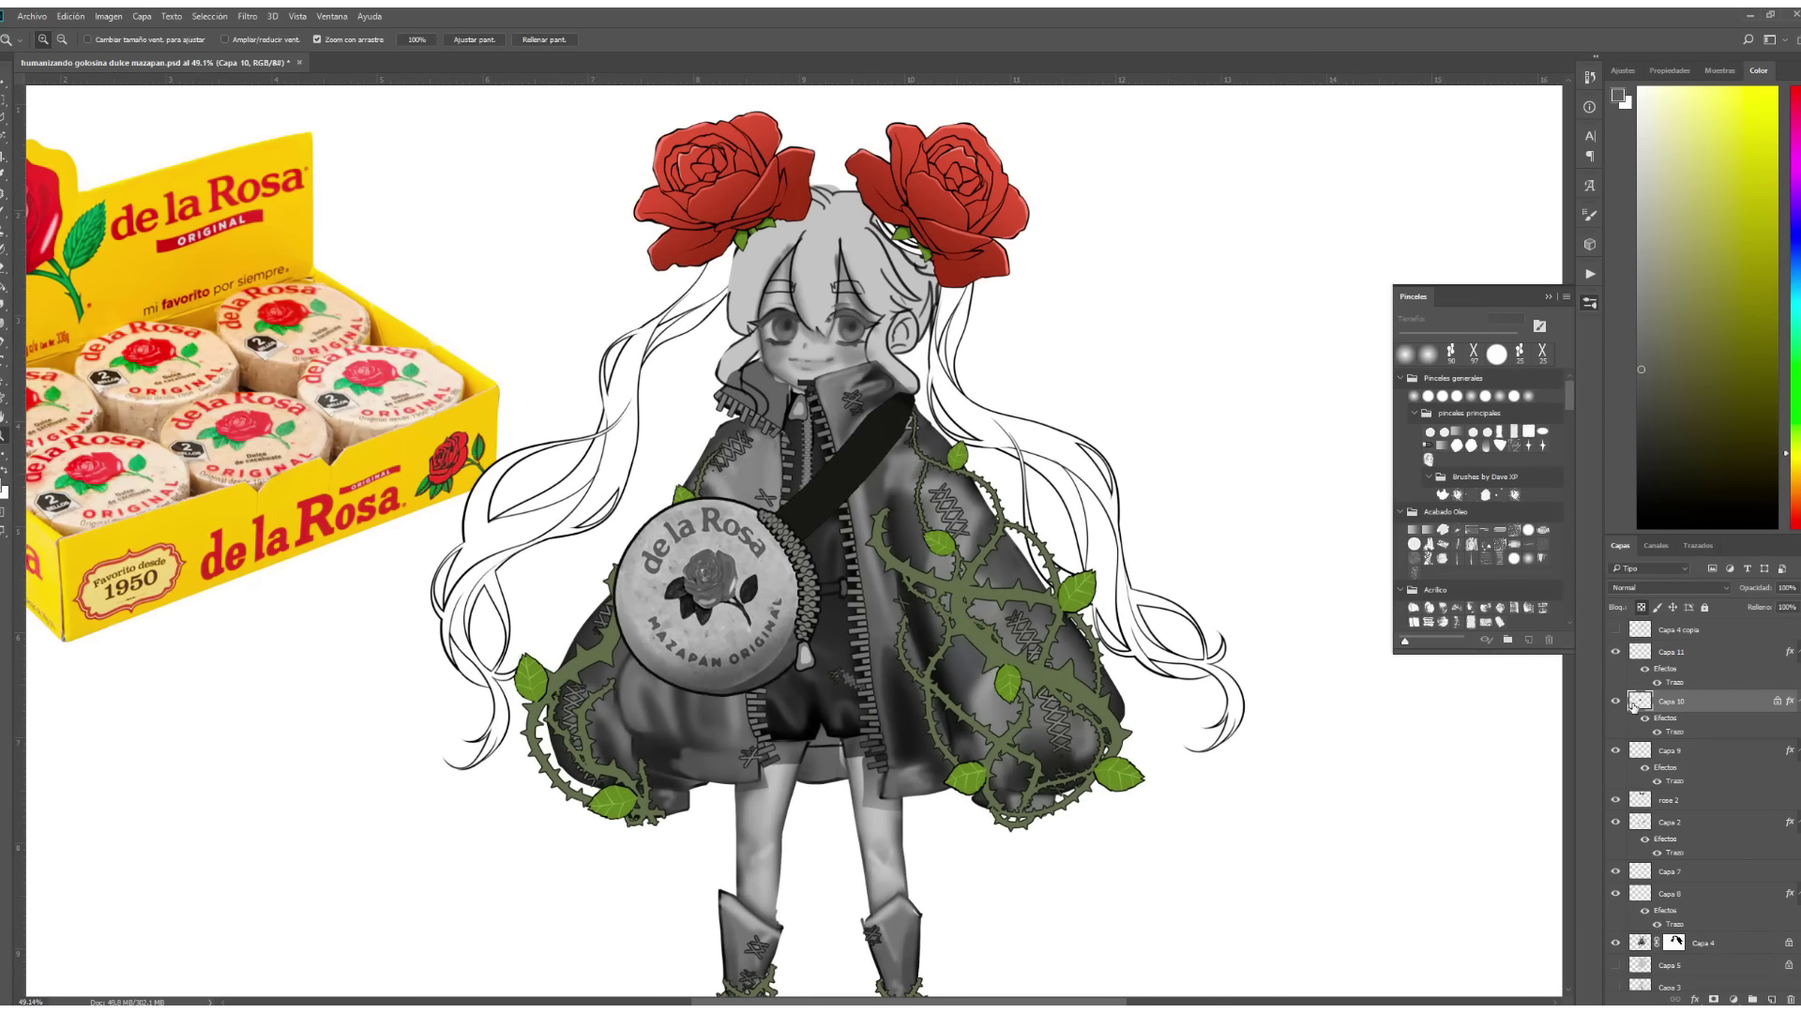
click(1662, 748)
key(b)
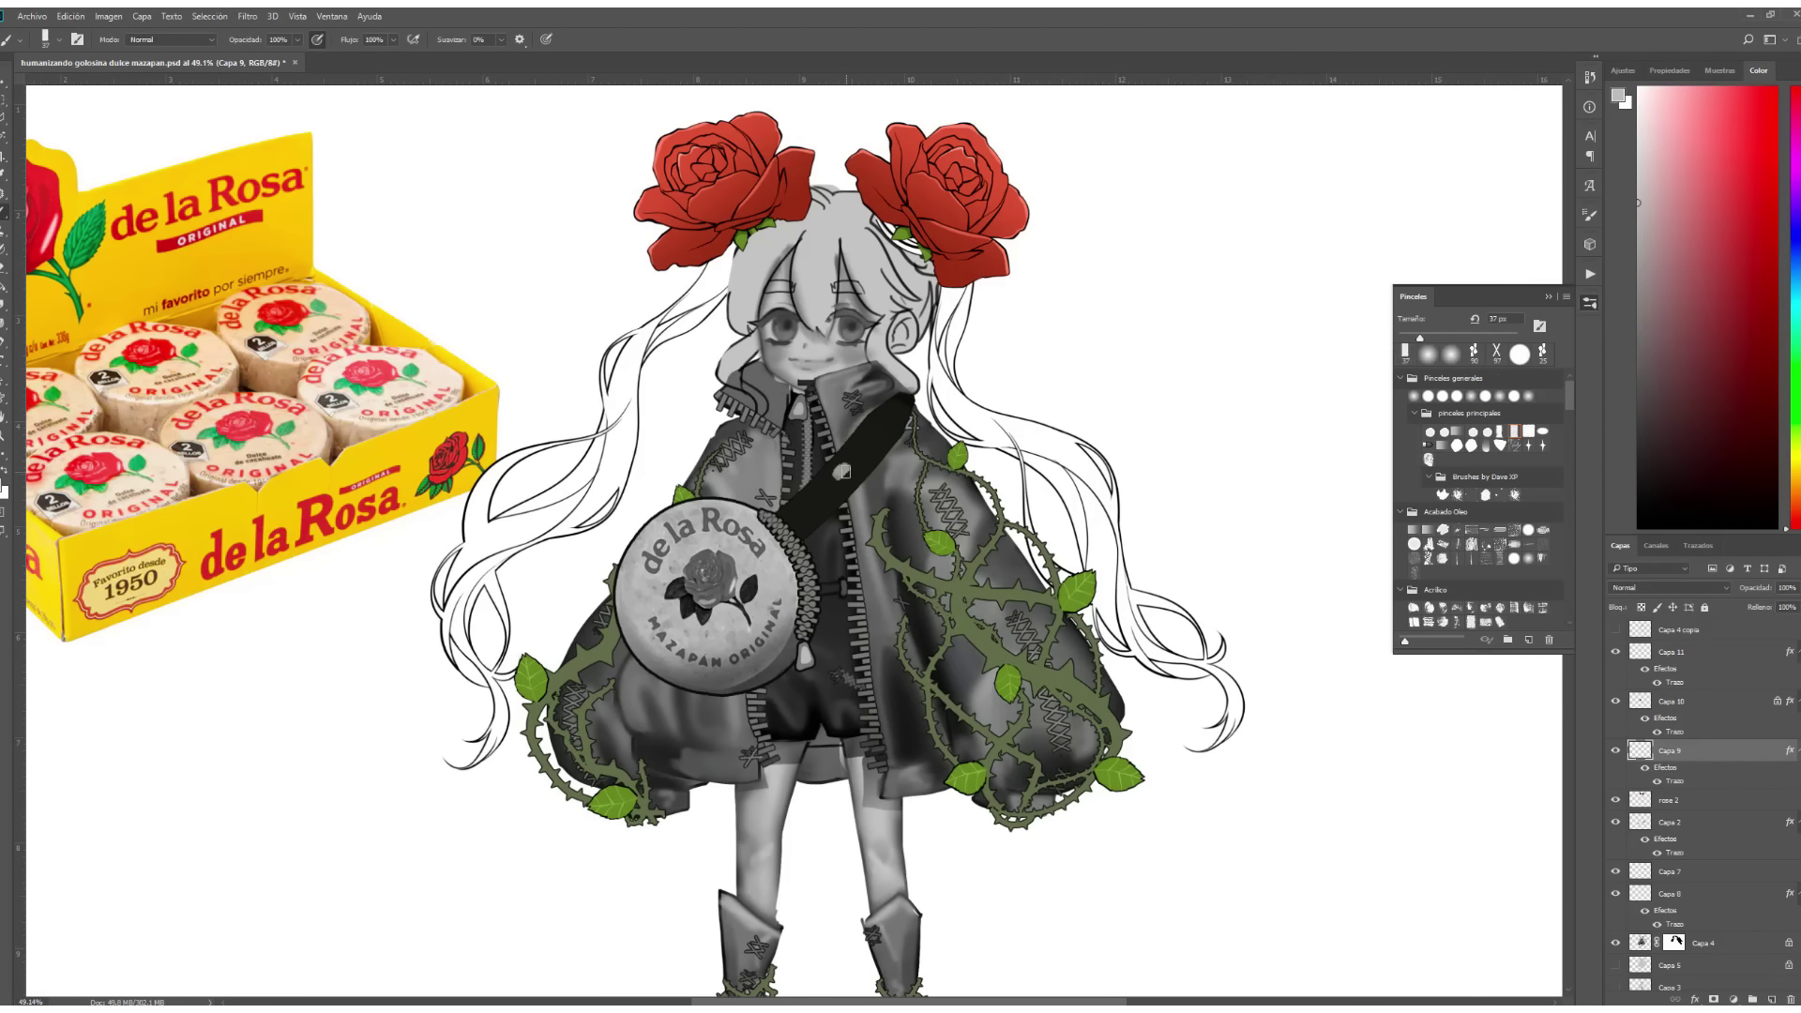
key(z)
drag(934, 422, 946, 420)
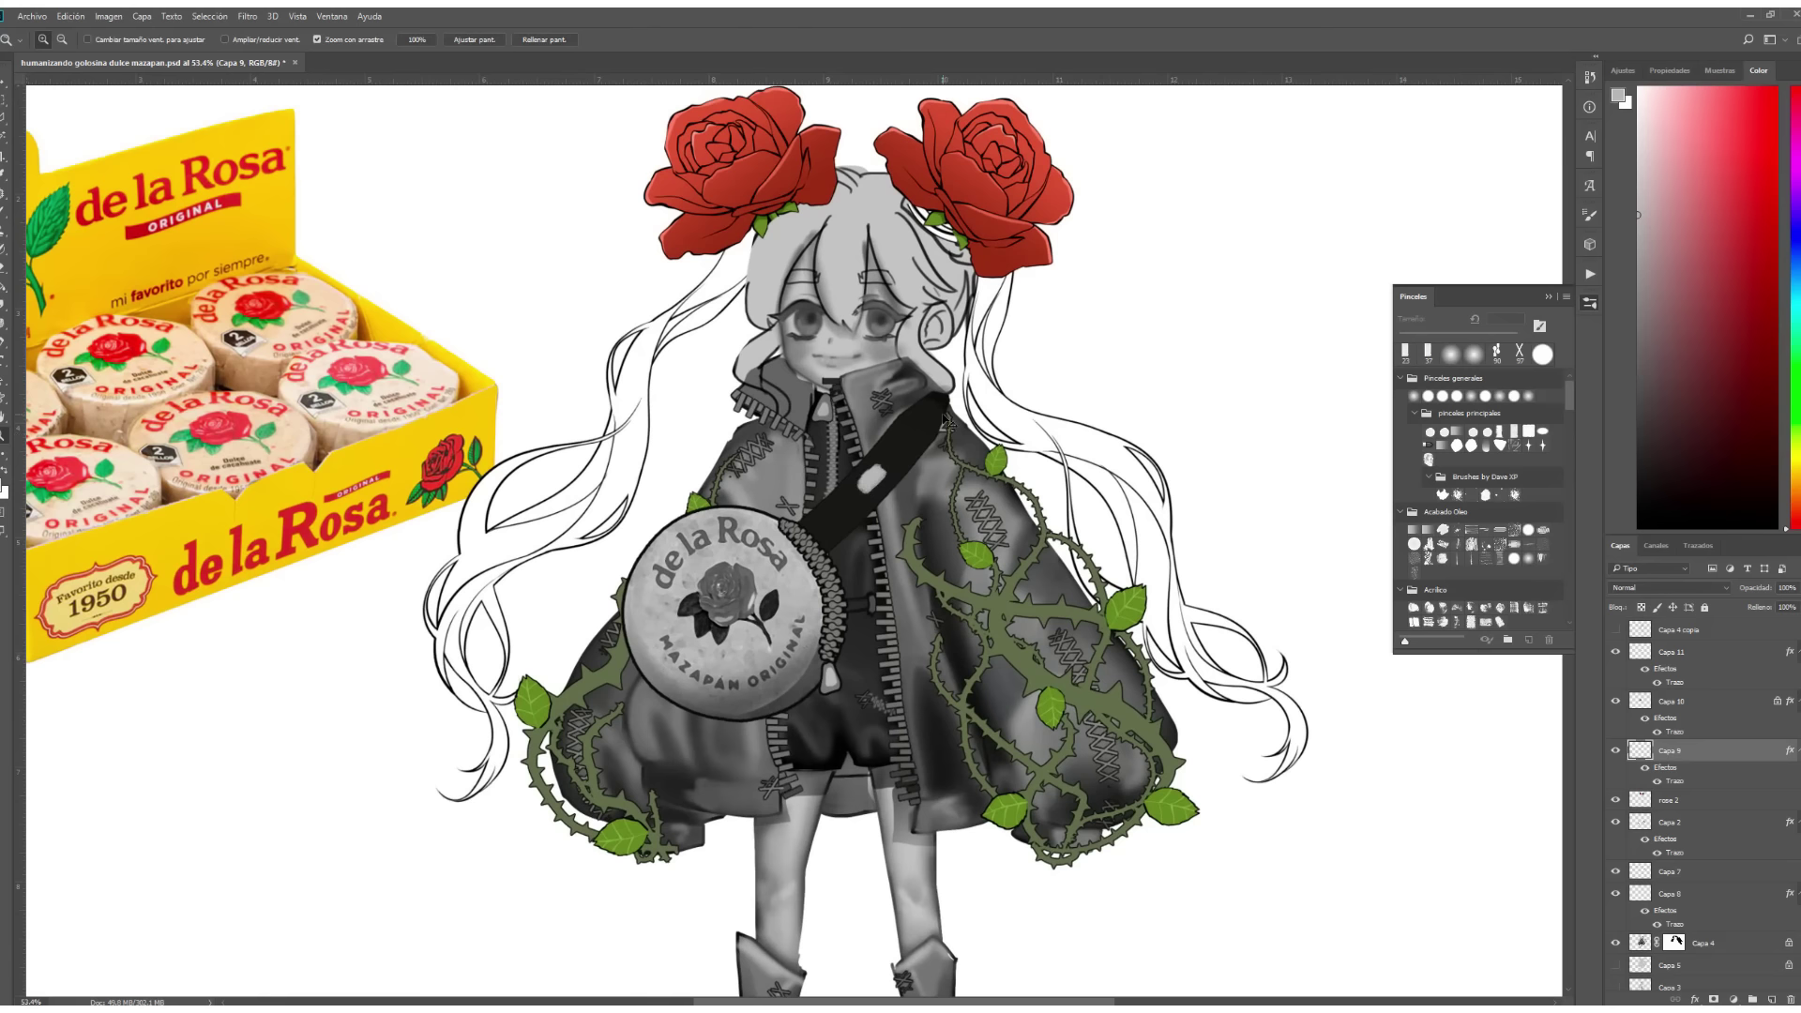
Copy the 1950 label from the reference box and fit it onto the bag strap.
scroll(1689, 844, down, 2)
click(1670, 957)
key(l)
drag(310, 537, 222, 643)
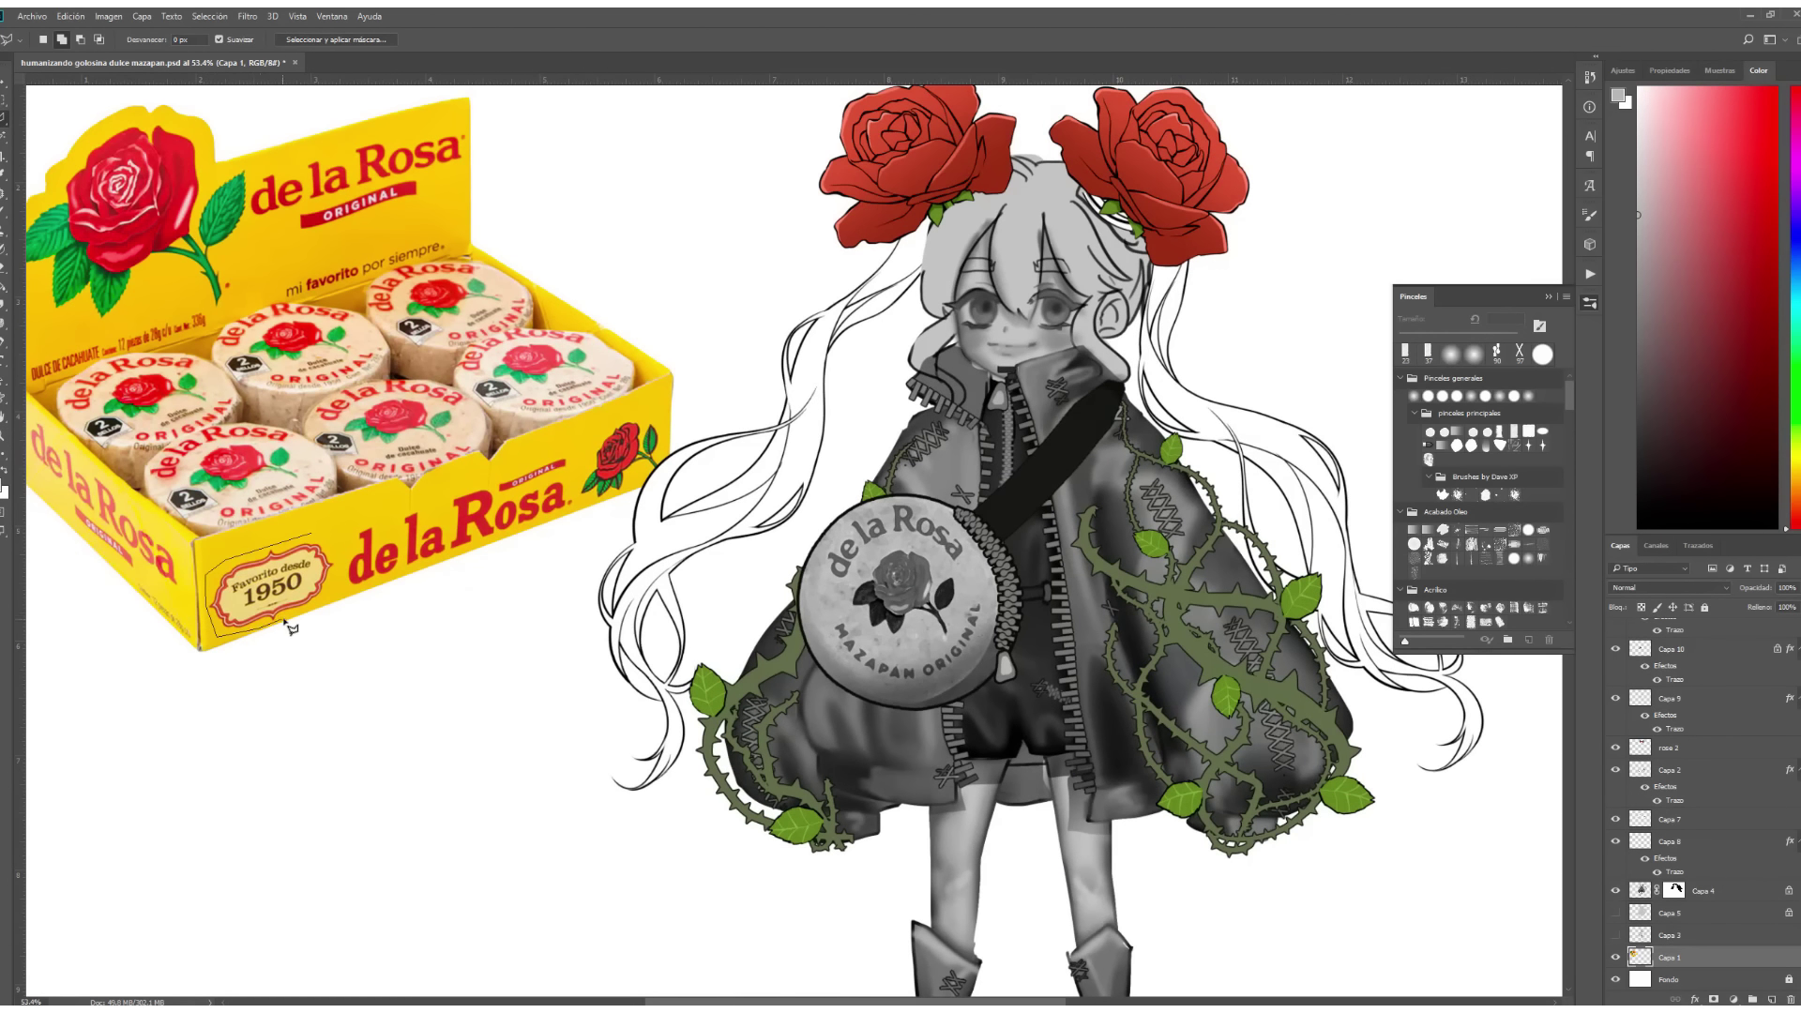
key(ctrl+c)
key(ctrl+v)
key(ctrl+t)
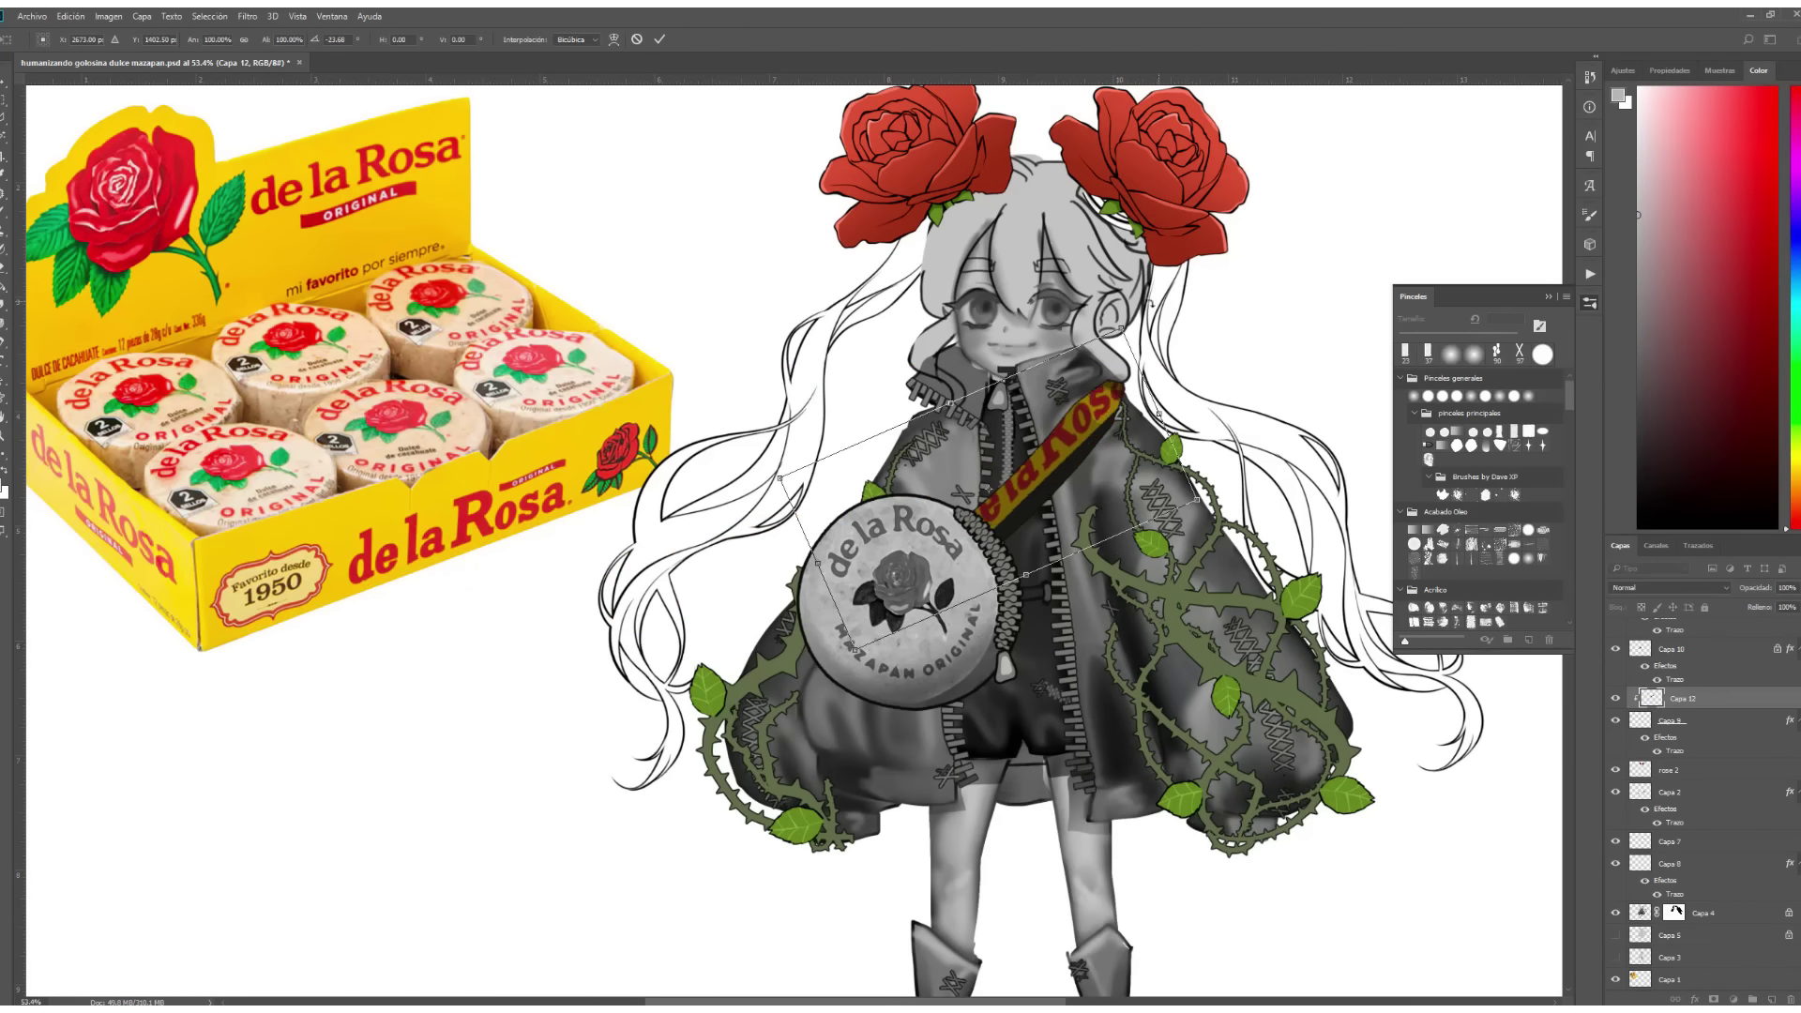
drag(1163, 366, 1141, 406)
key(Return)
Set the label layer's blending mode to Soft Light after trying Overlay.
click(1618, 587)
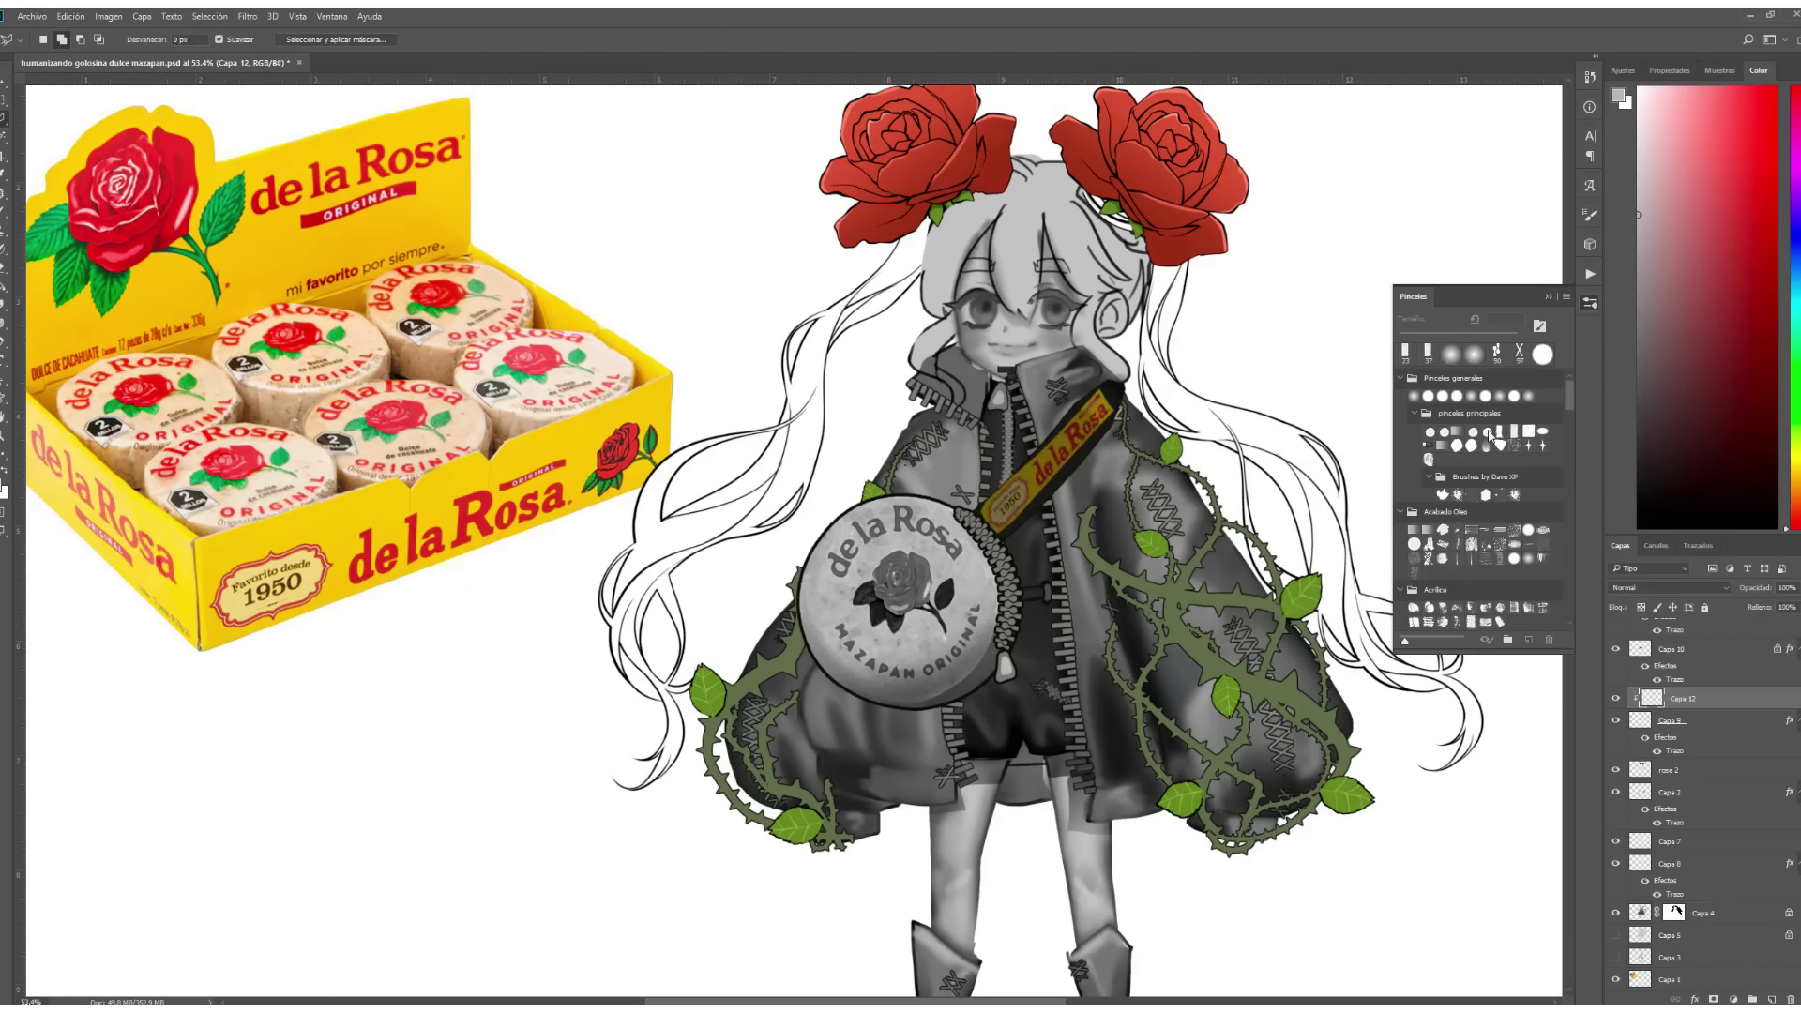
scroll(1618, 591, down, 2)
click(1670, 587)
click(1632, 728)
key(ctrl+u)
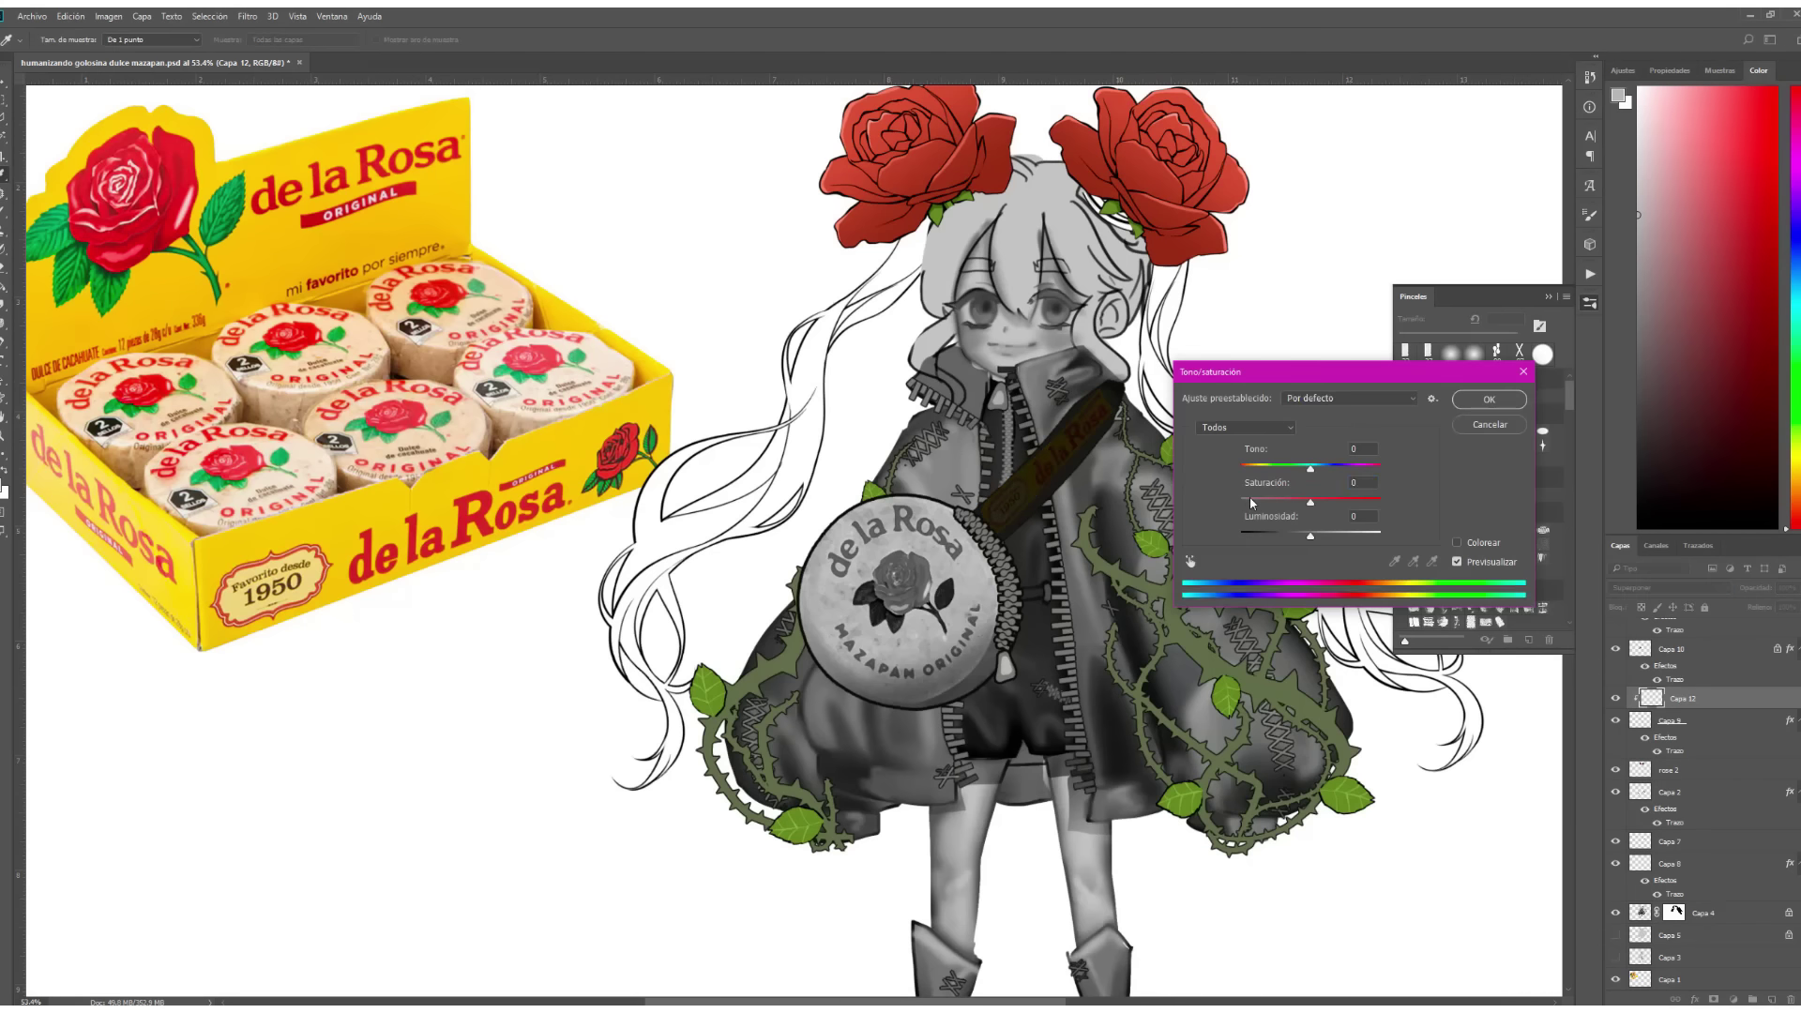
key(Escape)
click(1648, 587)
click(1625, 737)
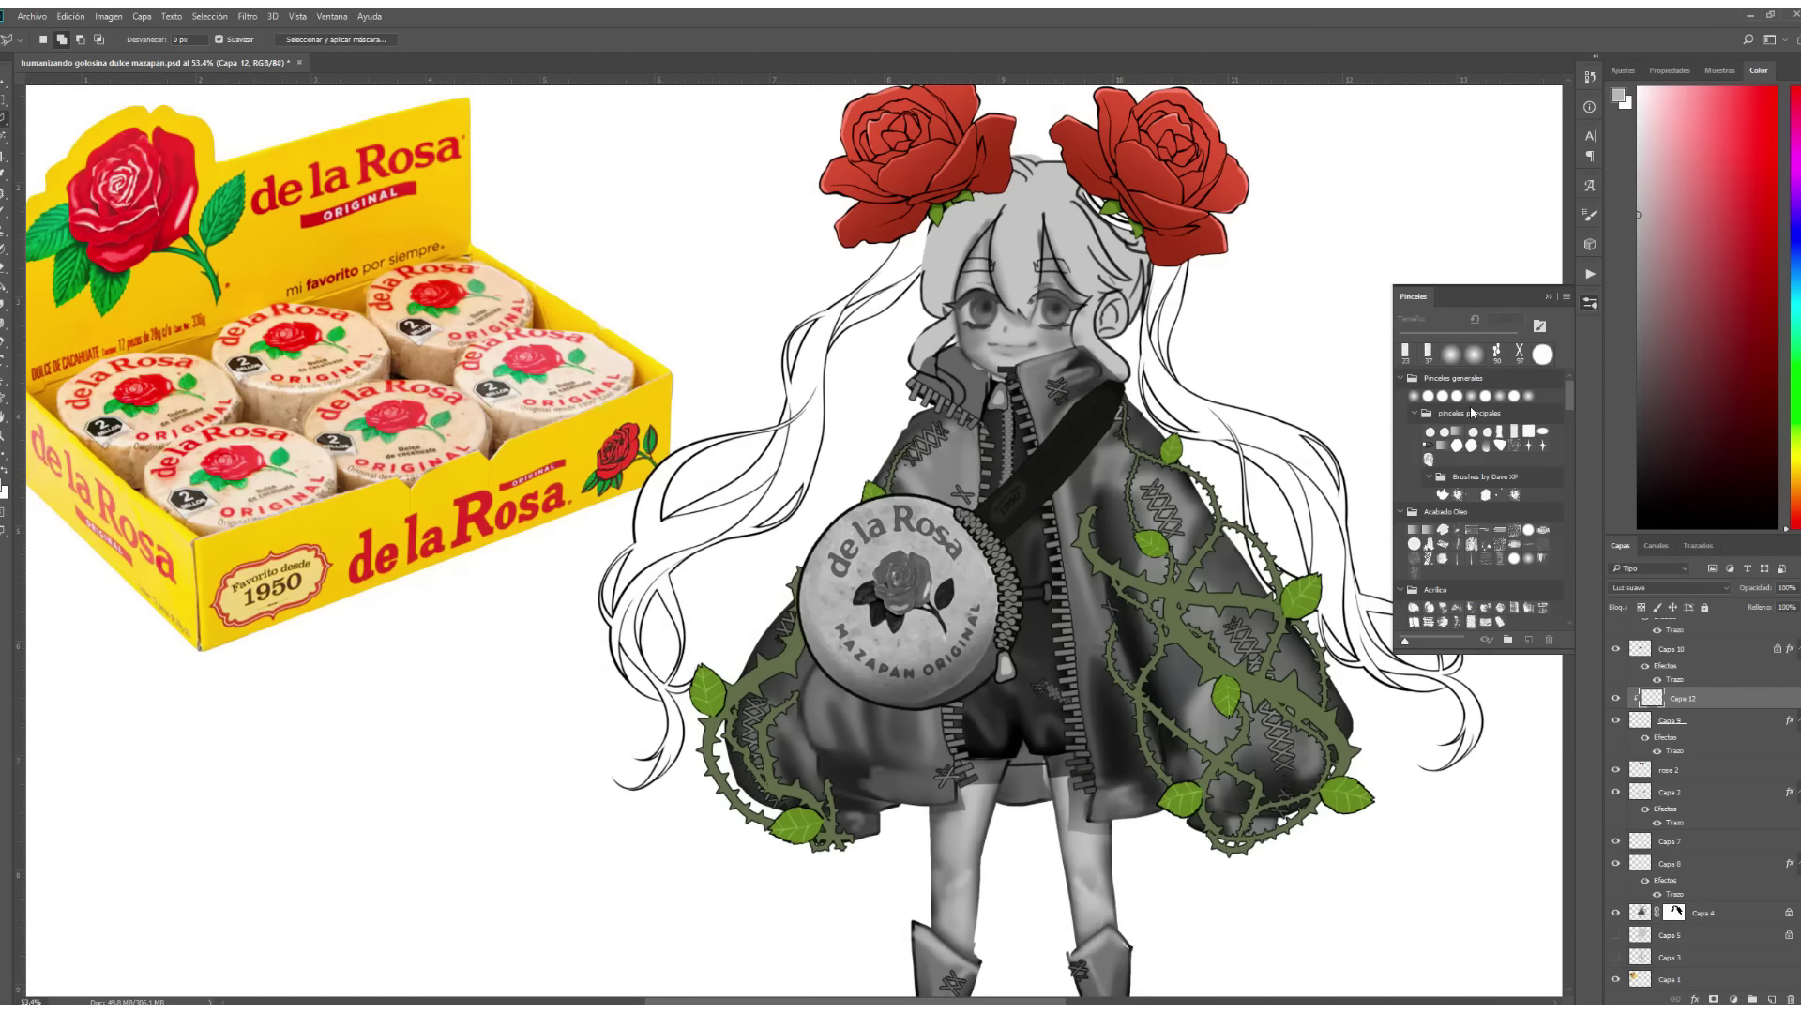
Erase the dark shading around the 1950 label's edges.
scroll(1032, 488, up, 3)
key(e)
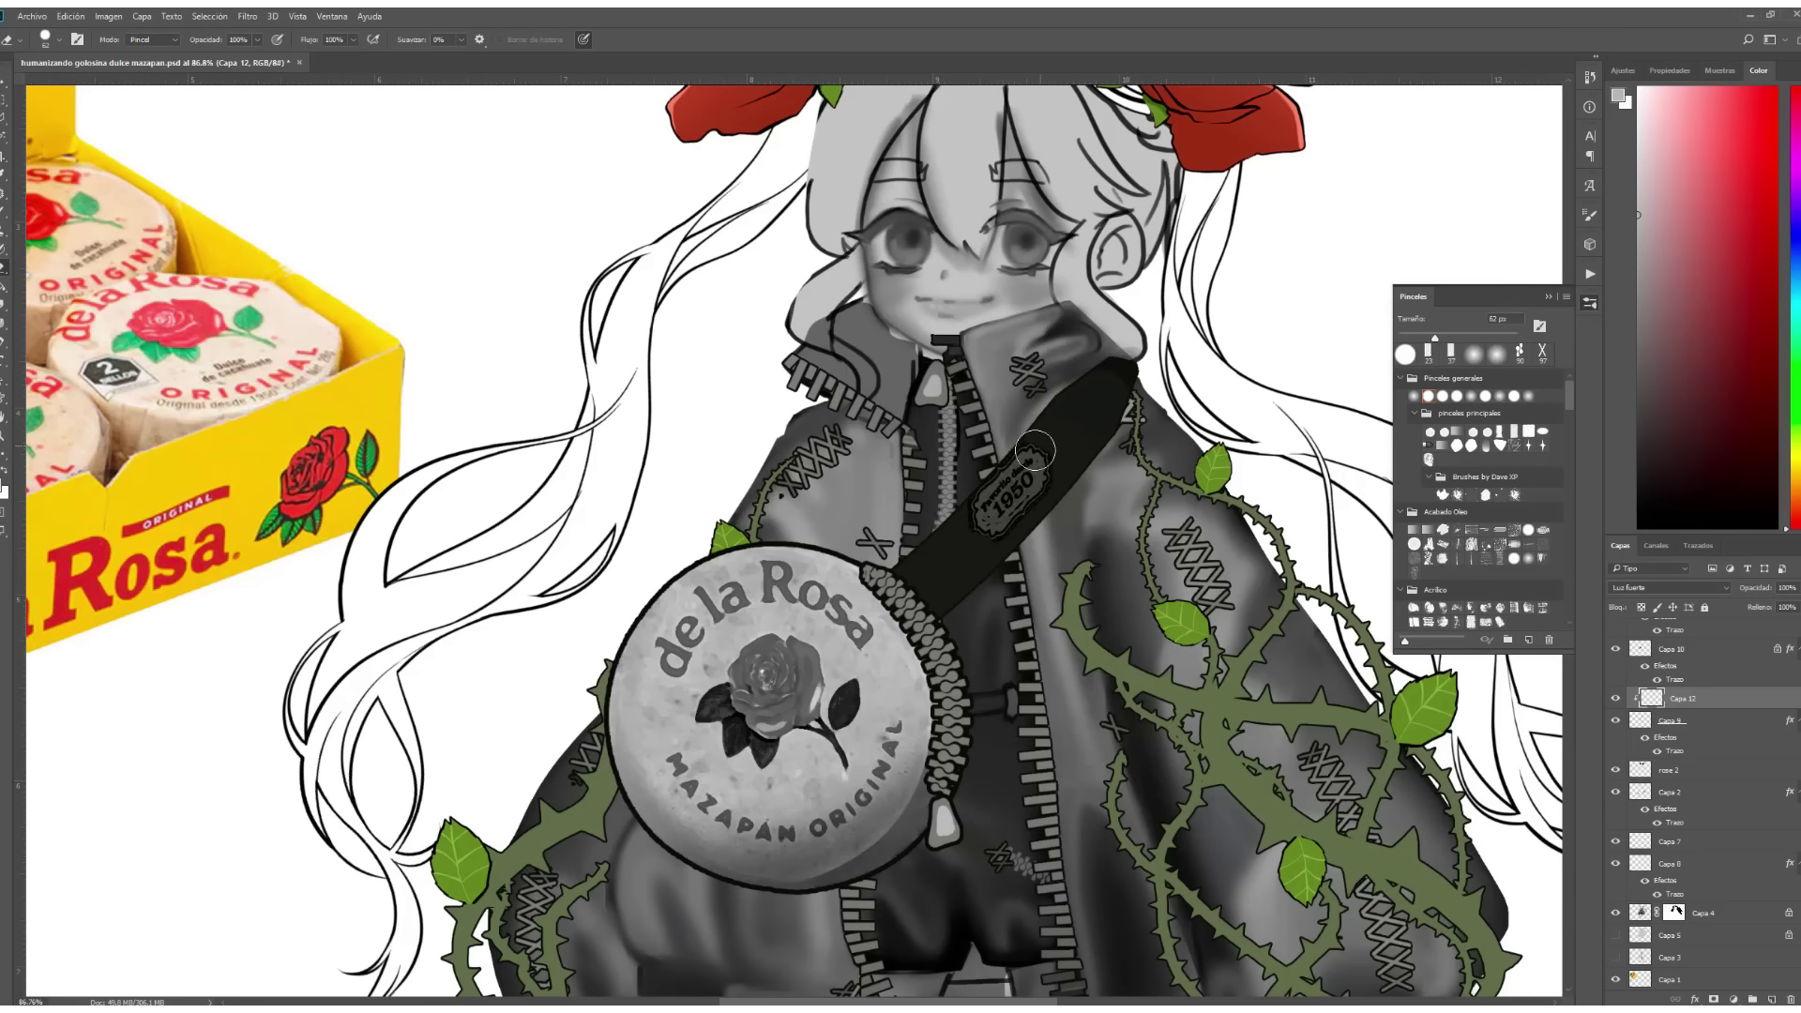
drag(1035, 452, 1068, 480)
key(v)
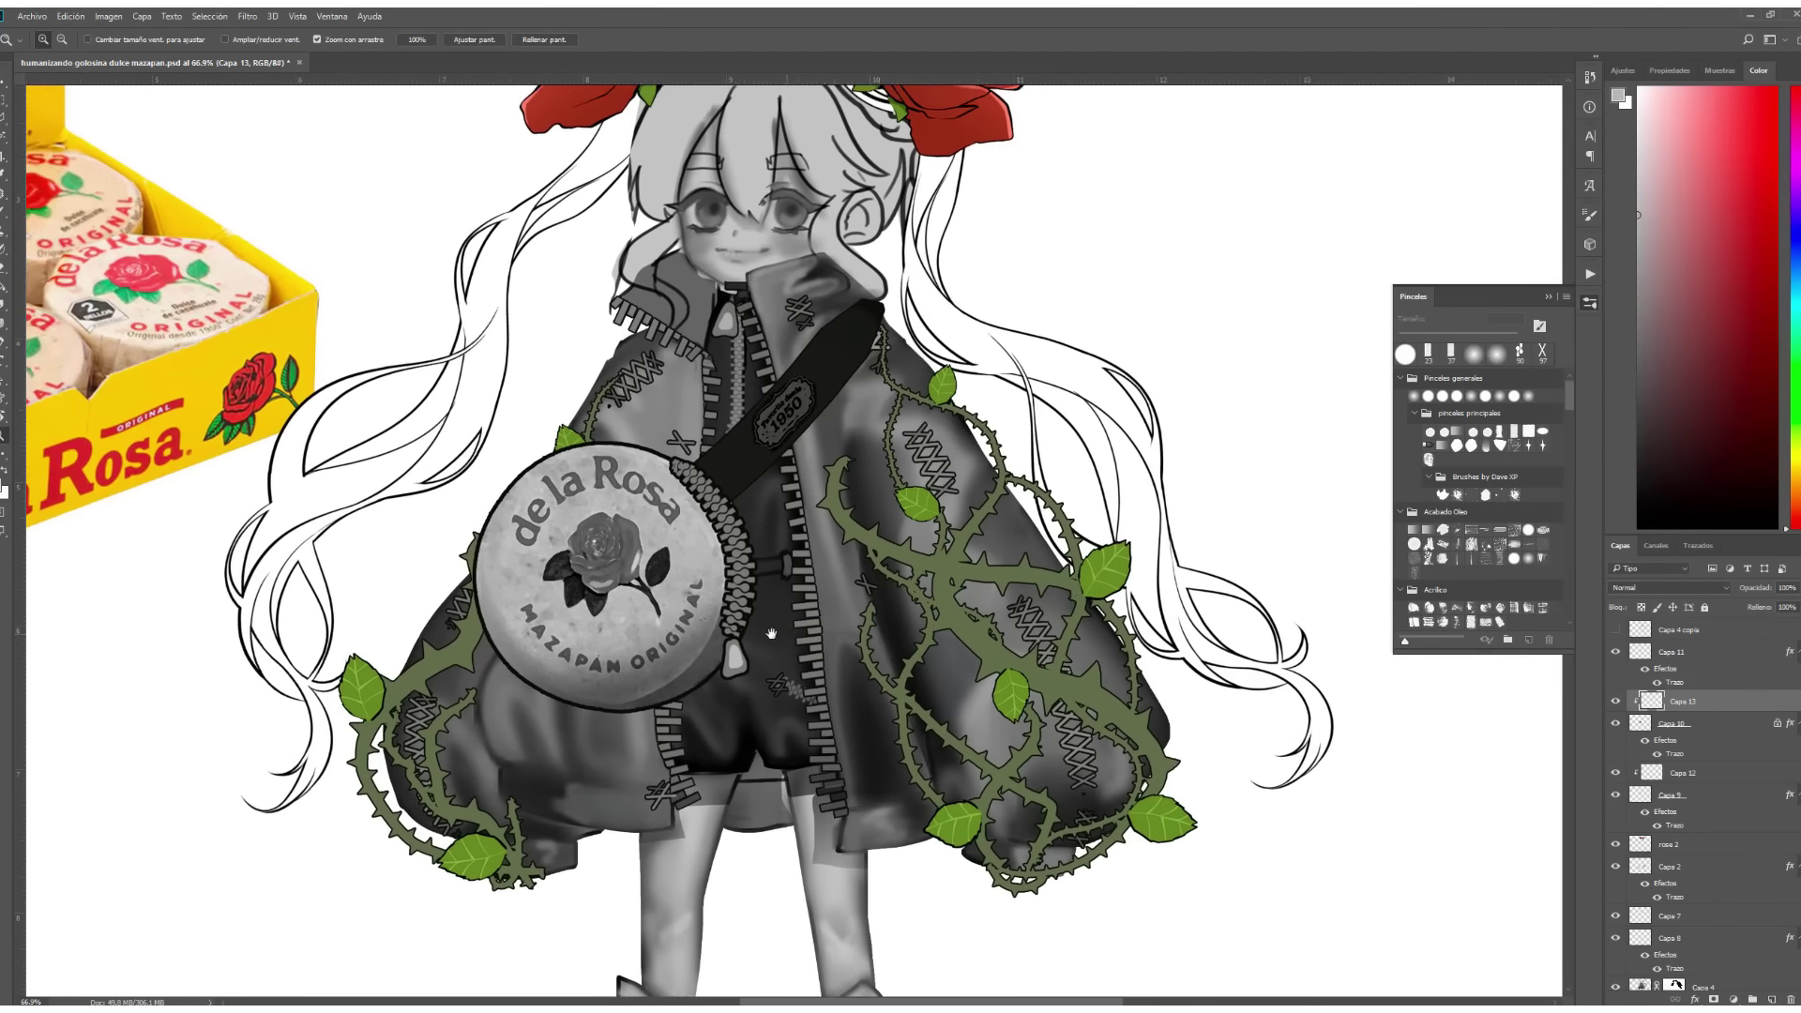
Duplicate the badge layer, lock its transparency, and smear away the lettering and rose.
drag(771, 634, 718, 620)
key(b)
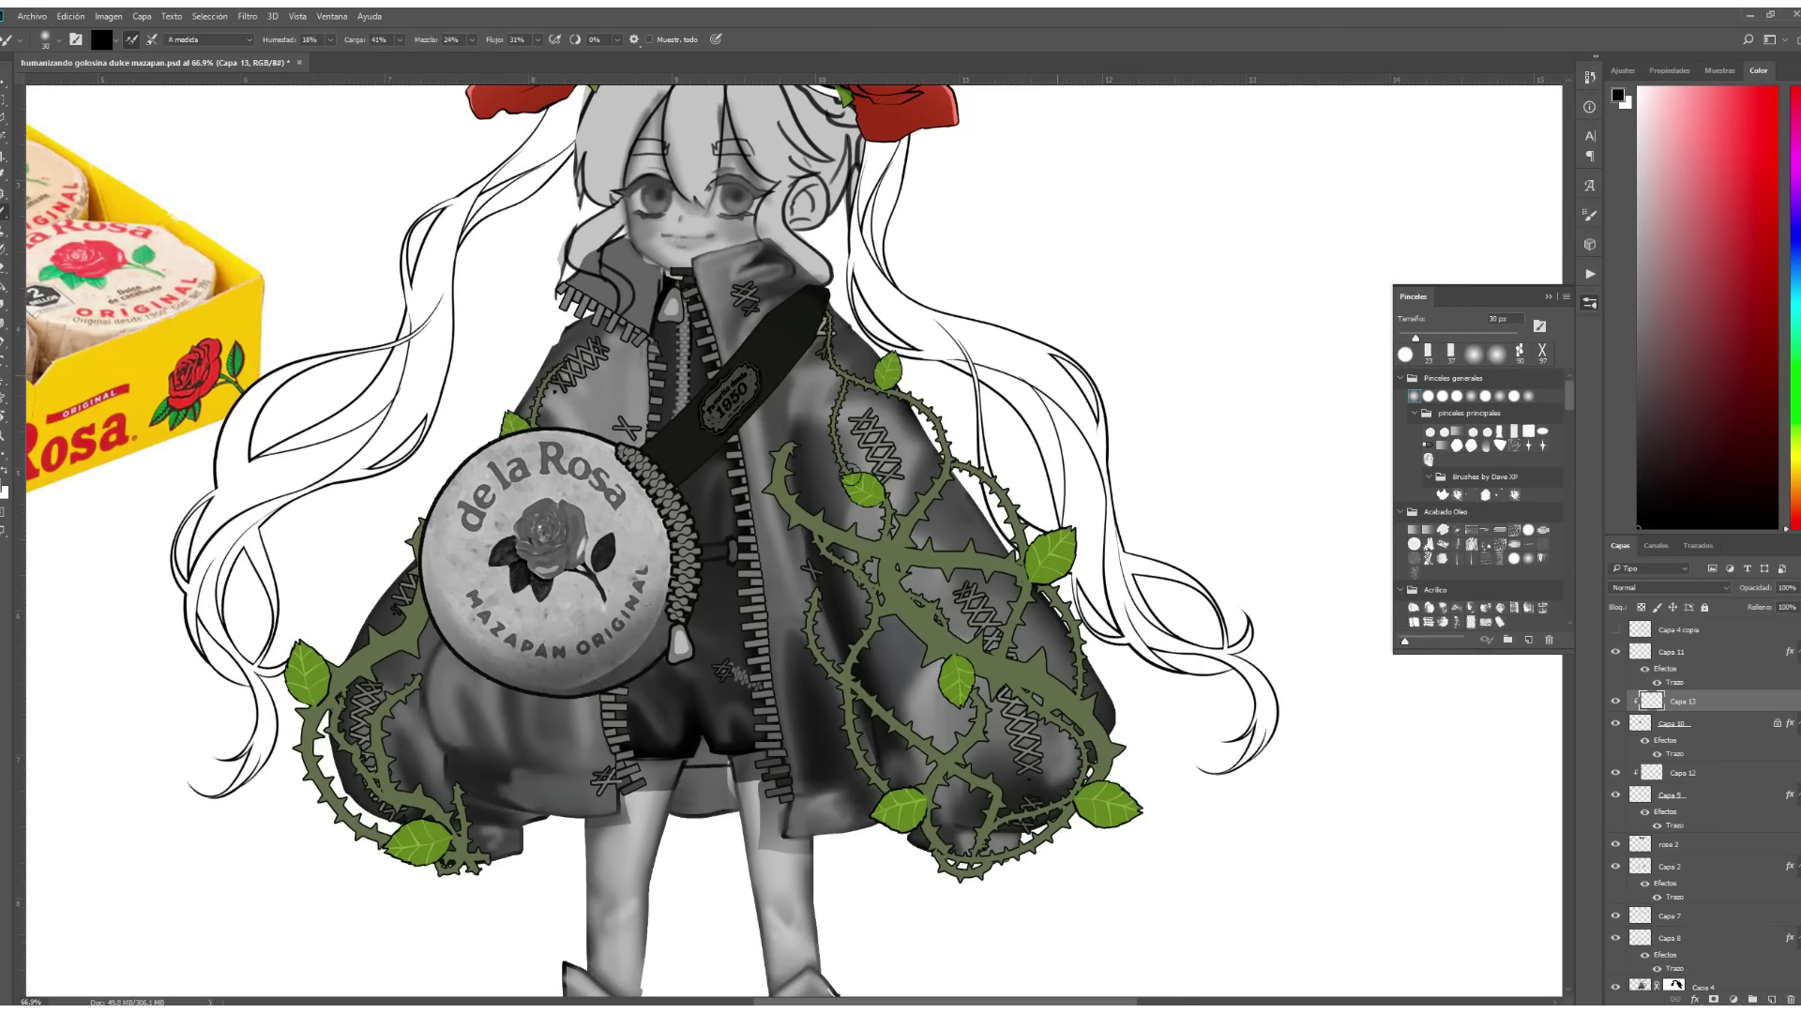
key(ctrl+e)
click(1641, 607)
mouse_move(559, 662)
mouse_down()
mouse_move(530, 609)
mouse_move(610, 554)
mouse_move(600, 619)
mouse_up()
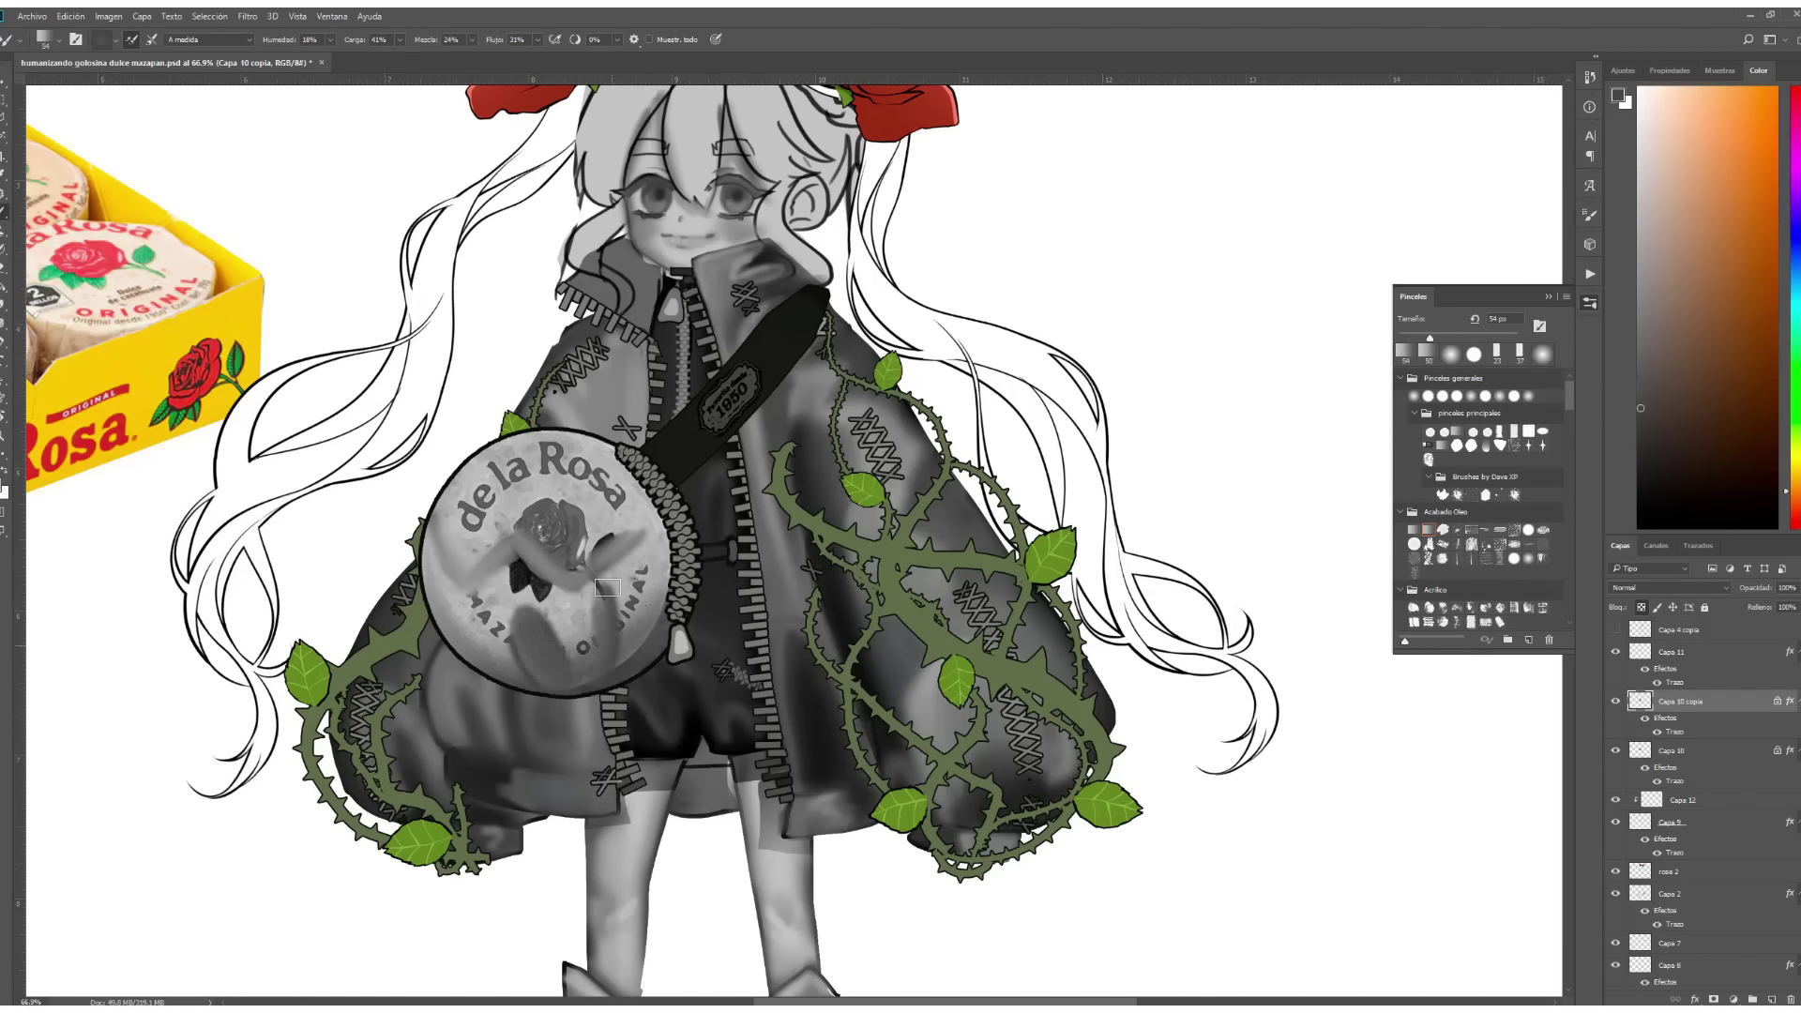
mouse_move(441, 619)
mouse_down()
mouse_move(629, 535)
mouse_move(487, 537)
mouse_move(601, 563)
mouse_move(581, 600)
mouse_move(657, 619)
mouse_up()
Smooth the badge copy's surface with sampled grey mixer-brush strokes.
alt+click(598, 615)
mouse_move(563, 671)
mouse_down()
mouse_move(591, 601)
mouse_move(525, 581)
mouse_move(610, 544)
mouse_up()
drag(525, 647, 638, 600)
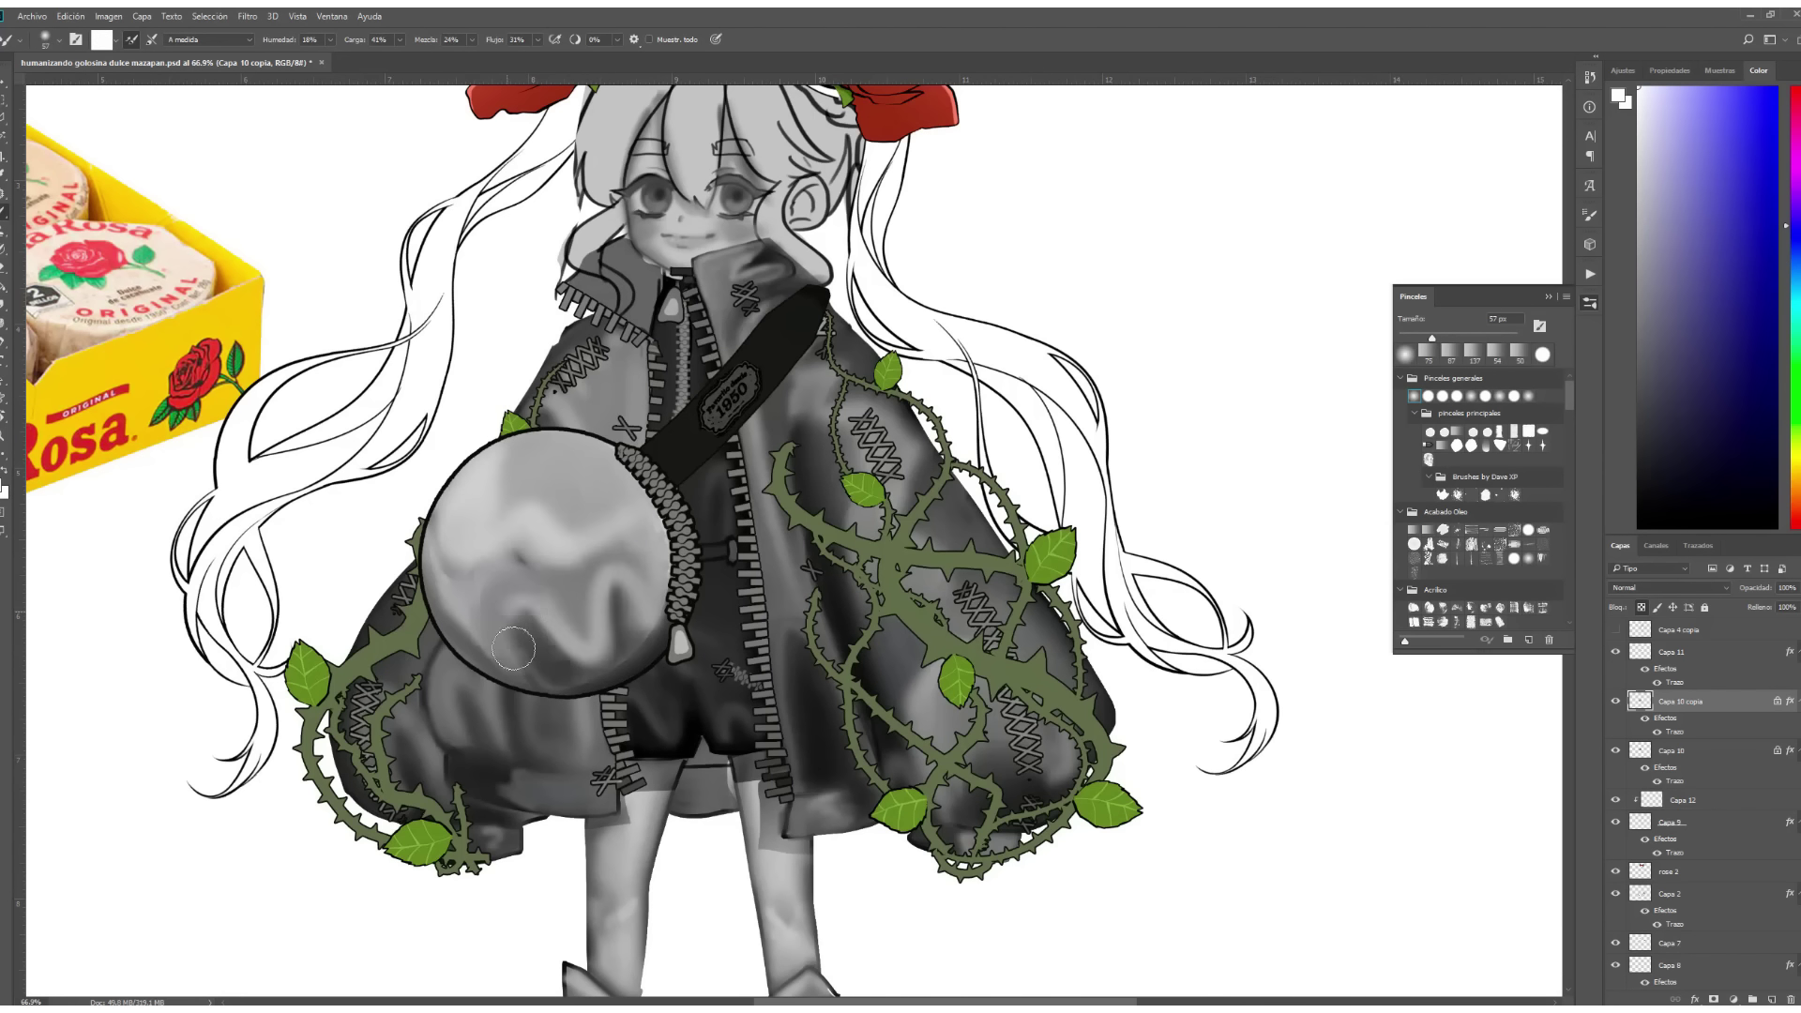
alt+click(563, 647)
key([)
key([)
mouse_move(487, 619)
mouse_down()
mouse_move(439, 595)
mouse_move(474, 558)
mouse_move(600, 530)
mouse_up()
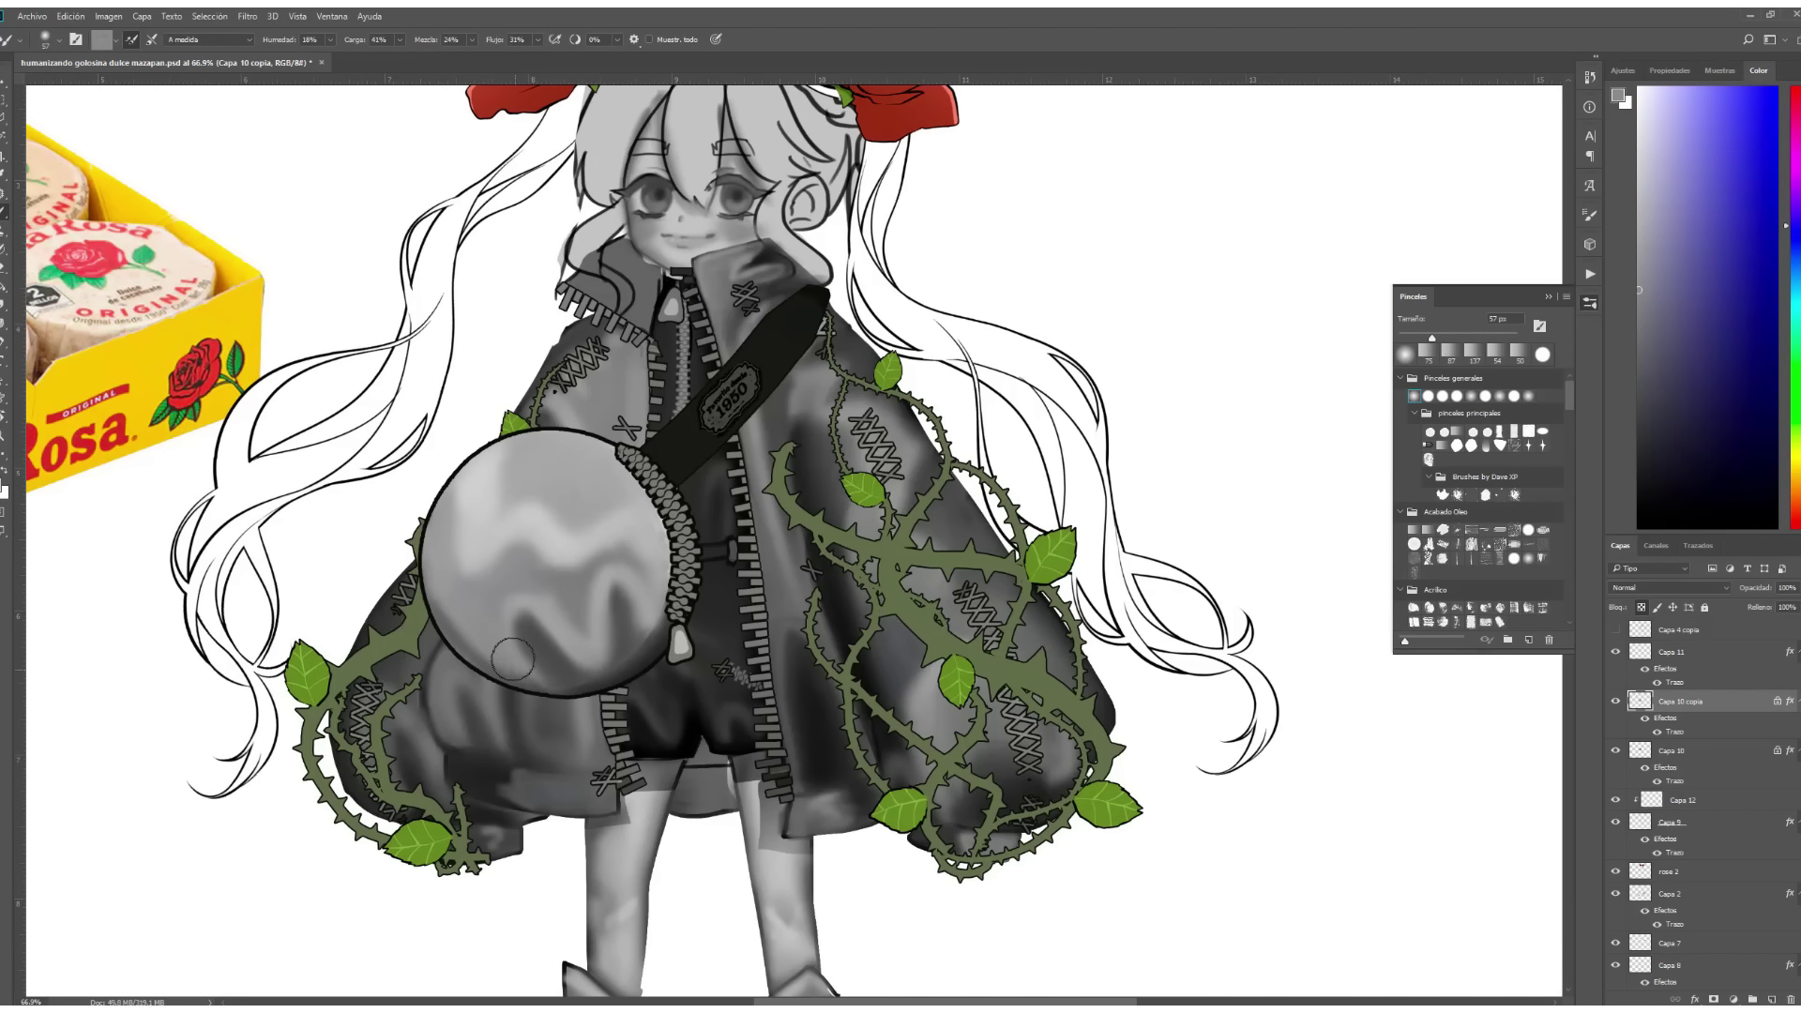
drag(488, 662, 544, 647)
Paint white highlights across the smeared bag with a larger brush.
key([)
key([)
alt+click(634, 622)
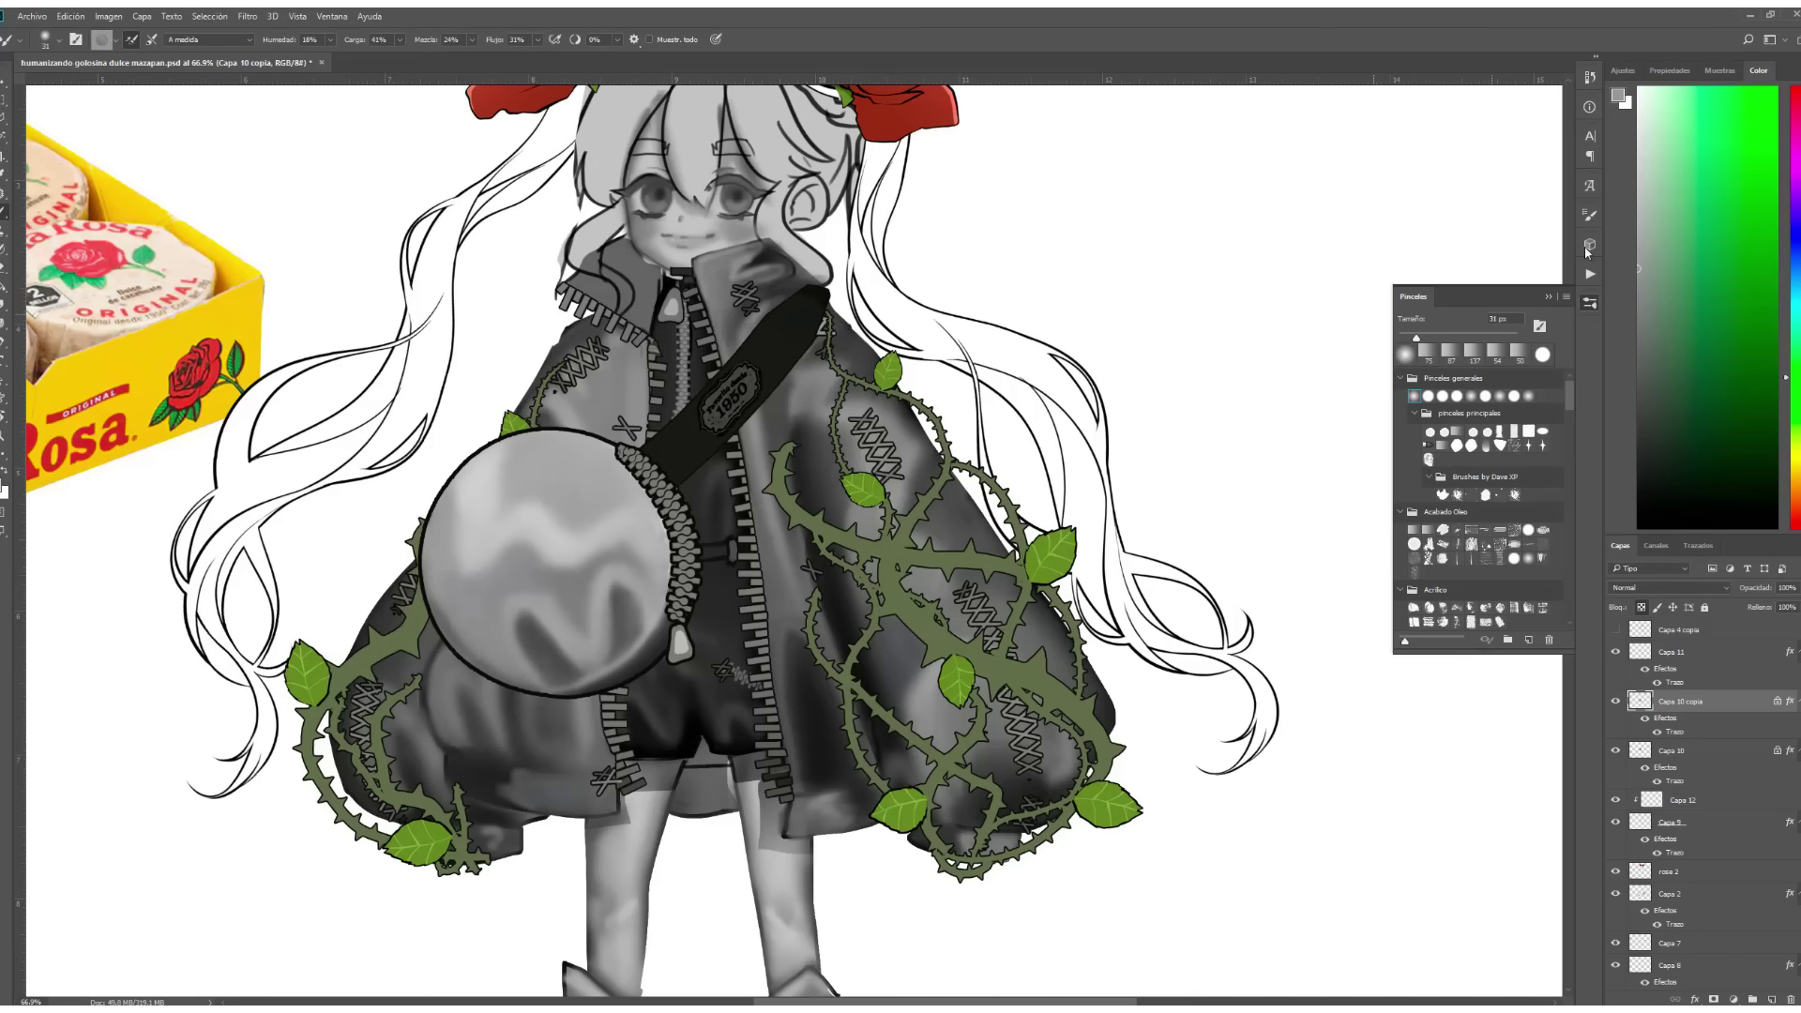
key(])
key(])
key(])
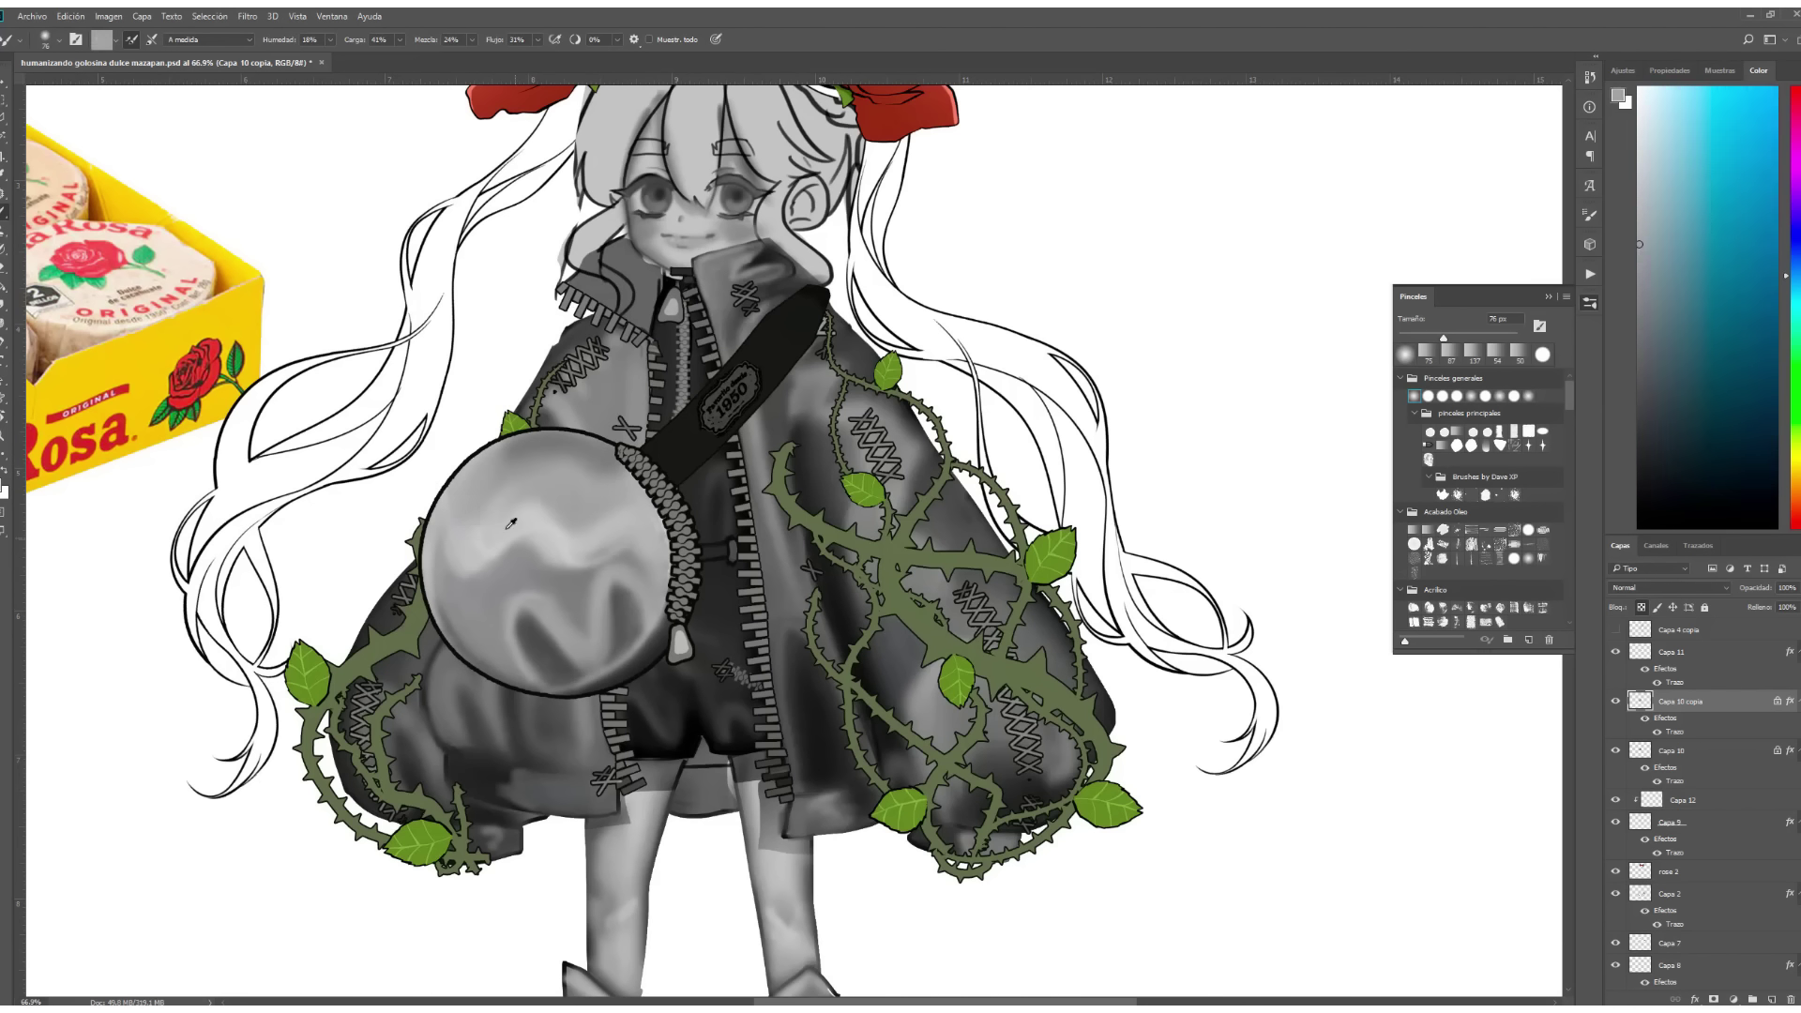
alt+click(498, 488)
key(])
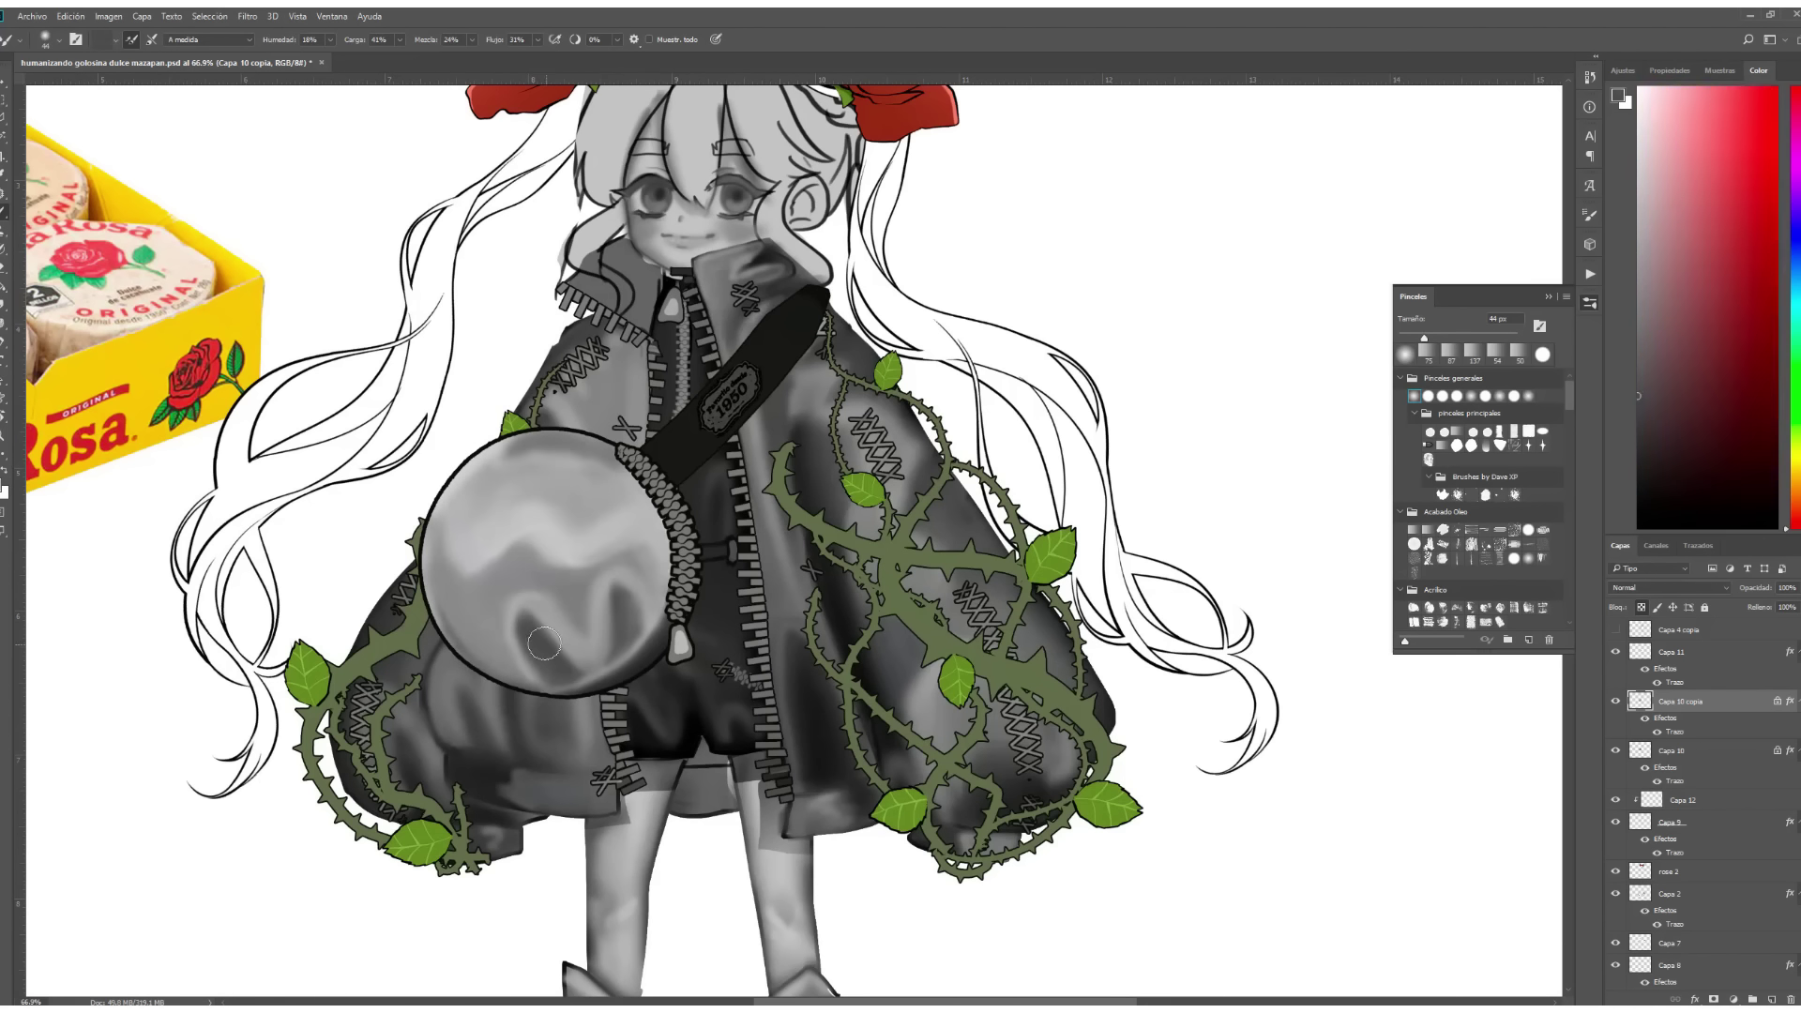
drag(600, 554, 526, 675)
Place the smeared copy under the badge, set Overlay at about half fill, and merge the layers.
drag(1693, 718, 1694, 779)
scroll(1687, 589, down, 19)
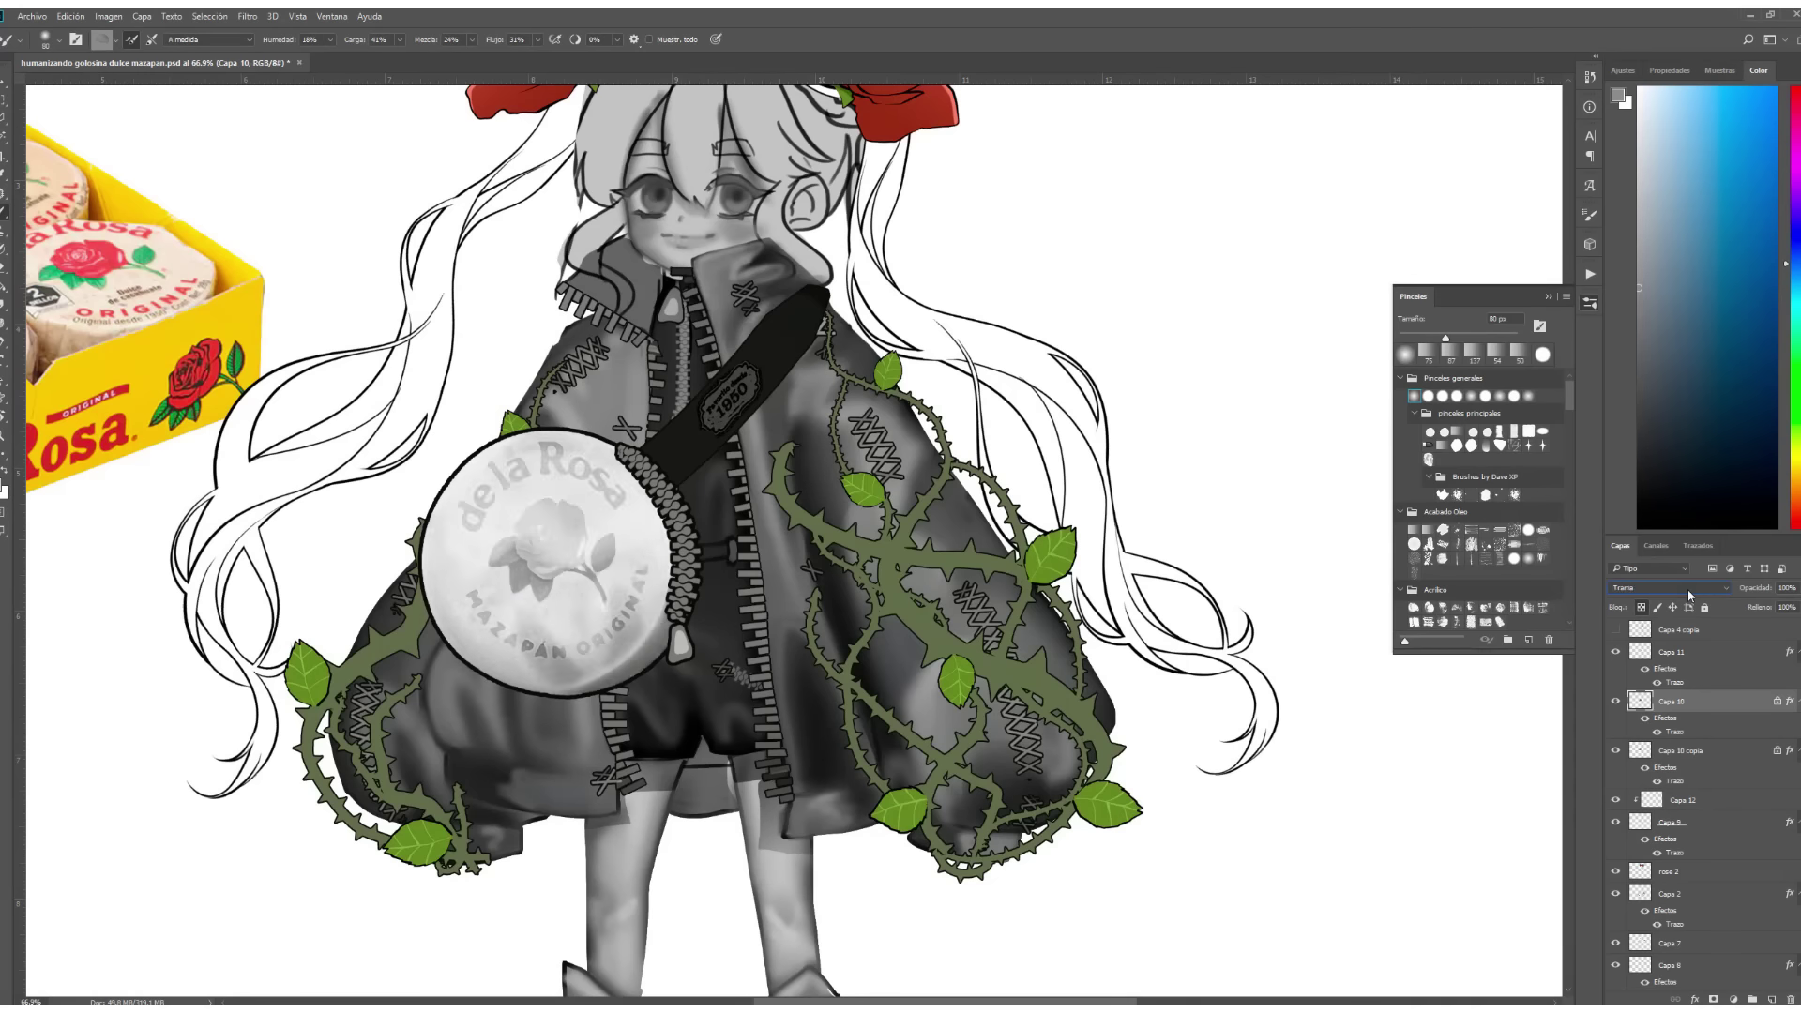
click(1687, 589)
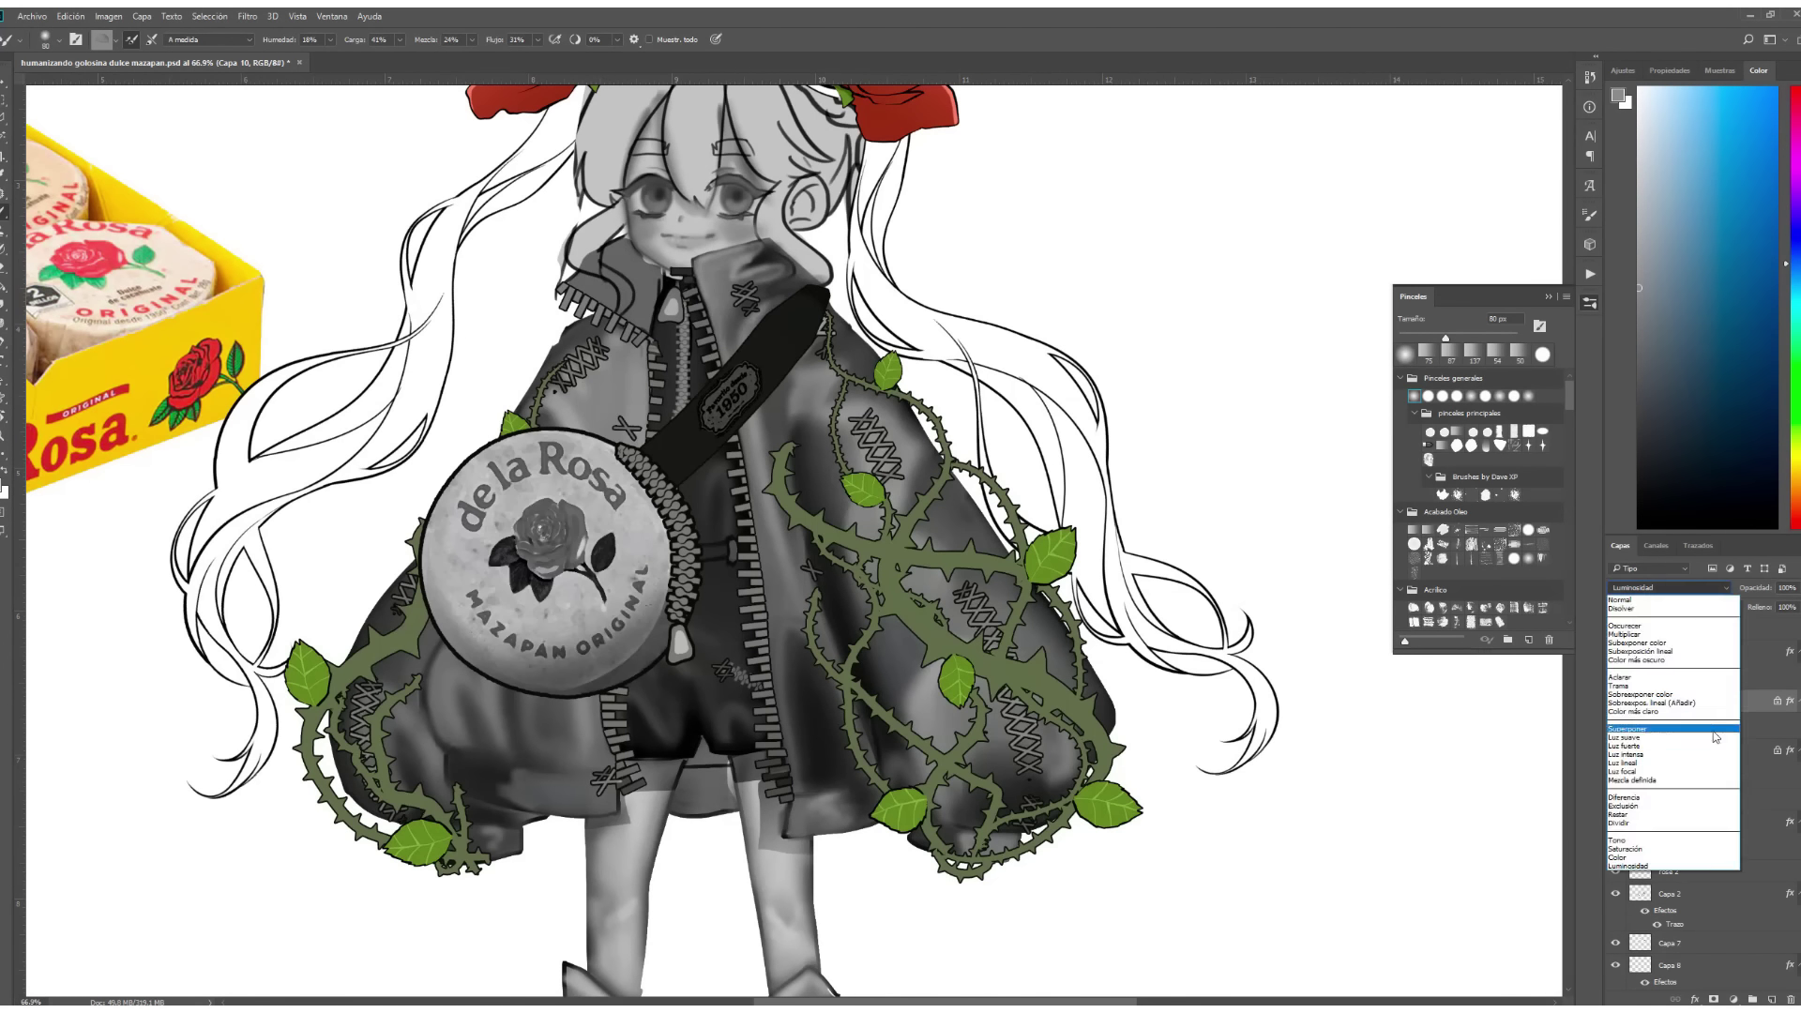
click(1679, 722)
drag(1795, 624, 1774, 623)
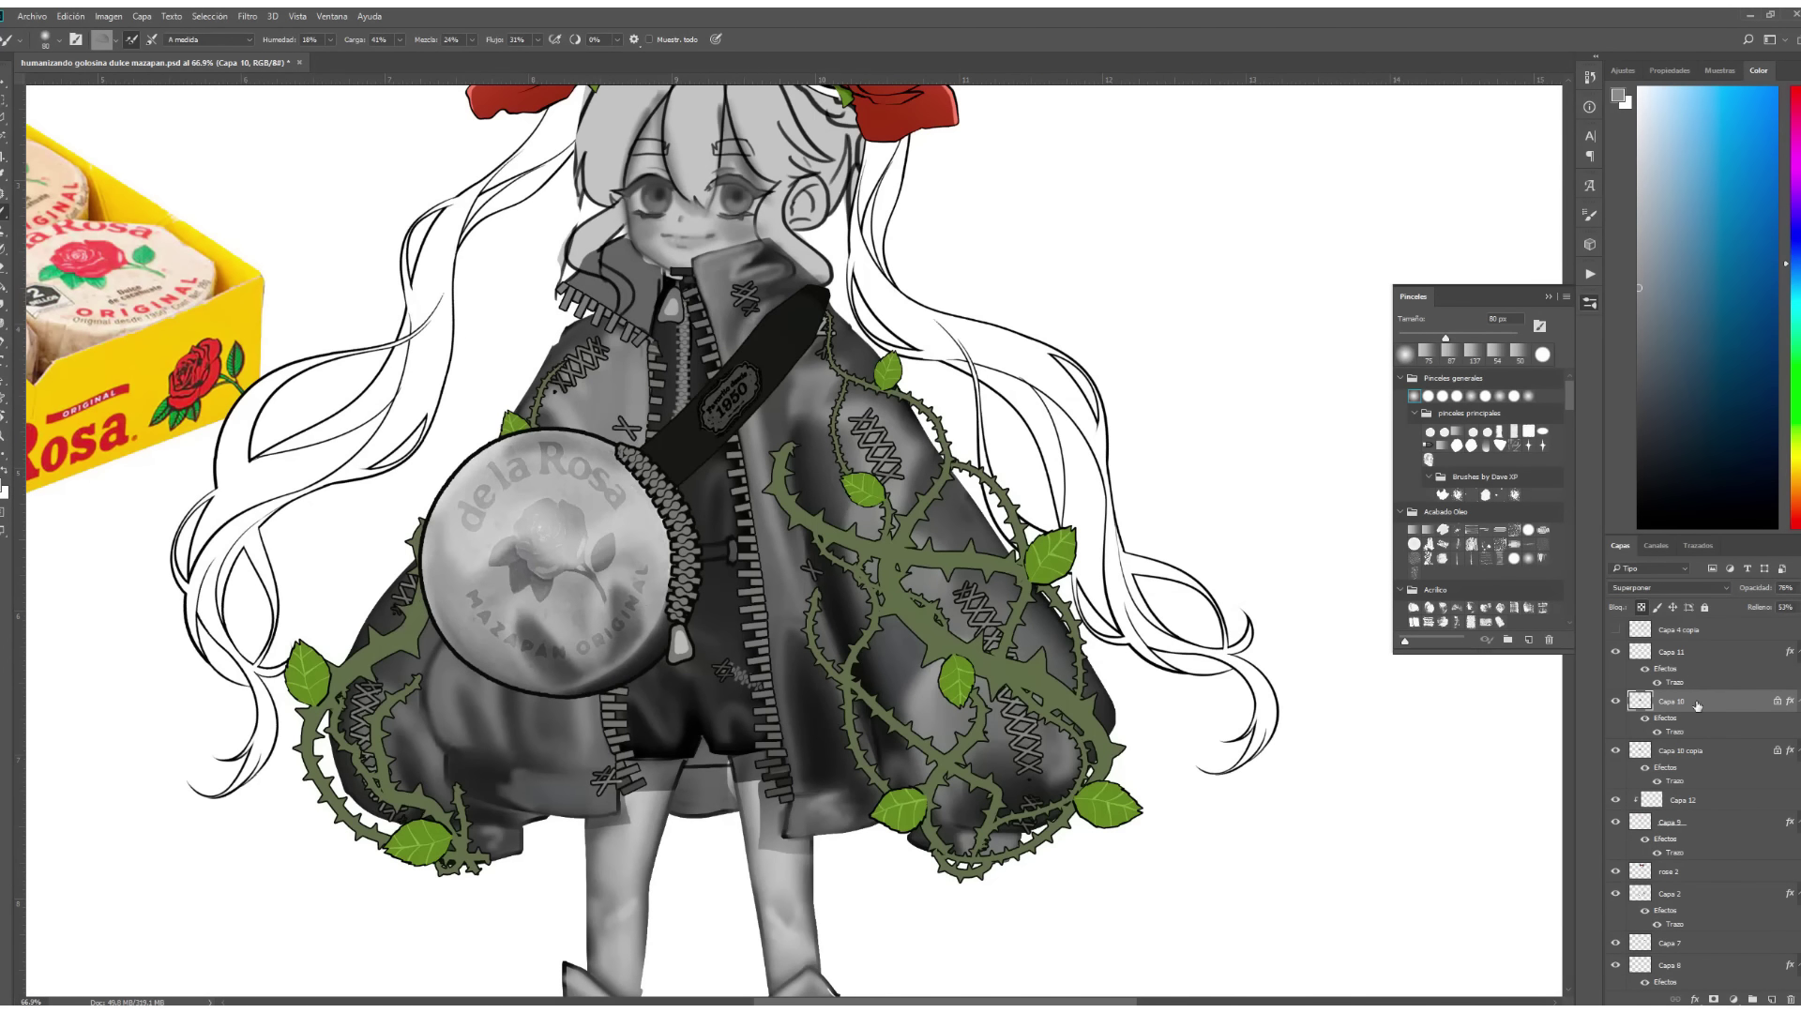
right_click(1689, 704)
click(1670, 312)
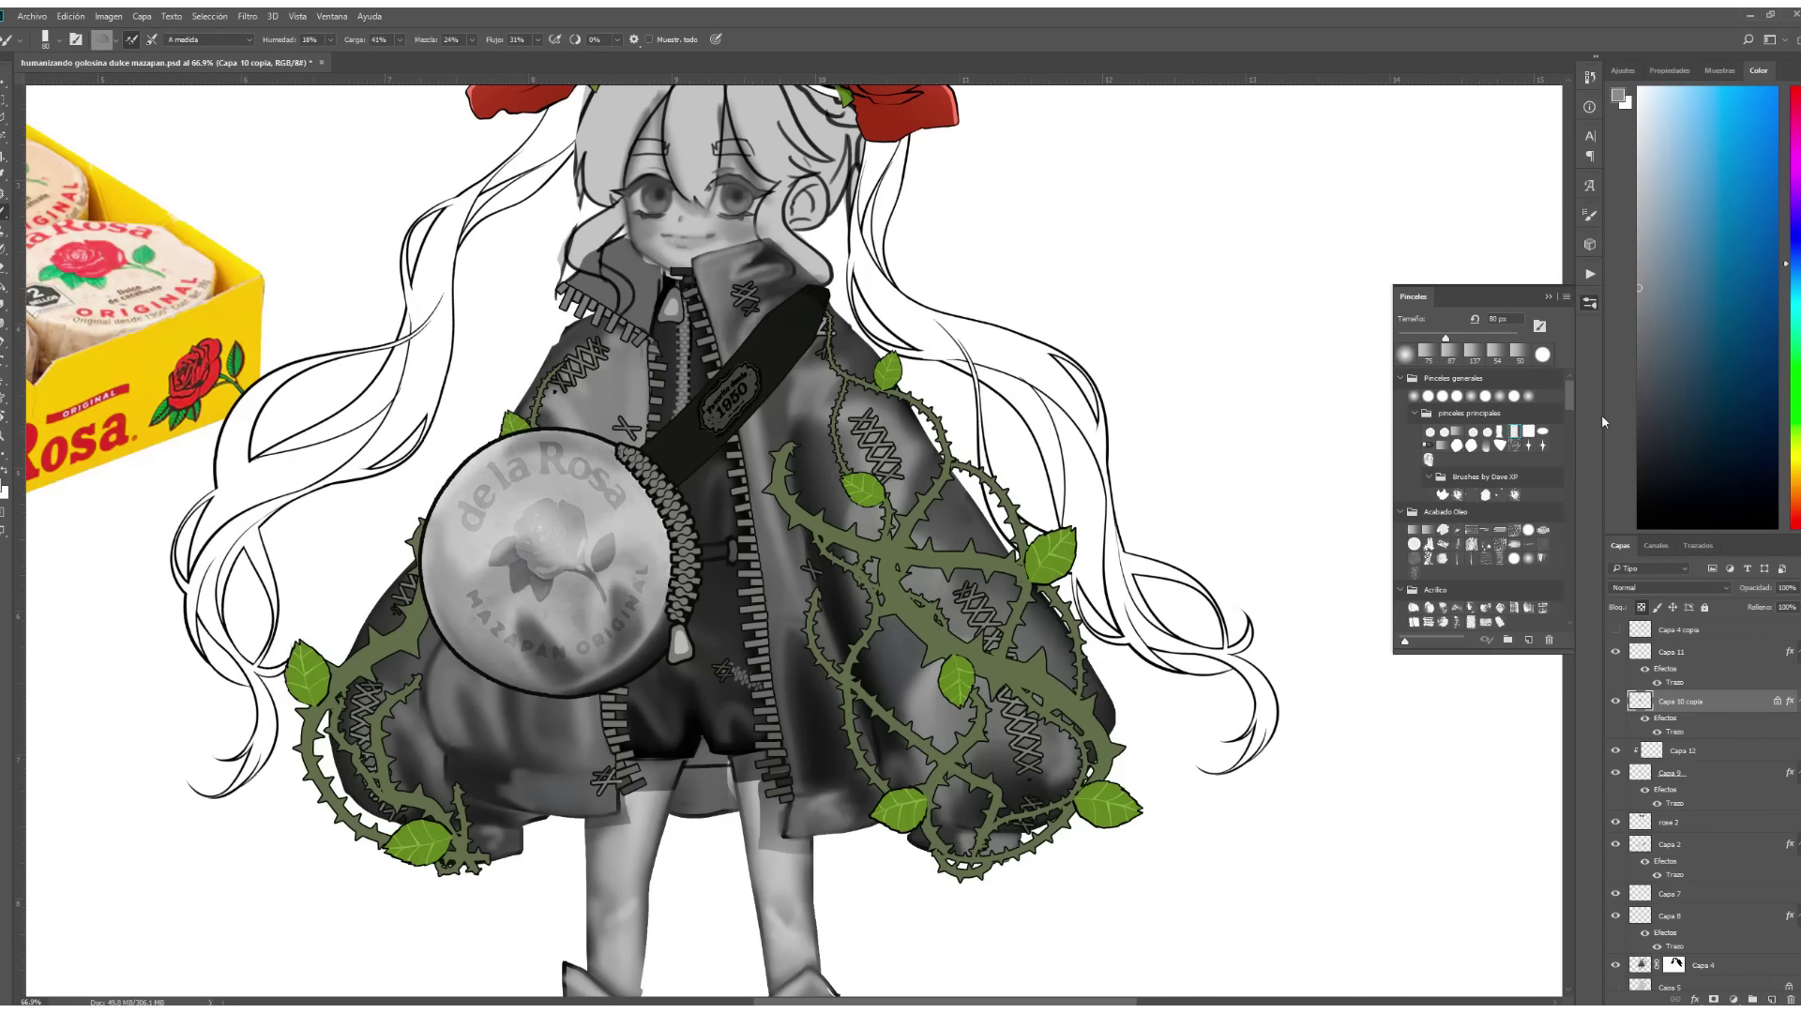
Zoom in on the coin bag and paint dark shading on the rose petal.
key(shift+b)
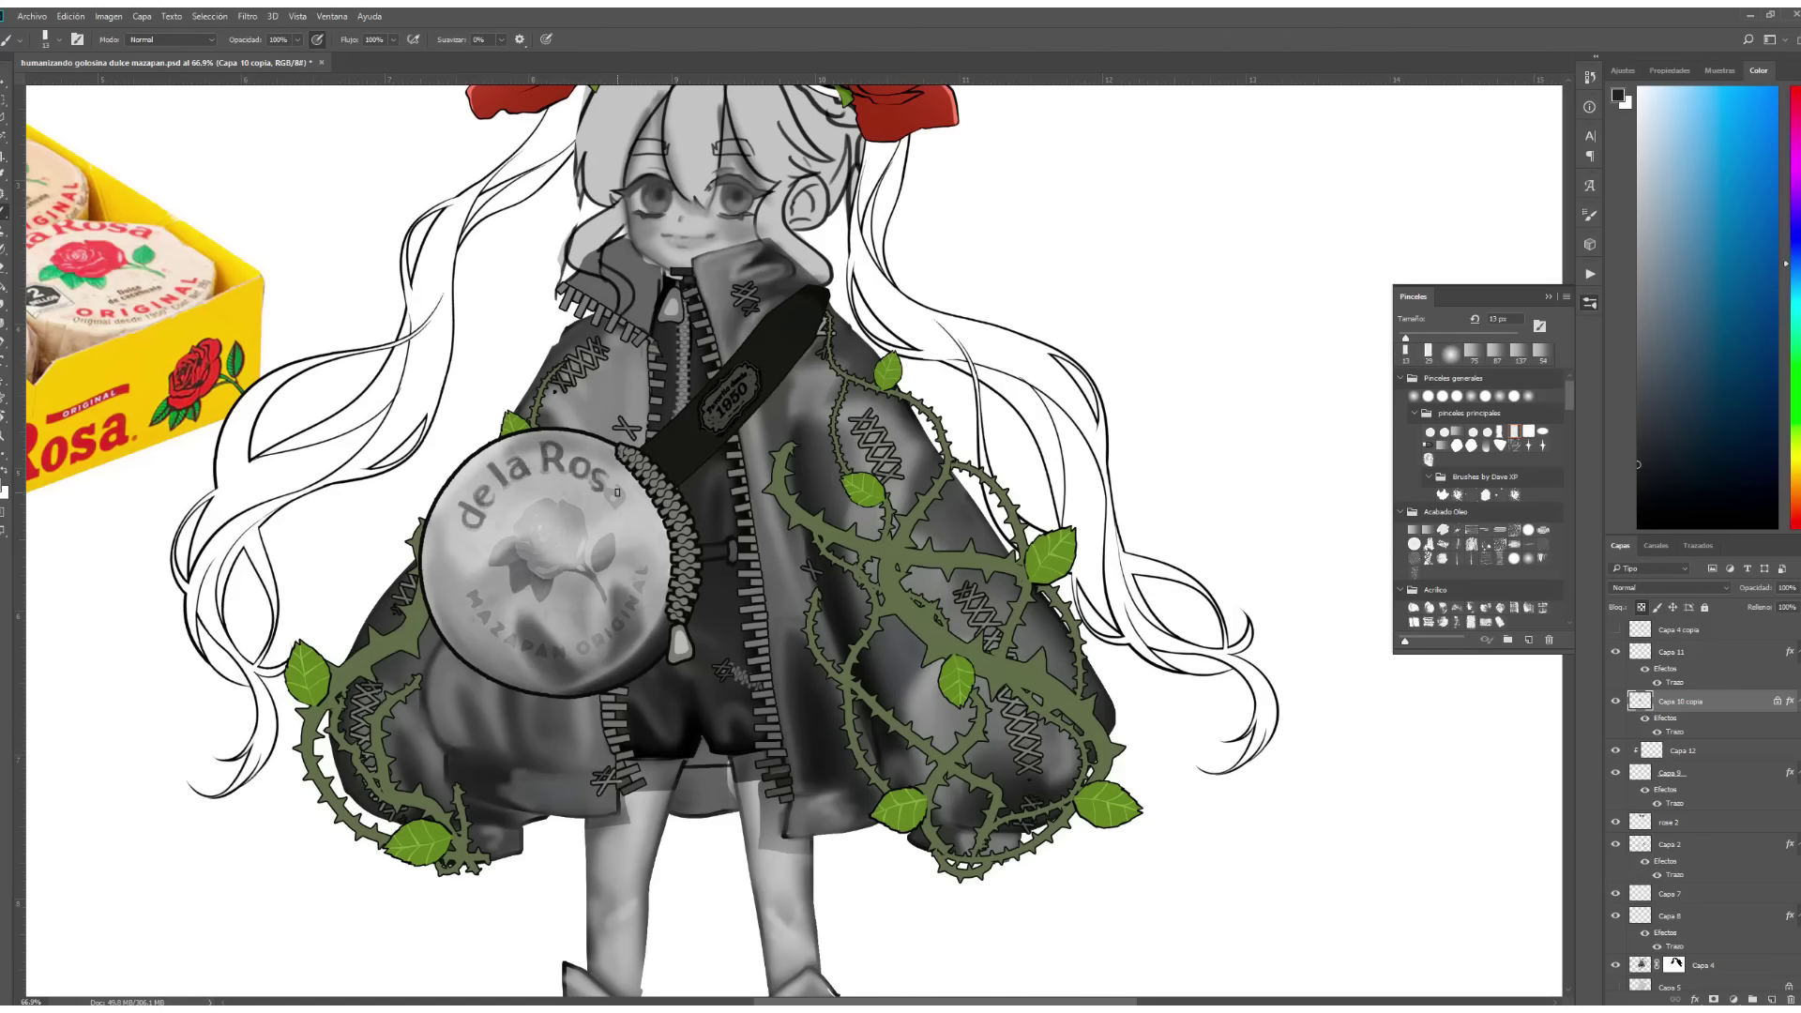
key(z)
drag(550, 537, 533, 435)
drag(581, 514, 625, 568)
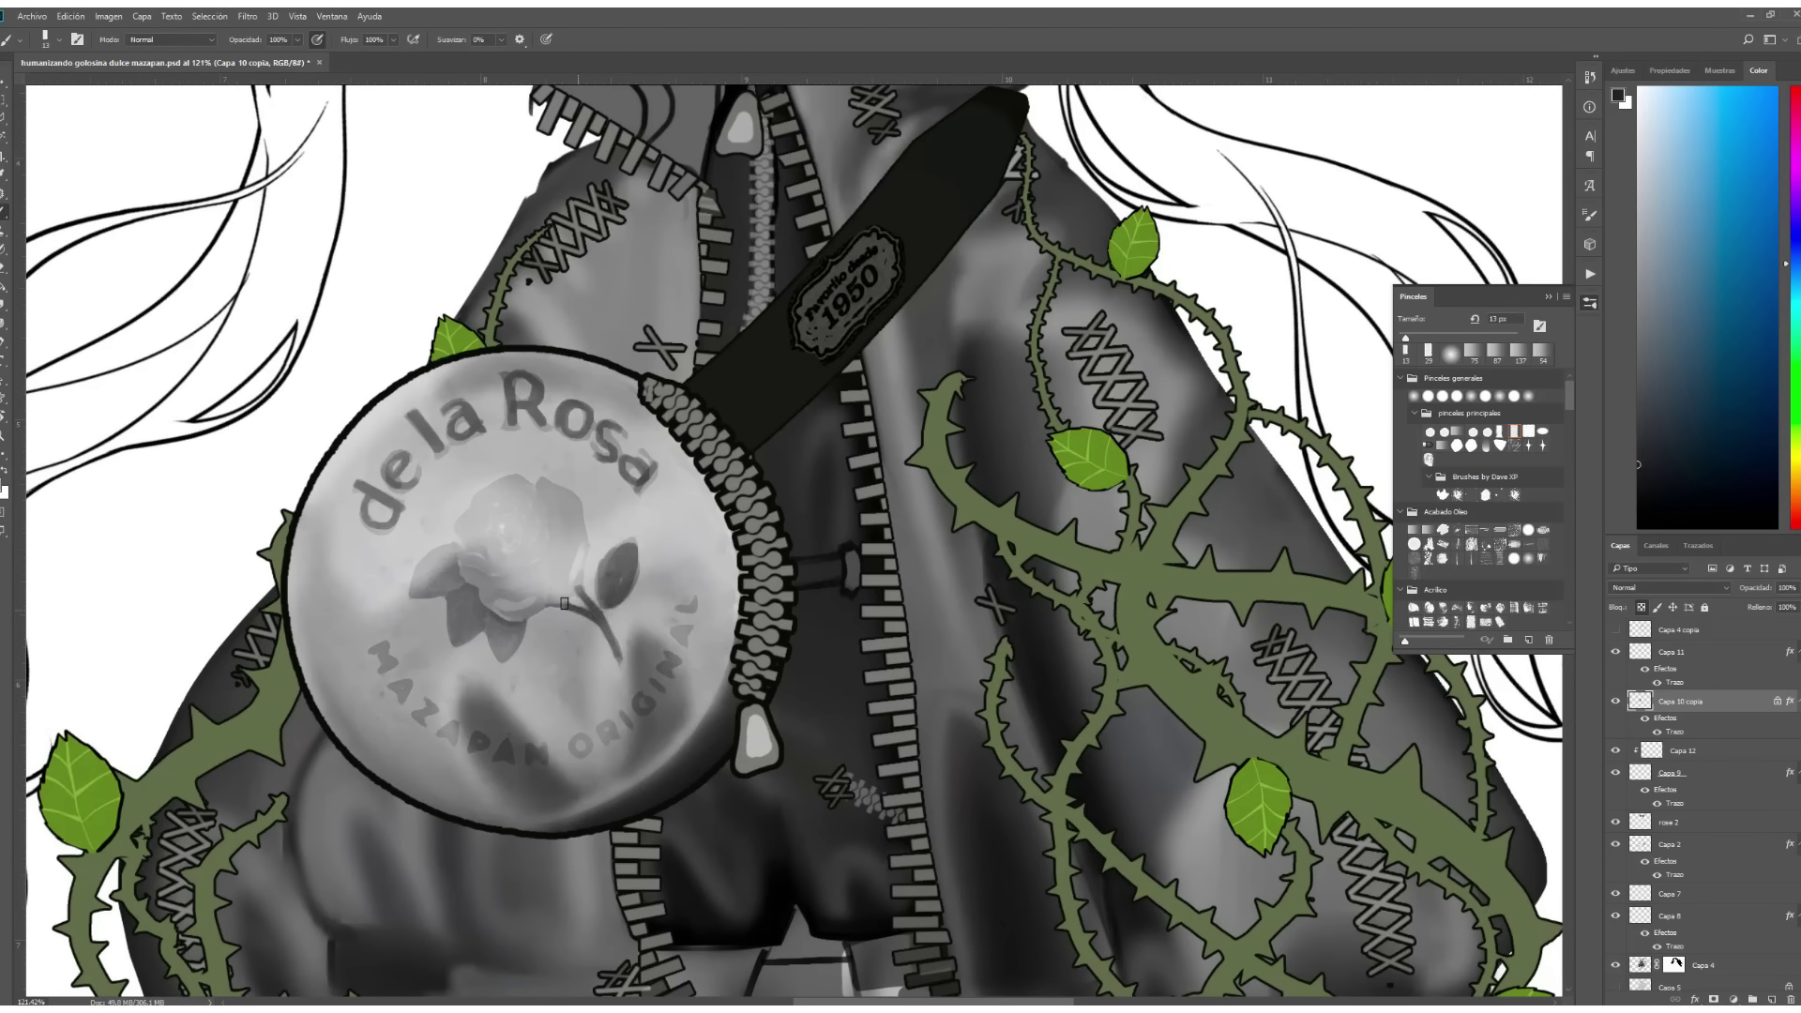
drag(574, 495, 539, 600)
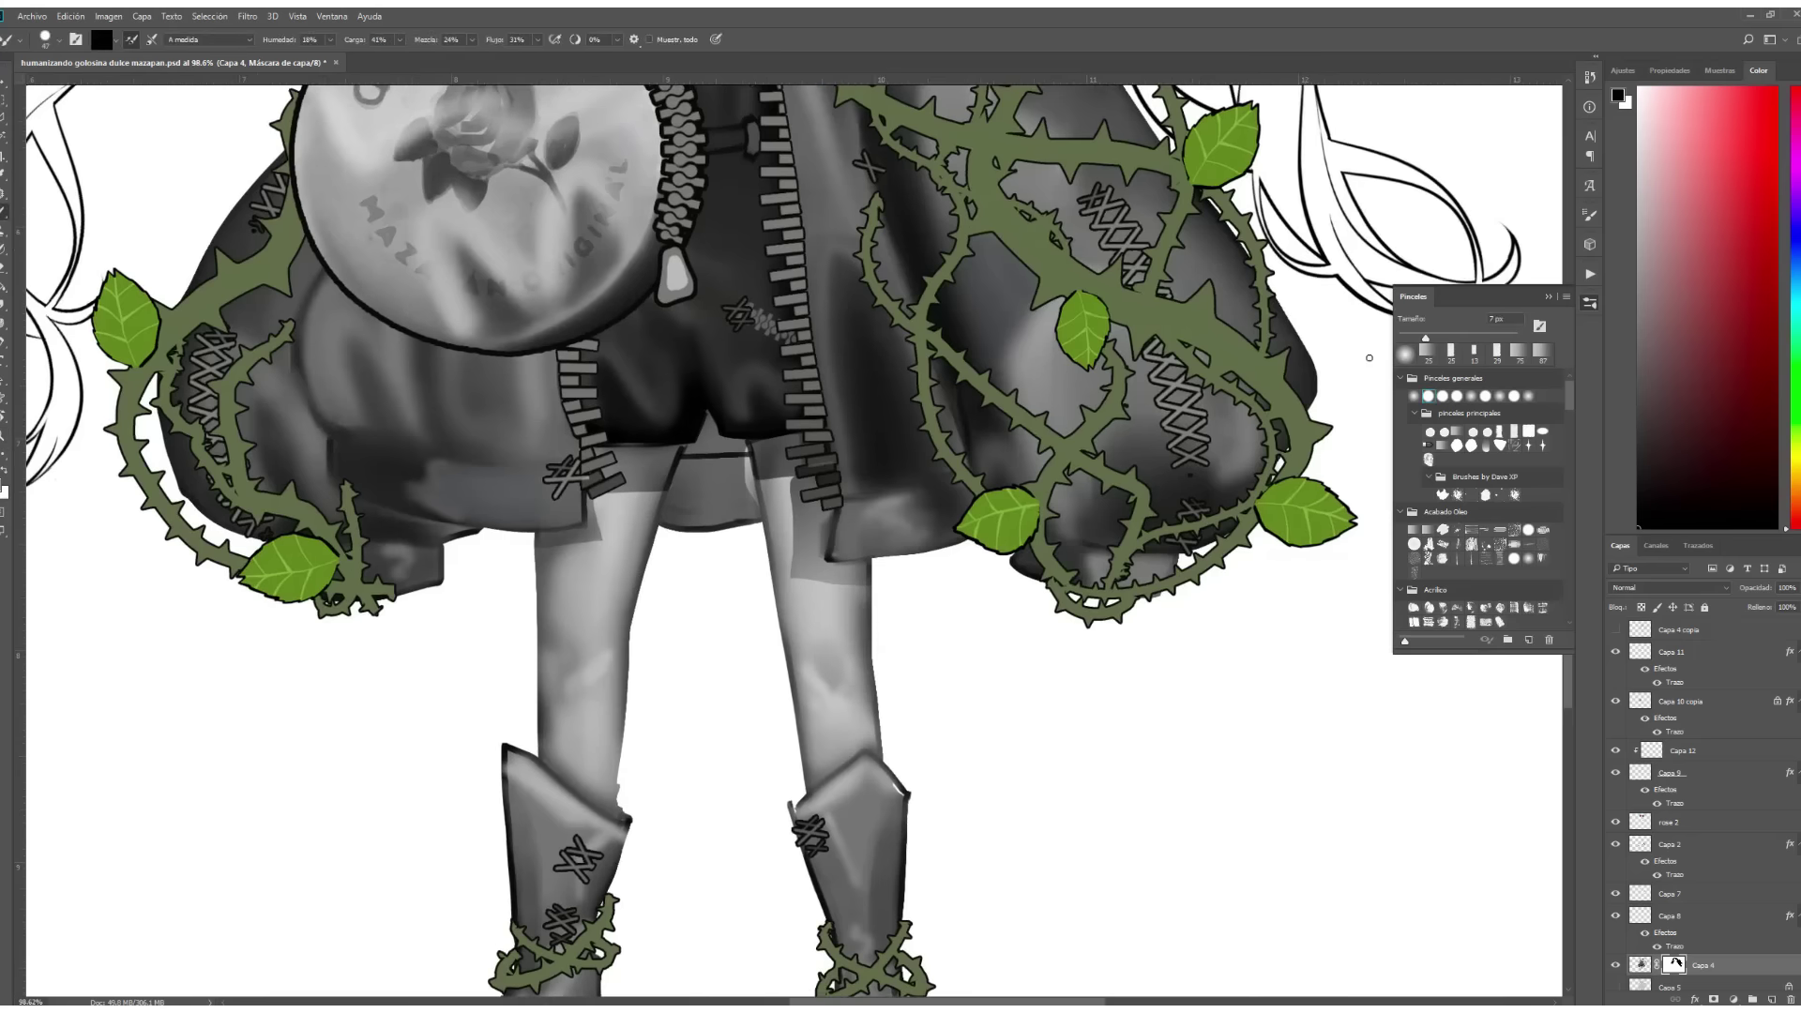
Zoom in on the face and paint a black shadow on the left collar.
key(shift+b)
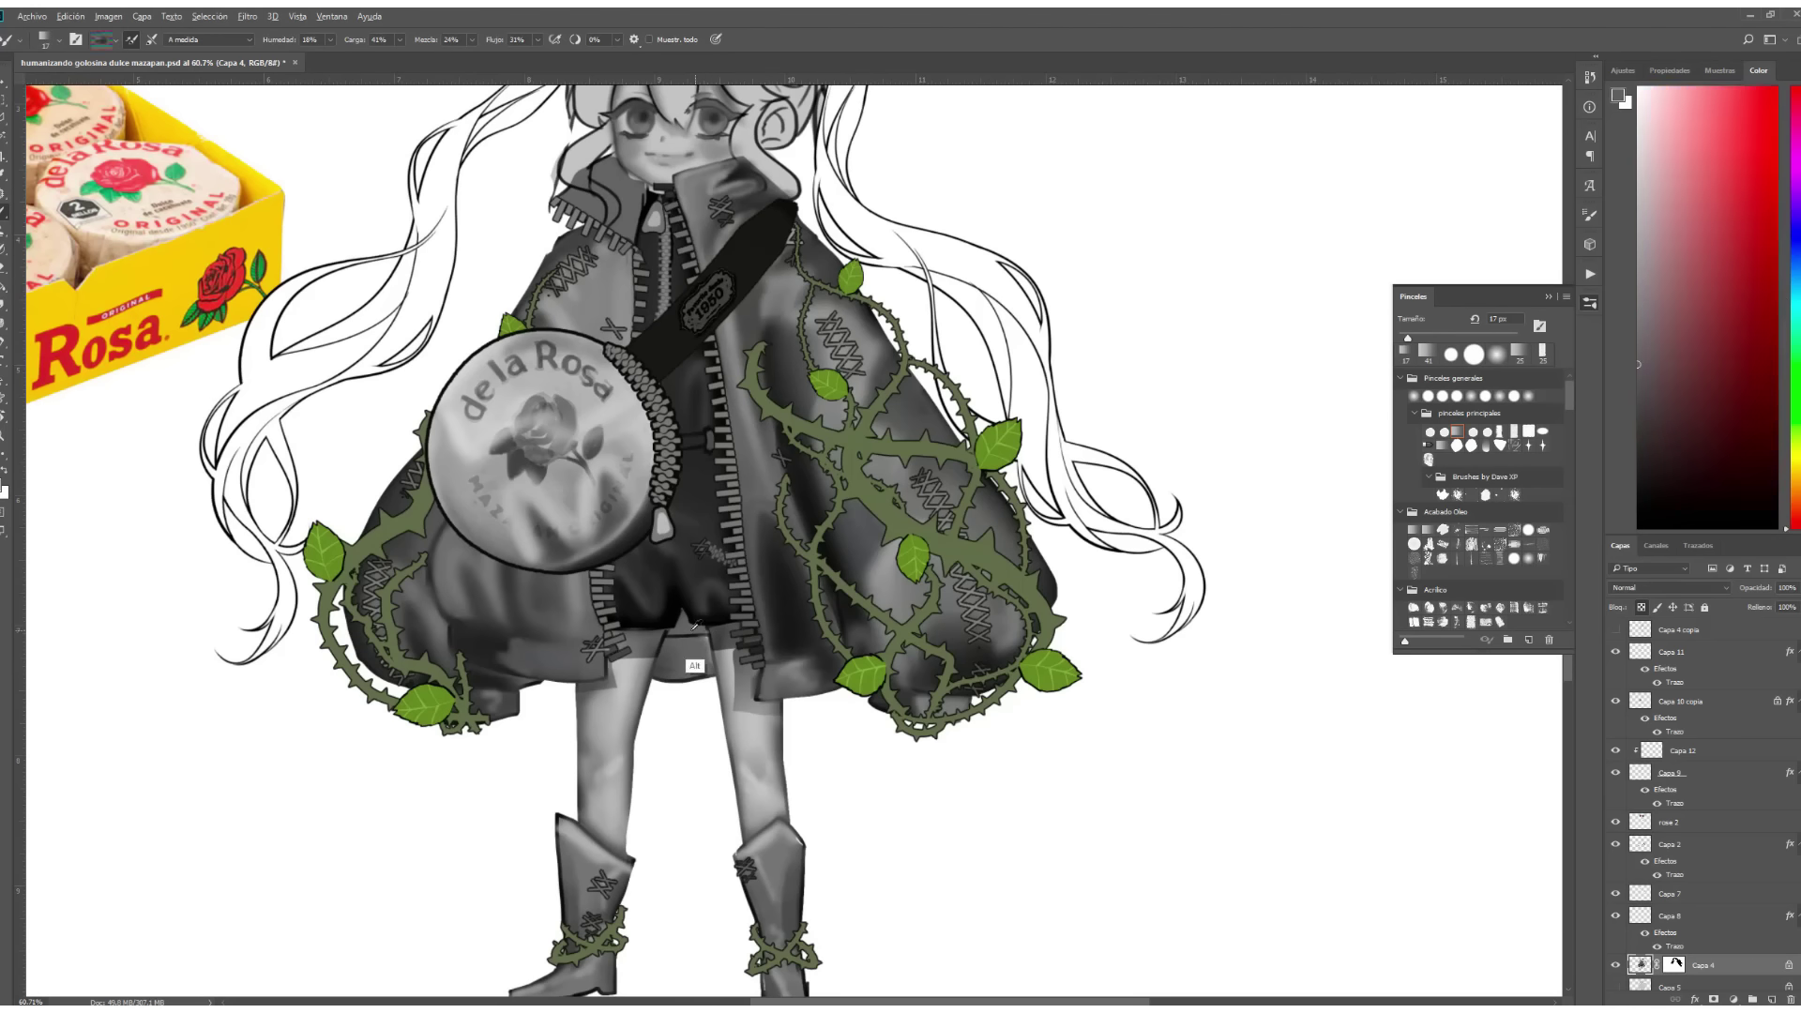
key(l)
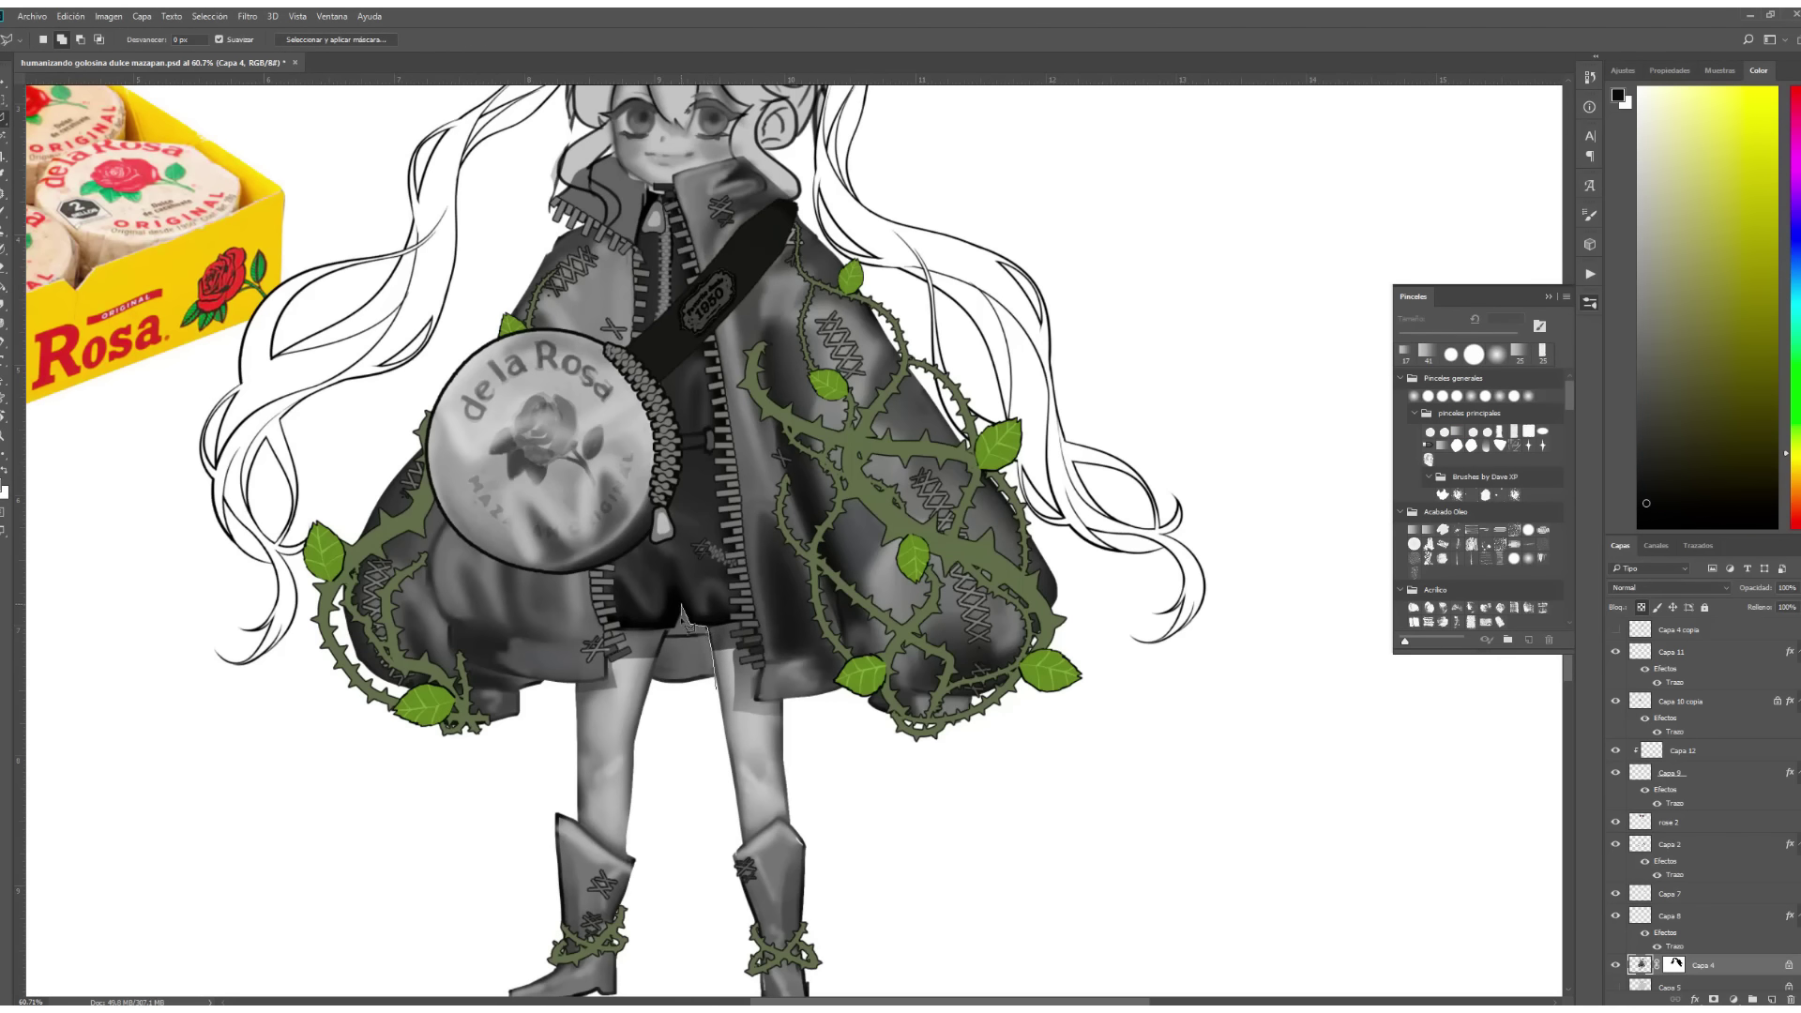
key(Return)
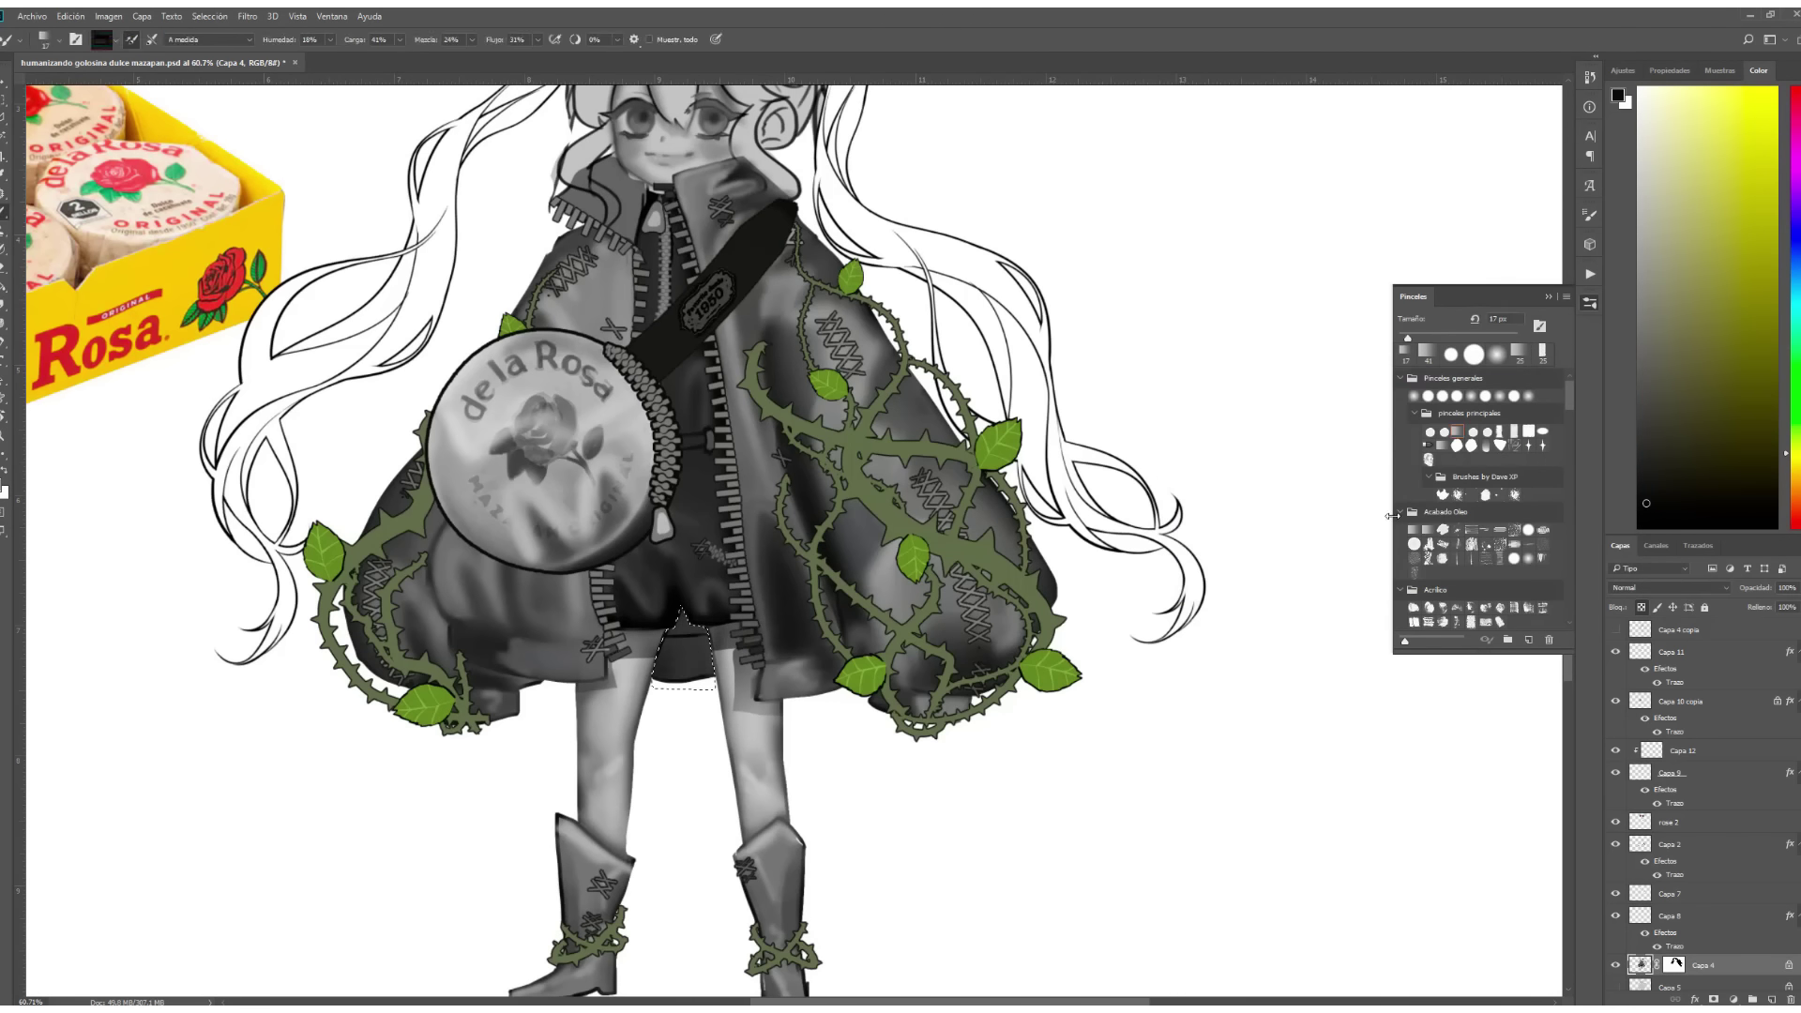
key(z)
drag(657, 732, 722, 264)
key(b)
key(x)
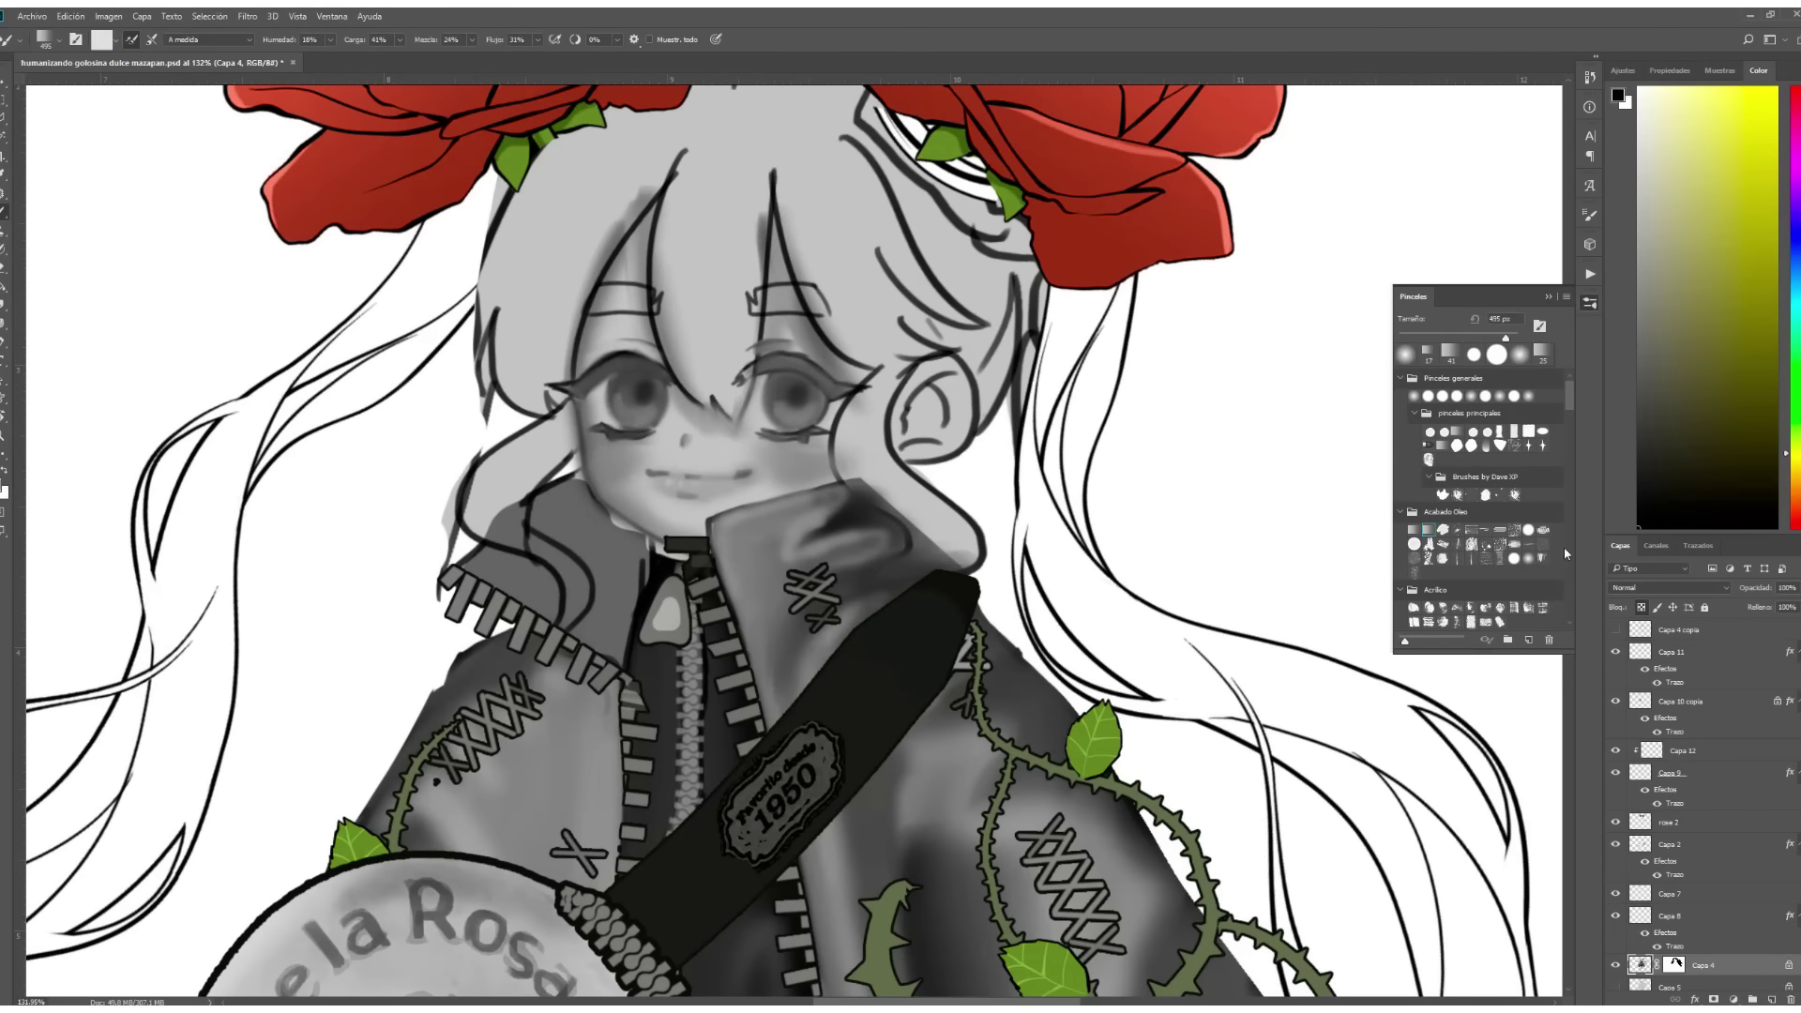
drag(525, 521, 643, 609)
Select the left collar, repaint it lighter grey with a round brush, then deselect.
key(l)
key(b)
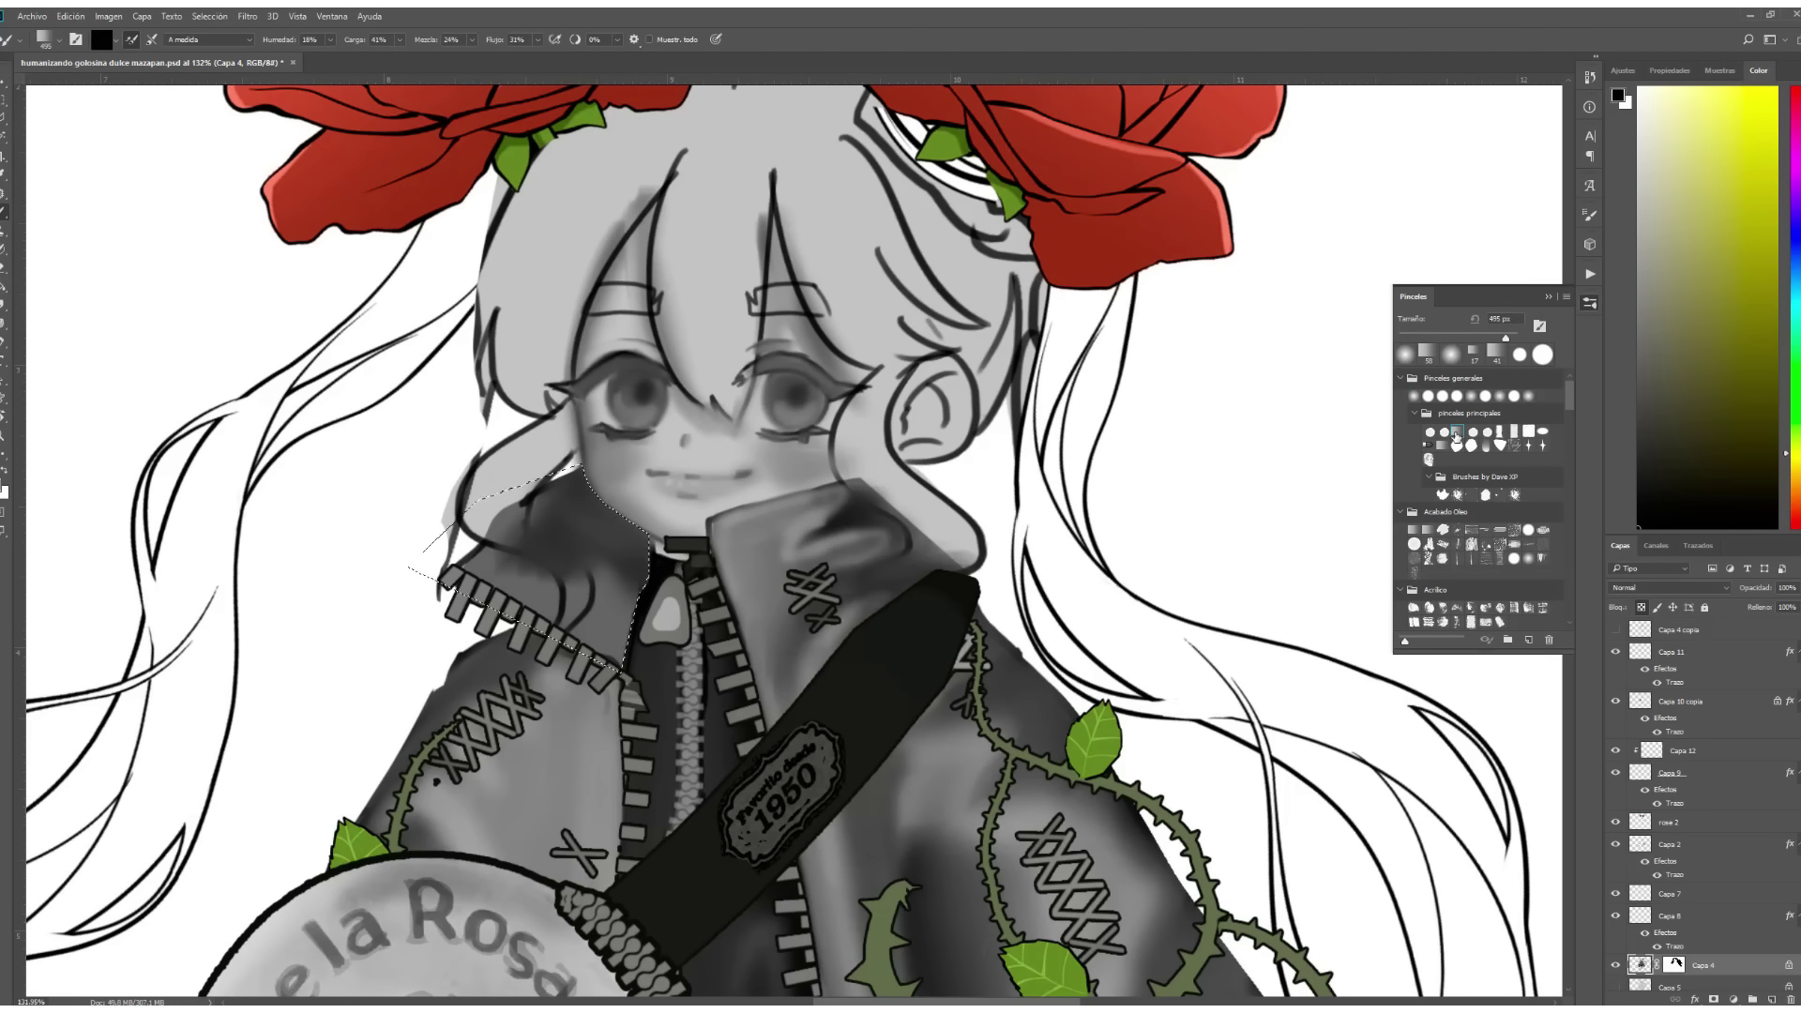
alt+click(544, 554)
click(1414, 396)
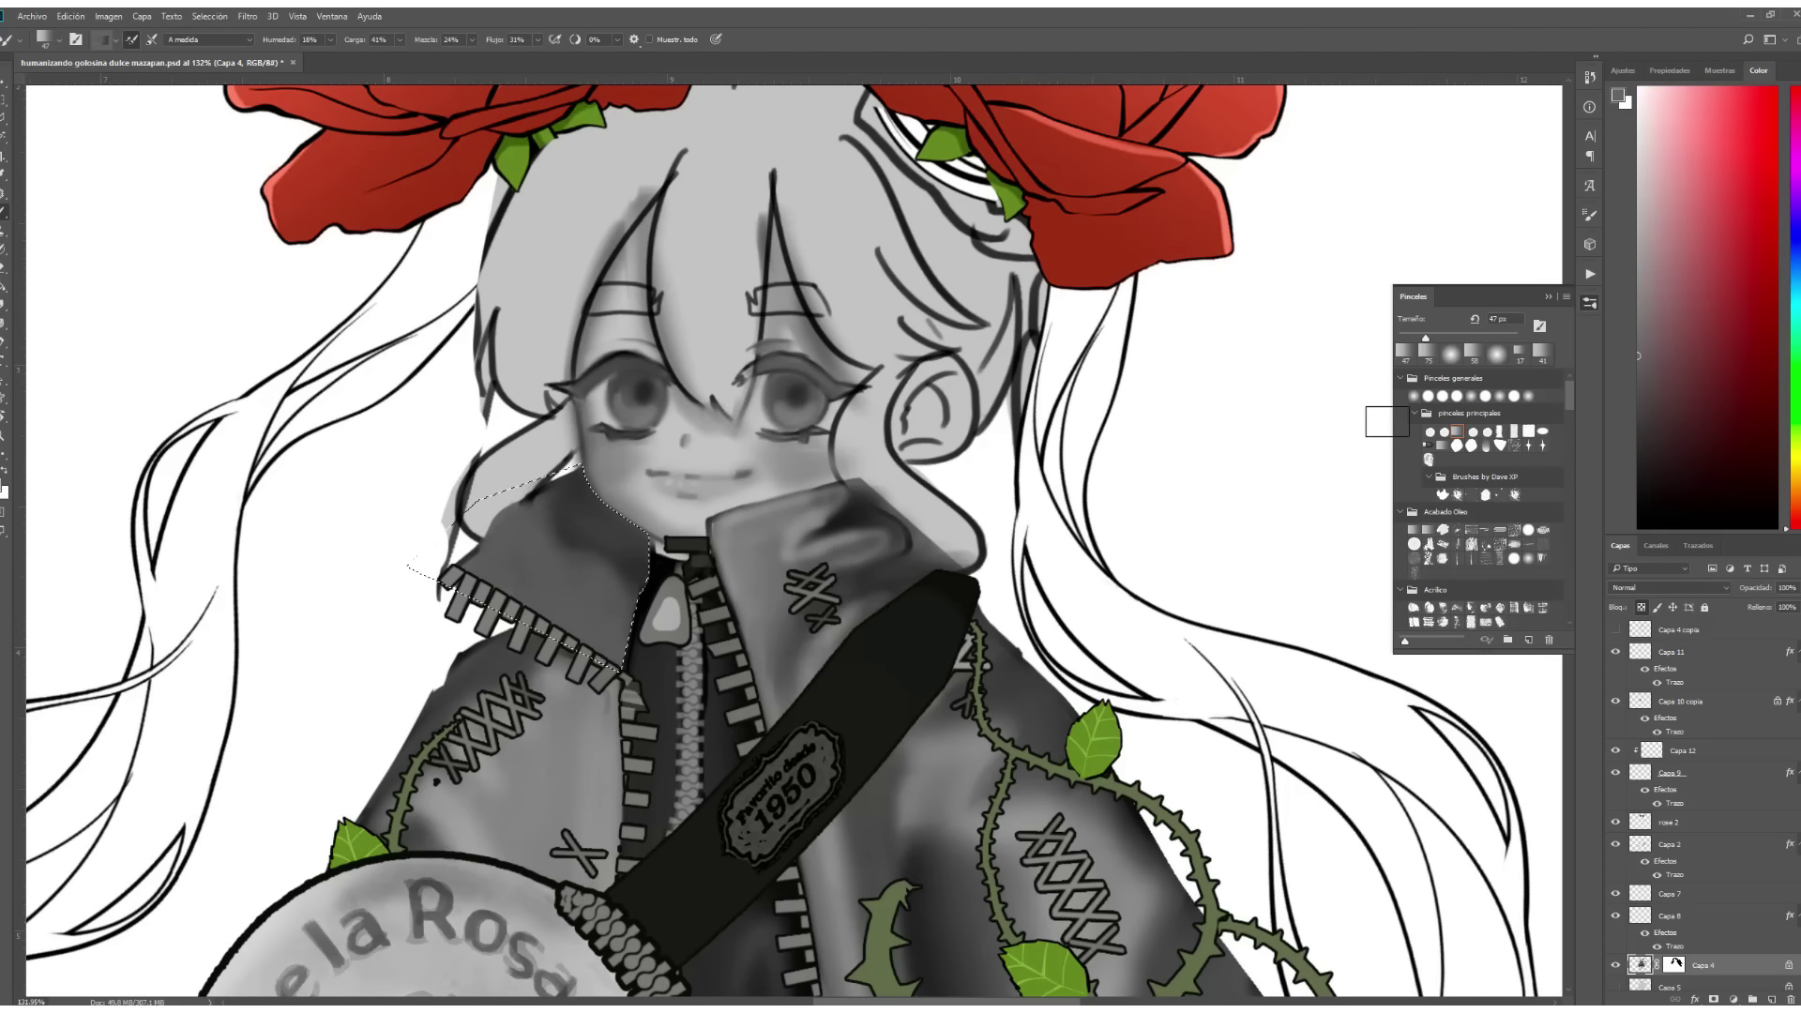
drag(526, 525, 652, 666)
key(d)
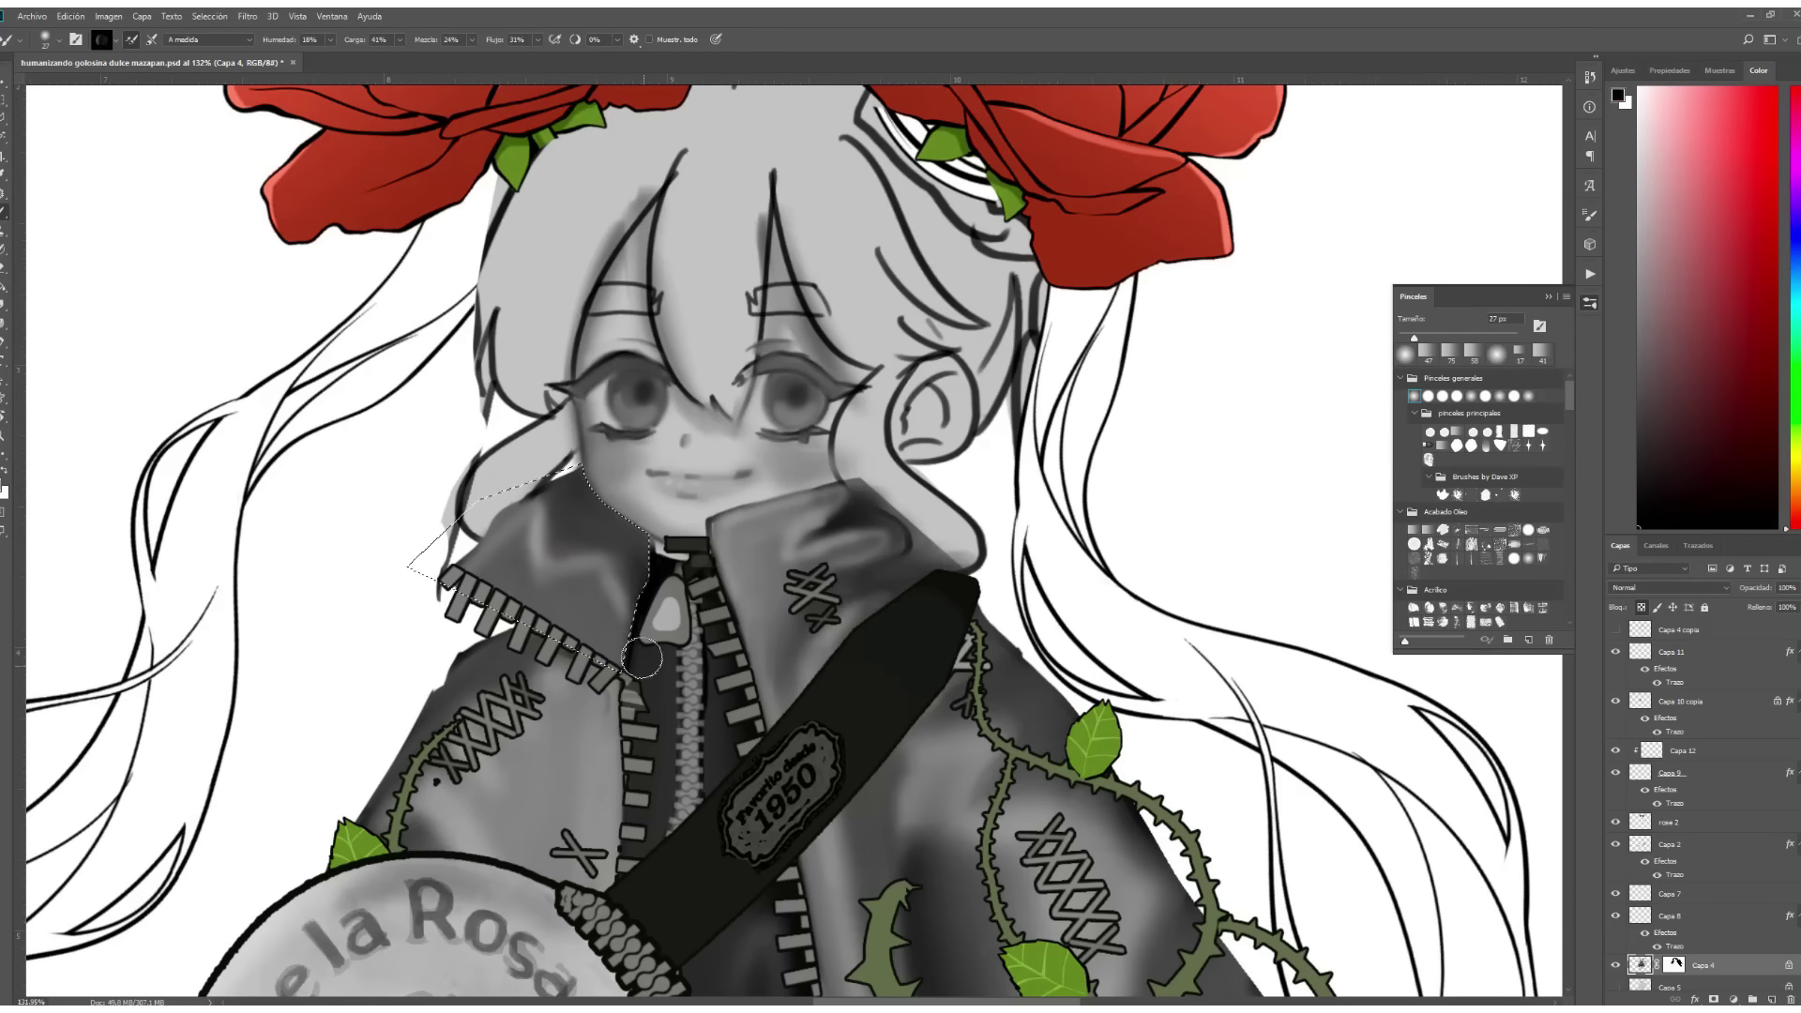
key(ctrl+d)
key(bracketleft)
key(bracketleft)
key(bracketleft)
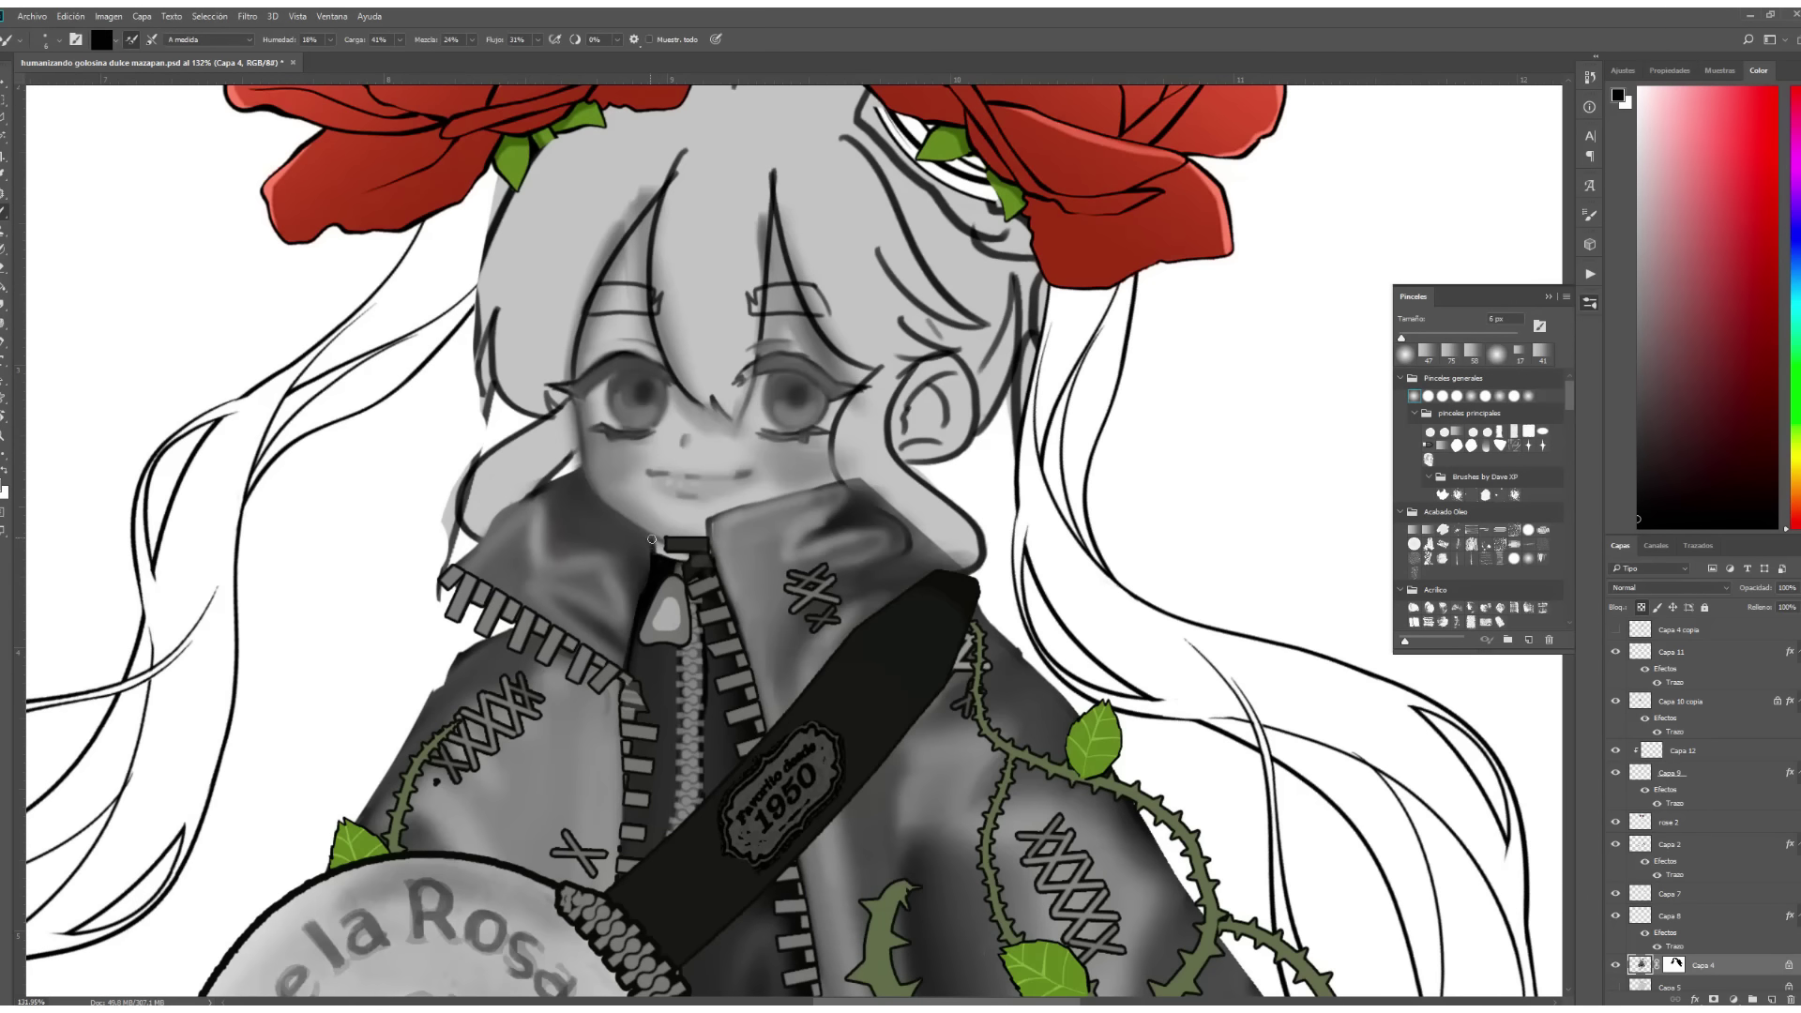
key(ctrl+0)
View at actual size and paint small white star highlights in the eyes.
alt+scroll(750, 375, up, 4)
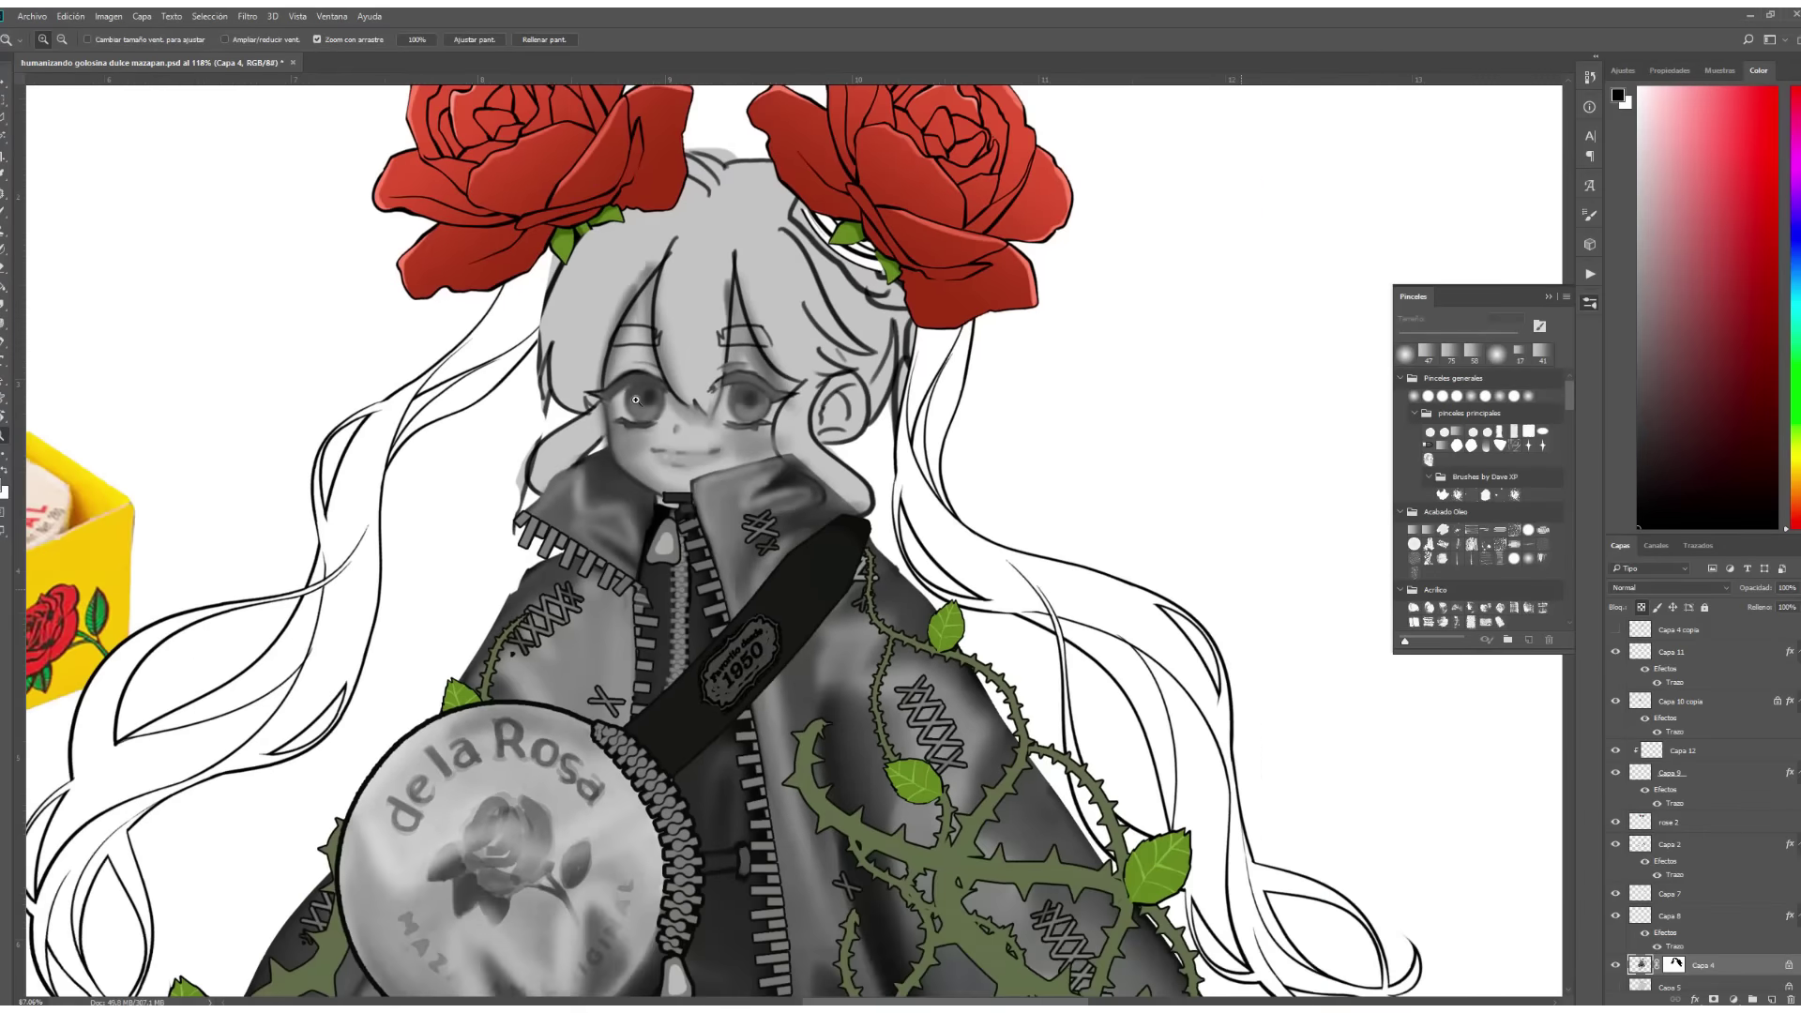
key(ctrl+0)
key(ctrl+1)
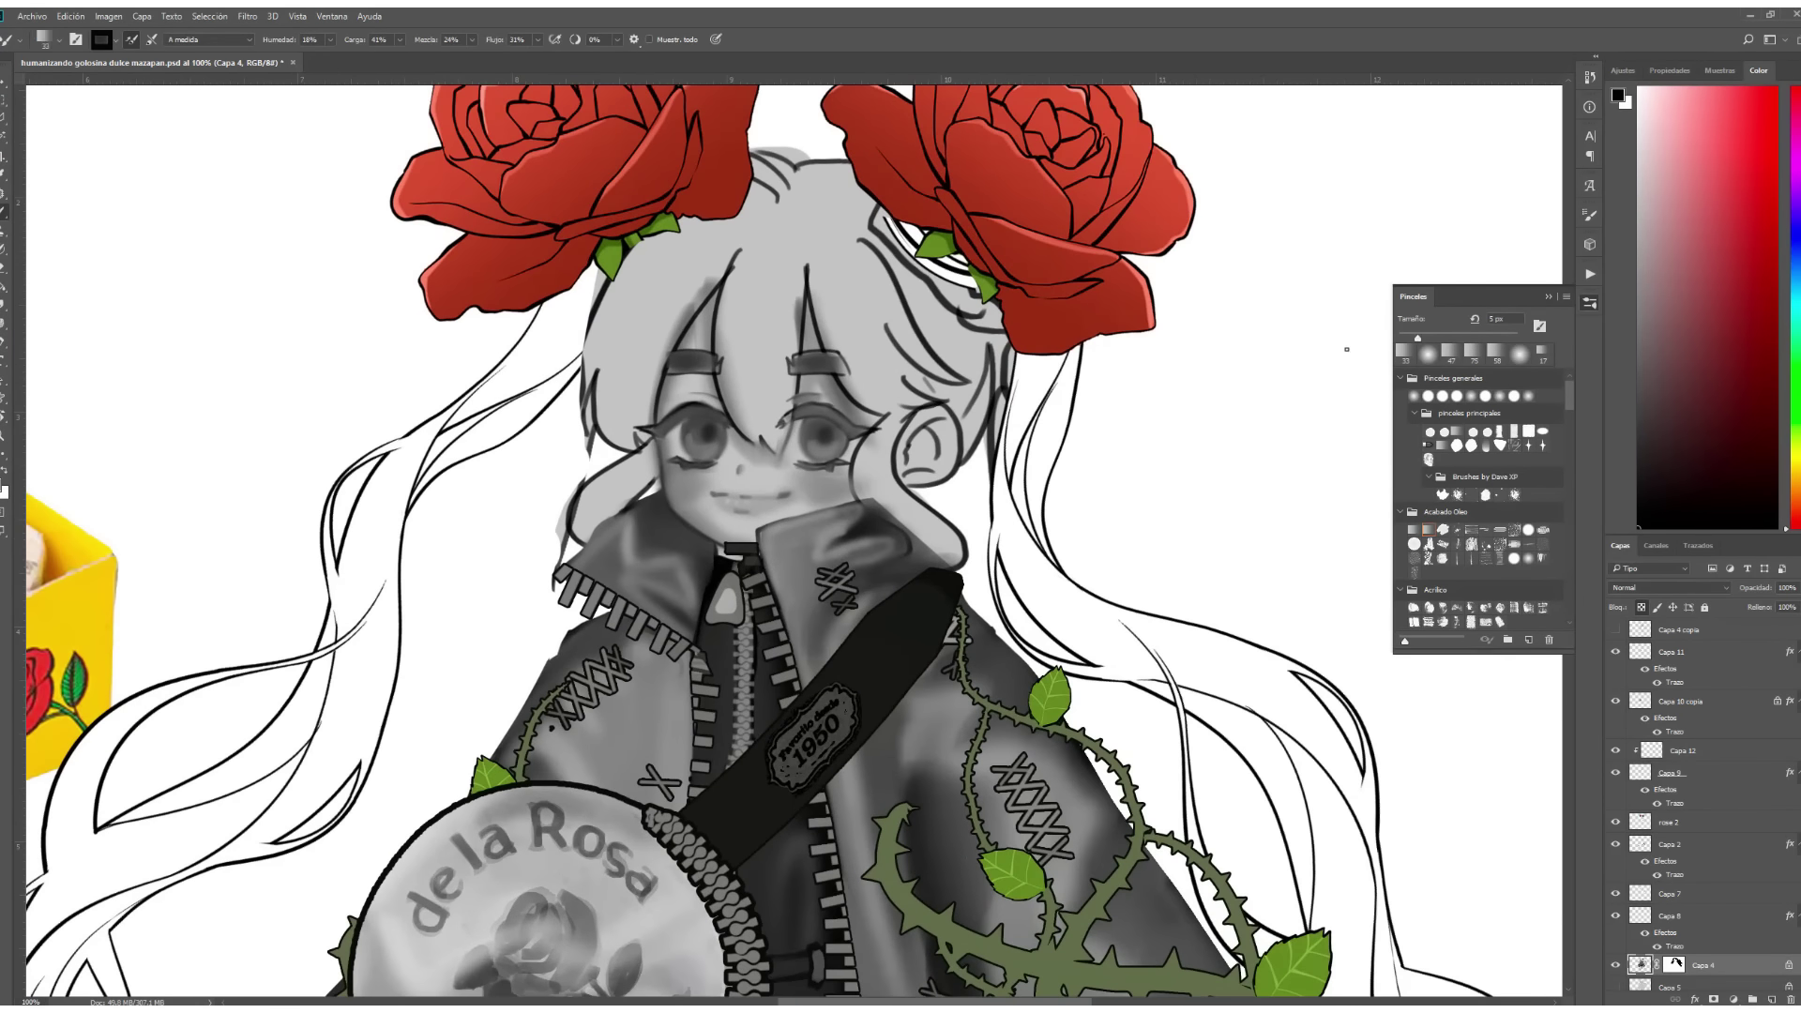
key(bracketleft)
key(bracketleft)
key(bracketleft)
key(shift+b)
alt+scroll(701, 409, up, 5)
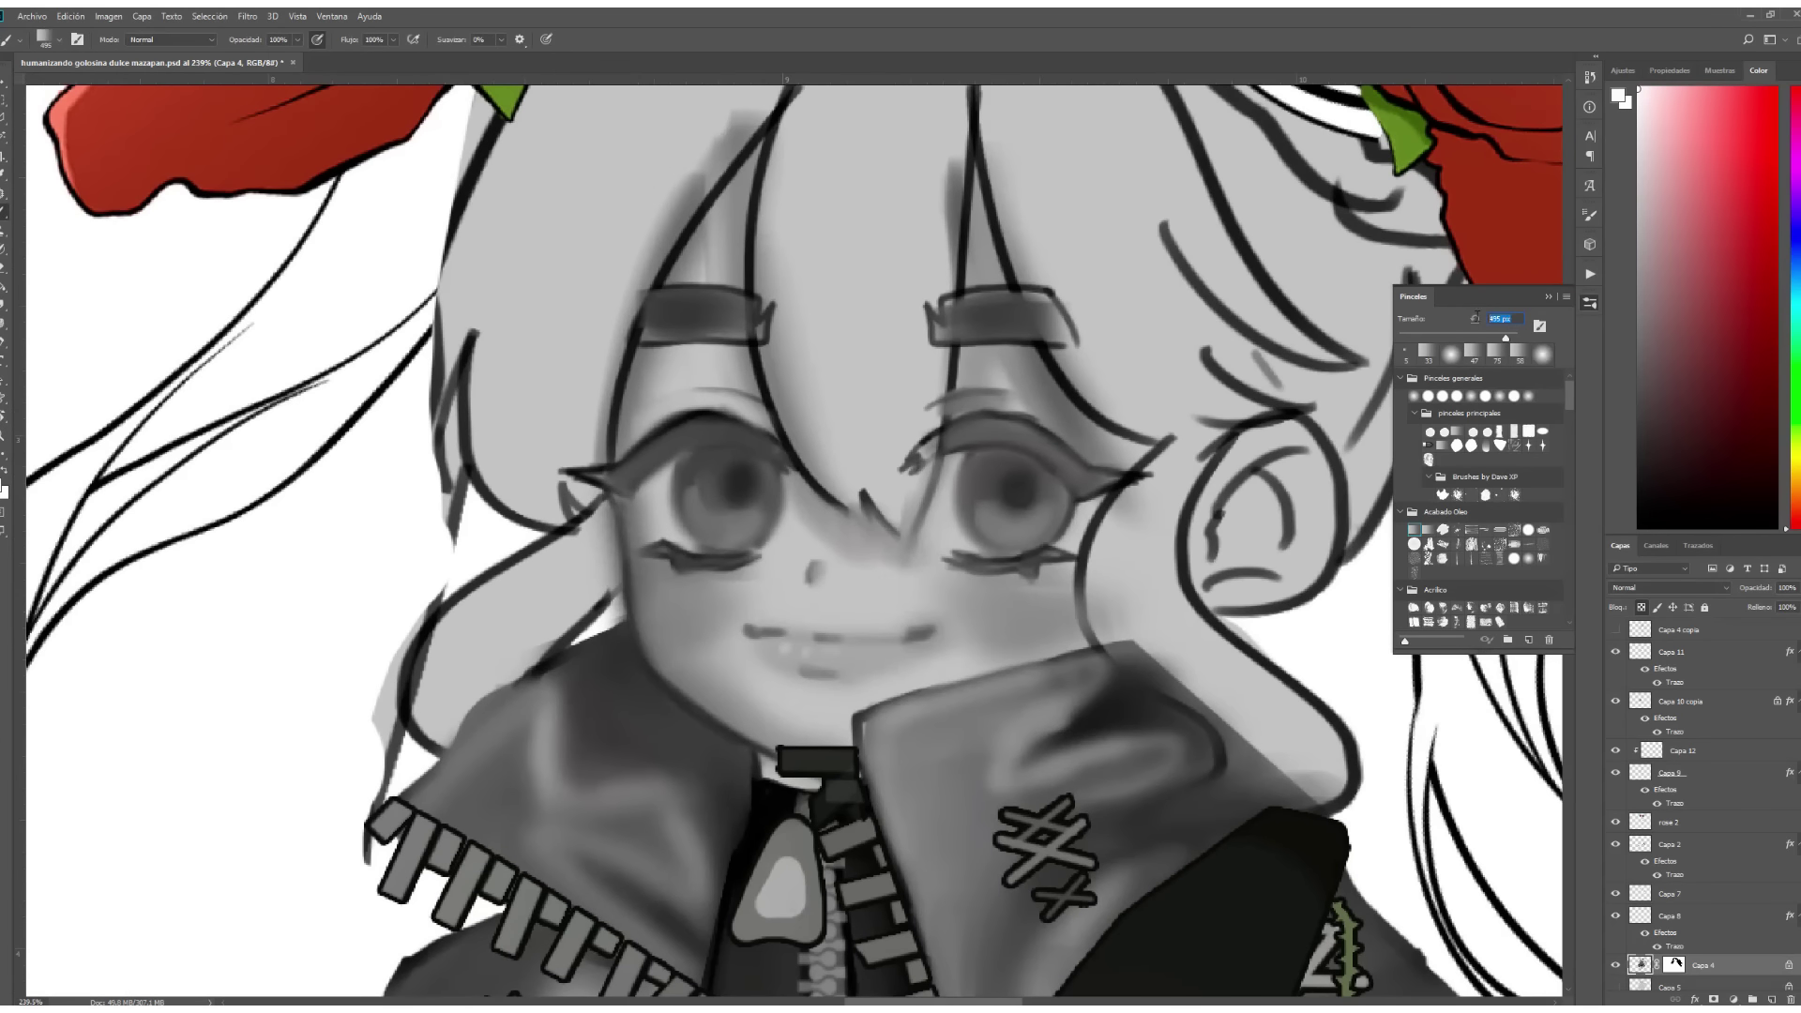
drag(714, 466, 708, 472)
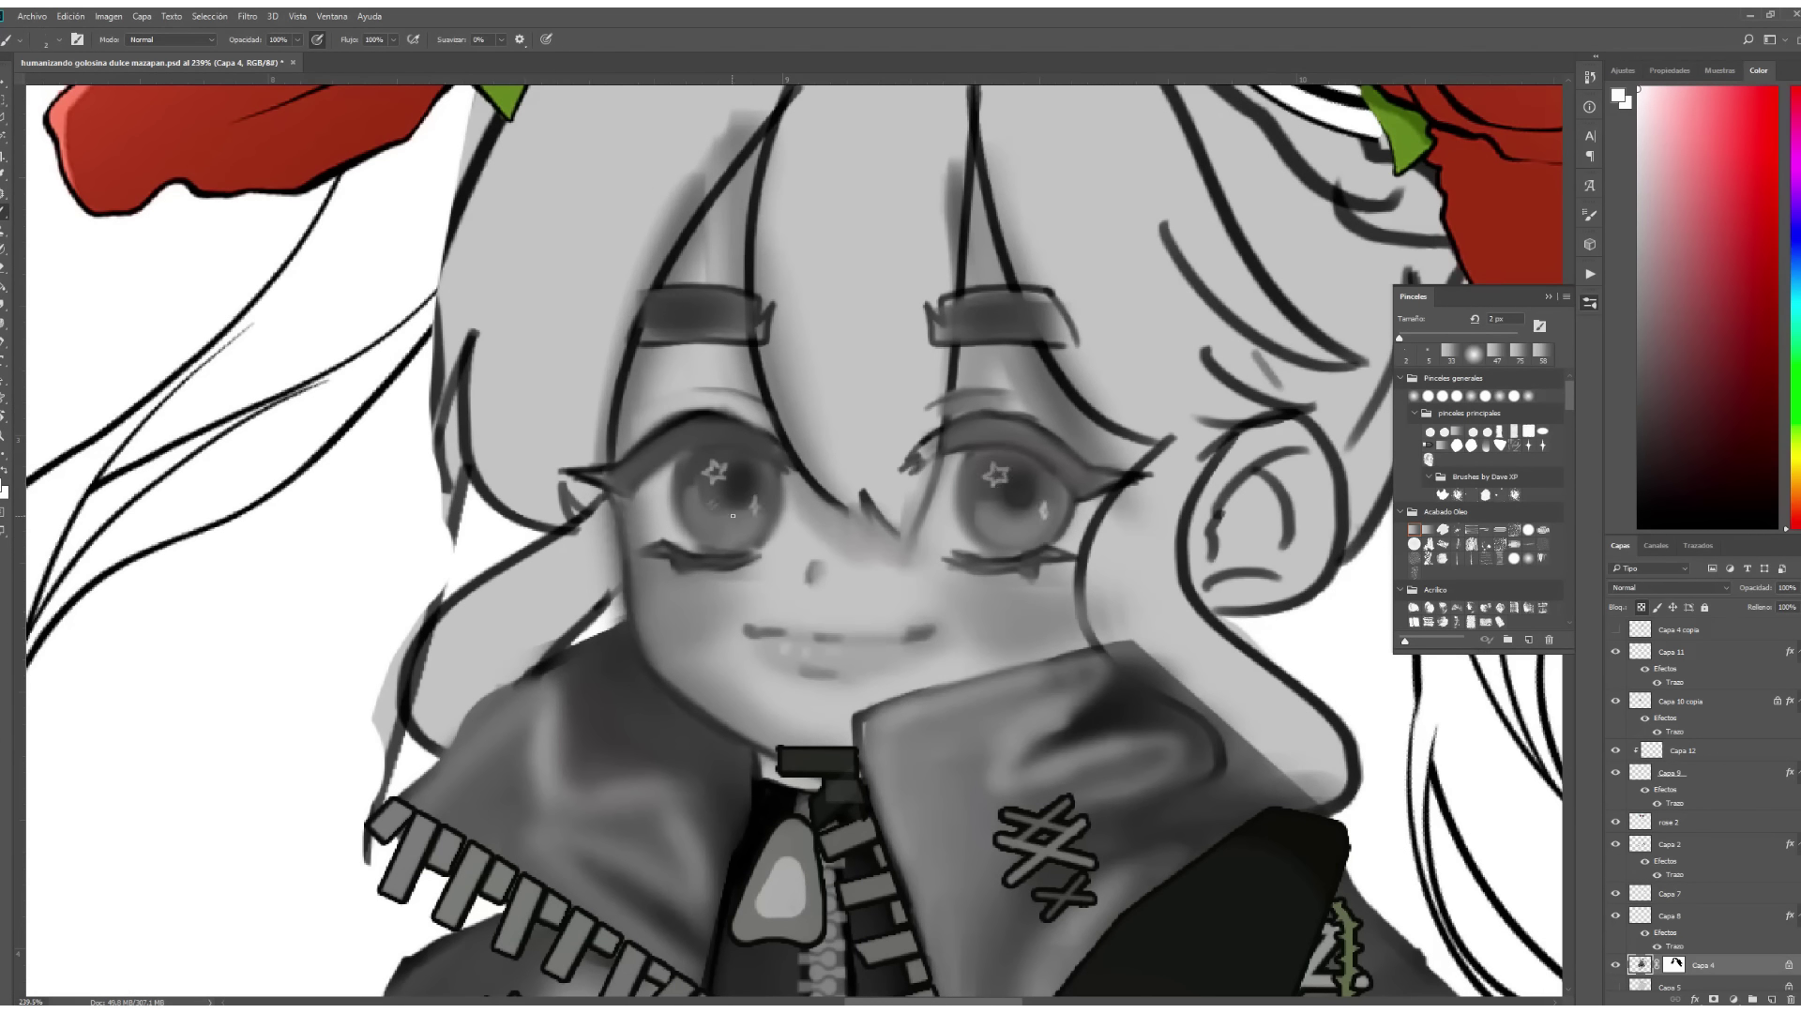
Zoom out to show the figure and open Liquify on the layer.
key(z)
drag(800, 618, 480, 639)
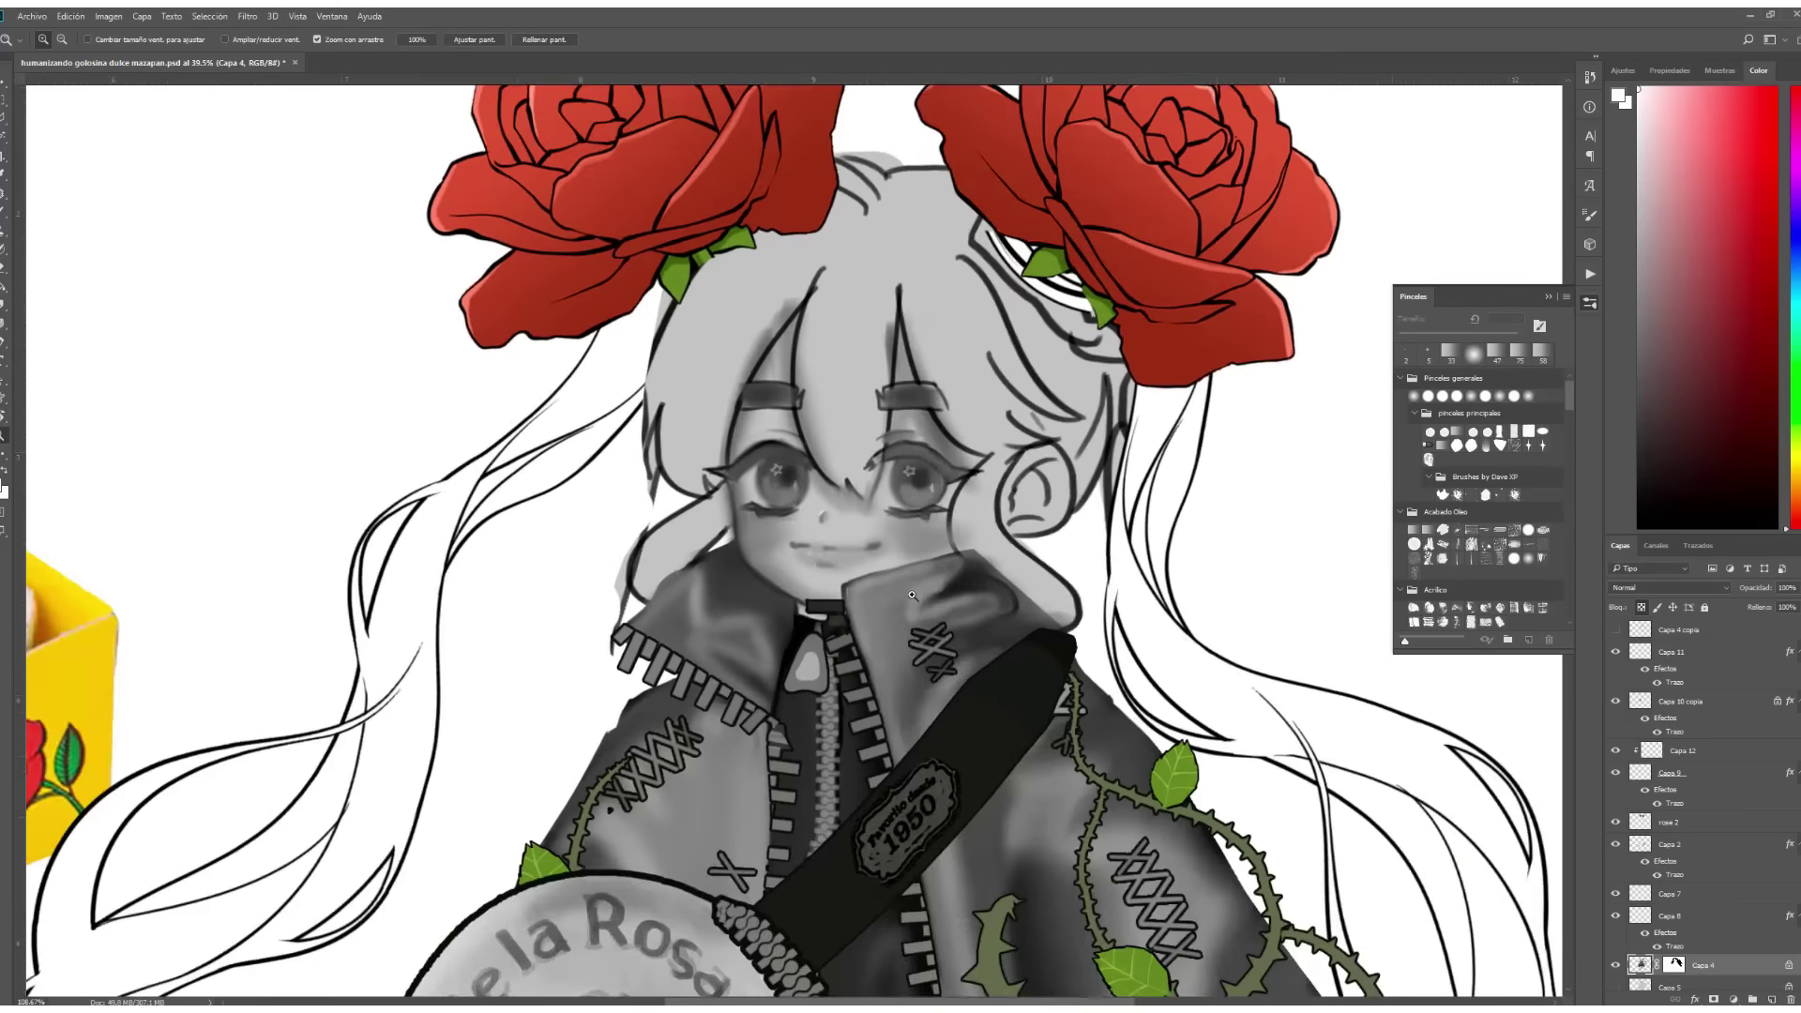
key(e)
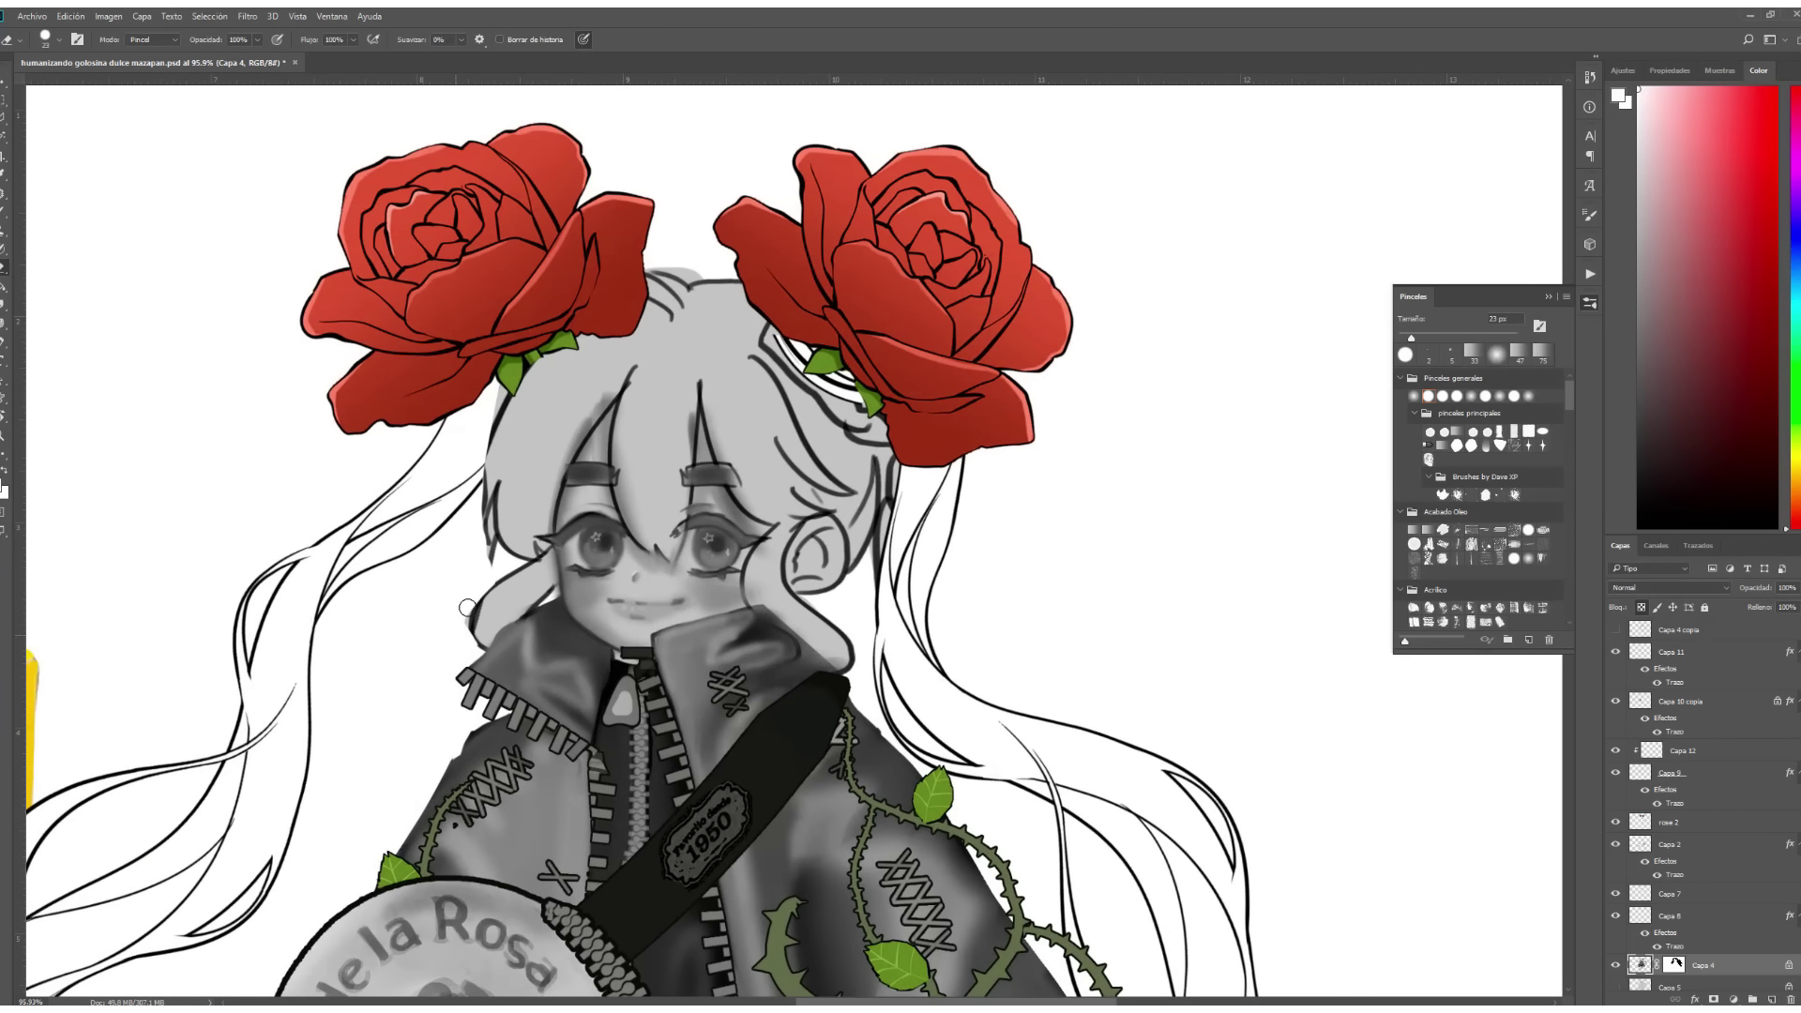
key(z)
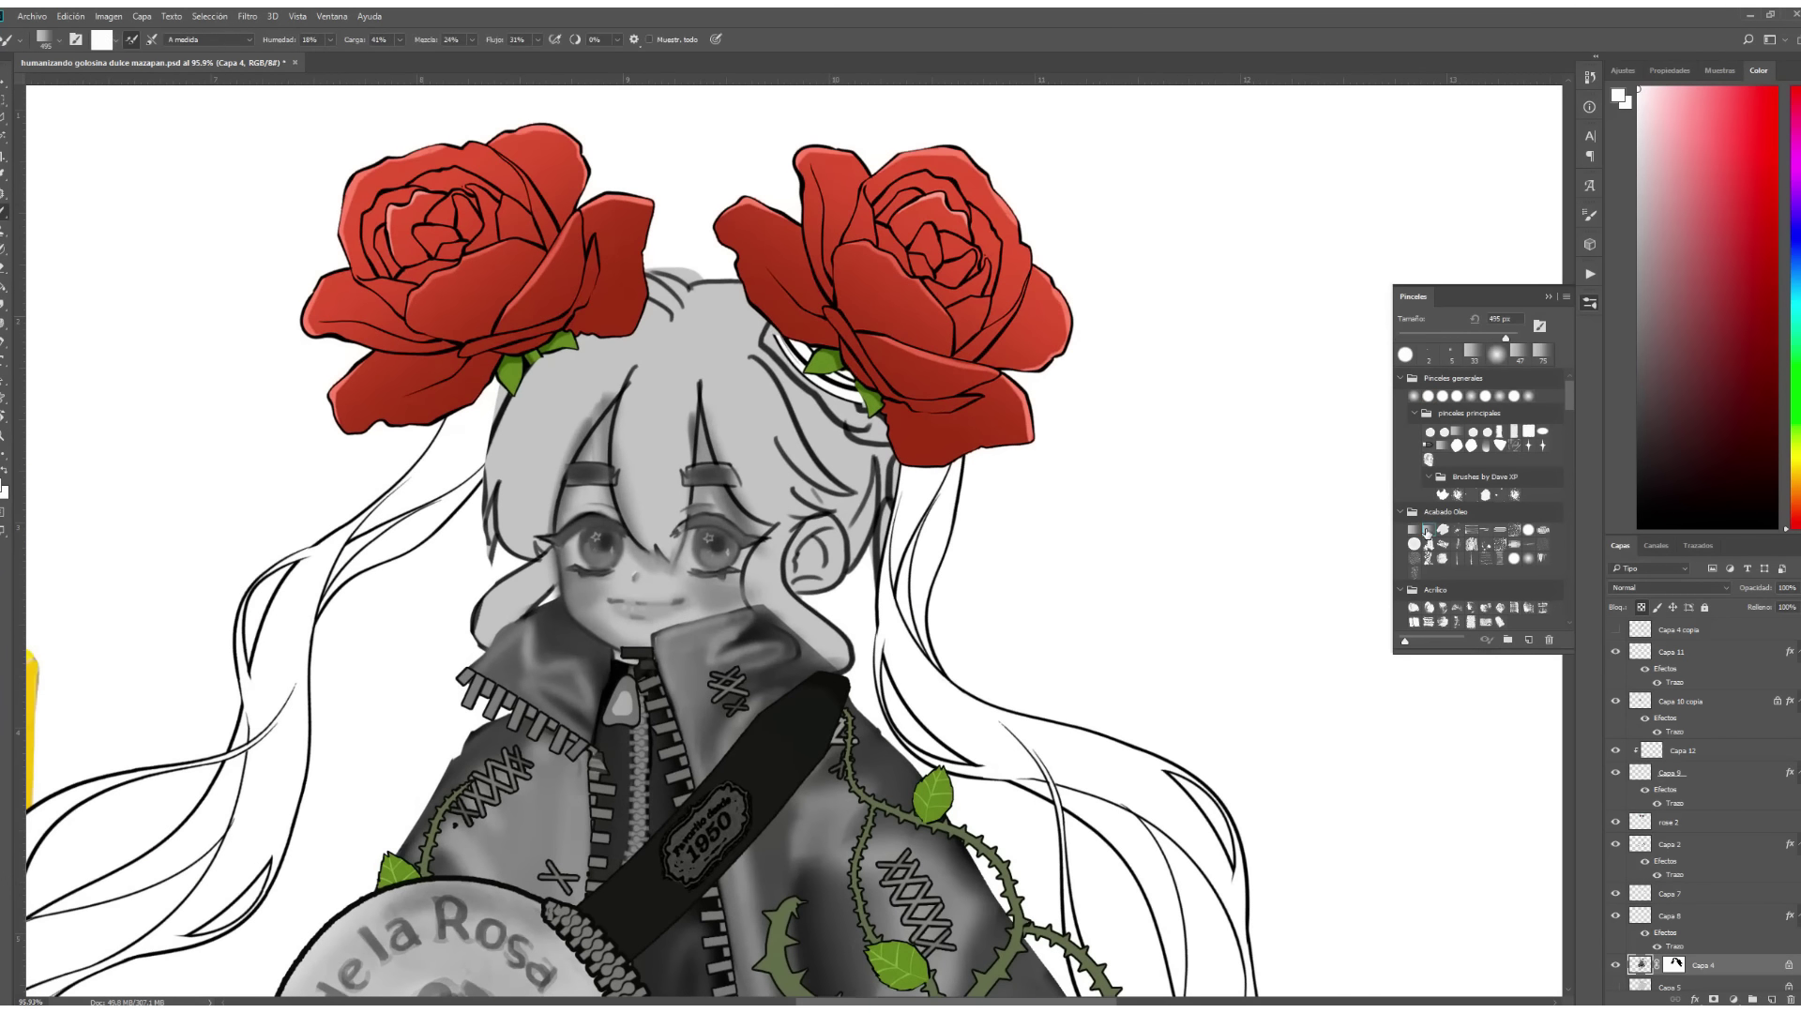
drag(818, 557, 792, 560)
key(ctrl+shift+x)
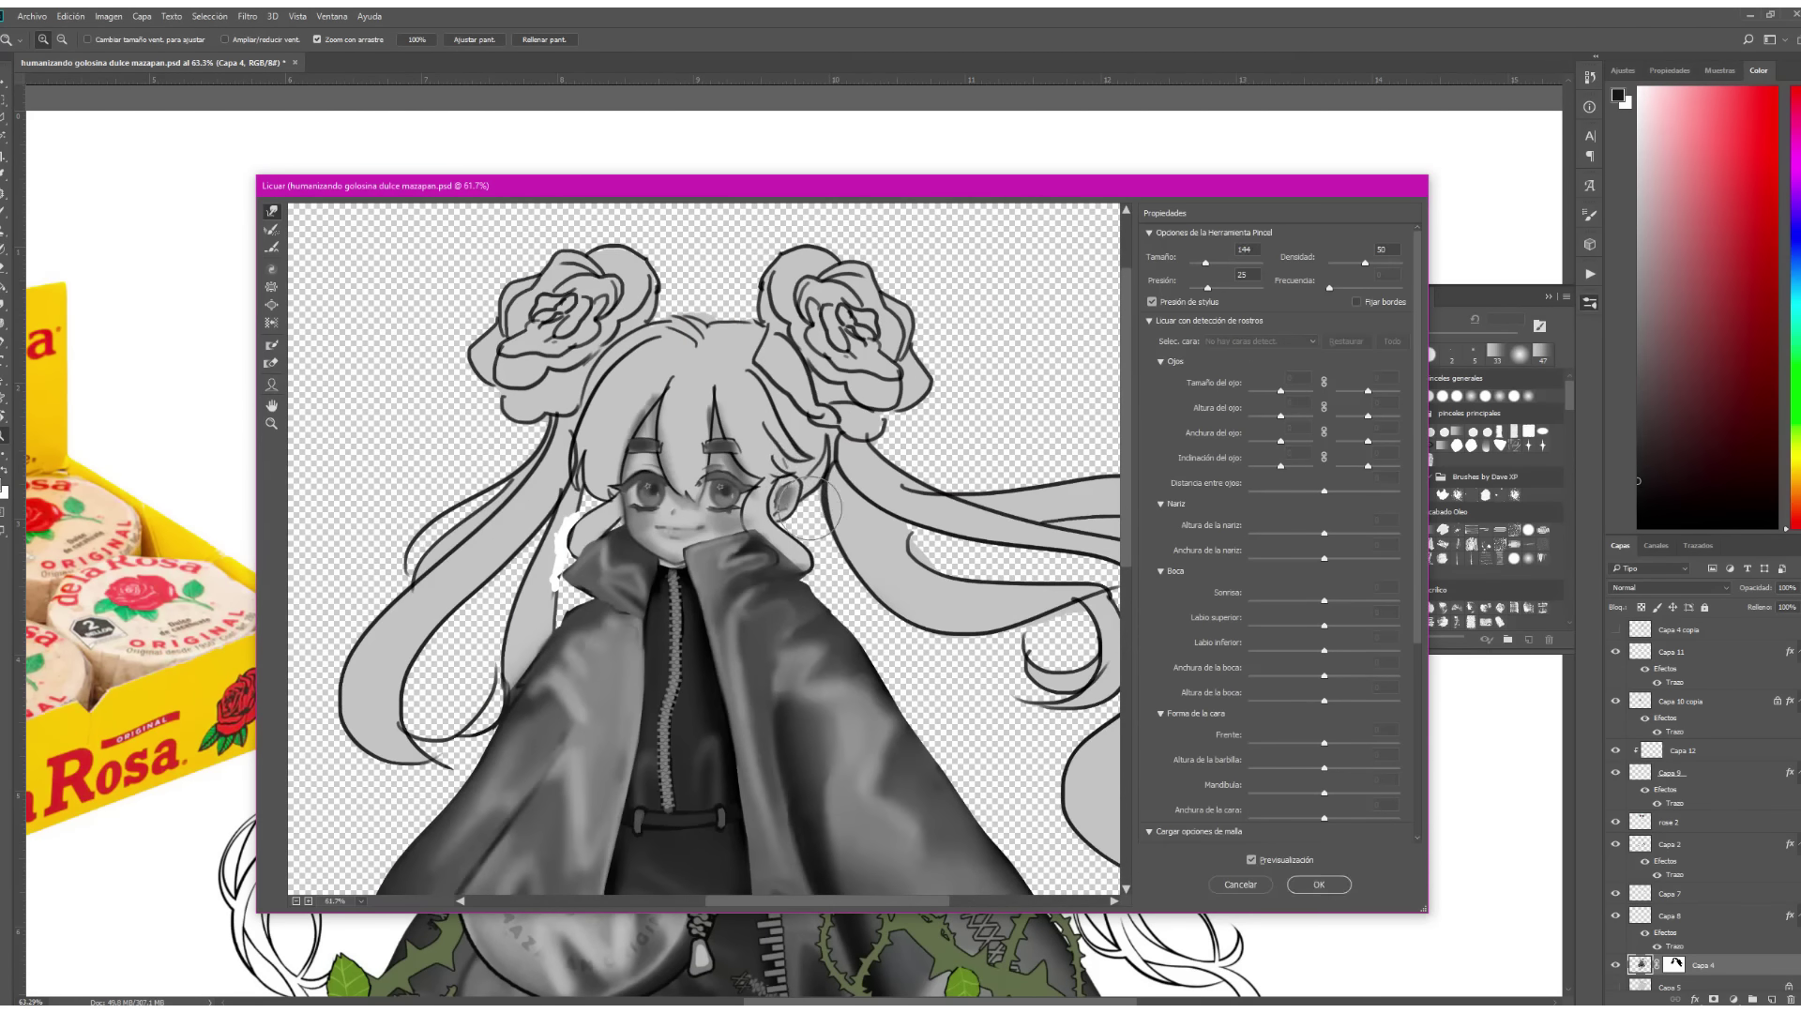
Close Liquify unchanged, hide the long hair line layer, and undo a test stroke.
key(Return)
mouse_move(713, 506)
mouse_down()
mouse_move(660, 506)
mouse_move(678, 507)
mouse_up()
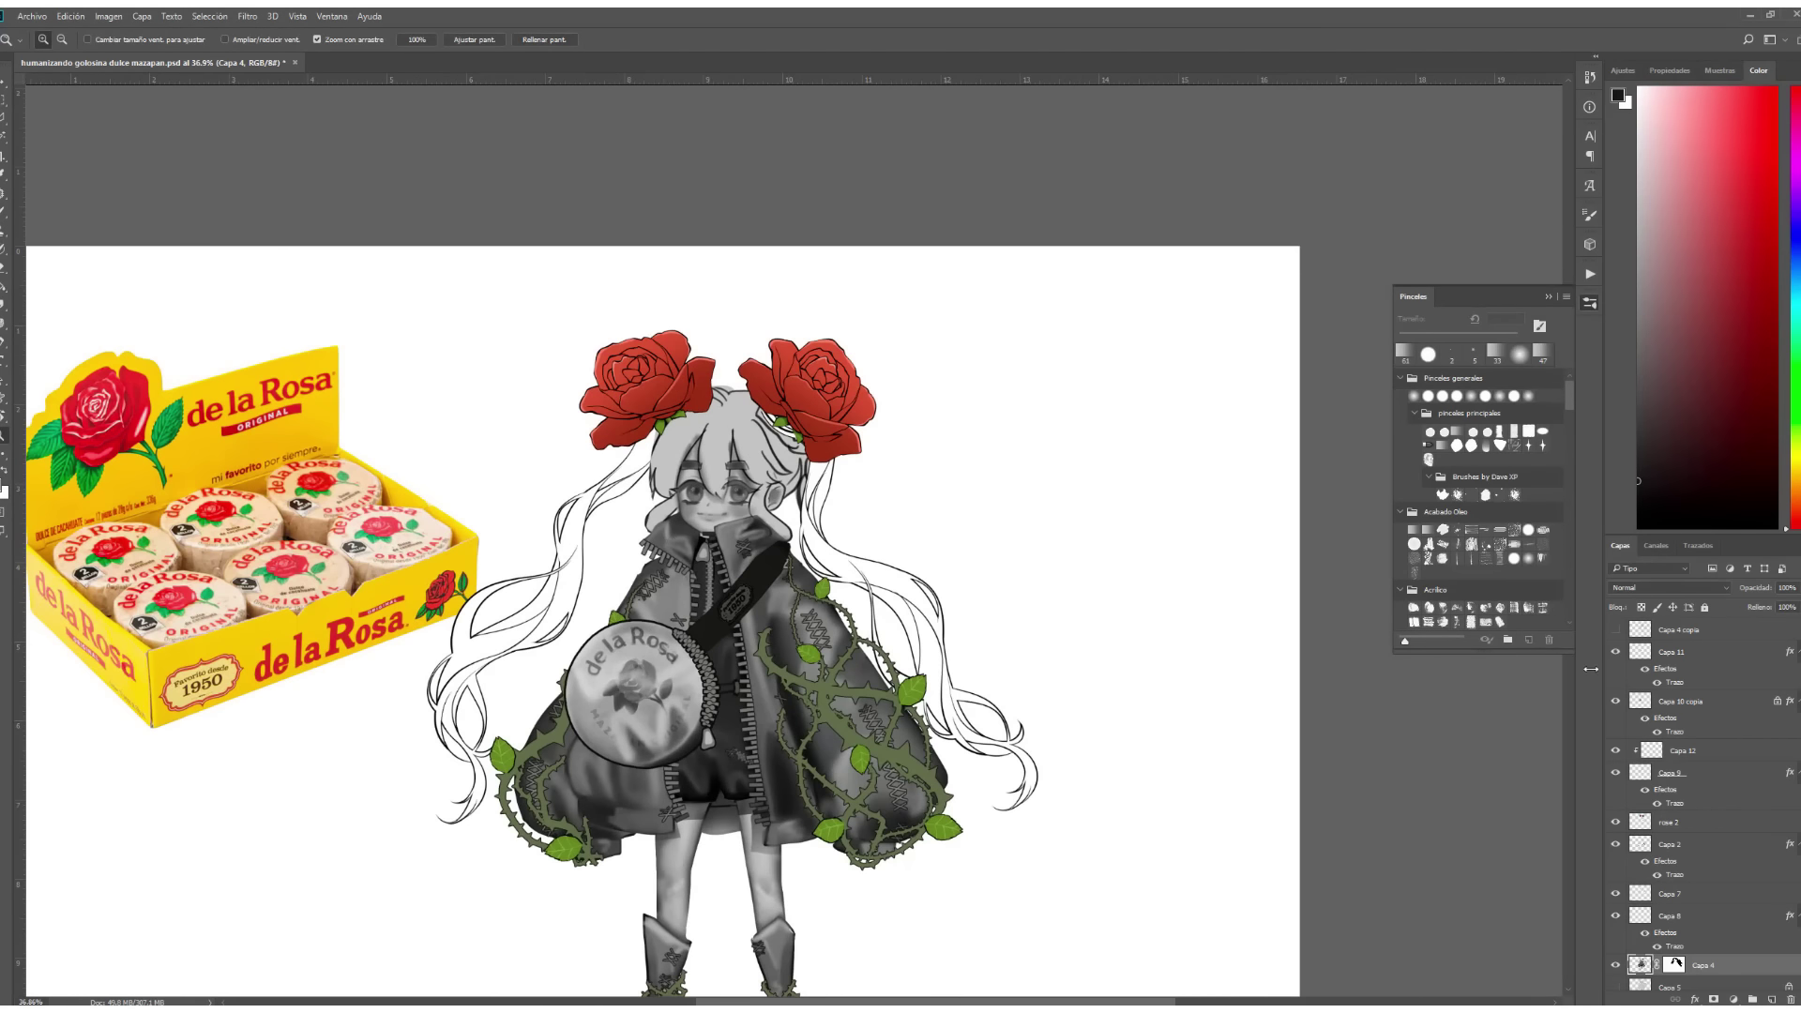
click(1616, 894)
key(ctrl+shift+alt+n)
key(b)
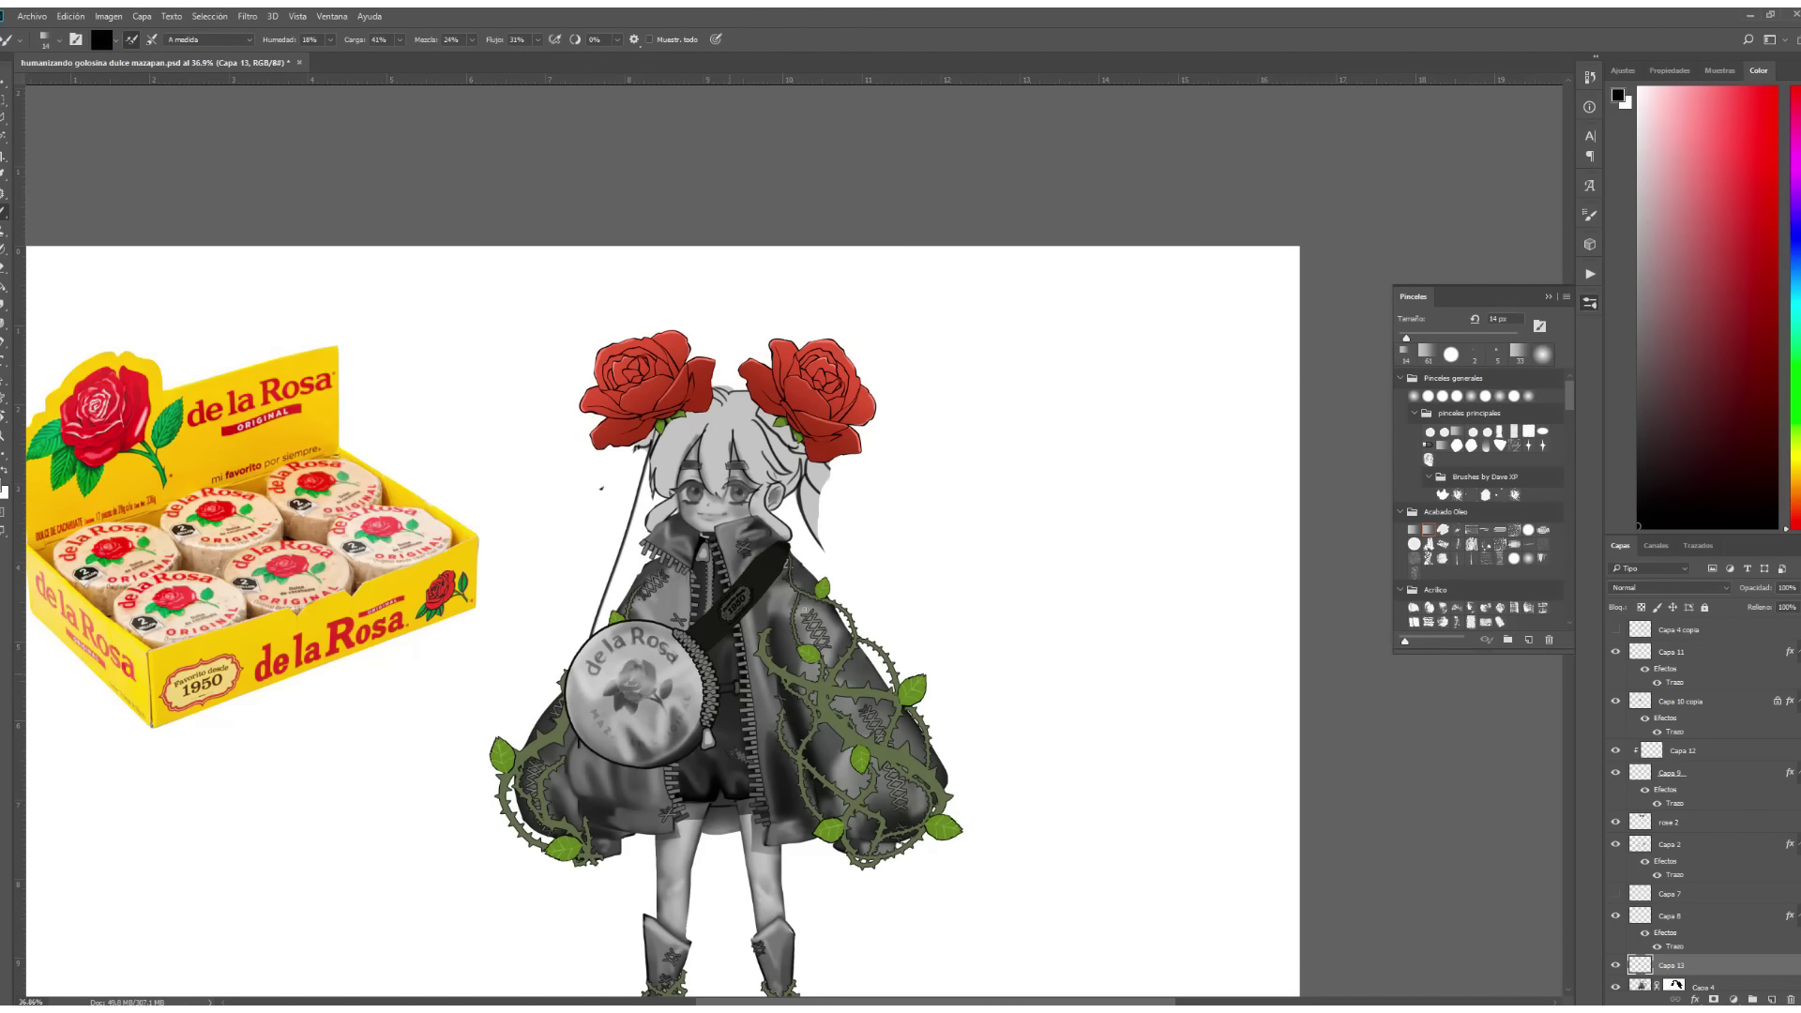
mouse_move(784, 488)
mouse_down()
mouse_move(730, 516)
mouse_move(781, 437)
mouse_up()
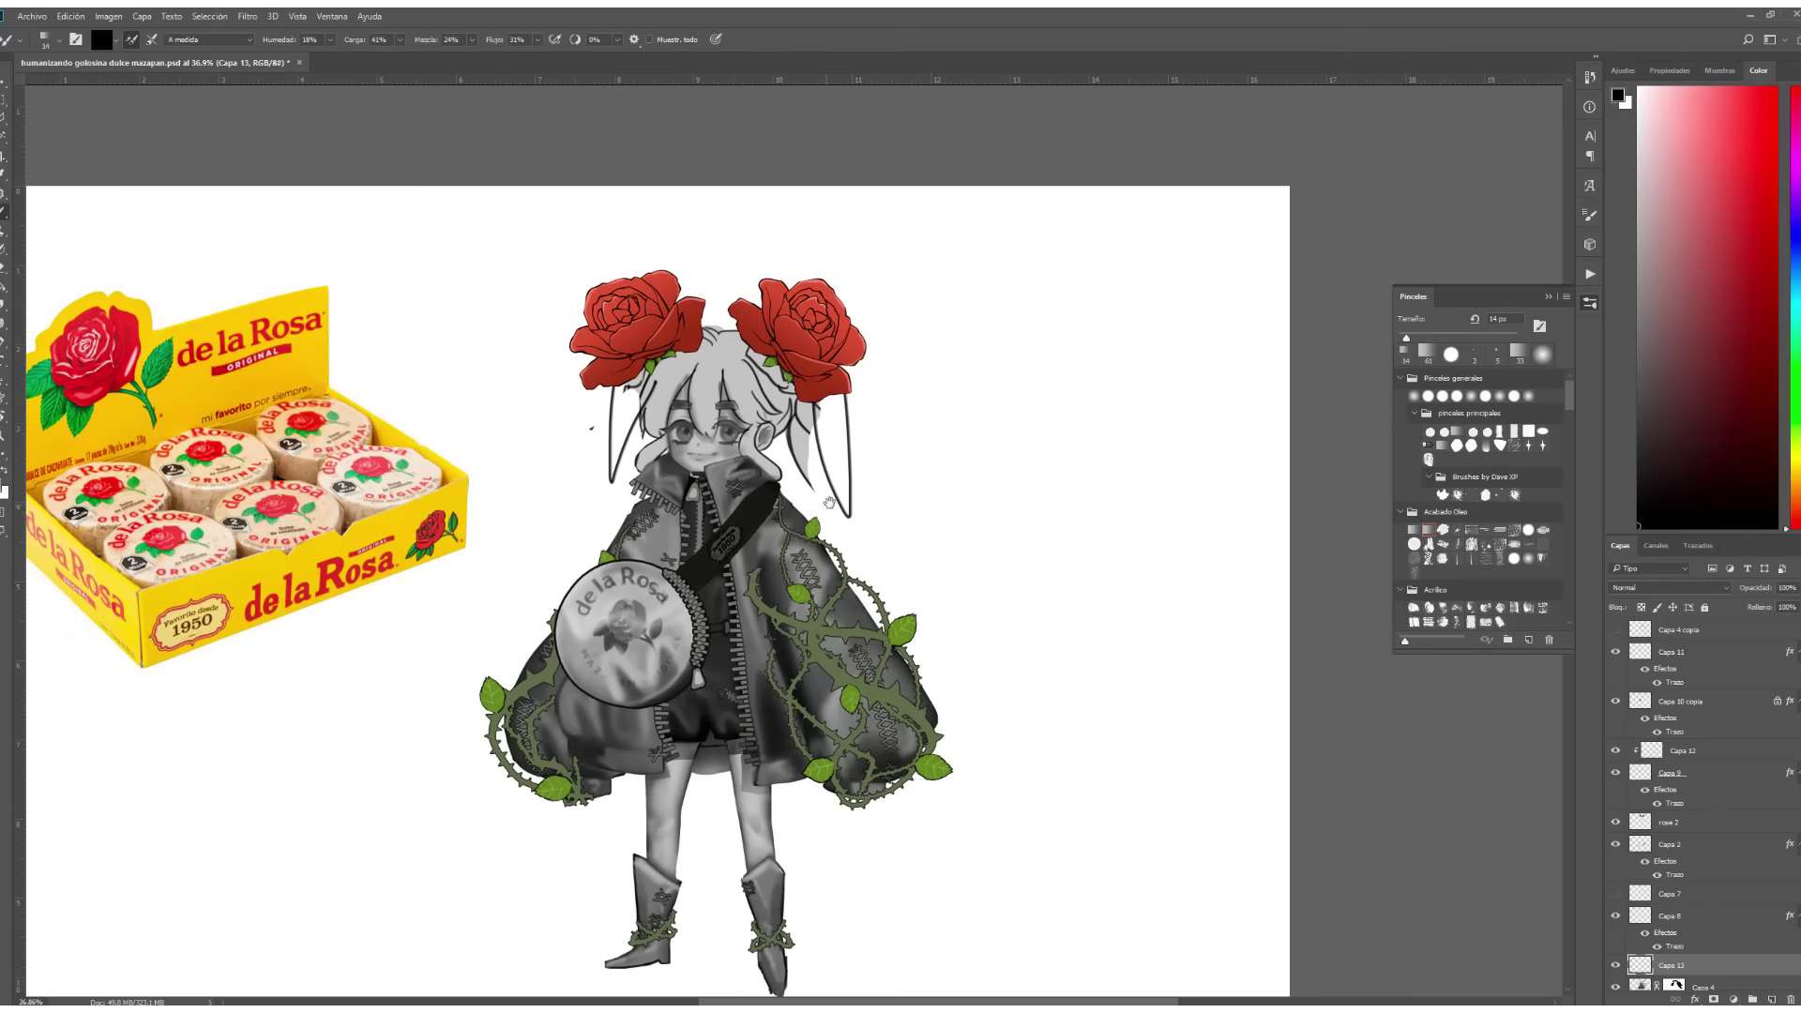
key(ctrl+alt+z)
key(ctrl+alt+z)
key(ctrl+alt+z)
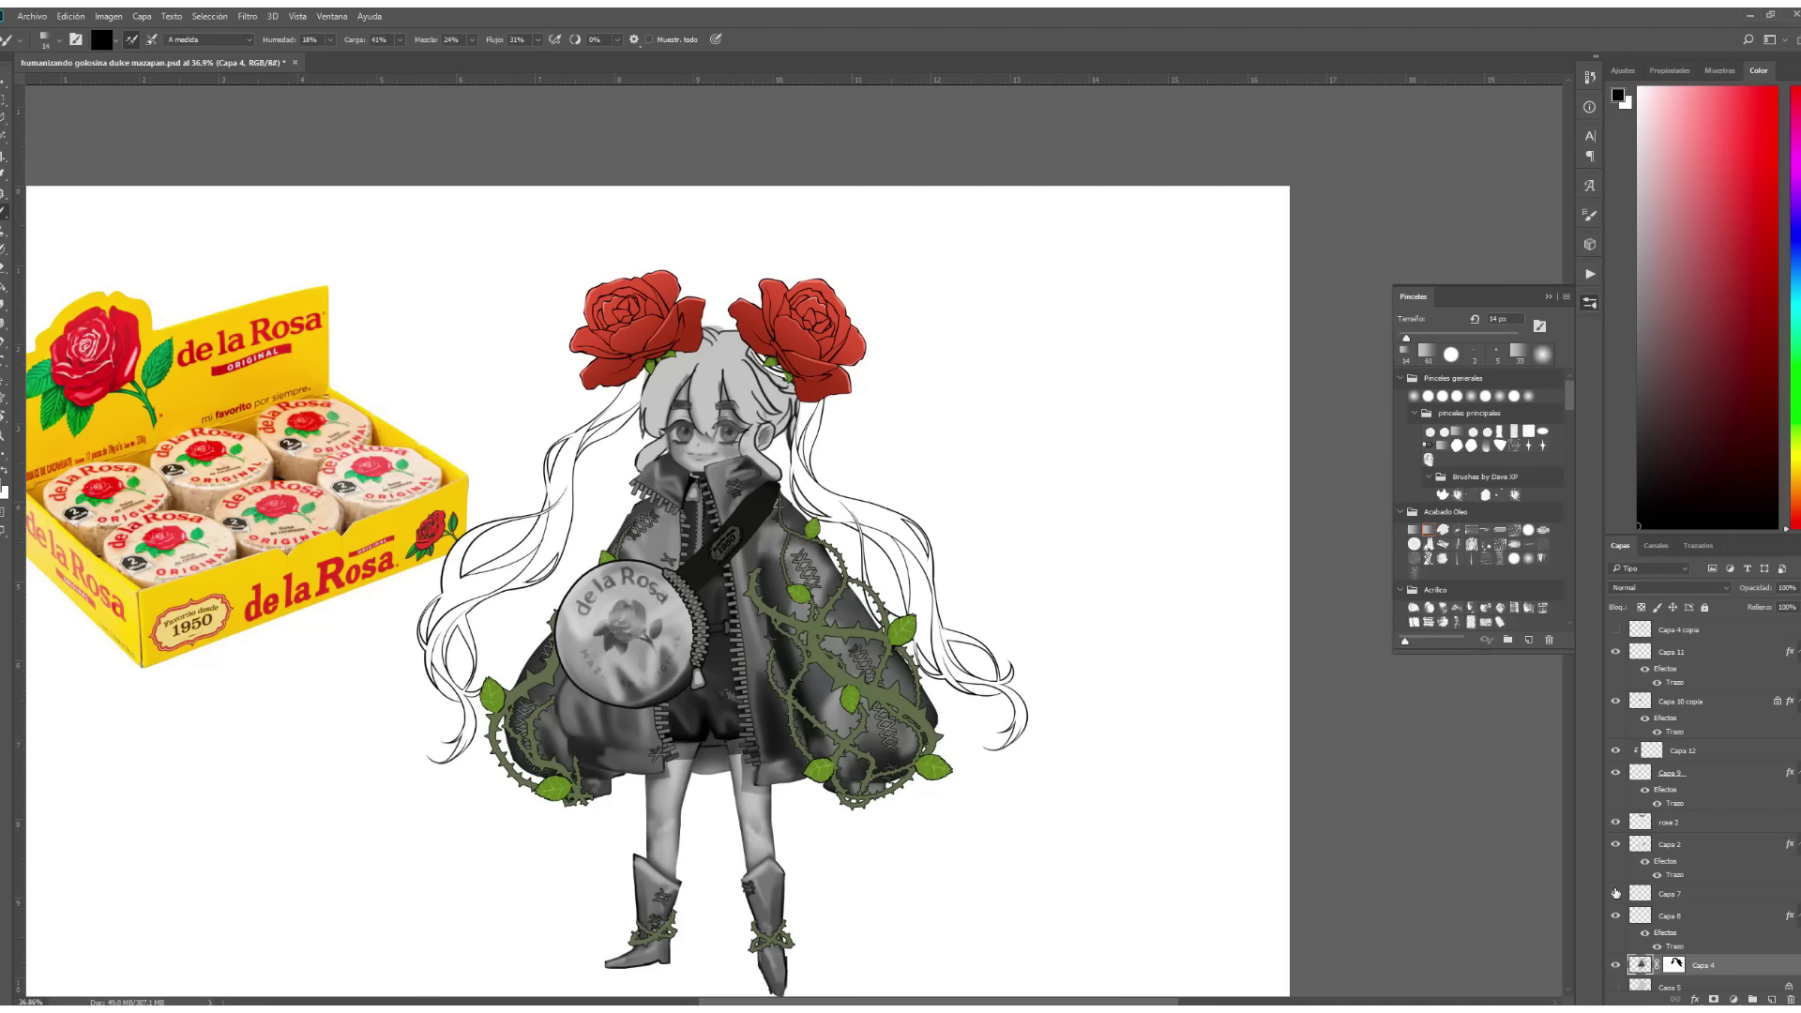
Lasso both roses and shrink them to about 88%, moving them closer to the head.
key(ctrl+t)
key(Escape)
key(l)
drag(525, 309, 521, 319)
key(ctrl+t)
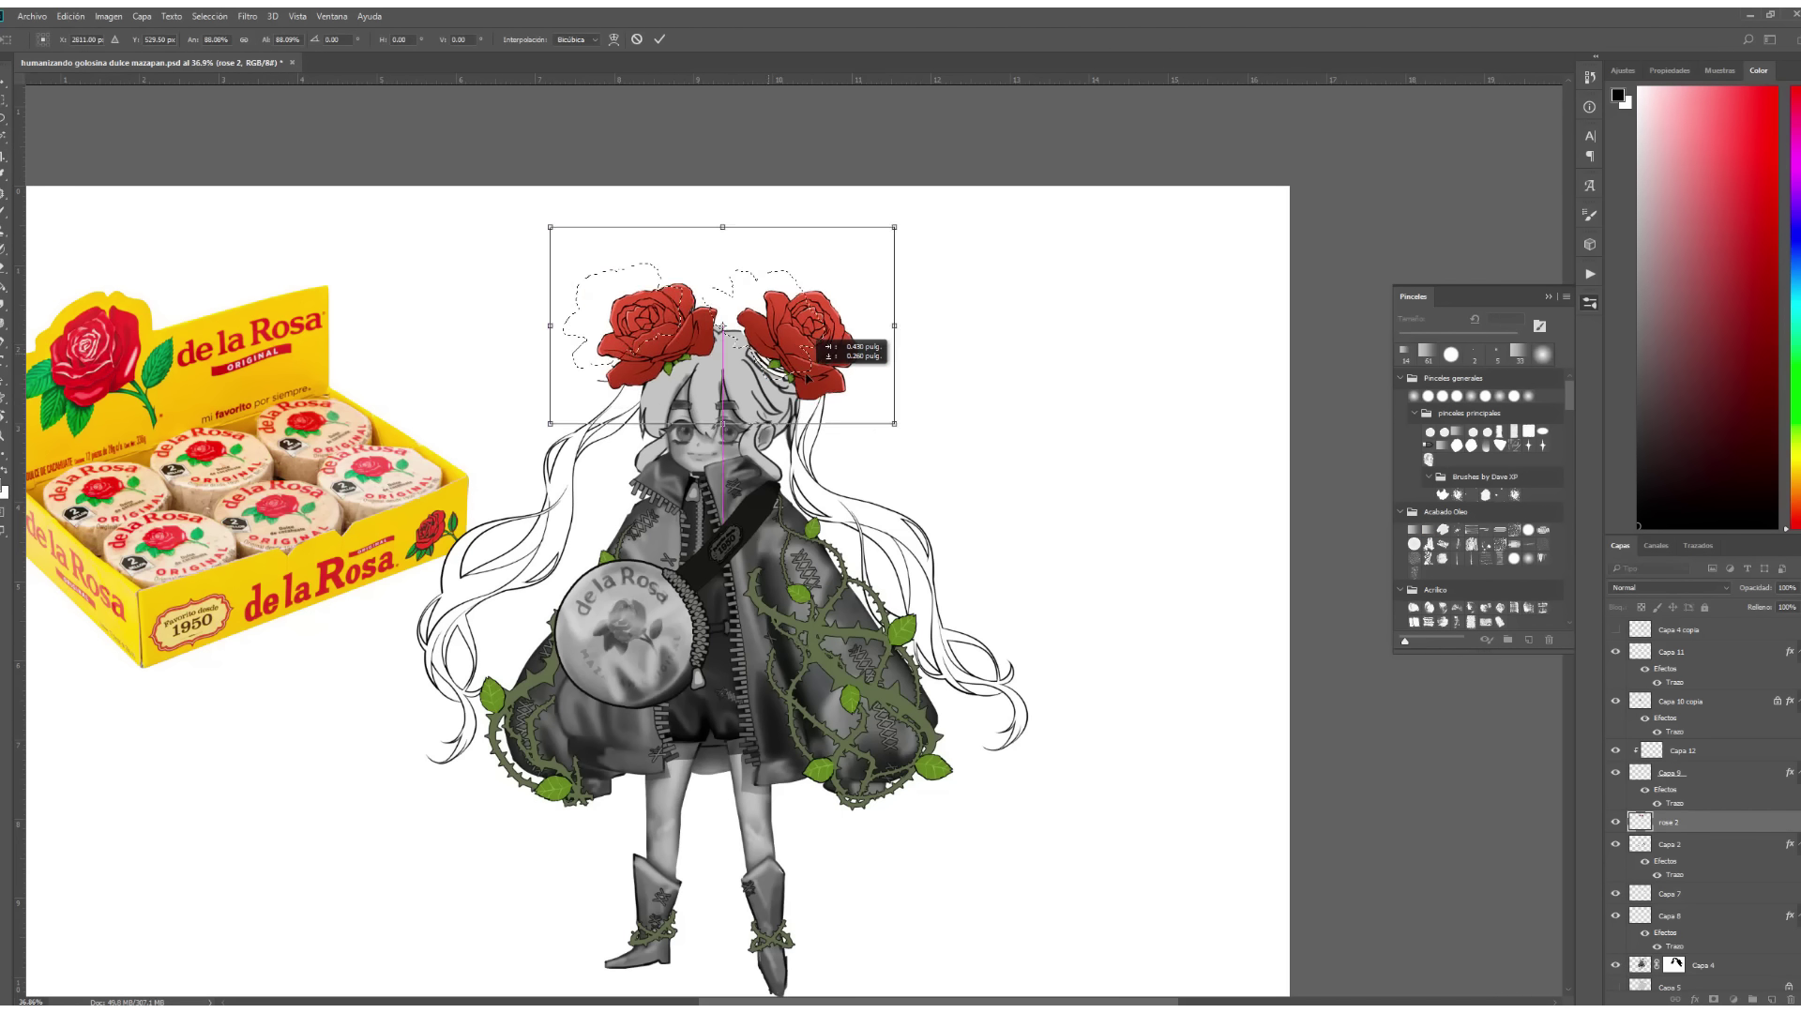
drag(807, 356, 793, 377)
key(Return)
key(ctrl+d)
Move the long hair line layer (Capa 7) below the body layer.
key(e)
key(alt+bracketleft)
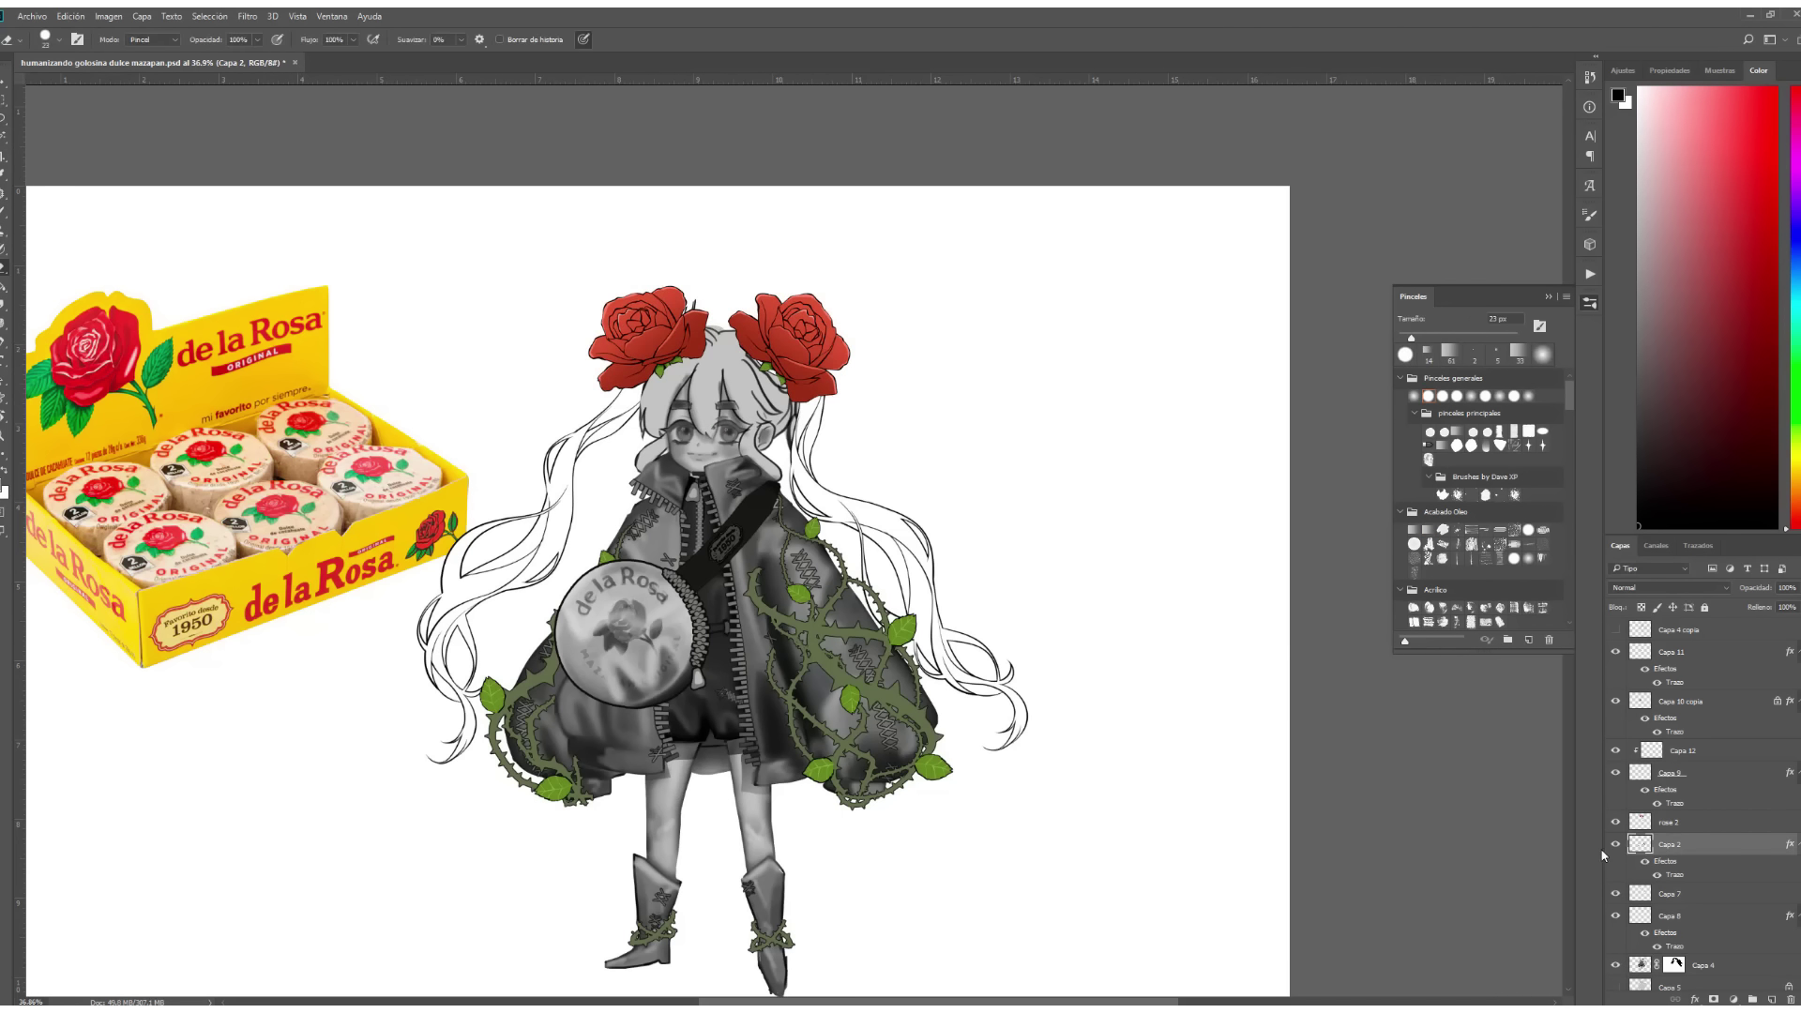
key(alt+bracketleft)
scroll(756, 360, up, 2)
key(l)
drag(582, 300, 563, 356)
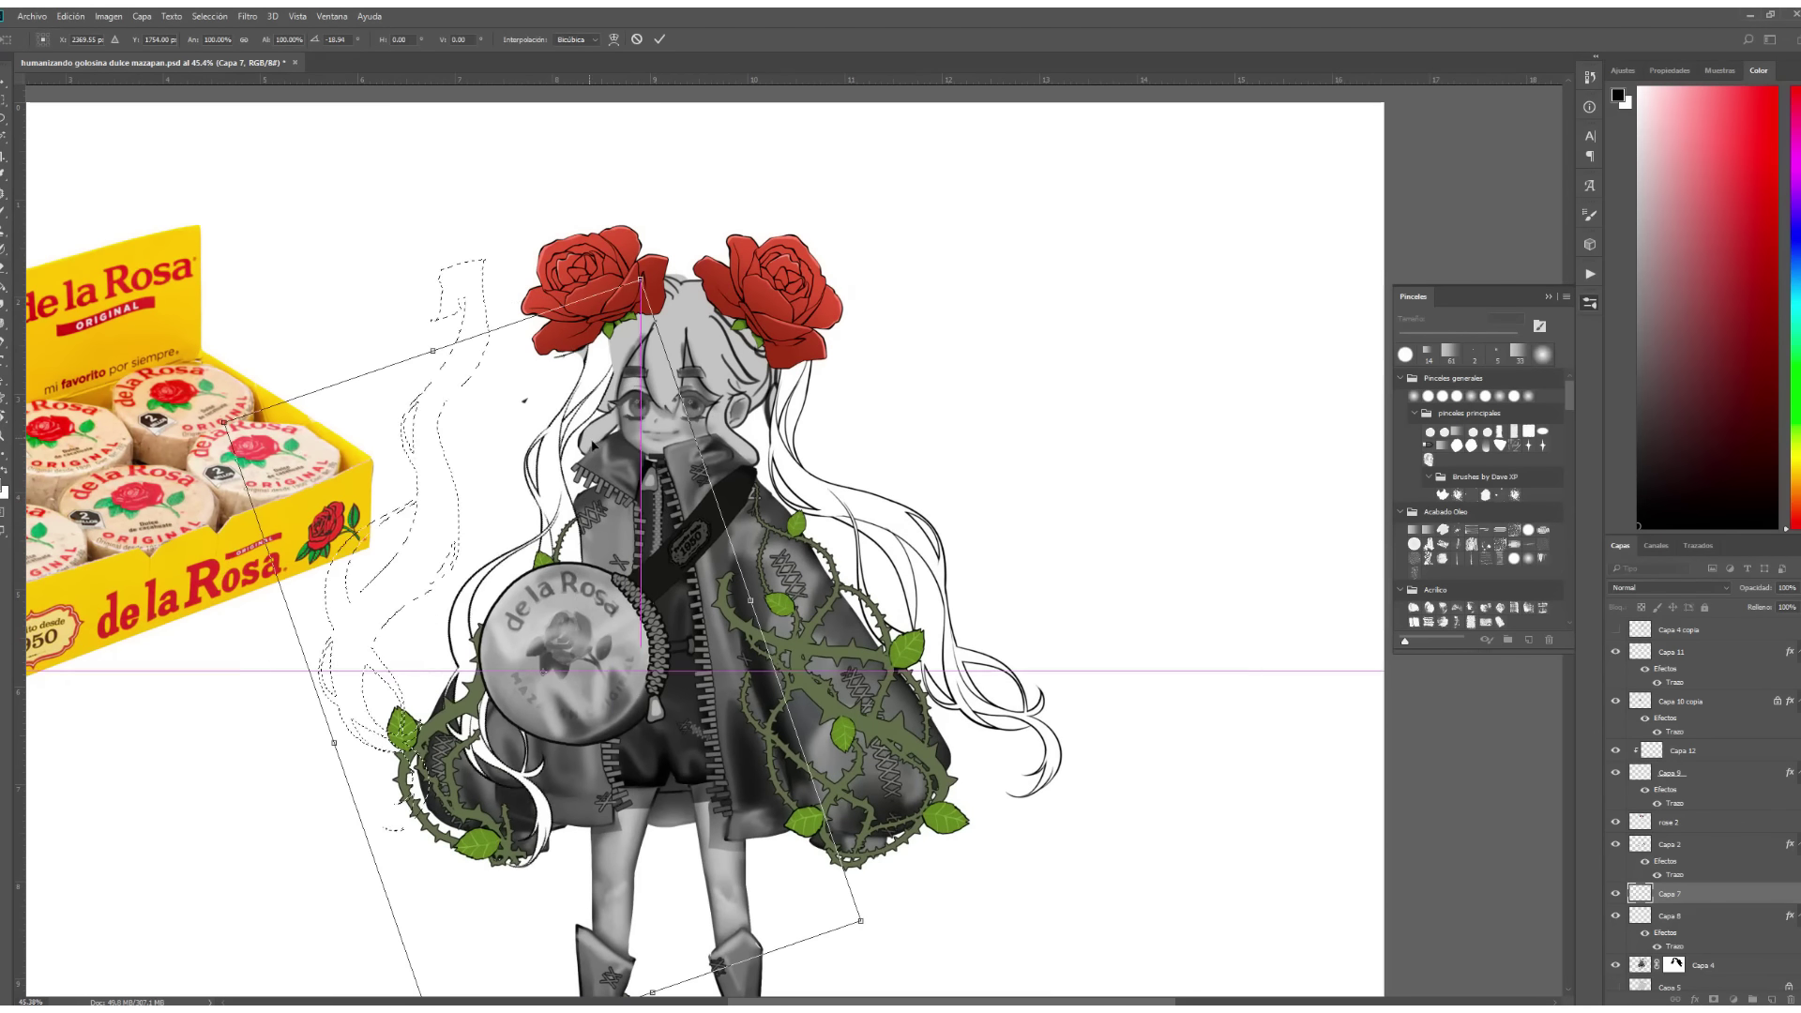
key(ctrl+bracketleft)
key(ctrl+bracketleft)
key(ctrl+d)
key(e)
key(alt+bracketright)
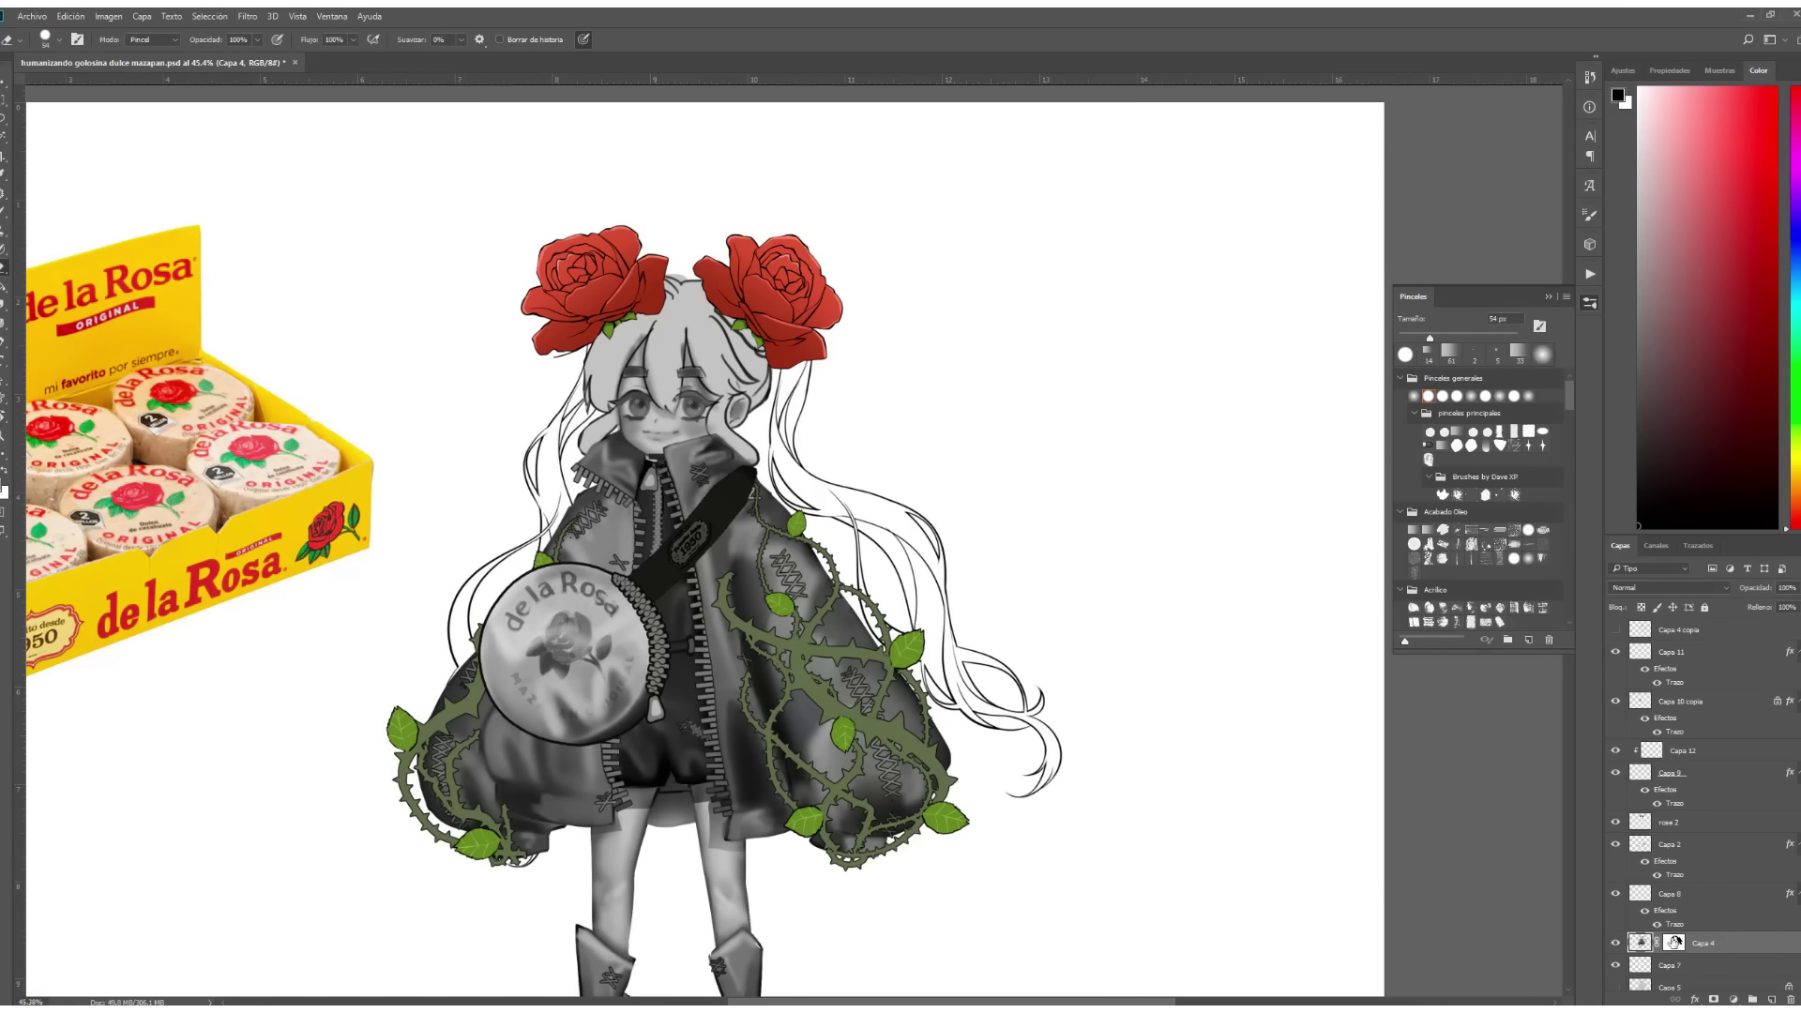
Blend the hair shading above the face and on top of the head with the Mixer Brush.
scroll(671, 319, up, 4)
key(b)
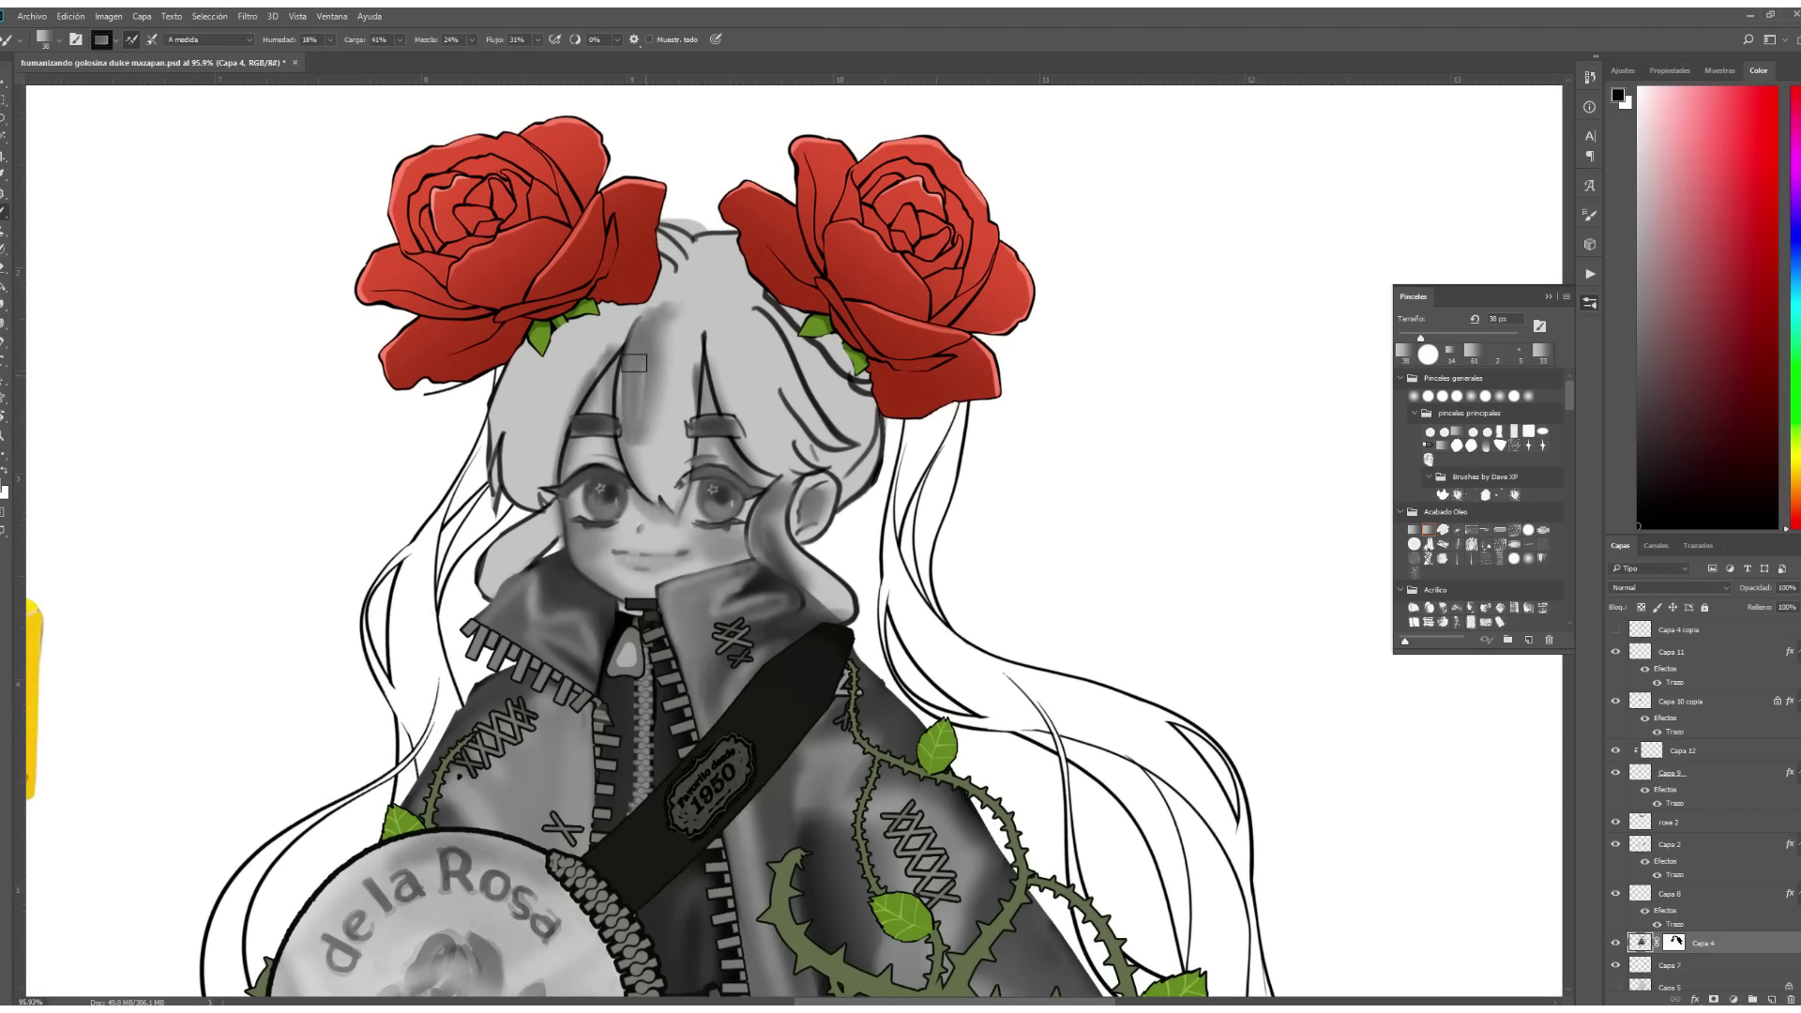
drag(638, 319, 661, 488)
mouse_move(732, 324)
mouse_down()
mouse_move(788, 460)
mouse_move(891, 497)
mouse_up()
click(1640, 607)
click(1720, 426)
drag(657, 225, 732, 282)
mouse_move(497, 347)
mouse_down()
mouse_move(525, 459)
mouse_move(562, 516)
mouse_move(528, 537)
mouse_up()
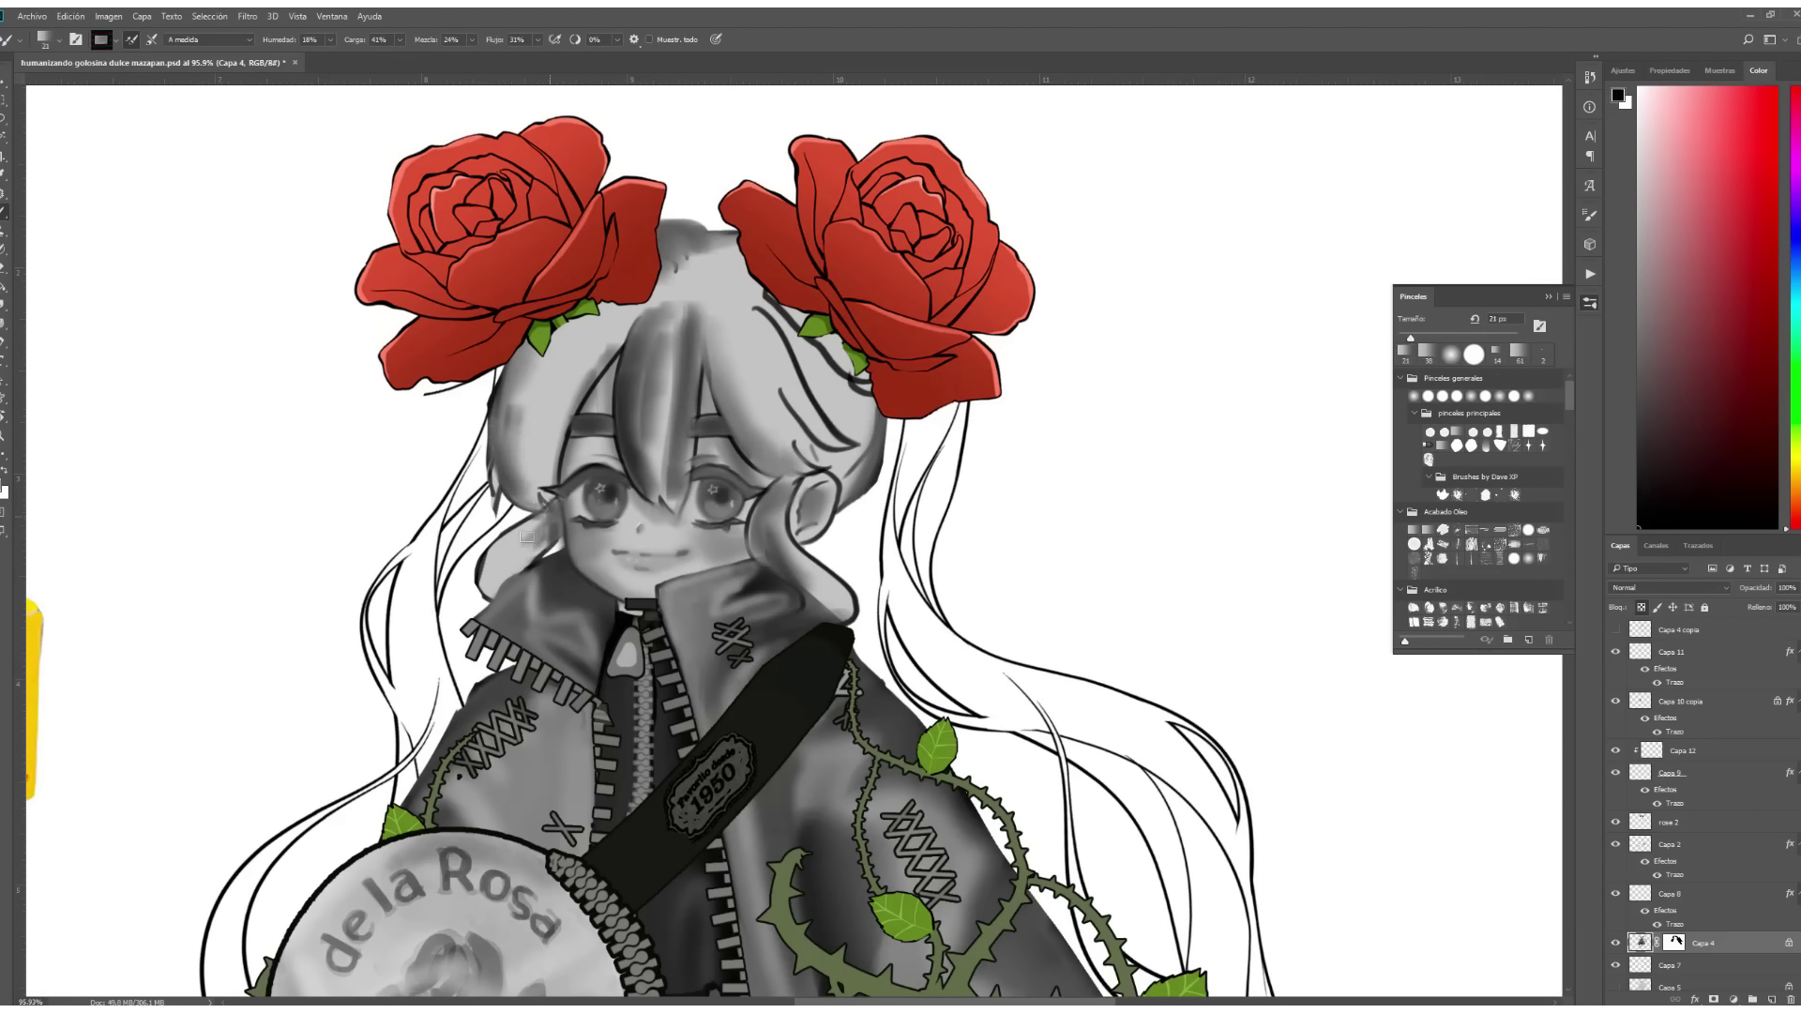
Sample hair greys and blend lighter shading into the strands beside the cheek.
alt+click(525, 540)
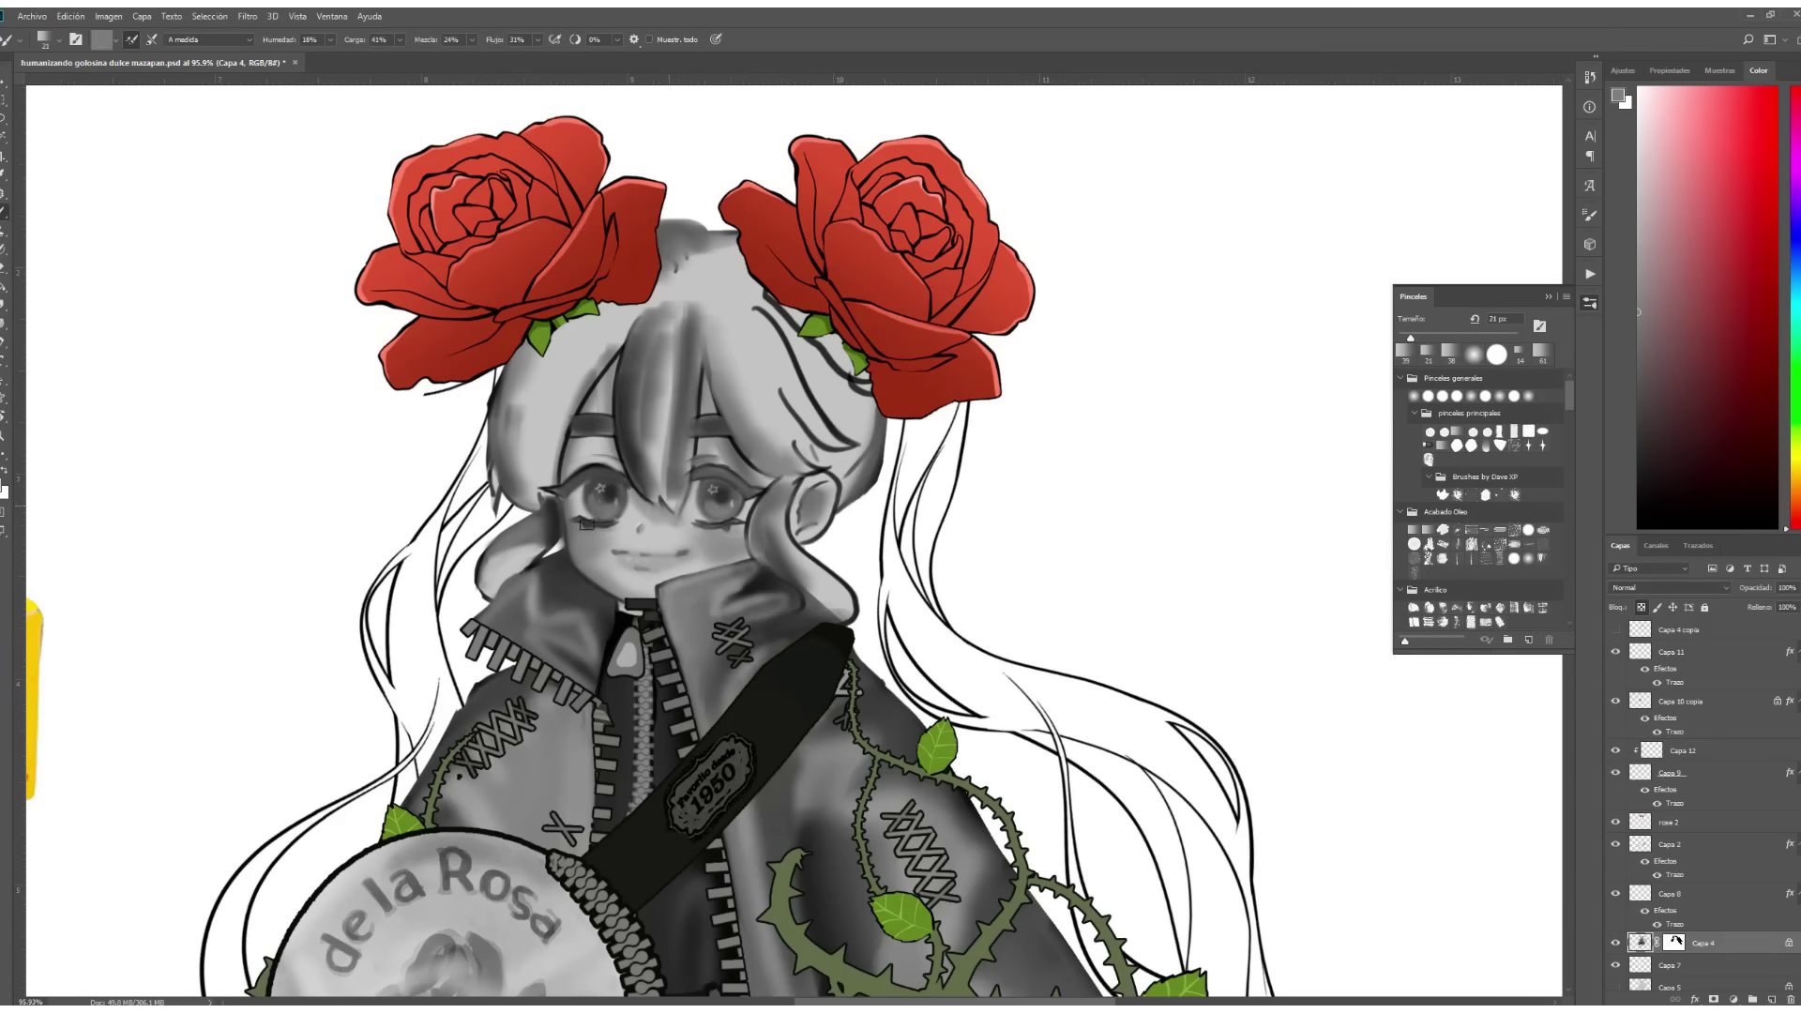
alt+click(587, 523)
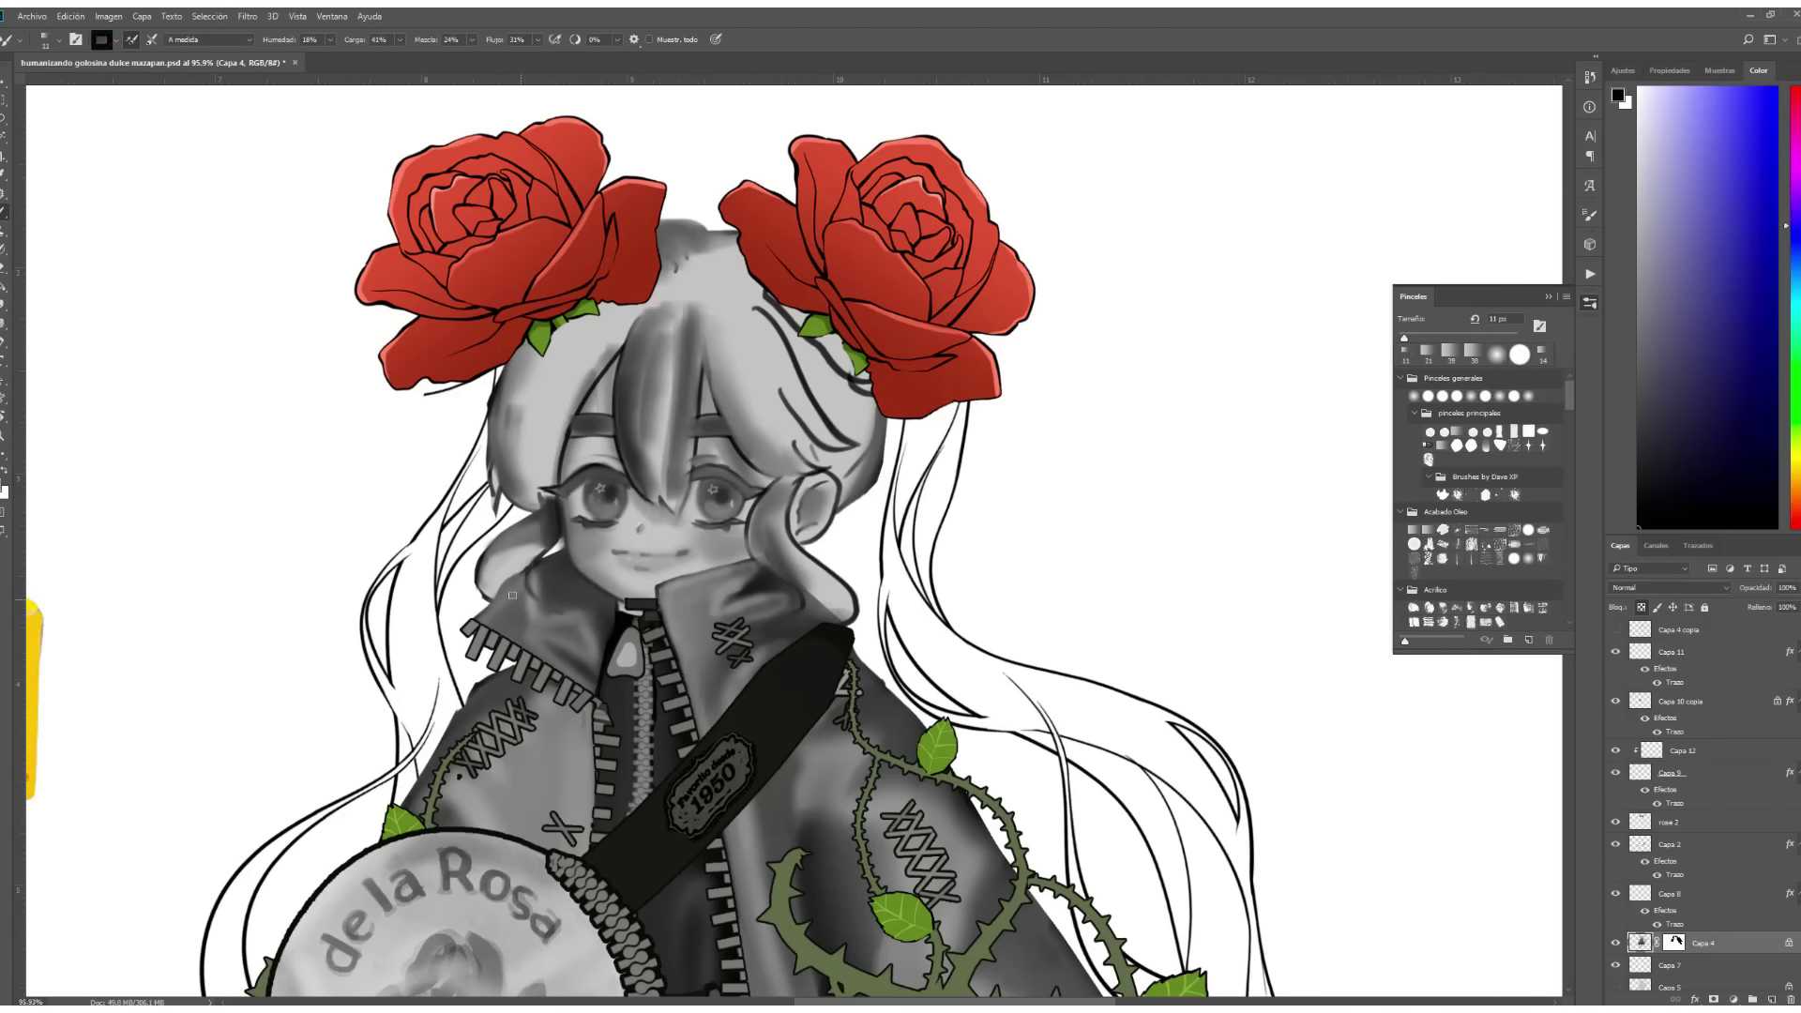
alt+click(504, 561)
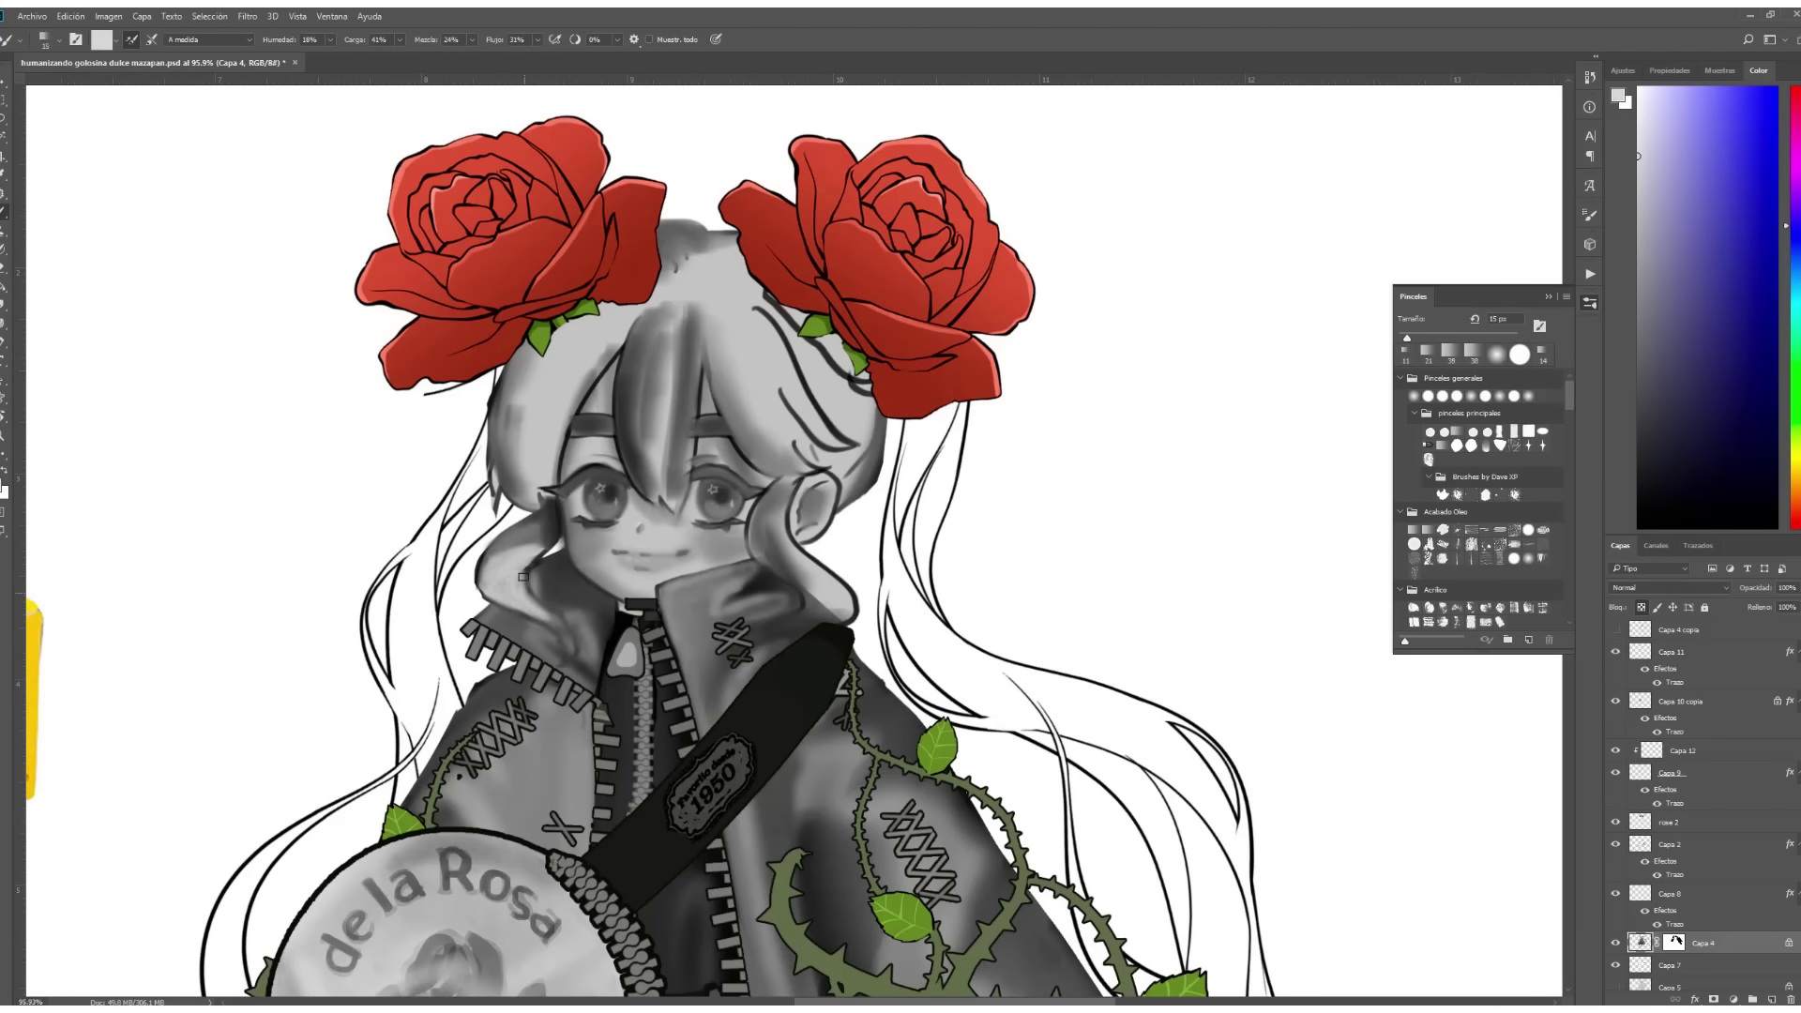
drag(504, 563, 545, 601)
alt+click(526, 593)
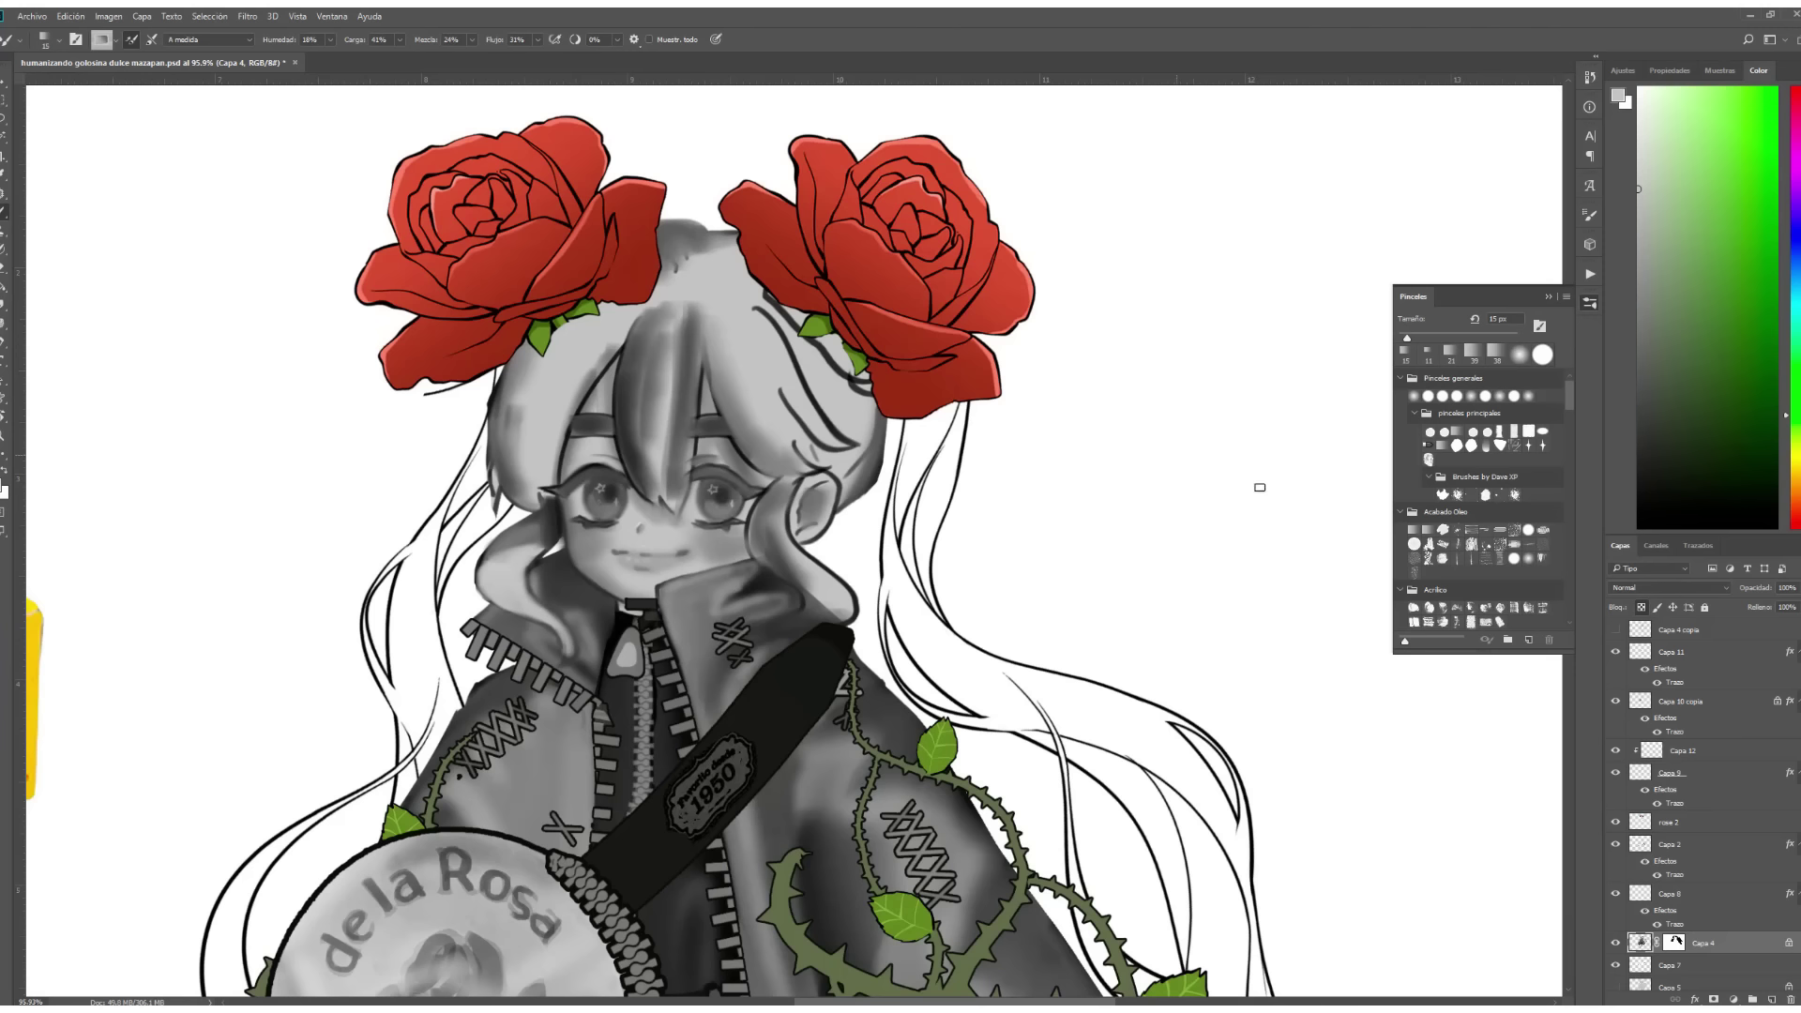
alt+click(520, 573)
alt+click(545, 531)
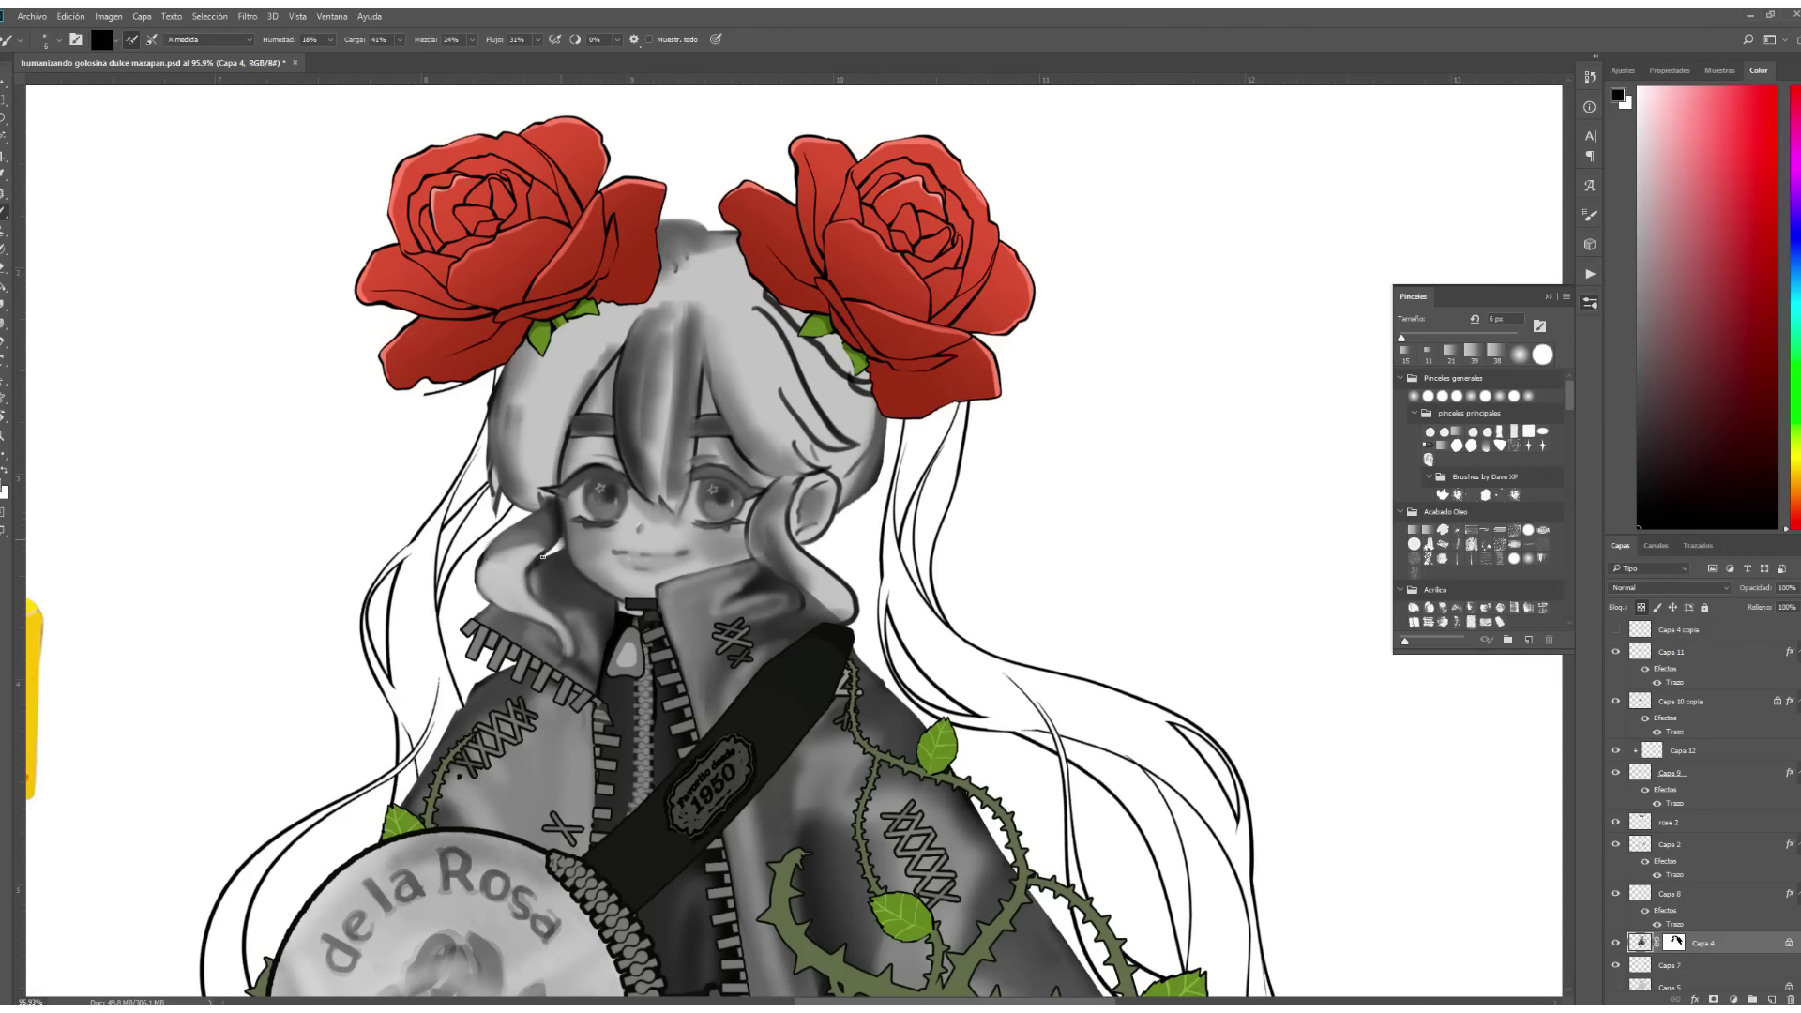
drag(543, 556, 482, 583)
Pick a light grey with a larger brush and return to blending.
key(shift+b)
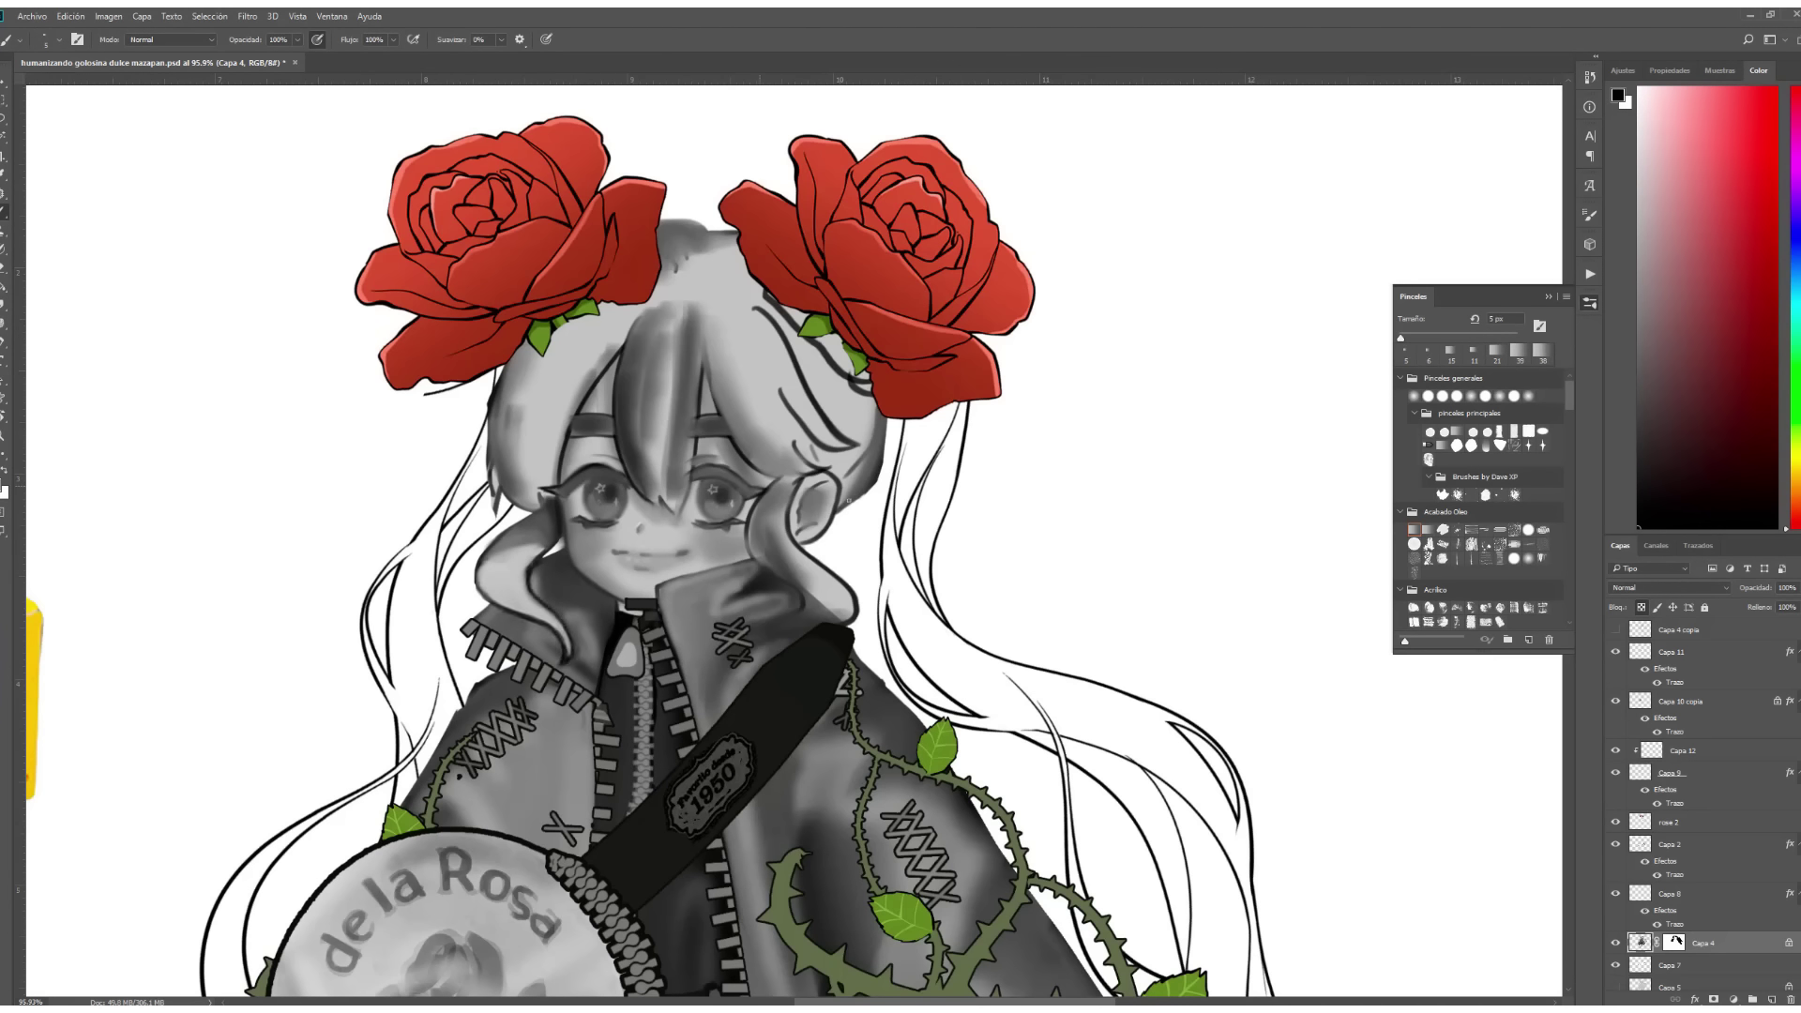
drag(1392, 344, 1408, 338)
alt+click(829, 576)
alt+click(813, 596)
key(shift+b)
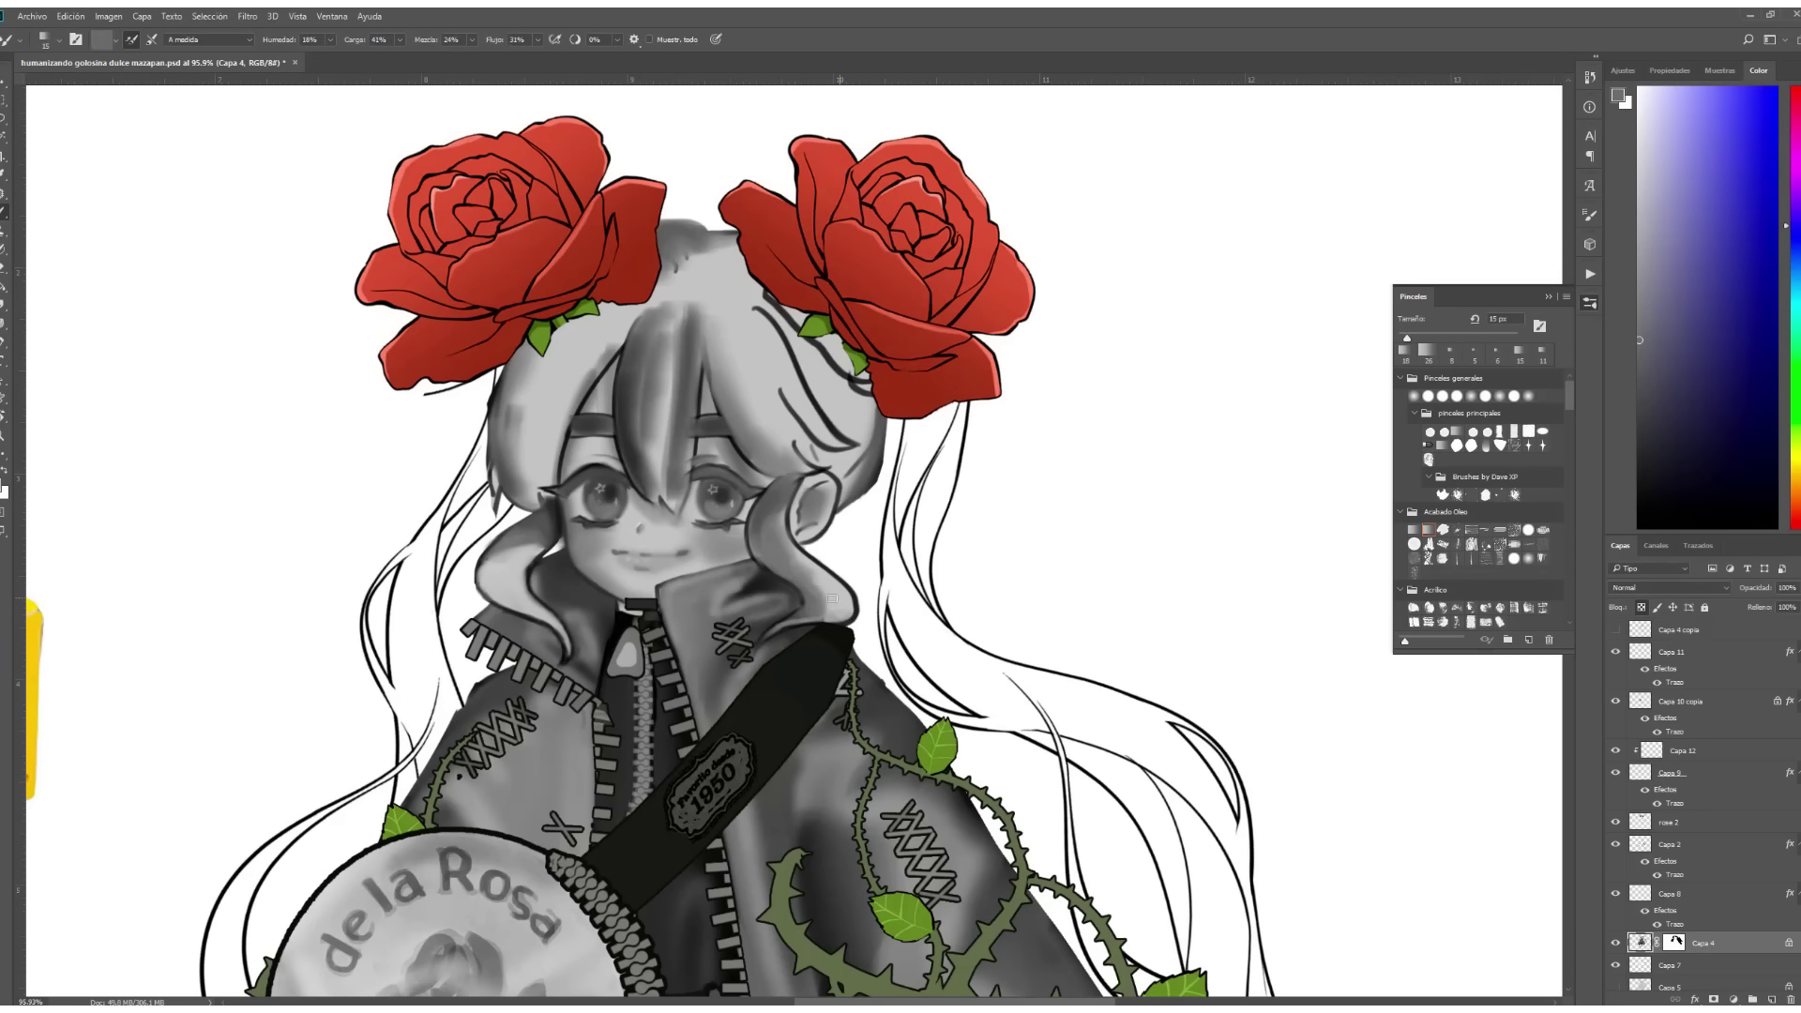
alt+click(829, 594)
Set the brush to 9 px with an oil-paint brush preset.
alt+click(882, 463)
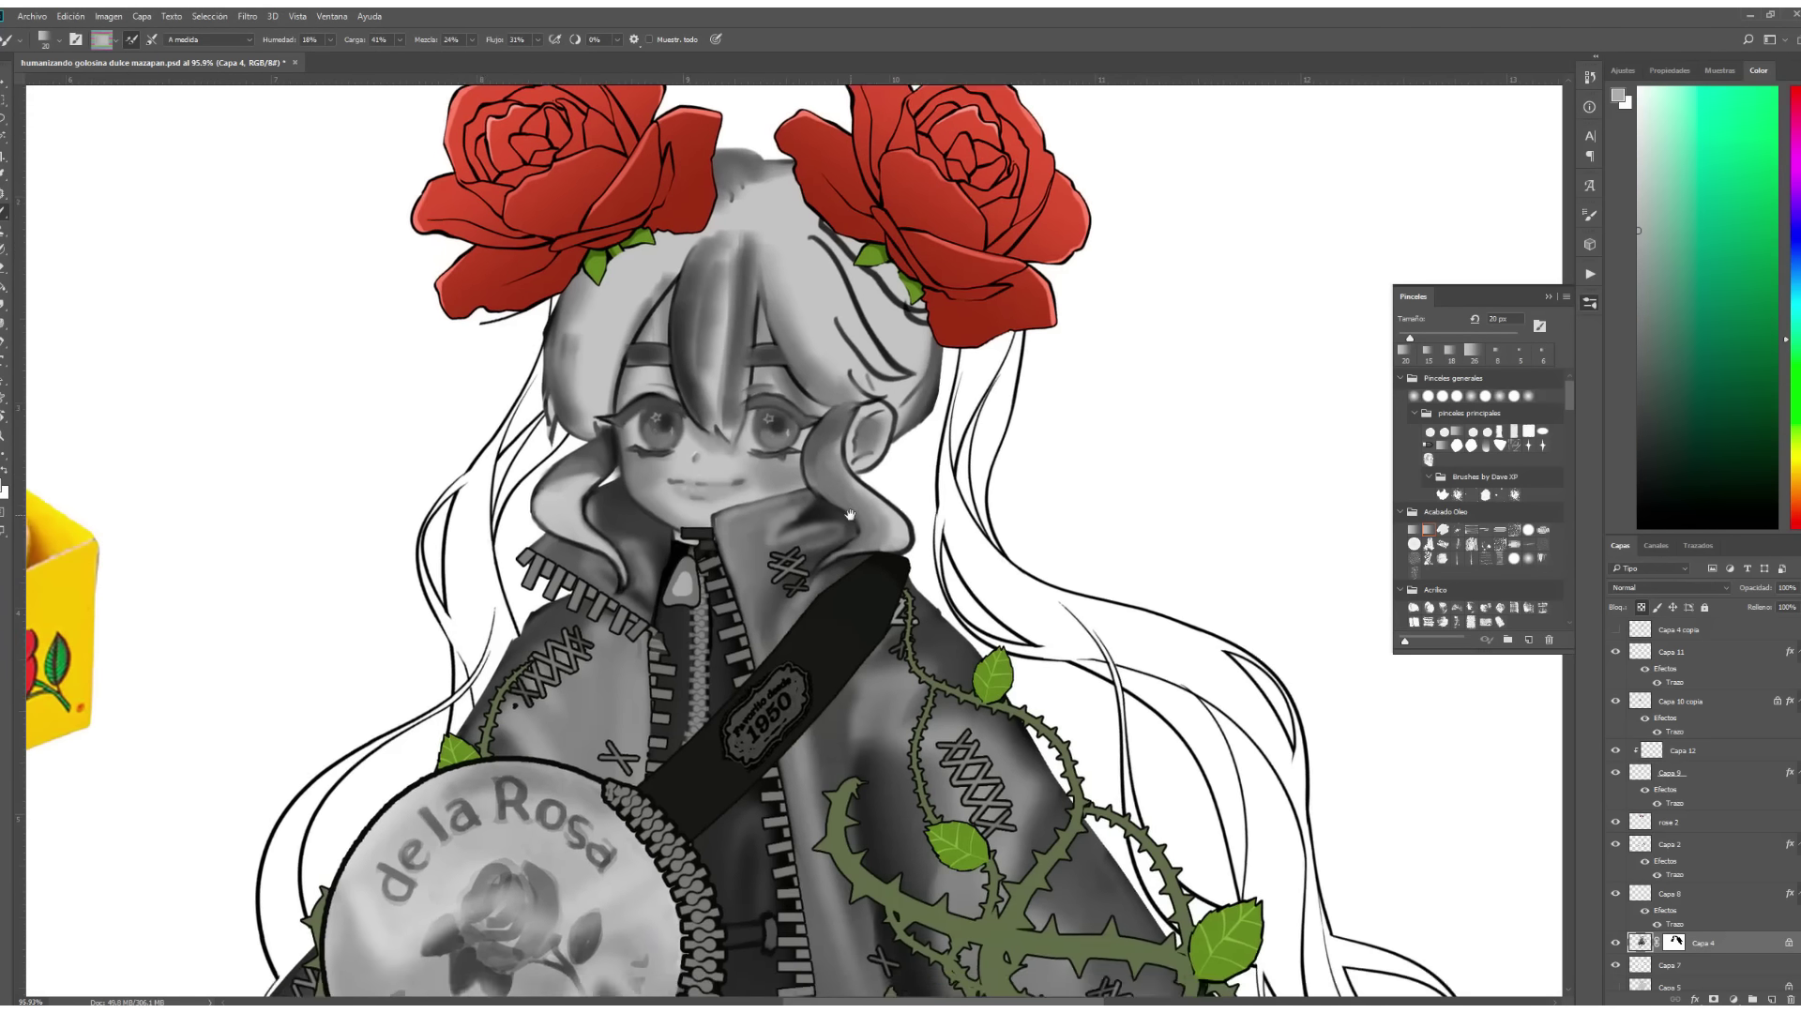
scroll(881, 464, down, 2)
drag(1445, 335, 1404, 337)
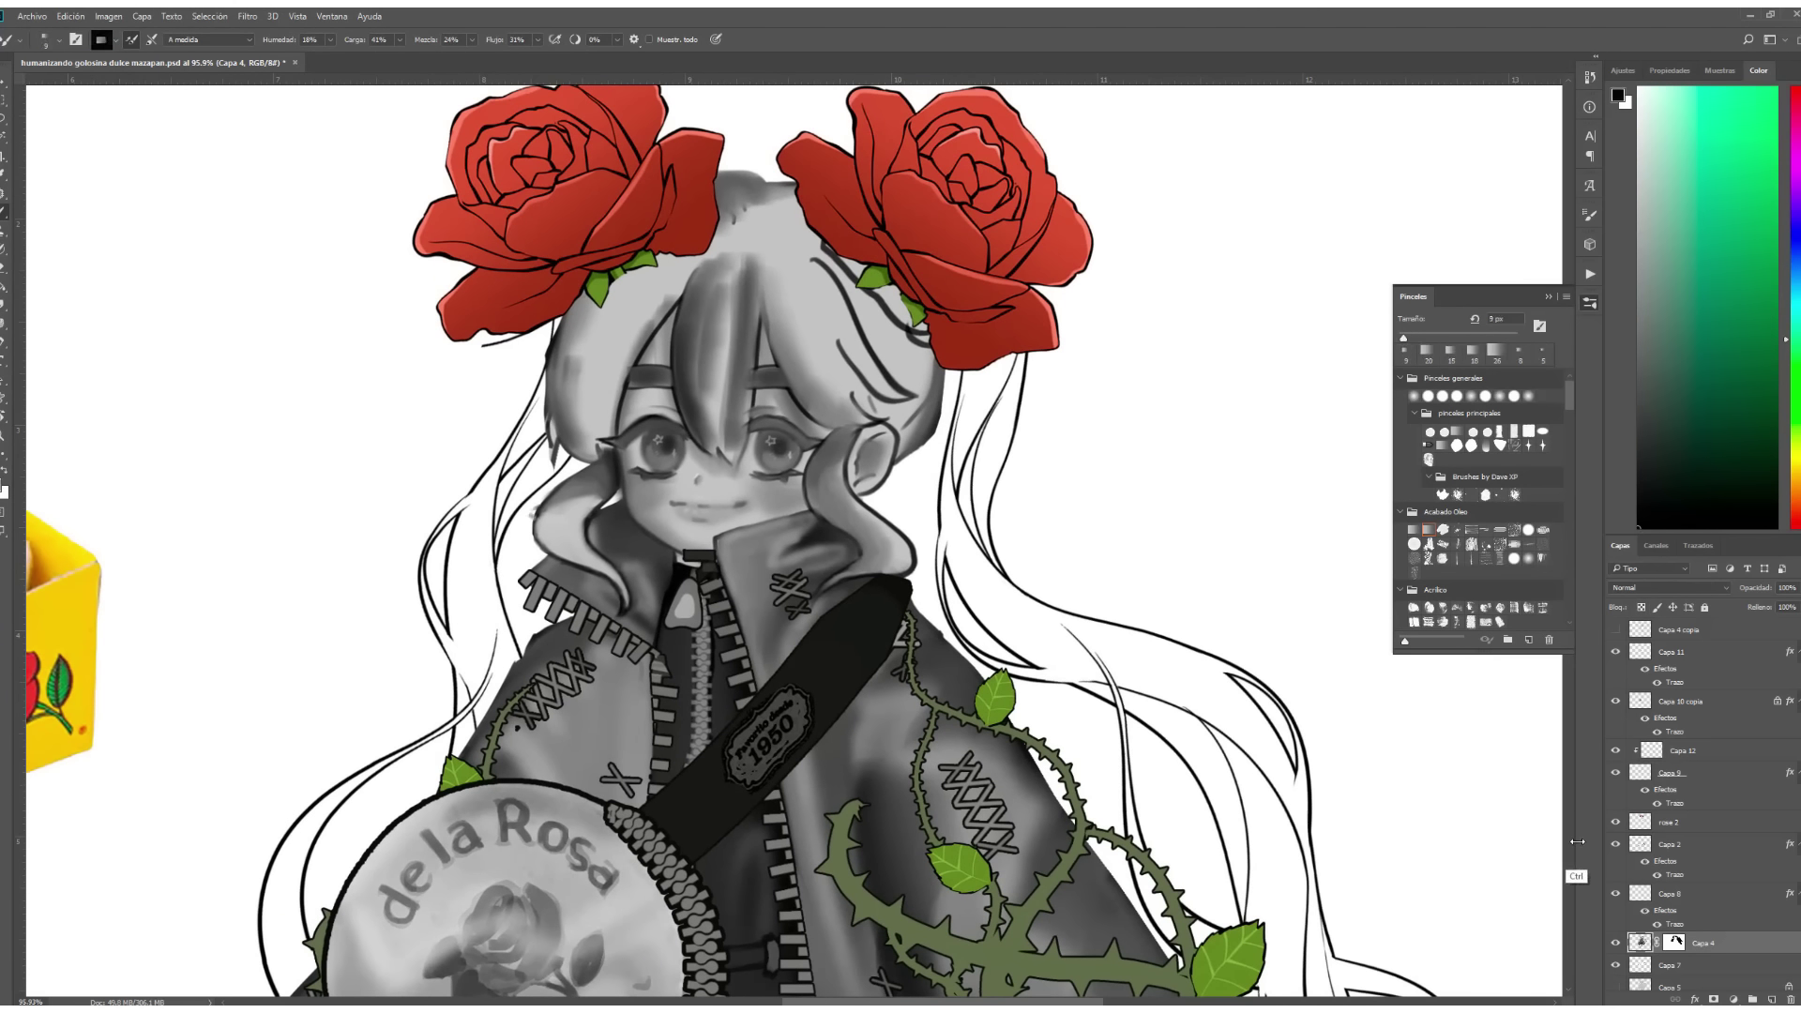
click(1414, 531)
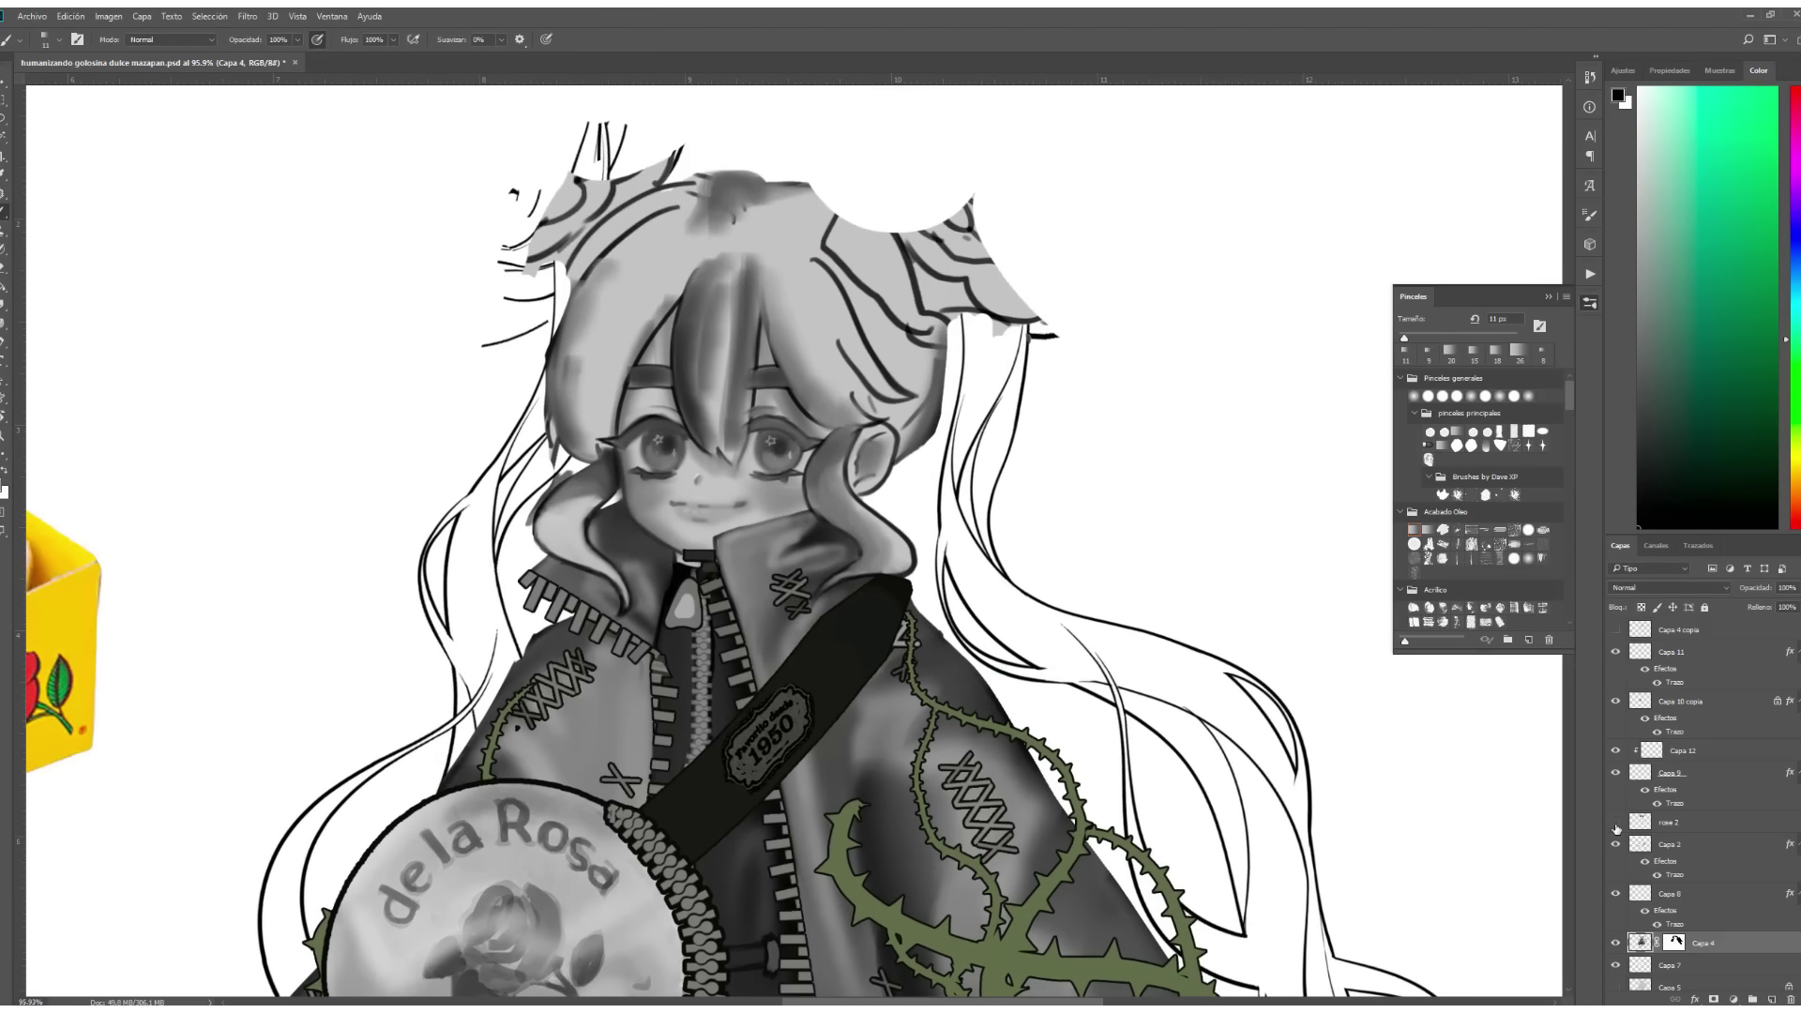
Add a new layer, Capa 13, above Capa 4 and return to the Brush.
click(1772, 999)
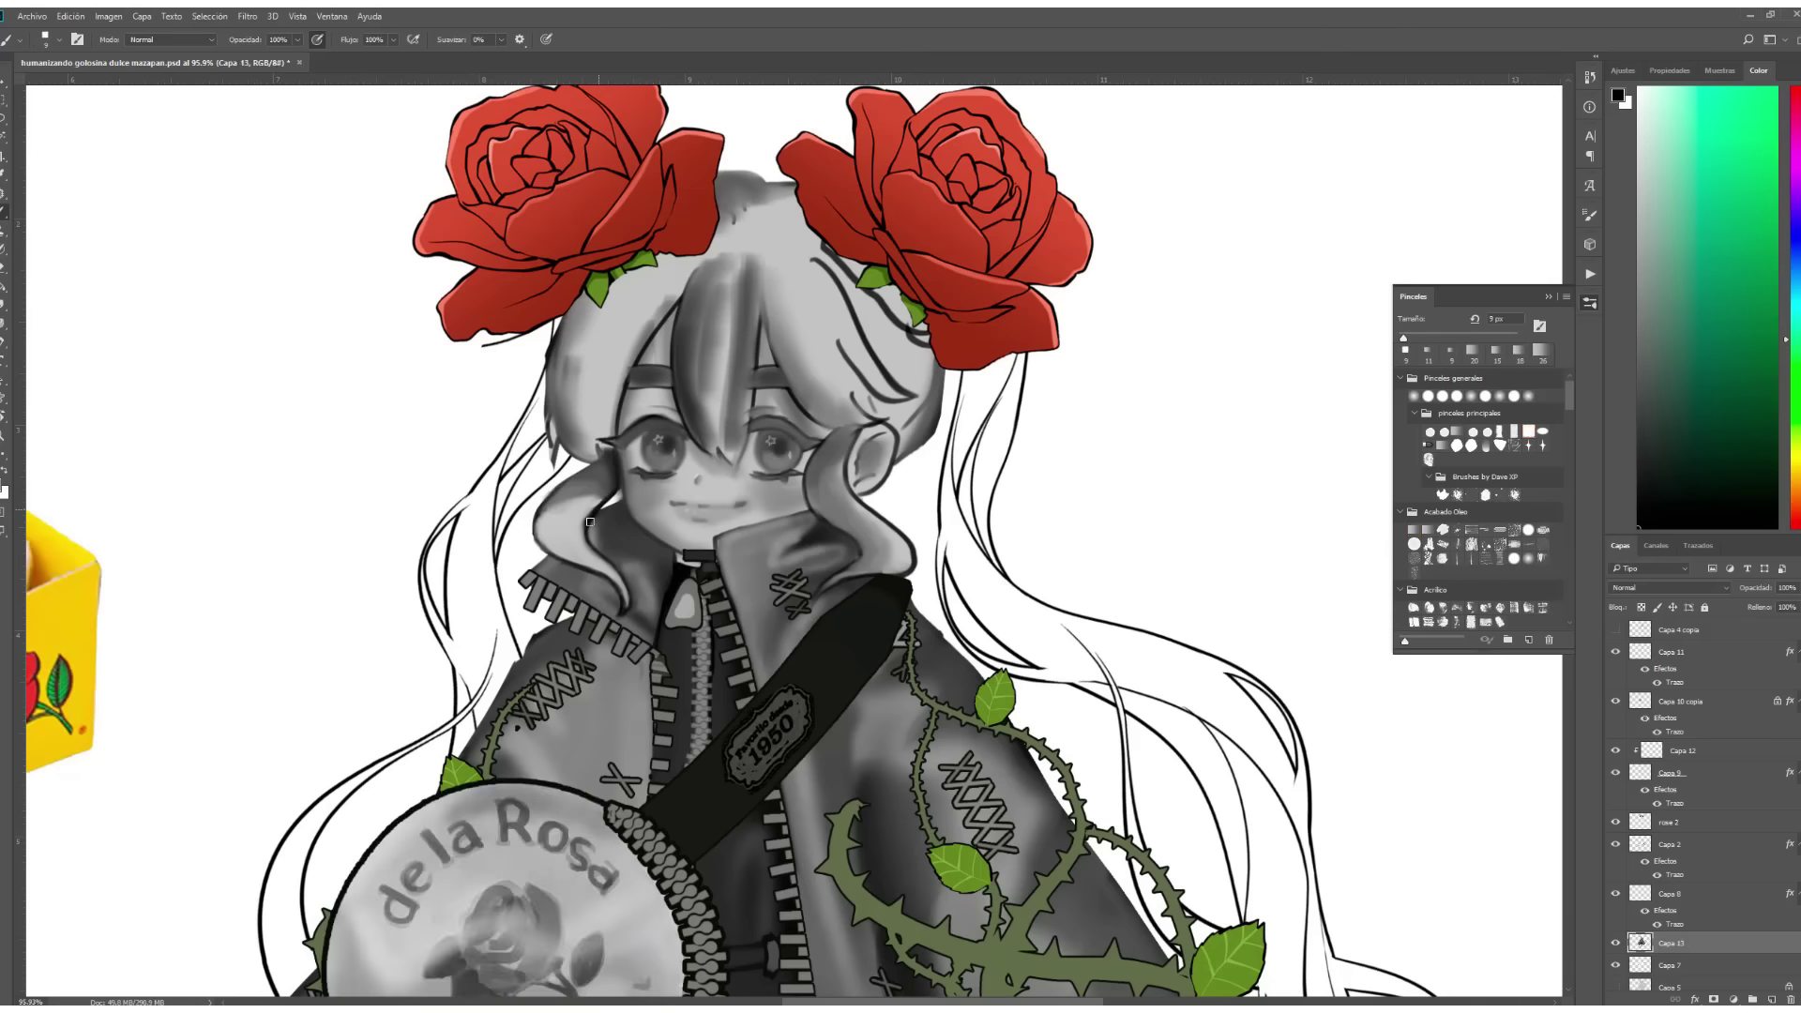
scroll(600, 462, down, 4)
scroll(502, 510, up, 4)
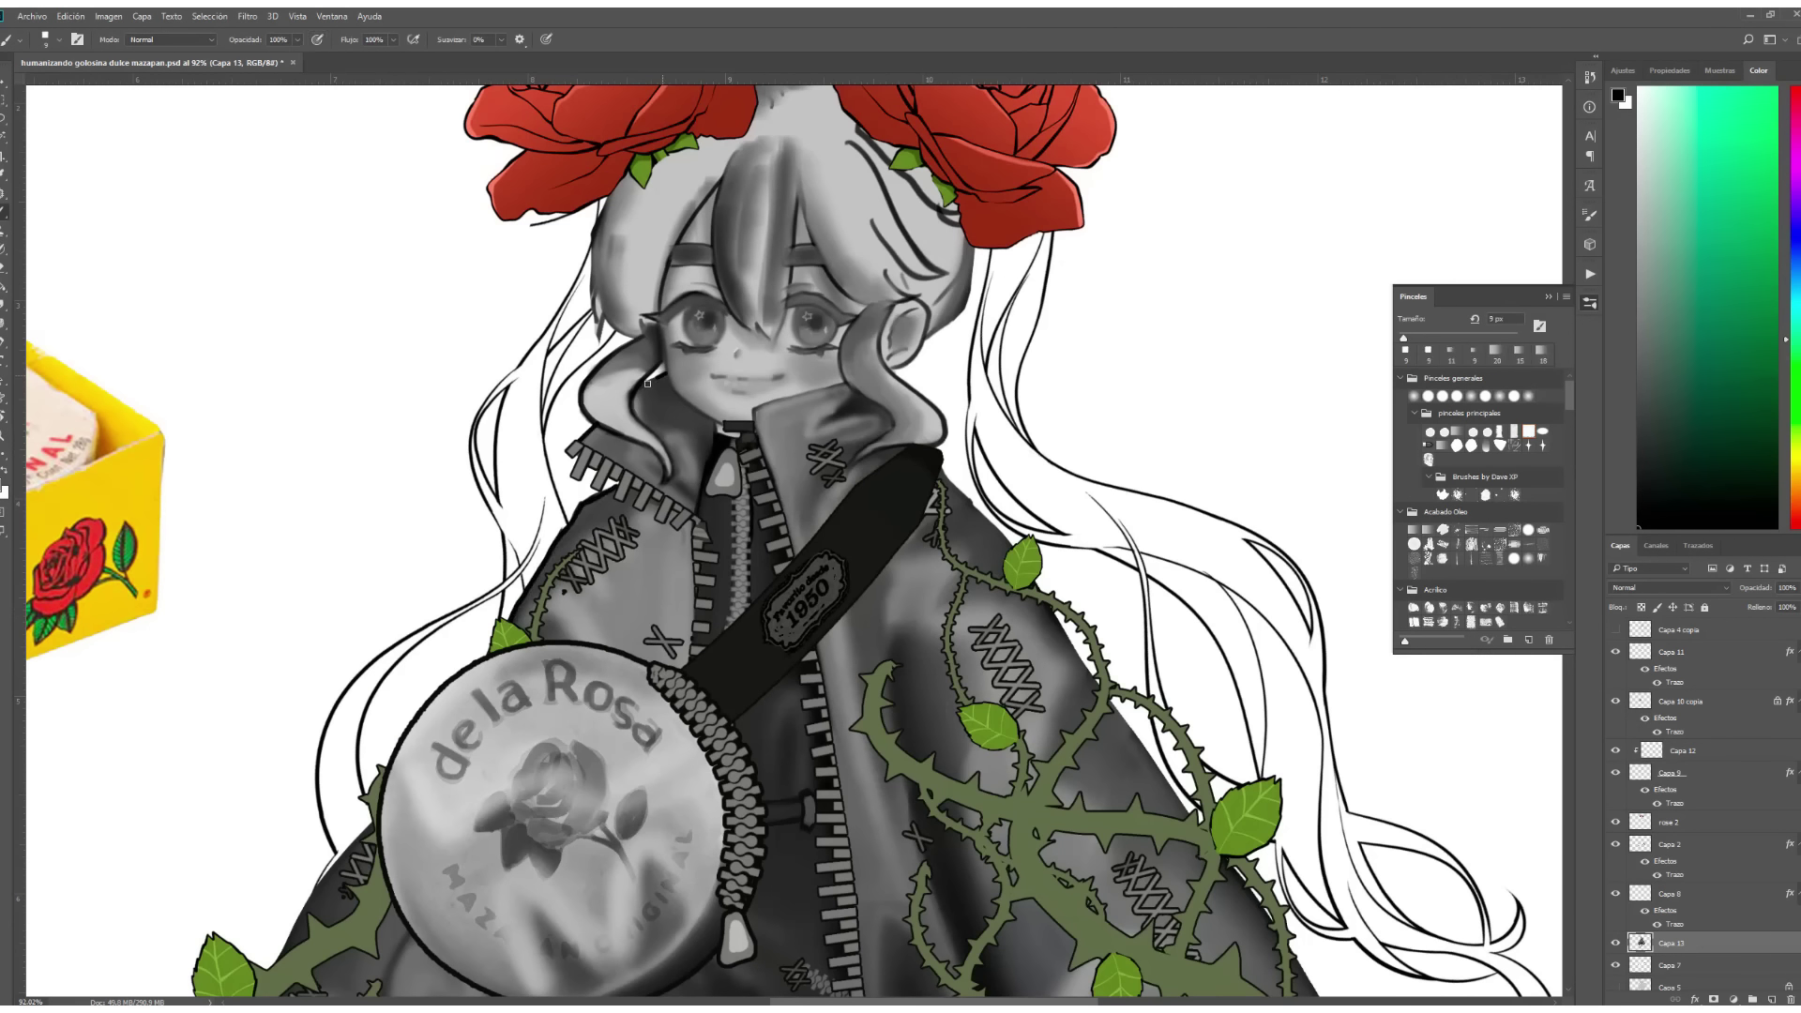
key(e)
key(b)
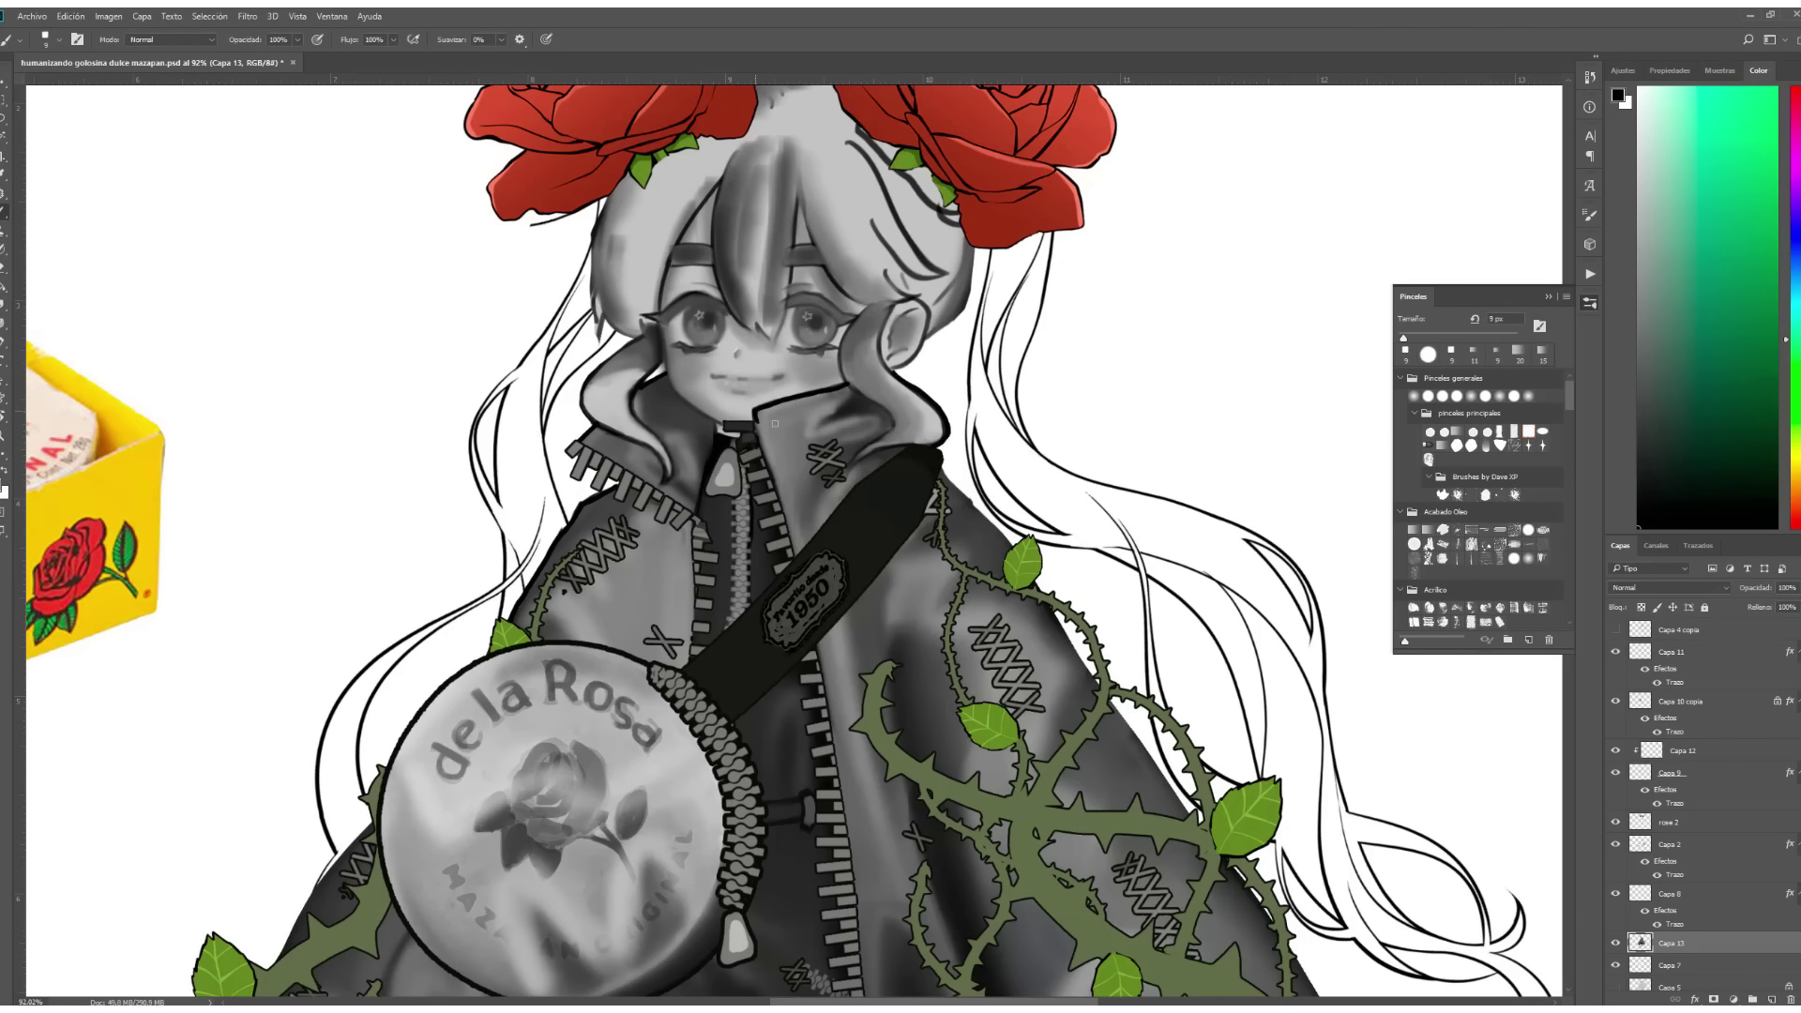
scroll(822, 388, down, 4)
scroll(592, 377, up, 4)
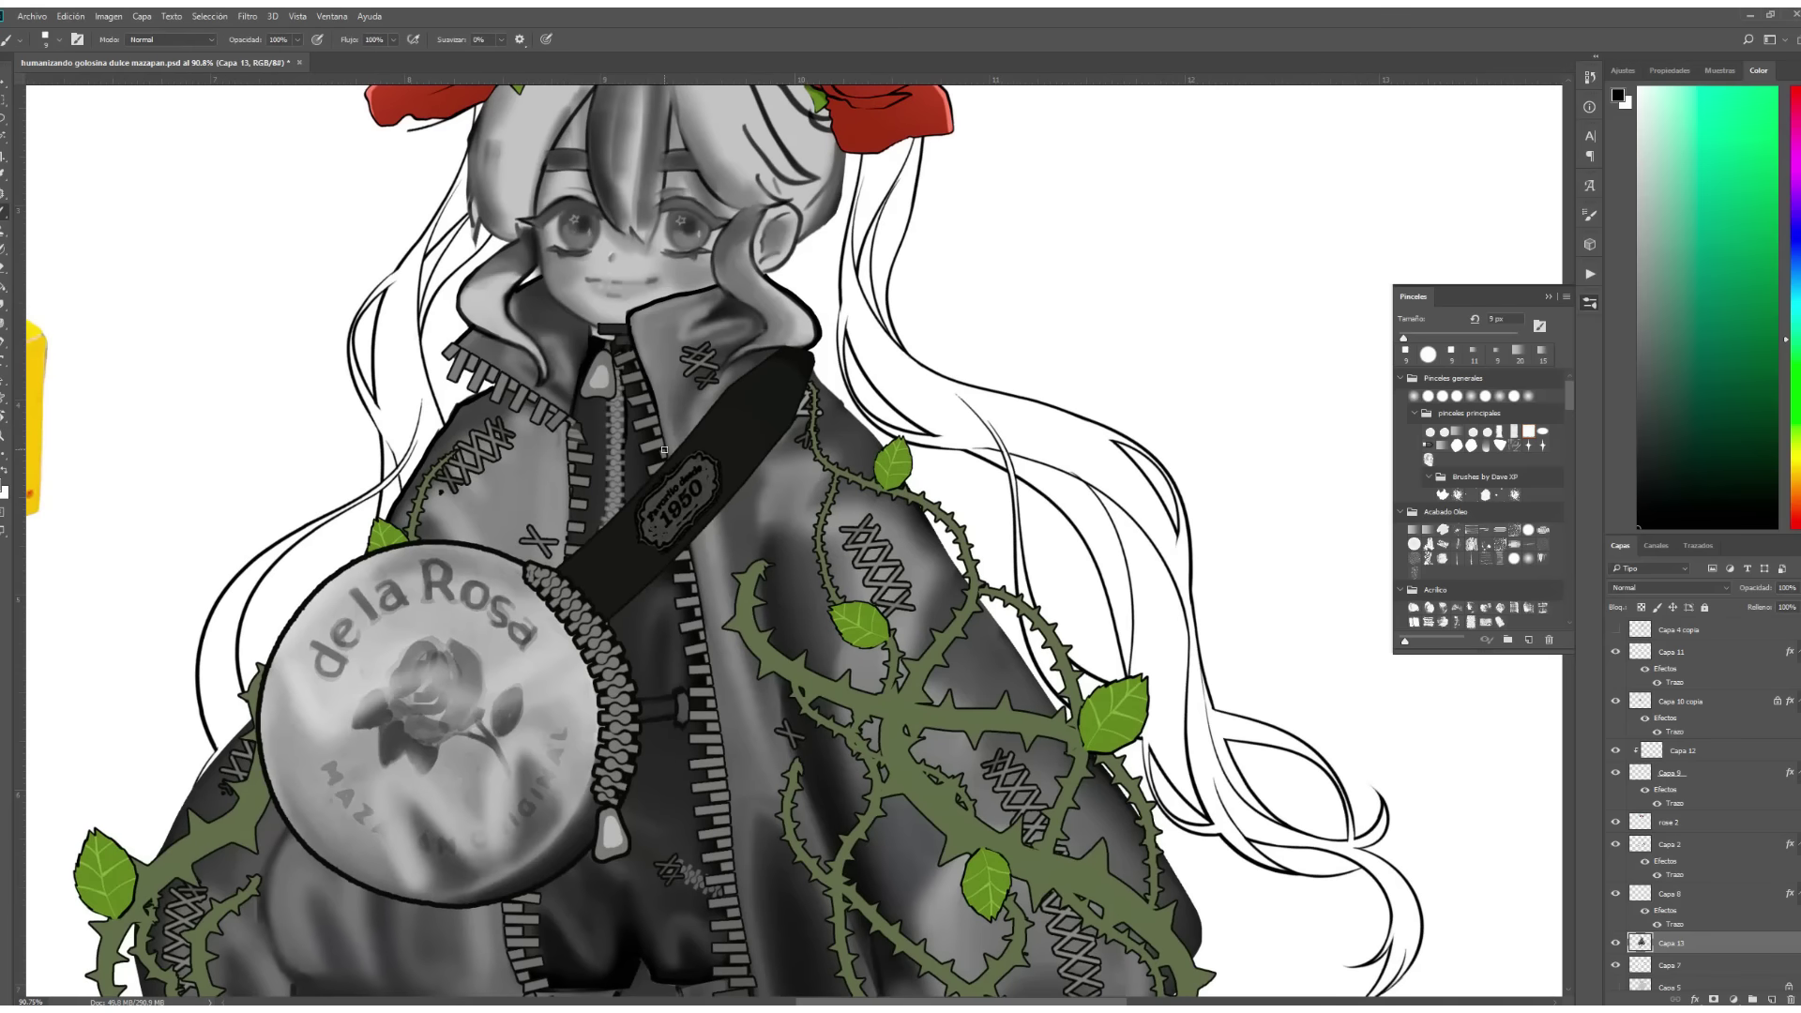
Pan around the canvas to view the legs and boots, the reference logo, and the face.
drag(715, 561, 842, 167)
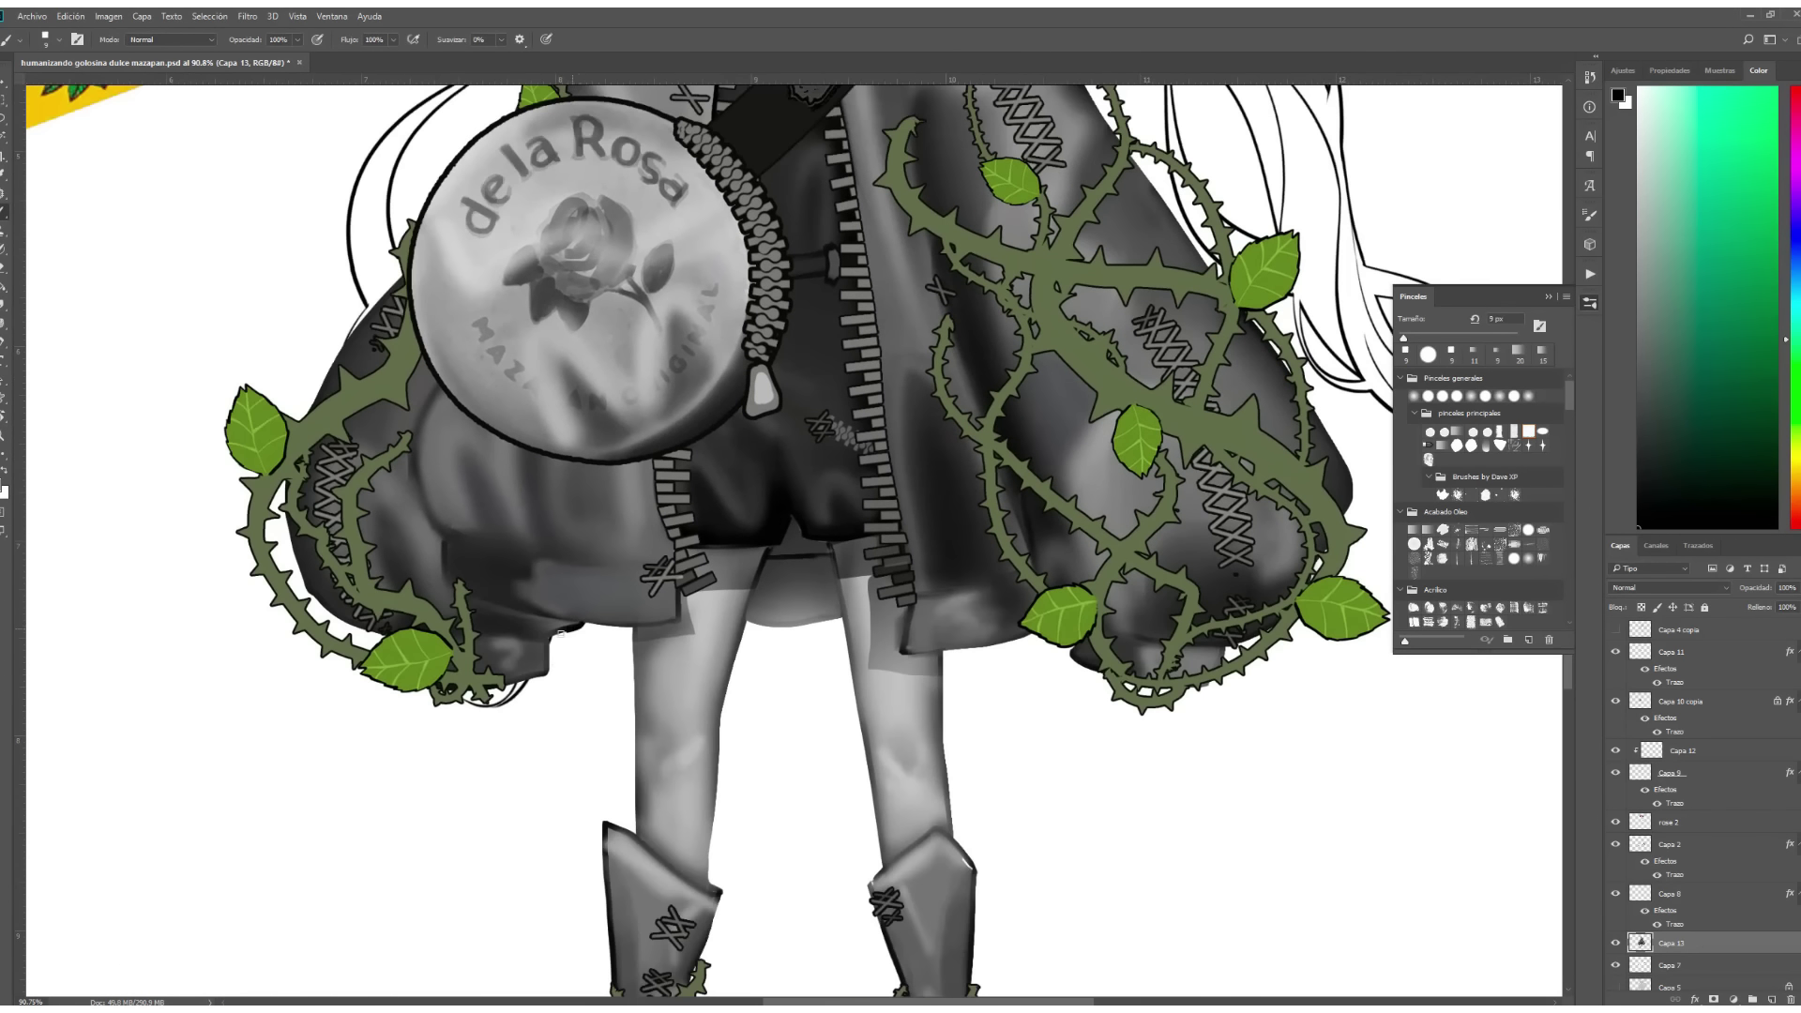
drag(404, 288, 542, 415)
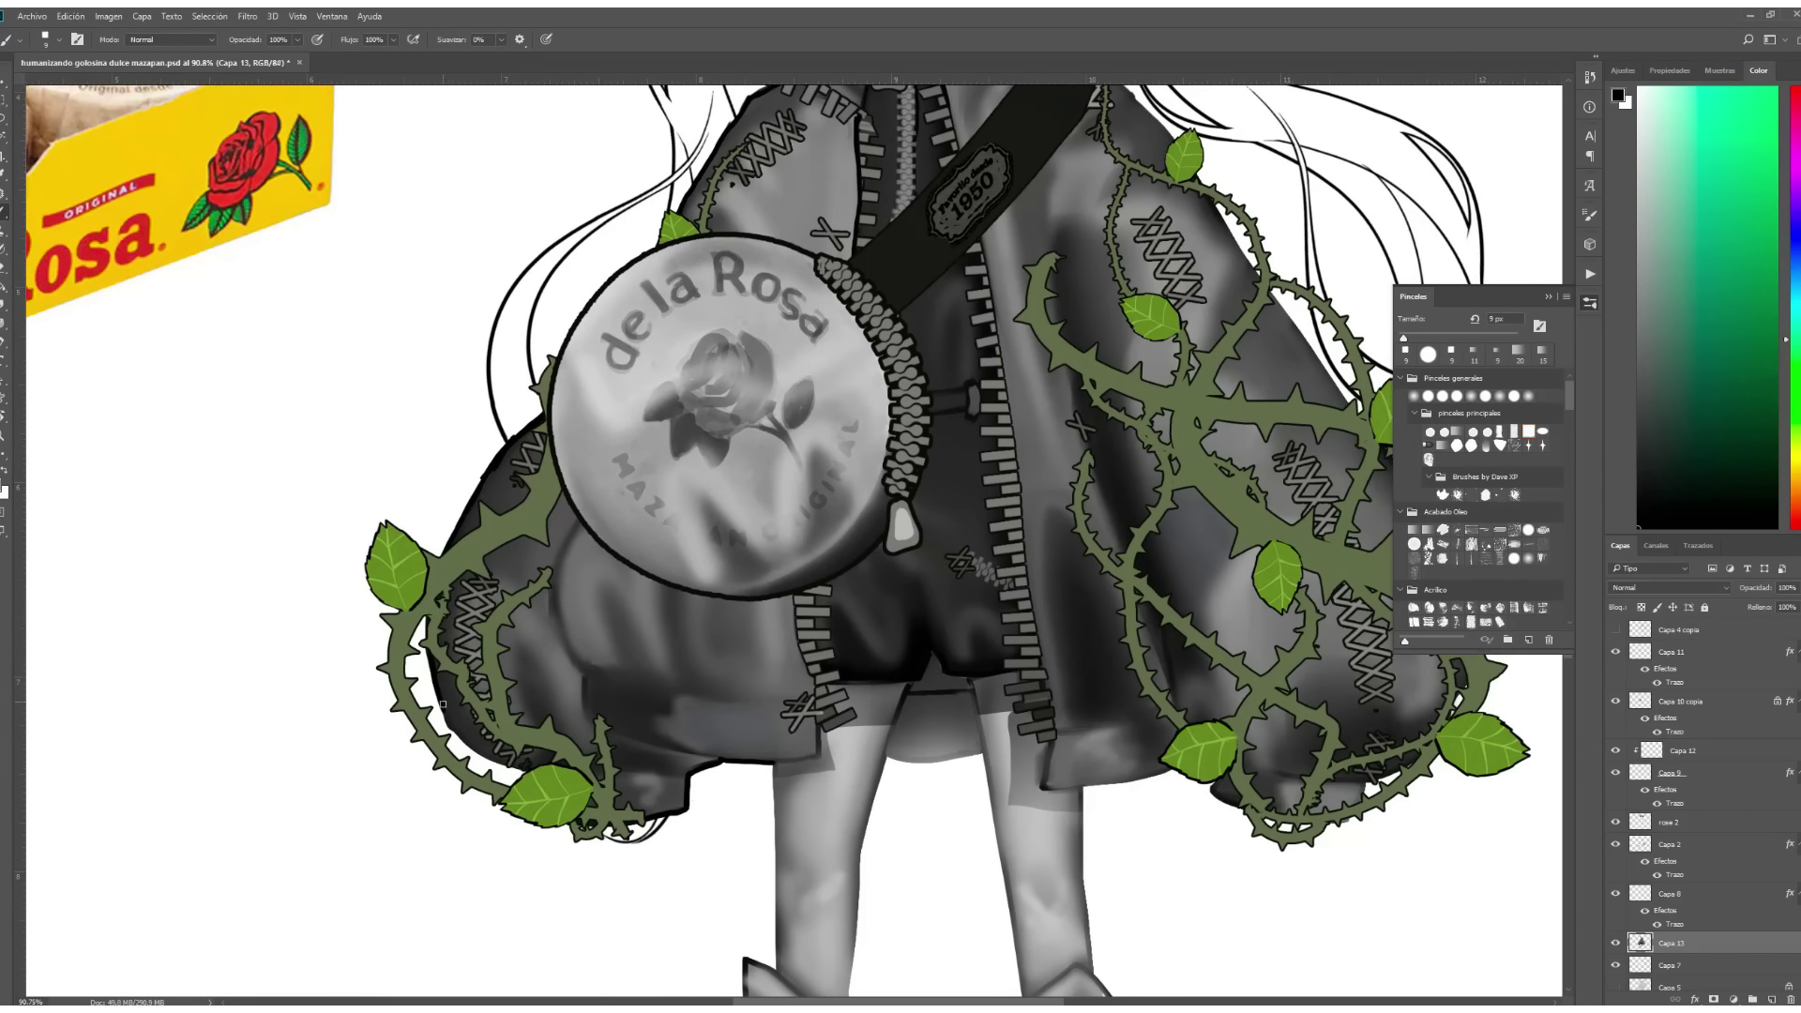
drag(854, 626, 350, 872)
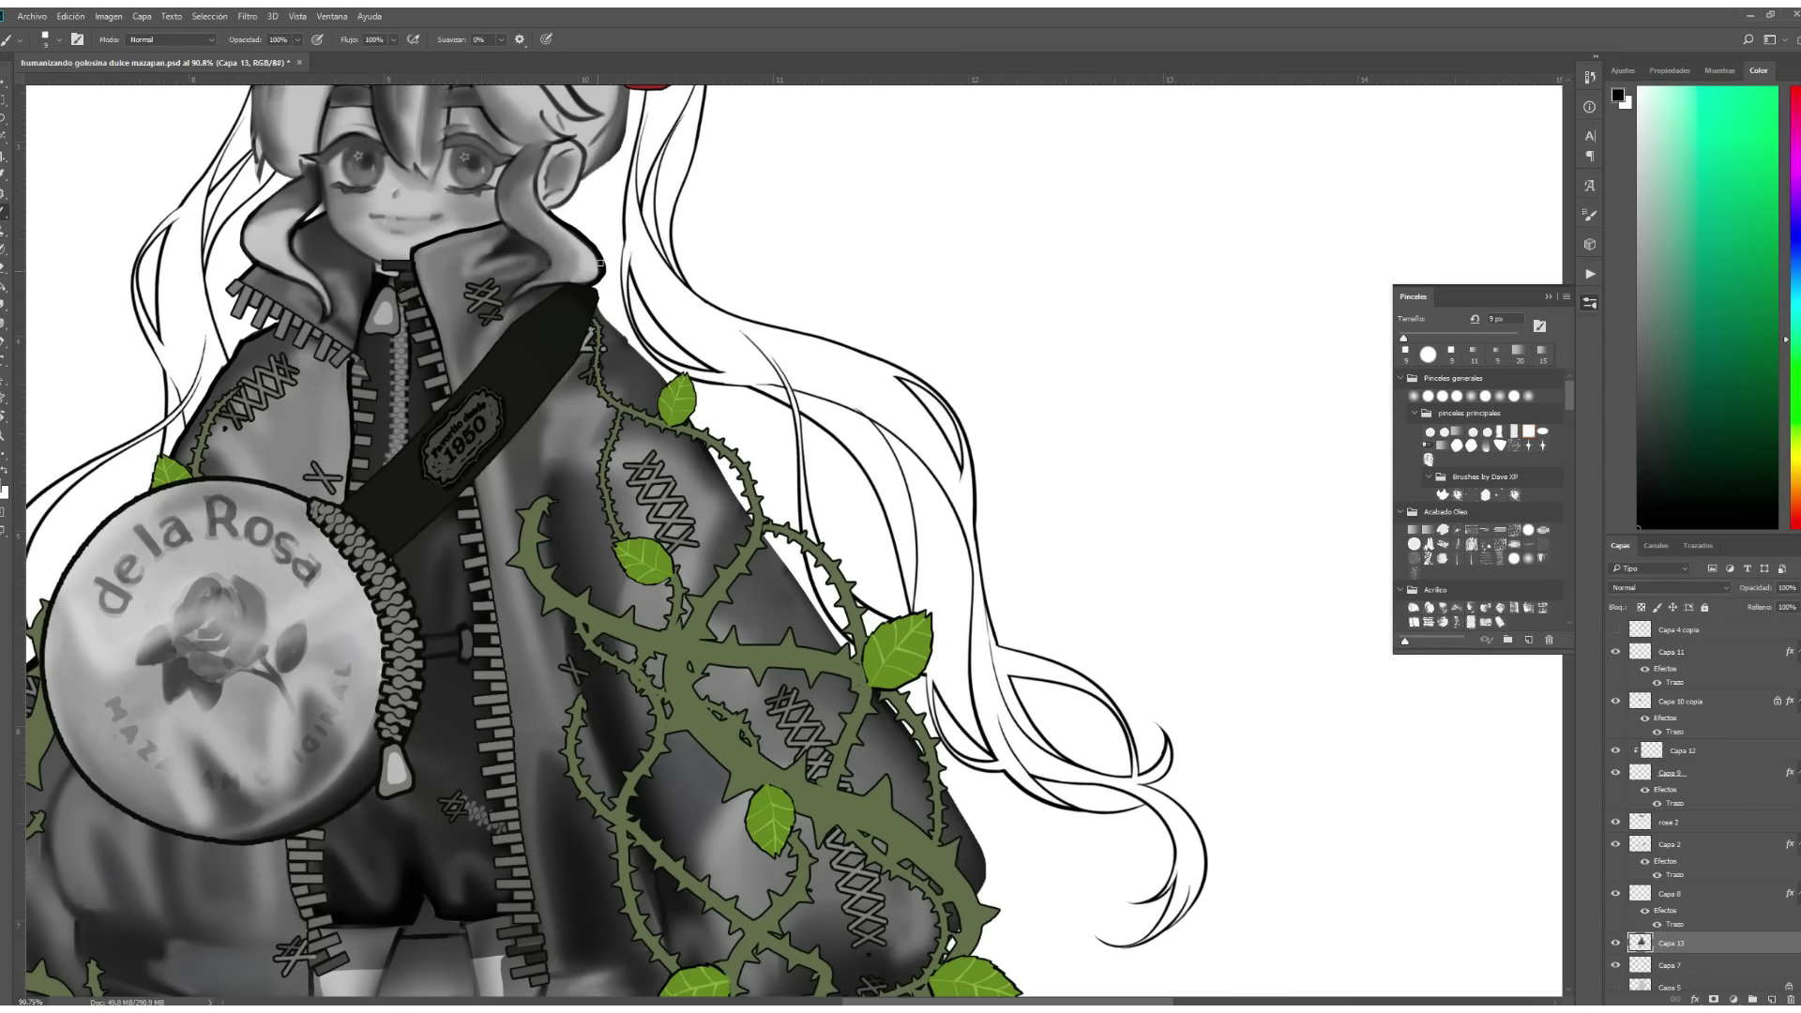
scroll(638, 319, down, 4)
scroll(638, 319, right, 2)
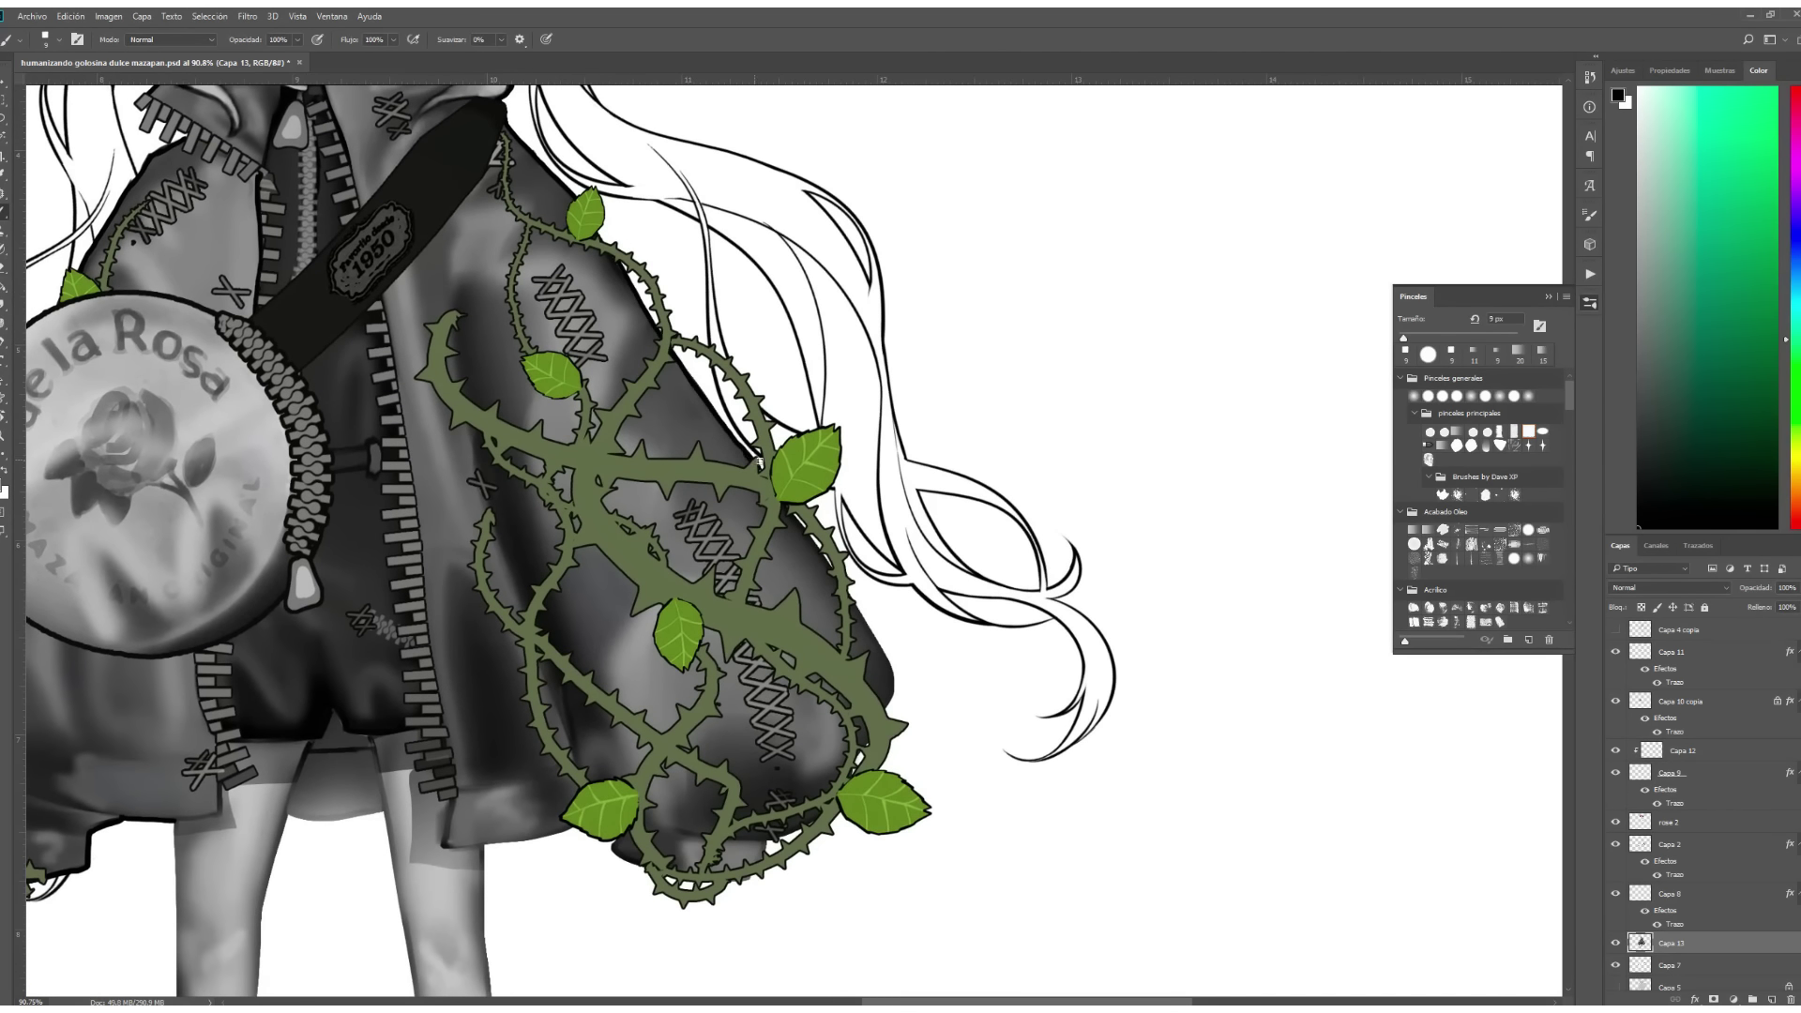
scroll(760, 461, down, 4)
scroll(760, 461, right, 2)
scroll(770, 562, down, 1)
scroll(769, 563, left, 2)
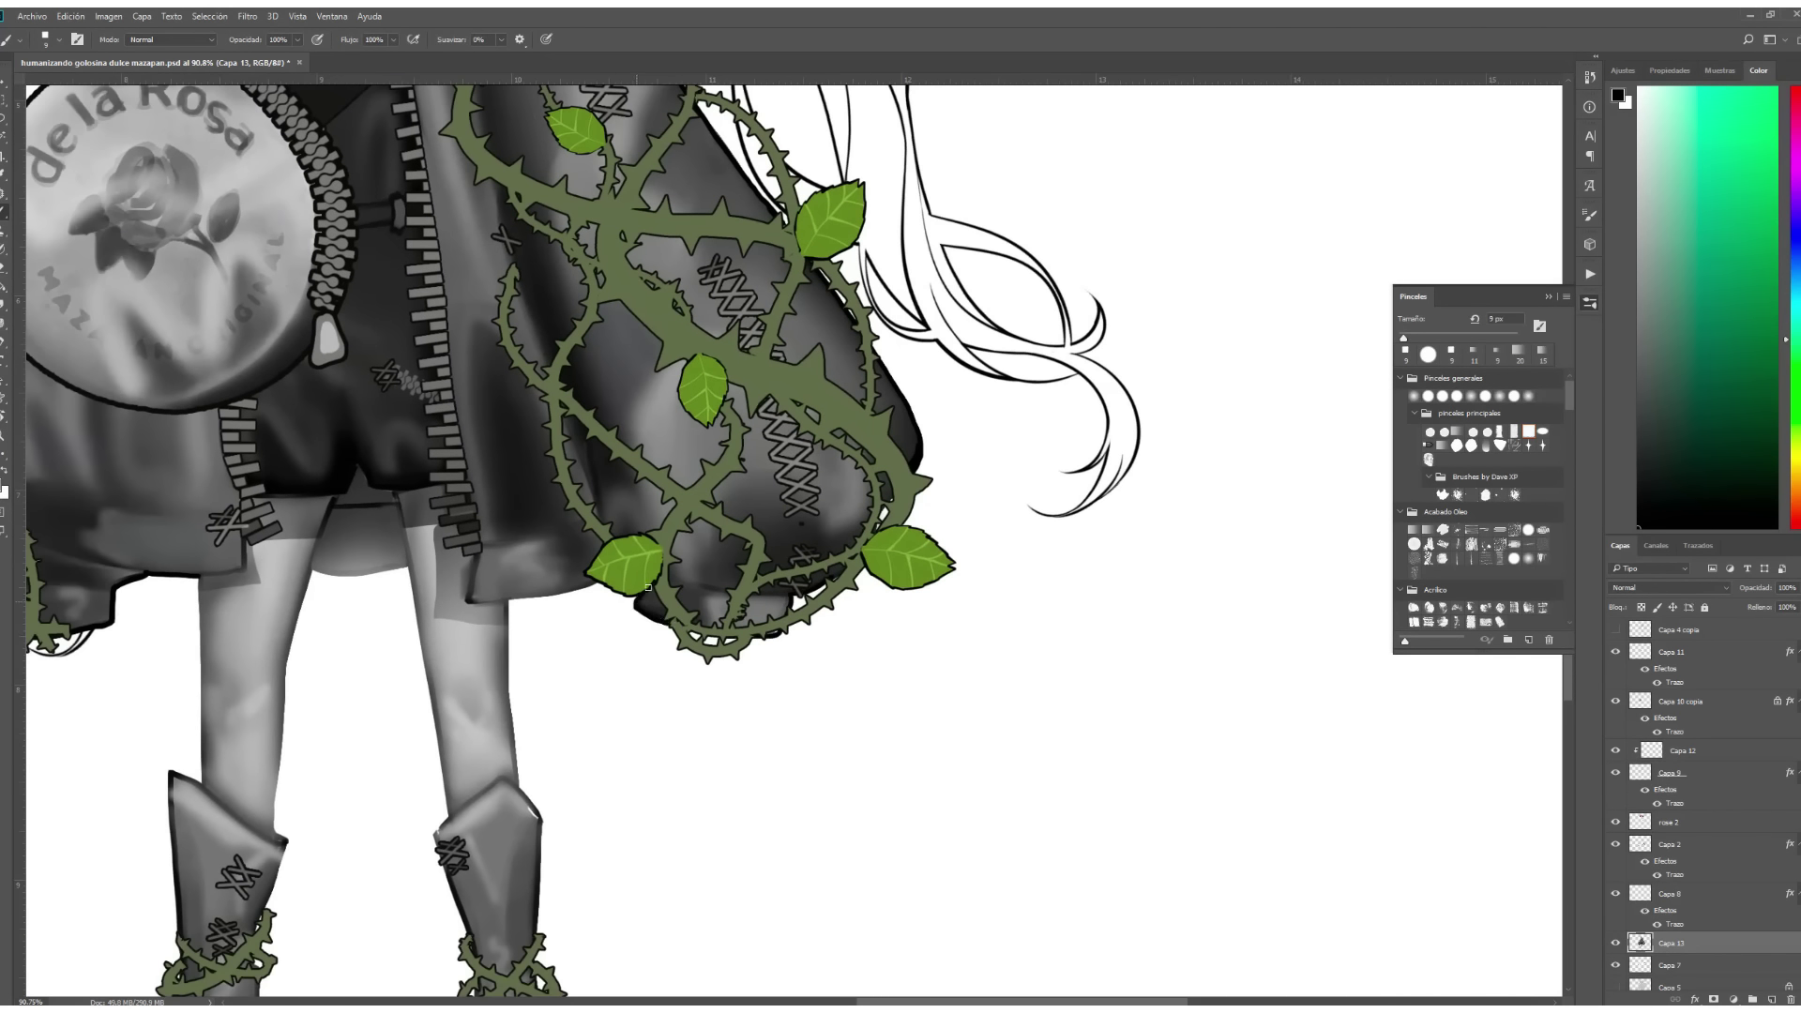
scroll(647, 588, left, 3)
scroll(659, 580, down, 5)
scroll(713, 657, up, 3)
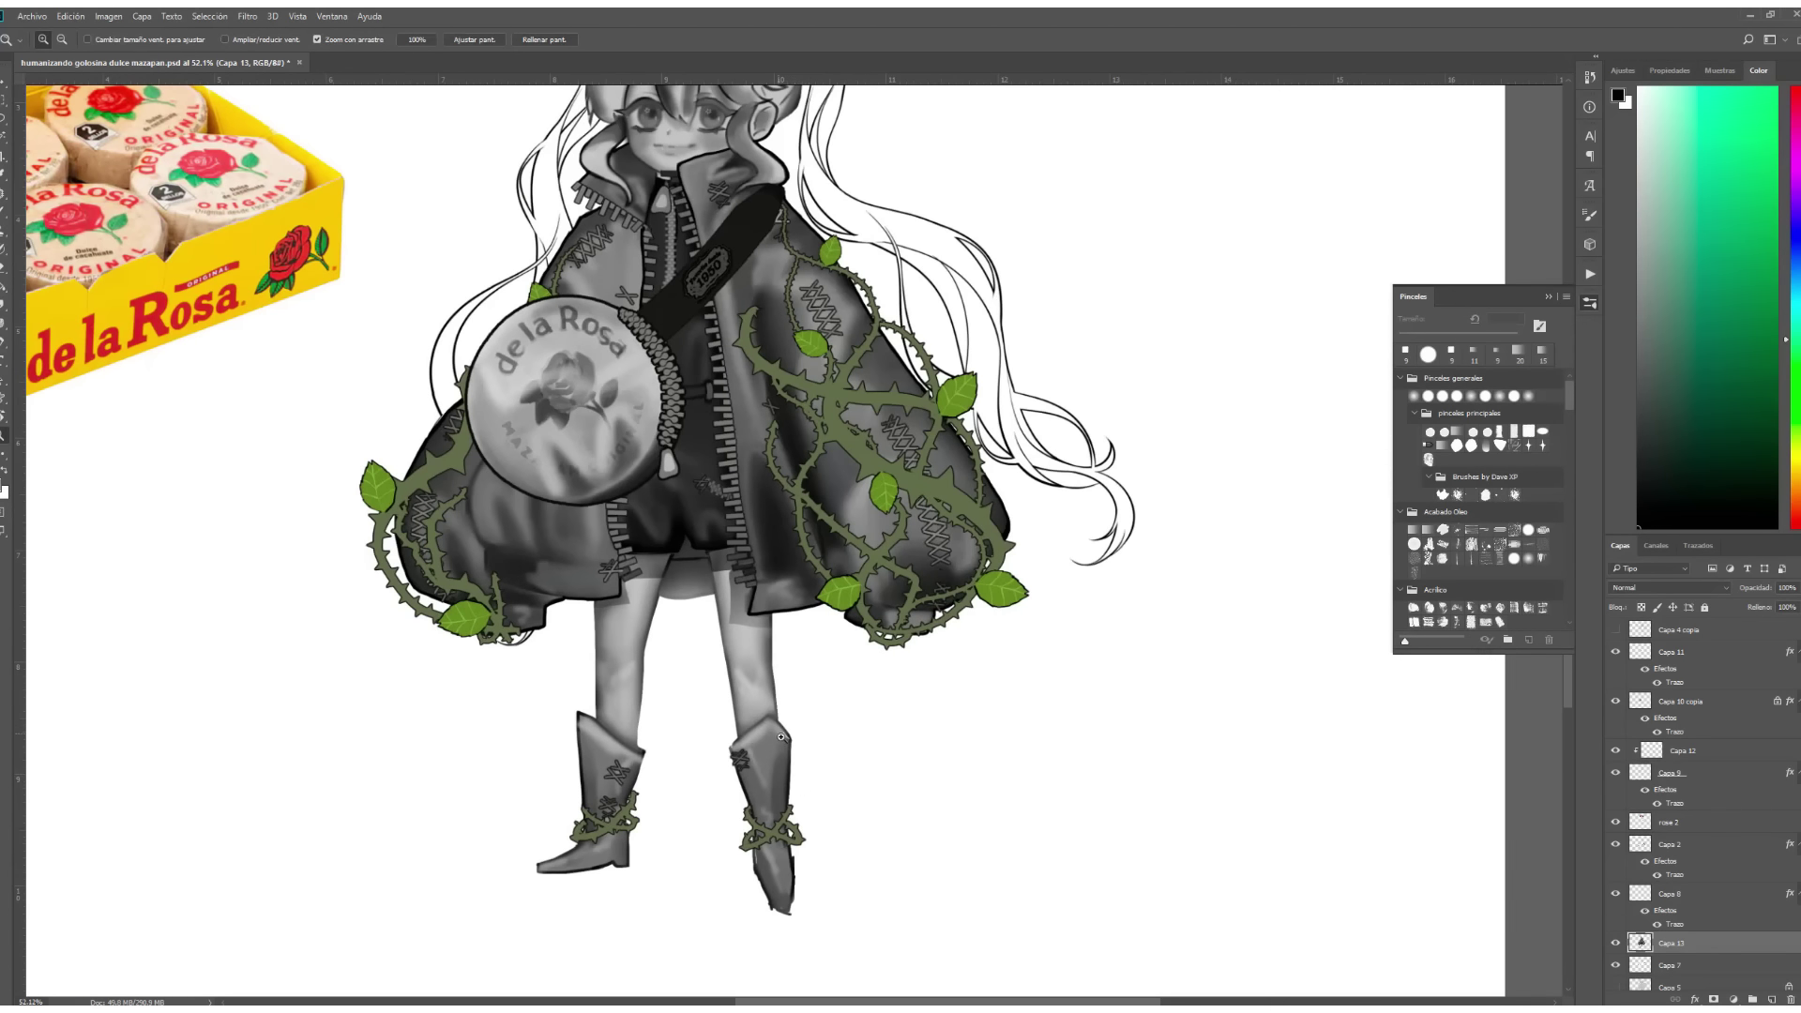
scroll(750, 798, up, 2)
Darken the boot tip outline with a short brush stroke.
key(e)
key(b)
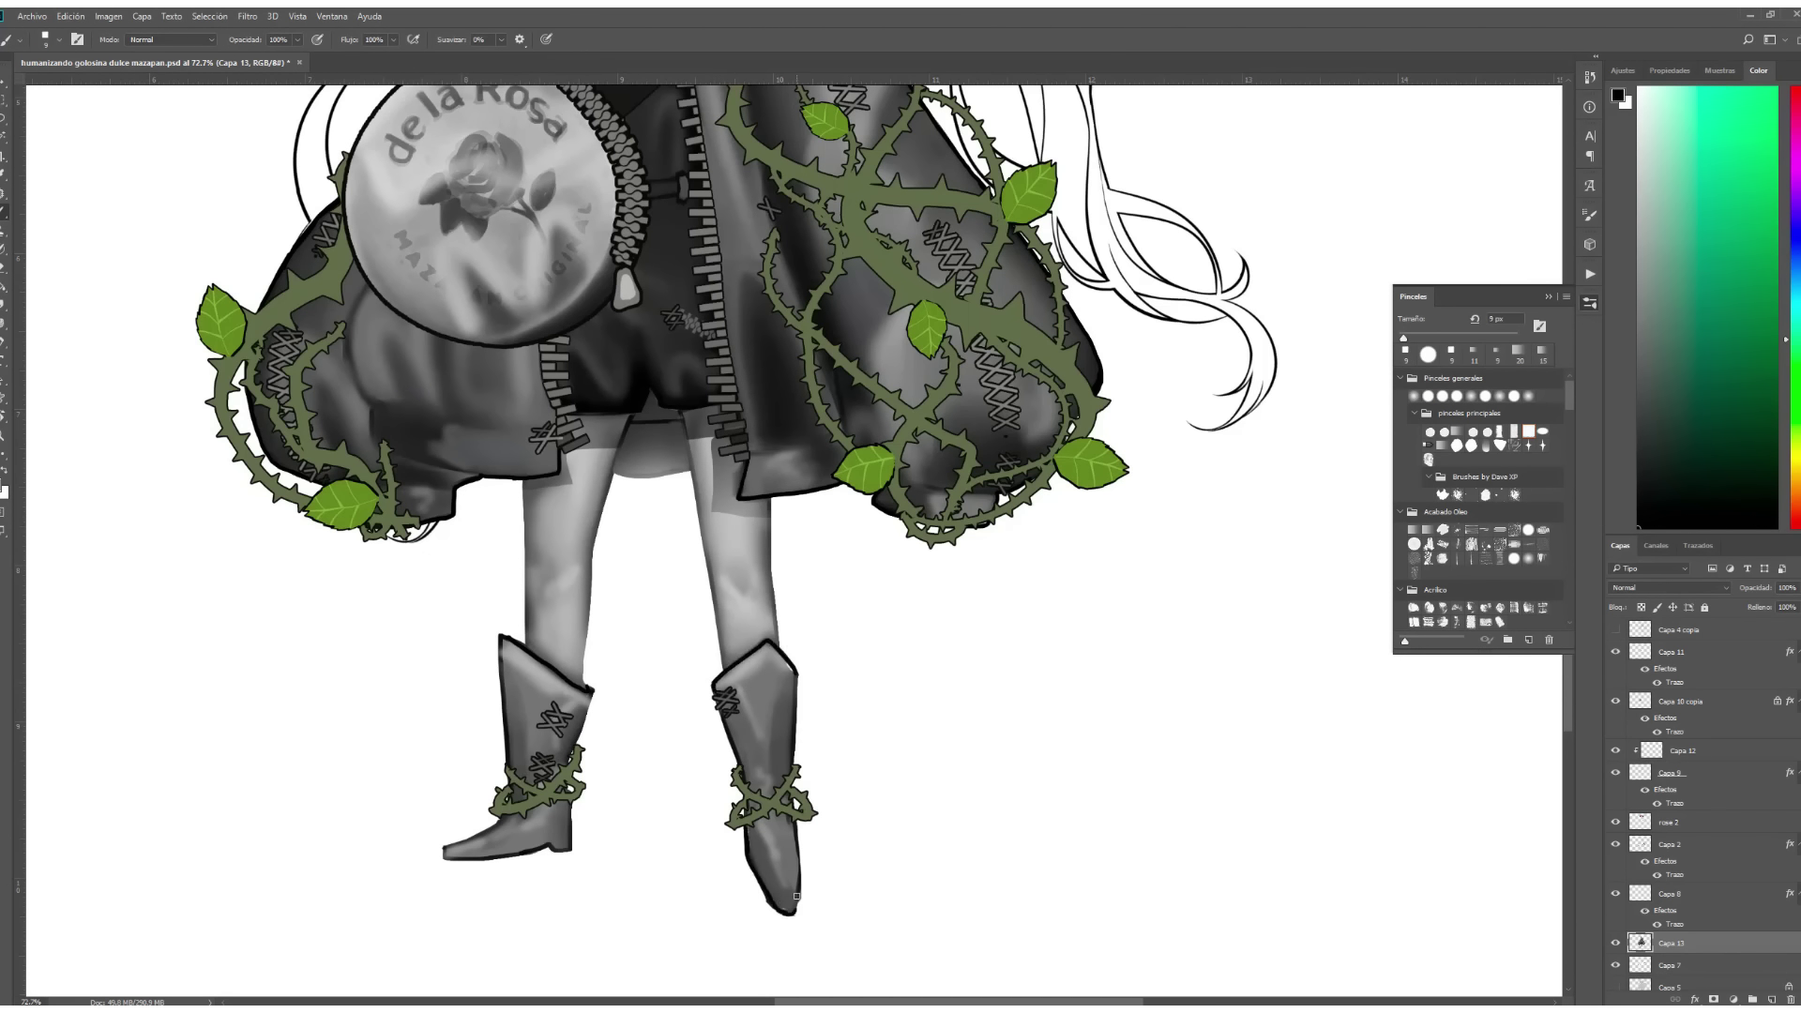
drag(795, 895, 795, 903)
scroll(760, 606, down, 3)
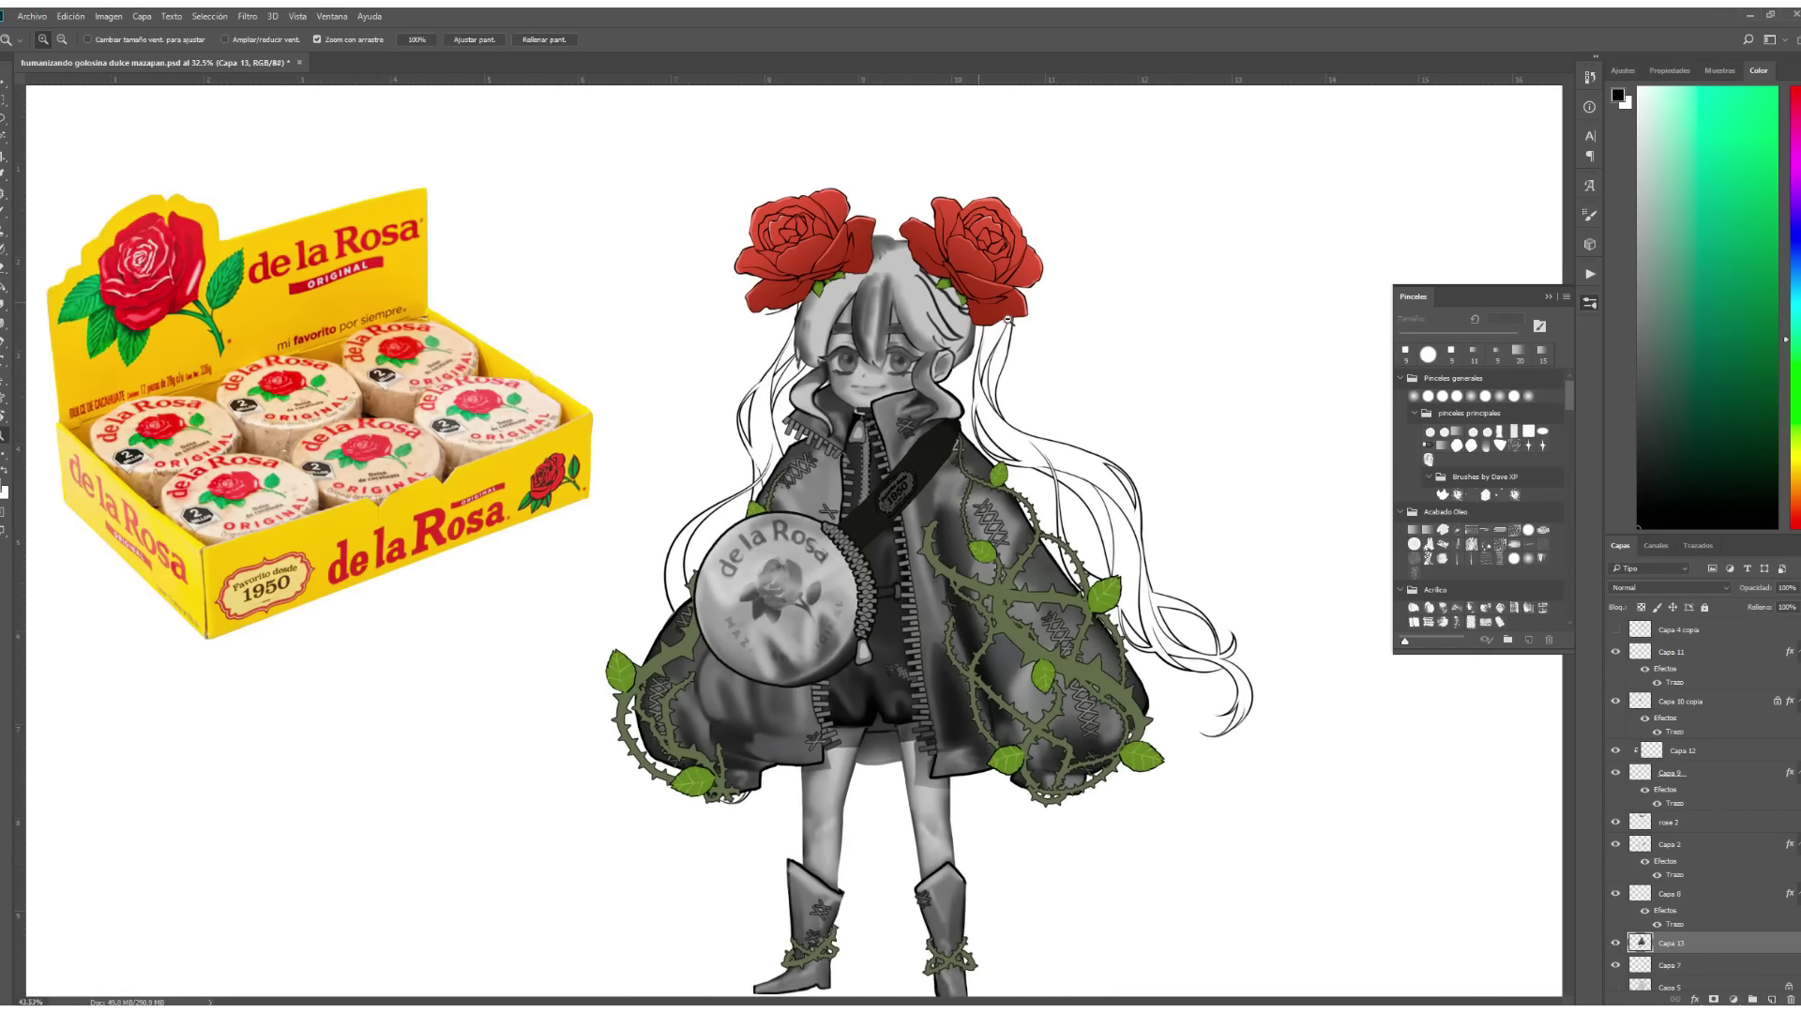
scroll(610, 372, up, 5)
key(l)
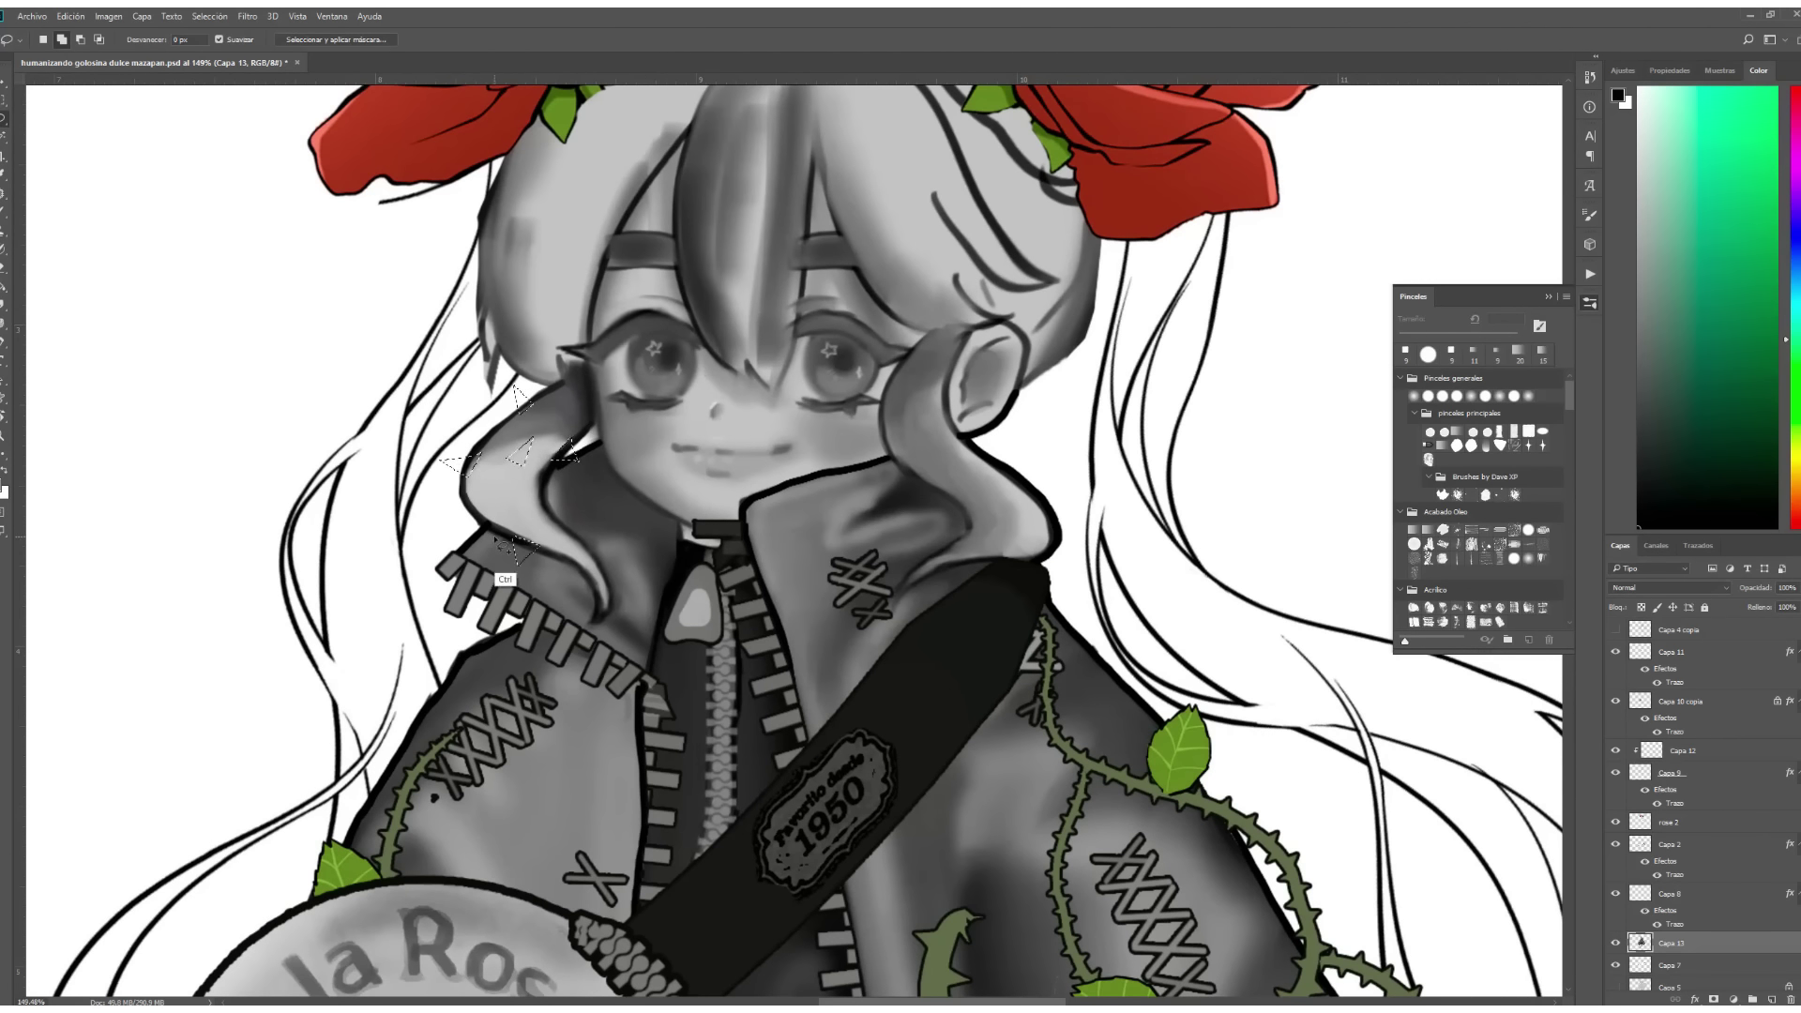
Lasso small spike triangles on the hair locks and fill them with grey.
drag(602, 579, 619, 591)
drag(985, 451, 1021, 480)
mouse_move(948, 556)
mouse_down()
mouse_move(938, 530)
mouse_move(1064, 563)
mouse_up()
key(b)
alt+click(464, 464)
mouse_move(460, 464)
mouse_down()
mouse_move(522, 404)
mouse_move(563, 455)
mouse_up()
mouse_move(530, 542)
mouse_down()
mouse_move(520, 556)
mouse_move(610, 590)
mouse_up()
drag(938, 535, 952, 542)
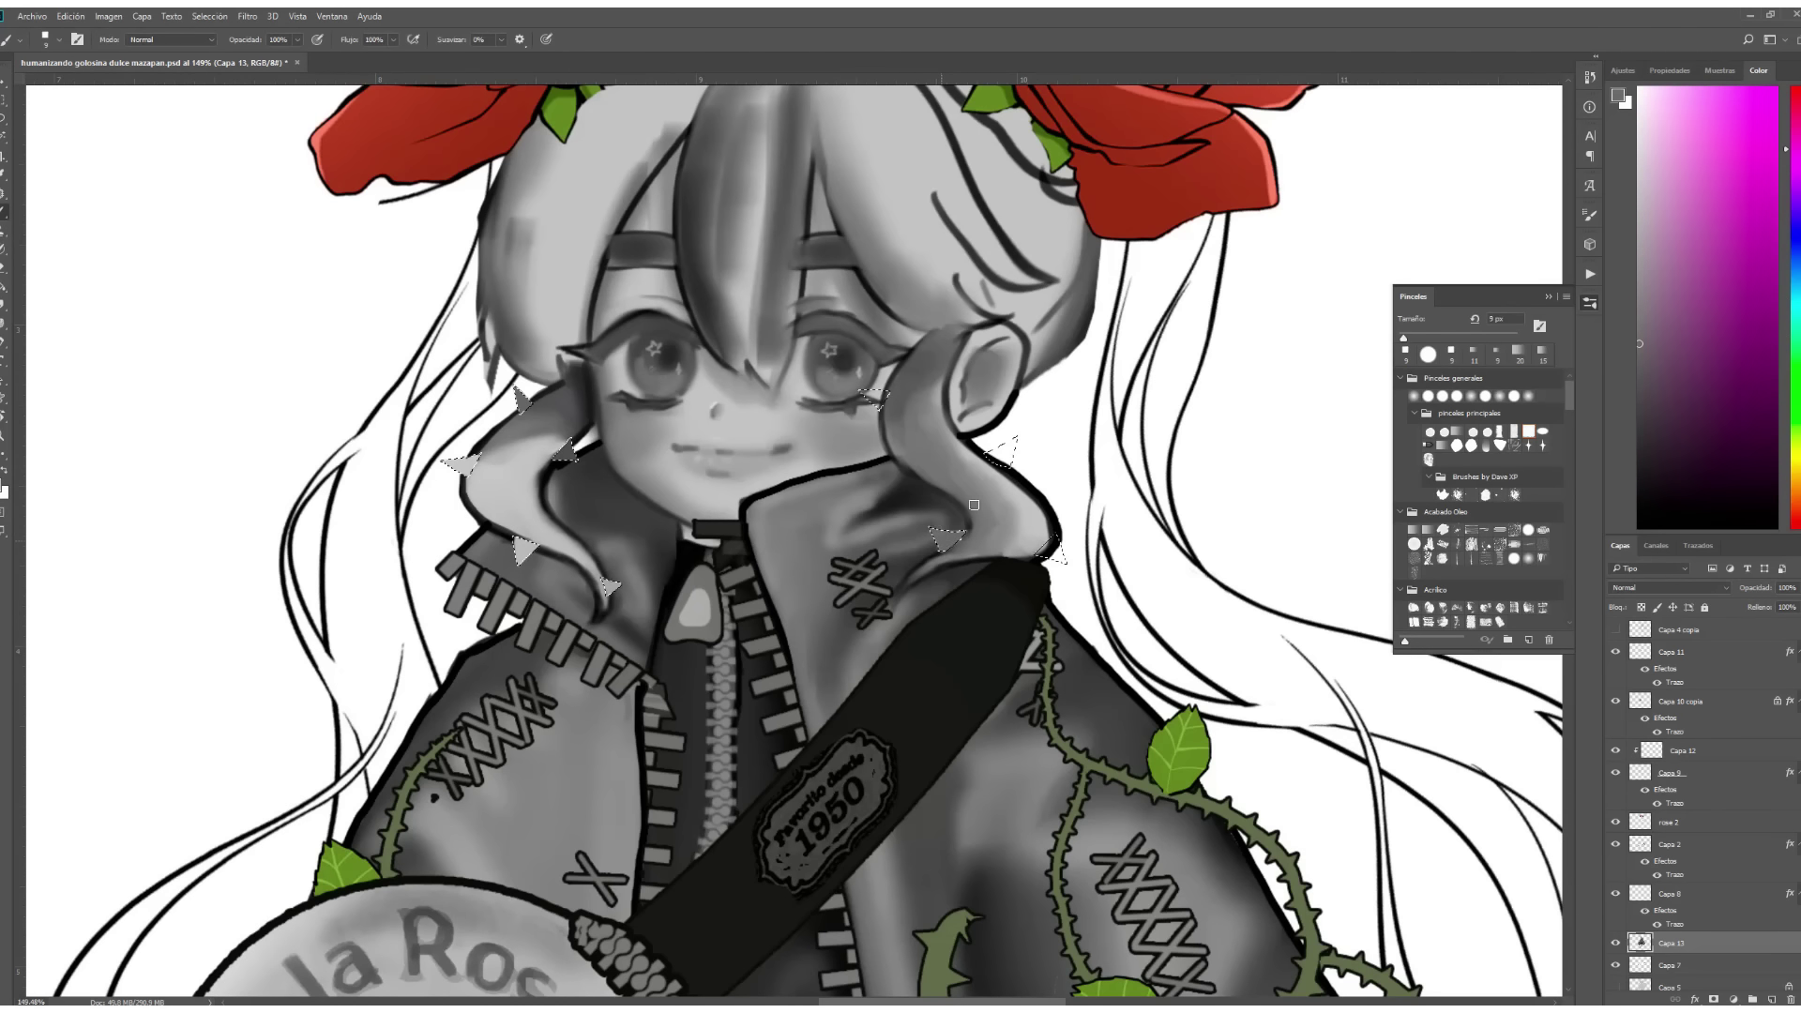
Finish filling the spikes, outline them in black, and deselect.
key(d)
drag(990, 459, 1008, 450)
drag(1041, 539, 1061, 558)
drag(1405, 338, 1403, 338)
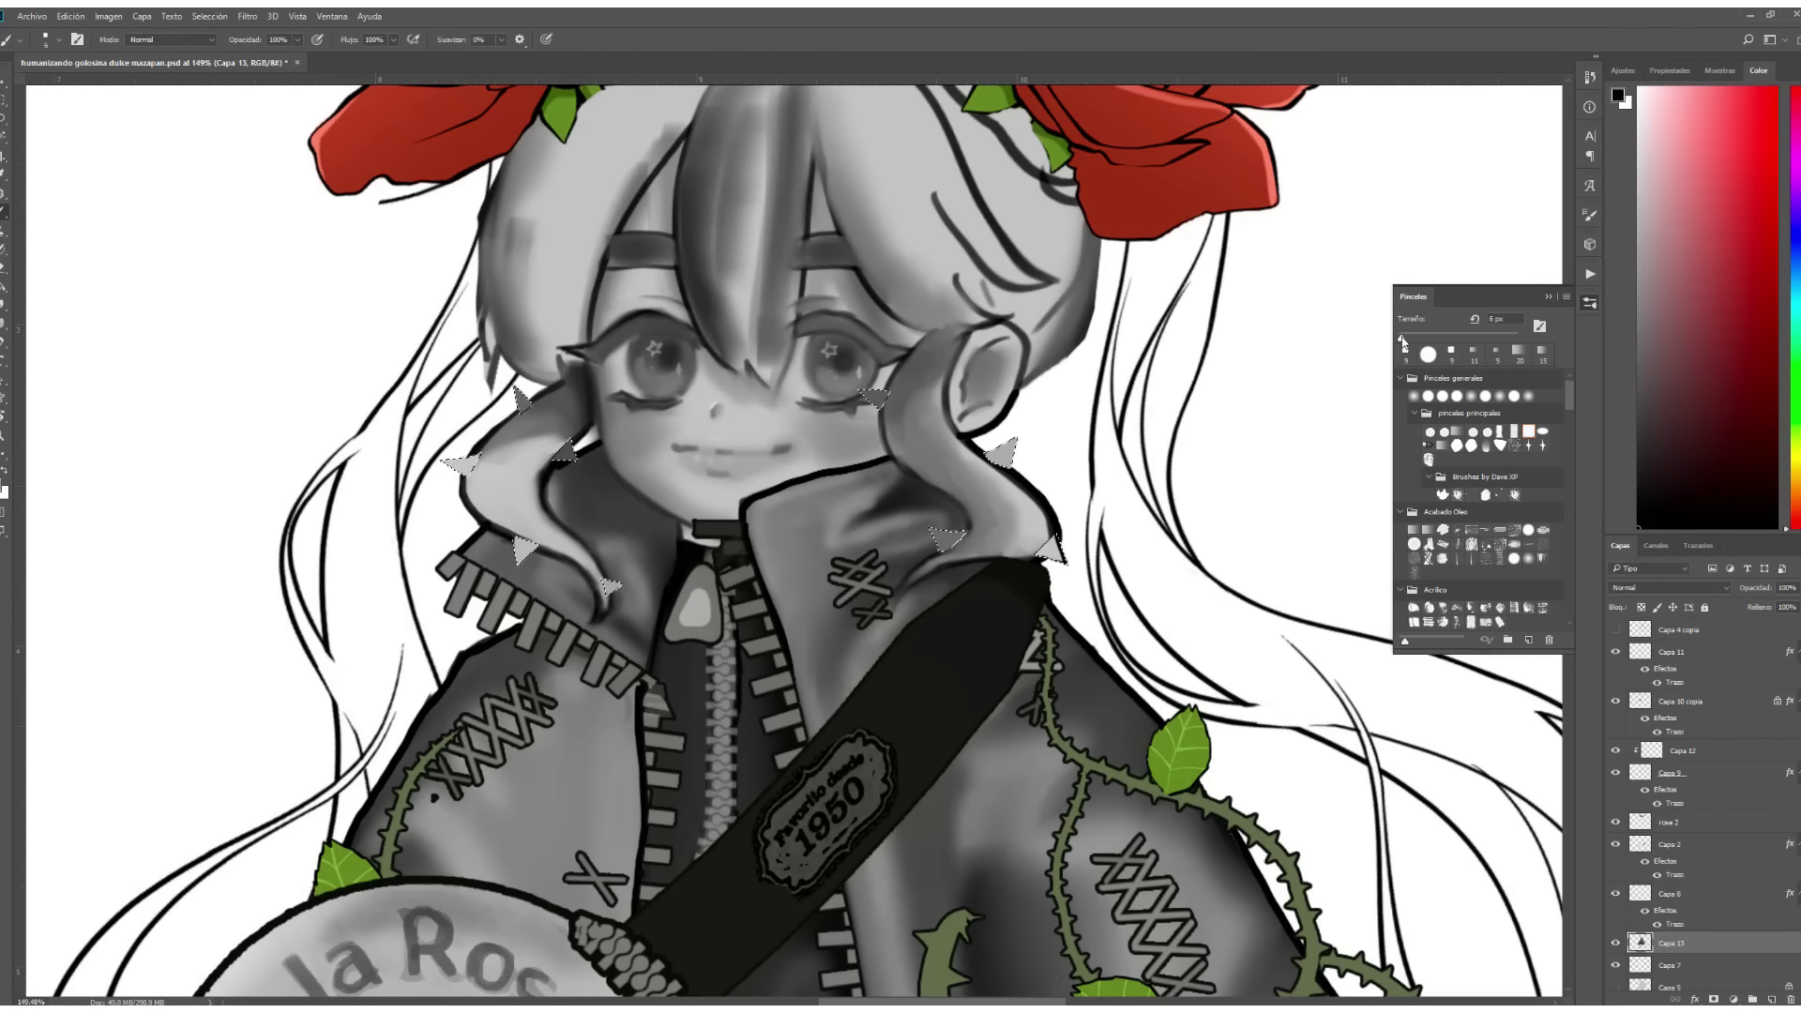
key(ctrl+d)
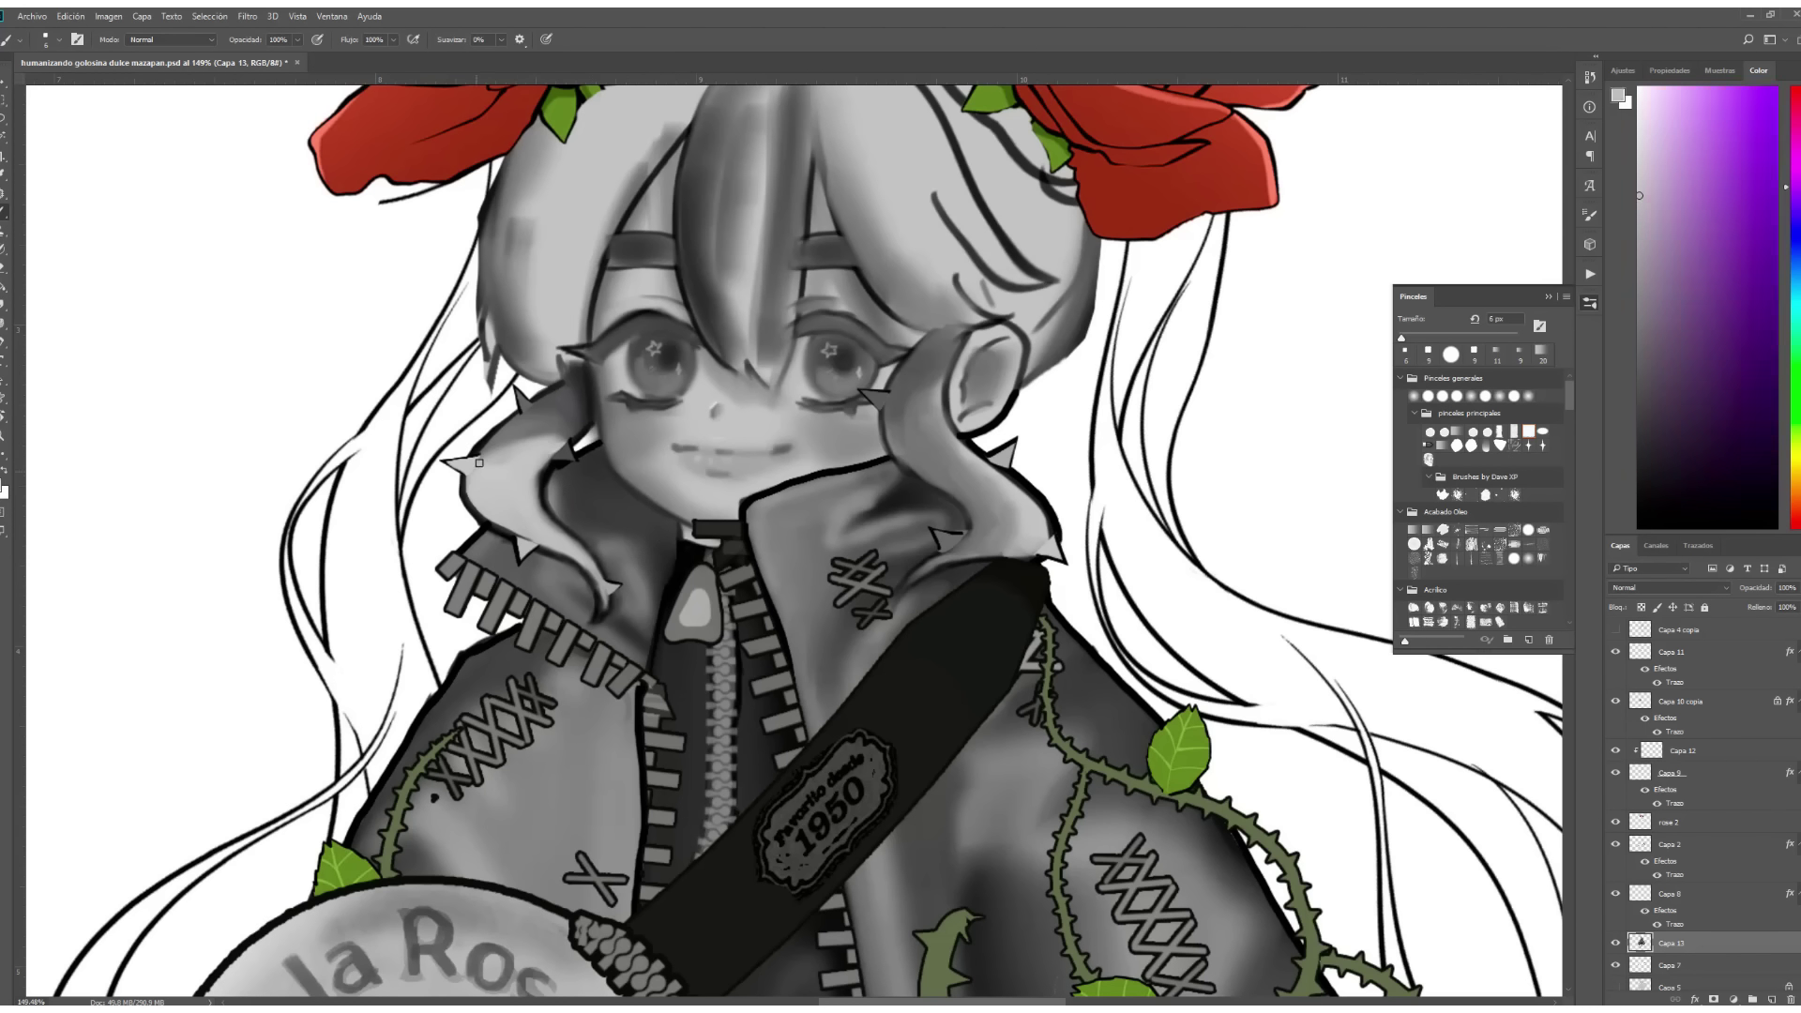
Paint white strokes near the cheek and collar, then sample a hair grey for blending.
key(d)
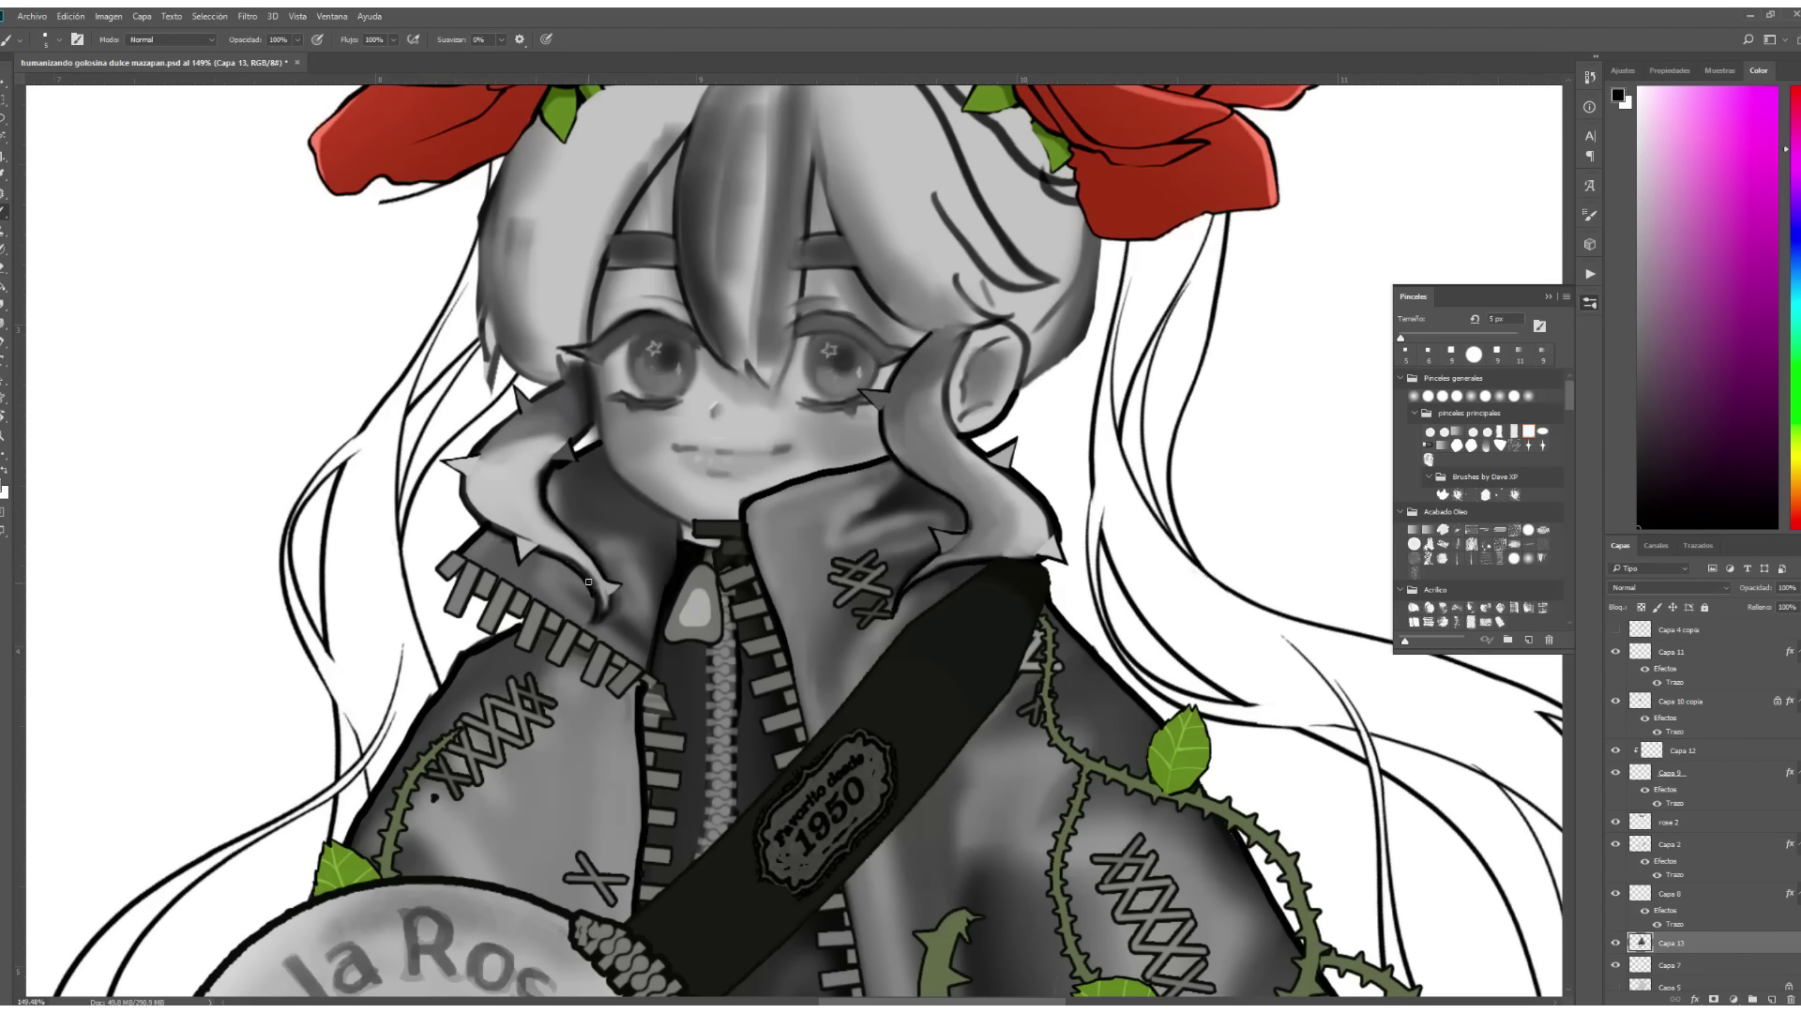
key(ctrl+0)
scroll(570, 479, up, 5)
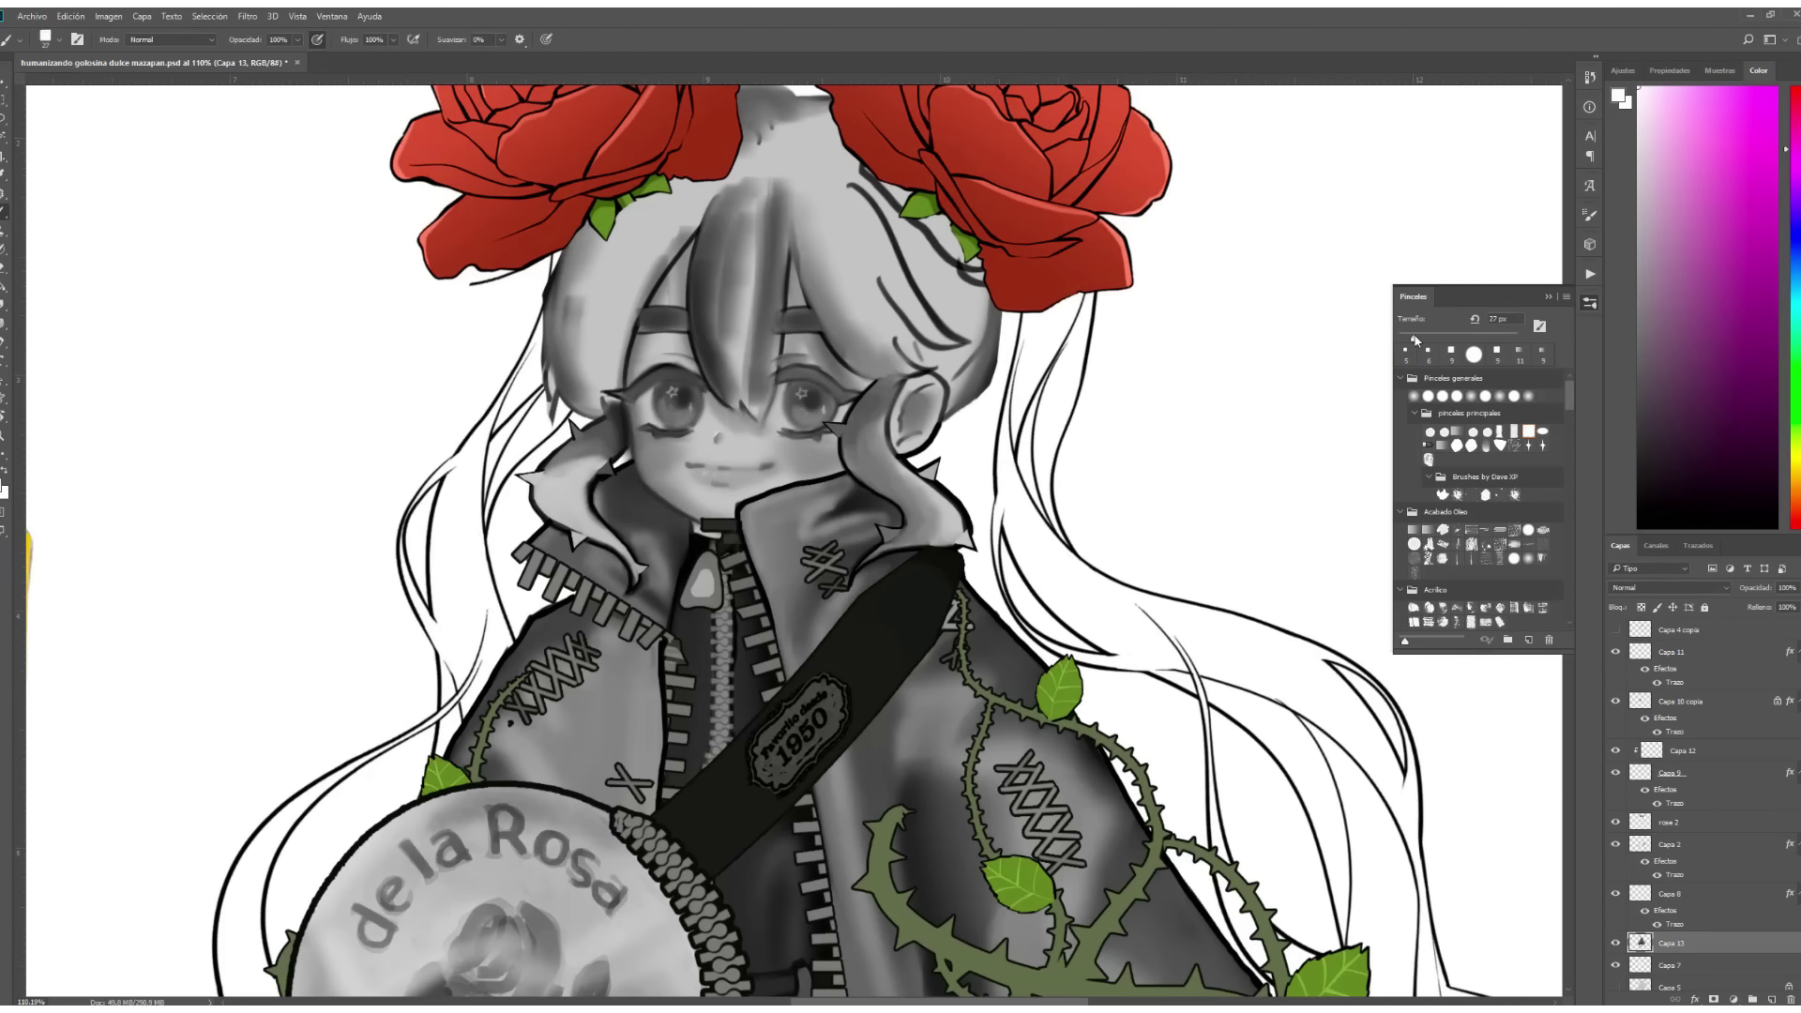
key(x)
mouse_move(882, 450)
mouse_down()
mouse_move(906, 493)
mouse_move(815, 539)
mouse_up()
key(shift+b)
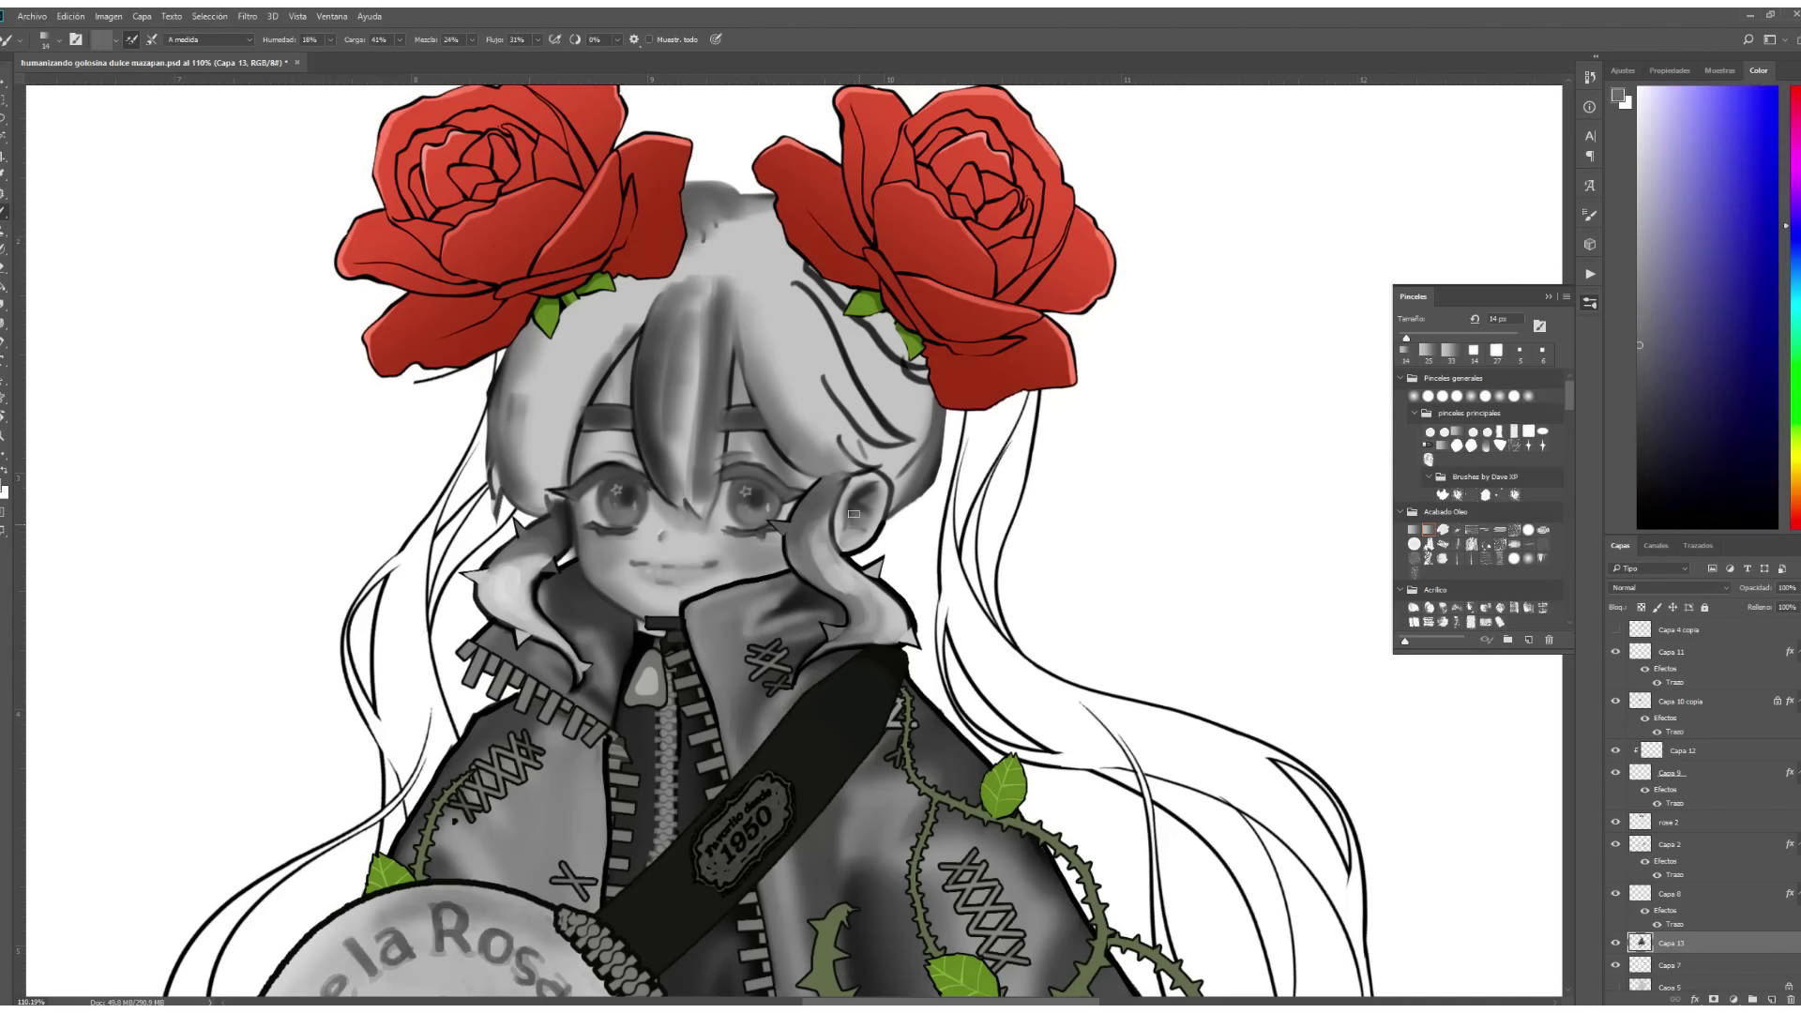
alt+click(877, 494)
drag(1214, 386, 1251, 431)
Lasso-select the hair from the right strand over the head, deselect, and save the file.
key(l)
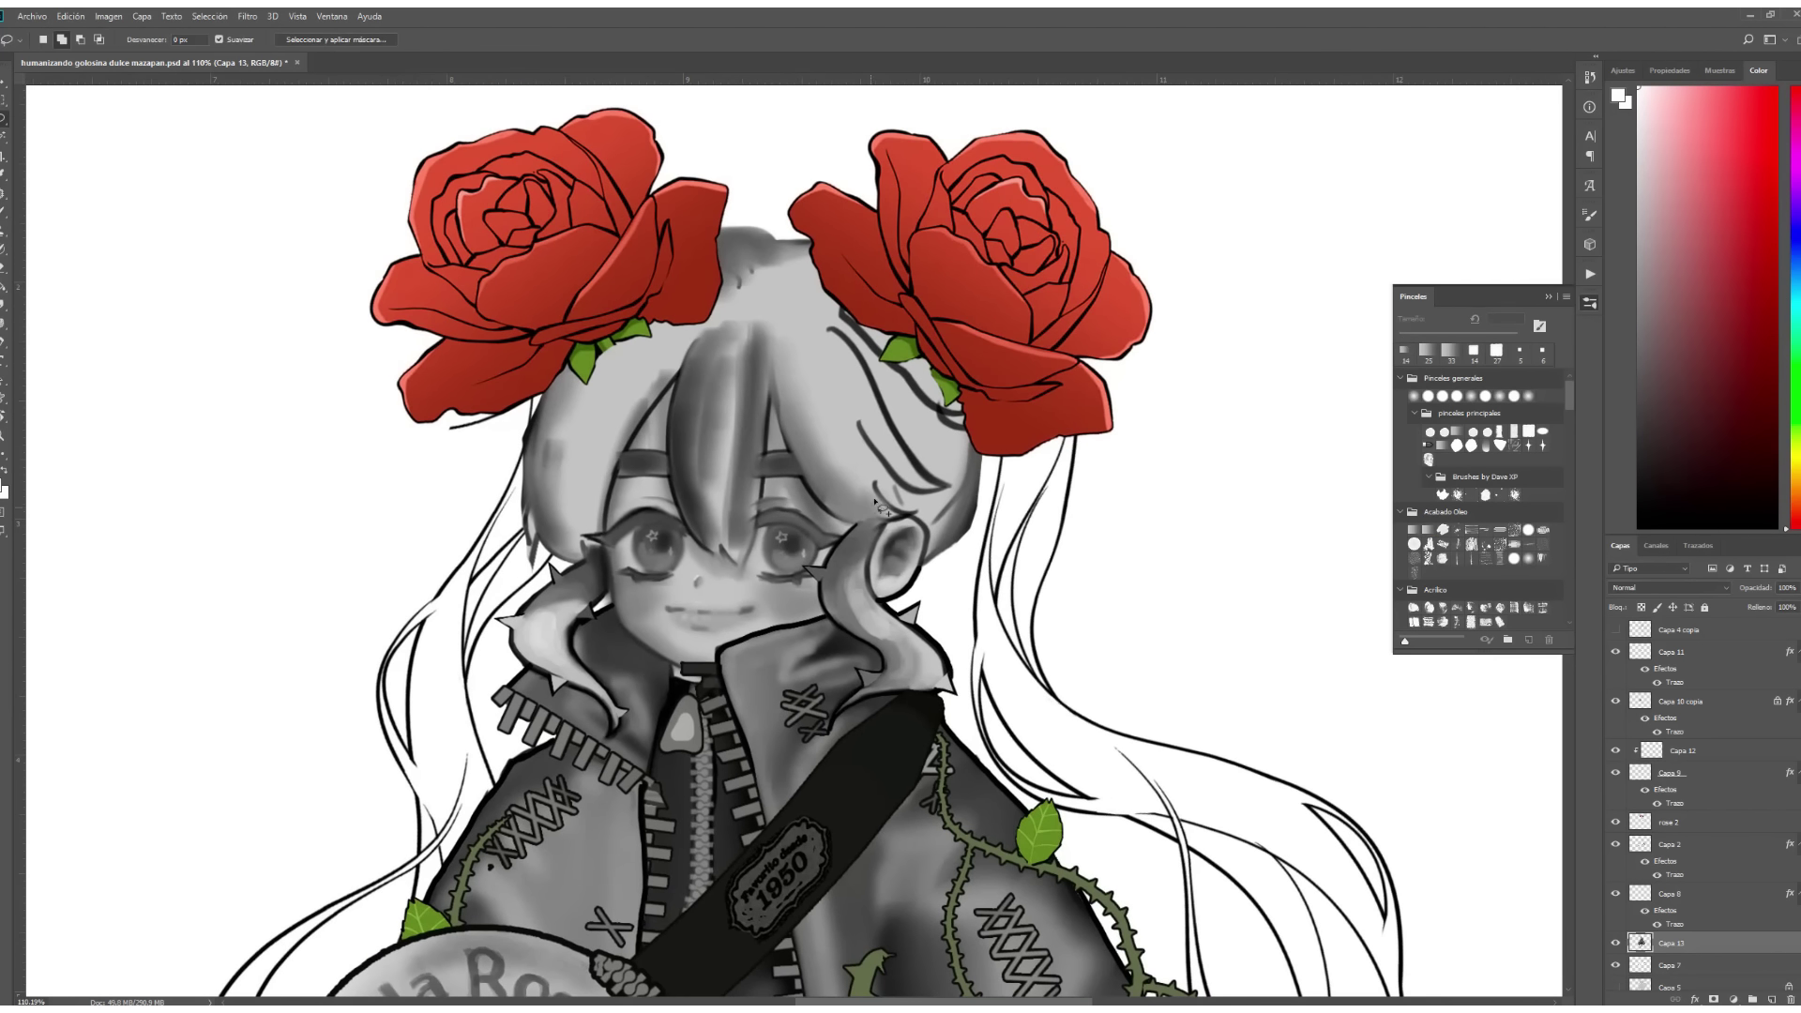
drag(777, 383, 788, 426)
mouse_move(788, 427)
mouse_down()
mouse_move(525, 494)
mouse_move(530, 568)
mouse_up()
key(ctrl+d)
key(ctrl+s)
Shade and smooth the left and central hair with the Mixer Brush.
key(ctrl+0)
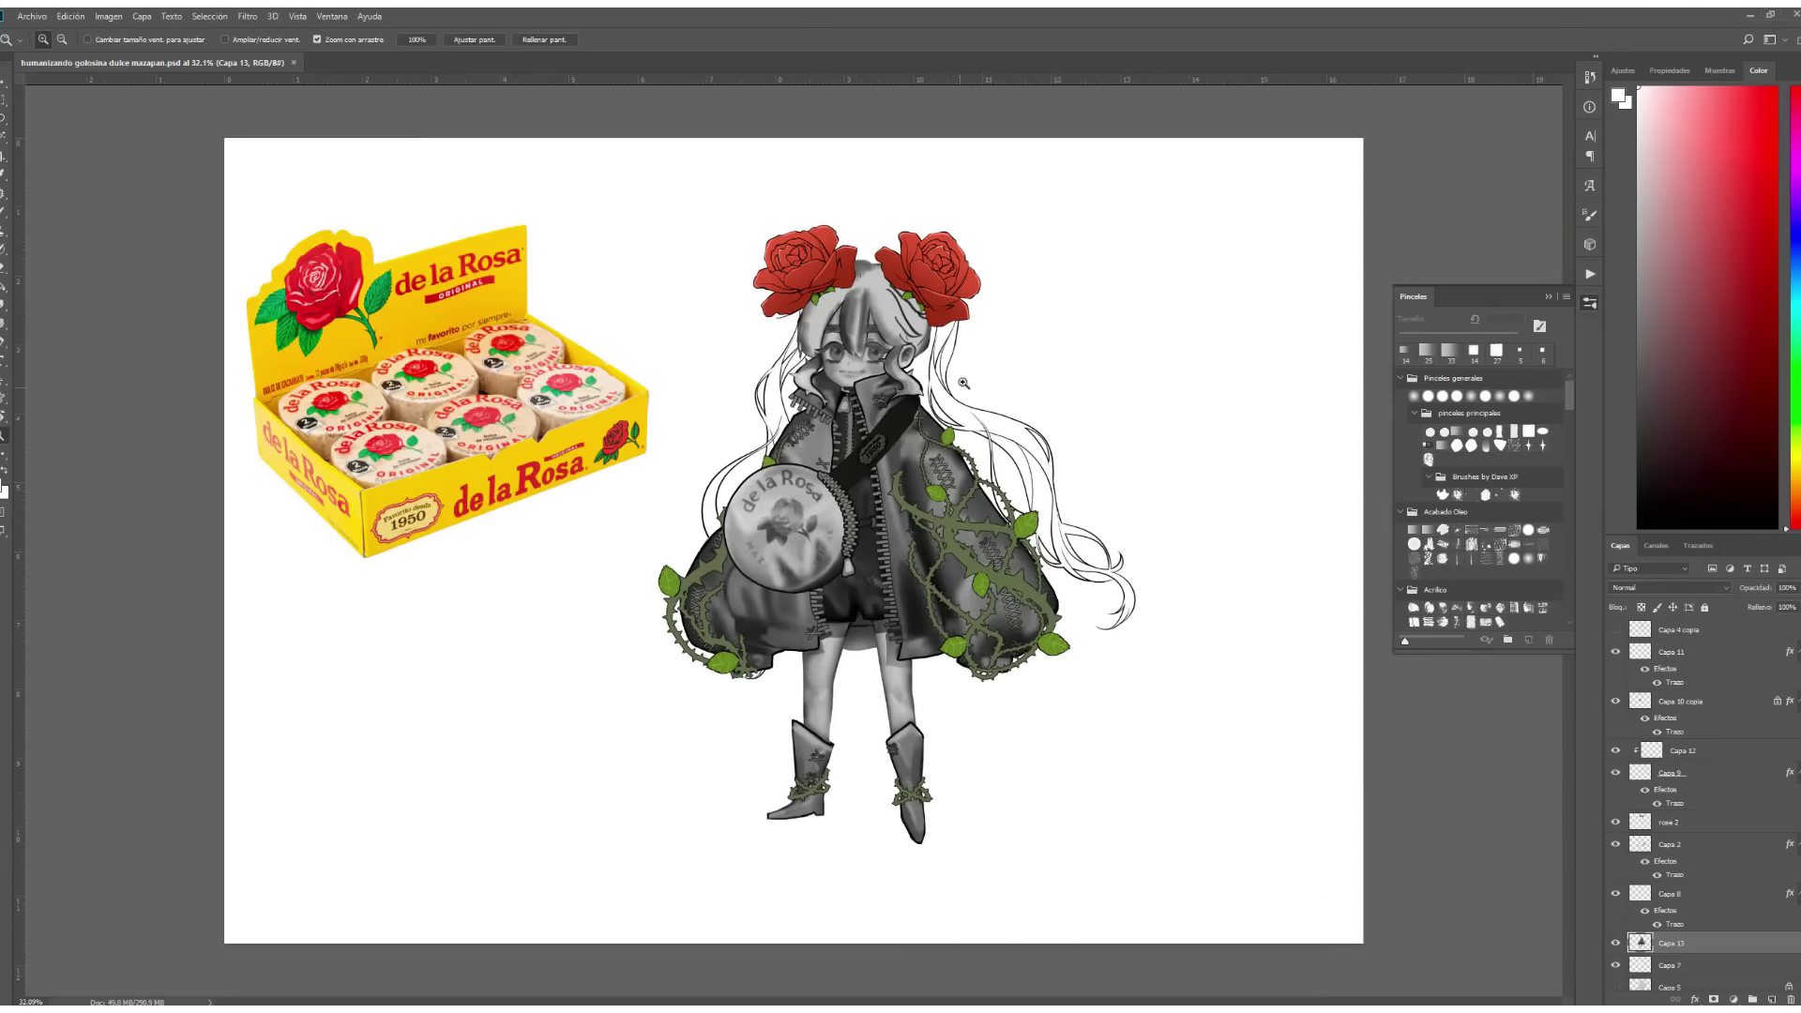
alt+scroll(600, 486, up, 3)
key(b)
drag(601, 486, 595, 497)
mouse_move(487, 375)
mouse_down()
mouse_move(507, 563)
mouse_move(638, 487)
mouse_move(571, 436)
mouse_move(581, 525)
mouse_up()
drag(751, 357, 845, 506)
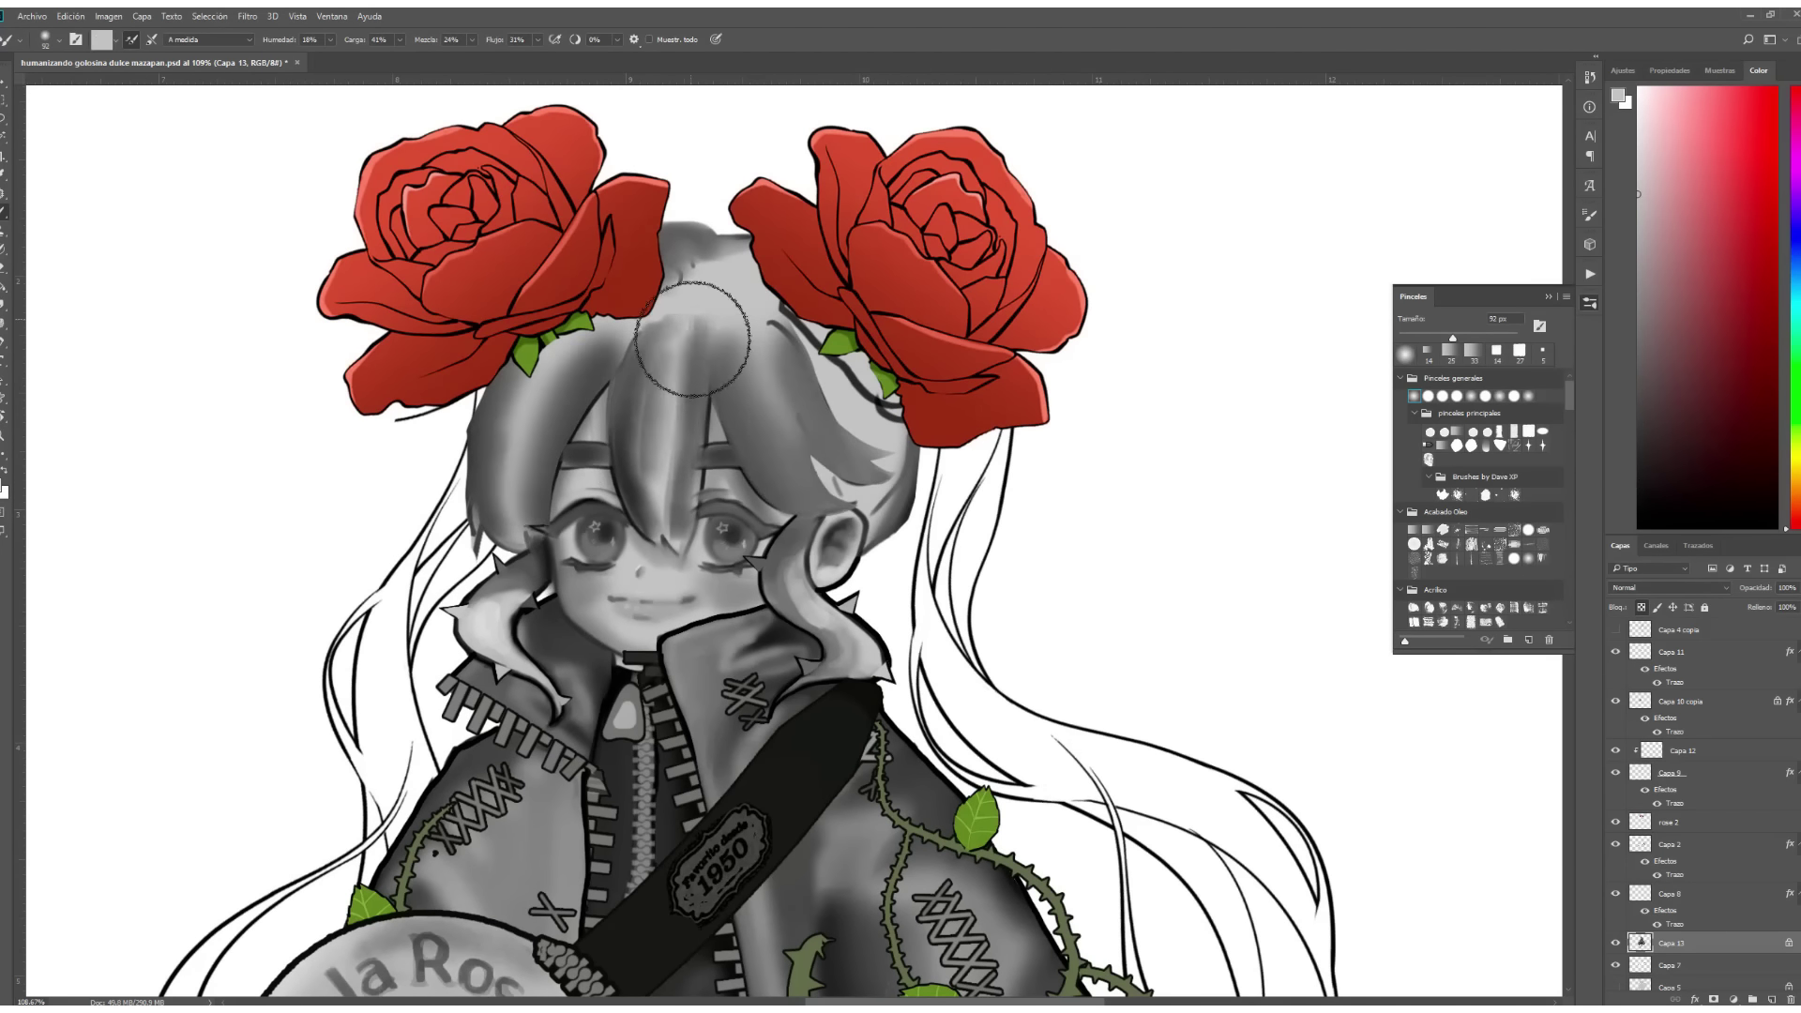
drag(657, 282, 694, 525)
Paint darker black strokes over the central and left hair strands.
key(d)
drag(825, 450, 844, 544)
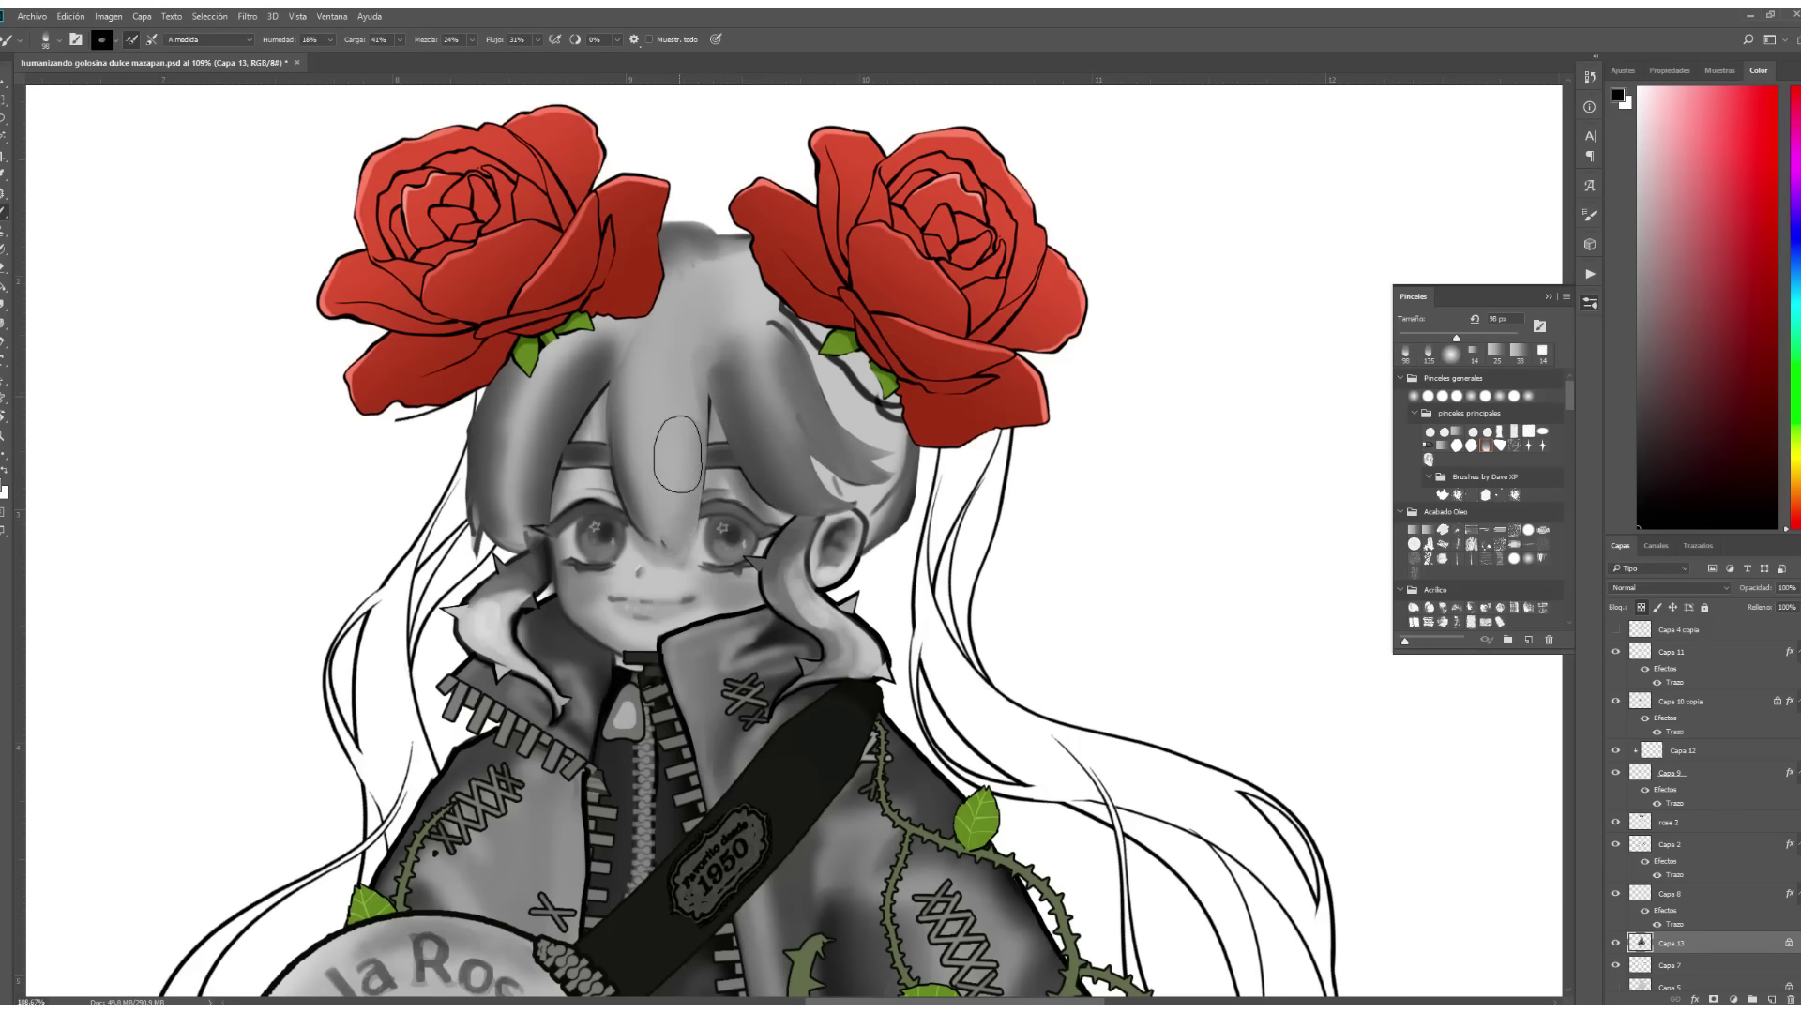
drag(704, 366, 676, 554)
drag(638, 338, 657, 554)
drag(582, 385, 497, 488)
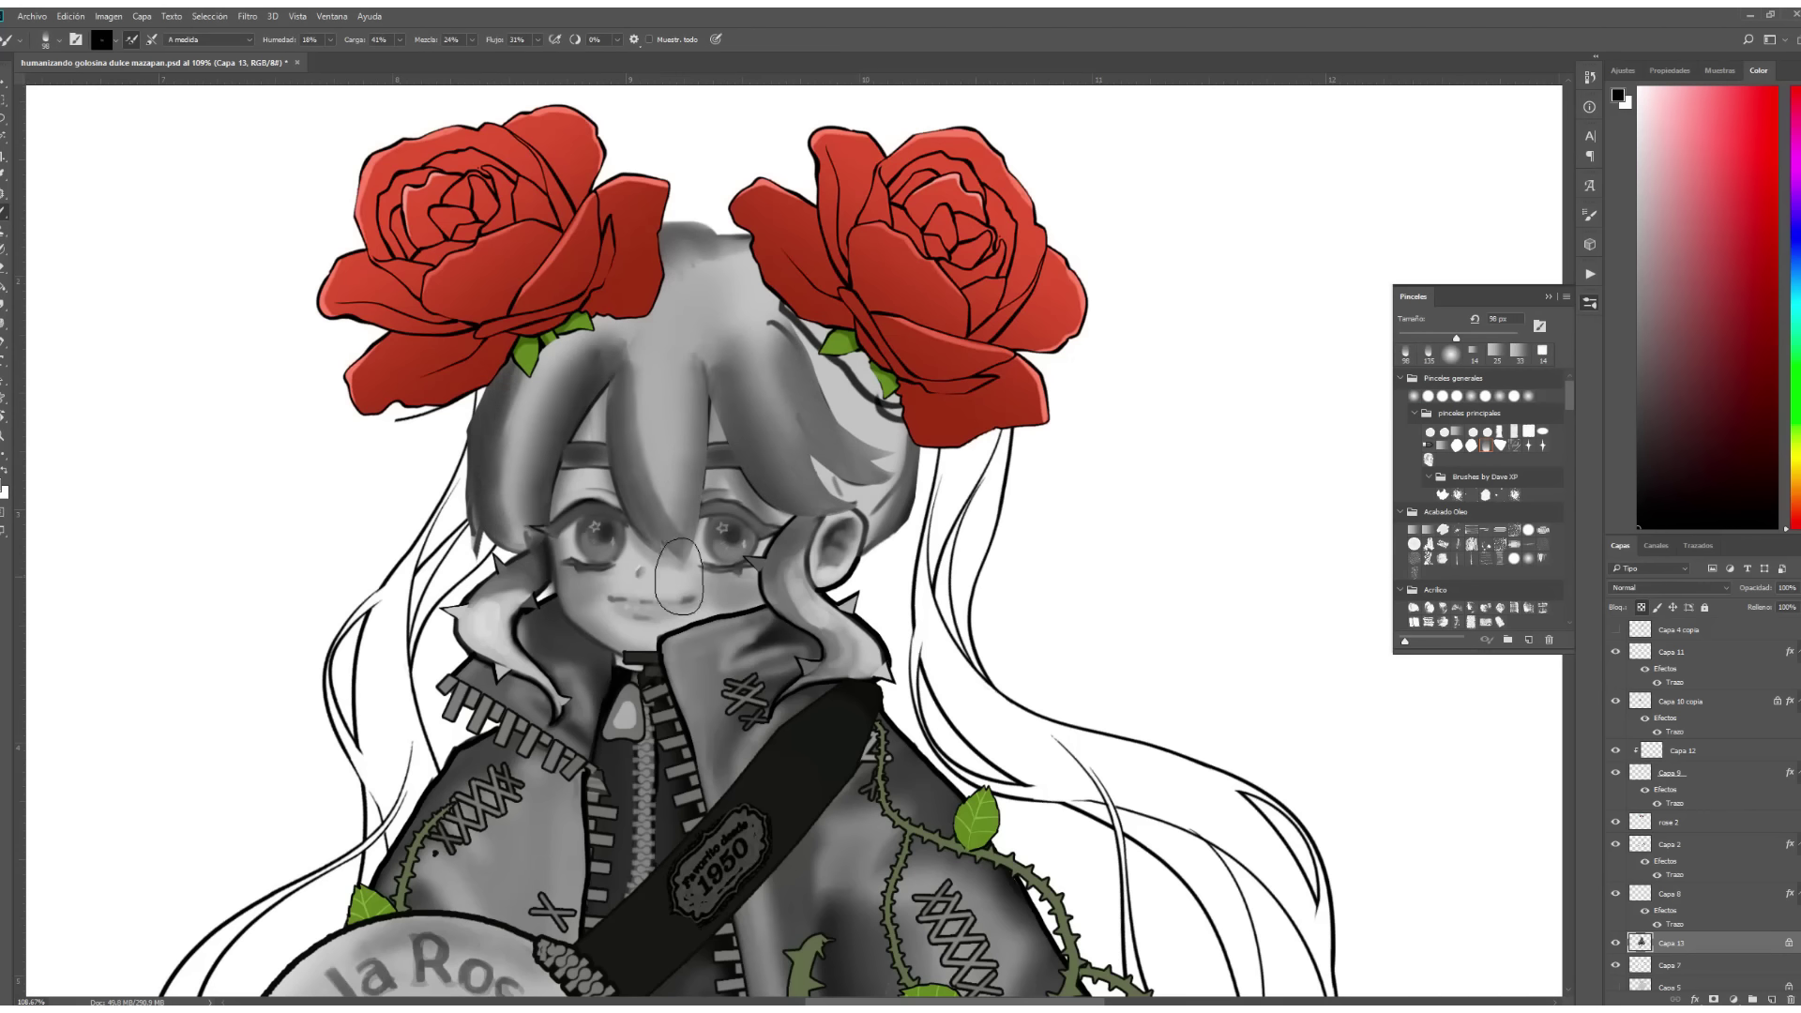
scroll(1390, 471, down, 3)
scroll(1390, 472, up, 2)
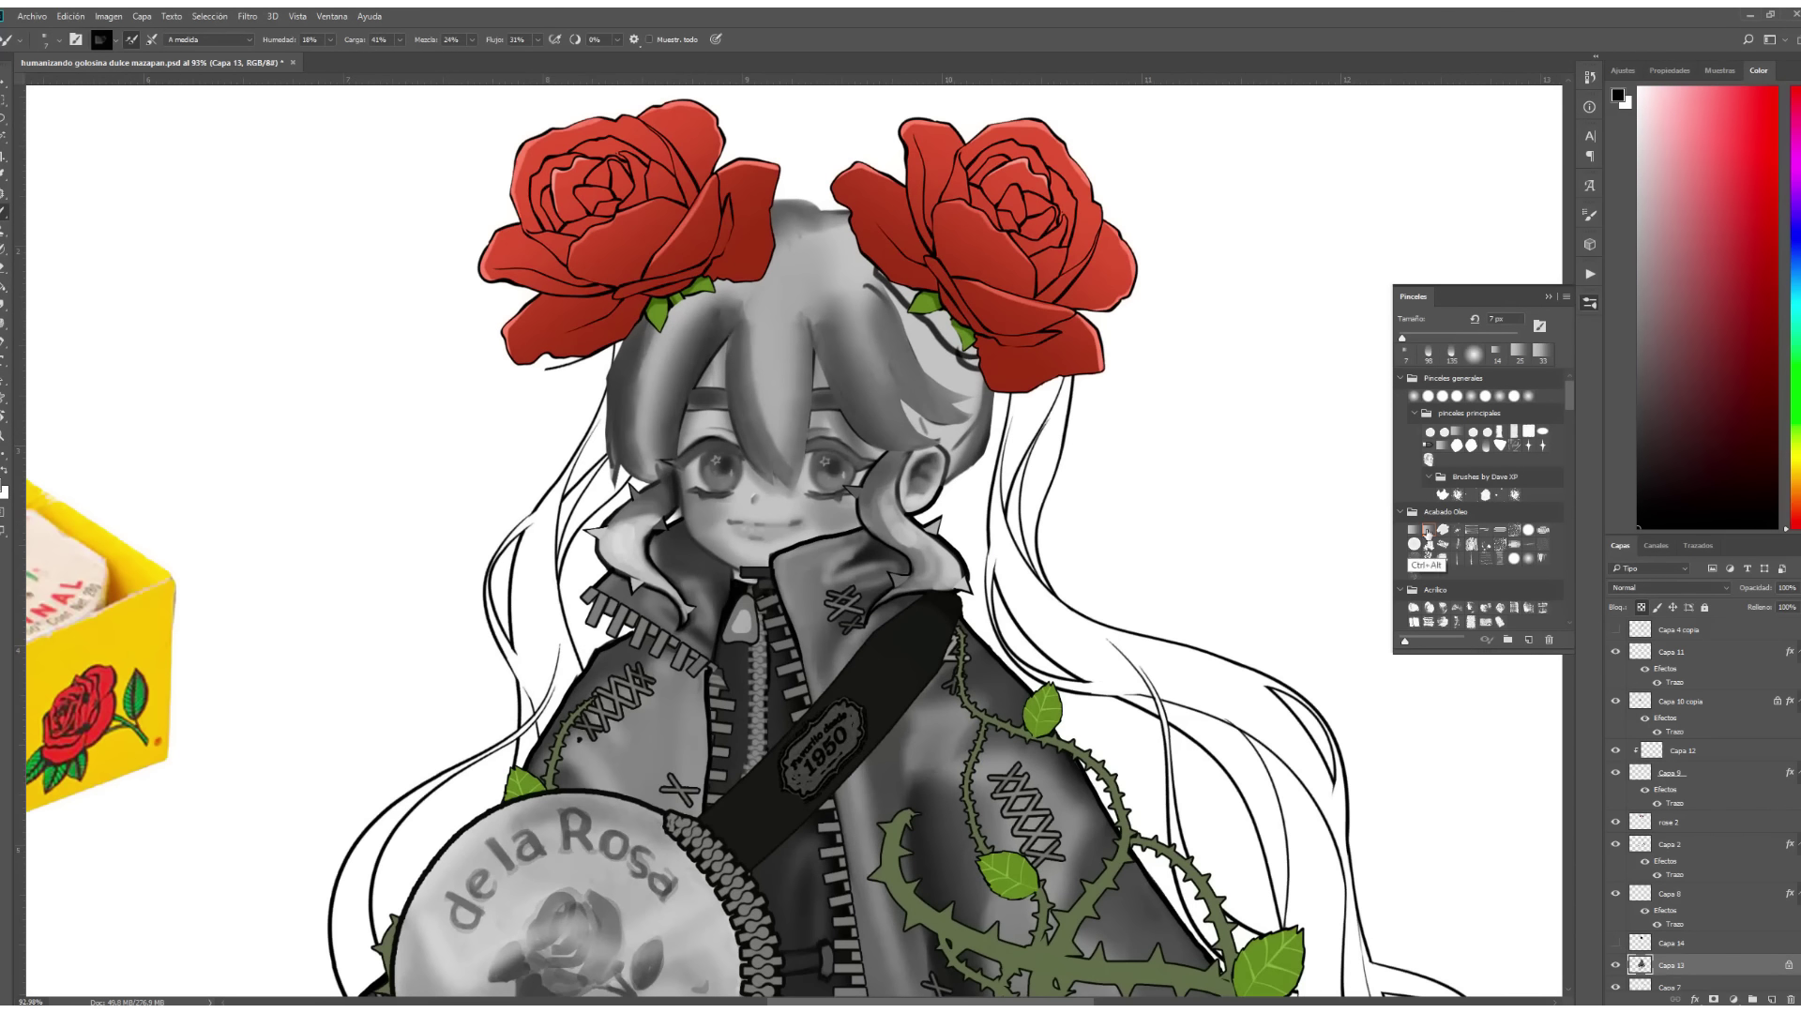
Draw a thin dark line down the central strand and curved strands near the crown.
key(shift+b)
drag(707, 355, 784, 479)
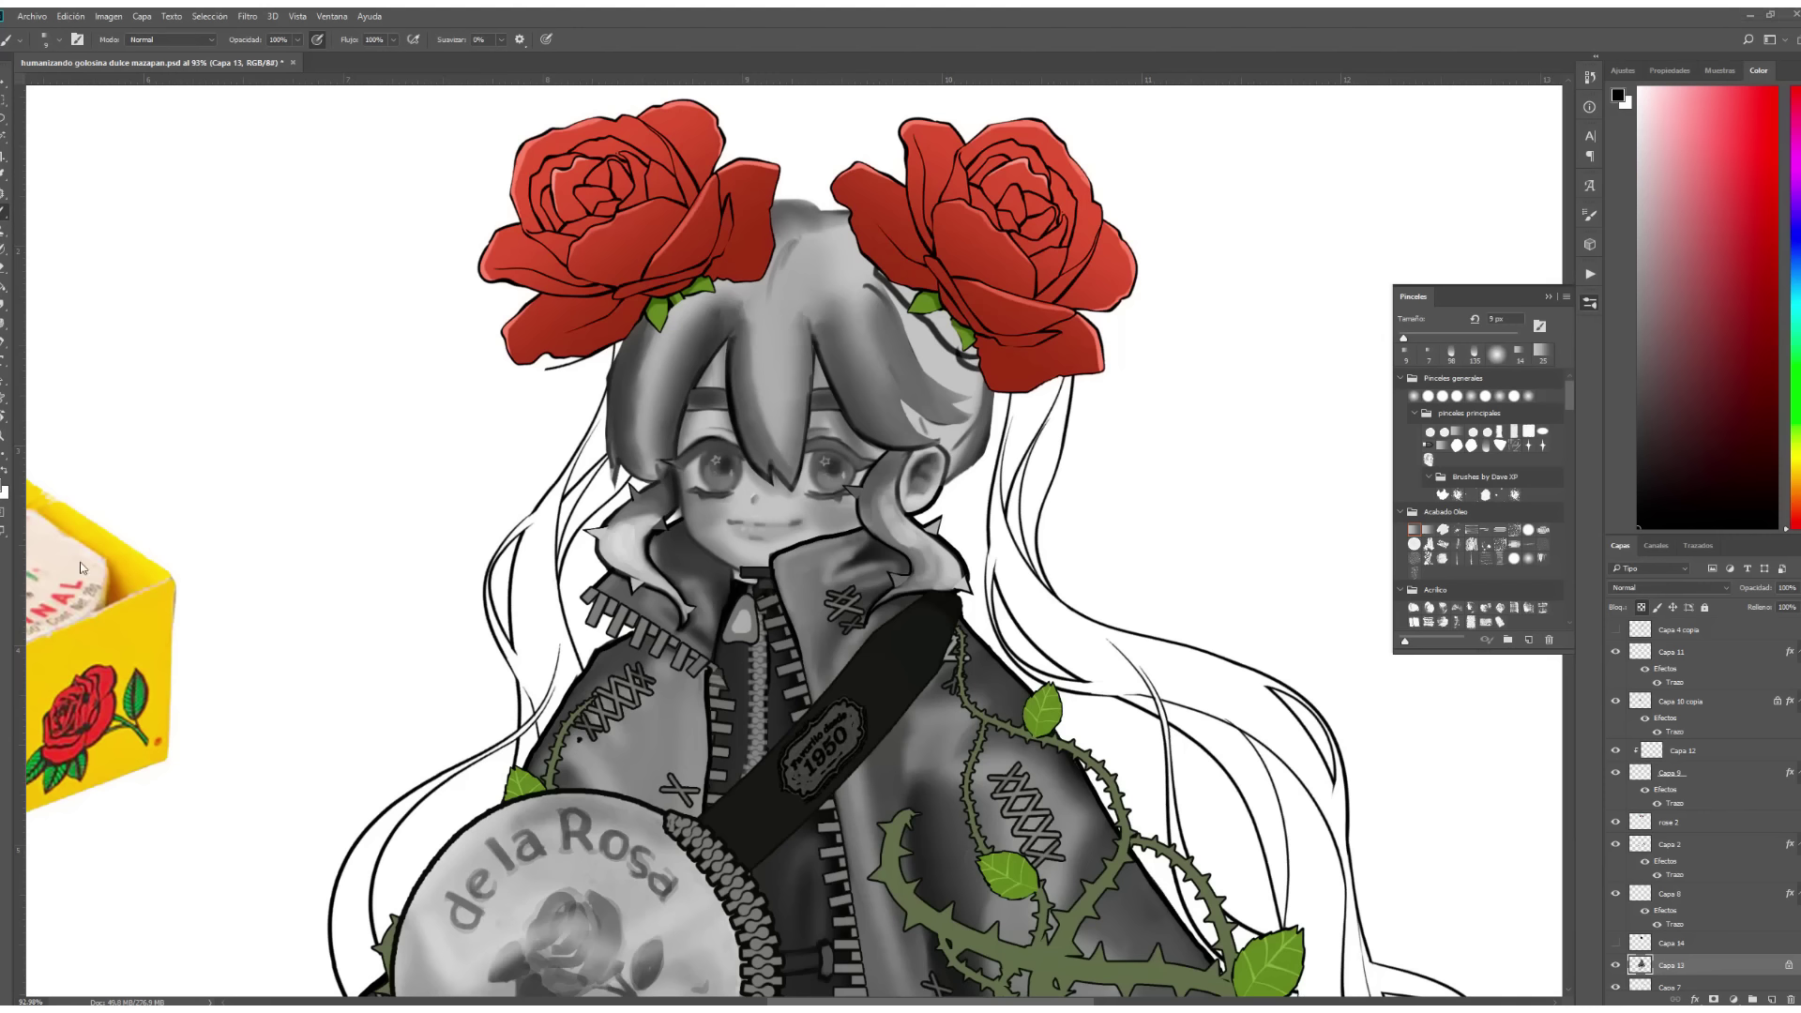
mouse_move(797, 233)
mouse_down()
mouse_move(786, 328)
mouse_move(844, 324)
mouse_up()
alt+click(817, 238)
key(bracketright)
key(bracketright)
key(bracketright)
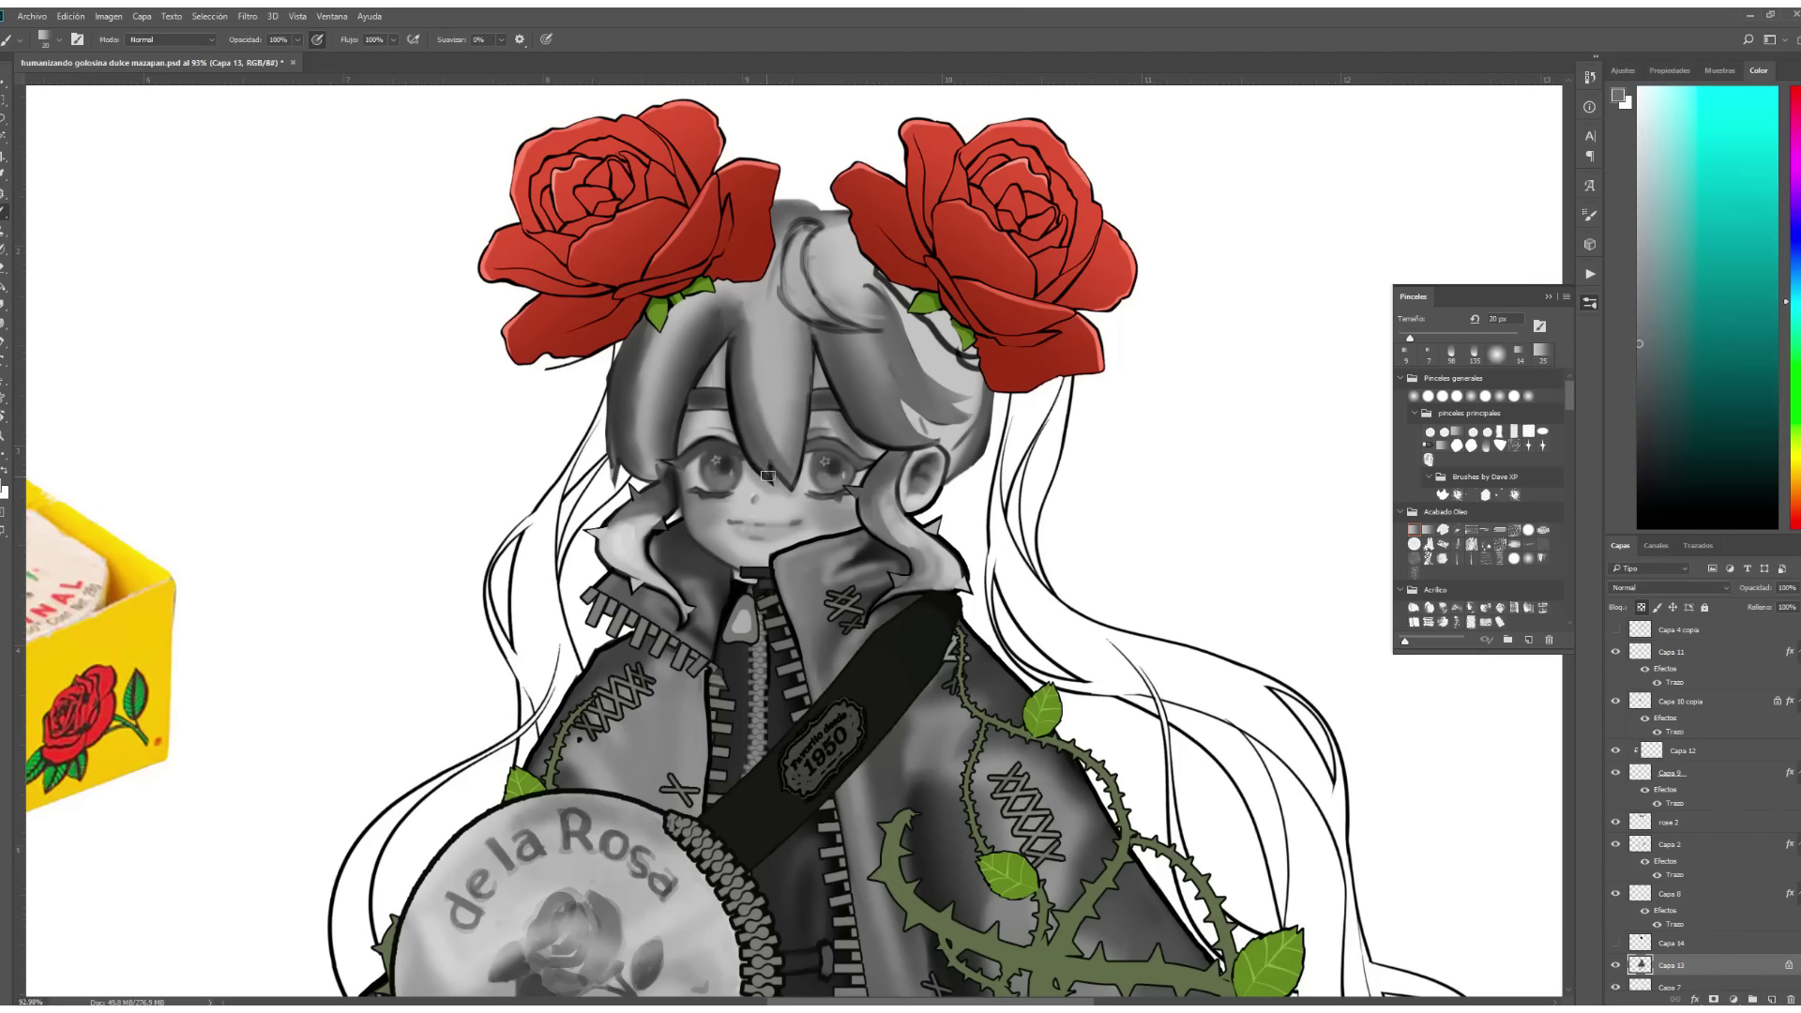
Sample a series of lighter and darker greys from across the hair.
alt+click(754, 395)
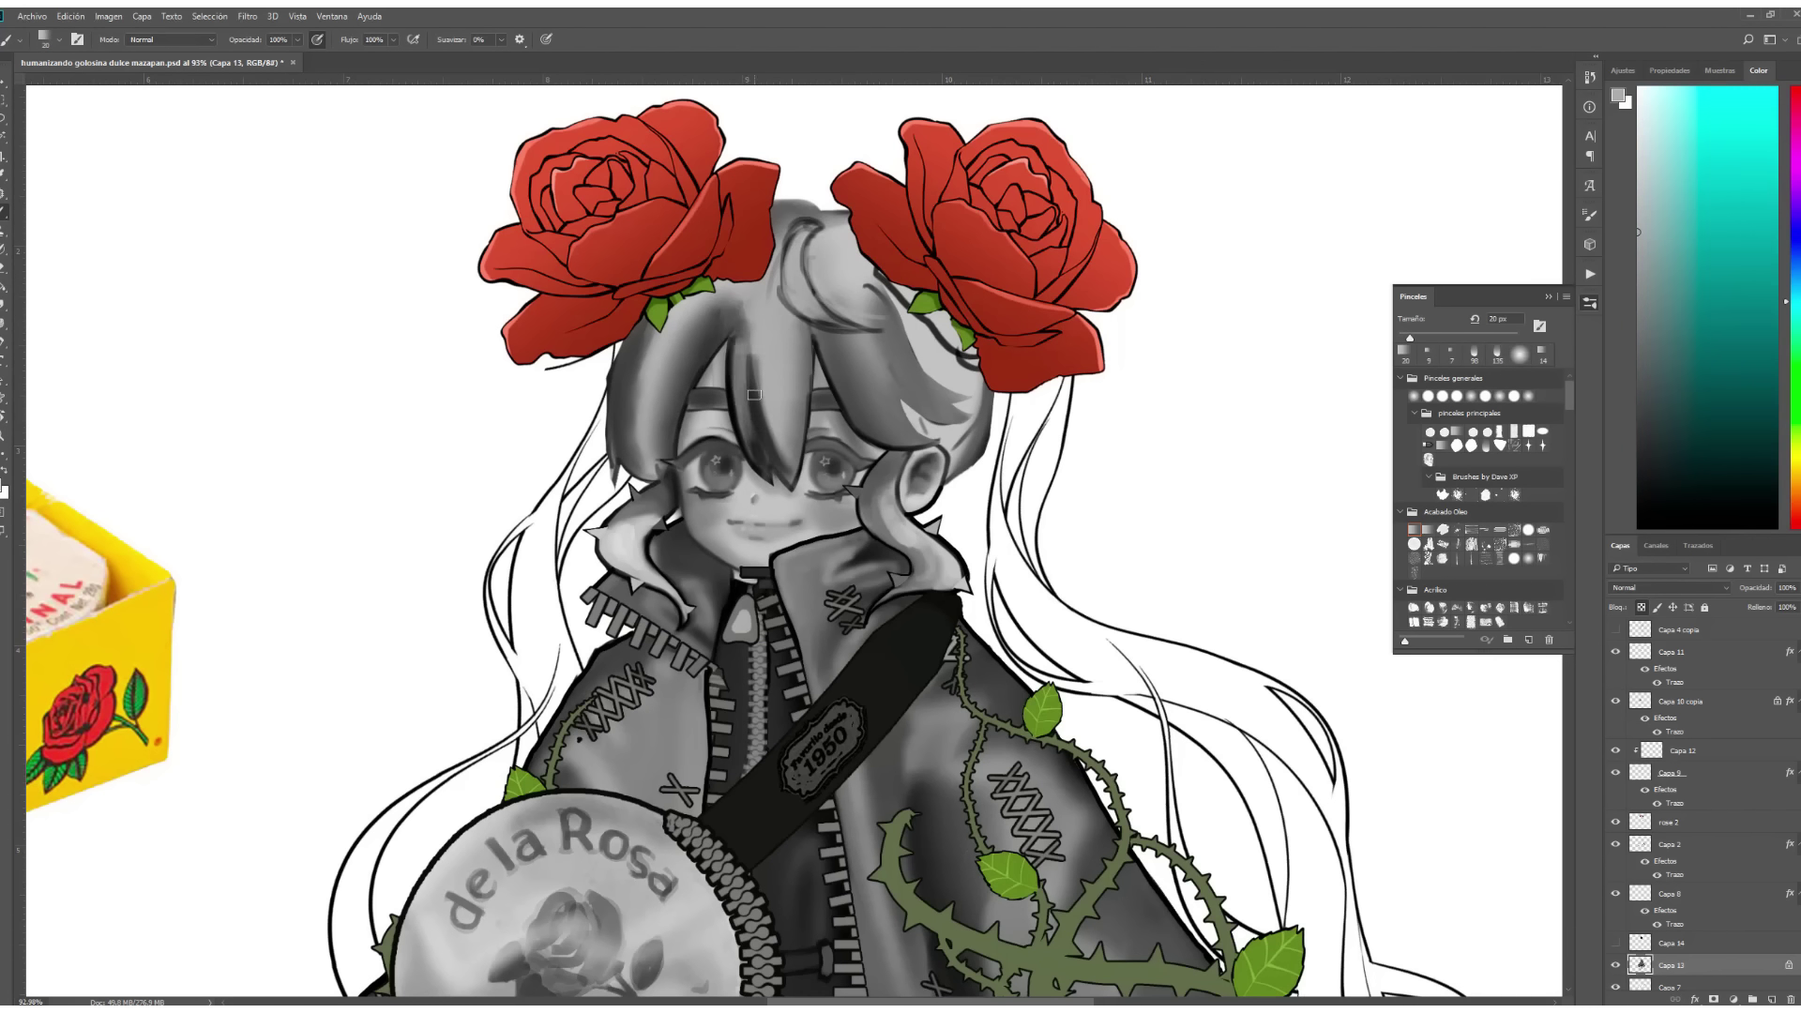
alt+click(751, 309)
alt+click(773, 435)
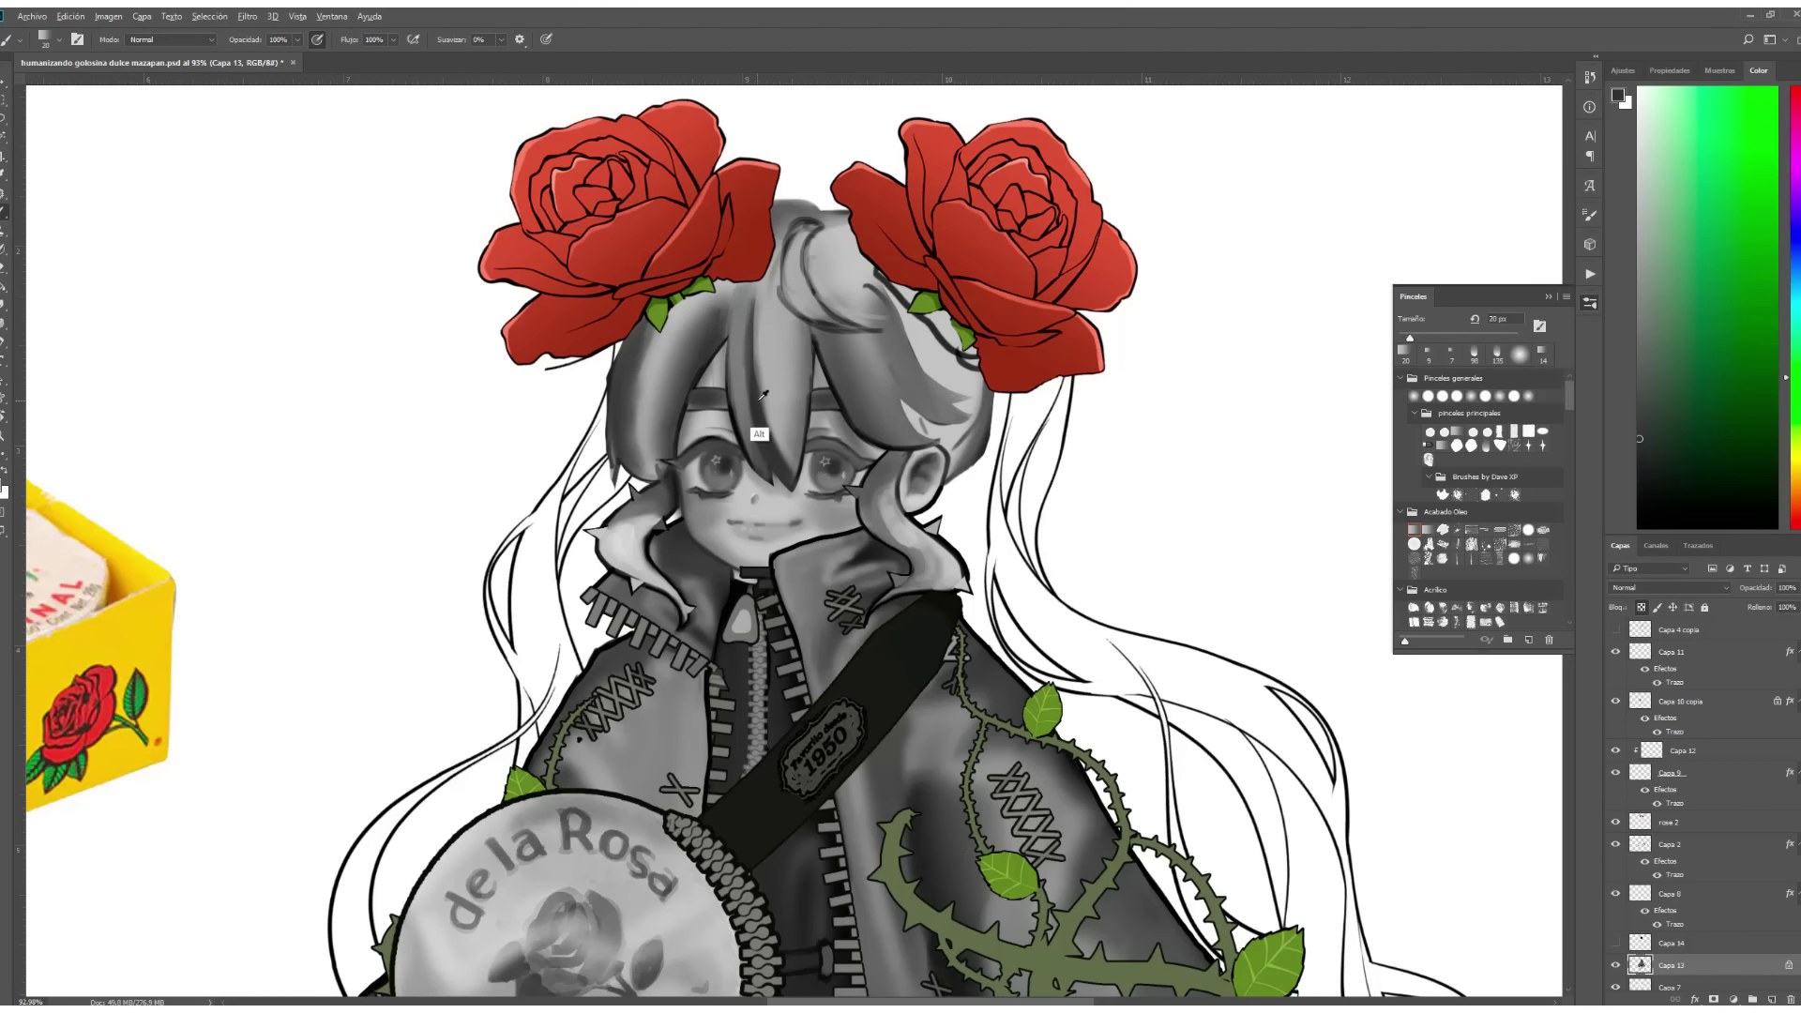
alt+click(749, 296)
alt+click(727, 319)
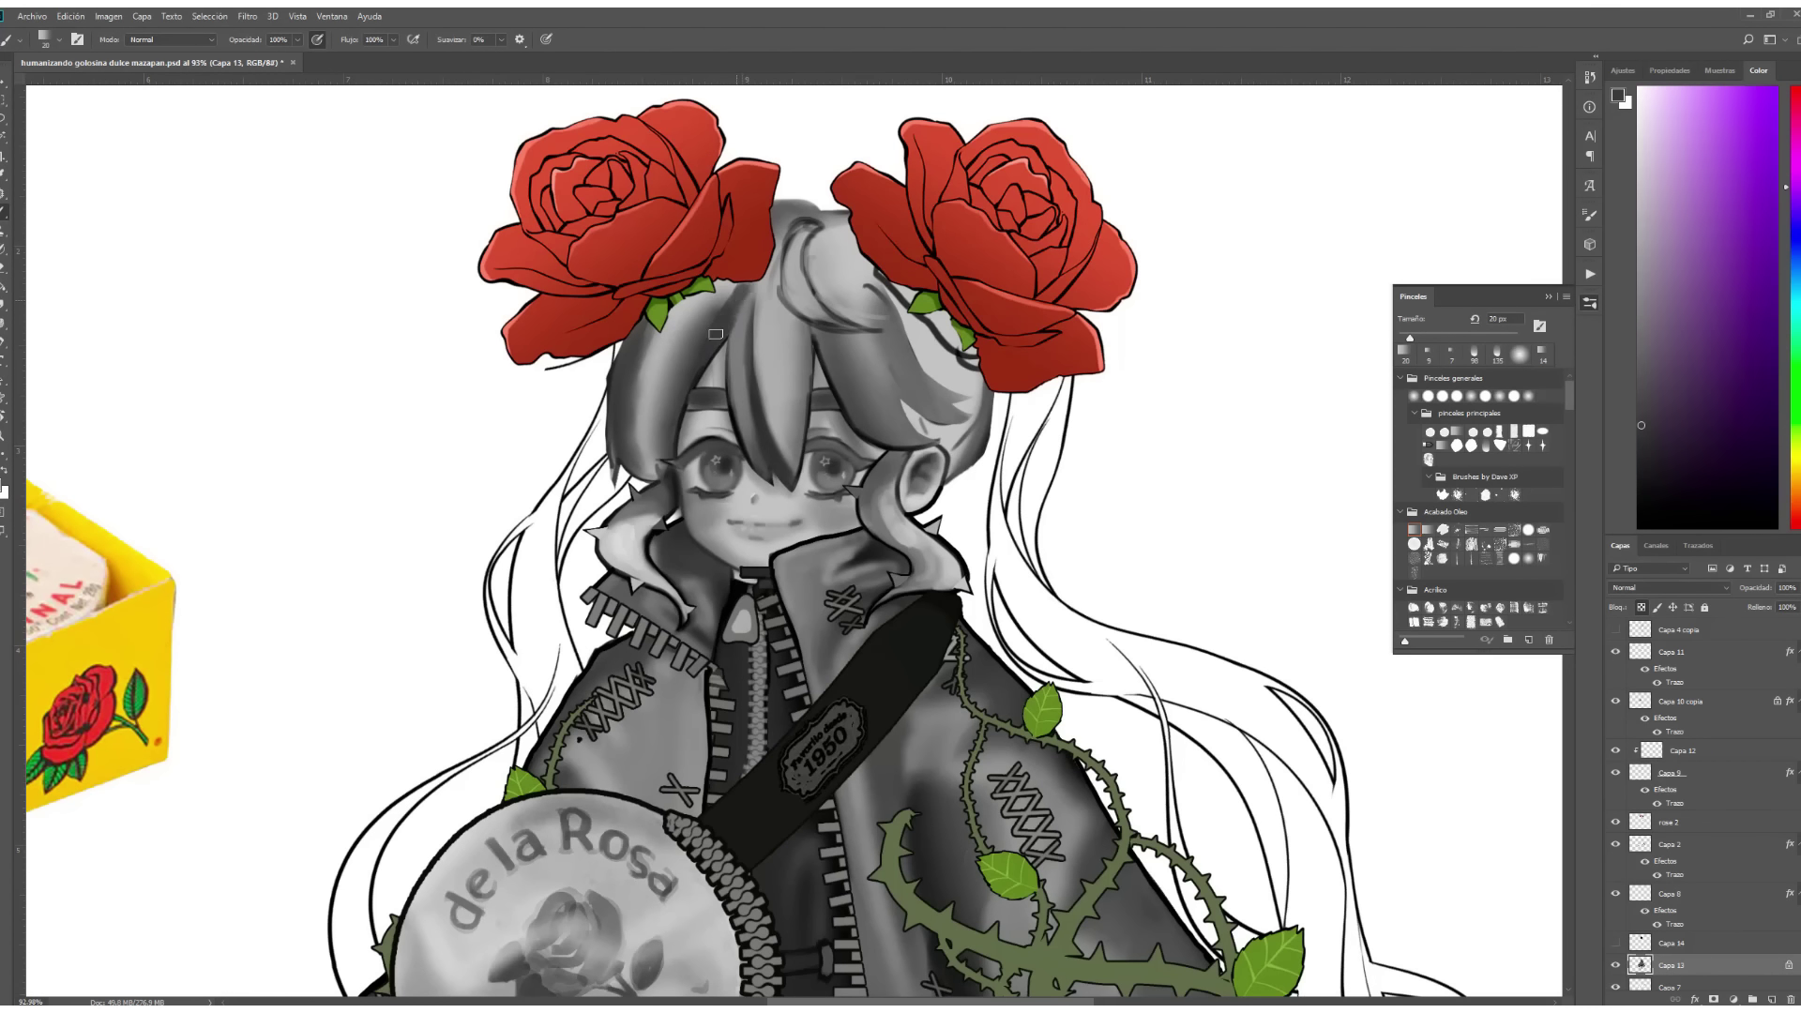
alt+click(636, 463)
alt+click(694, 304)
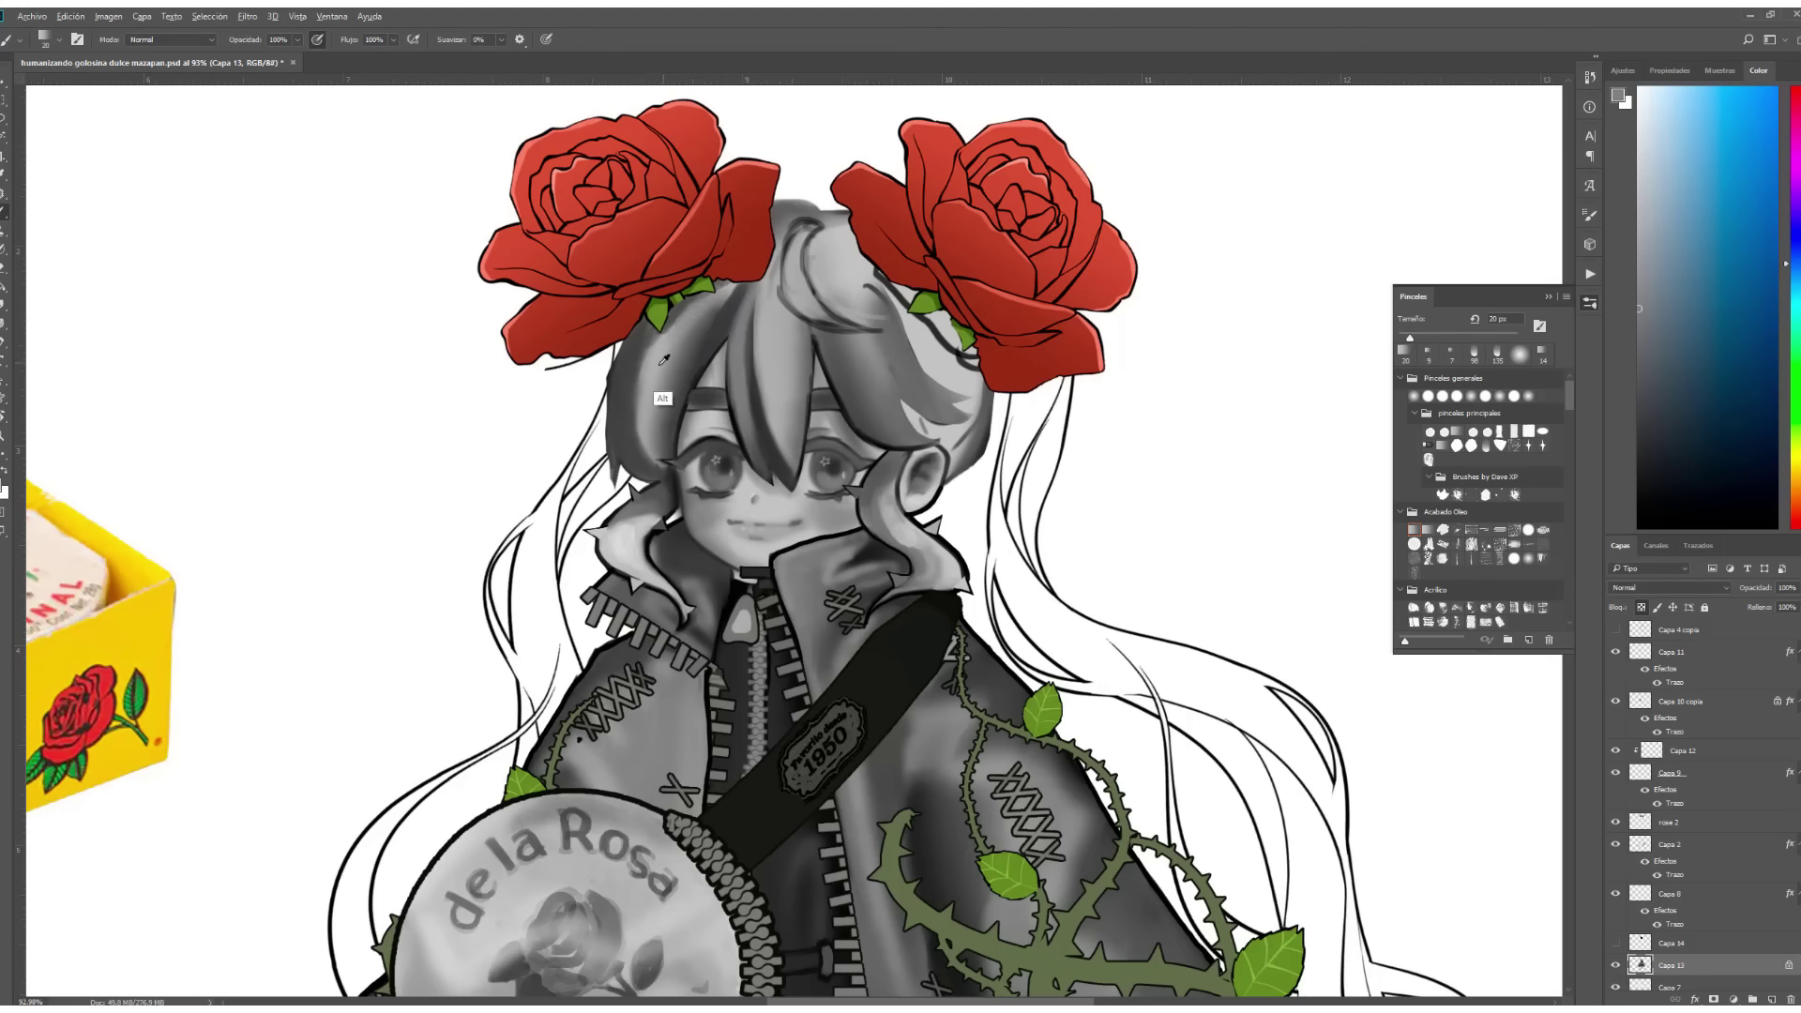
alt+click(821, 389)
alt+click(819, 355)
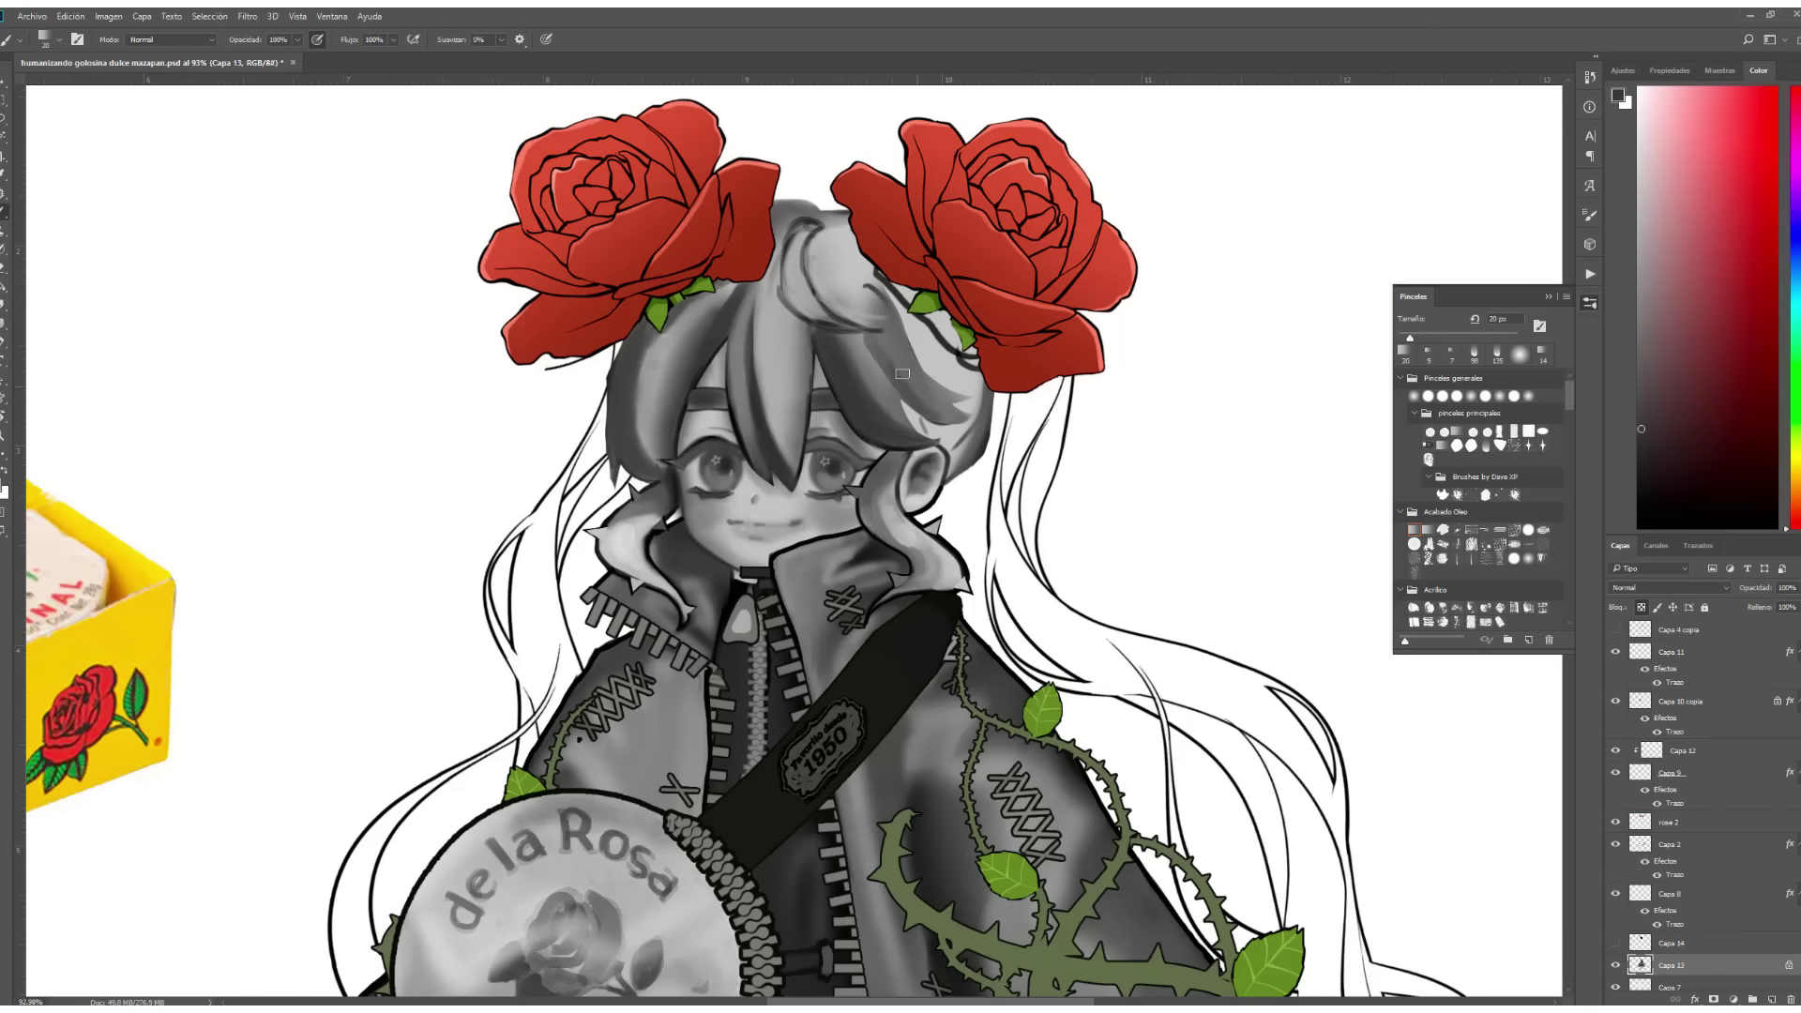
alt+click(886, 376)
alt+click(816, 217)
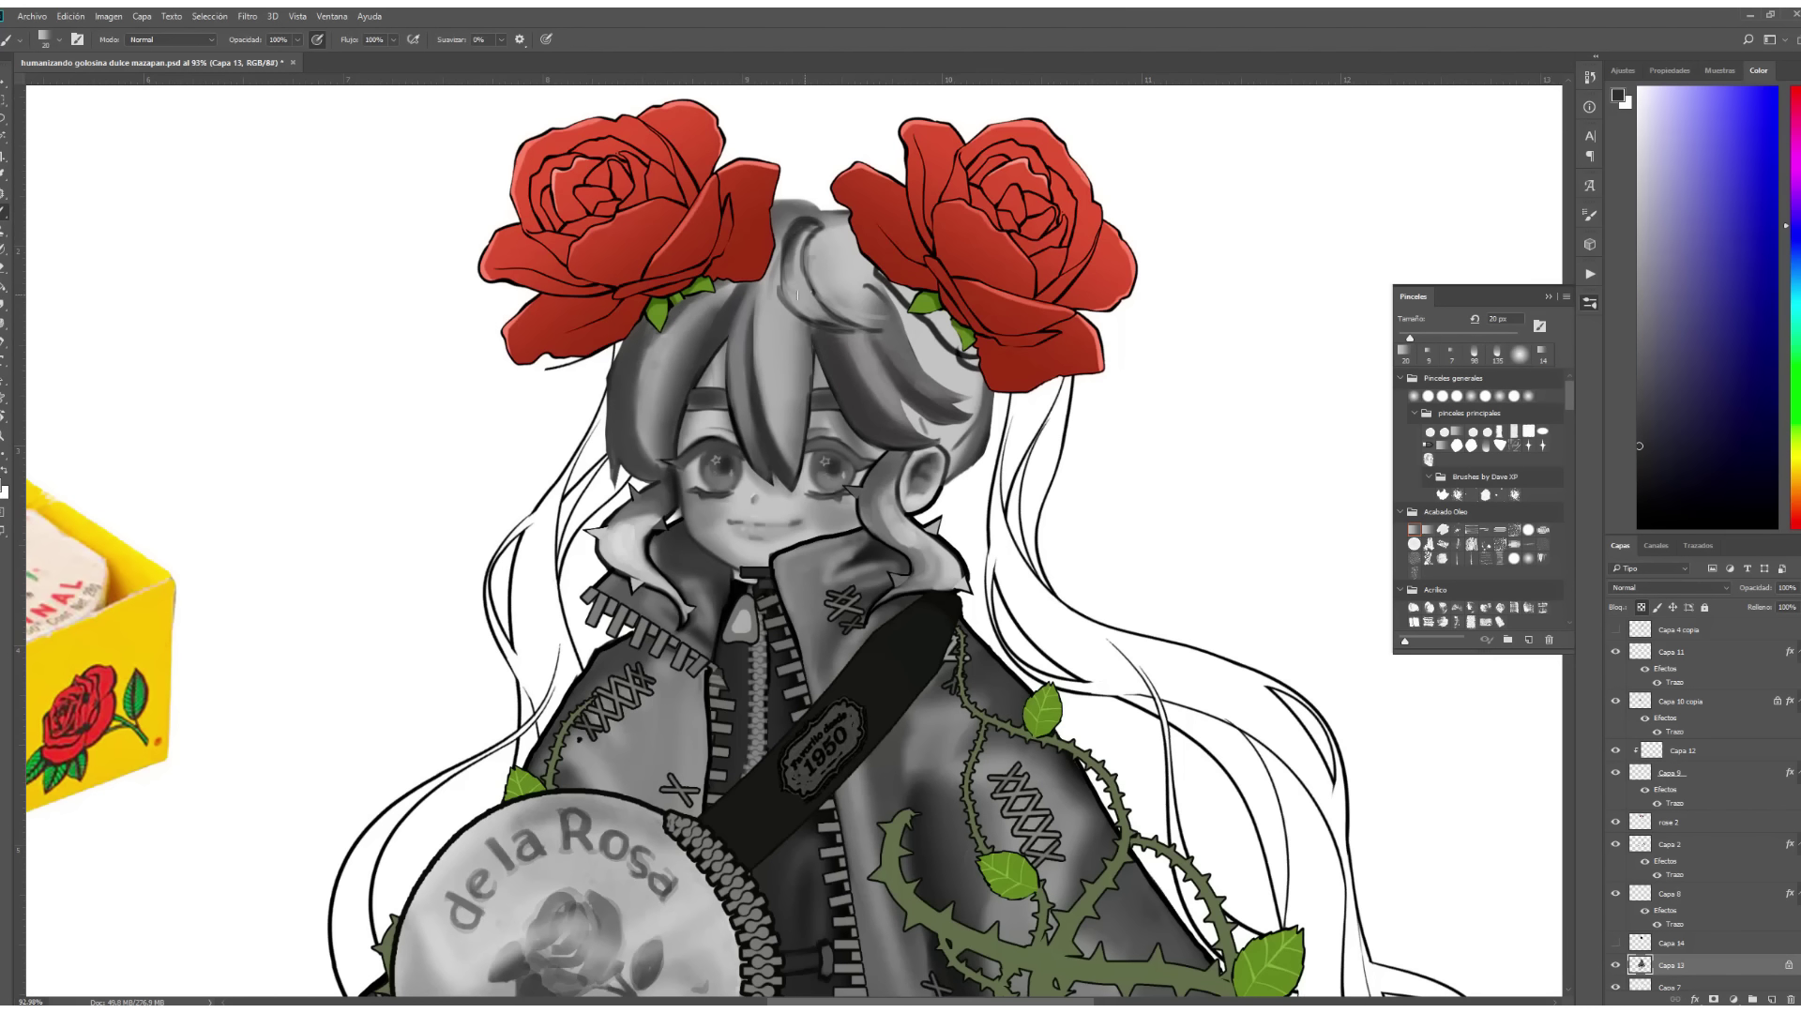
alt+click(805, 262)
alt+click(792, 234)
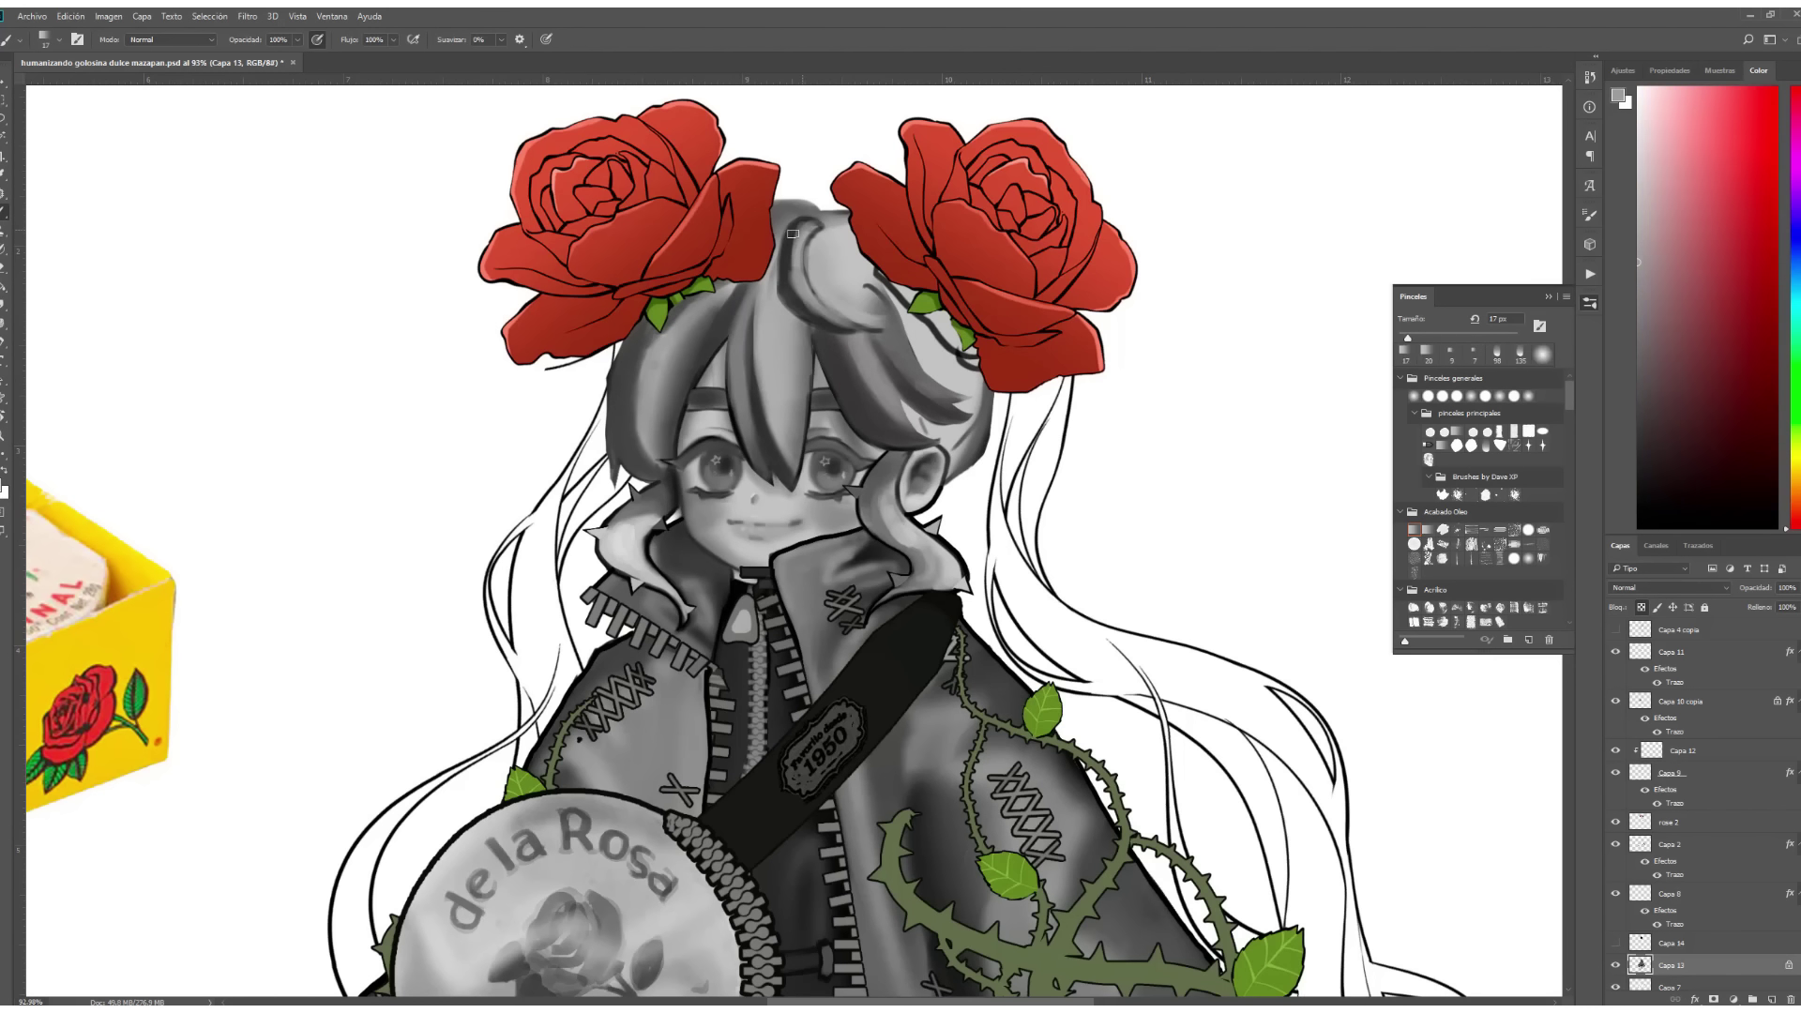
scroll(744, 225, down, 3)
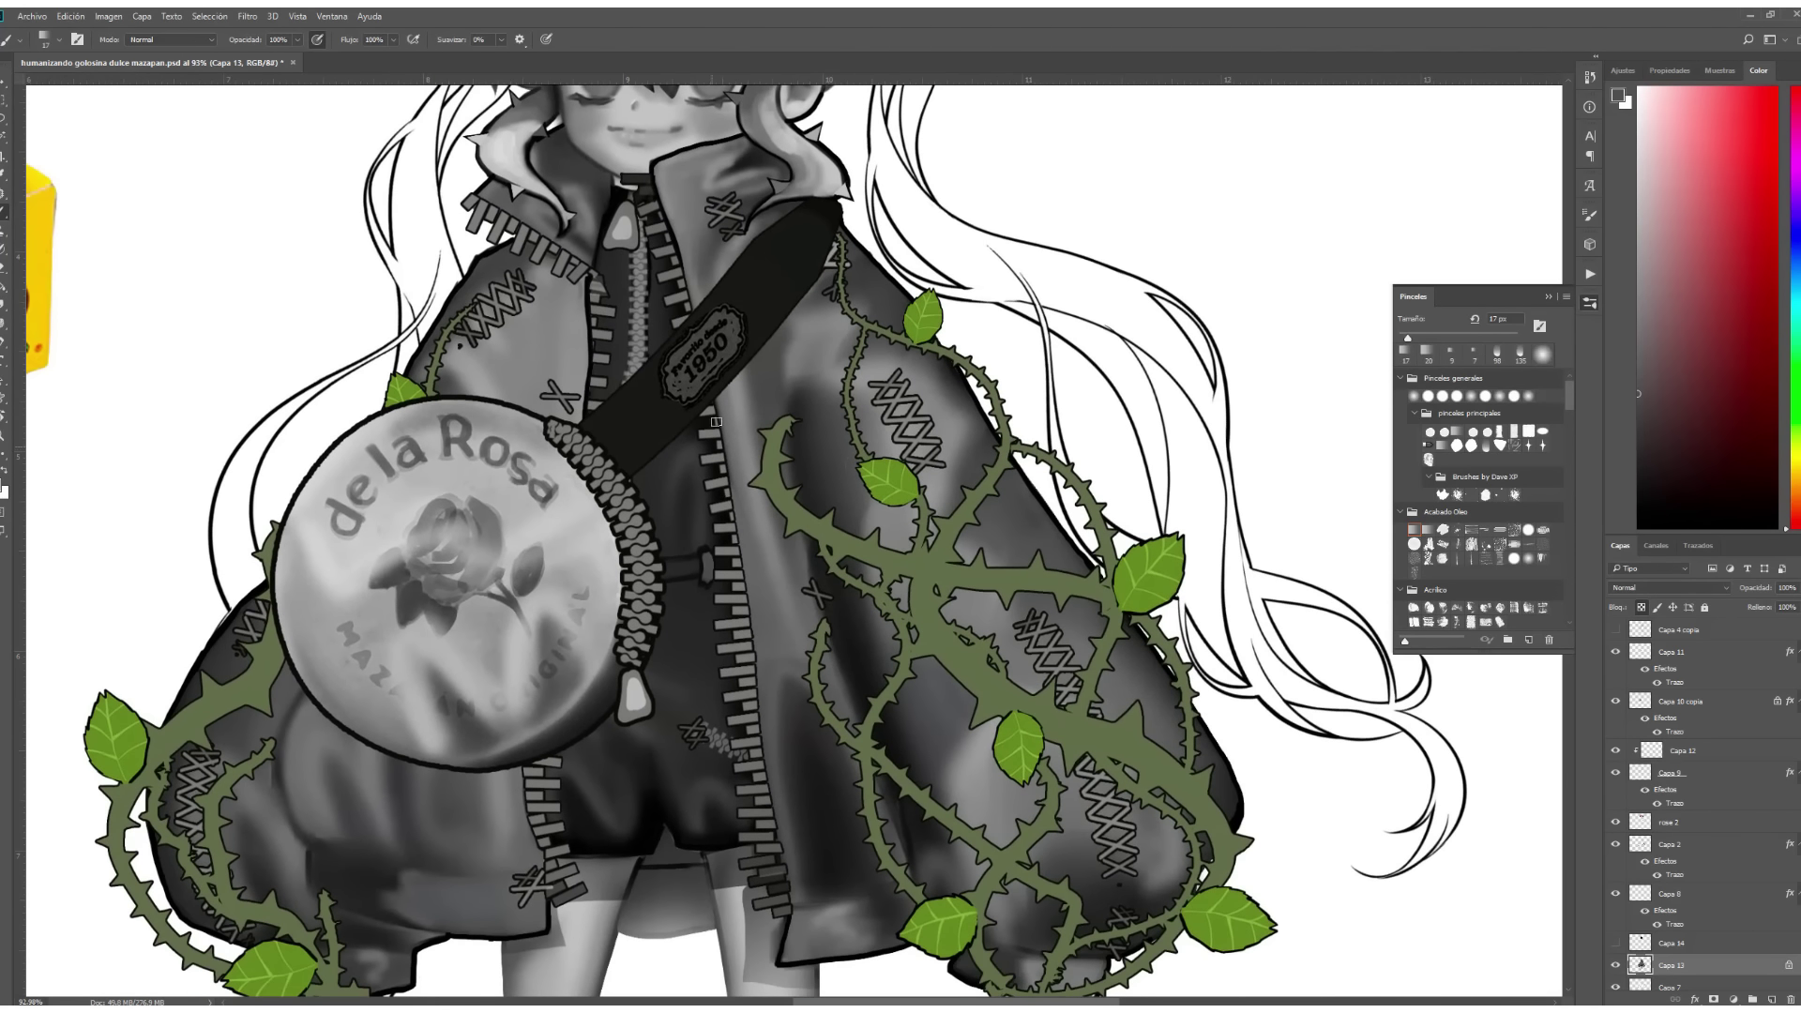
scroll(577, 300, up, 5)
alt+click(749, 363)
Paint a dark stroke along the hair's left edge using a sampled hair grey.
alt+click(802, 405)
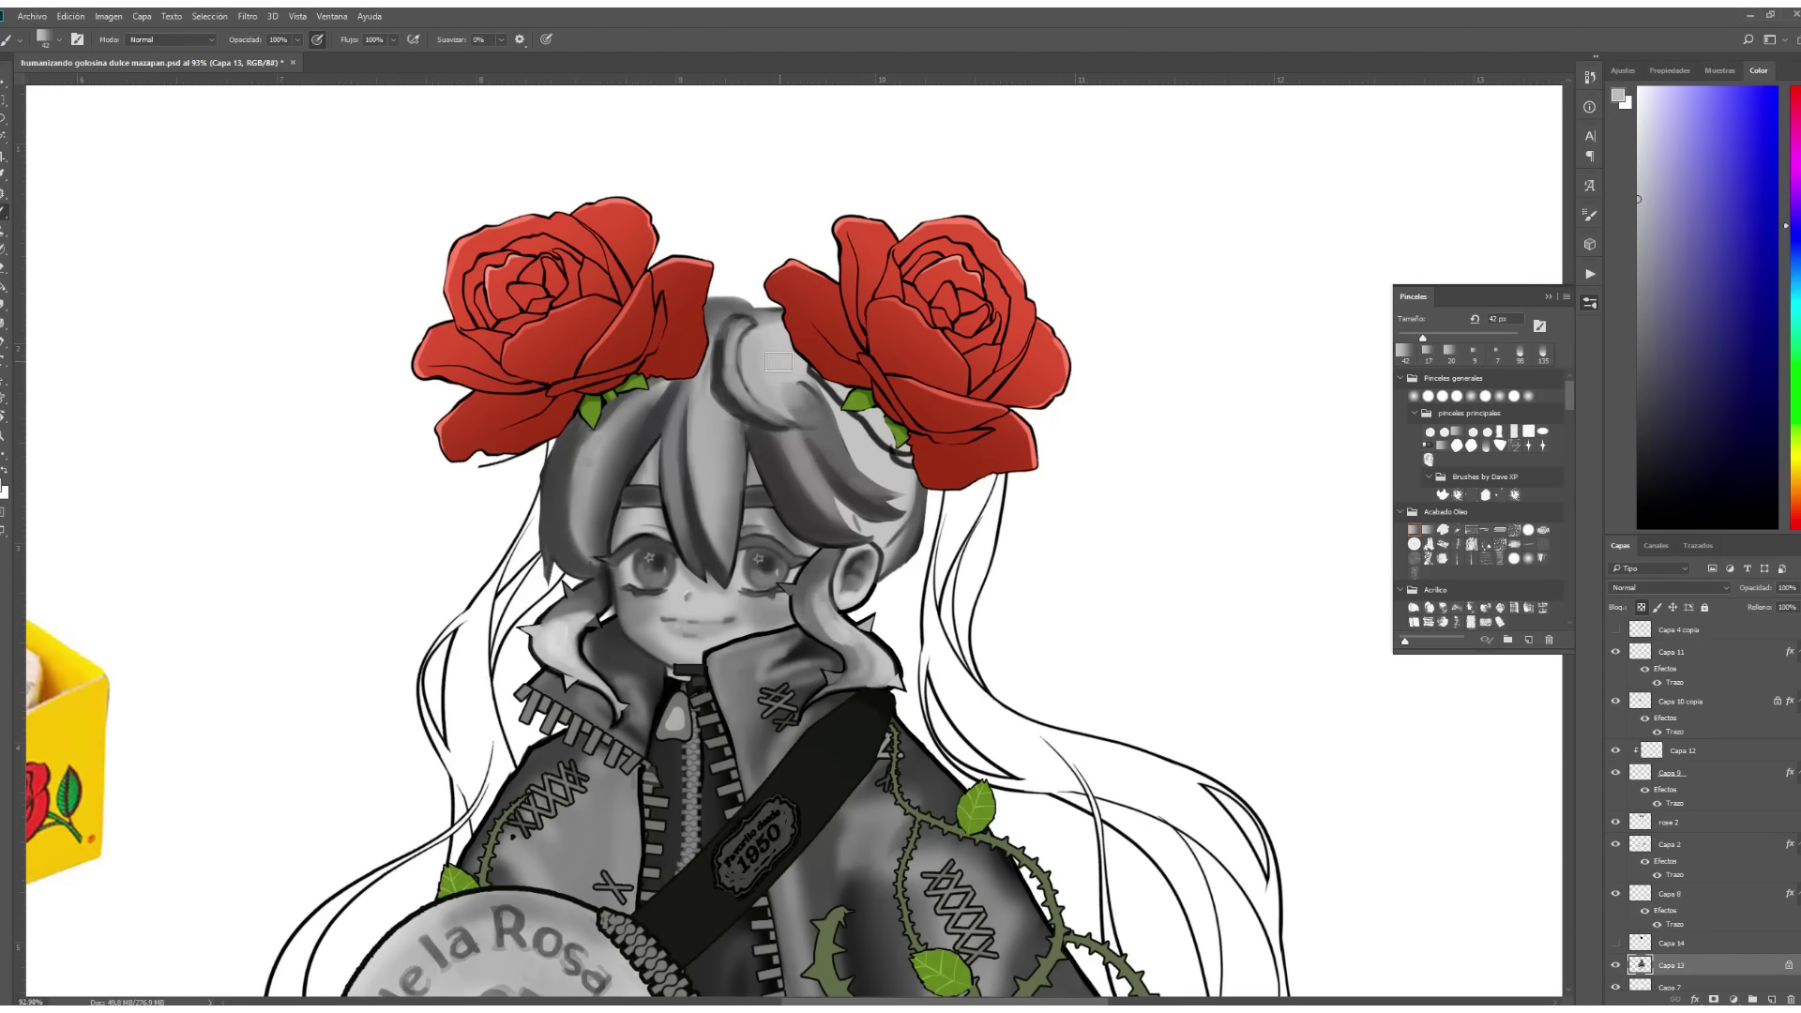
alt+click(764, 353)
alt+click(743, 319)
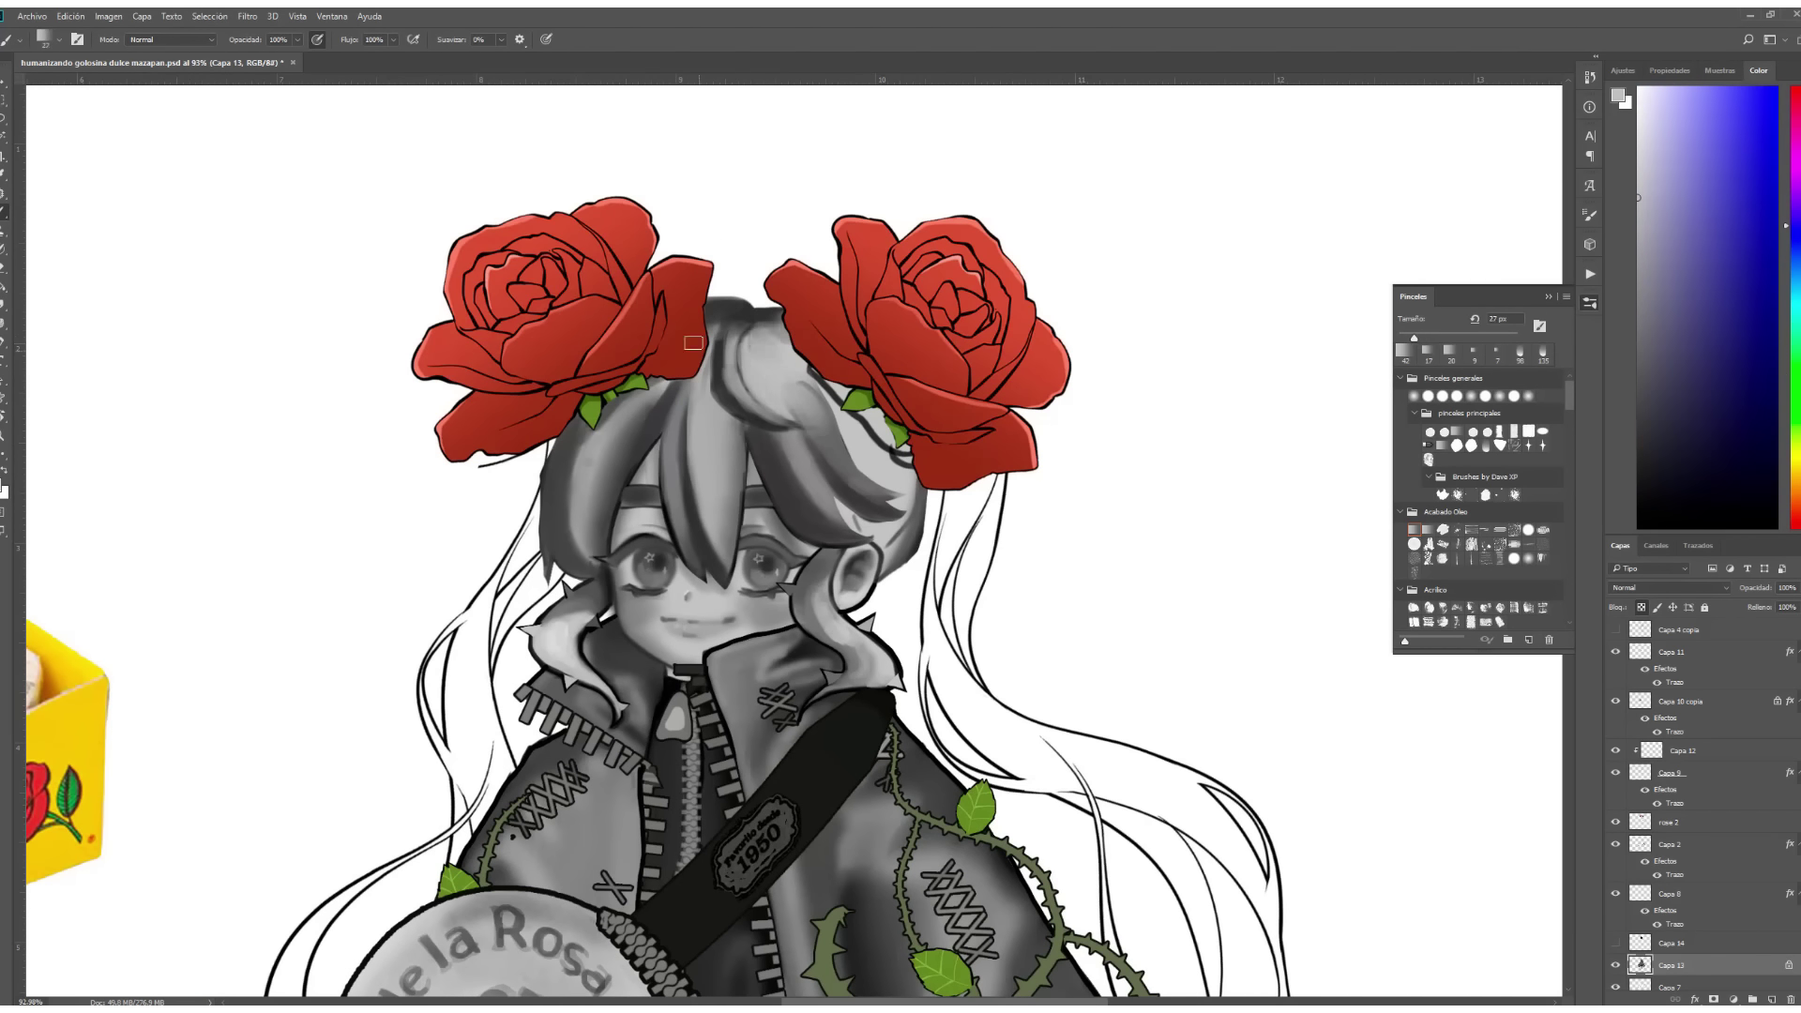
scroll(1032, 309, down, 1)
scroll(1032, 310, left, 1)
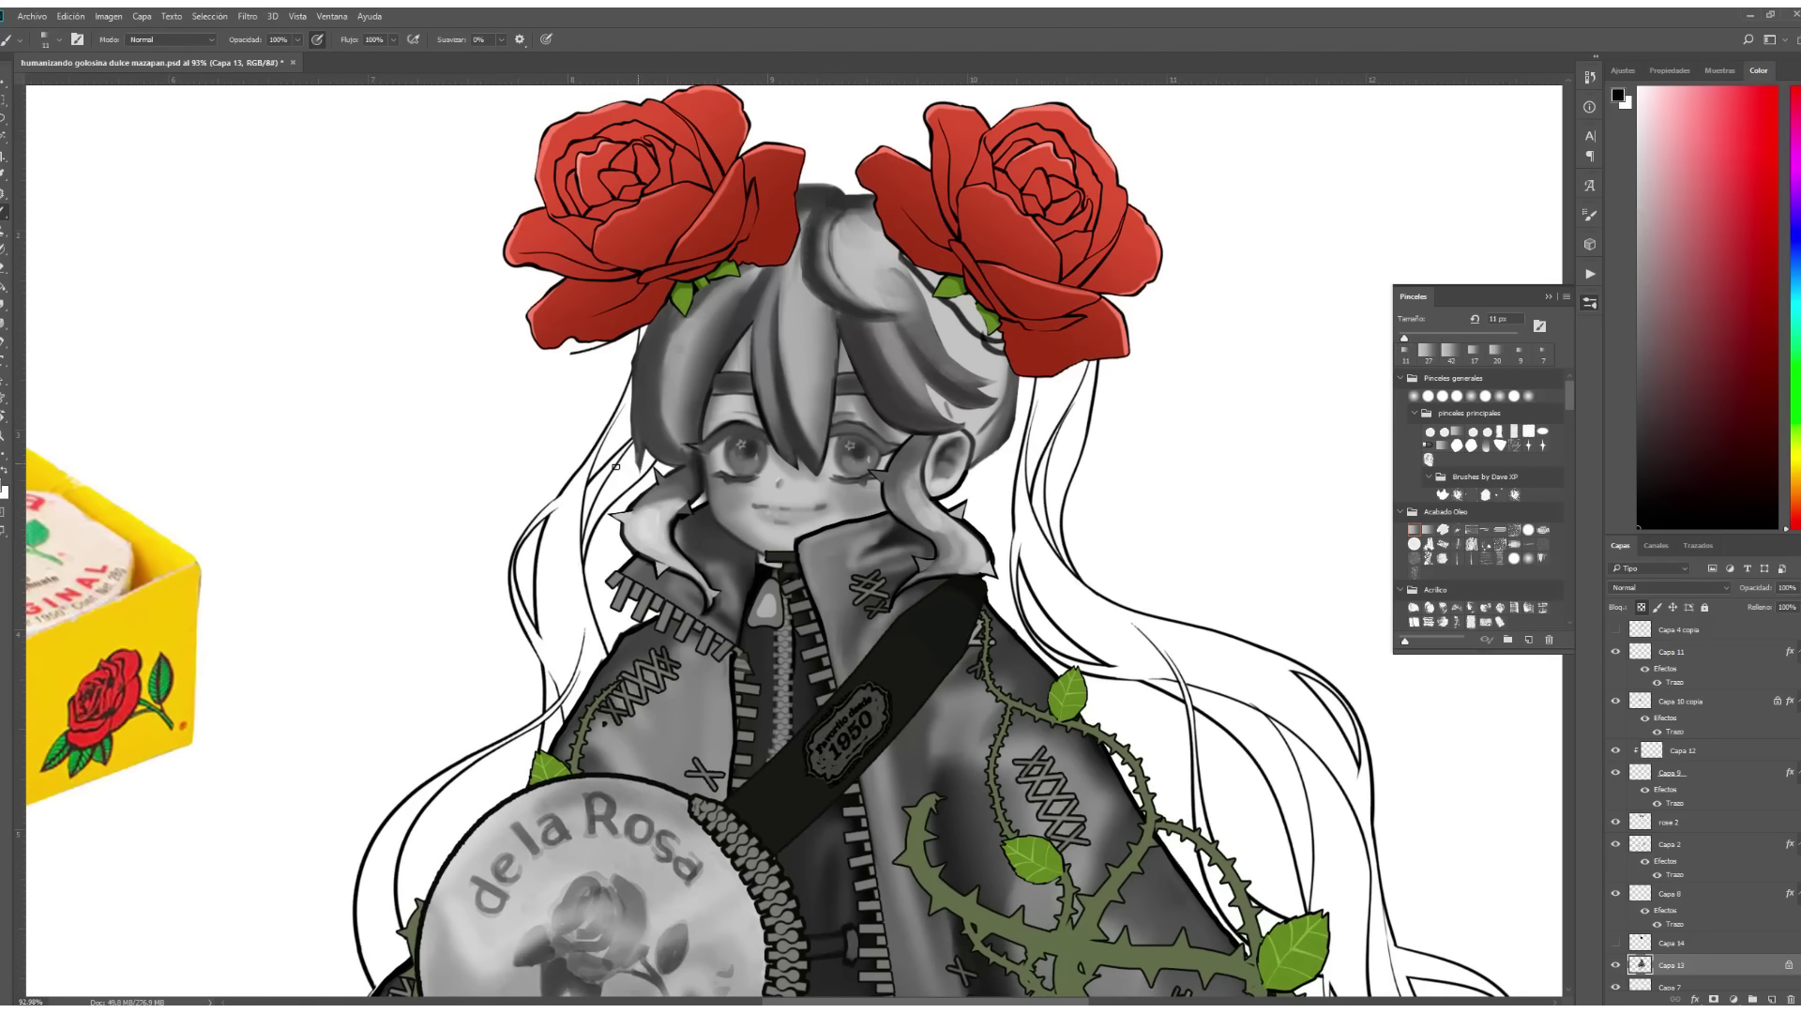
drag(649, 315, 639, 444)
Paint white highlights across the hair.
alt+click(661, 411)
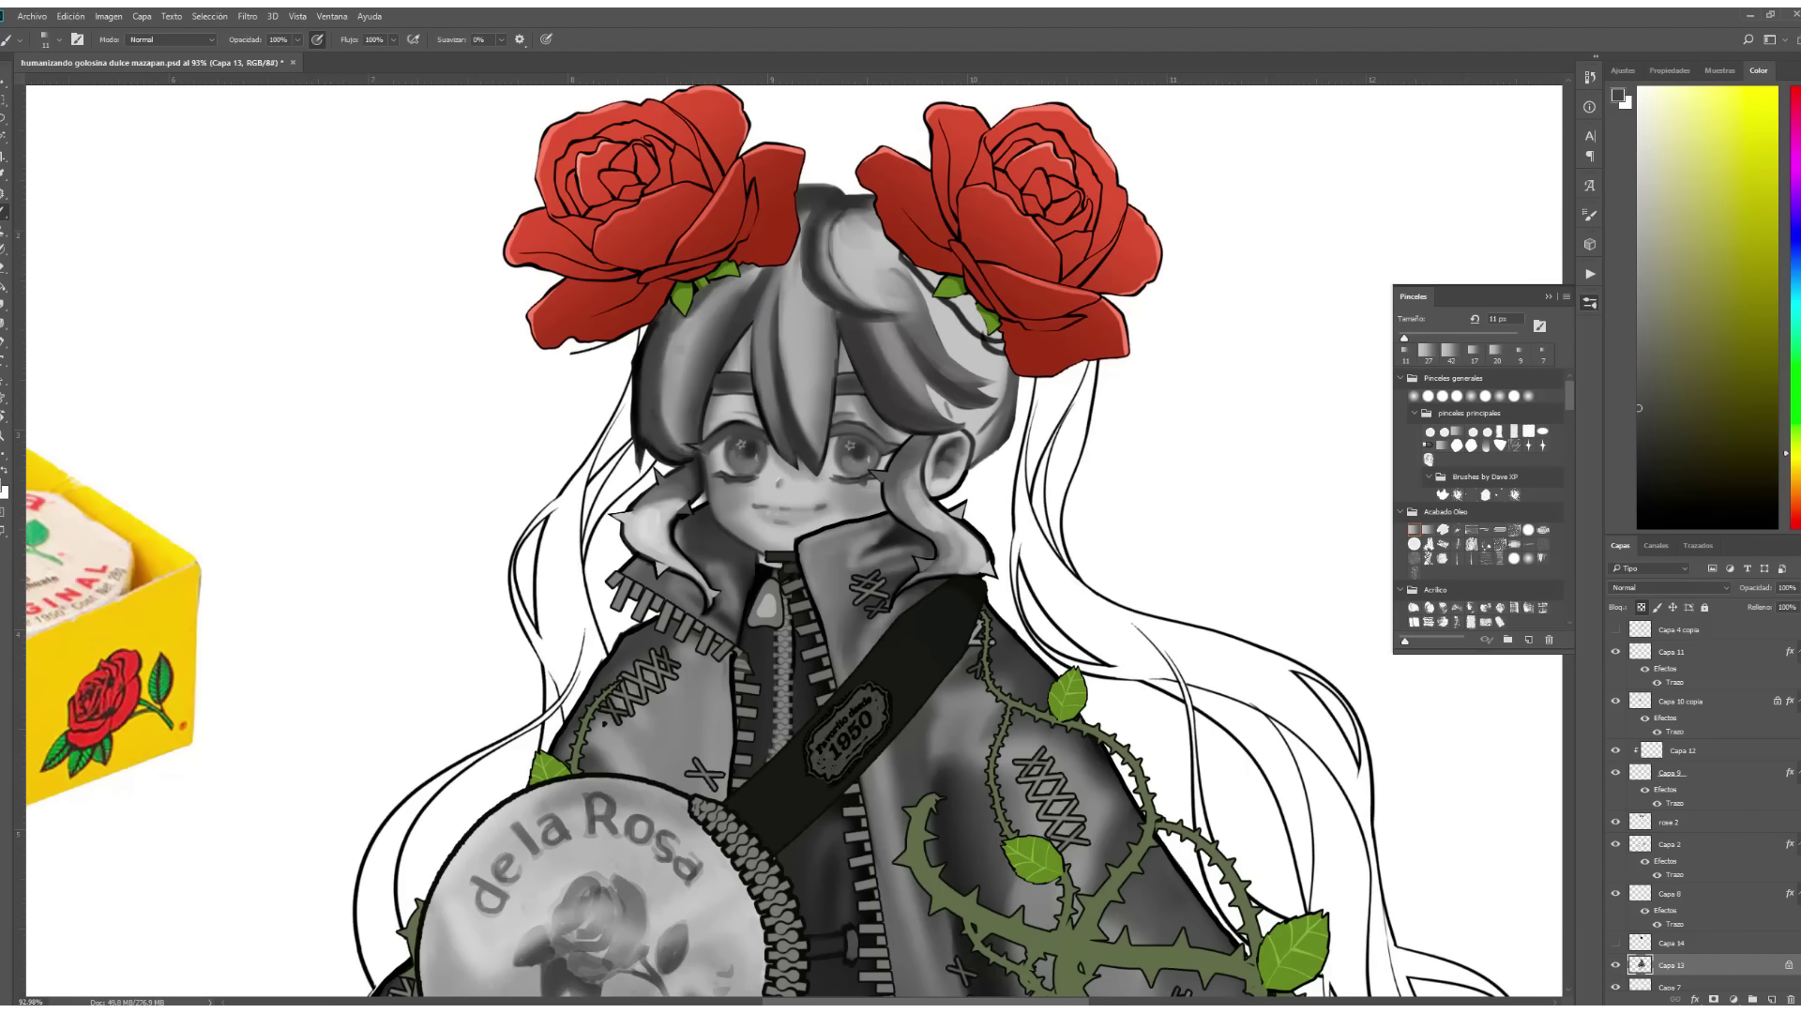
alt+click(683, 432)
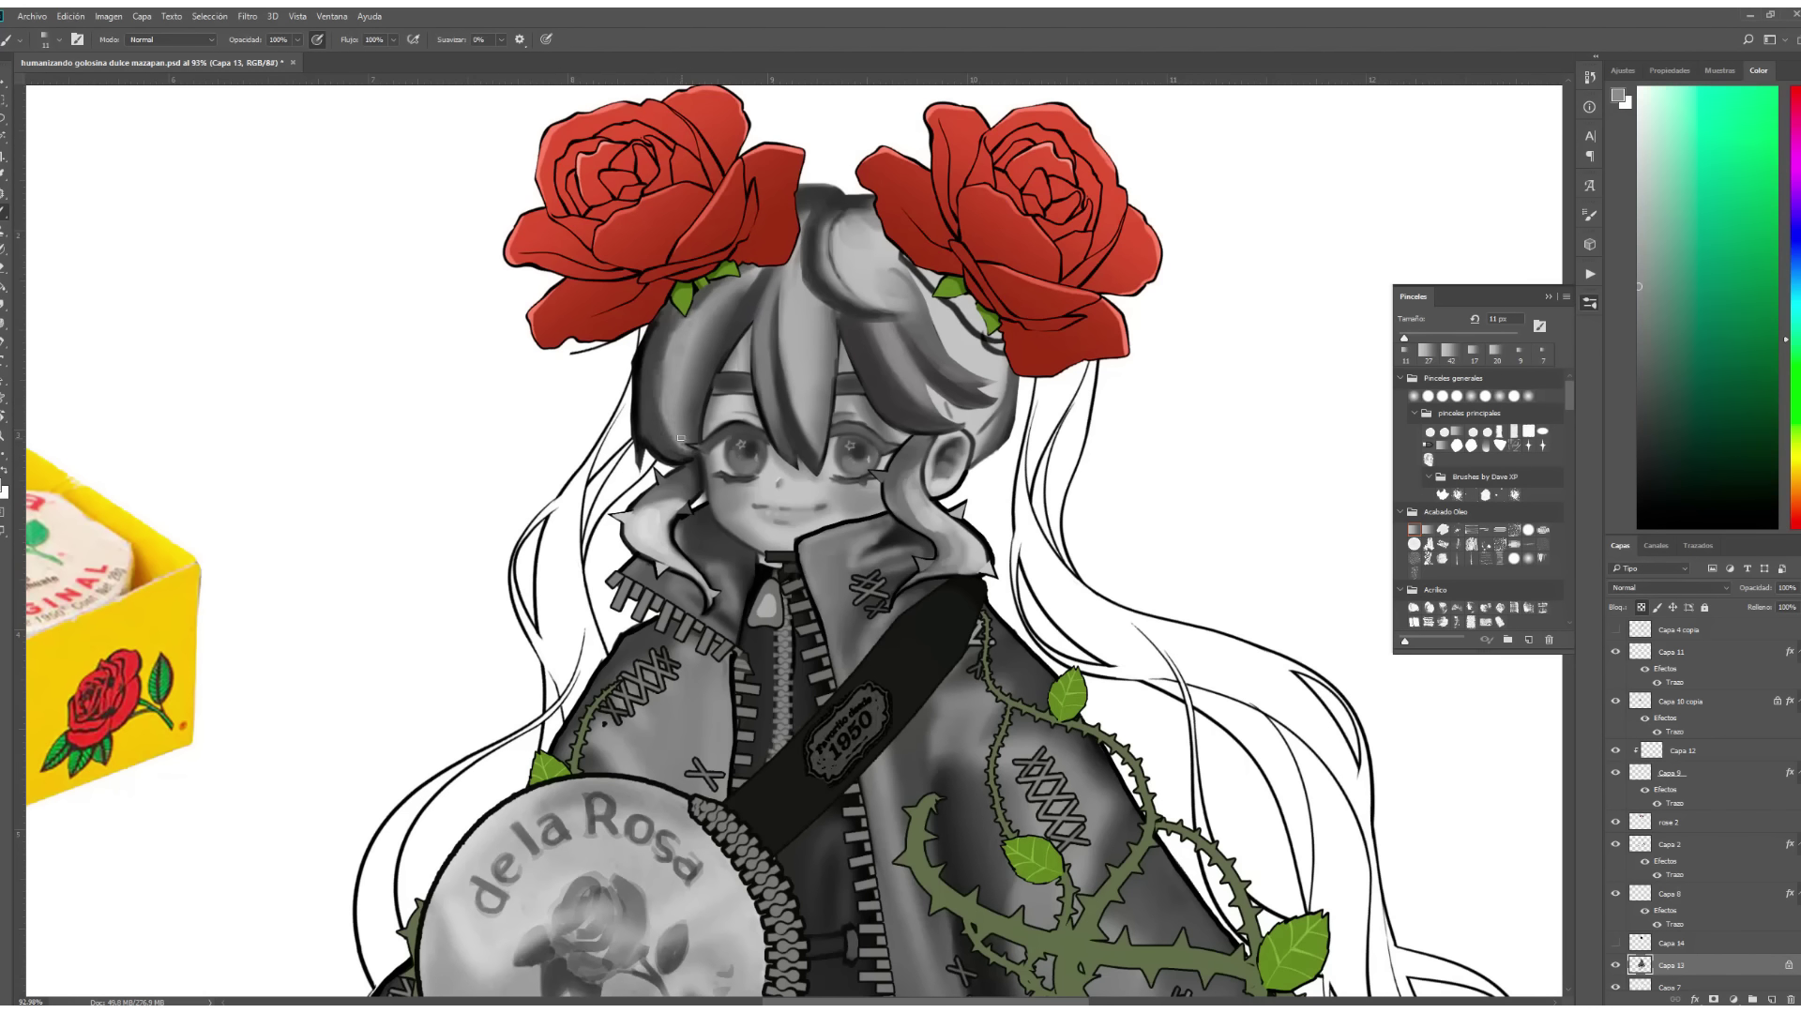
alt+click(891, 277)
drag(677, 365, 919, 328)
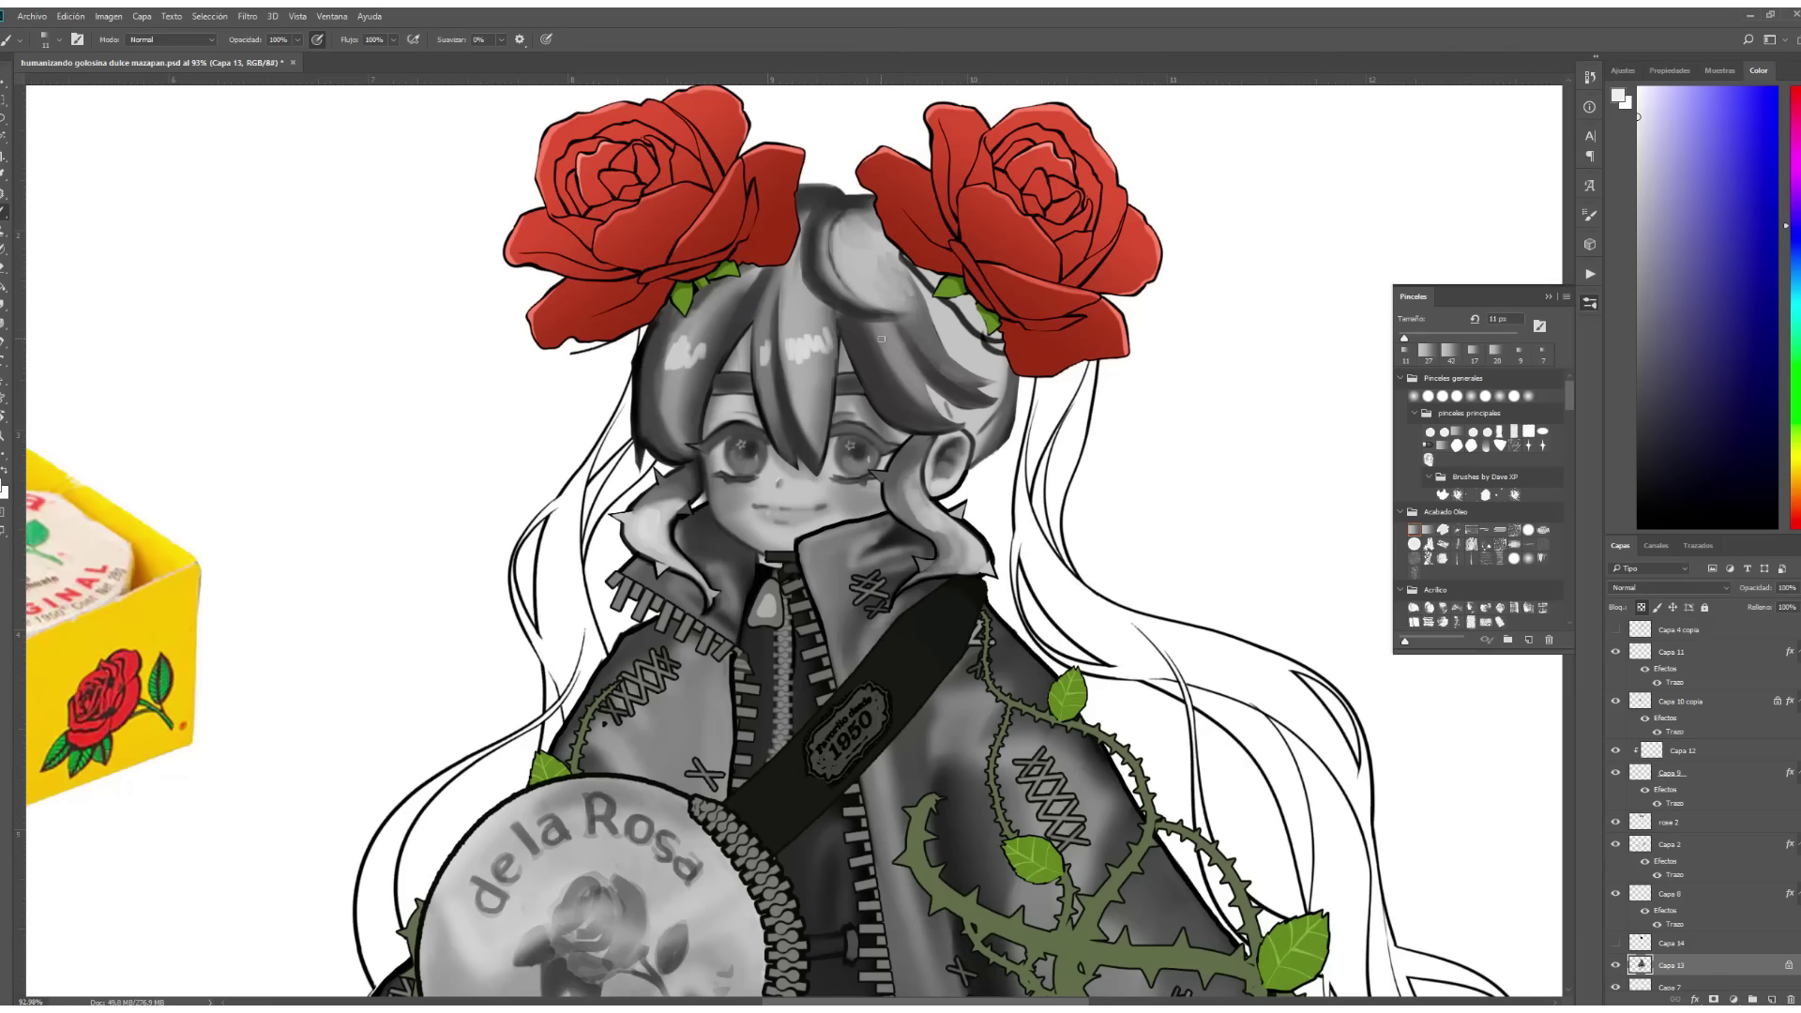
click(209, 16)
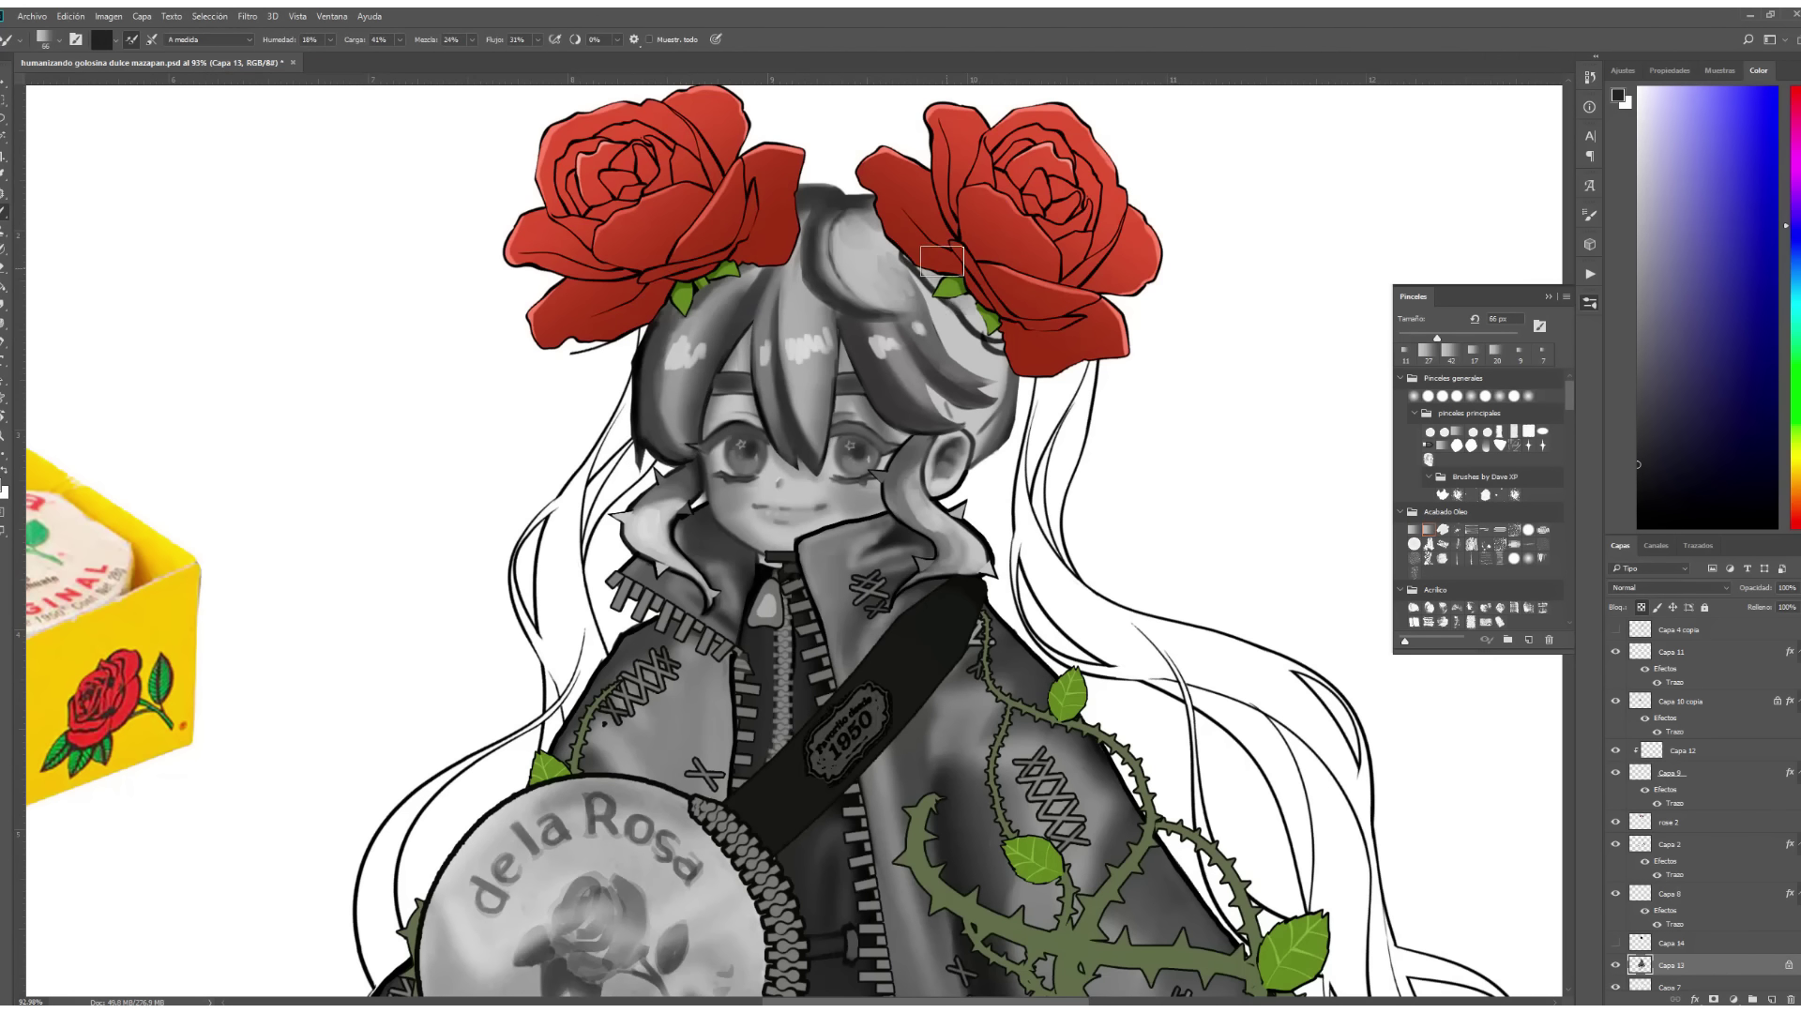
Blend the hair right of the face and the strands around the right rose with the Mixer Brush.
key(shift+b)
alt+click(907, 271)
drag(906, 271, 981, 437)
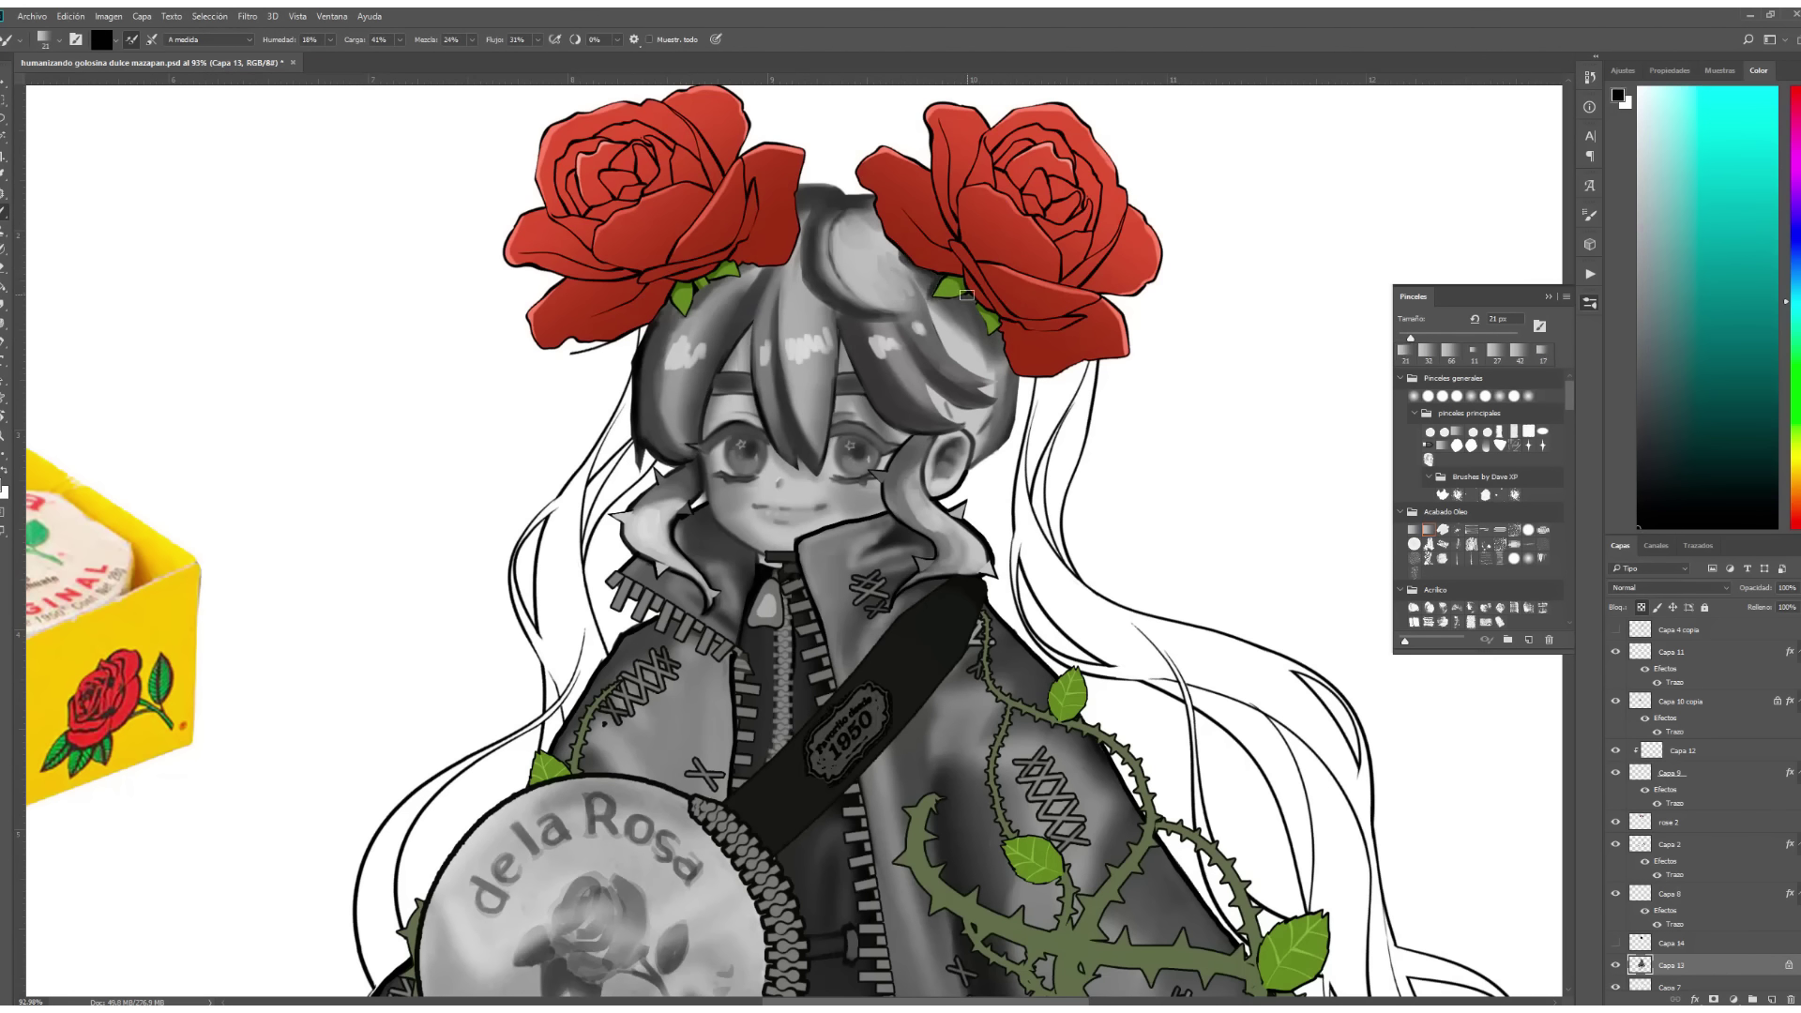
mouse_move(967, 356)
mouse_down()
mouse_move(948, 300)
mouse_move(985, 319)
mouse_up()
mouse_move(994, 394)
mouse_down()
mouse_move(976, 371)
mouse_move(1004, 412)
mouse_move(946, 419)
mouse_move(972, 316)
mouse_up()
drag(980, 450, 1008, 374)
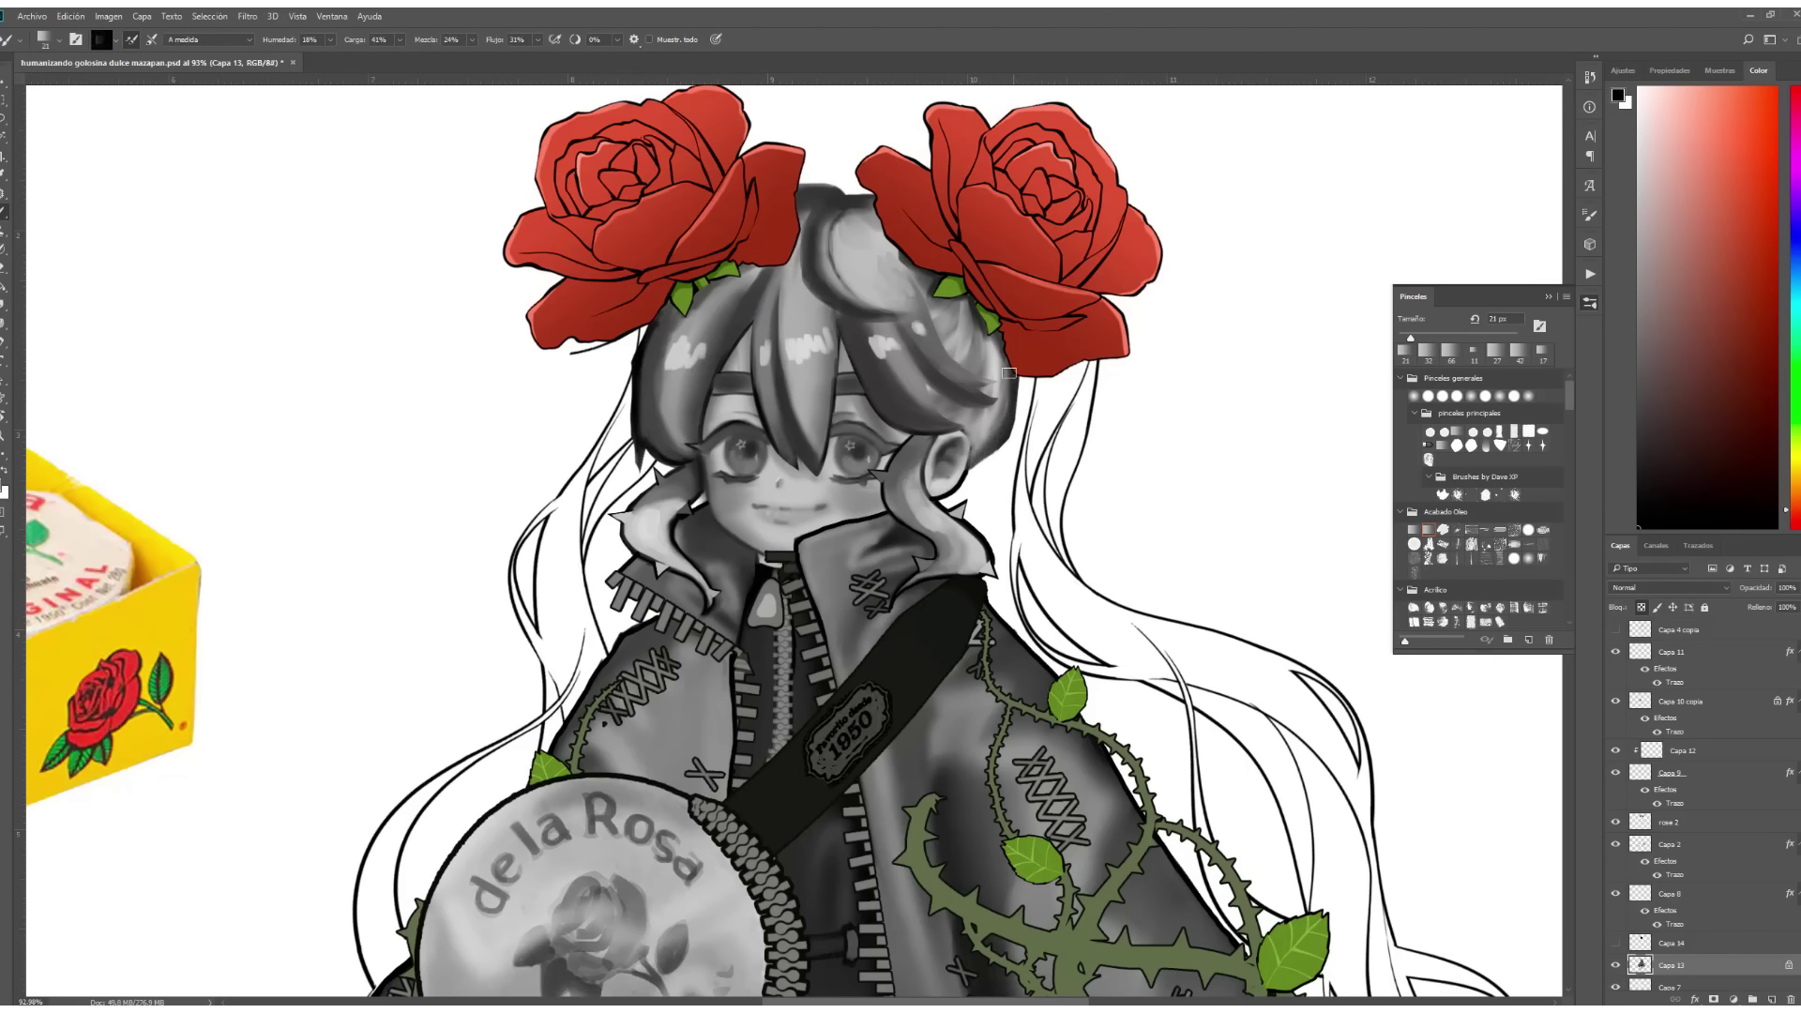
Ink dark lines down the central and left hair strands with the Brush.
key(shift+b)
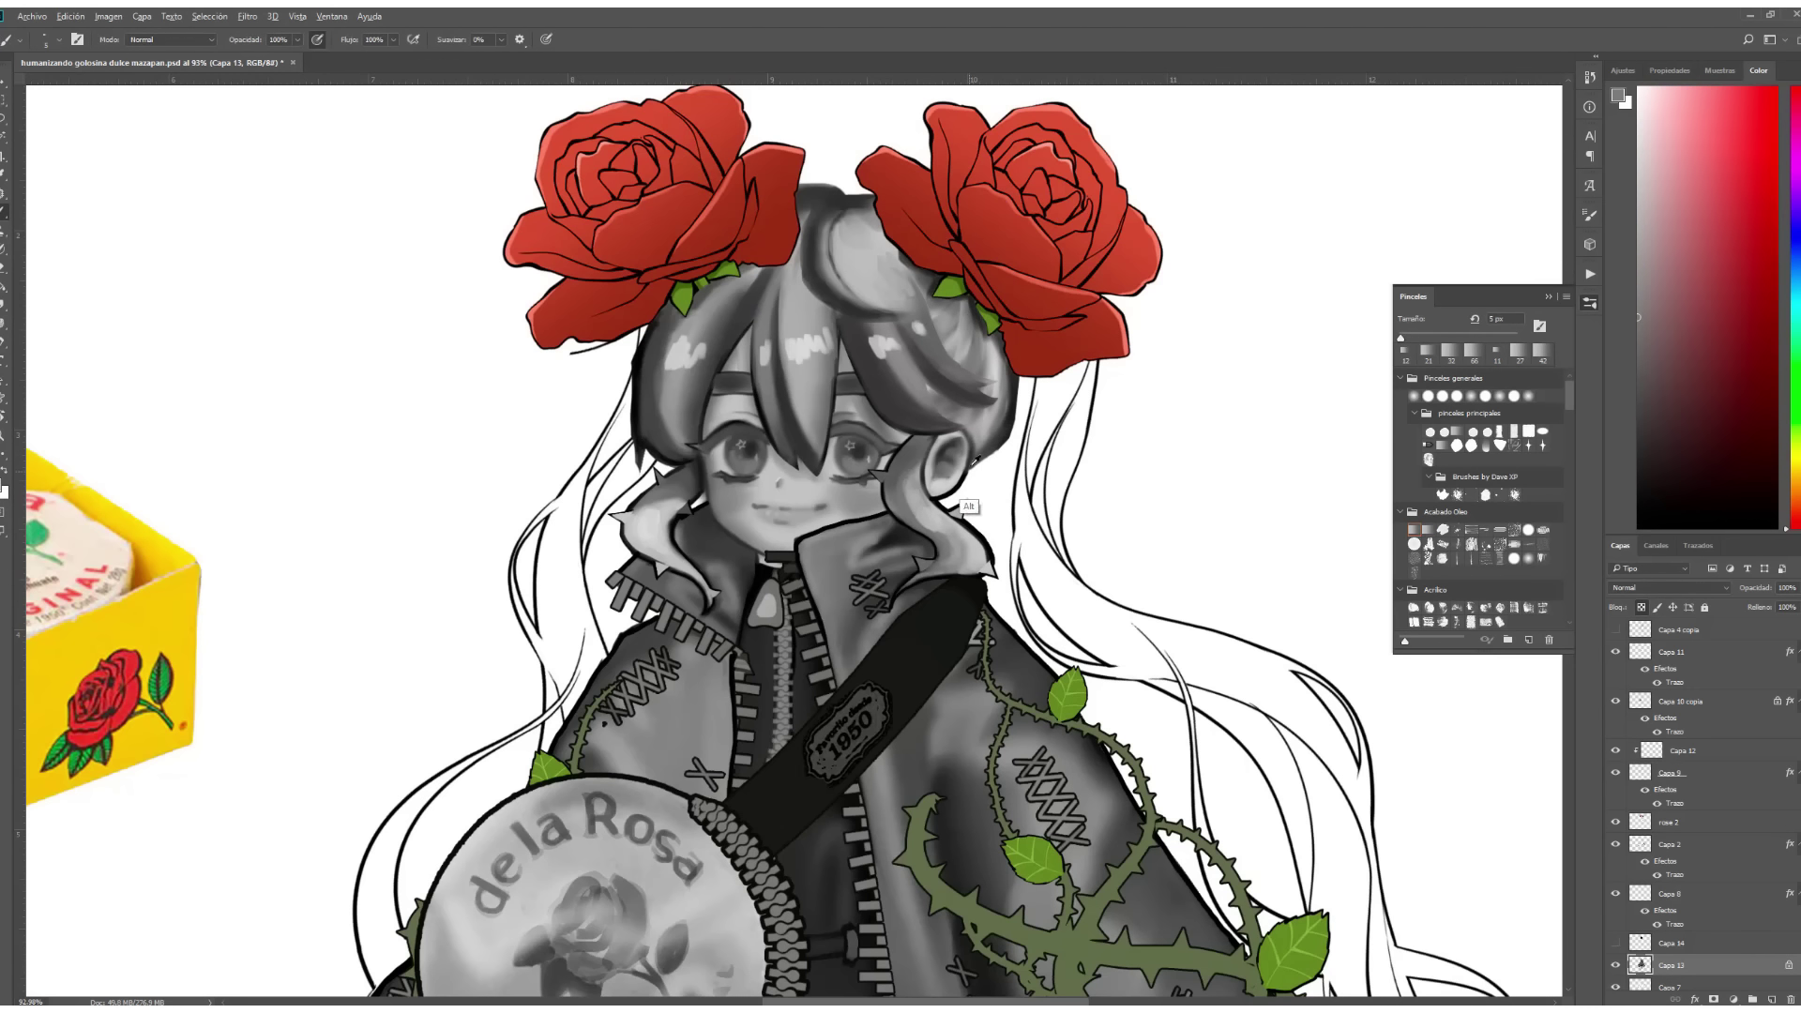
alt+click(980, 428)
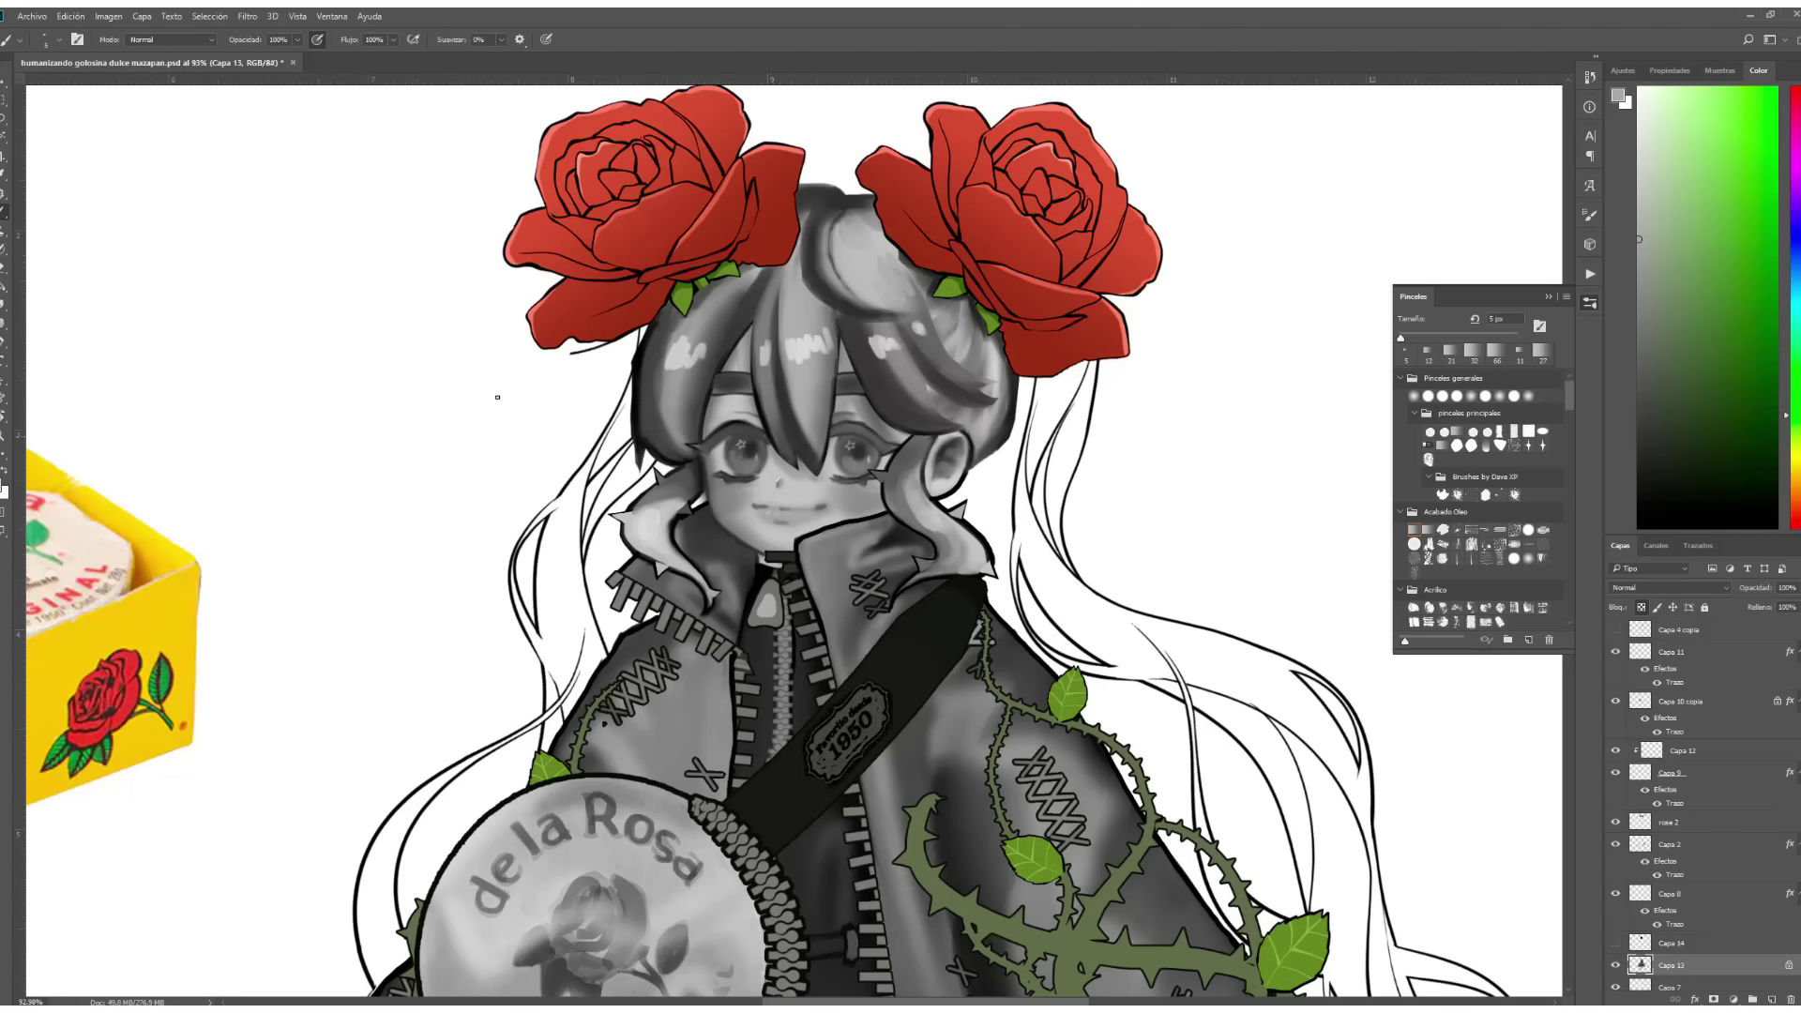
alt+click(664, 380)
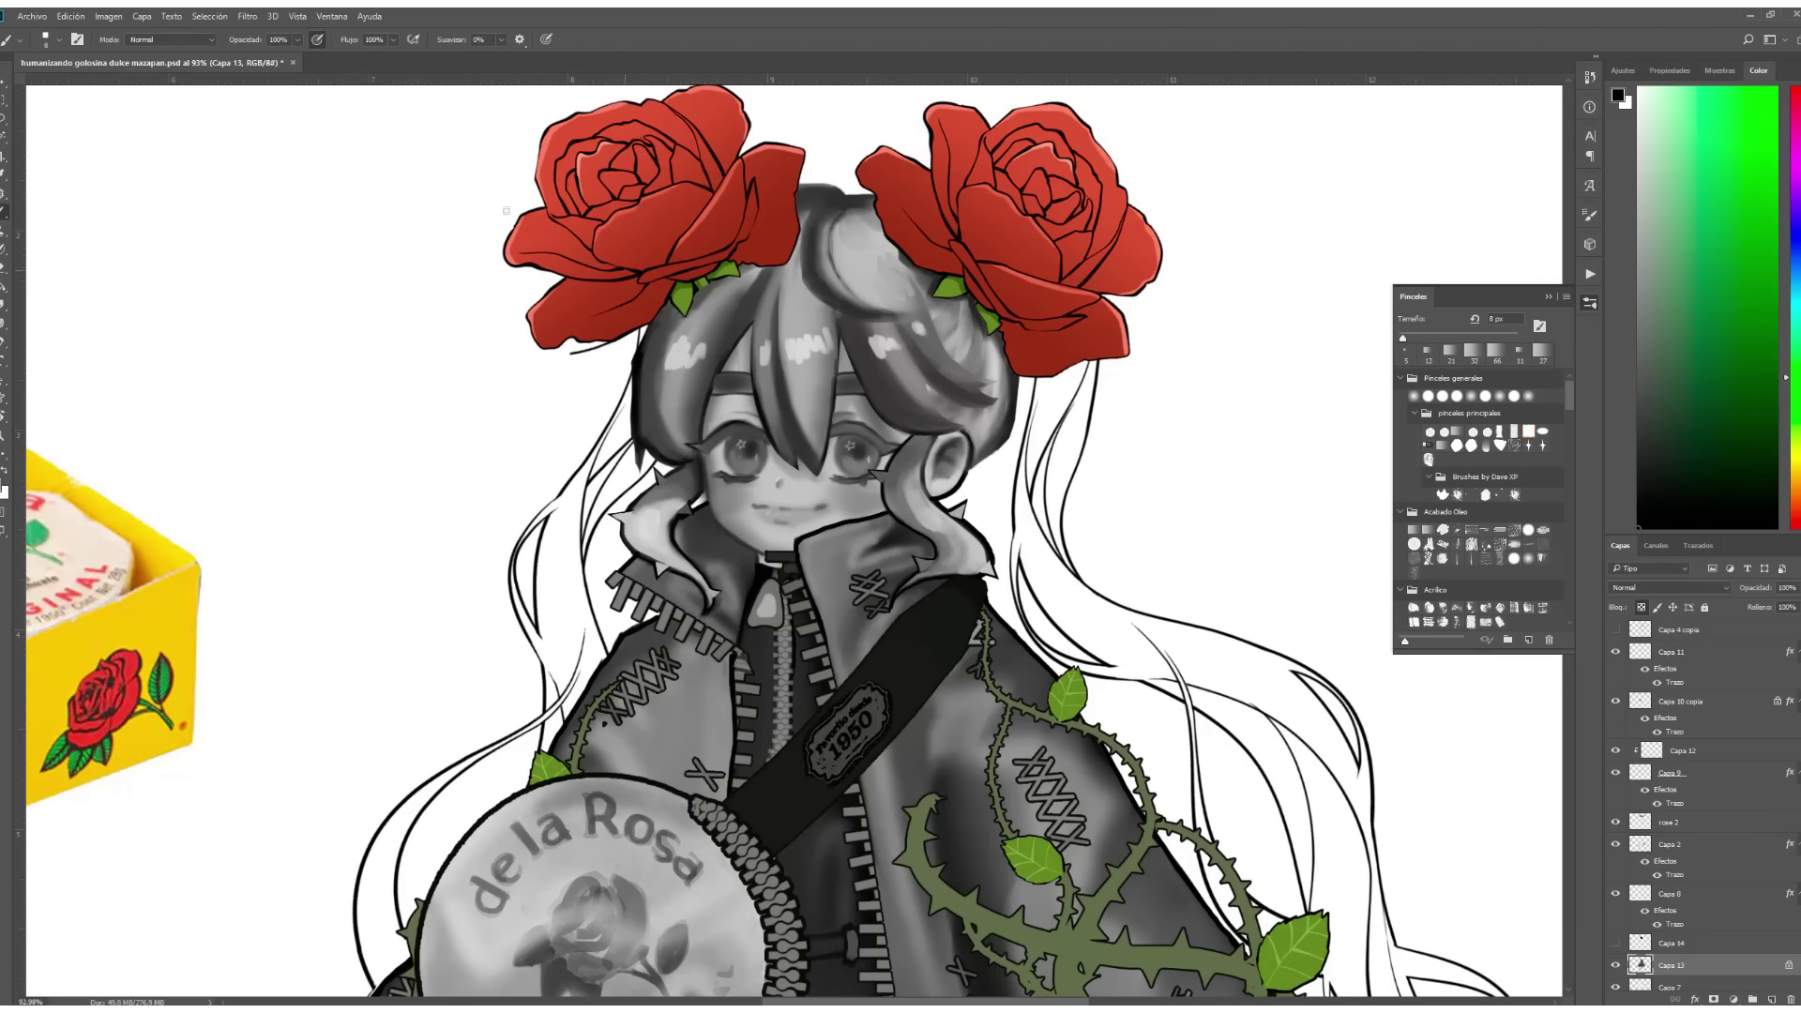
drag(838, 329, 812, 468)
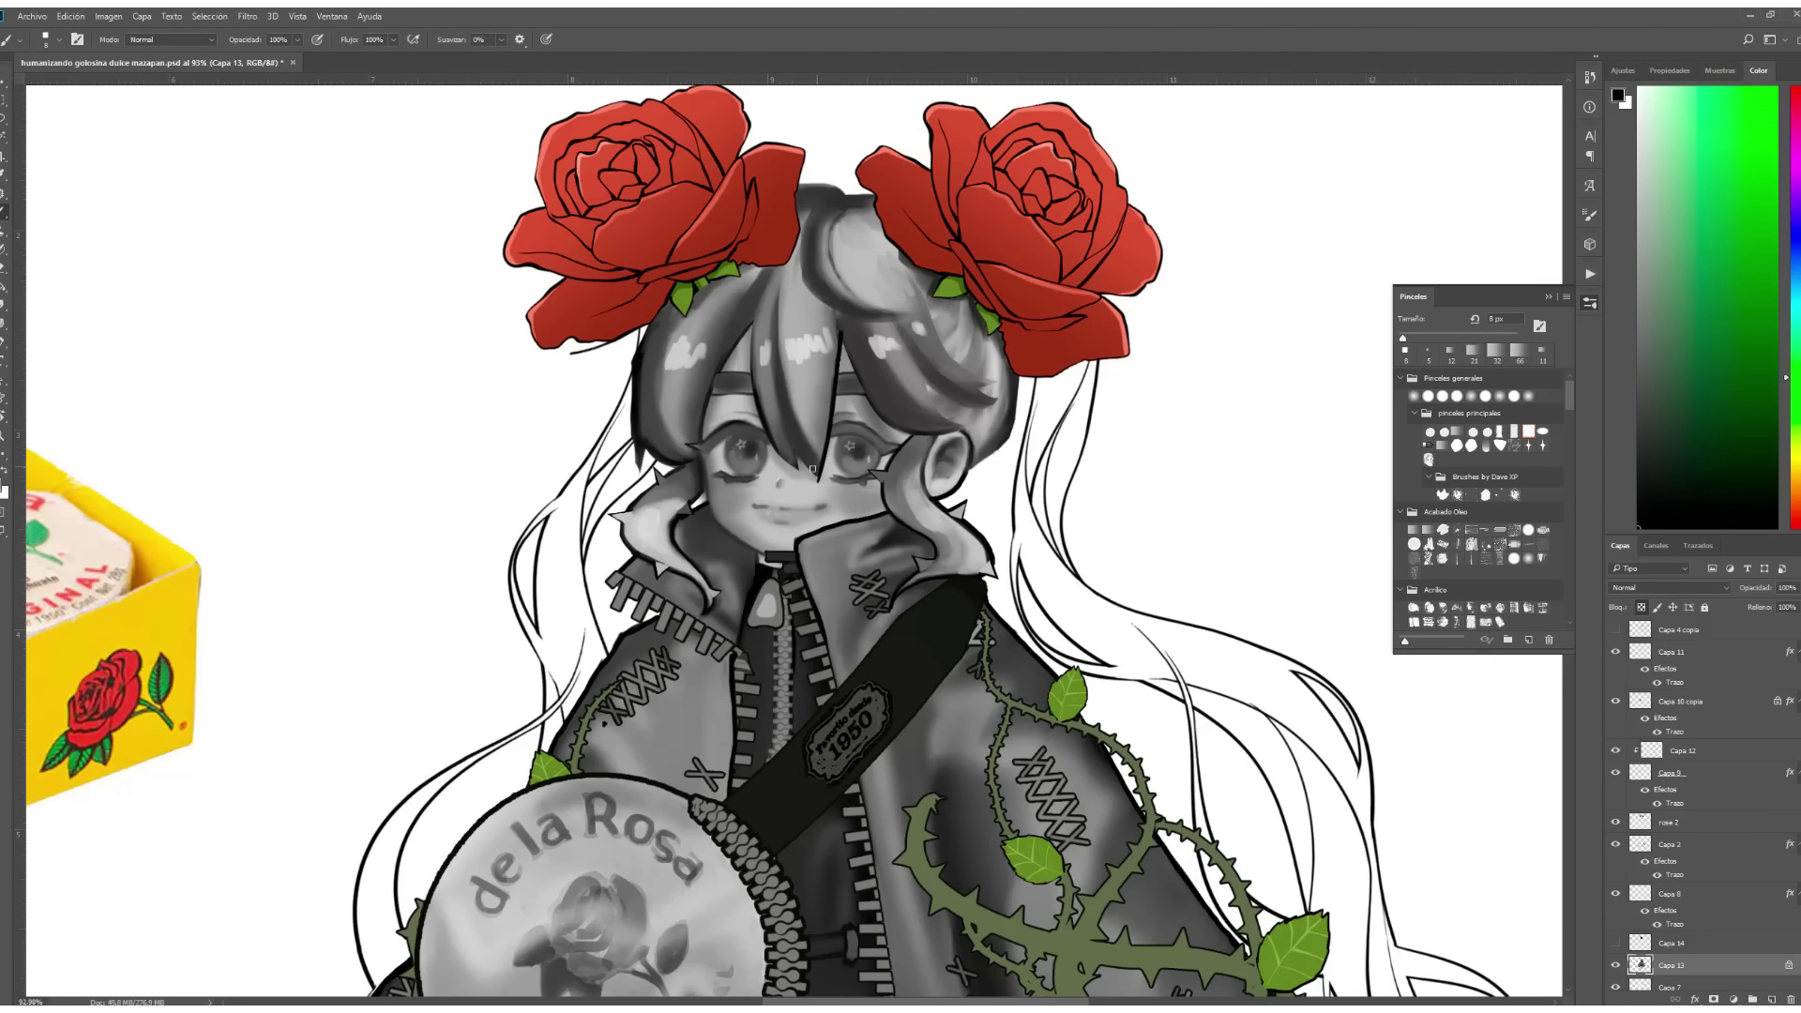
drag(751, 319, 771, 428)
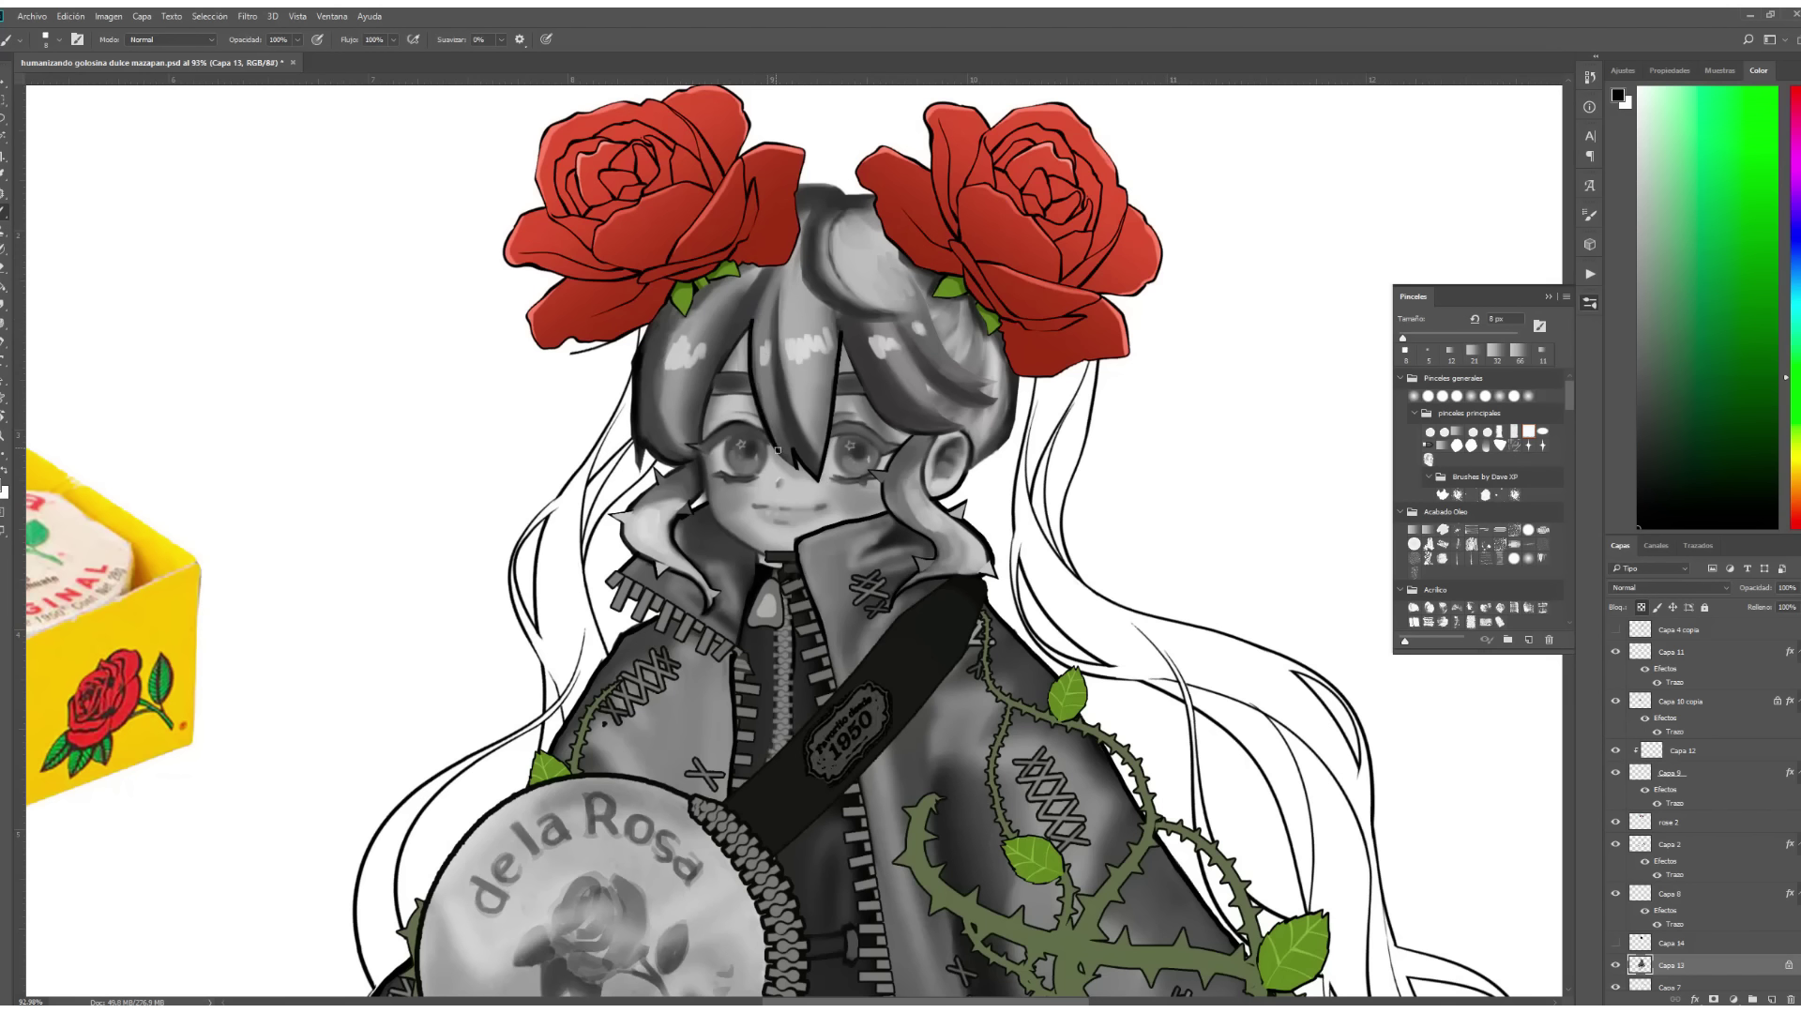
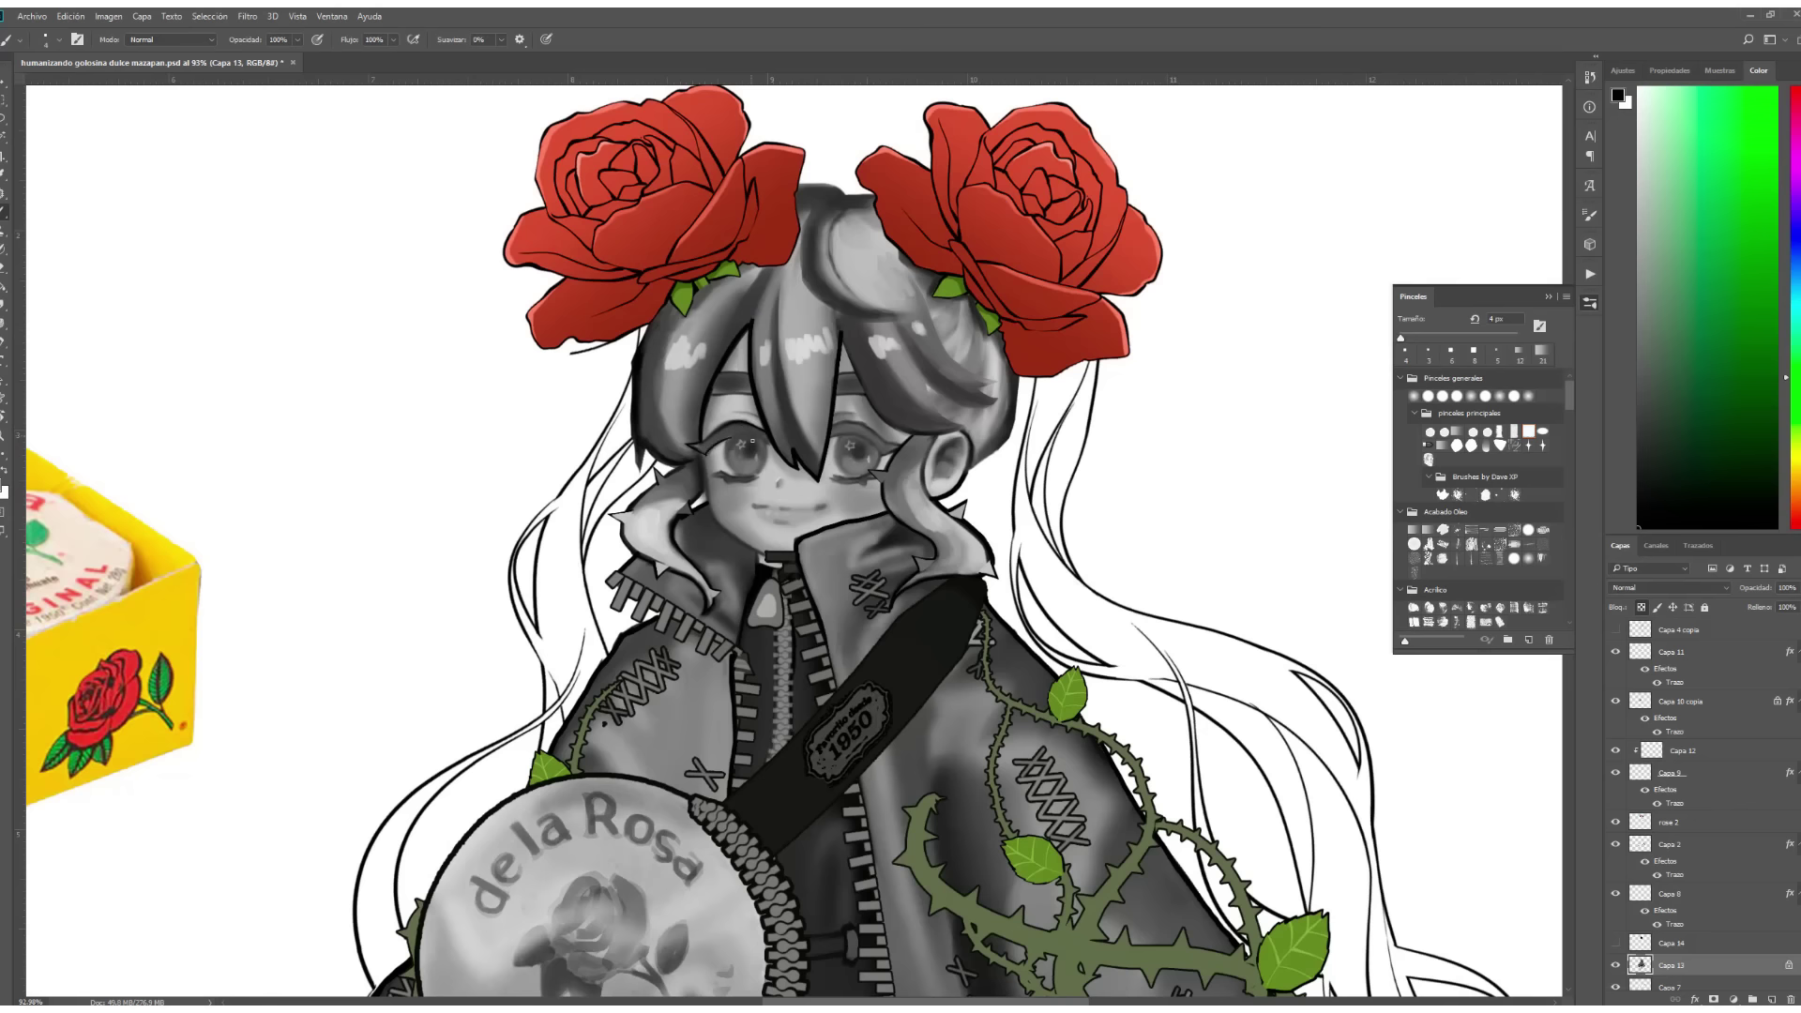
Paint a dark grey line along the left cheek down to the collar using sampled face greys.
alt+scroll(751, 440, up, 3)
alt+click(720, 422)
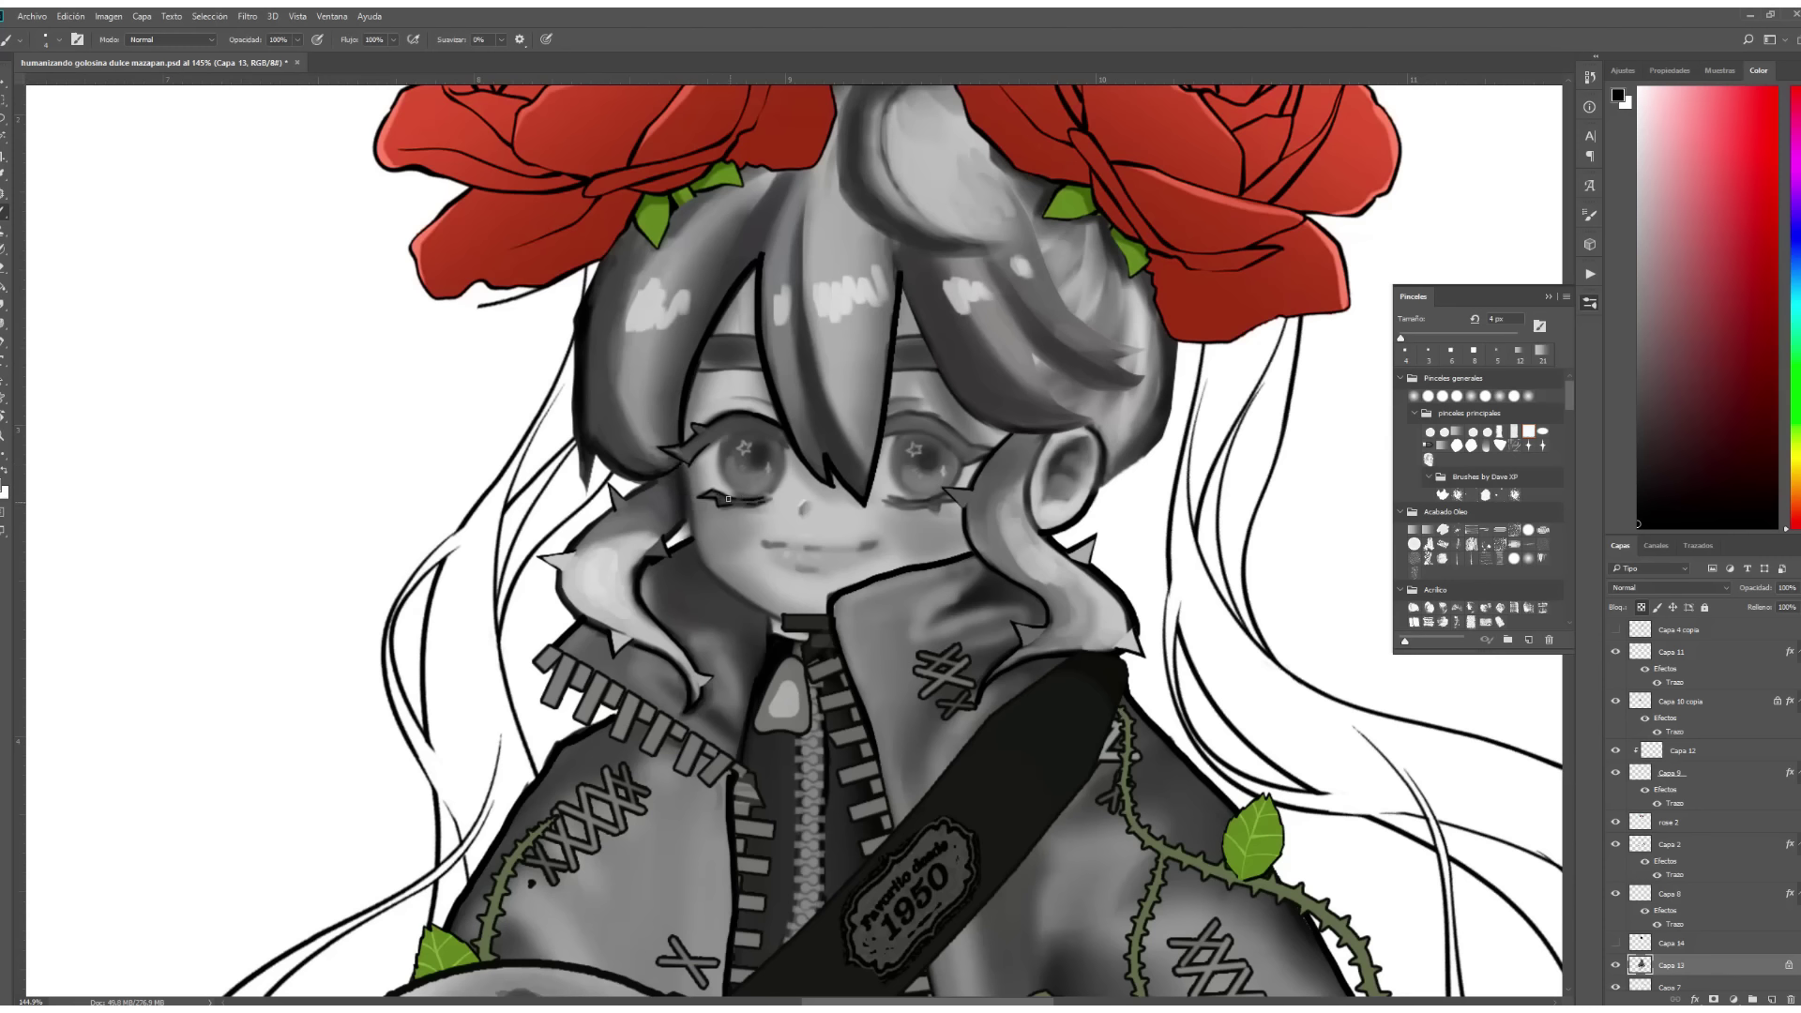
alt+scroll(719, 441, down, 4)
alt+scroll(713, 459, up, 5)
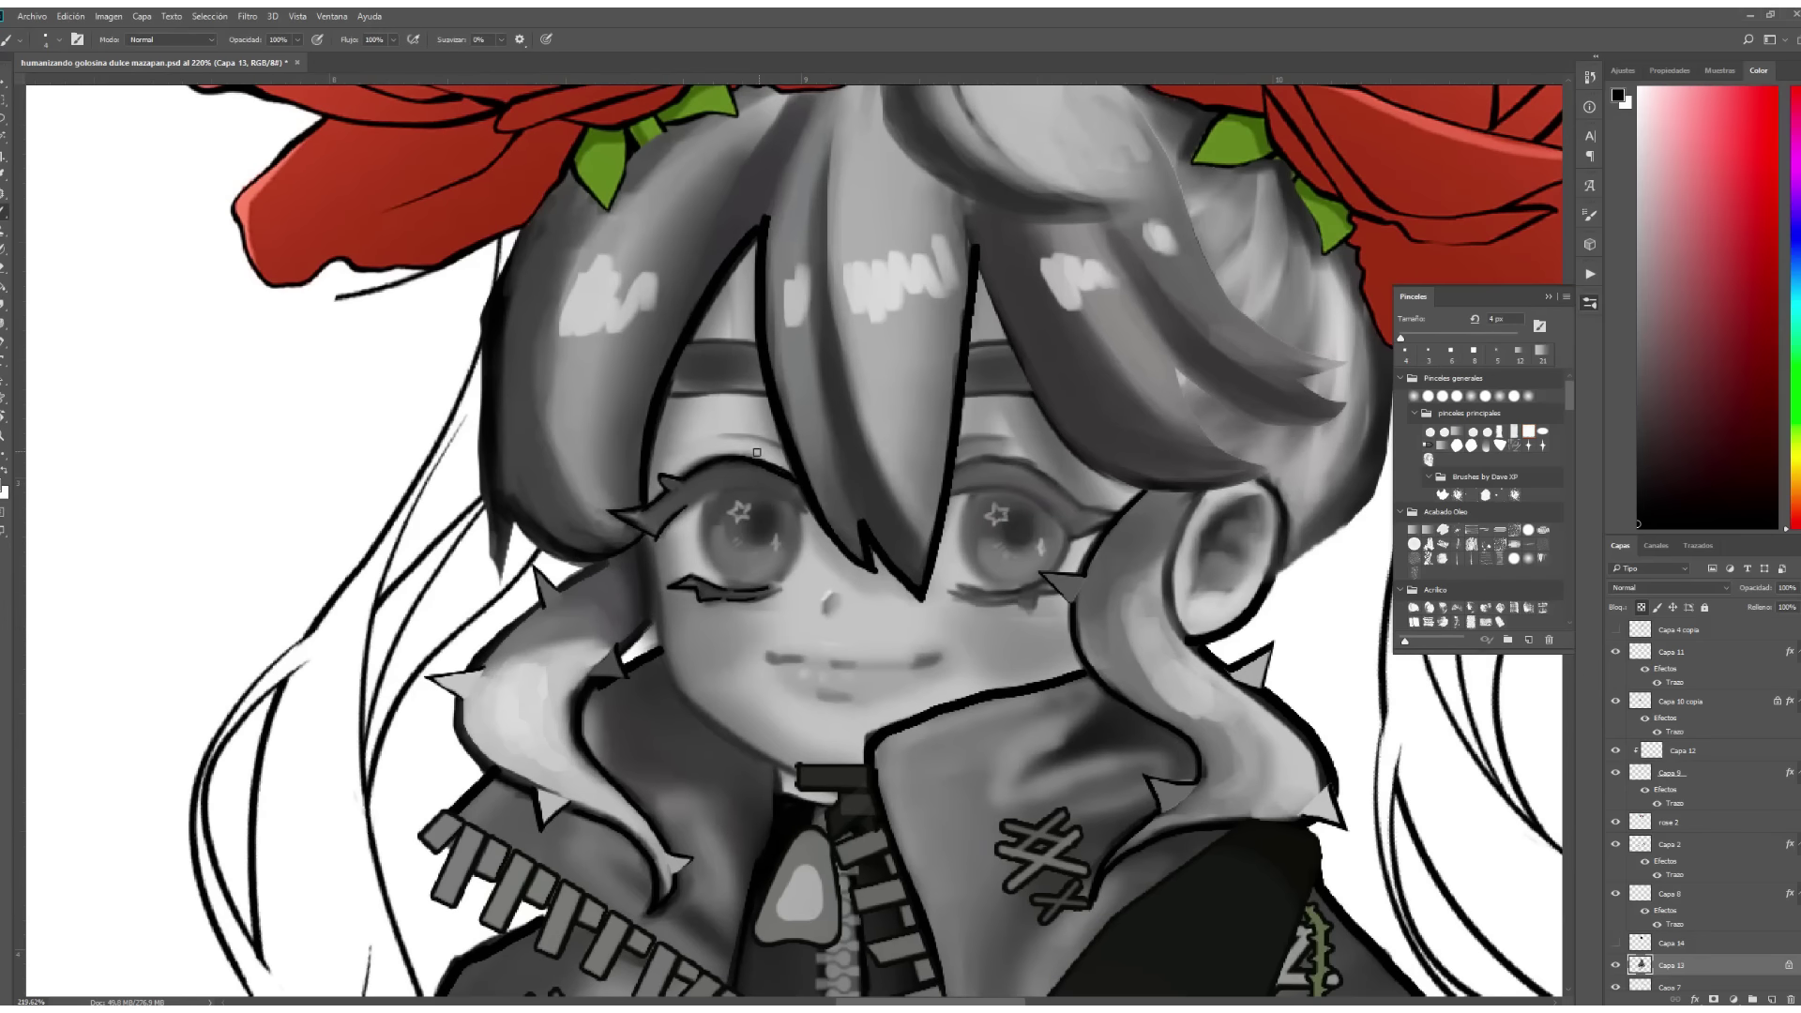
alt+click(706, 482)
drag(778, 541, 696, 453)
alt+click(625, 383)
key(bracketright)
key(bracketright)
key(bracketright)
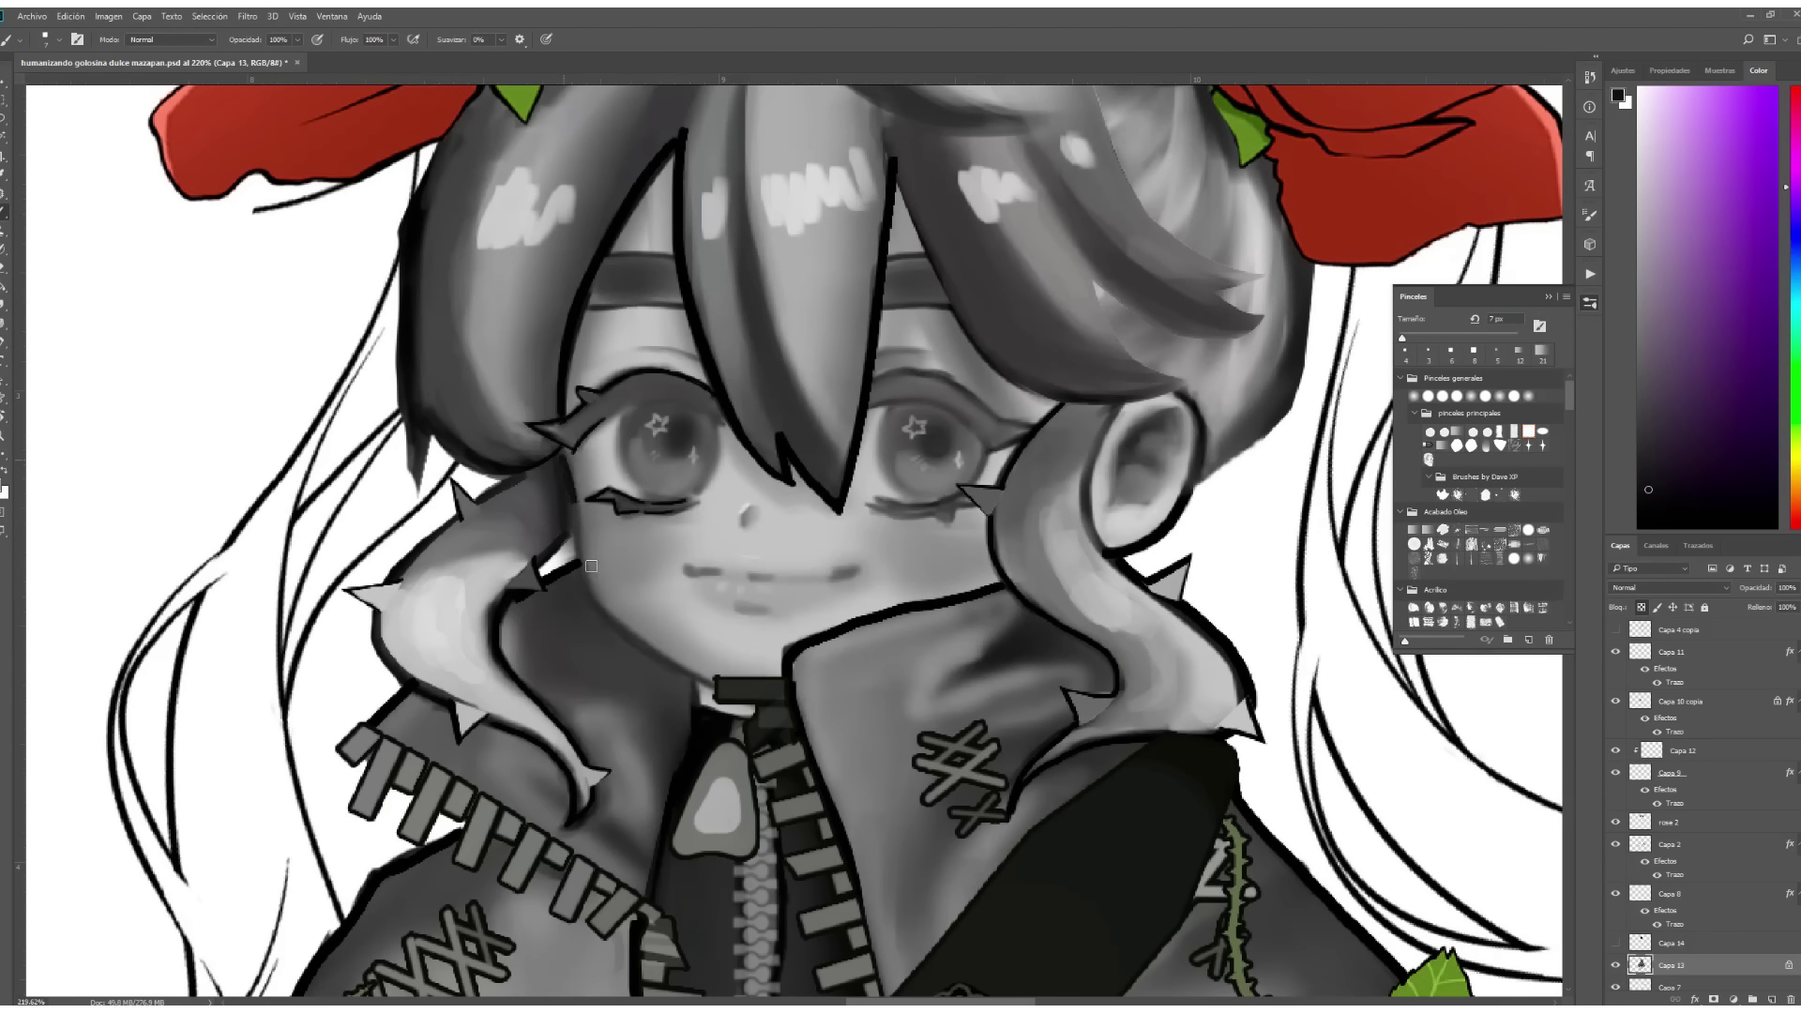
drag(570, 488, 715, 675)
Sample light and mid greys from the face, then pan up toward the top of the head.
alt+click(715, 672)
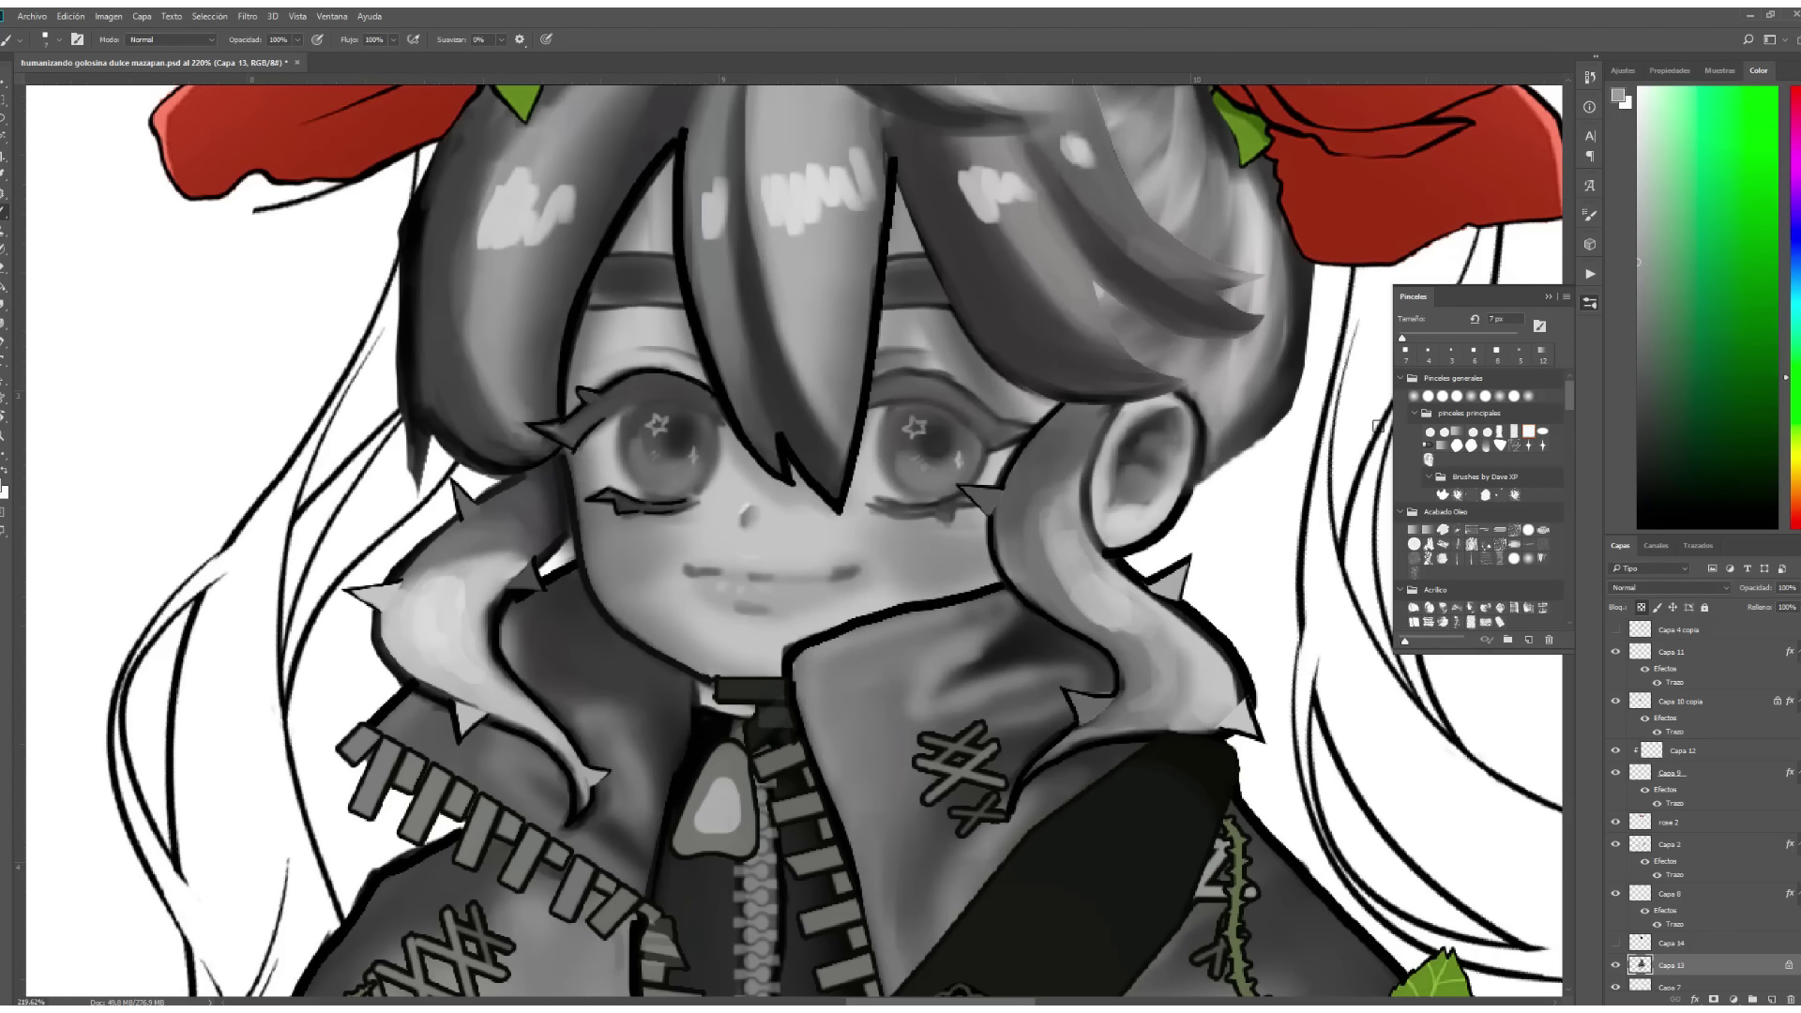
drag(991, 413, 918, 465)
drag(812, 363, 724, 426)
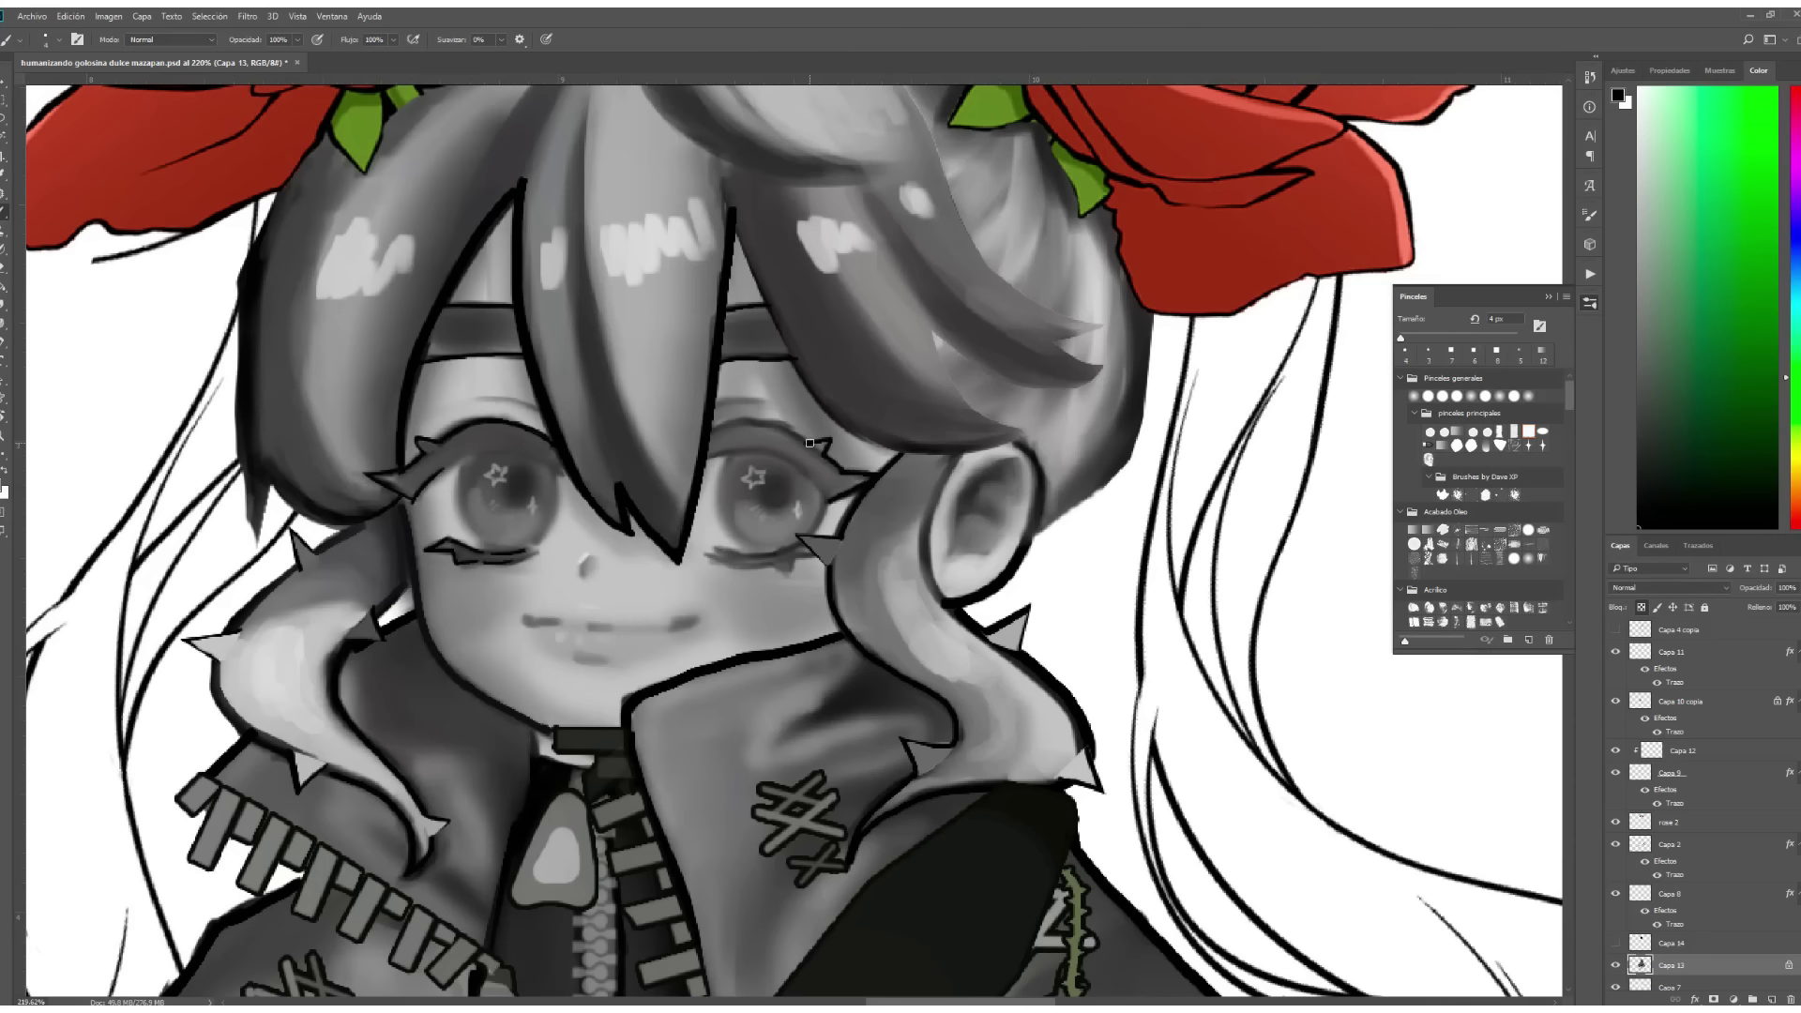
alt+click(810, 487)
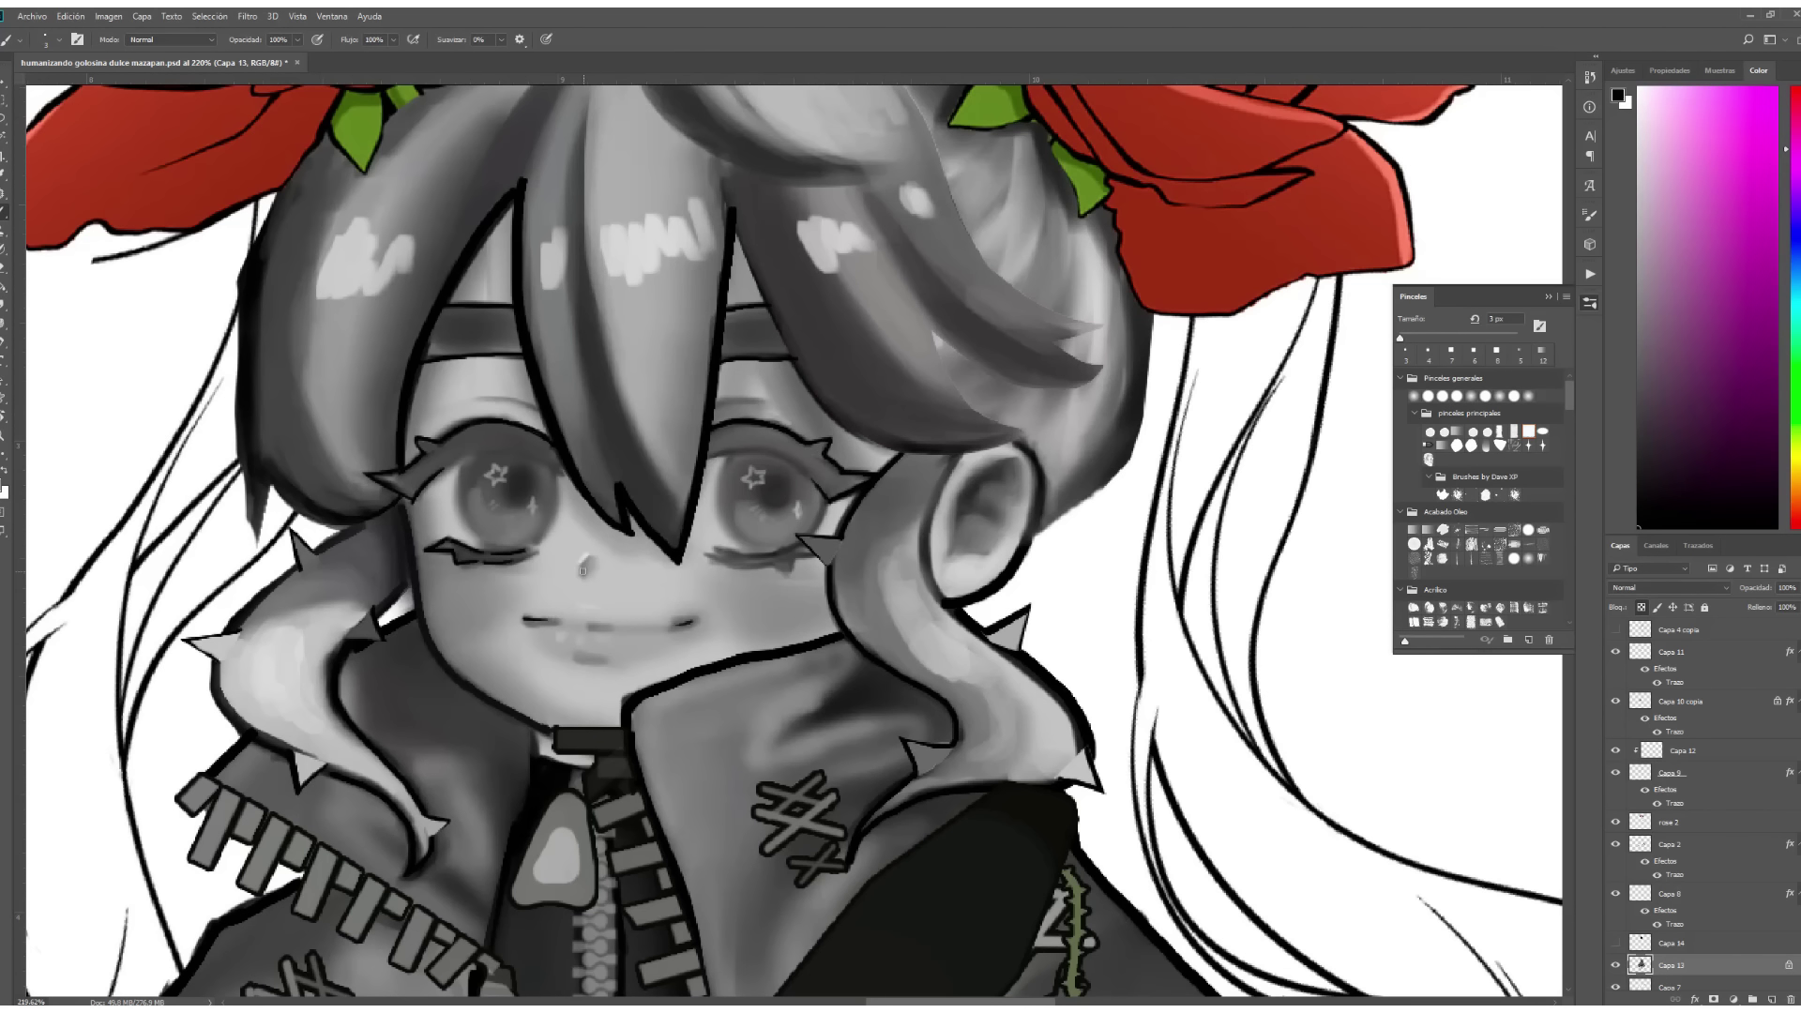
scroll(718, 529, down, 2)
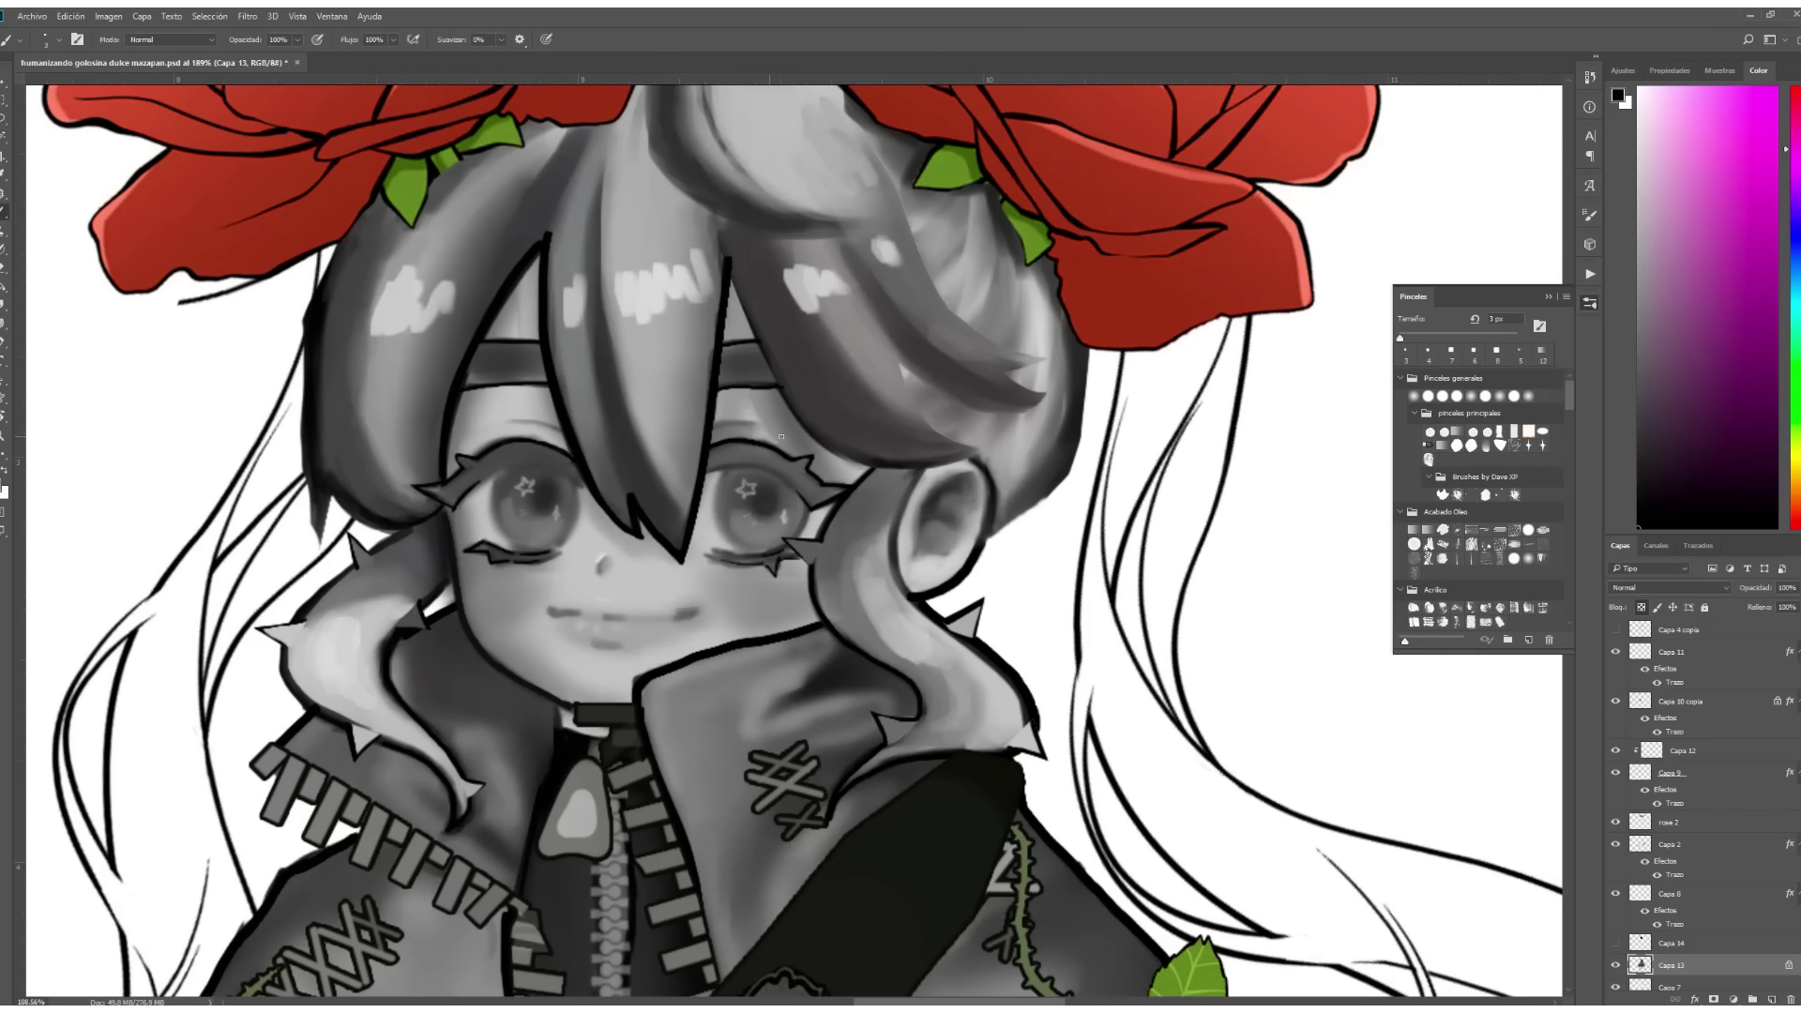
drag(824, 501, 895, 636)
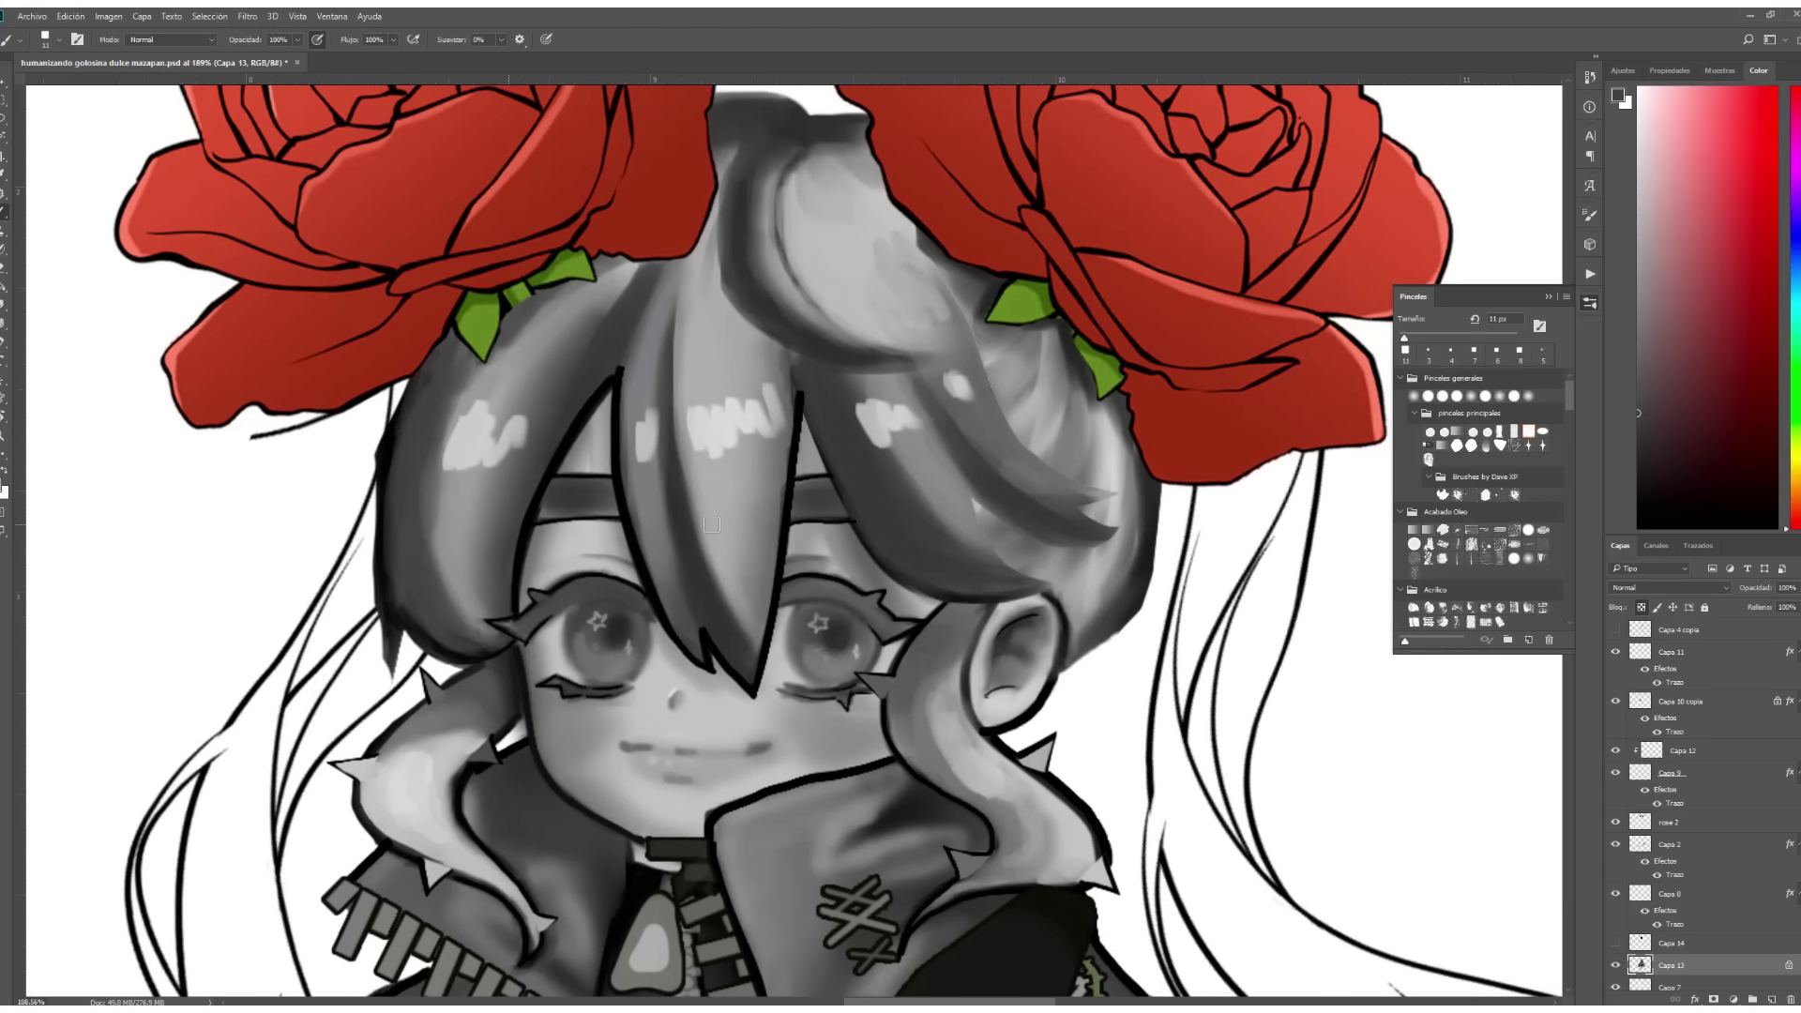
Soften the ear highlight with a small soft Smudge brush.
key(r)
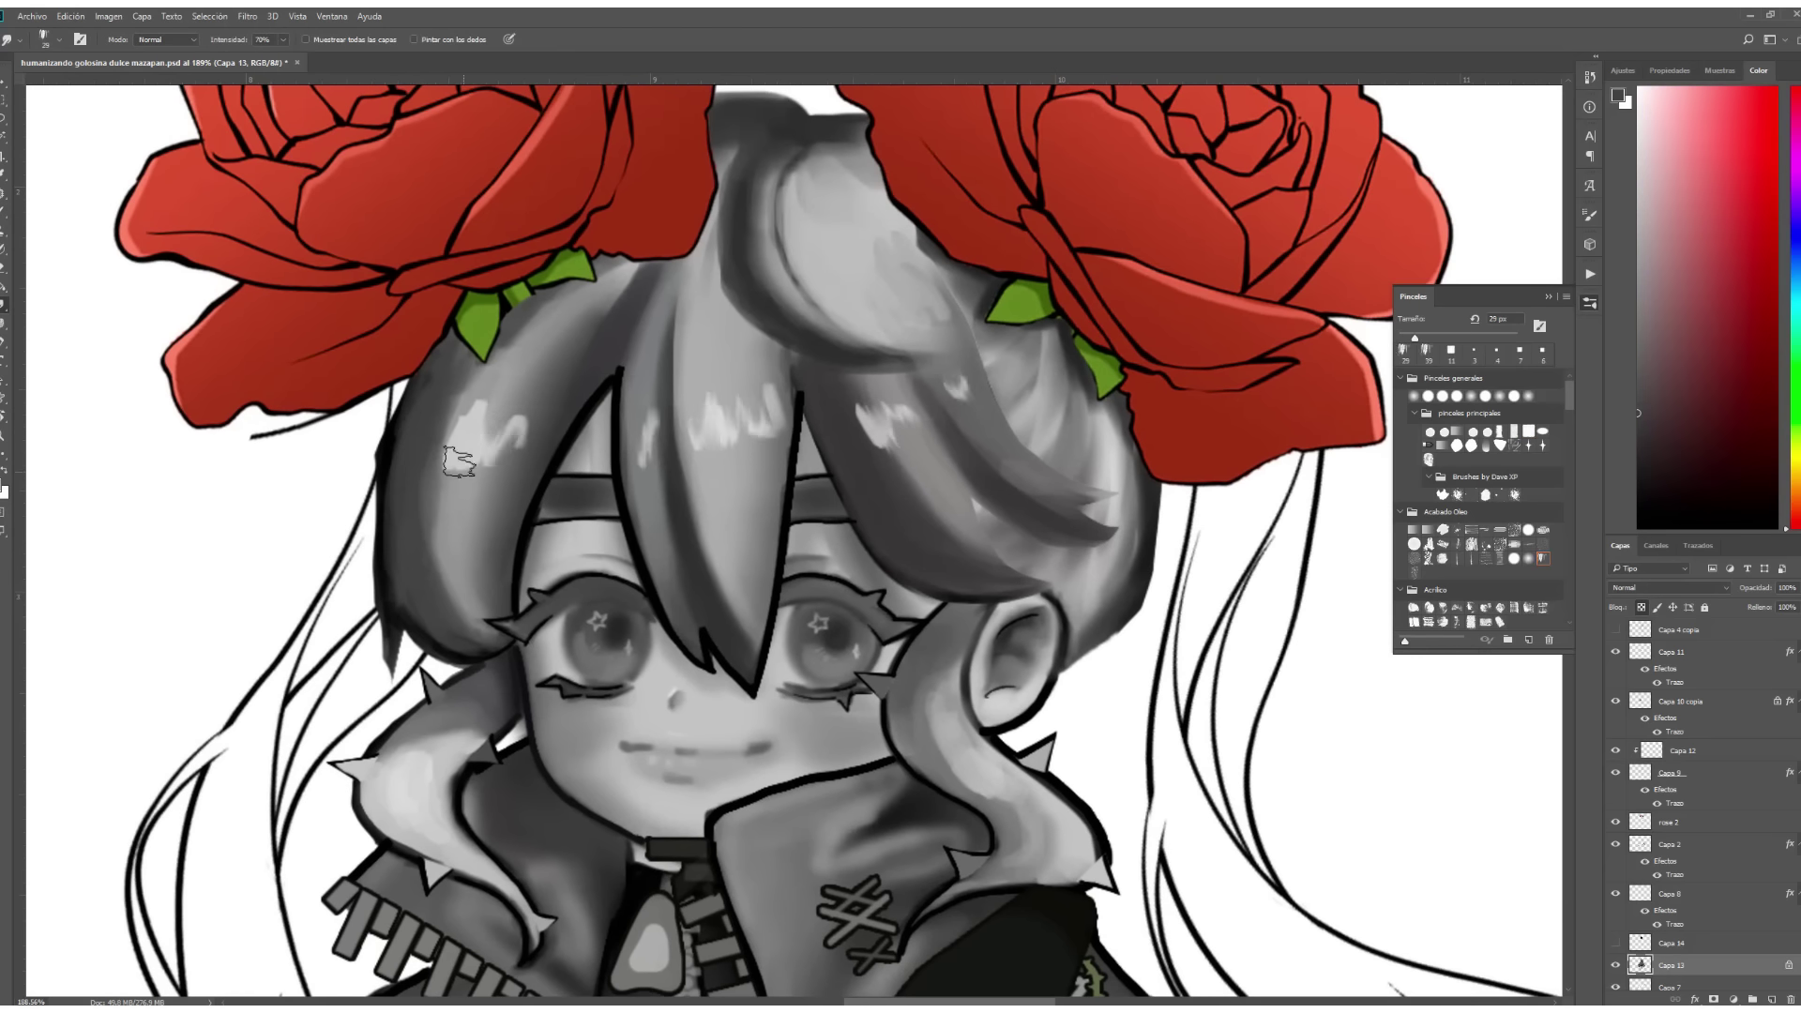
scroll(840, 452, down, 2)
click(1540, 561)
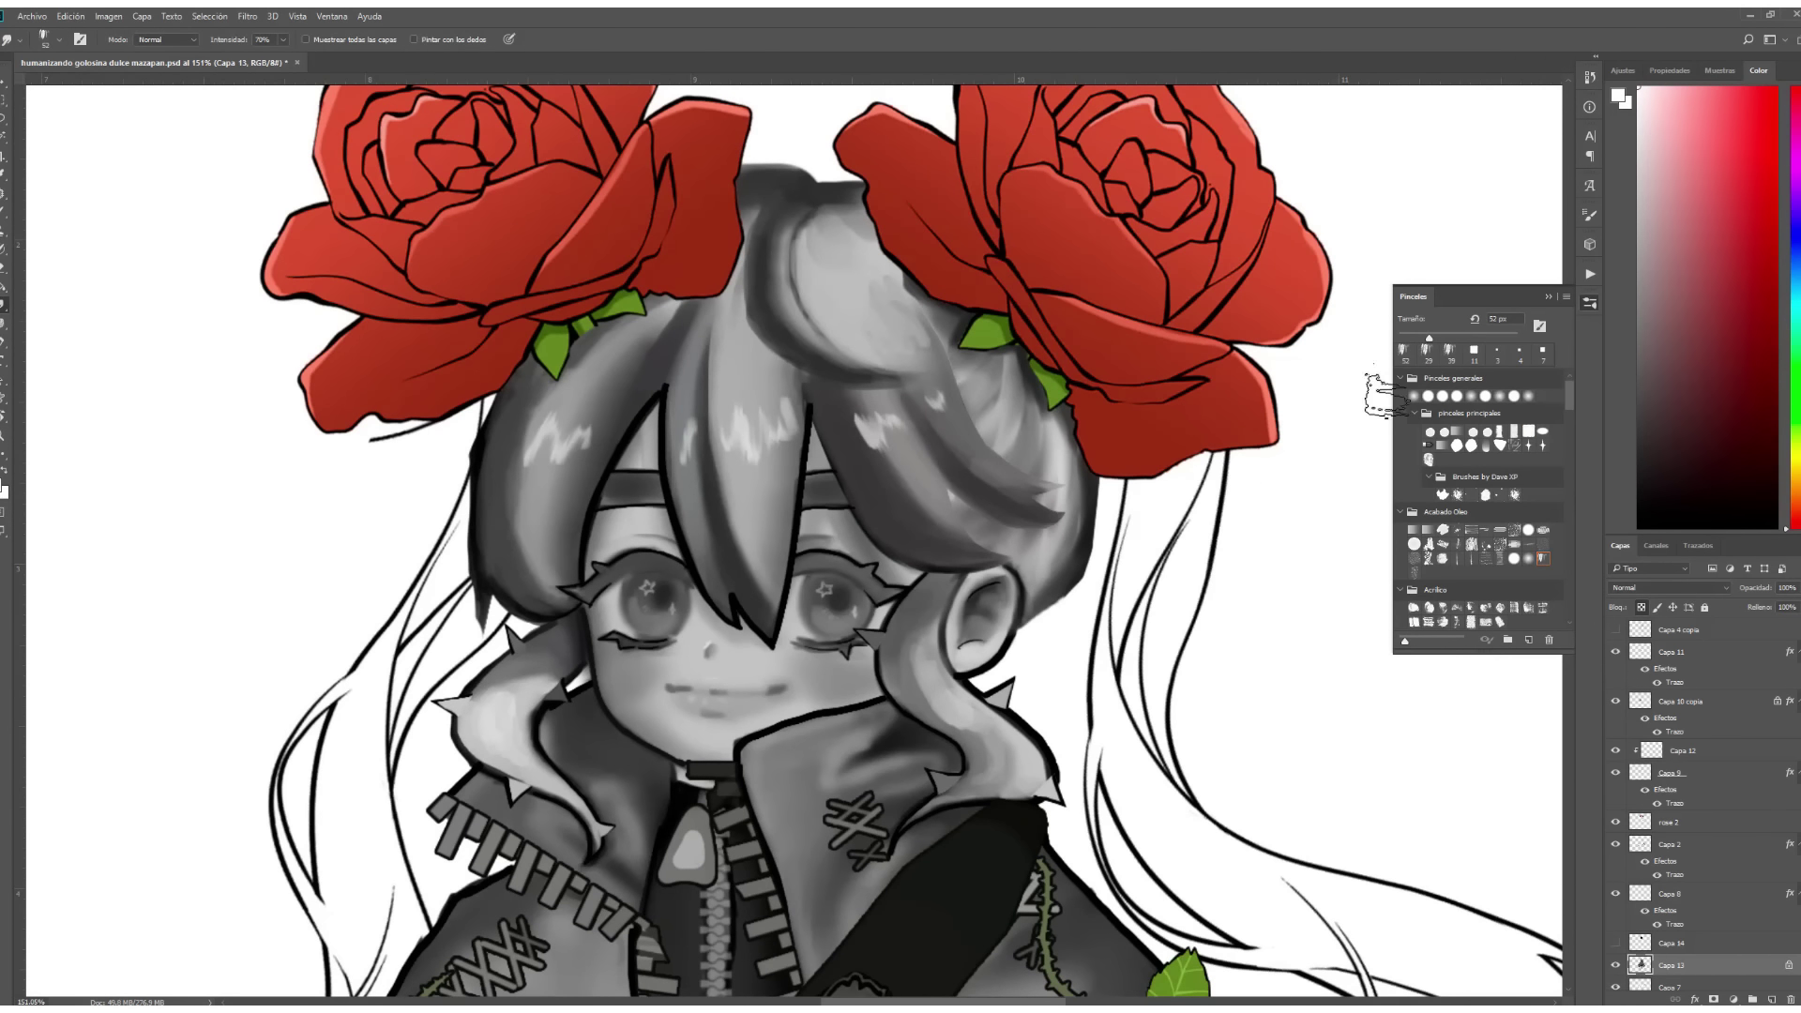
drag(1473, 338, 1424, 339)
key(x)
drag(943, 693, 971, 718)
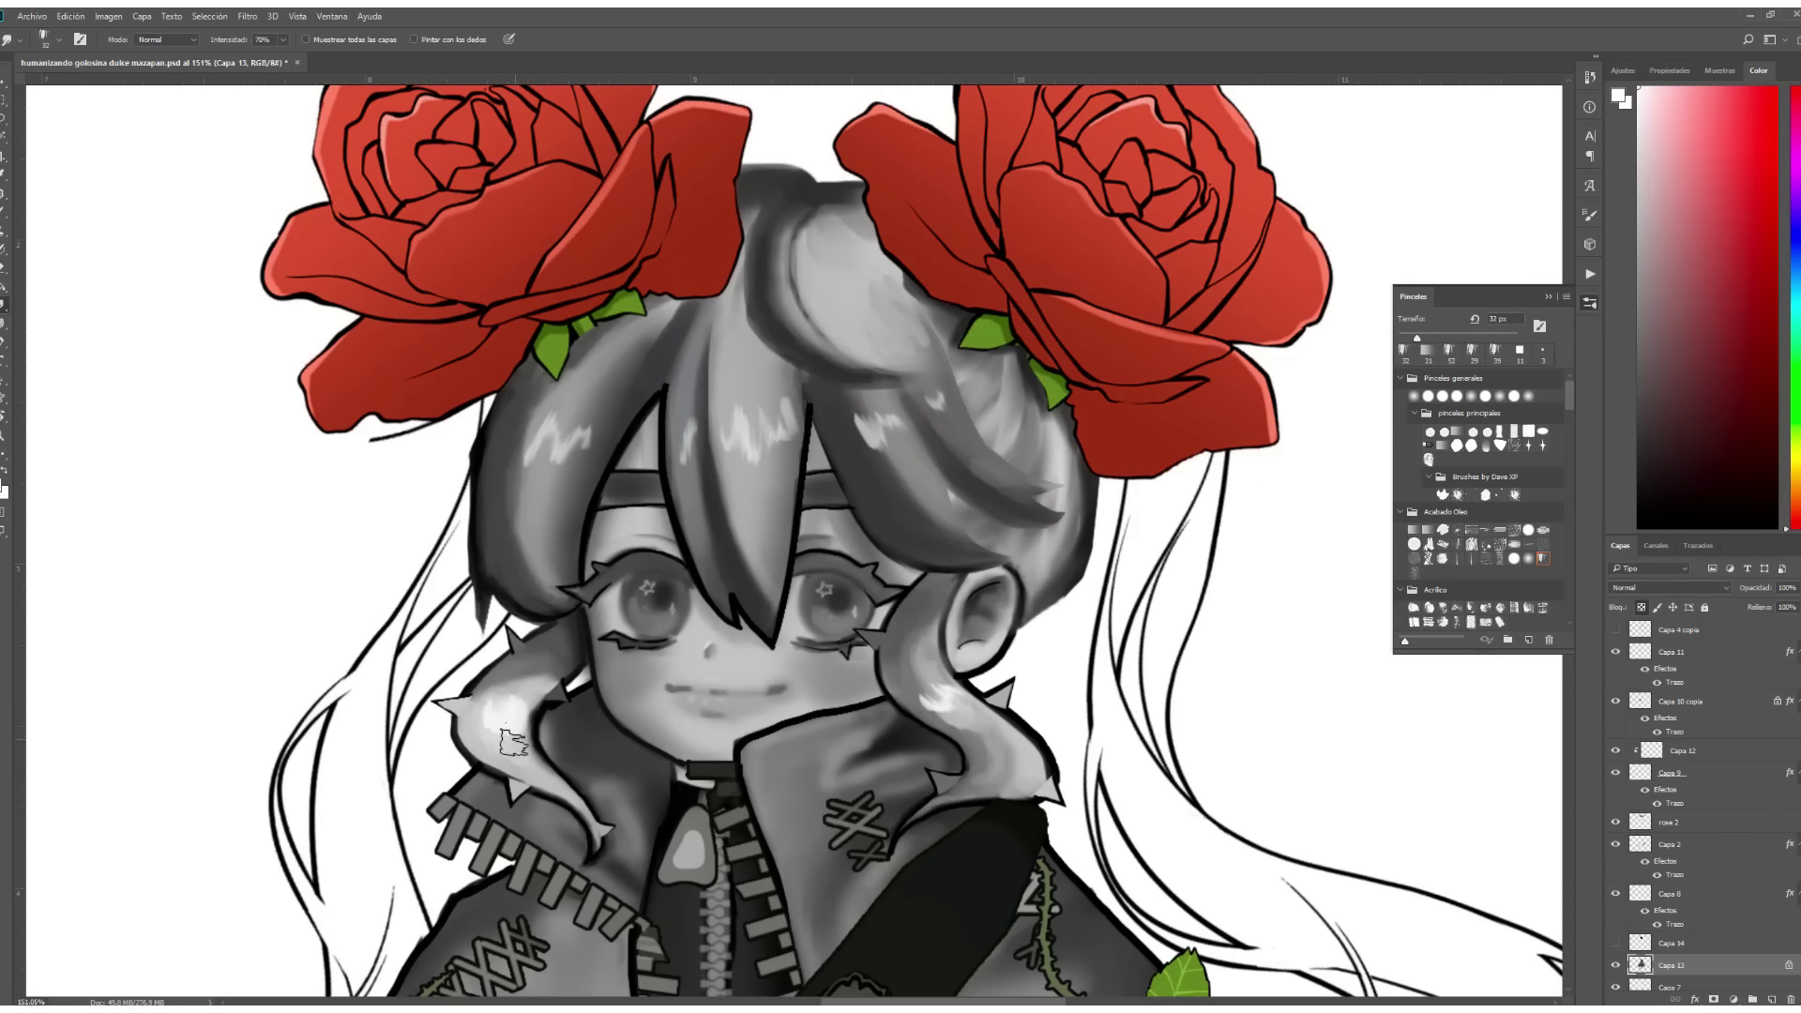
Draw a dark strand across the hair and a light-grey stroke along the bang.
key(b)
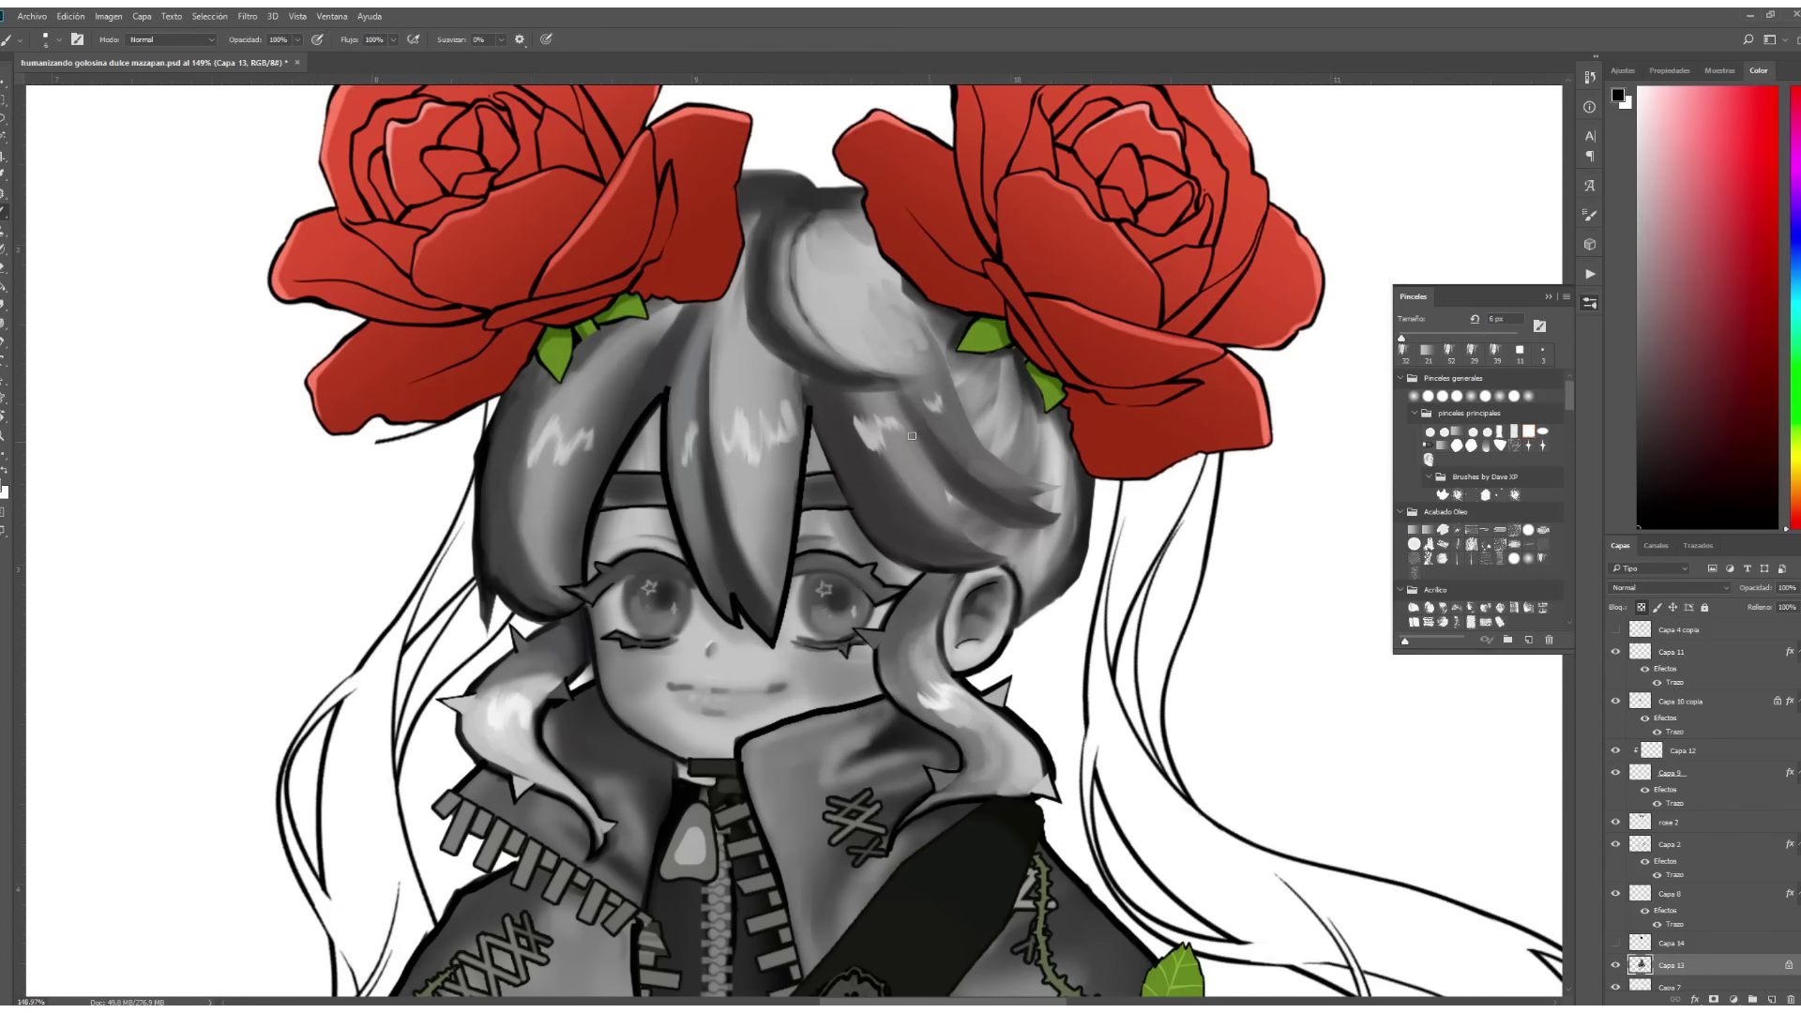
mouse_move(943, 490)
mouse_down()
mouse_move(1016, 563)
mouse_move(849, 410)
mouse_move(909, 410)
mouse_up()
key(z)
key(b)
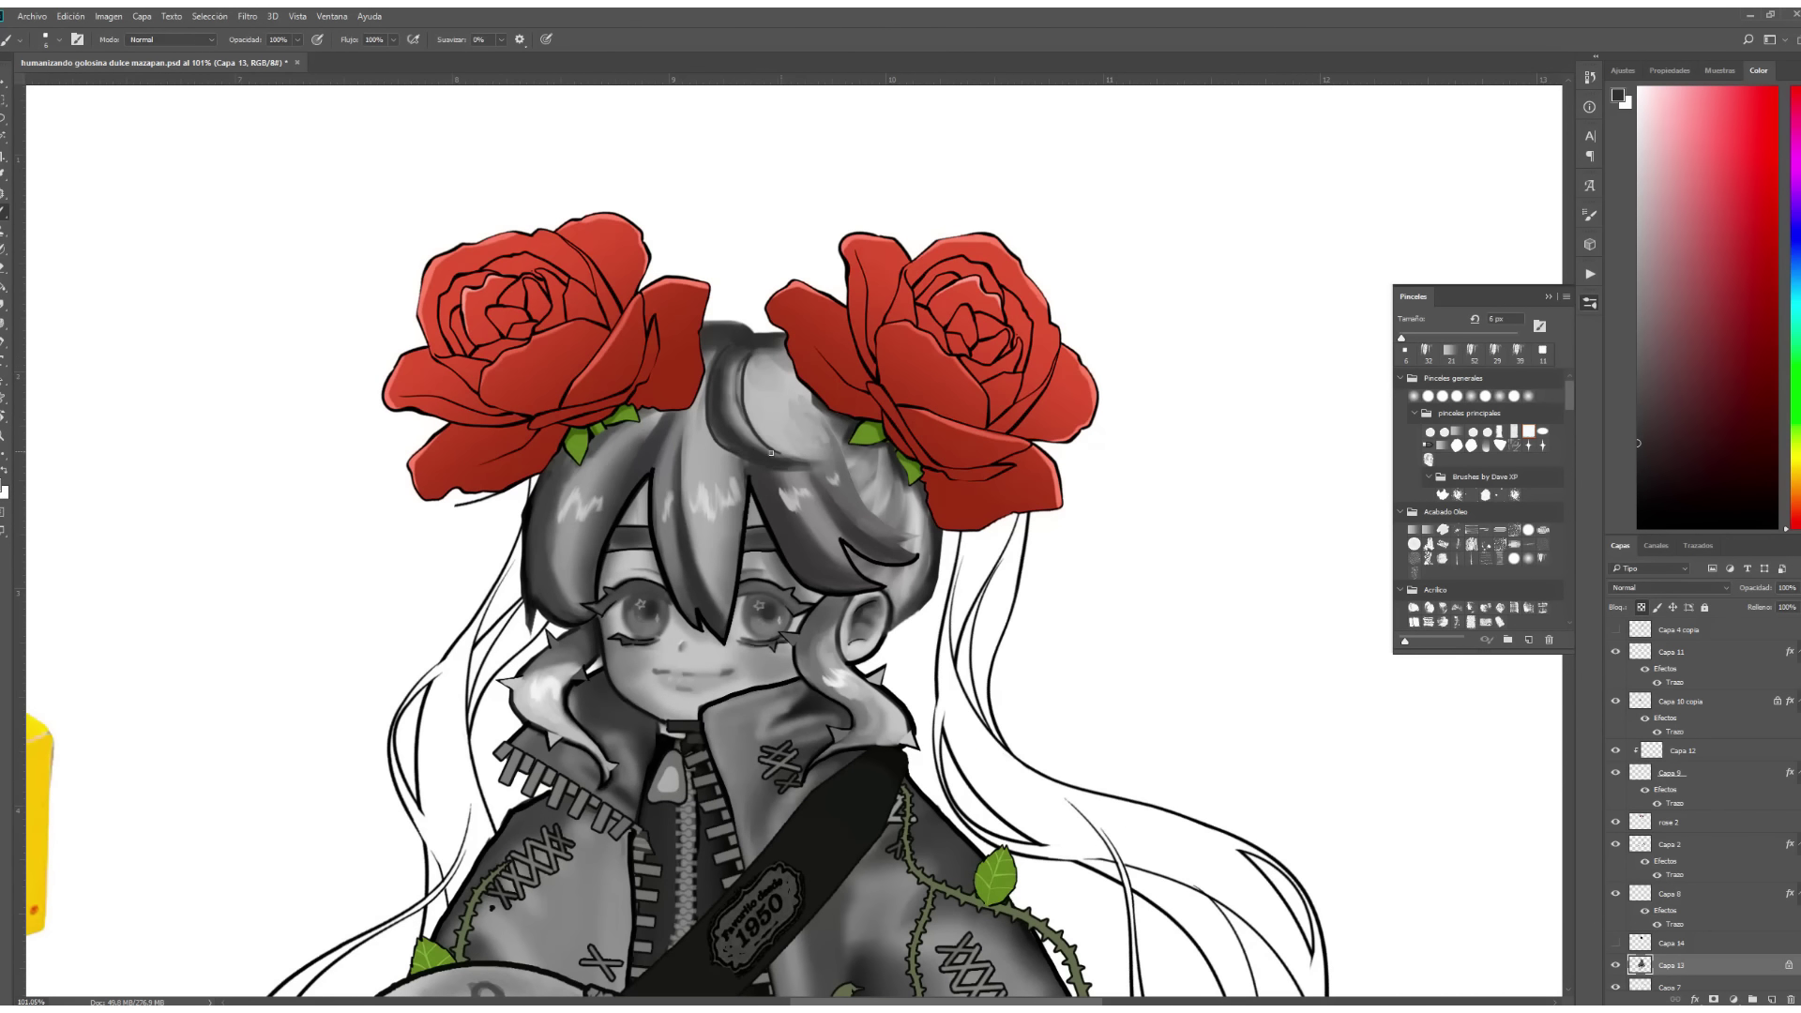
alt+click(787, 449)
drag(831, 424, 902, 530)
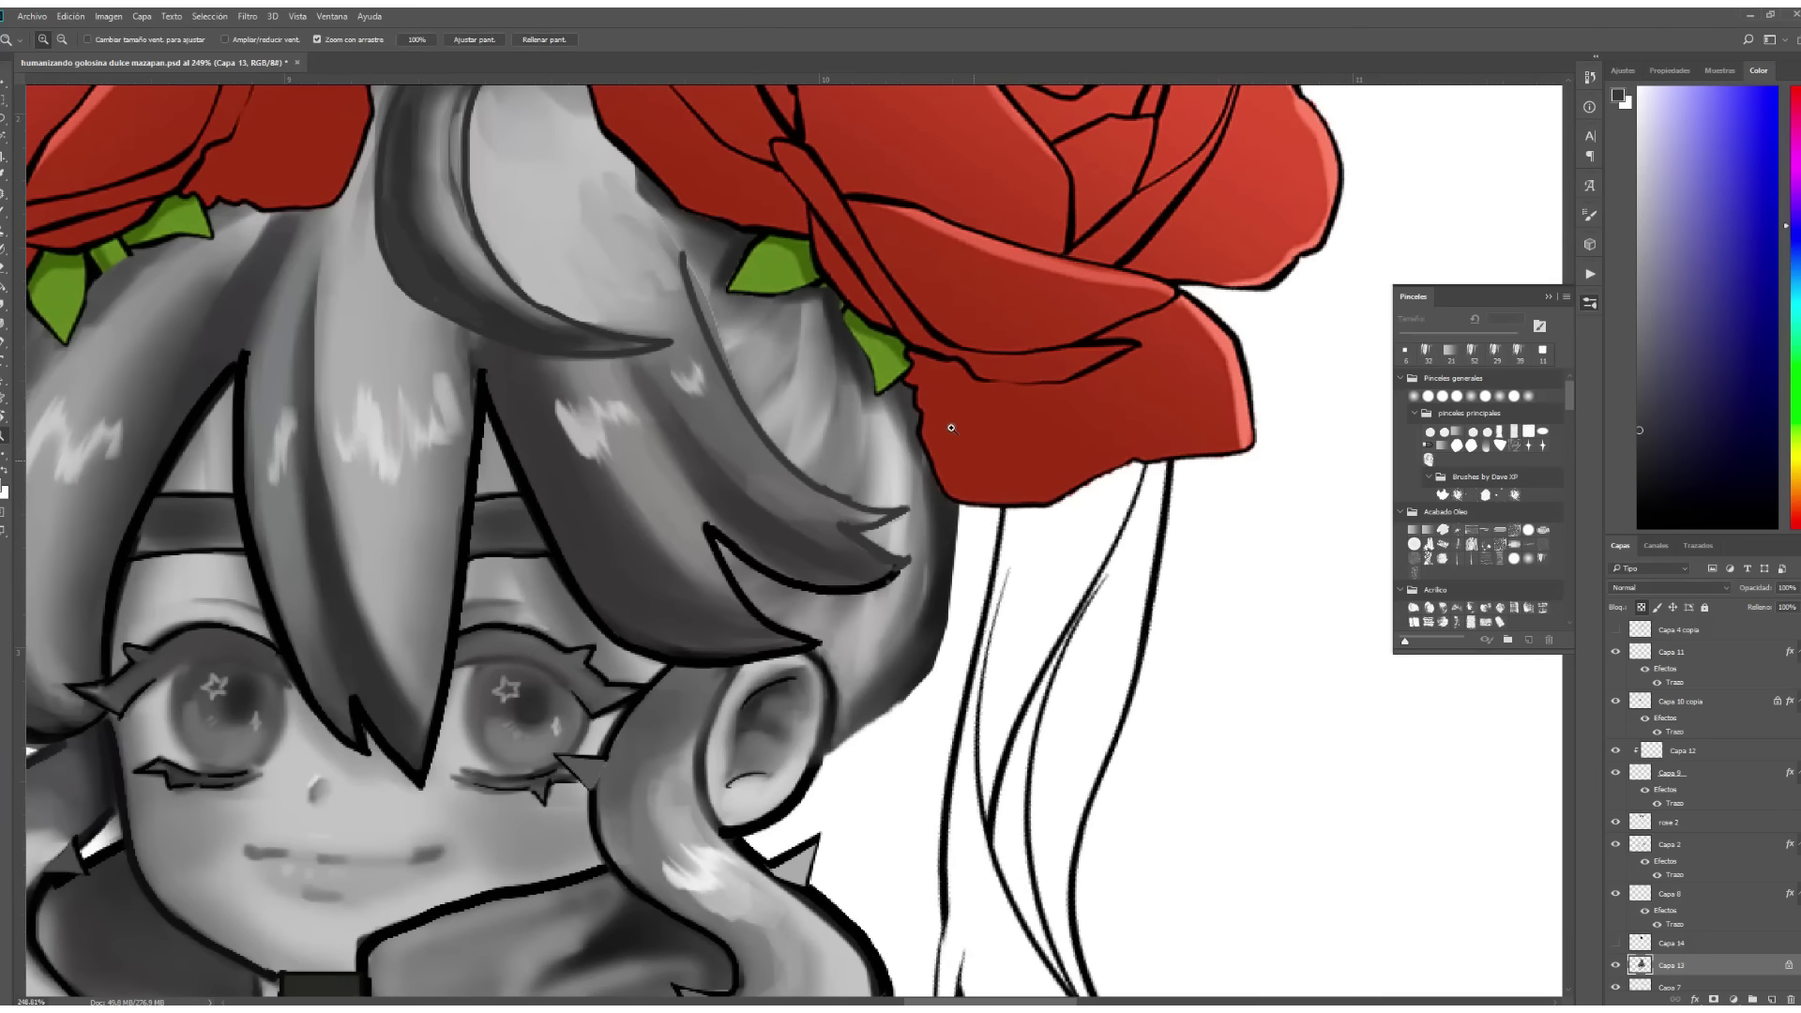
Zoom closer into the hair and sample new grey tones from it.
scroll(901, 549, up, 5)
alt+click(845, 515)
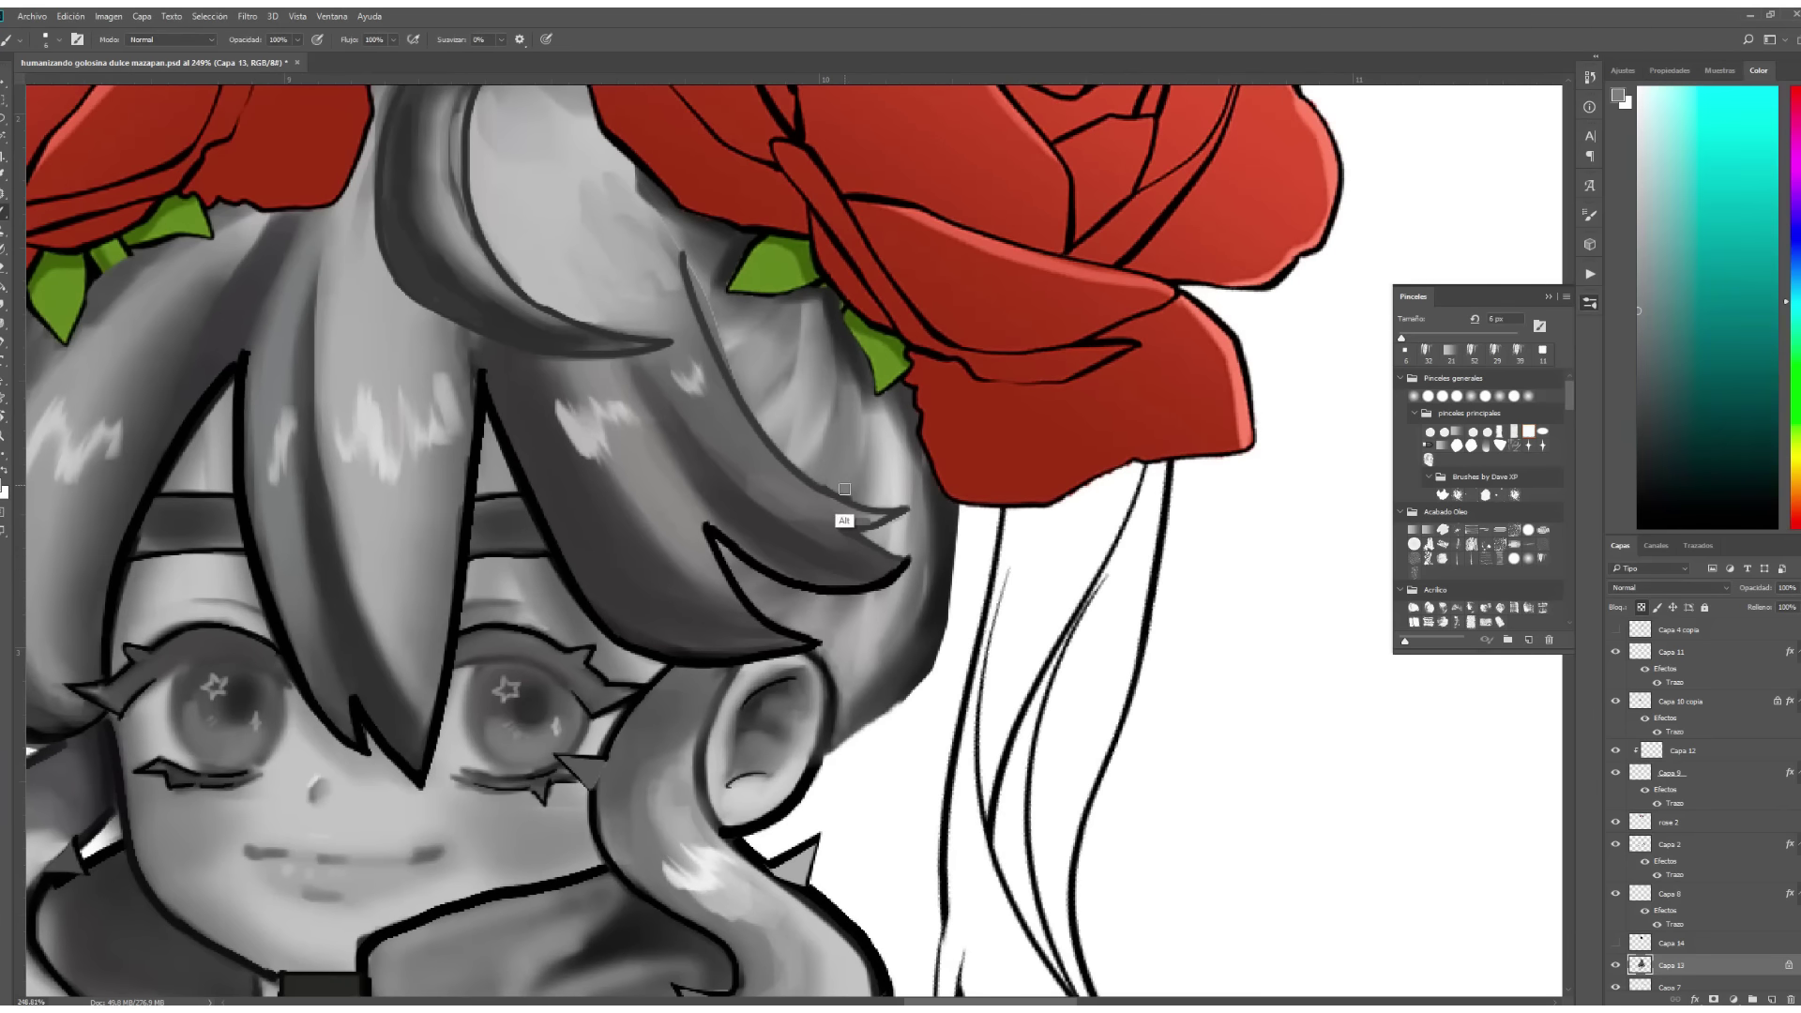
key(z)
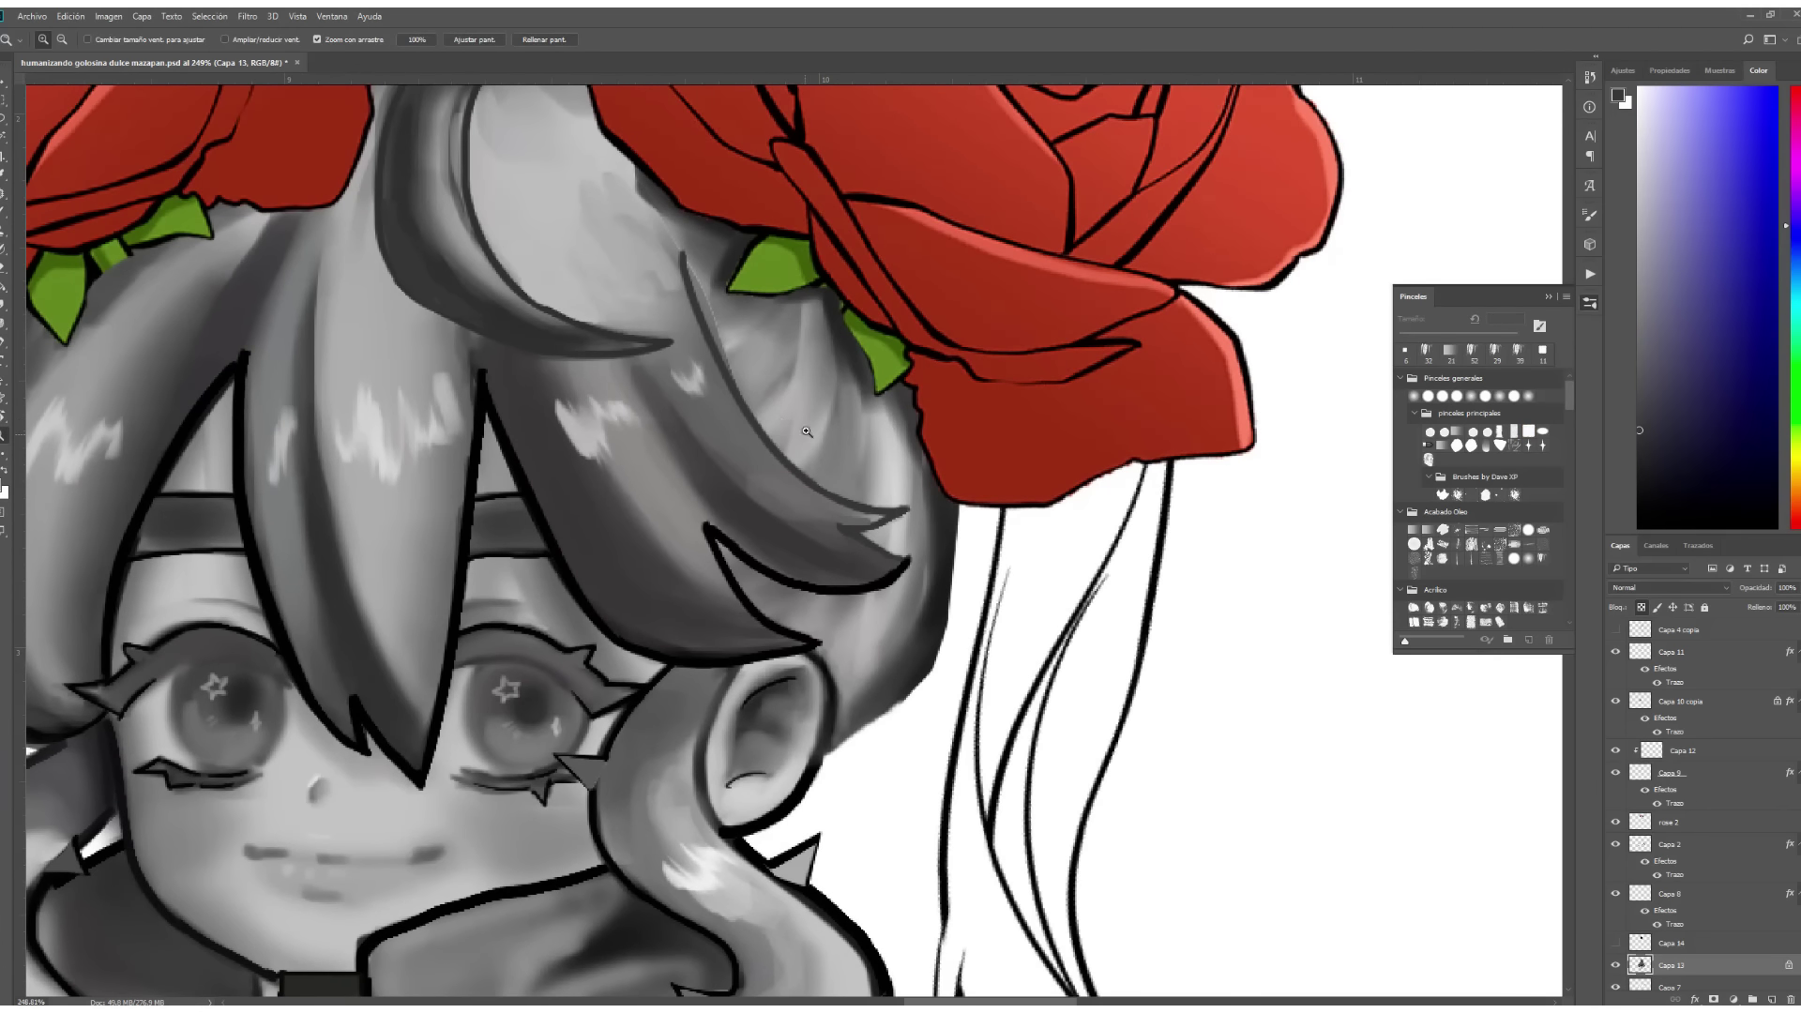
drag(807, 432, 845, 432)
key(b)
alt+click(413, 432)
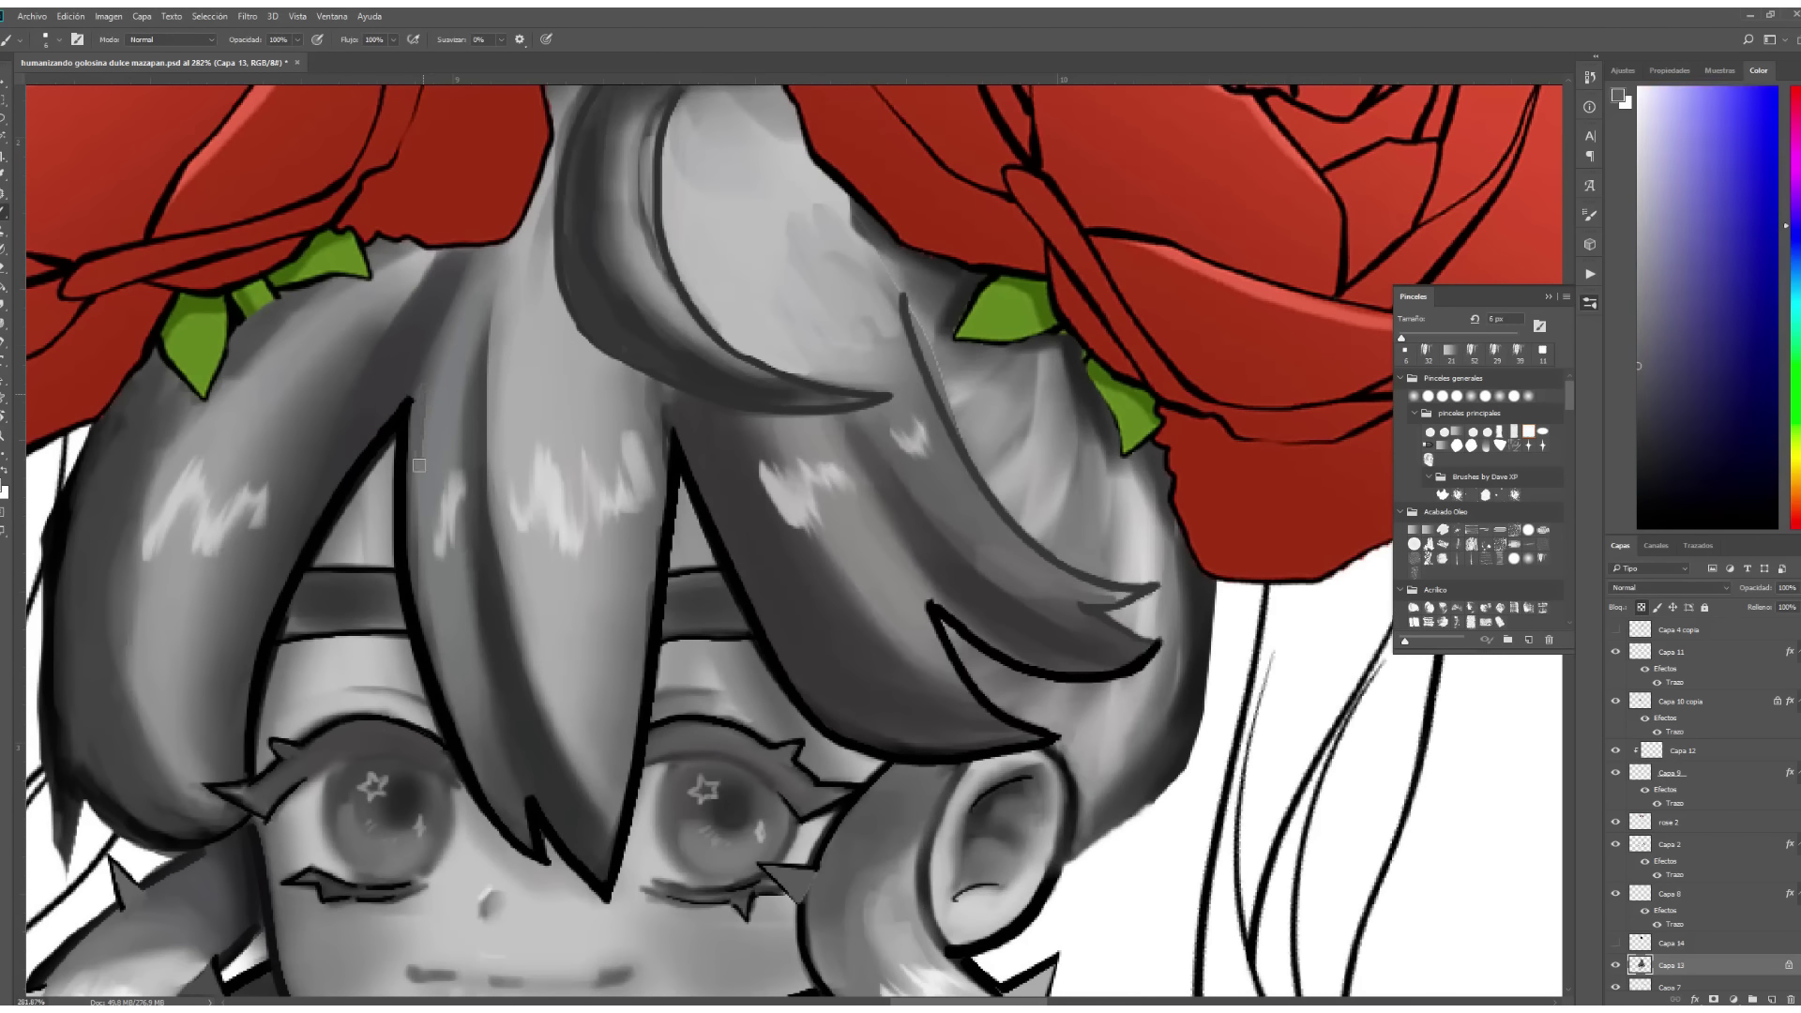
alt+click(418, 465)
Redraw the thorn spike beside the hair in black.
key(z)
scroll(527, 419, down, 8)
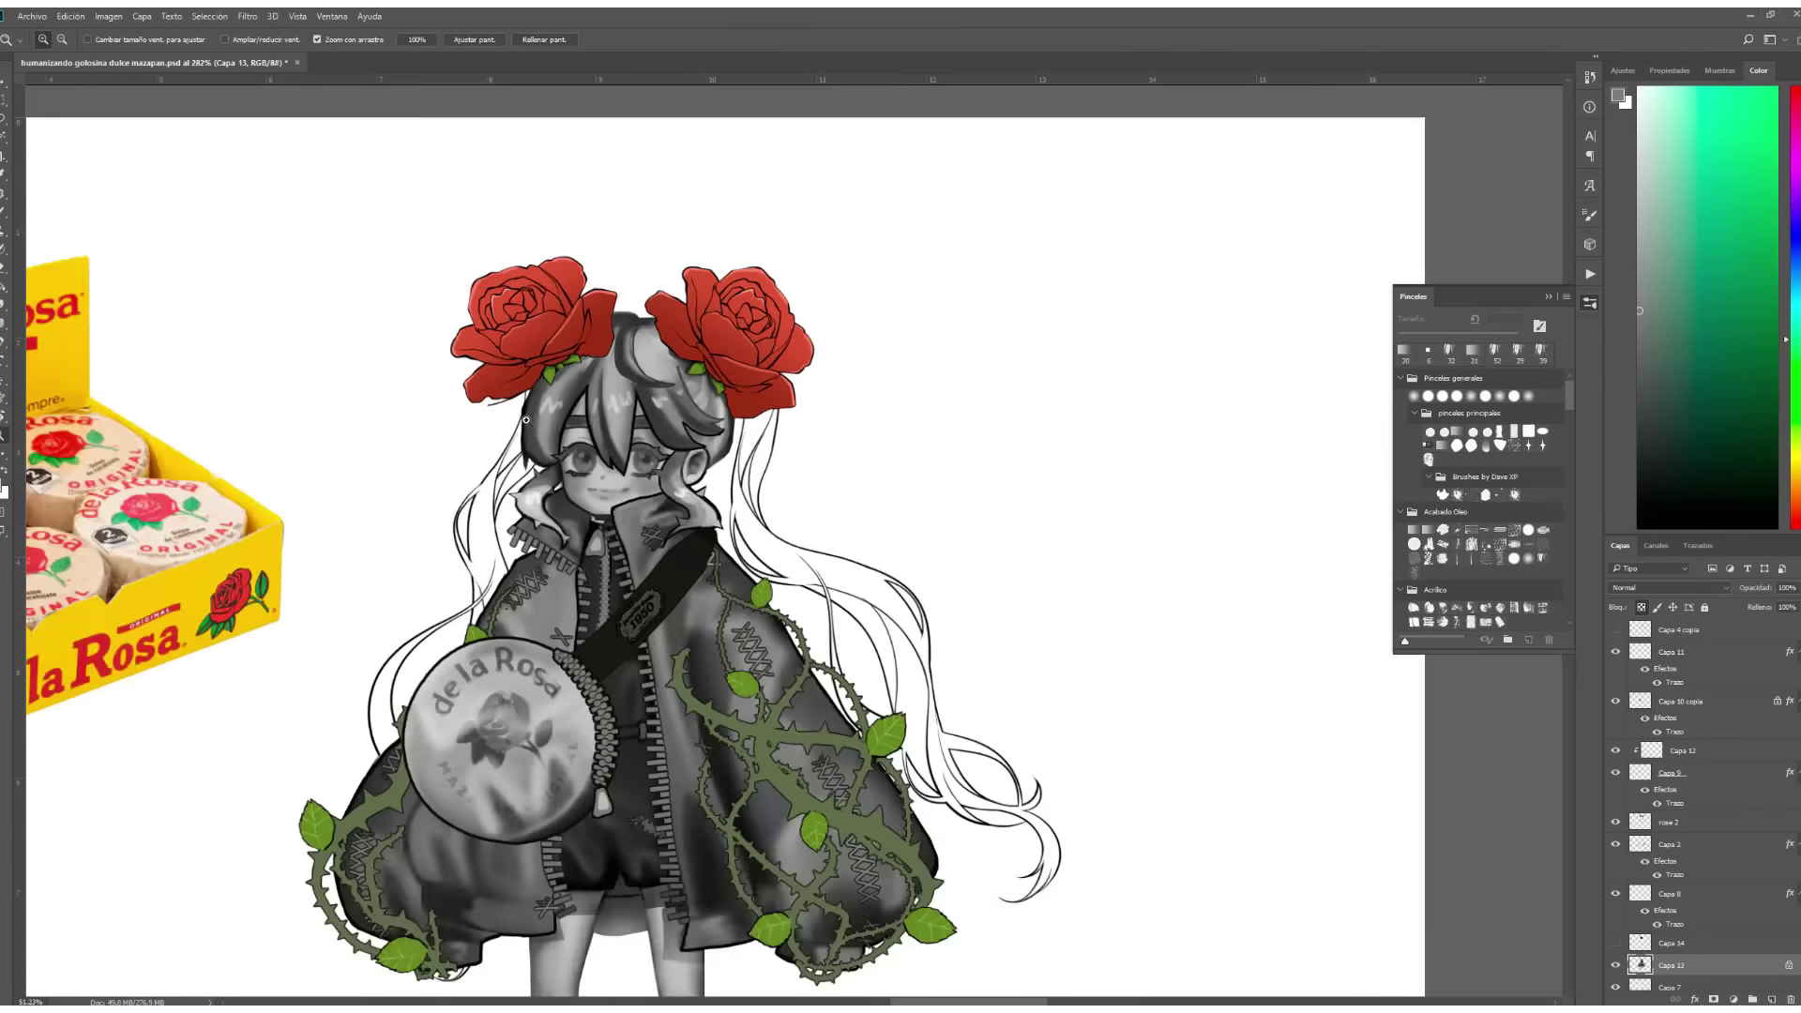
scroll(628, 394, up, 4)
key(b)
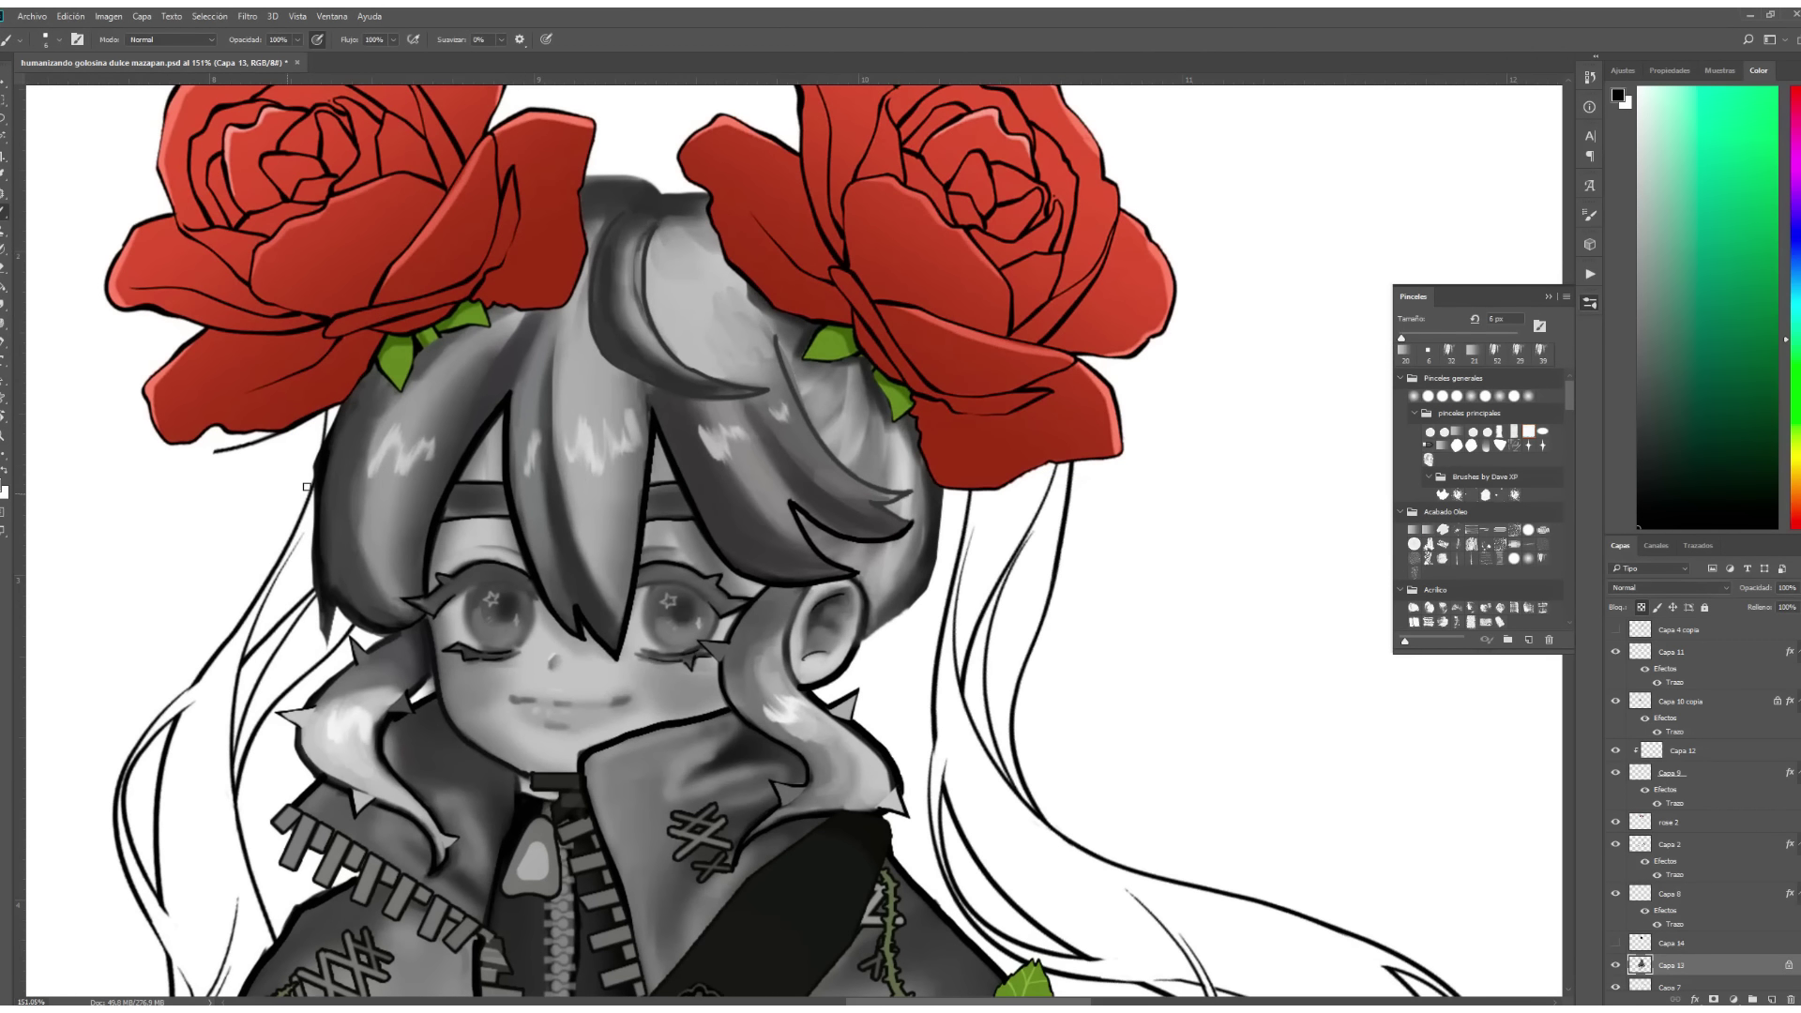
drag(310, 476, 285, 479)
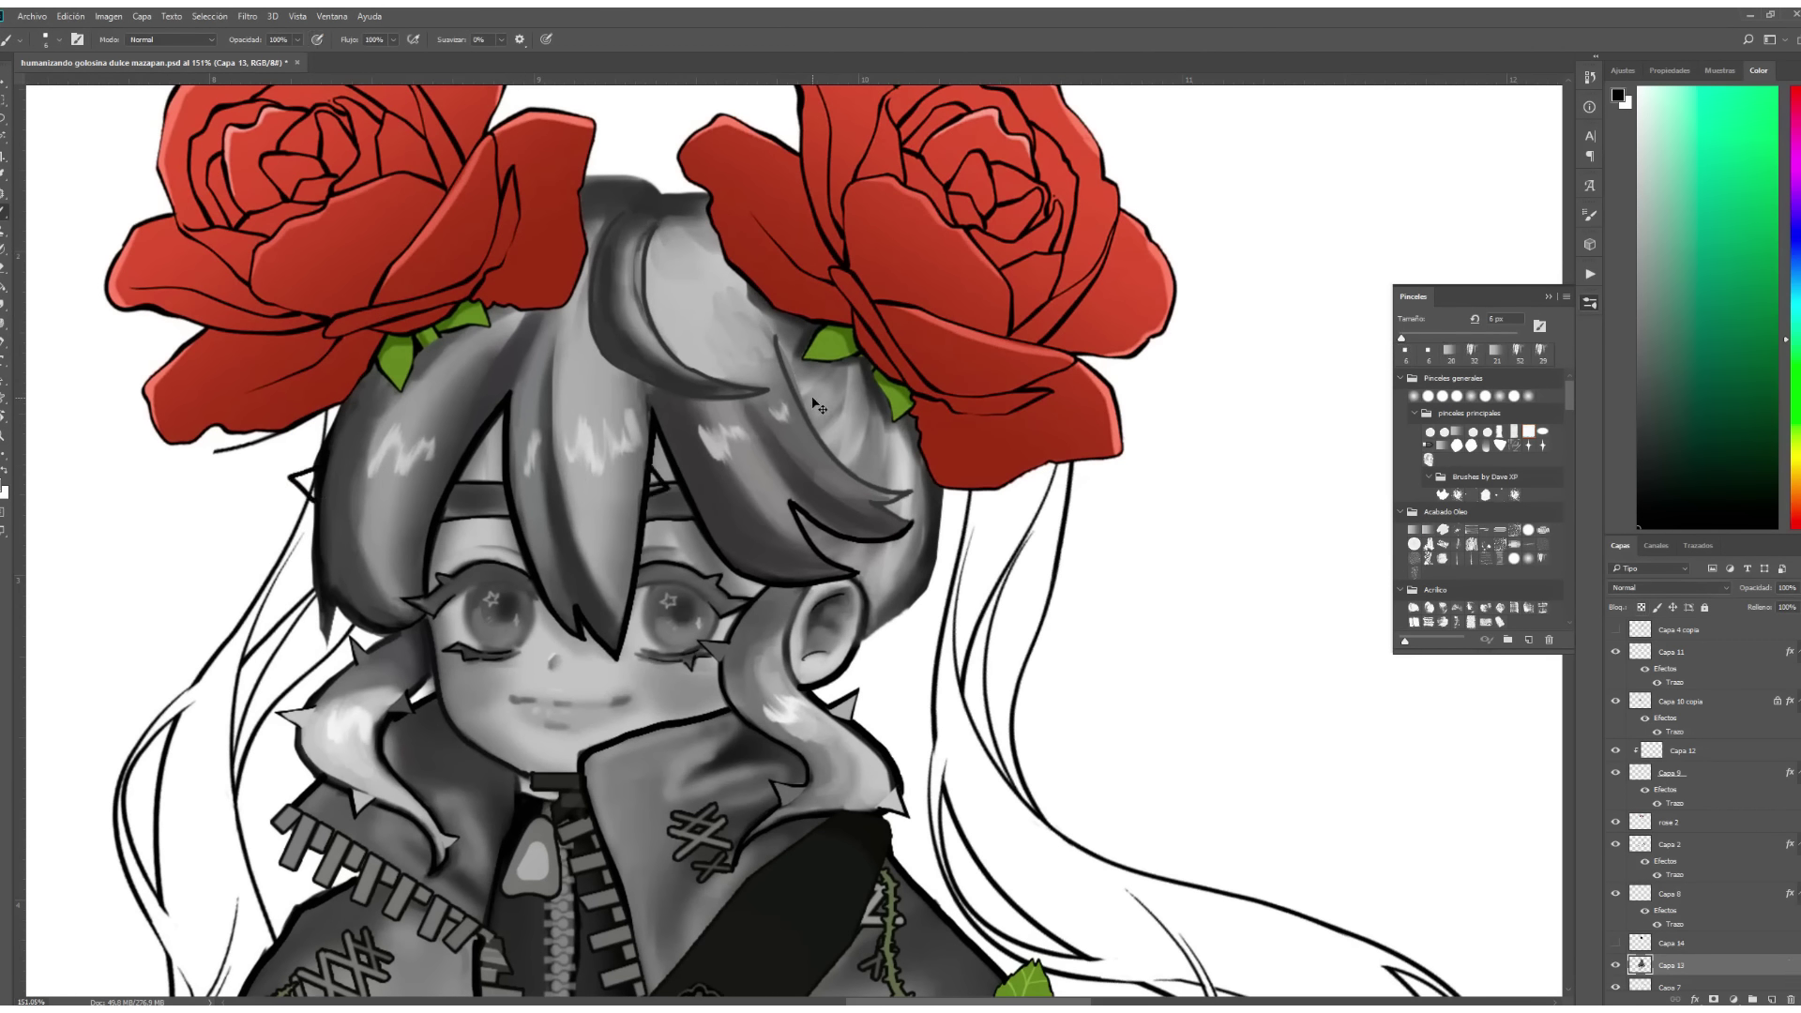
Sample a range of dark and light greys across the hair.
alt+click(324, 475)
alt+click(638, 516)
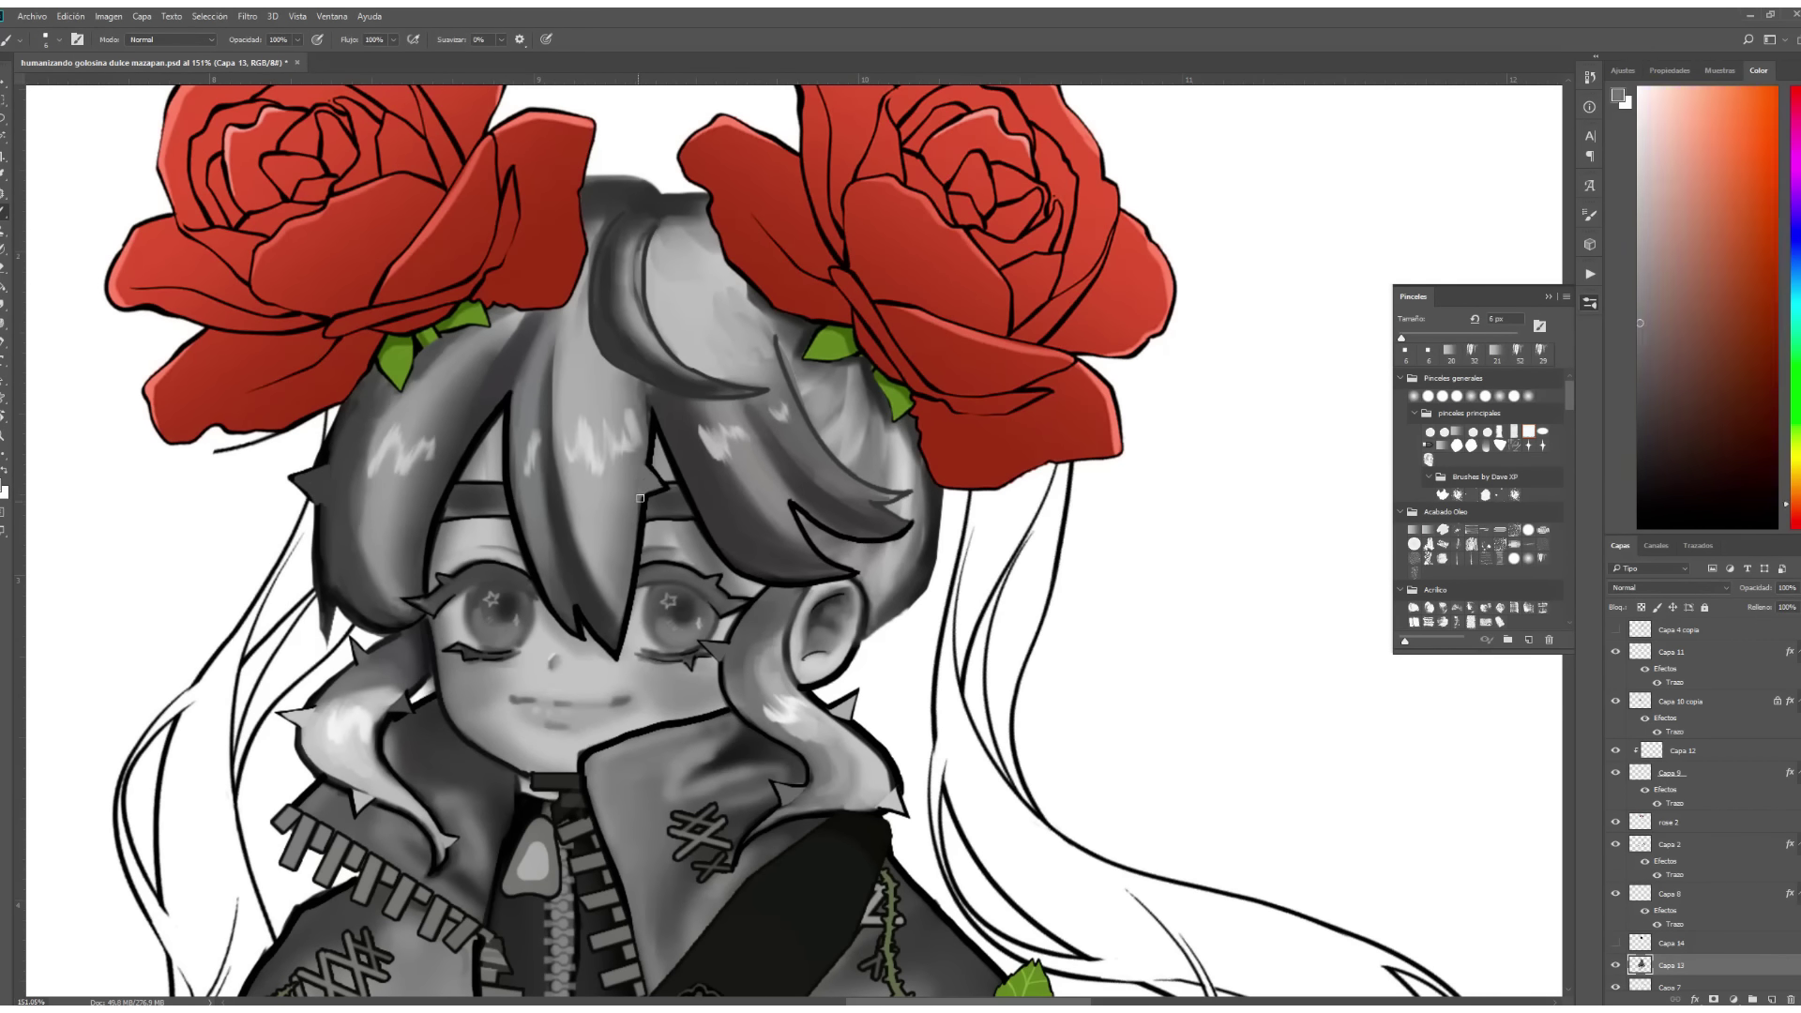
scroll(644, 488, down, 1)
alt+click(701, 540)
alt+click(797, 439)
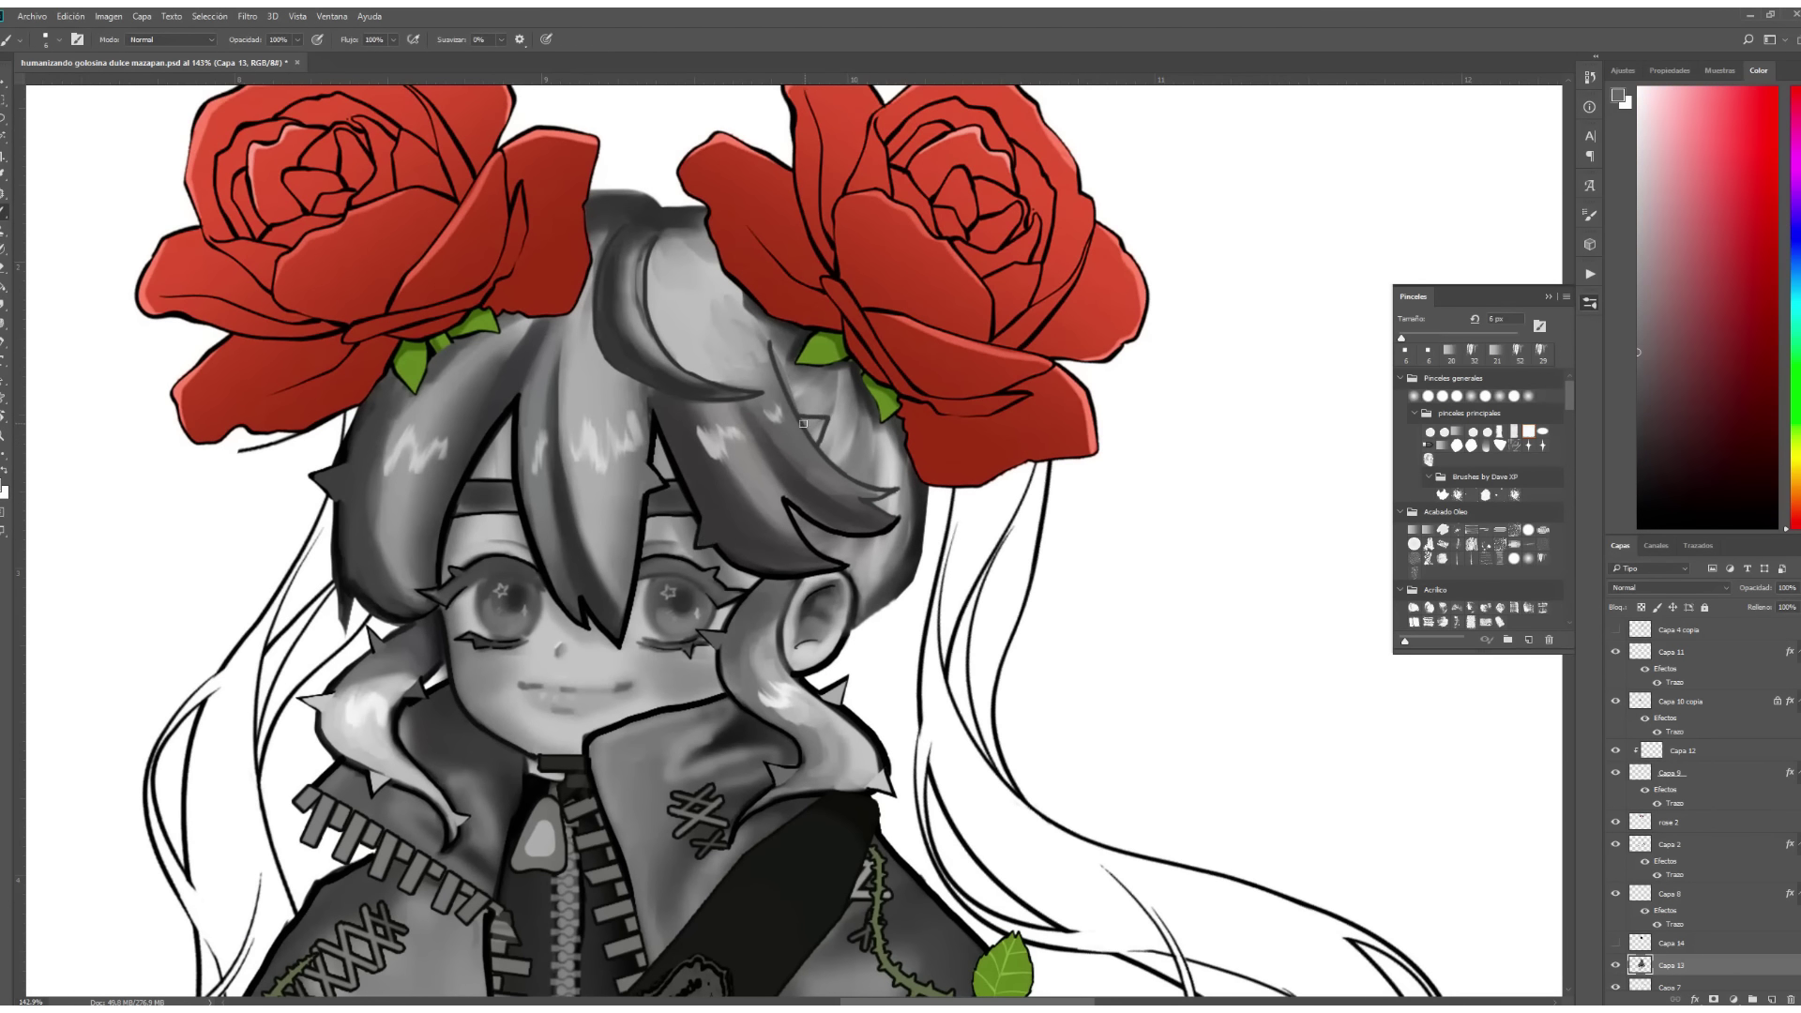
alt+click(818, 439)
alt+click(526, 576)
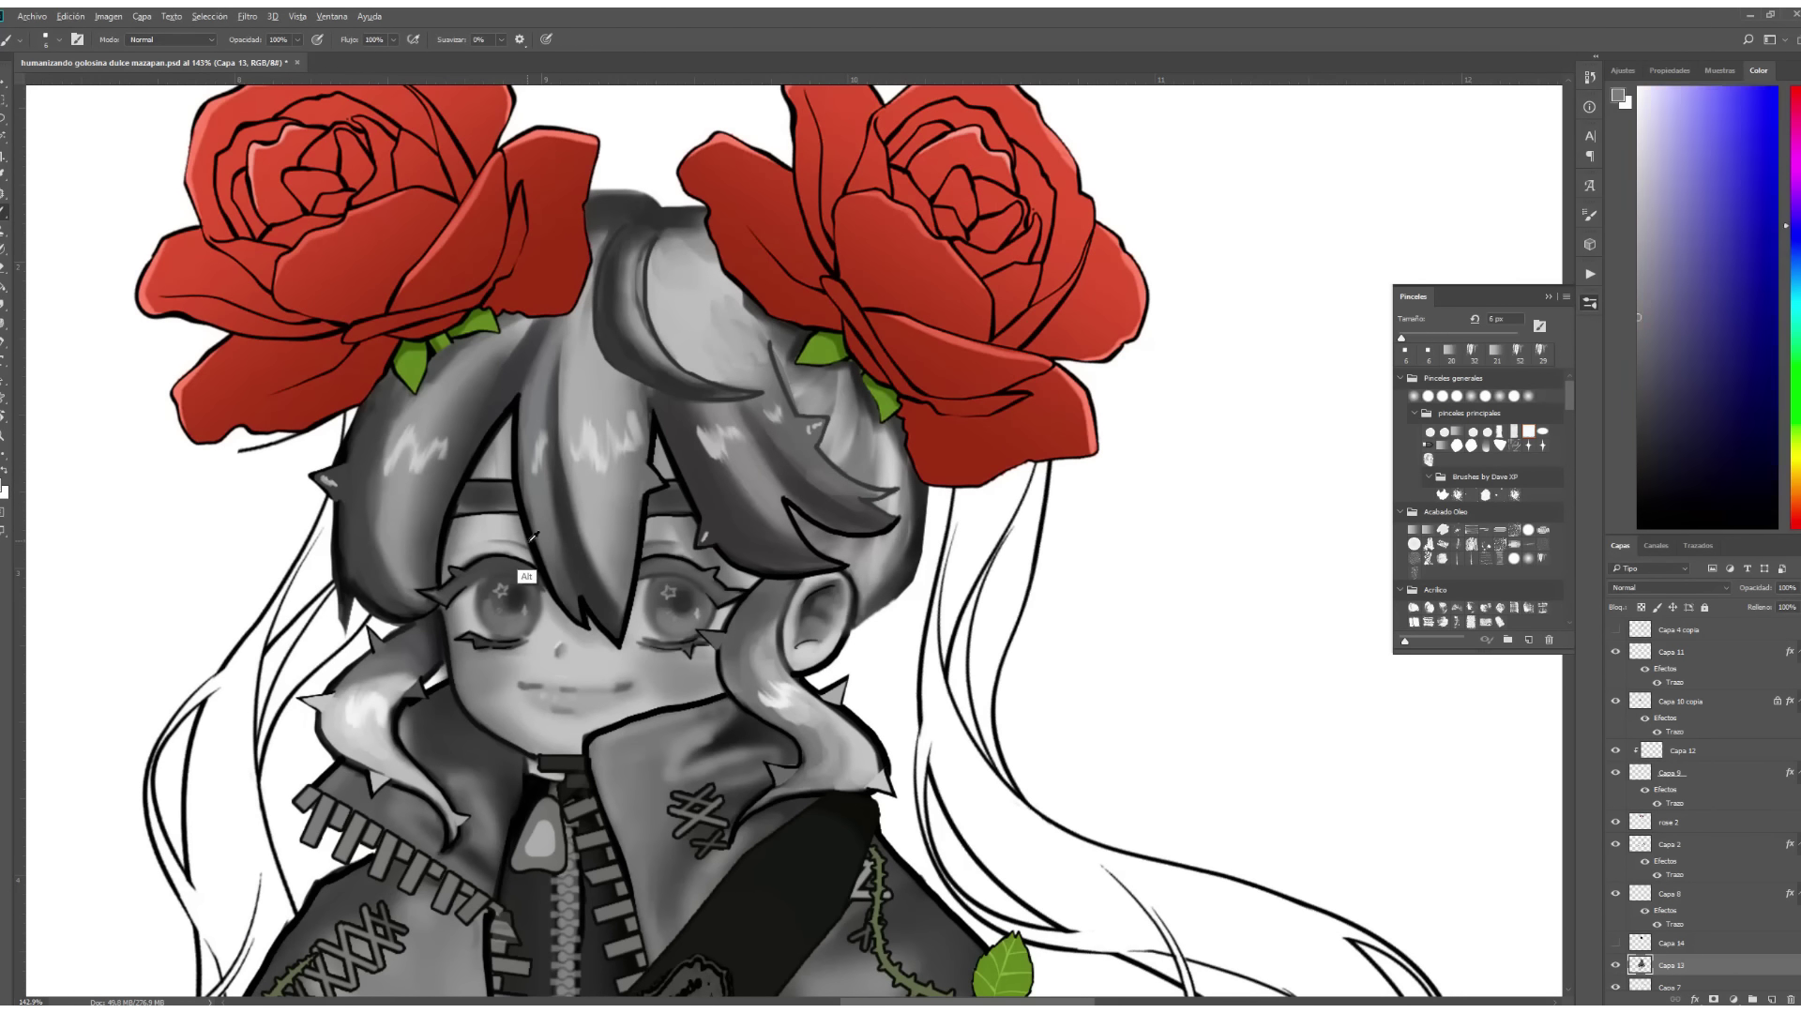
alt+click(519, 522)
alt+click(528, 511)
alt+click(637, 574)
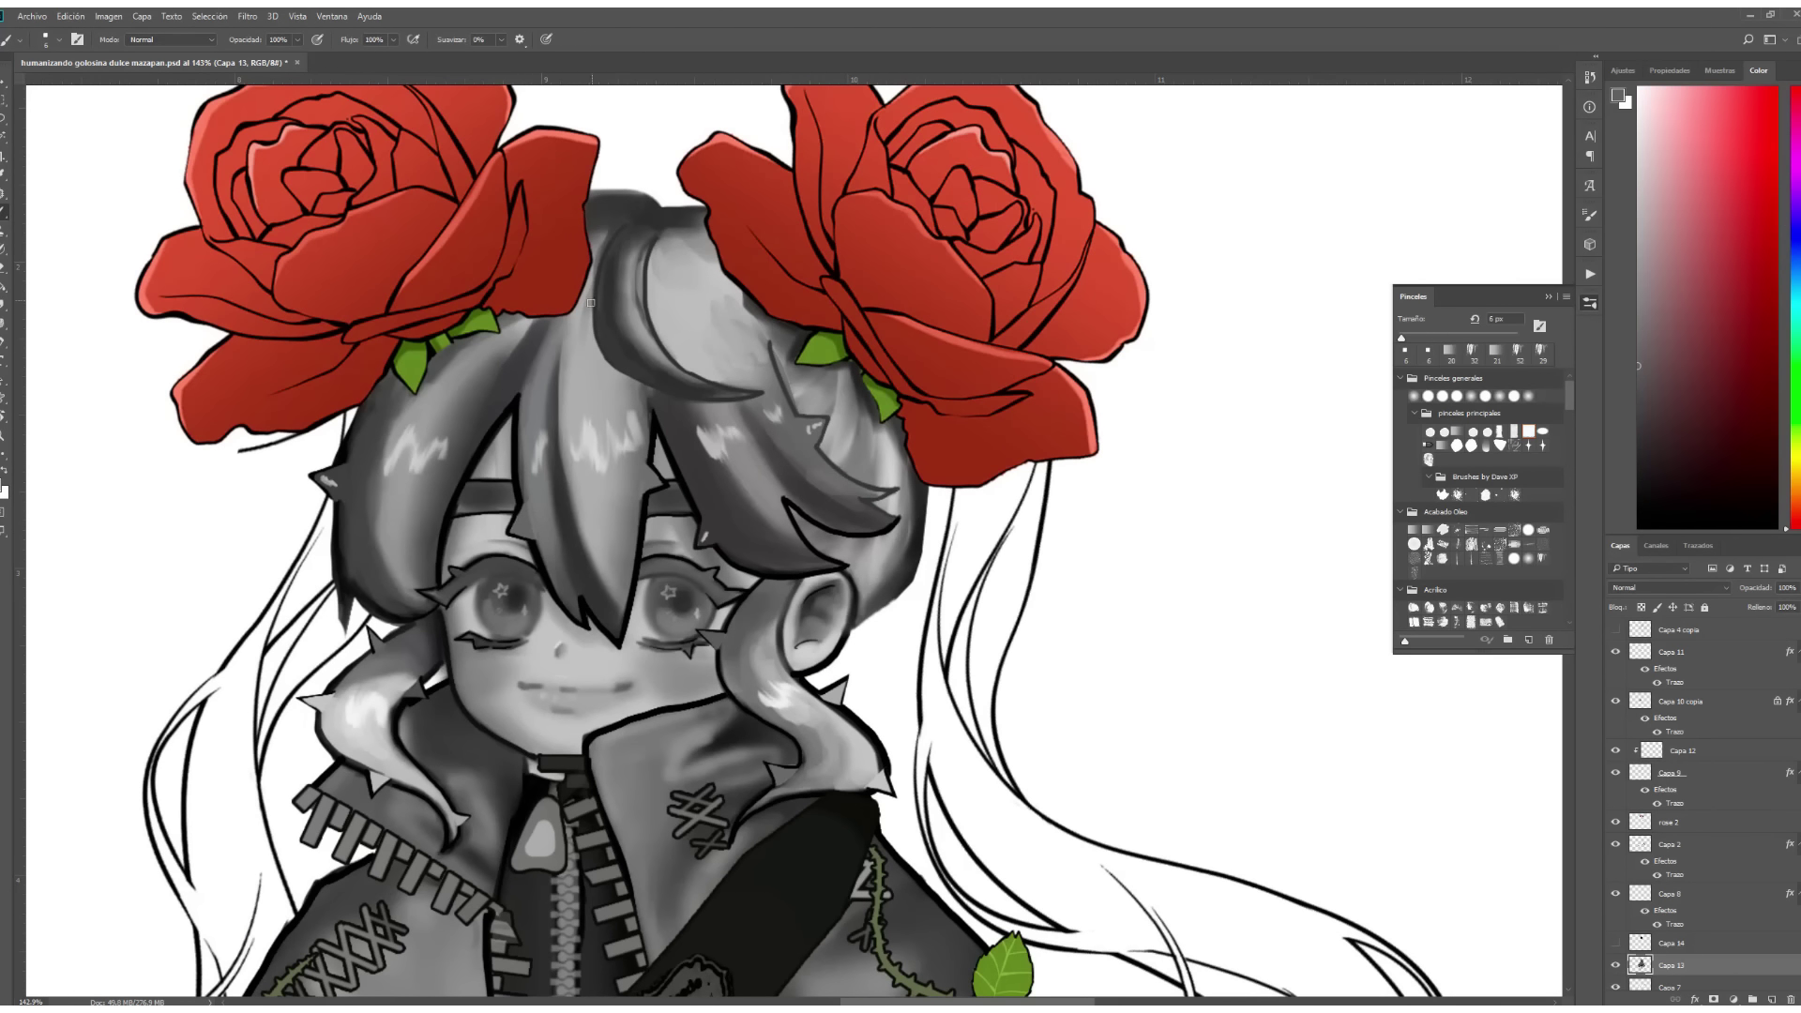
alt+click(660, 342)
alt+click(689, 327)
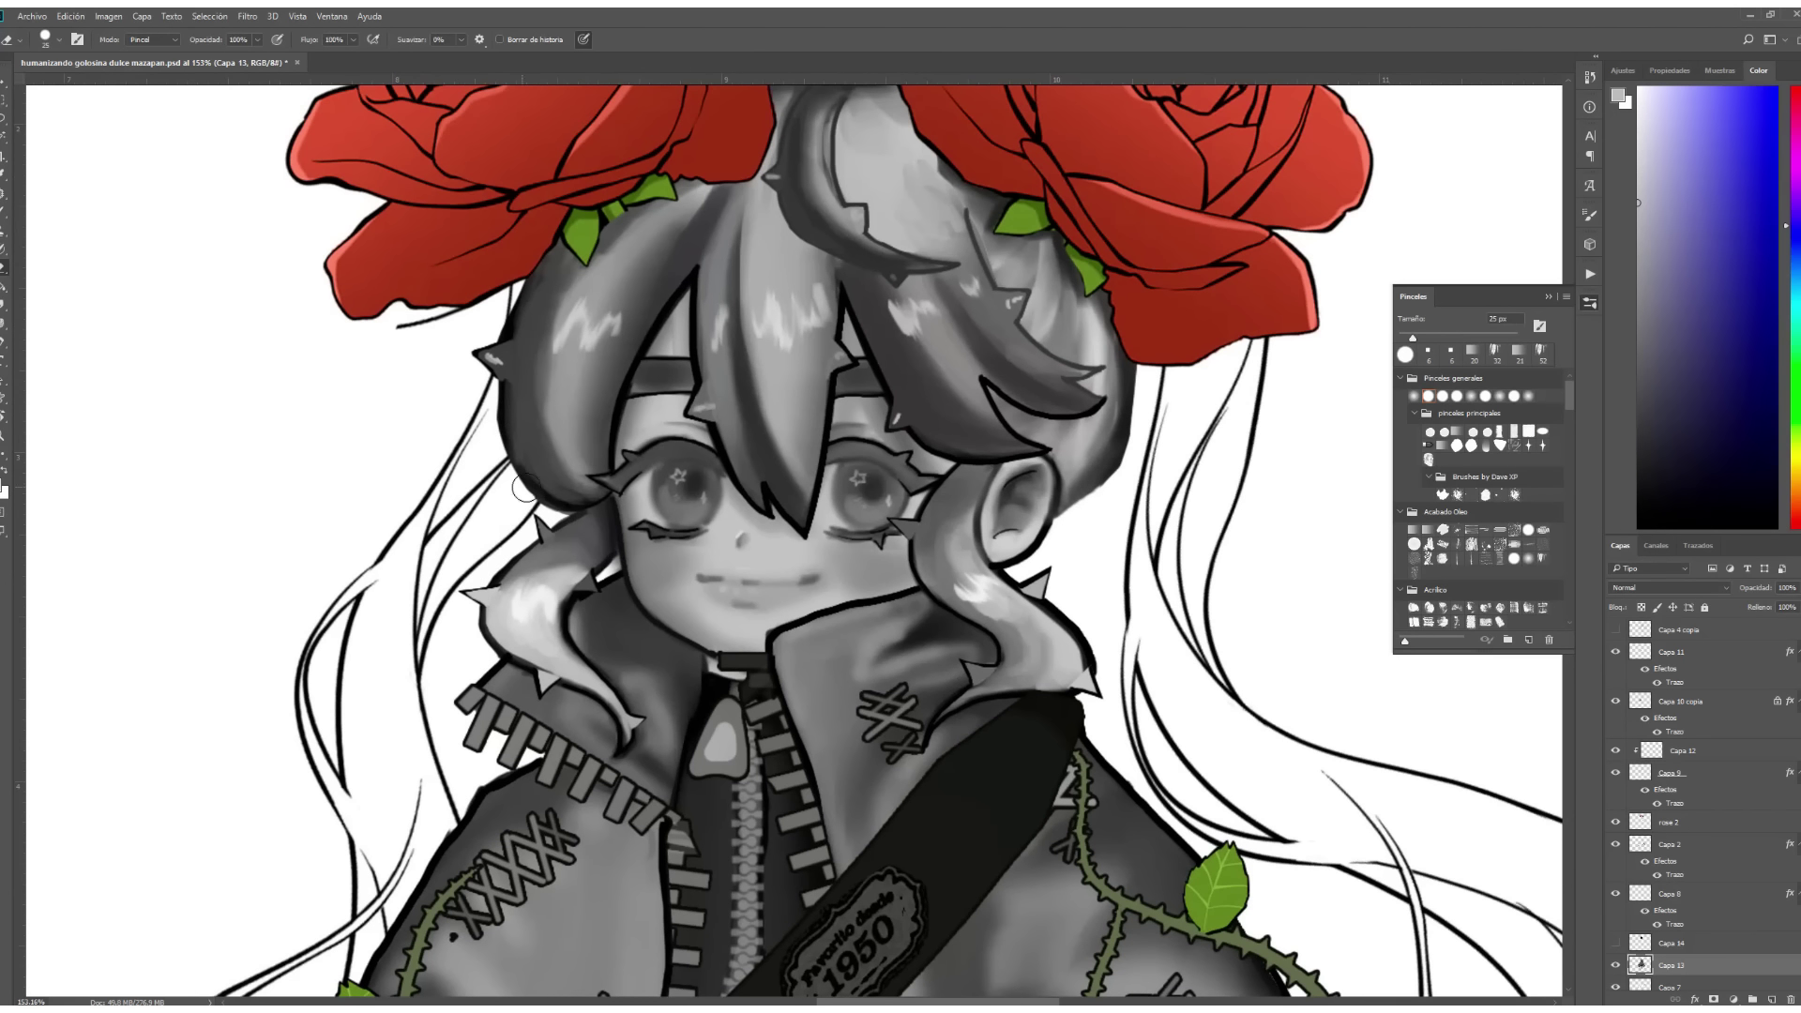
Set near-black as the paint colour, sample dark hair grey, and zoom out to the full figure.
key(b)
key(d)
alt+click(524, 488)
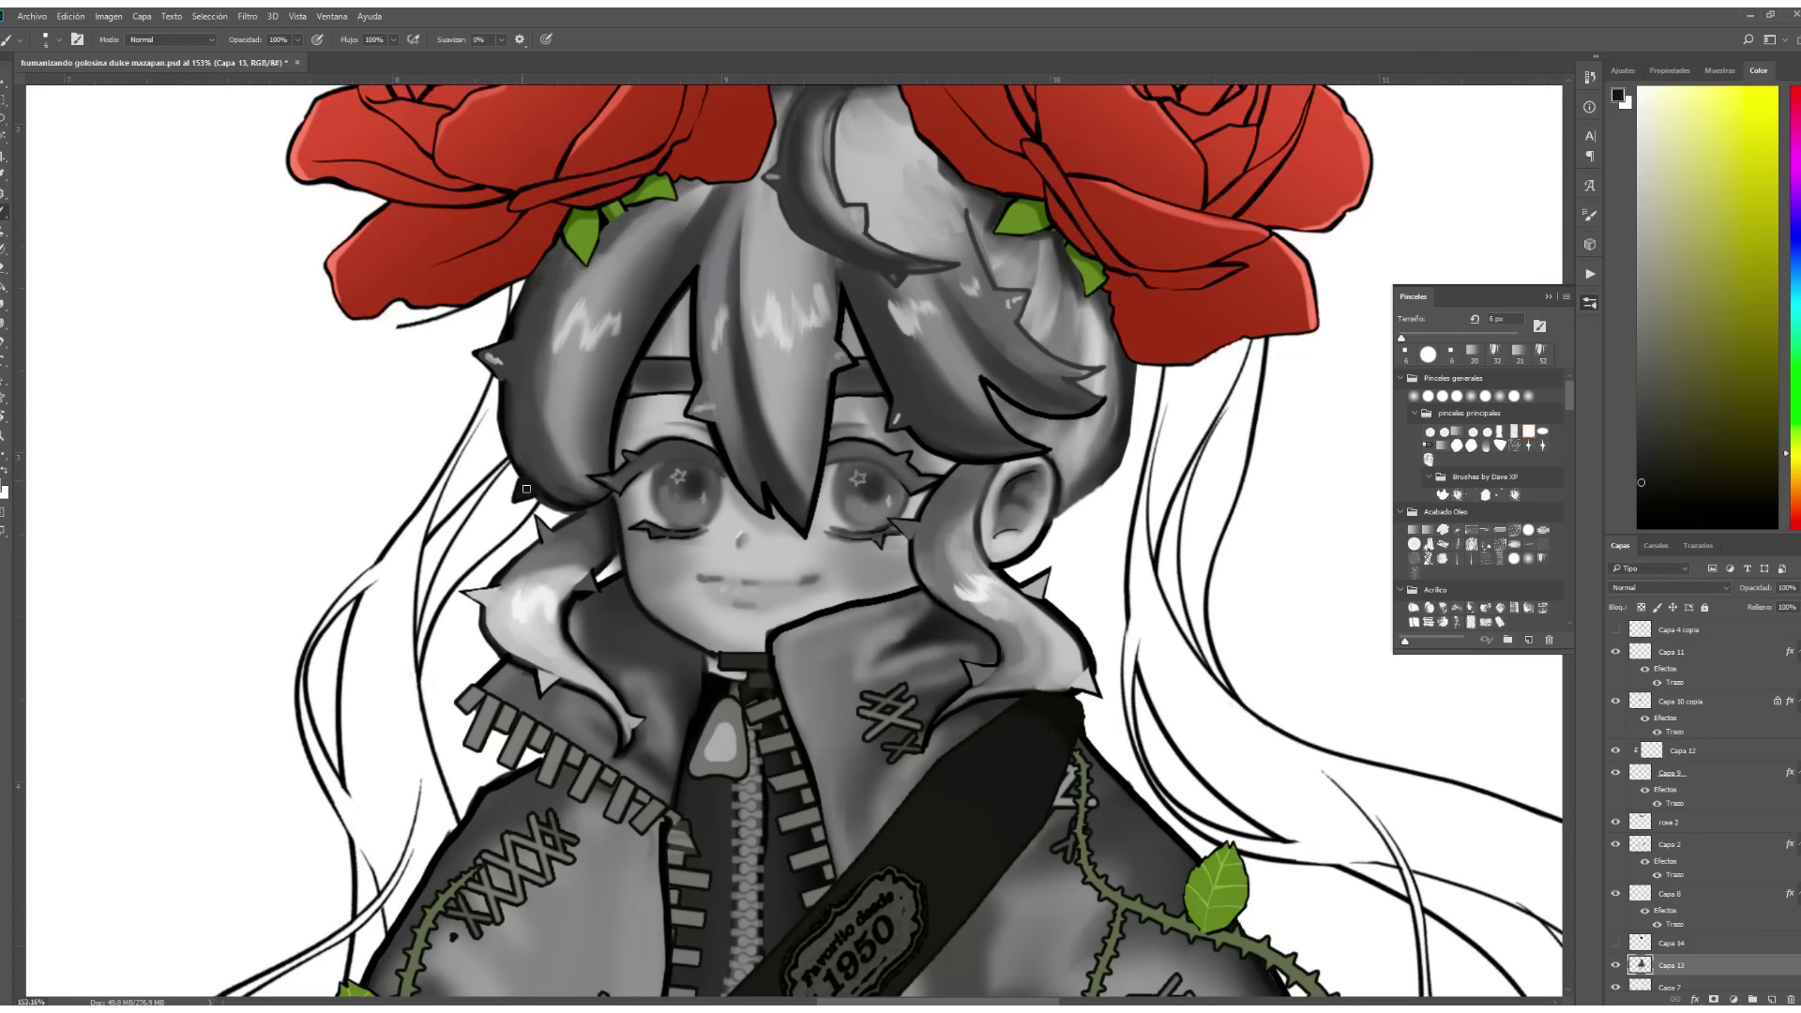
alt+click(633, 387)
alt+click(659, 316)
alt+click(661, 320)
drag(661, 320, 643, 299)
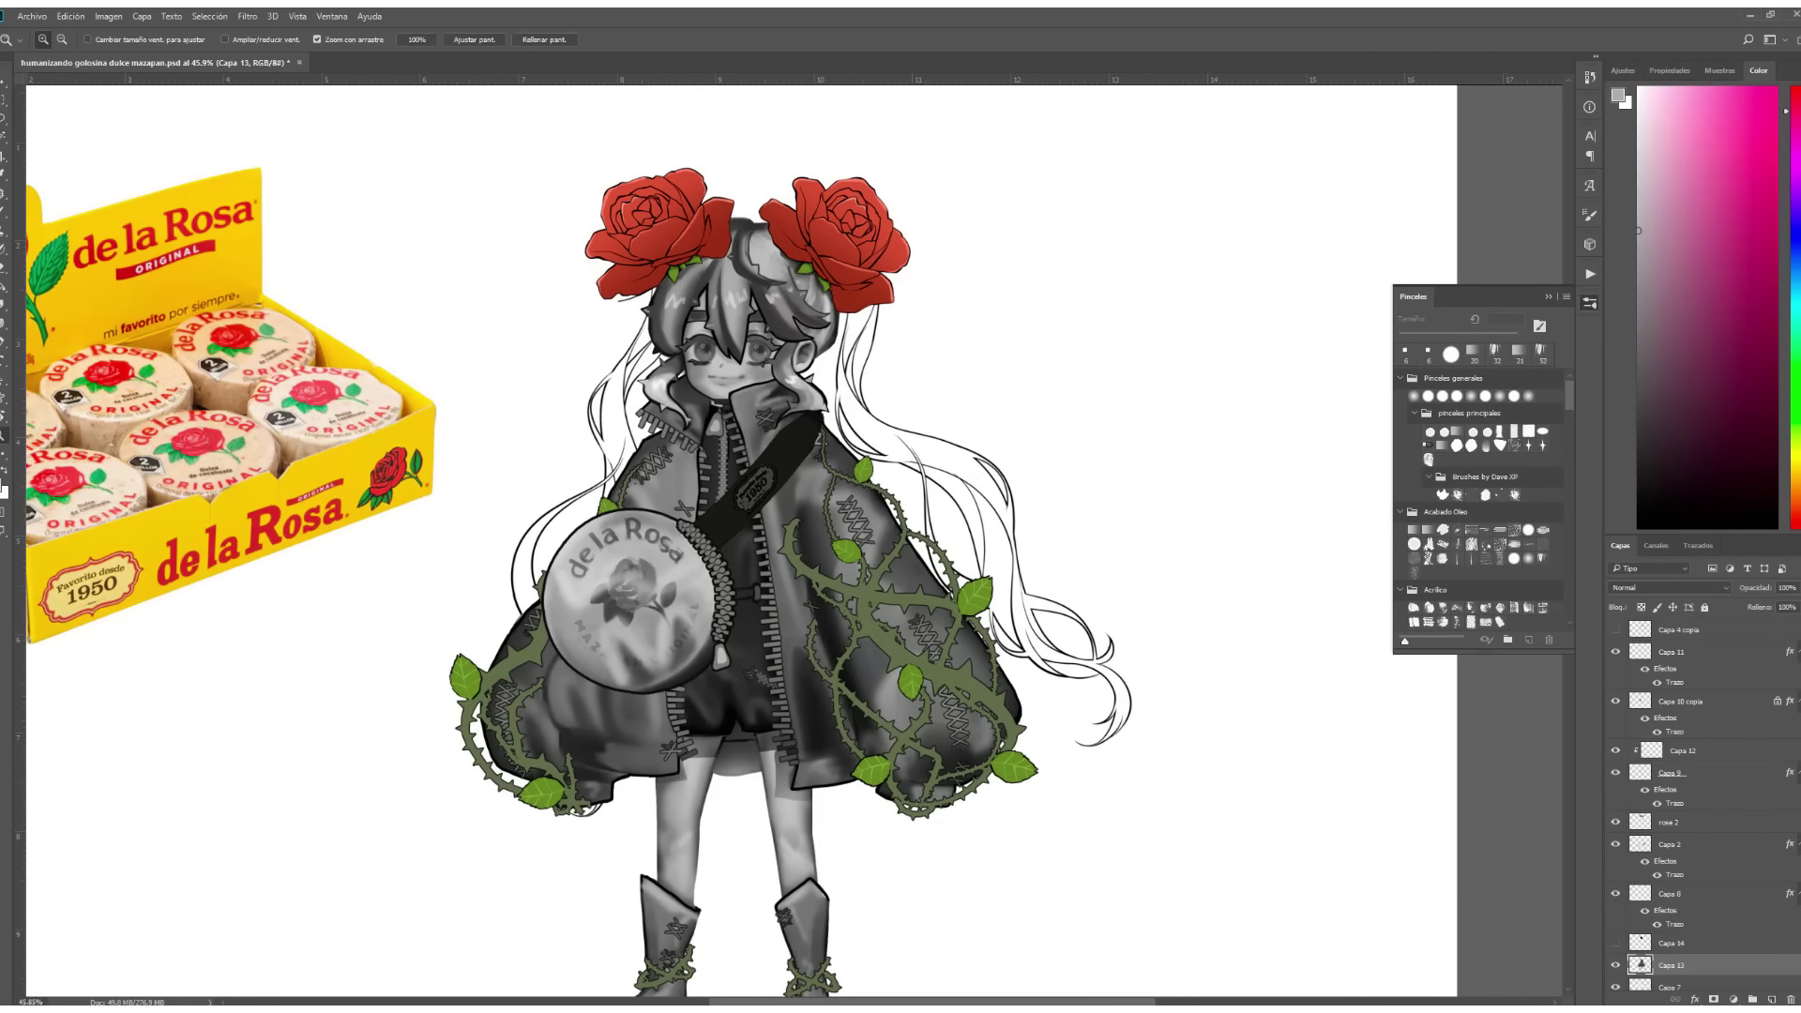
Add a clipped Multiply layer filled with dark shading over the hair.
ctrl+click(1772, 1000)
right_click(1669, 890)
key(g)
alt+click(847, 340)
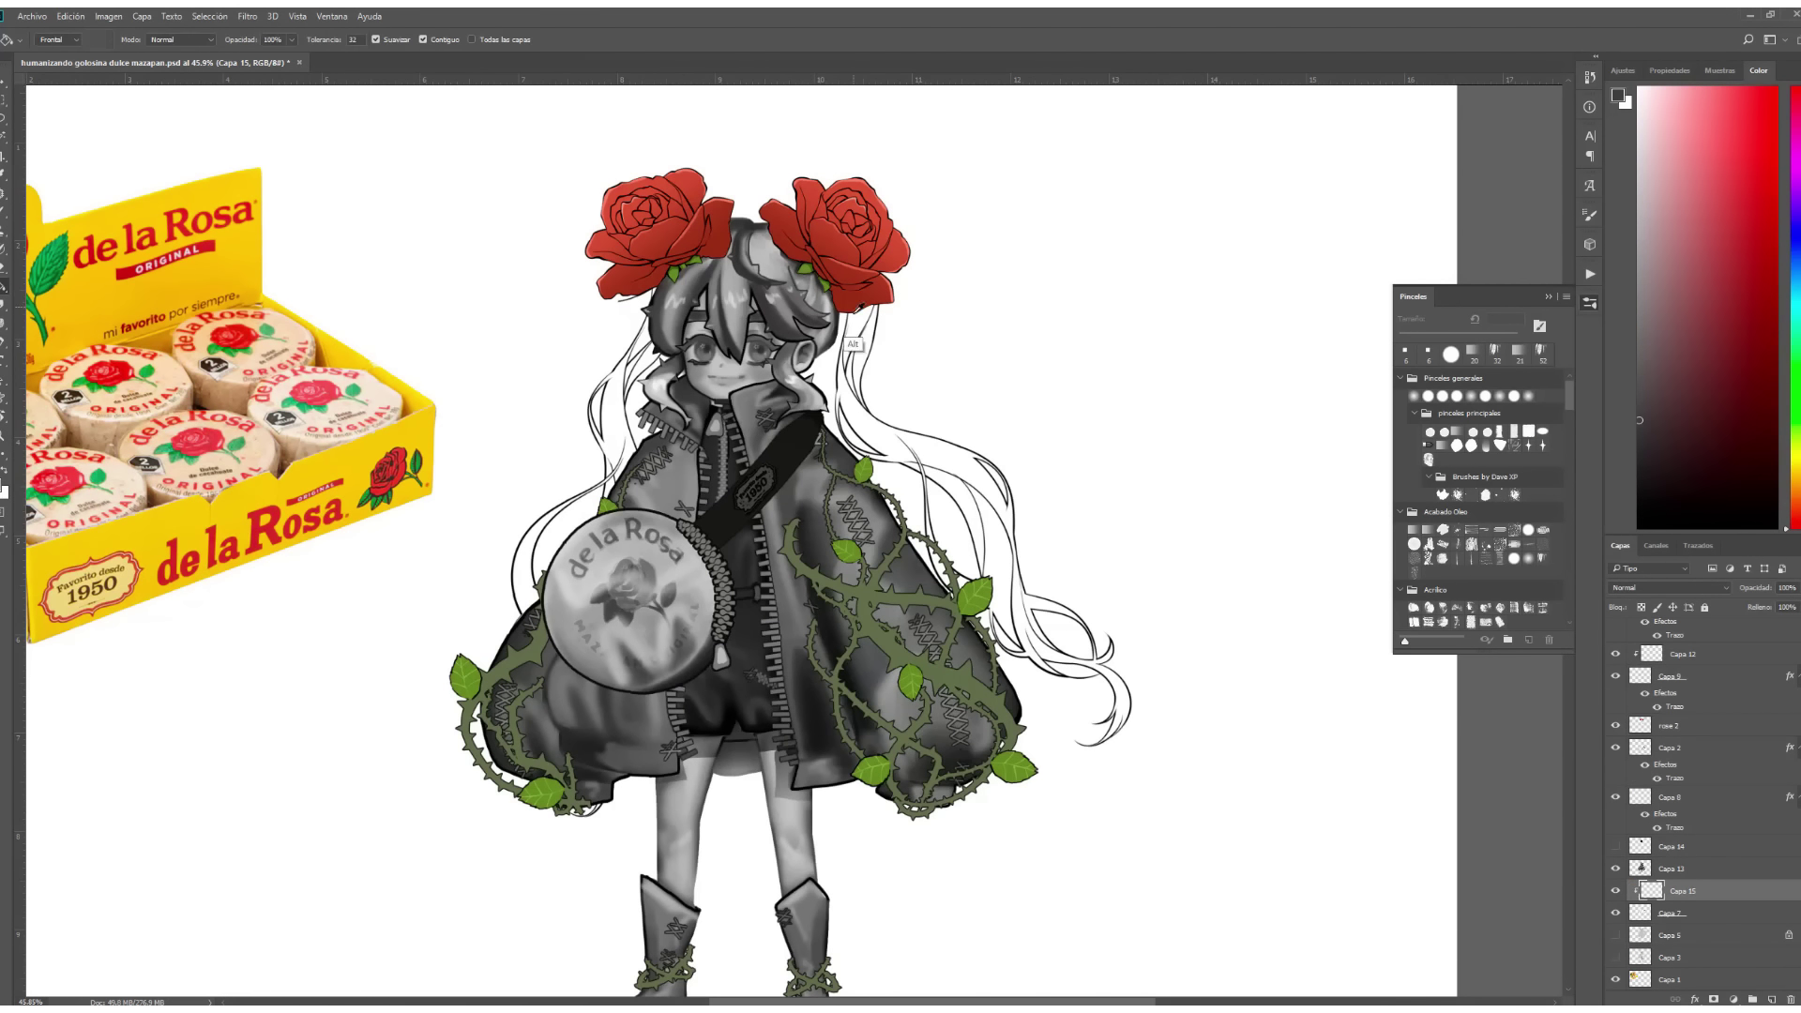
key(z)
drag(847, 339, 826, 340)
click(1670, 587)
click(1651, 623)
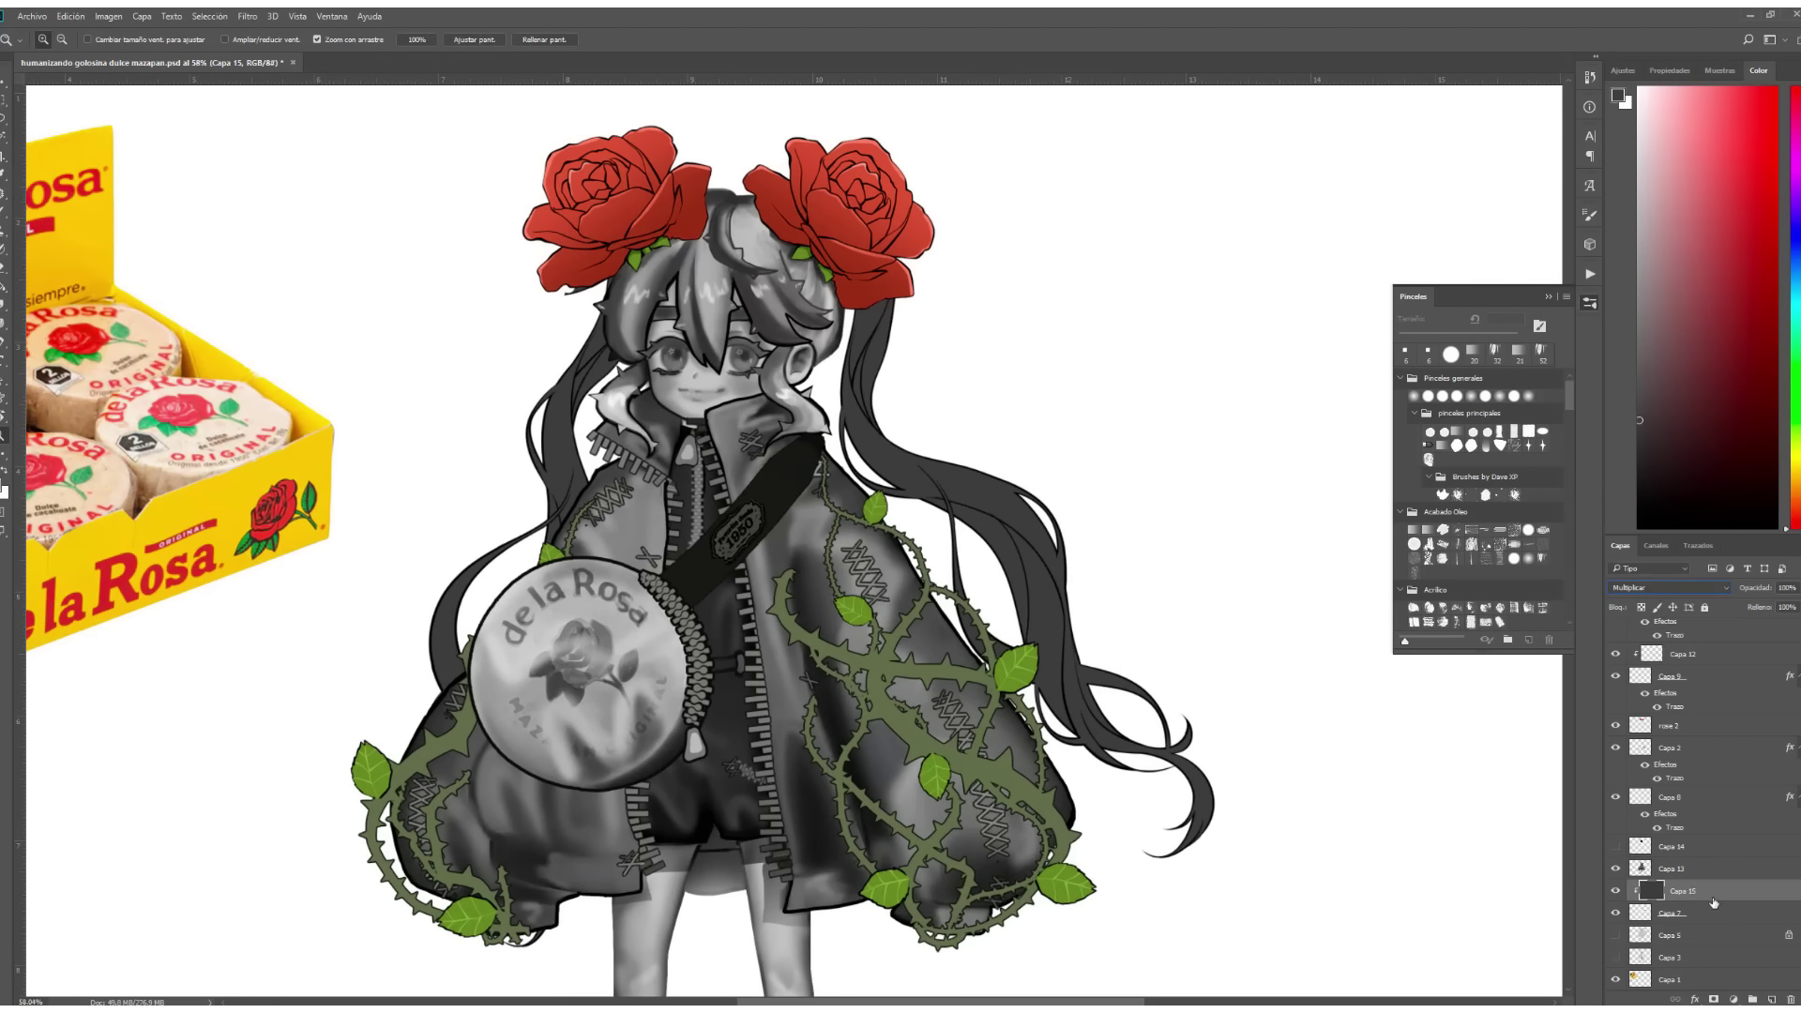
Blend the dark shading into the pigtails with smaller Mixer Brush and Smudge strokes.
key(b)
drag(1172, 366, 985, 413)
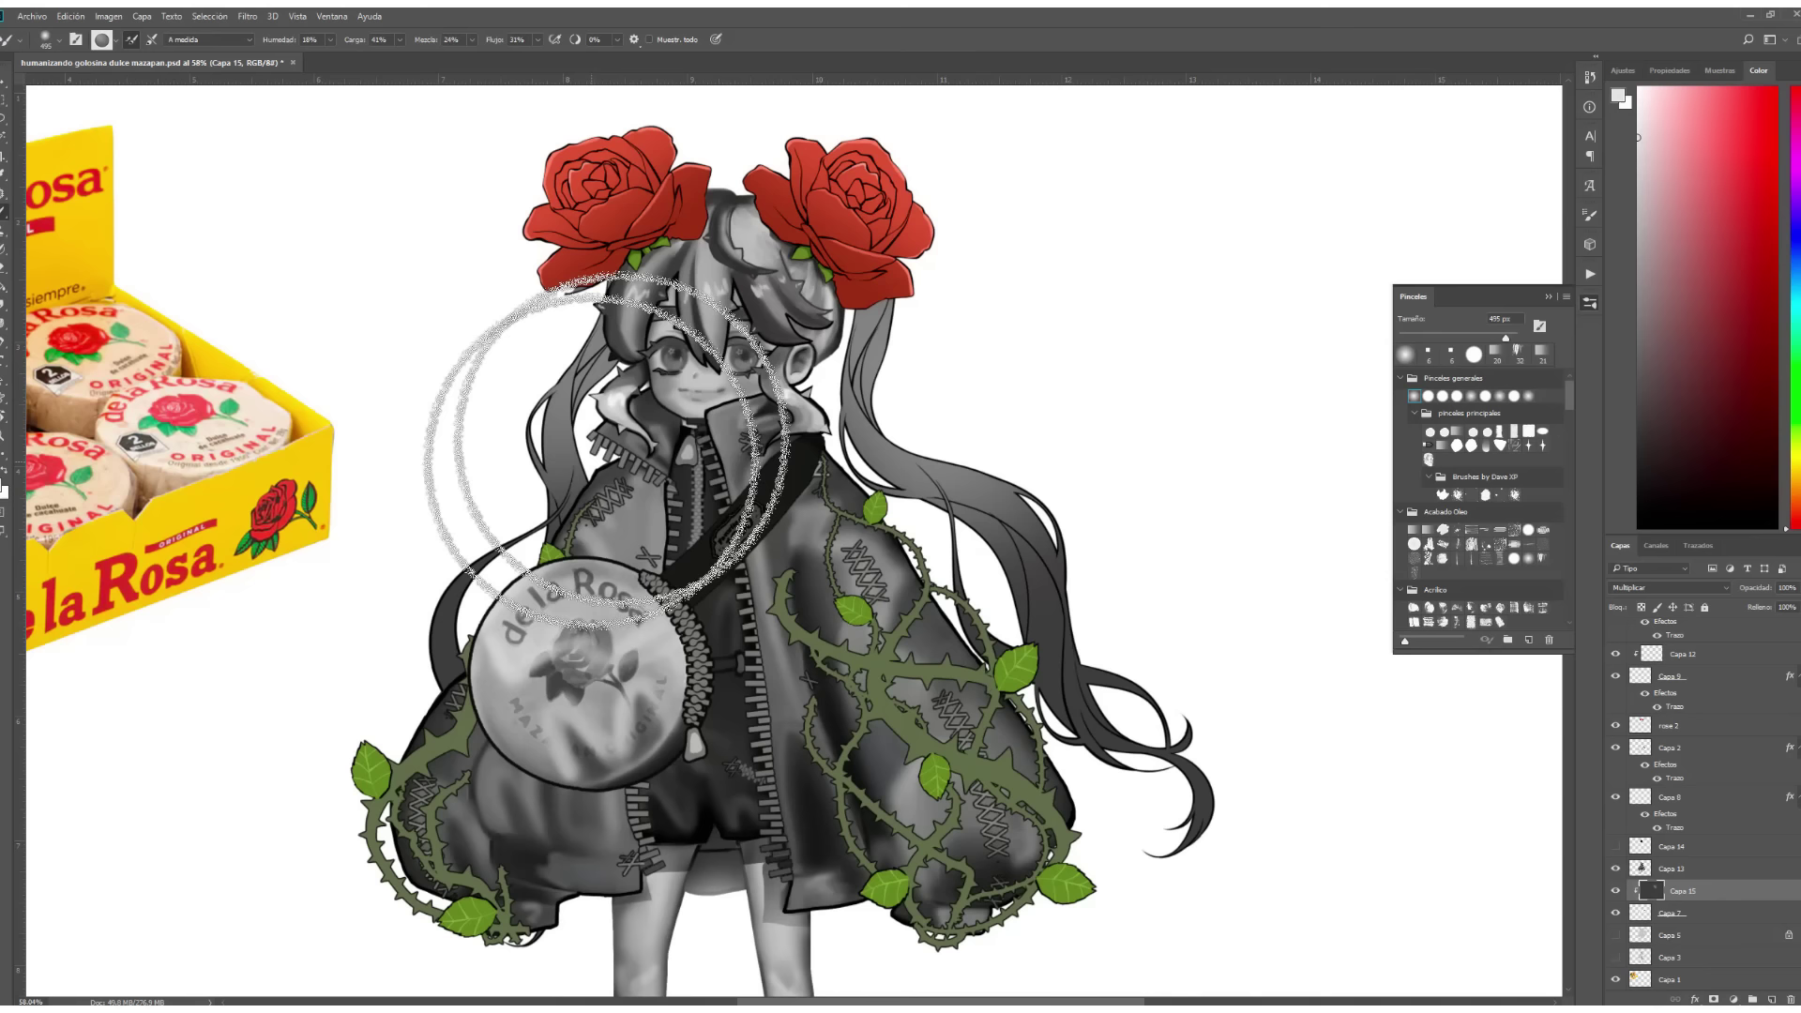
click(1422, 338)
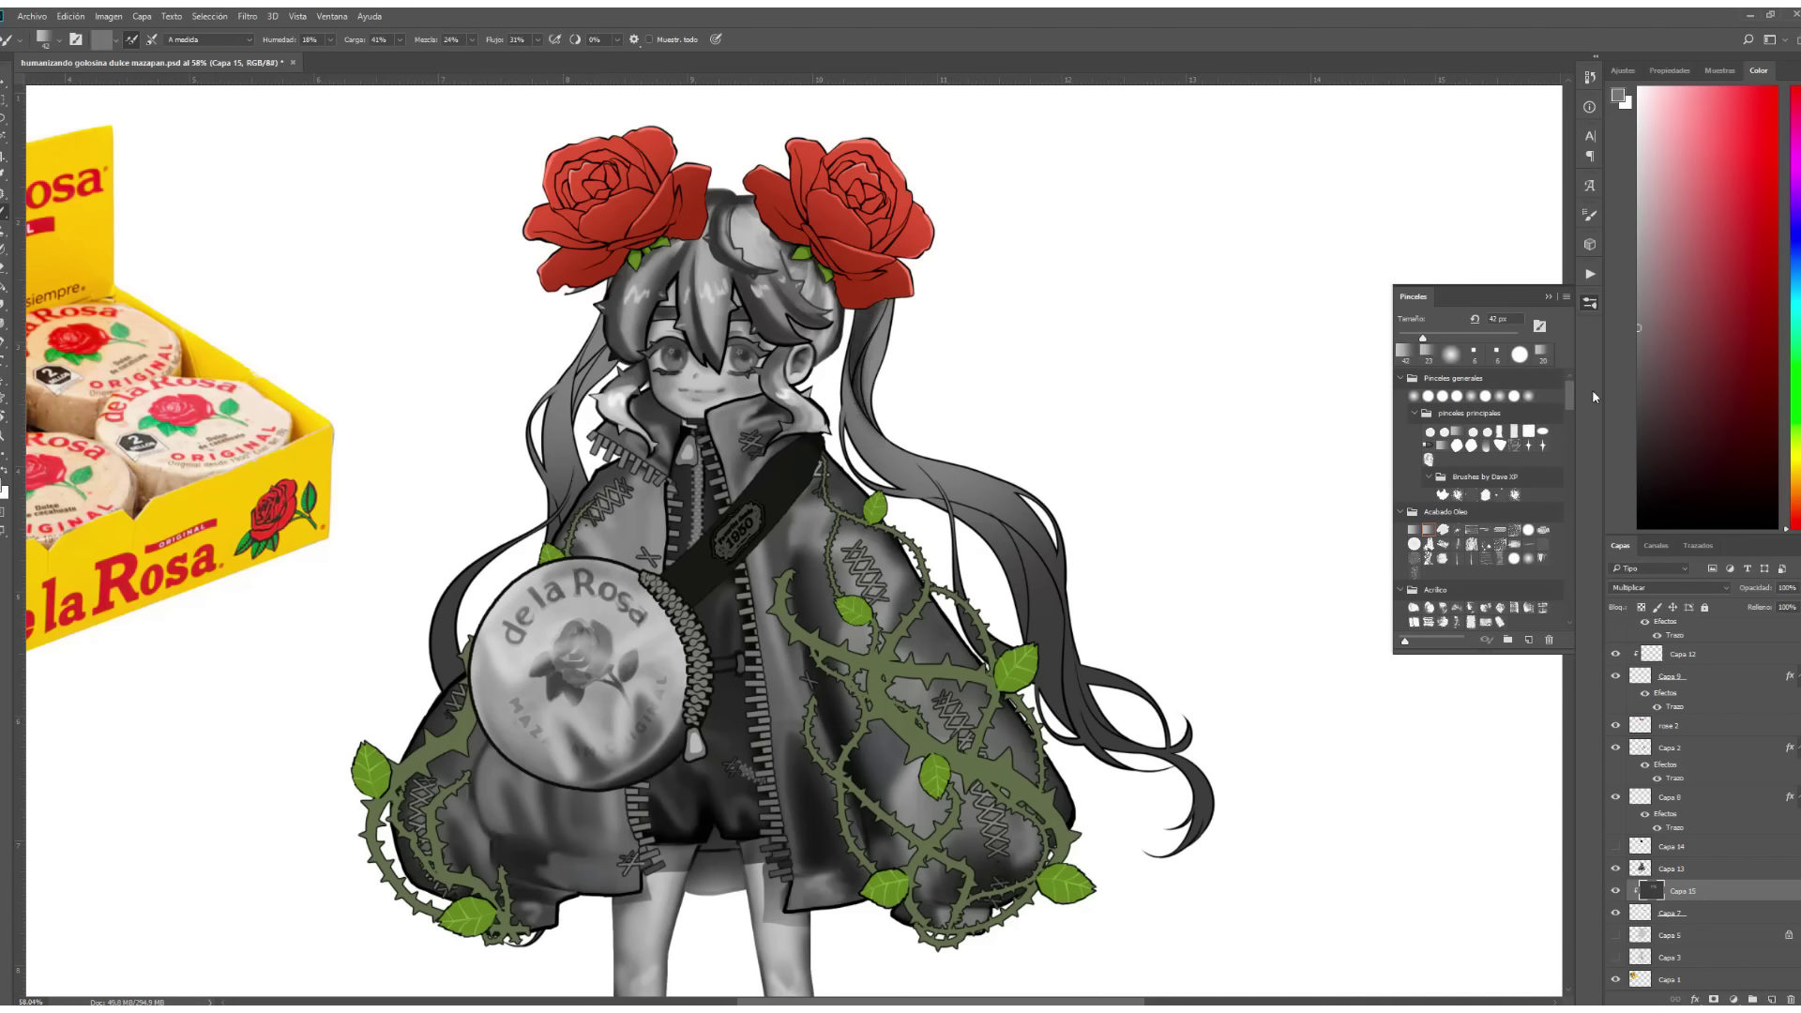
drag(896, 579, 983, 531)
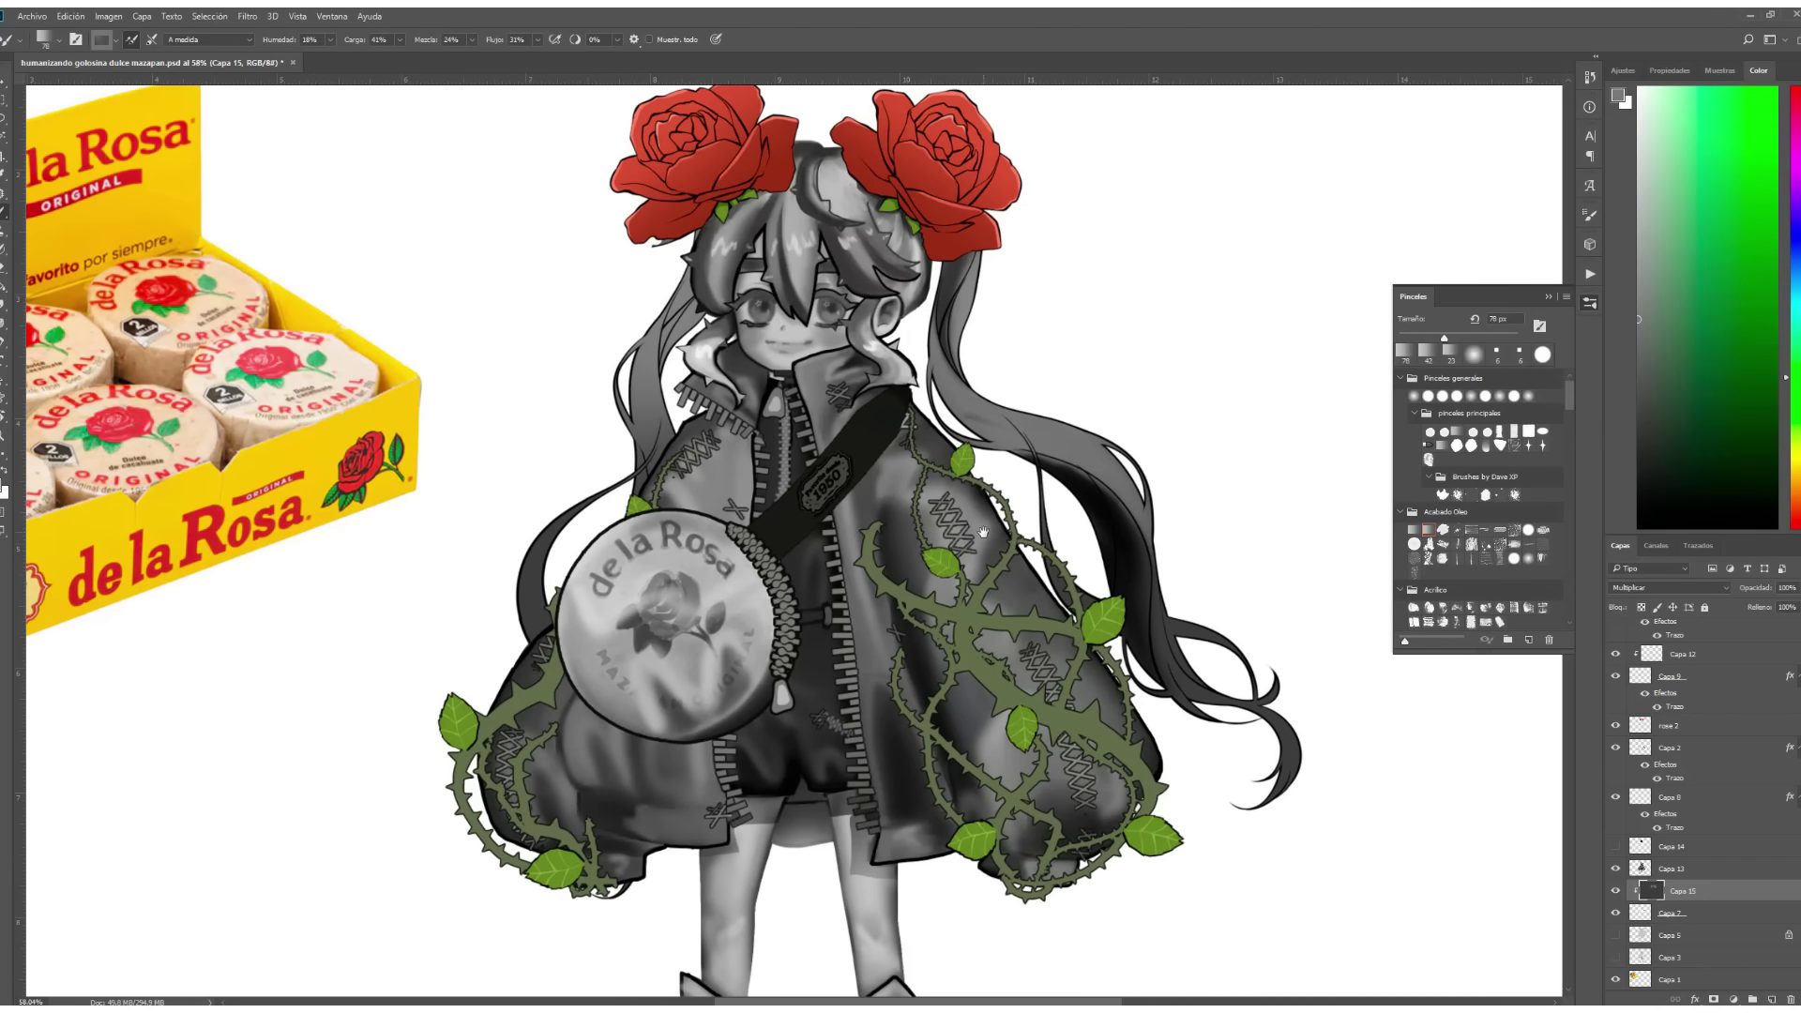
key(bracketleft)
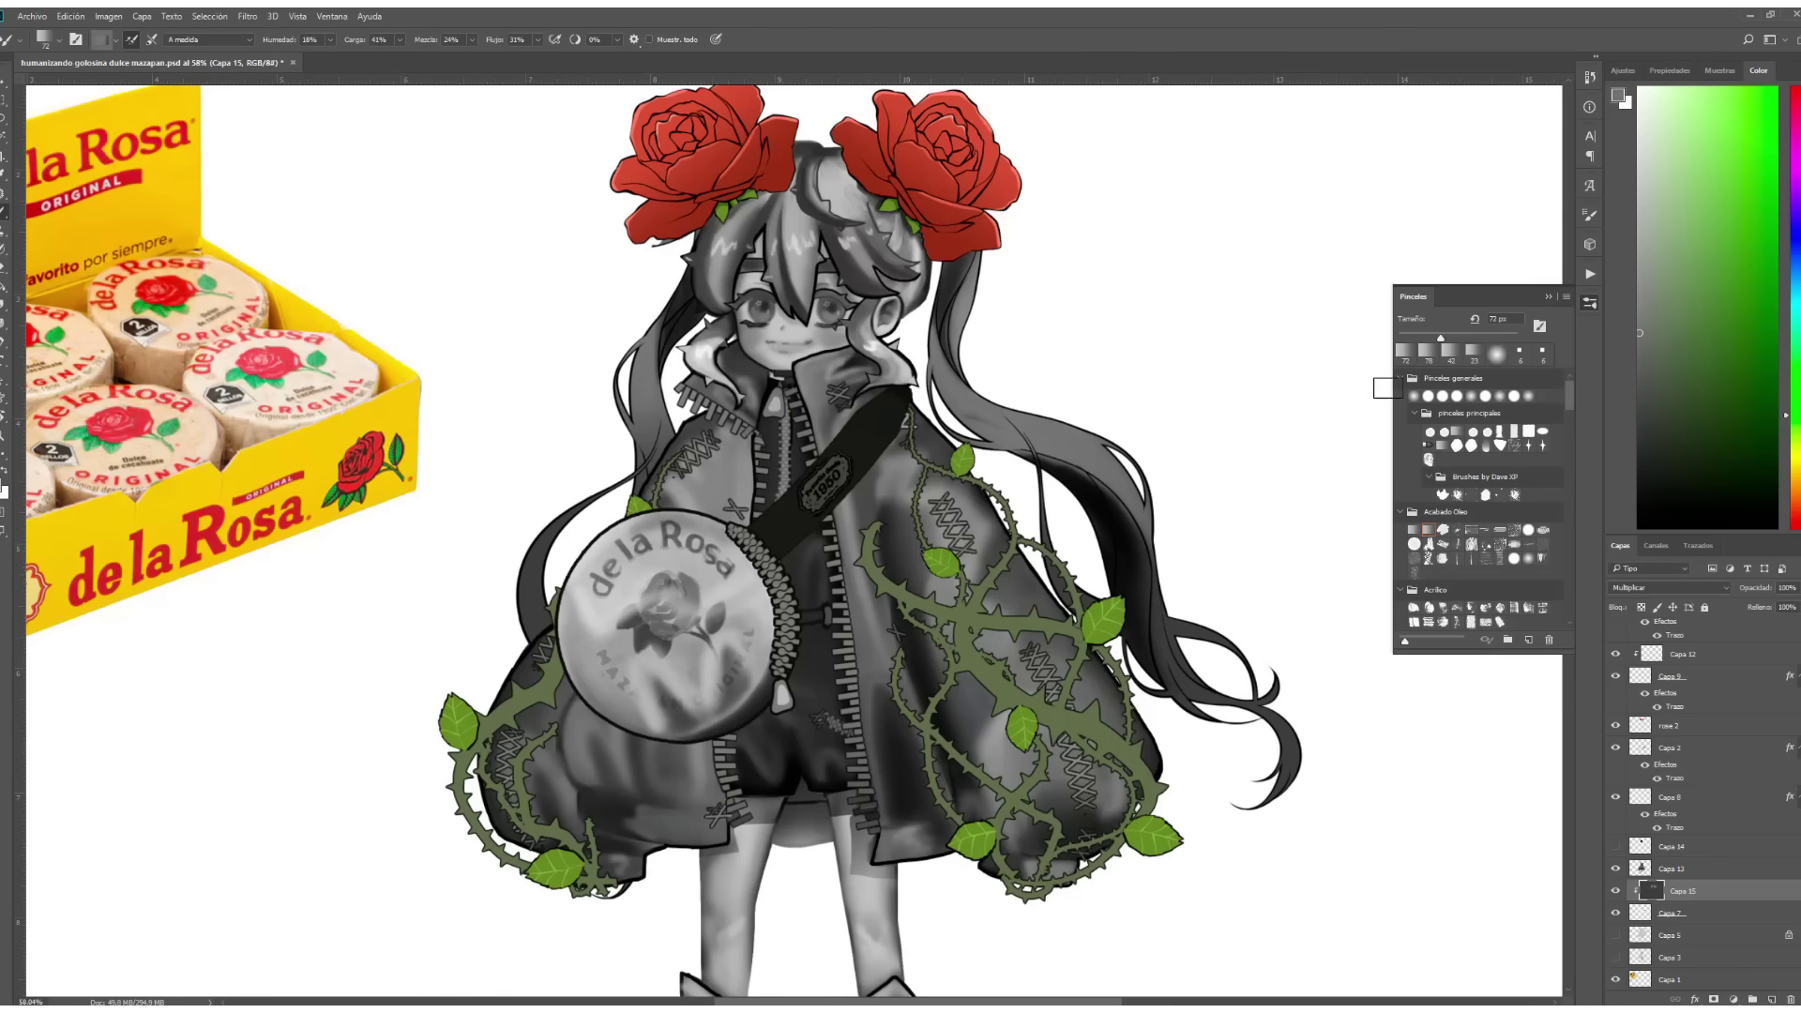
key(r)
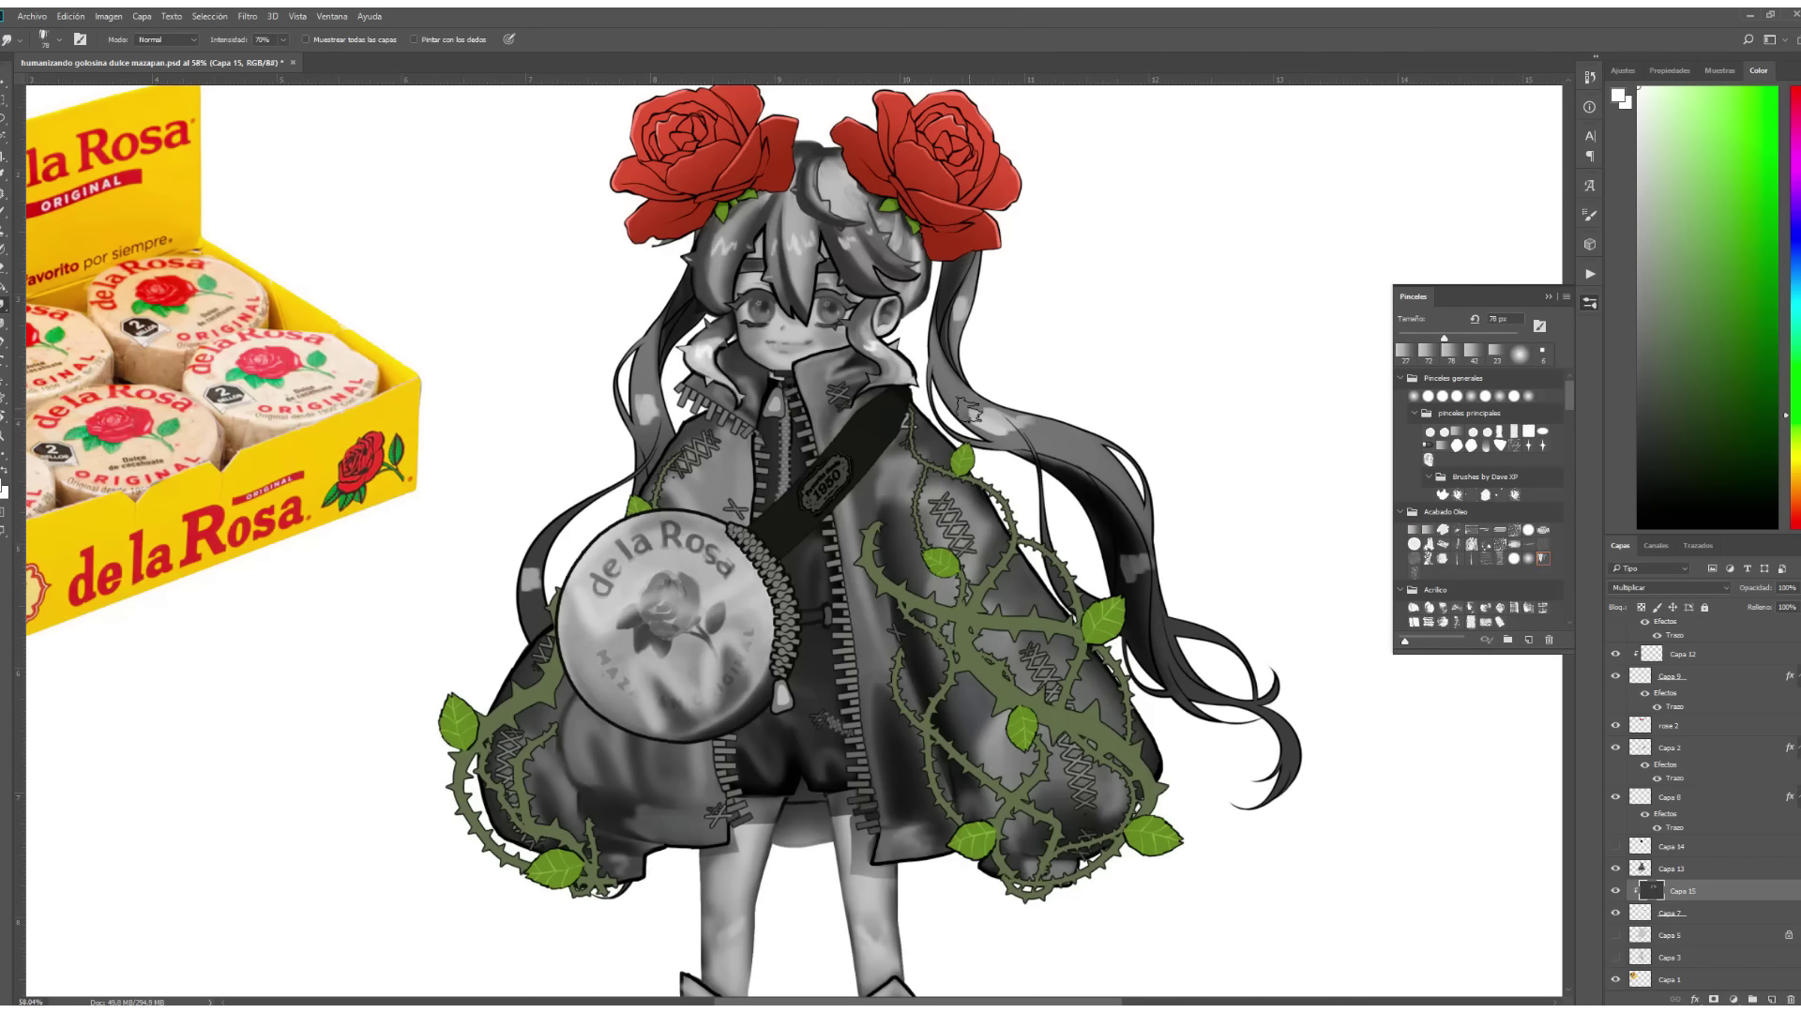
key(z)
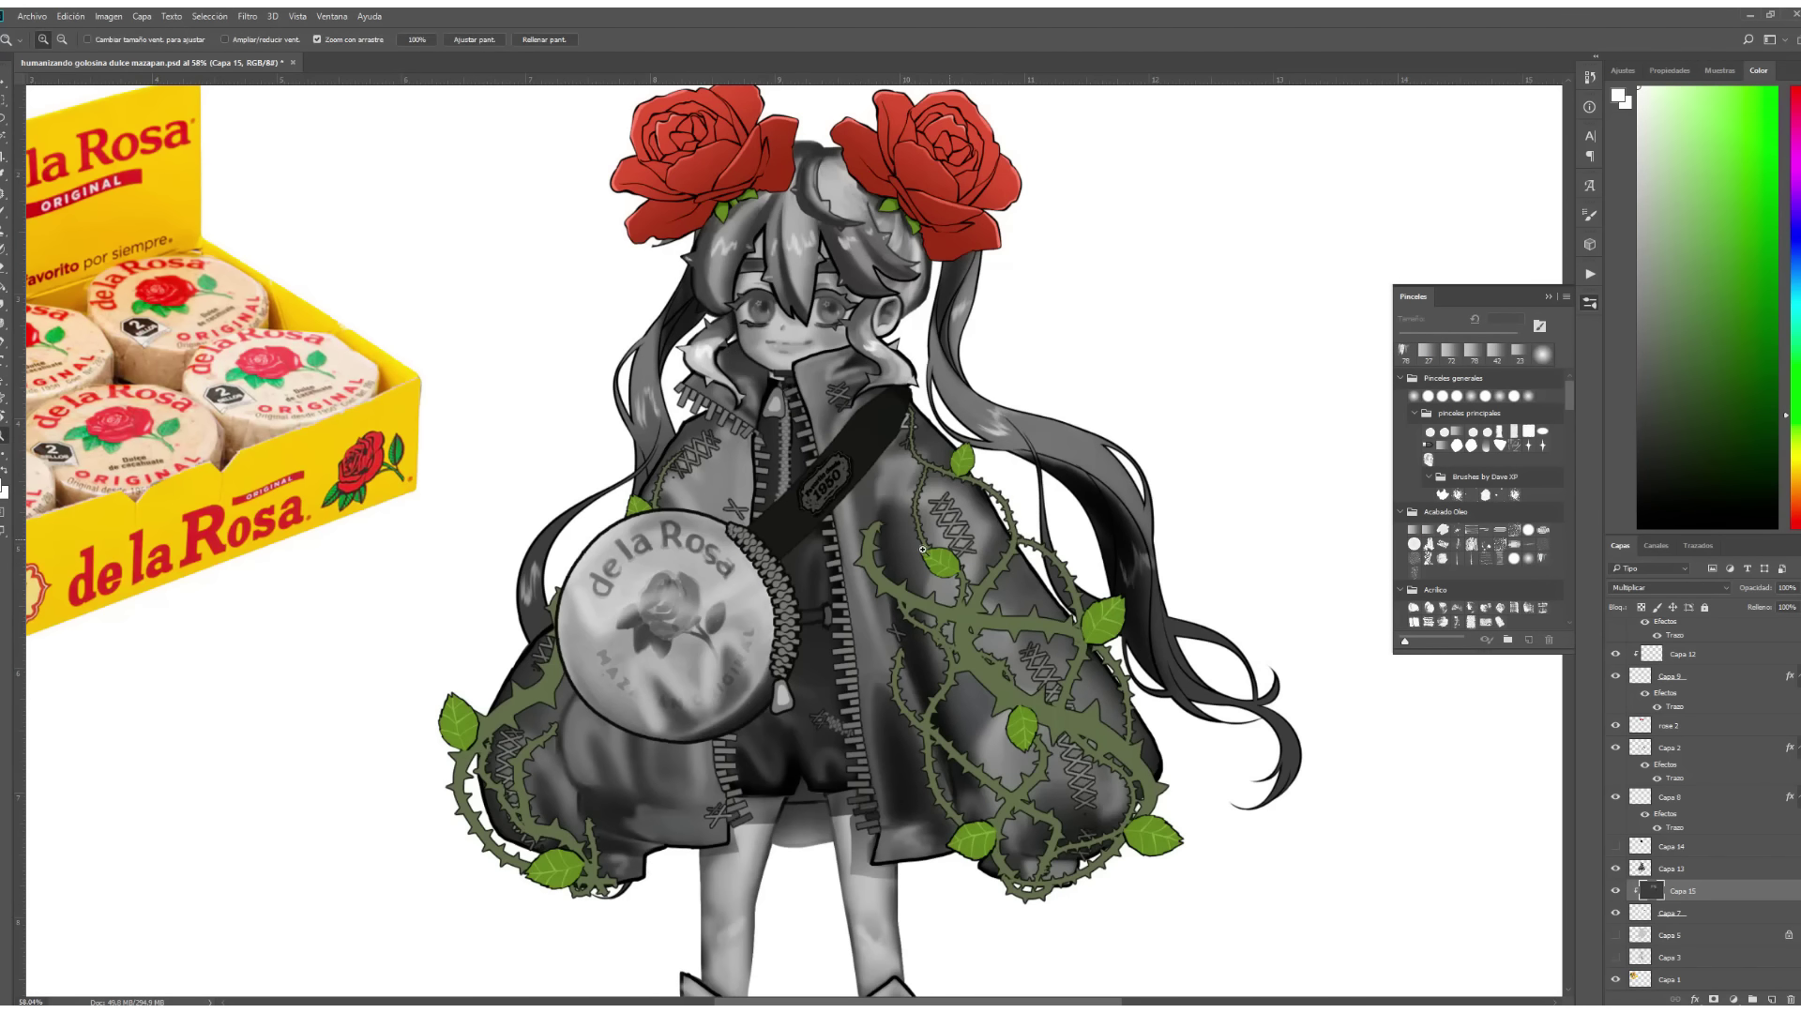
drag(923, 549, 604, 234)
drag(1669, 749, 1674, 864)
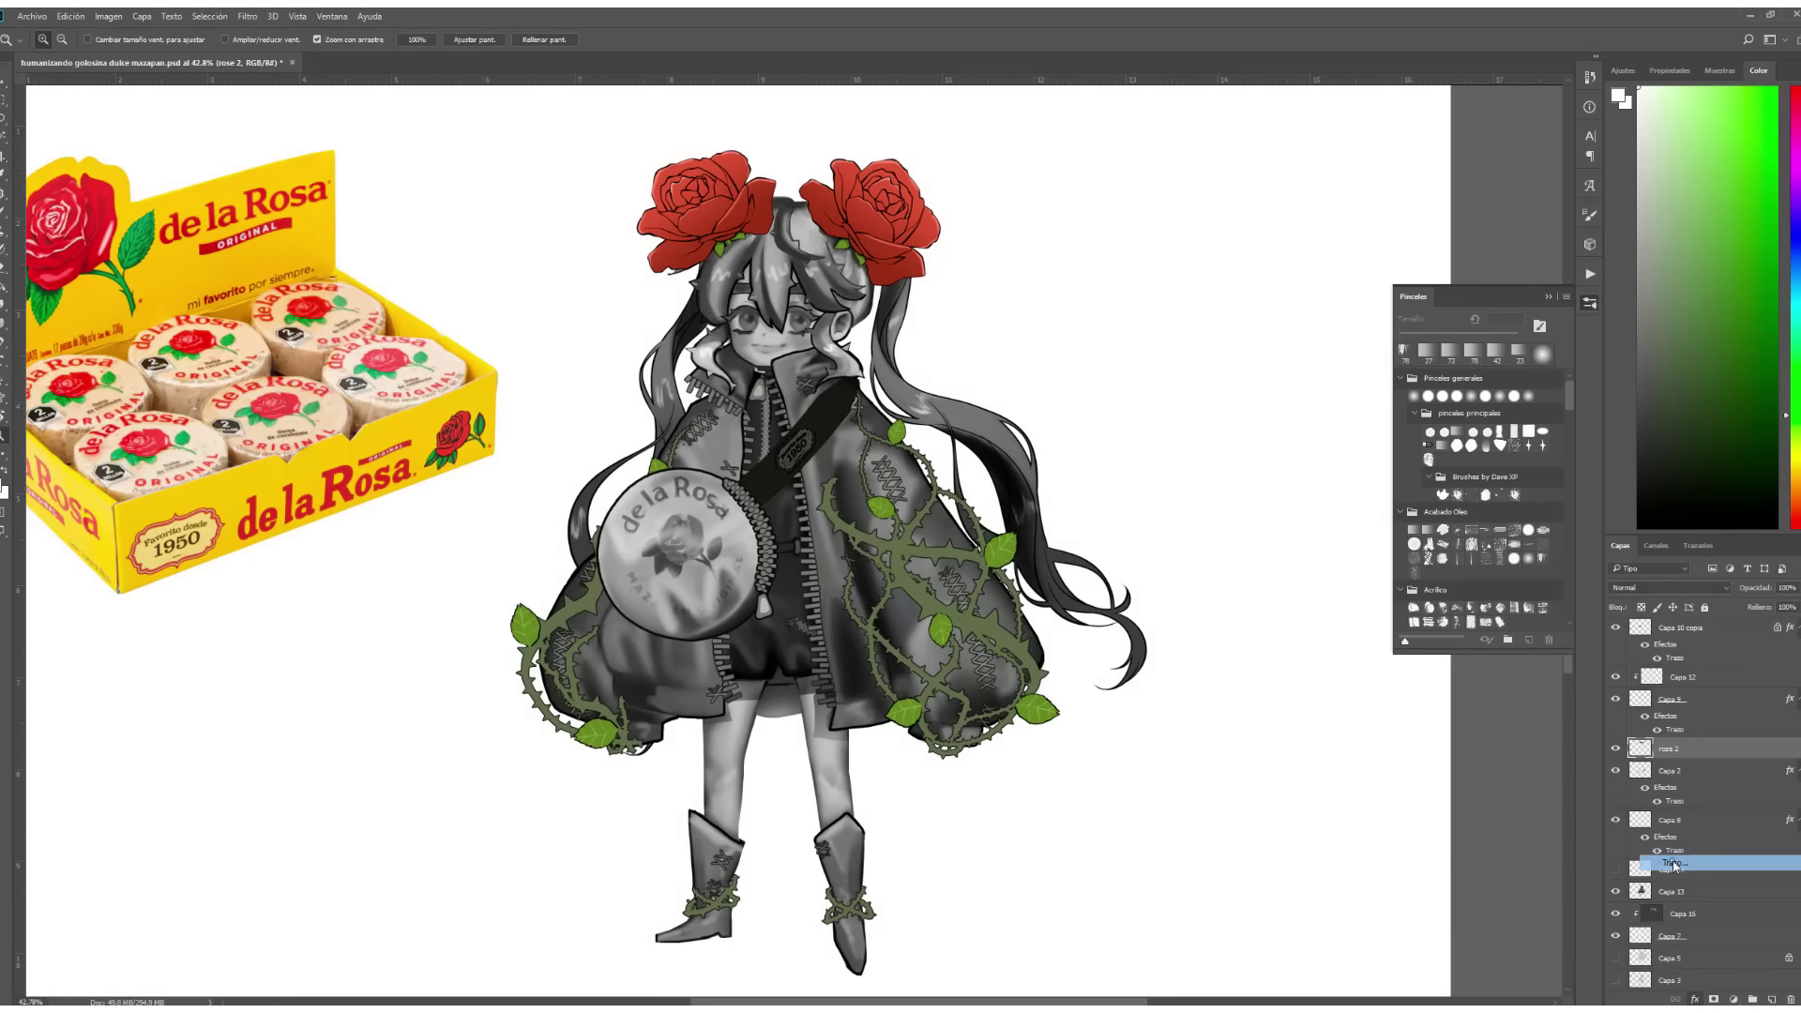
key(Escape)
click(1616, 749)
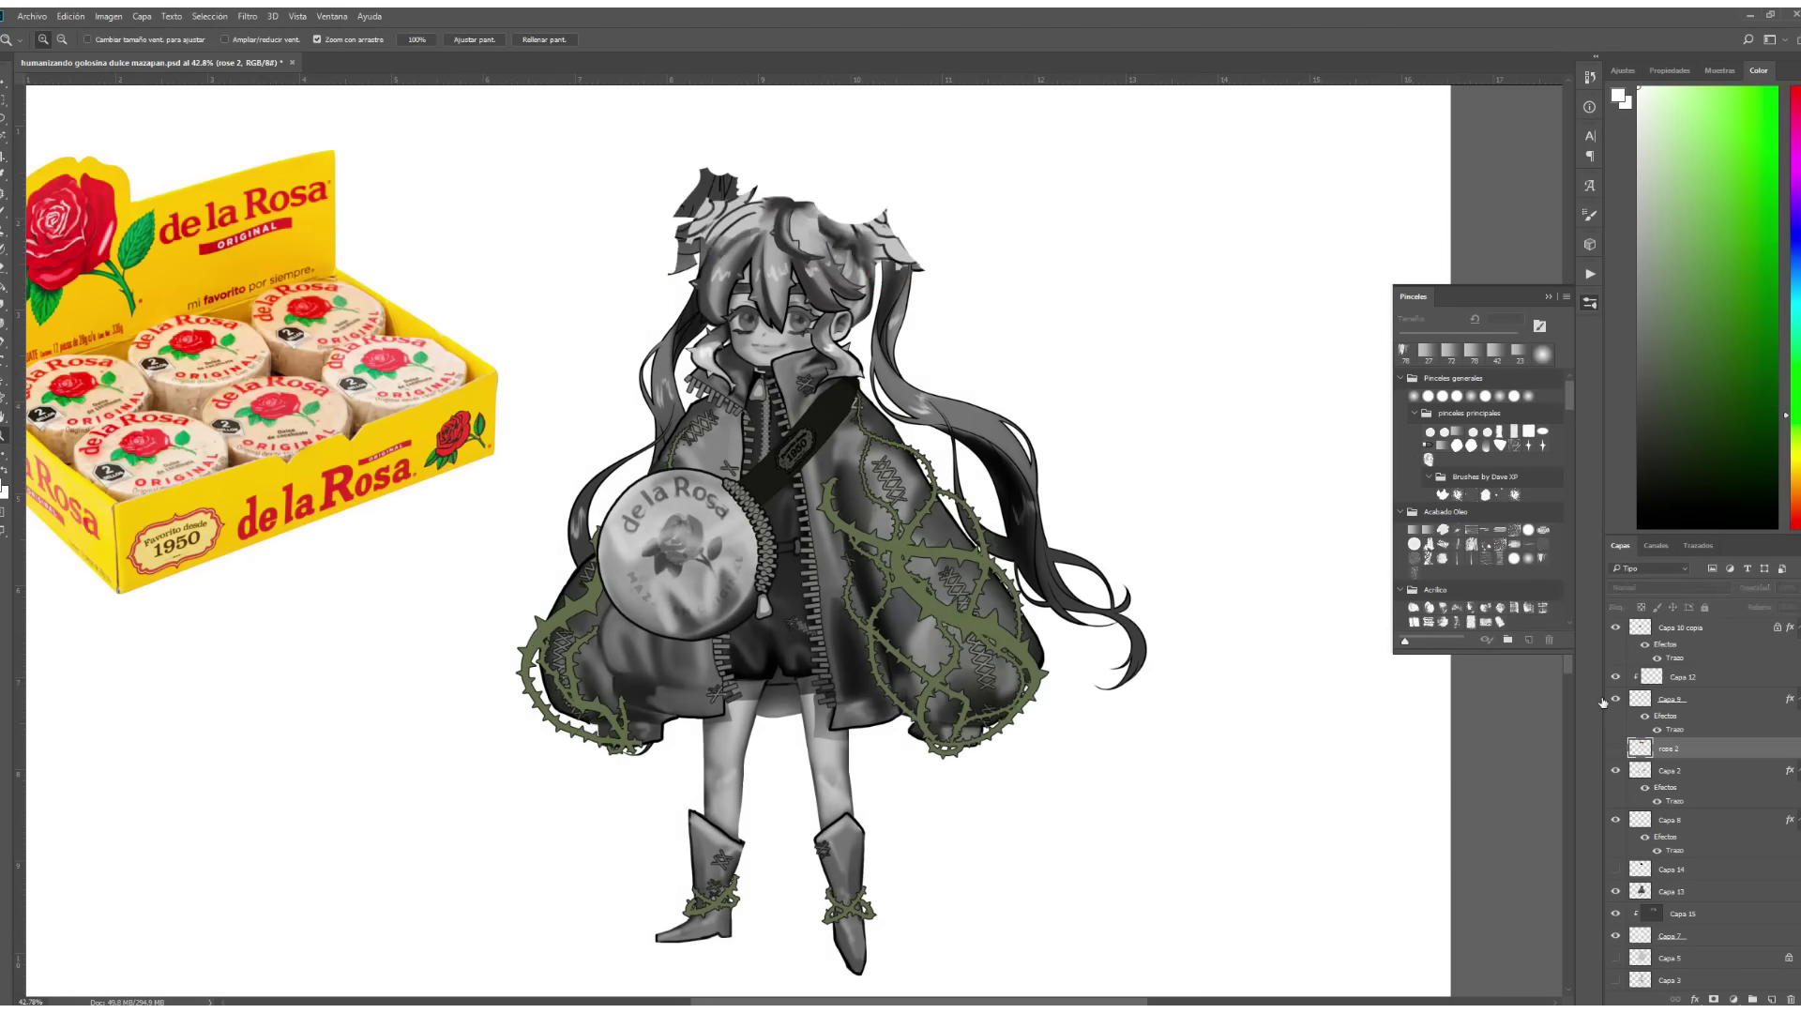
click(247, 16)
click(281, 98)
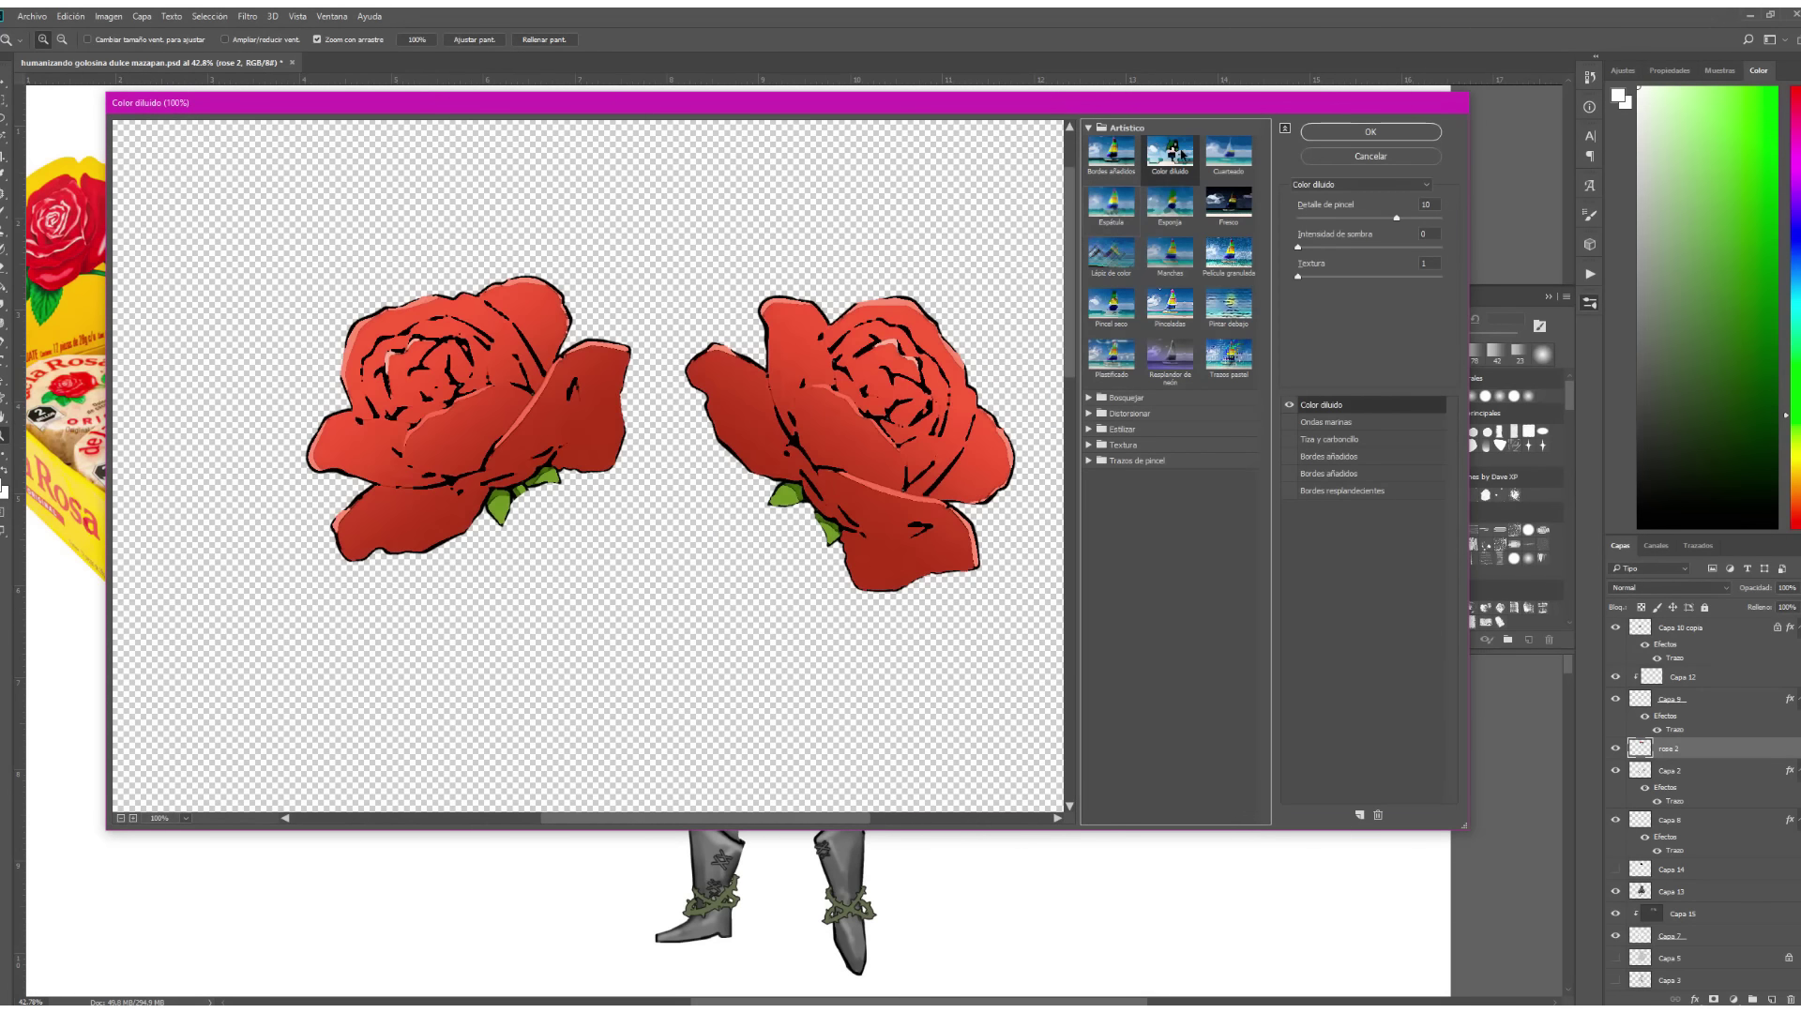
click(1093, 397)
click(1229, 427)
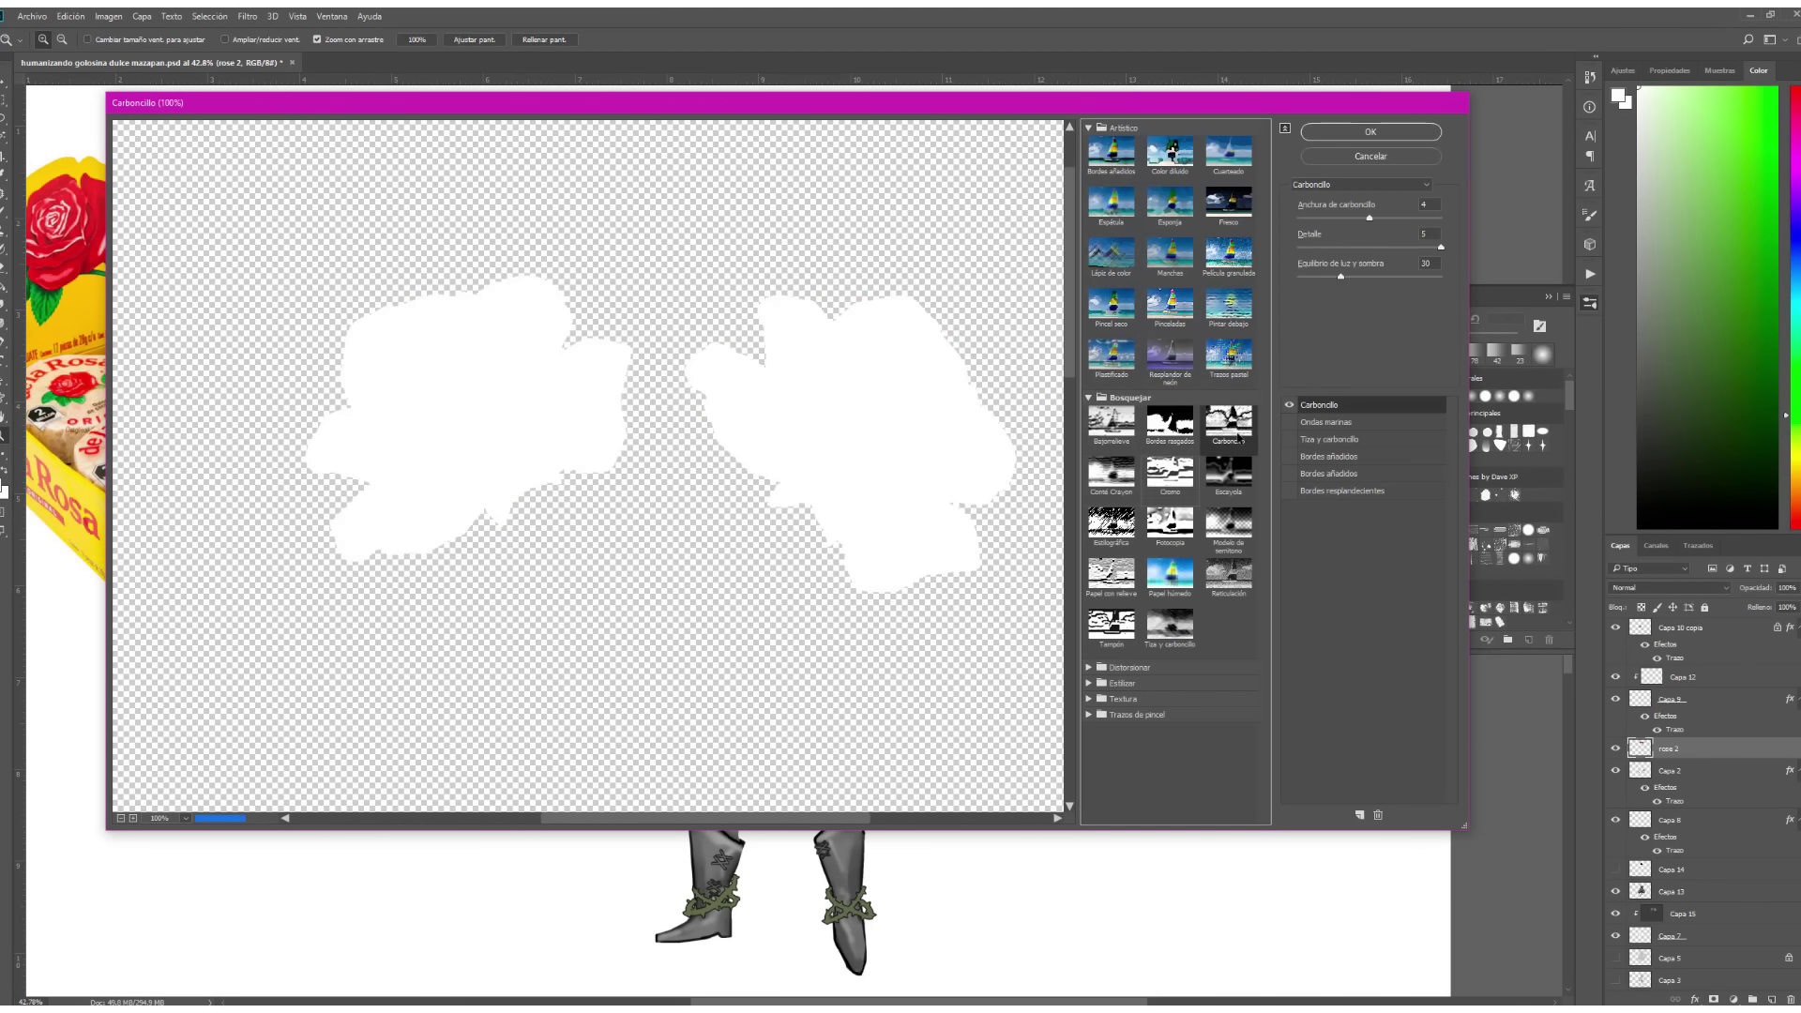
click(1112, 202)
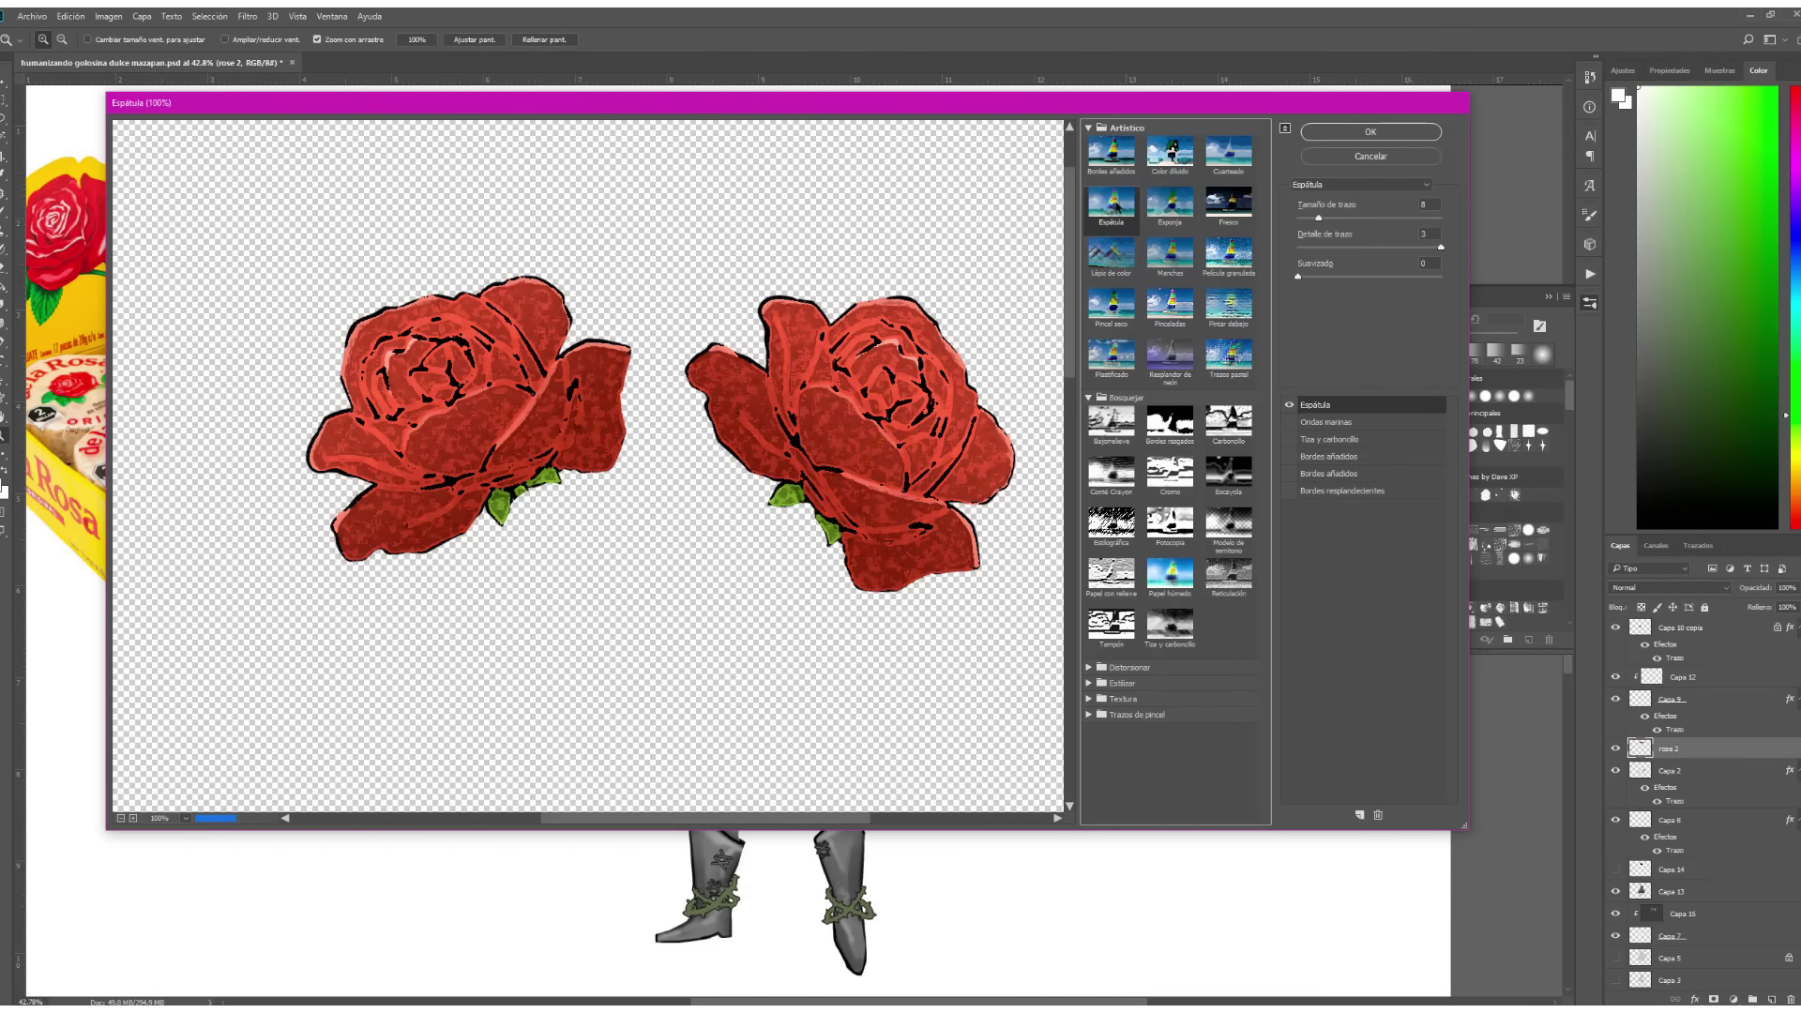
Close the filter gallery and merge the hair shading into the Capa 7 layer.
key(Return)
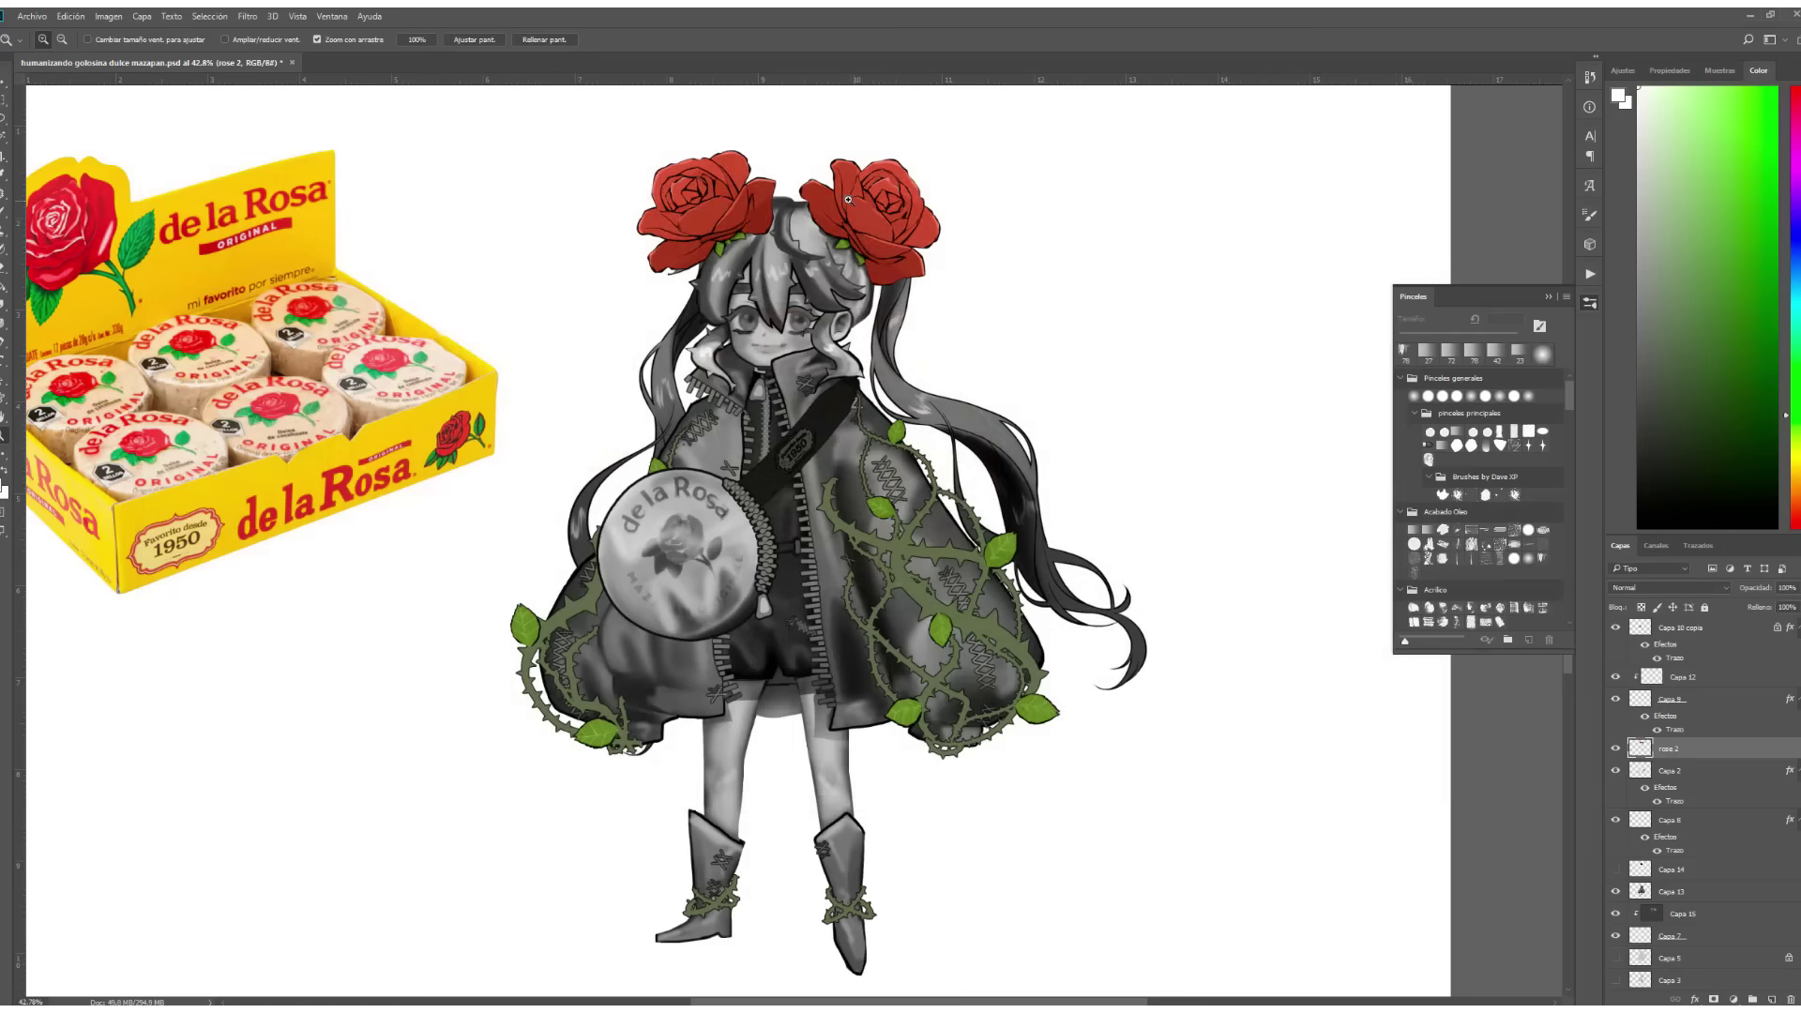
scroll(848, 200, up, 3)
scroll(917, 250, down, 4)
scroll(994, 319, up, 3)
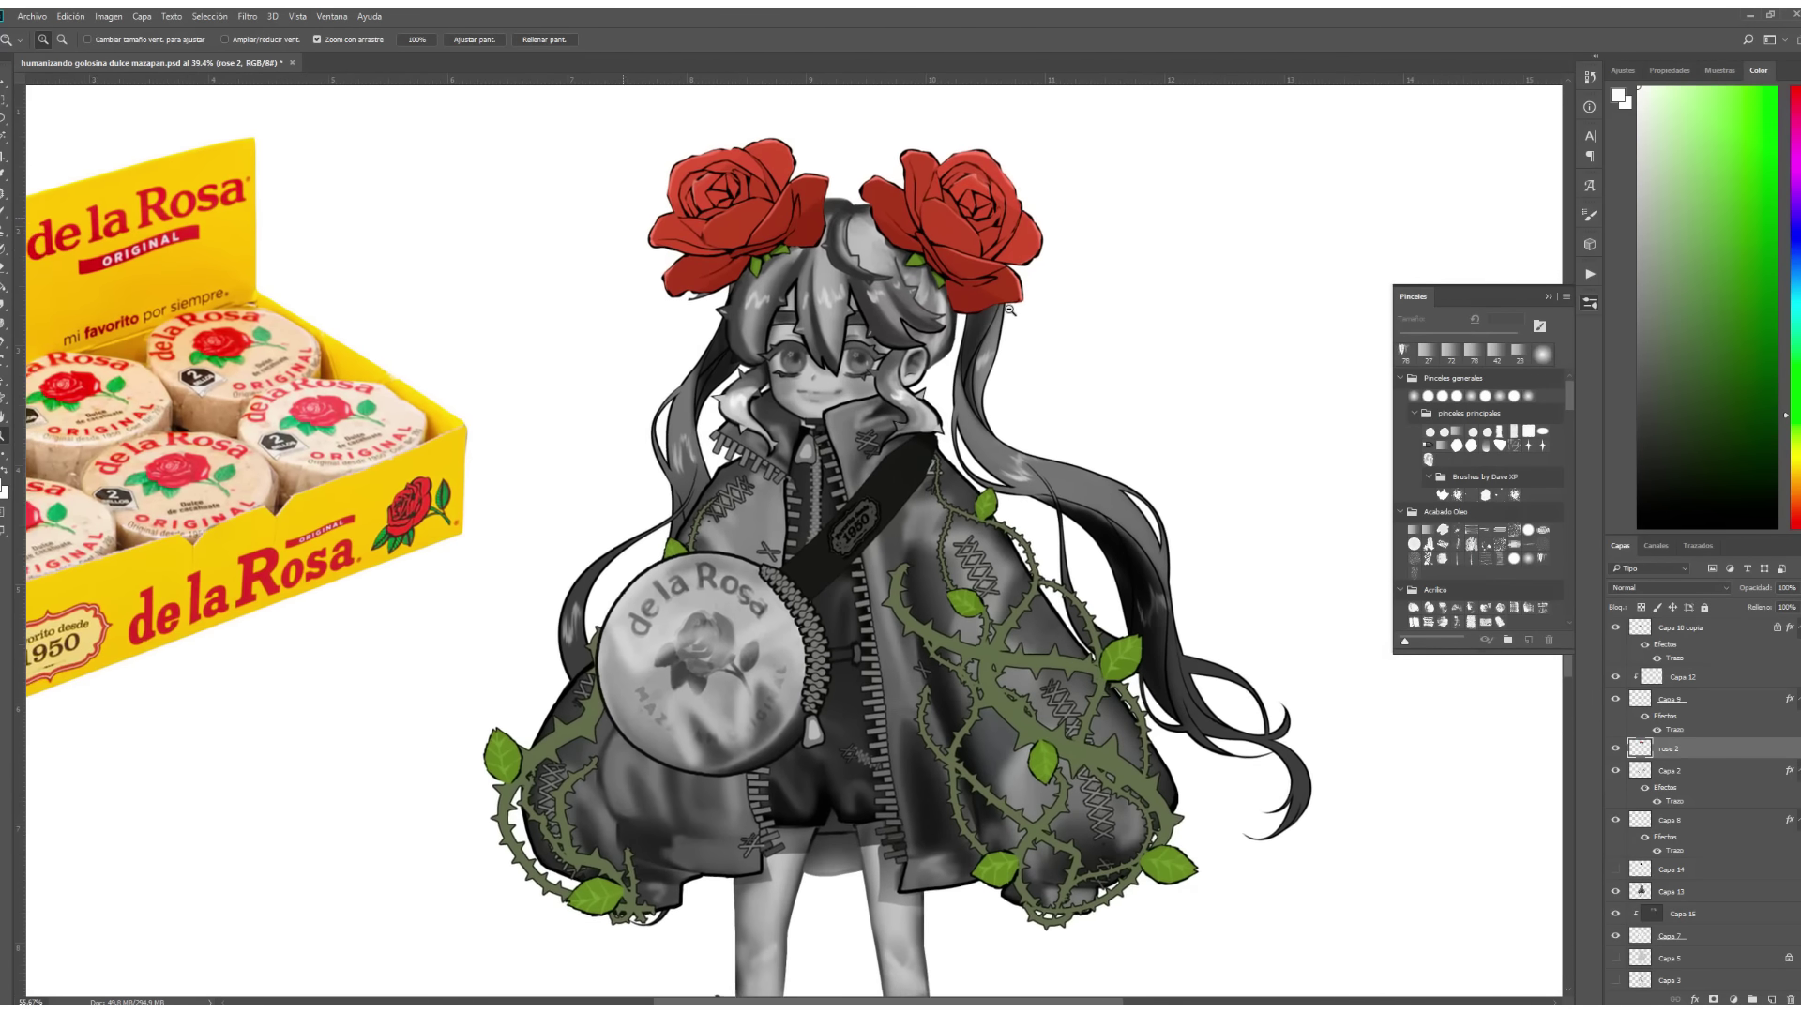
scroll(1010, 310, up, 2)
click(1672, 935)
key(b)
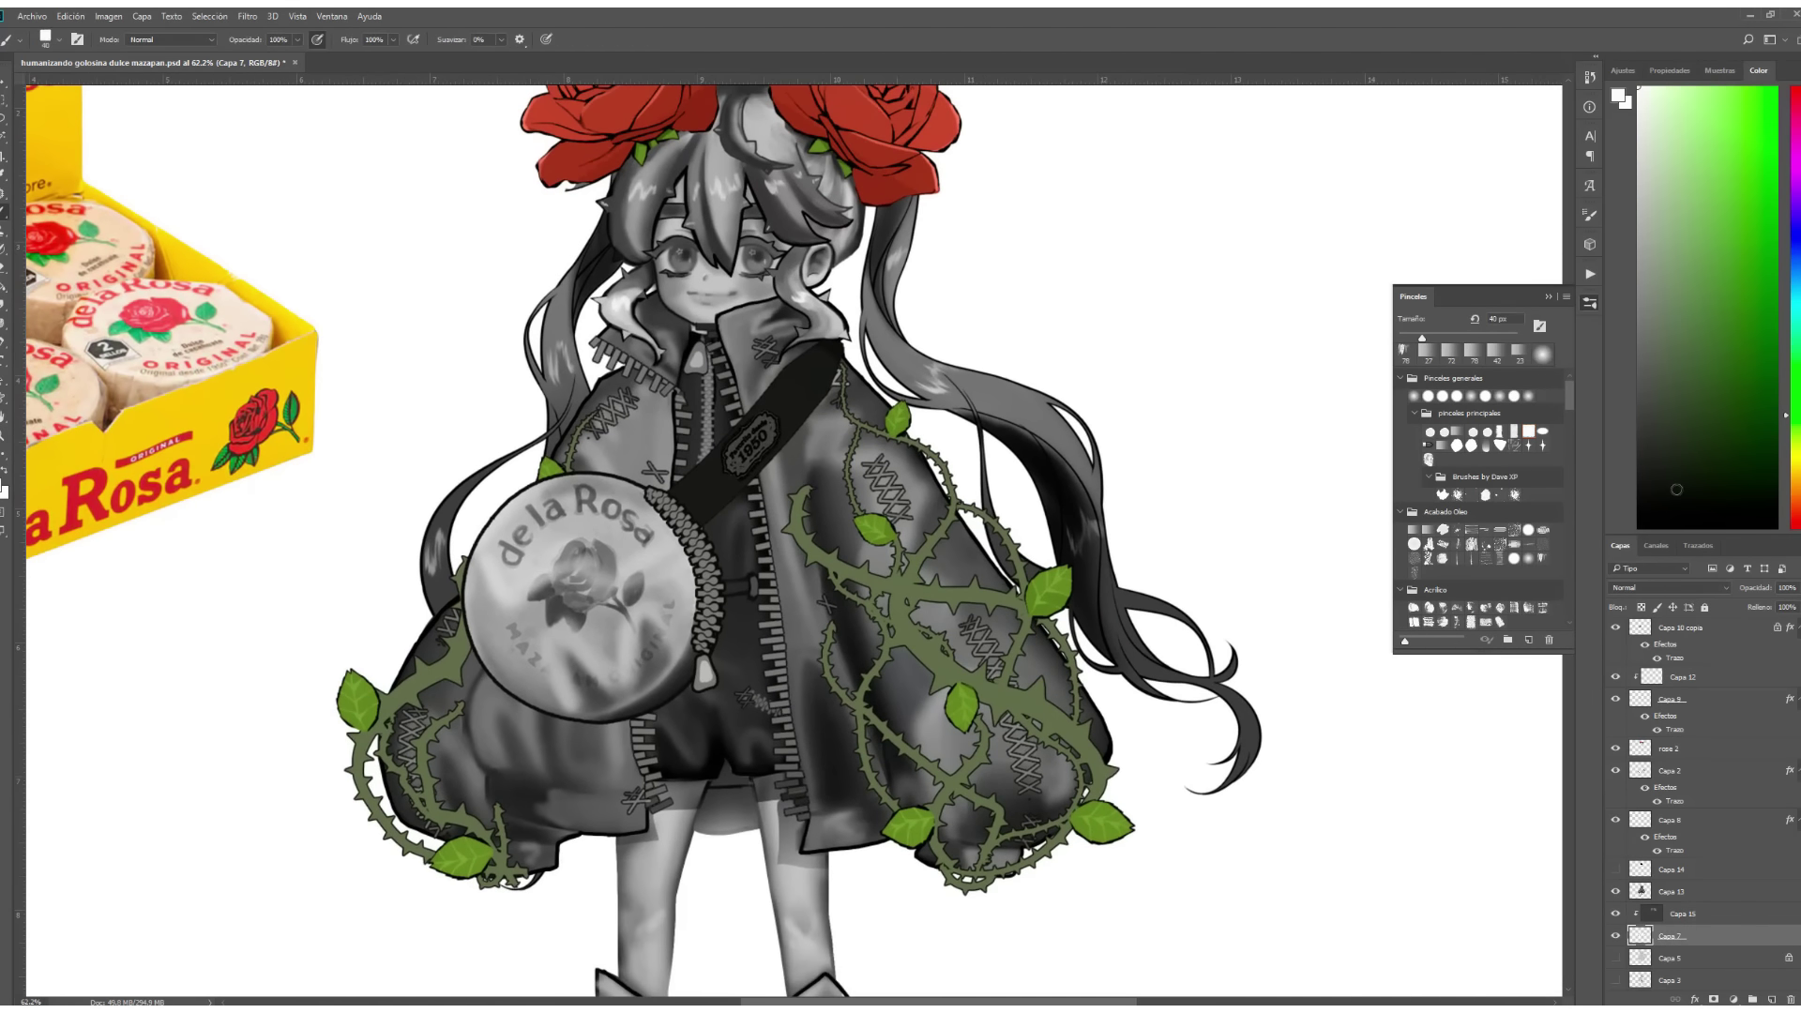
key(bracketleft)
key(bracketleft)
key(bracketleft)
alt+click(504, 298)
scroll(503, 298, down, 2)
scroll(503, 298, up, 4)
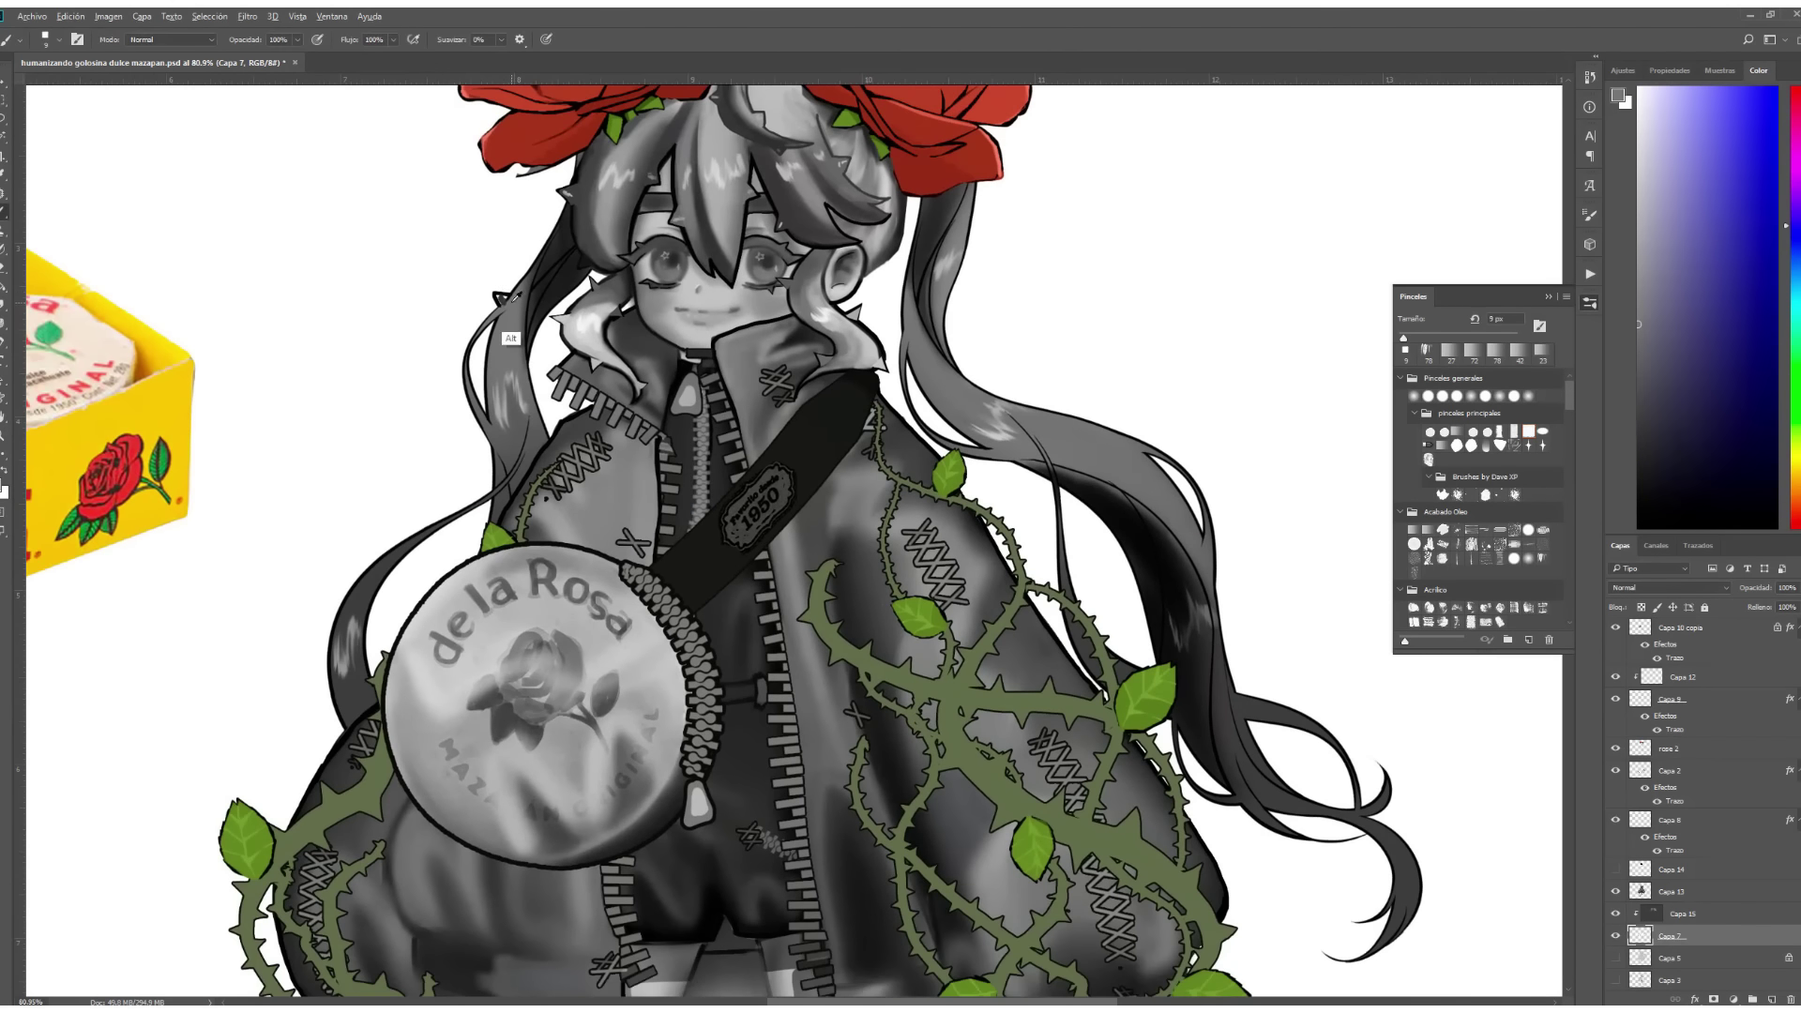
key(ctrl+e)
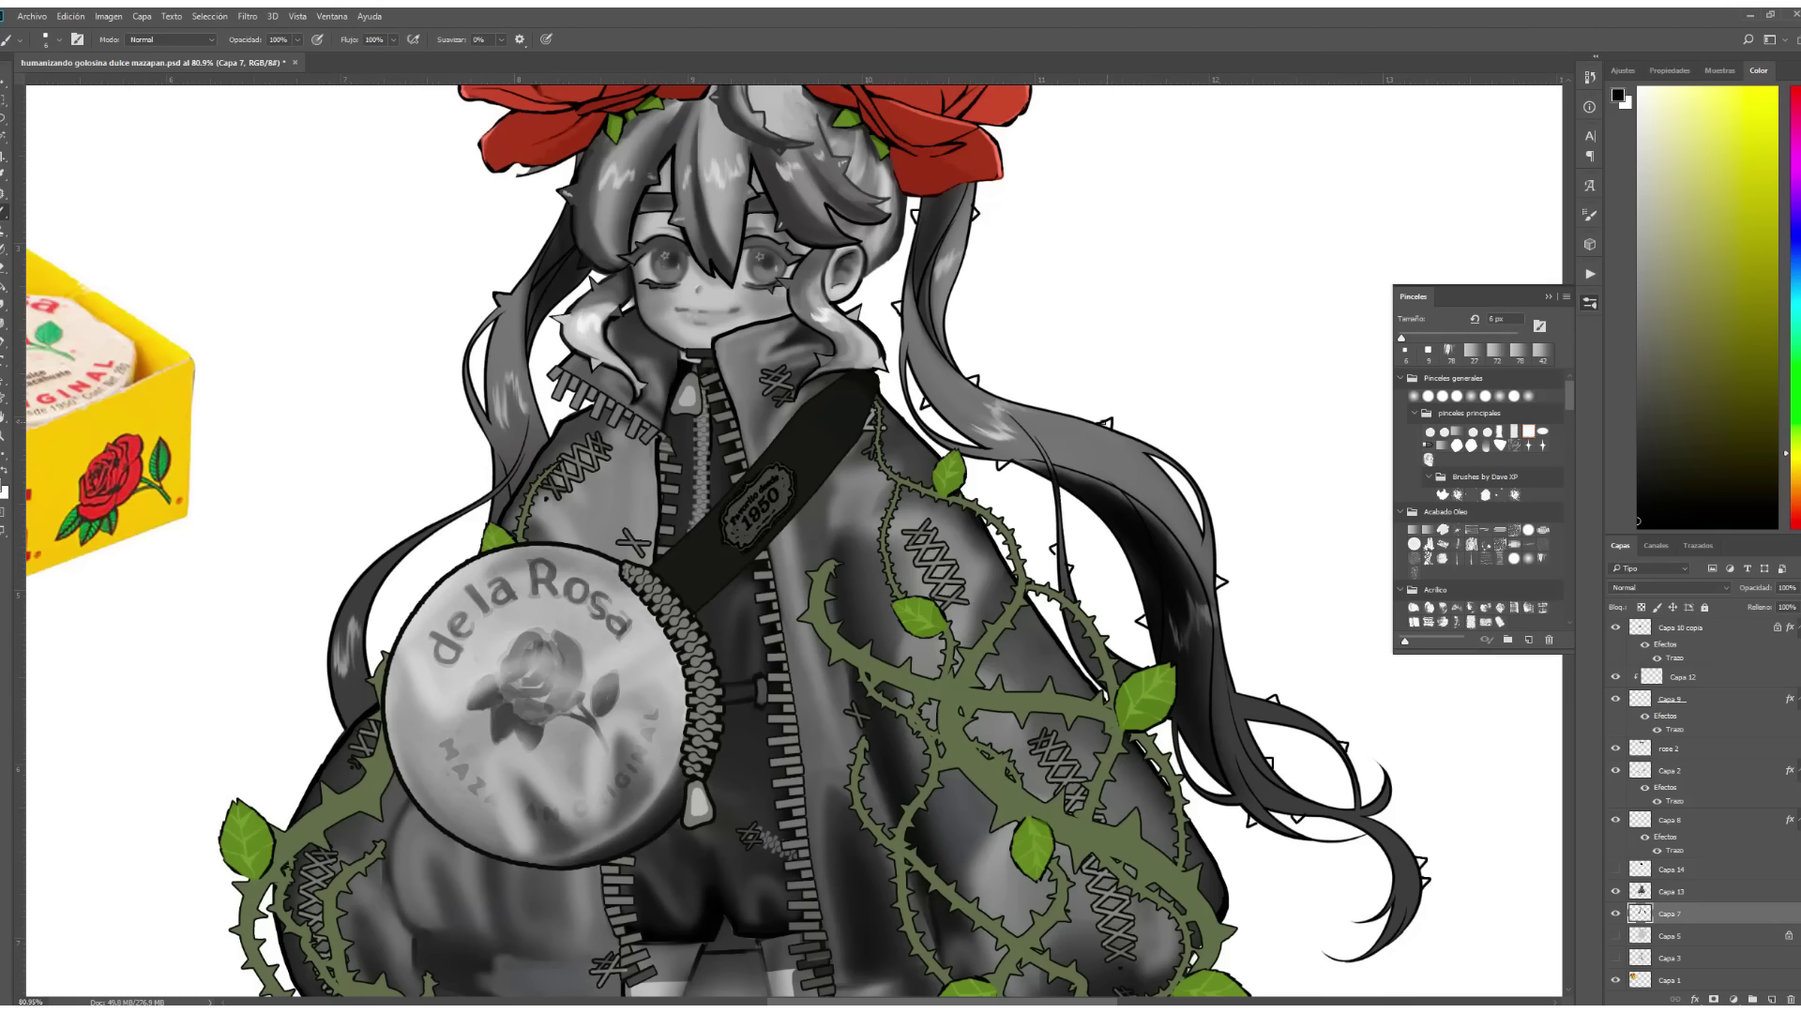
Sample a series of dark, light and black tones from the drawing.
alt+click(1109, 424)
alt+click(968, 244)
alt+click(915, 214)
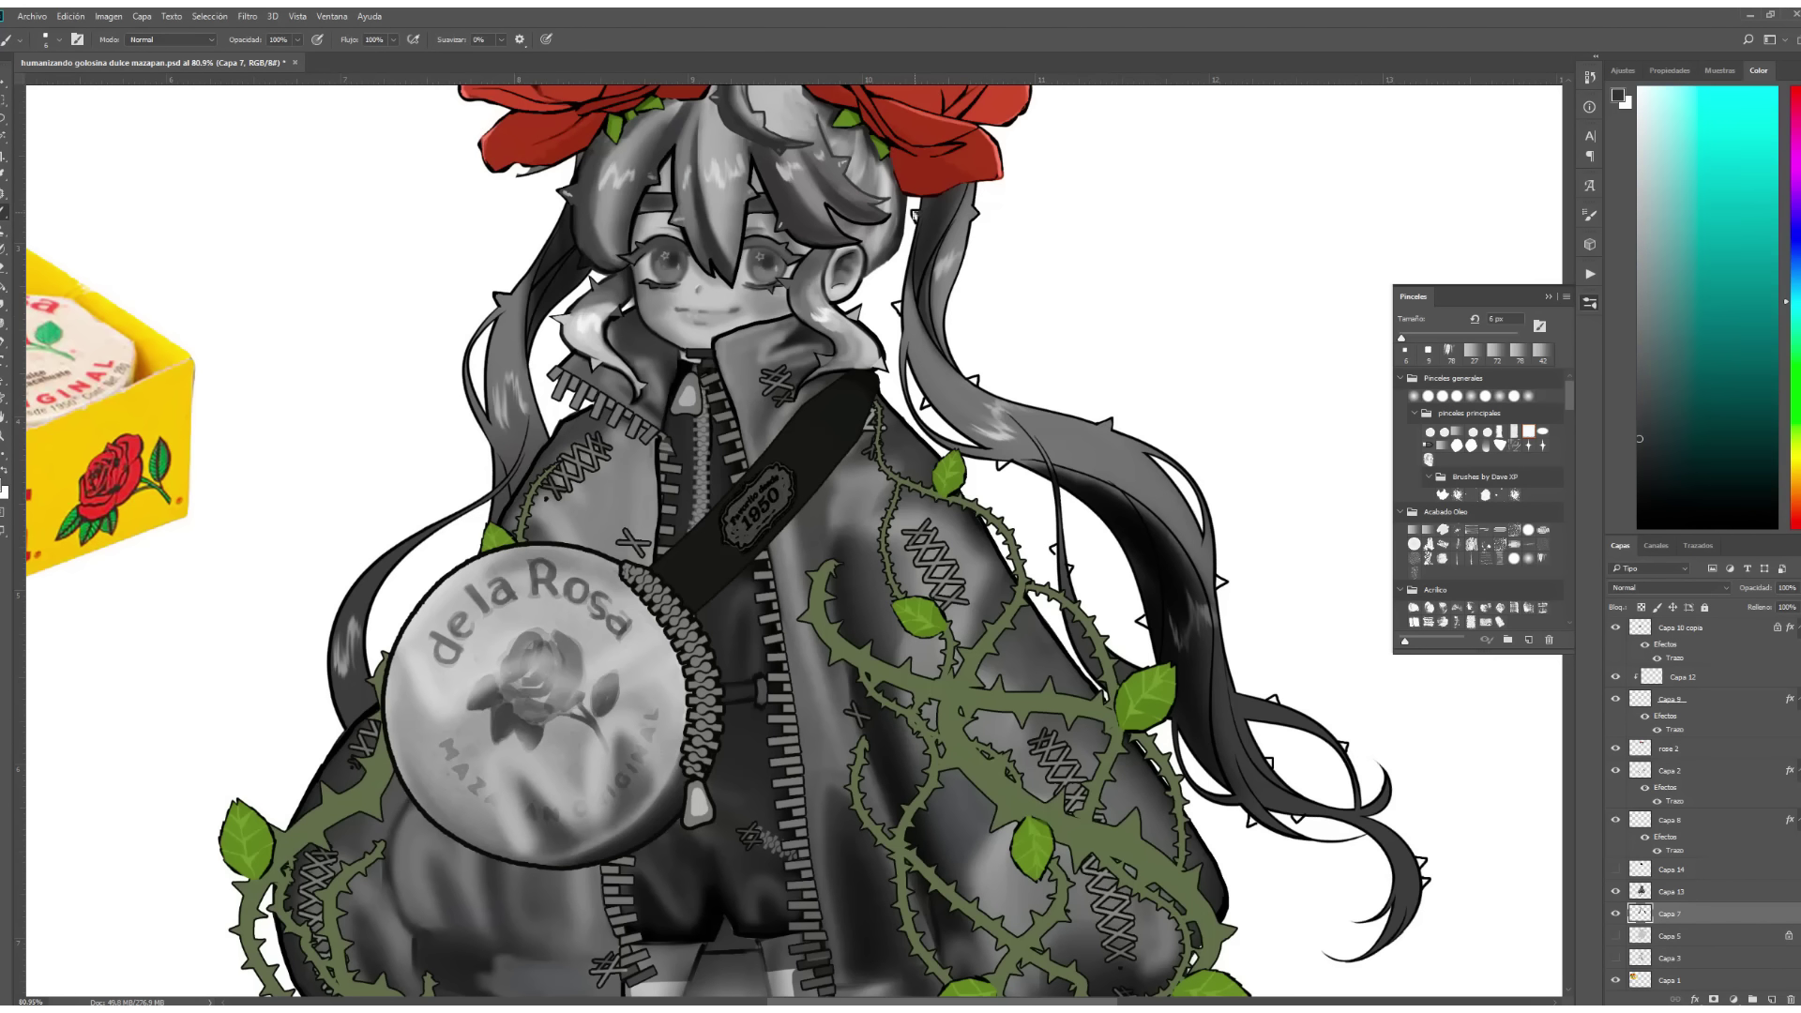
alt+click(899, 310)
alt+click(926, 399)
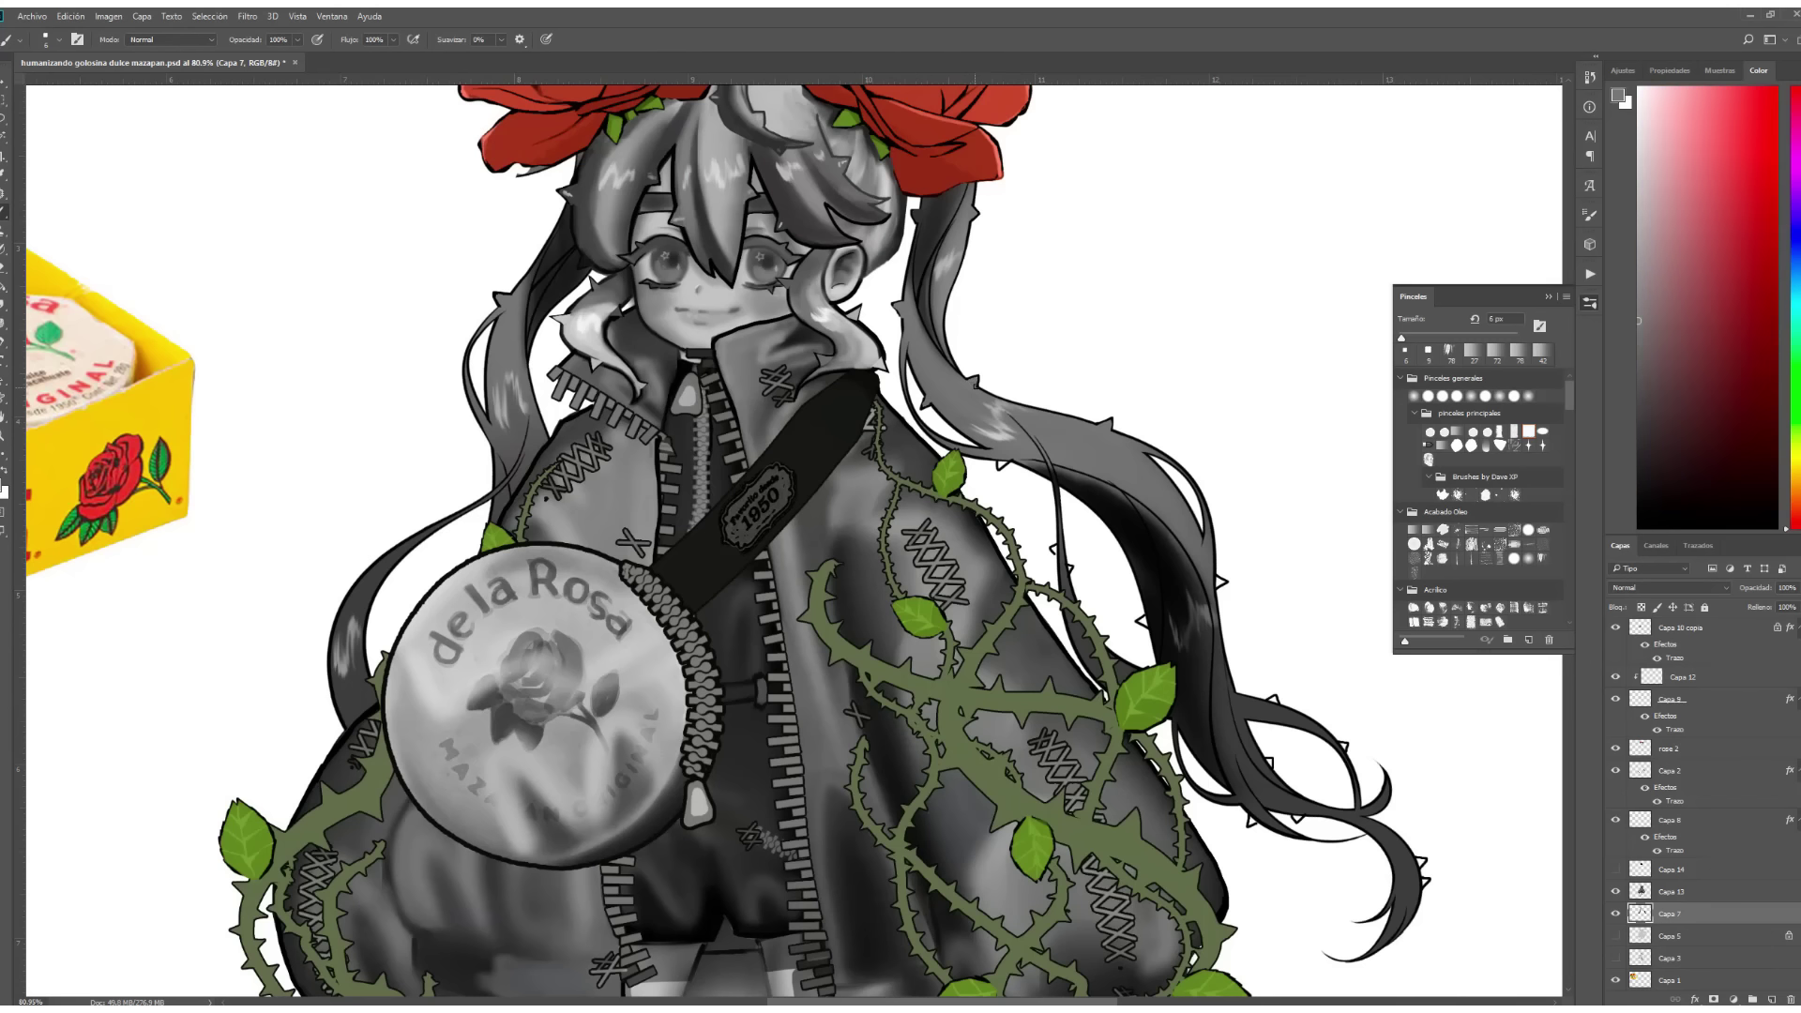
alt+click(1000, 461)
alt+click(1058, 549)
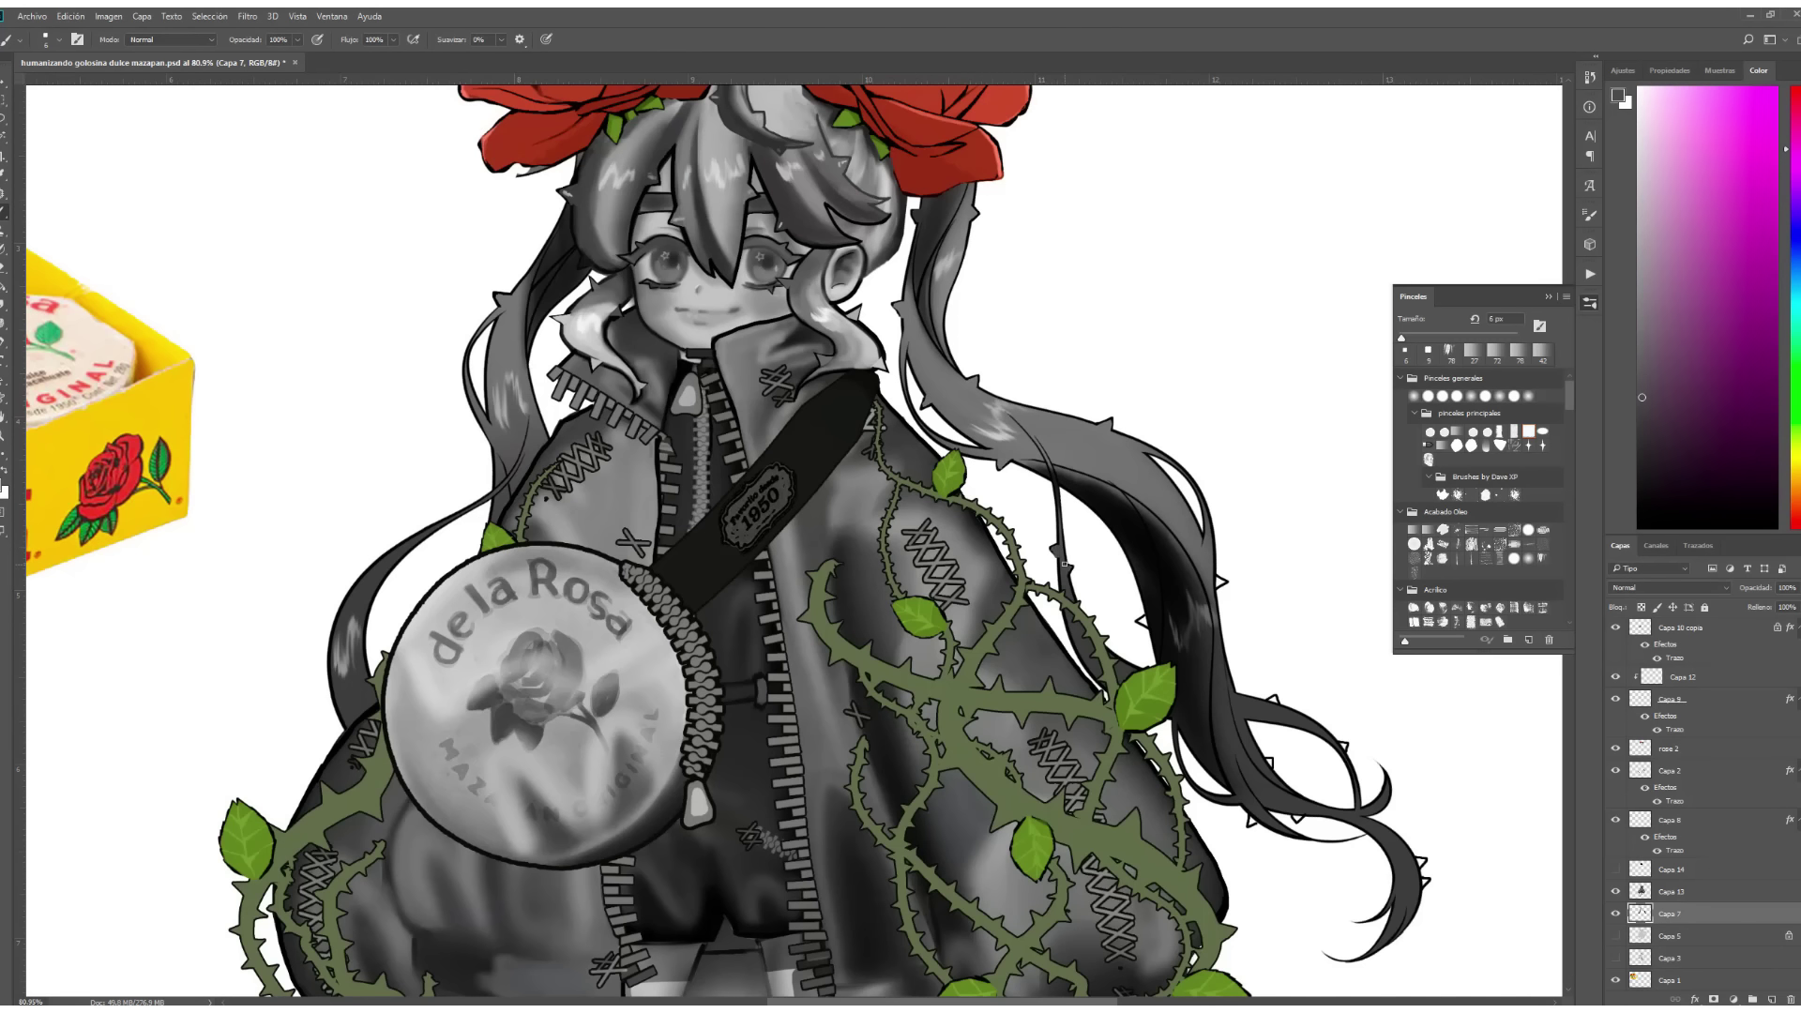
alt+click(1155, 625)
Pan to the roses and sample near-black and grey tones from the hair.
drag(1265, 705, 1123, 616)
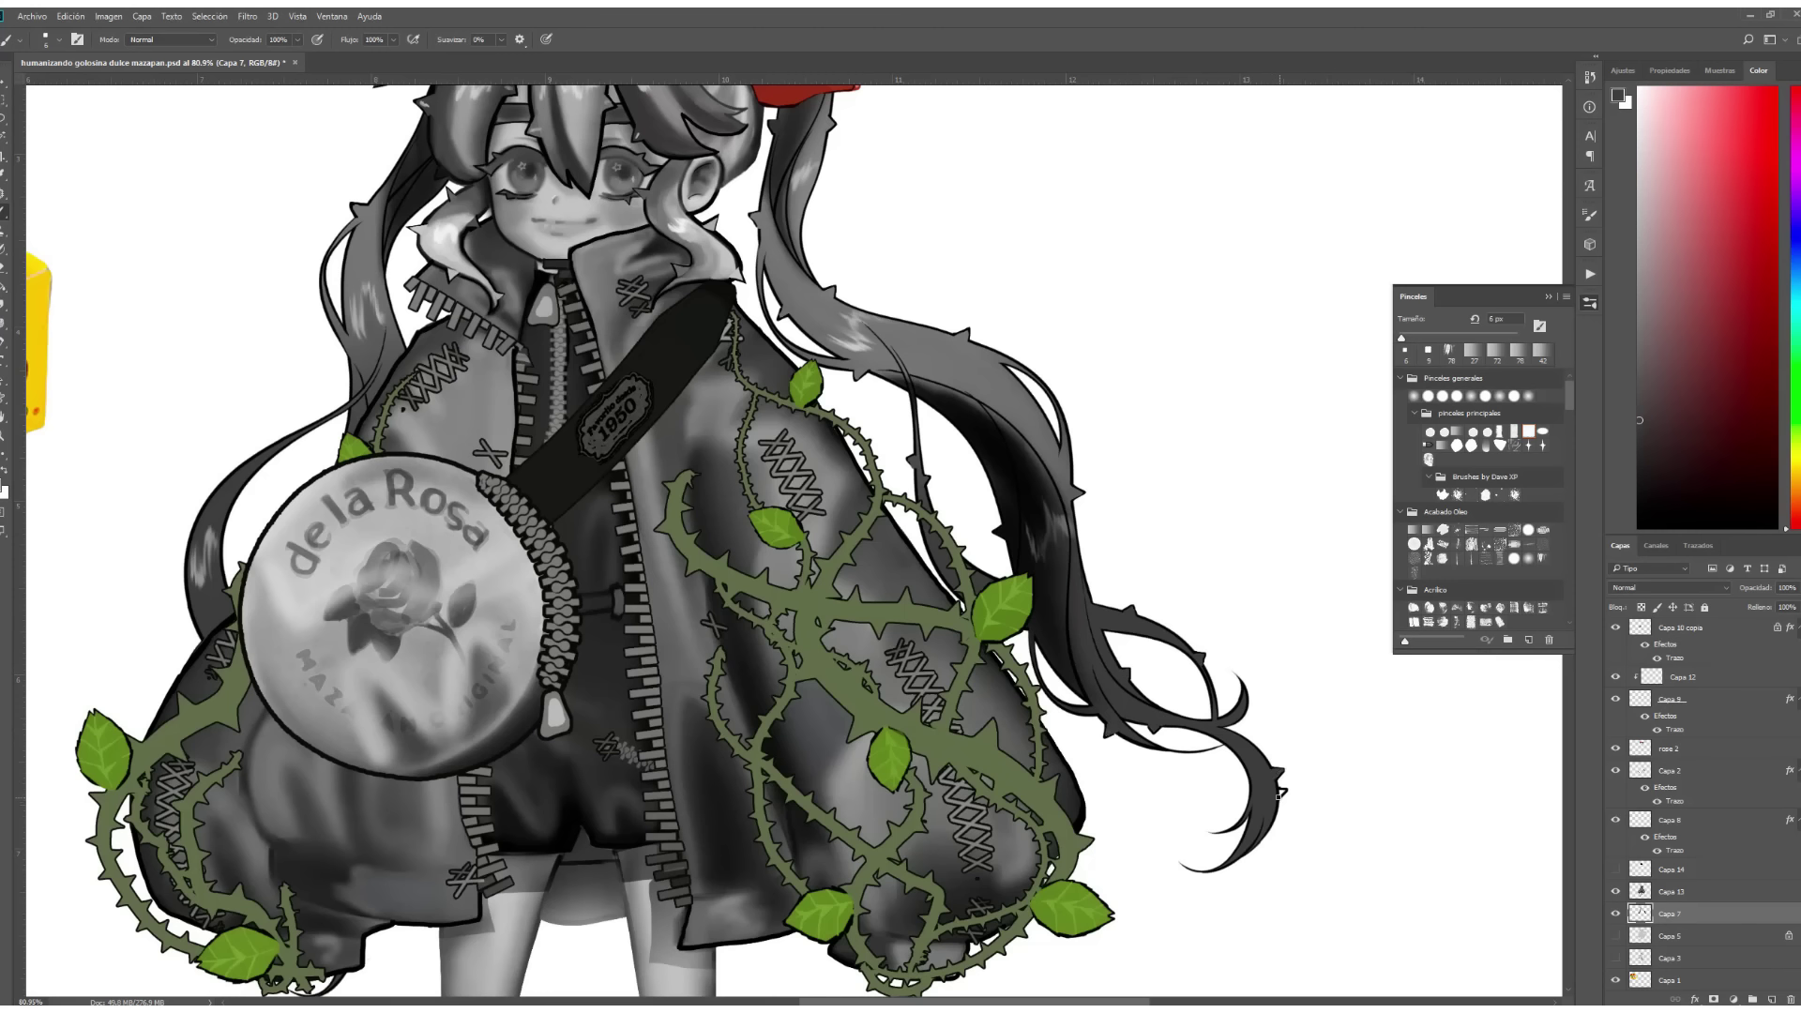
drag(1276, 795, 1539, 974)
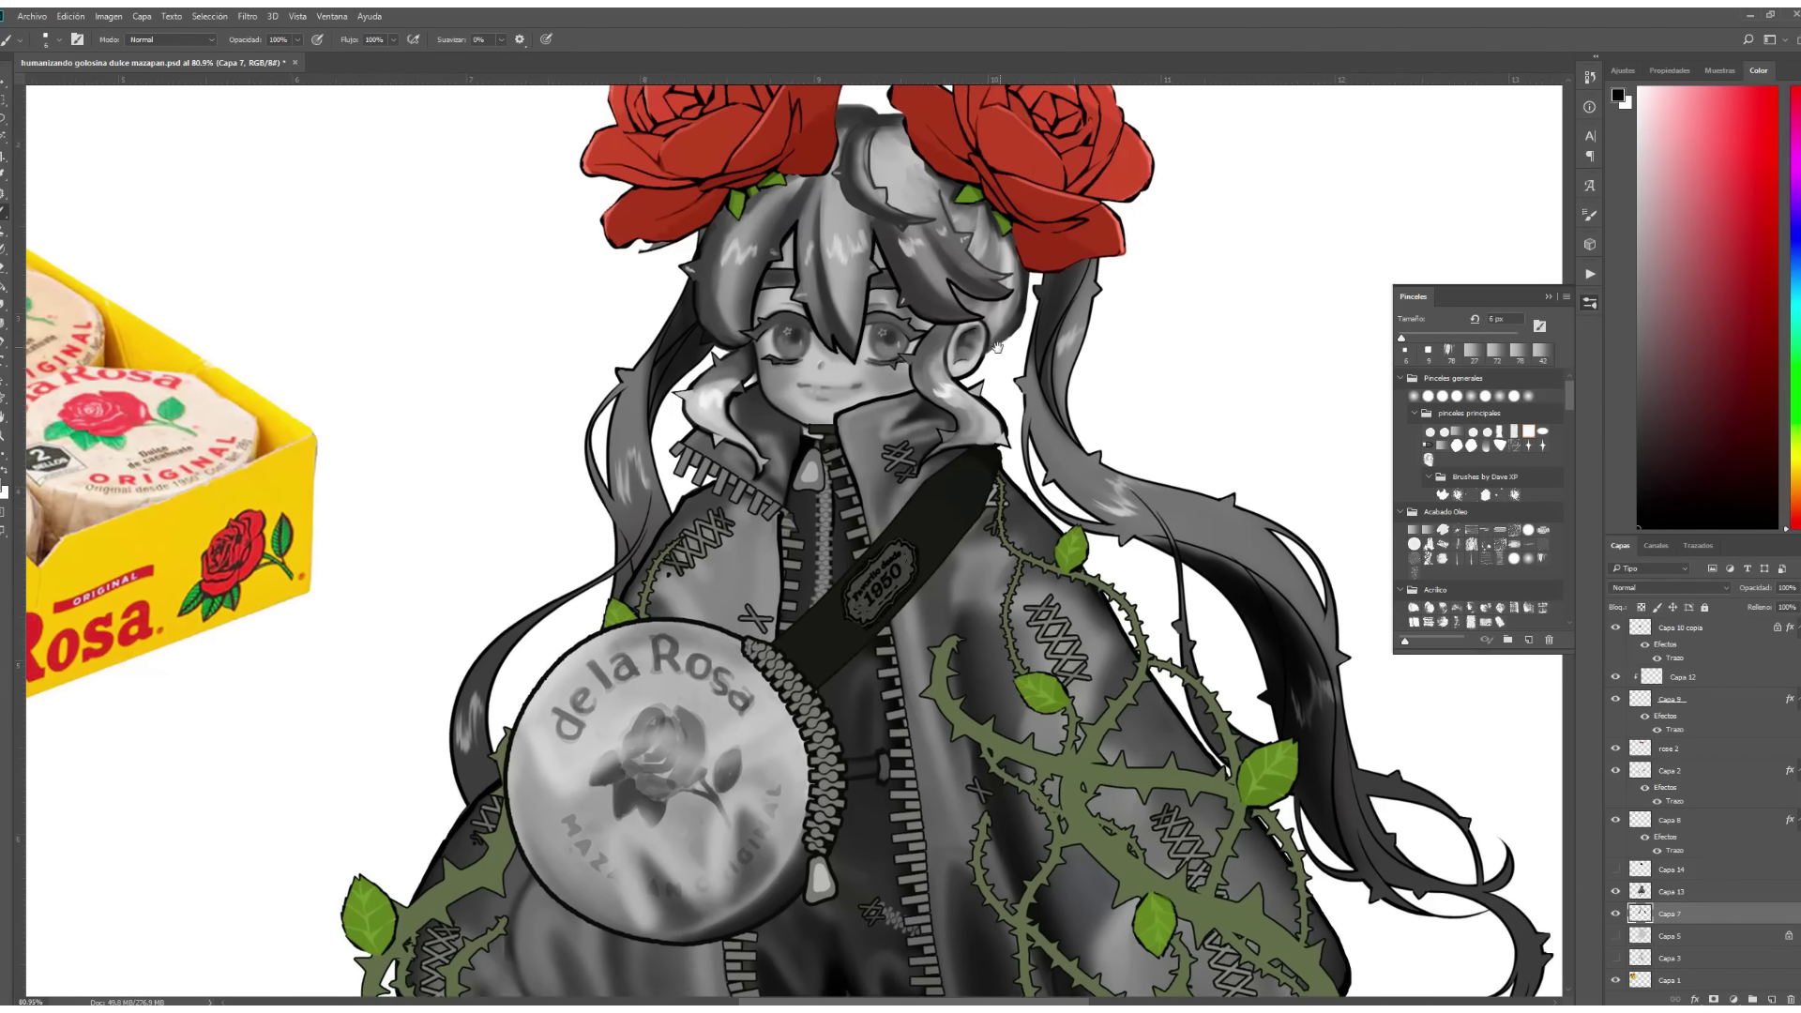
drag(1013, 322, 979, 279)
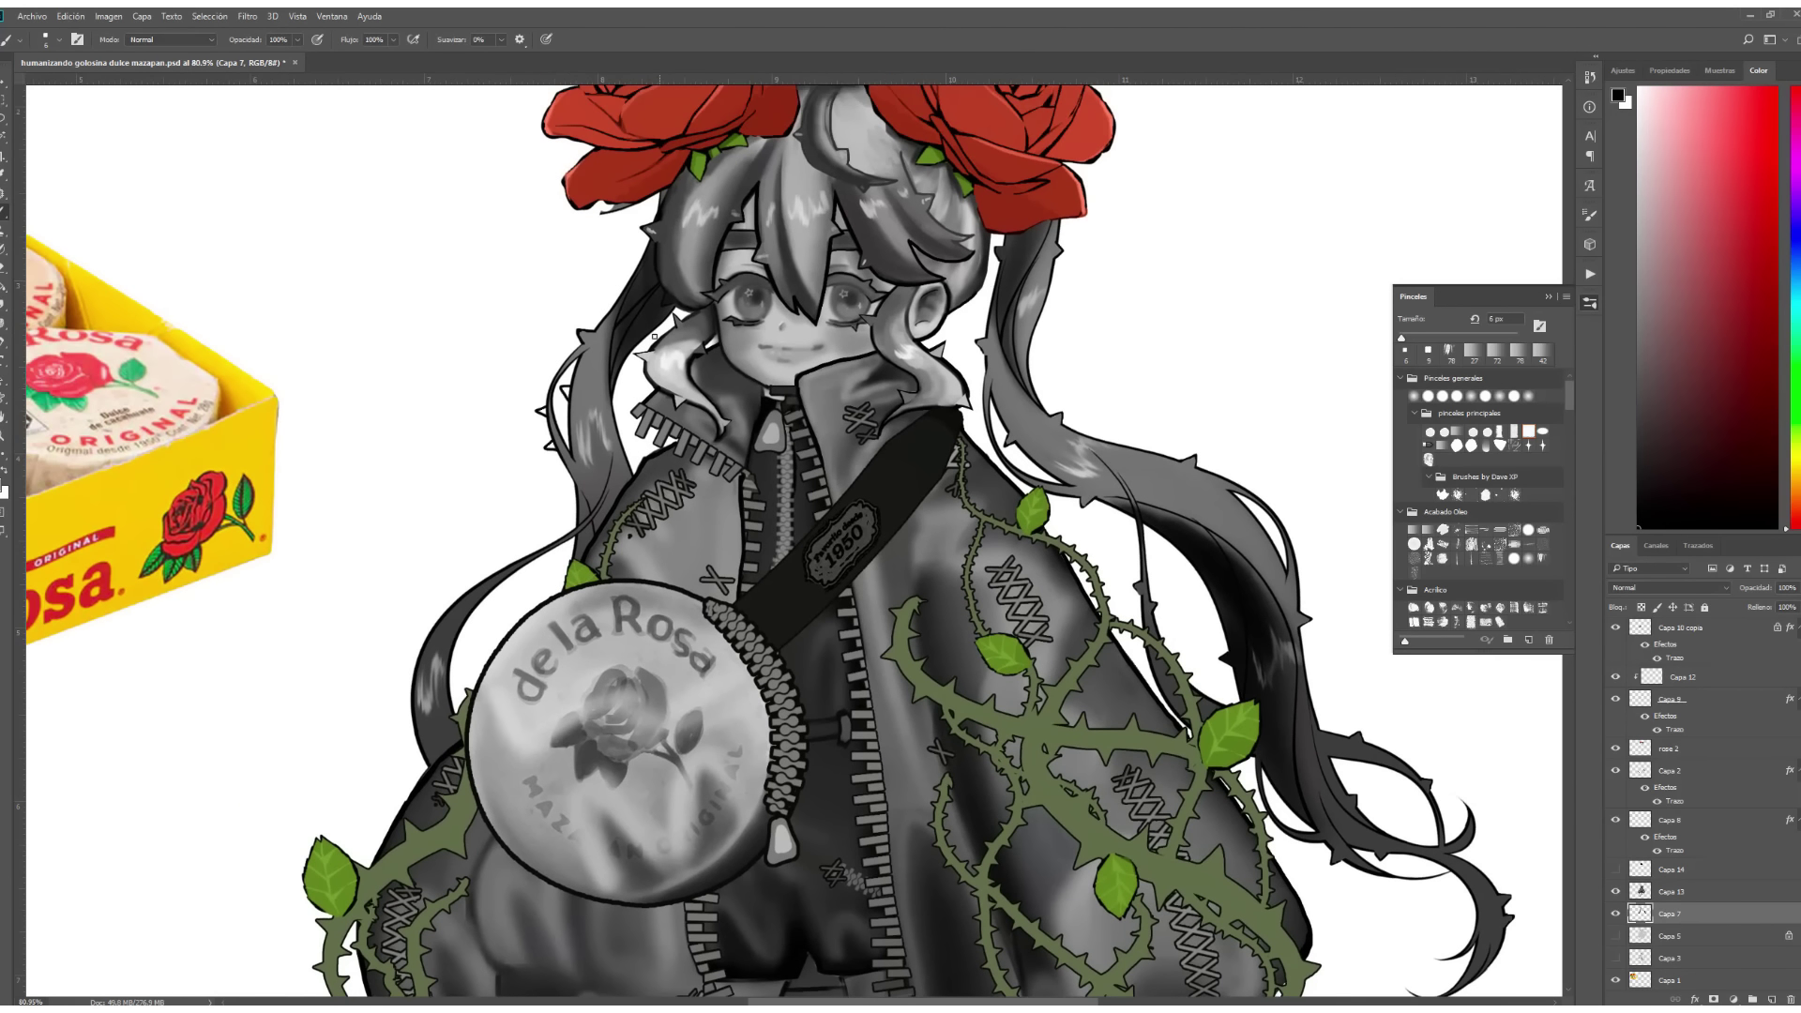
drag(628, 451, 705, 456)
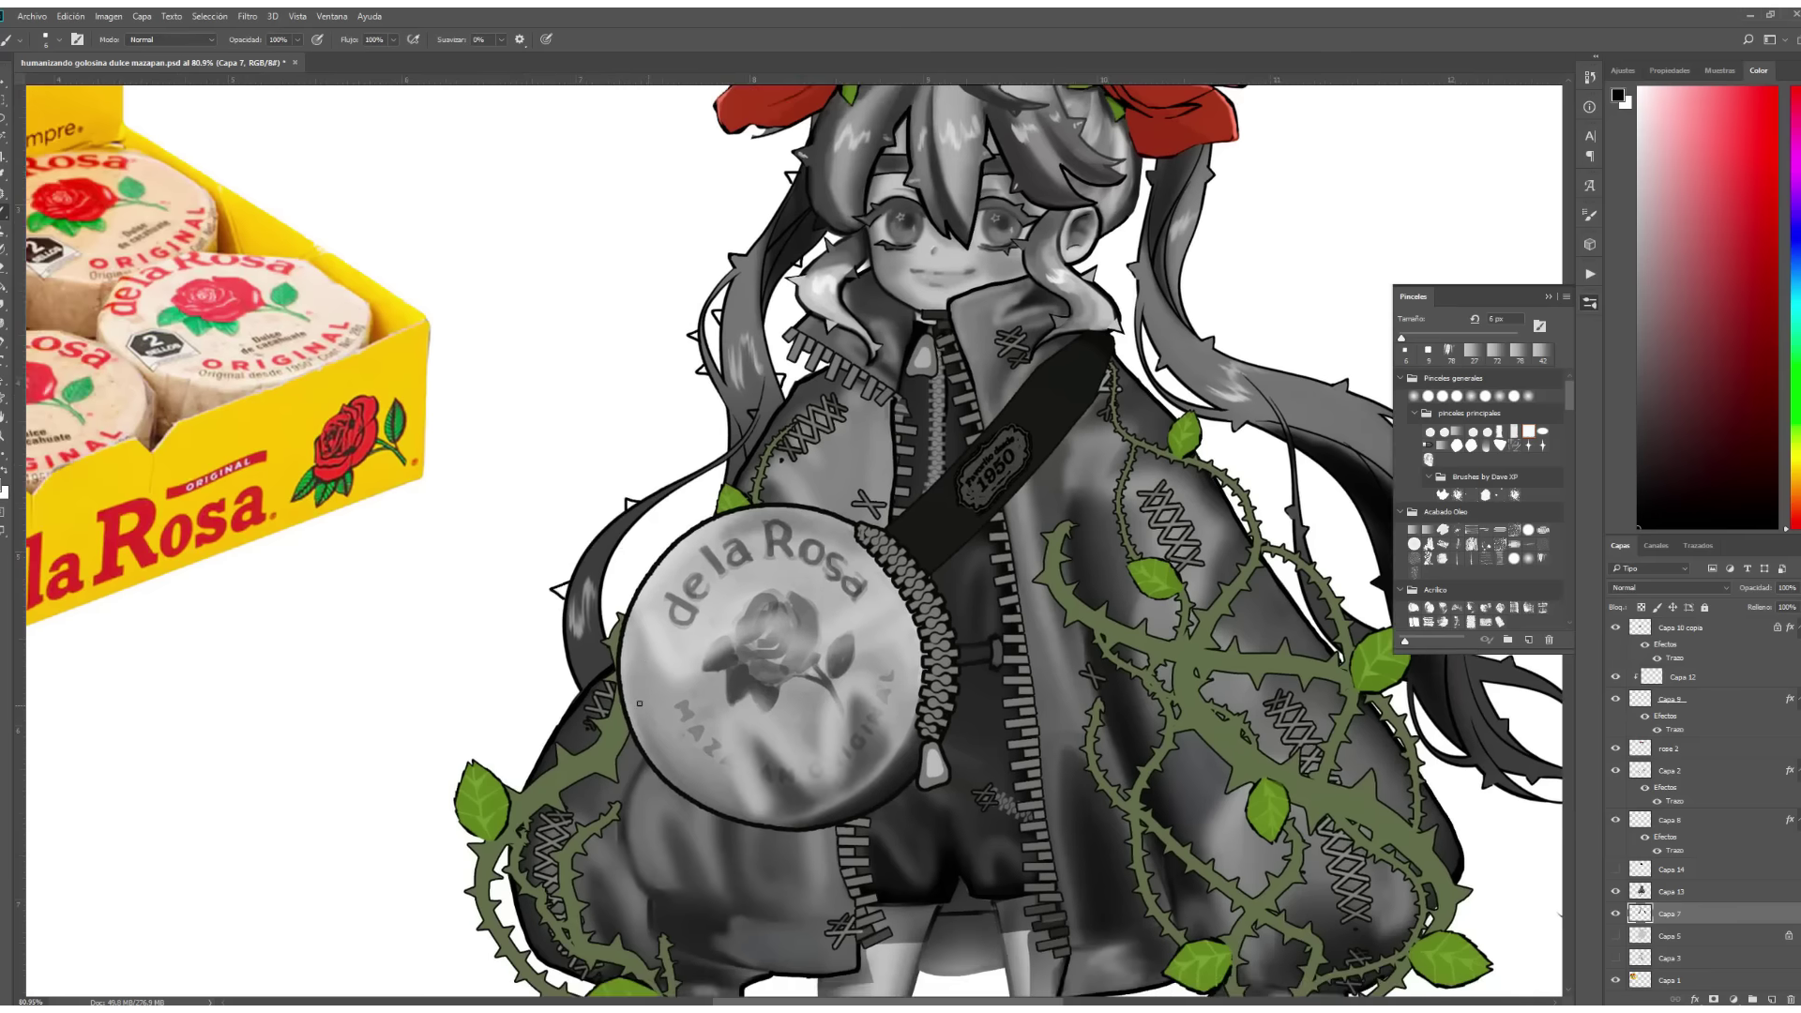
drag(797, 322, 806, 415)
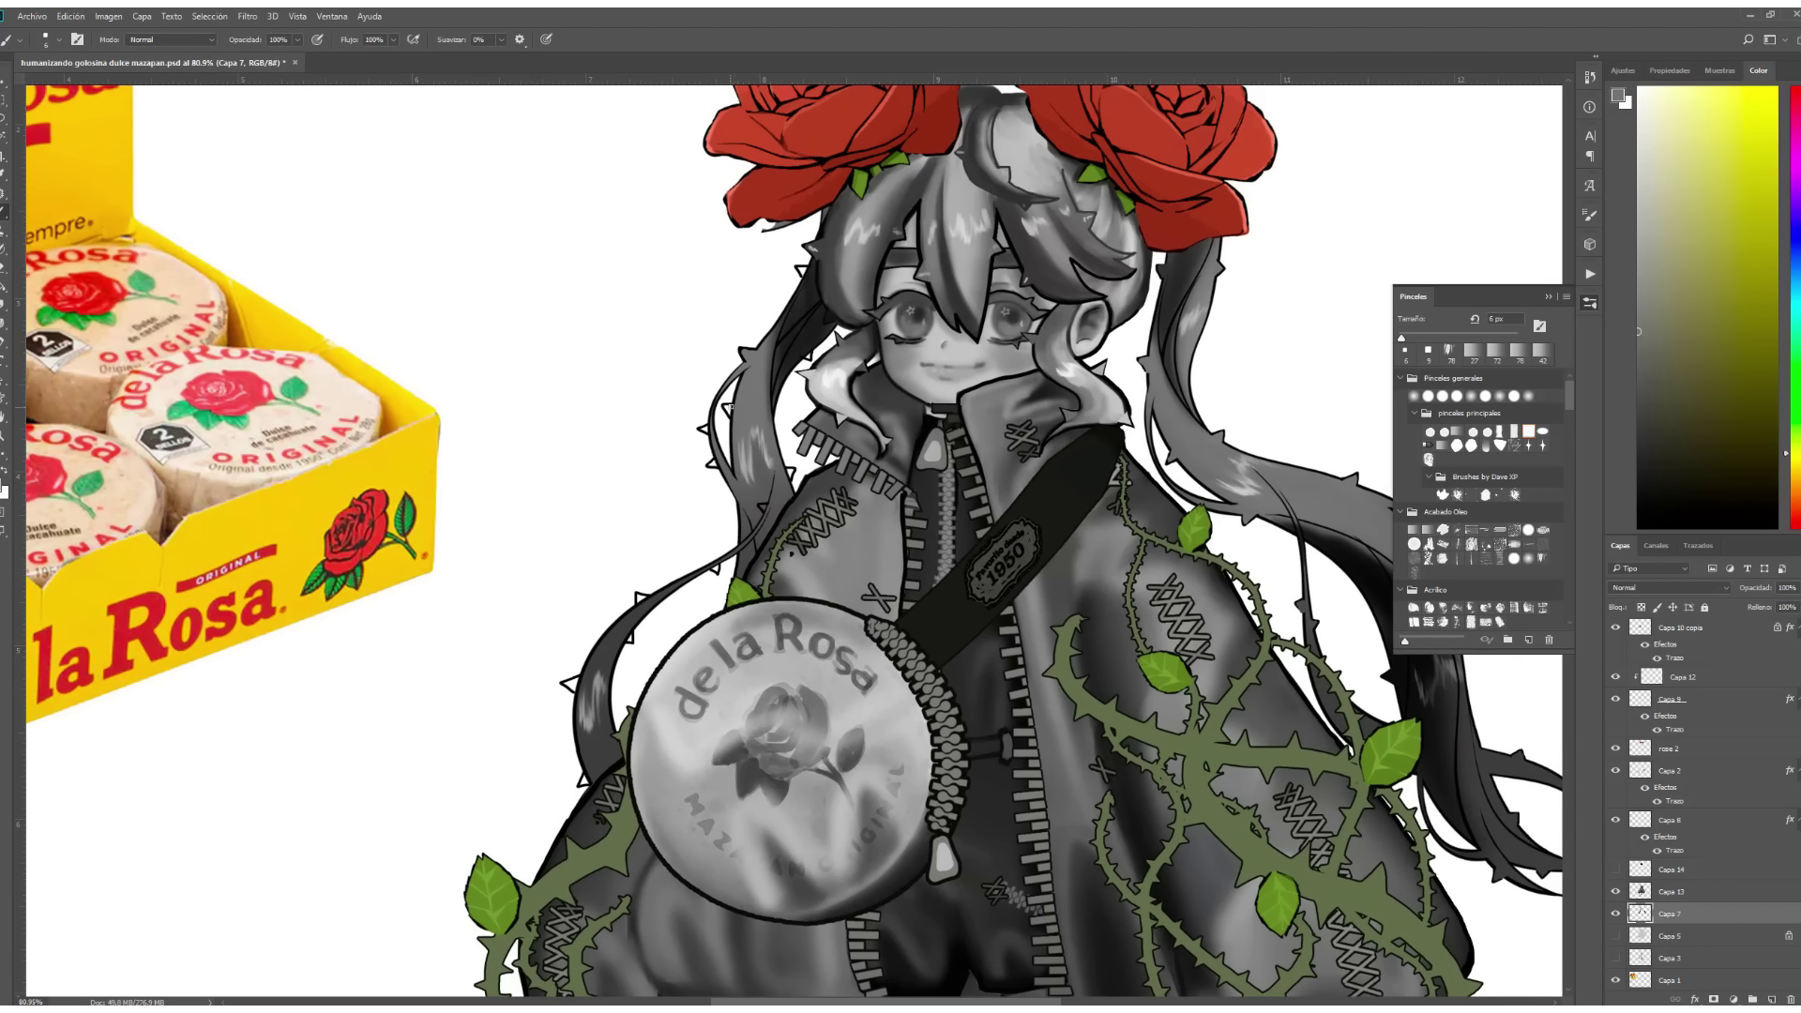
alt+click(803, 272)
alt+click(715, 427)
alt+click(788, 474)
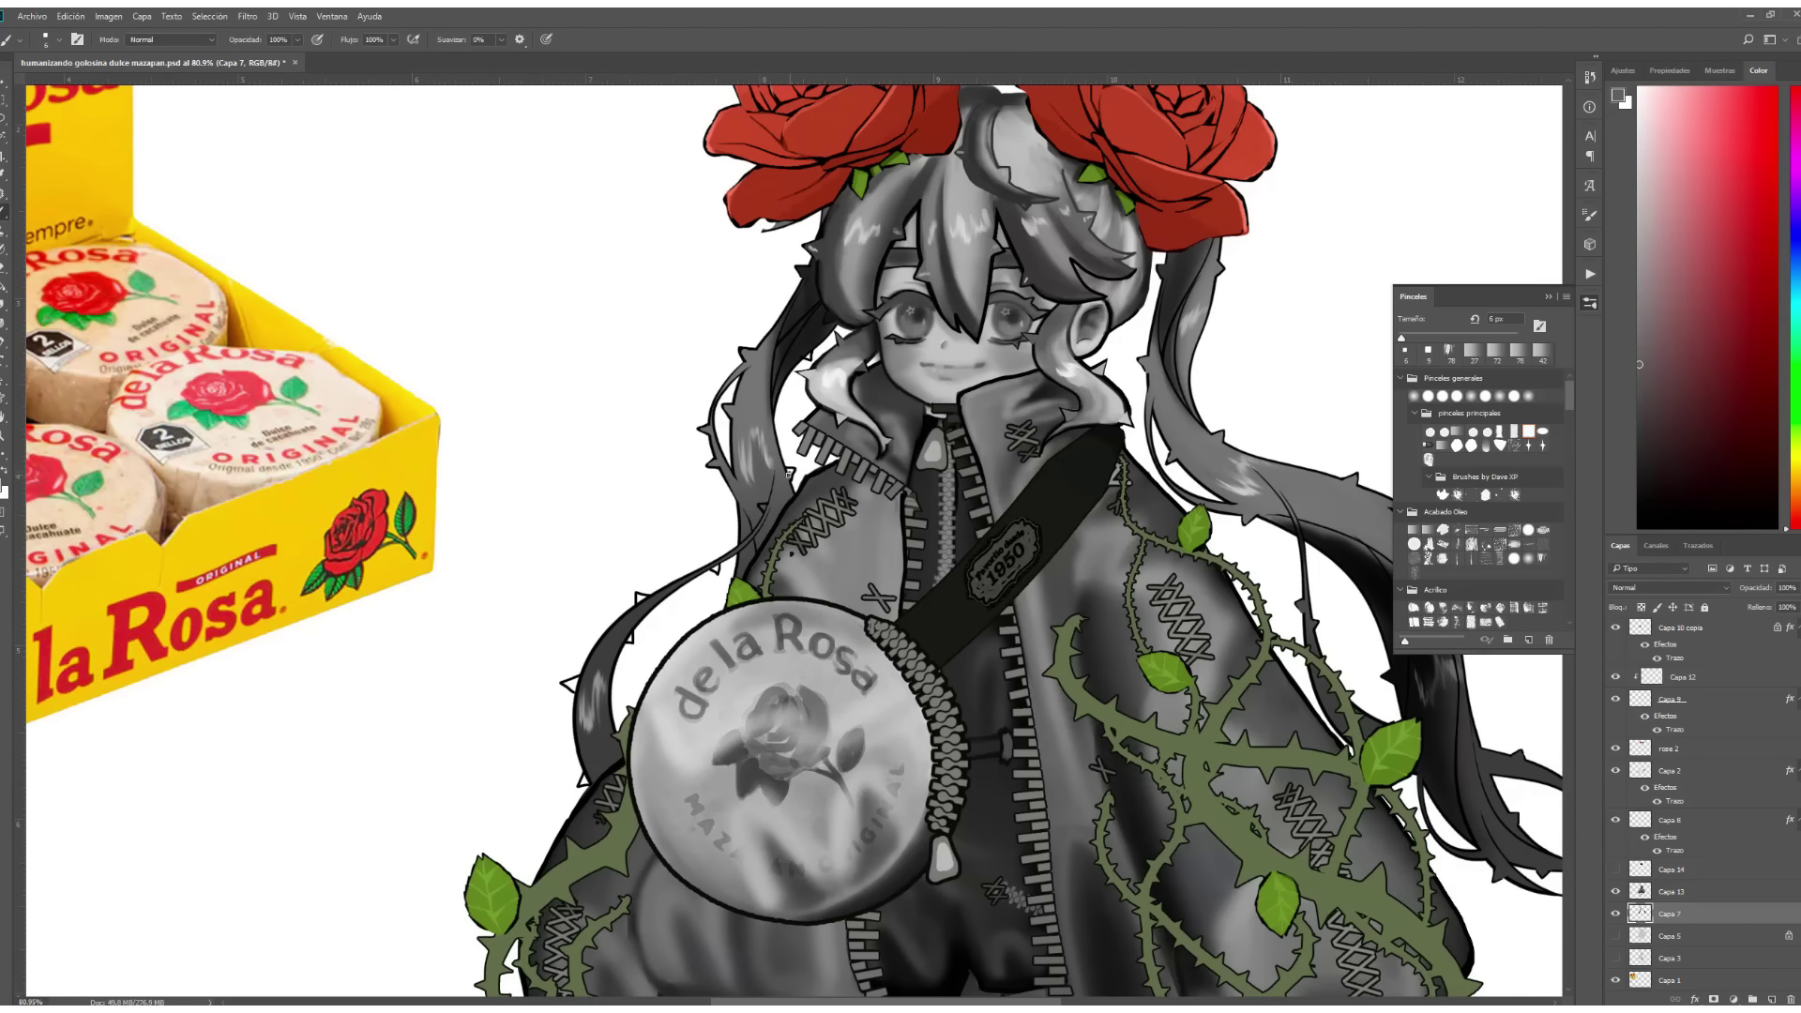
alt+click(640, 598)
alt+click(628, 640)
alt+click(585, 780)
Sample near-black from the artwork and switch to the Eraser on the hair layer.
scroll(799, 469, up, 2)
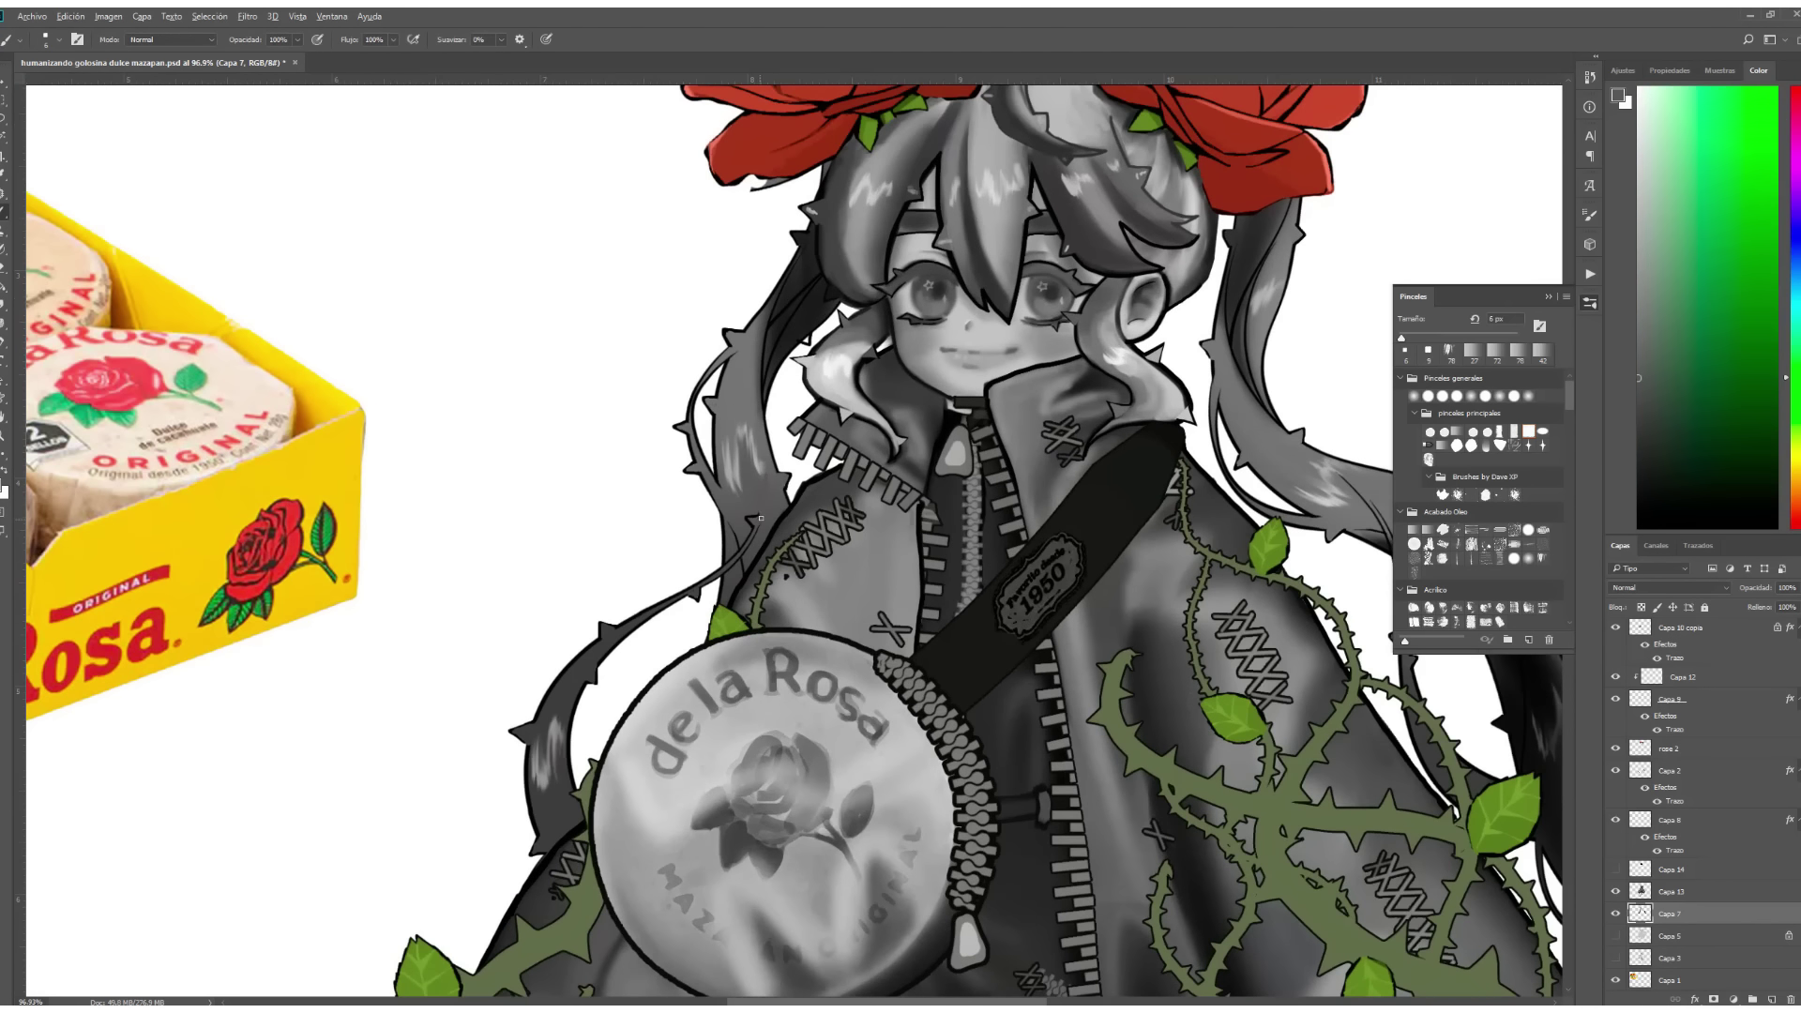
alt+click(808, 338)
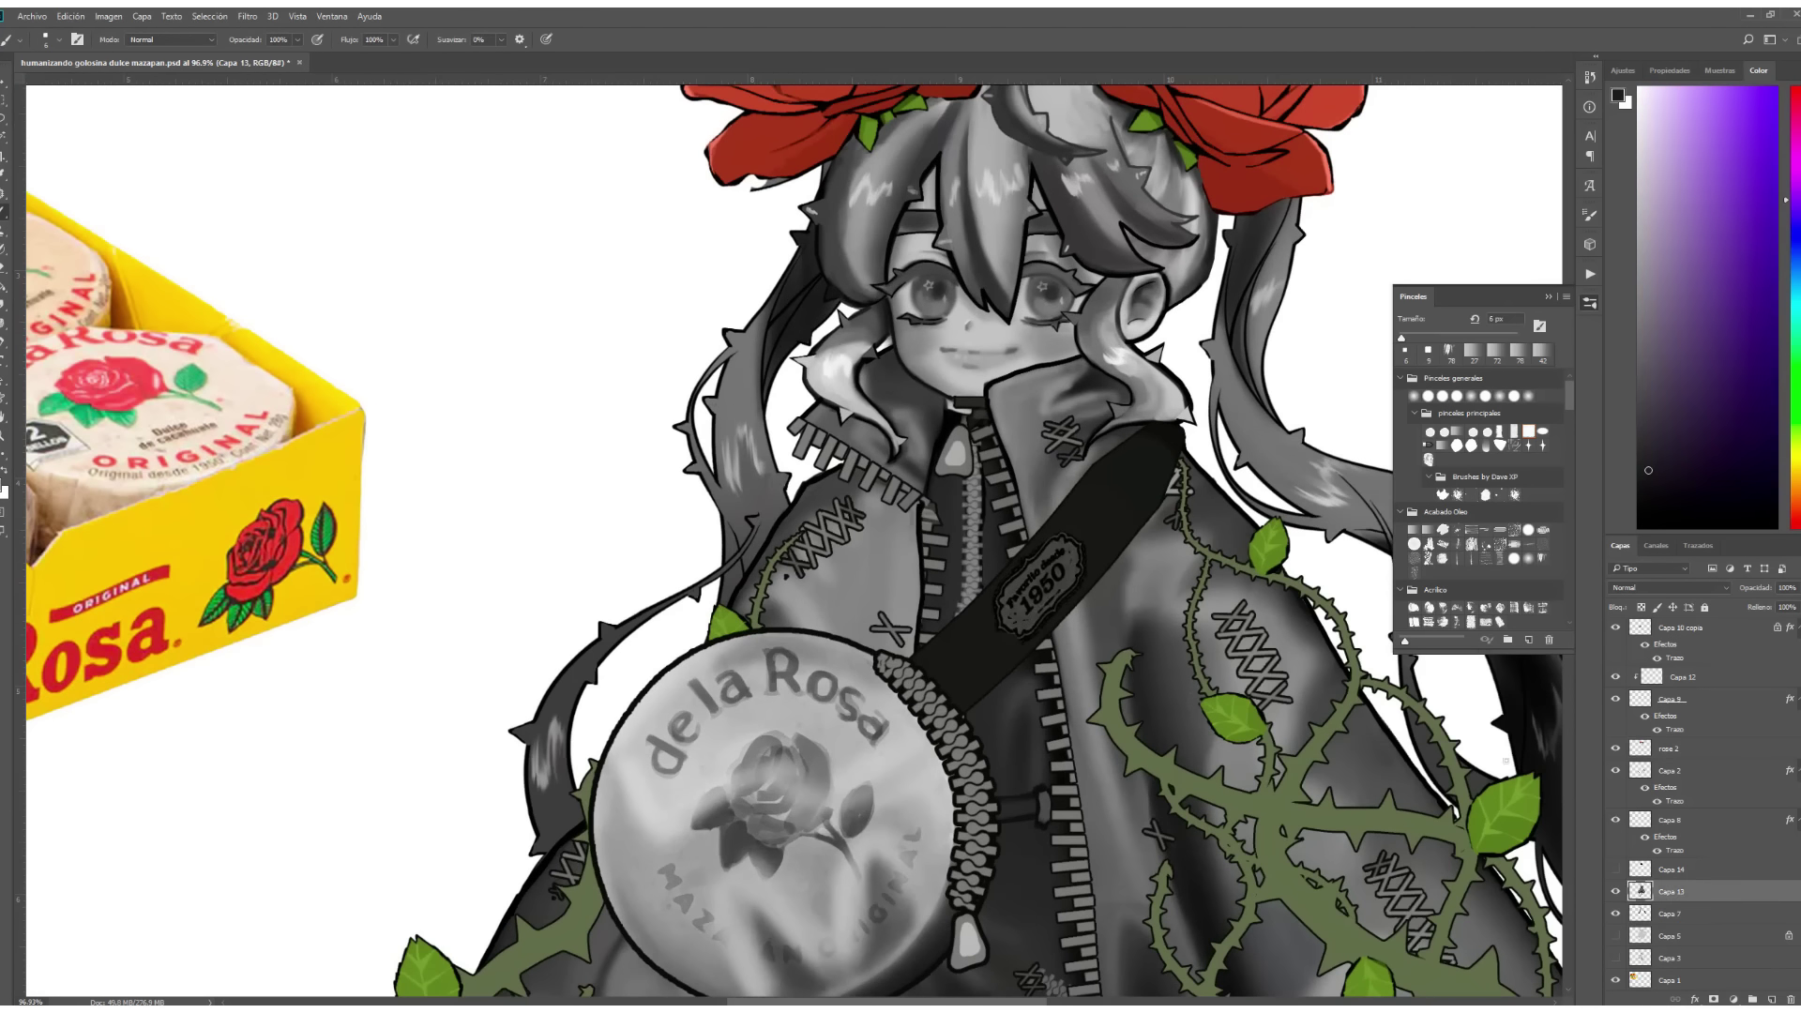
scroll(844, 469, up, 3)
key(e)
click(1673, 872)
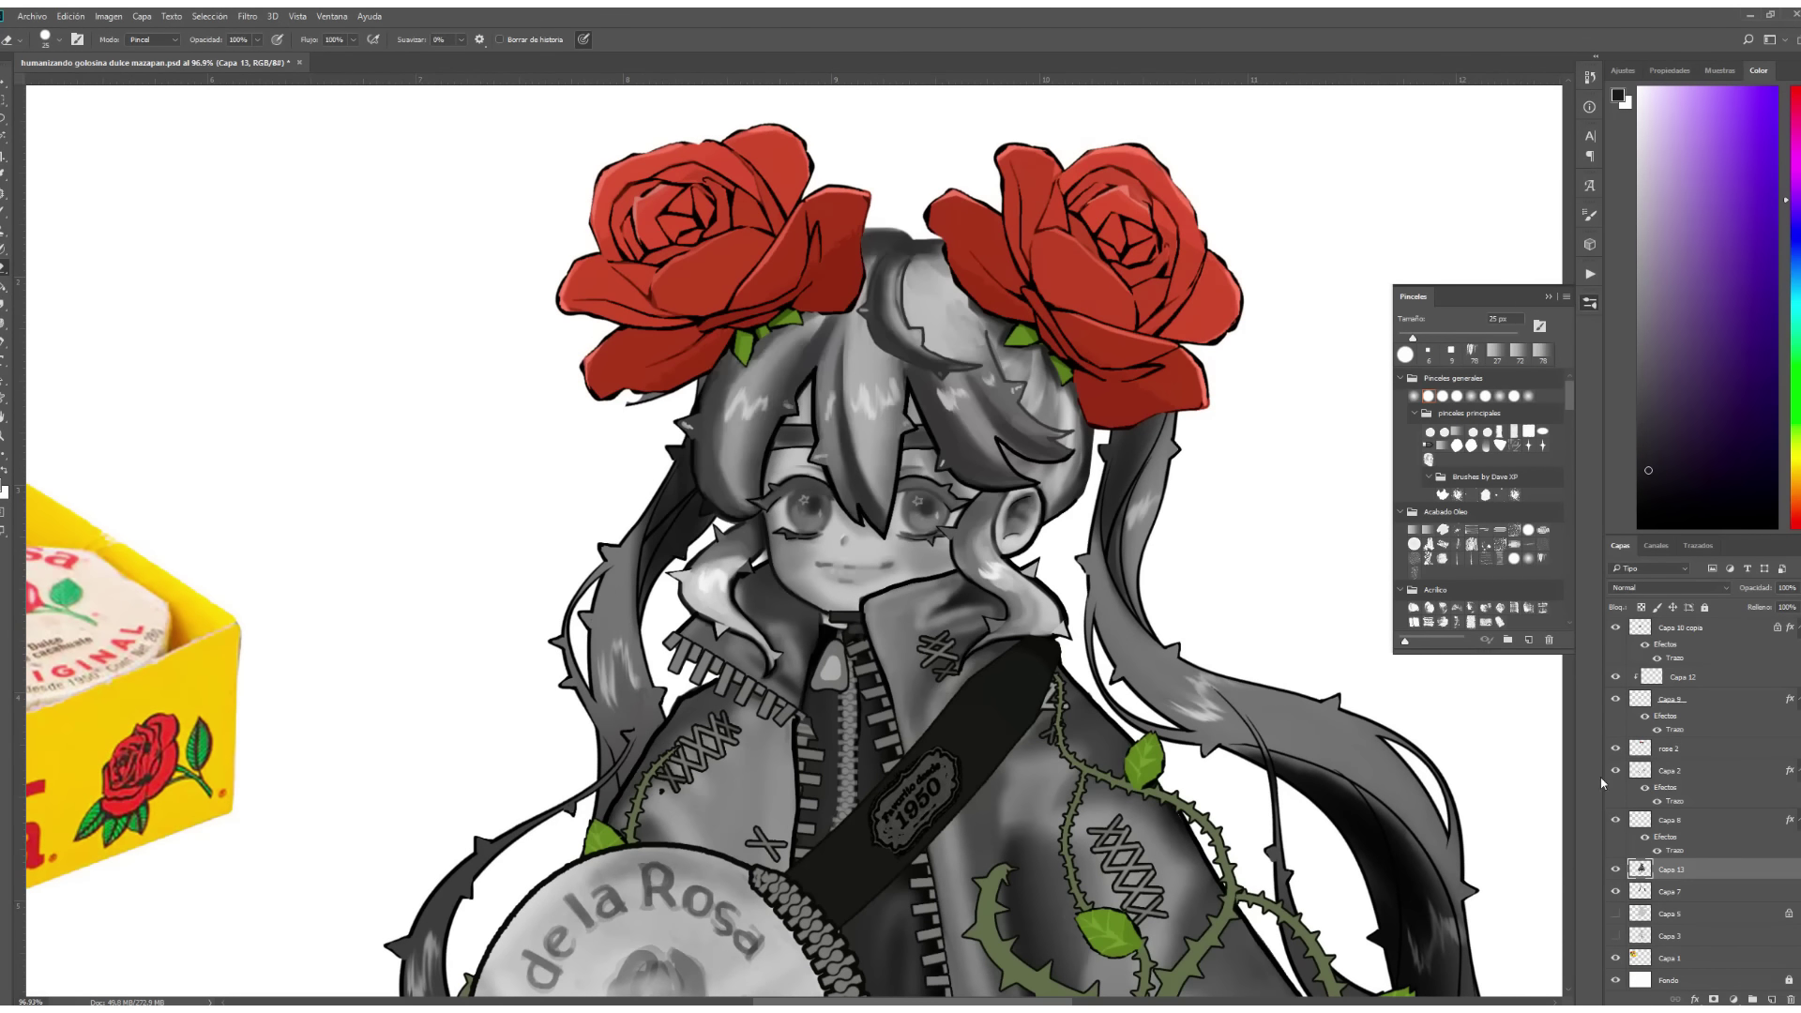
Select the grey hair layer and blend the hair shading beside the face.
click(1672, 891)
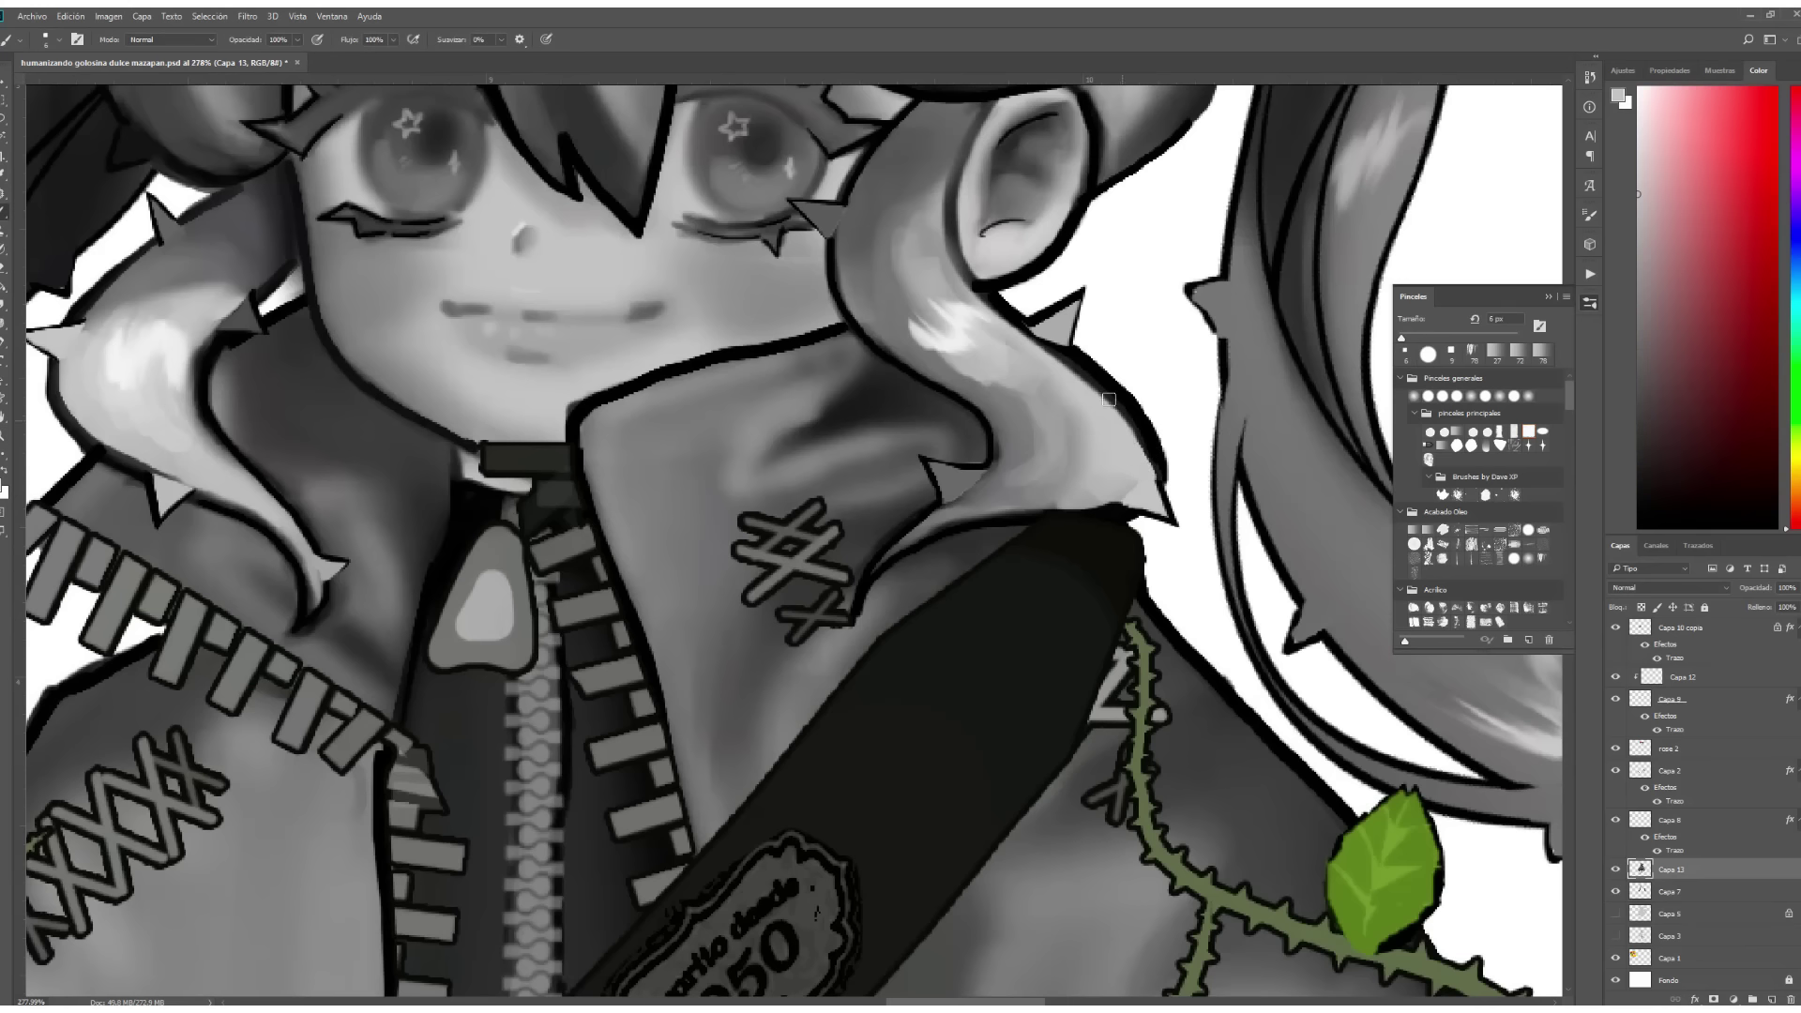
drag(1109, 399, 1139, 483)
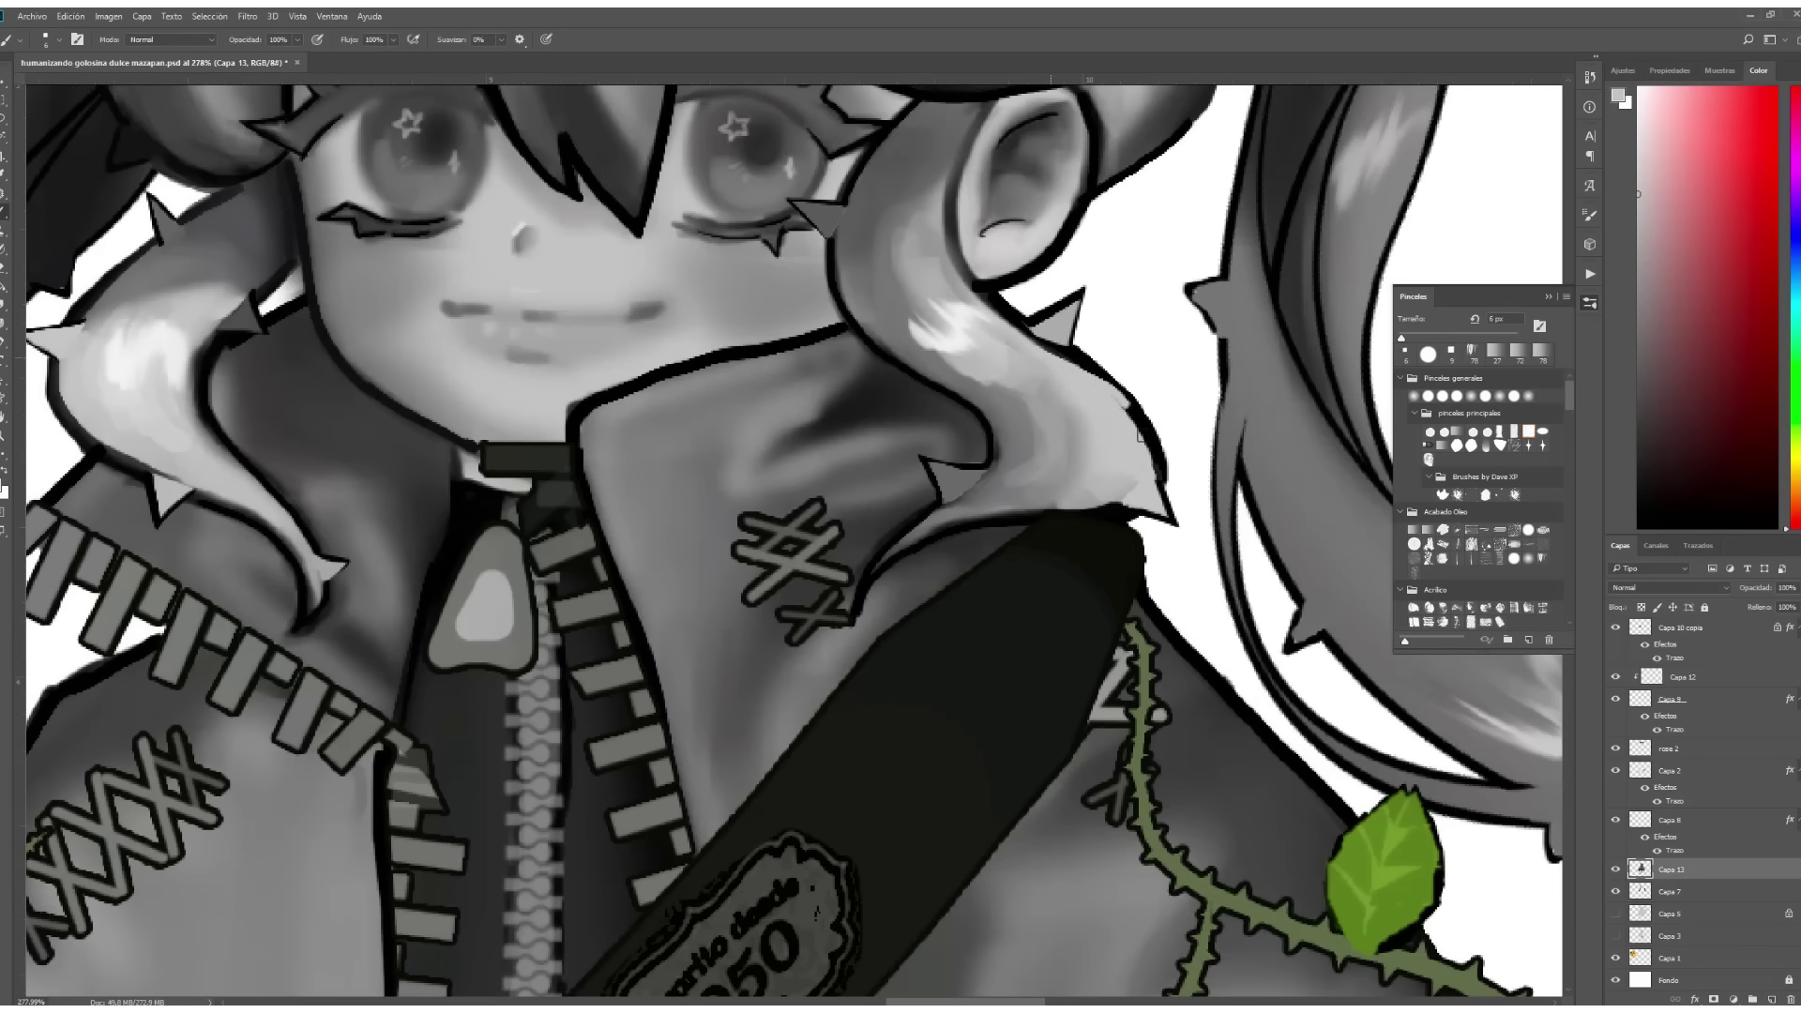
key(shift+b)
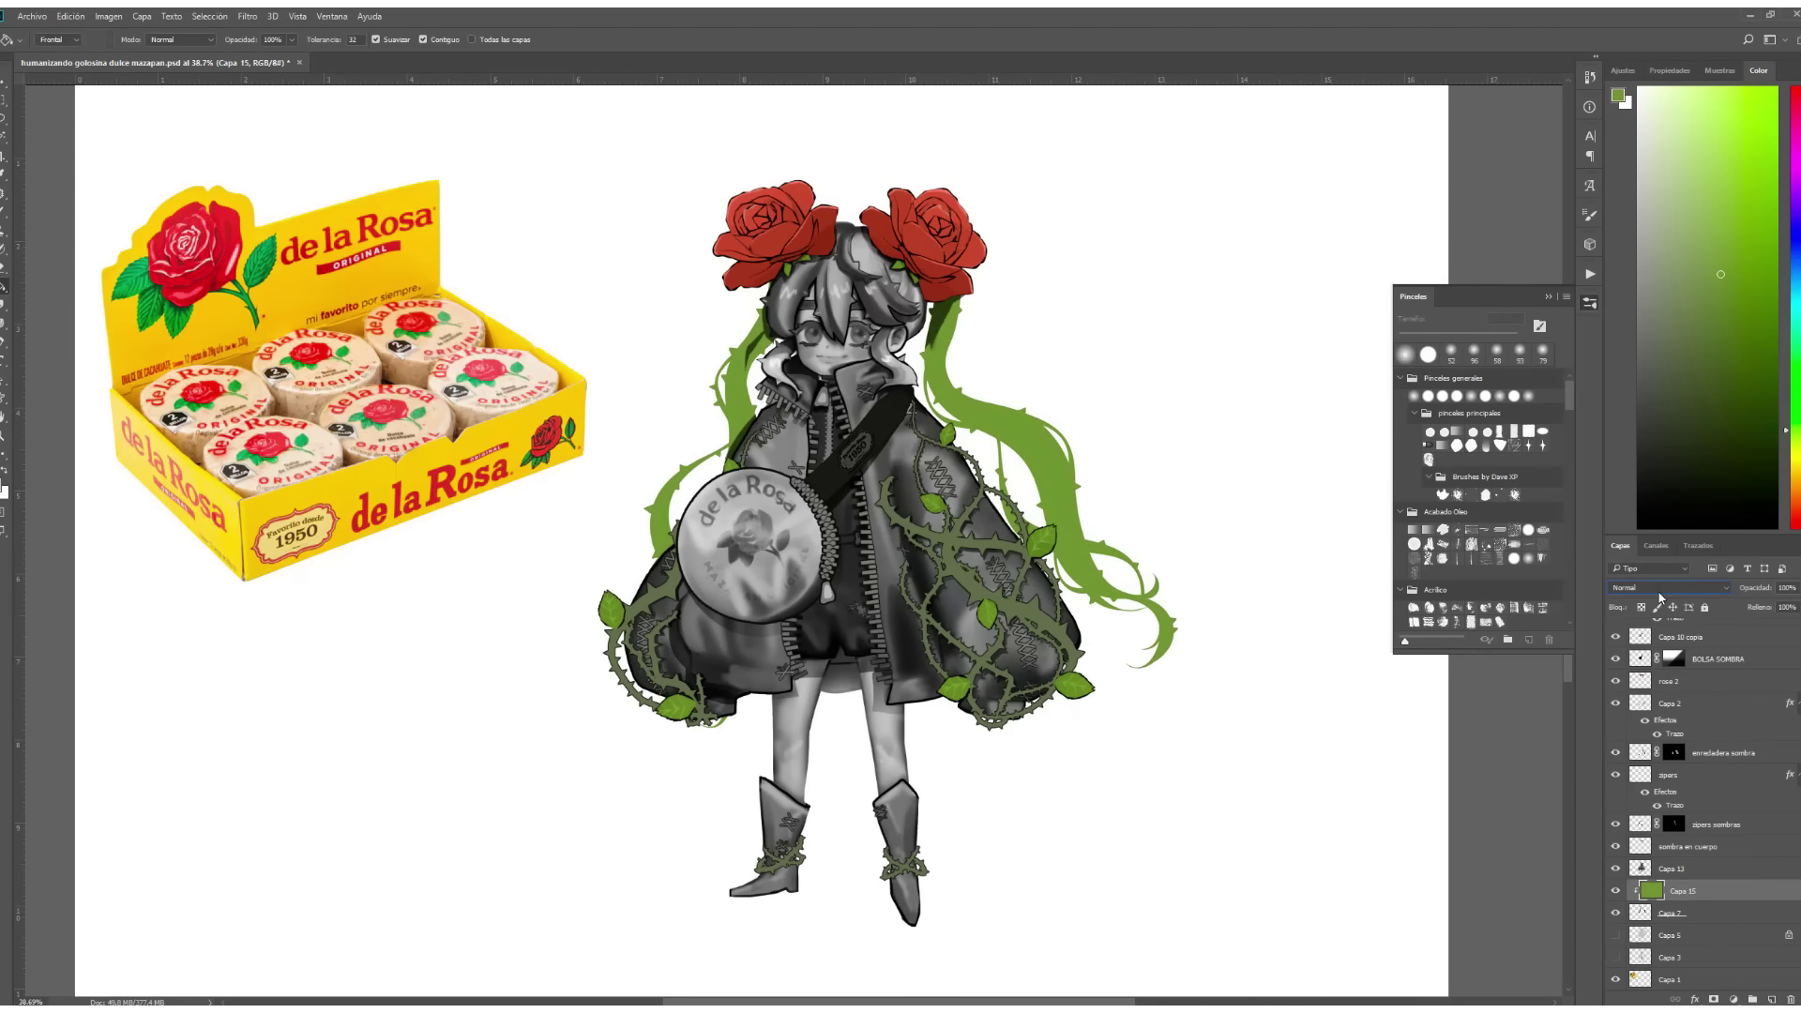
key(b)
Paint red in Overlay mode with a large brush over both twin-tails.
alt+click(1014, 290)
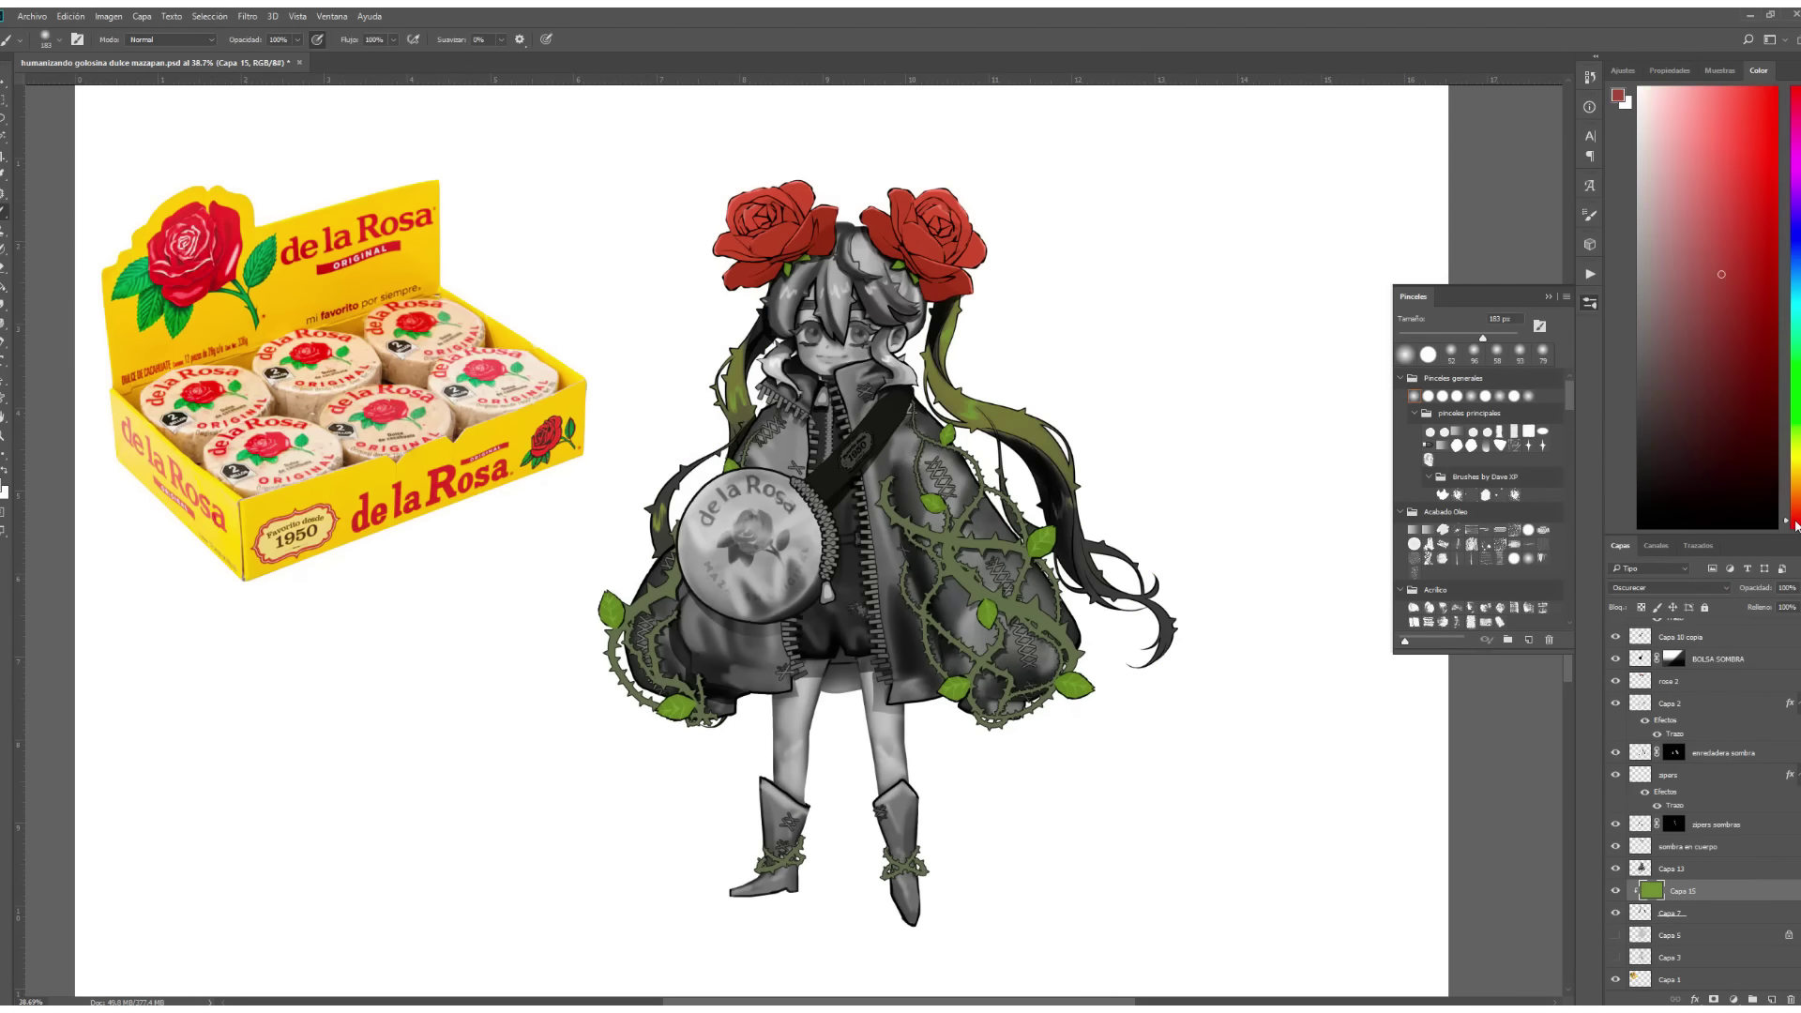
click(169, 40)
click(164, 324)
drag(741, 318, 731, 432)
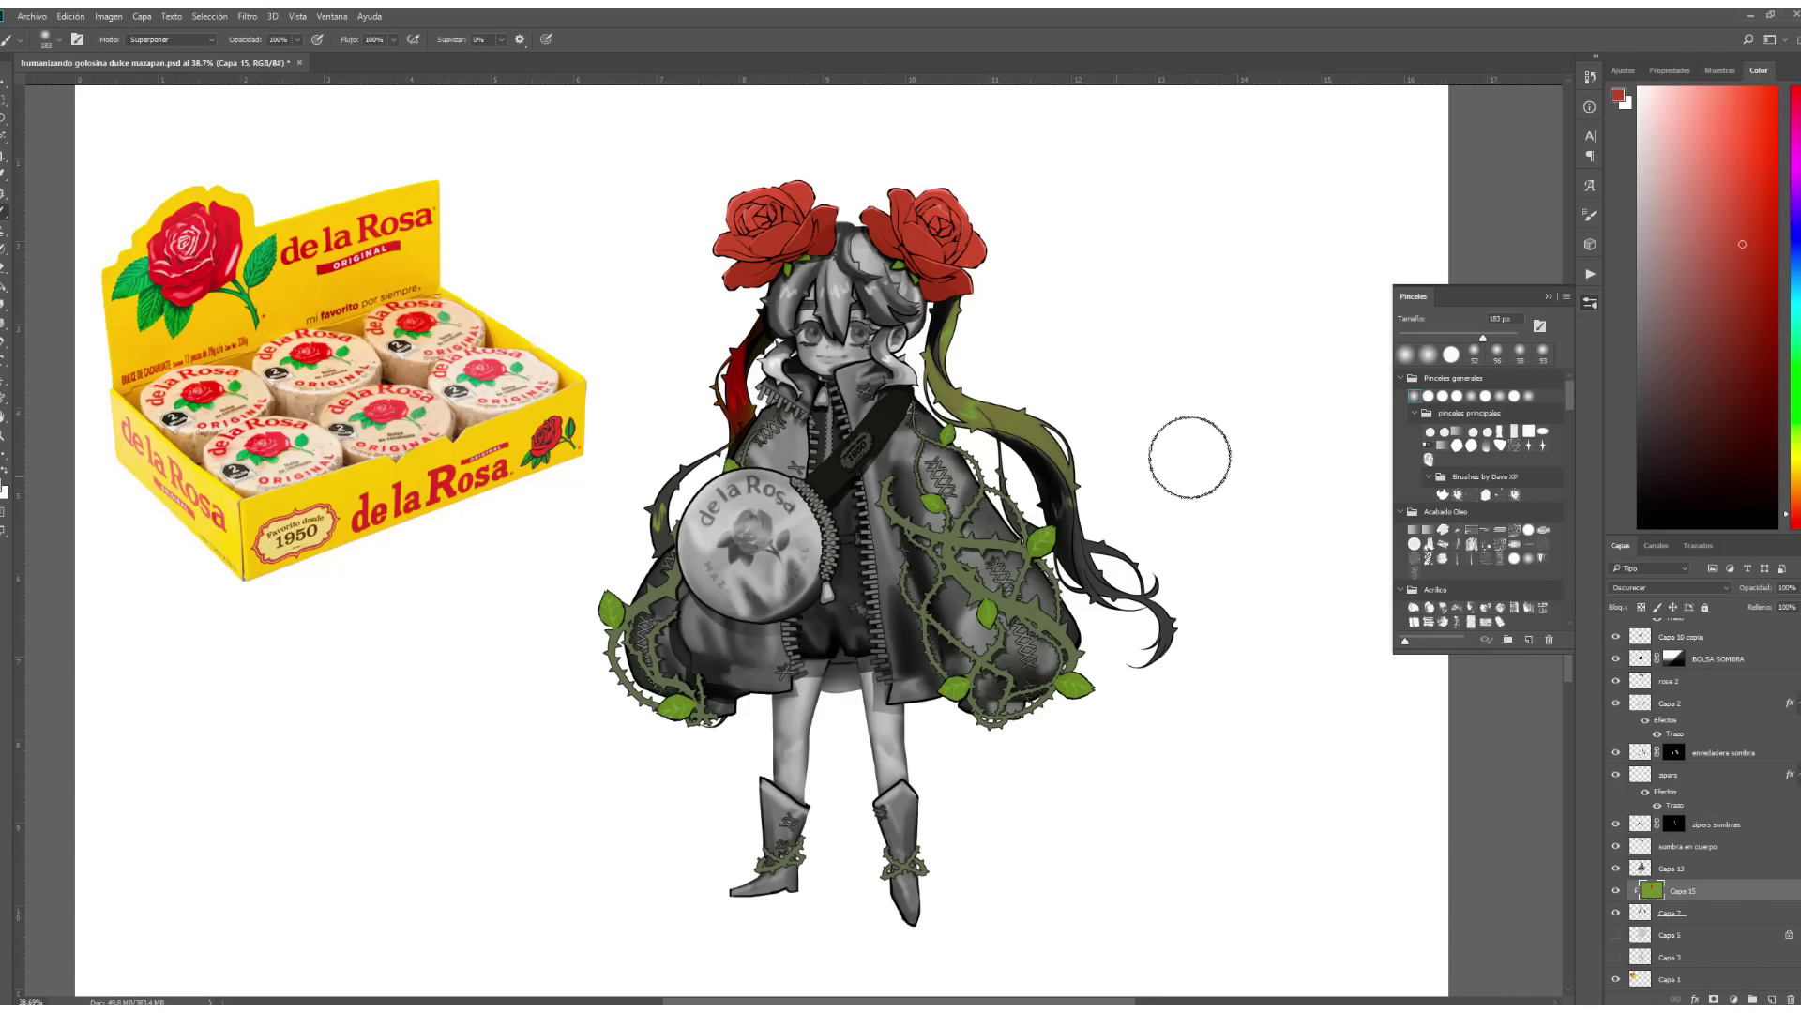
drag(947, 258, 1060, 465)
alt+click(1082, 462)
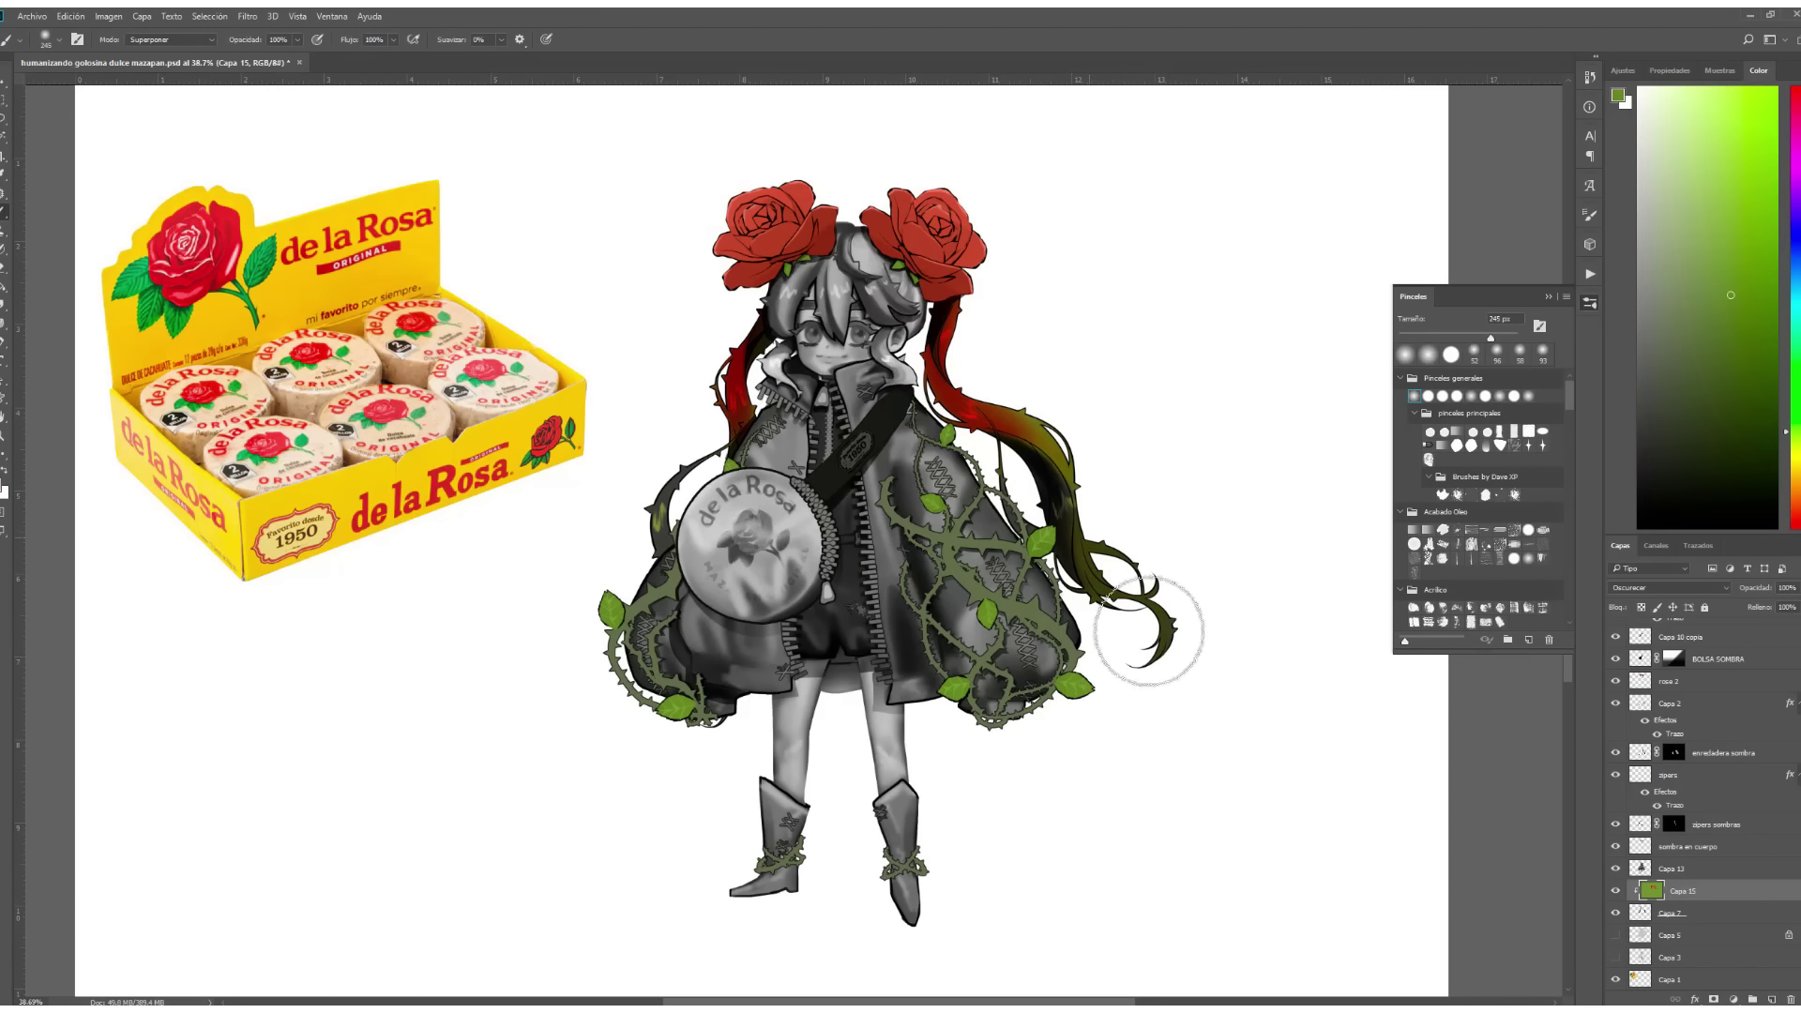
click(1679, 868)
Fill a new clipped layer with golden yellow over the coat, legs and boots in Superponer mode.
right_click(1641, 846)
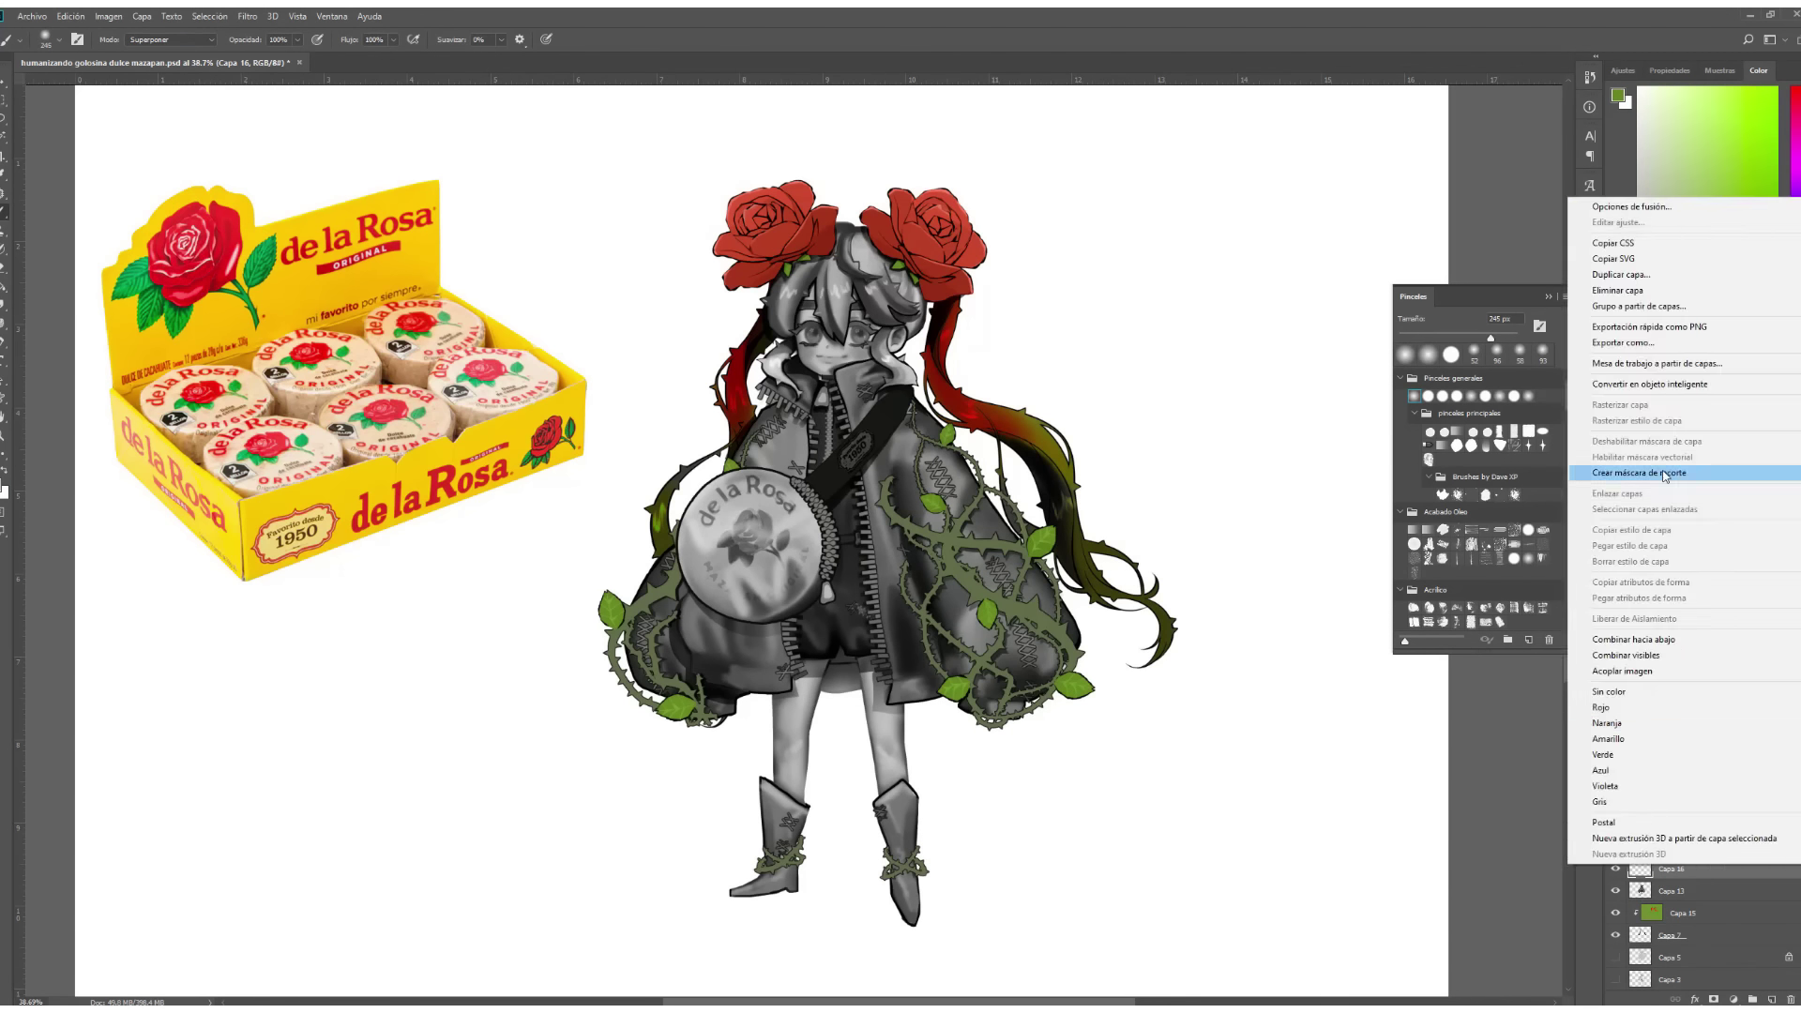
alt+click(524, 469)
key(g)
click(892, 490)
click(1662, 588)
scroll(1661, 588, down, 3)
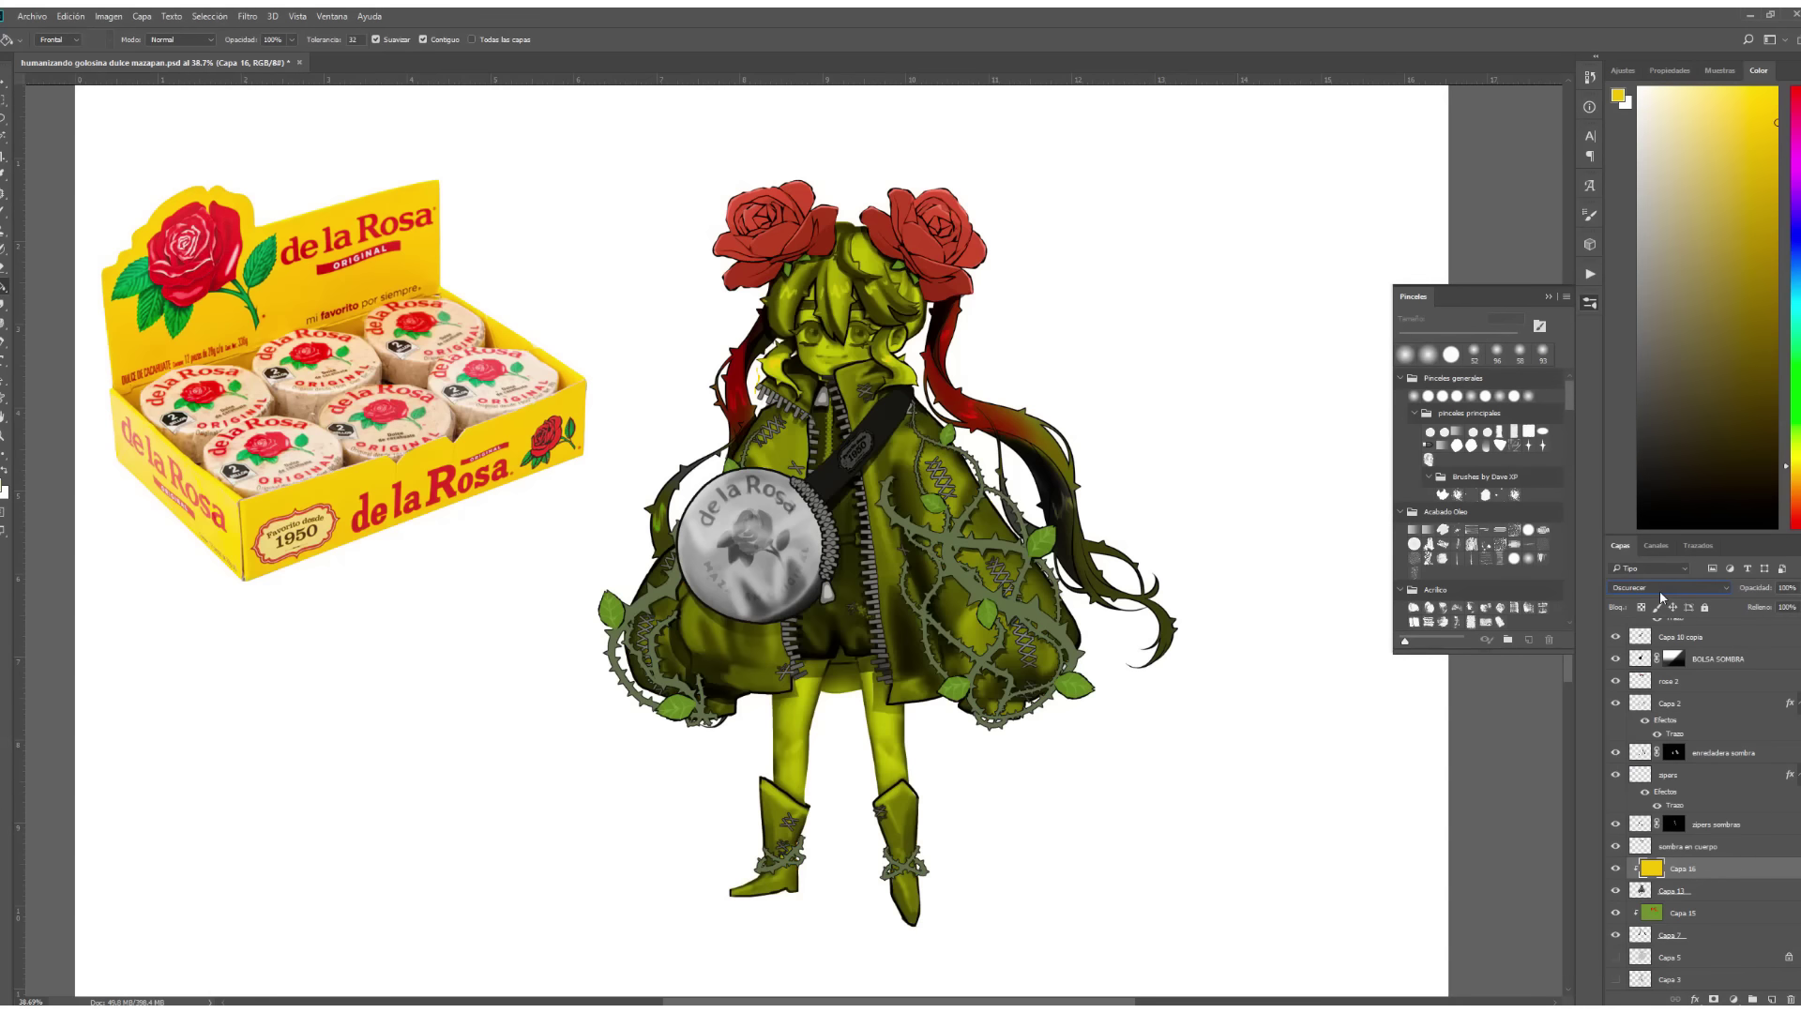
scroll(1661, 588, down, 1)
scroll(1660, 588, down, 1)
scroll(1660, 589, down, 3)
scroll(1660, 591, down, 2)
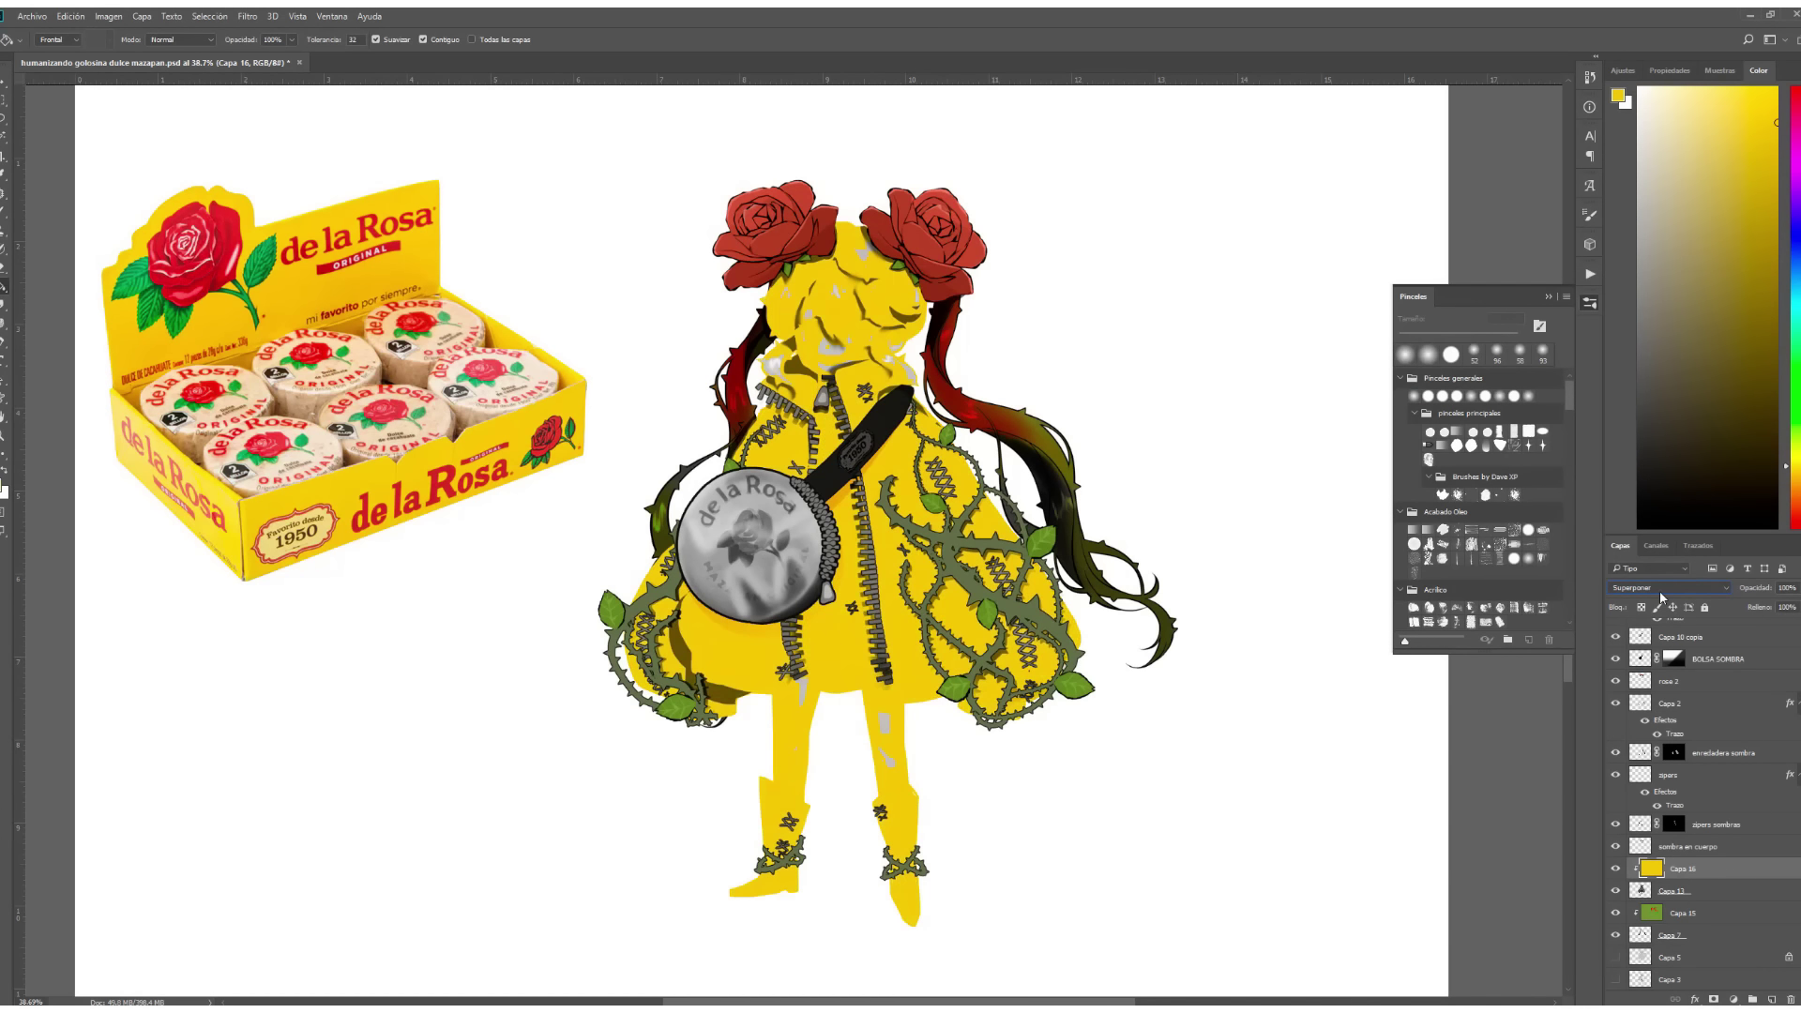
scroll(1660, 591, down, 2)
Paint the shirt and shorts under the coat red.
key(b)
scroll(833, 481, up, 1)
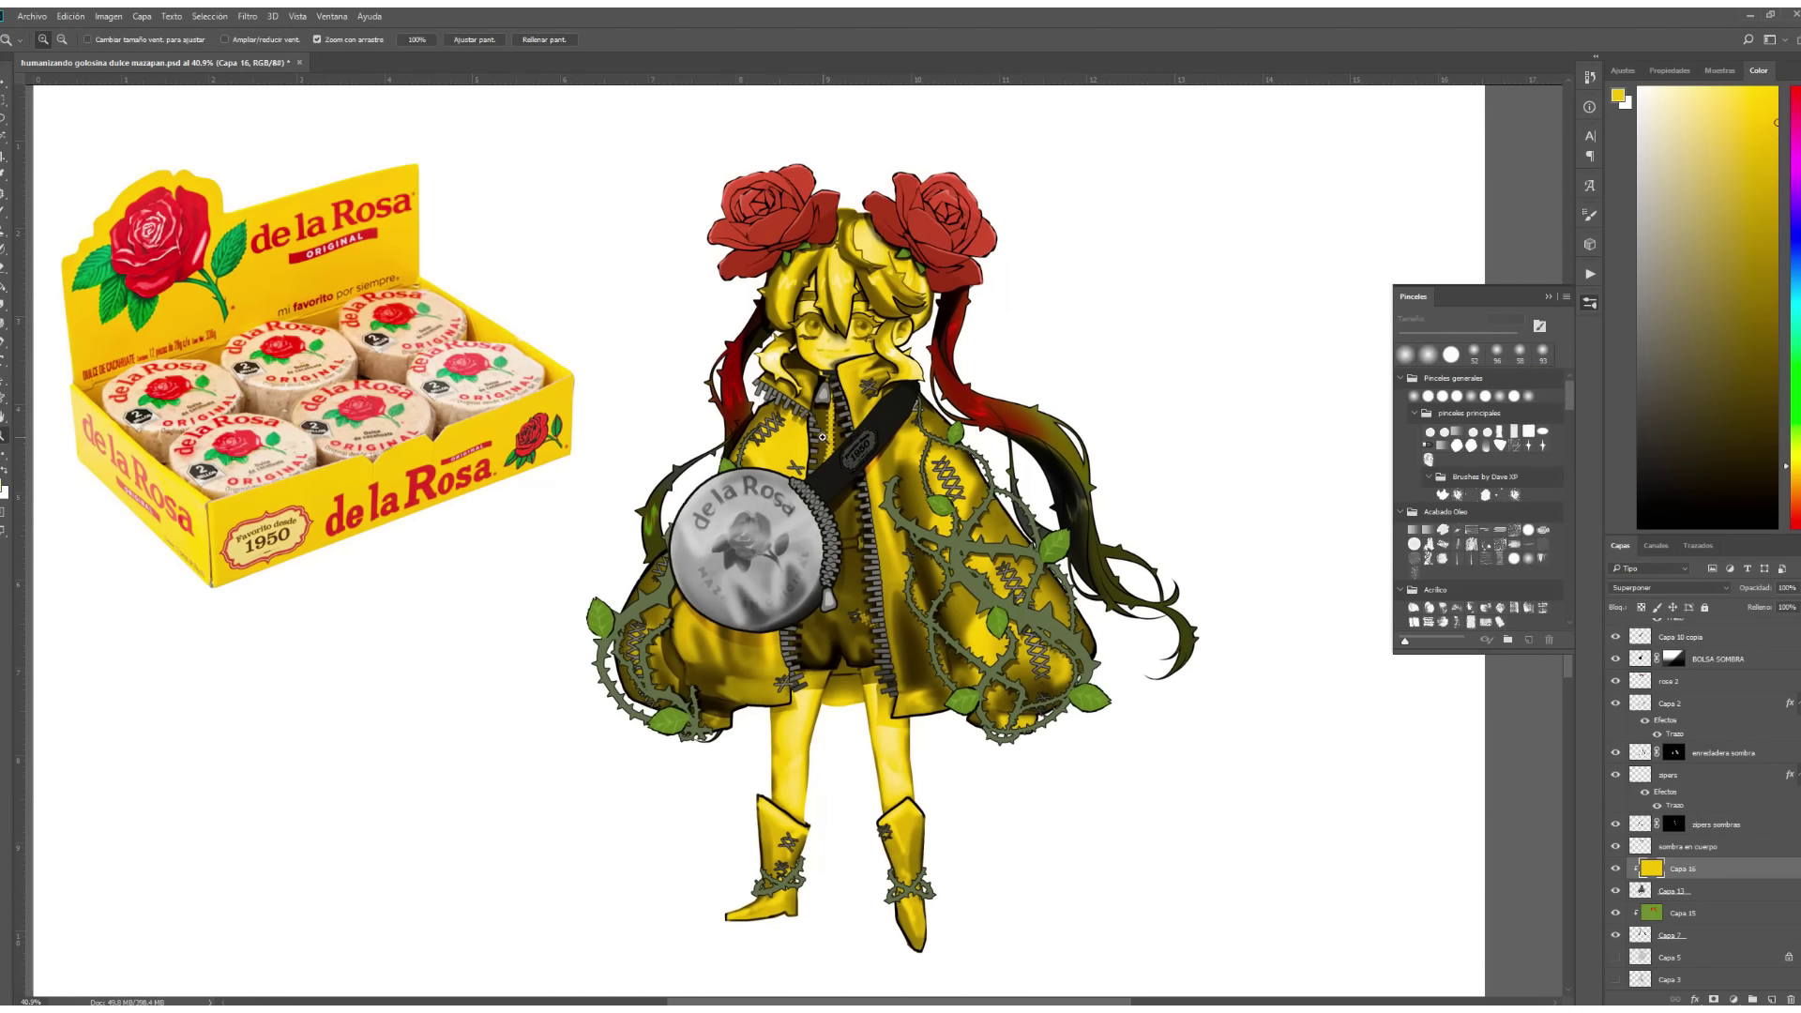
alt+click(741, 366)
drag(836, 491, 863, 533)
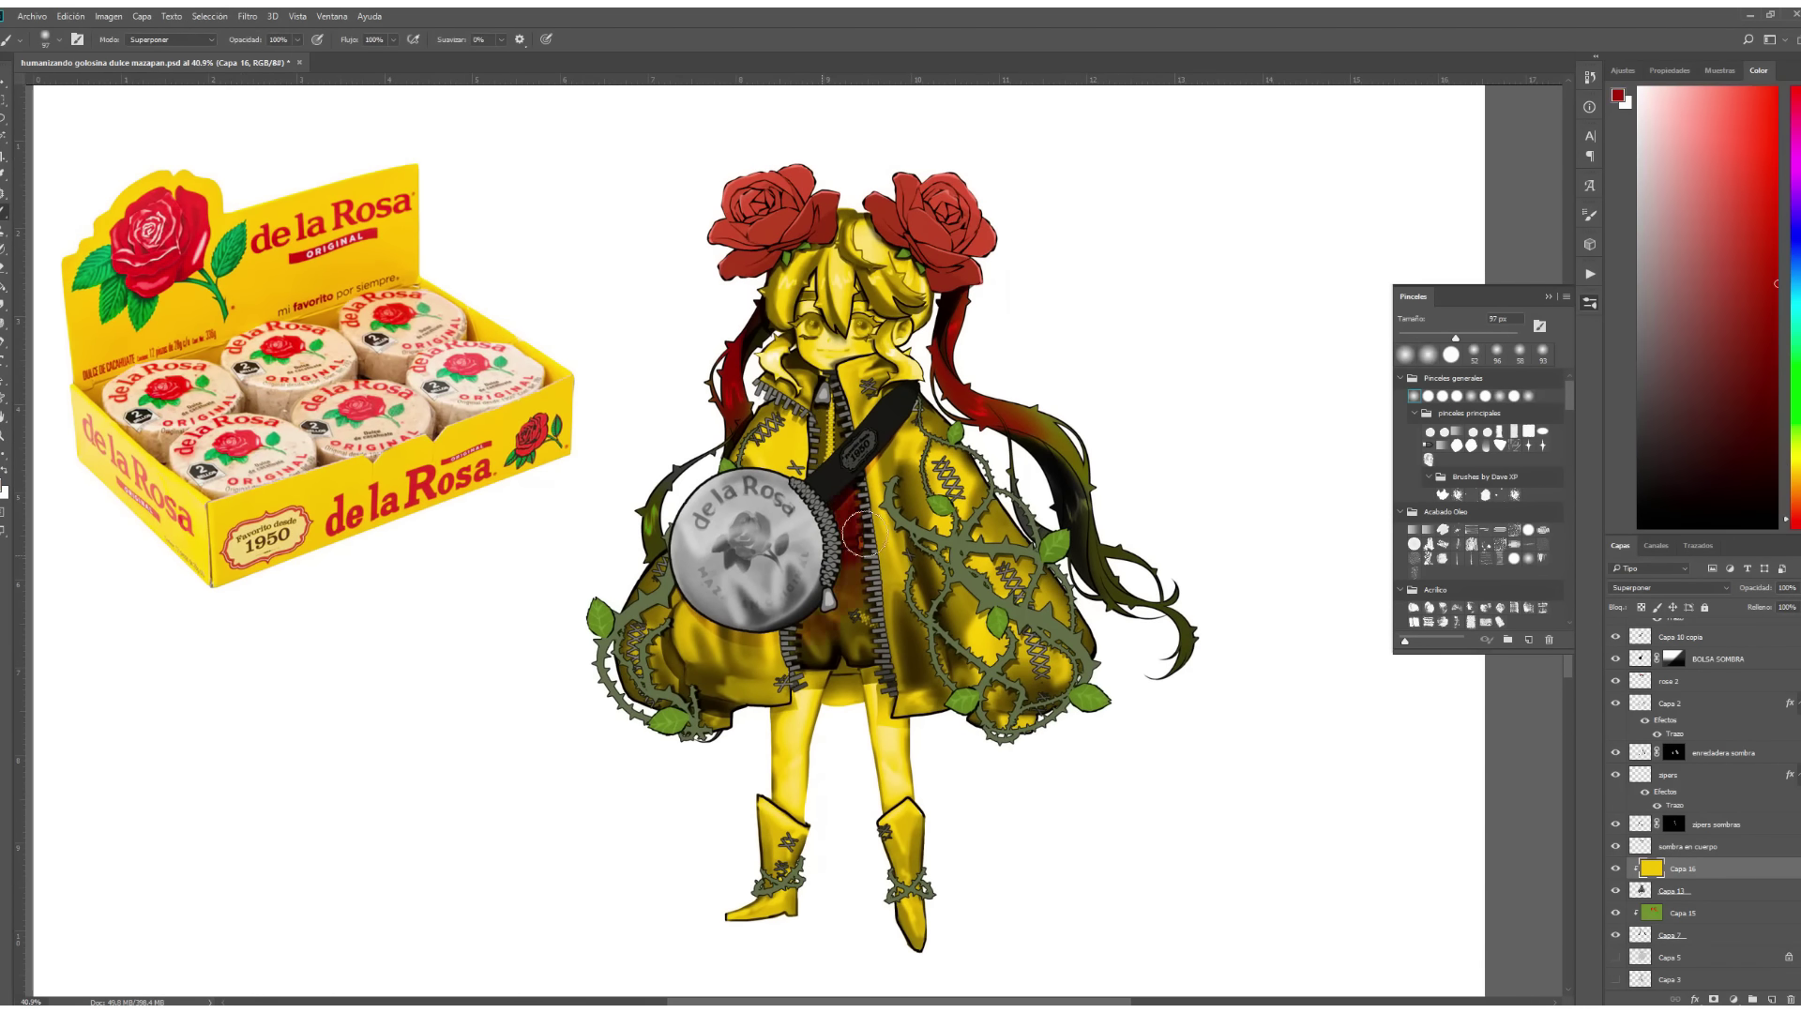
key(ctrl+z)
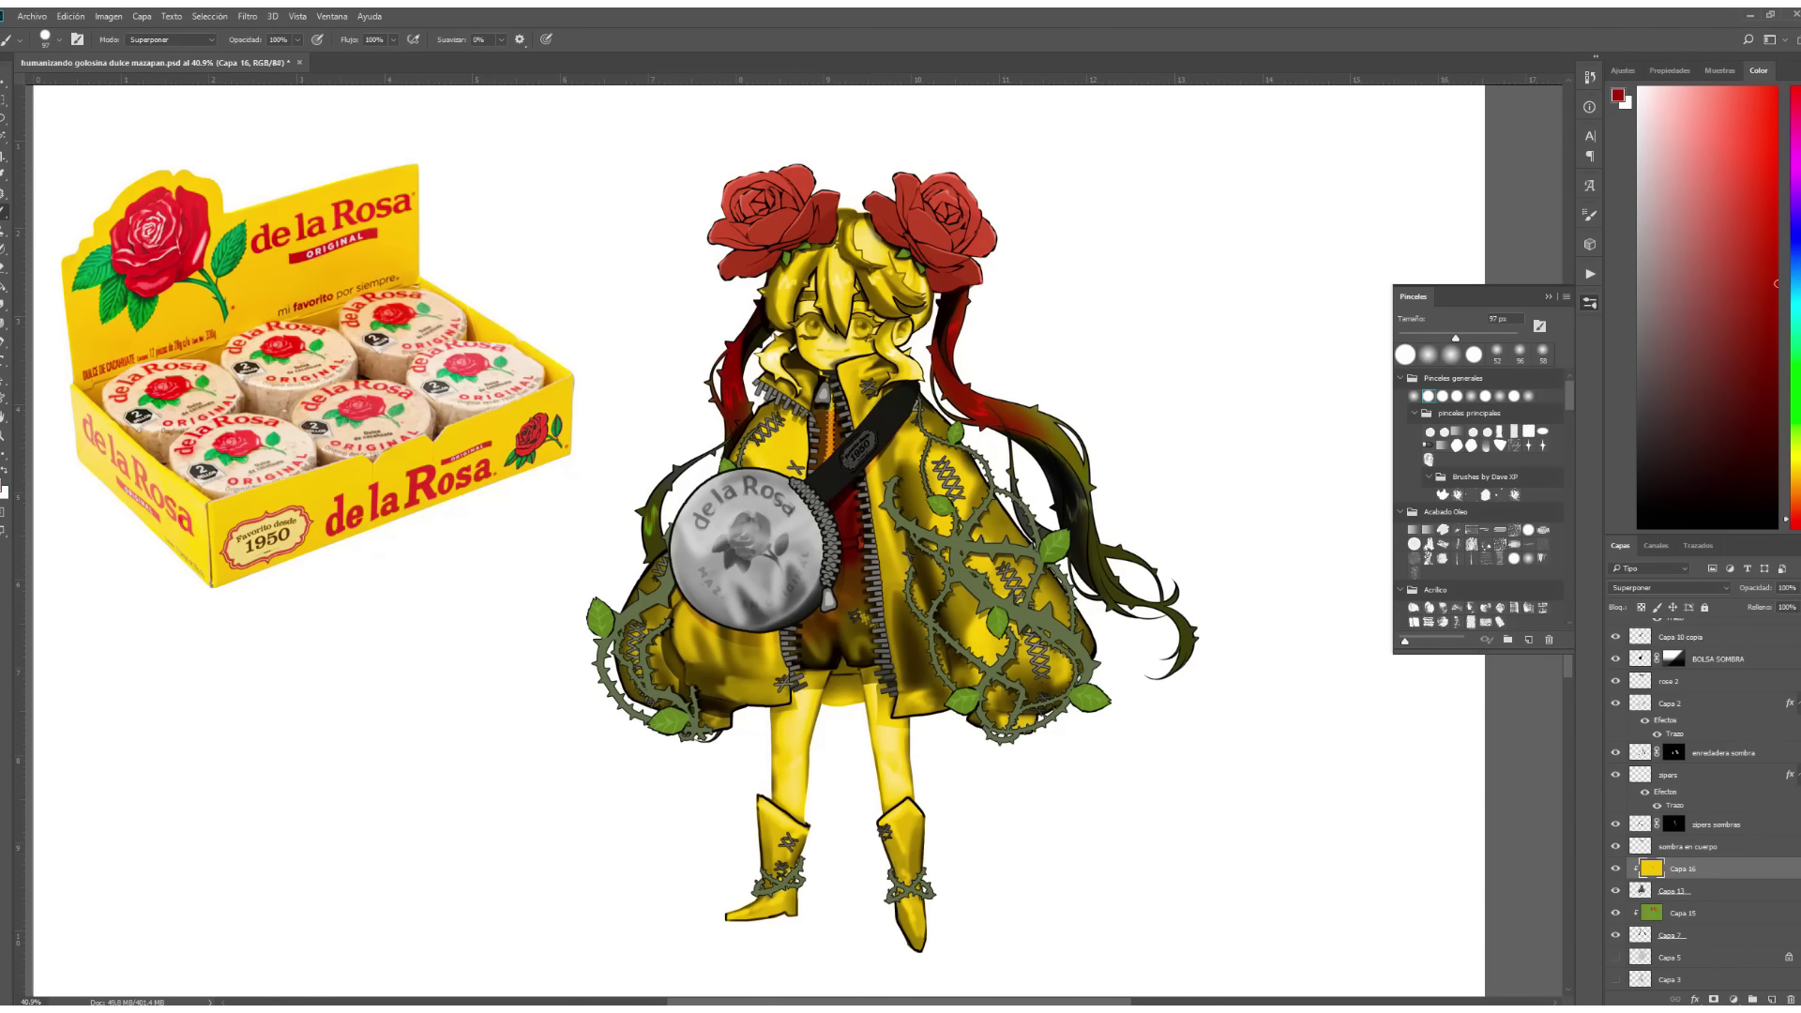
mouse_move(826, 402)
mouse_down()
mouse_move(798, 615)
mouse_move(865, 659)
mouse_up()
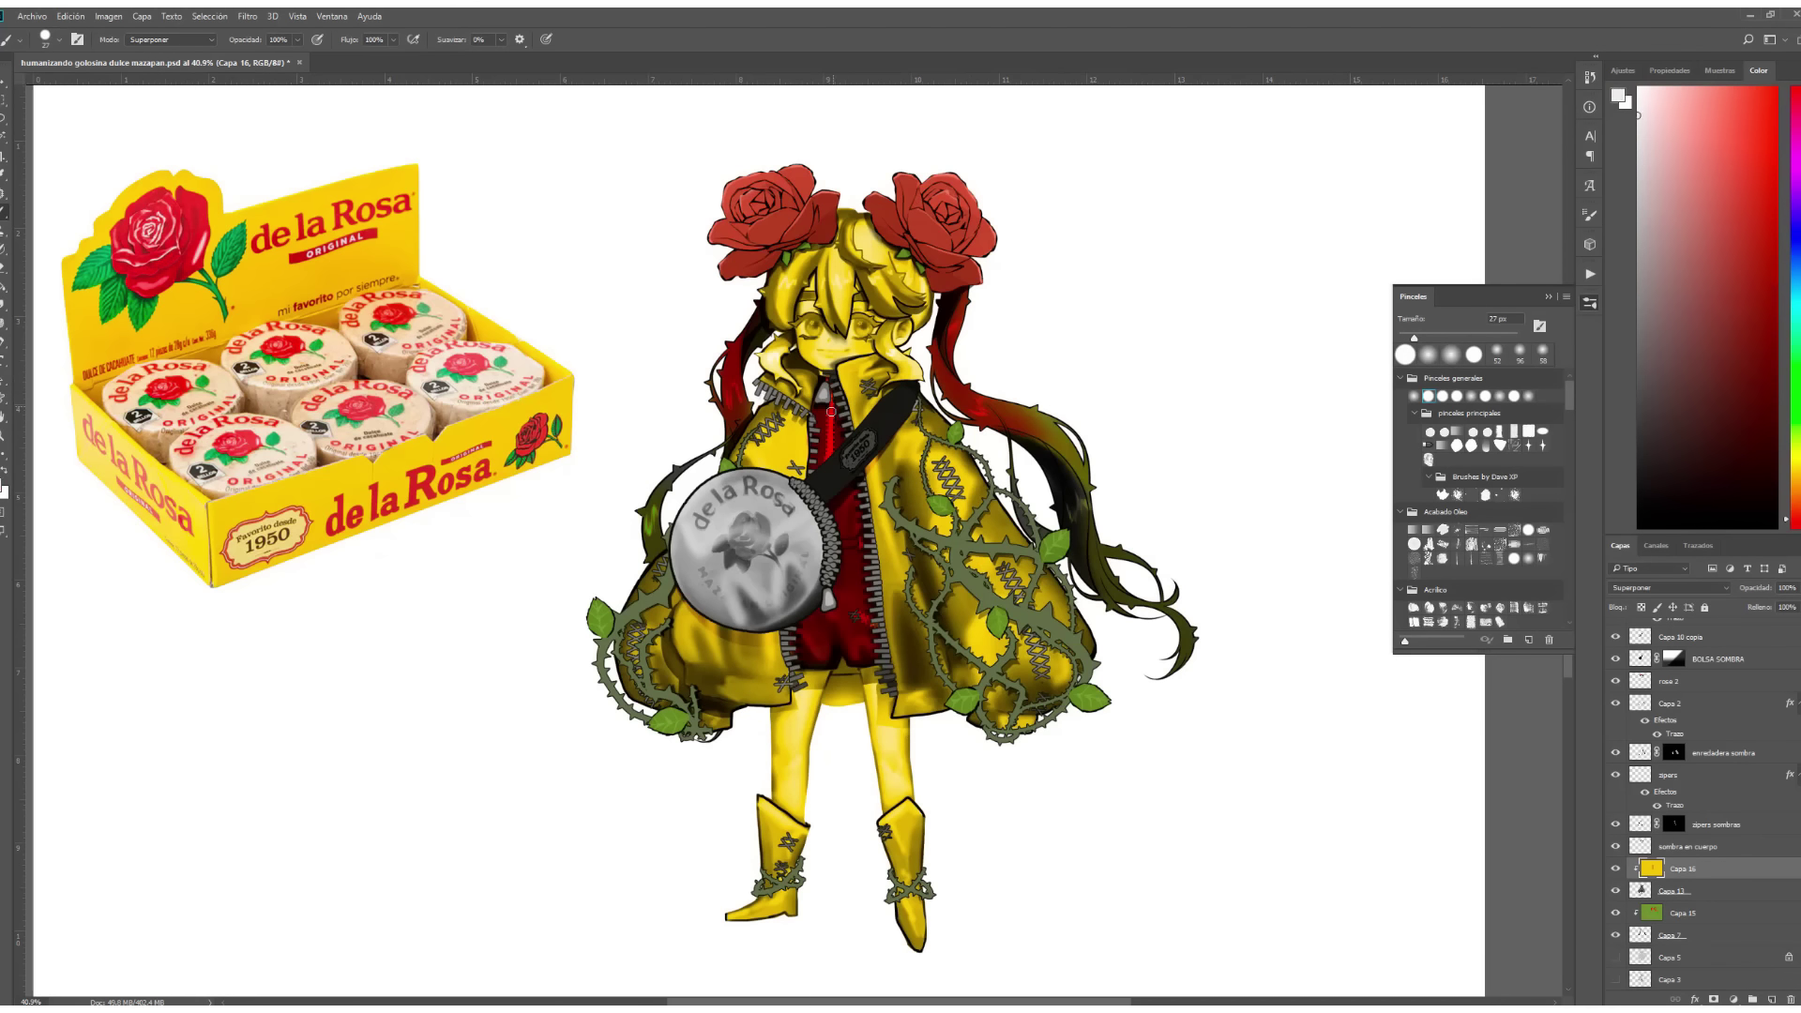
Clear the zipper selection and paint the girl's face a pale skin tone on the colour layer.
key(w)
key(alt+bracketleft)
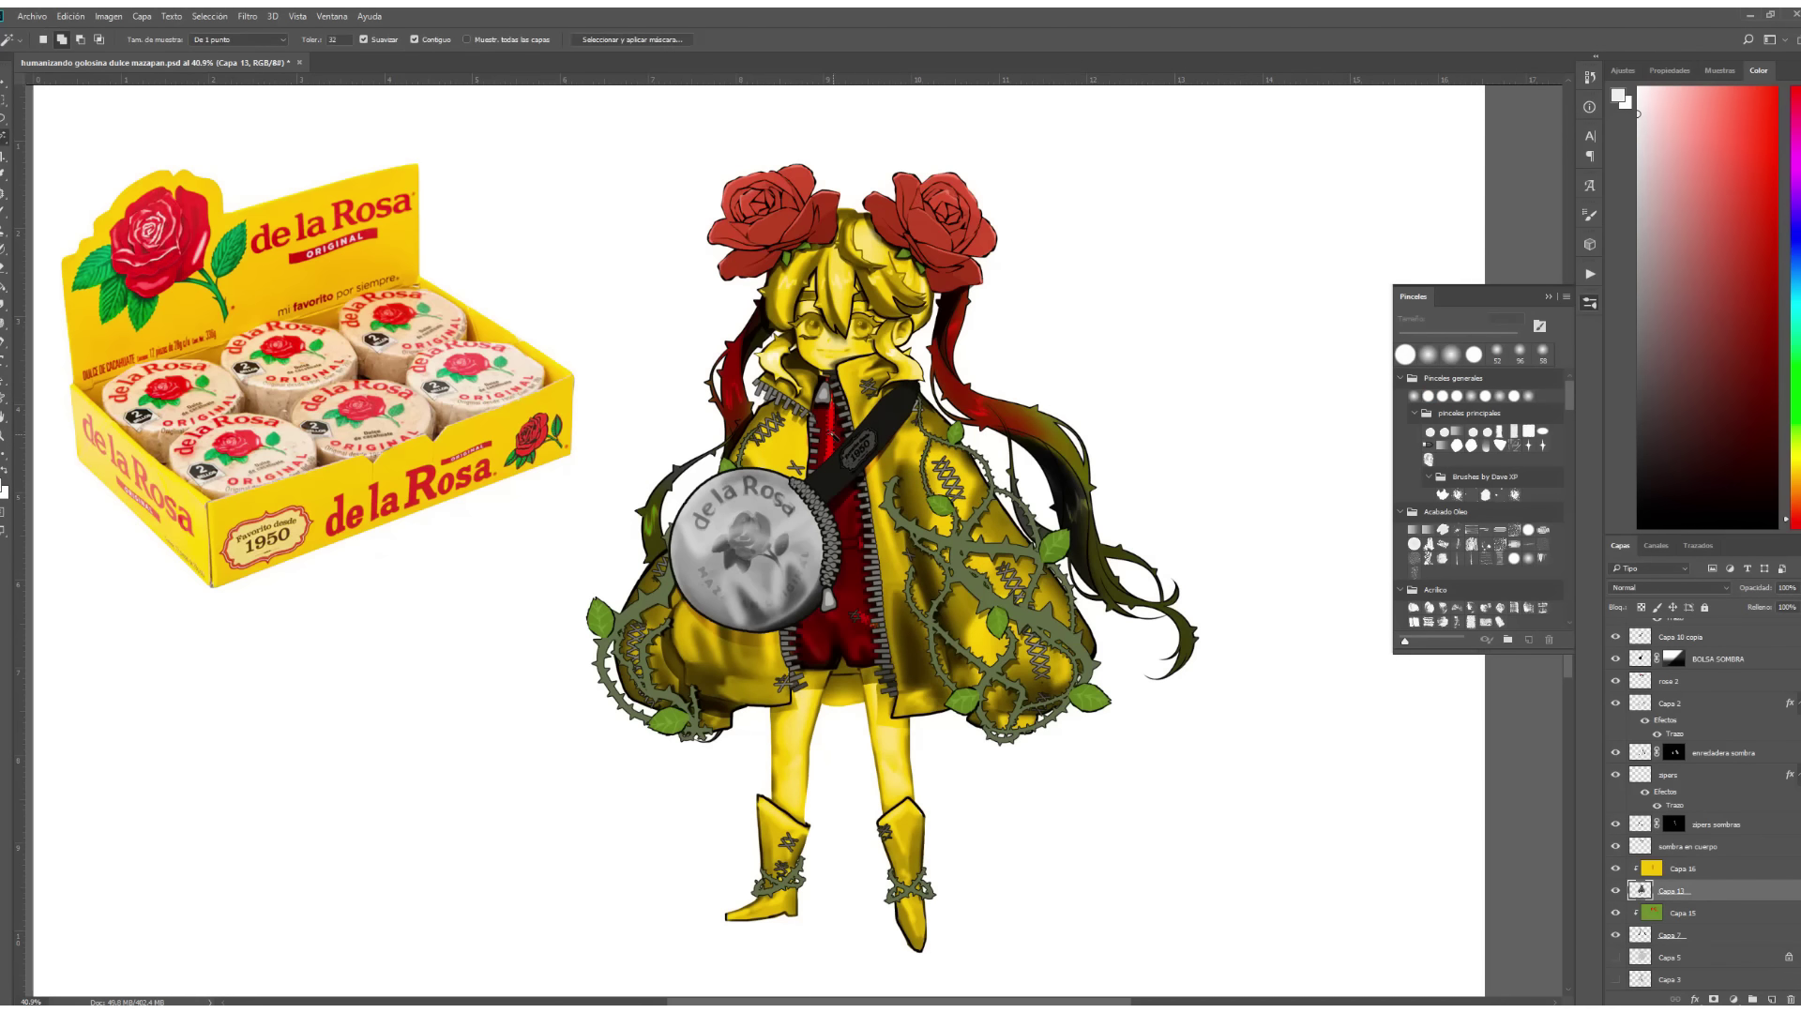
key(b)
scroll(882, 643, up, 1)
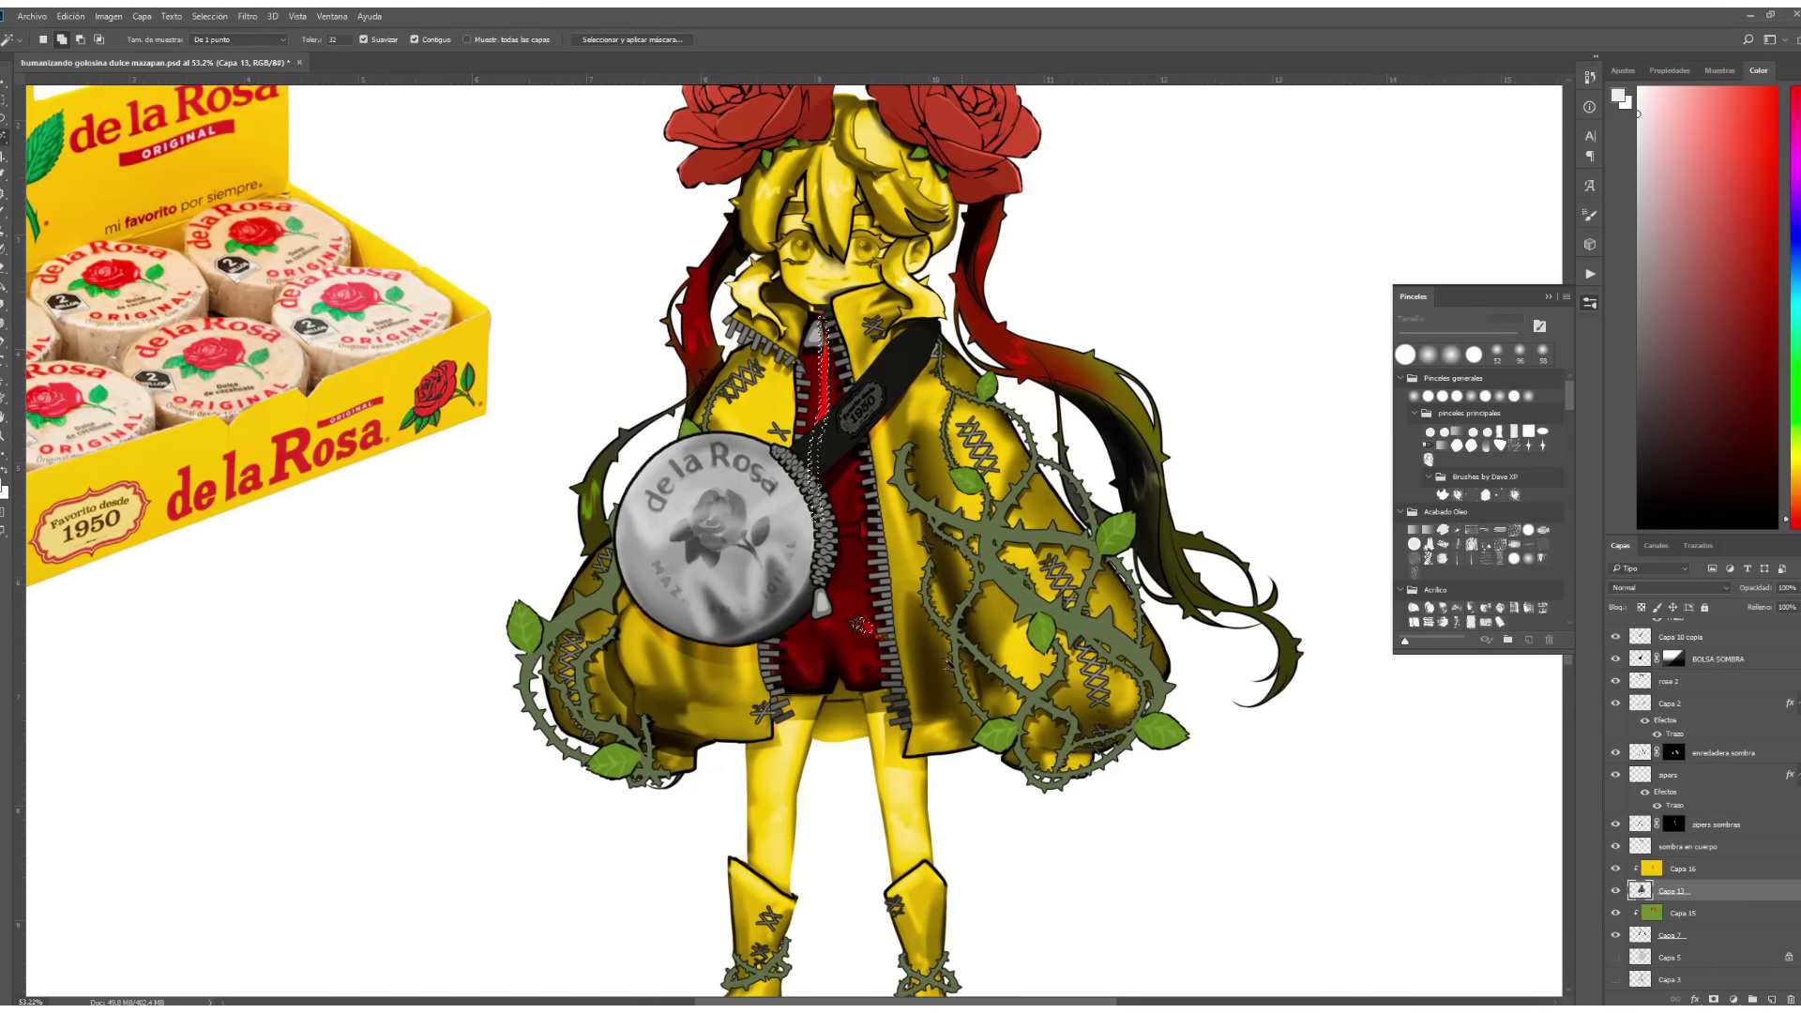
key(alt+bracketright)
key(ctrl+d)
key(bracketleft)
key(bracketleft)
key(bracketleft)
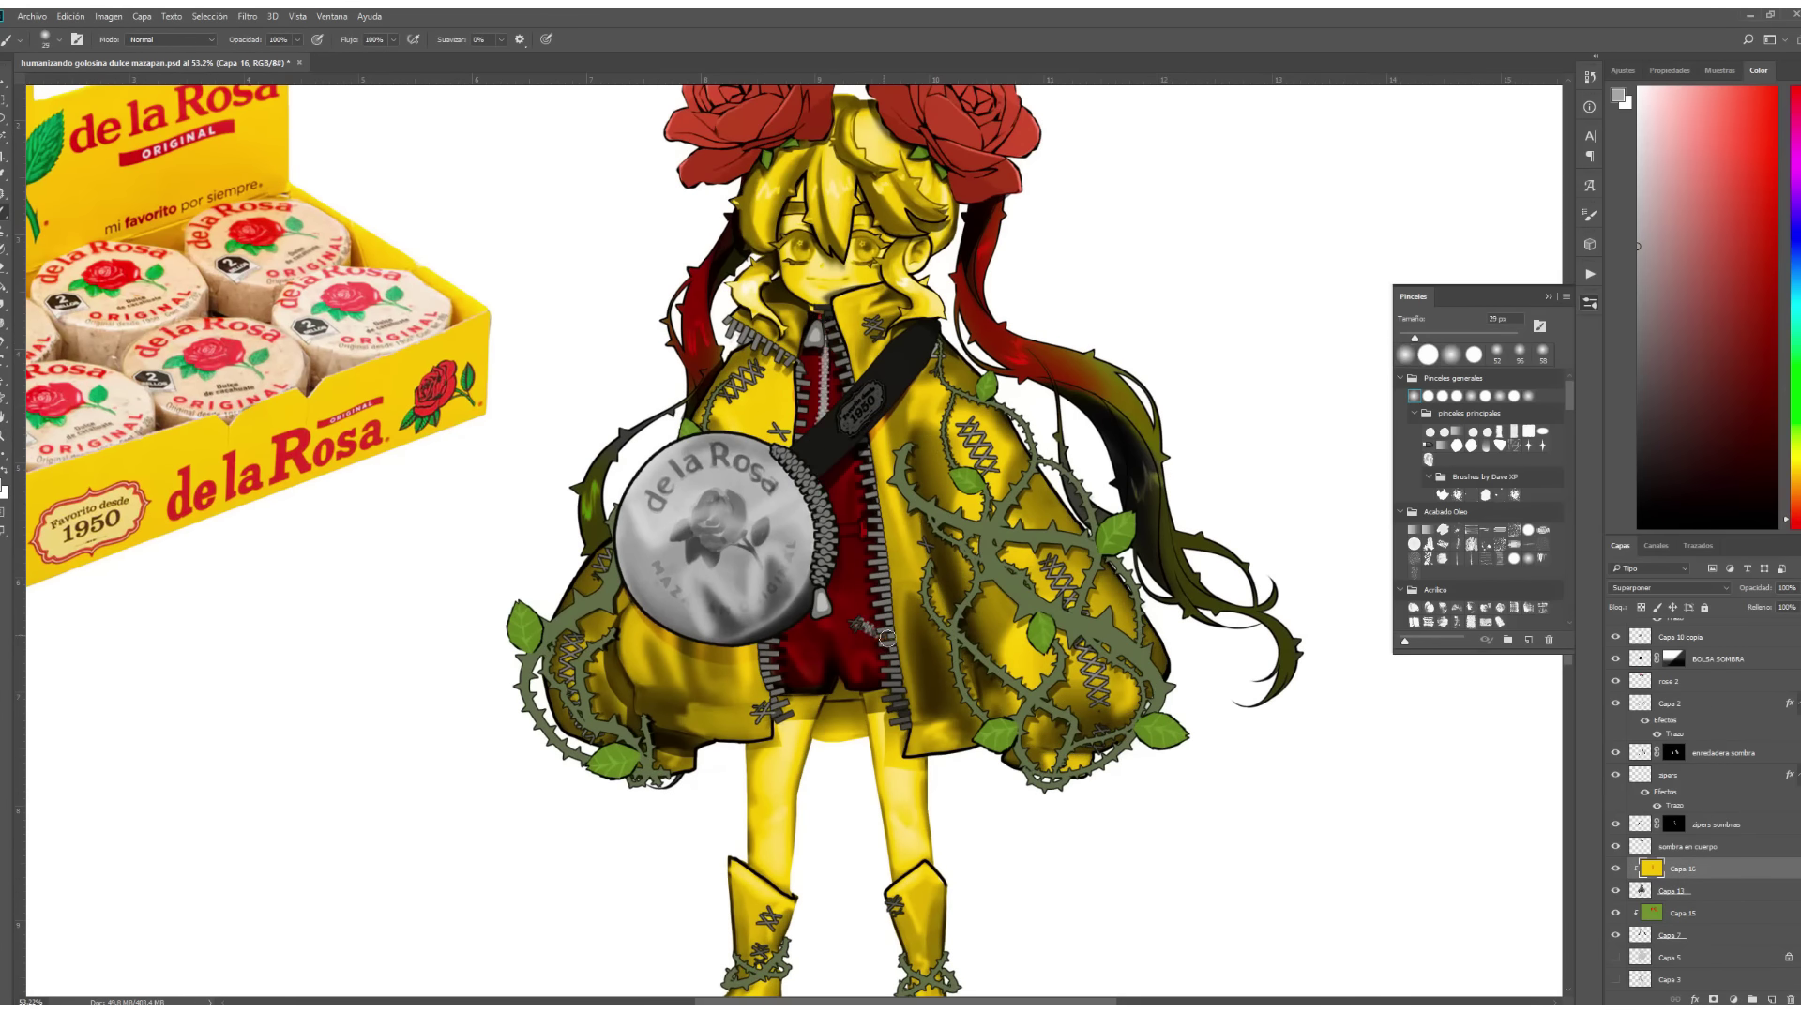
scroll(887, 638, down, 1)
alt+click(831, 300)
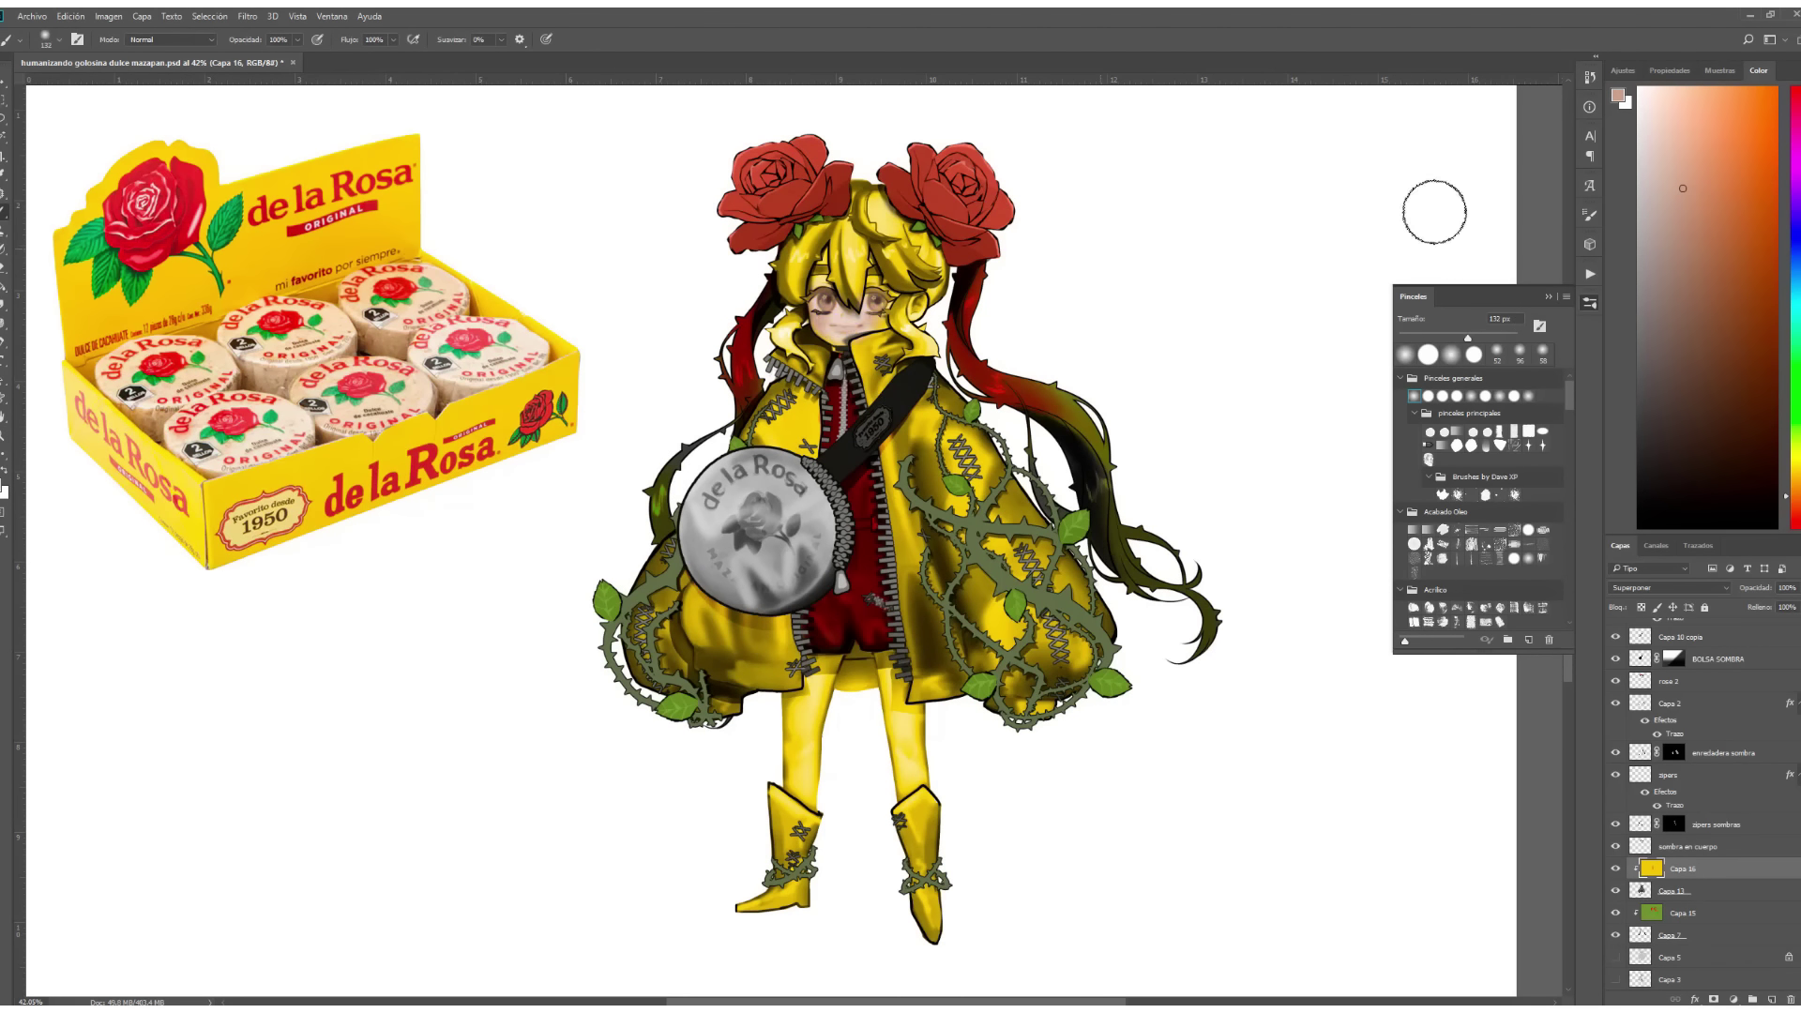
mouse_move(849, 281)
mouse_down()
mouse_move(816, 310)
mouse_move(828, 326)
mouse_up()
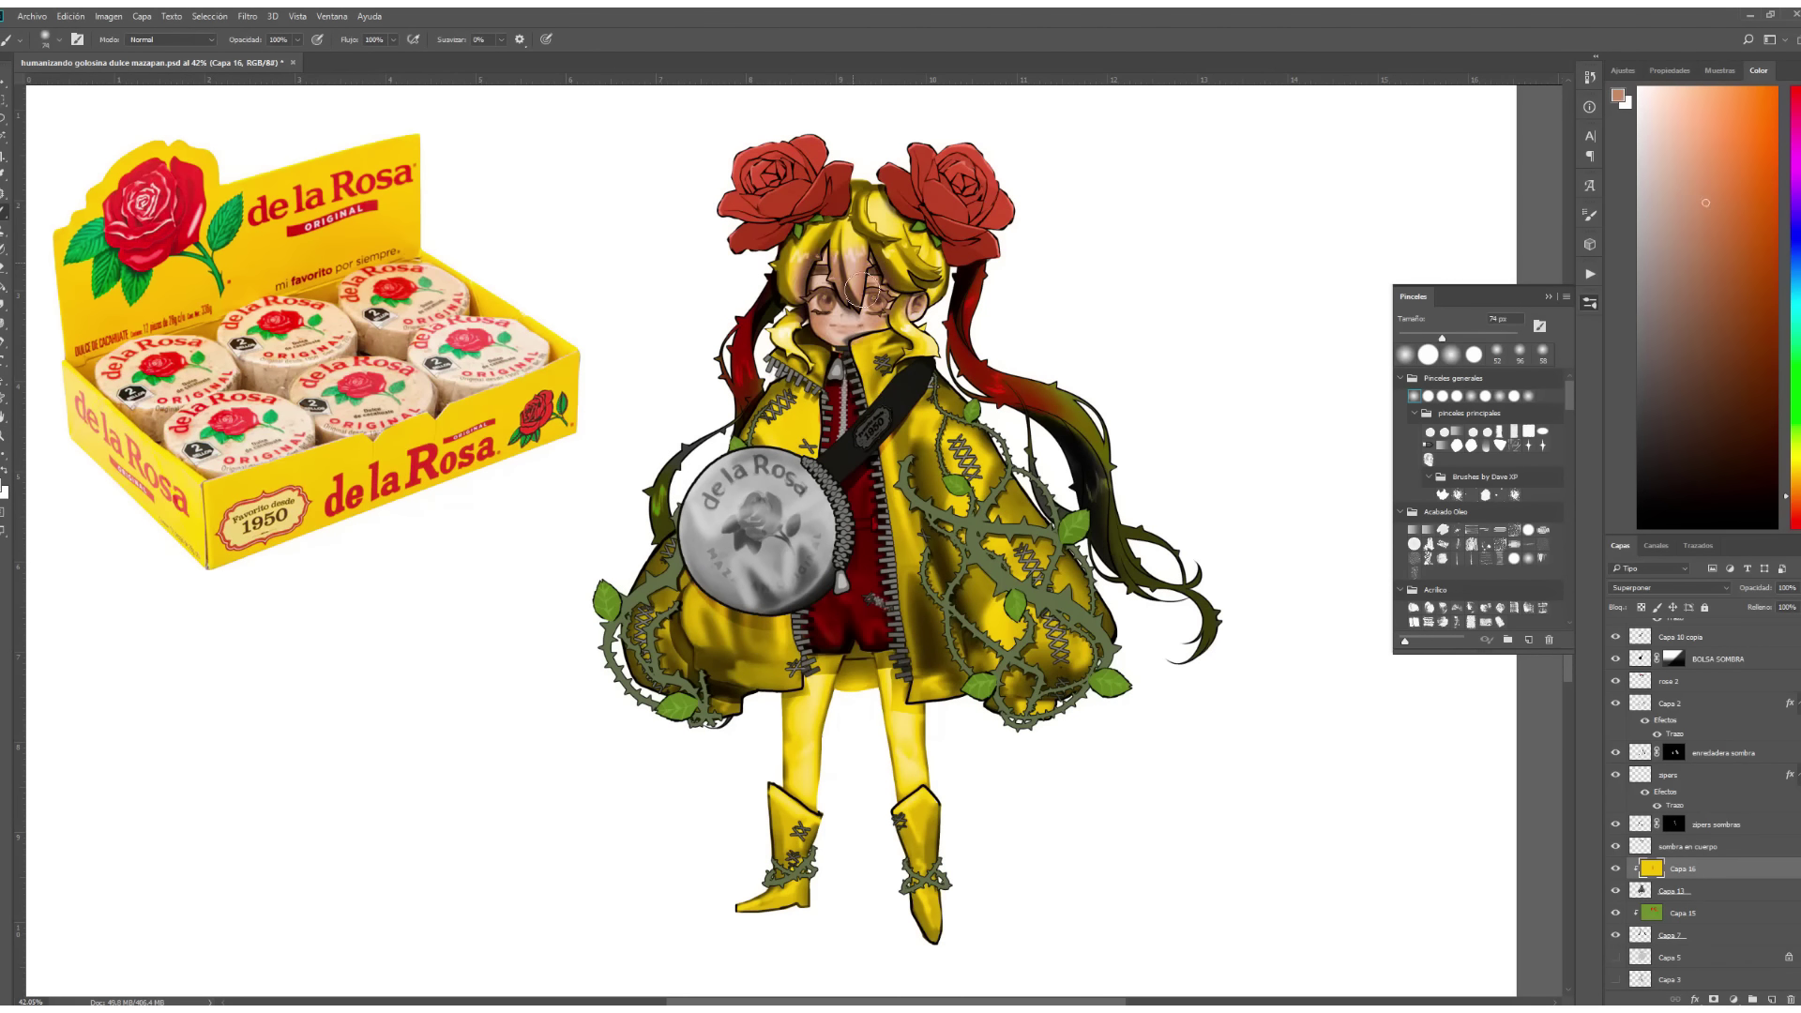
Paint both legs in skin tone, covering the yellow patch on the right leg.
key(bracketleft)
key(bracketleft)
key(bracketleft)
drag(808, 807, 816, 656)
scroll(826, 751, up, 1)
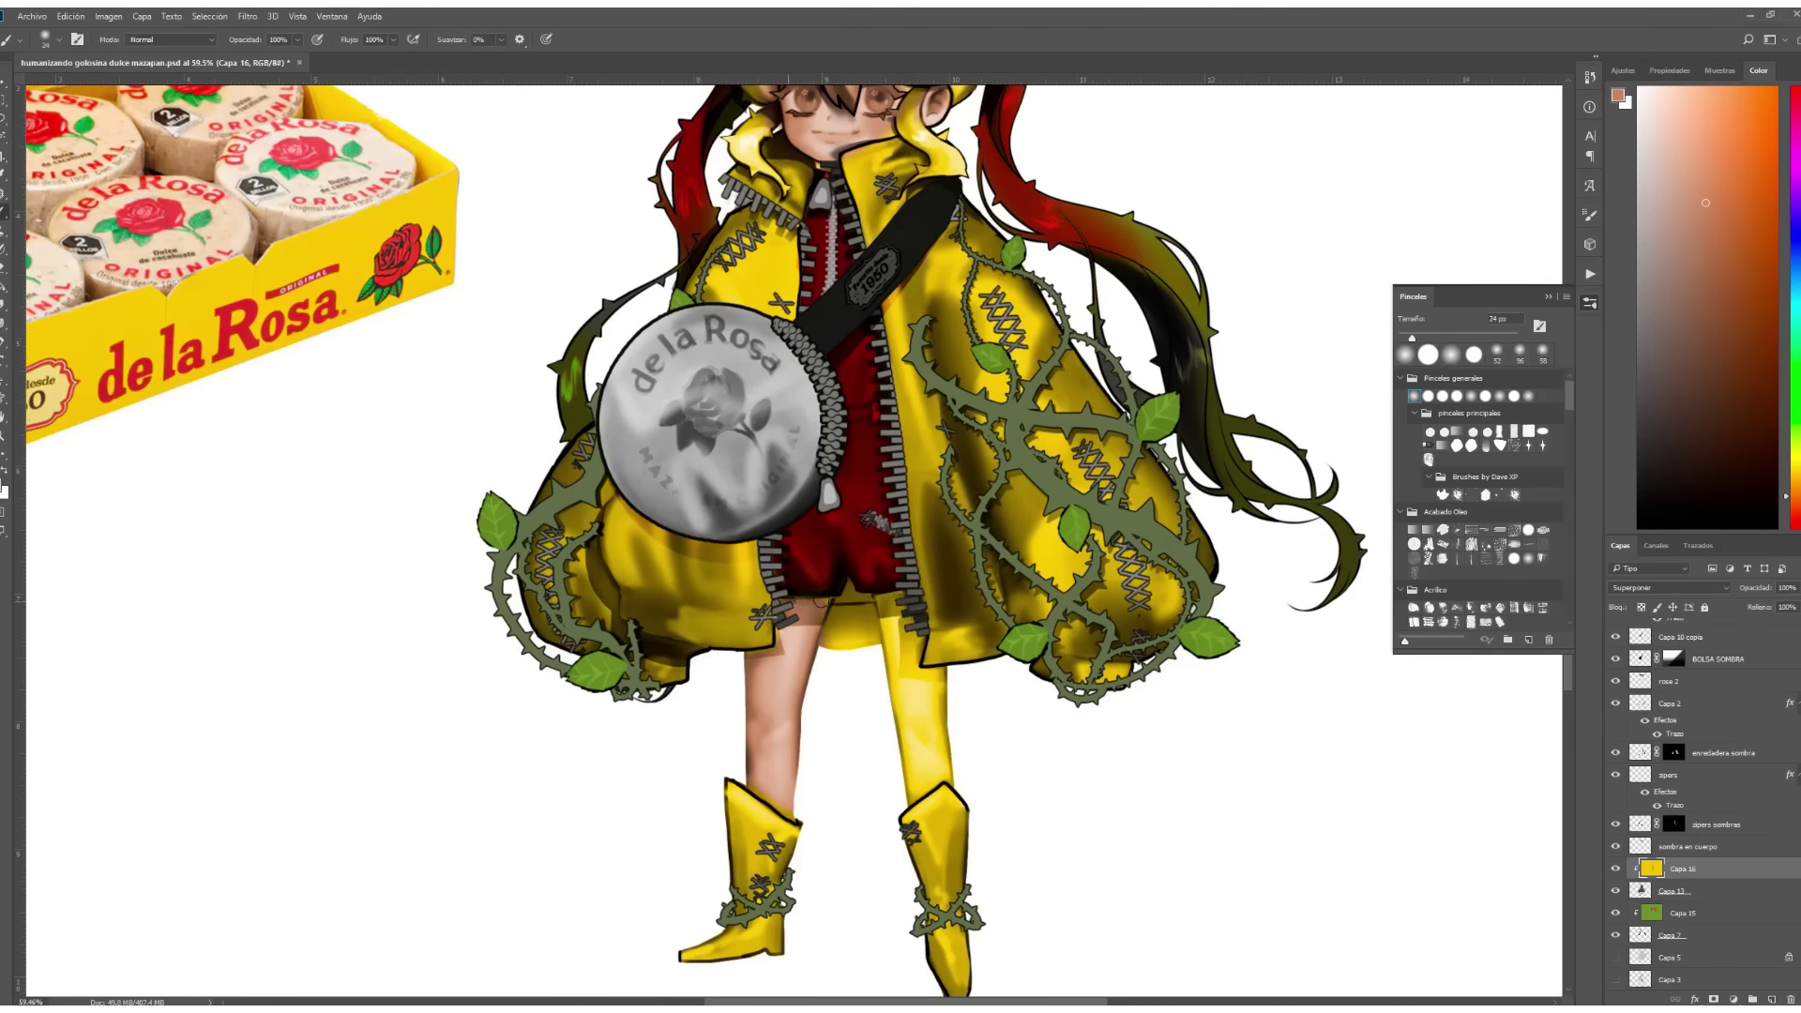
key(bracketright)
key(bracketright)
mouse_move(938, 798)
mouse_down()
mouse_move(957, 764)
mouse_move(873, 708)
mouse_up()
drag(895, 618, 918, 634)
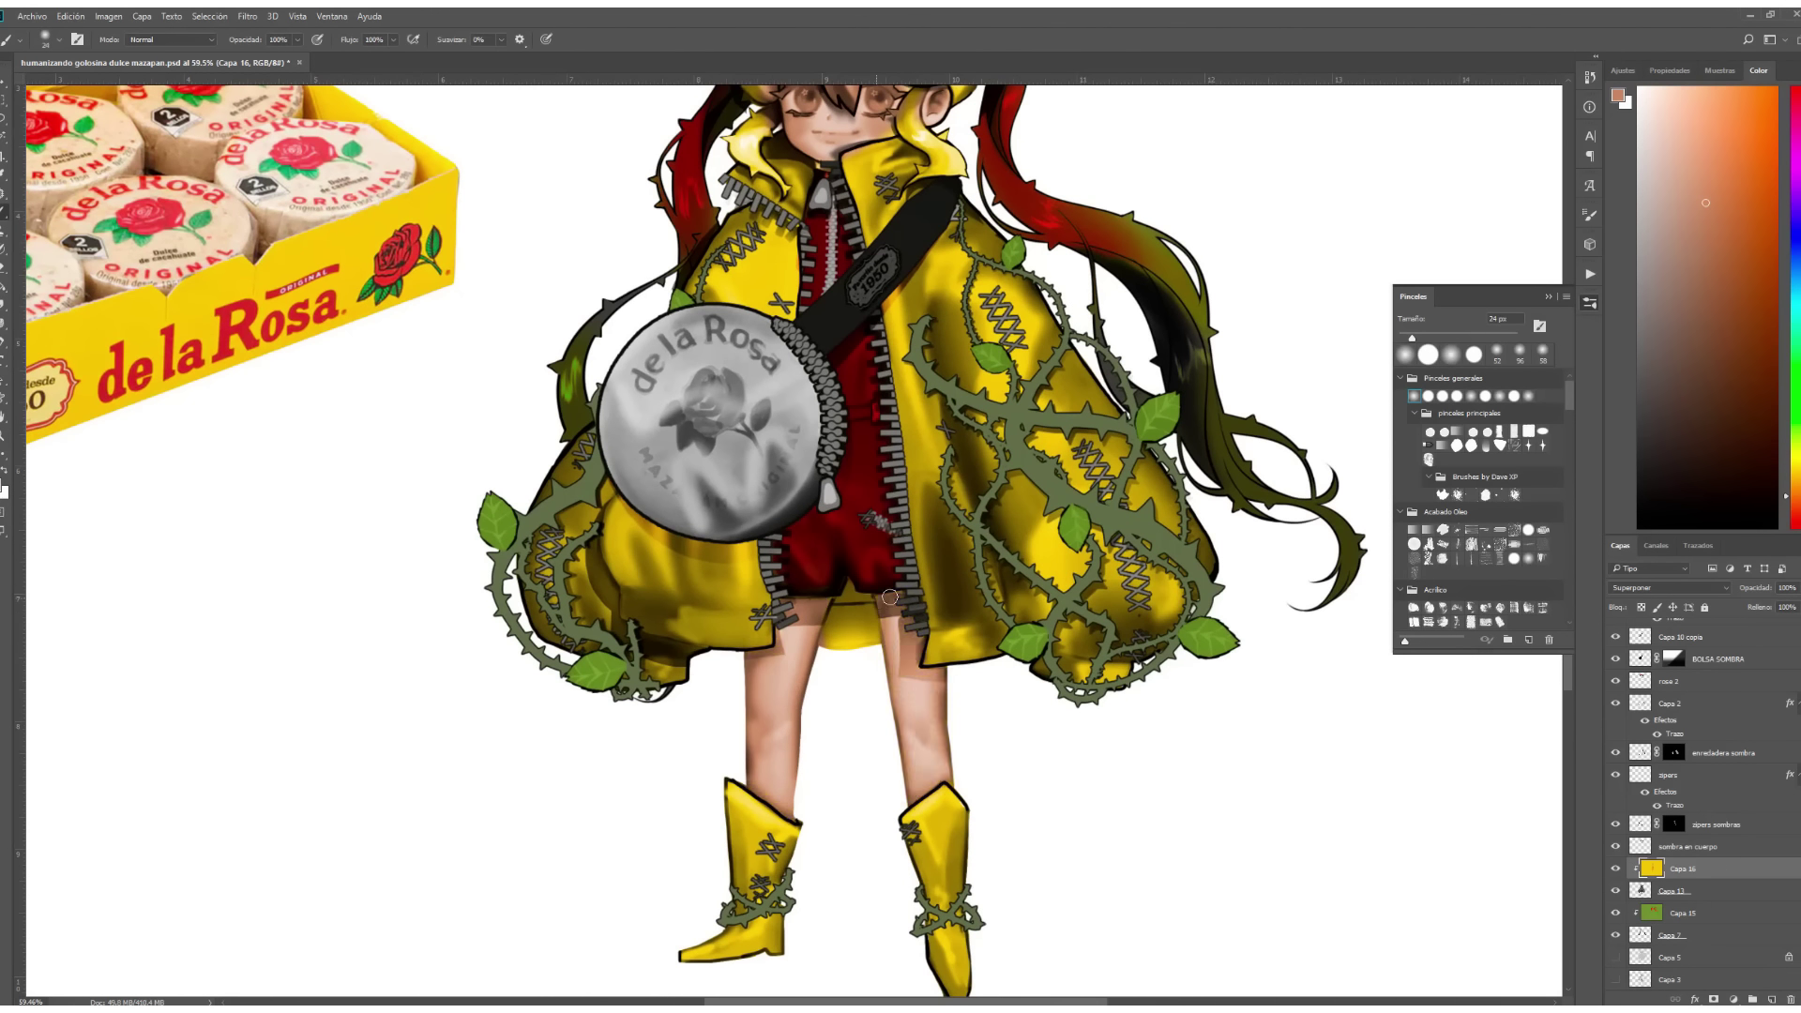
scroll(889, 596, down, 2)
key(bracketright)
key(bracketright)
key(bracketright)
alt+click(288, 212)
Paint the left boot red, briefly trying green on the right boot.
drag(807, 845, 838, 777)
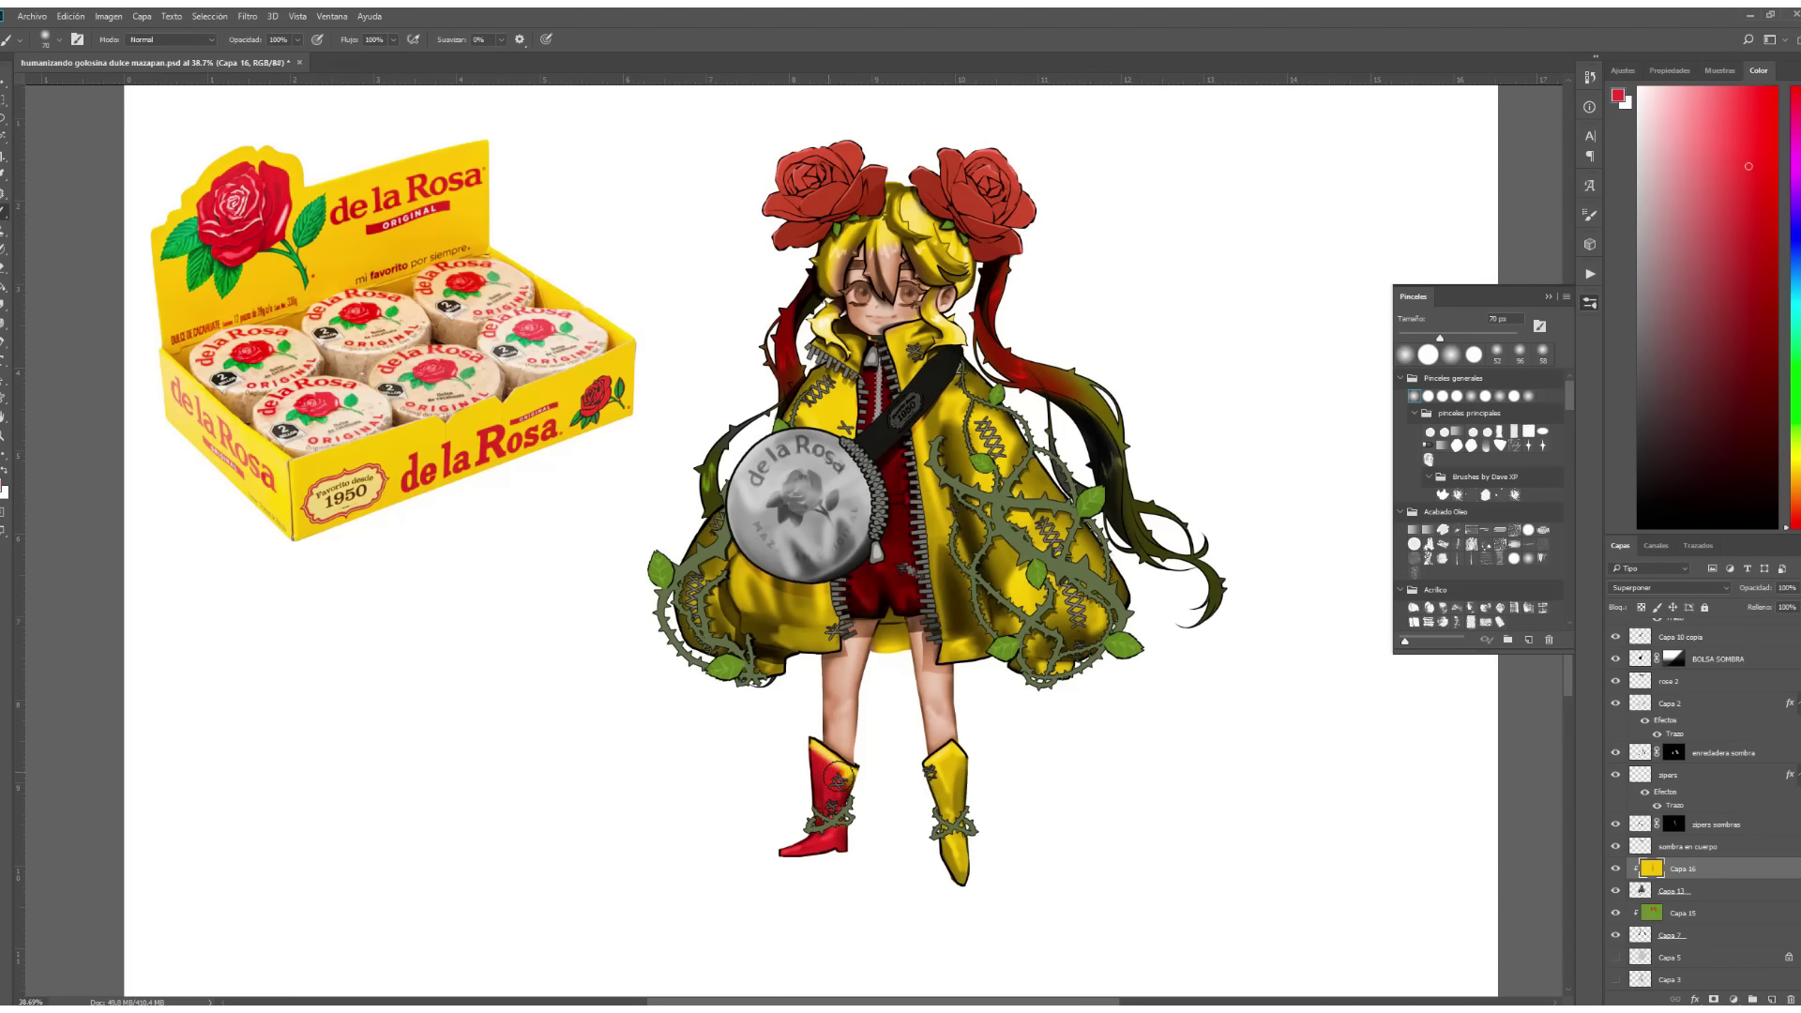
key(bracketleft)
key(bracketleft)
key(bracketleft)
scroll(906, 818, up, 4)
drag(676, 648, 778, 717)
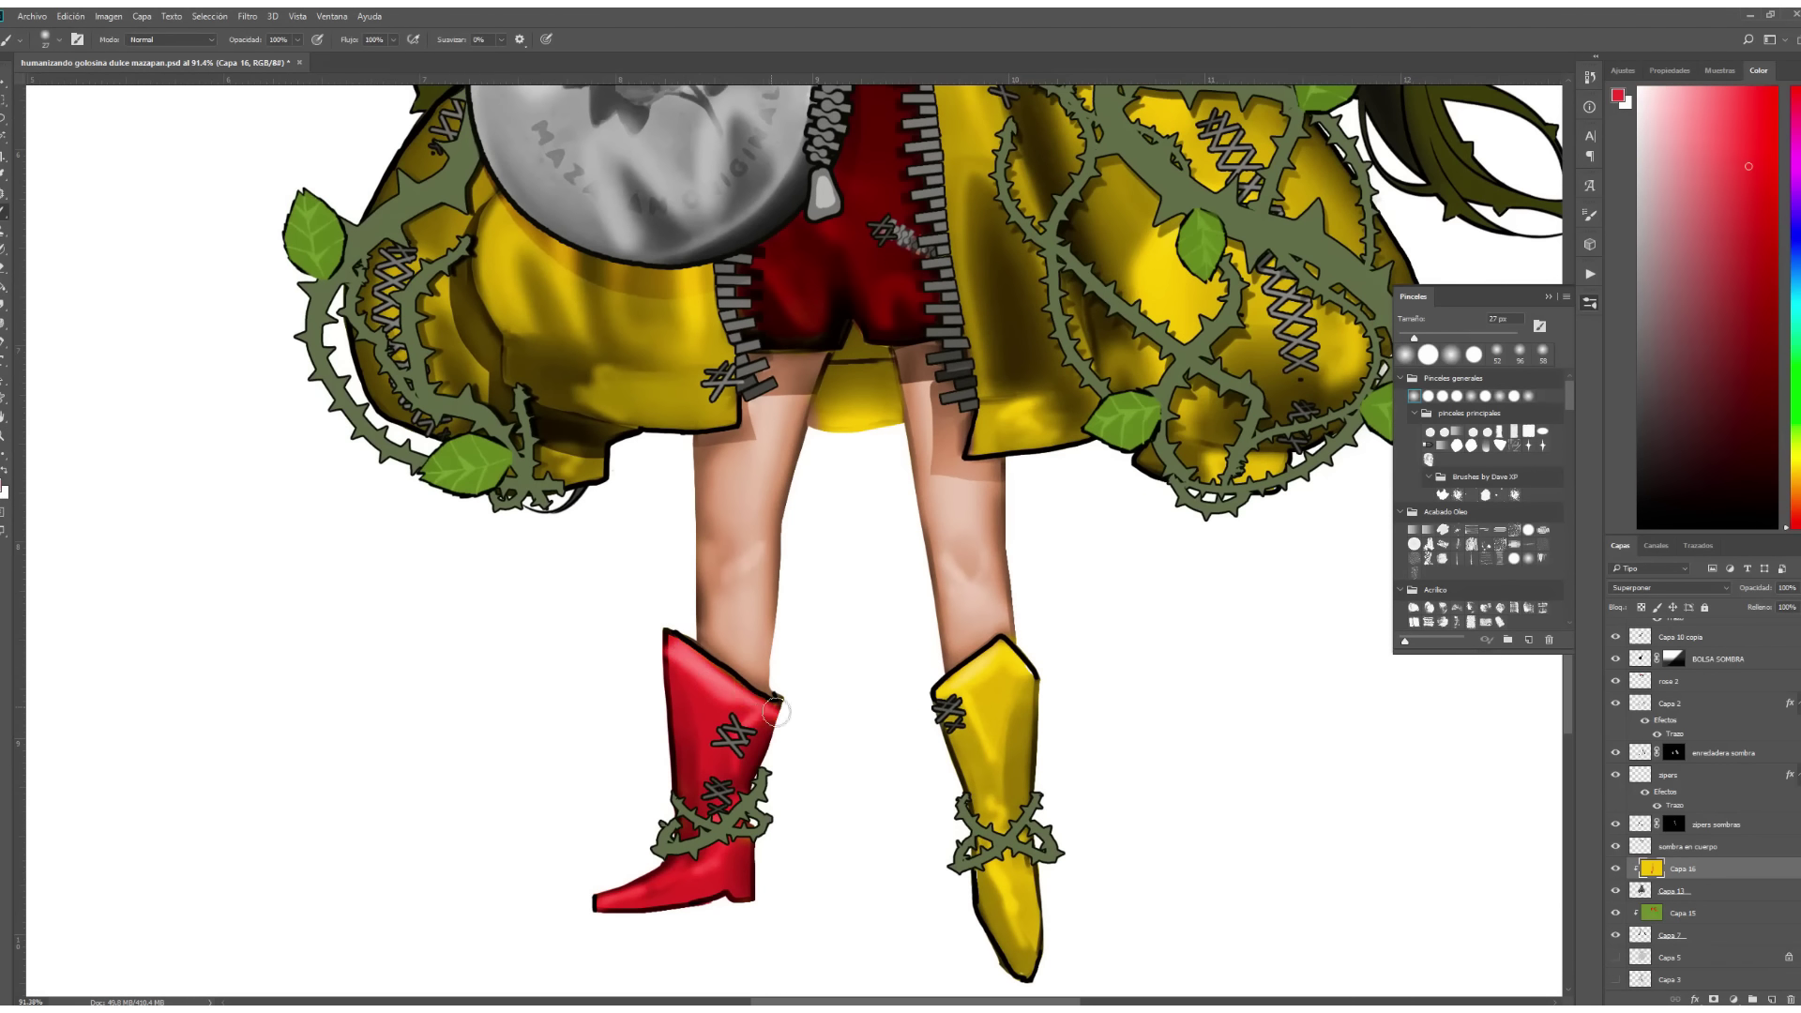
alt+click(976, 825)
mouse_move(976, 826)
mouse_down()
mouse_move(937, 825)
mouse_move(985, 675)
mouse_up()
Fit the canvas in view and repaint the right boot red.
key(z)
key(ctrl+0)
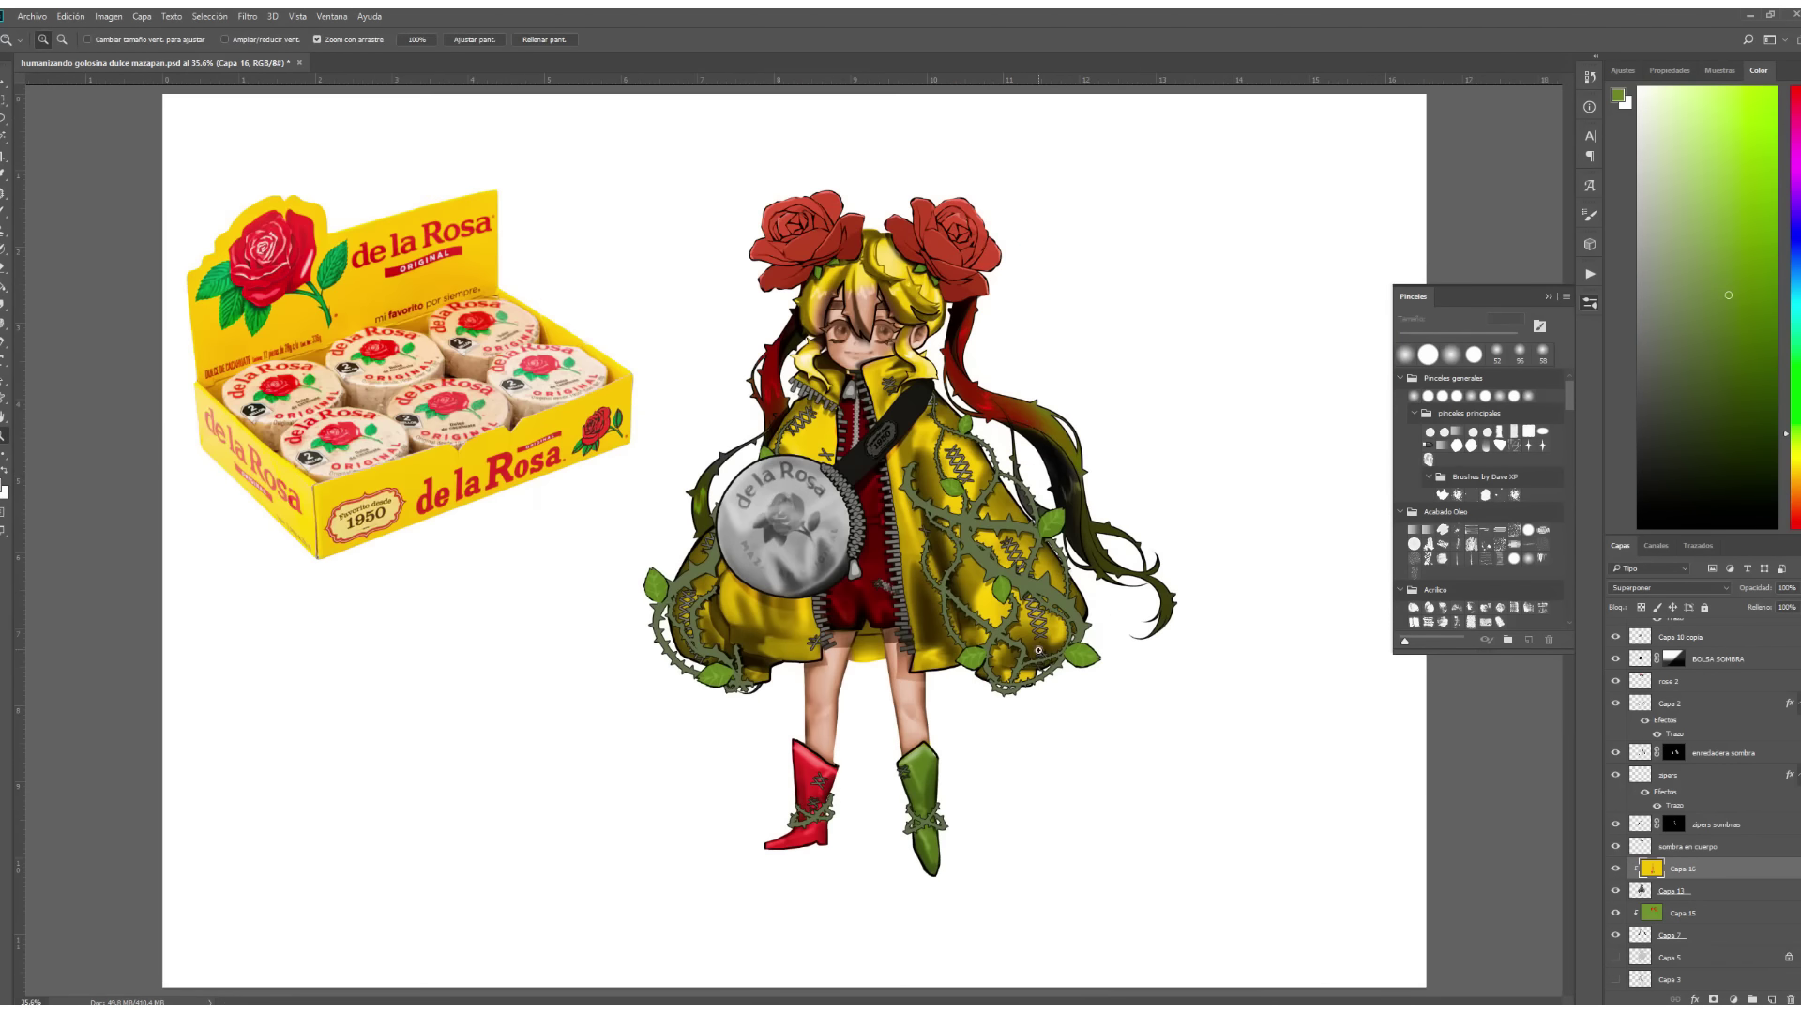
key(b)
alt+click(839, 834)
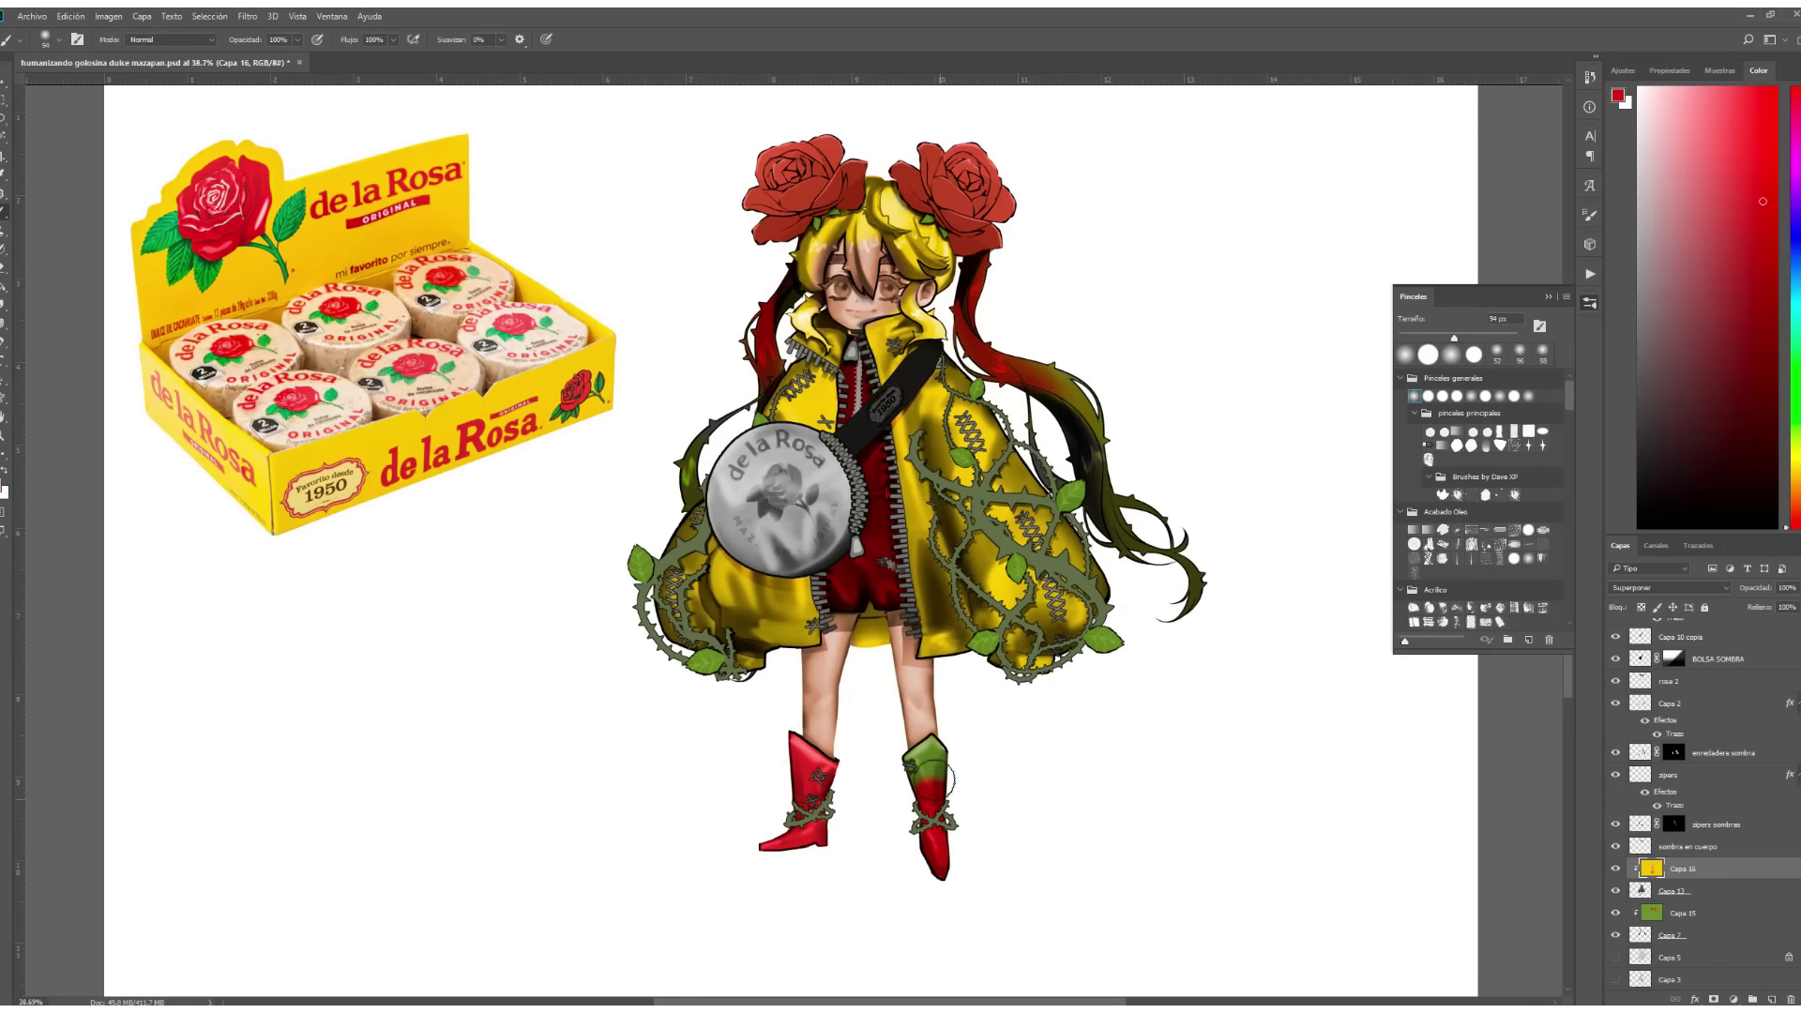
drag(933, 854, 933, 765)
scroll(912, 844, up, 4)
drag(891, 657, 965, 582)
Try skin, green and yellow colours, then fit the figure and select 'sombra en cuerpo'.
alt+click(950, 567)
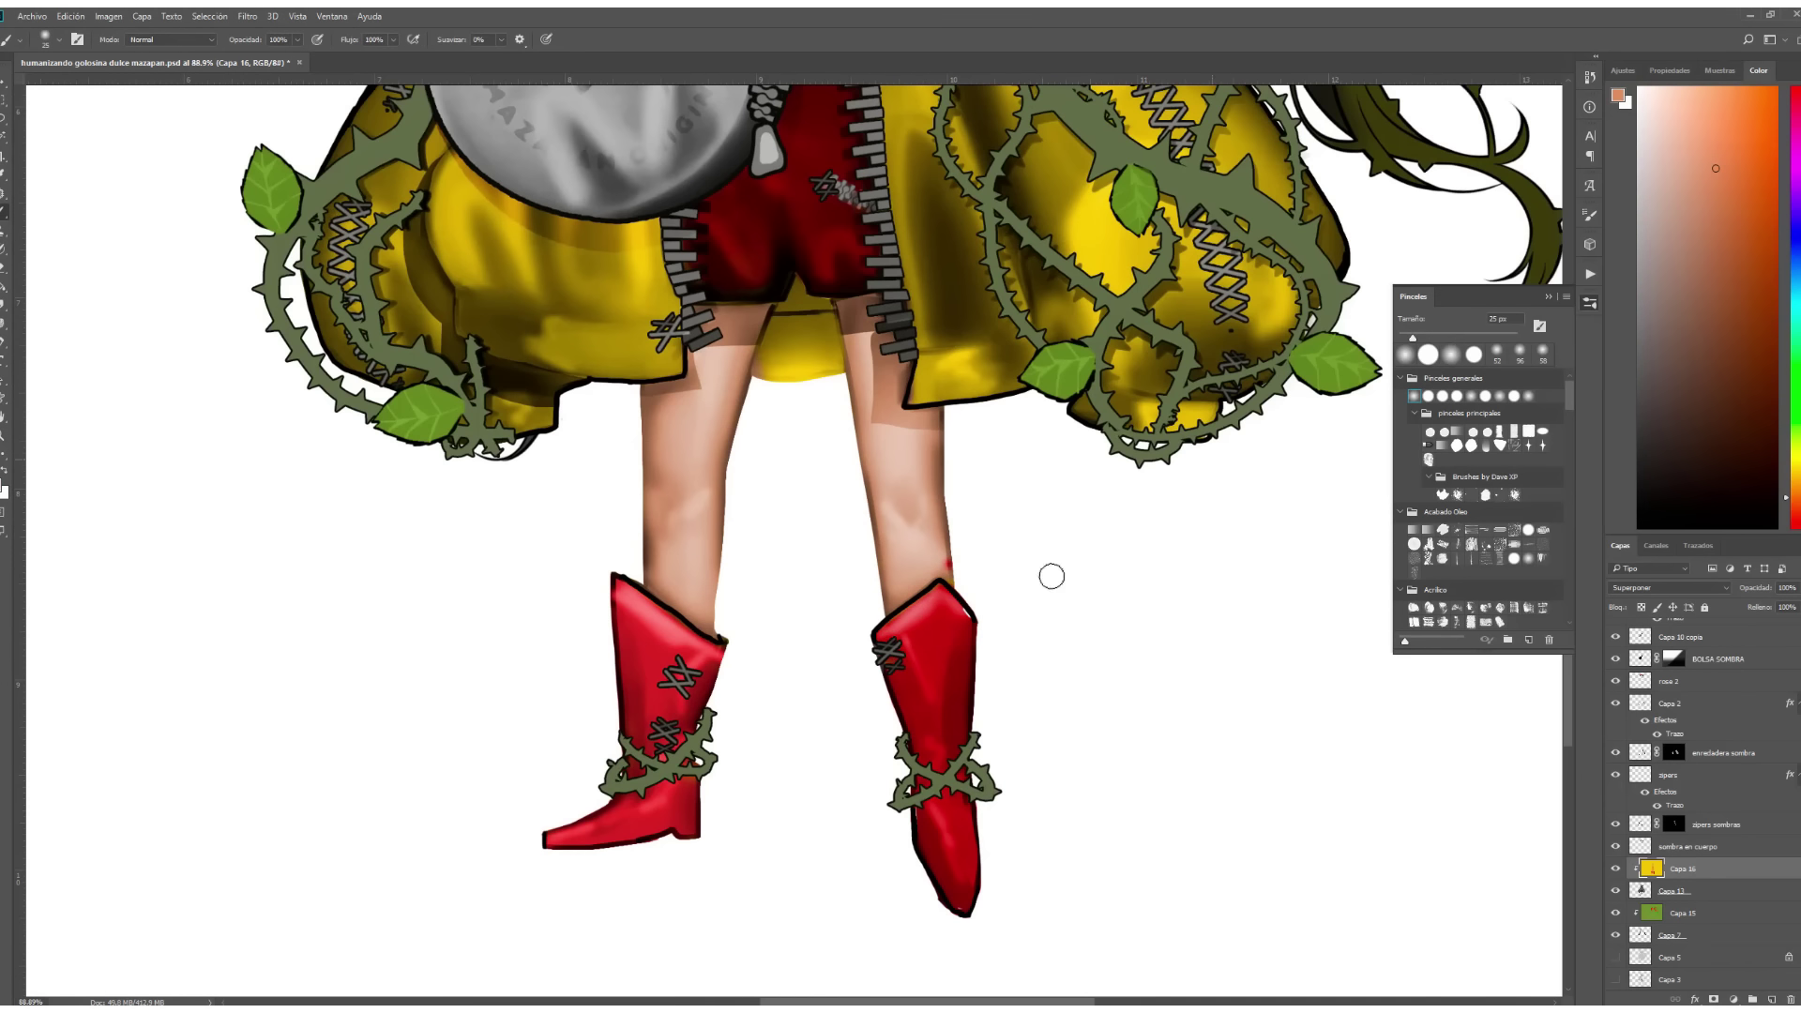
alt+click(1275, 339)
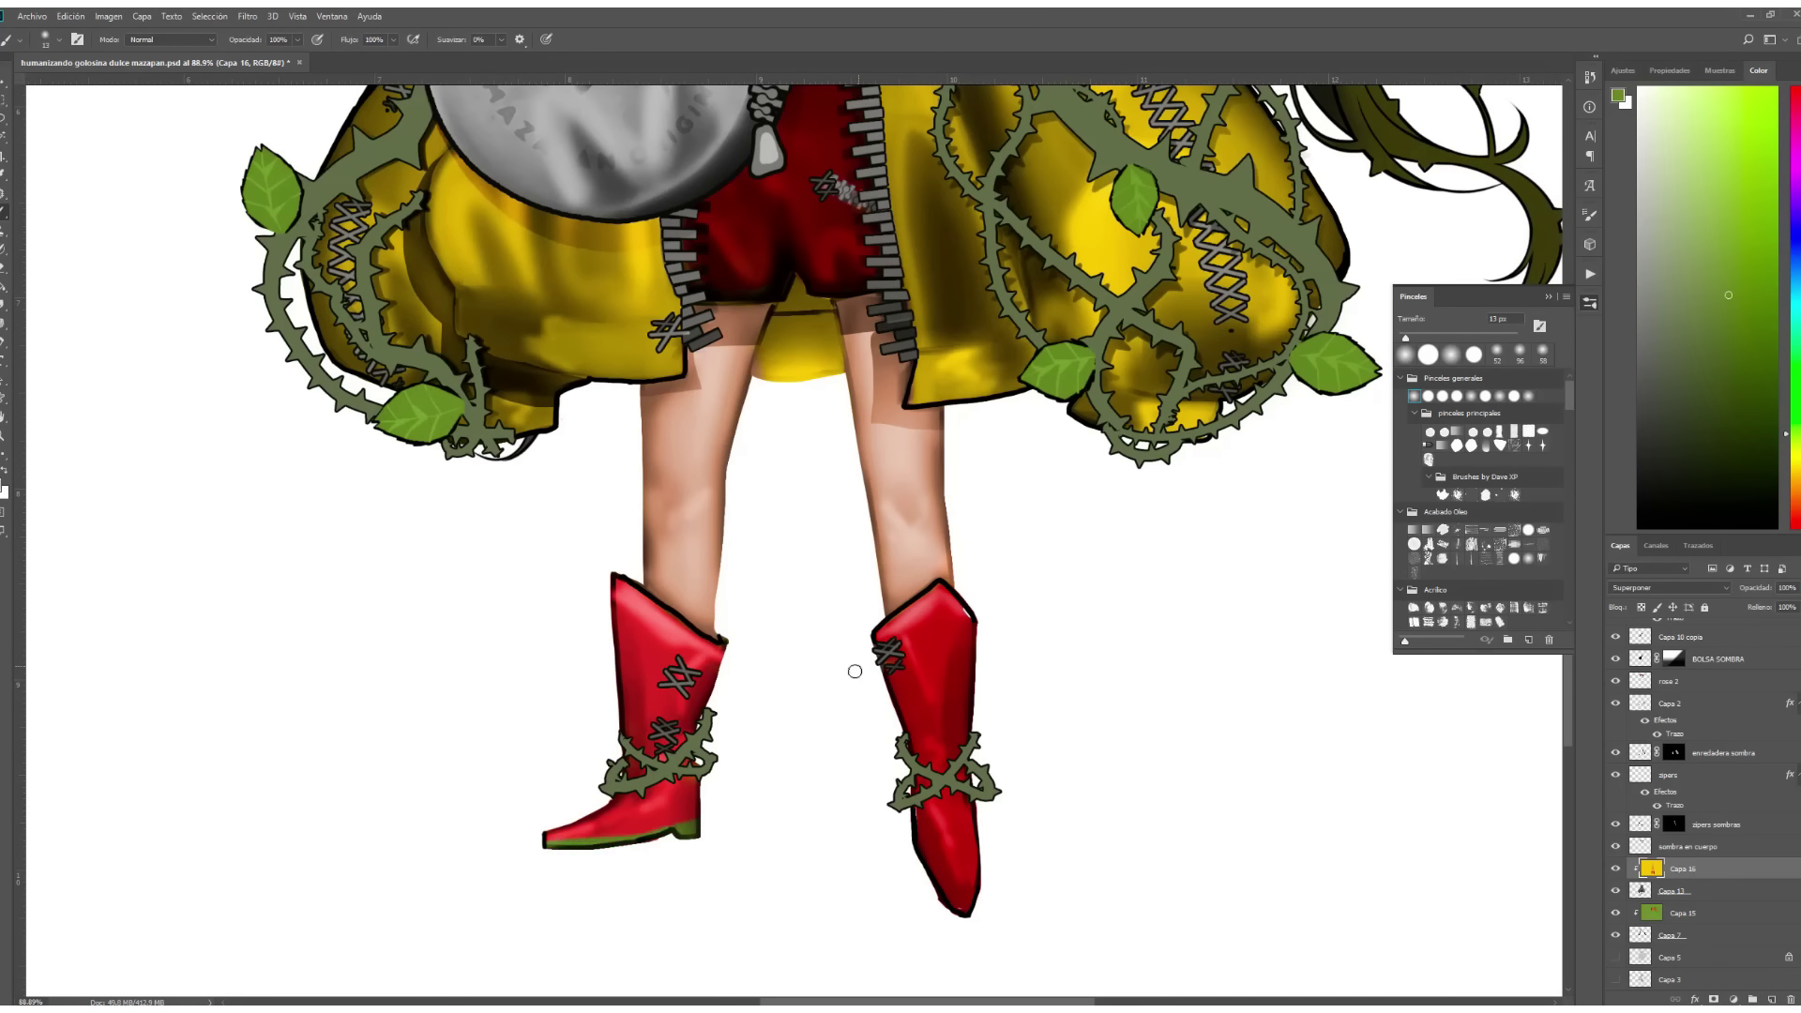
scroll(855, 671, down, 4)
scroll(986, 333, up, 6)
alt+click(1058, 352)
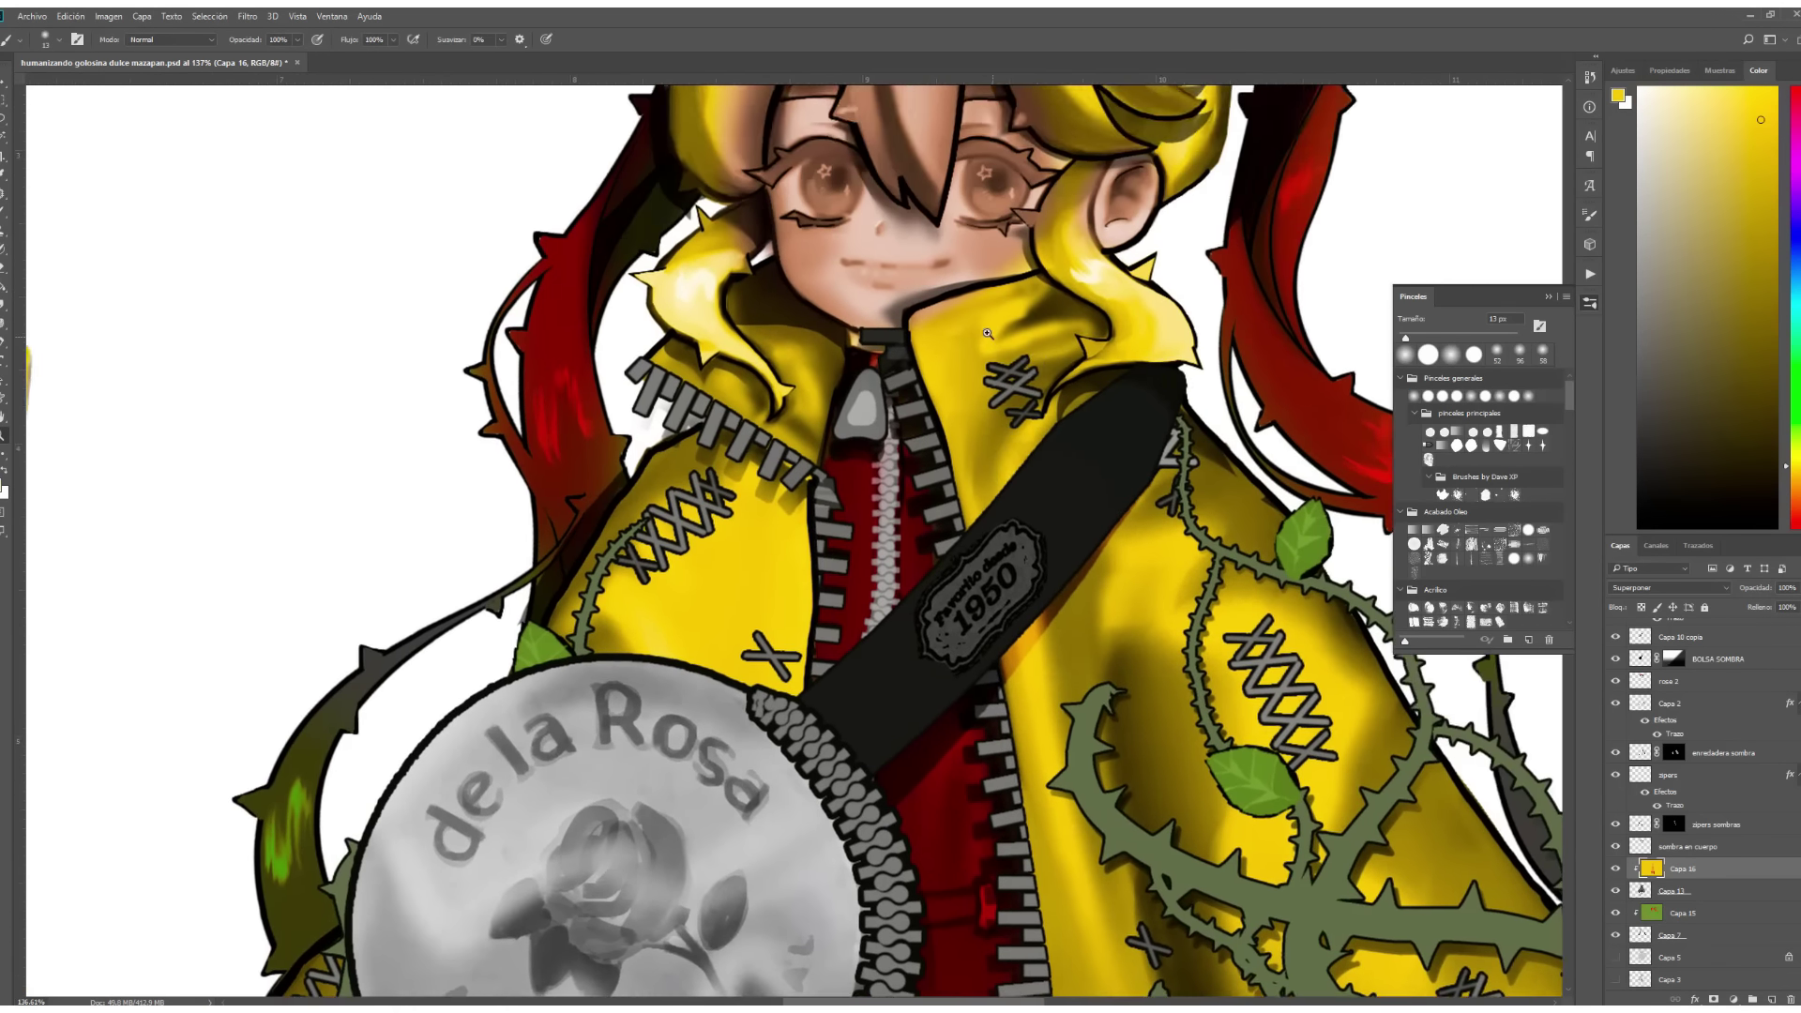
key(ctrl+0)
click(1688, 846)
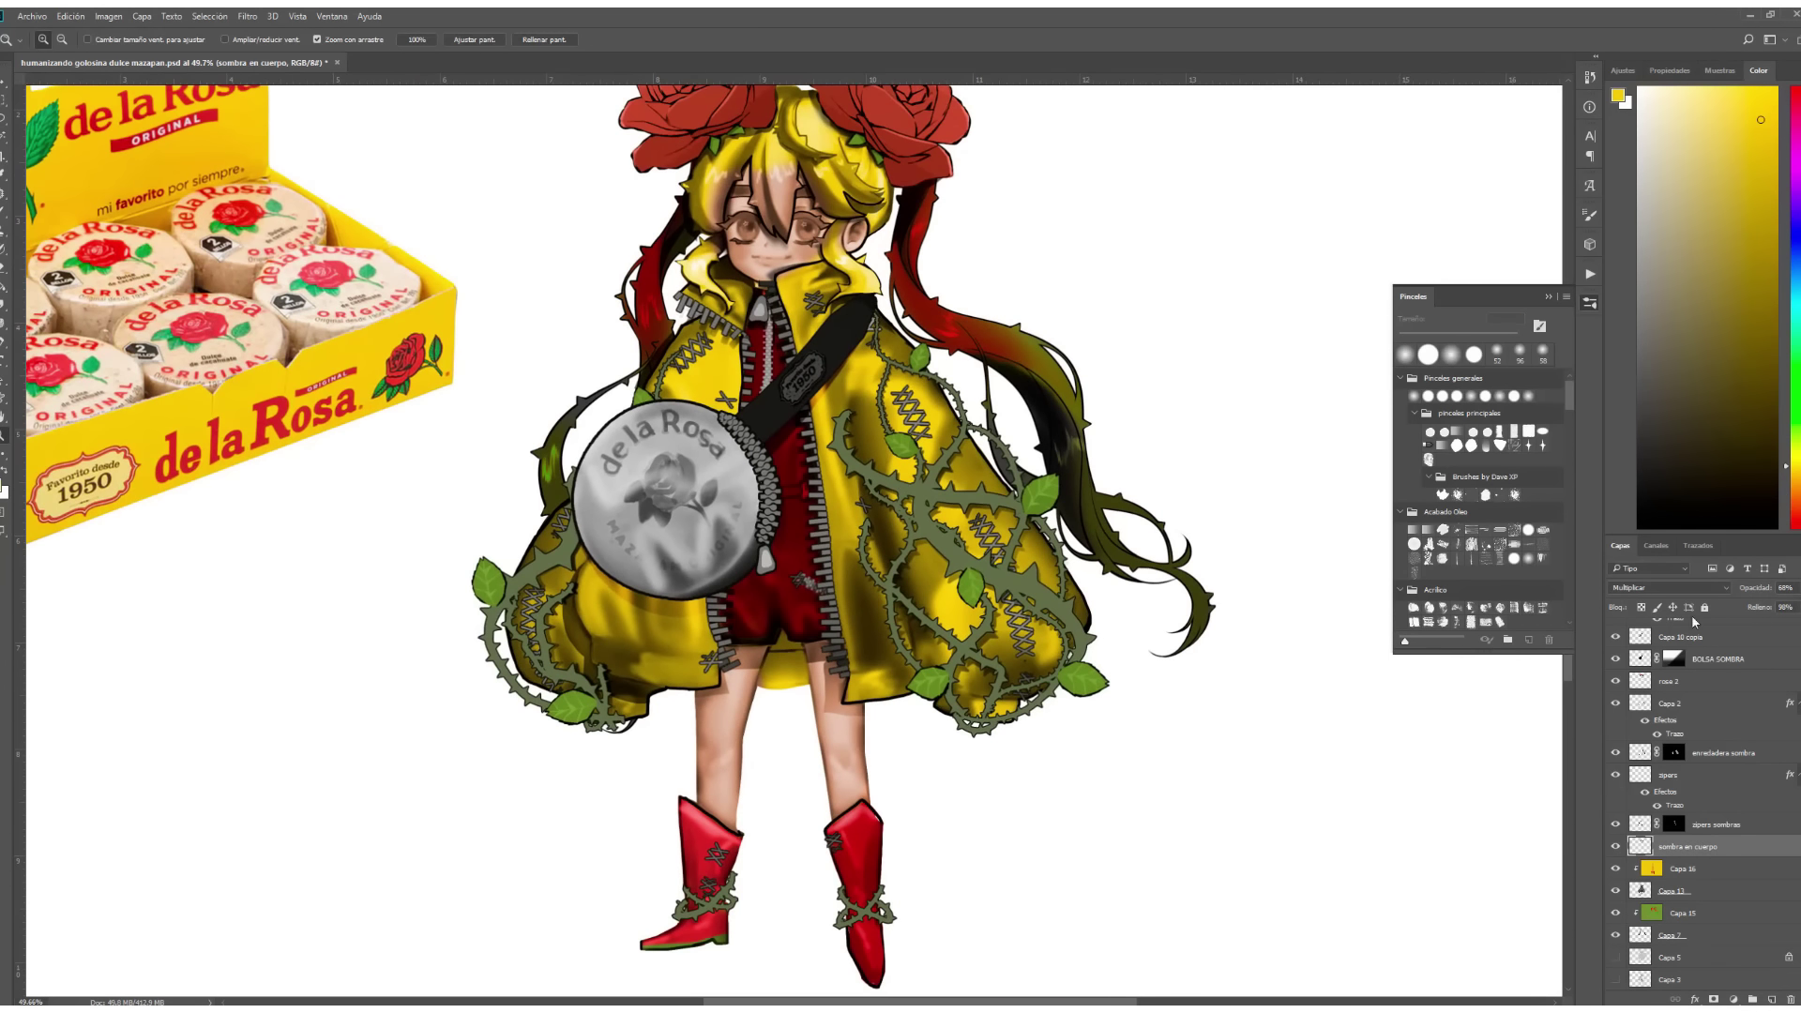
Add a new layer clipped to 'sombra en cuerpo' and fill it purple.
click(1776, 1000)
key(g)
click(1073, 314)
scroll(1073, 313, up, 1)
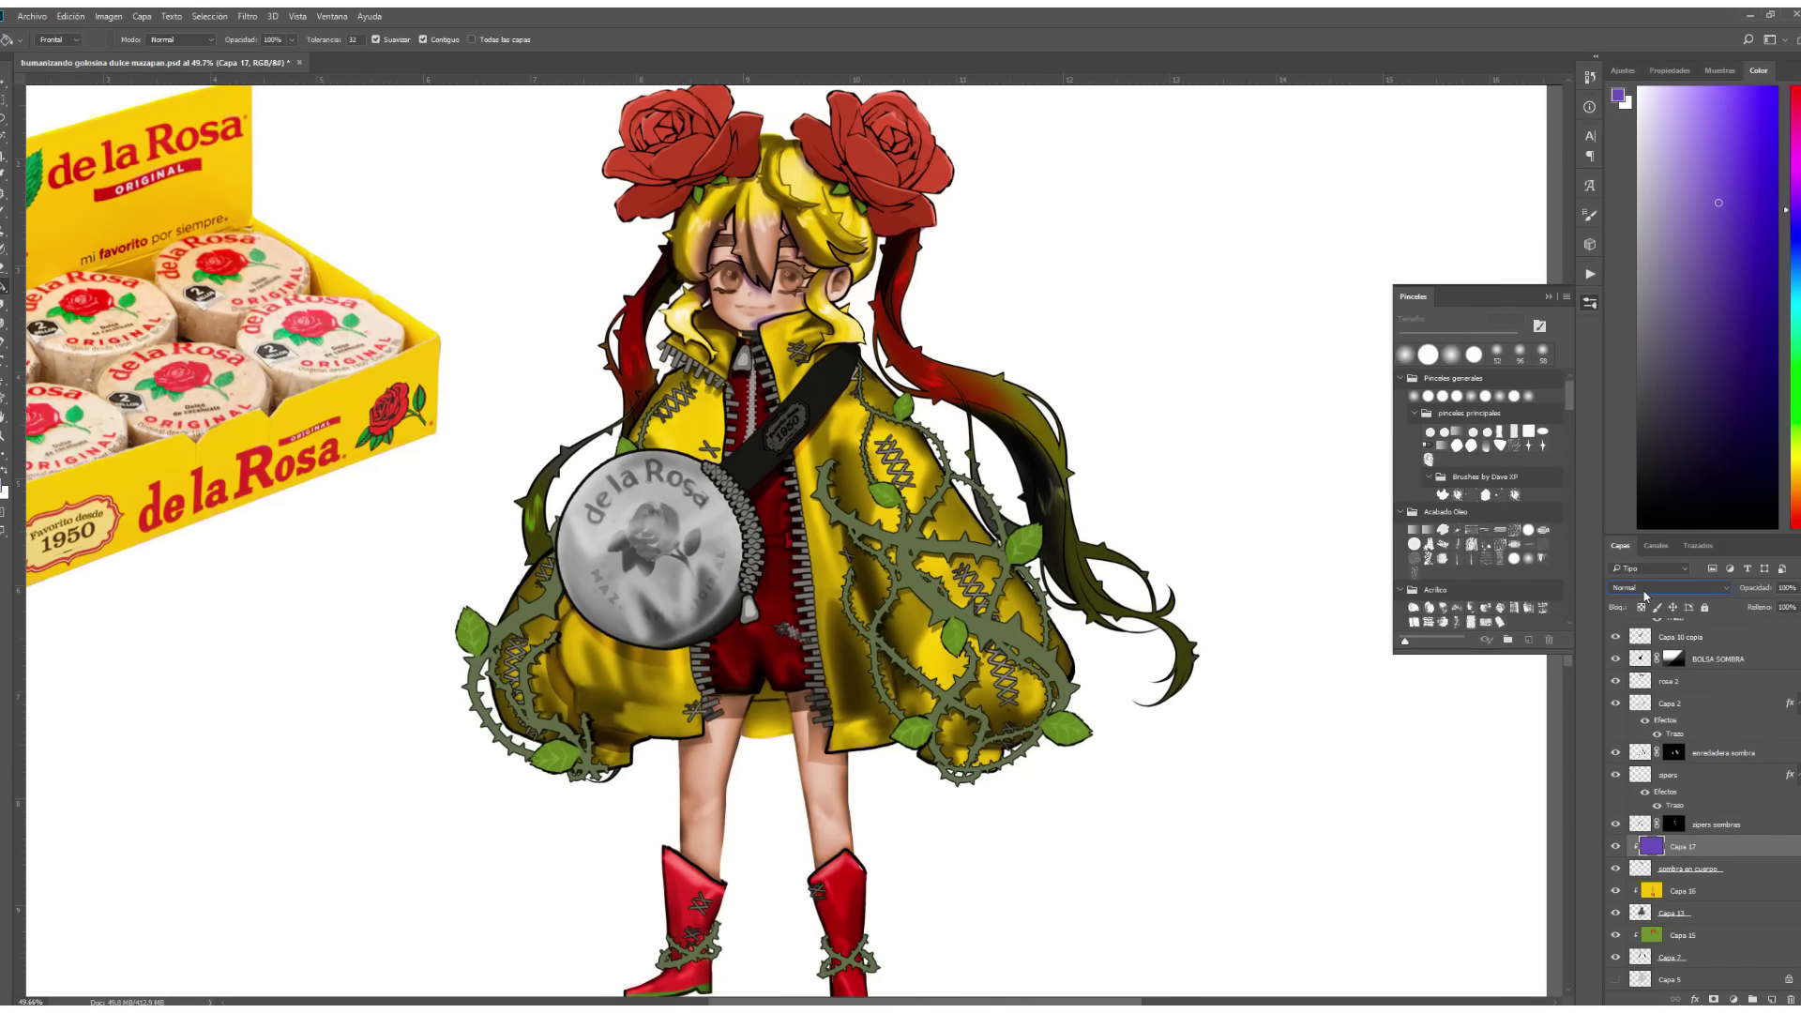
scroll(1645, 588, down, 4)
scroll(1645, 588, down, 4)
scroll(1645, 589, down, 3)
Shift the fill to magenta with Hue/Saturation: Tono +27, Luminosidad -31.
key(ctrl+u)
drag(1311, 466, 1340, 469)
key(Escape)
key(ctrl+u)
drag(1311, 535, 1290, 537)
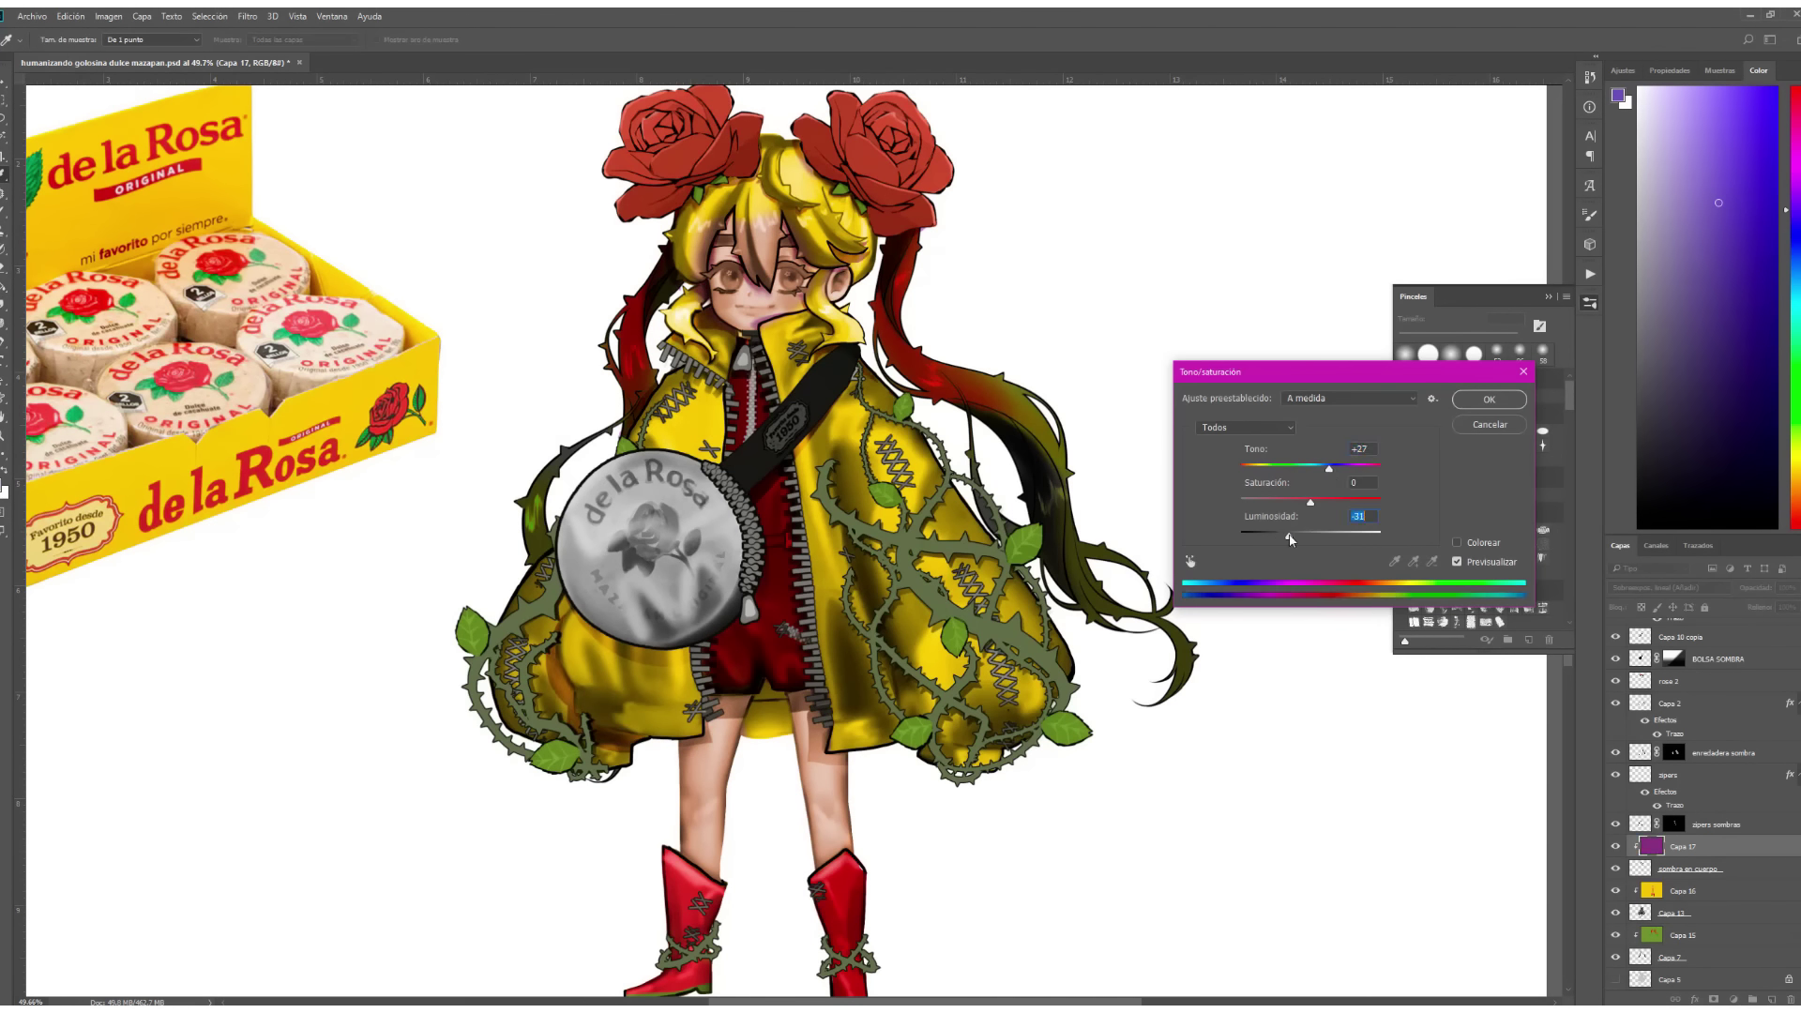
click(1478, 404)
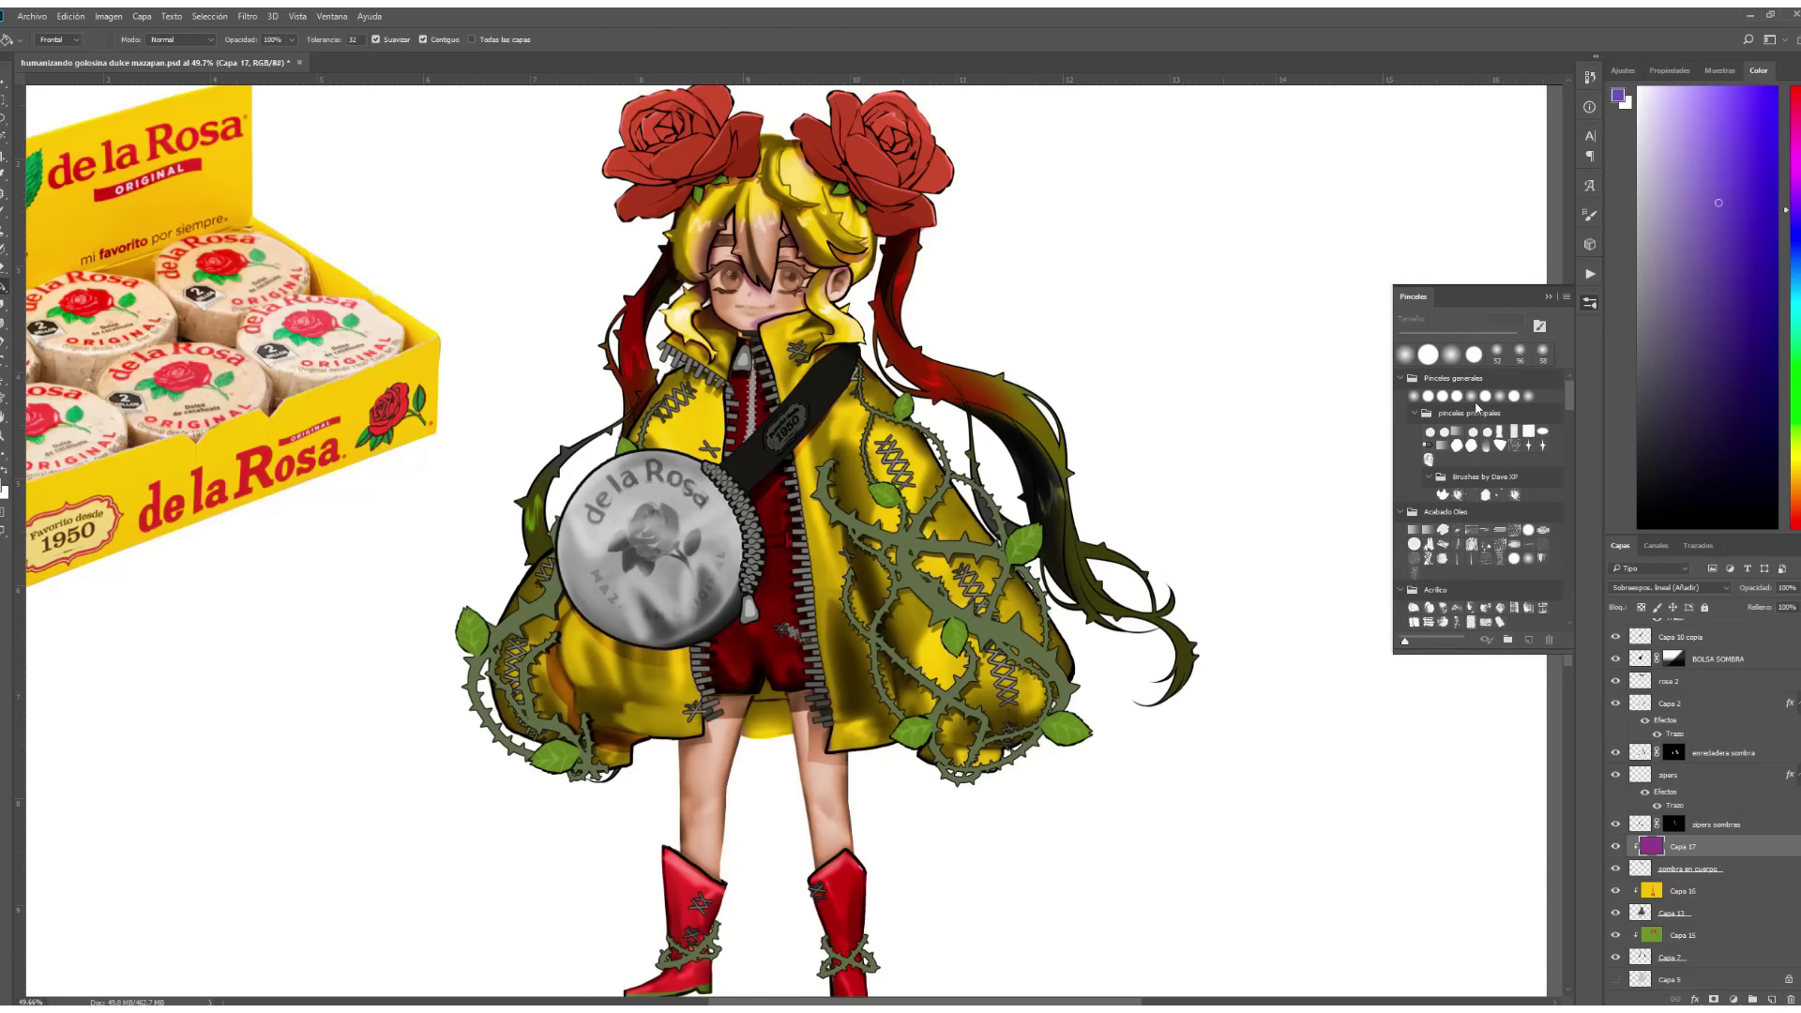
On Capa 16, paint both of the girl's irises green.
click(1683, 891)
key(b)
scroll(760, 281, up, 3)
click(711, 270)
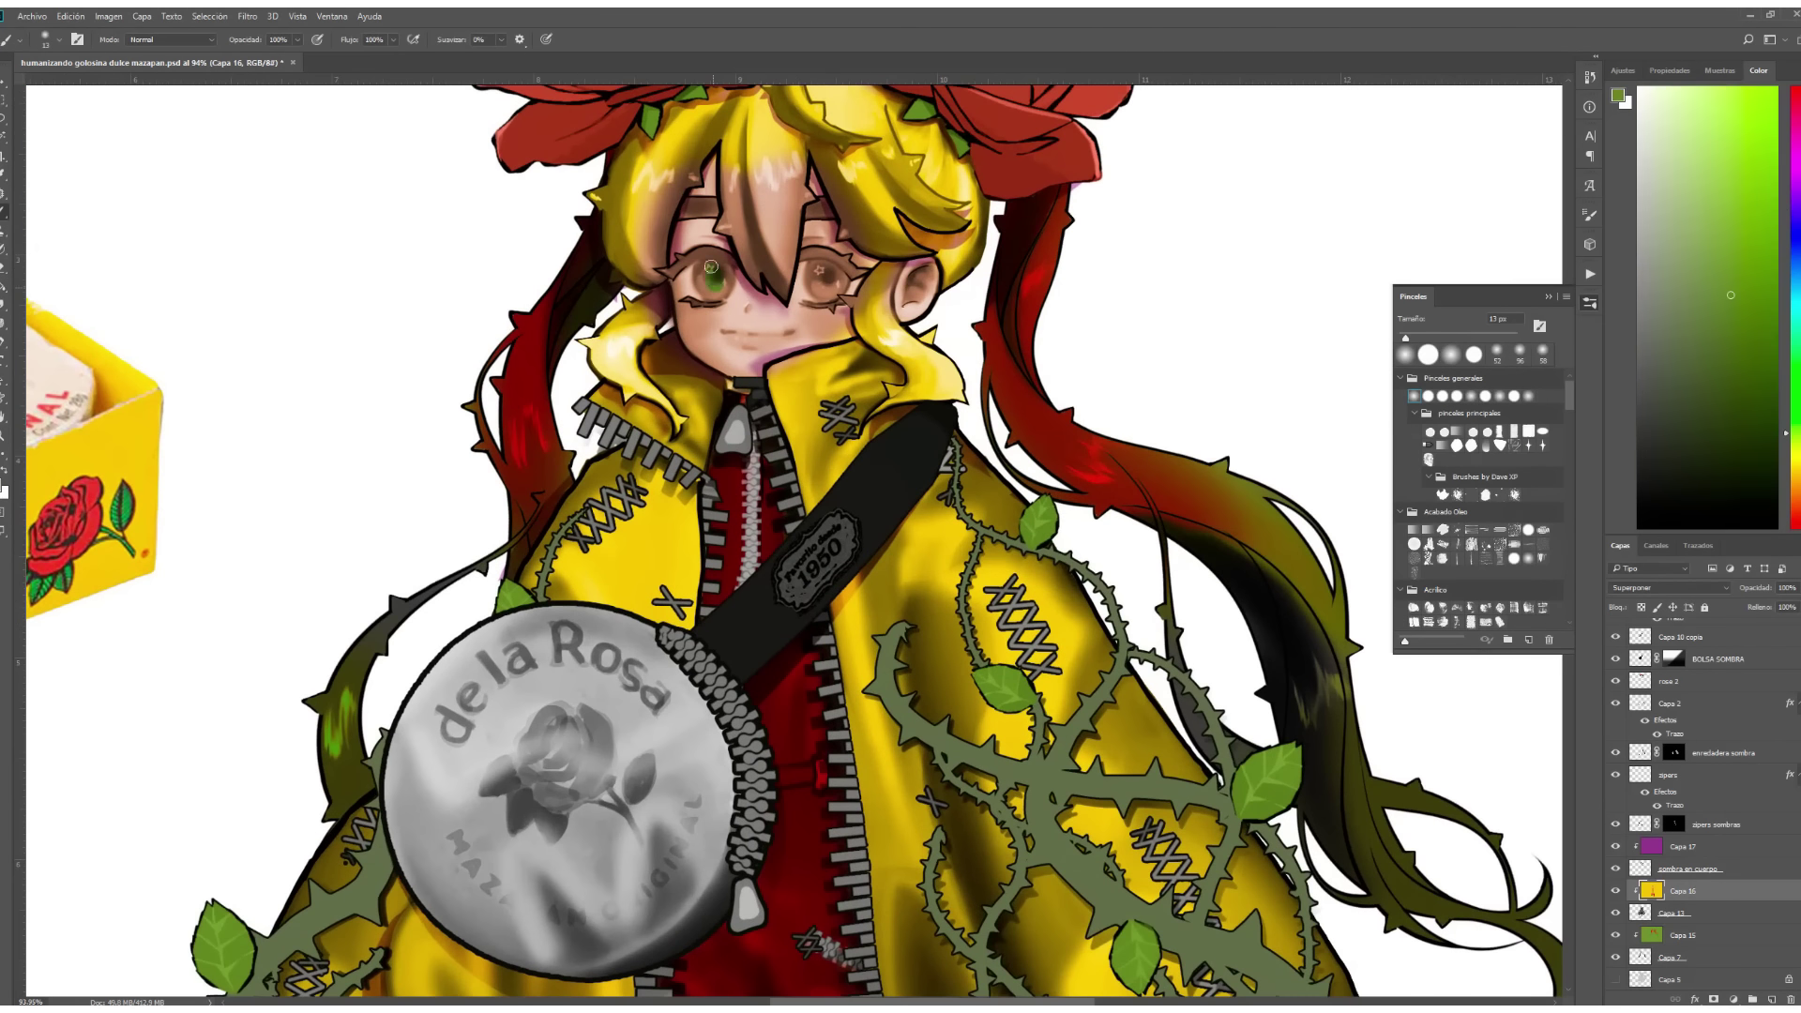
scroll(762, 247, up, 3)
drag(858, 301, 887, 323)
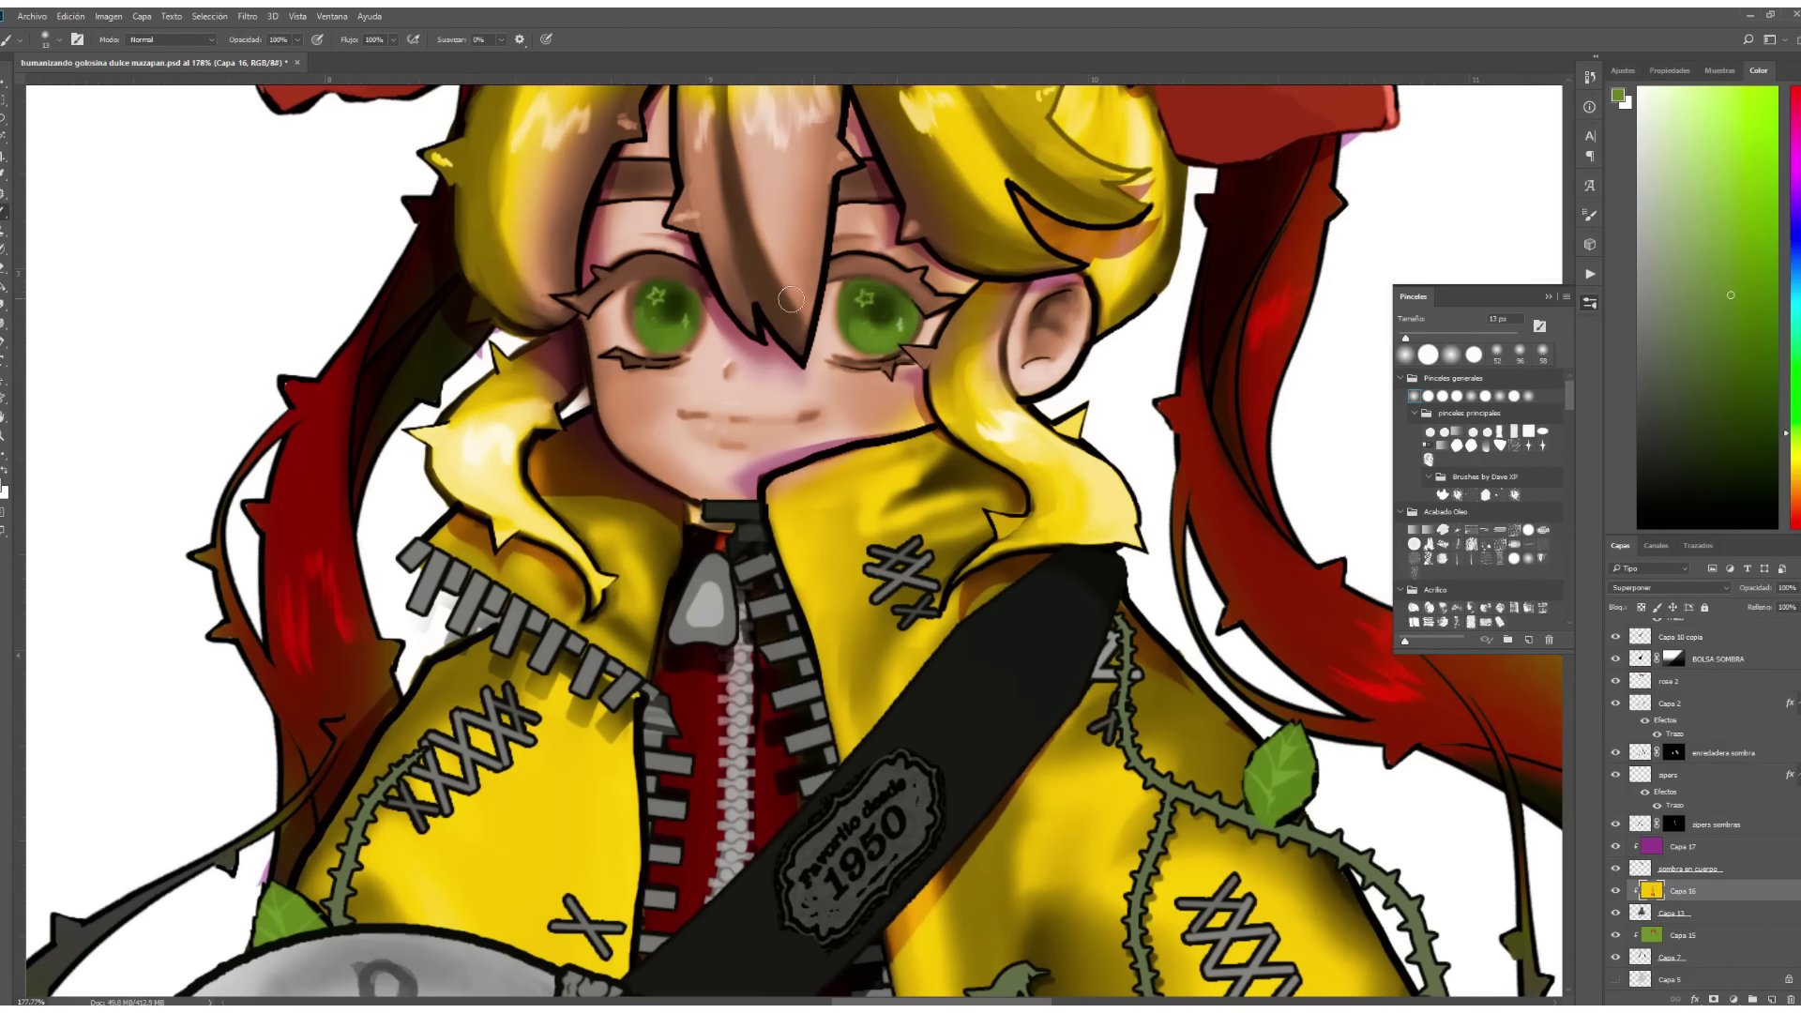
Draw red eyeliner along the upper and lower lids of both eyes.
alt+click(1230, 363)
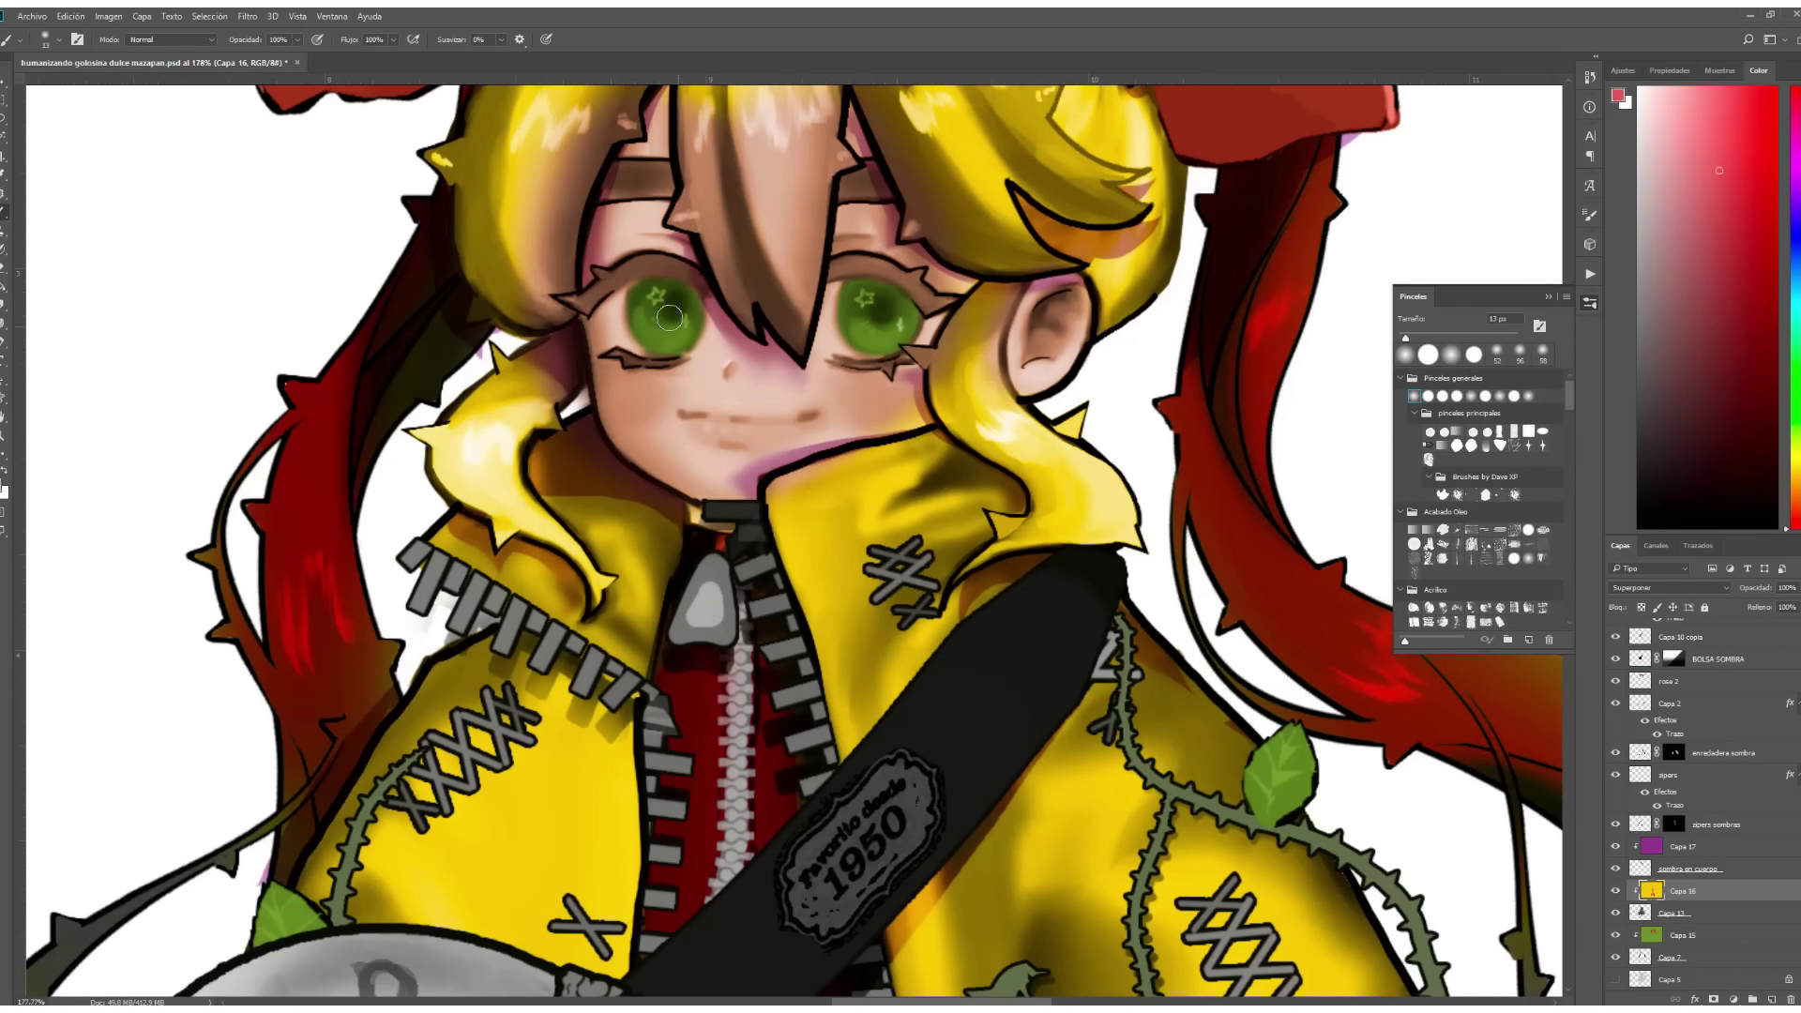
scroll(593, 301, up, 3)
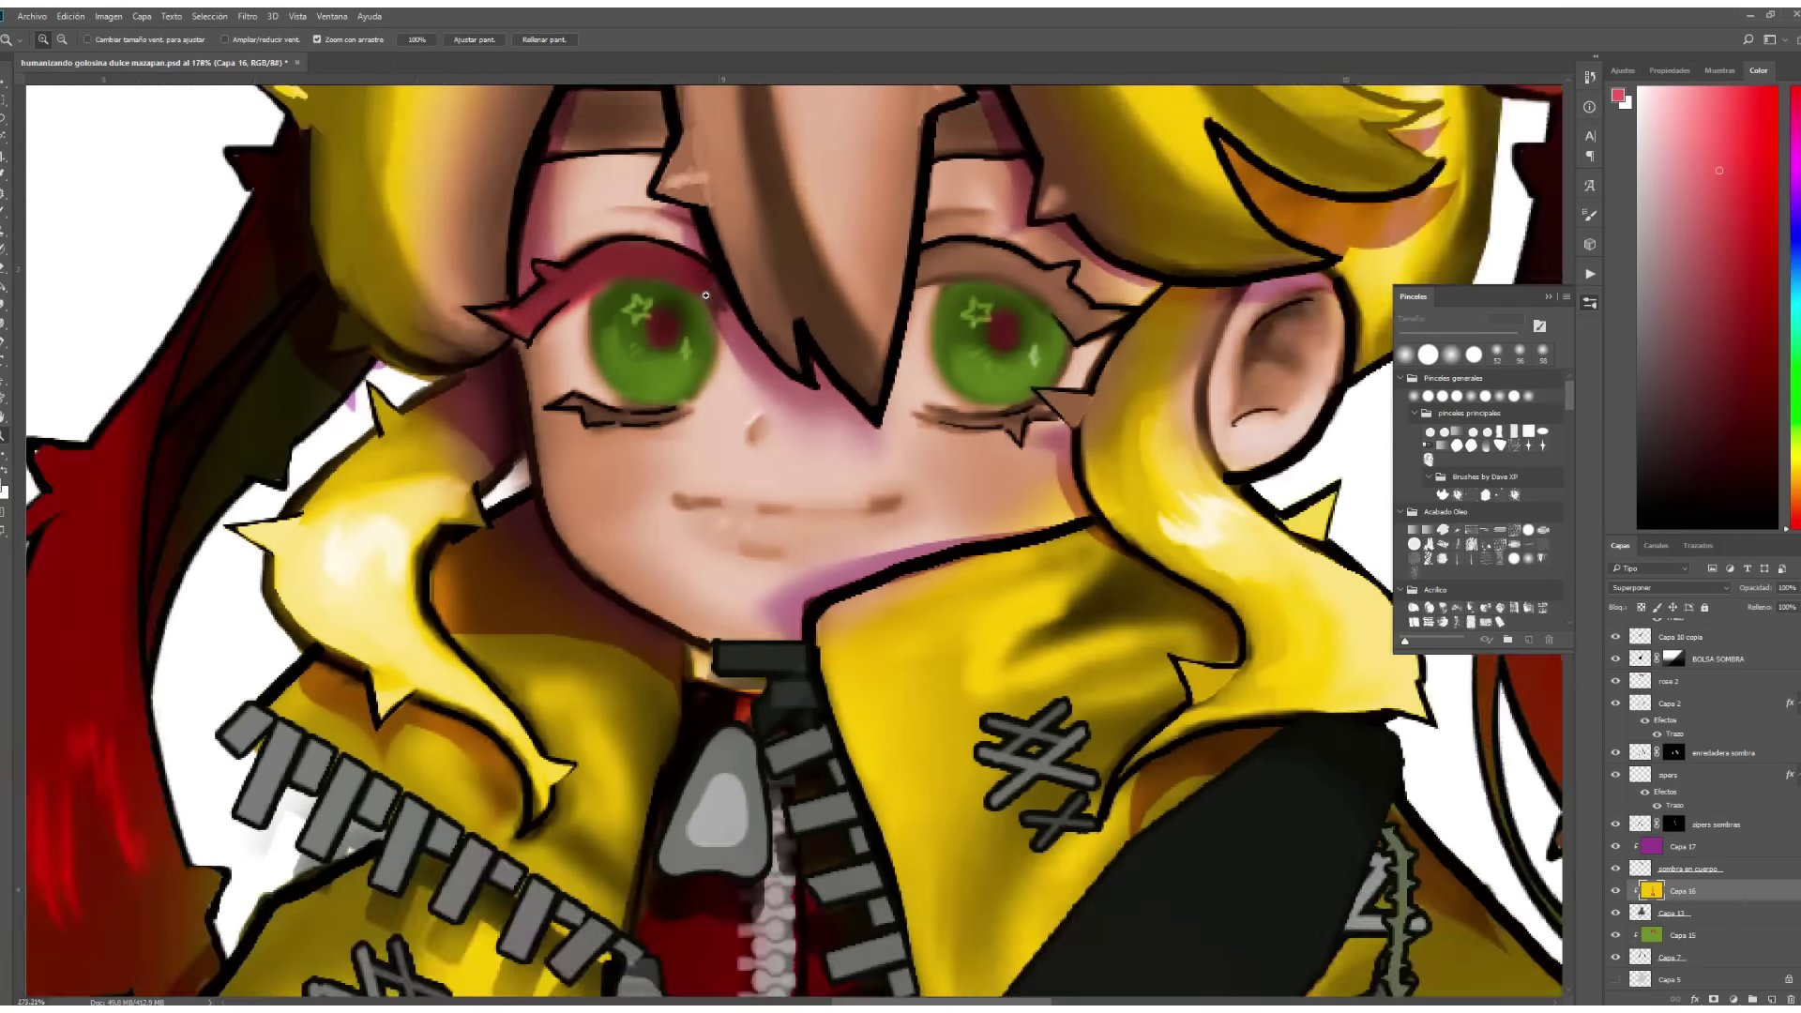
key(bracketleft)
mouse_move(483, 324)
mouse_down()
mouse_move(508, 302)
mouse_move(459, 328)
mouse_move(600, 249)
mouse_move(734, 296)
mouse_up()
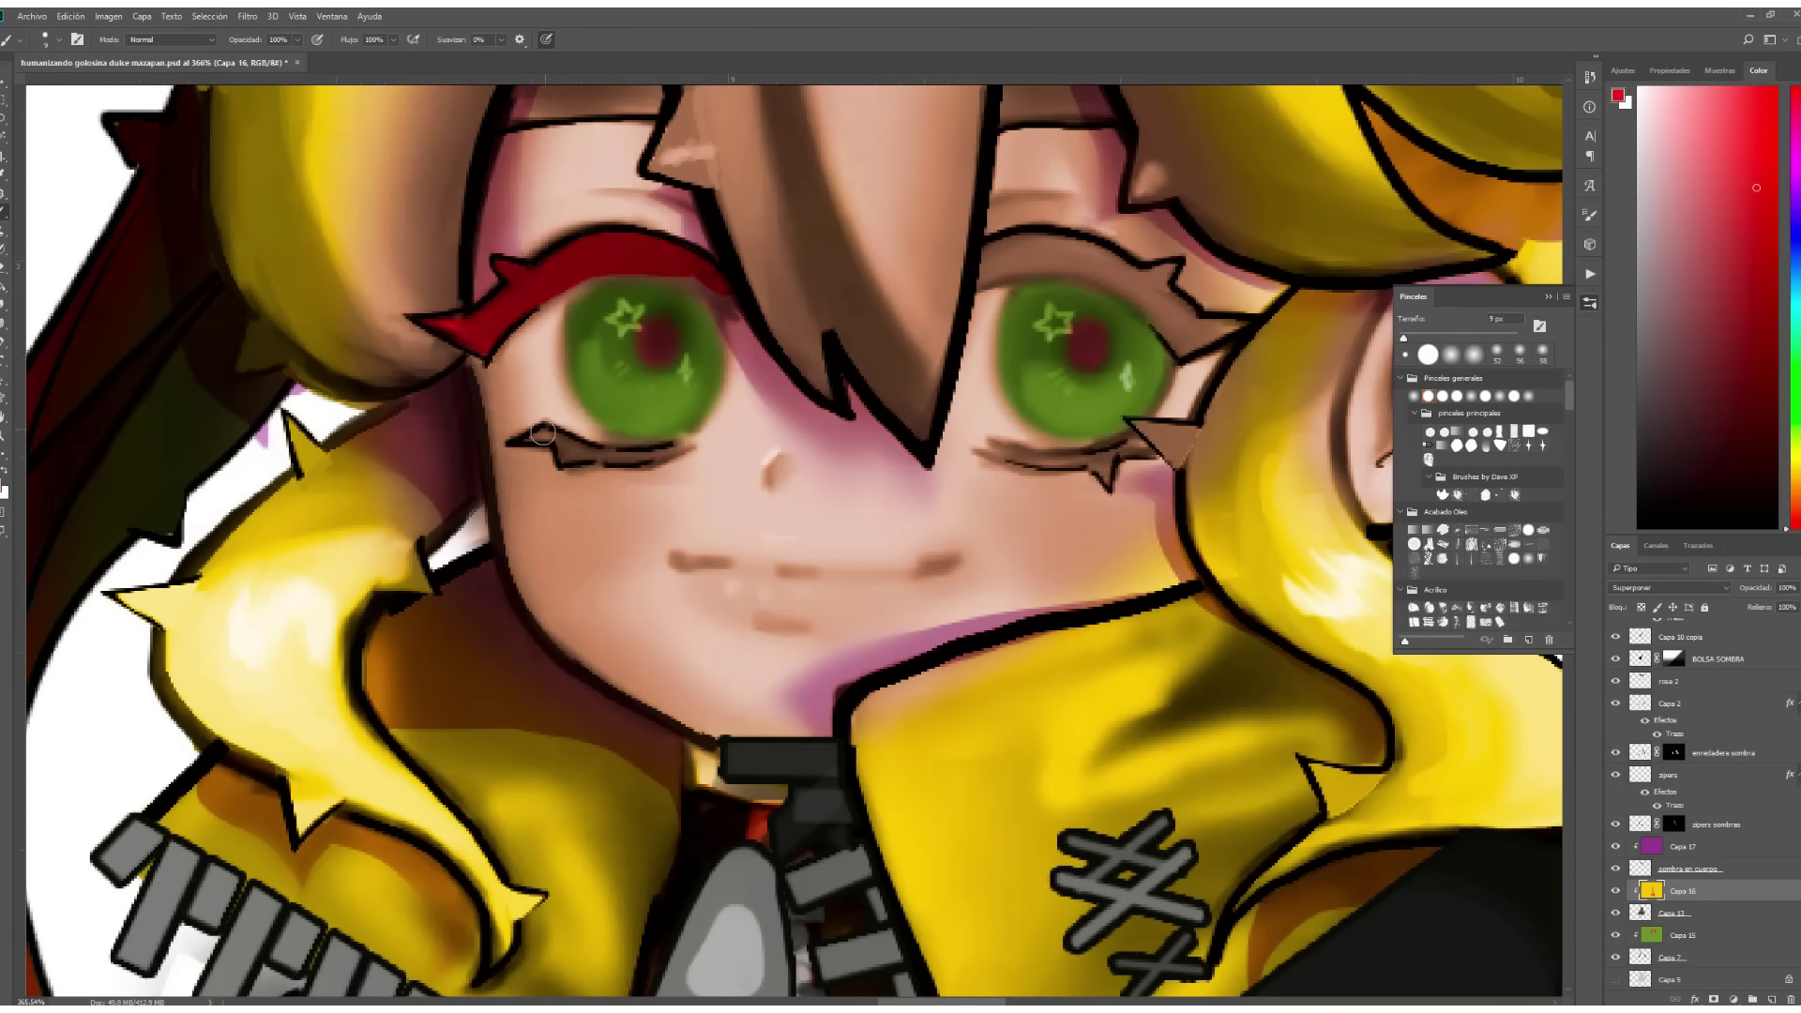
drag(643, 455, 683, 448)
mouse_move(980, 255)
mouse_down()
mouse_move(1173, 281)
mouse_move(1167, 296)
mouse_move(1140, 274)
mouse_up()
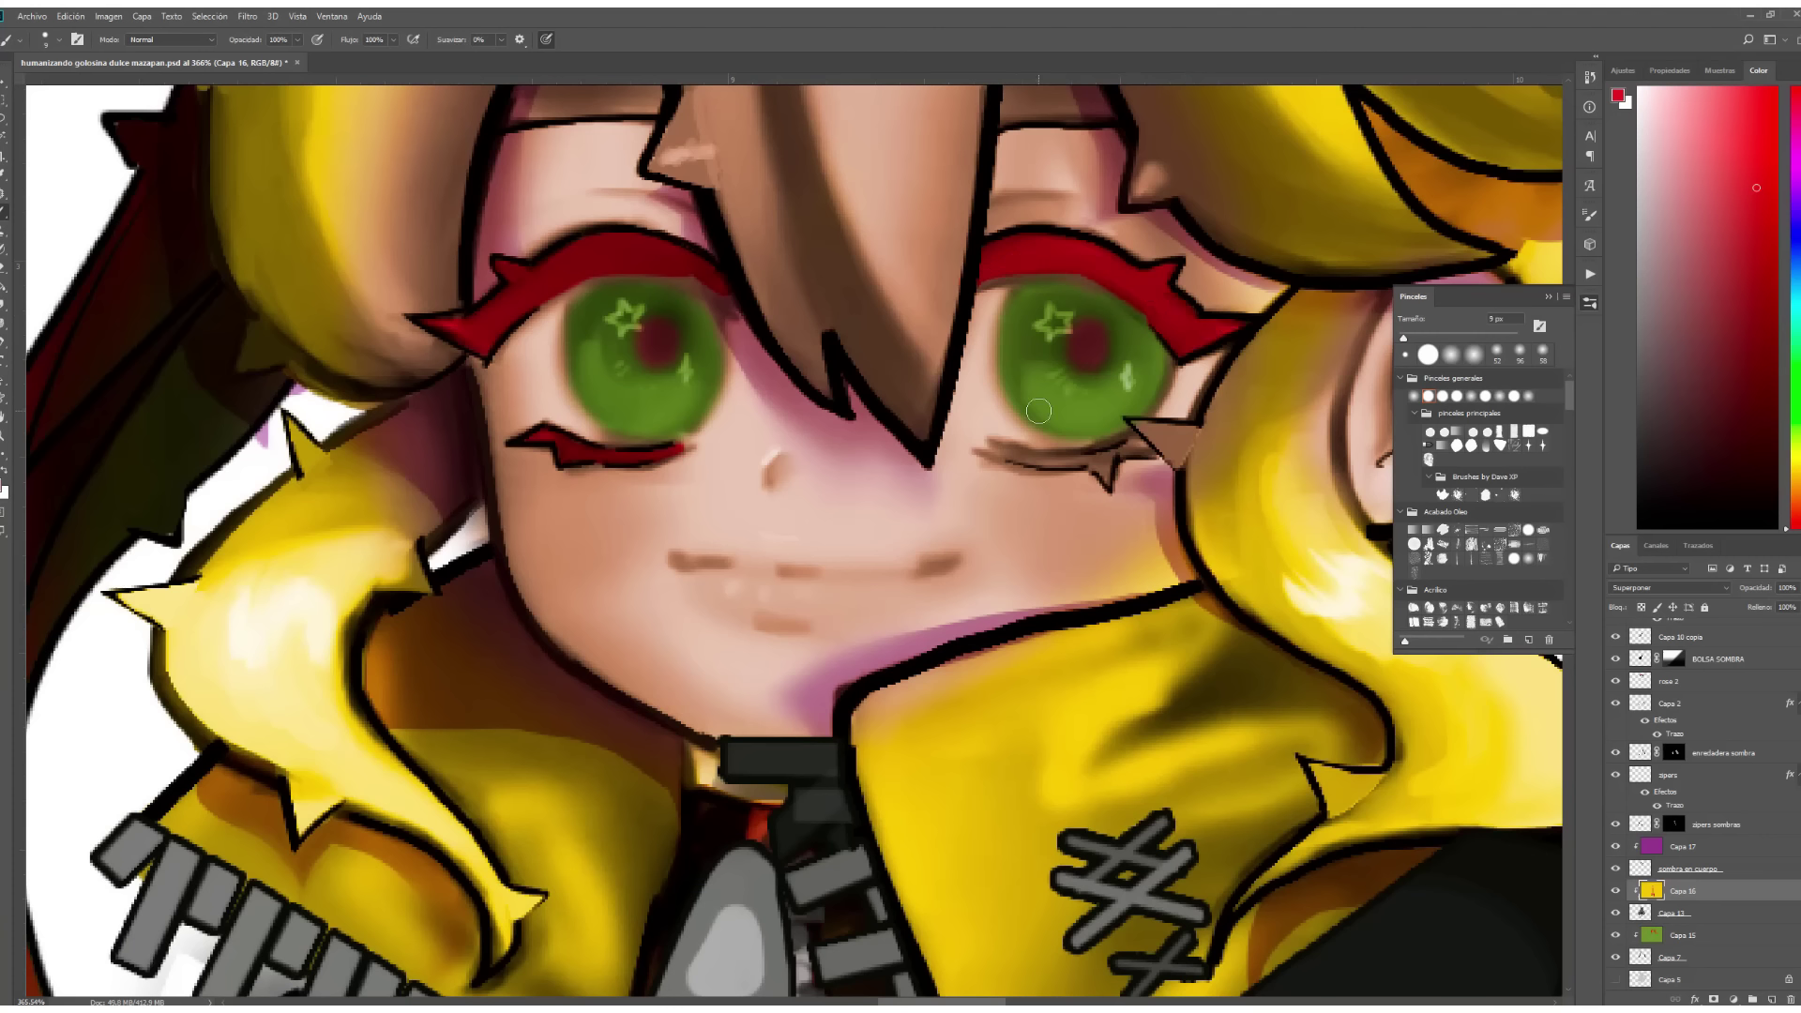
drag(1006, 453, 1117, 458)
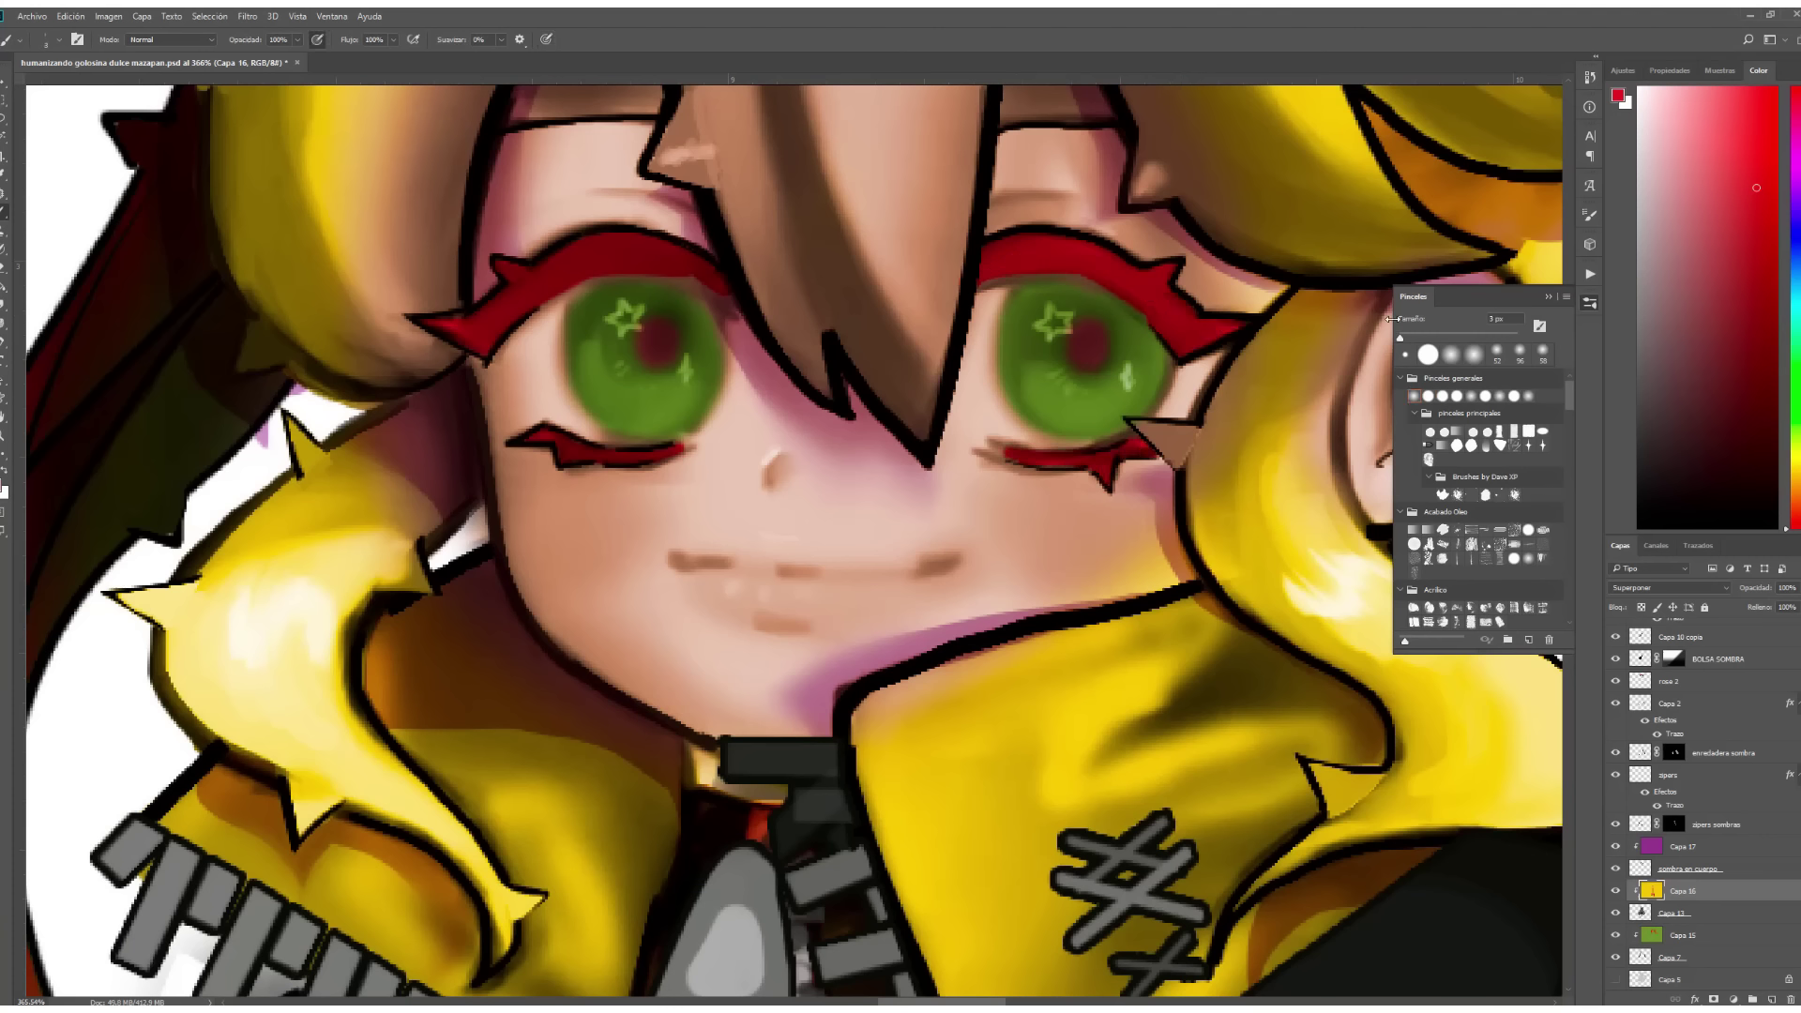
drag(1391, 319, 1407, 319)
Add a white highlight near the left eye and paint the lips pink.
key(x)
drag(539, 375, 543, 330)
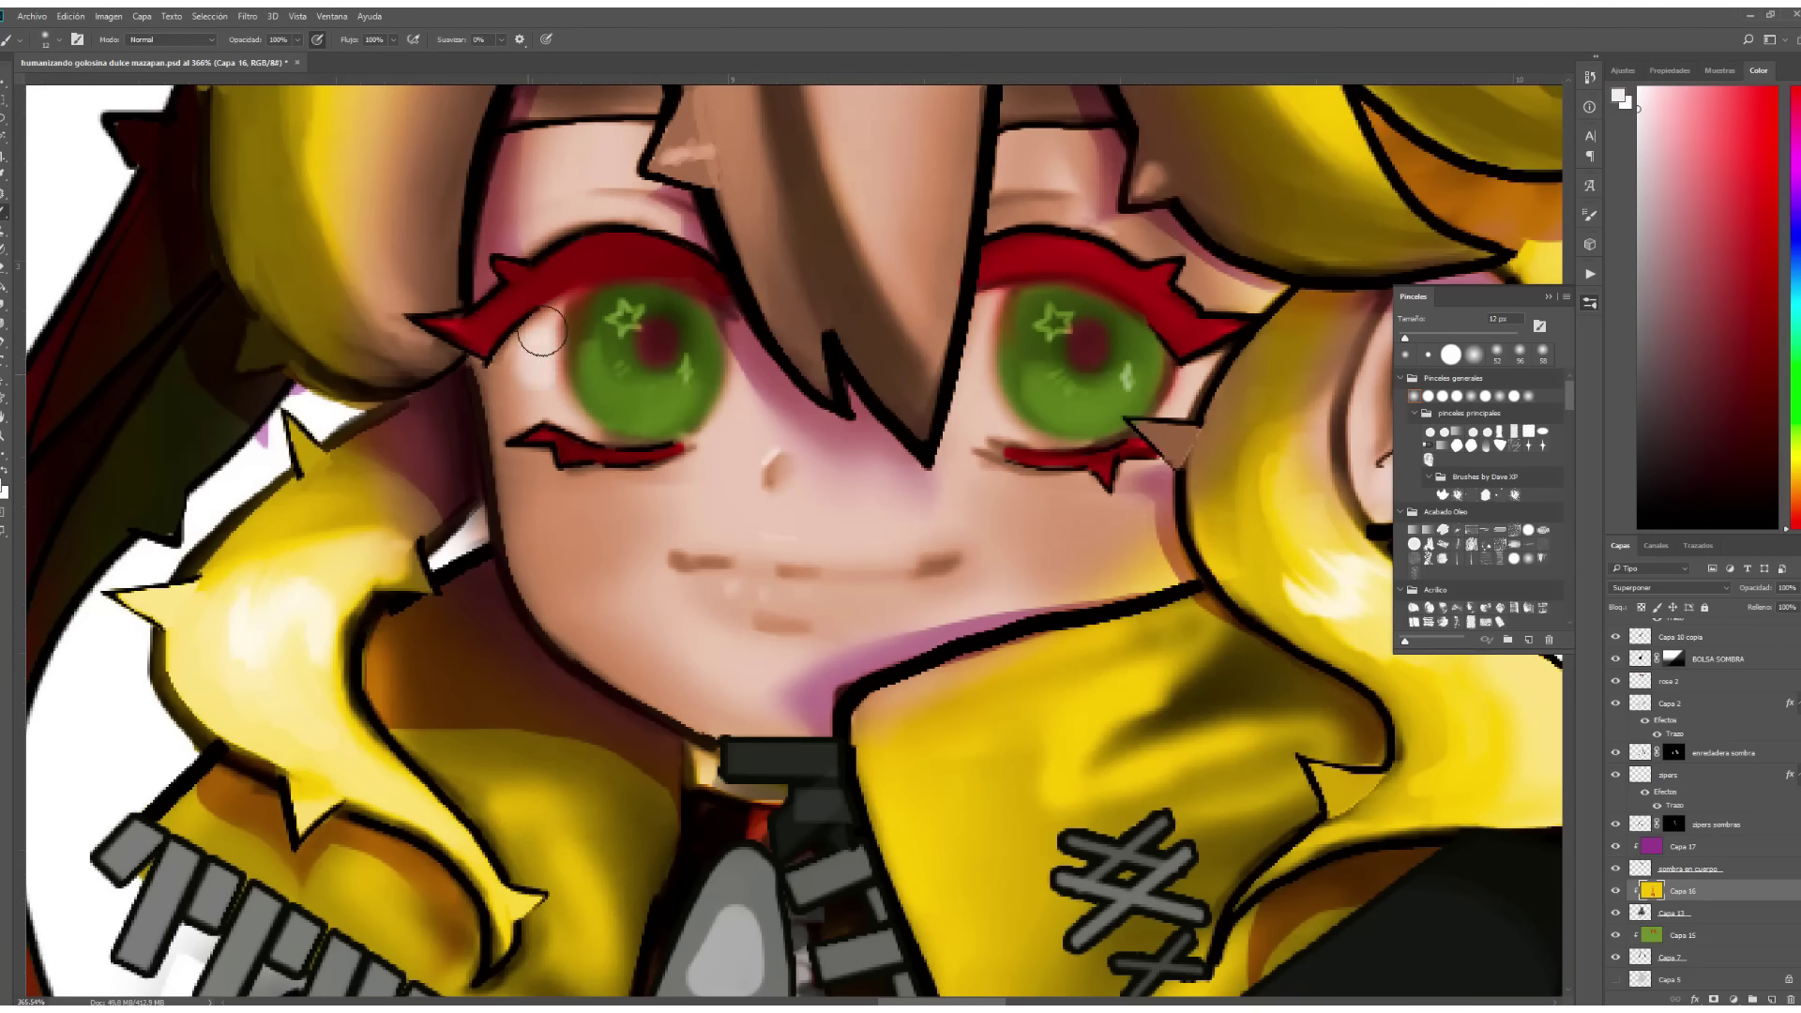
alt+click(1154, 403)
drag(722, 577, 863, 577)
drag(1405, 338, 1429, 338)
key(ctrl+0)
scroll(796, 526, up, 3)
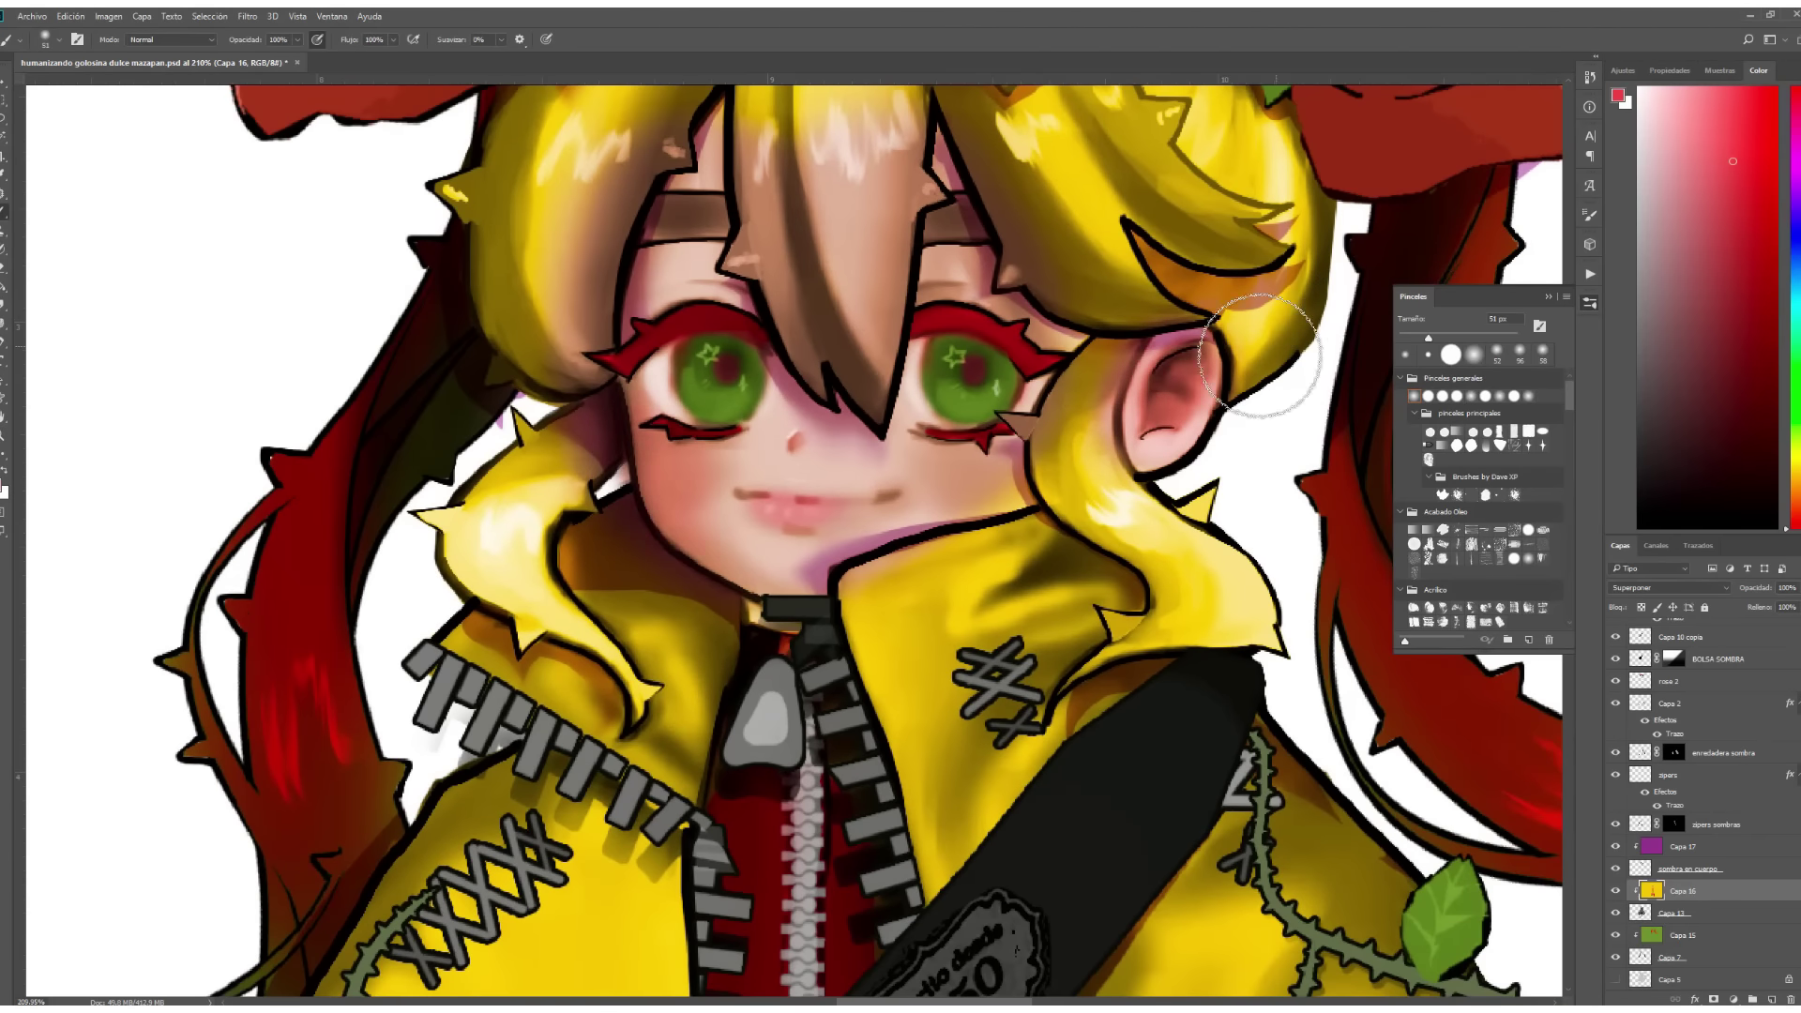
Set the brush to Multiplicar mode and try a green hair tint, then undo it.
key(ctrl+0)
scroll(938, 375, up, 2)
alt+click(938, 713)
click(168, 40)
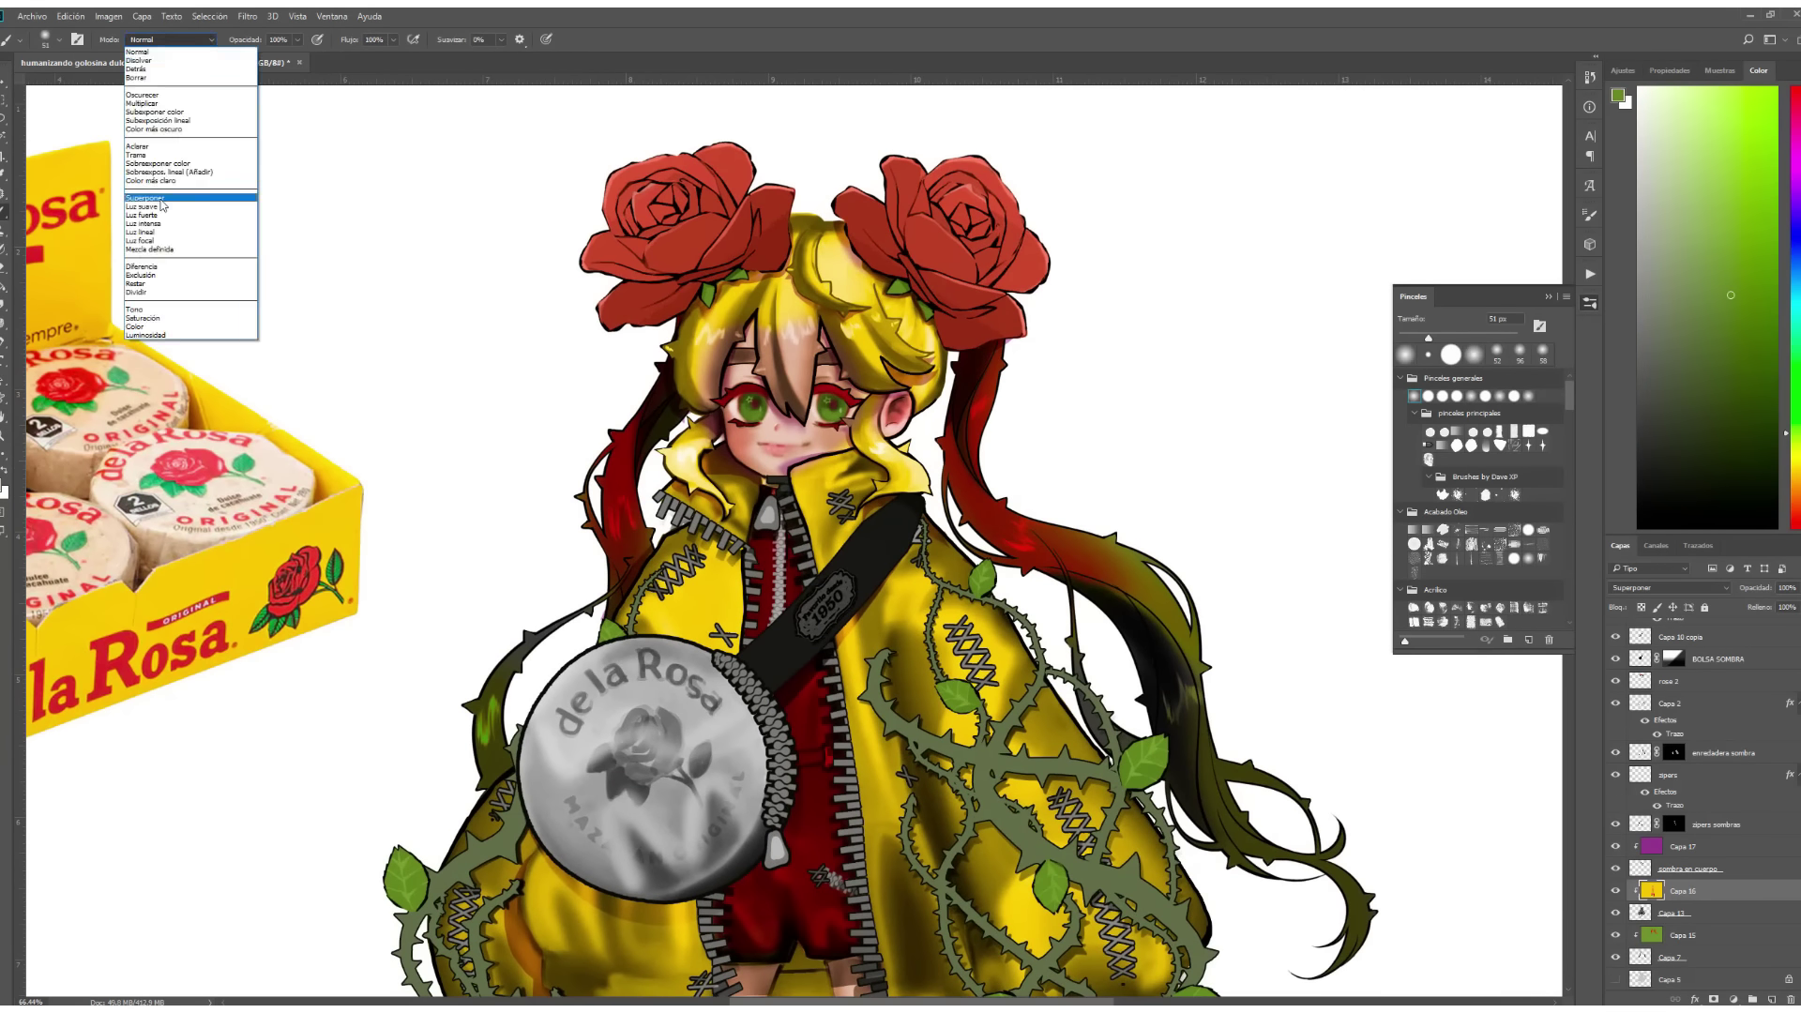
click(142, 103)
mouse_move(793, 211)
mouse_down()
mouse_move(881, 347)
mouse_move(704, 329)
mouse_move(892, 197)
mouse_up()
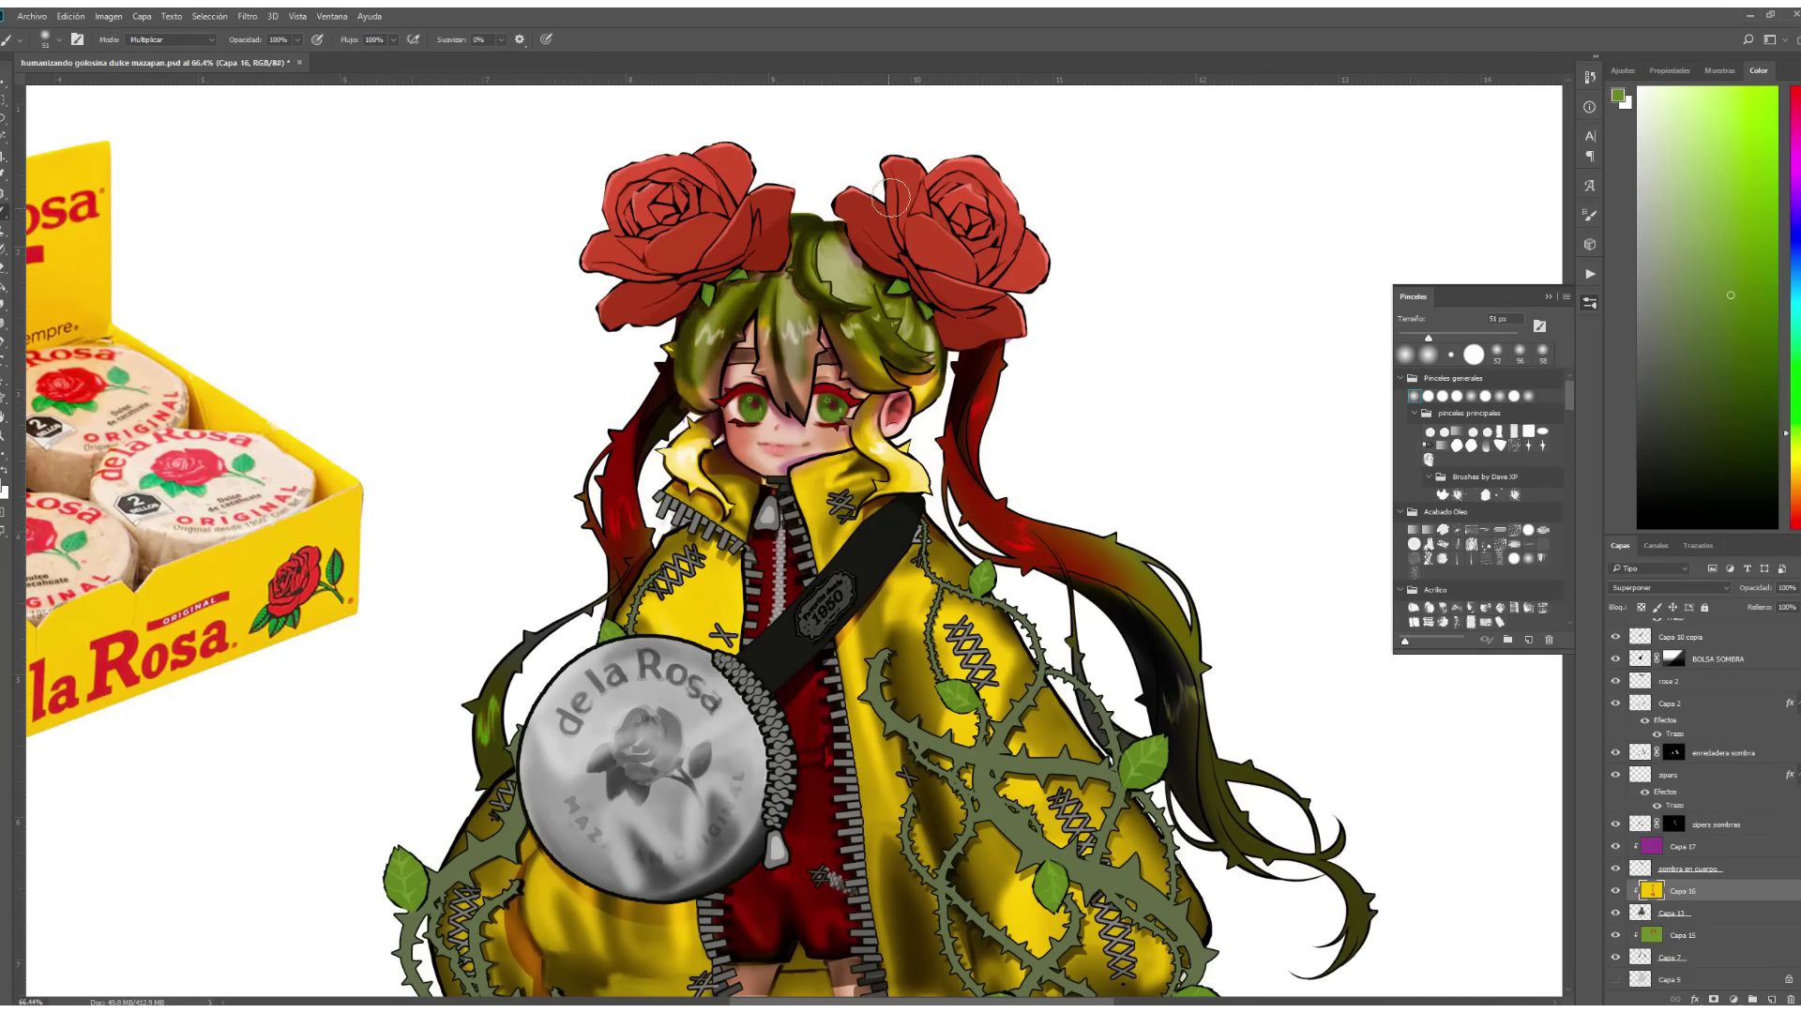
scroll(891, 197, down, 3)
key(ctrl+z)
key(ctrl+z)
key(ctrl+z)
scroll(891, 281, up, 3)
Tint the upper hair red in multiply mode, undoing some of the strokes.
alt+click(938, 262)
mouse_move(656, 282)
mouse_down()
mouse_move(817, 234)
mouse_move(932, 397)
mouse_move(638, 375)
mouse_up()
drag(825, 309, 901, 413)
drag(816, 225, 957, 319)
scroll(932, 403, up, 2)
mouse_move(994, 450)
mouse_down()
mouse_move(932, 424)
mouse_move(1013, 356)
mouse_up()
key(ctrl+z)
drag(995, 422, 929, 497)
mouse_move(600, 394)
mouse_down()
mouse_move(645, 483)
mouse_move(687, 312)
mouse_move(619, 474)
mouse_up()
key(ctrl+z)
key(shift+alt+n)
In Normal mode, paint the upper hair and central strands dark crimson.
click(1791, 187)
click(1761, 306)
mouse_move(802, 216)
mouse_down()
mouse_move(1004, 408)
mouse_move(985, 497)
mouse_up()
key([)
mouse_move(736, 432)
mouse_down()
mouse_move(723, 345)
mouse_move(788, 464)
mouse_up()
mouse_move(798, 347)
mouse_down()
mouse_move(872, 431)
mouse_move(895, 403)
mouse_up()
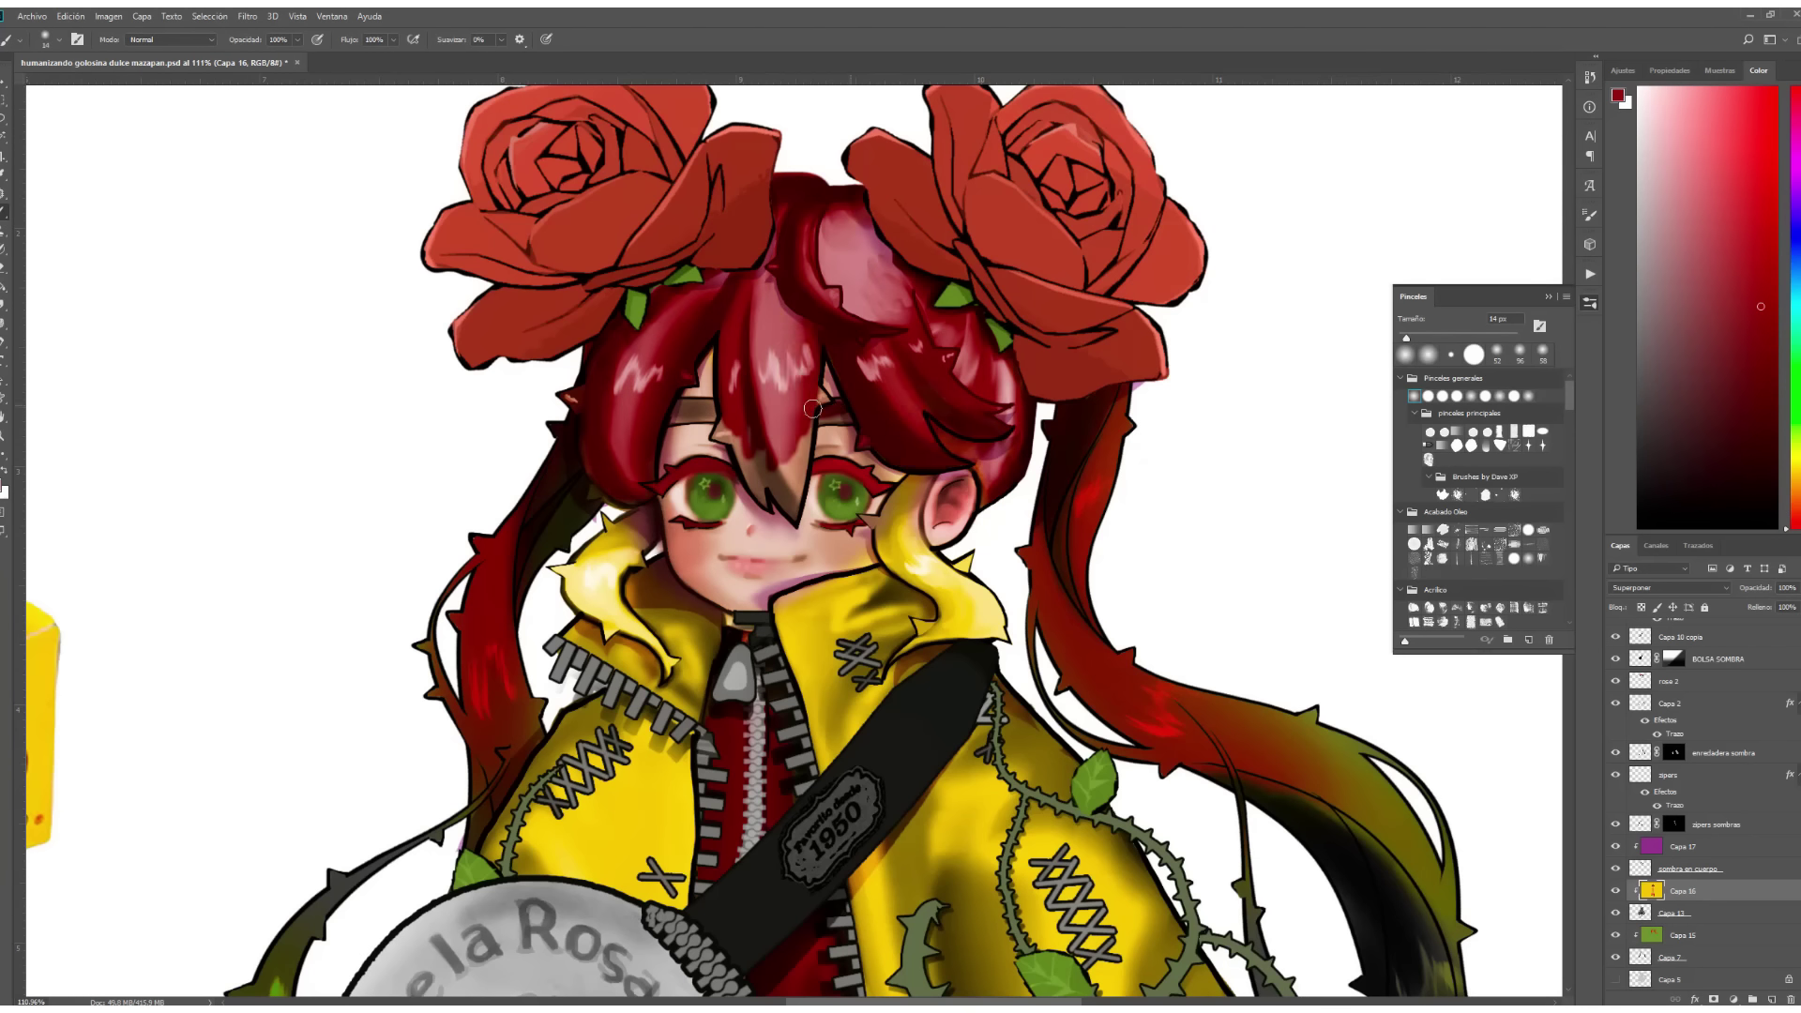
drag(746, 469, 802, 465)
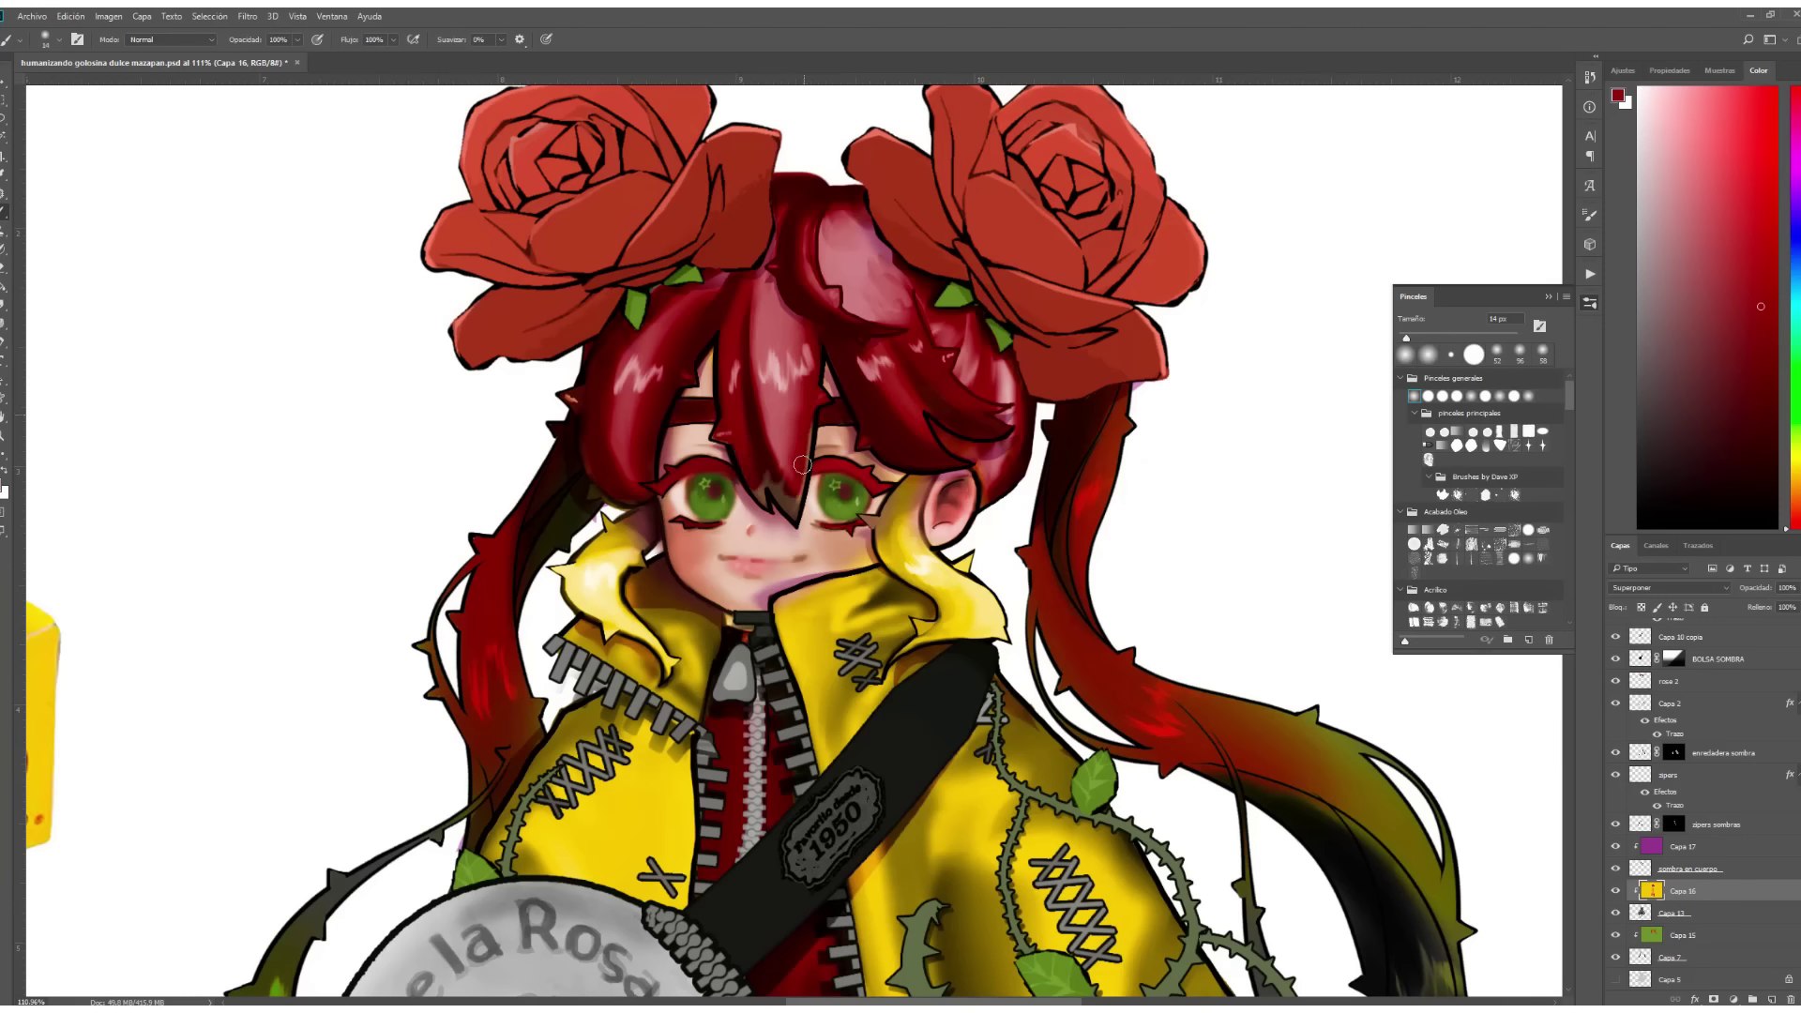
Brush pale green onto the hair tips over the collar.
alt+click(626, 667)
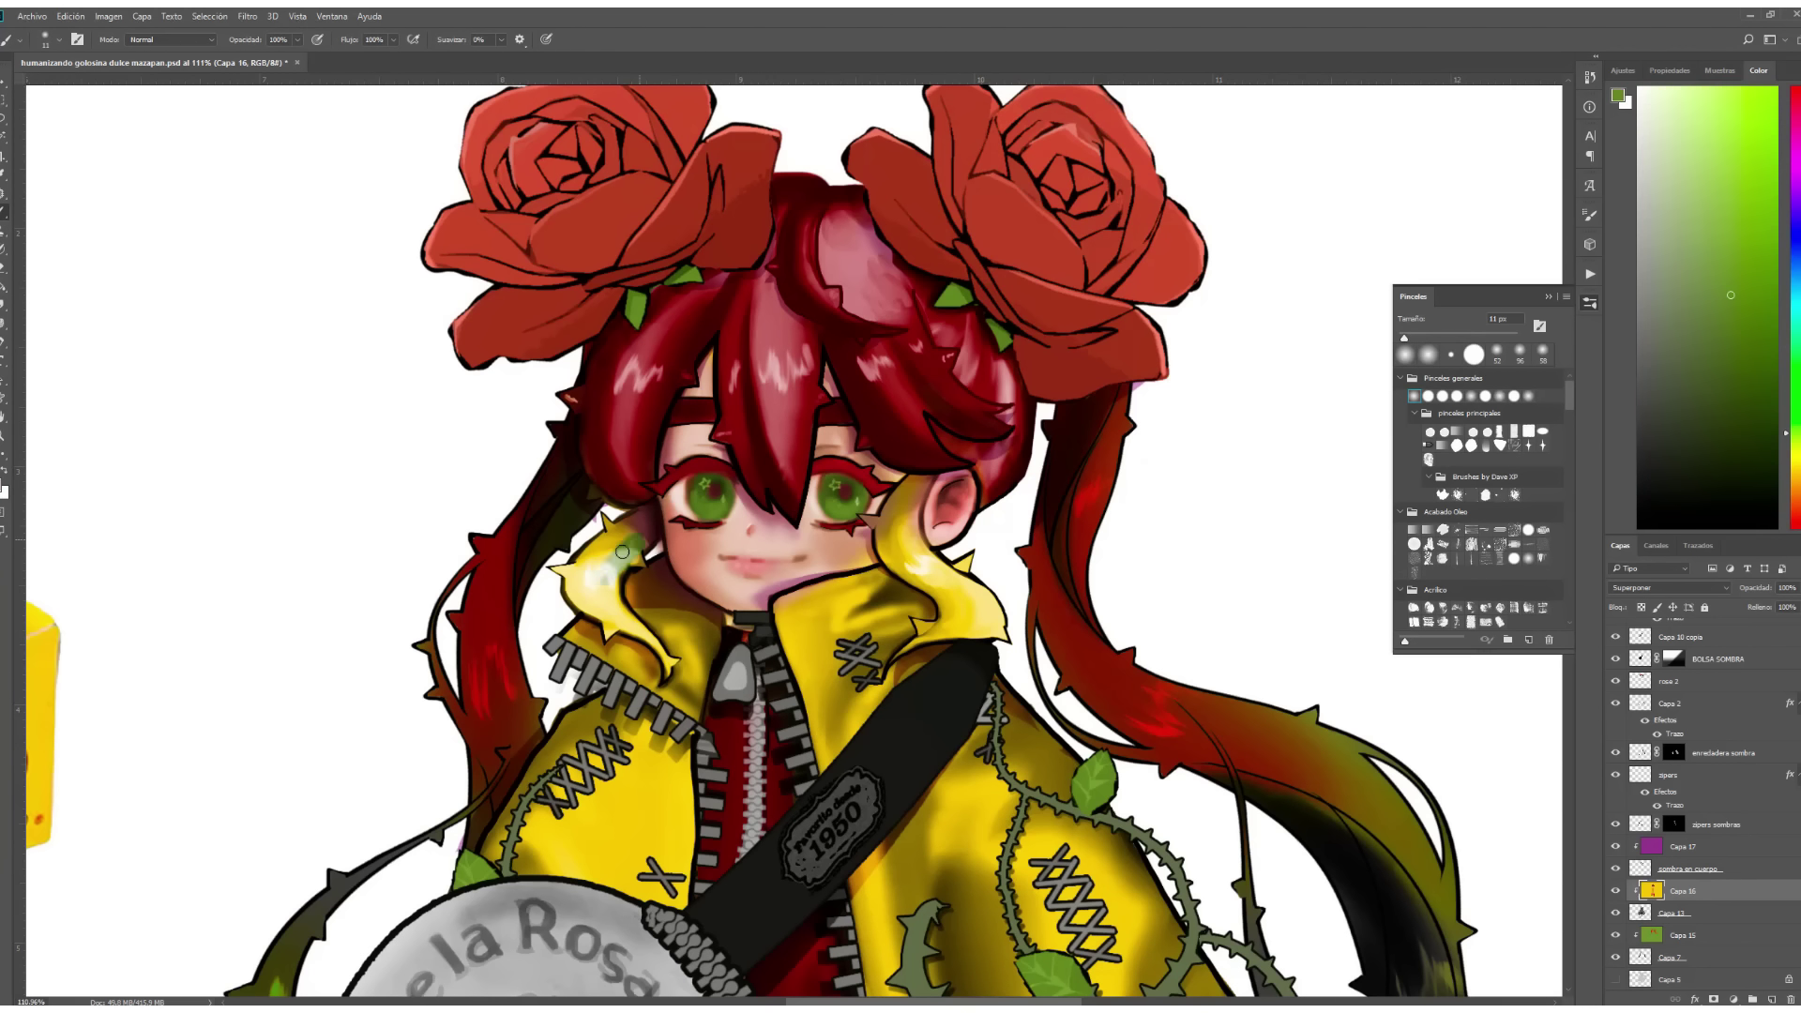
drag(622, 551, 599, 540)
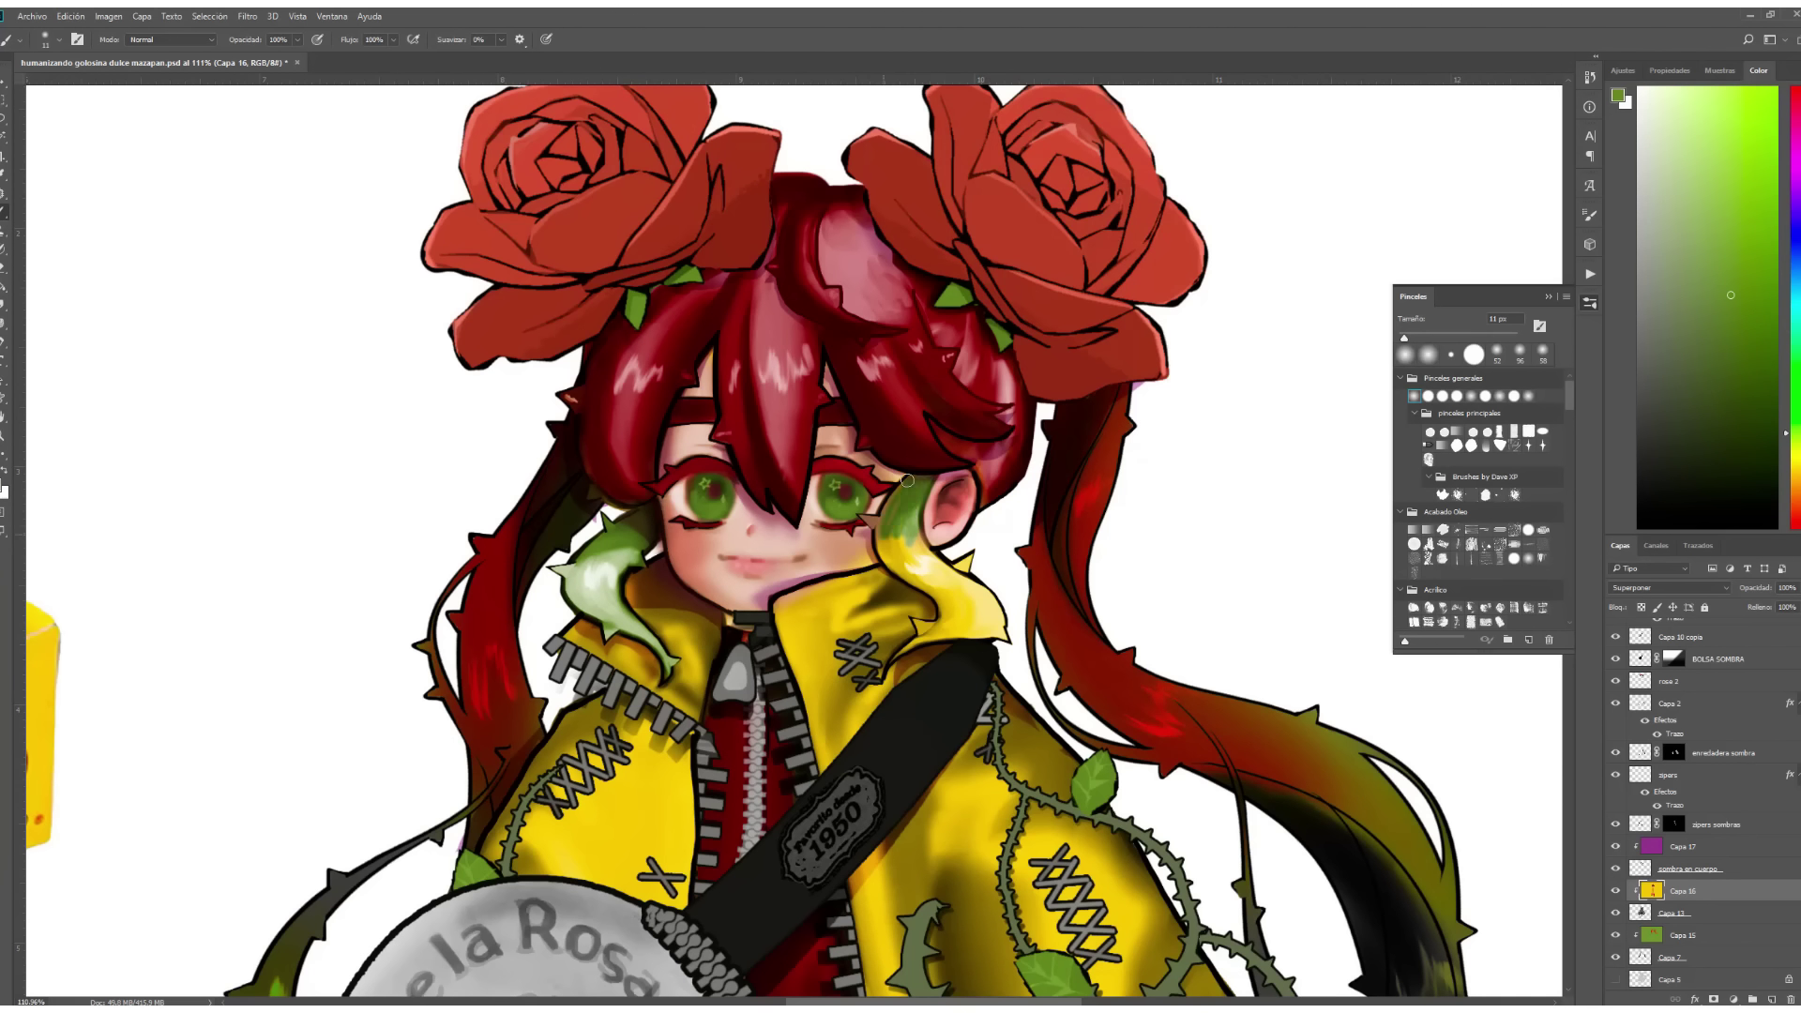
drag(966, 598, 997, 615)
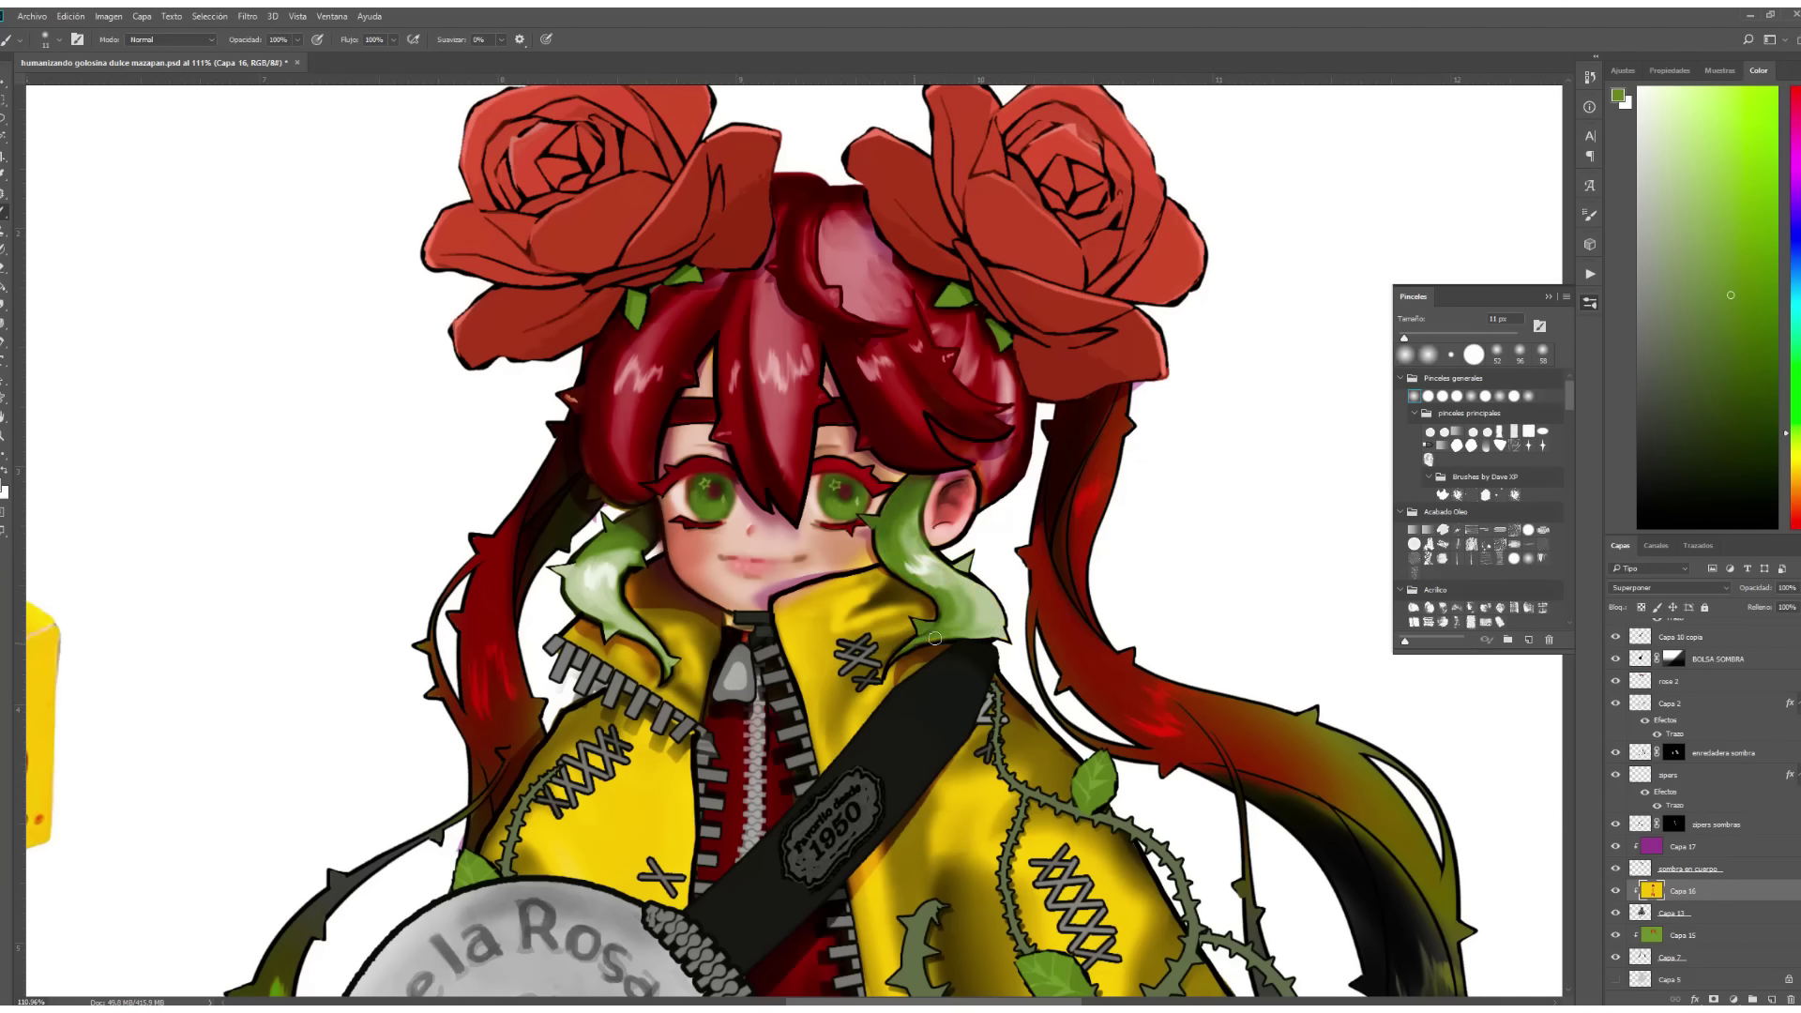
alt+click(1112, 526)
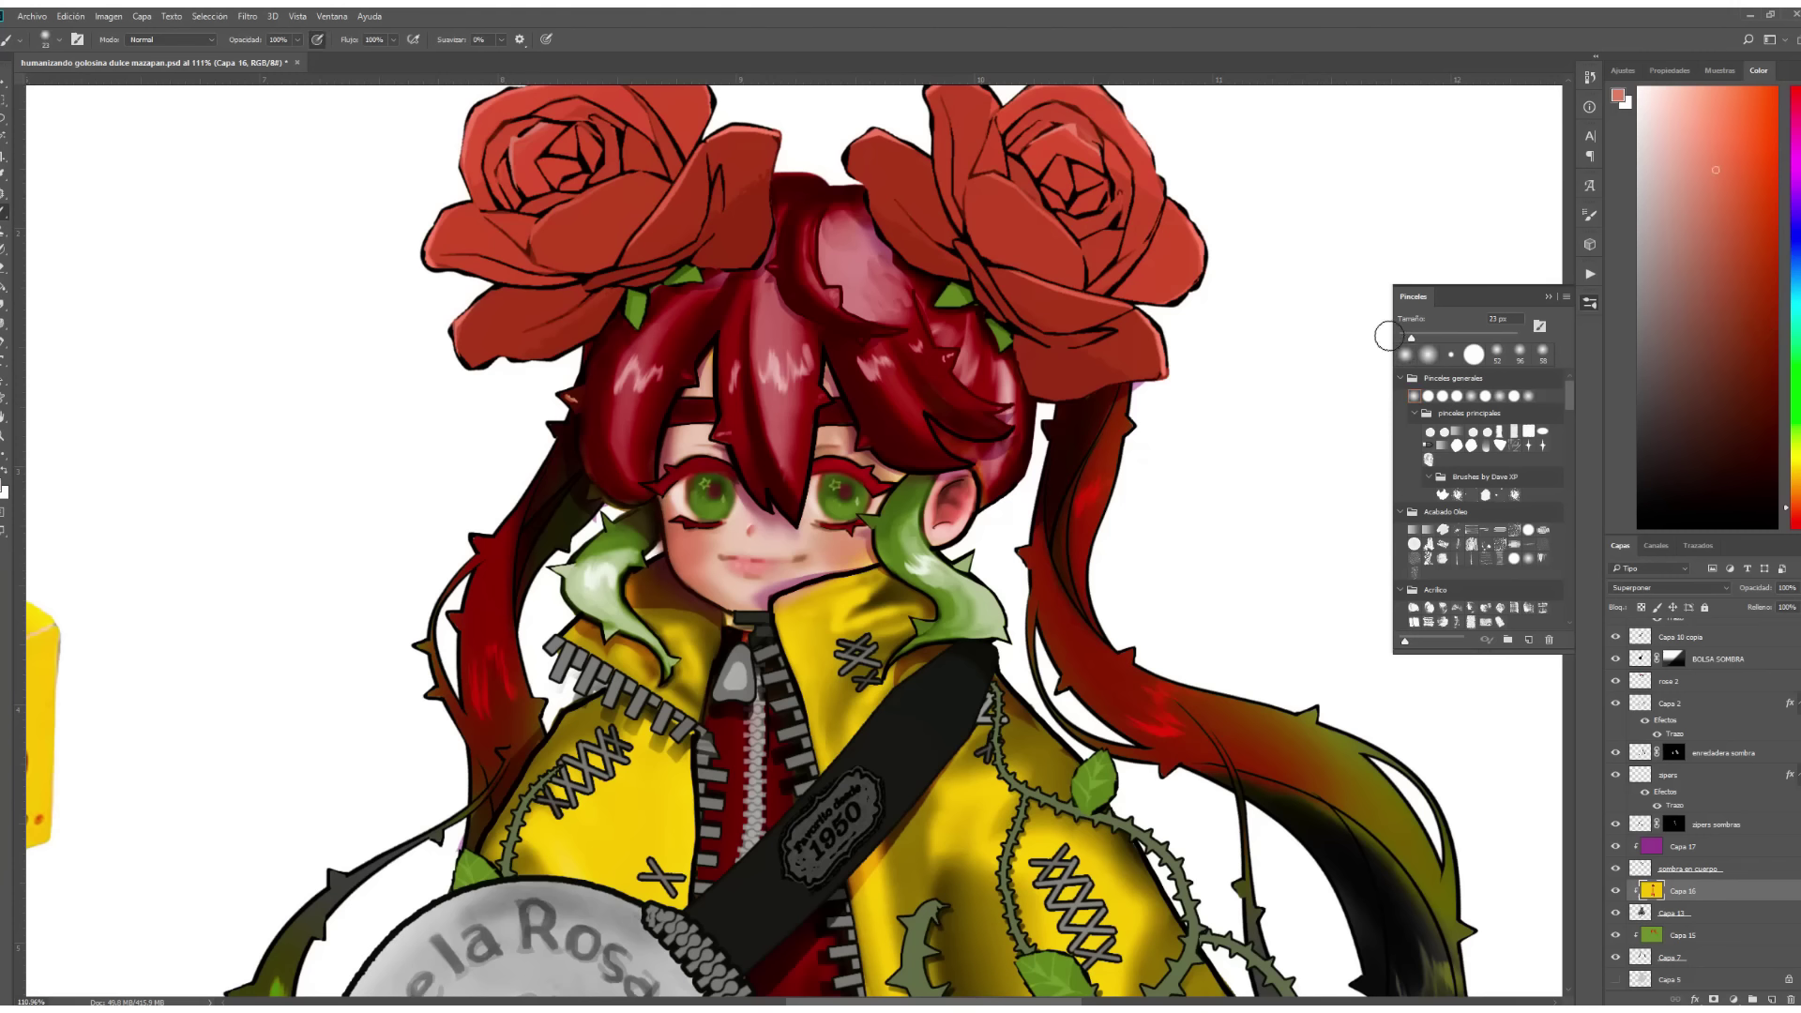
alt+click(906, 498)
scroll(905, 497, down, 5)
Pick red paint and bring the legs and boots into view.
scroll(741, 319, up, 3)
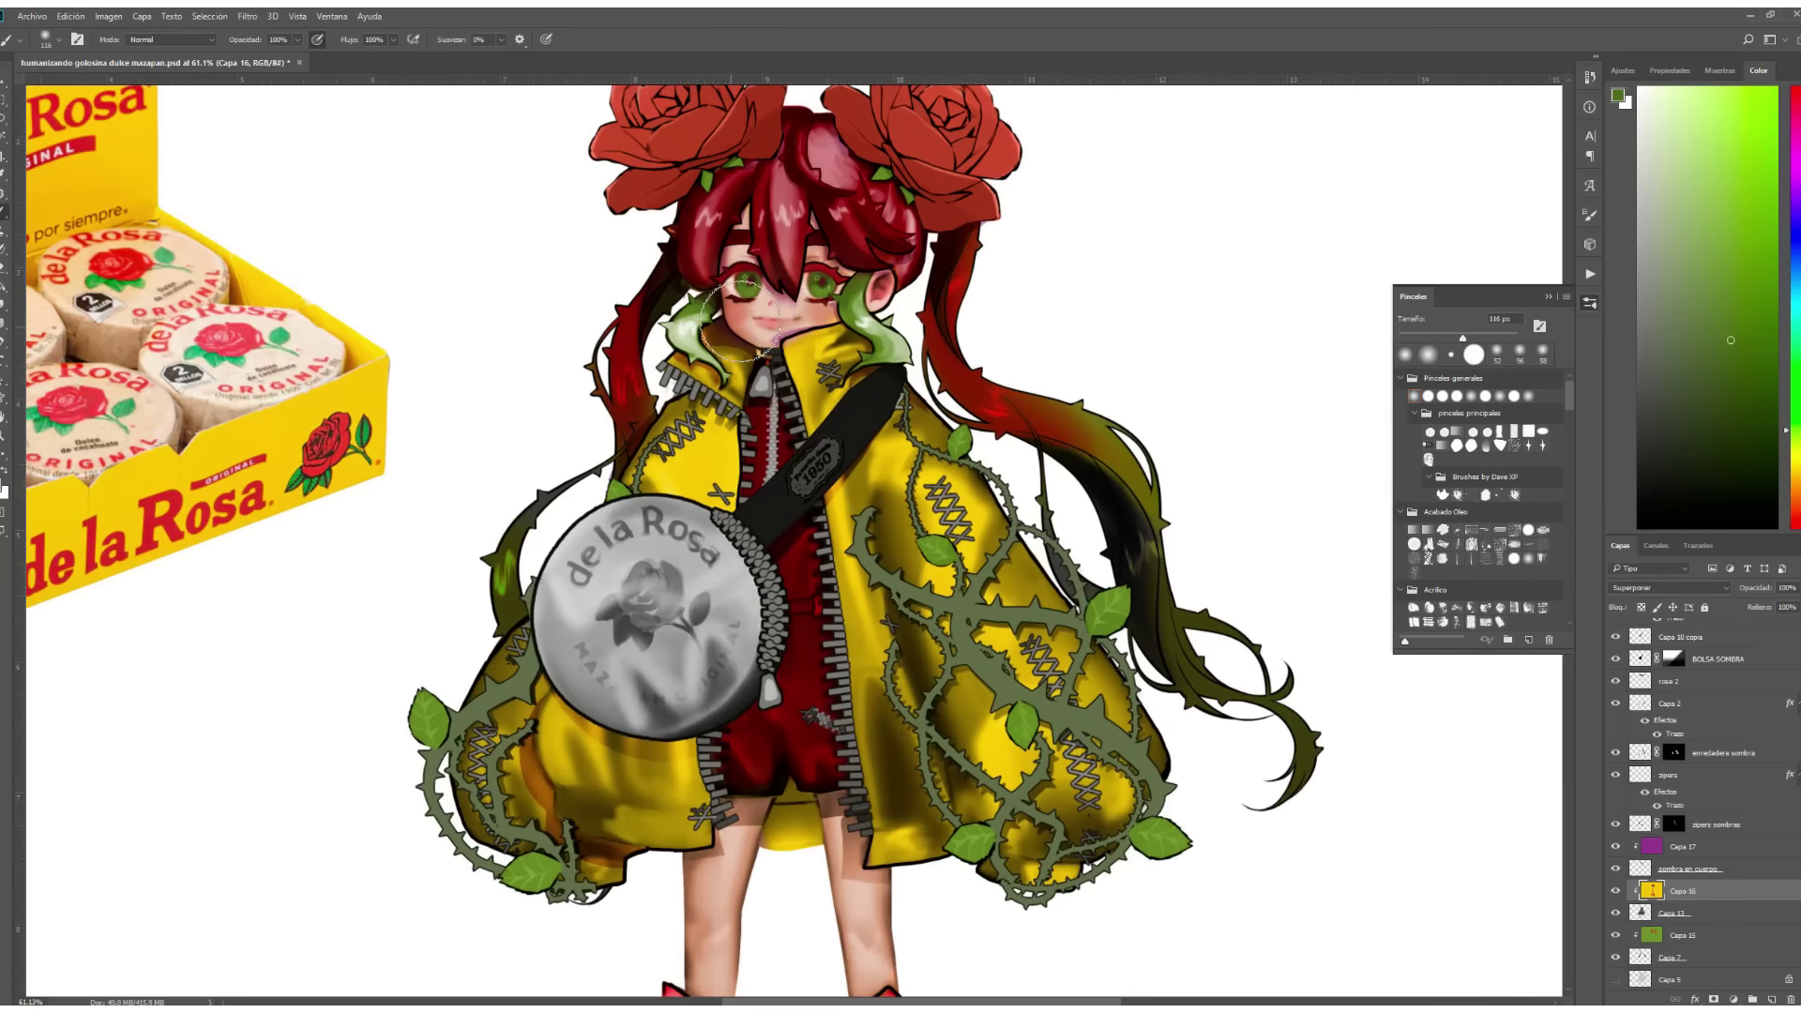
alt+click(741, 319)
scroll(785, 676, down, 5)
drag(725, 601, 724, 694)
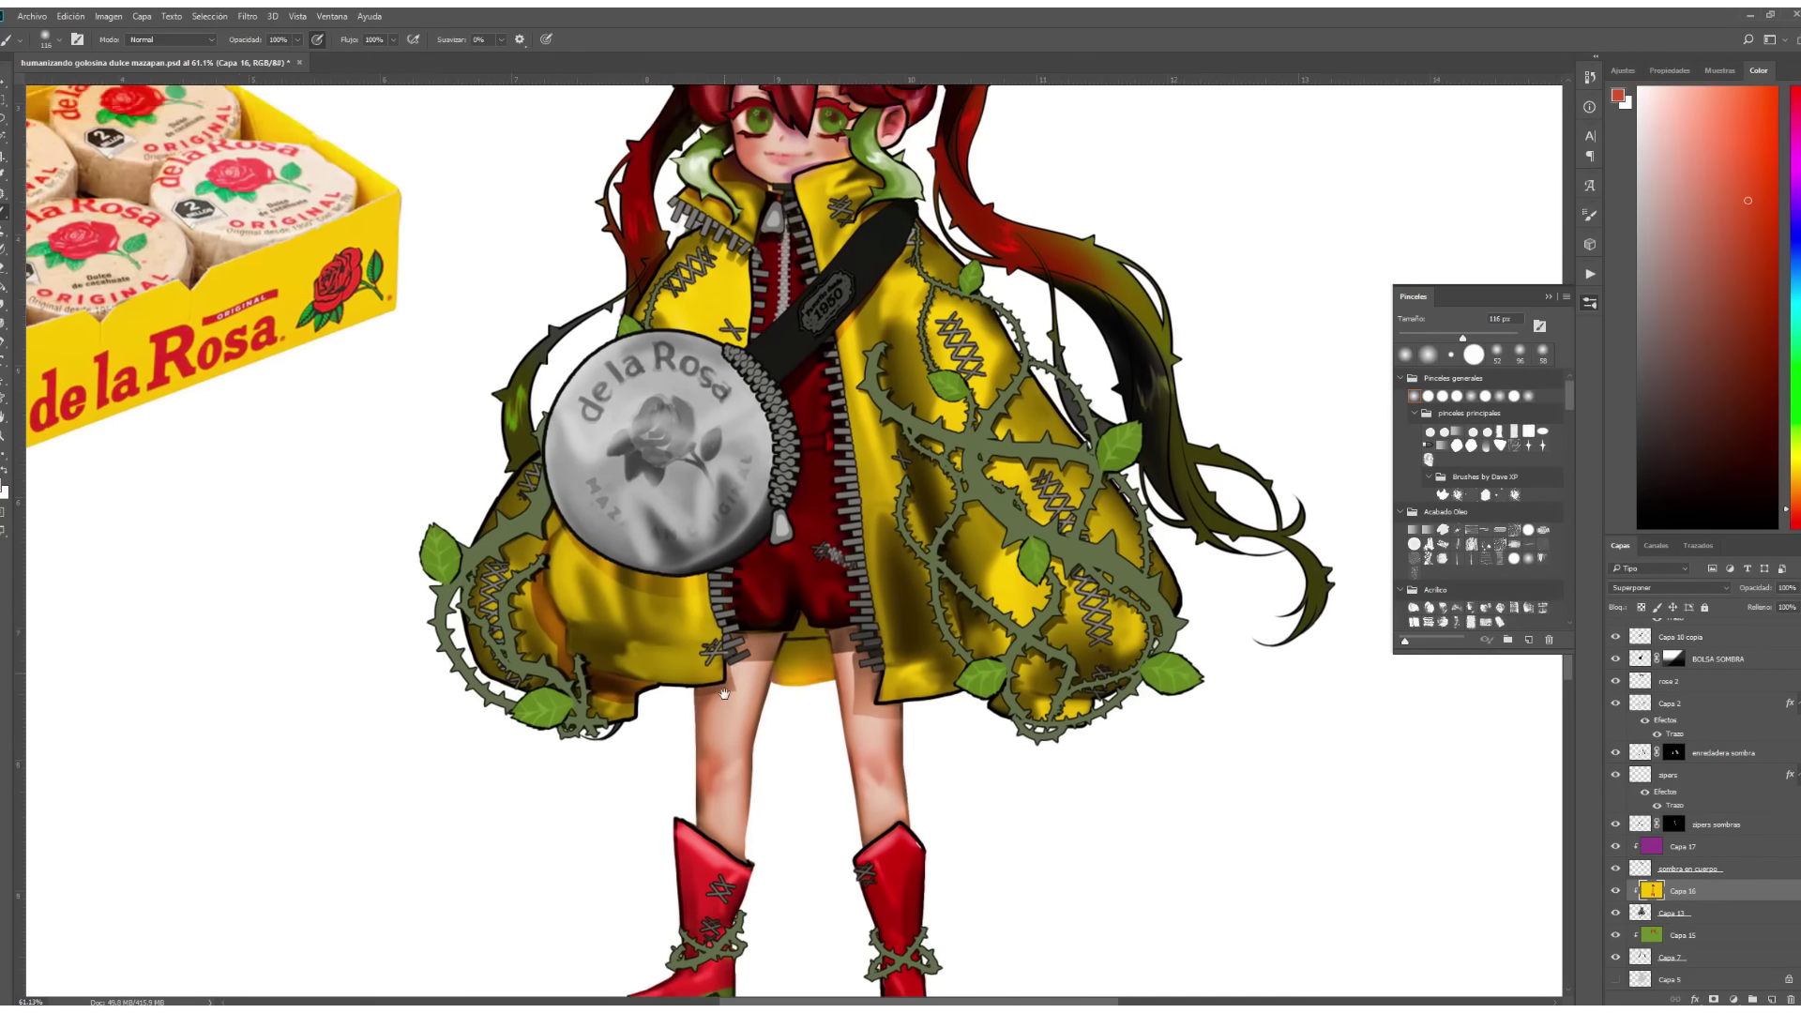
scroll(724, 695, down, 3)
scroll(909, 377, up, 2)
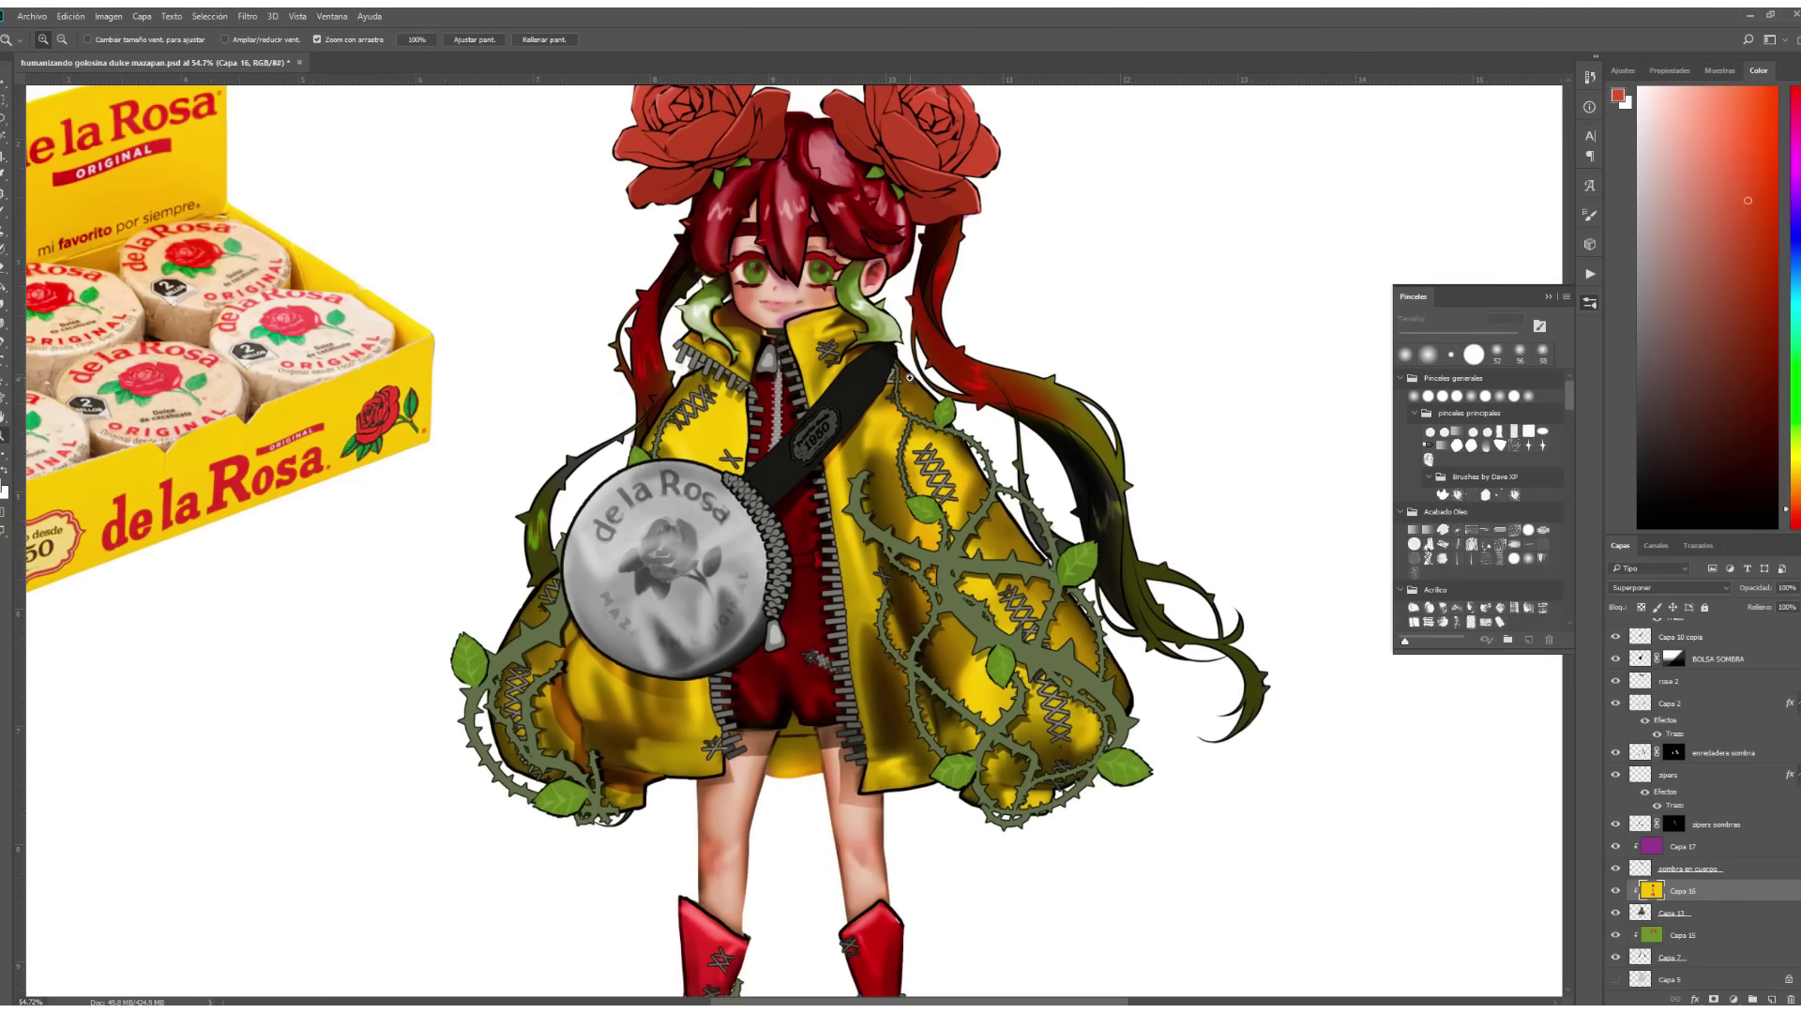
Add a filled layer clipped to the zippers and shift its colour to yellow-green.
click(1735, 775)
key(ctrl+shift+alt+n)
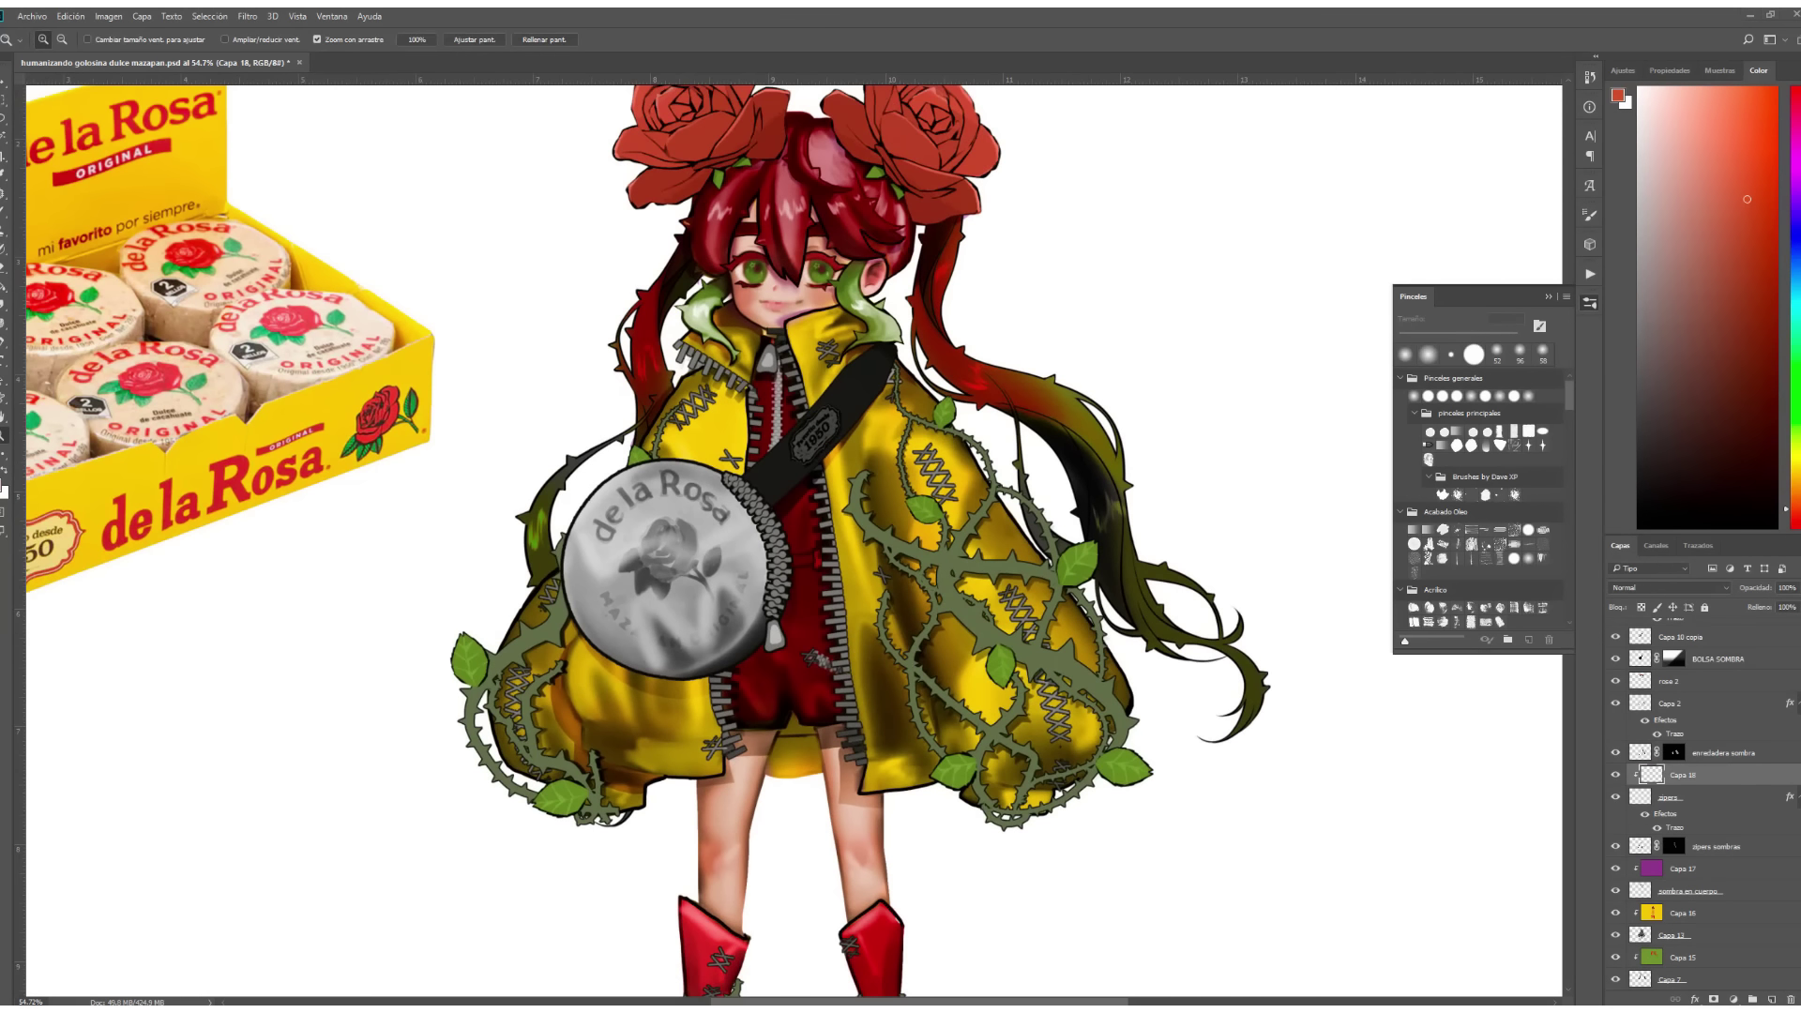
key(alt+BackSpace)
scroll(1242, 616, down, 2)
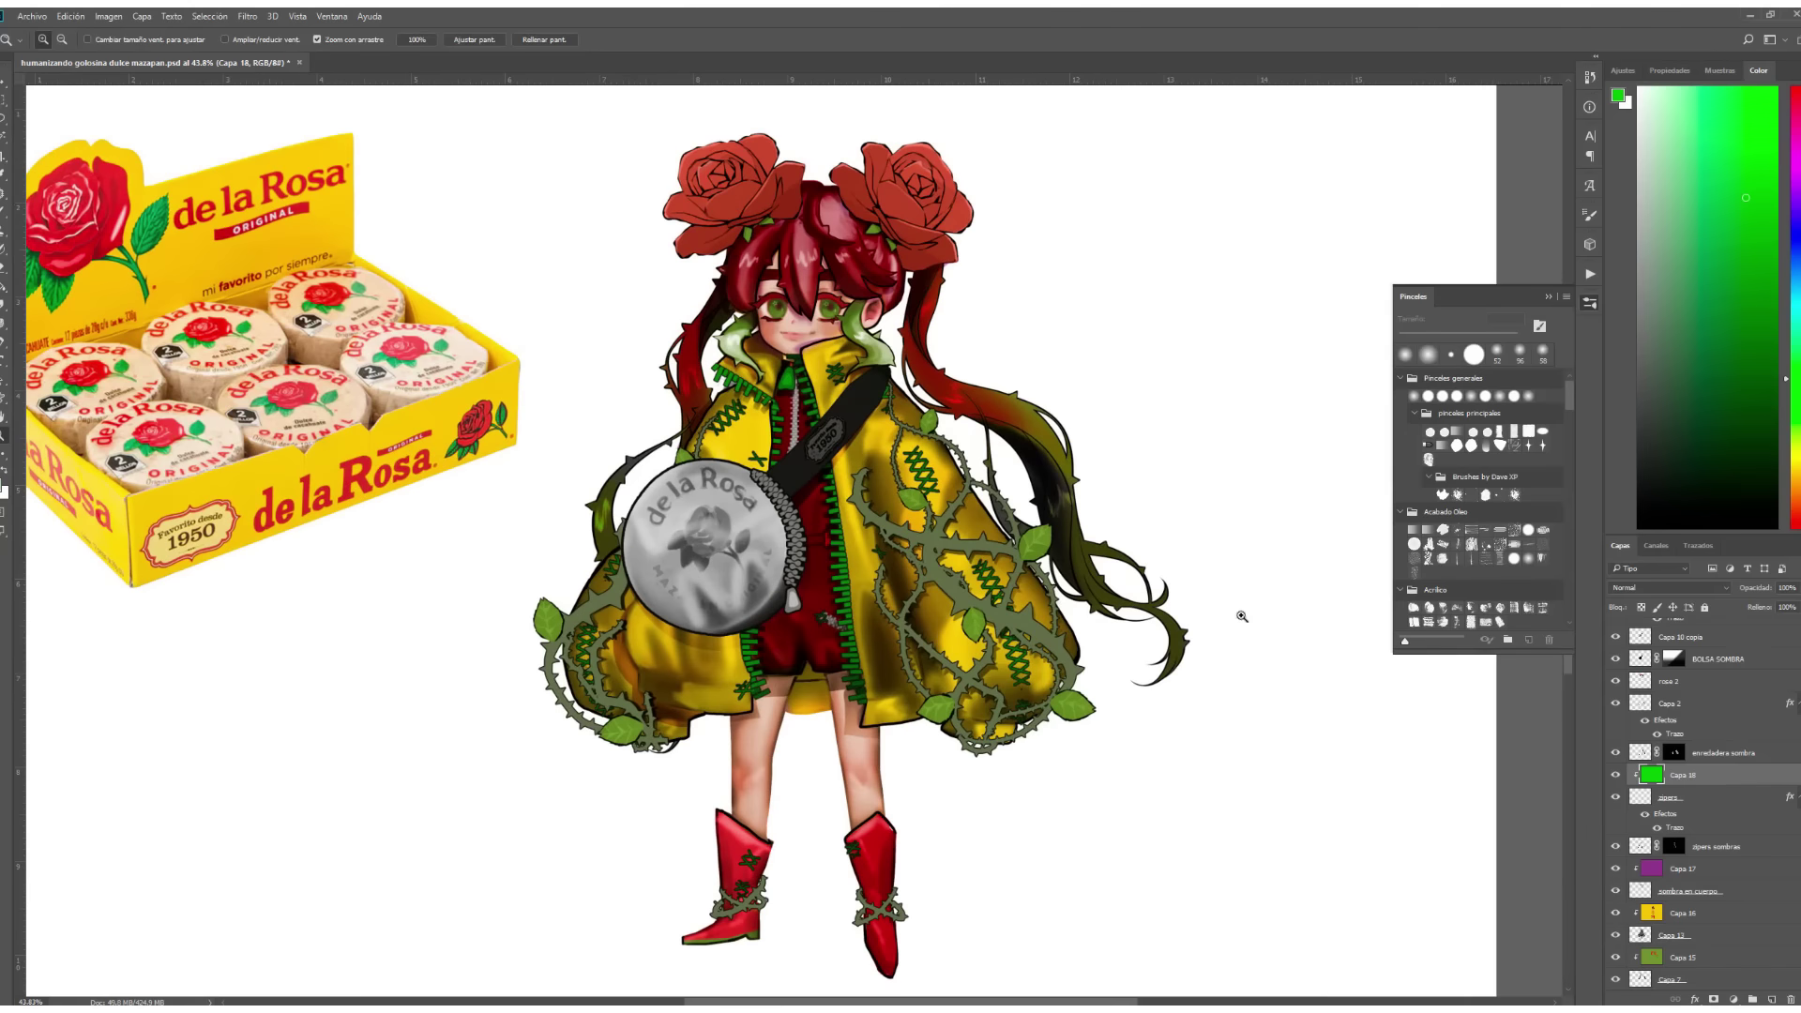
key(ctrl+u)
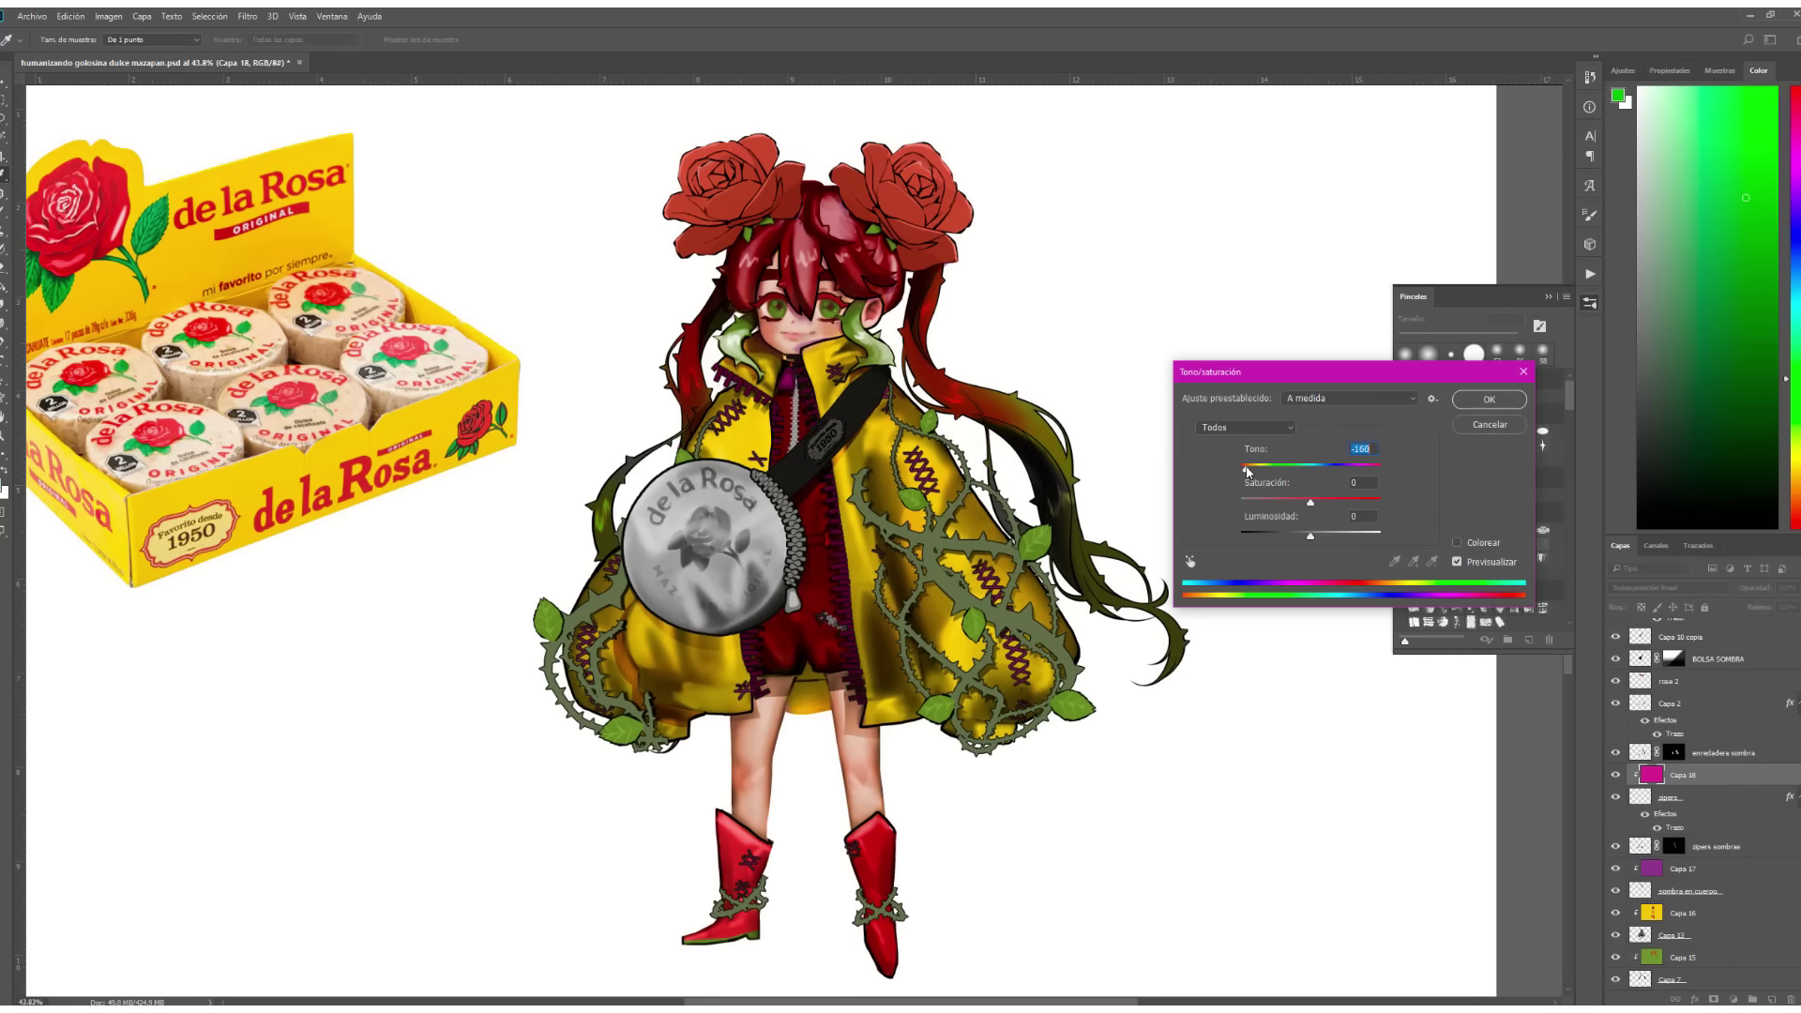
drag(1311, 466, 1281, 466)
key(Return)
Duplicate the yellow-green layer as a hidden clipped copy, Capa 18 copia, above Capa 2.
key(ctrl+j)
key(ctrl+alt+g)
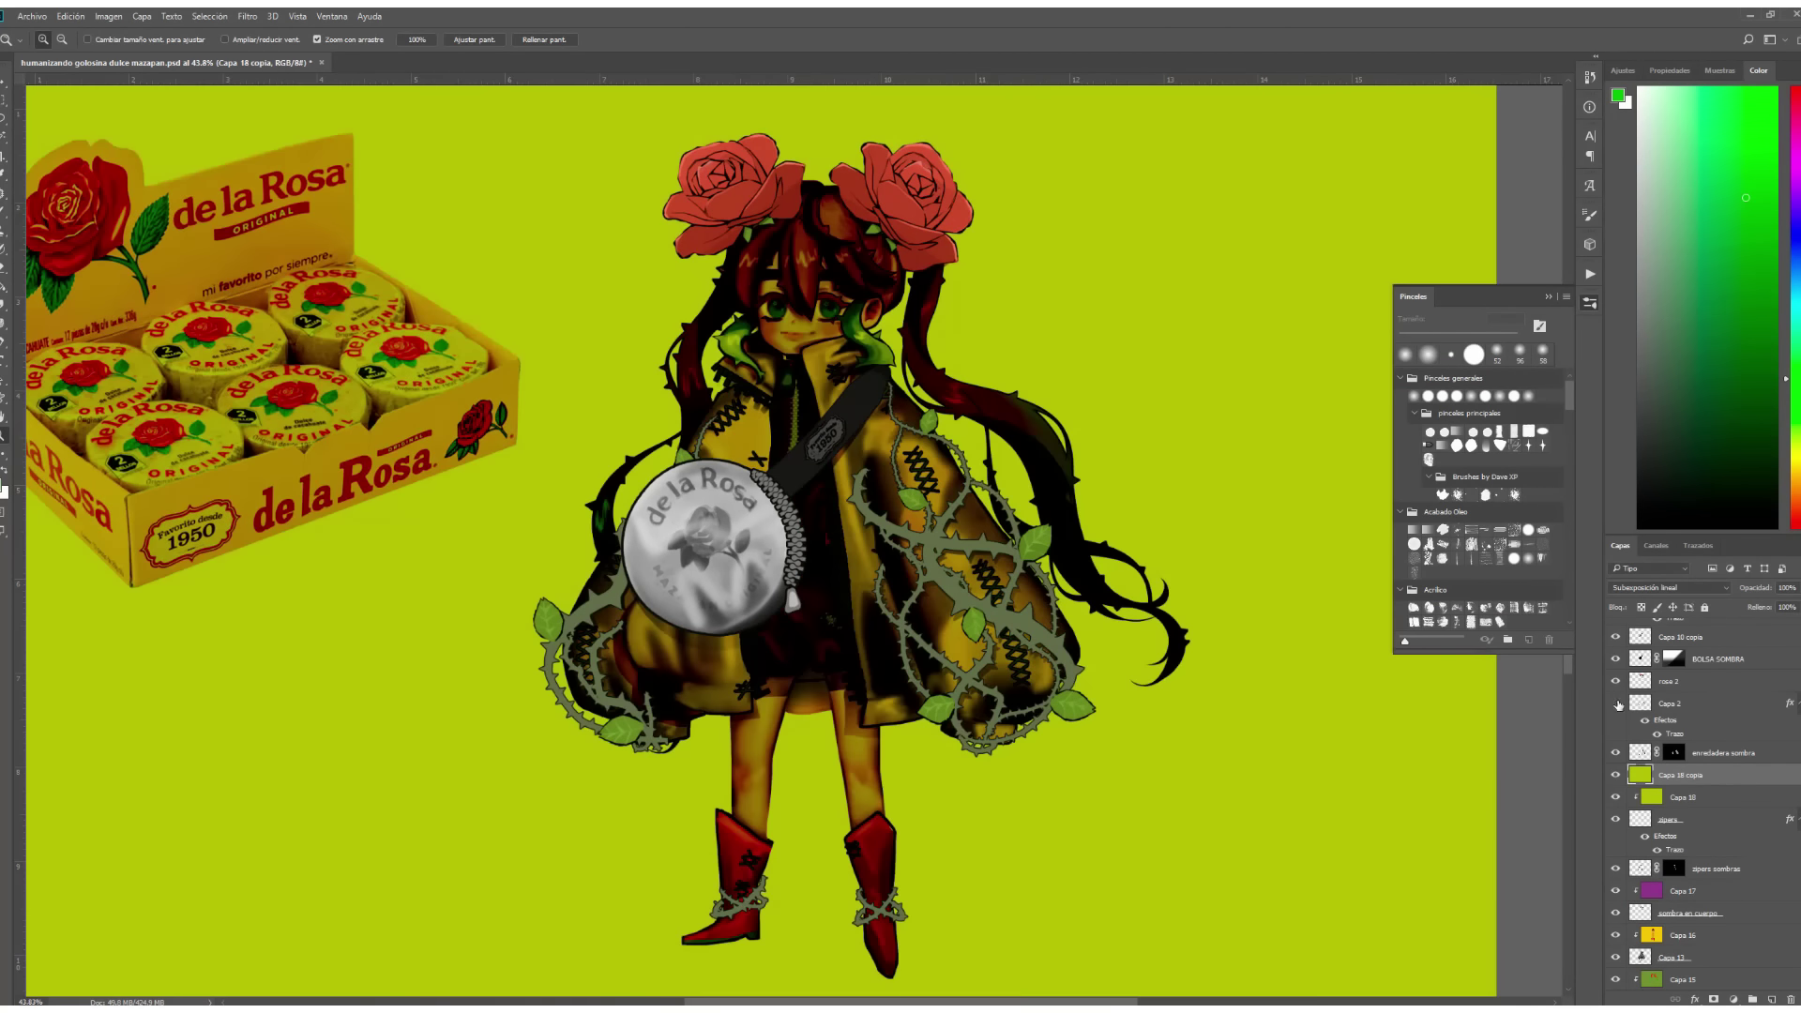
click(1615, 775)
drag(1670, 775, 1679, 694)
Try darkening the rosa 2 roses with Hue/Saturation, then discard the change.
click(1679, 681)
key(ctrl+u)
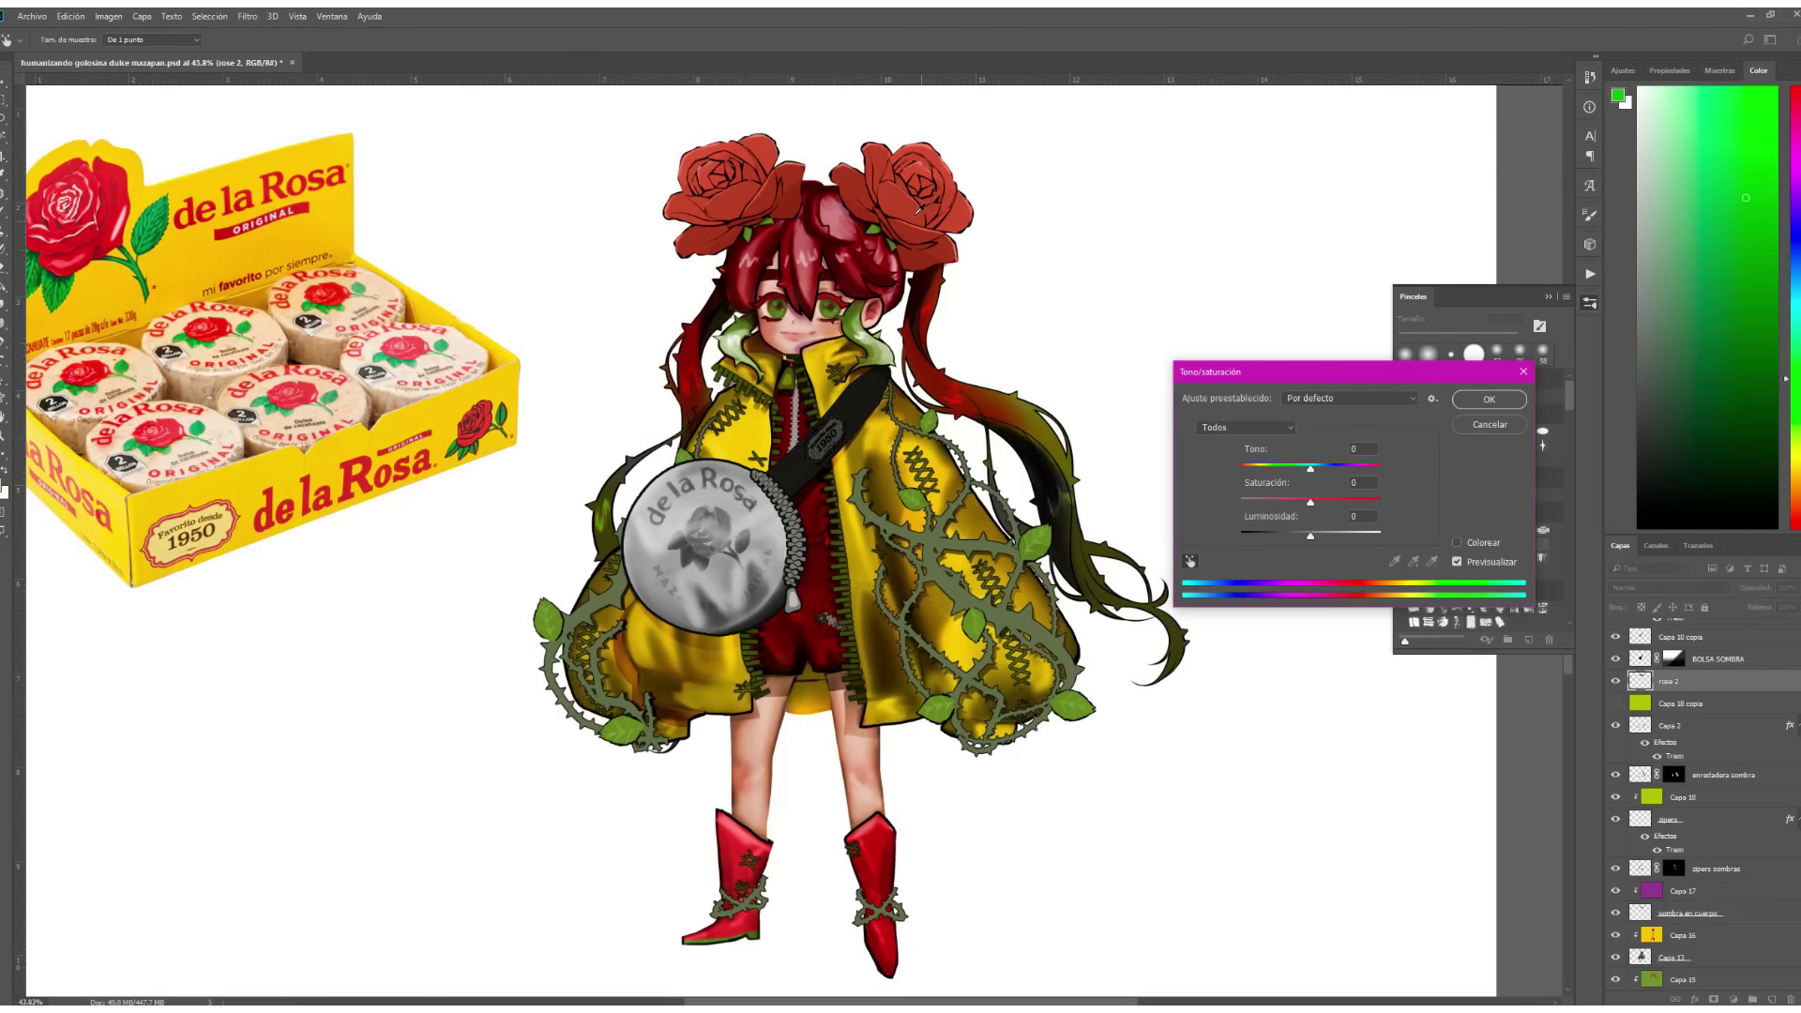
drag(1311, 535, 1294, 536)
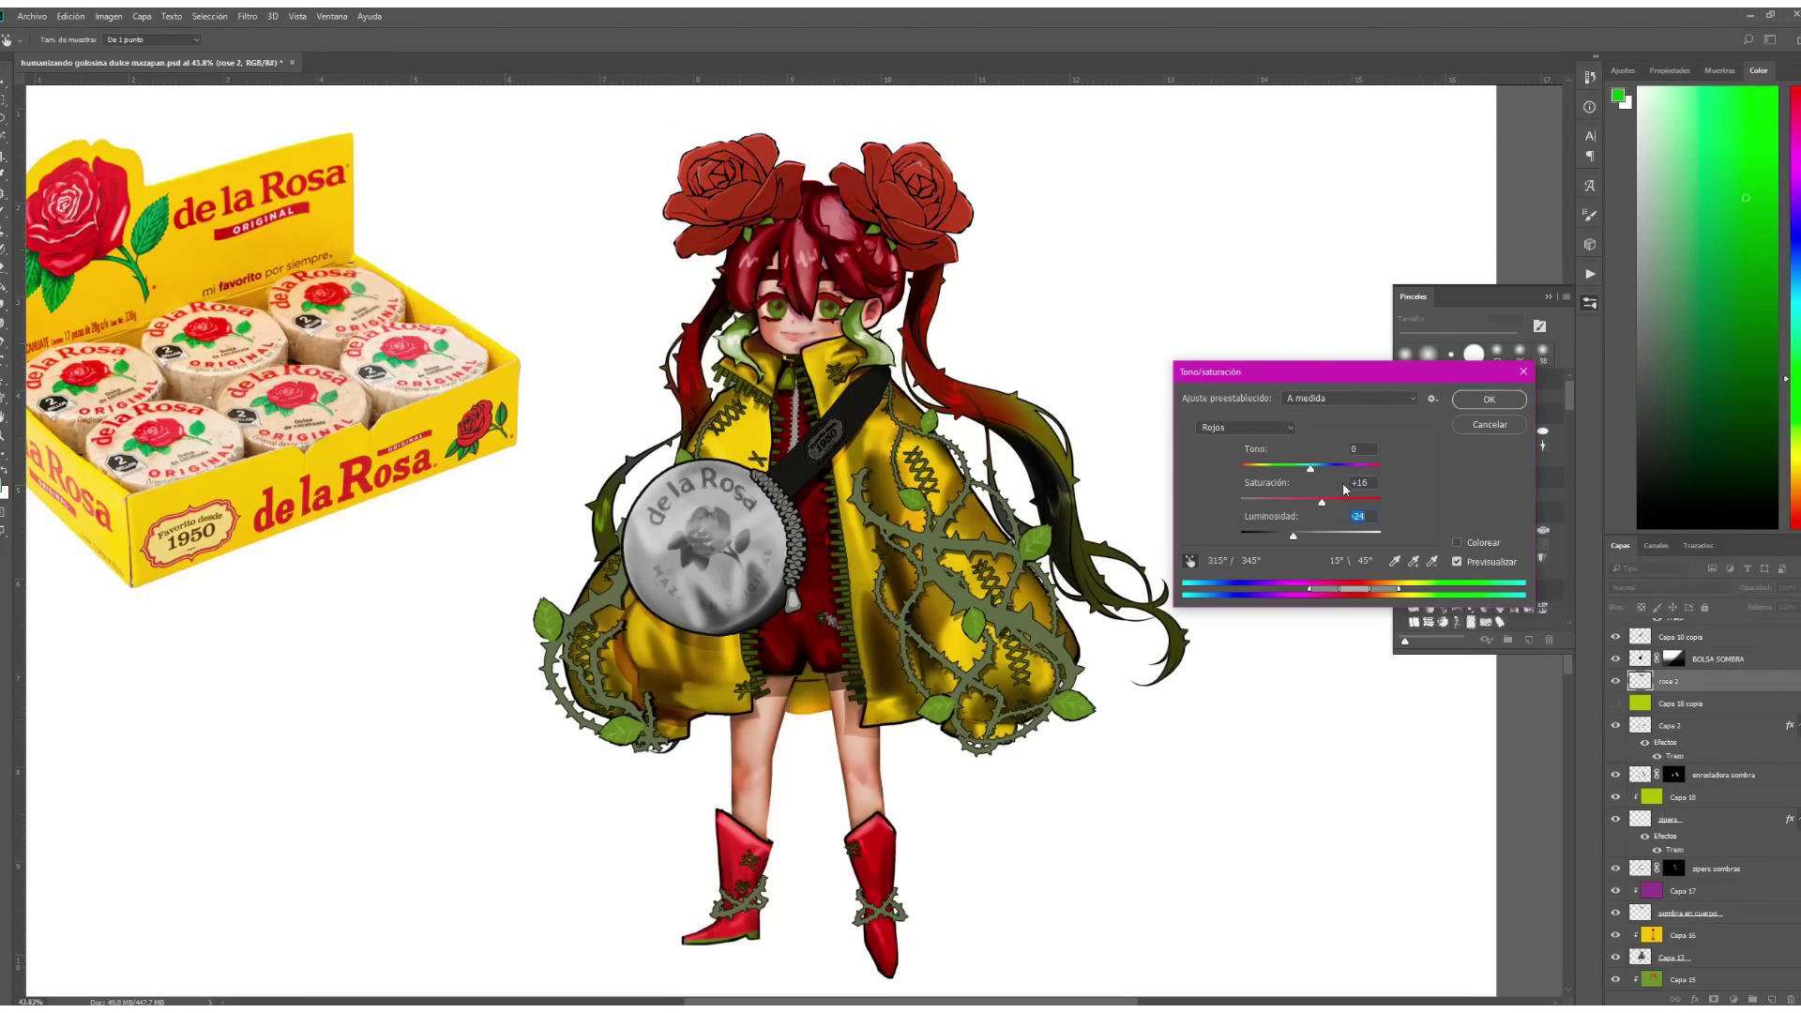
click(1486, 428)
Paint the left rose dark red on a new layer clipped to the roses.
click(1771, 999)
right_click(1679, 681)
click(1618, 463)
key(b)
drag(713, 169, 797, 202)
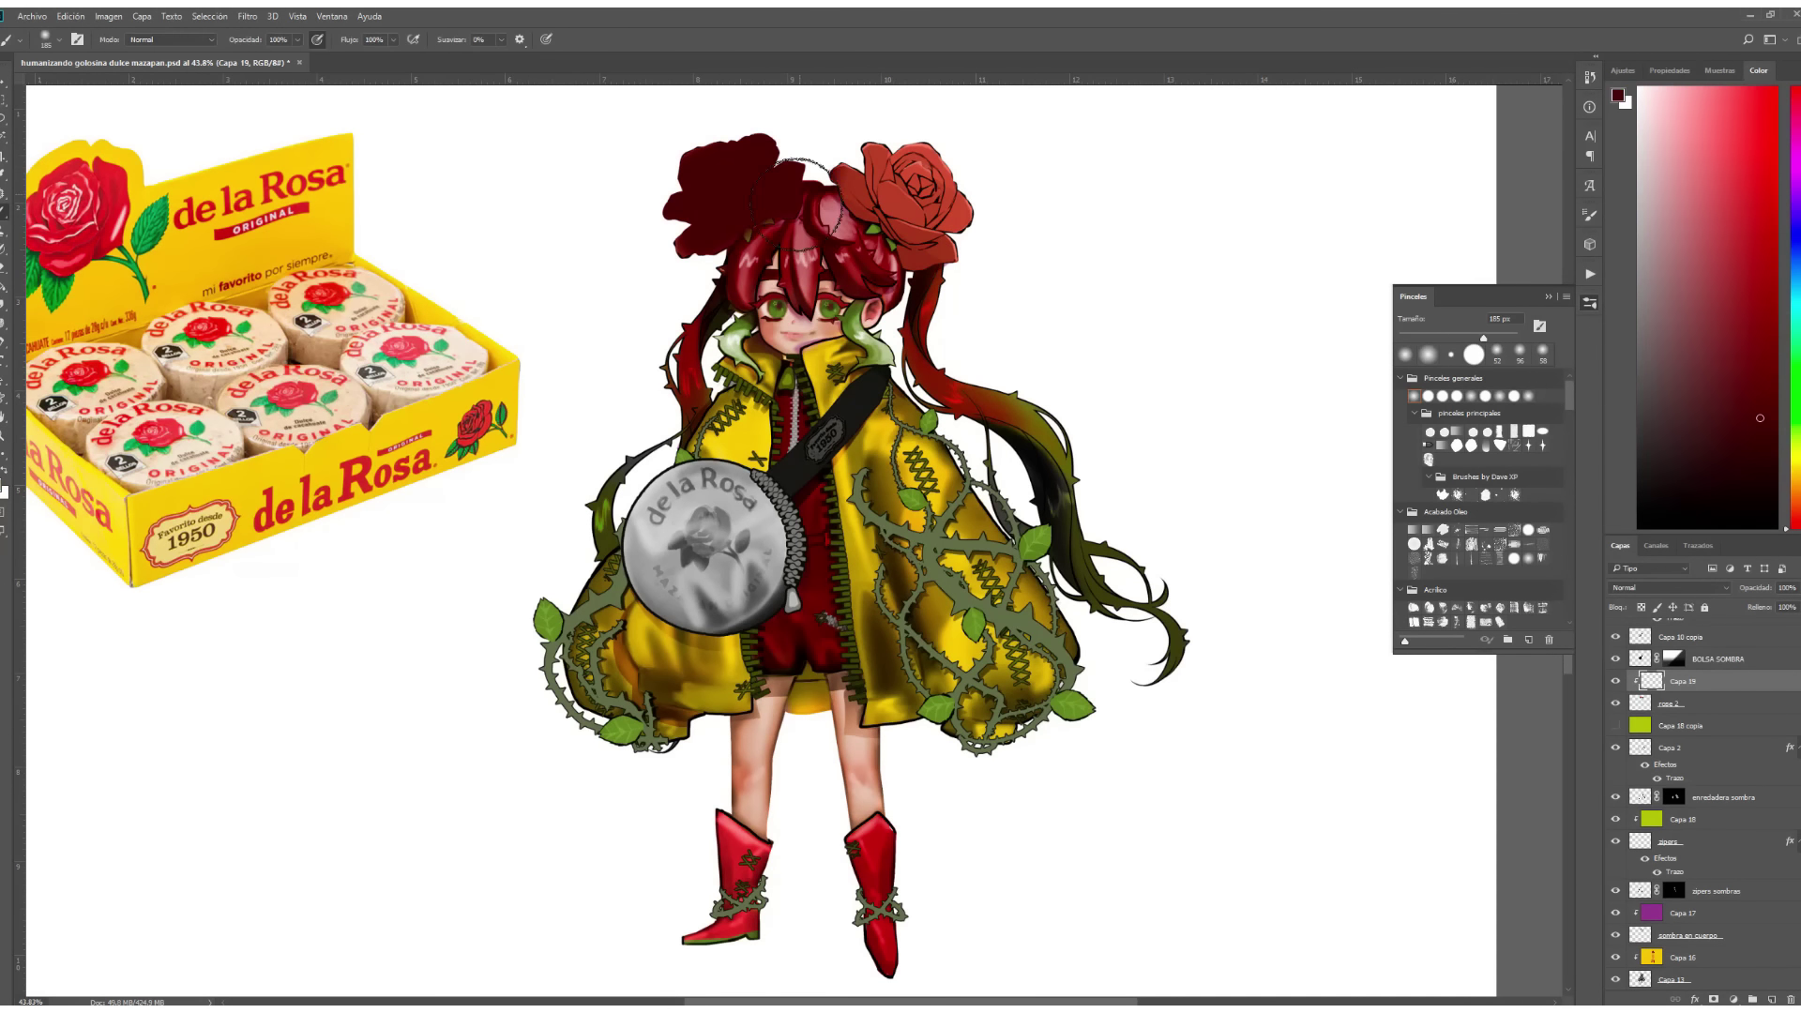
scroll(1634, 589, down, 3)
scroll(1634, 589, down, 4)
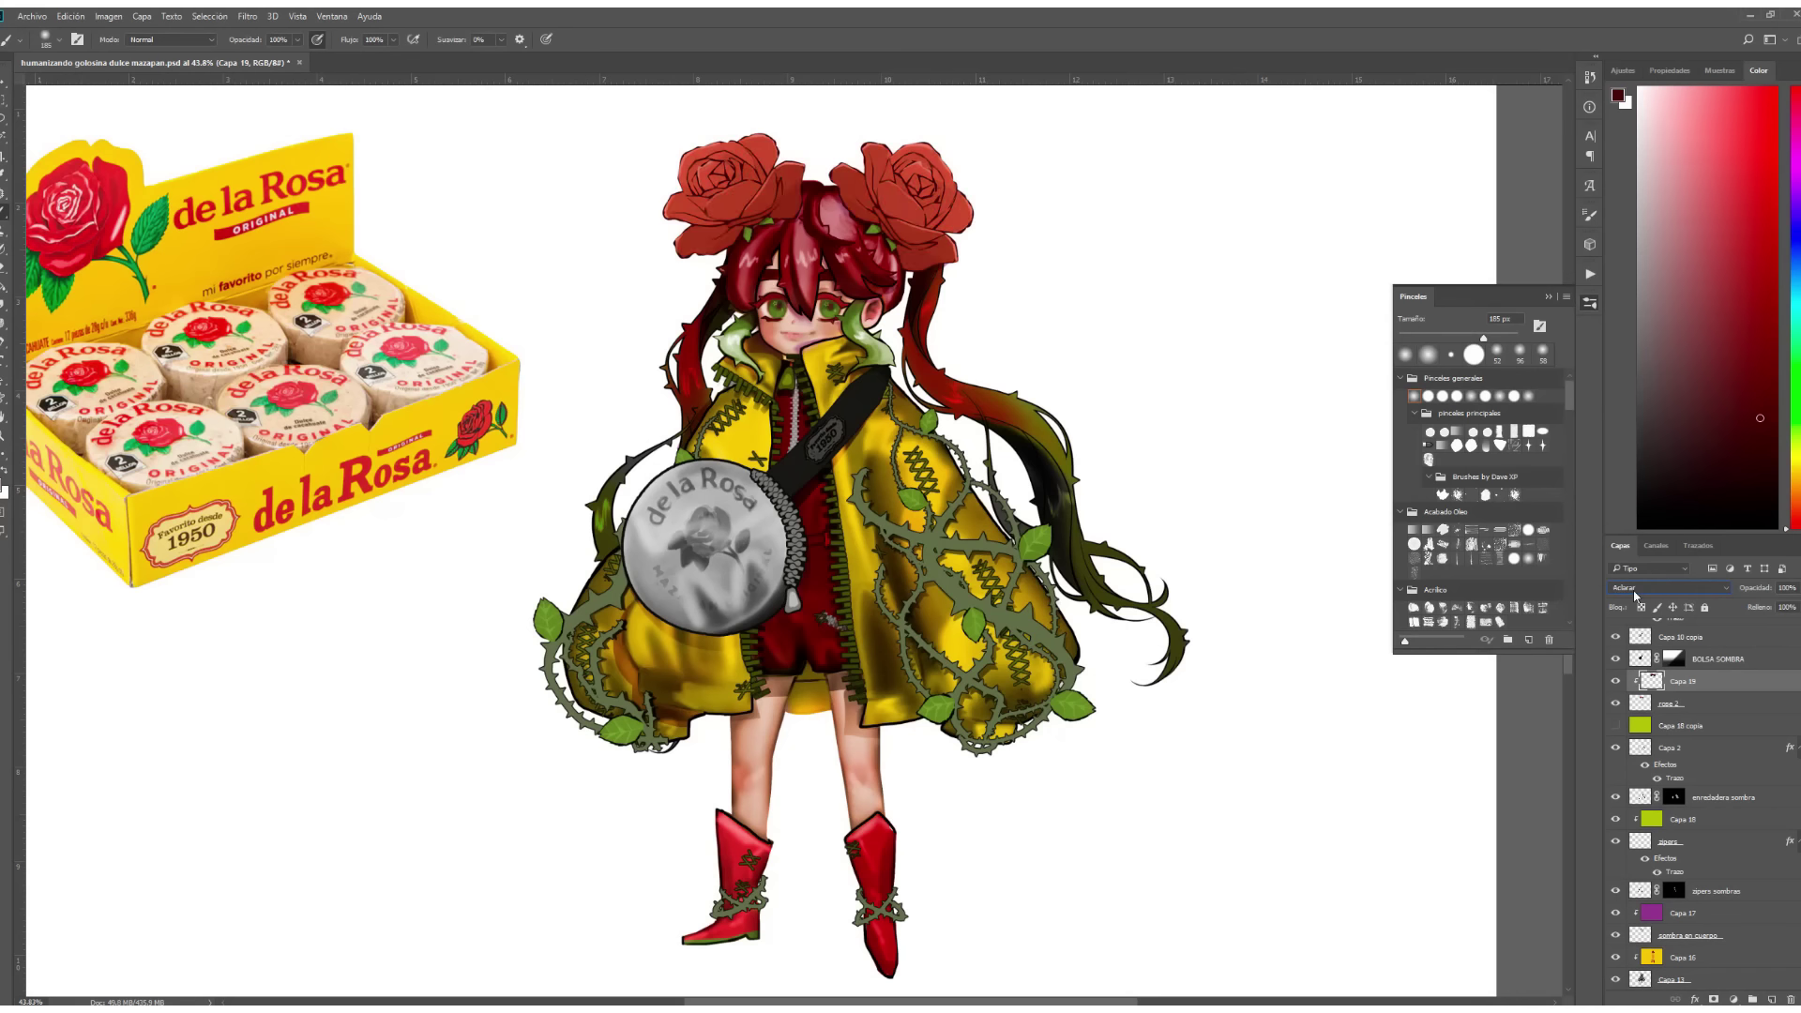
scroll(1634, 589, down, 3)
scroll(1635, 589, down, 2)
scroll(1724, 793, up, 3)
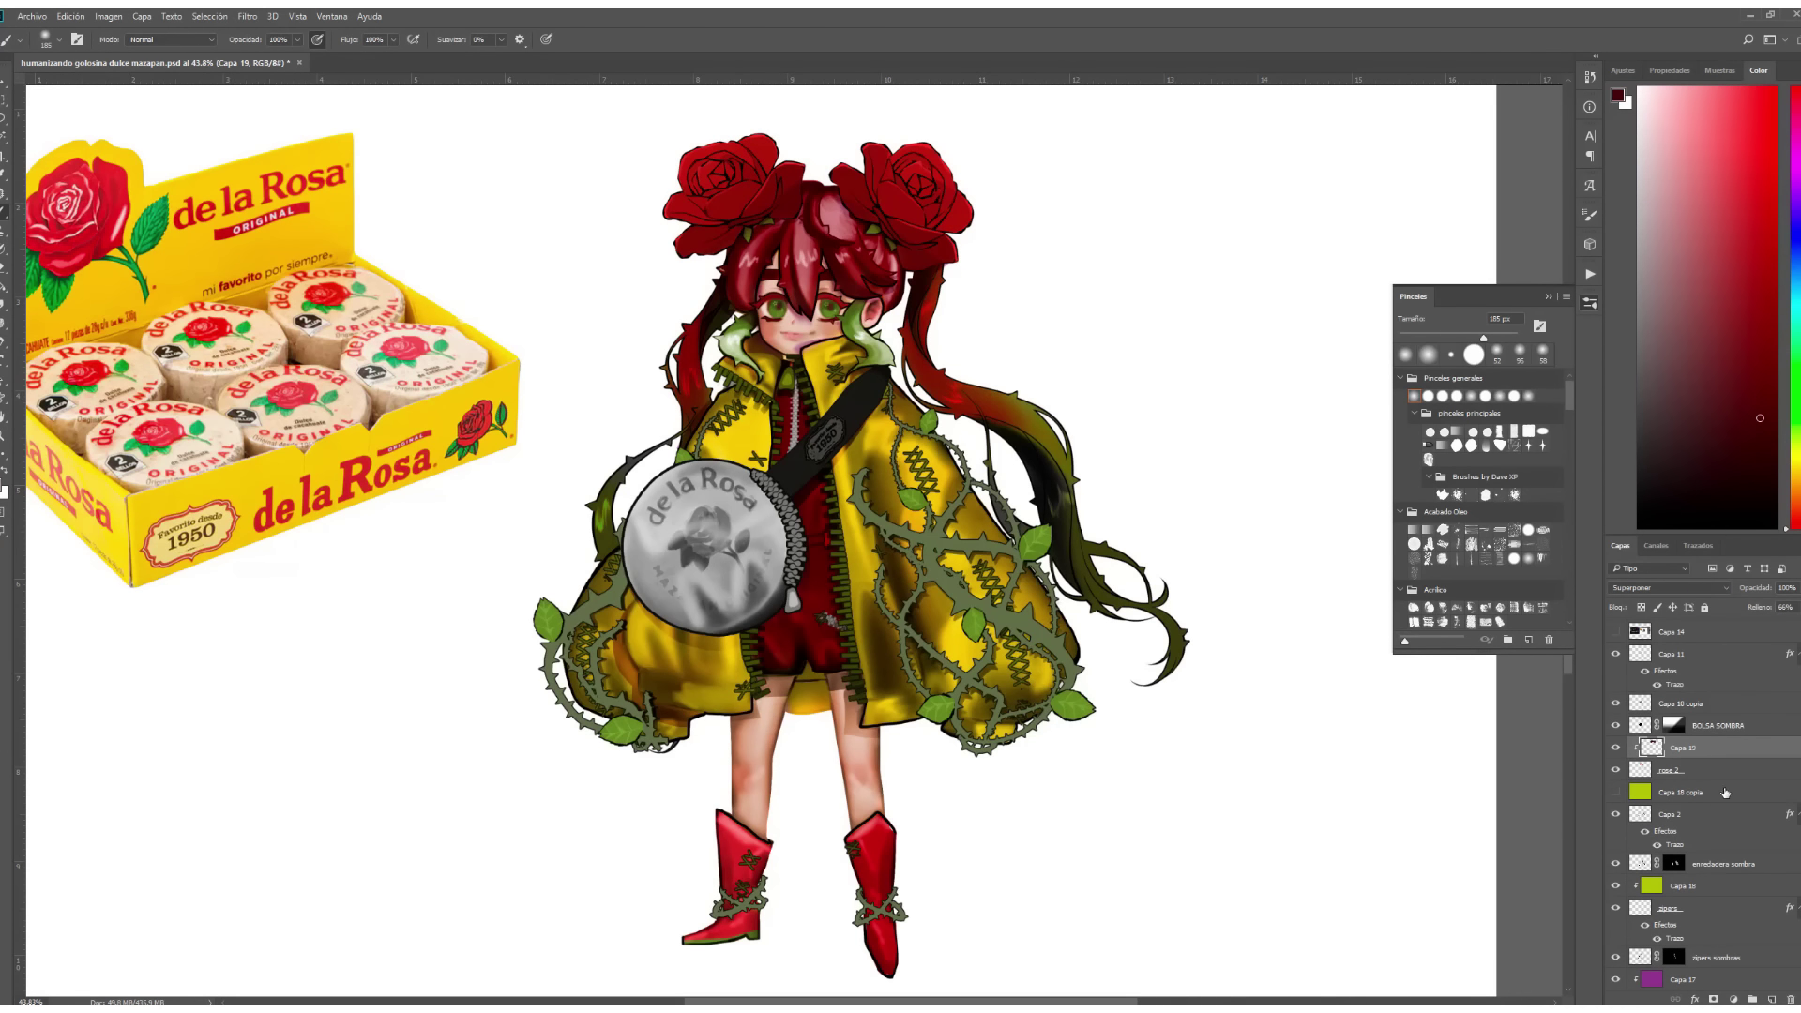
Move Capa 18 copia above Capa 11 to tint the coin bag, show it, and nudge its hue.
drag(1724, 793, 1679, 654)
click(1616, 654)
key(ctrl+u)
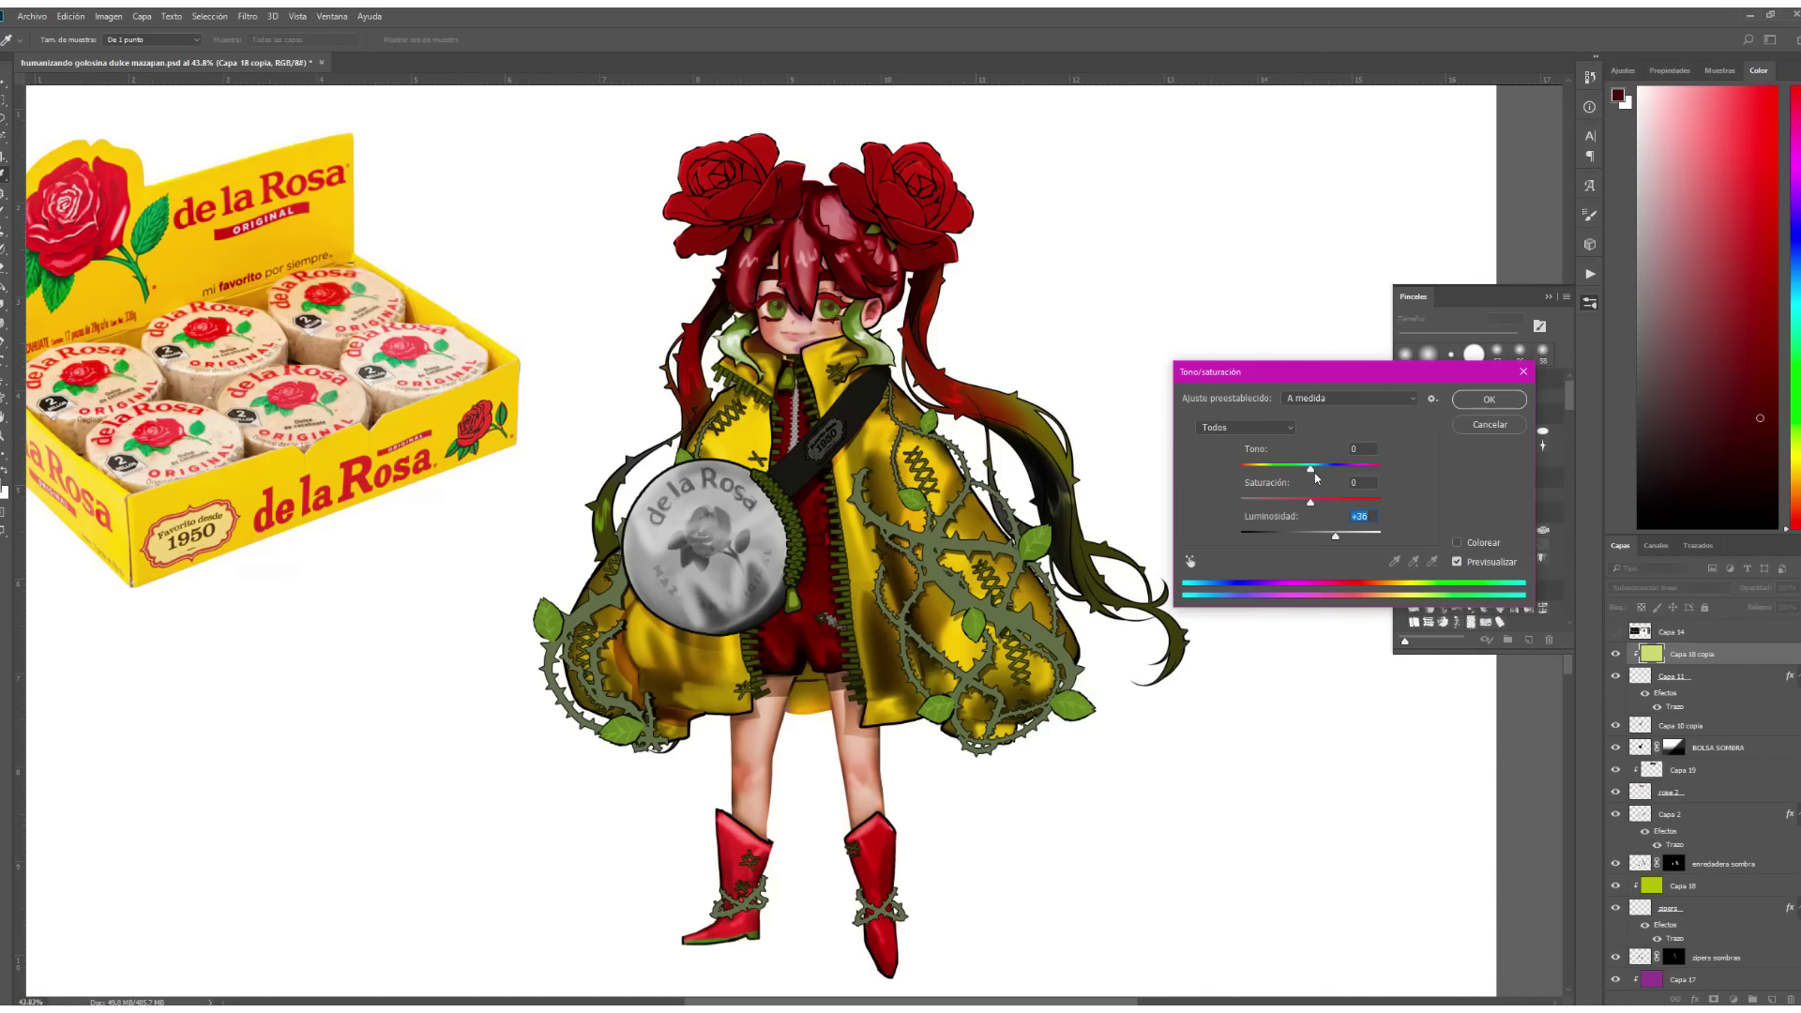
drag(1314, 475, 1304, 479)
click(1460, 424)
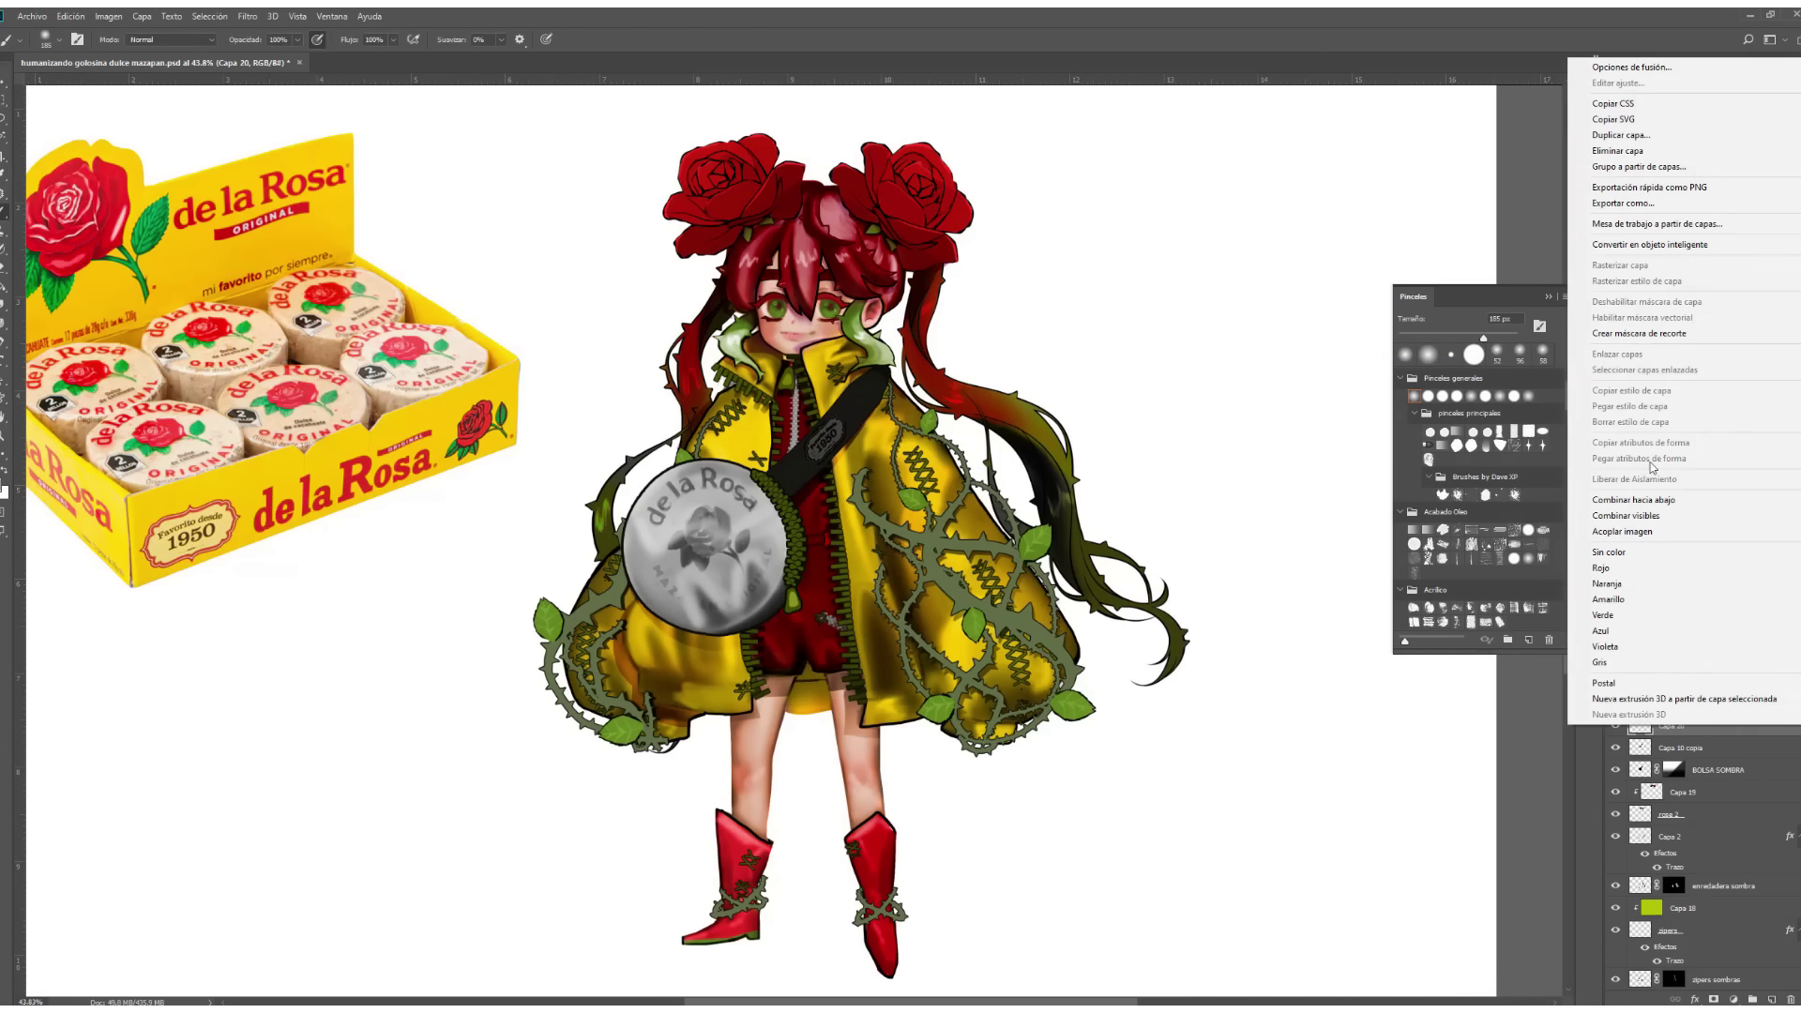
scroll(1641, 588, down, 2)
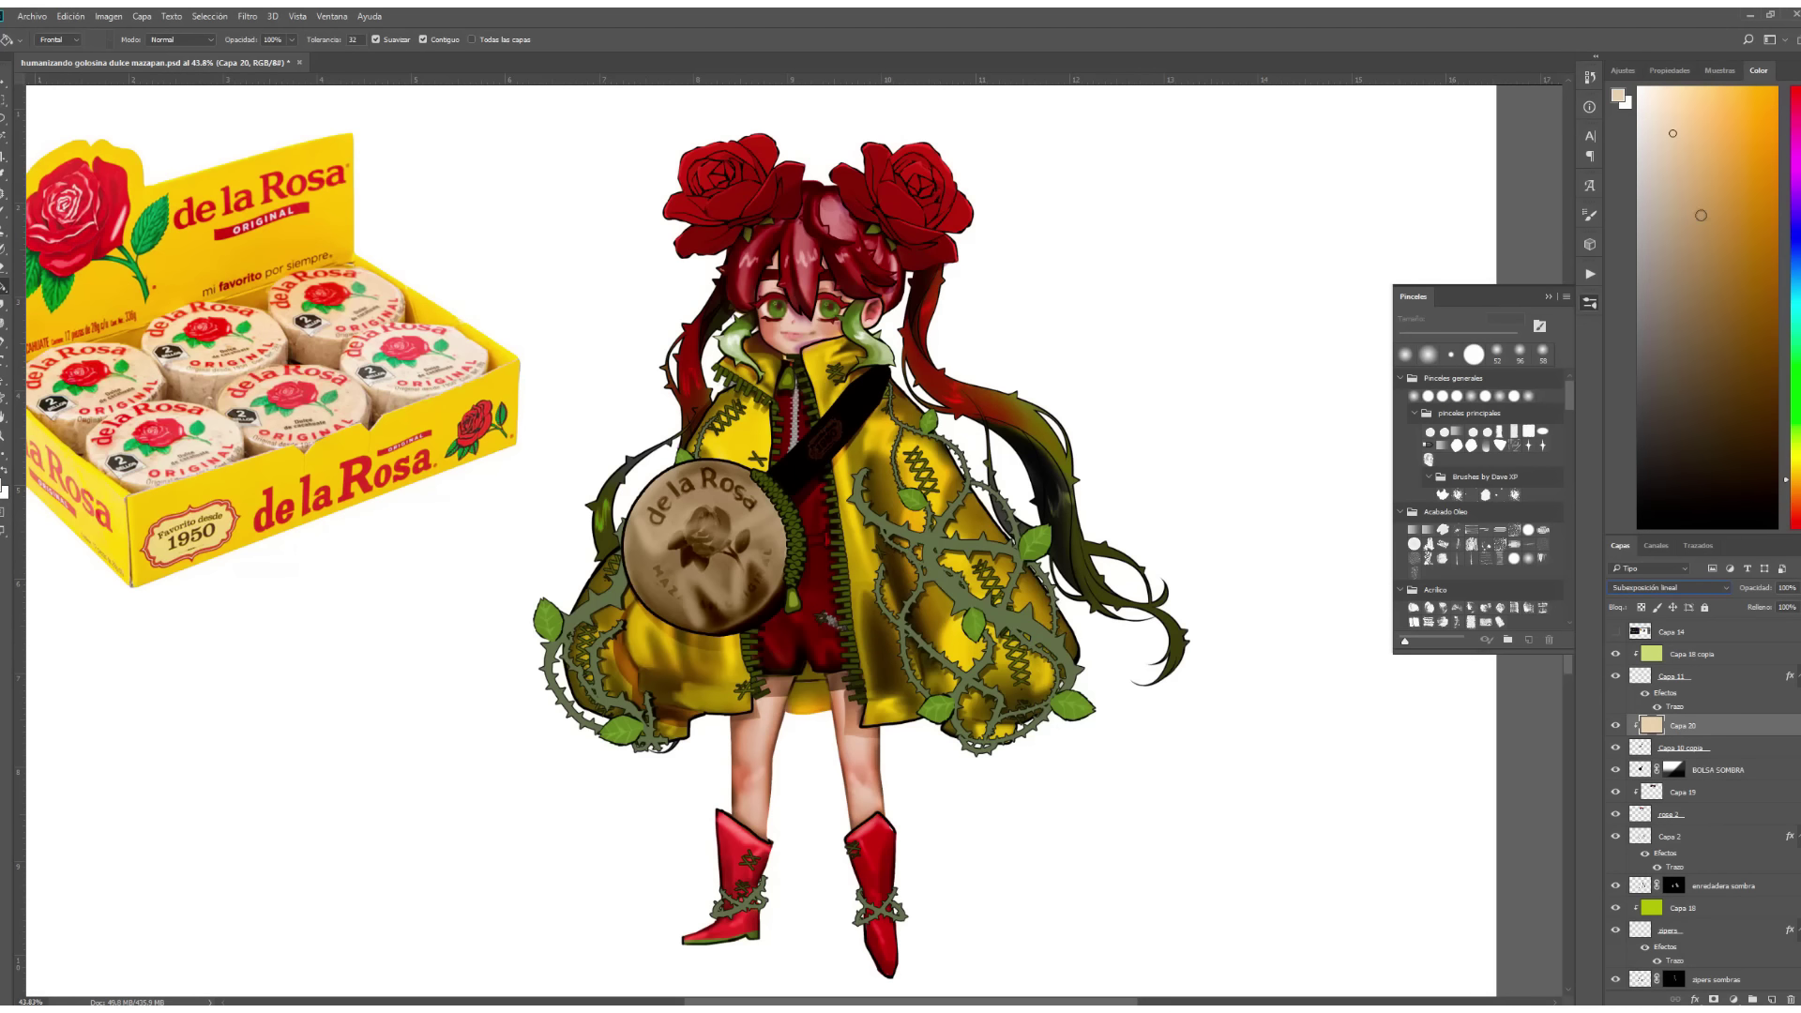
Refill the coin tint layer with orange and fade it to 71% fill.
click(1726, 134)
key(alt+BackSpace)
click(1650, 587)
scroll(1649, 591, down, 3)
scroll(1649, 591, down, 4)
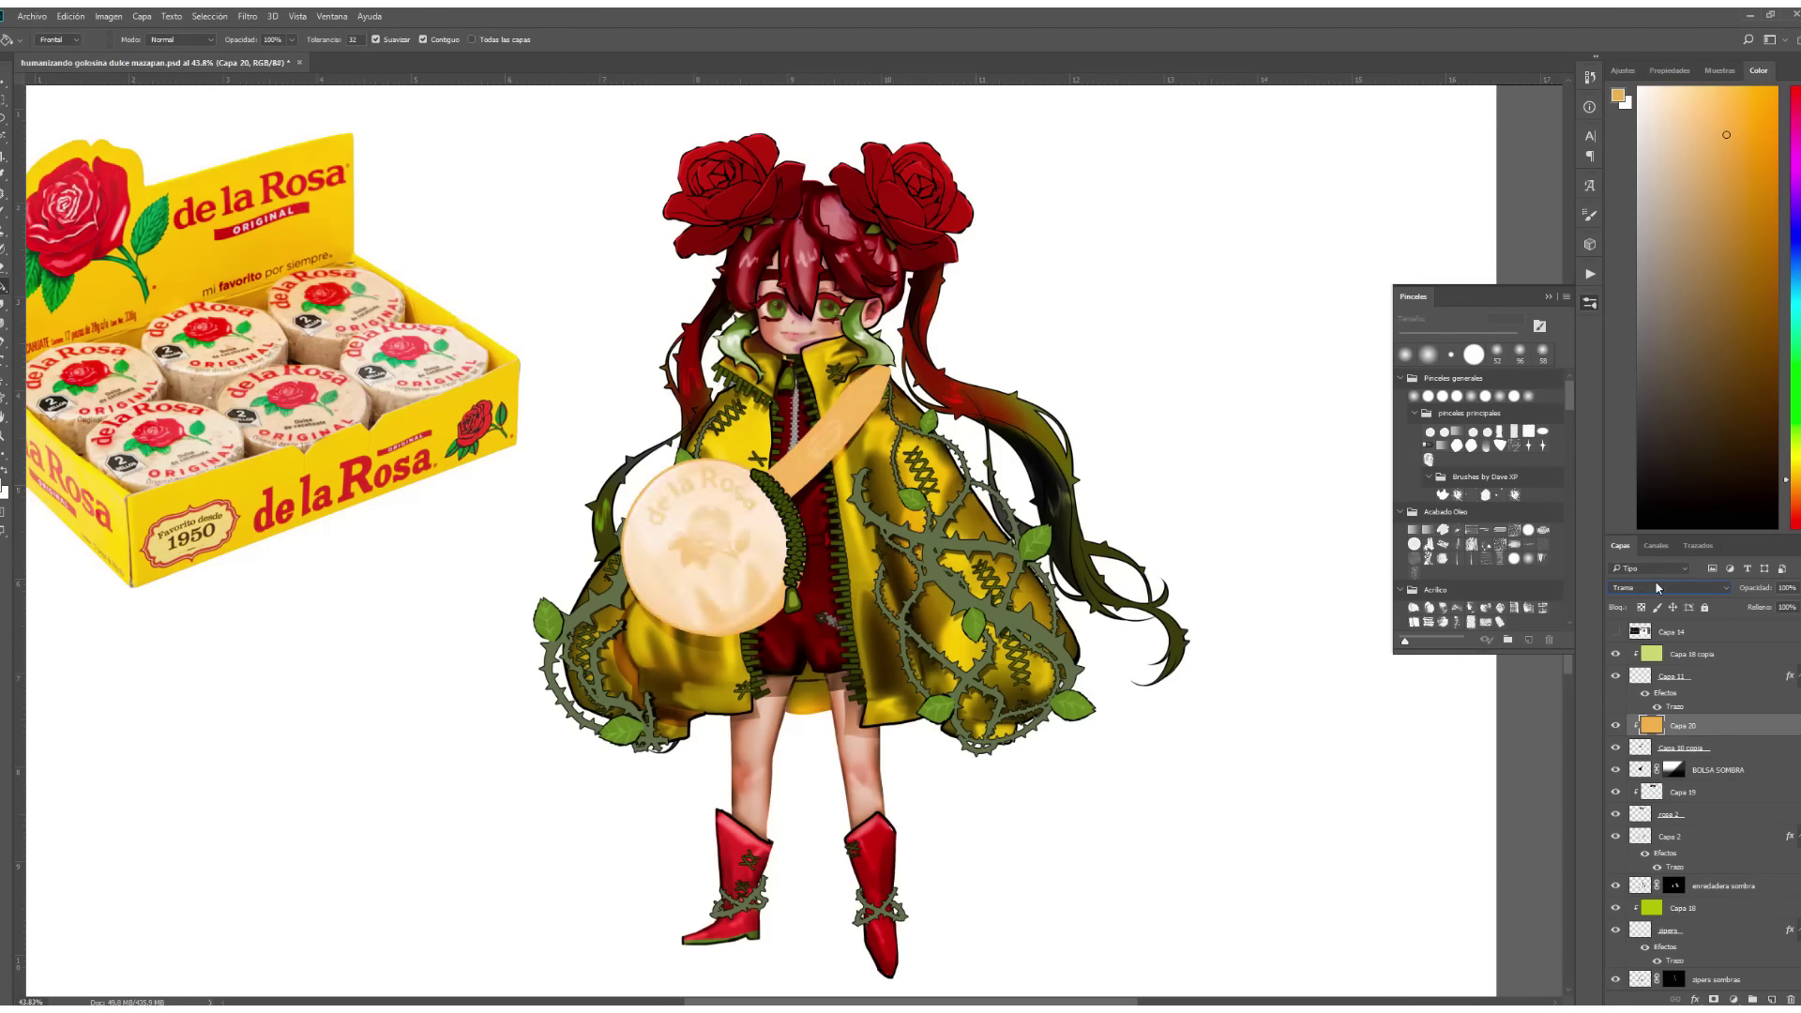
scroll(1649, 591, down, 3)
drag(1793, 607, 1787, 628)
Brush light beige over the 1950 label on the bag strap.
key(b)
alt+click(279, 181)
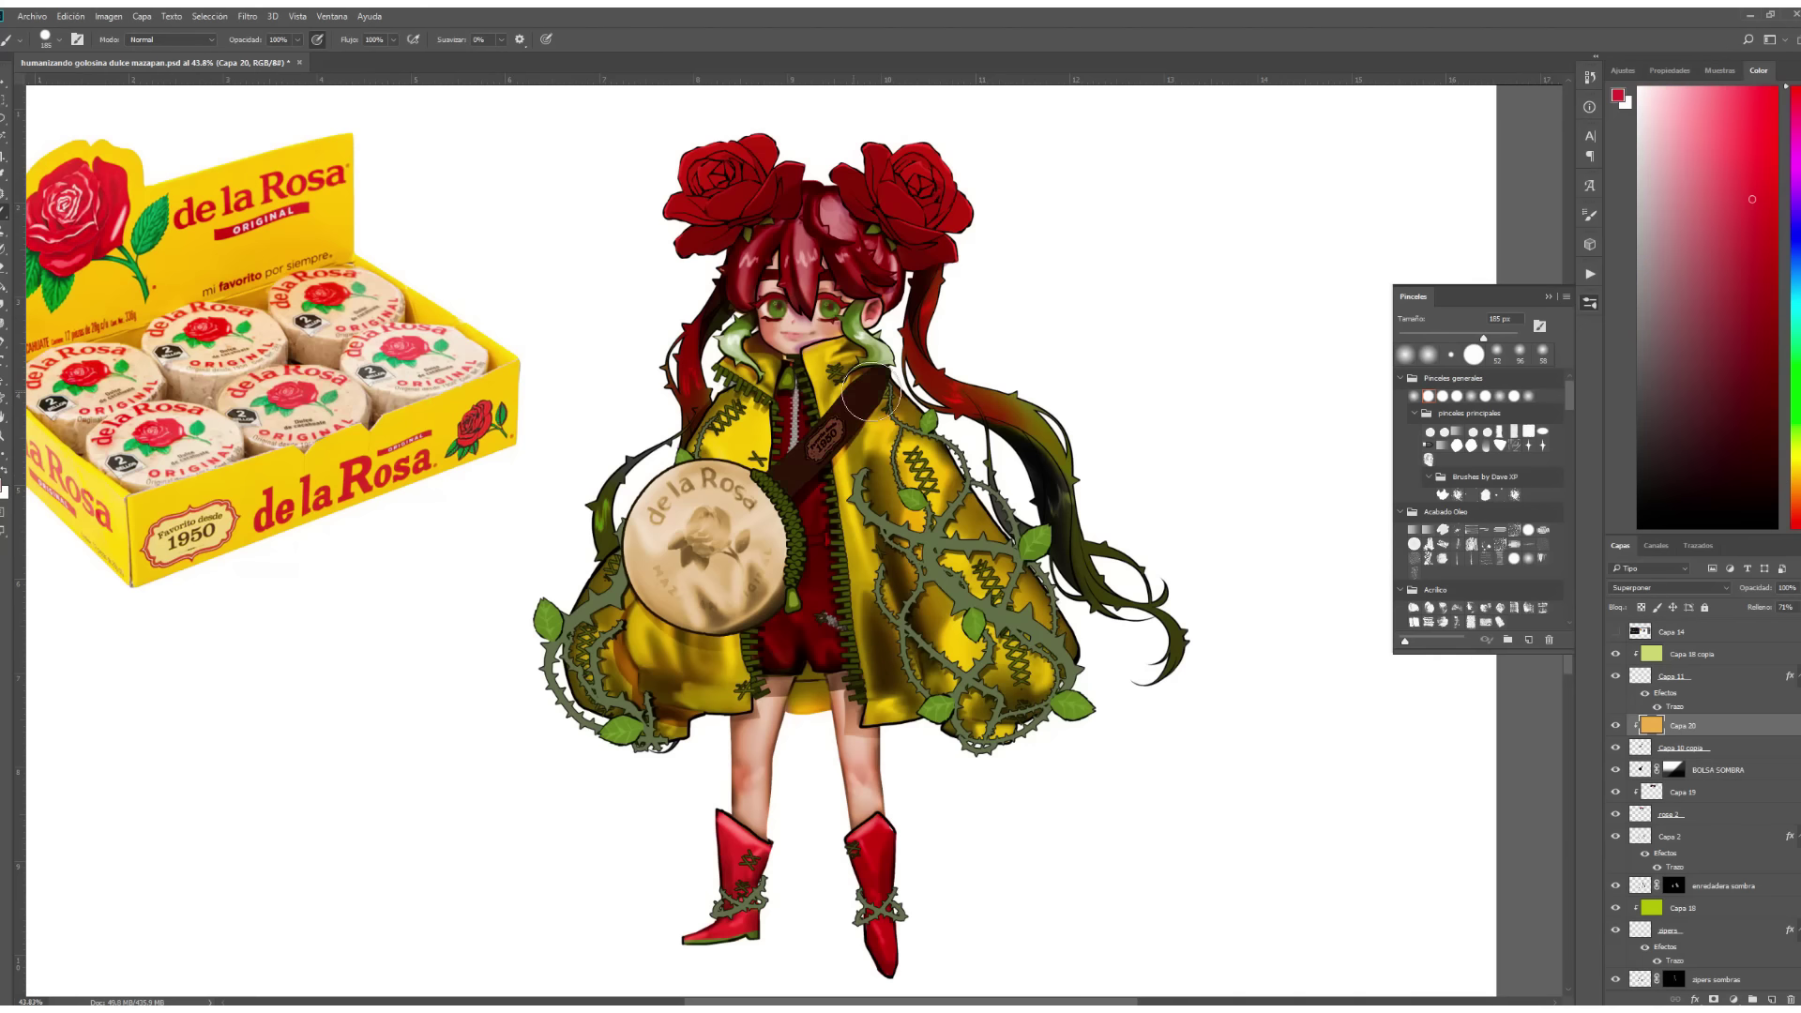
alt+click(887, 363)
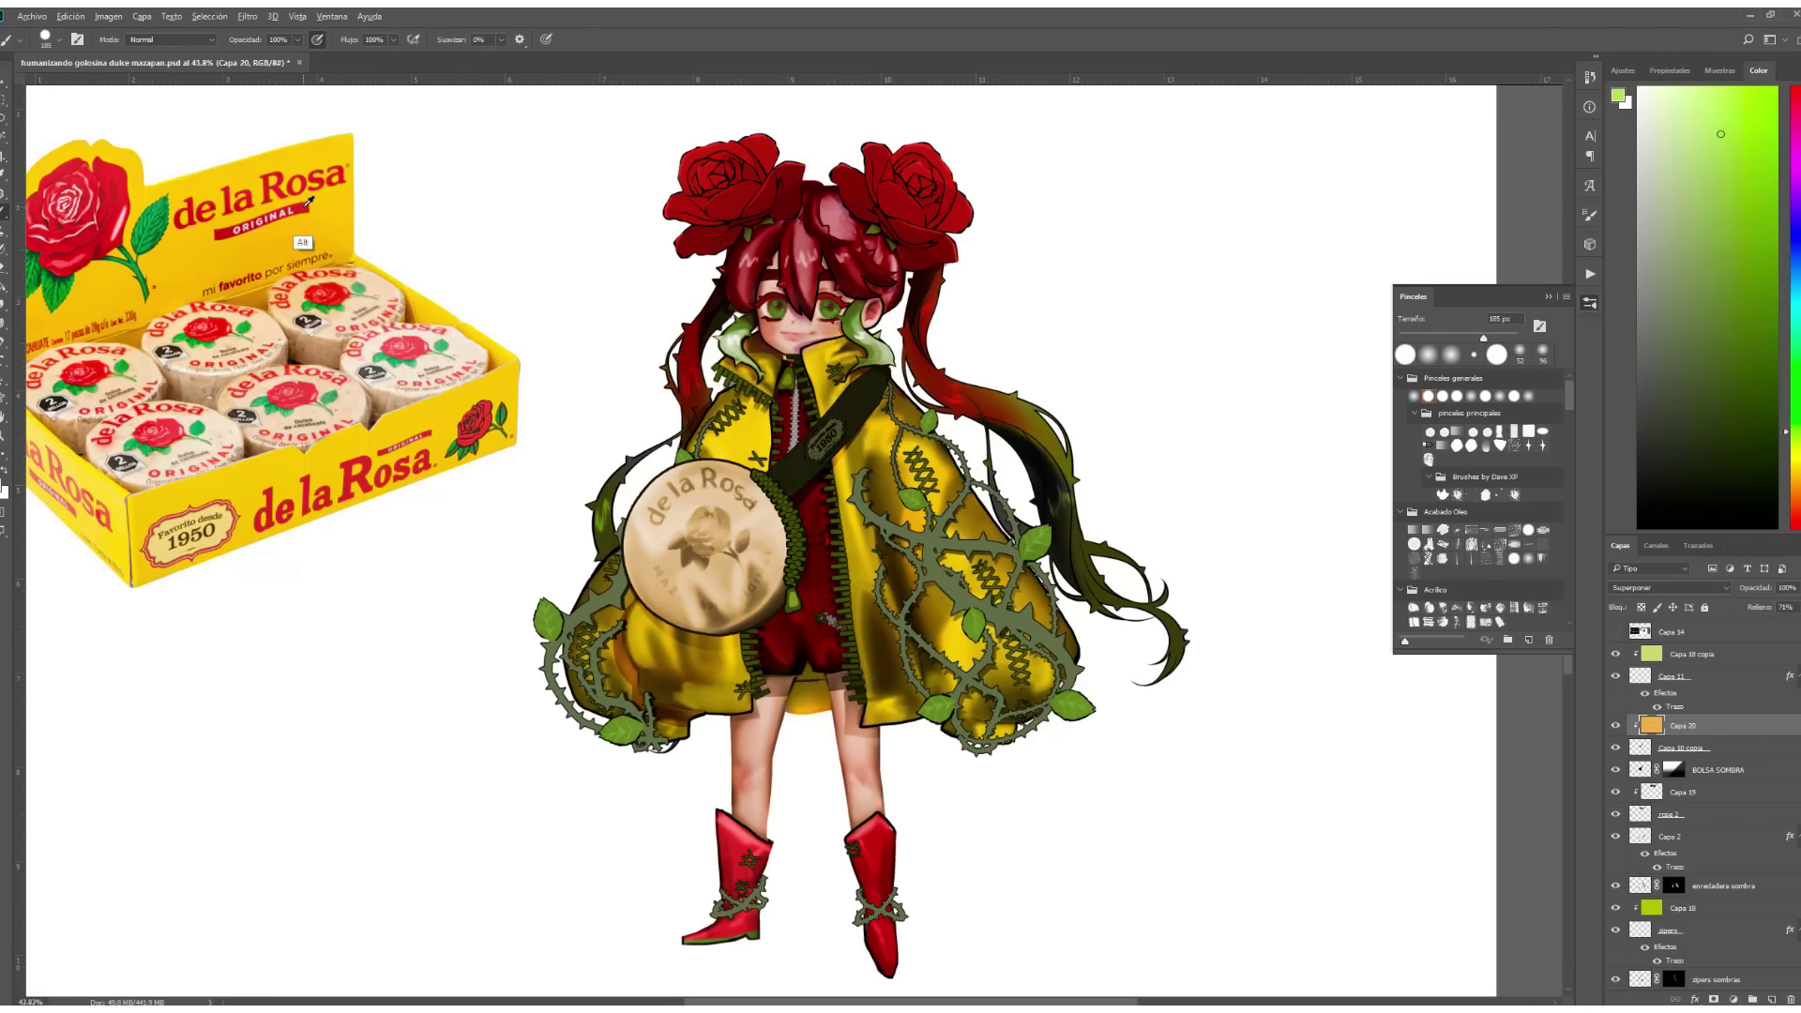
alt+click(809, 460)
alt+scroll(769, 422, up, 3)
alt+scroll(964, 437, up, 2)
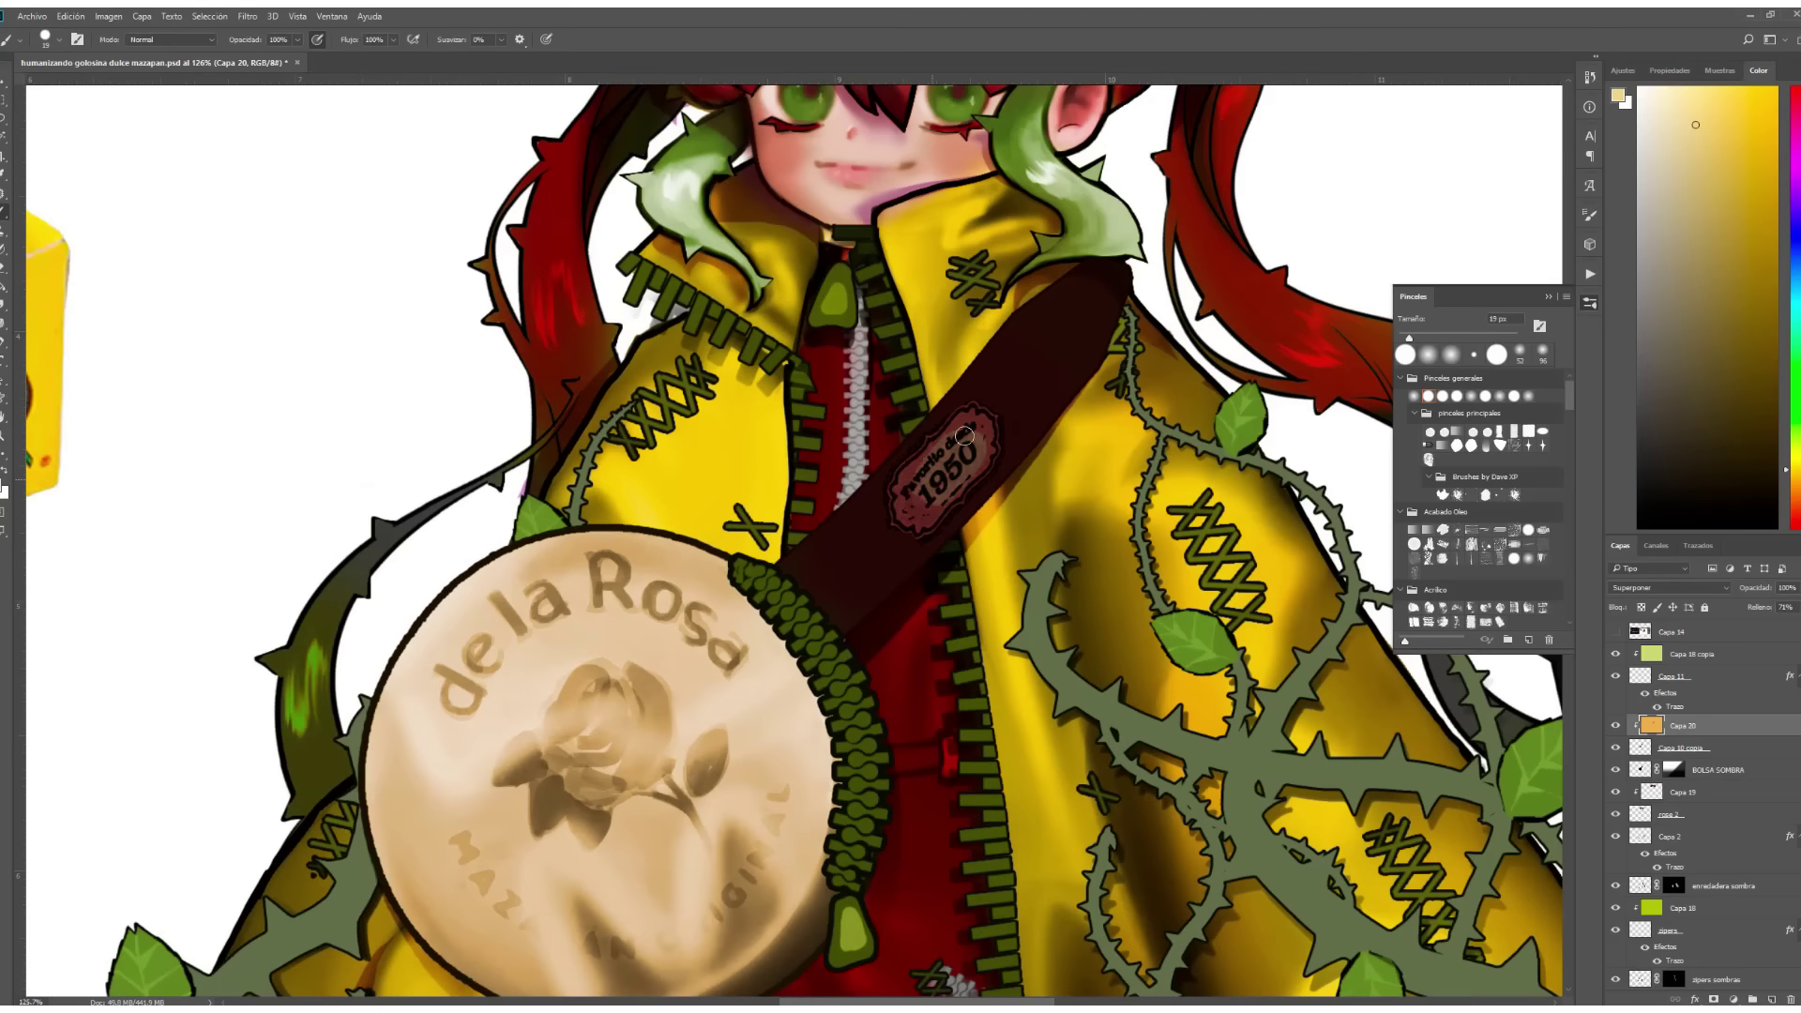
drag(984, 455, 904, 496)
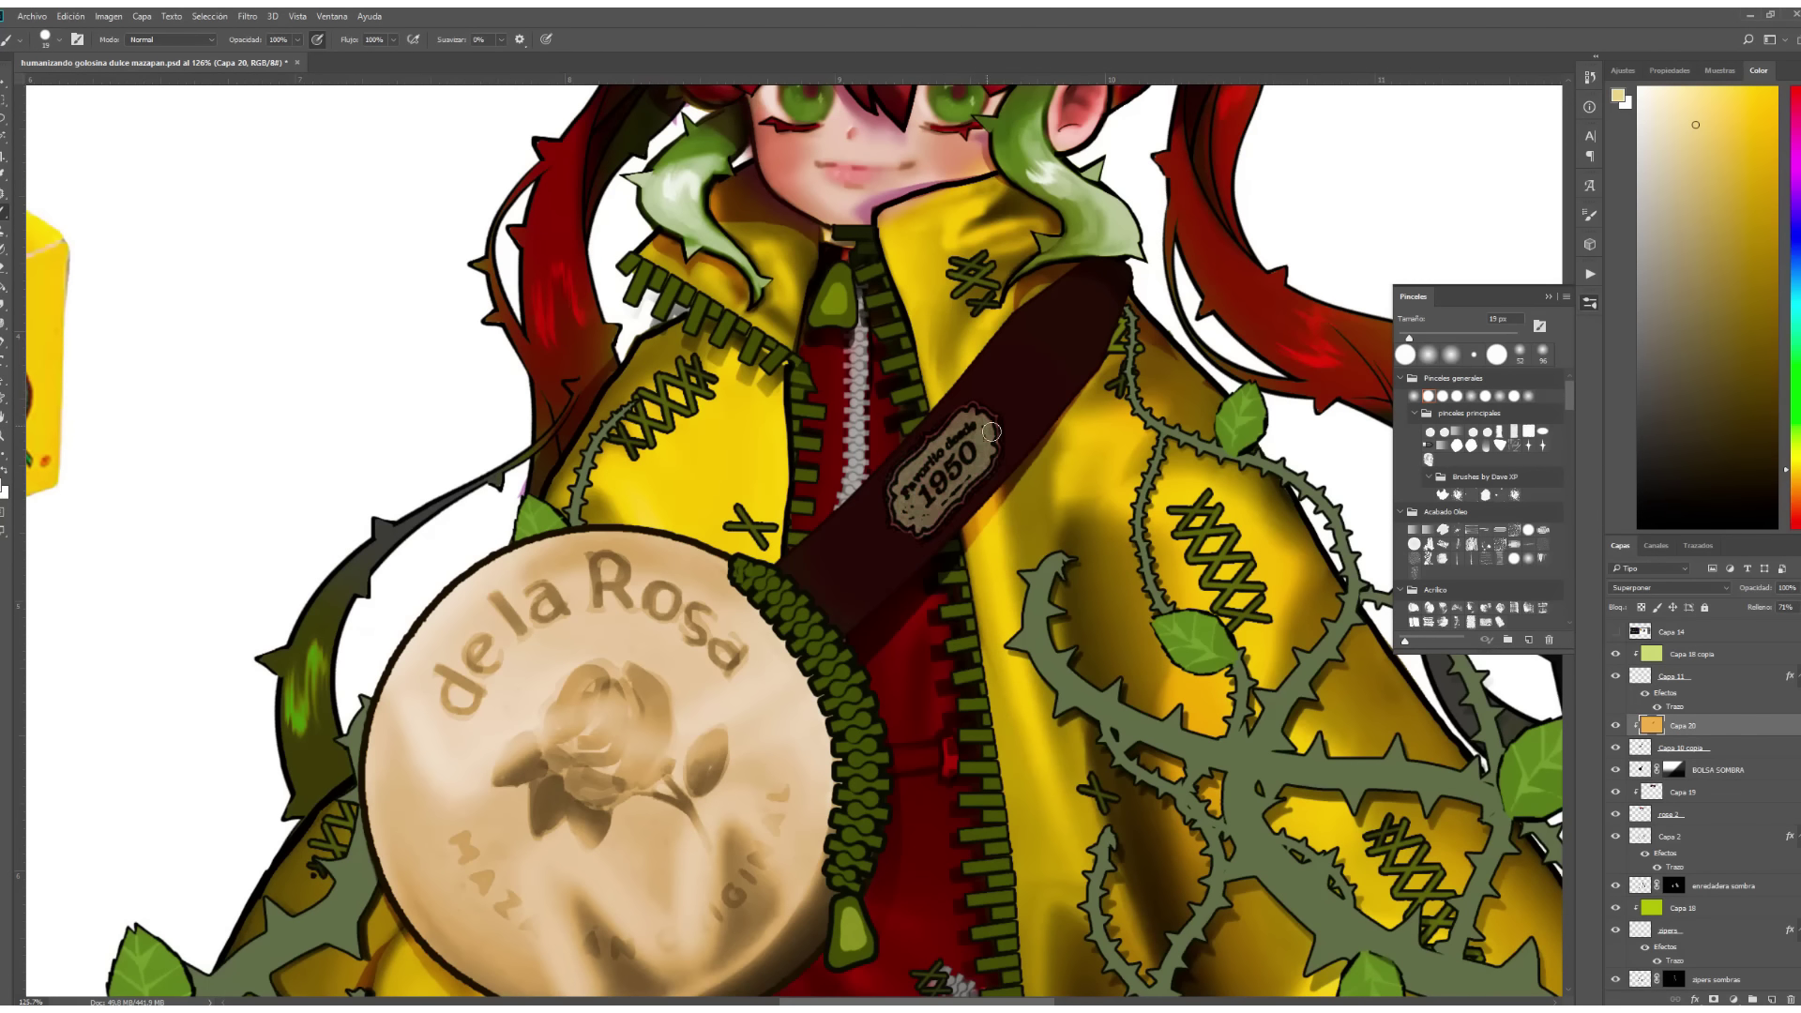
alt+scroll(941, 371, down, 3)
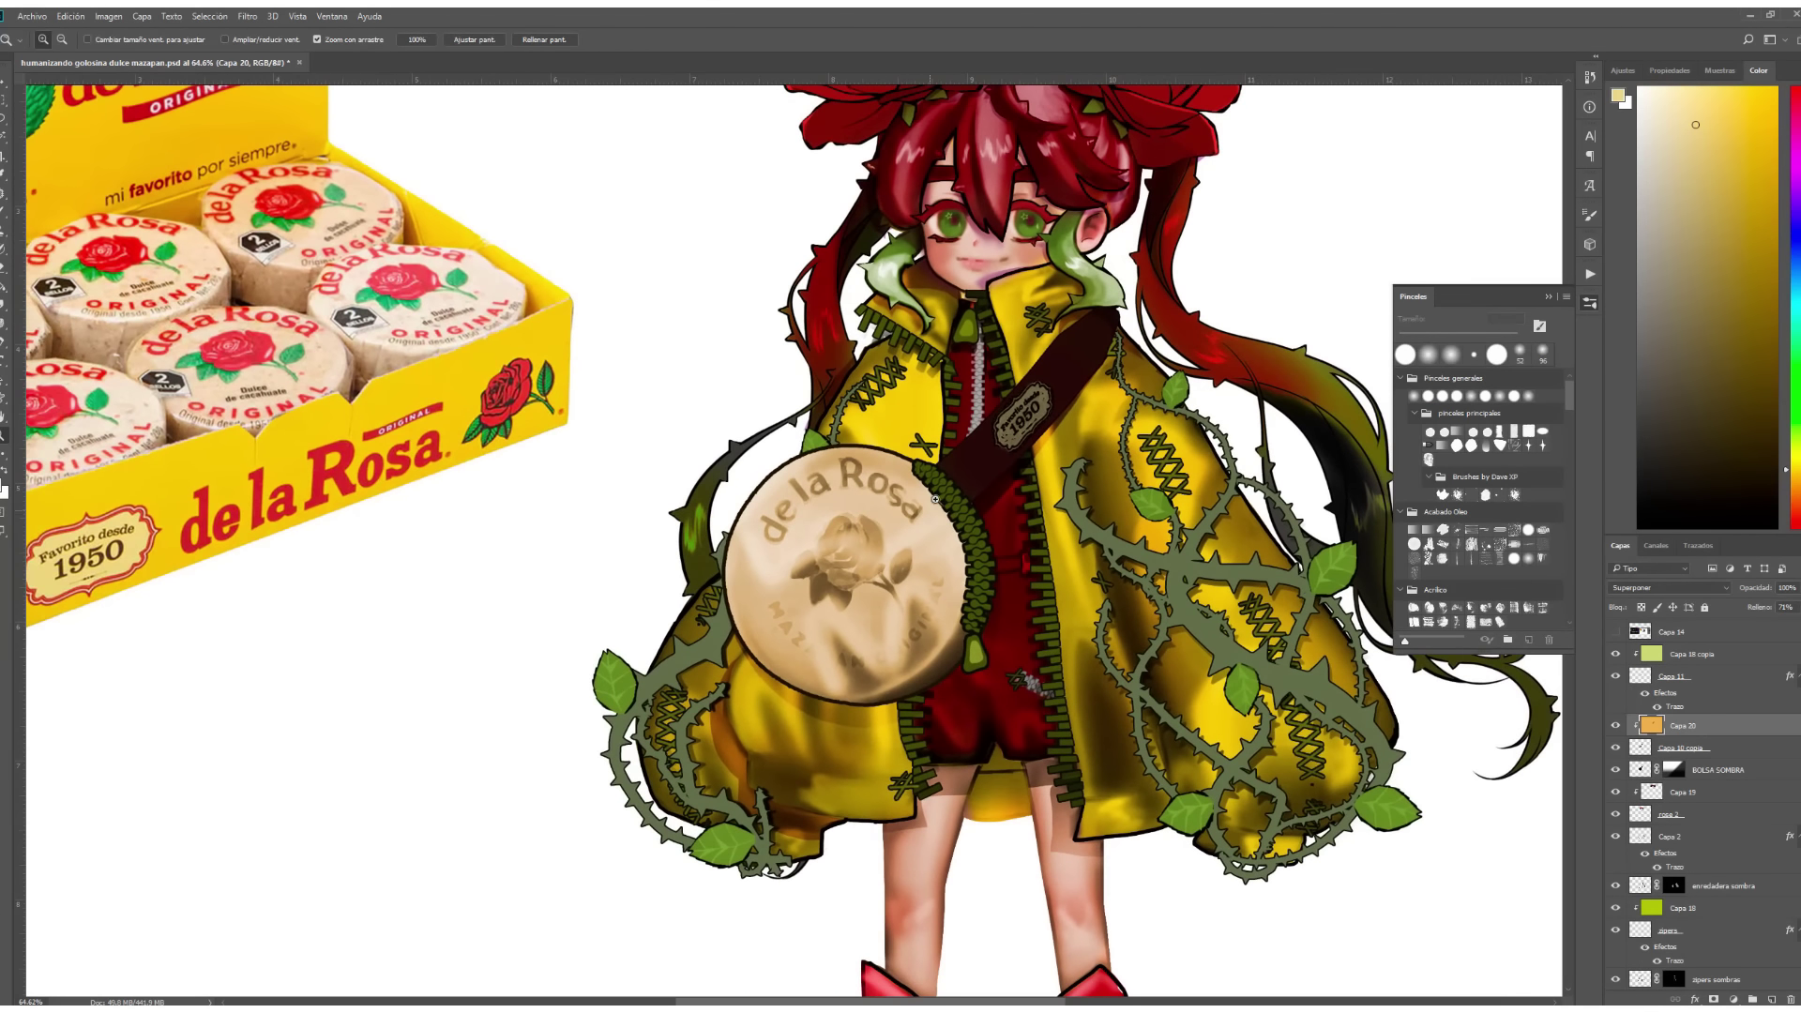
Paint red lettering on the coin with a small brush, starting with the 'd'.
alt+click(527, 408)
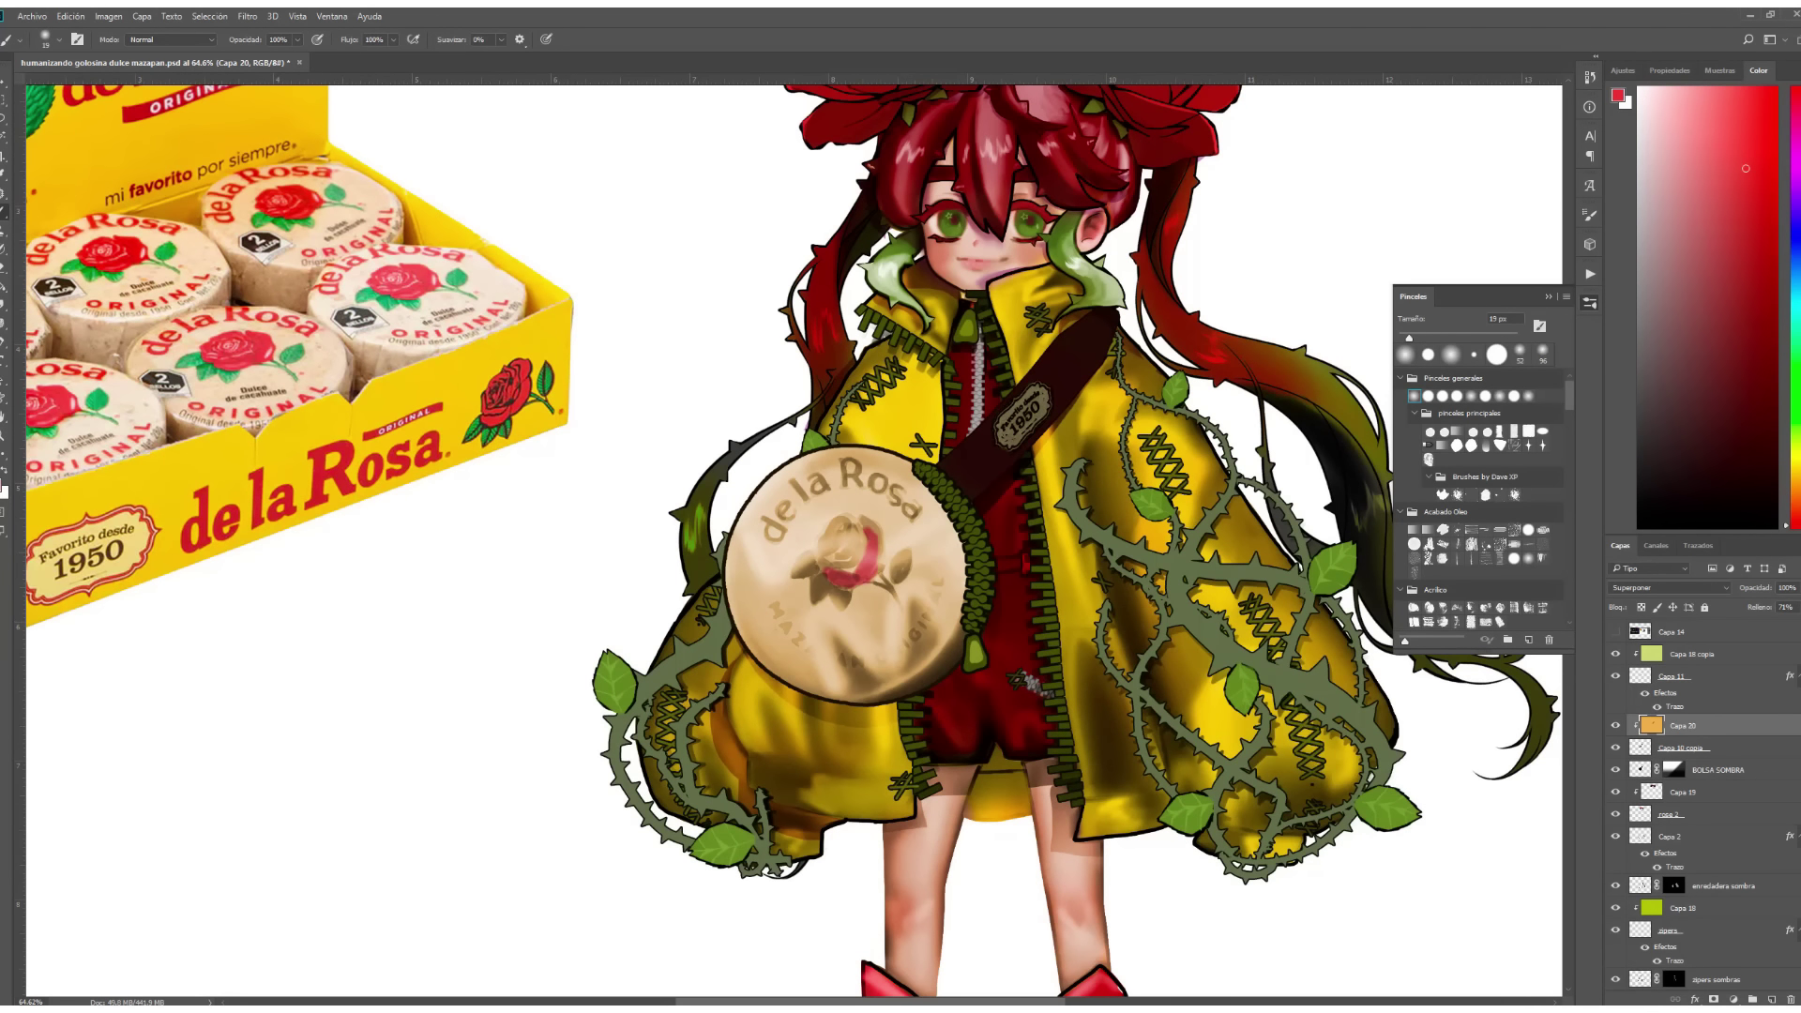
key(ctrl+z)
key(bracketleft)
key(bracketleft)
alt+scroll(767, 490, up, 2)
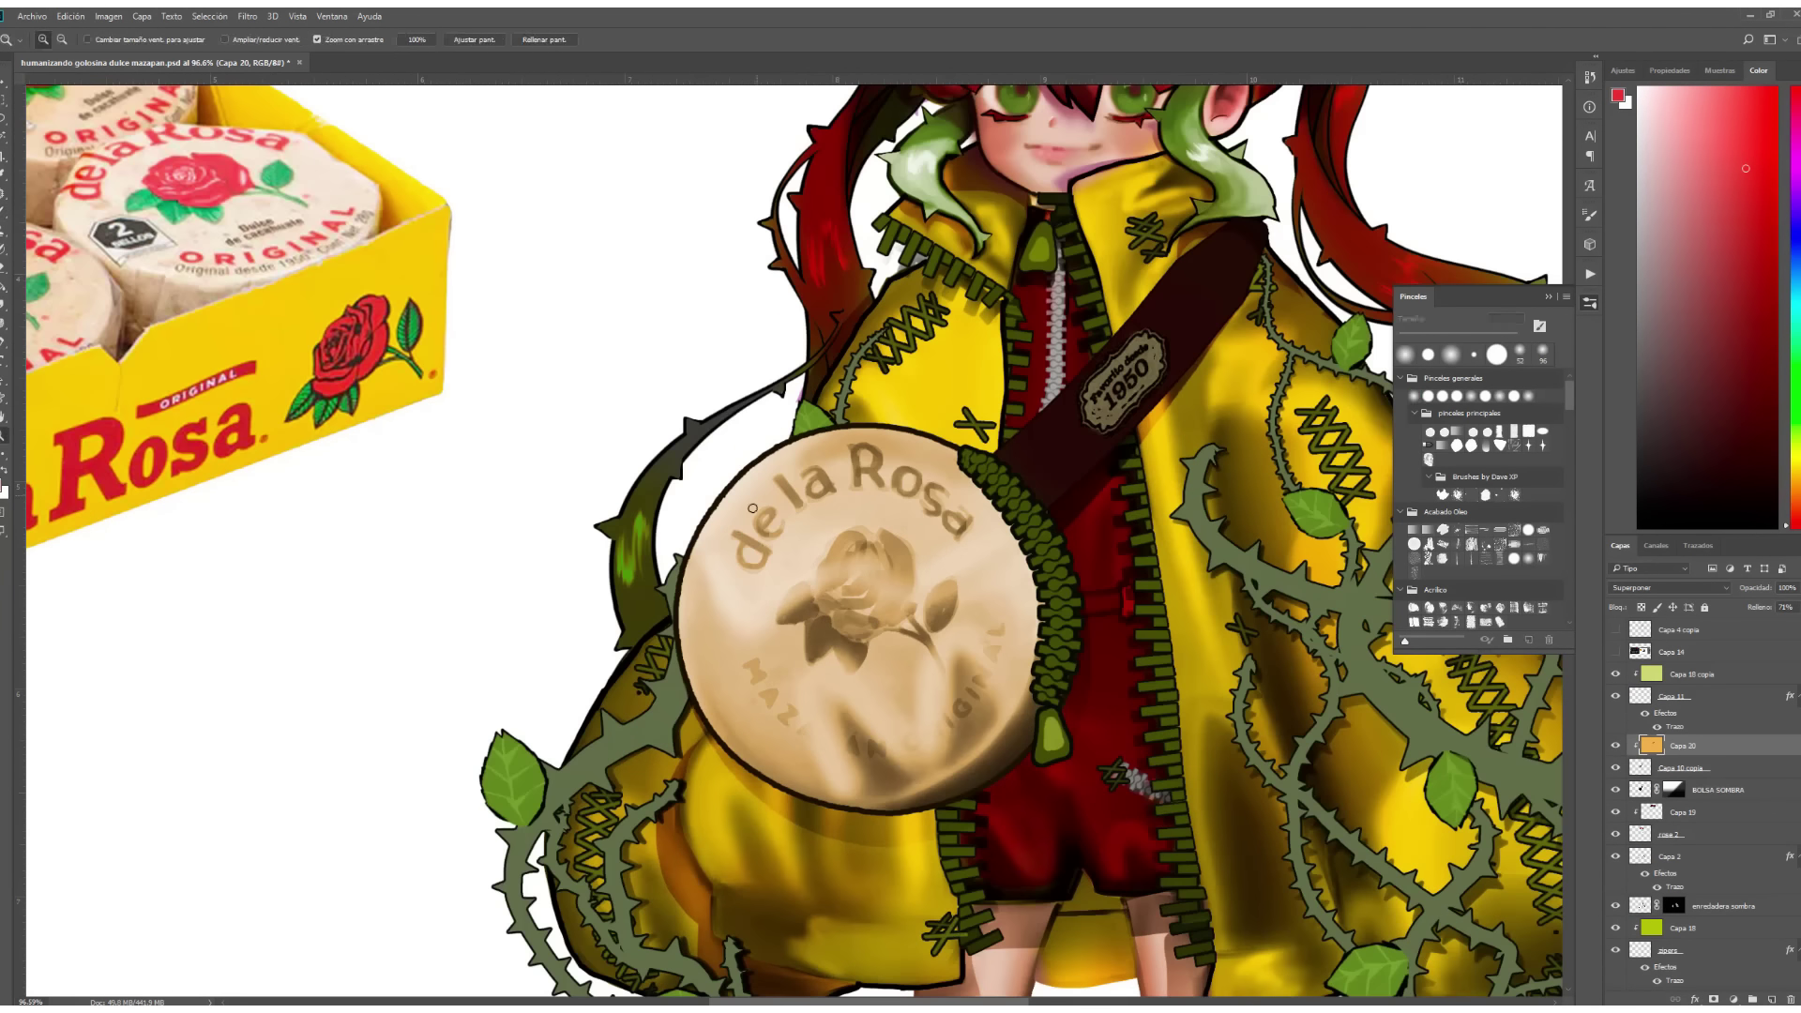
drag(738, 538, 746, 566)
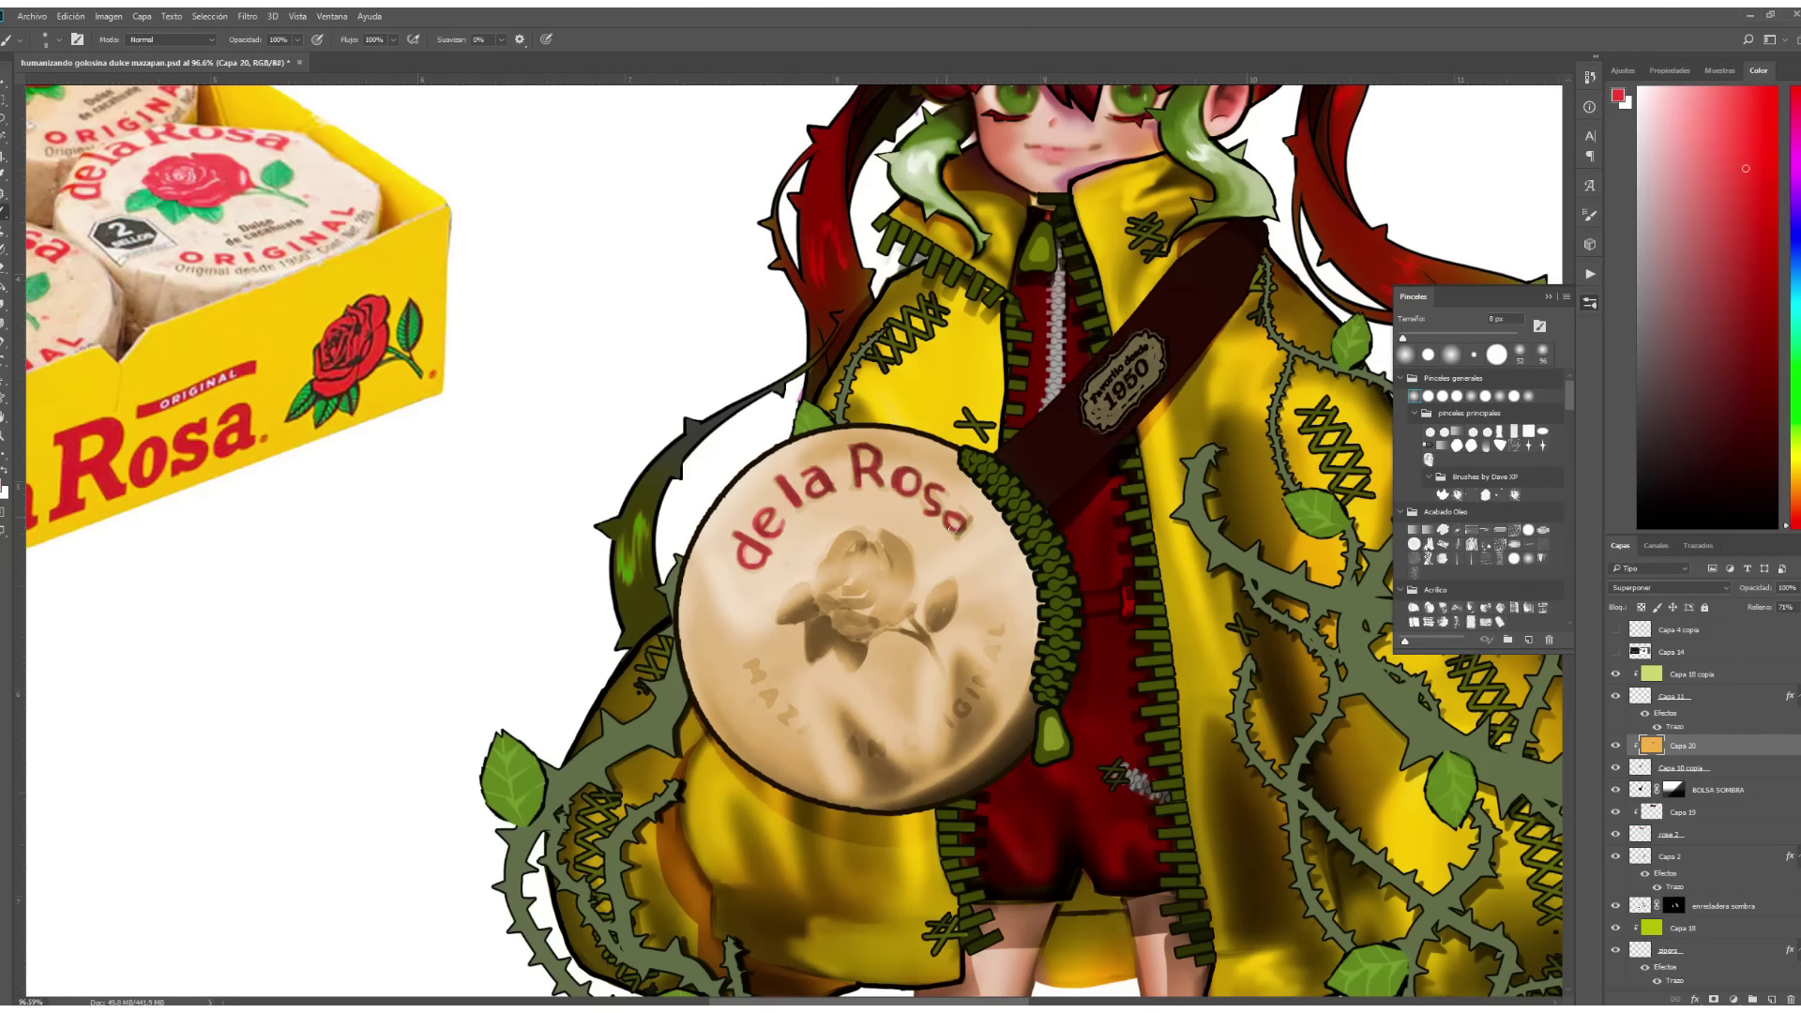
drag(859, 614, 953, 577)
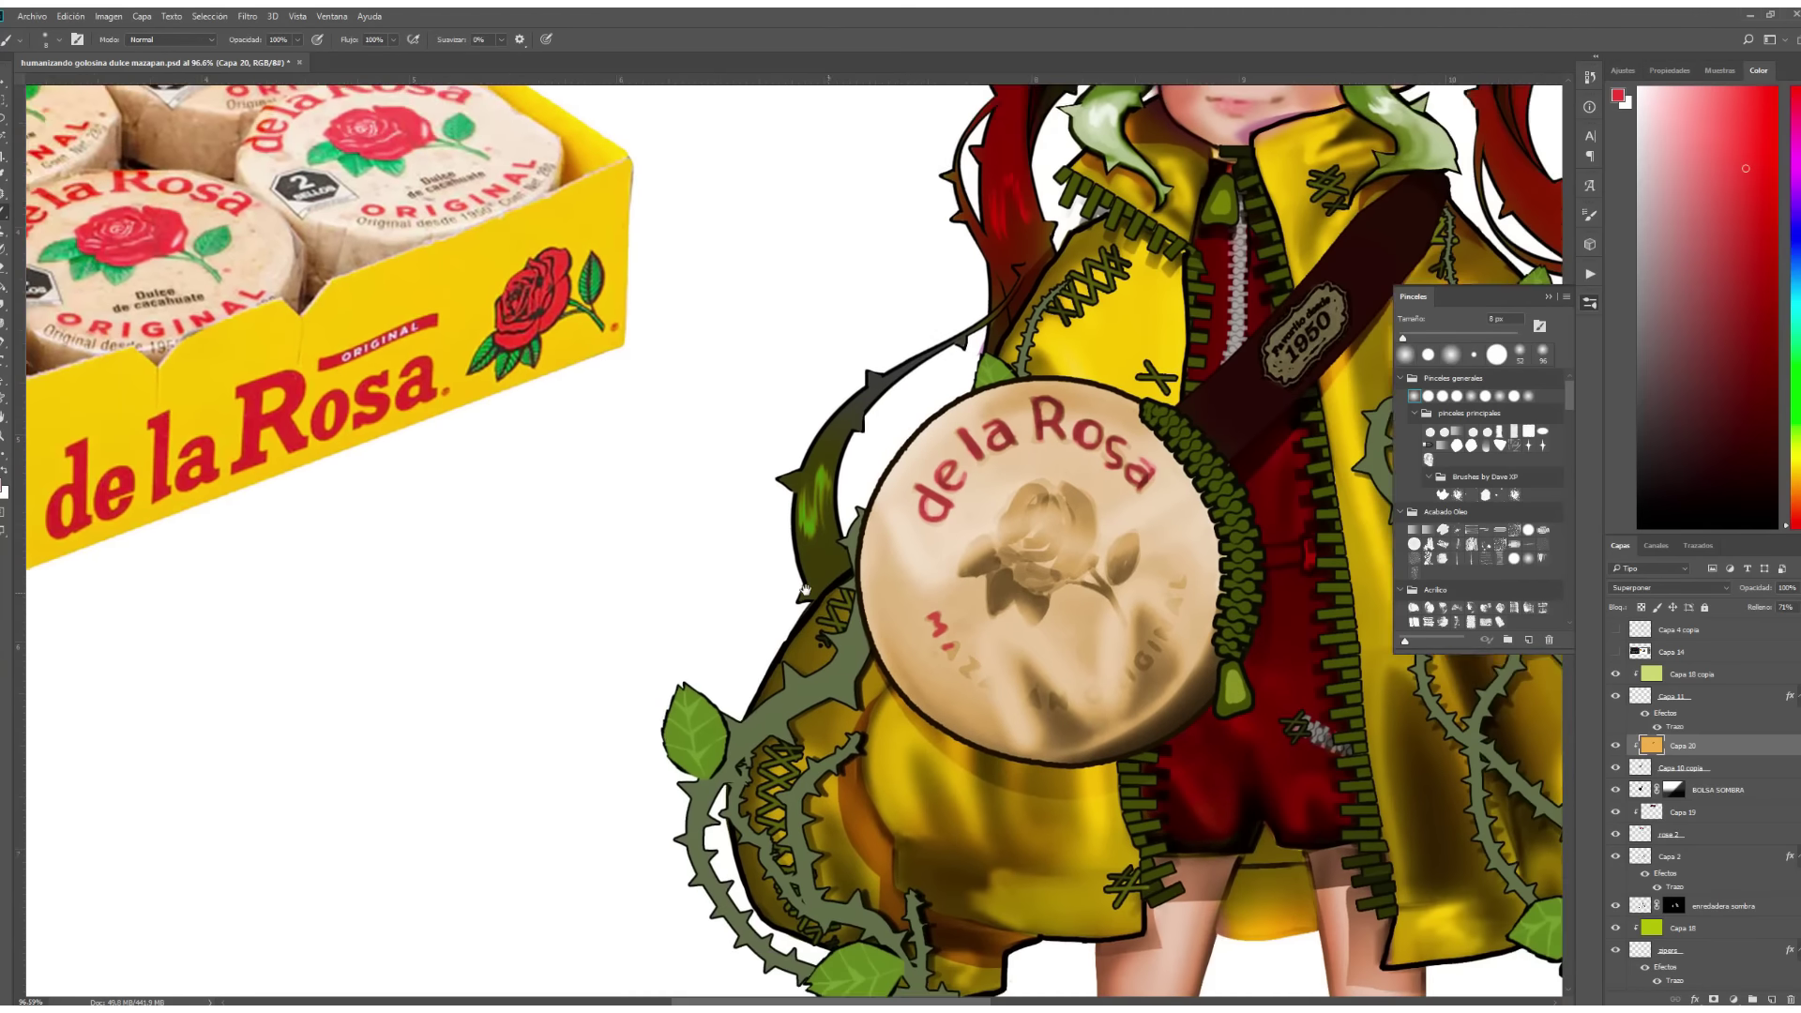
drag(757, 608, 755, 589)
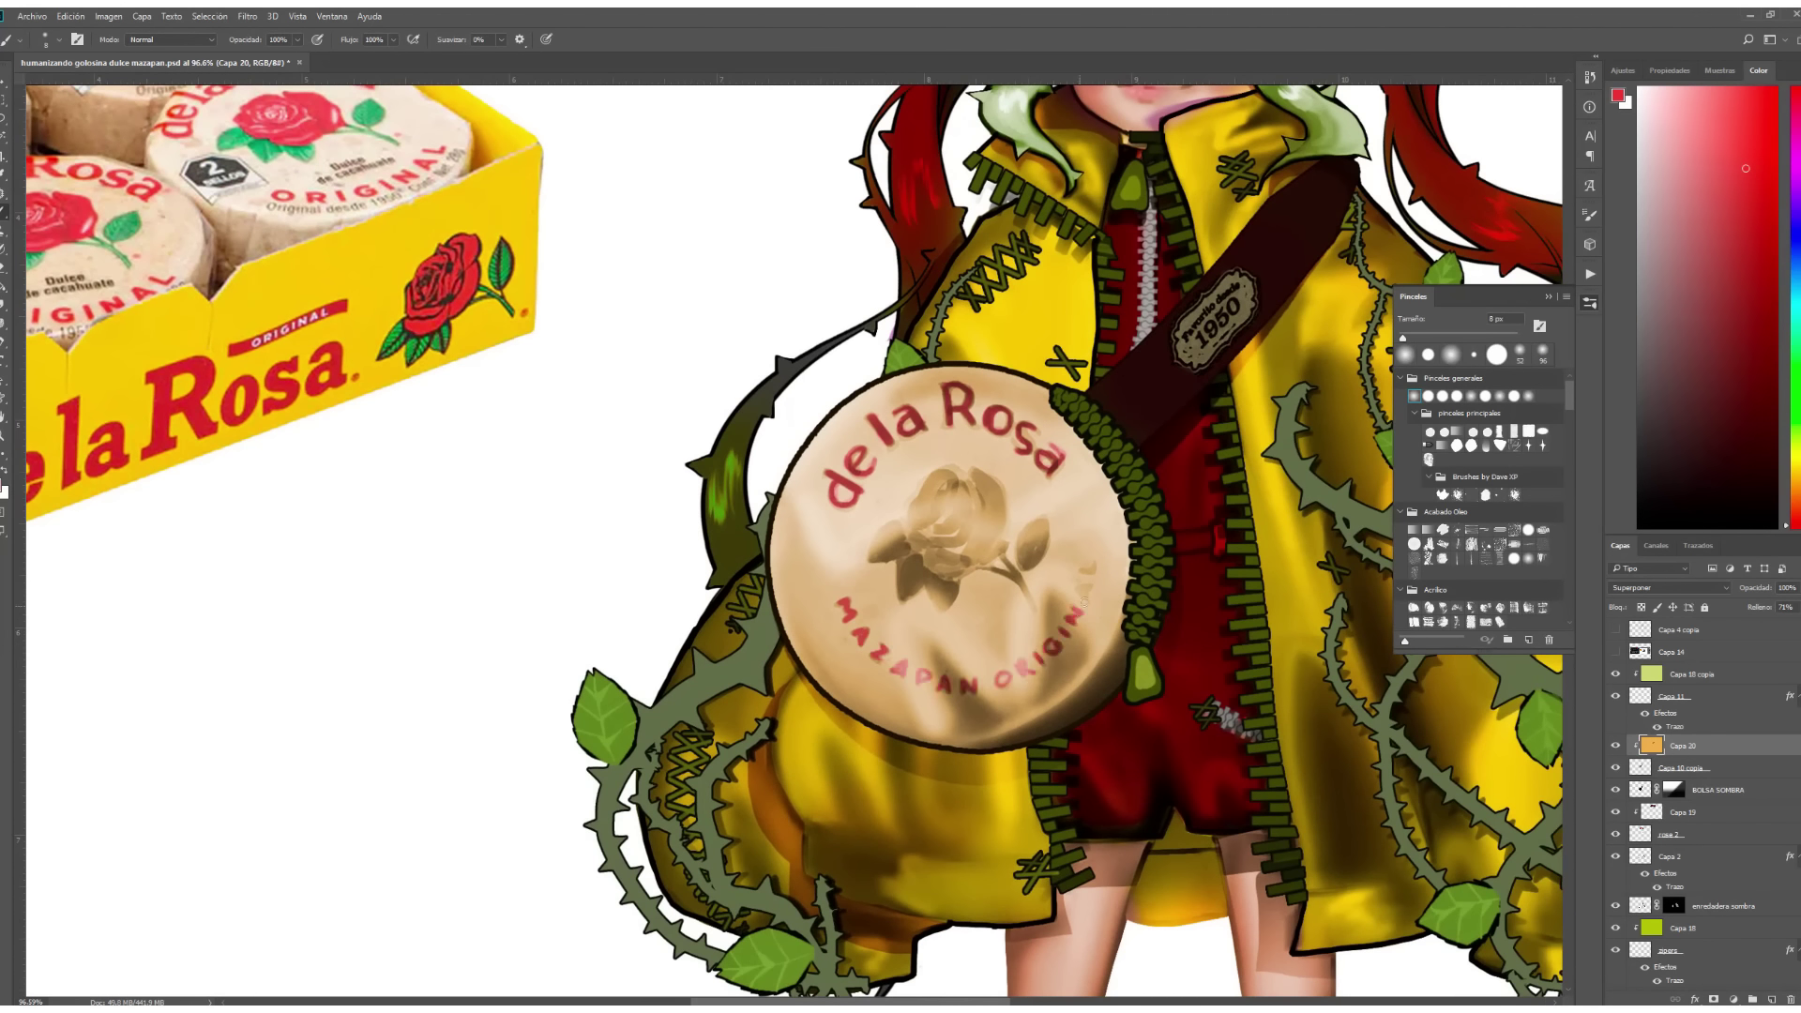
drag(1094, 569, 1164, 589)
Dab green leaves and paint a red rose on the coin's emblem.
alt+click(684, 723)
key(bracketright)
key(bracketright)
click(953, 577)
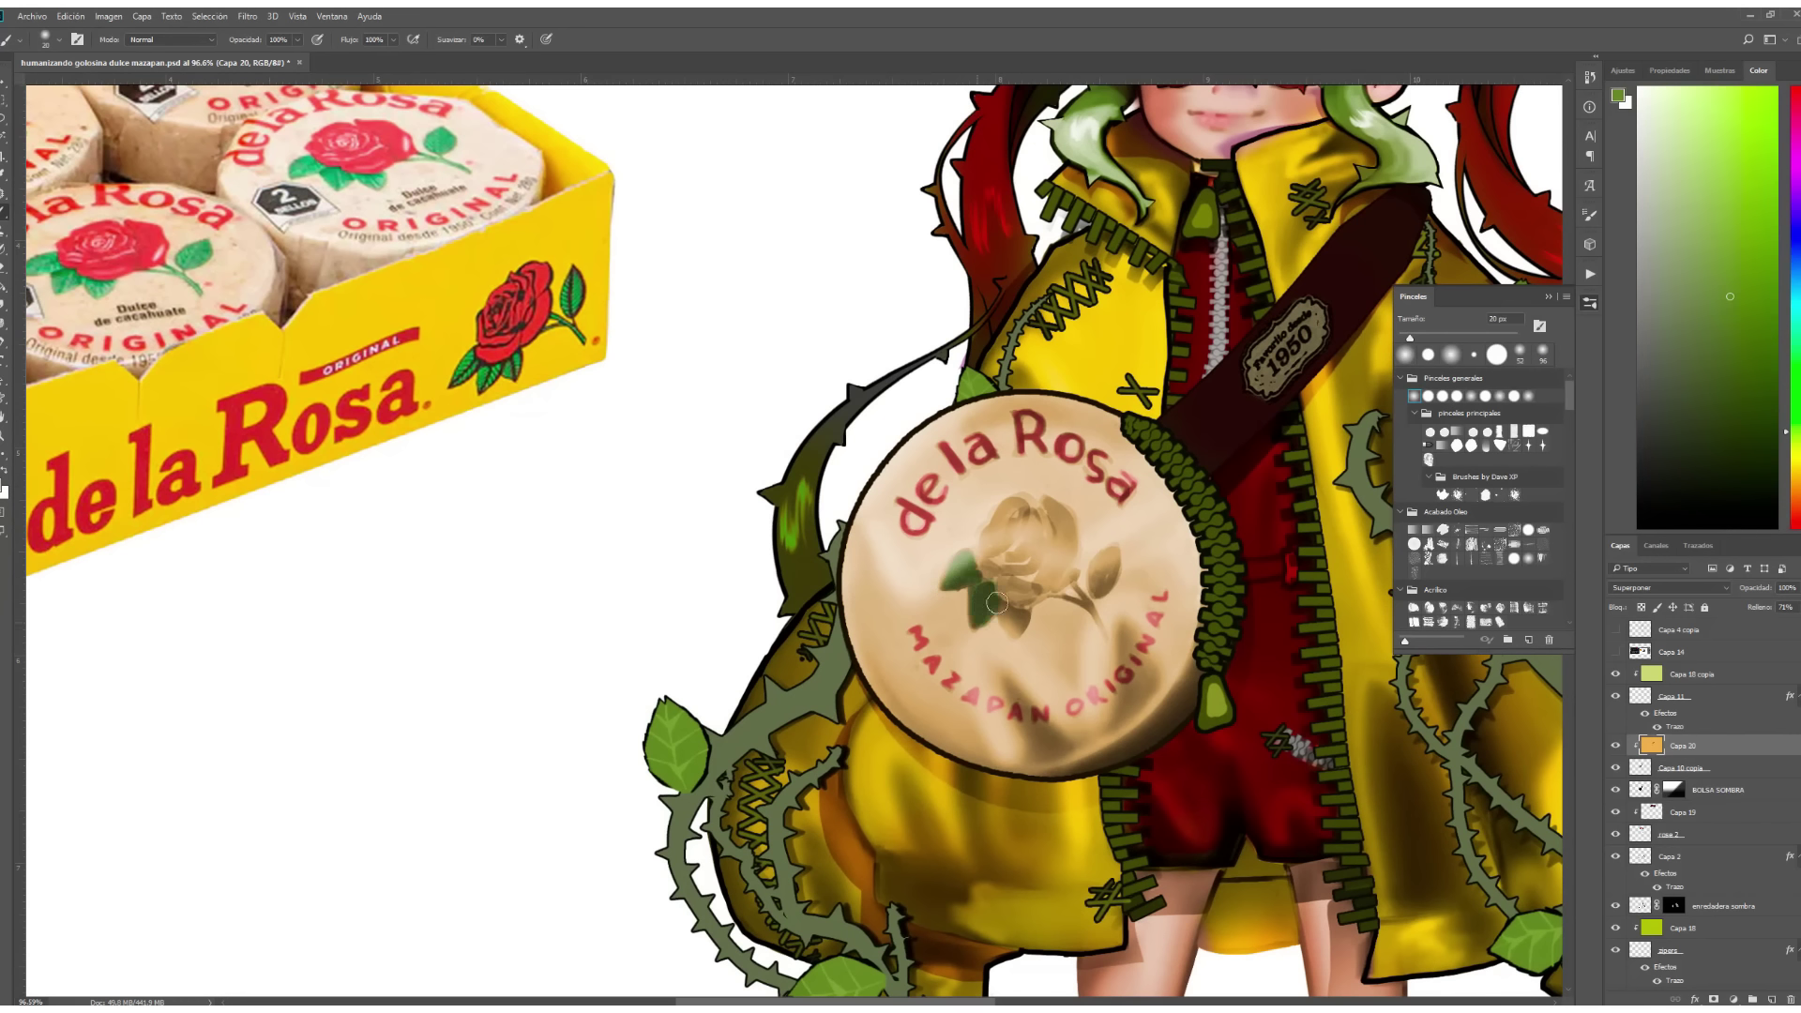
alt+click(1031, 441)
key(bracketright)
key(bracketright)
key(bracketright)
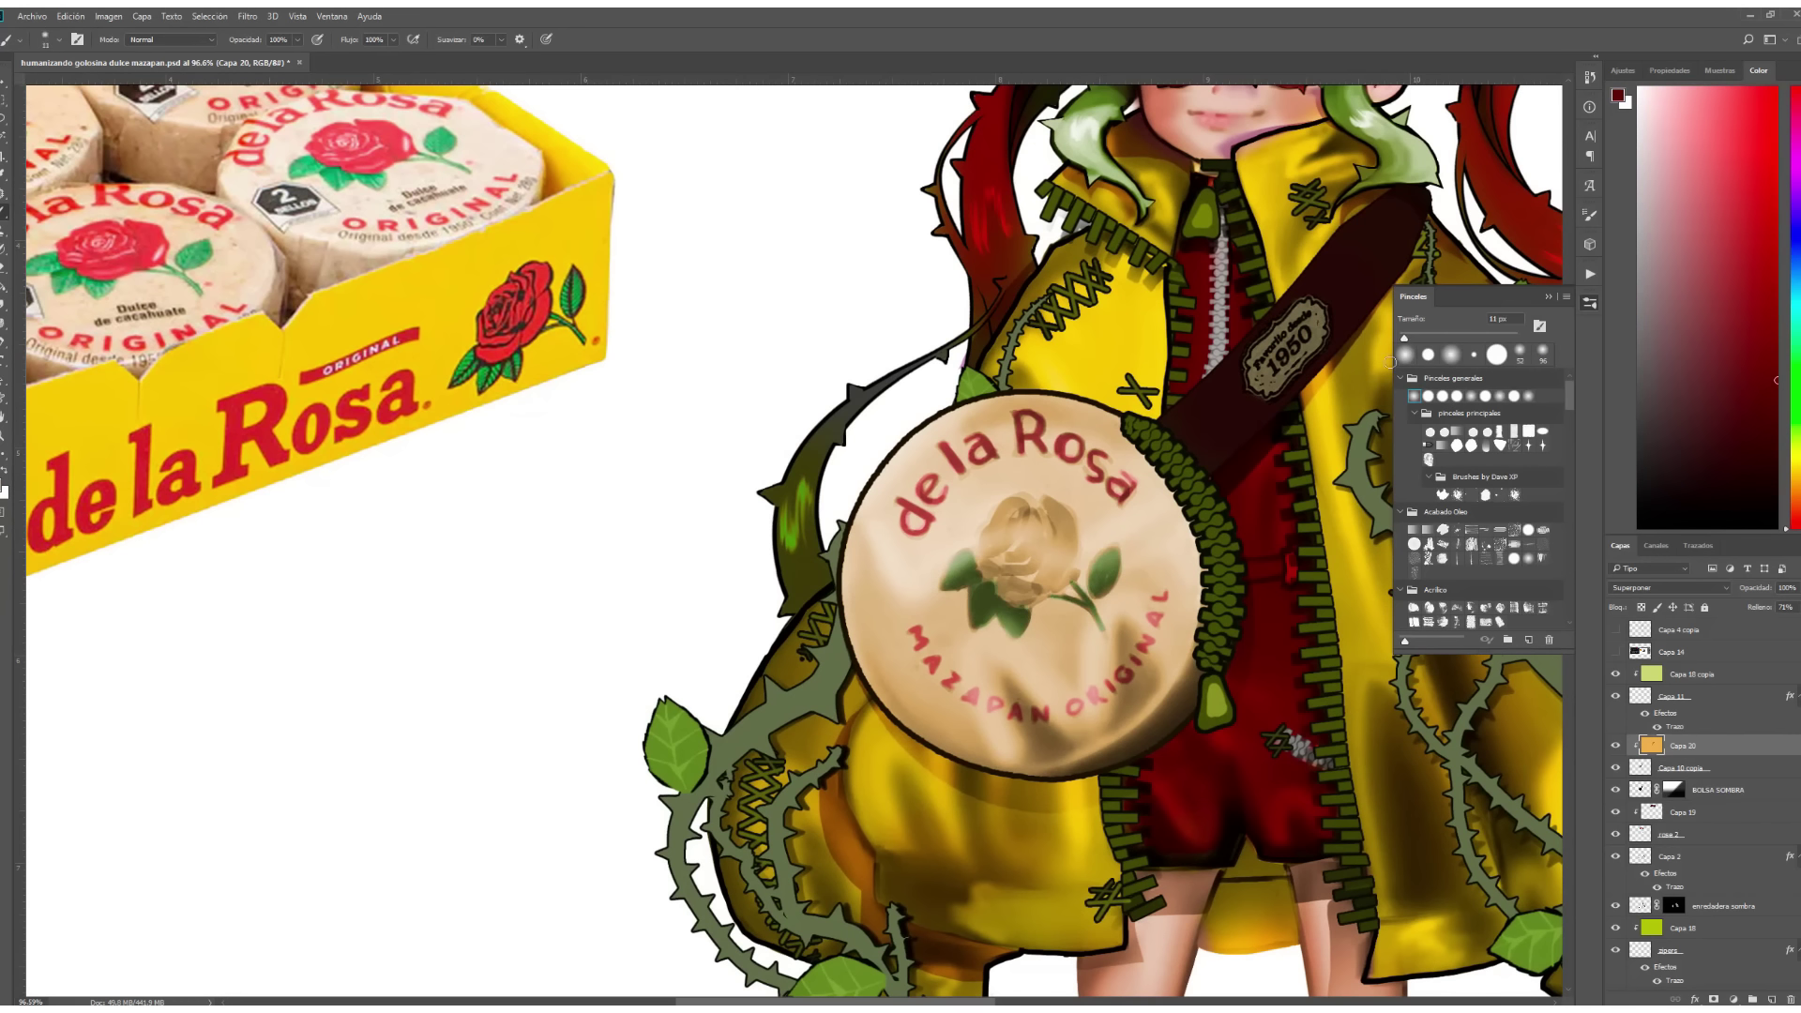
mouse_move(1023, 563)
mouse_down()
mouse_move(1051, 544)
mouse_move(1041, 526)
mouse_move(1058, 532)
mouse_up()
Zoom out to the whole figure and select the Capa 16 and Capa 10 copia layers.
key(z)
scroll(1170, 341, down, 5)
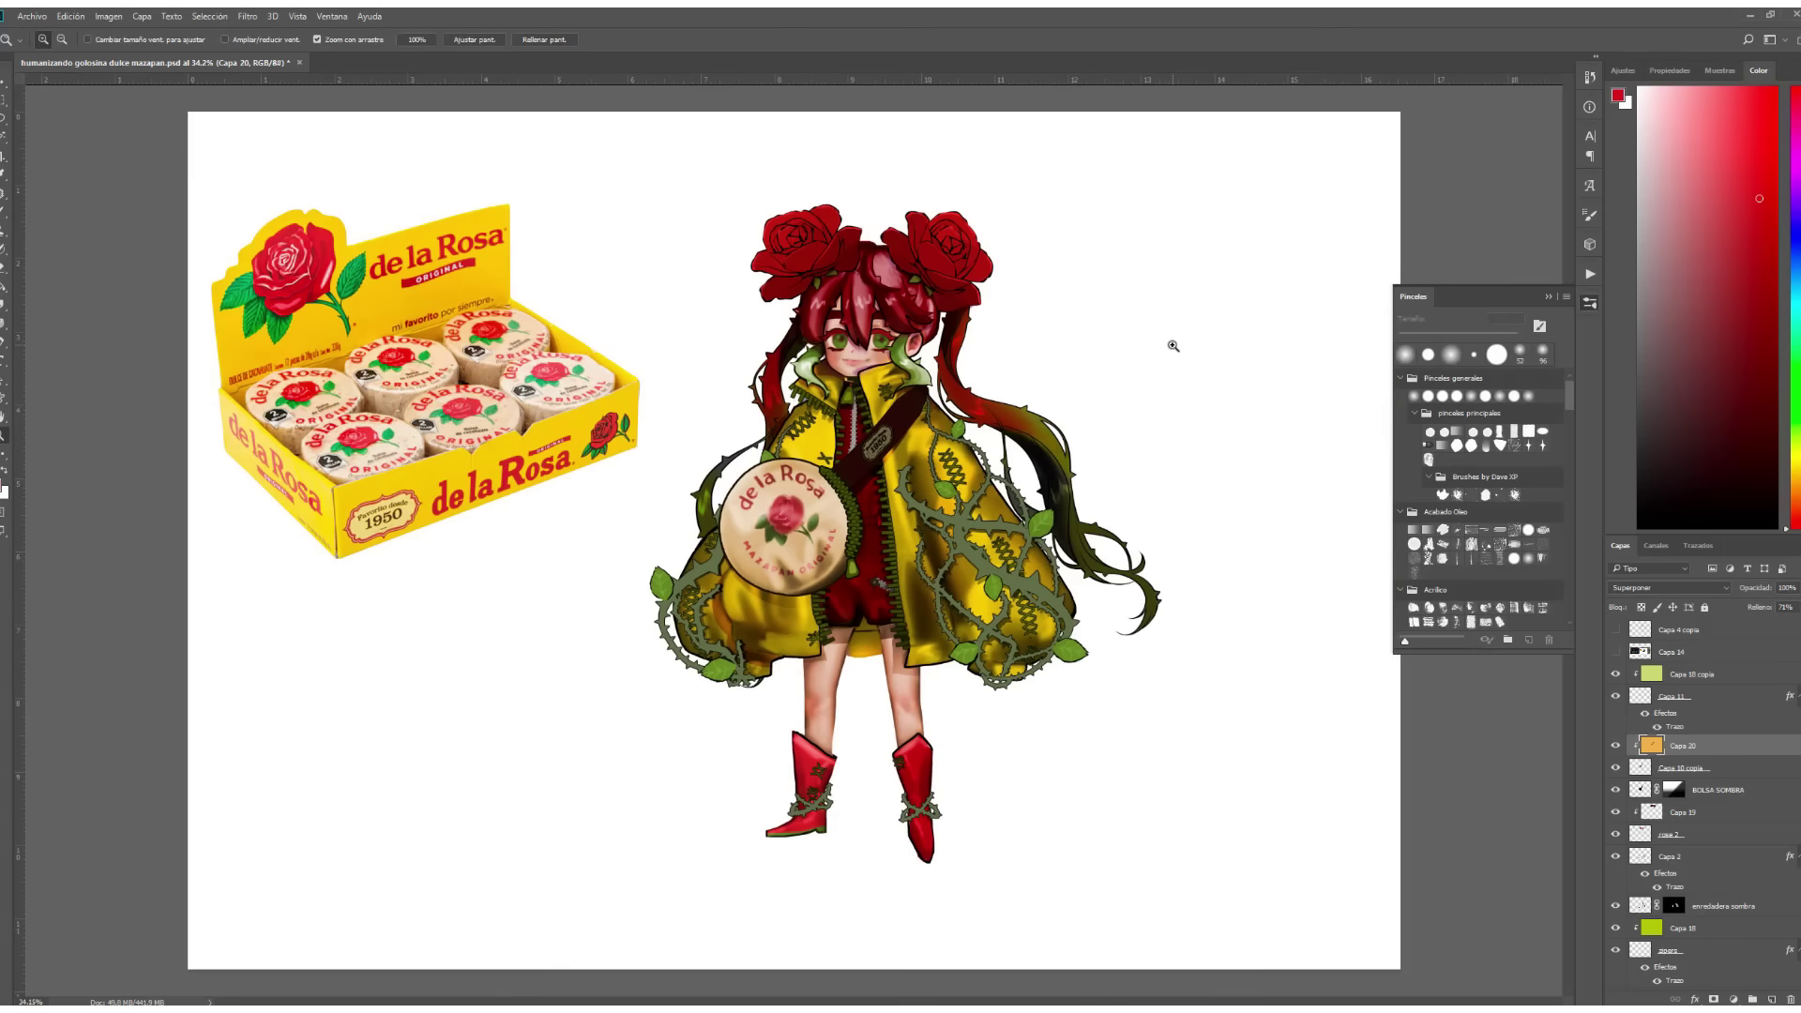
scroll(888, 332, up, 4)
scroll(1689, 797, down, 3)
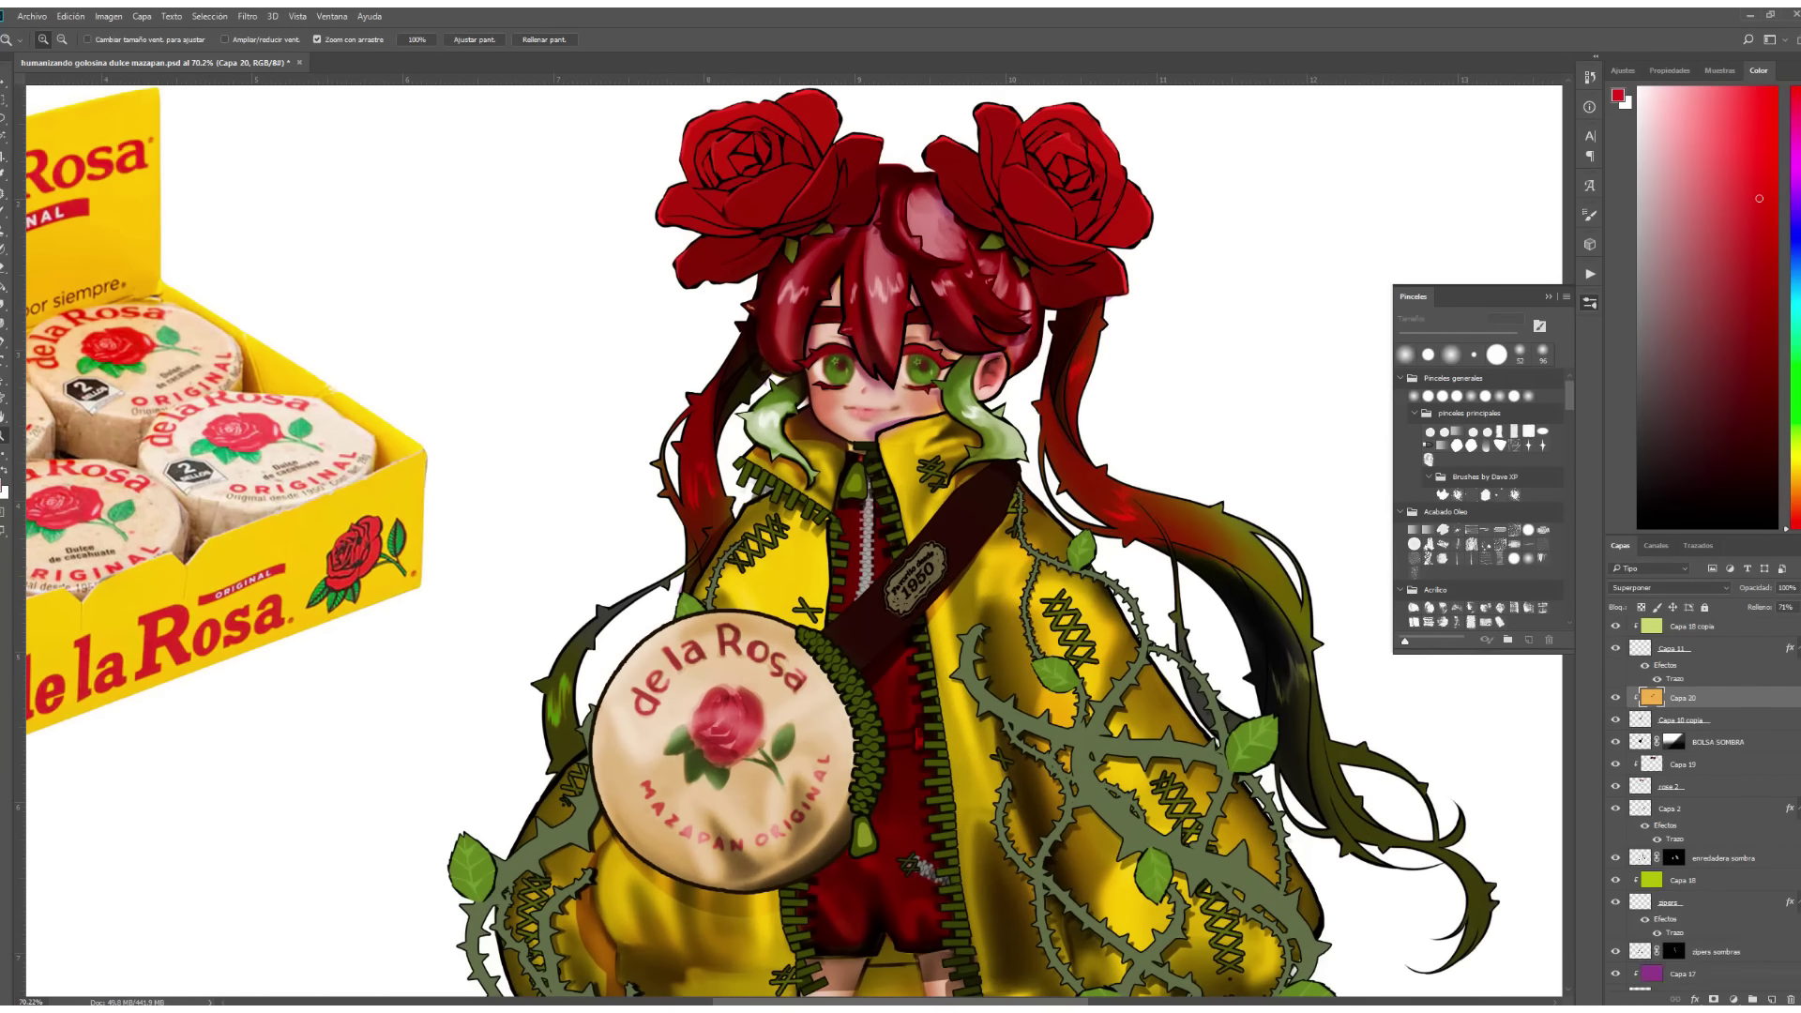
scroll(1689, 844, down, 2)
click(1684, 931)
key(b)
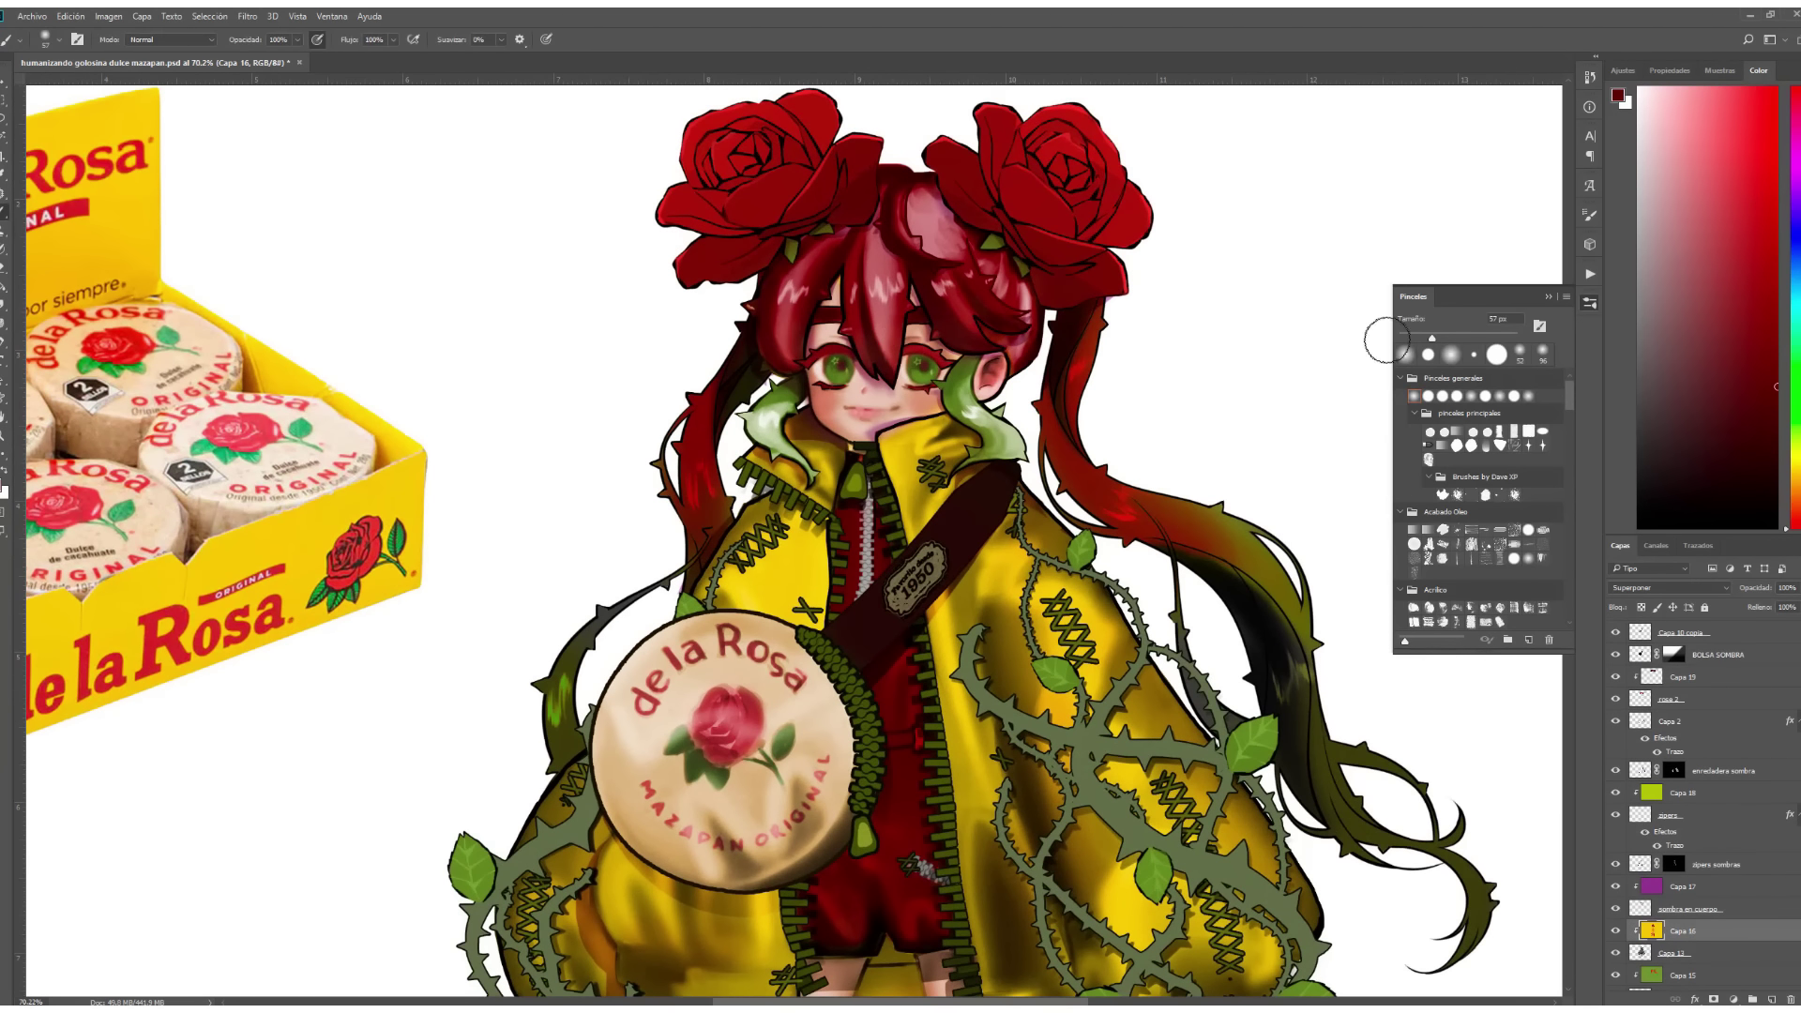
ctrl+click(863, 525)
key(z)
scroll(863, 526, down, 4)
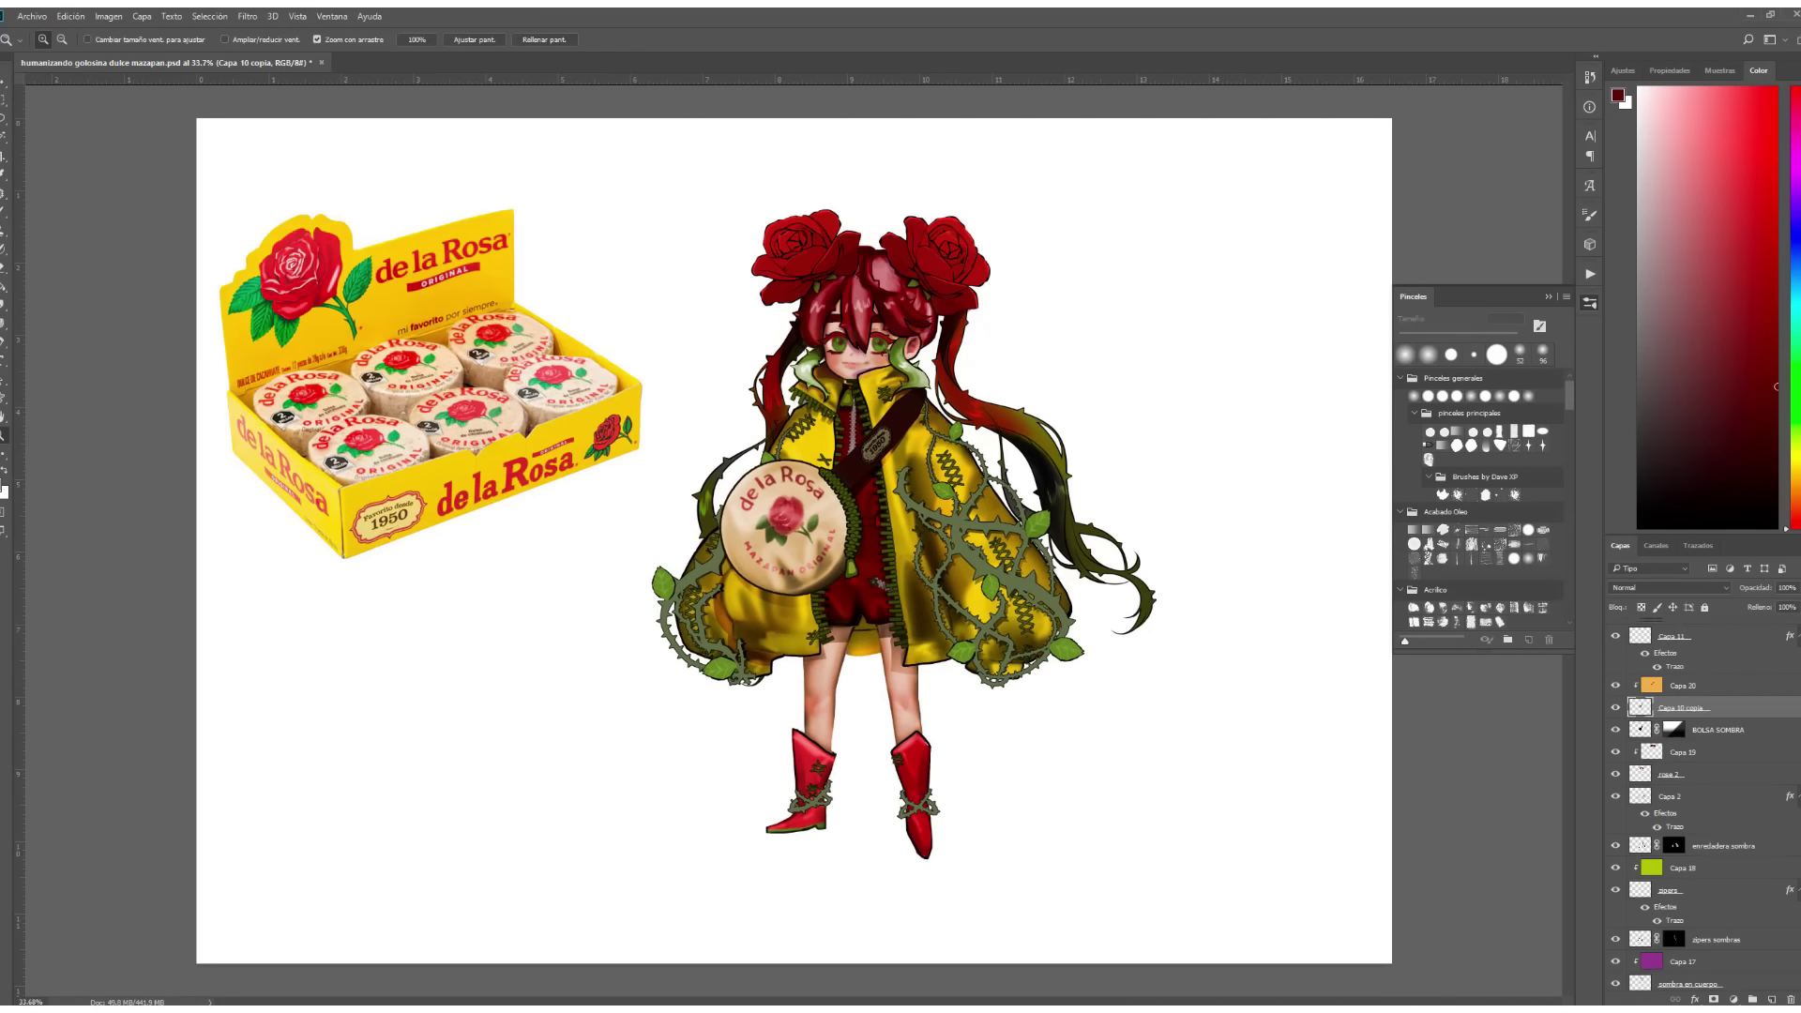
Merge a copy of the artwork, hide the original groups, and shift highlights toward red in Color Balance.
key(ctrl+e)
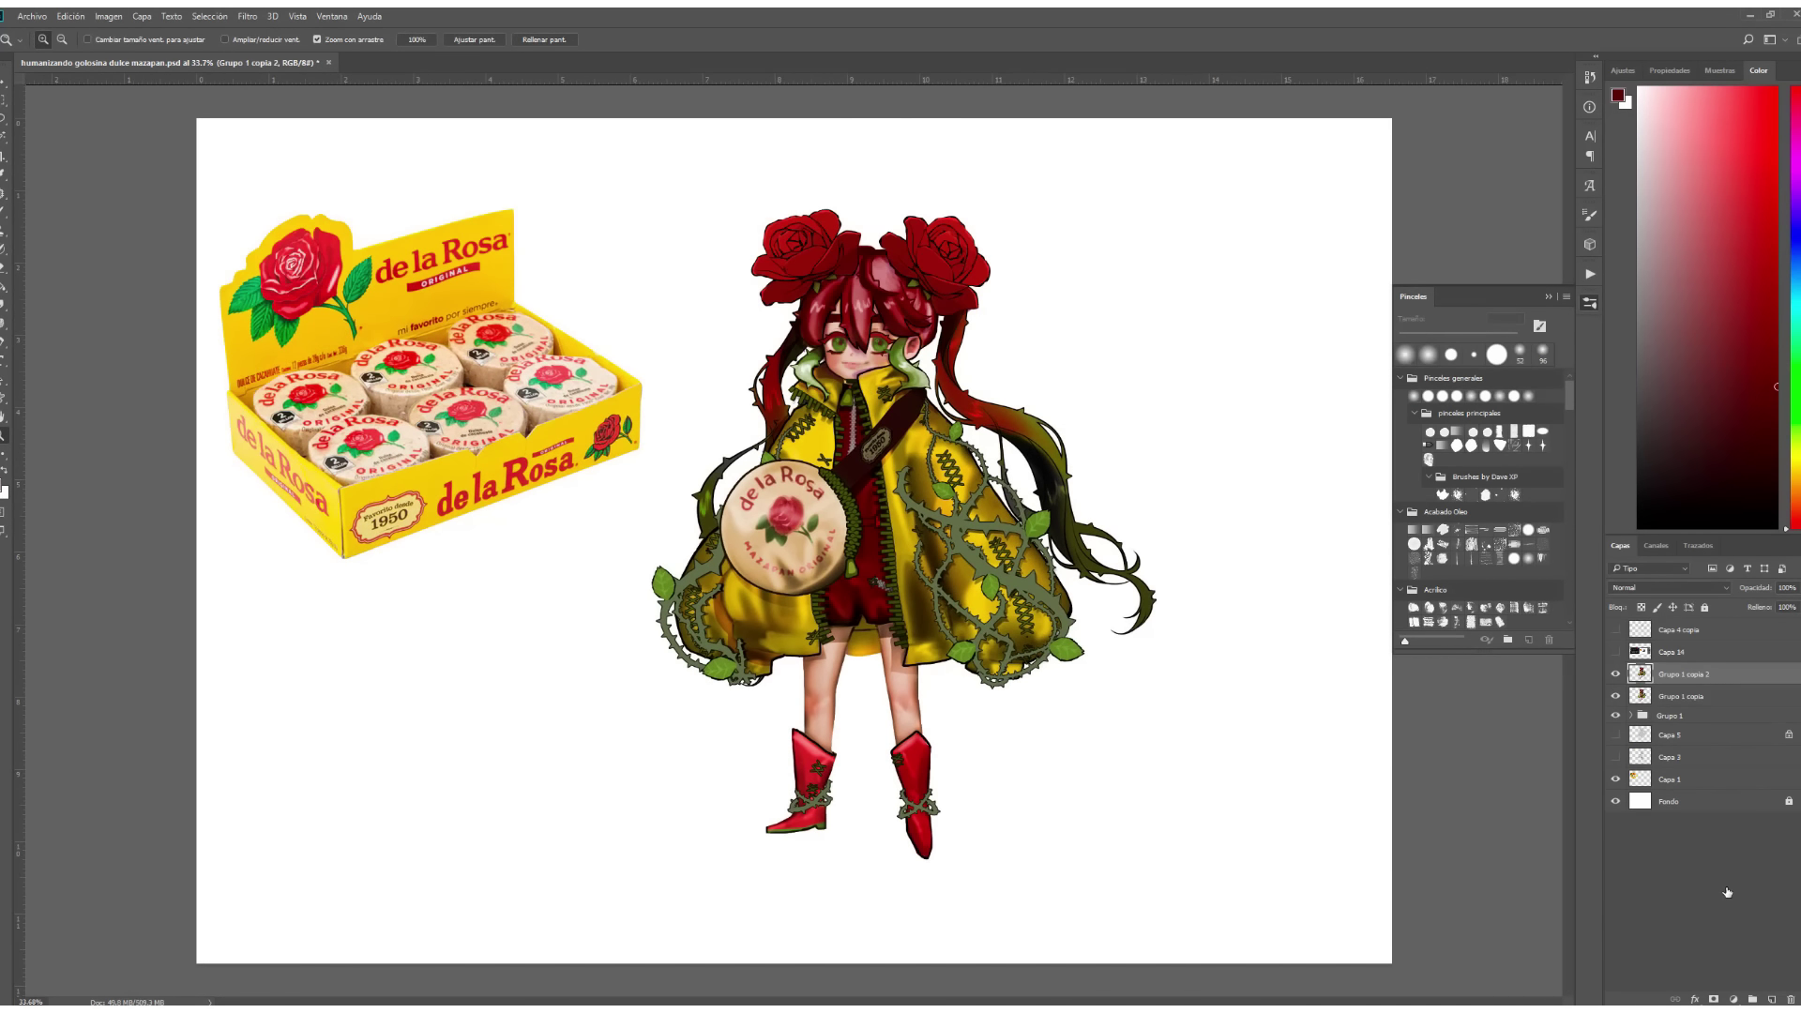
drag(1615, 715, 1616, 696)
key(ctrl+b)
mouse_move(1392, 389)
mouse_down()
mouse_move(1417, 392)
mouse_move(1397, 390)
mouse_up()
click(1426, 462)
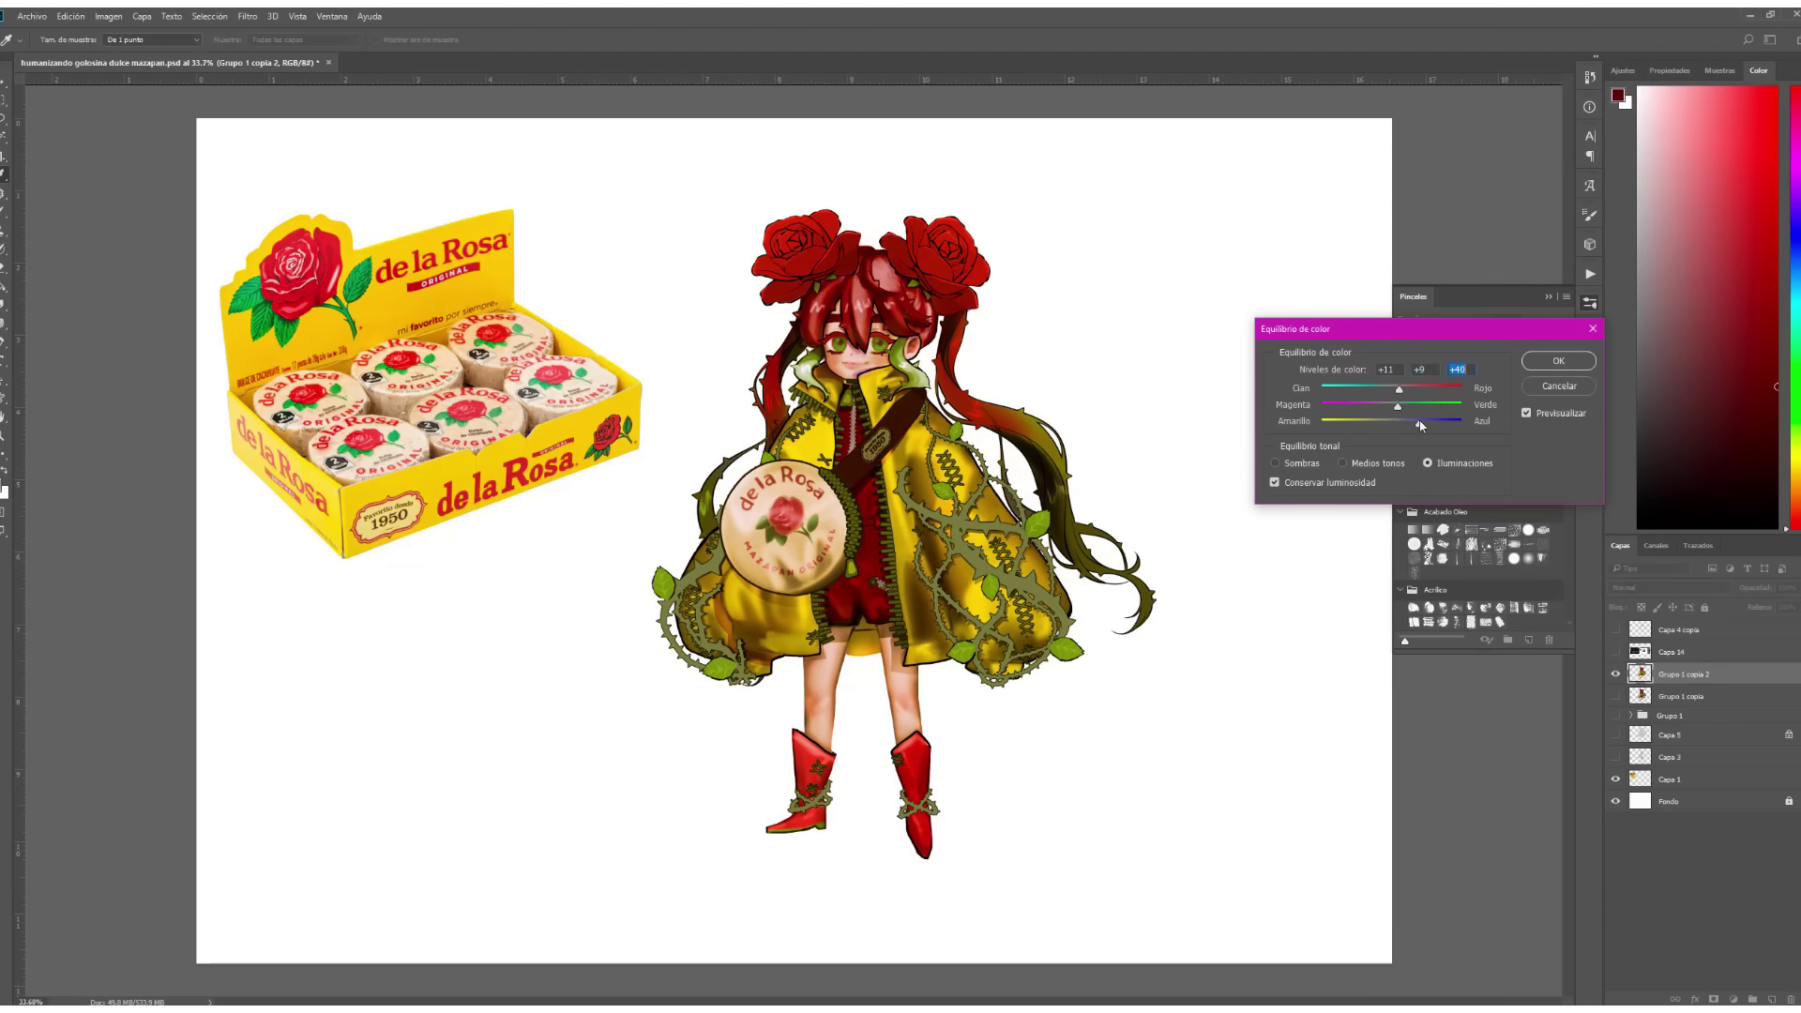